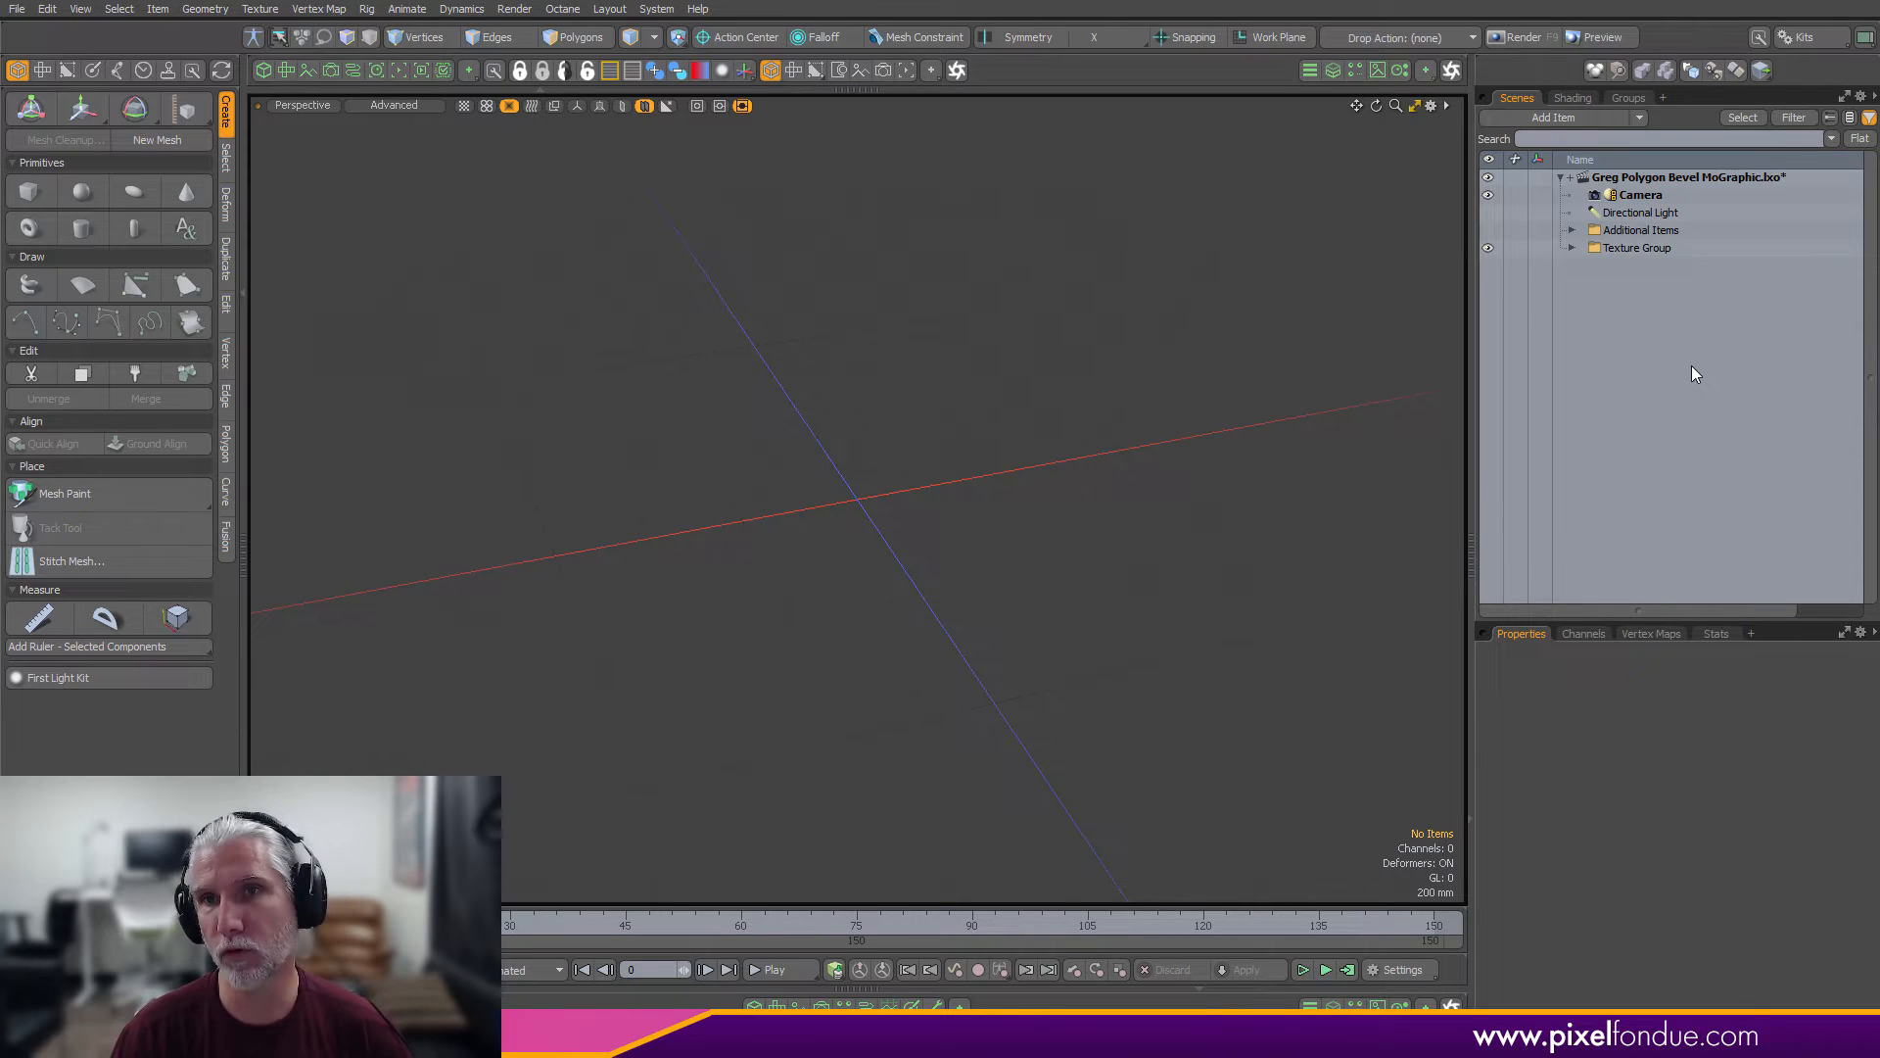
Create a new mesh item named Plane and place it below the Directional Light in the item list
{"action": "key", "text": "n"}
{"action": "mouse_move", "coordinate": [1622, 263]}
{"action": "left_mouse_down"}
{"action": "mouse_move", "coordinate": [1690, 231]}
{"action": "mouse_move", "coordinate": [1618, 239]}
{"action": "left_mouse_up"}
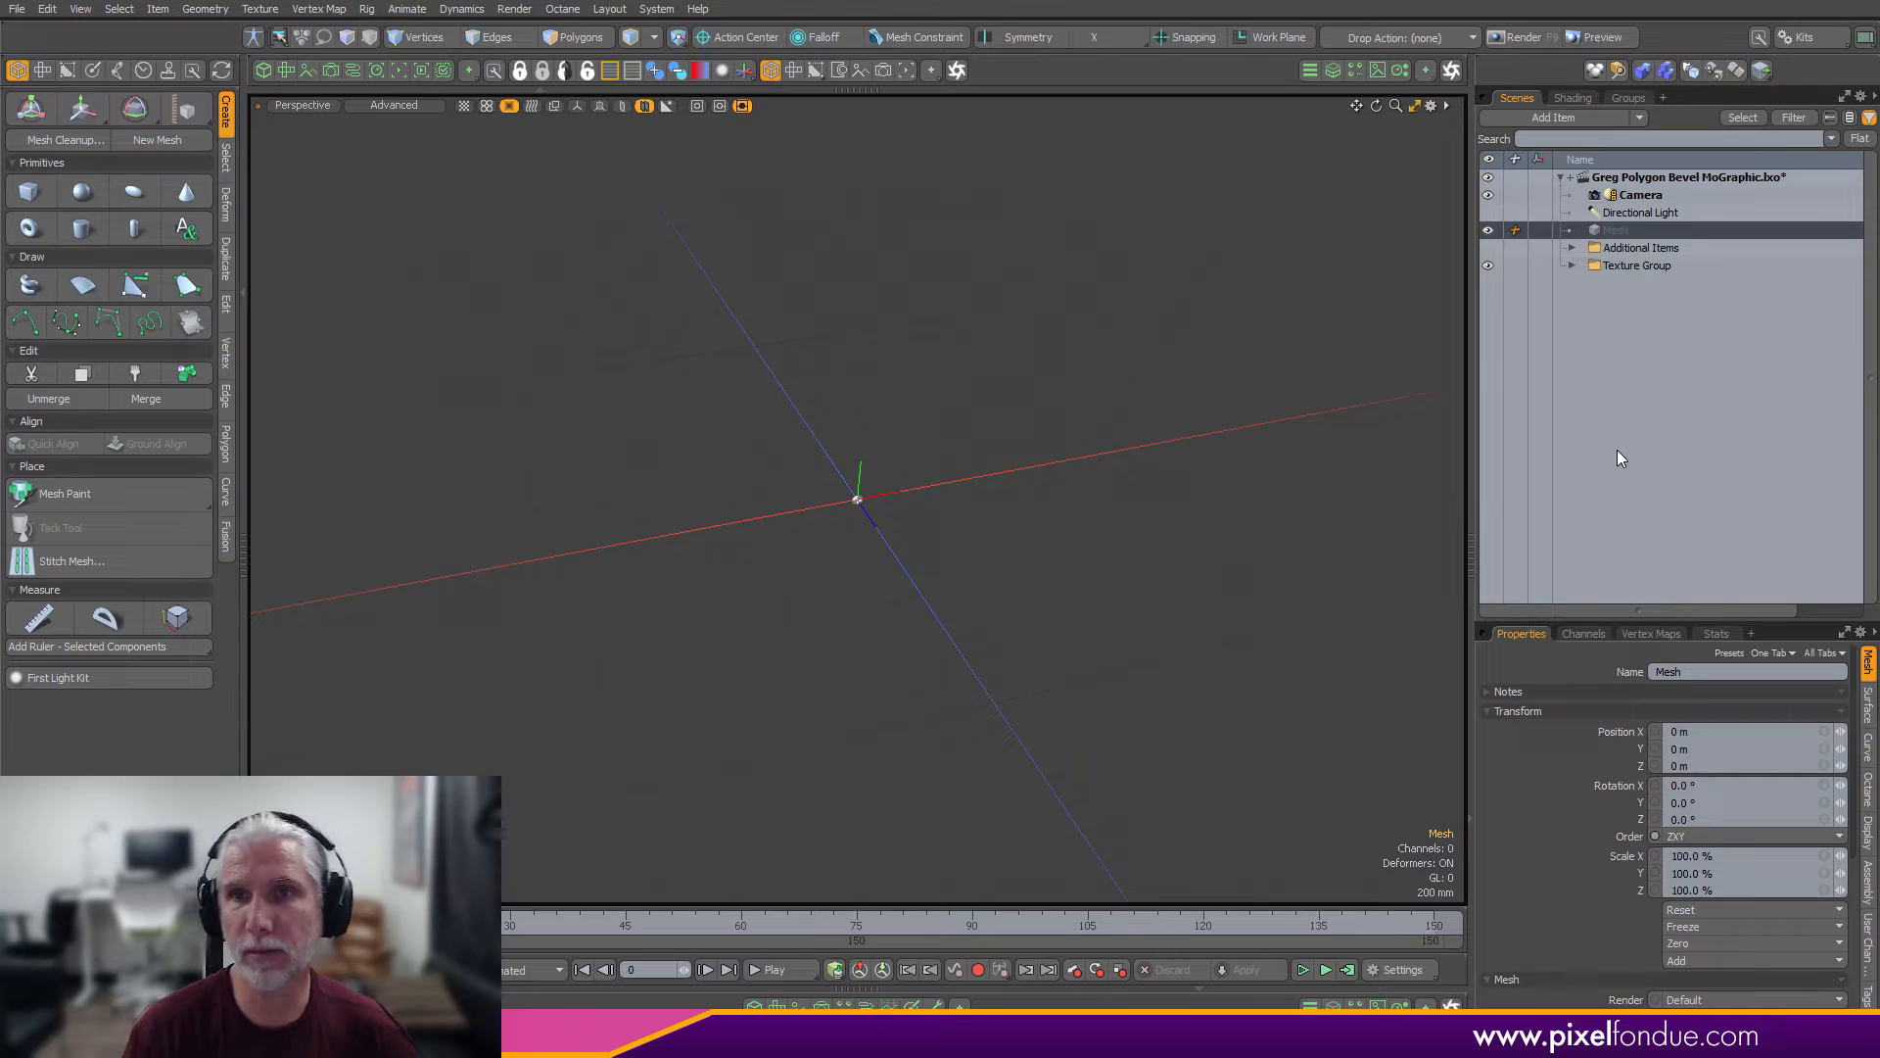
{"action": "type", "text": "Plane"}
{"action": "key", "text": "Return"}
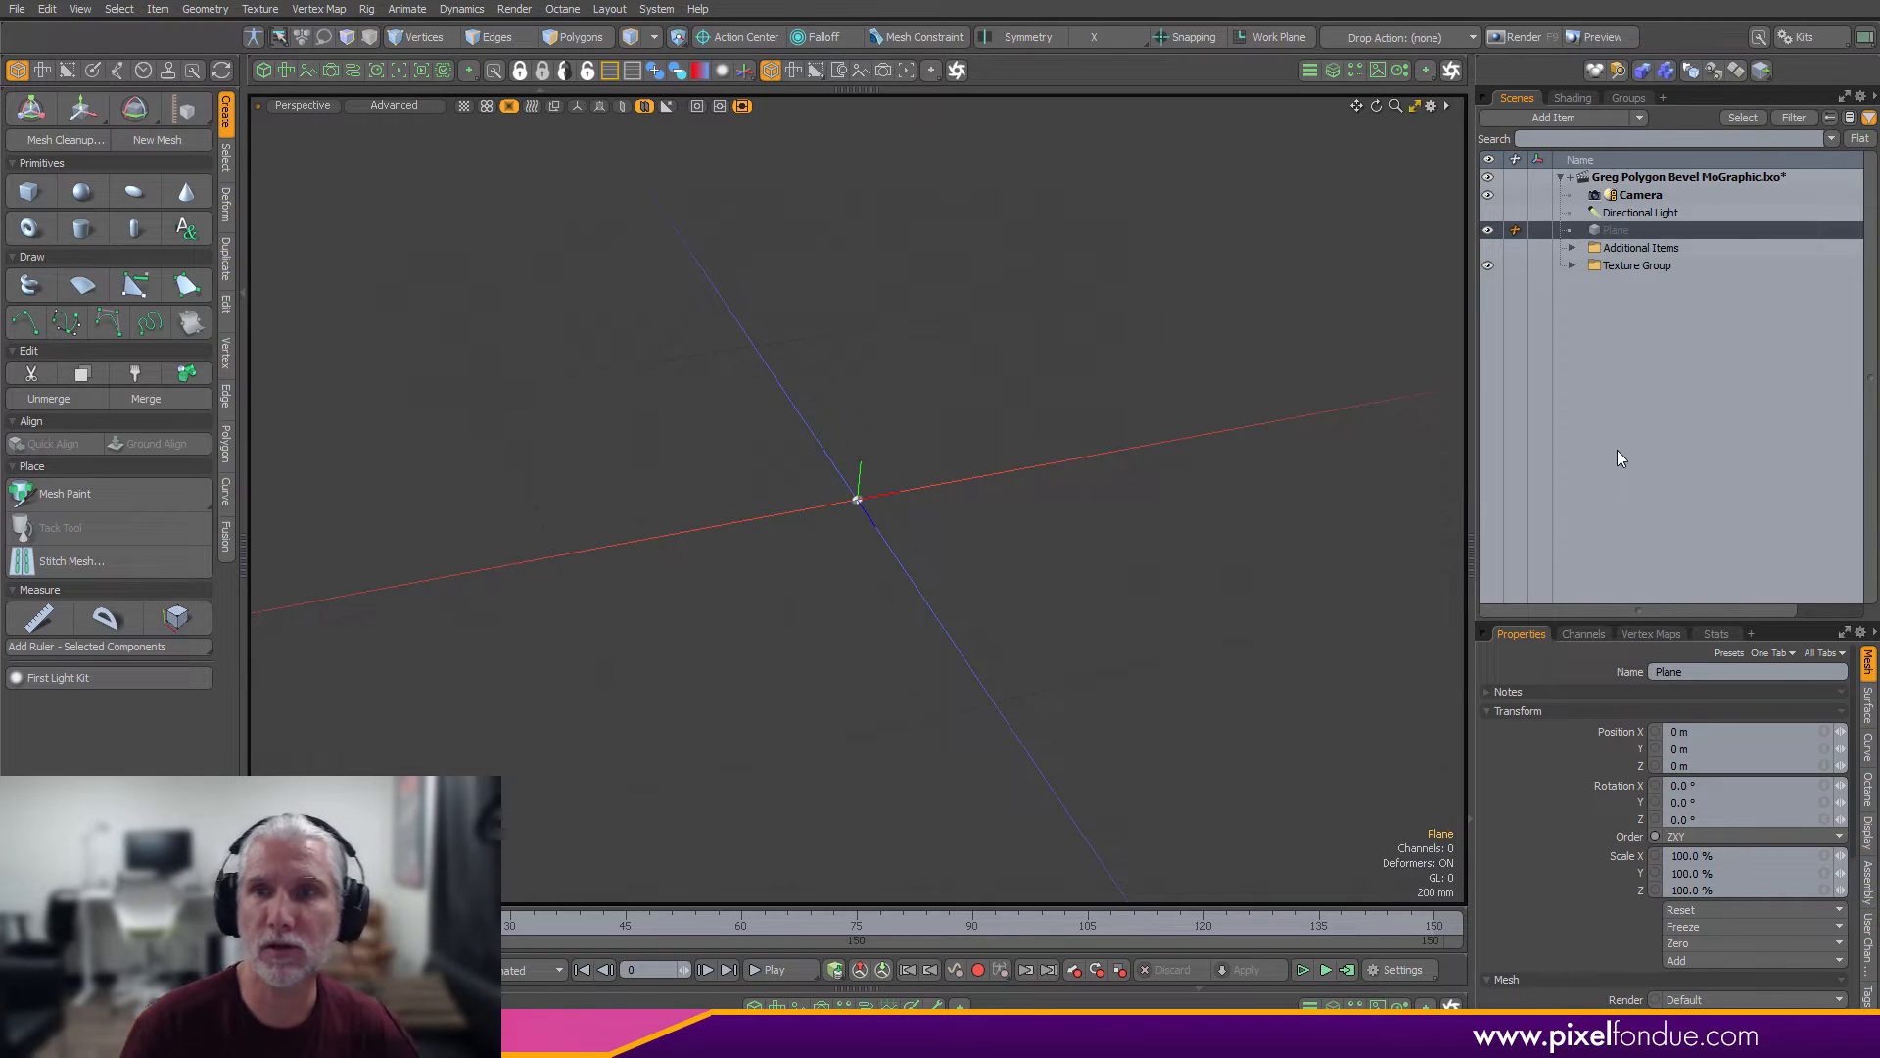
Search the mesh operations for "stack" and add a MeshOp Stack to the Plane mesh
{"action": "left_click", "coordinate": [1333, 71]}
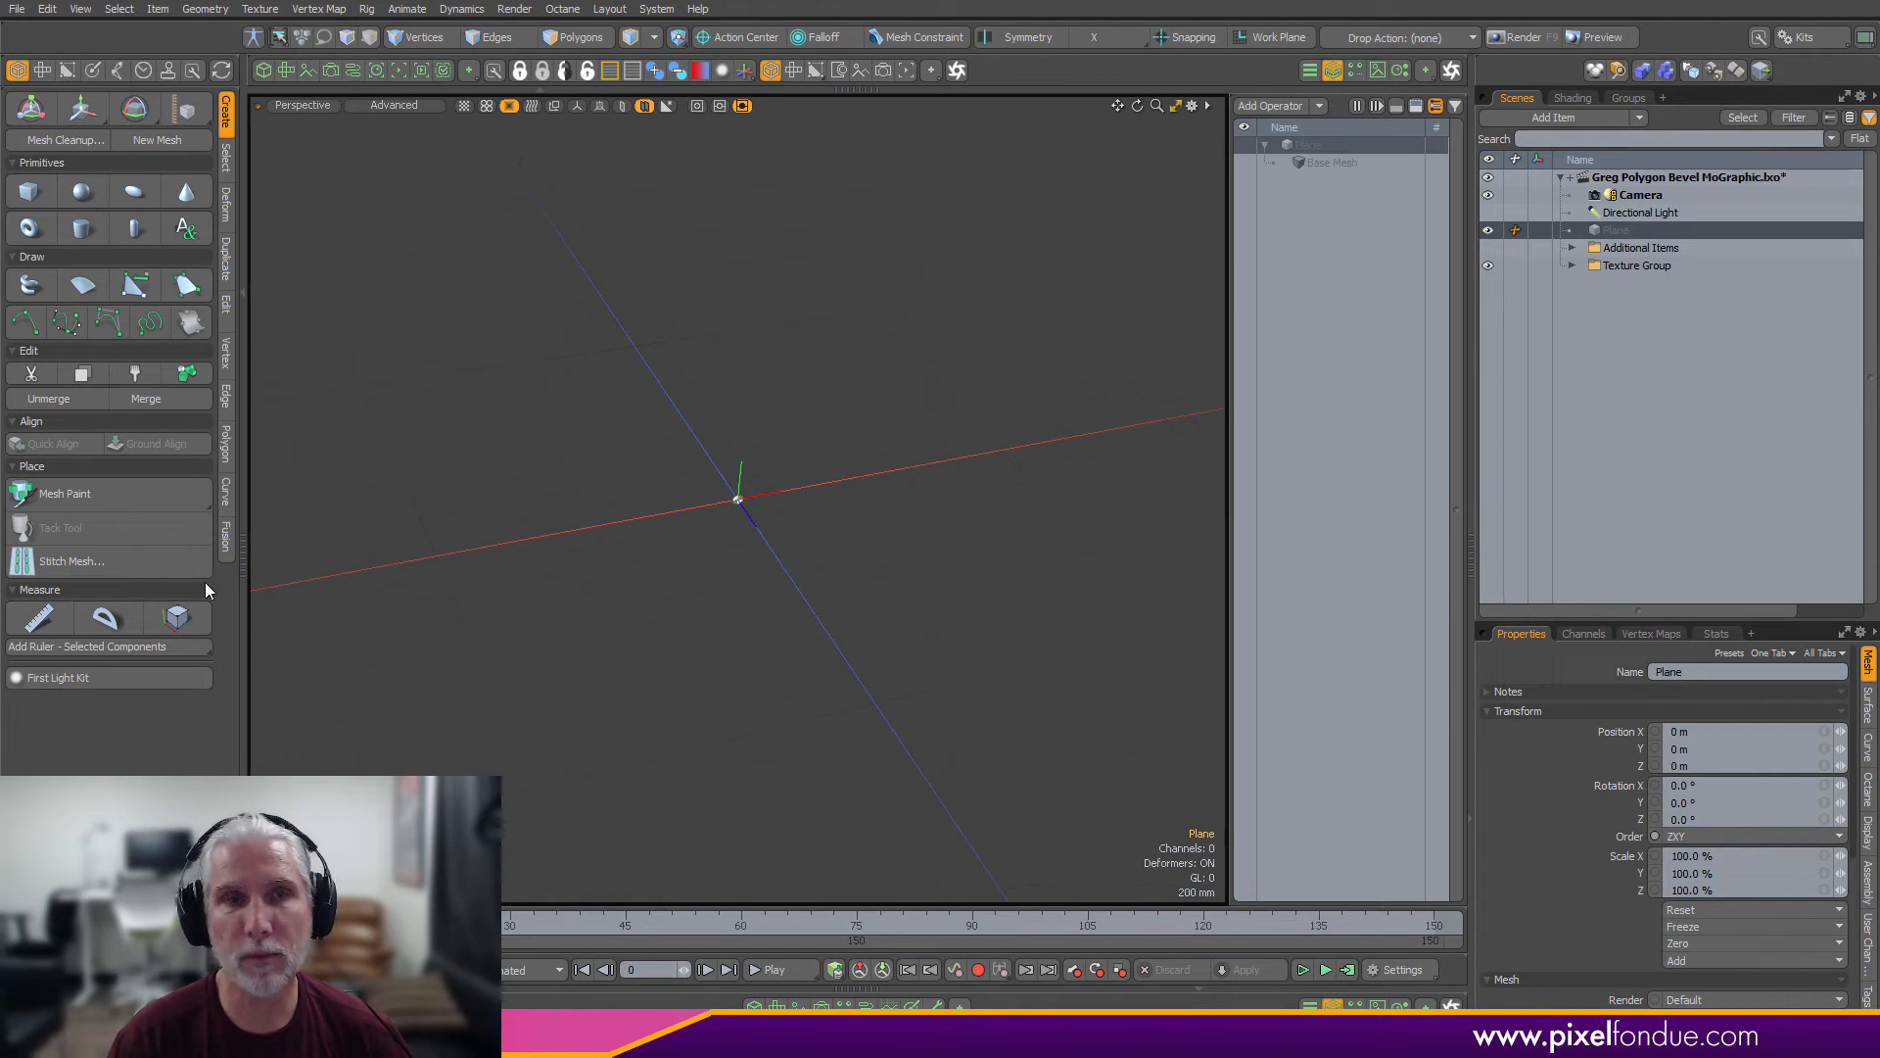
{"action": "left_click", "coordinate": [244, 642]}
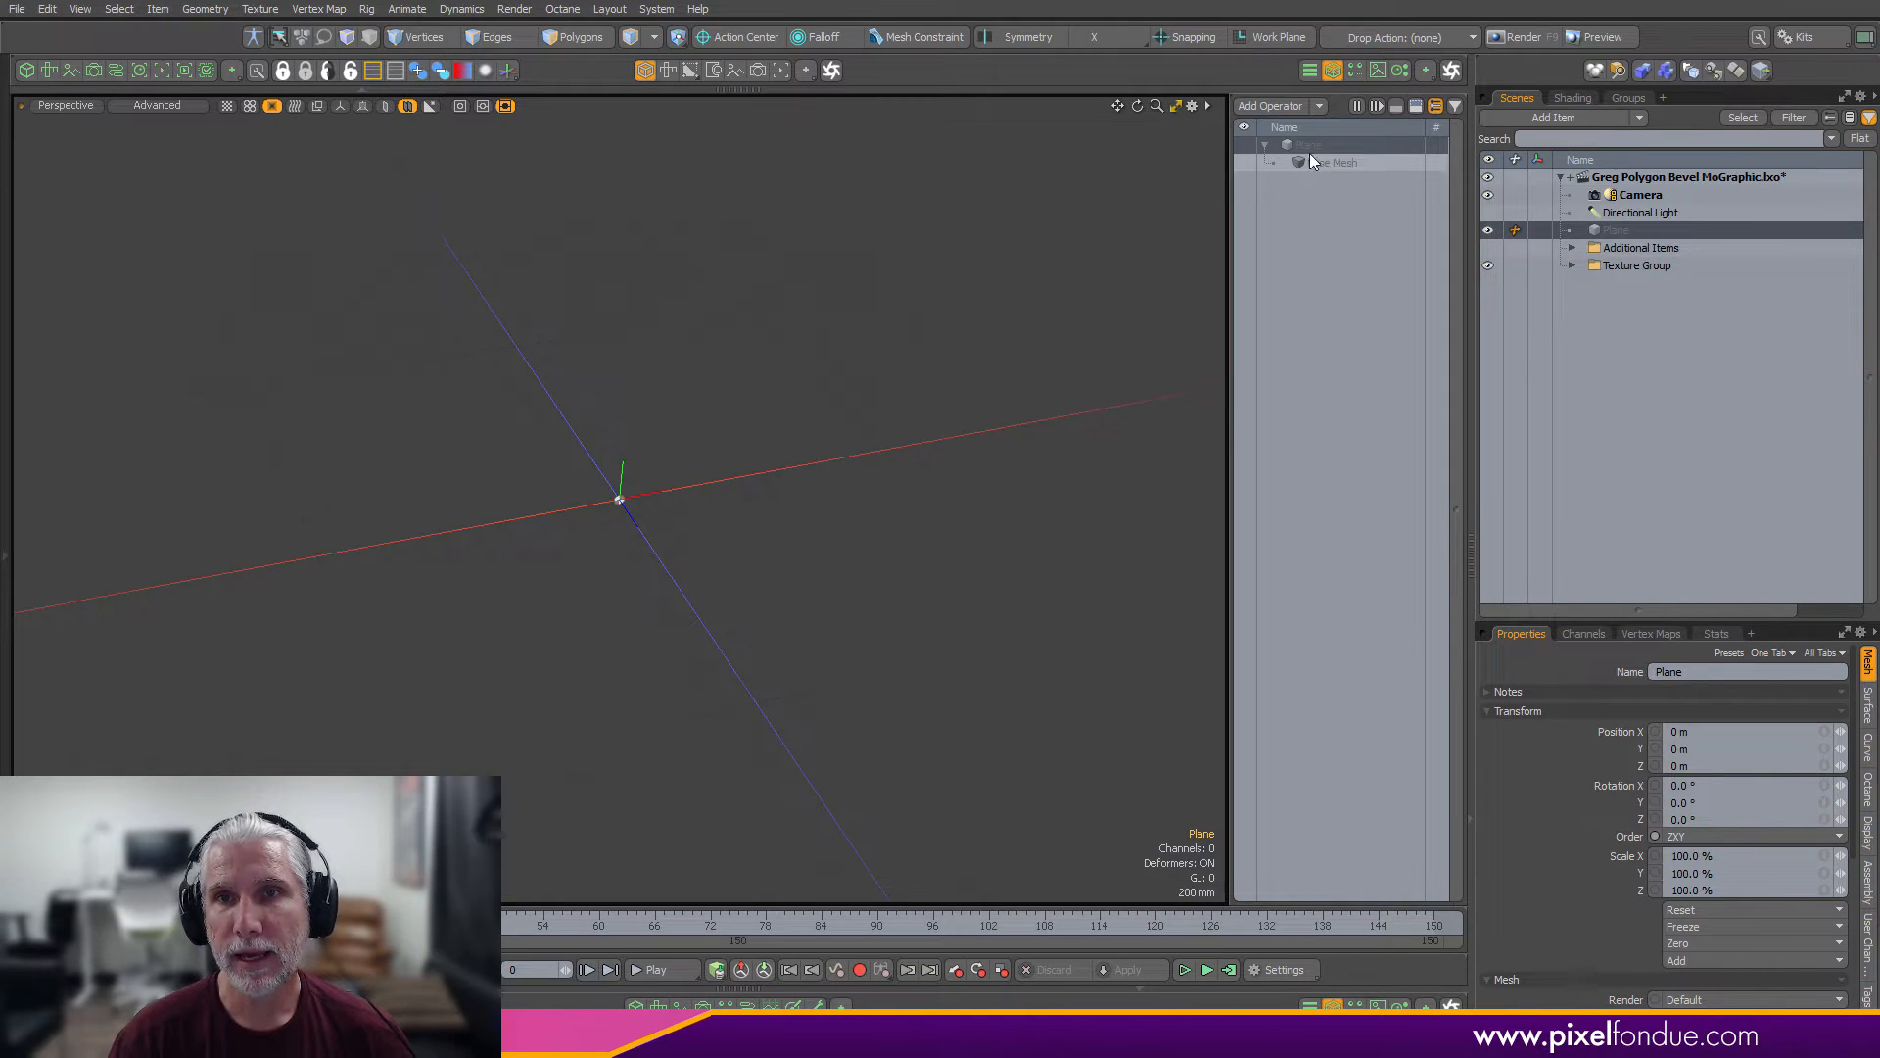
{"action": "left_click", "coordinate": [1285, 106]}
{"action": "left_click_drag", "start_coordinate": [965, 0], "coordinate": [843, 323]}
{"action": "type", "text": "s"}
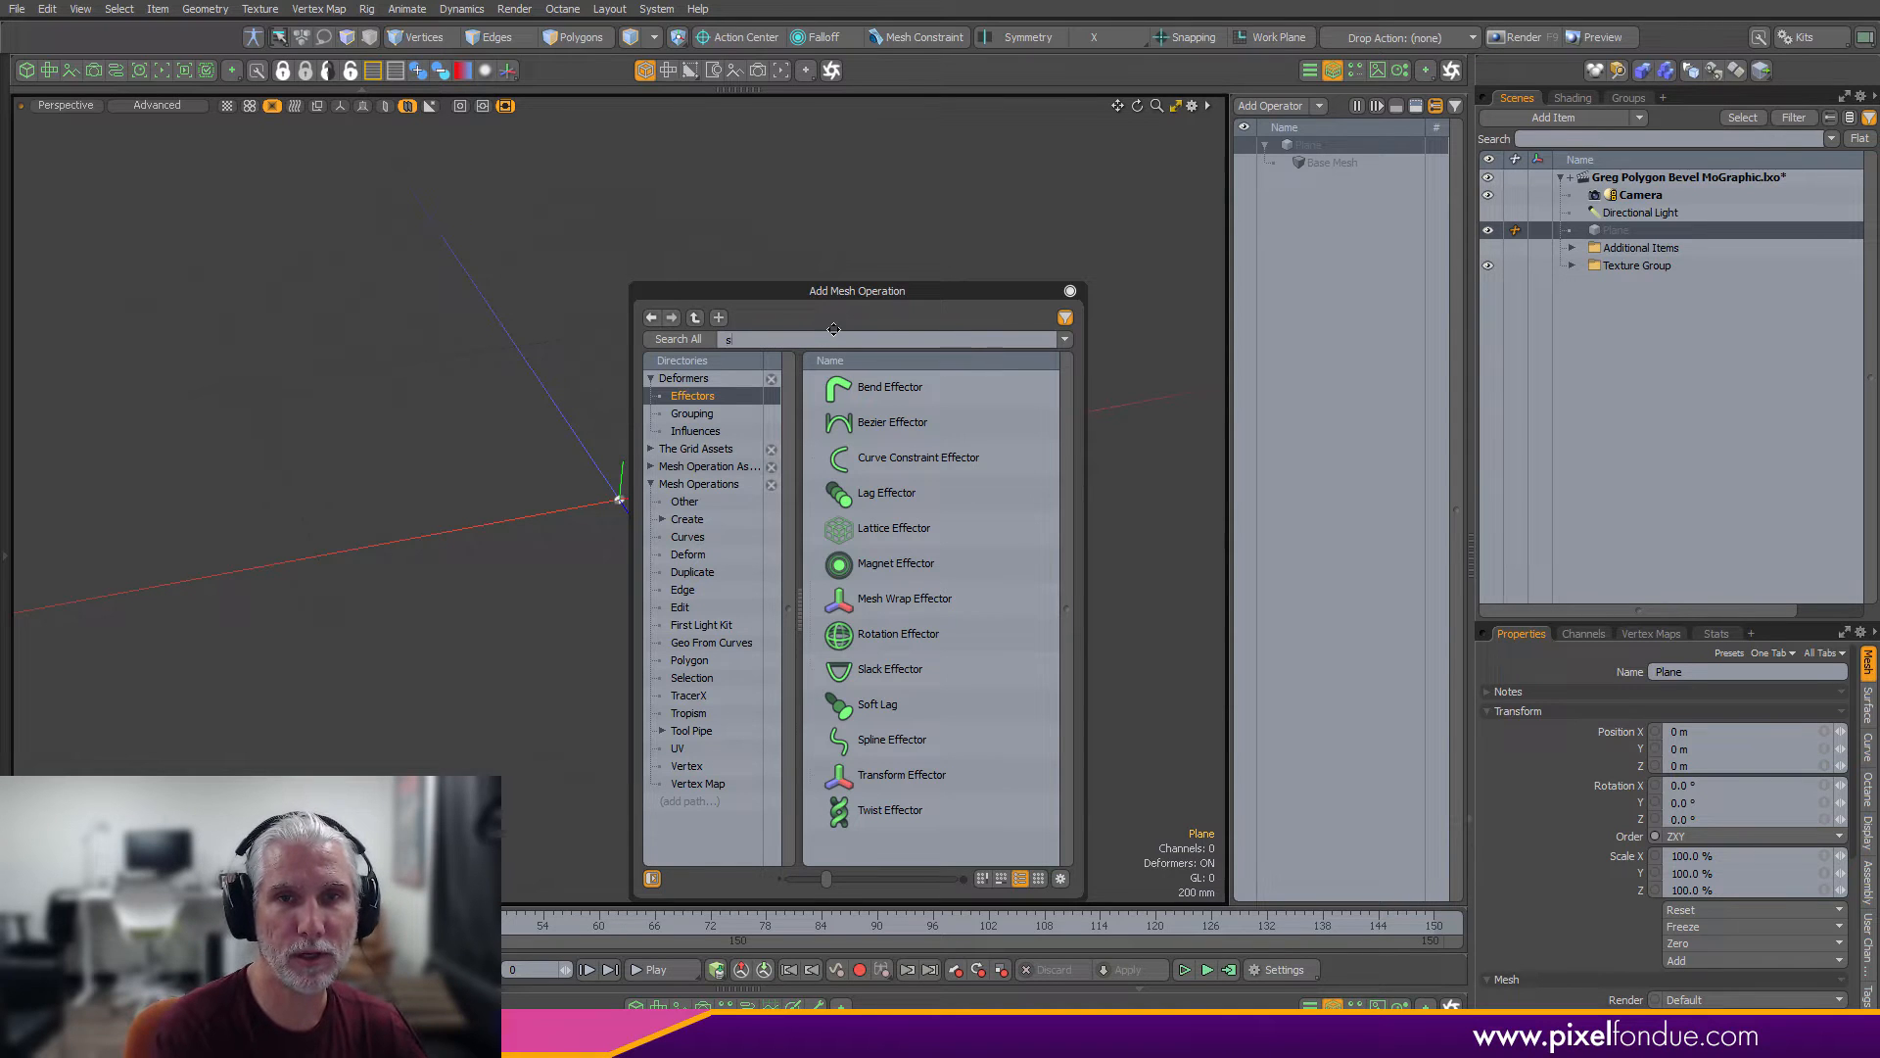
{"action": "type", "text": "tack"}
{"action": "left_click", "coordinate": [897, 493]}
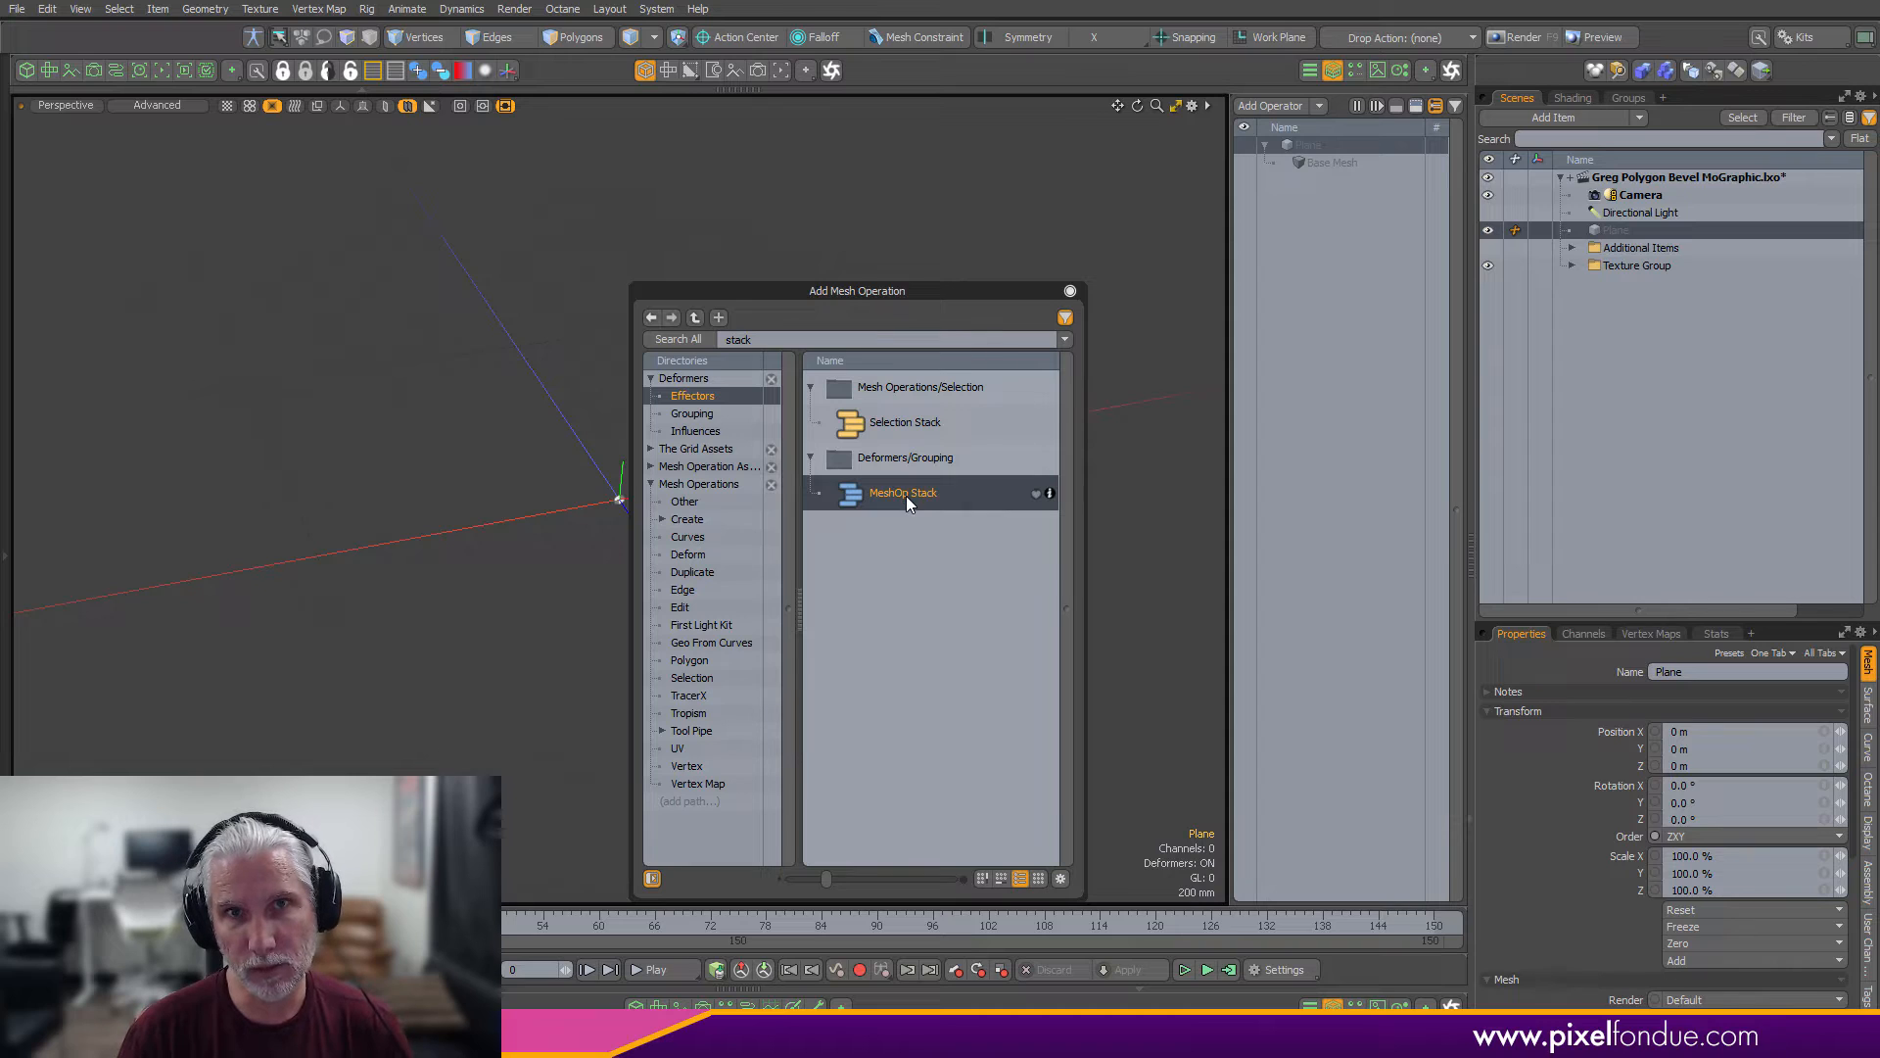
{"action": "double_click", "coordinate": [902, 493]}
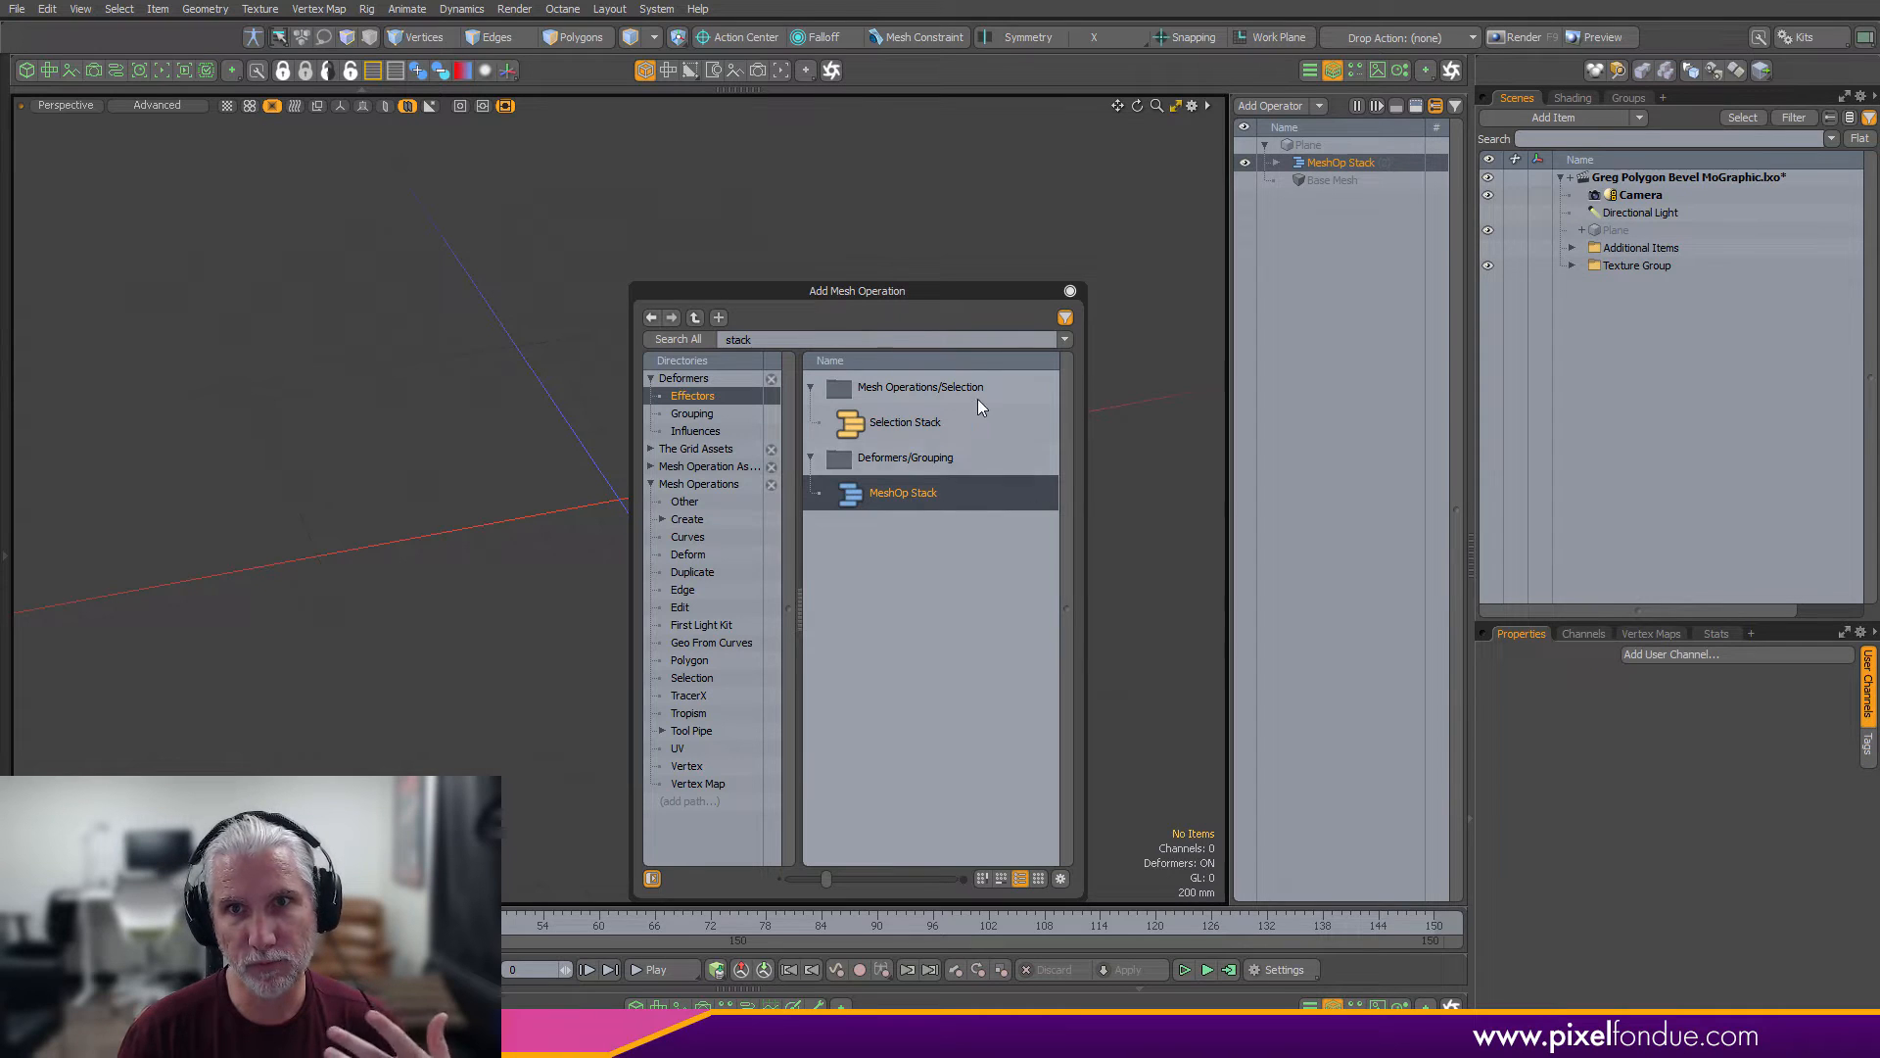
{"action": "left_click", "coordinate": [1070, 291]}
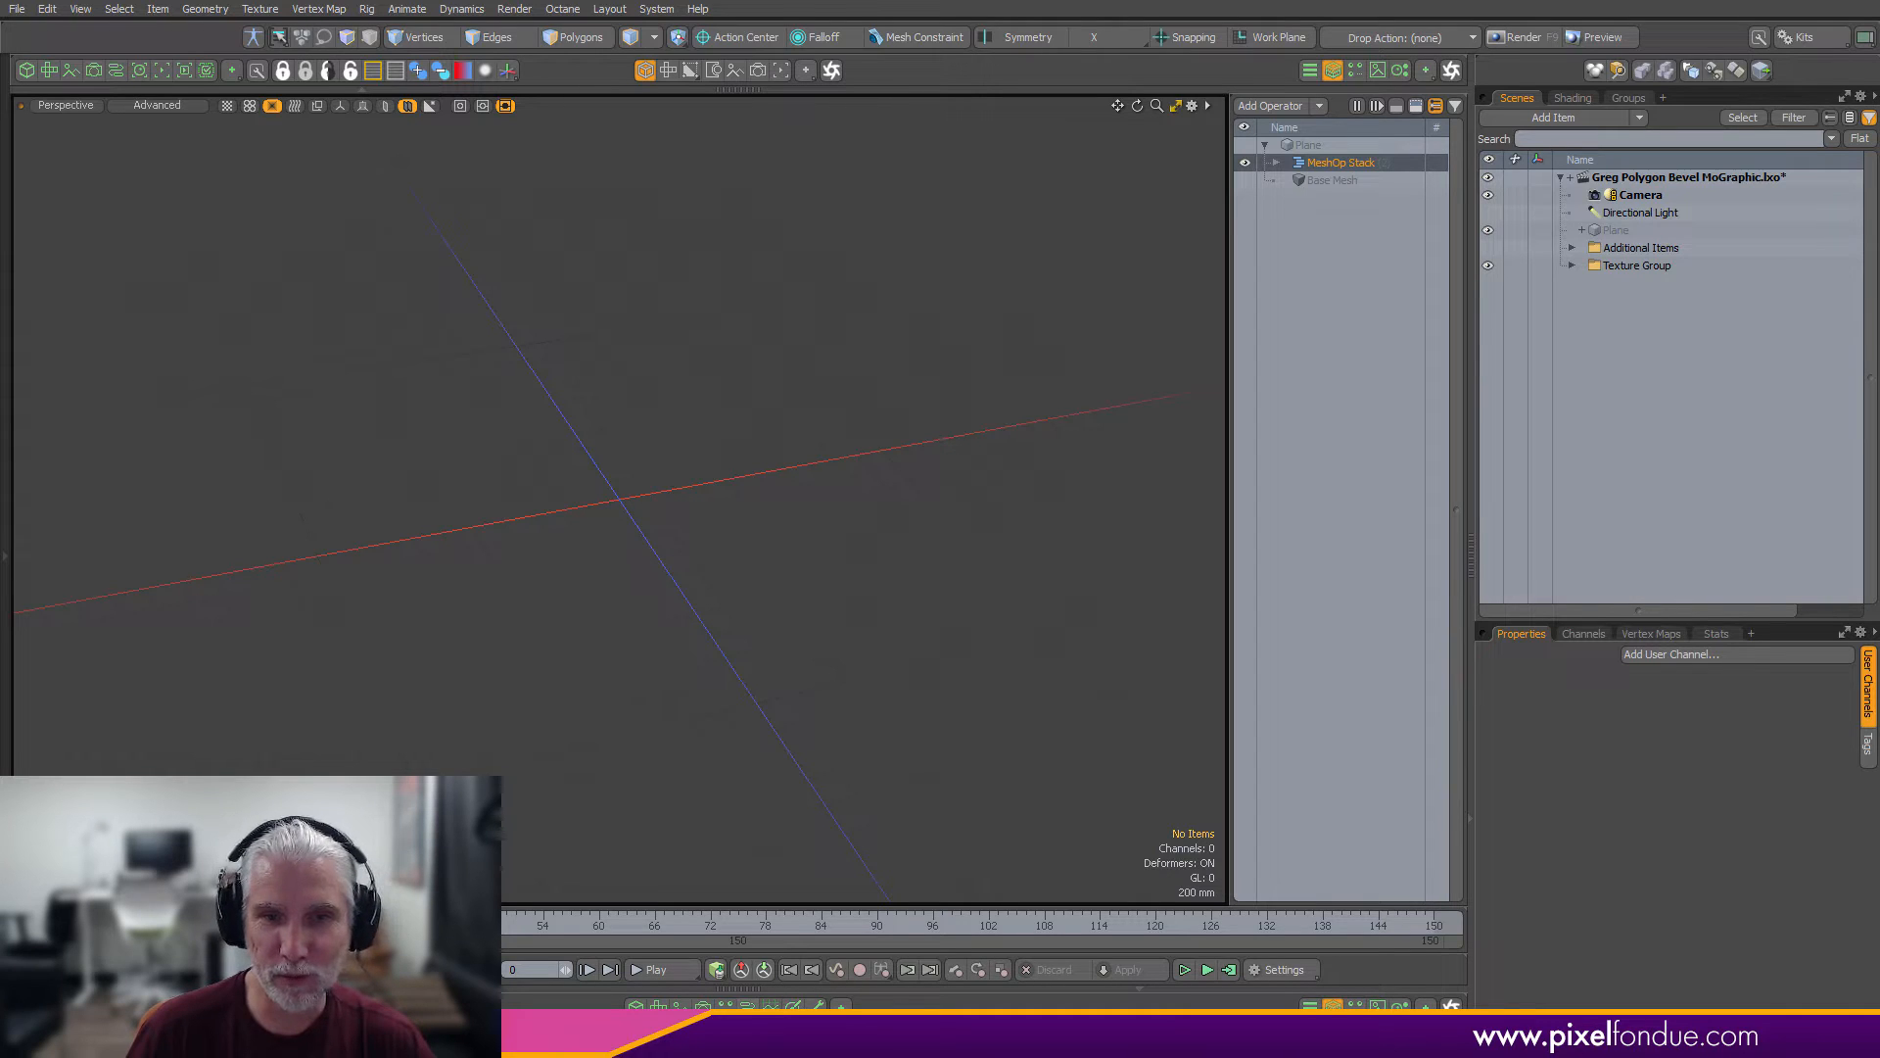
Open the schematic, place the MeshOp Stack in its workspace, and expand the node's Deformer Stack
{"action": "left_click", "coordinate": [748, 1008]}
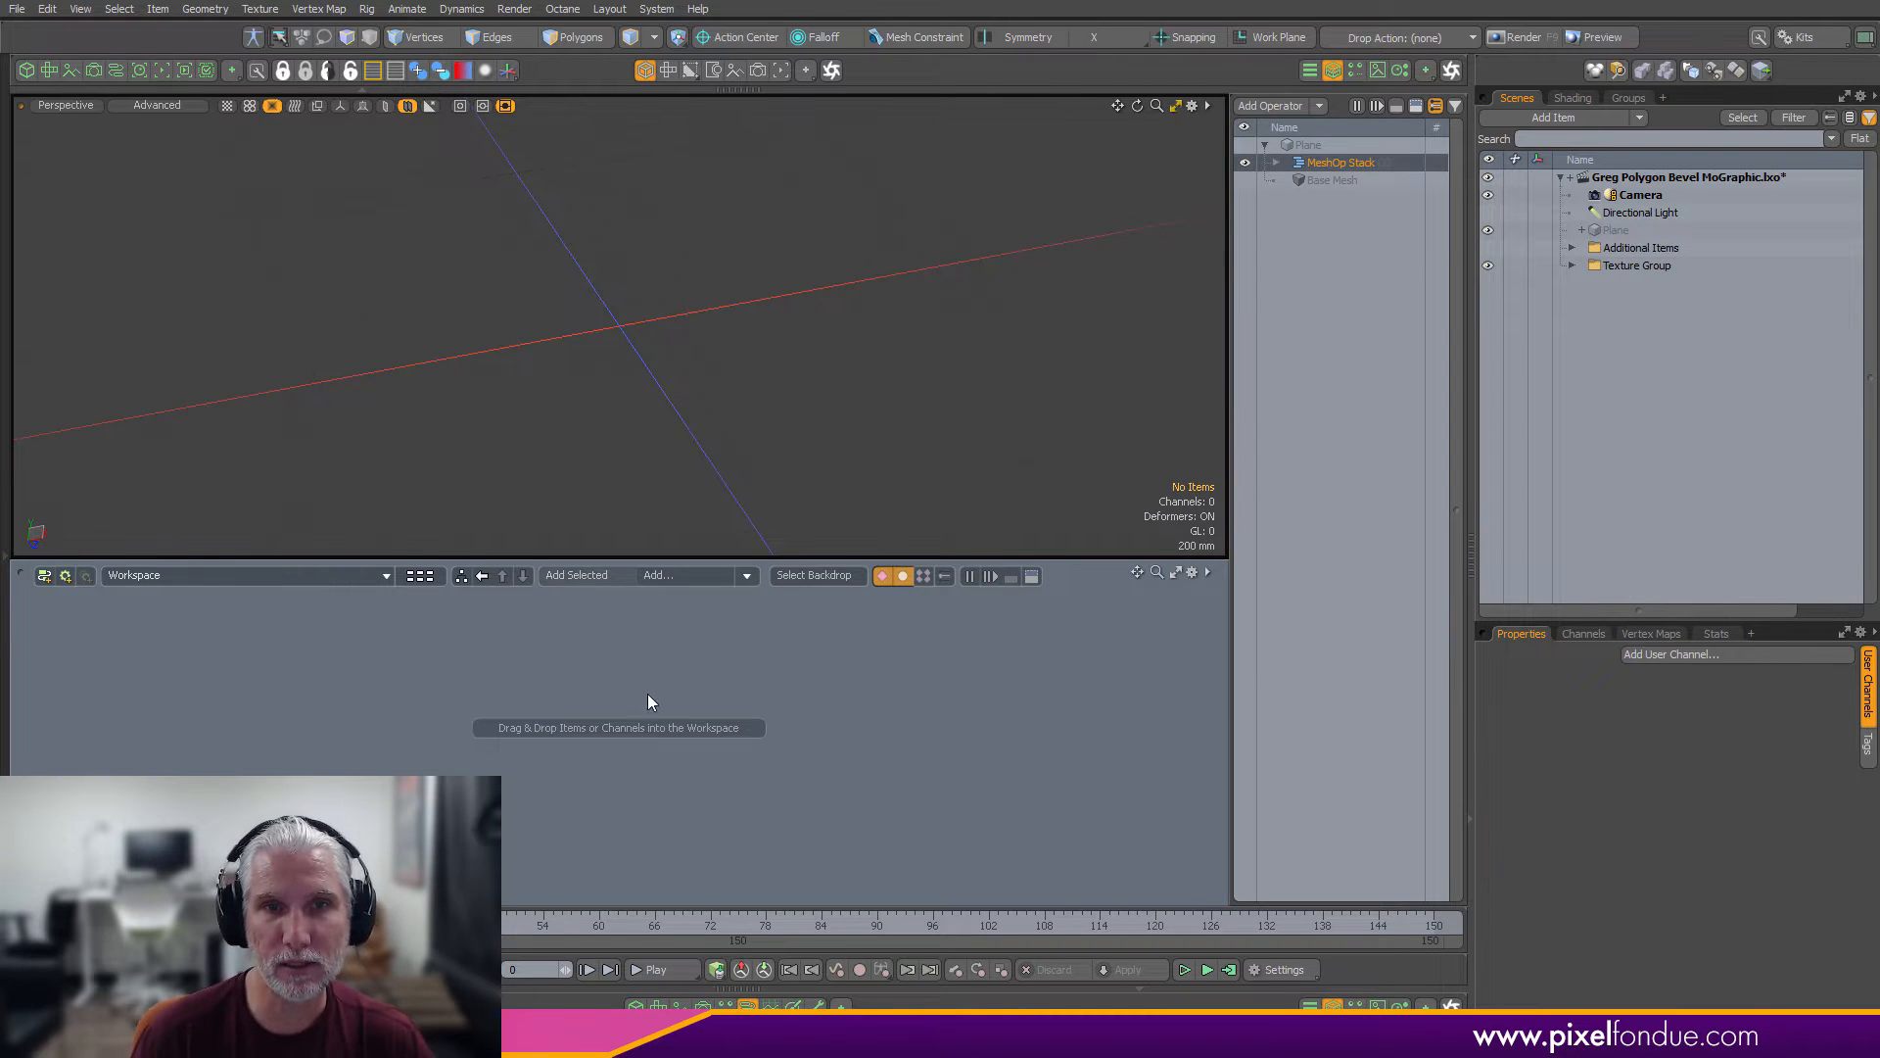
{"action": "left_click_drag", "start_coordinate": [648, 695], "coordinate": [777, 646]}
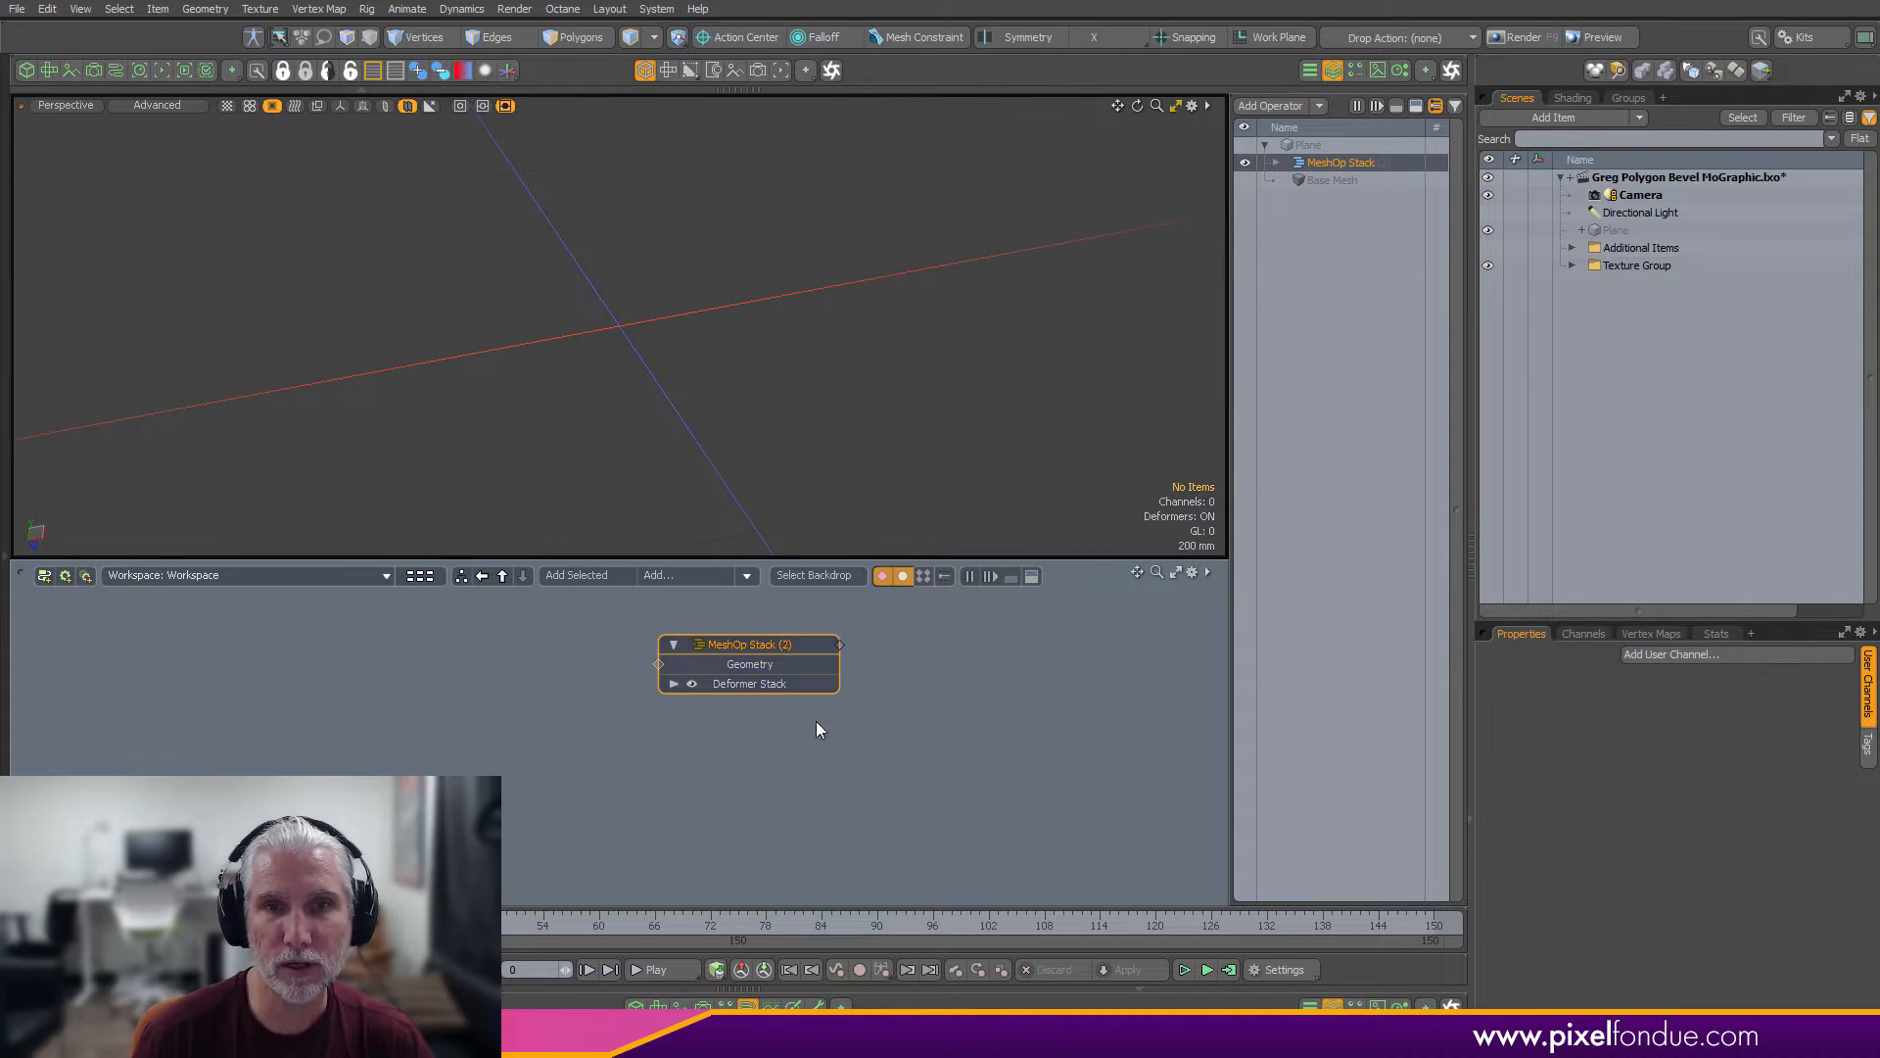
{"action": "left_click", "coordinate": [1341, 69]}
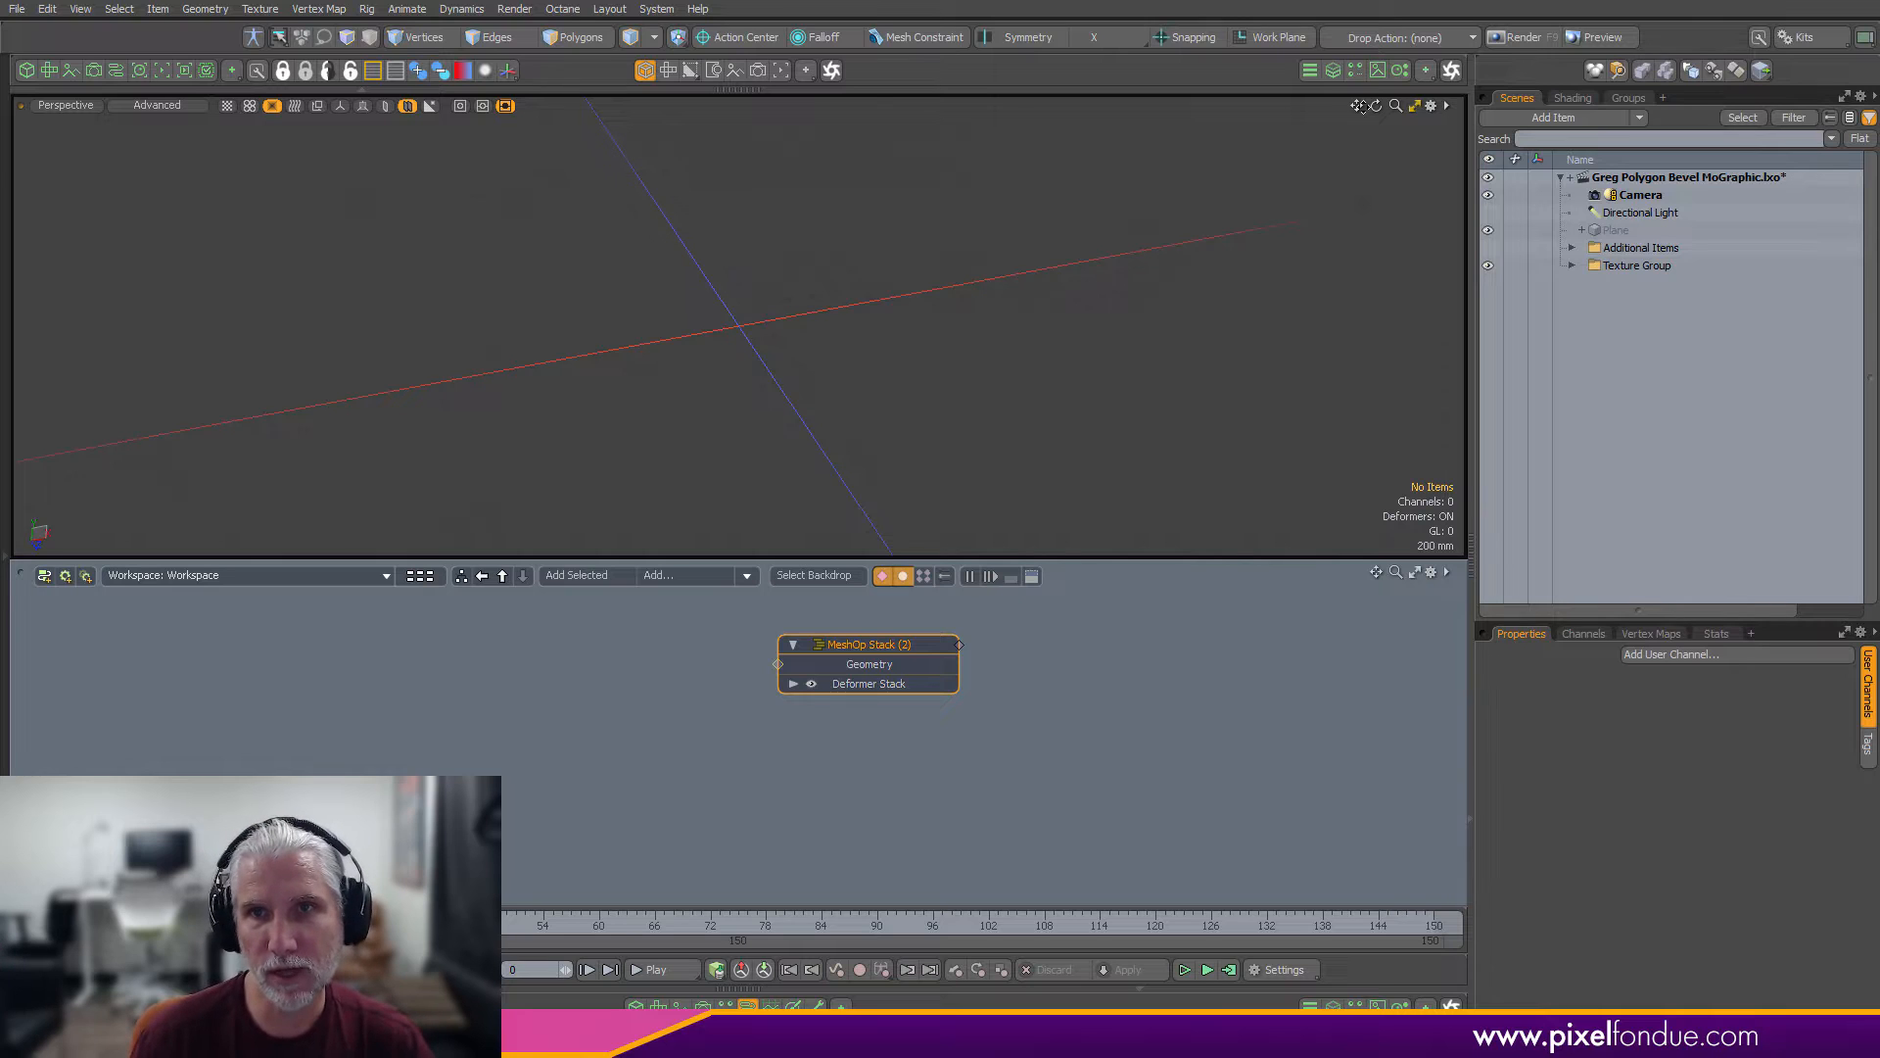
{"action": "left_click_drag", "start_coordinate": [887, 654], "coordinate": [895, 674]}
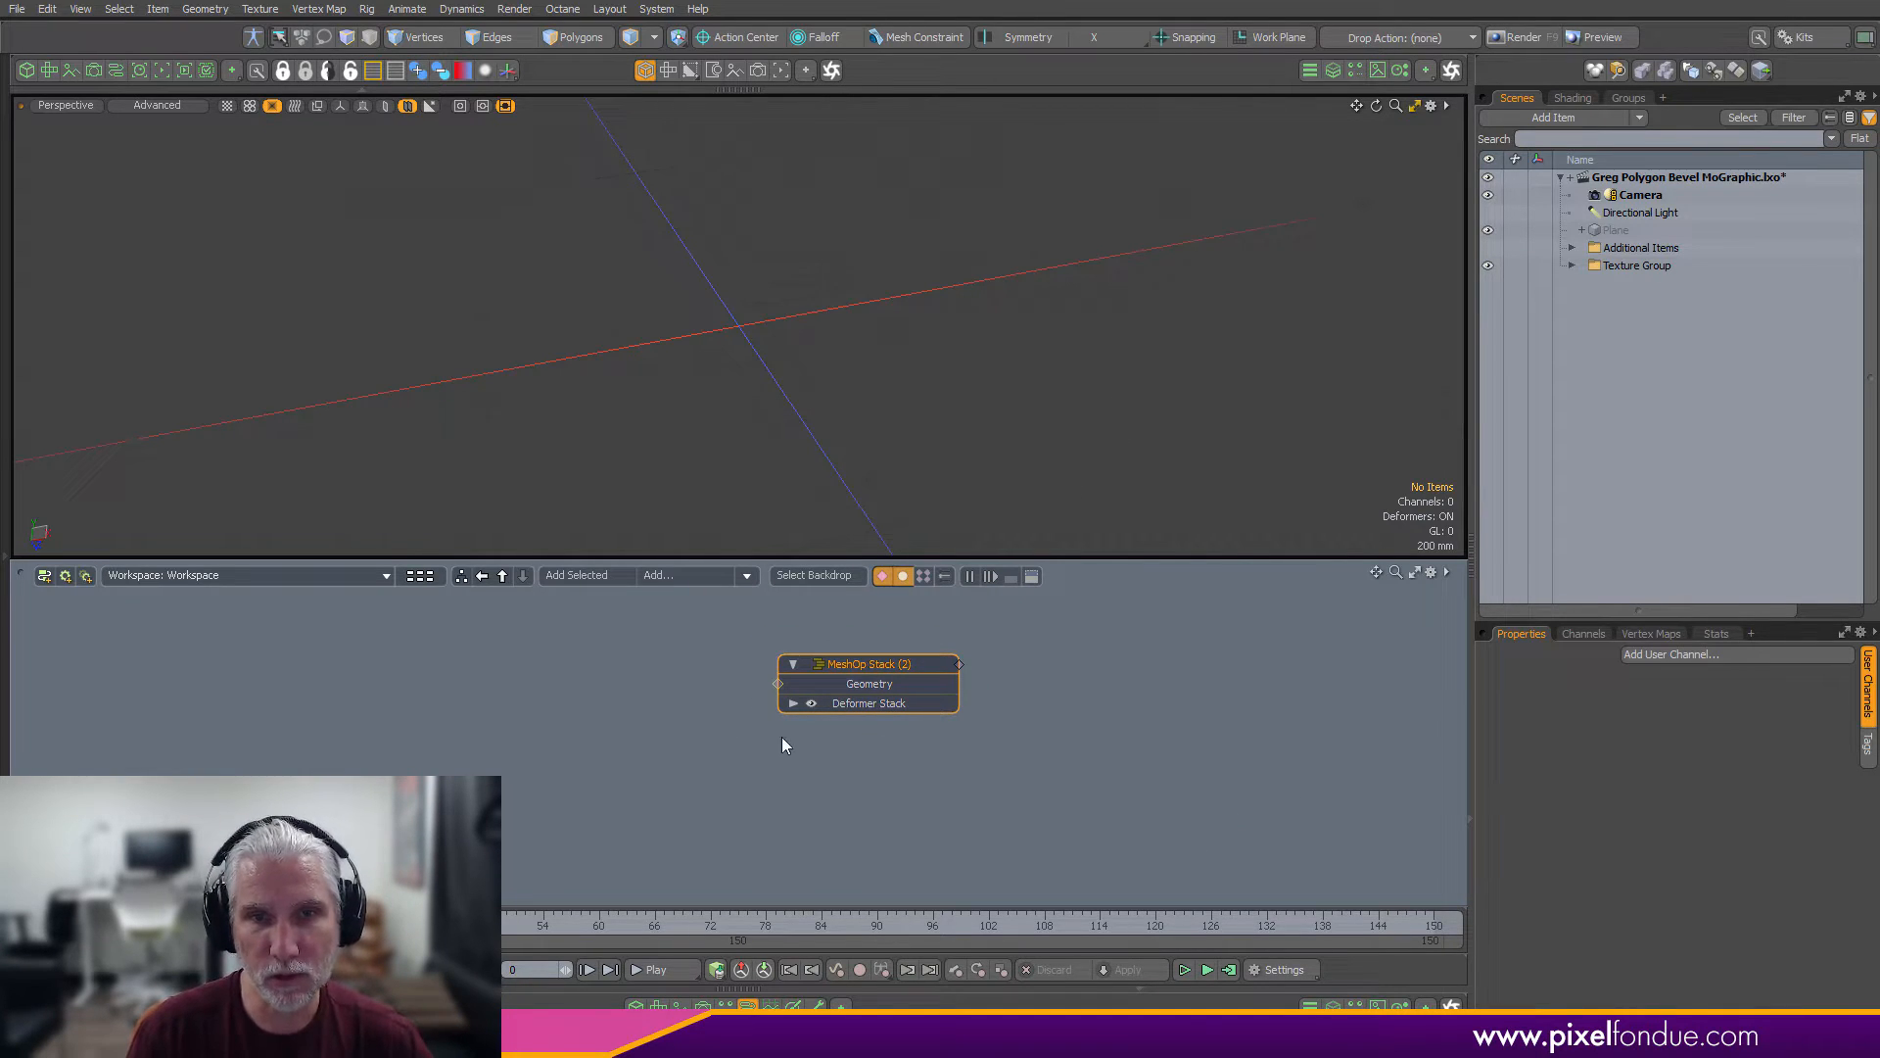
{"action": "left_click", "coordinate": [792, 703]}
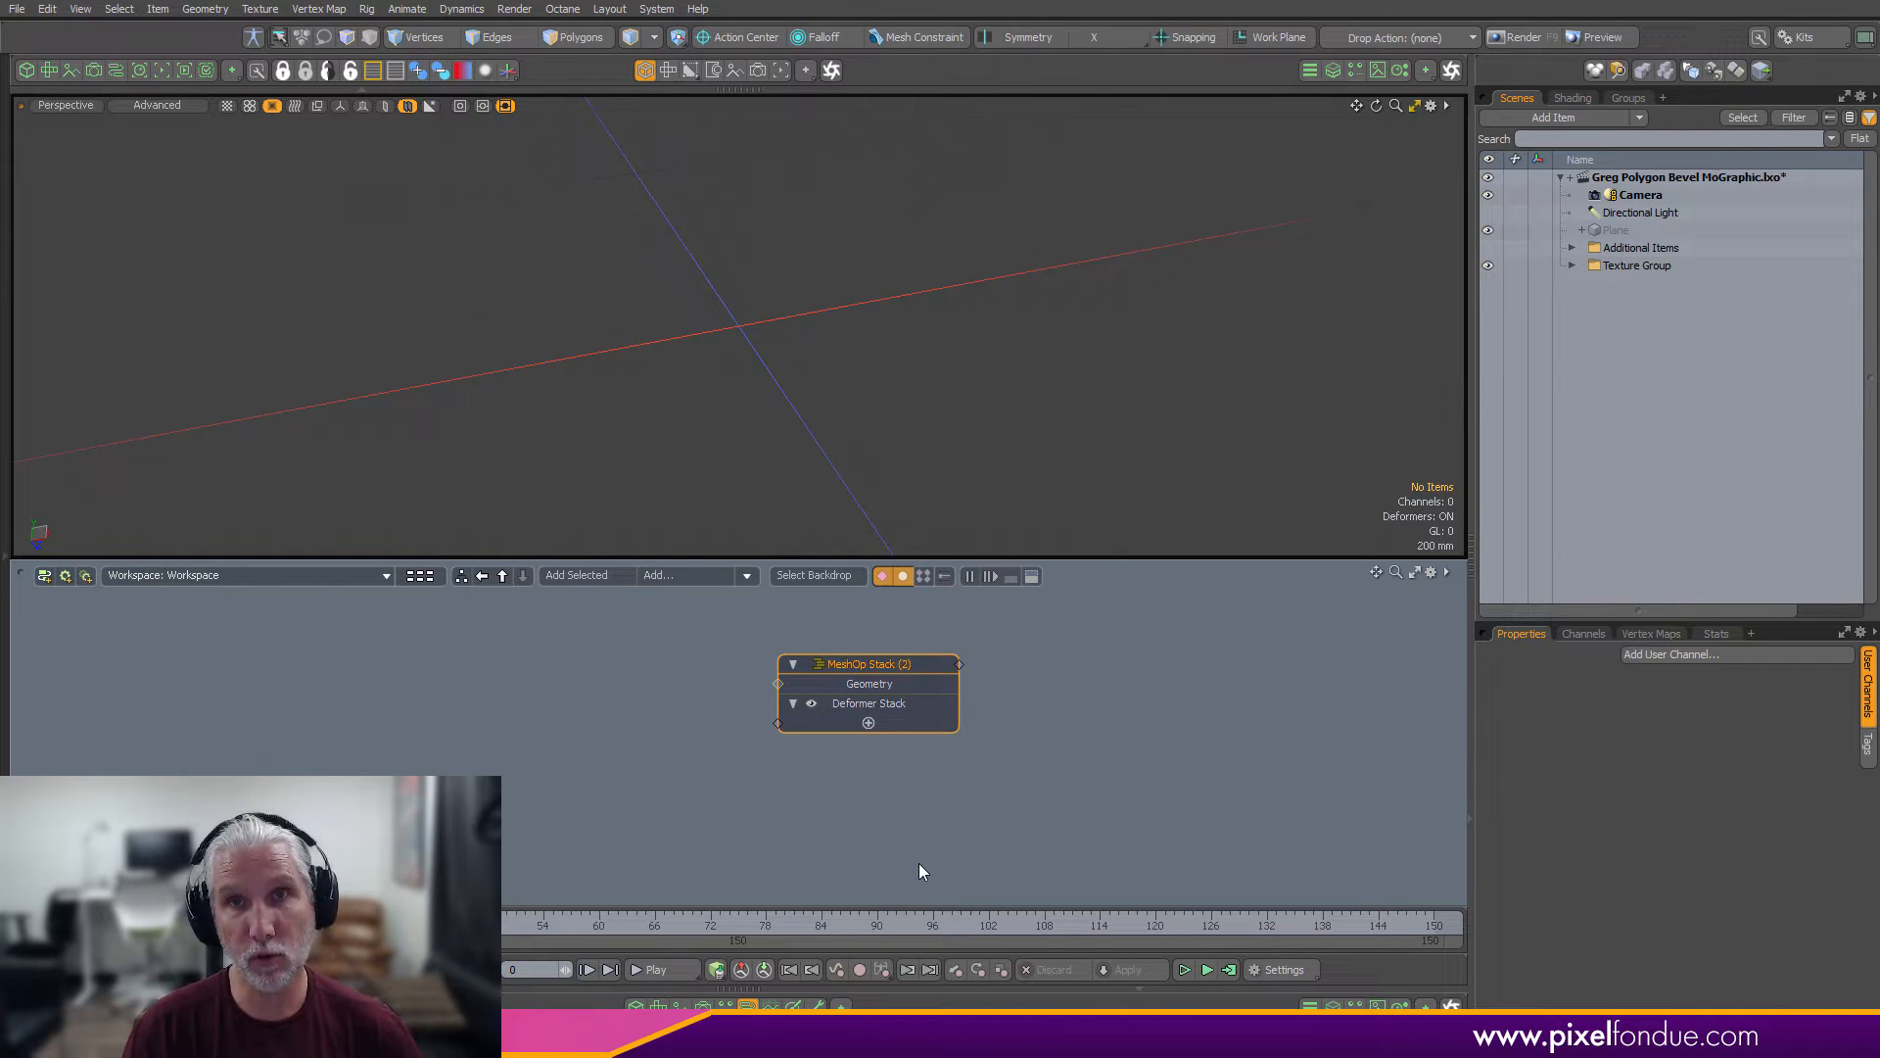
Add a new Cube operation linked into the node's Deformer Stack and line its node up beside the stack
{"action": "left_click", "coordinate": [749, 732]}
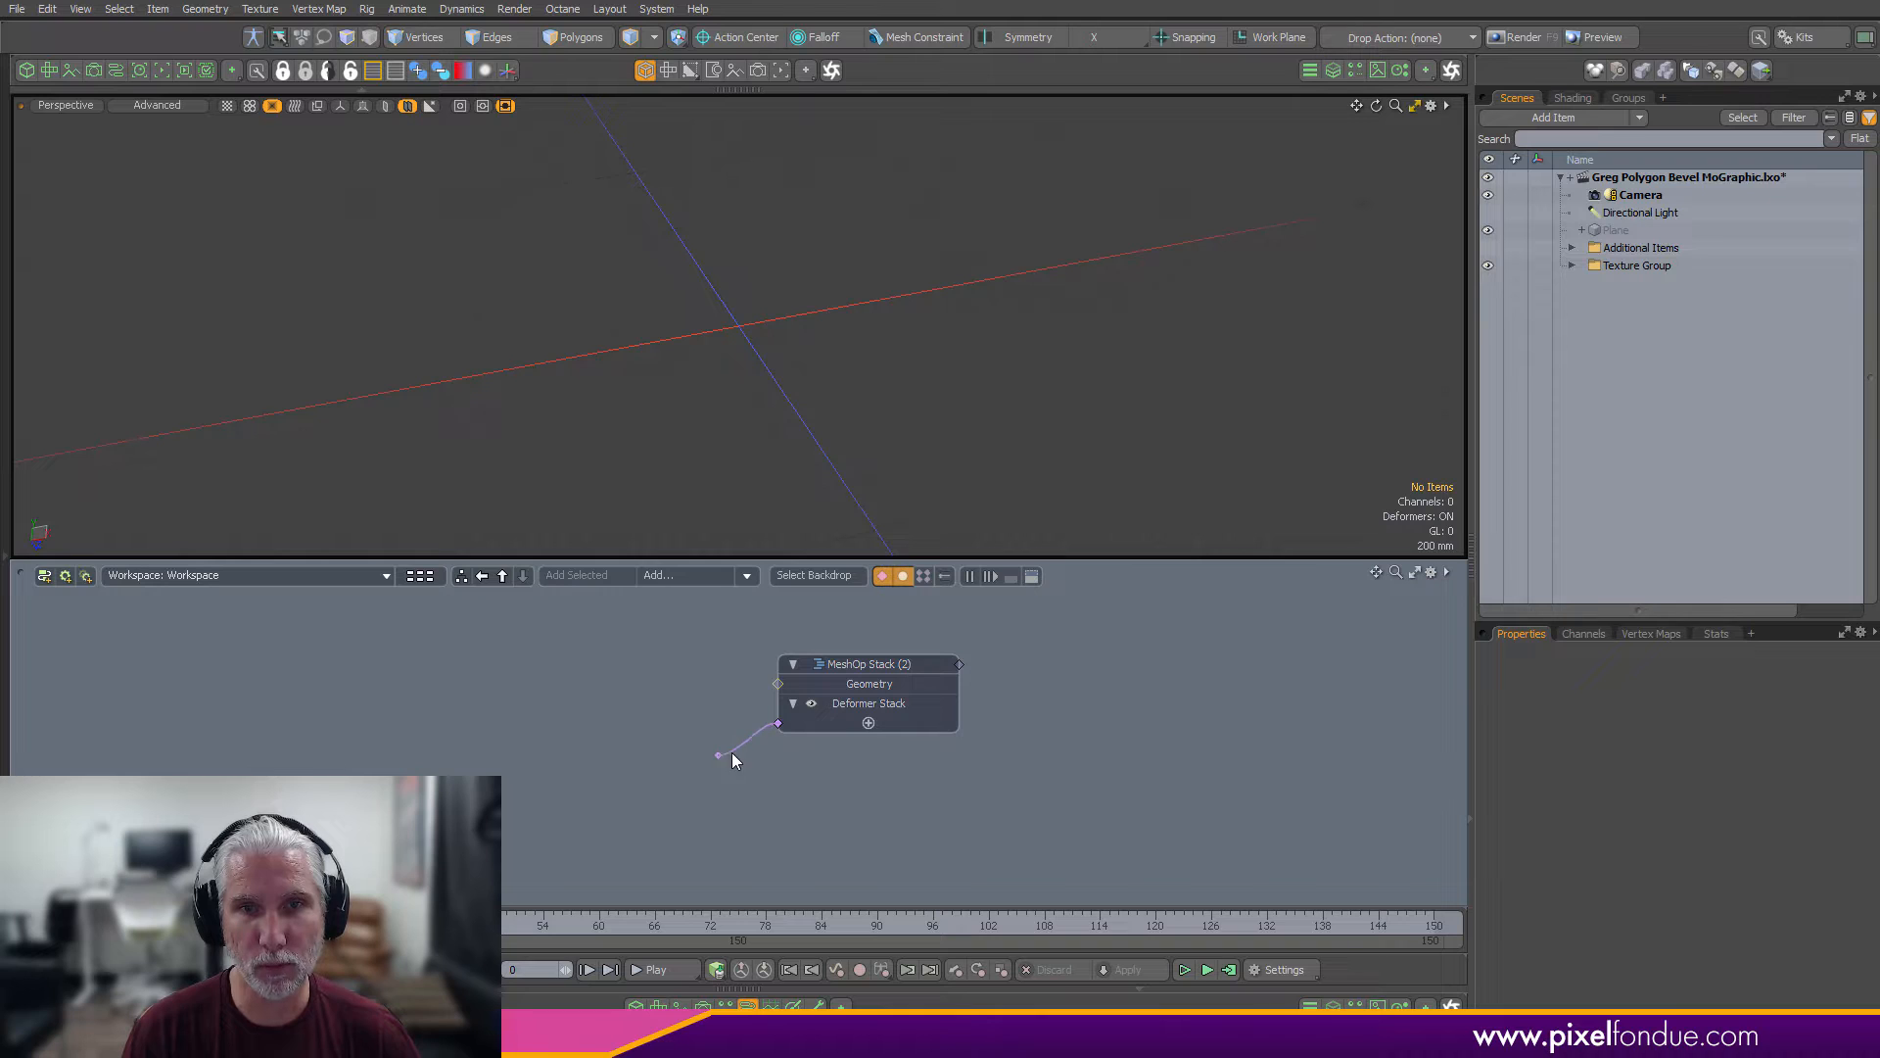
{"action": "left_click_drag", "start_coordinate": [734, 759], "coordinate": [549, 803]}
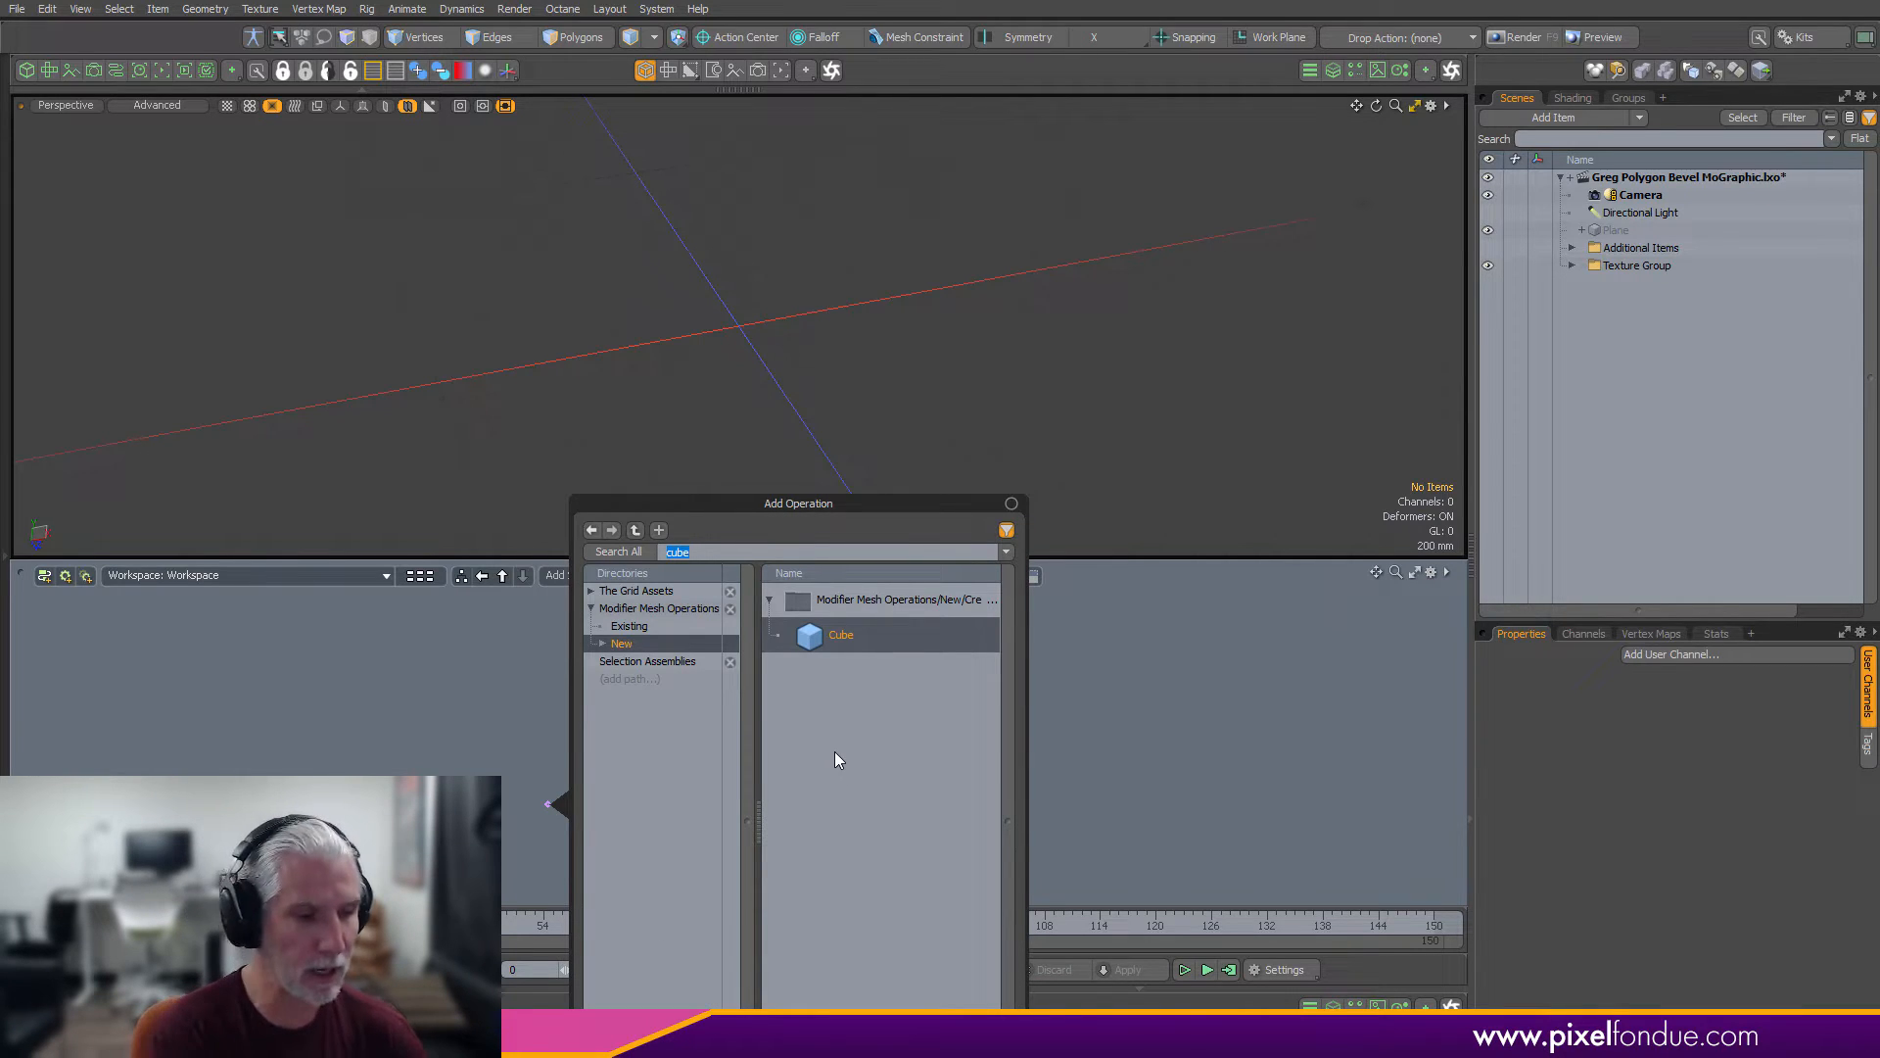
{"action": "type", "text": "cub"}
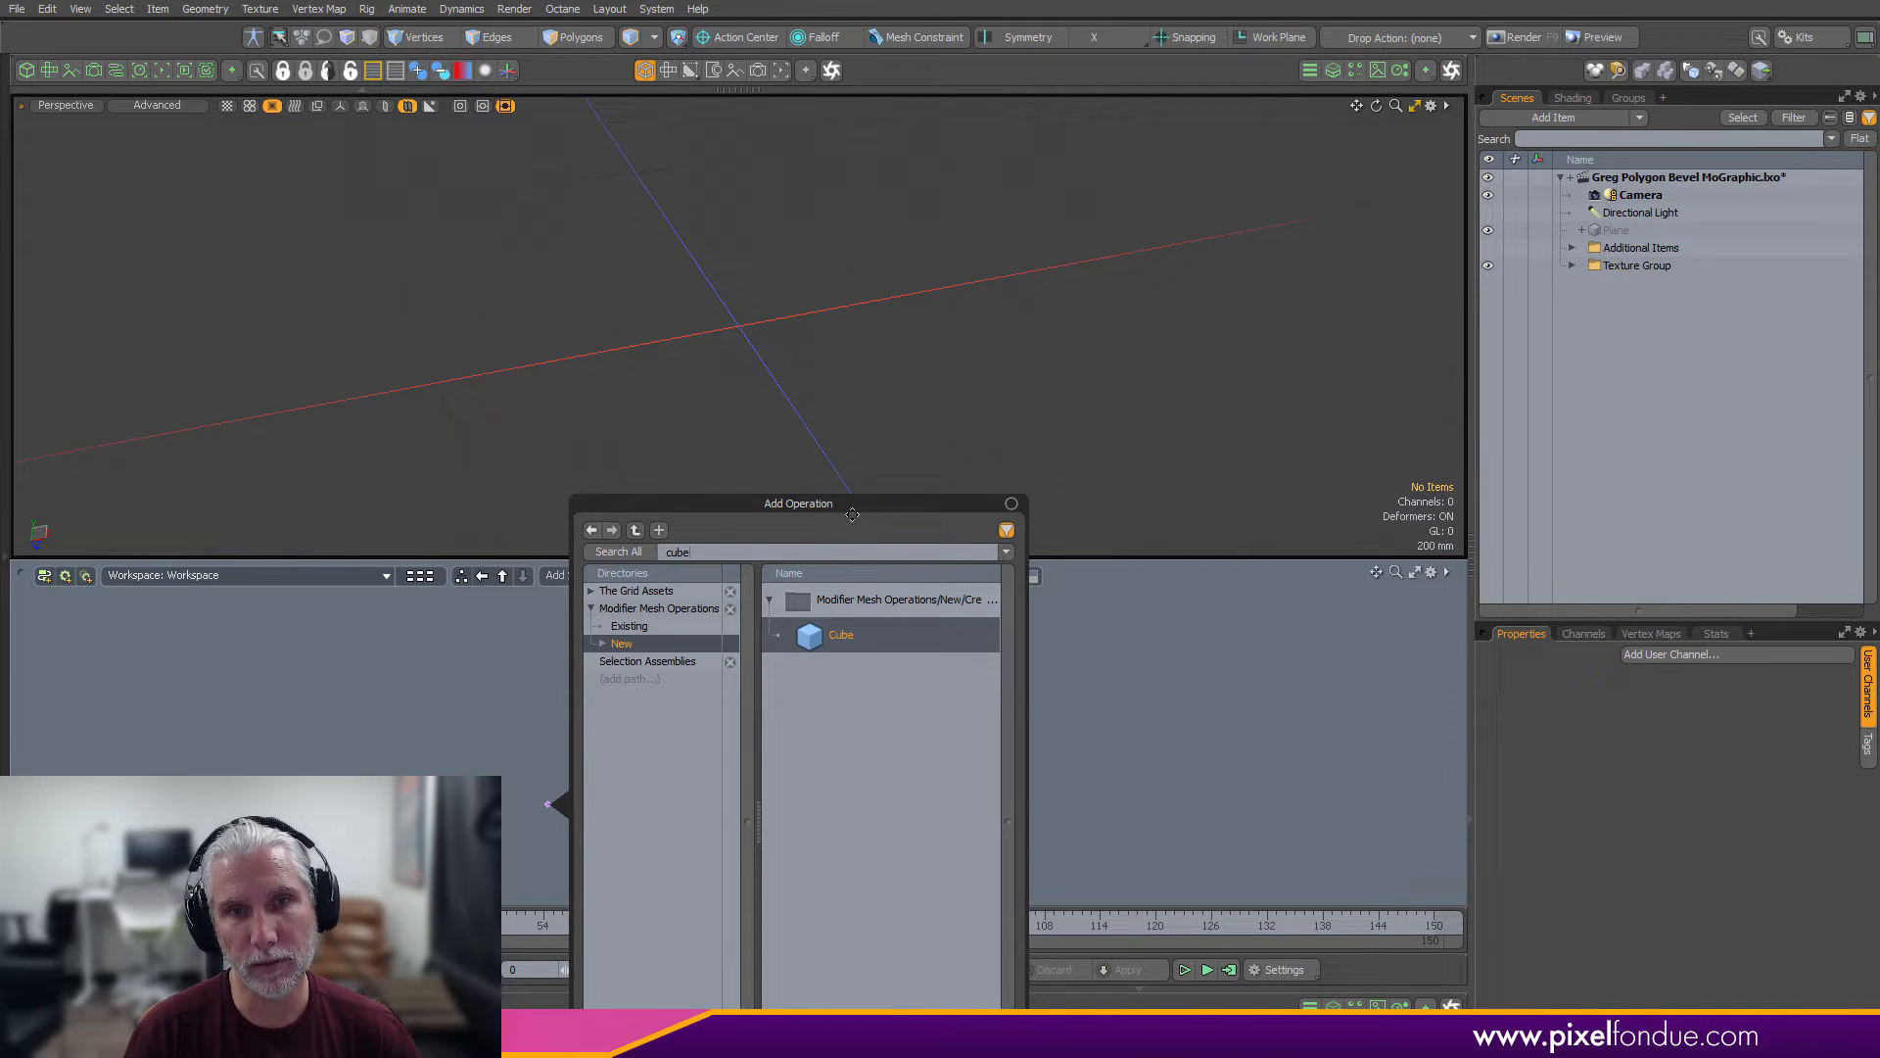
{"action": "left_click_drag", "start_coordinate": [803, 512], "coordinate": [825, 440]}
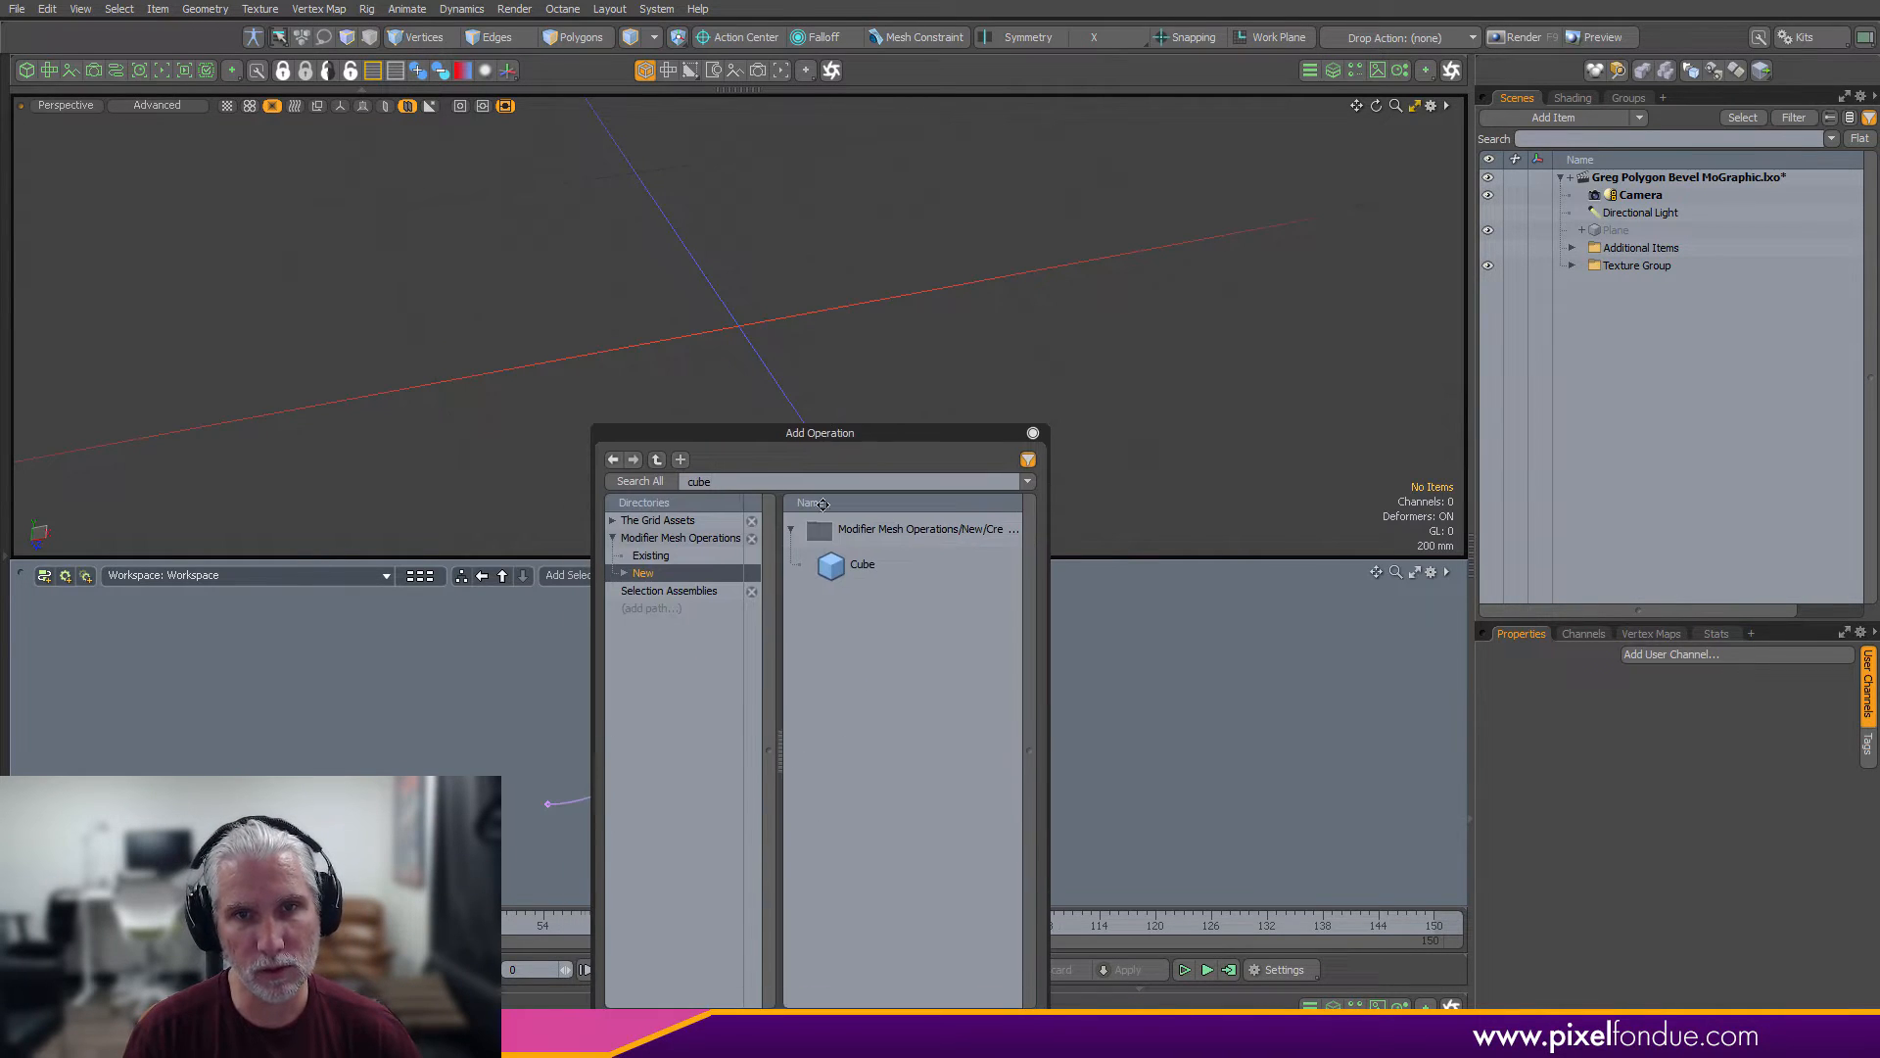
{"action": "double_click", "coordinate": [863, 565]}
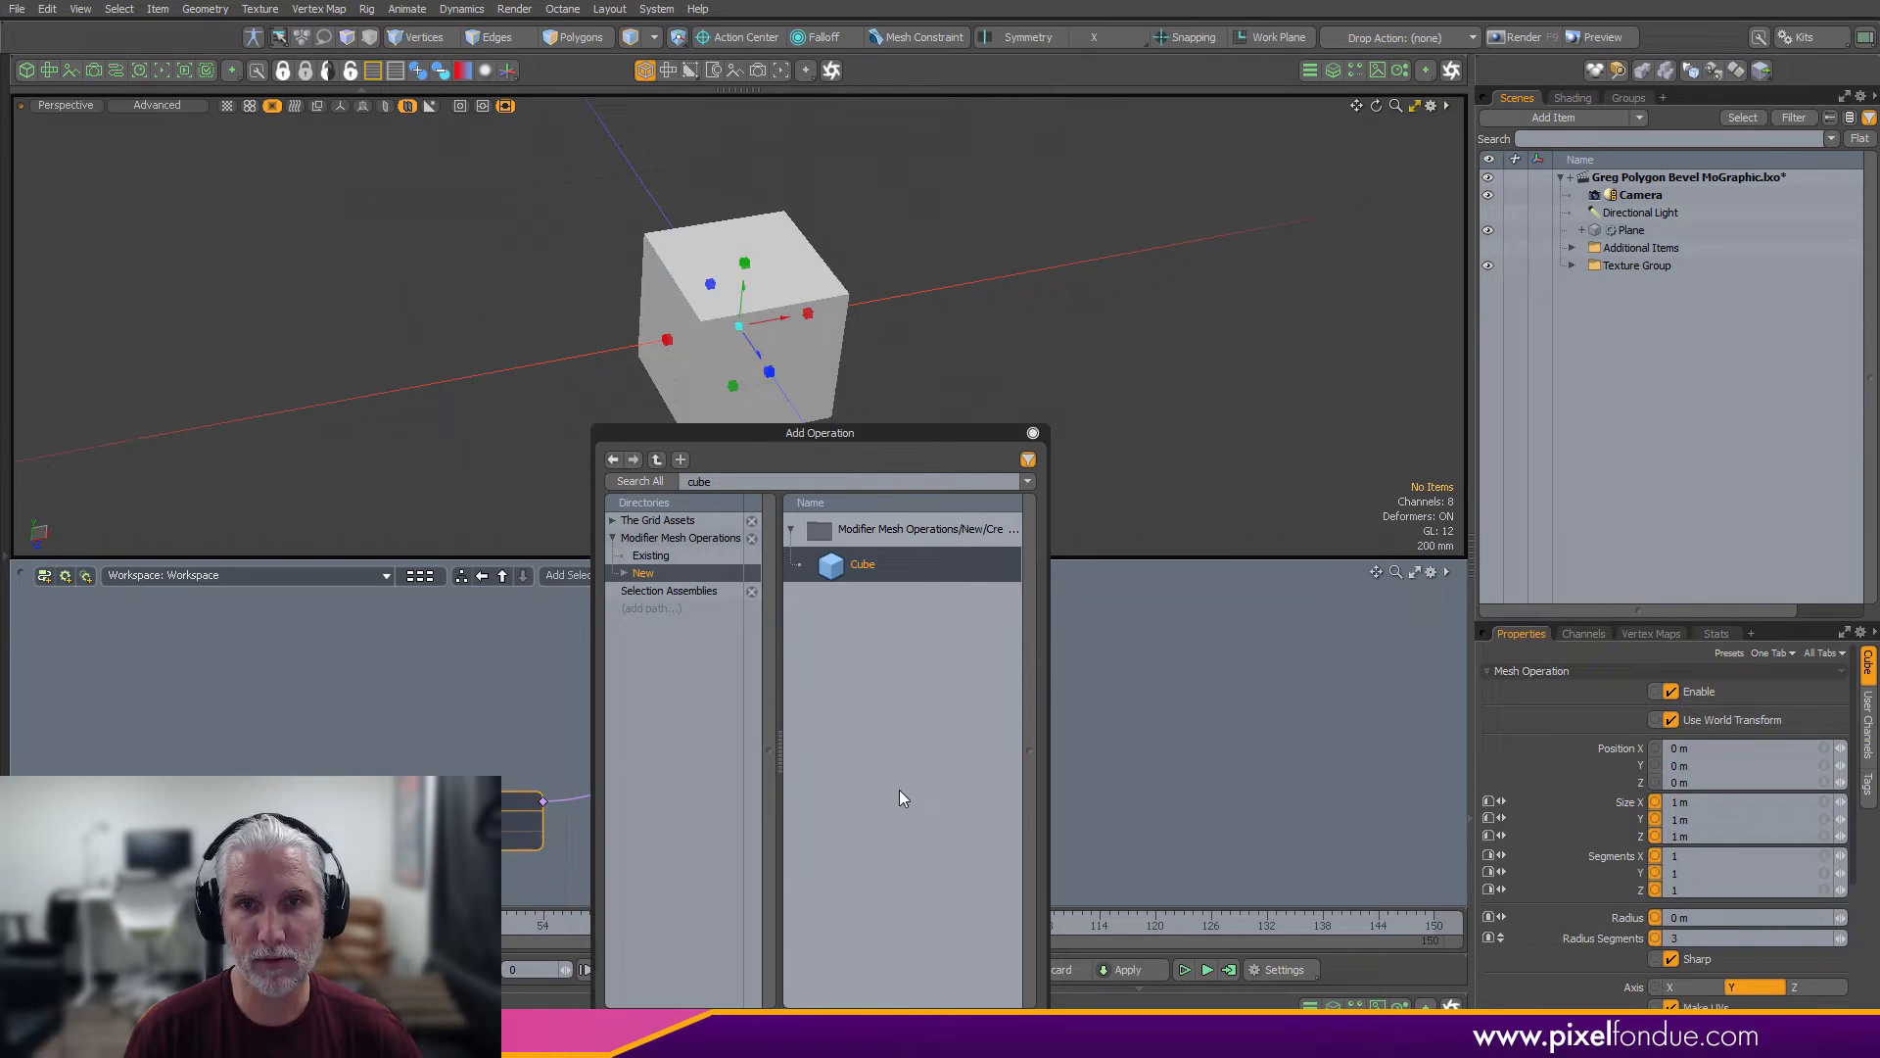
{"action": "left_click", "coordinate": [1035, 432]}
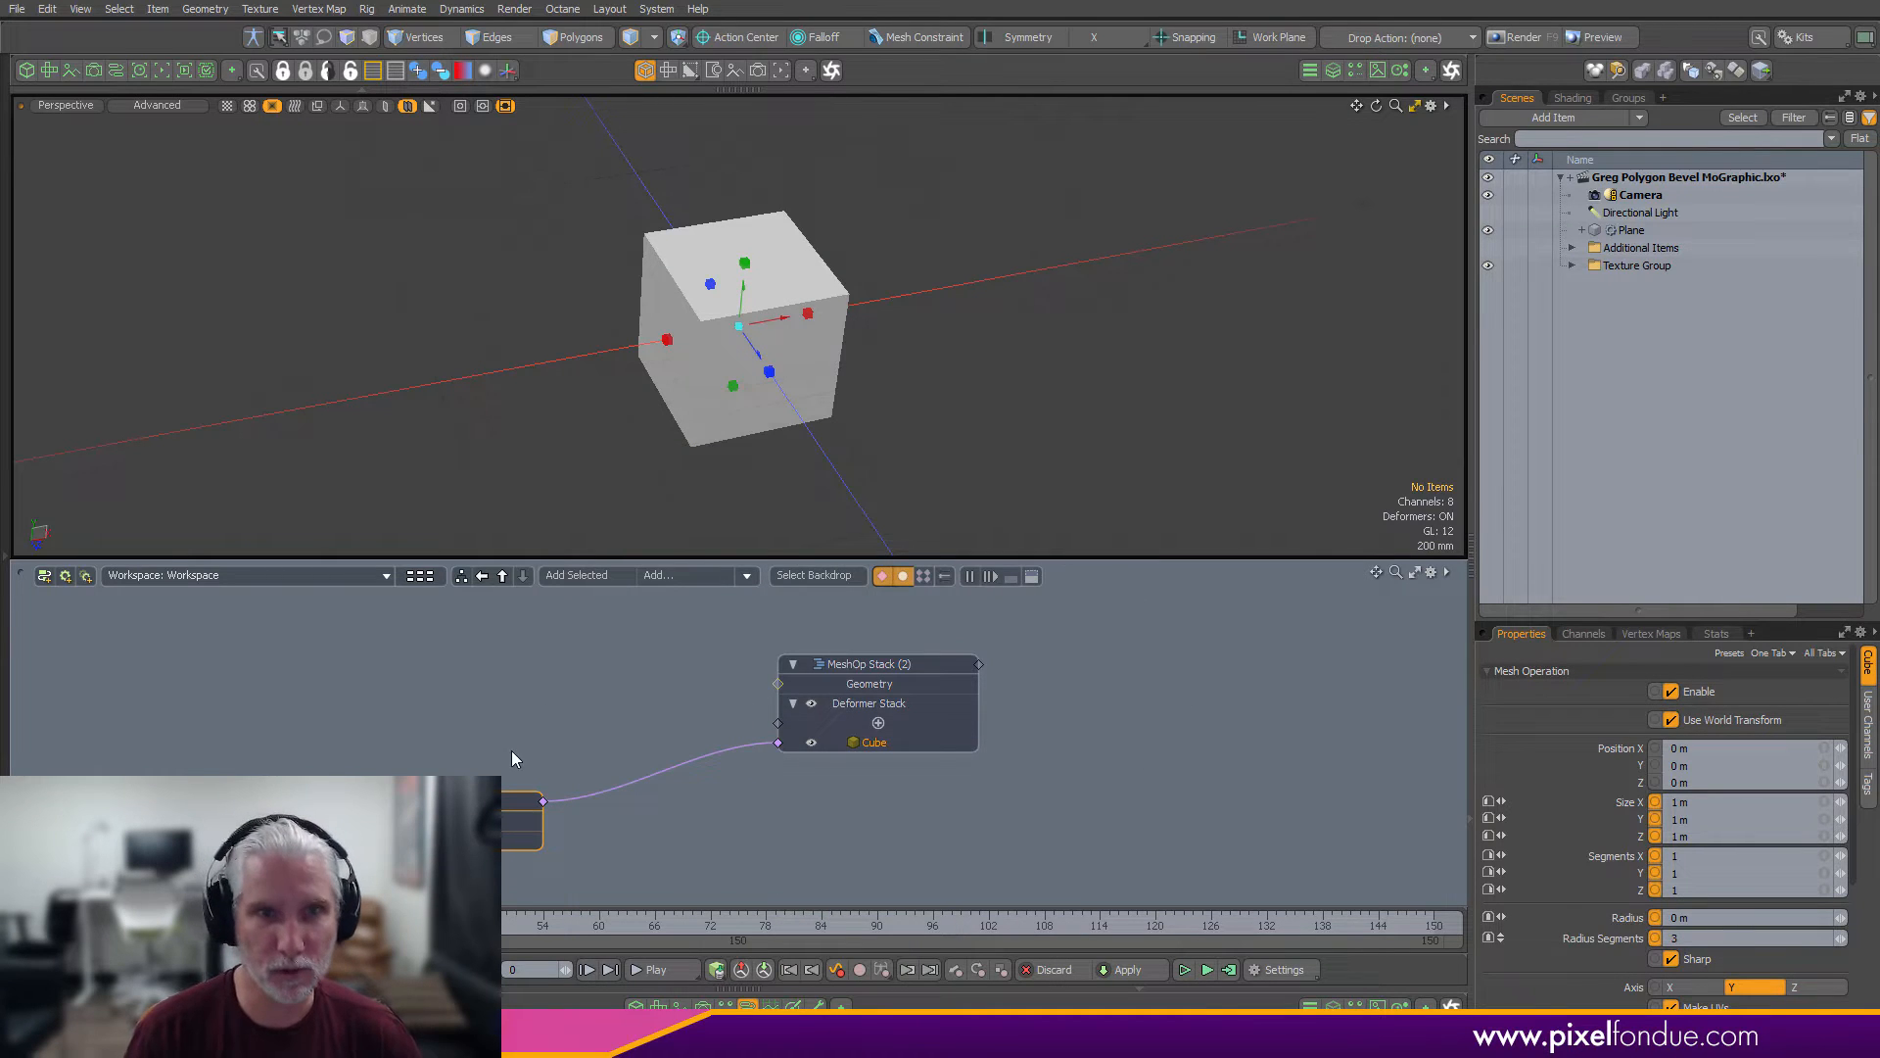
{"action": "left_click_drag", "start_coordinate": [494, 814], "coordinate": [534, 755]}
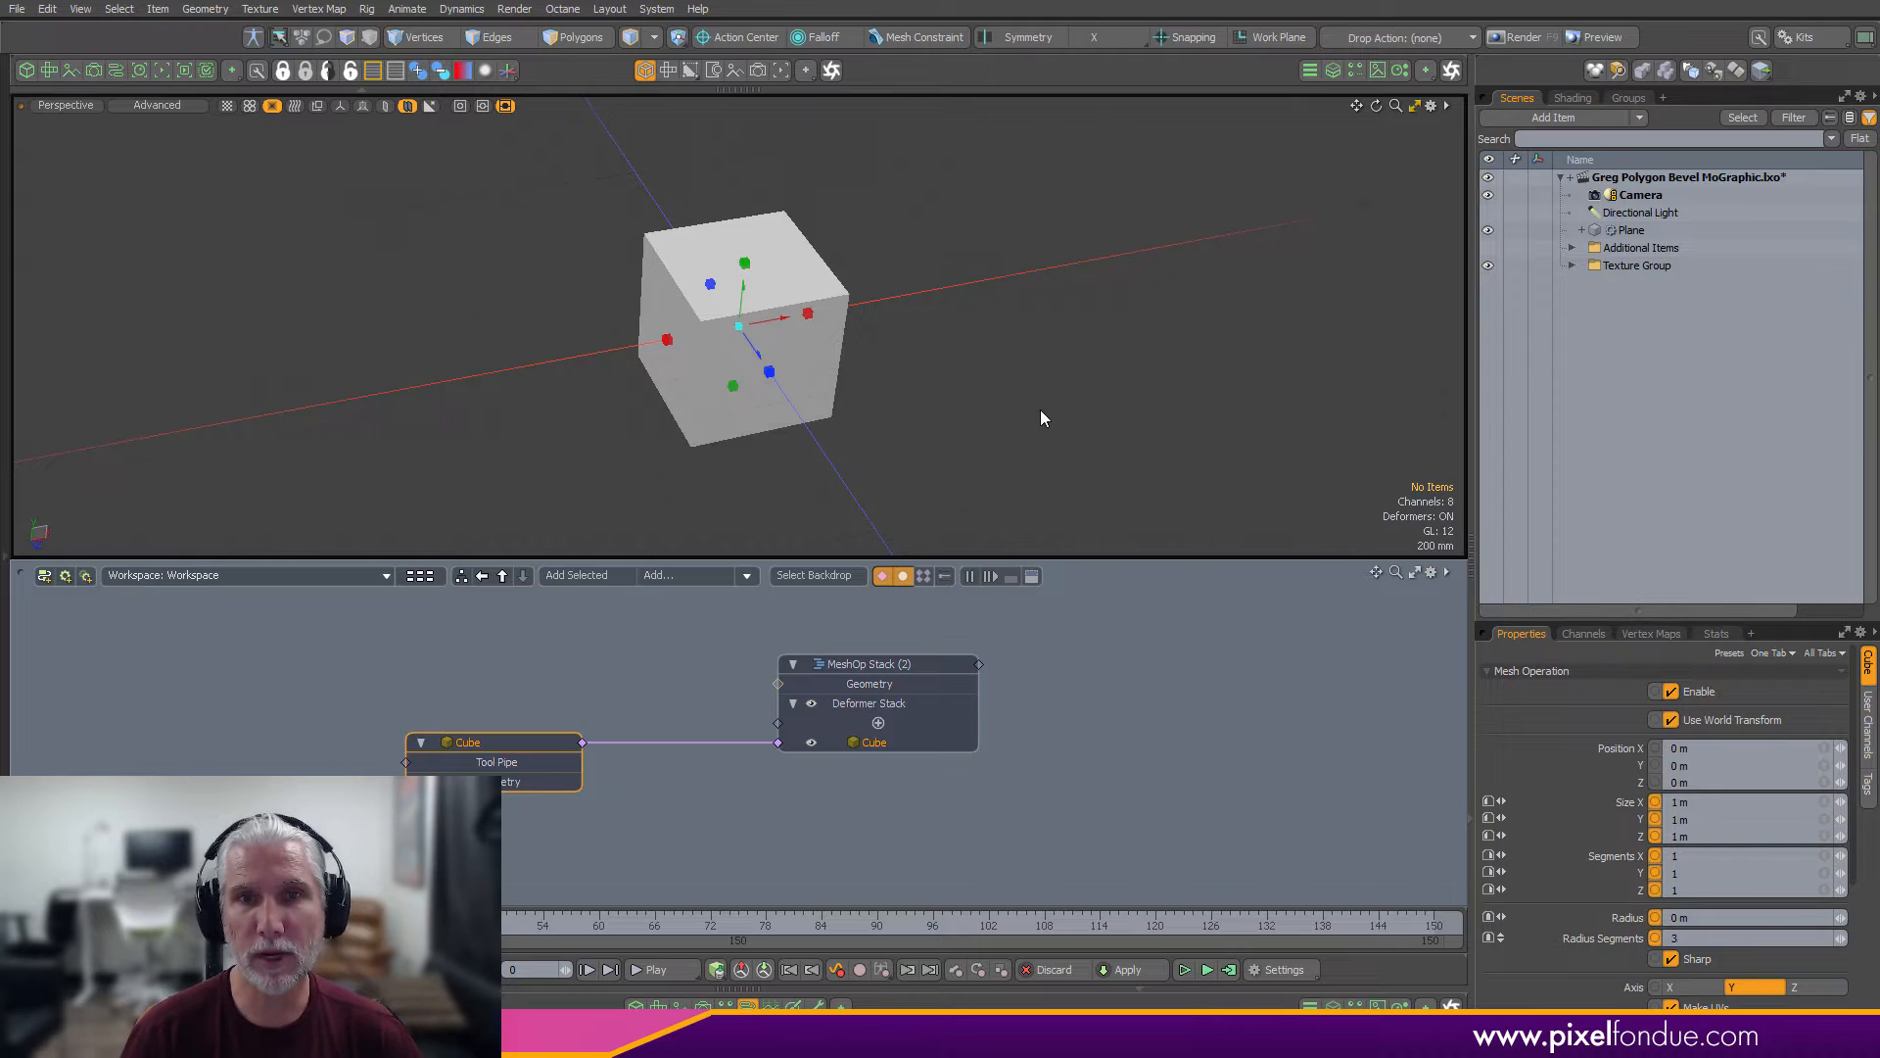
Flatten the procedural cube into a plane by setting its Size Y to 0 m
{"action": "key", "text": "k"}
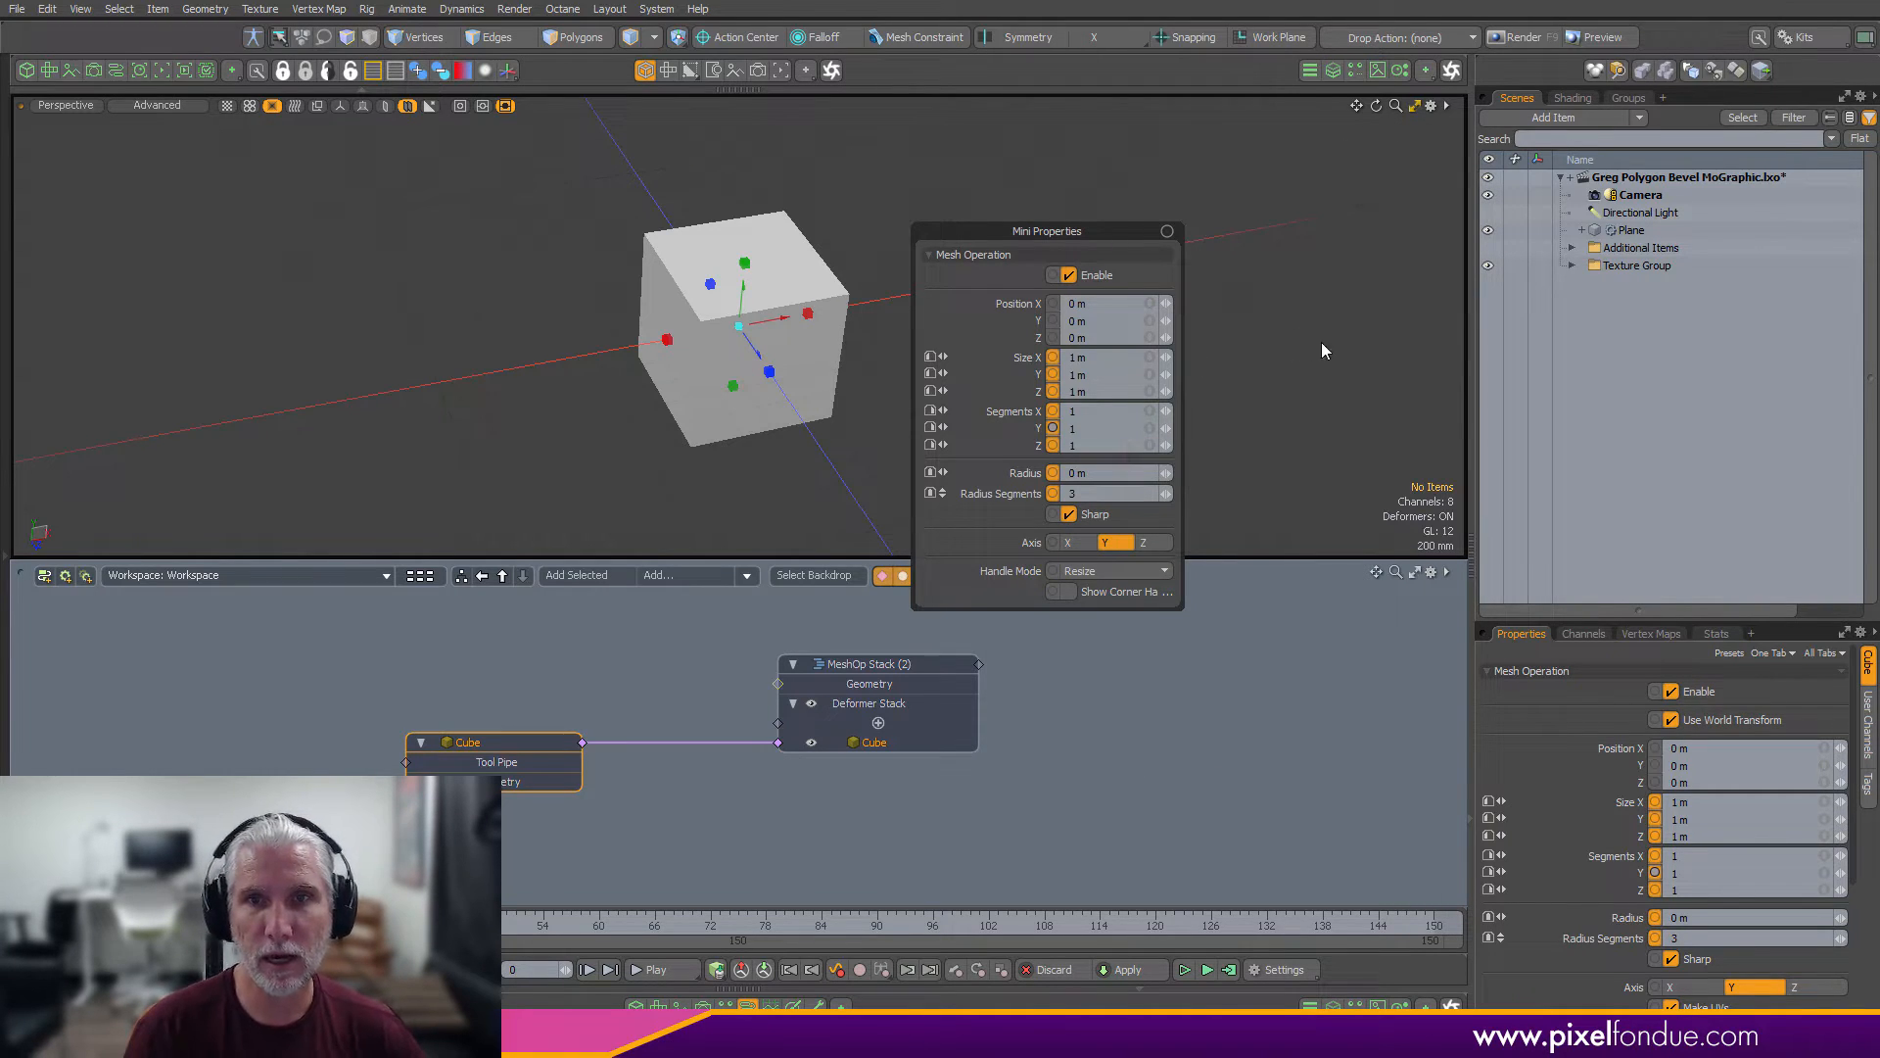
{"action": "left_click", "coordinate": [1106, 373]}
{"action": "type", "text": "0"}
{"action": "key", "text": "Return"}
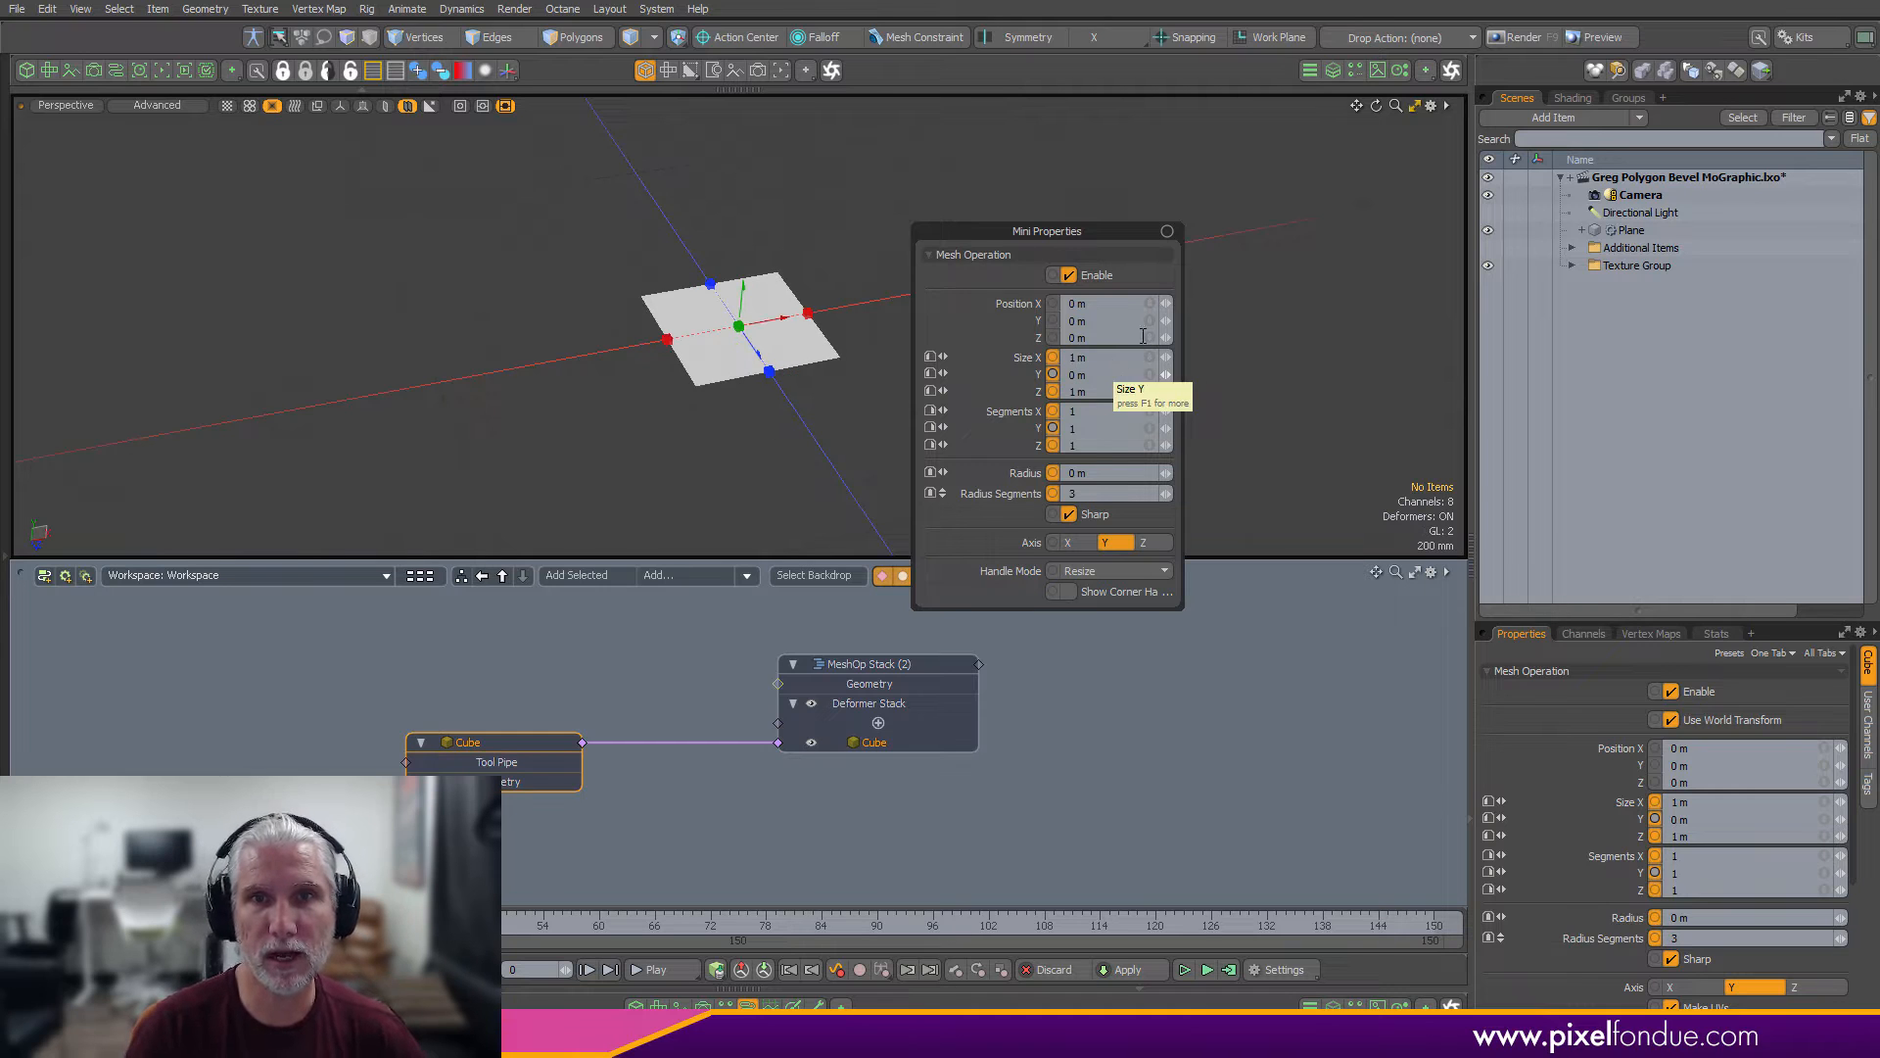
{"action": "left_click", "coordinate": [1333, 343]}
{"action": "left_click_drag", "start_coordinate": [856, 349], "coordinate": [967, 394], "text": "alt"}
{"action": "scroll", "coordinate": [861, 340], "scroll_direction": "up", "scroll_amount": 5}
{"action": "scroll", "coordinate": [860, 339], "scroll_direction": "down", "scroll_amount": 2}
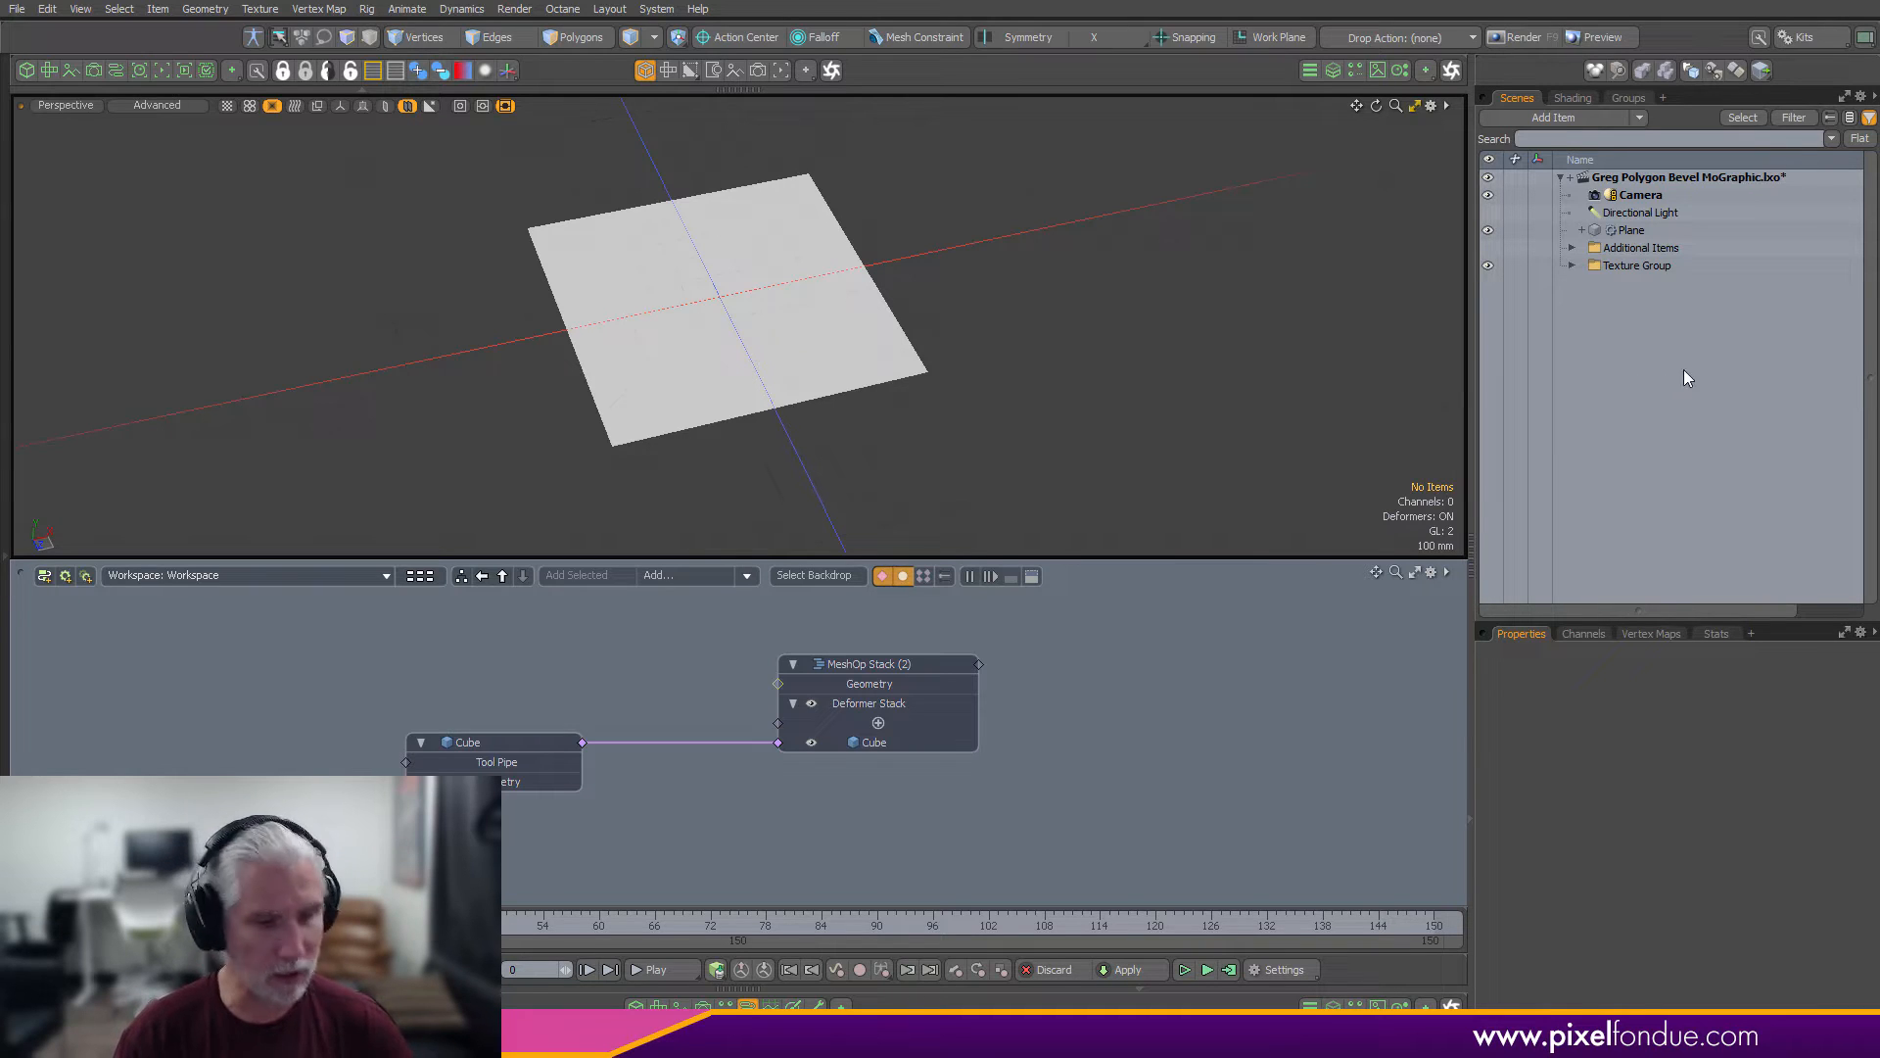
Create another mesh item named Cutters and place it below the Plane mesh
{"action": "key", "text": "n"}
{"action": "left_click_drag", "start_coordinate": [1630, 284], "coordinate": [1655, 246]}
{"action": "key", "text": "F2"}
{"action": "type", "text": "C"}
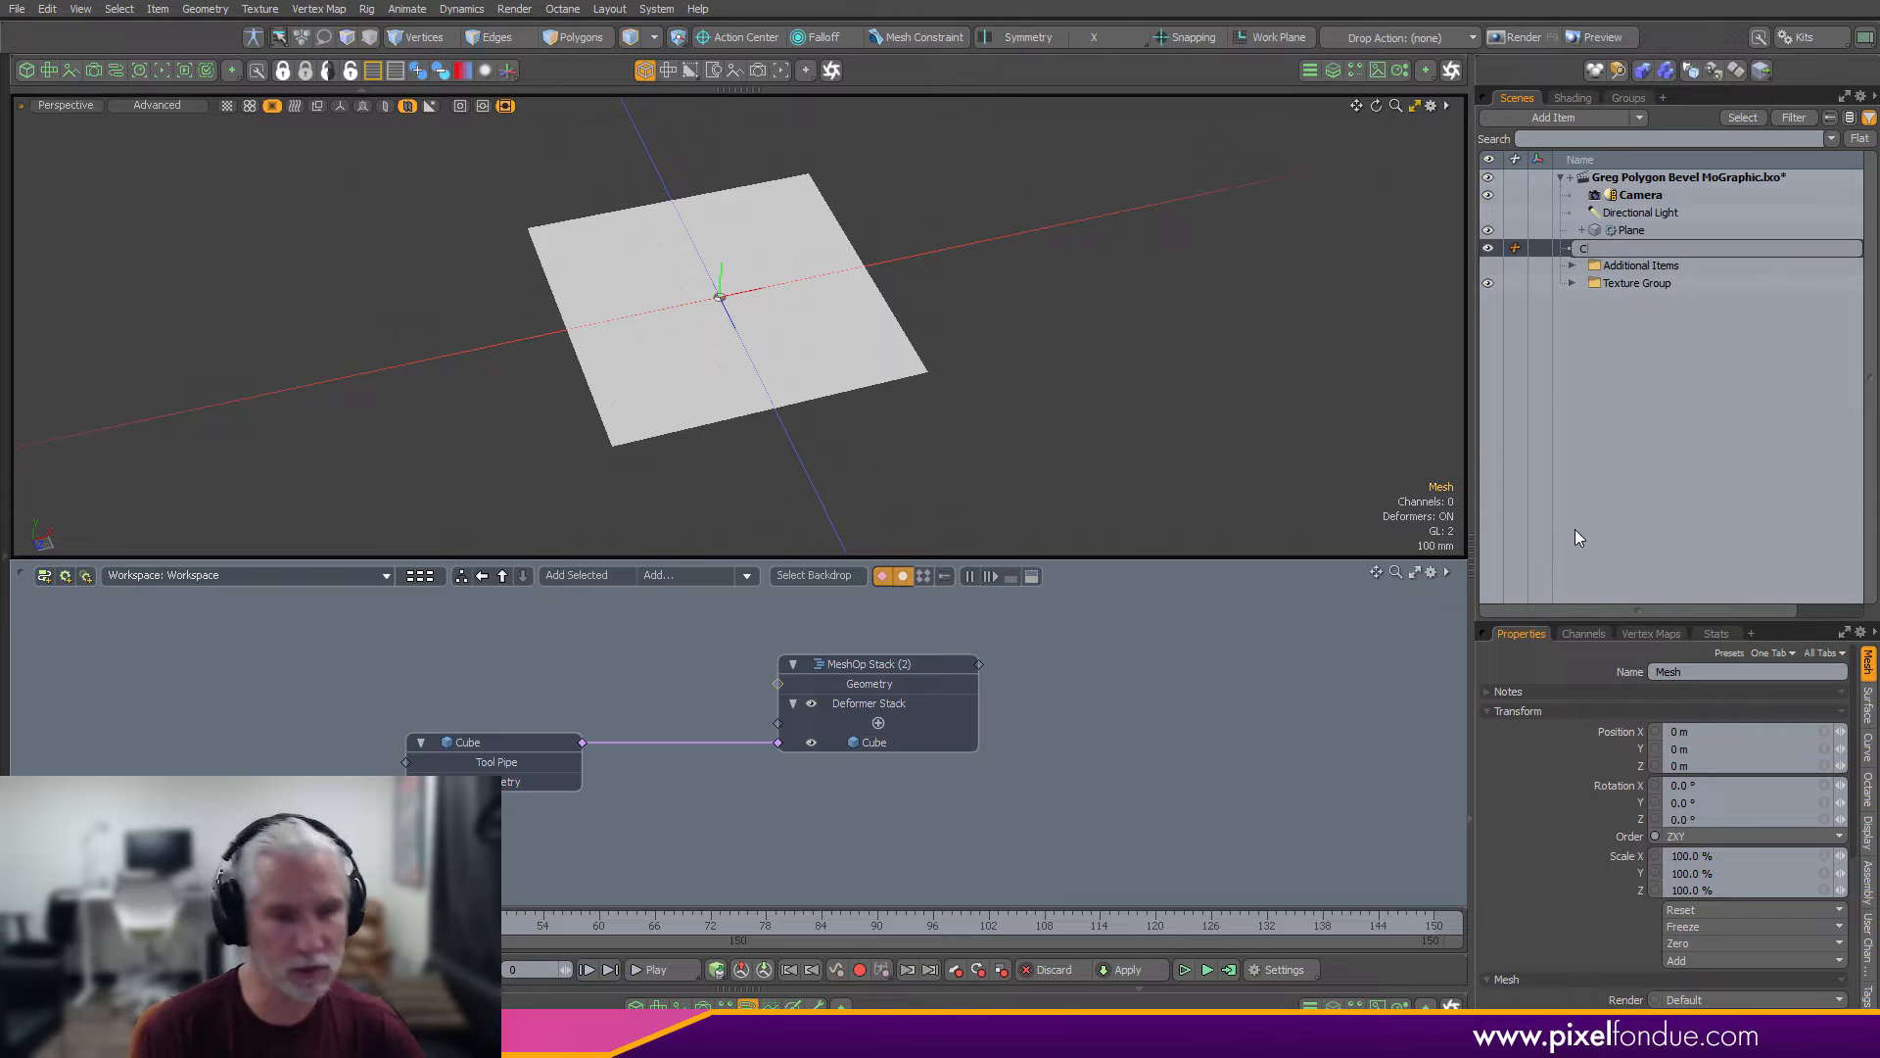
{"action": "type", "text": "utters"}
{"action": "key", "text": "Return"}
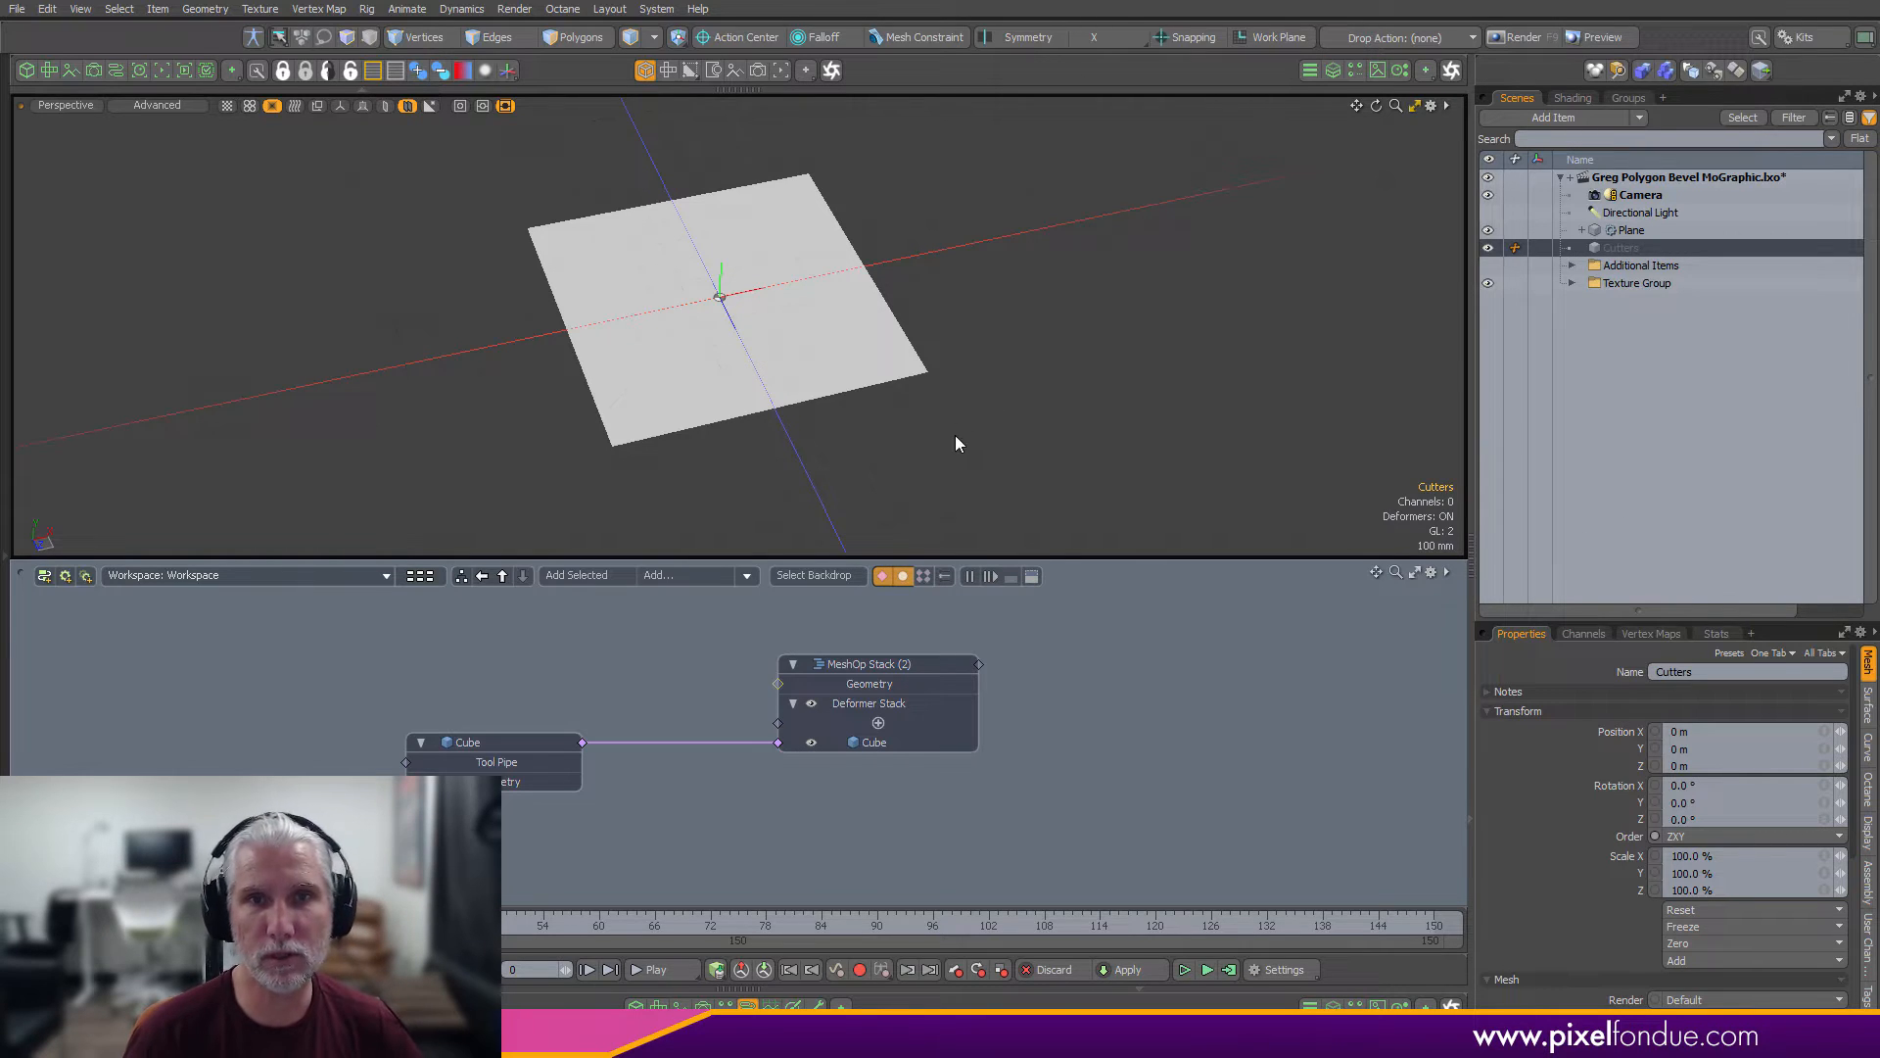
In a wireframe top view, draw a flat cube primitive about 580 by 675 mm over the plane's upper-left corner in the Cutters mesh
{"action": "key", "text": "ctrl+space"}
{"action": "left_click", "coordinate": [953, 235]}
{"action": "left_click_drag", "start_coordinate": [1166, 275], "coordinate": [1116, 318], "text": "alt+shift"}
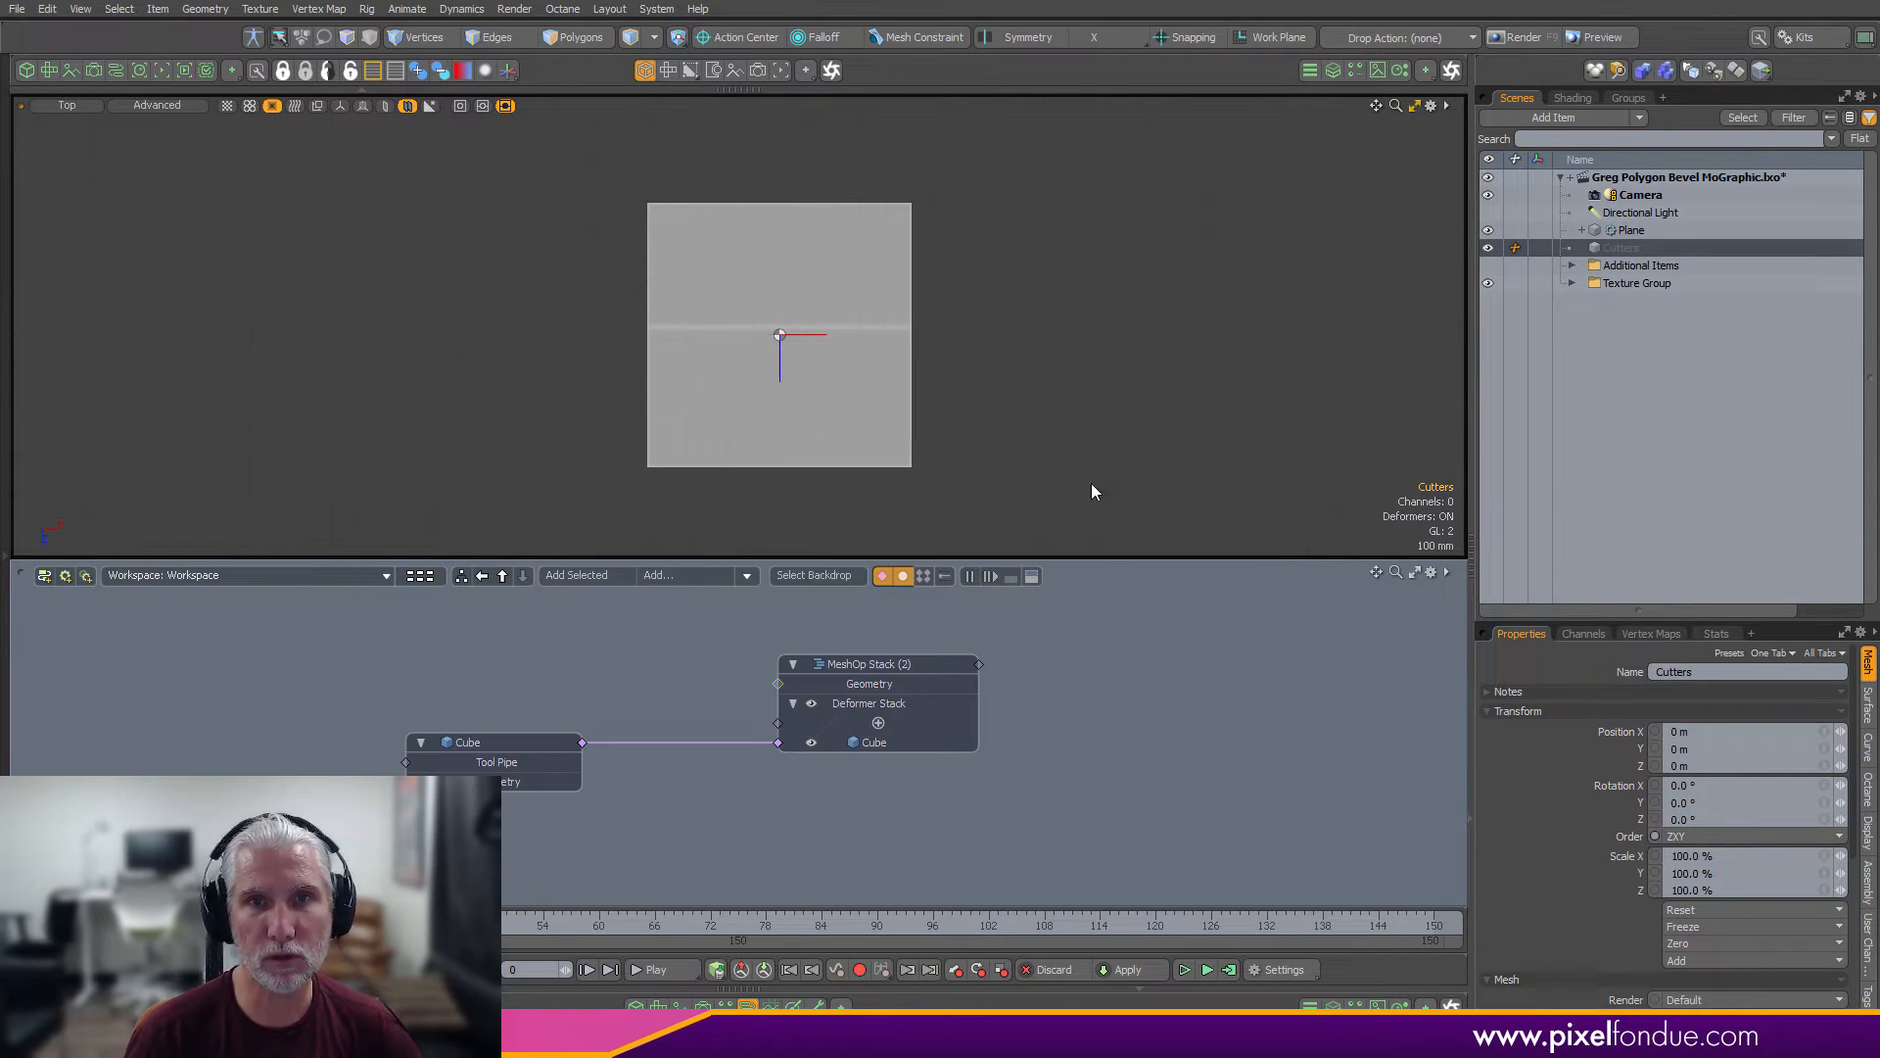
{"action": "left_click", "coordinate": [6, 151]}
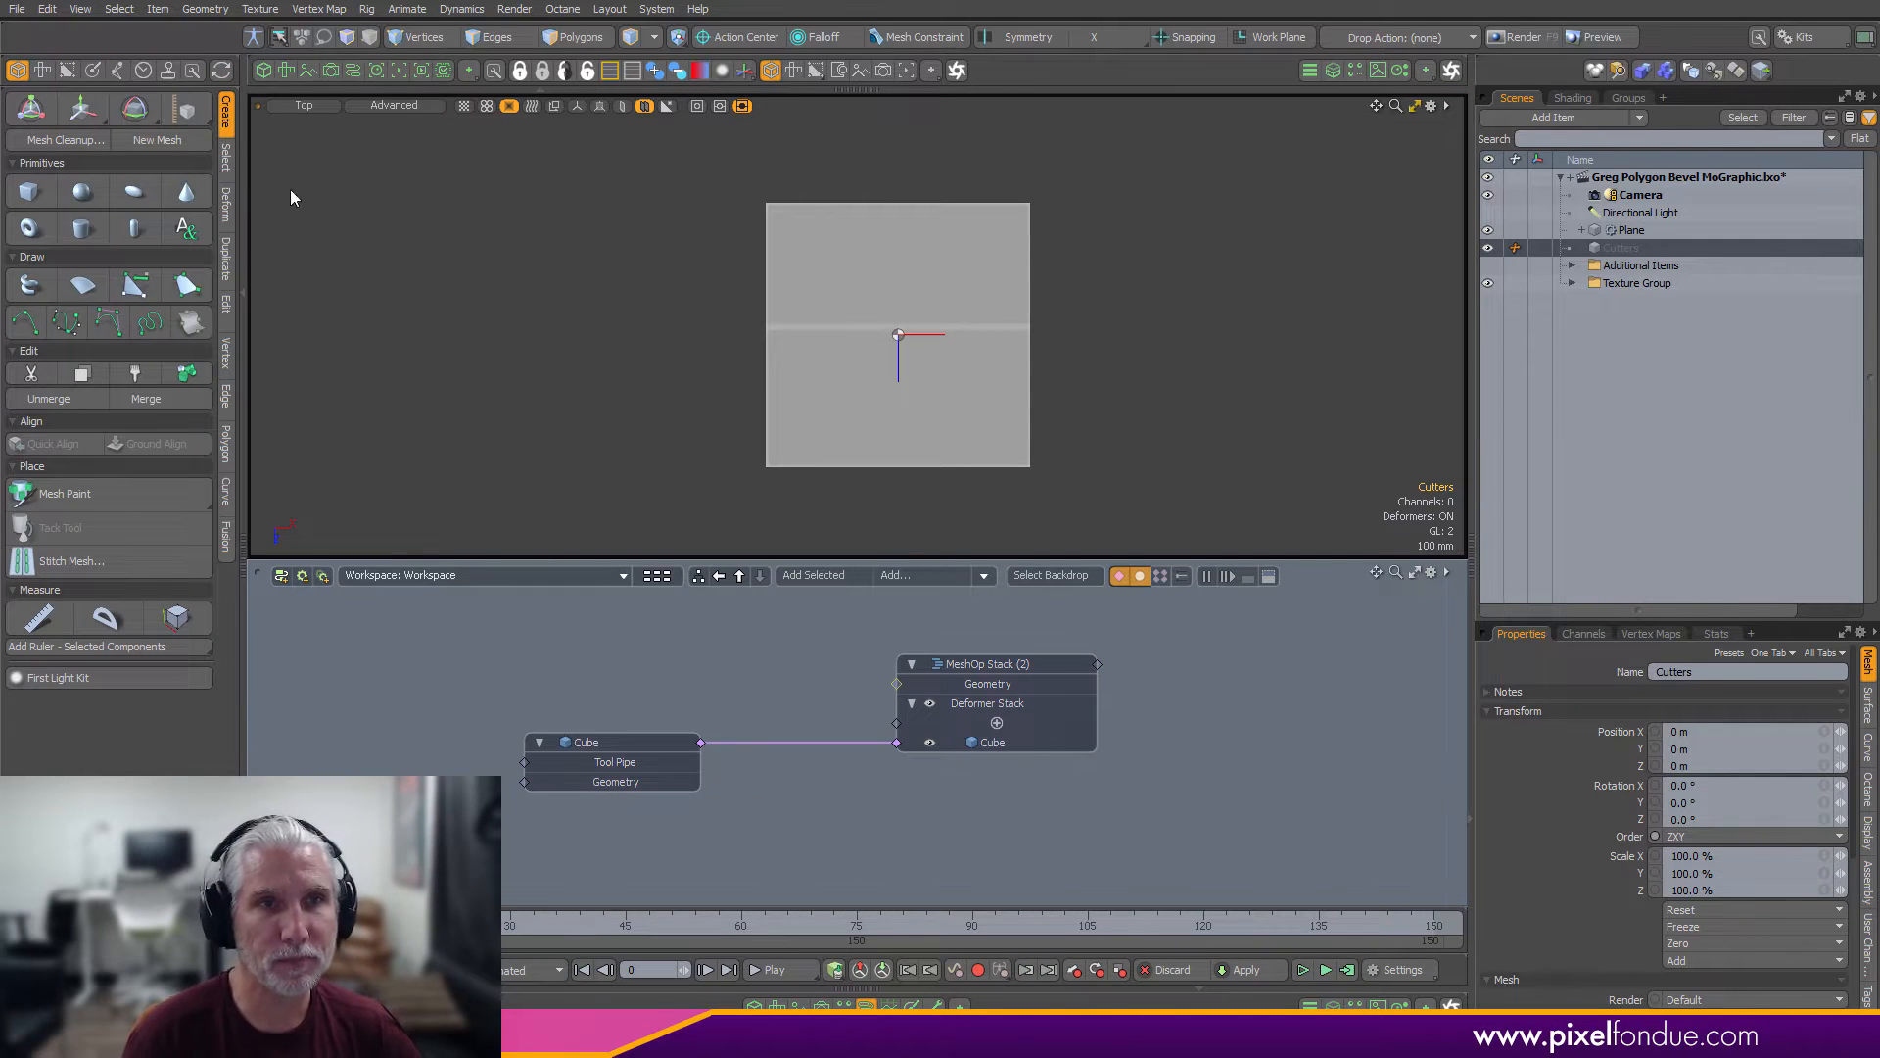
{"action": "left_click", "coordinate": [34, 191]}
{"action": "left_click_drag", "start_coordinate": [1045, 417], "coordinate": [912, 432], "text": "alt+shift"}
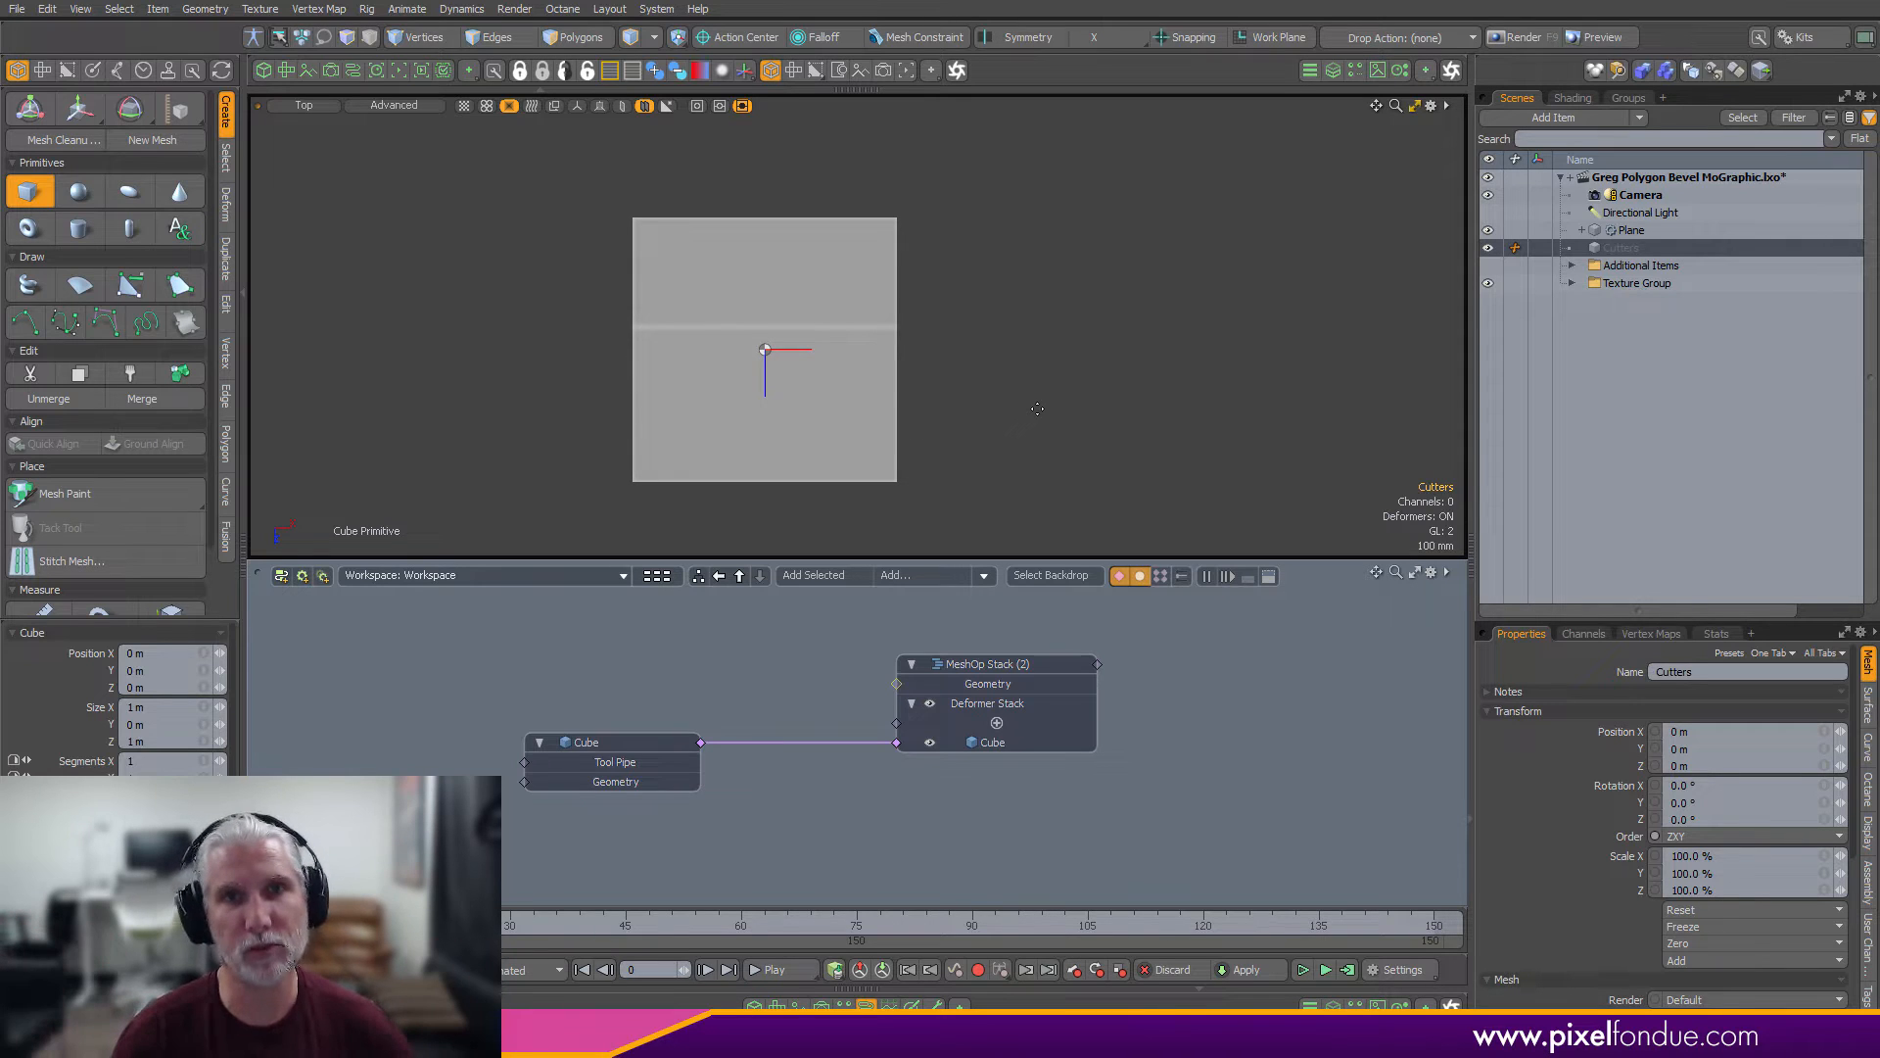
{"action": "left_click_drag", "start_coordinate": [579, 177], "coordinate": [732, 354]}
{"action": "key", "text": "ctrl+2"}
{"action": "left_click", "coordinate": [834, 251]}
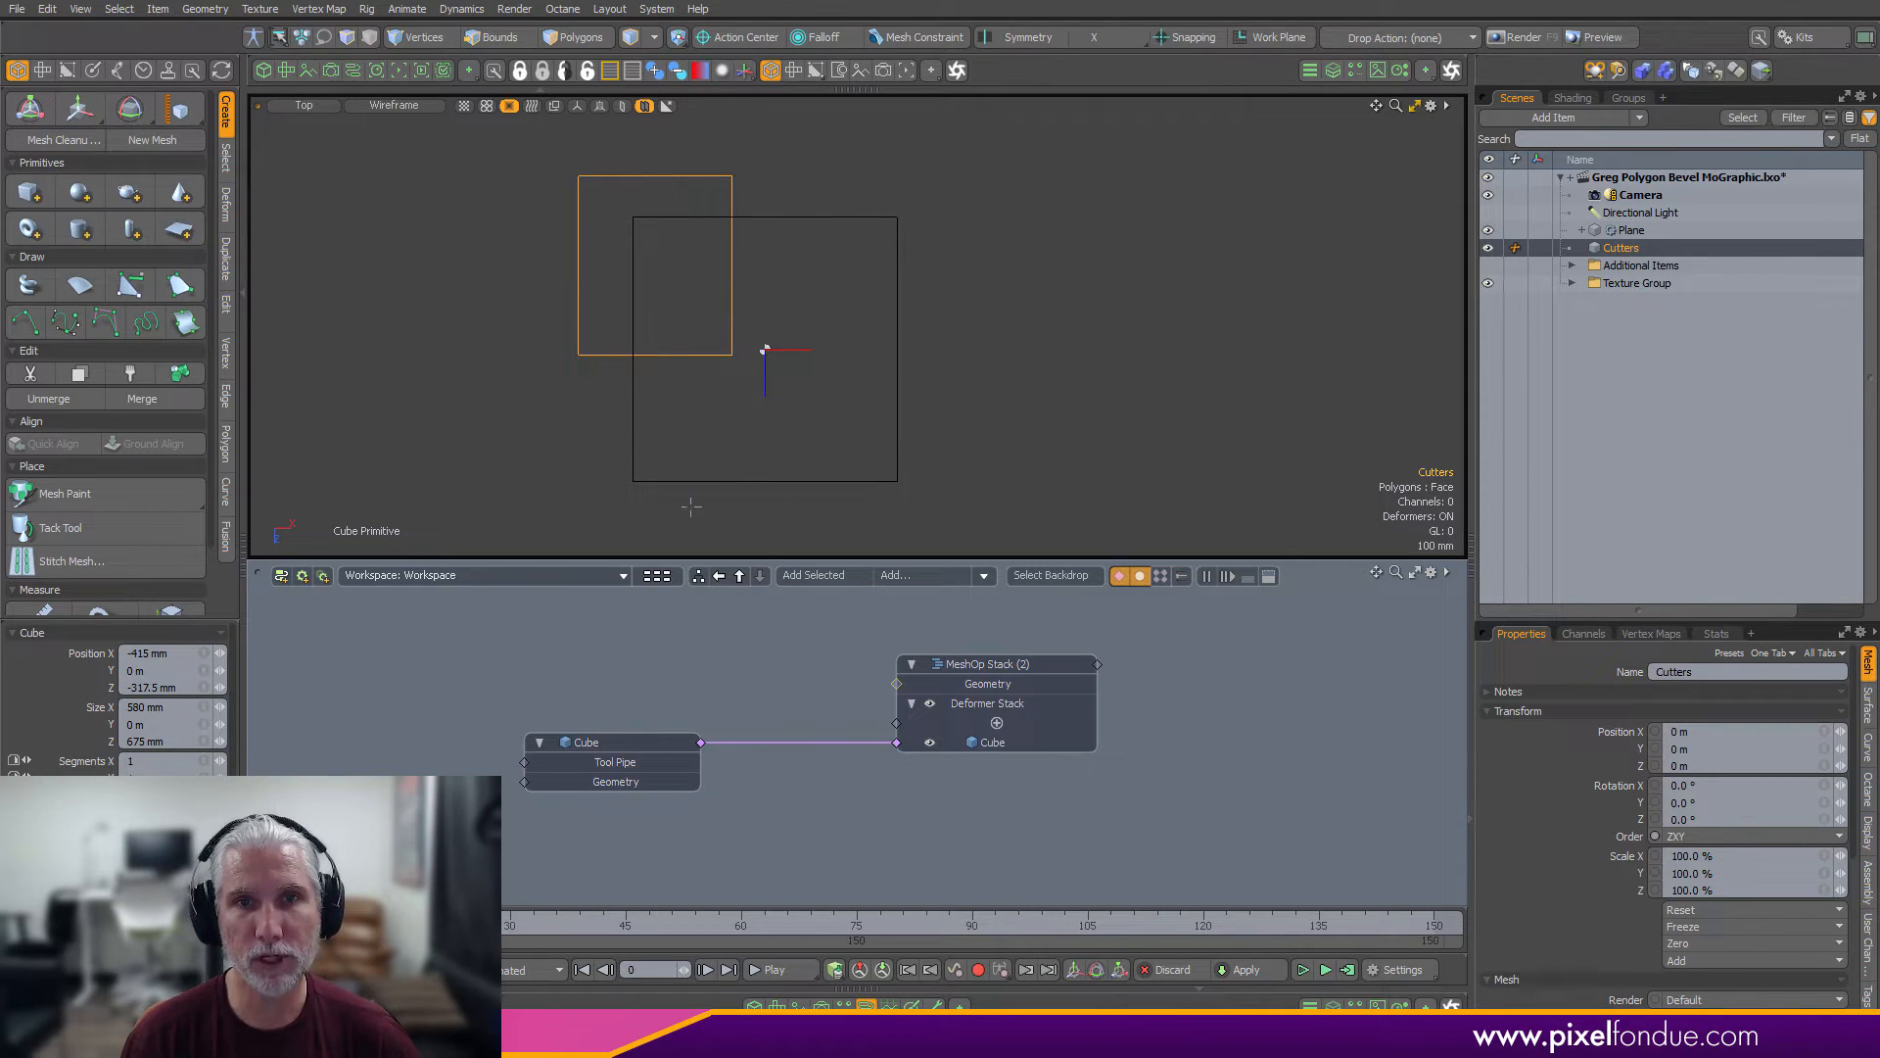
Draw three more overlapping rectangles over the plane's lower edge, upper-right and lower-left areas, the last about 775 mm by 1.005 m
{"action": "left_click_drag", "start_coordinate": [691, 507], "coordinate": [866, 299], "text": "shift"}
{"action": "left_click_drag", "start_coordinate": [976, 166], "coordinate": [642, 328]}
{"action": "left_click_drag", "start_coordinate": [560, 528], "coordinate": [766, 262]}
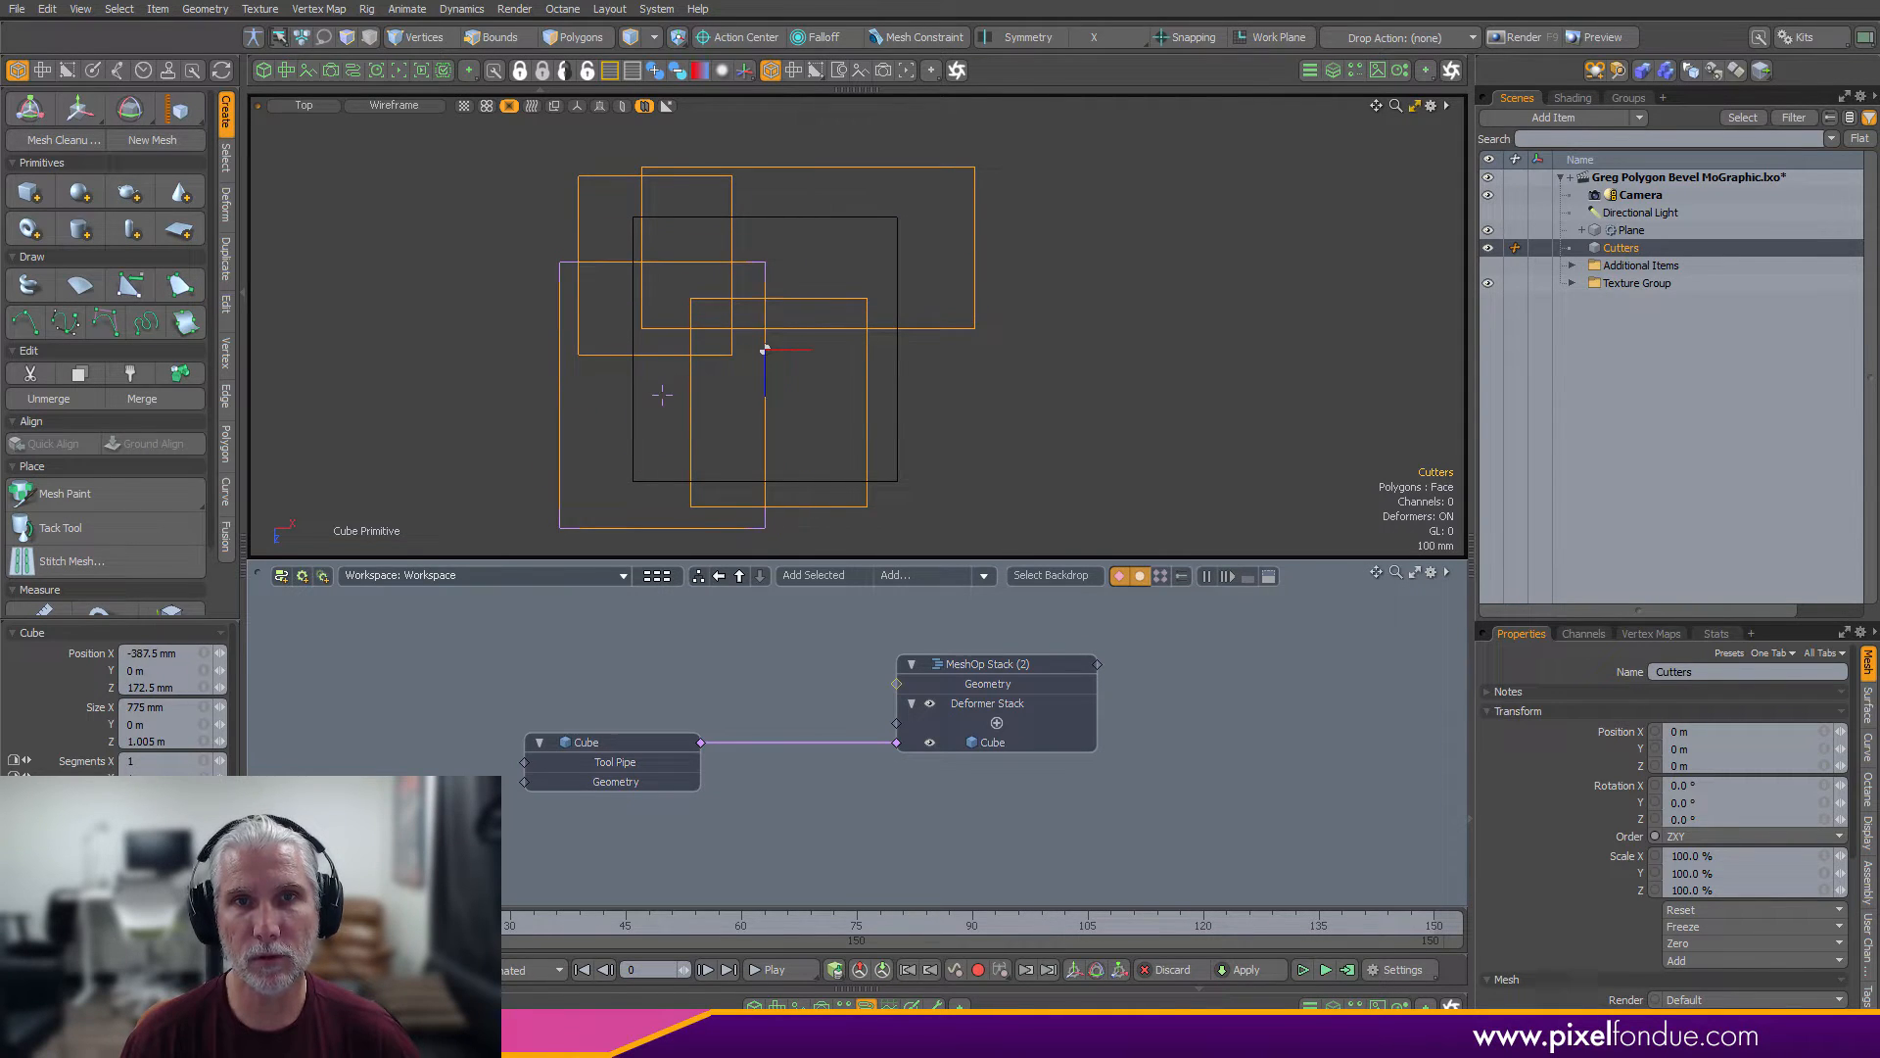
{"action": "key", "text": "Escape"}
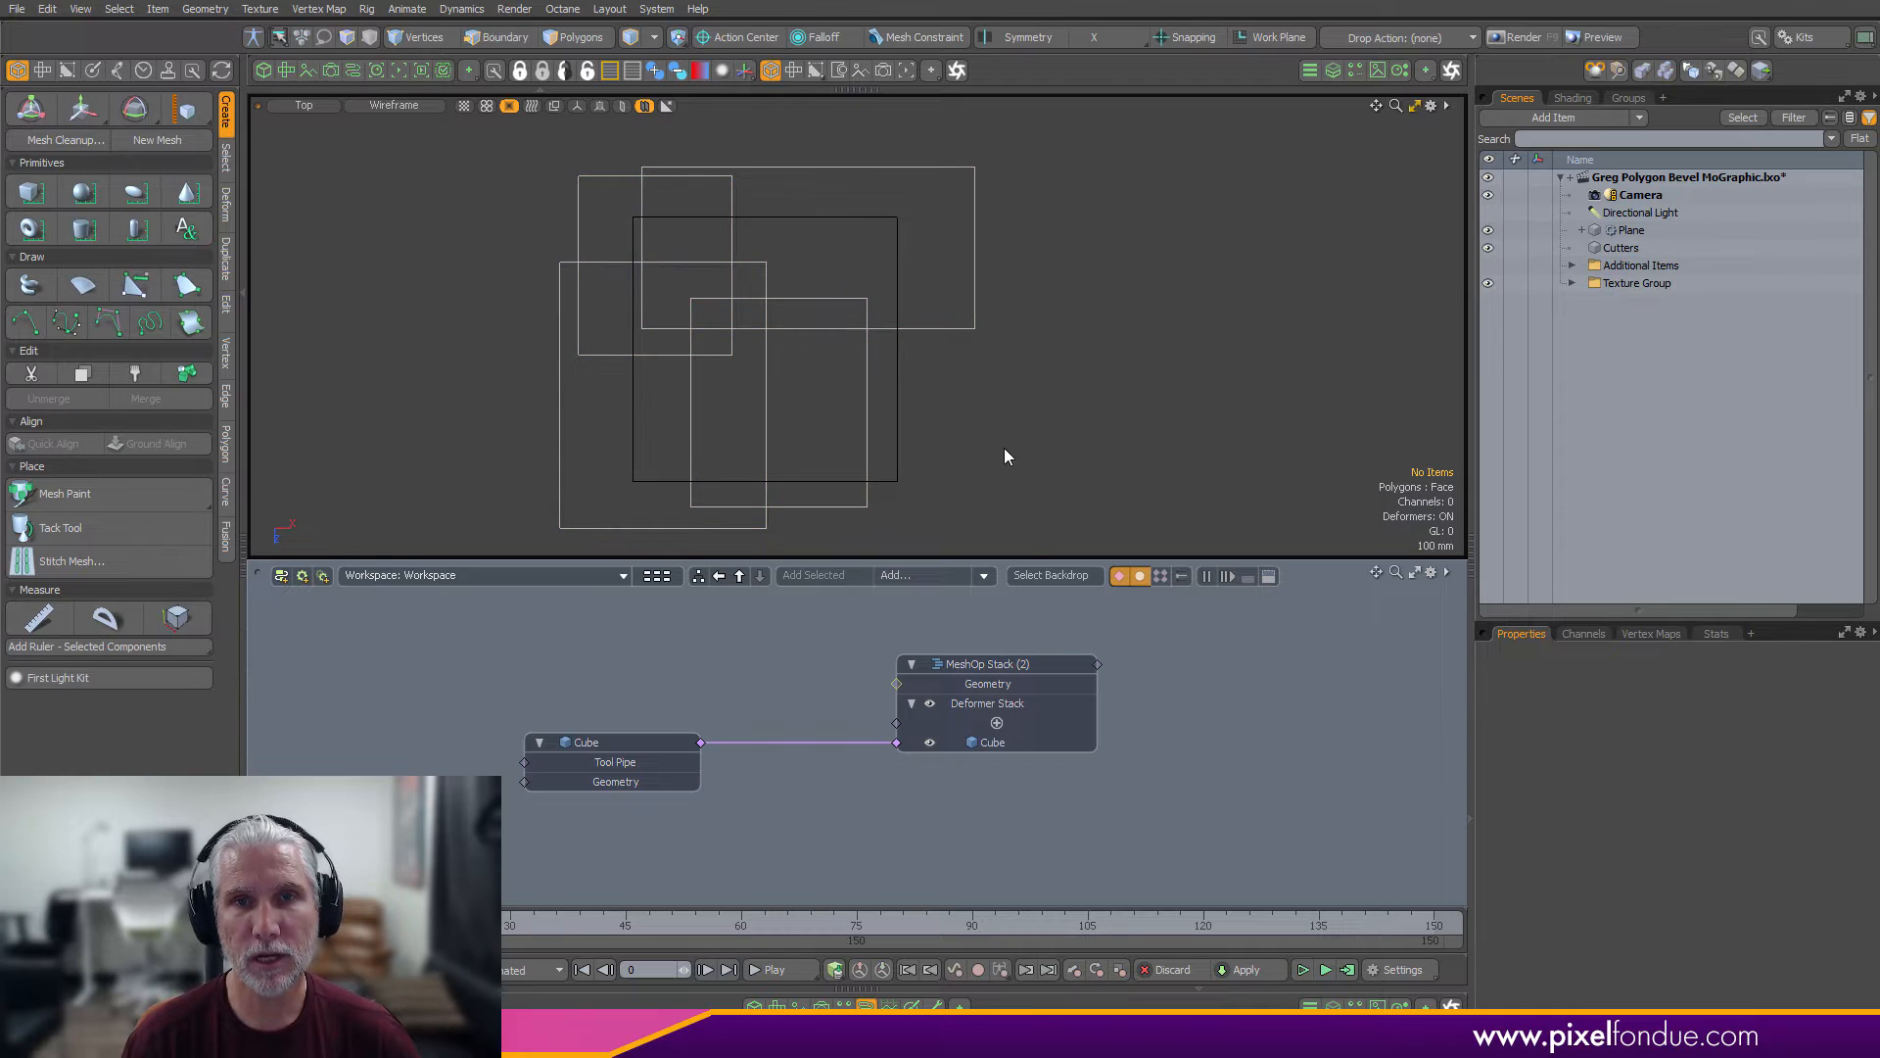
Return to a shaded perspective view and hide the Plane mesh so only the cutter rectangles show
{"action": "key", "text": "KP_Decimal"}
{"action": "left_click_drag", "start_coordinate": [852, 487], "coordinate": [962, 325], "text": "alt"}
{"action": "key", "text": "ctrl+2"}
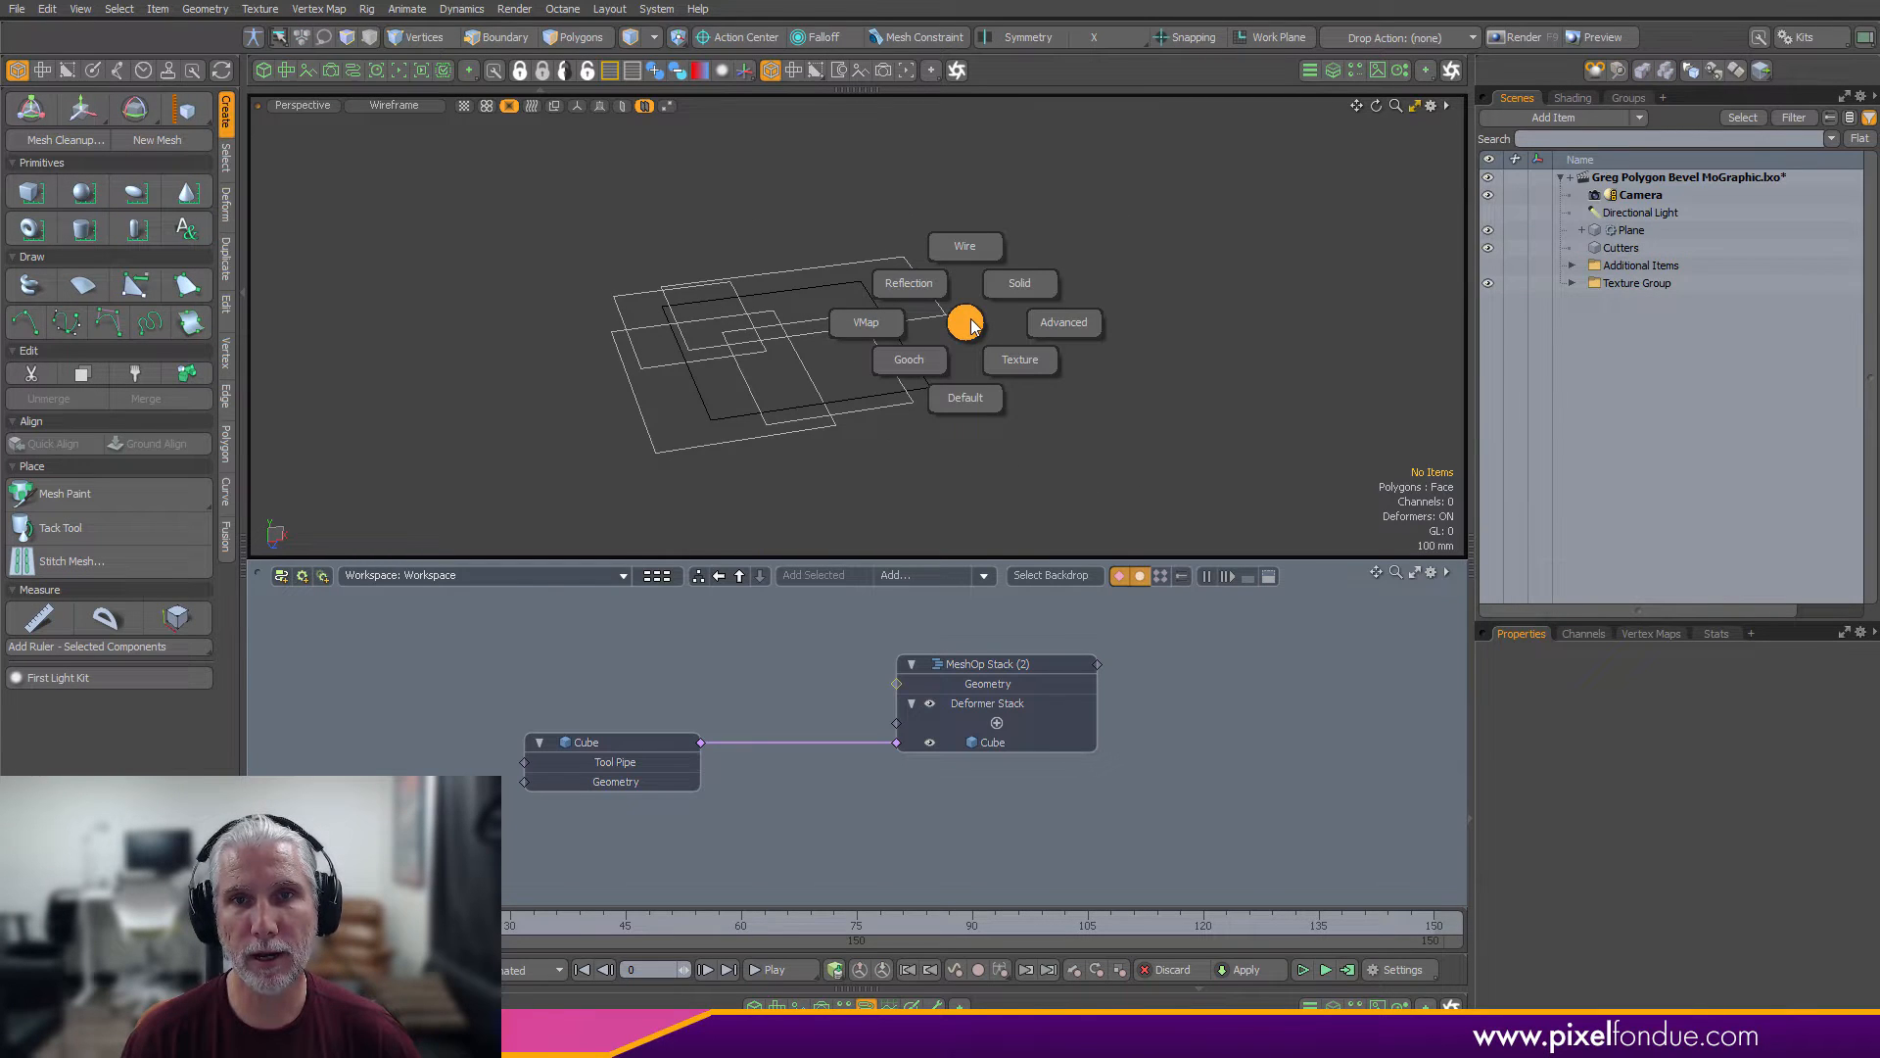
{"action": "left_click", "coordinate": [1038, 374]}
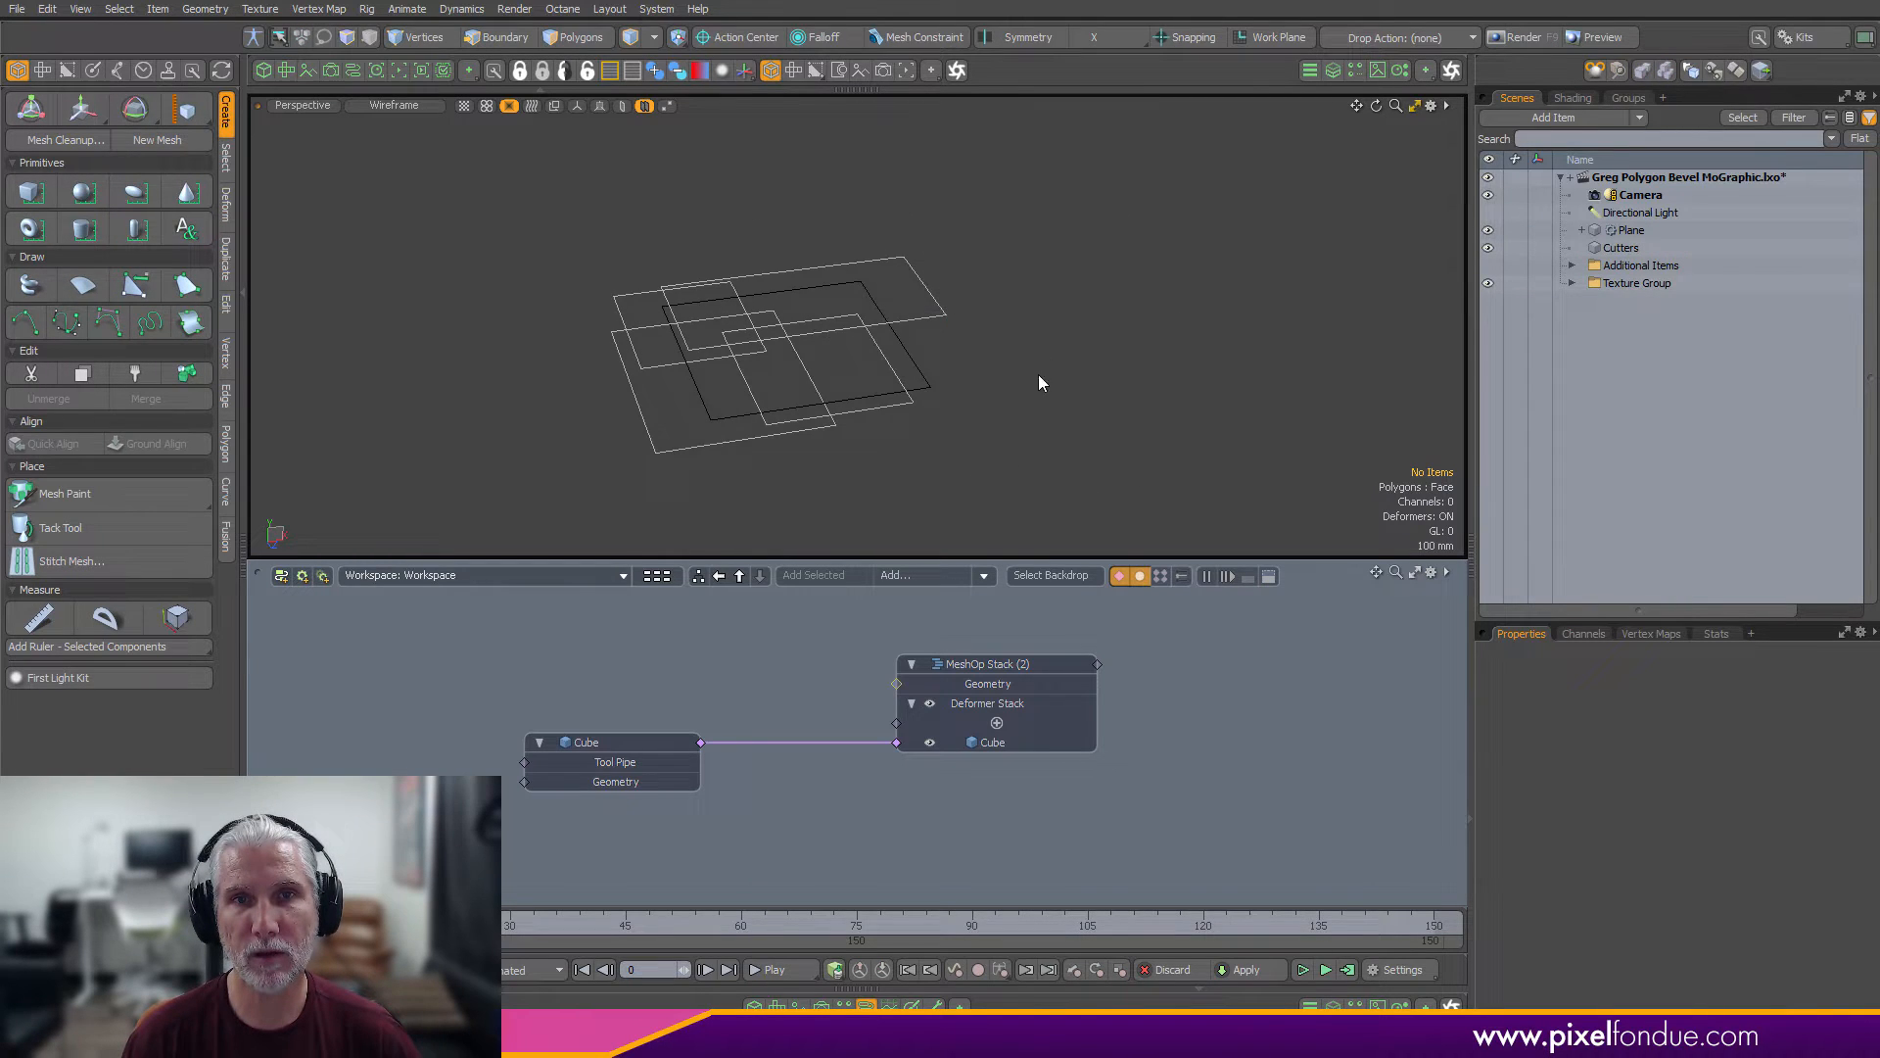
{"action": "left_click", "coordinate": [1488, 231]}
{"action": "left_click_drag", "start_coordinate": [1179, 344], "coordinate": [948, 445], "text": "alt"}
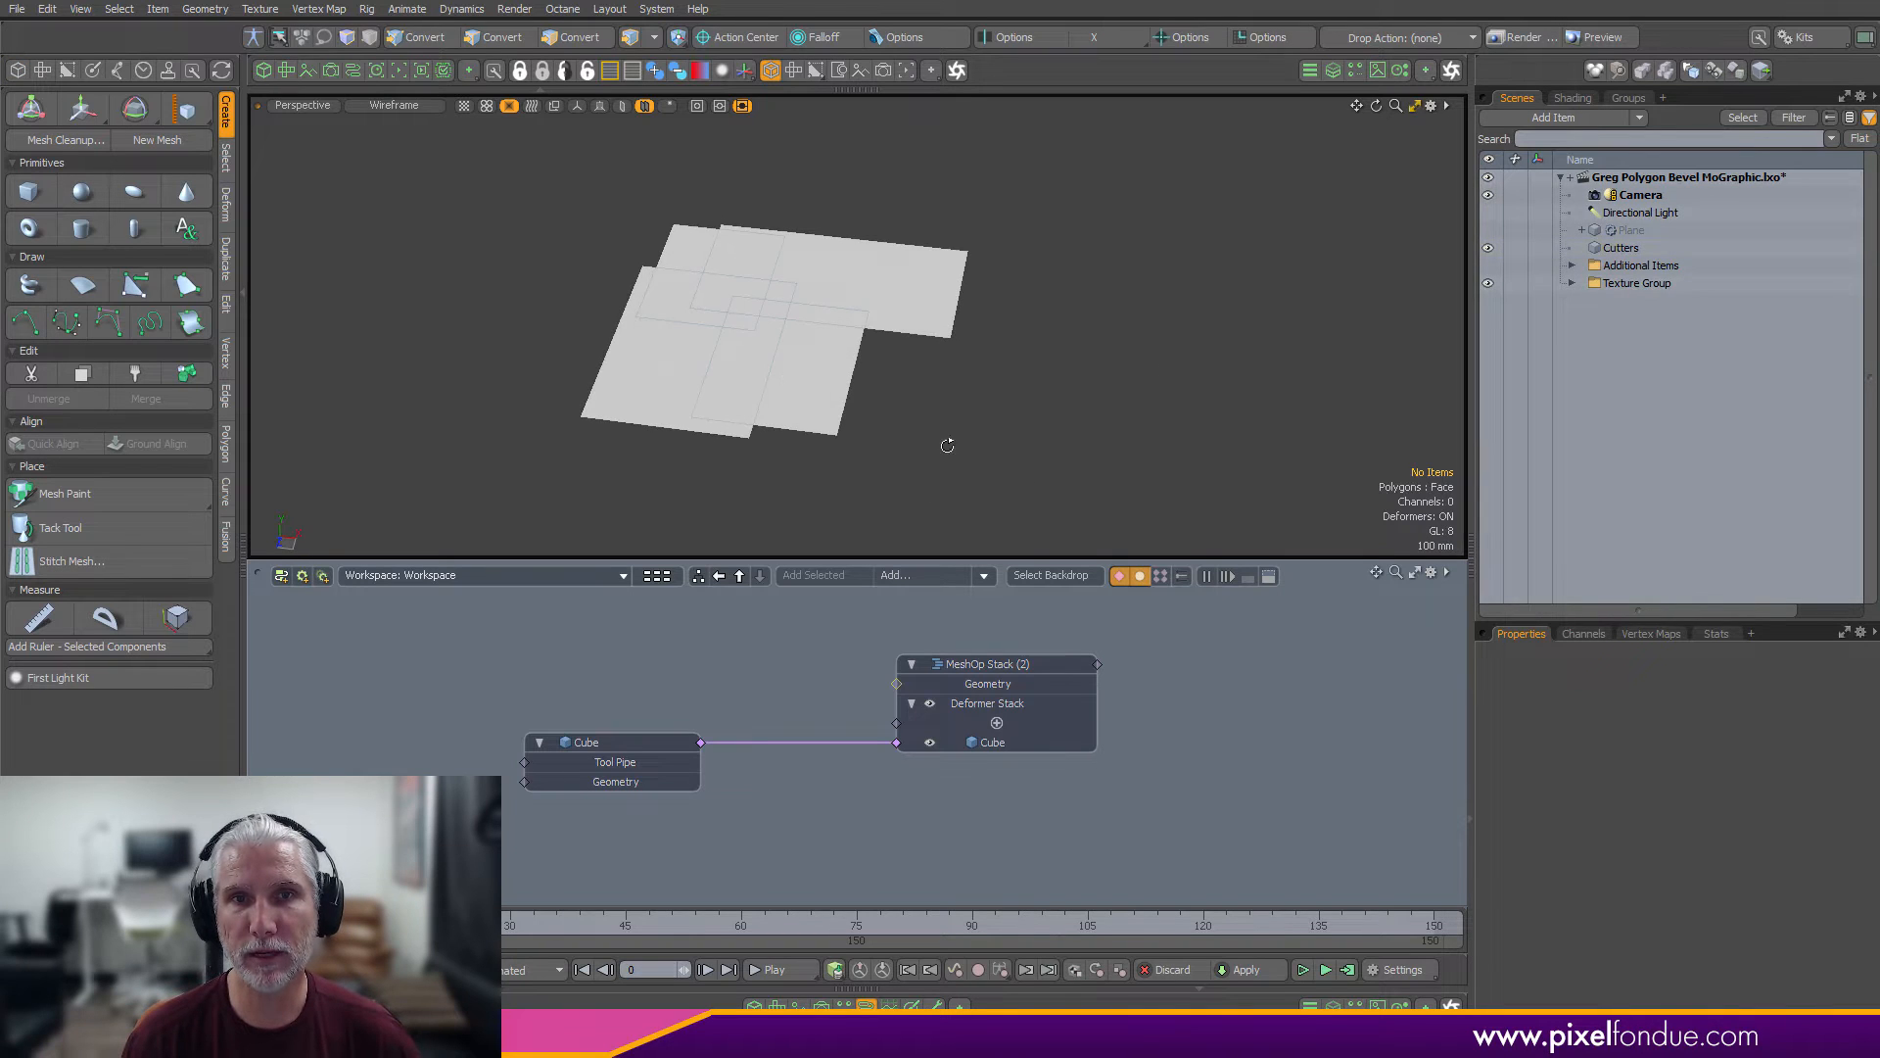
Select the lower-left rectangle's polygon in the Cutters mesh and apply a Transform mesh deformer to it
{"action": "key", "text": "3"}
{"action": "mouse_move", "coordinate": [817, 394]}
{"action": "left_mouse_down"}
{"action": "mouse_move", "coordinate": [663, 335]}
{"action": "mouse_move", "coordinate": [786, 290]}
{"action": "left_mouse_up"}
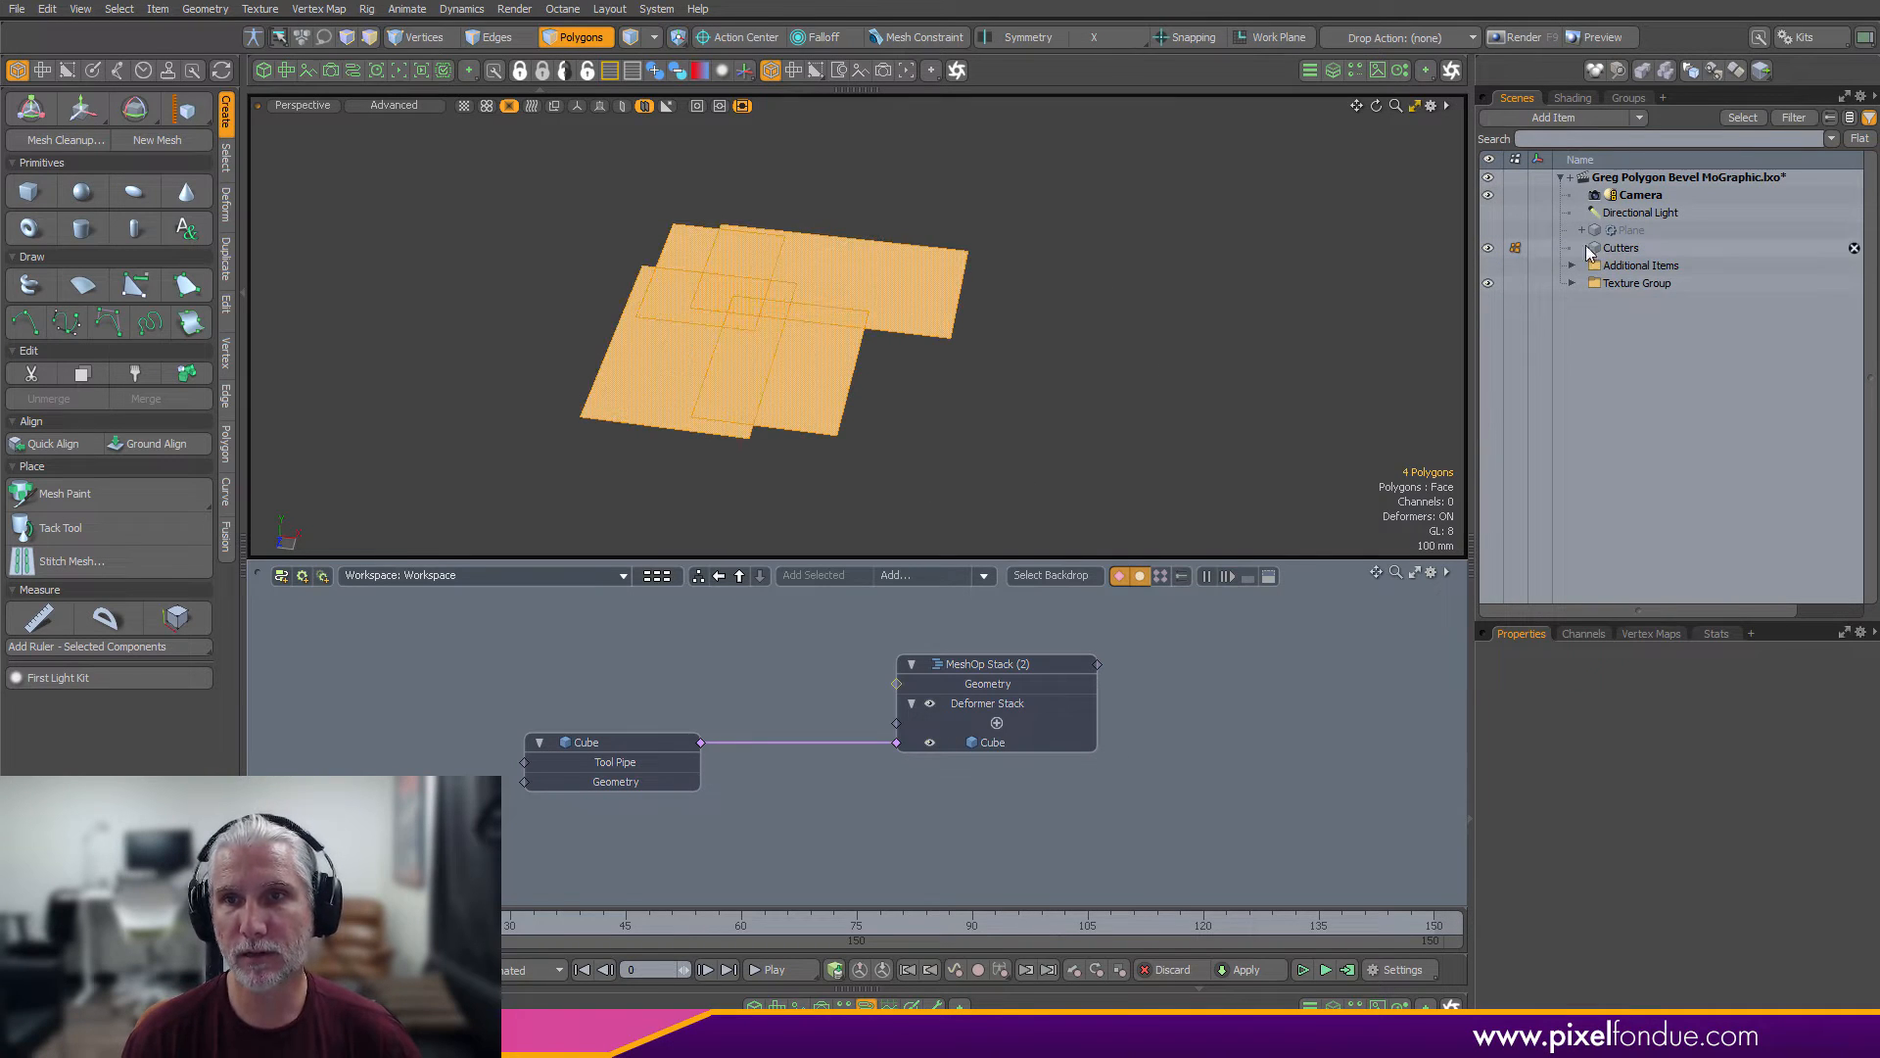
{"action": "left_click_drag", "start_coordinate": [982, 402], "coordinate": [1080, 395], "text": "alt"}
{"action": "left_click", "coordinate": [1082, 395]}
{"action": "left_click", "coordinate": [643, 382]}
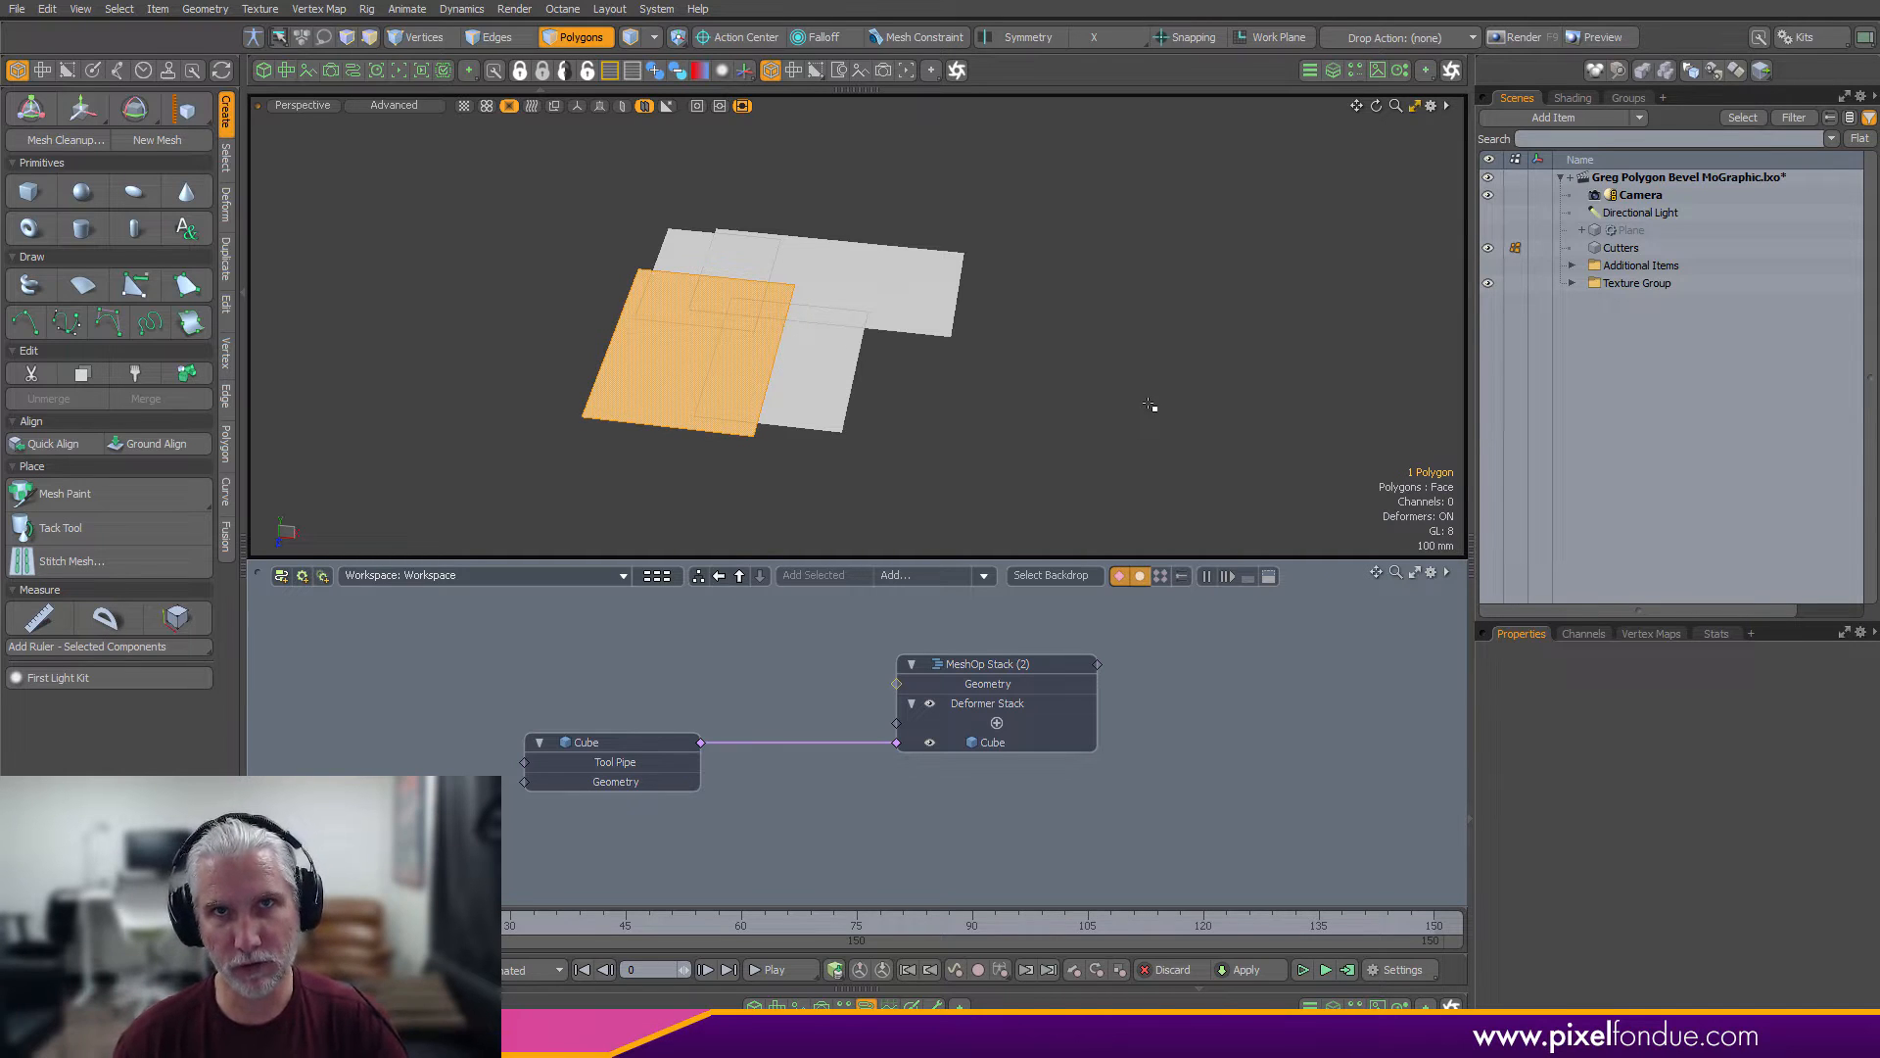
{"action": "left_click", "coordinate": [120, 73]}
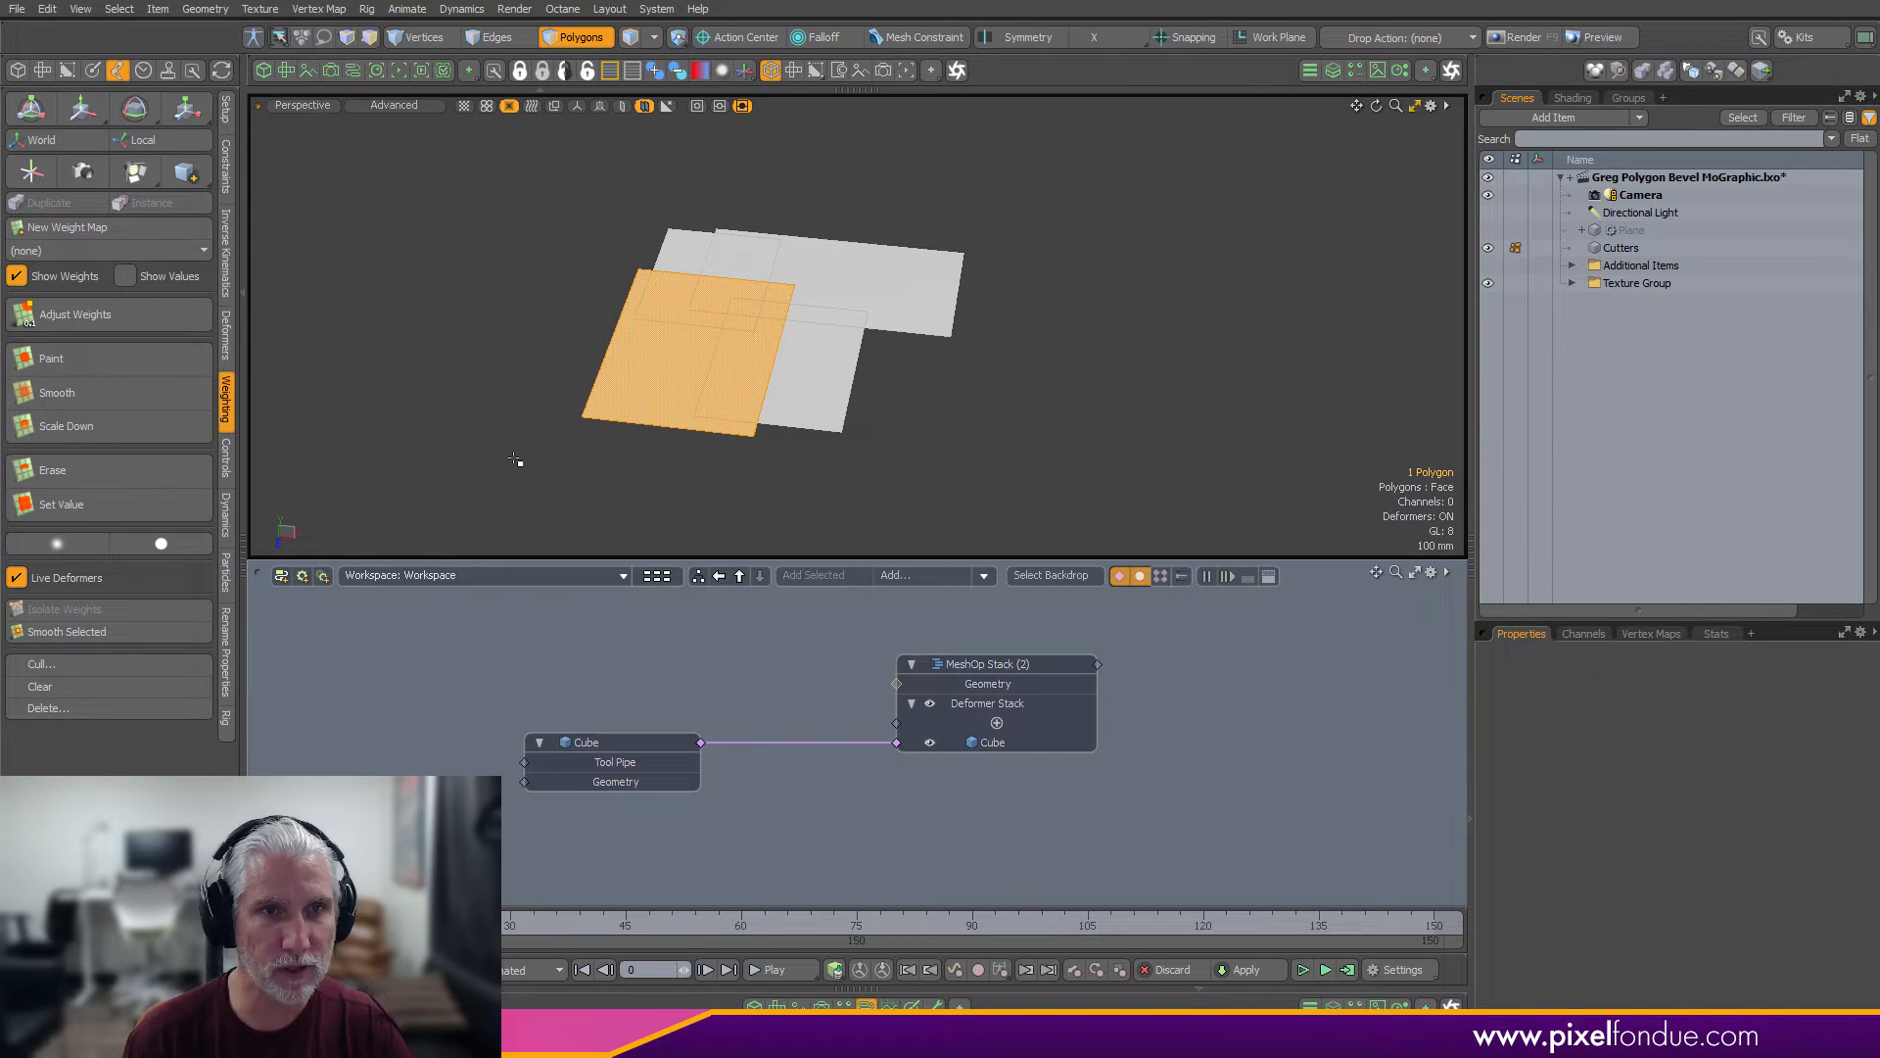
{"action": "left_click", "coordinate": [226, 336]}
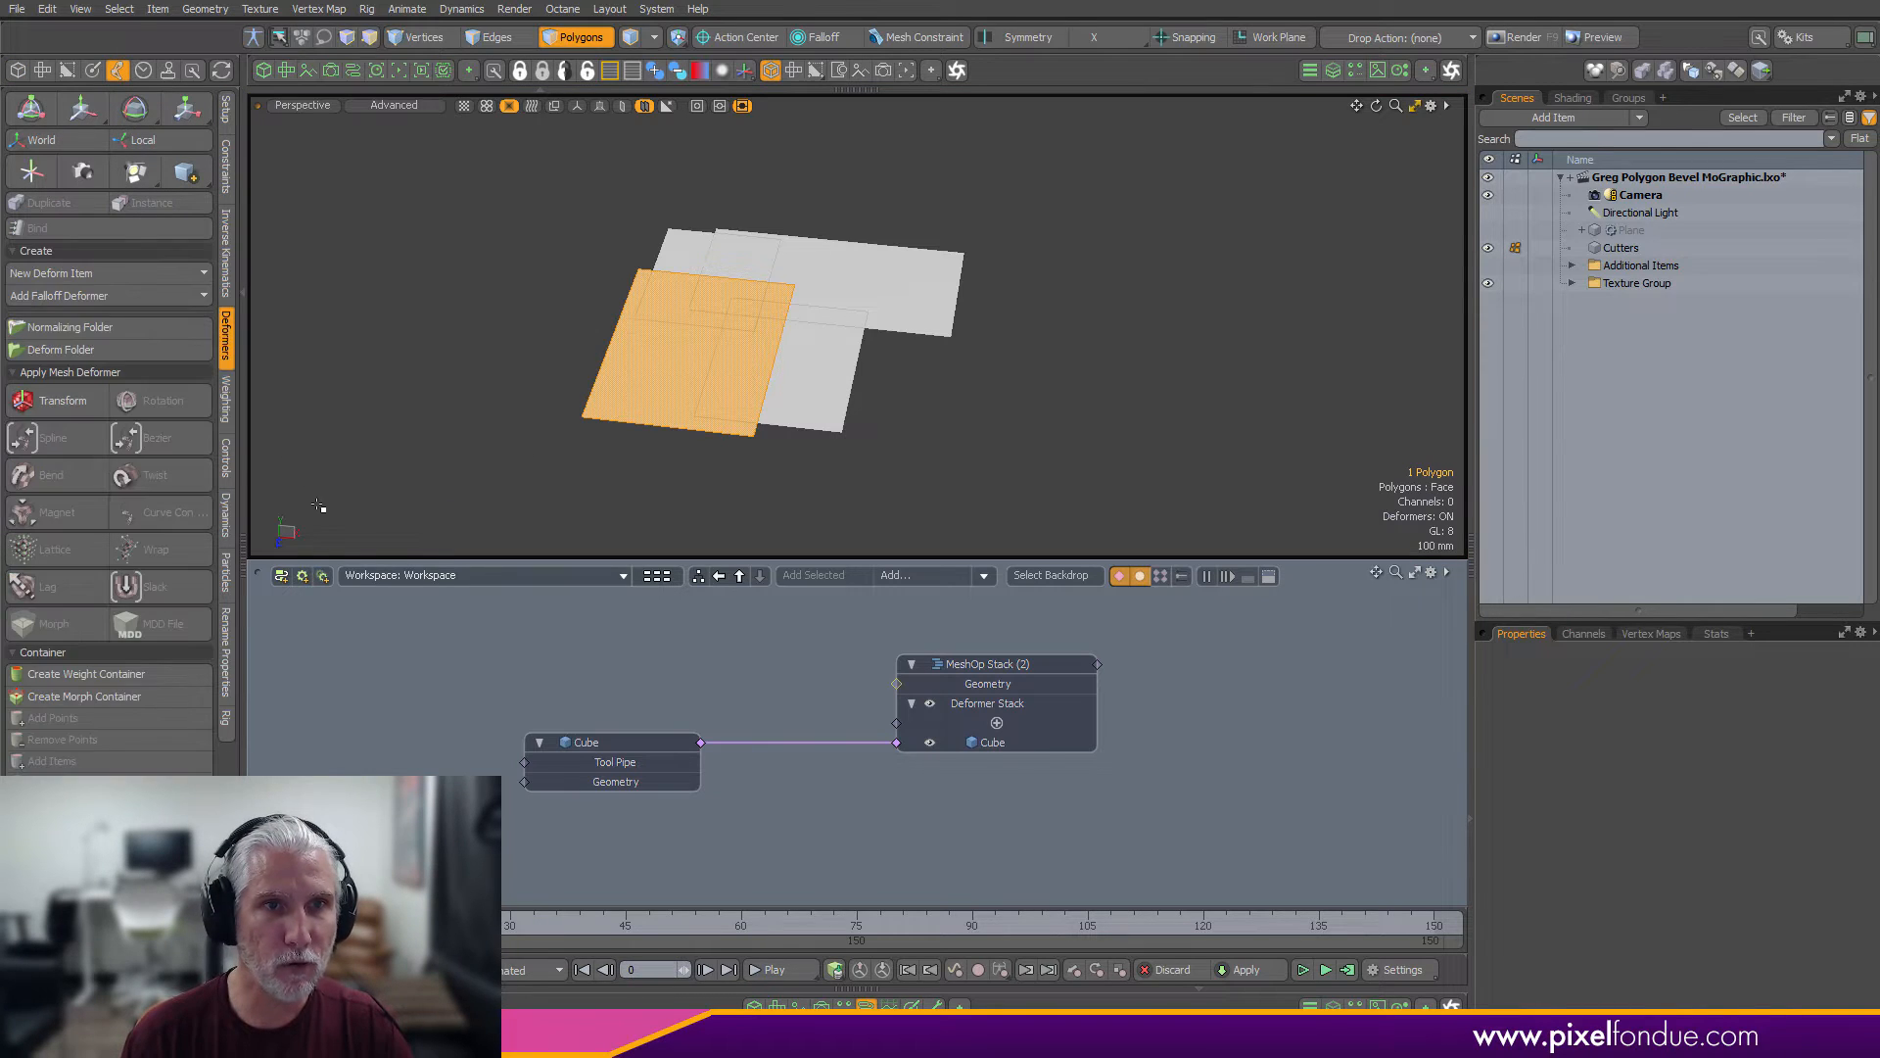
{"action": "left_click", "coordinate": [66, 401]}
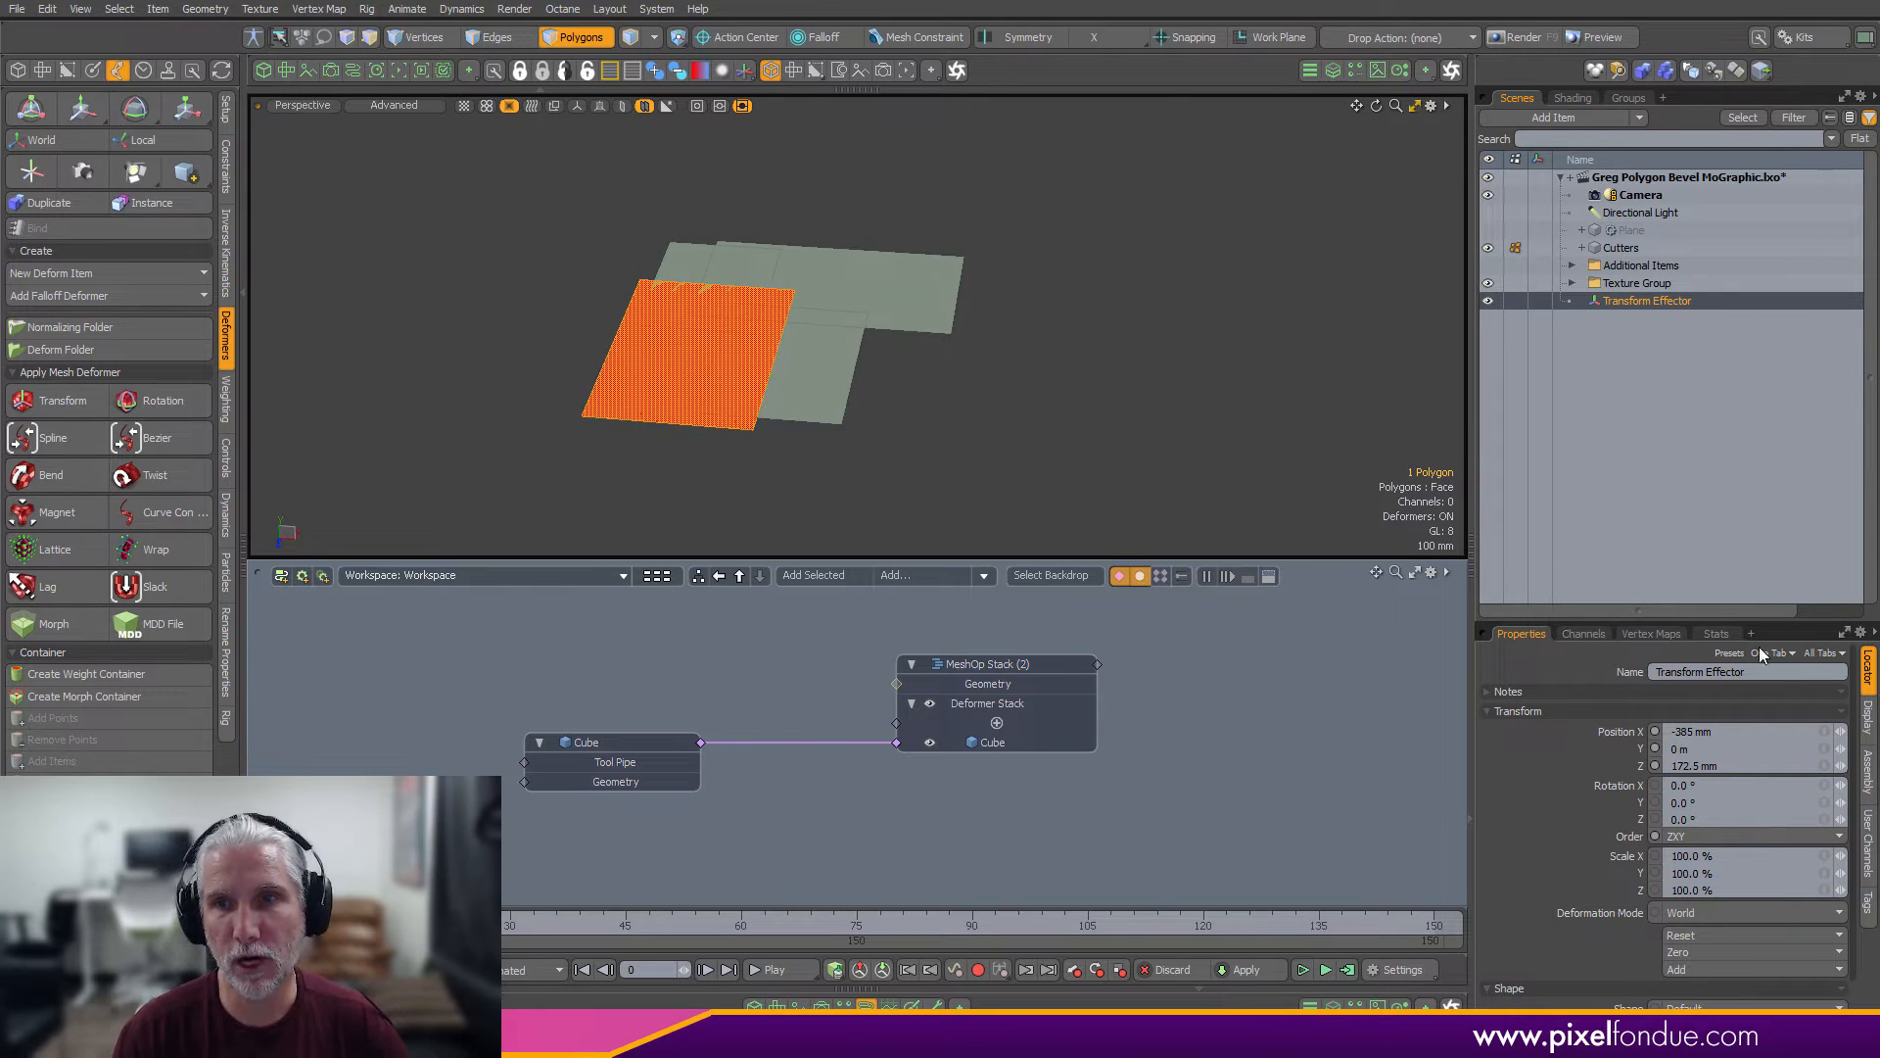
Expand the weight maps, add the Transform Effector to the schematic and reveal its connected Transform (Weight) influence node
{"action": "left_click", "coordinate": [1655, 636]}
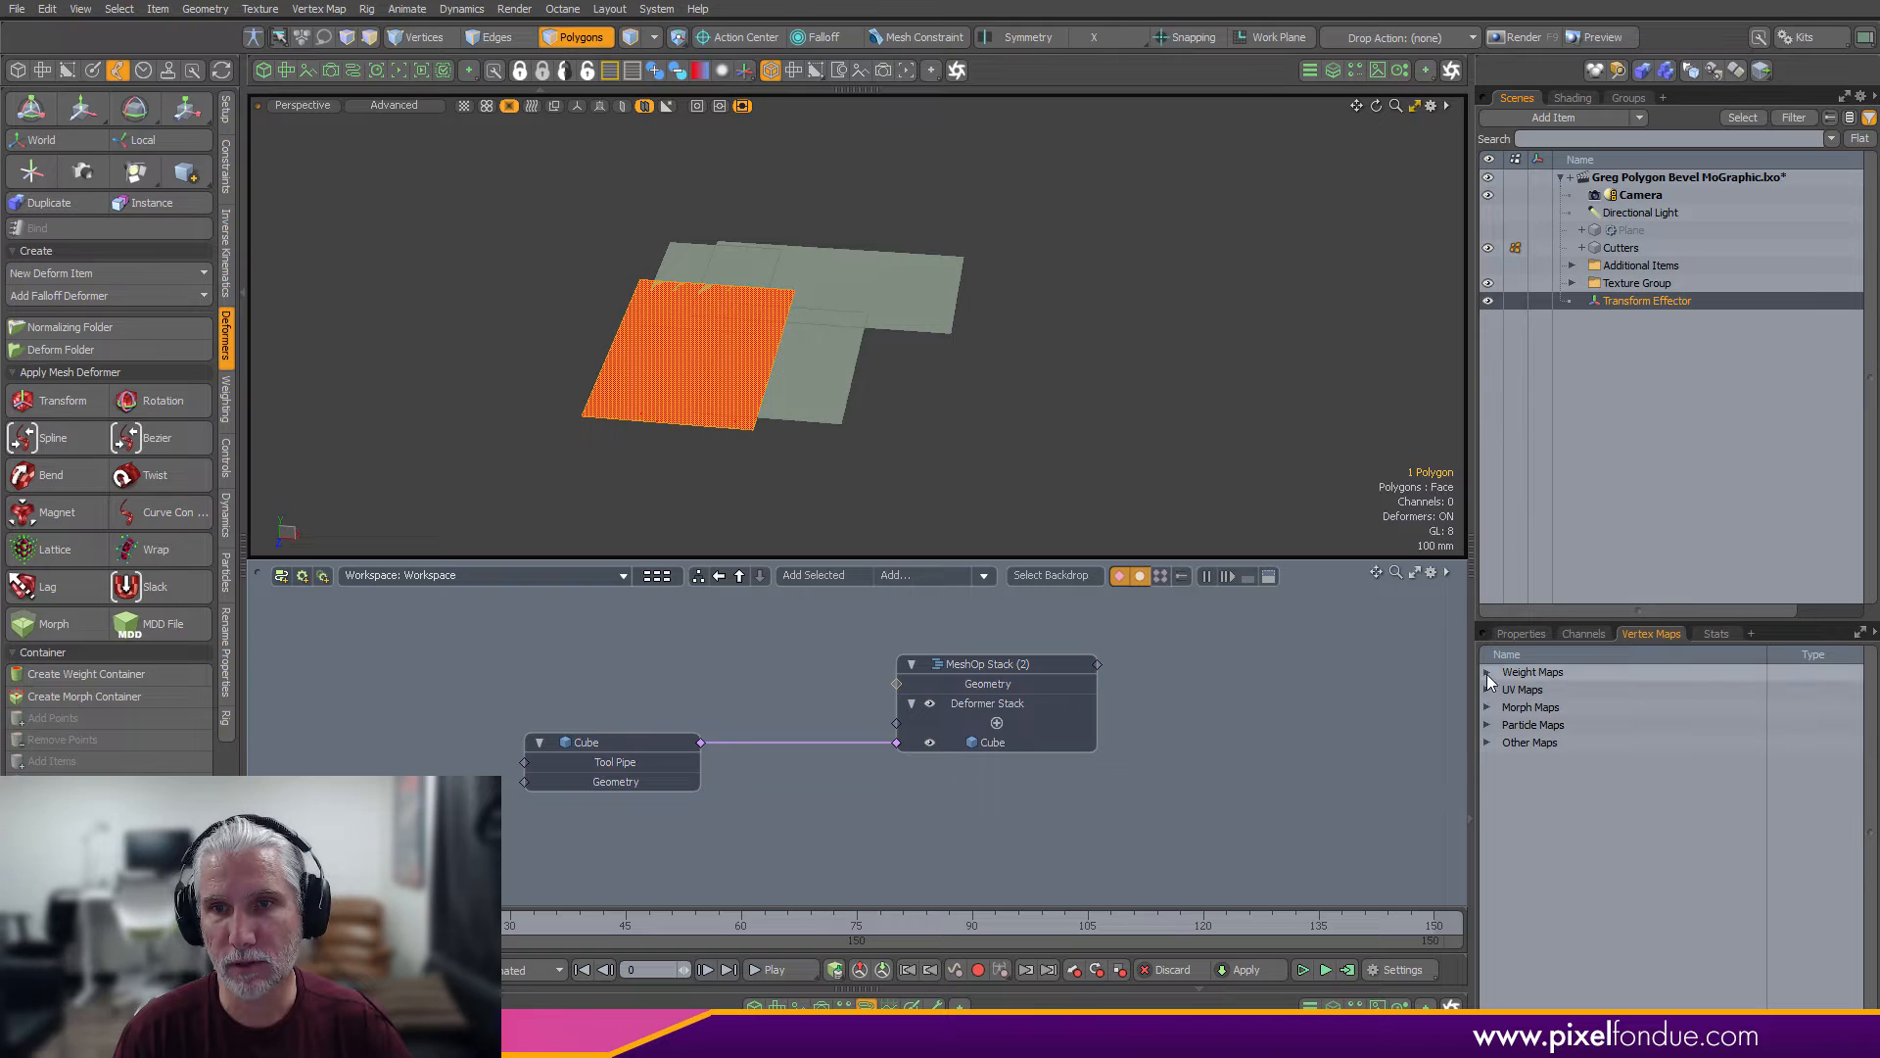
{"action": "left_click", "coordinate": [1488, 672]}
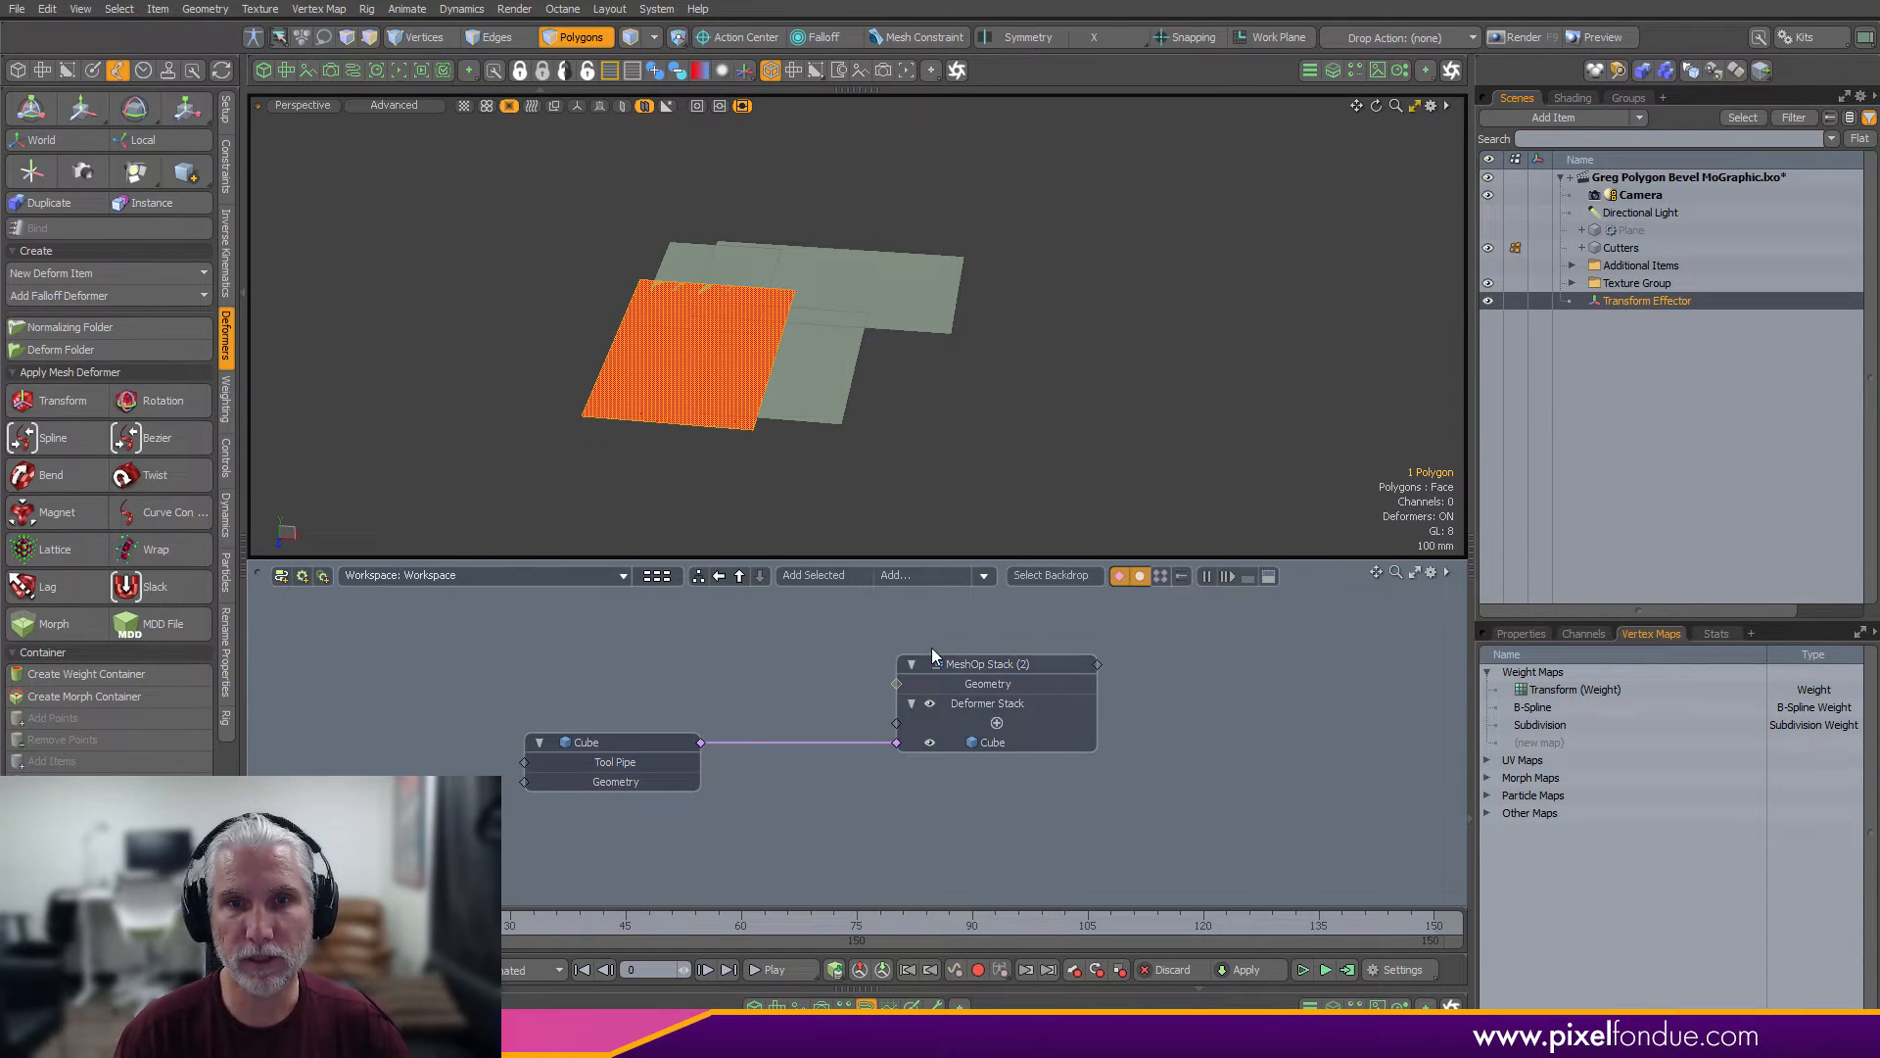
{"action": "scroll", "coordinate": [1189, 679], "scroll_direction": "down", "scroll_amount": 2}
{"action": "left_click_drag", "start_coordinate": [1190, 678], "coordinate": [1142, 787], "text": "alt"}
{"action": "left_click_drag", "start_coordinate": [1637, 300], "coordinate": [623, 677]}
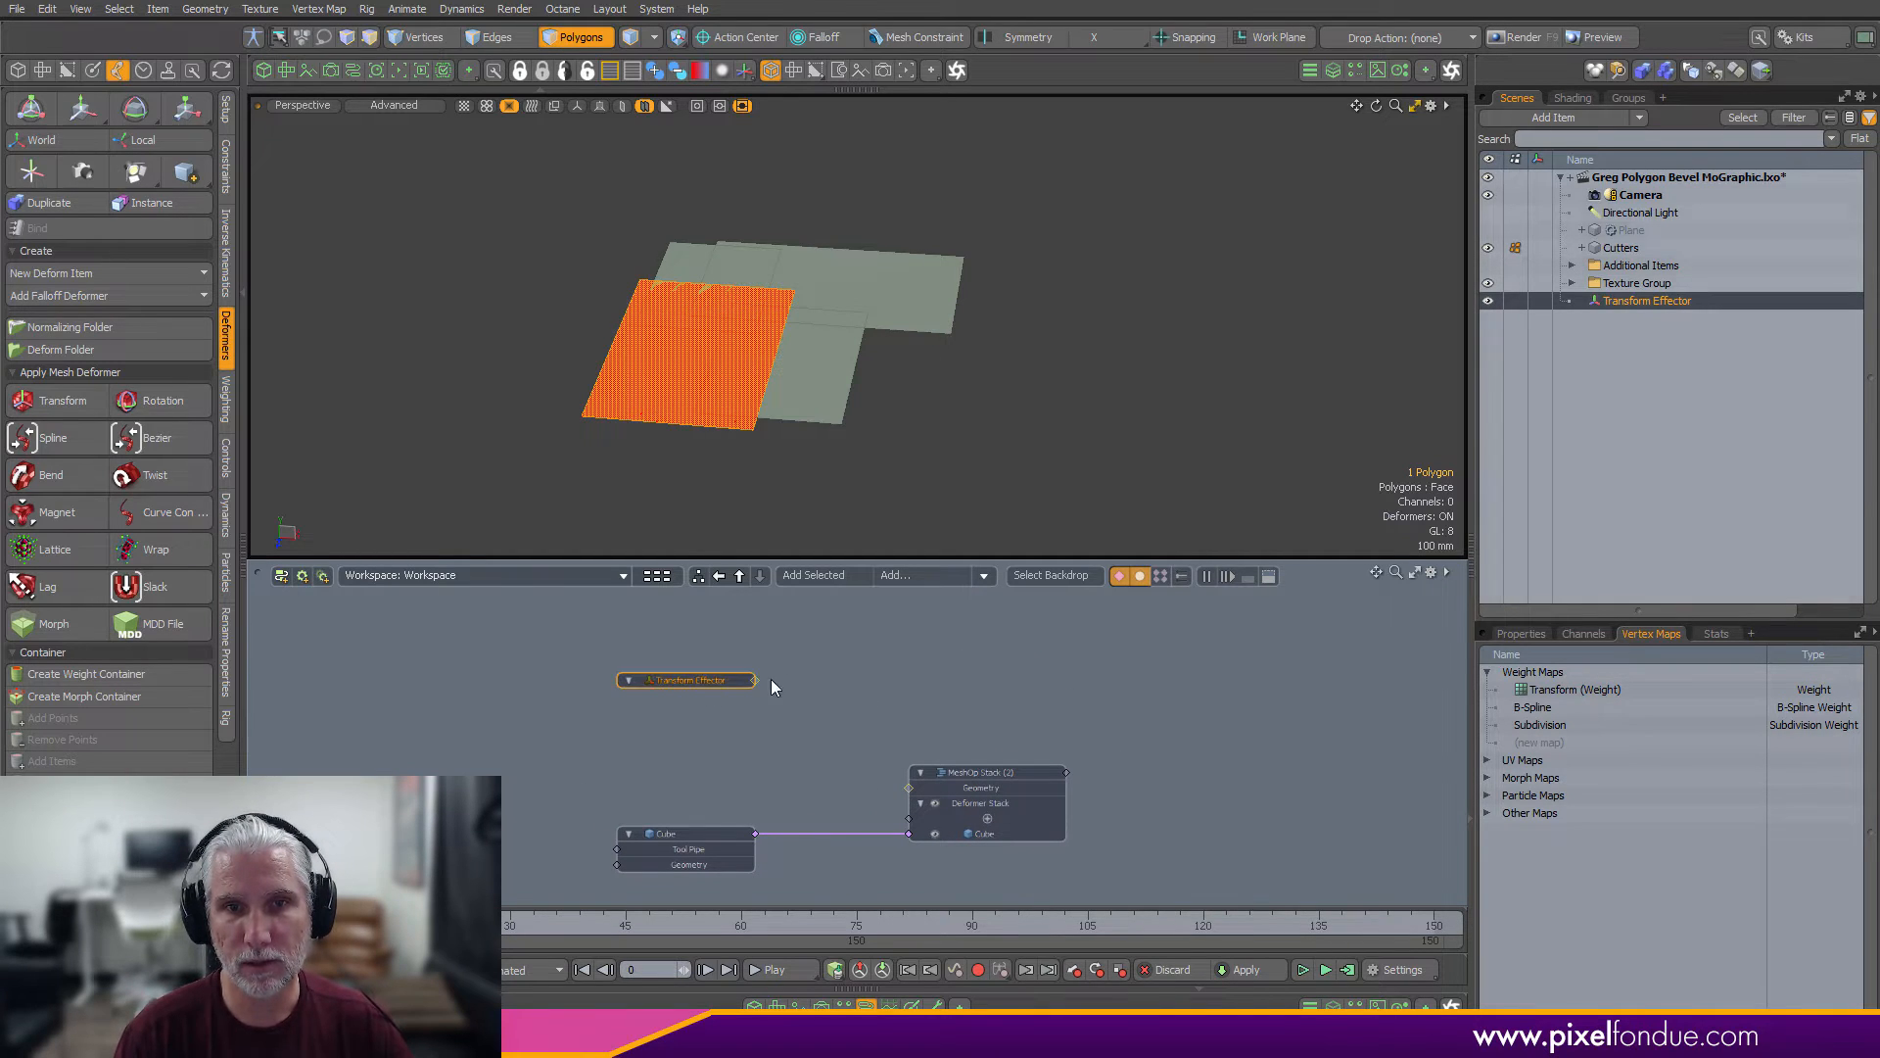
{"action": "left_click", "coordinate": [760, 680]}
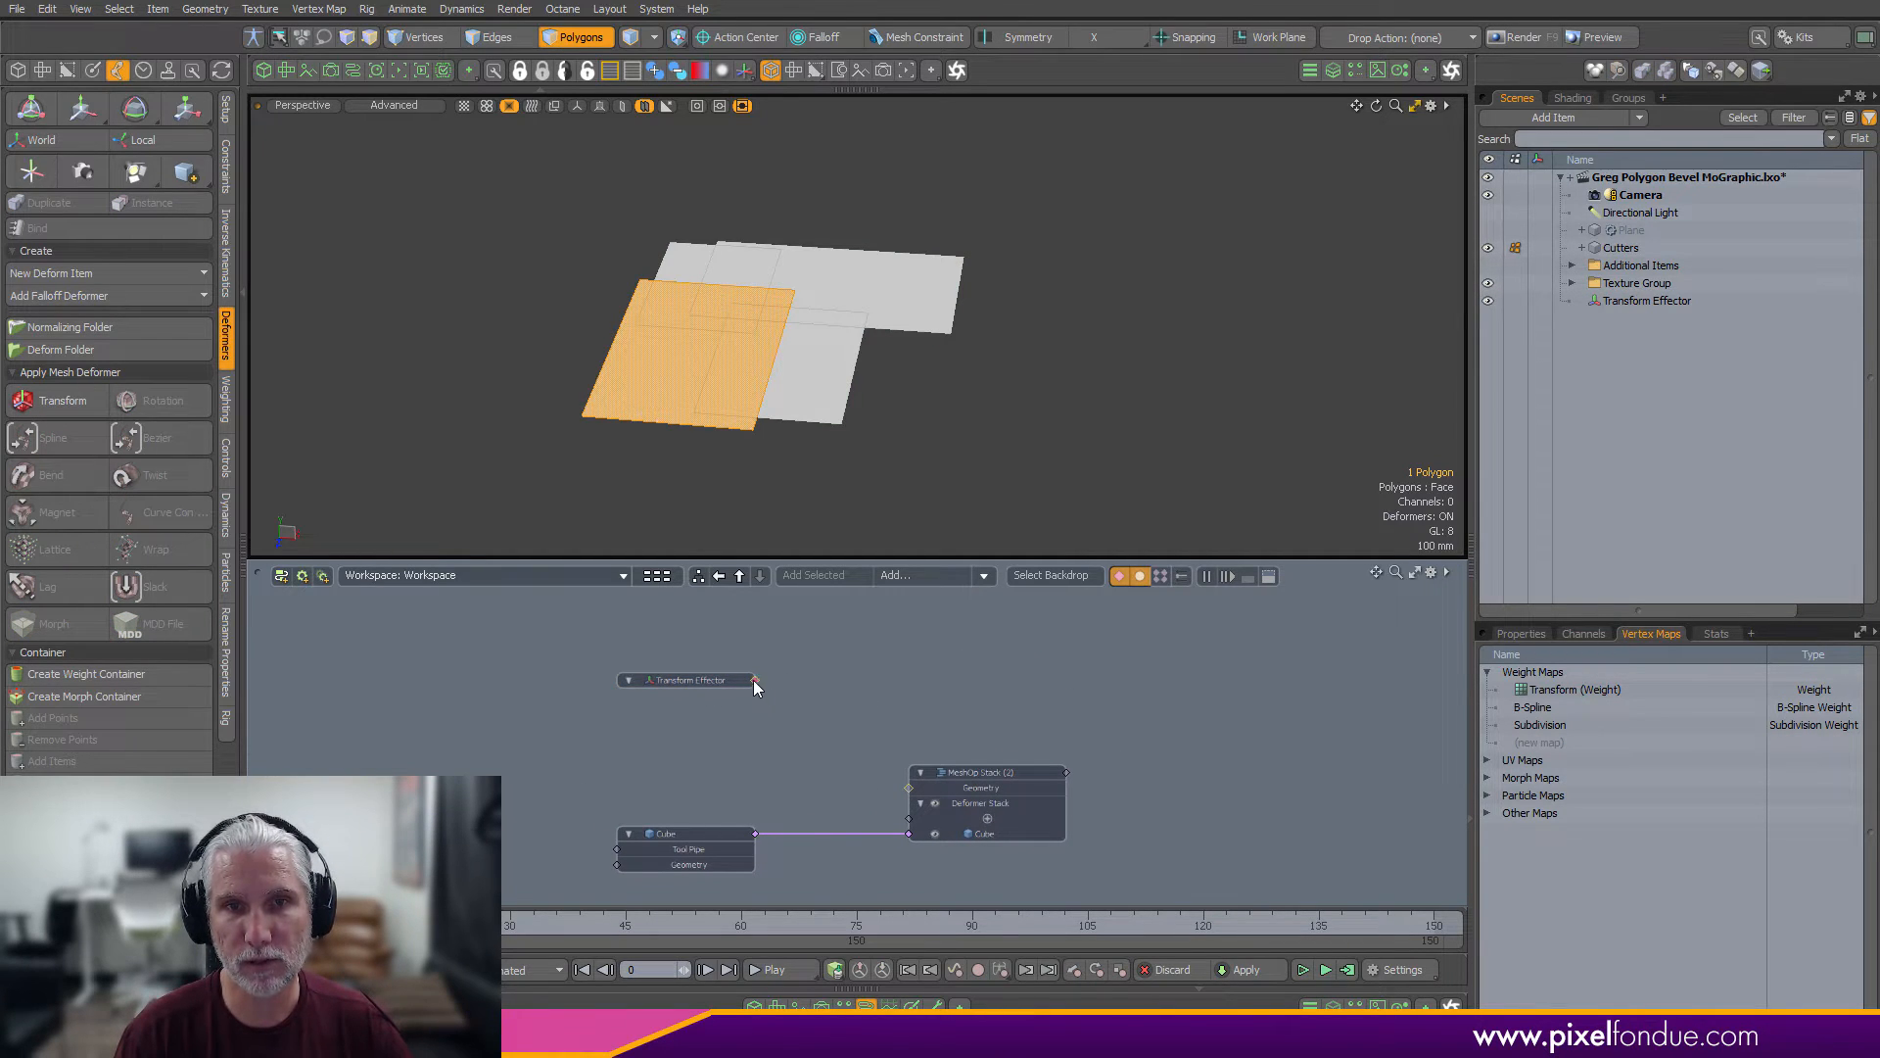
{"action": "double_click", "coordinate": [754, 680]}
{"action": "left_click_drag", "start_coordinate": [739, 649], "coordinate": [892, 654]}
{"action": "left_click", "coordinate": [1525, 638]}
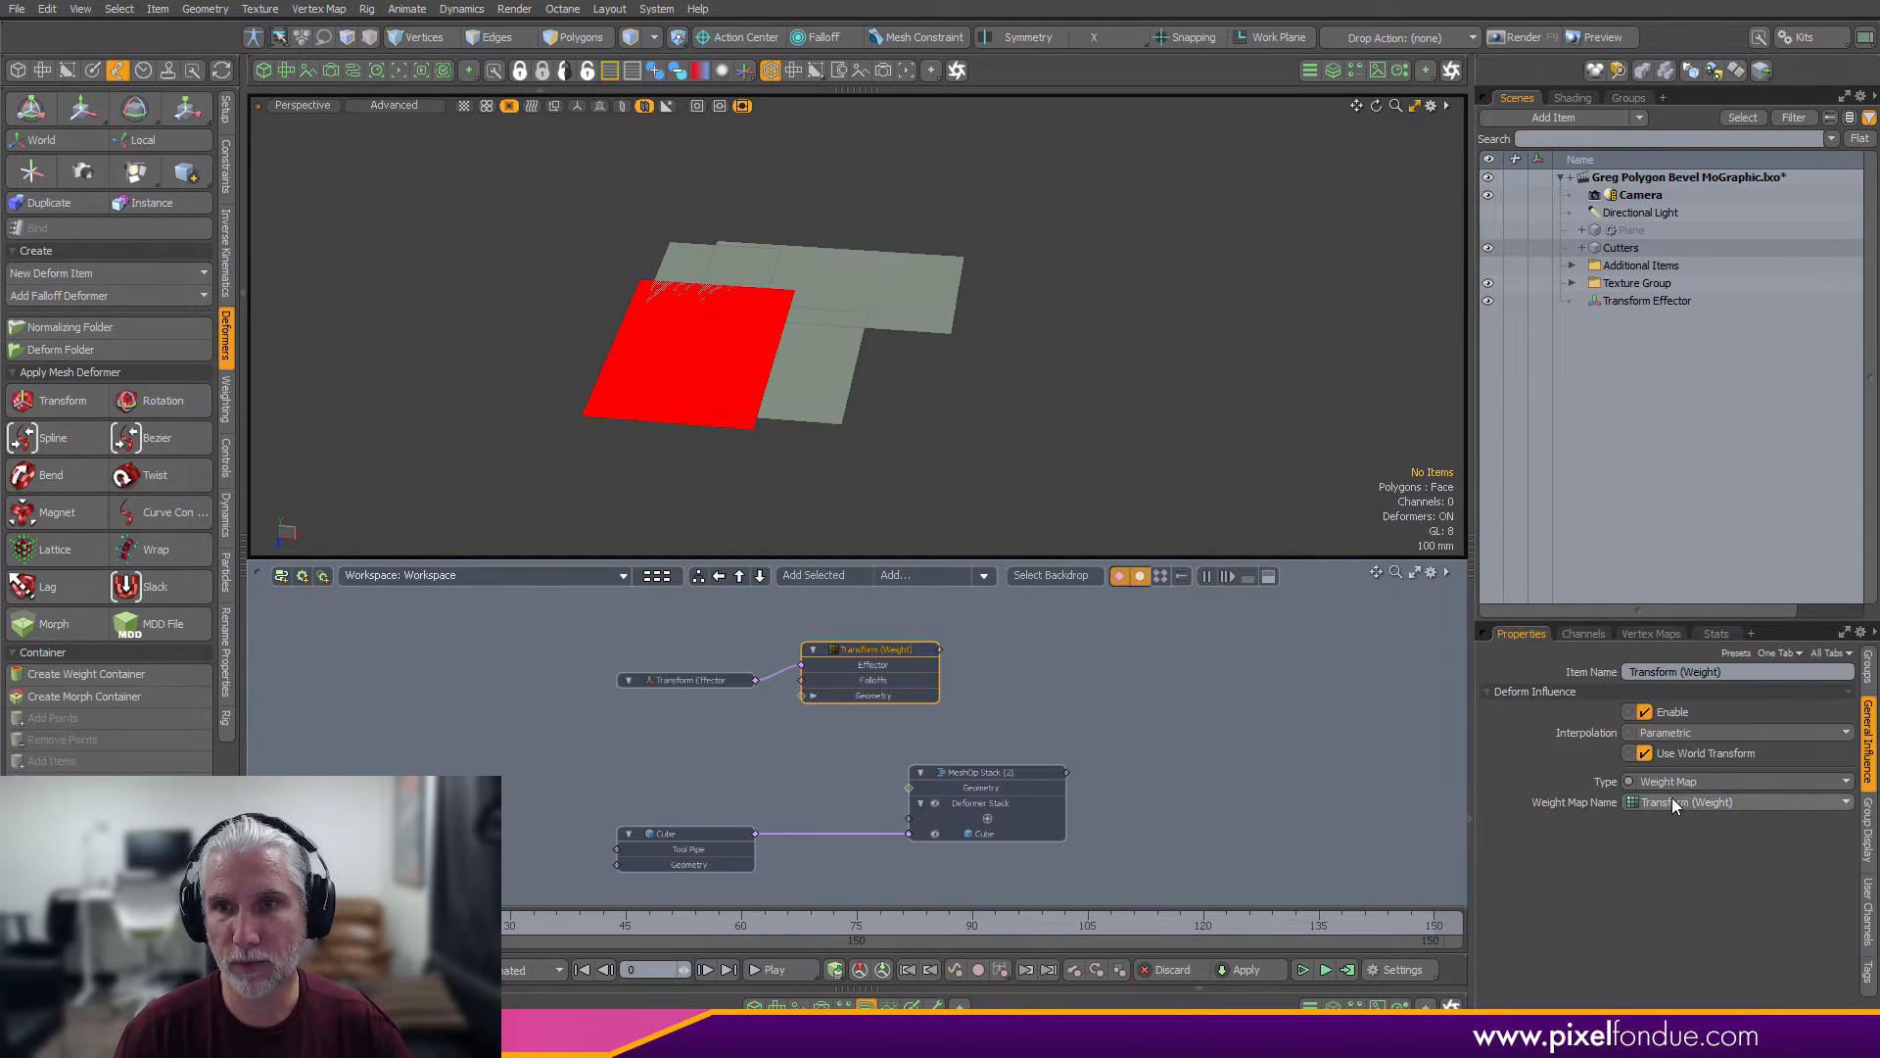
Arrange the Transform (Weight) node and bring its connected Cutters geometry node into the schematic beneath the effector
{"action": "left_click_drag", "start_coordinate": [908, 657], "coordinate": [954, 673]}
{"action": "scroll", "coordinate": [915, 715], "scroll_direction": "up", "scroll_amount": 5}
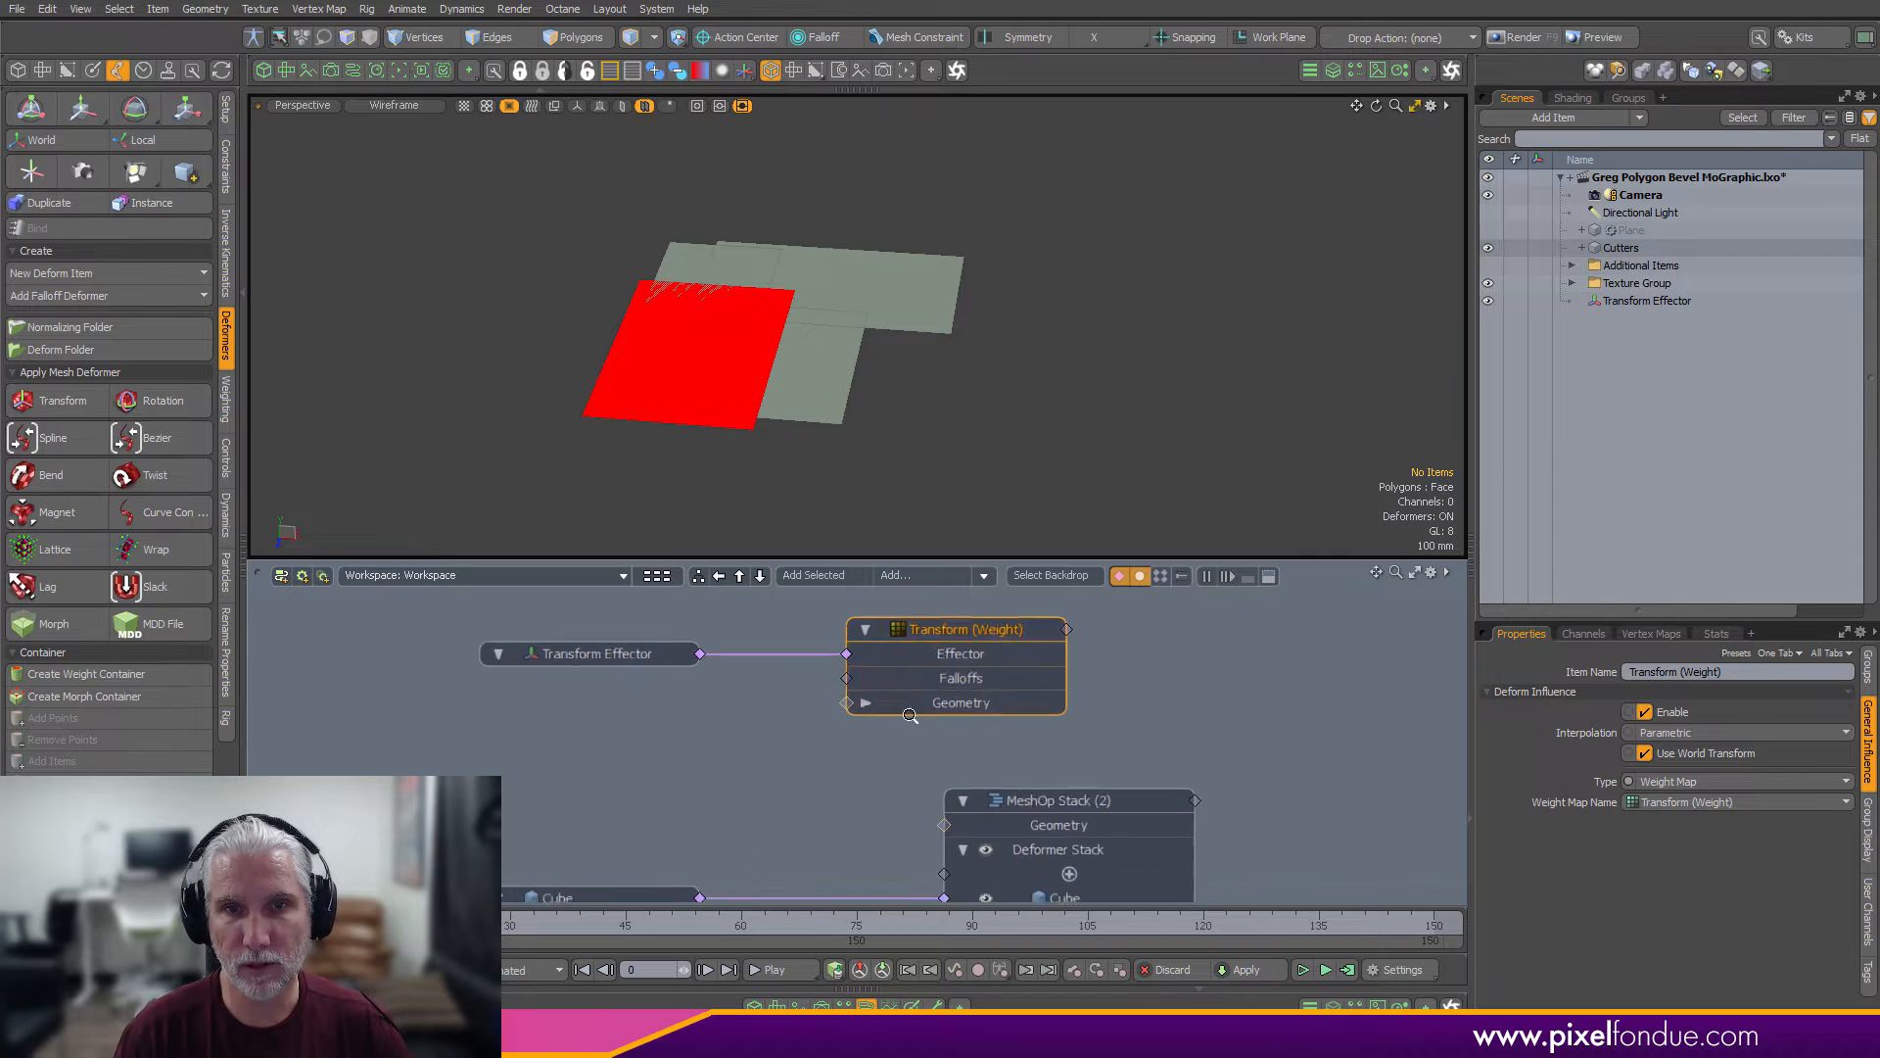
{"action": "double_click", "coordinate": [847, 702]}
{"action": "left_click_drag", "start_coordinate": [742, 596], "coordinate": [612, 733]}
{"action": "left_click", "coordinate": [662, 651]}
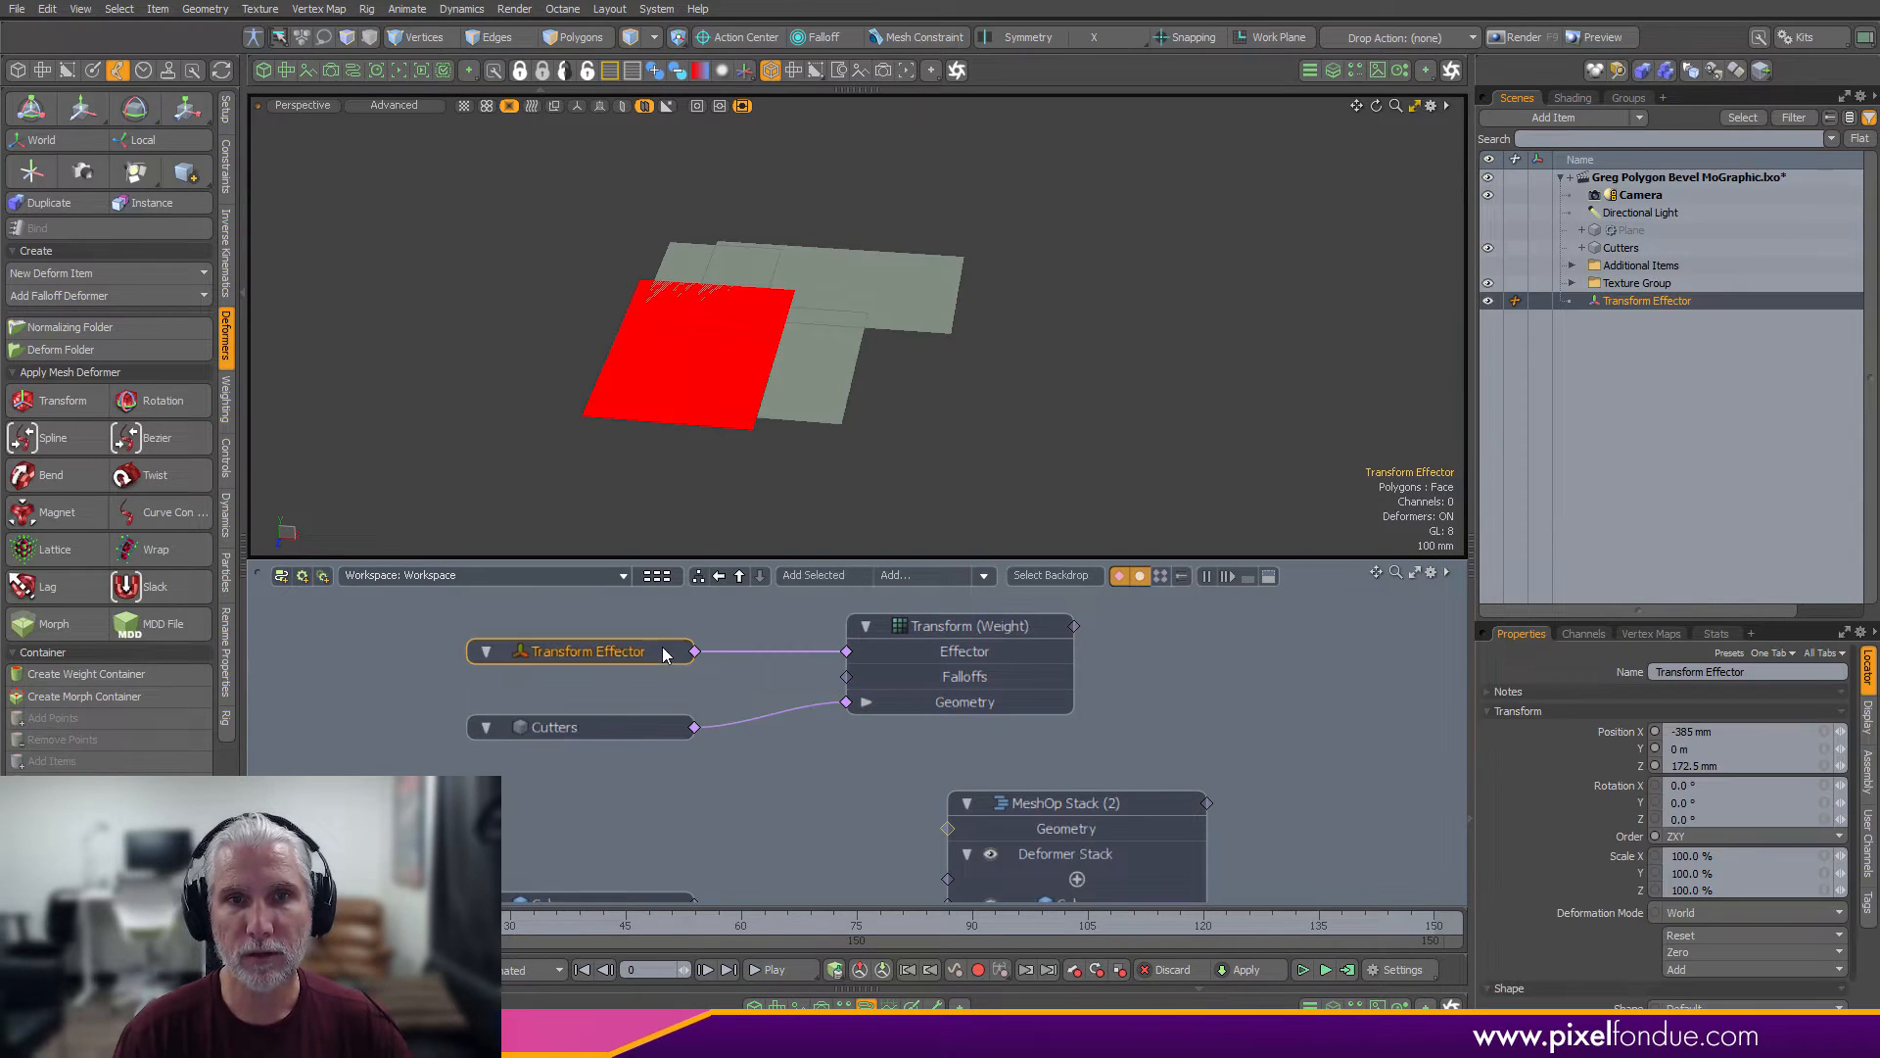
{"action": "left_click_drag", "start_coordinate": [874, 248], "coordinate": [637, 107], "text": "alt"}
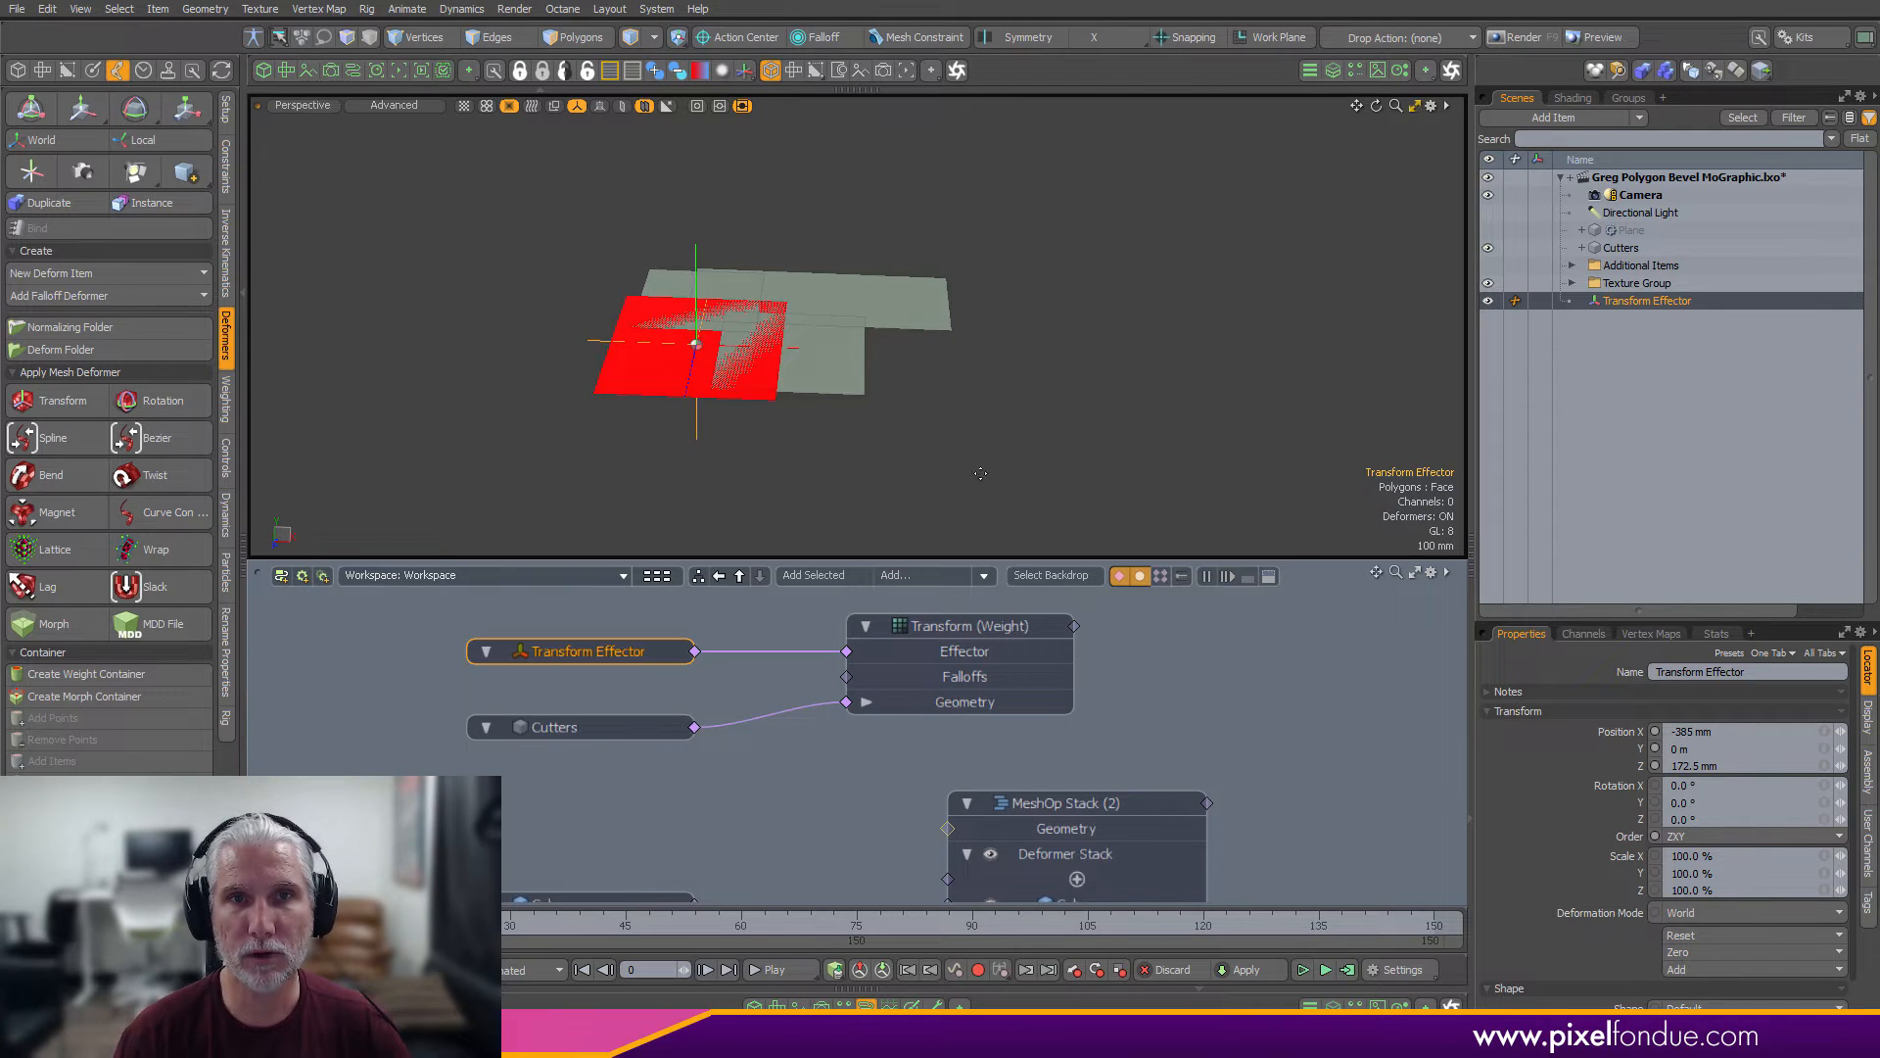
{"action": "key", "text": "w"}
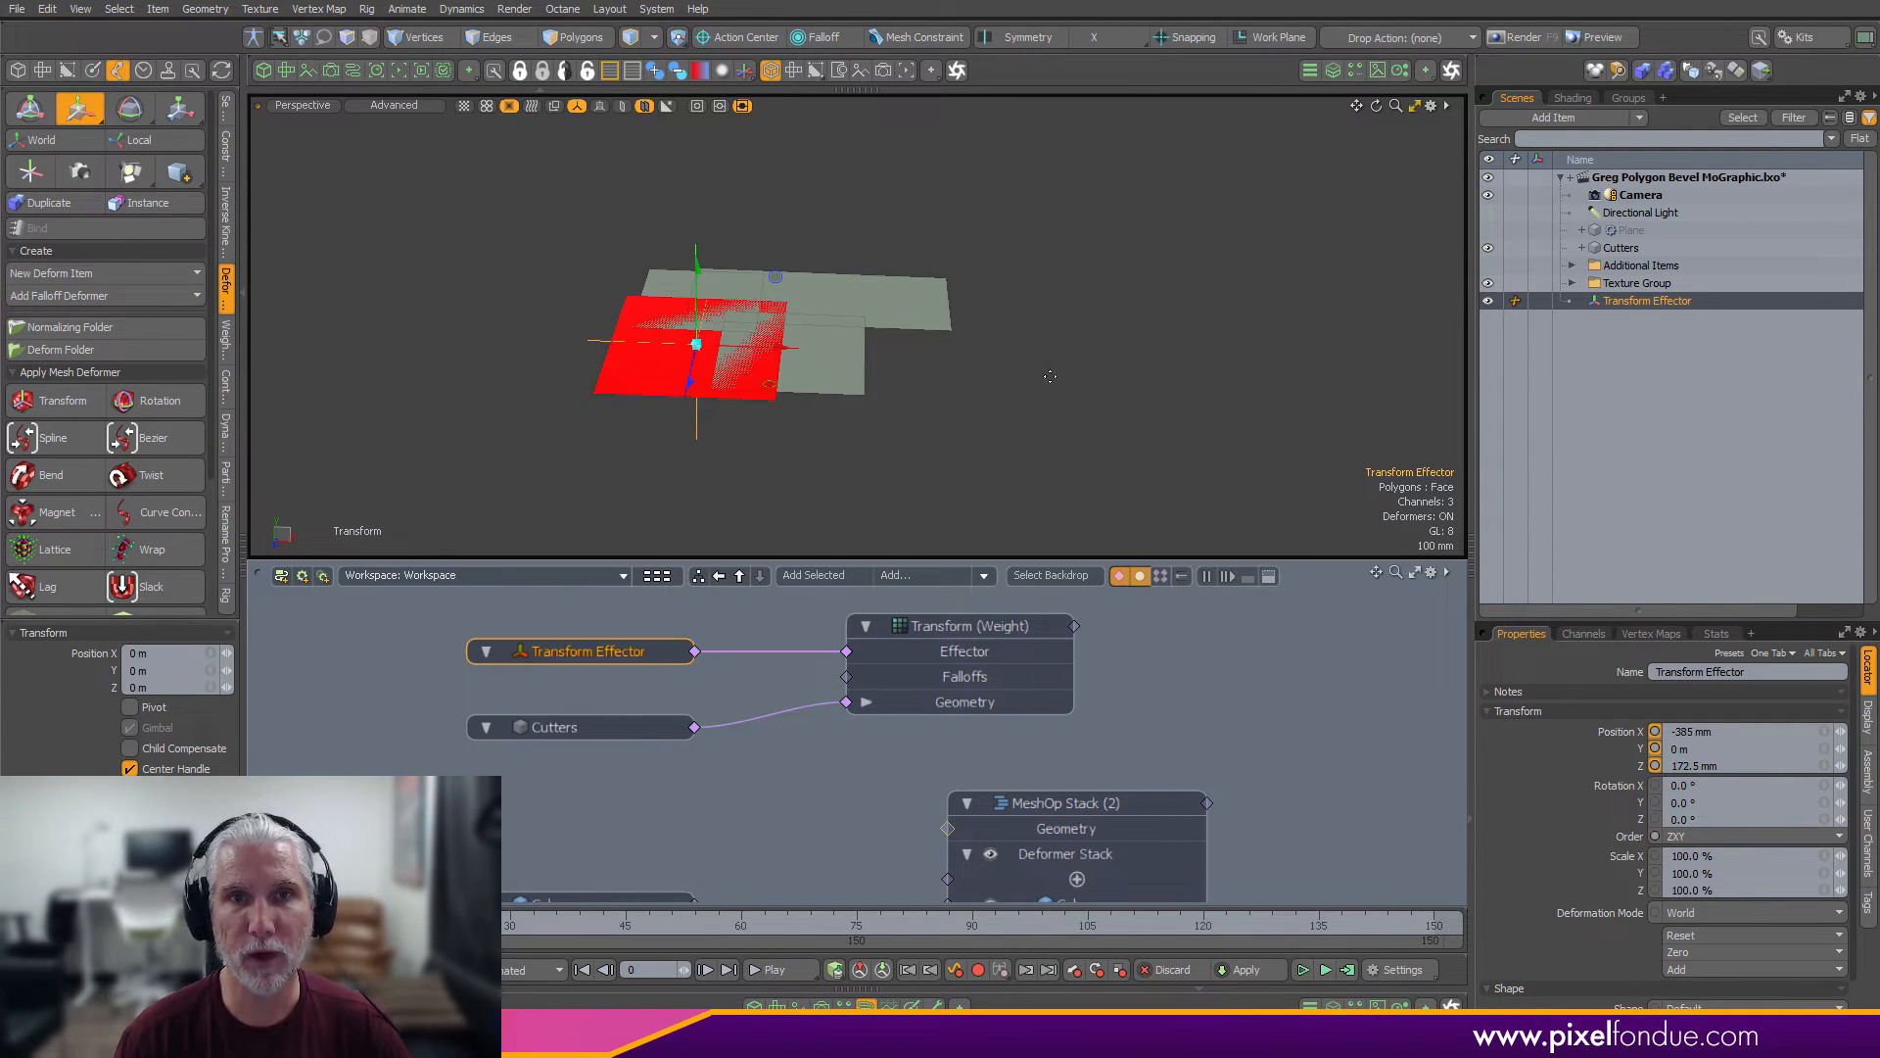
{"action": "key", "text": "Escape"}
{"action": "left_click_drag", "start_coordinate": [1050, 376], "coordinate": [1002, 466], "text": "alt"}
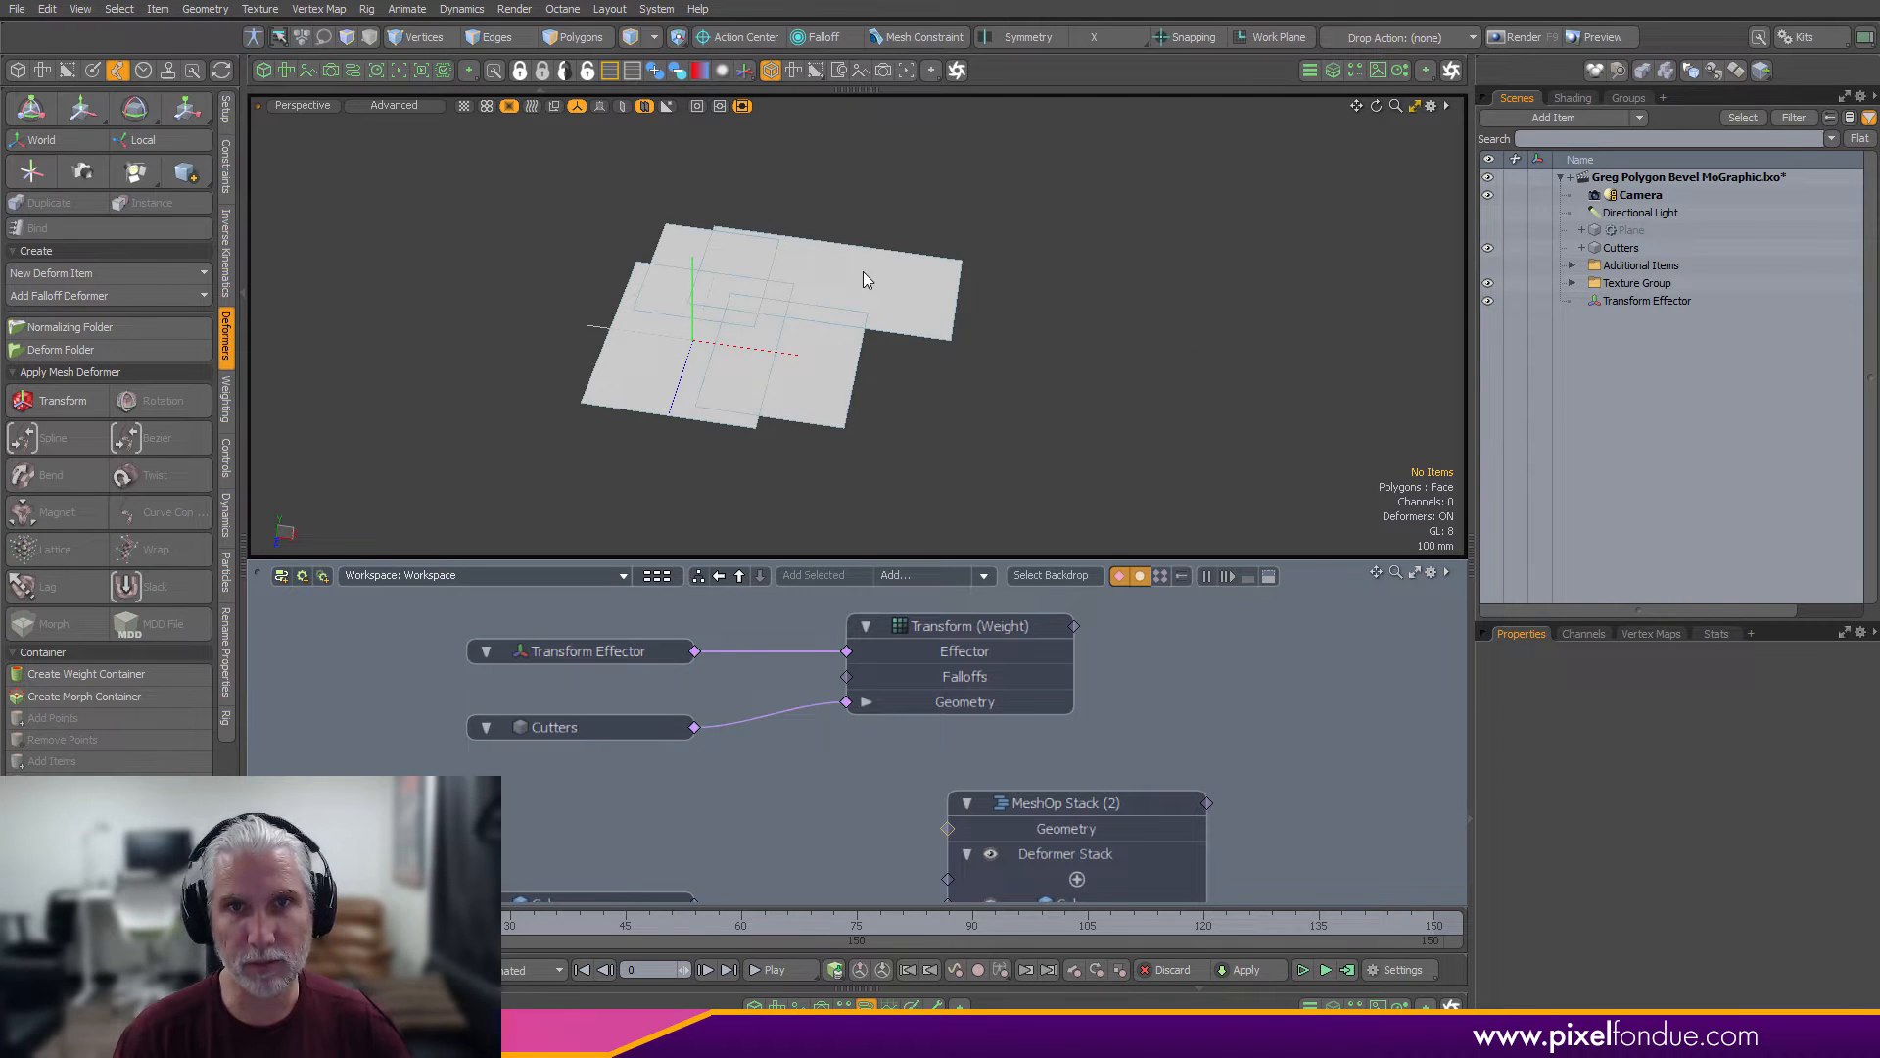
Apply a separate Transform deformer to each of the upper-right, lower-right and upper-left rectangles in the Cutters mesh
{"action": "left_click", "coordinate": [862, 273]}
{"action": "key", "text": "3"}
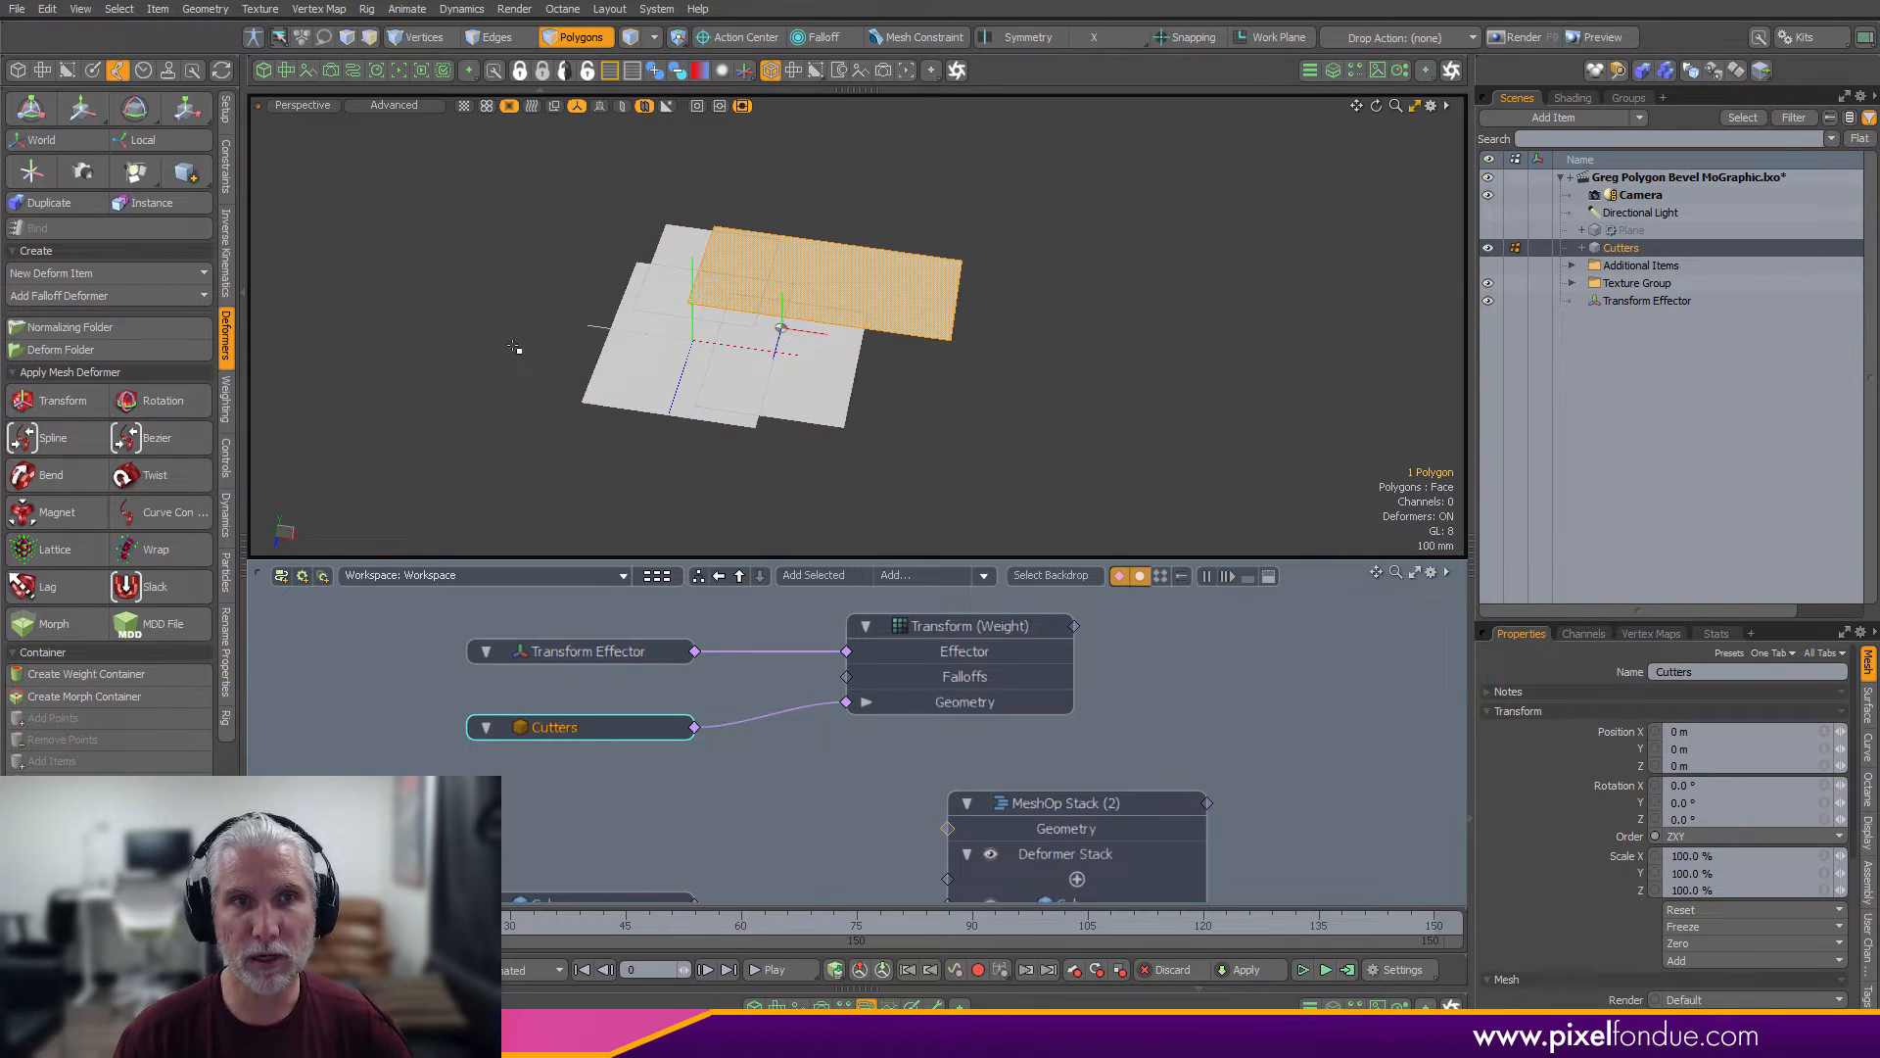
{"action": "left_click", "coordinate": [69, 403]}
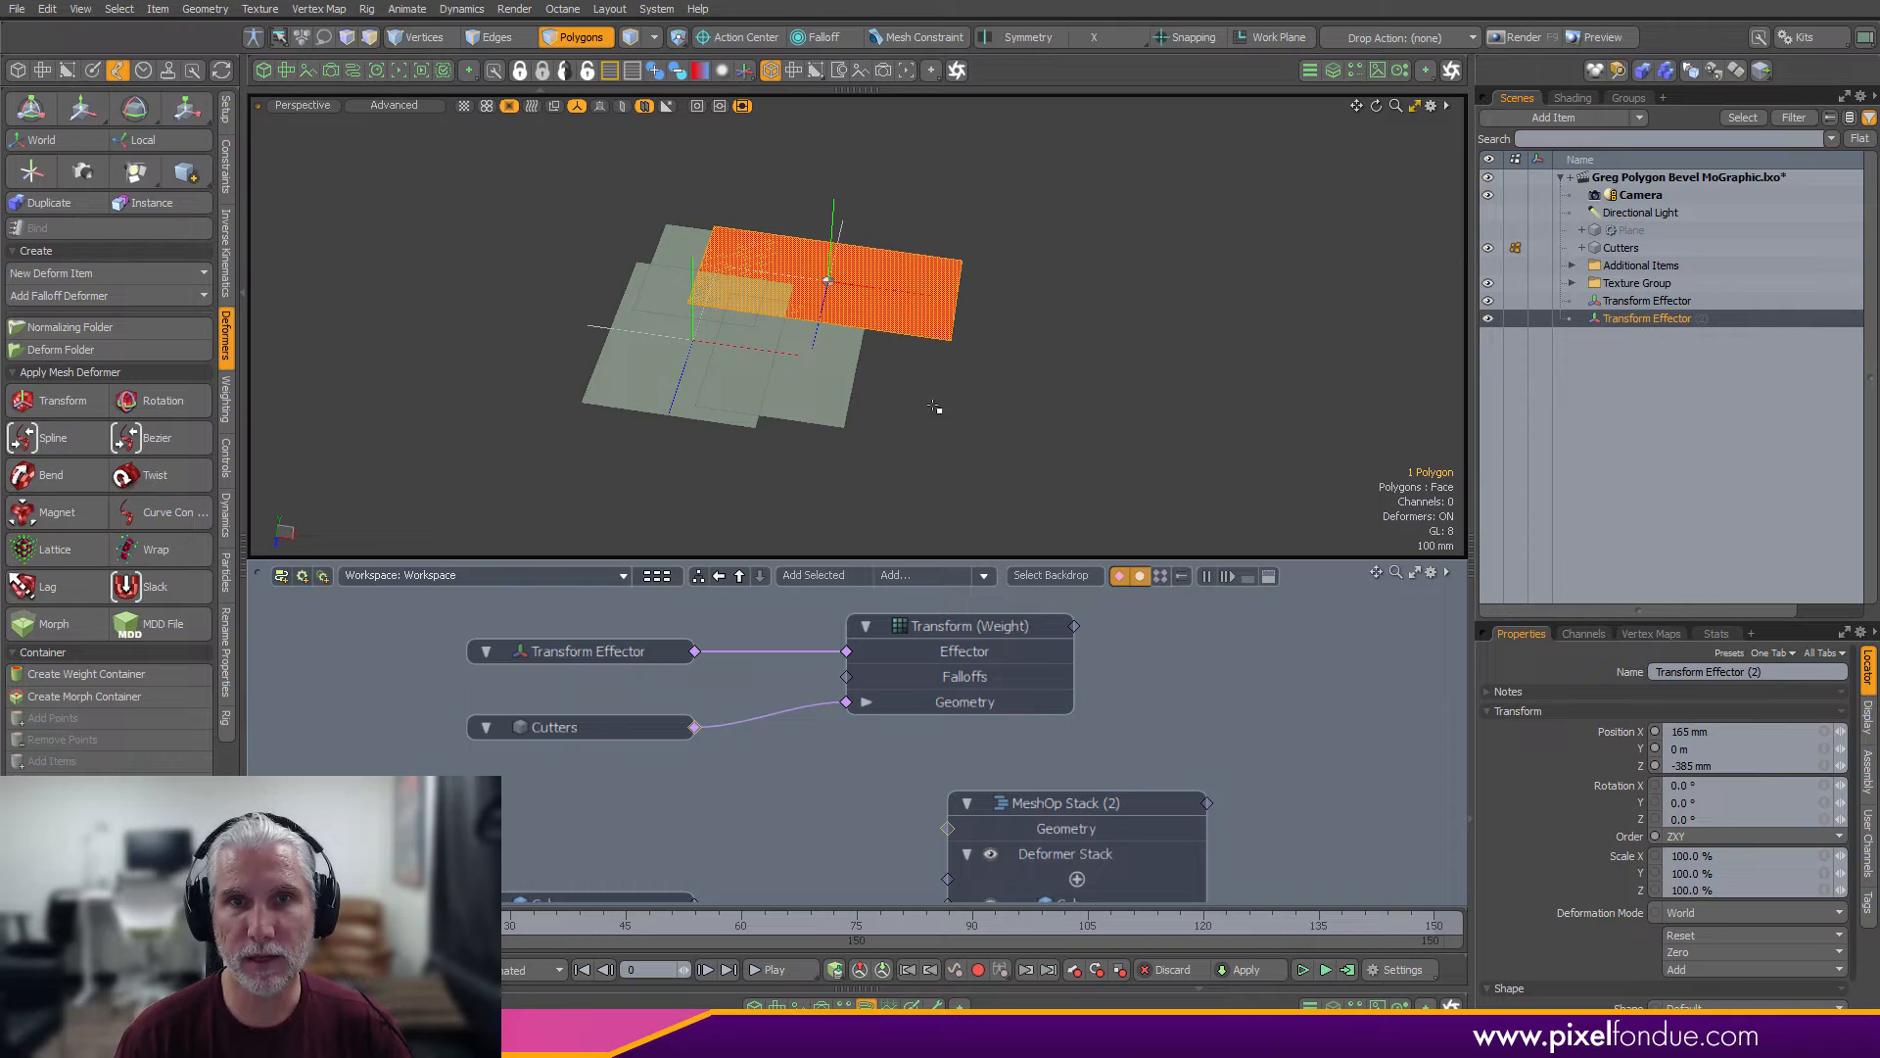
{"action": "left_click", "coordinate": [827, 401]}
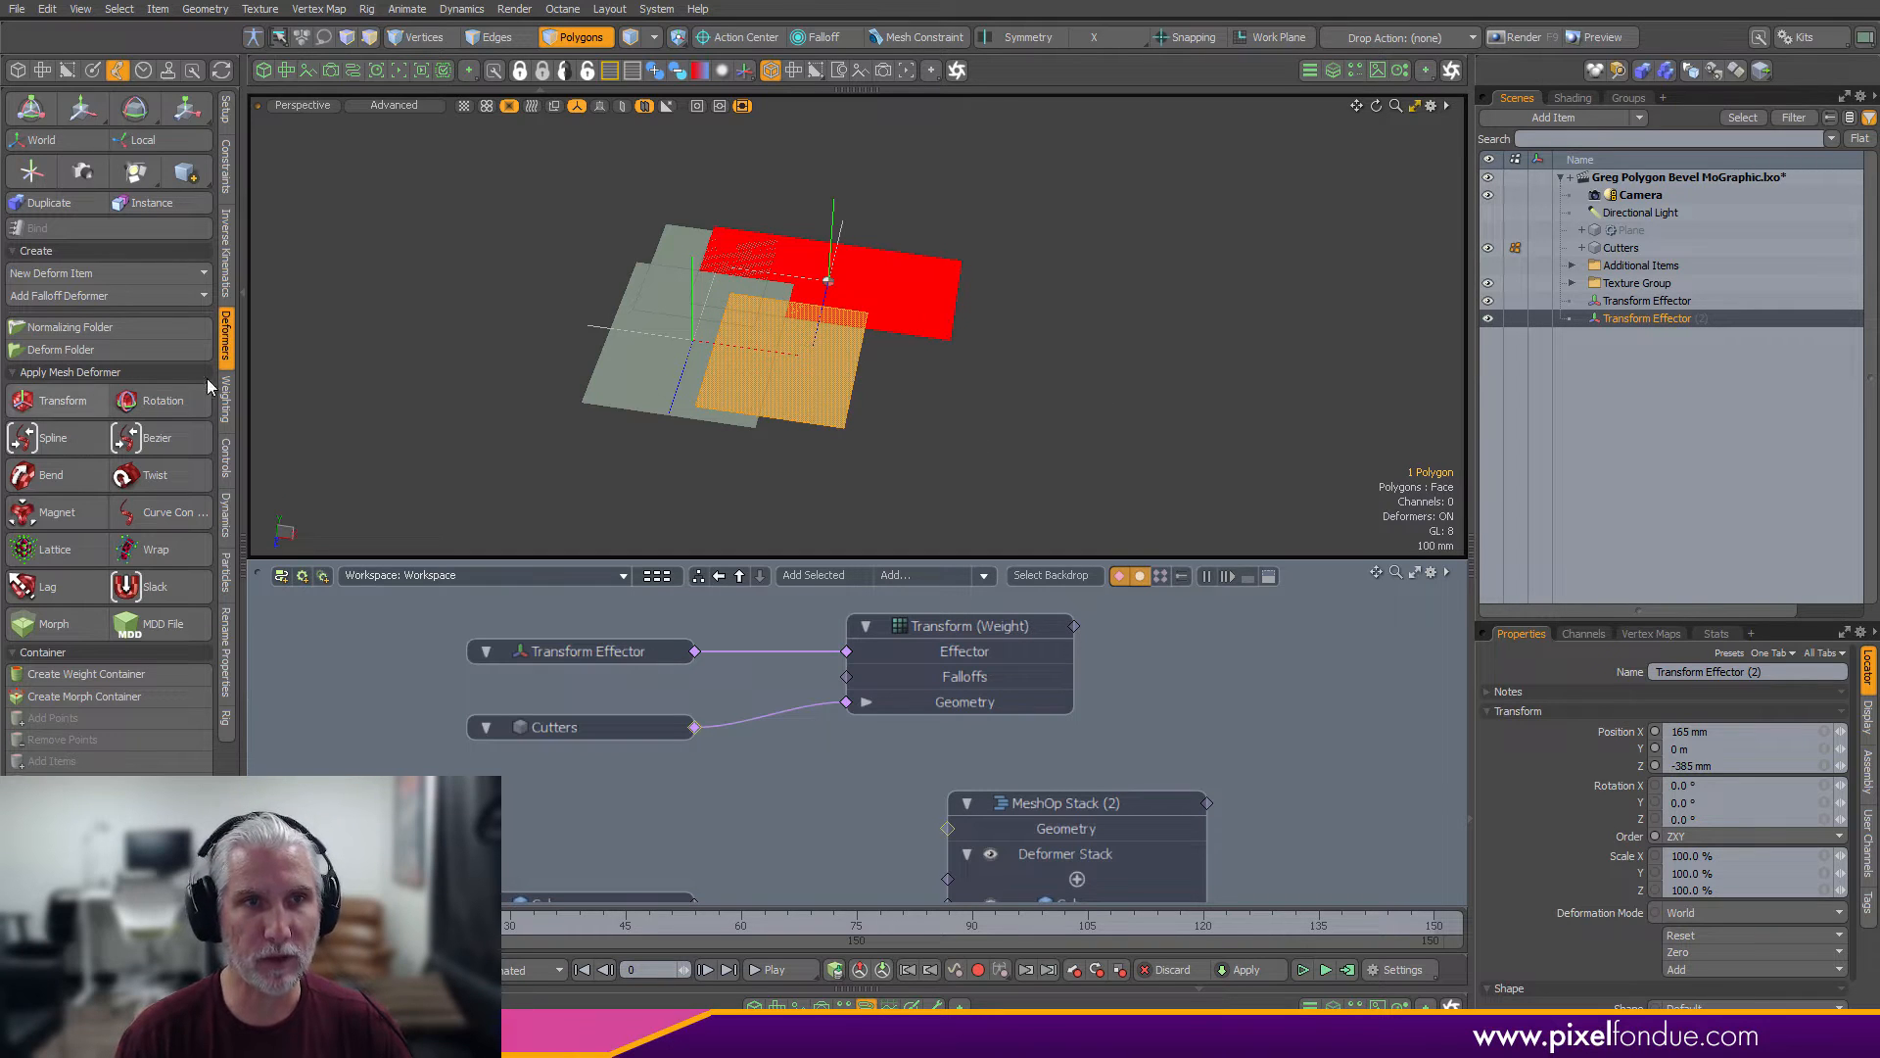
{"action": "key", "text": "ctrl+r"}
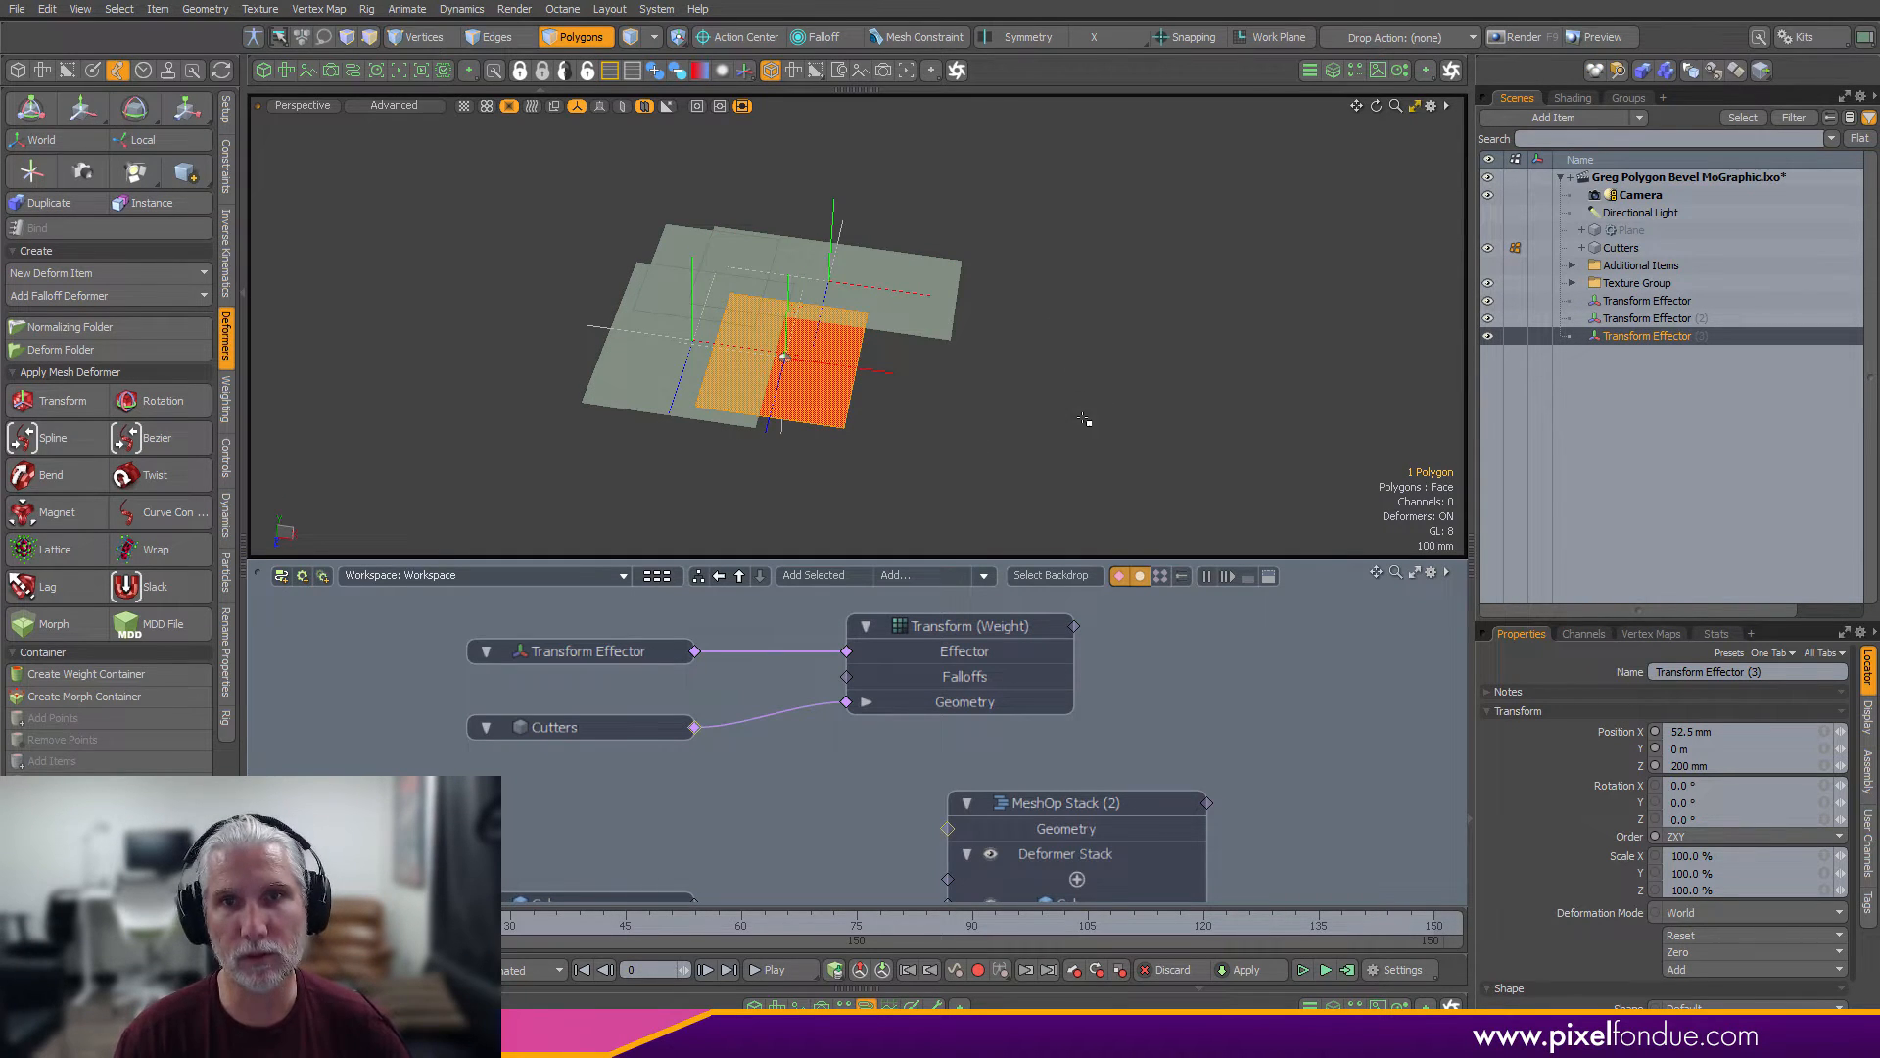
{"action": "left_click", "coordinate": [685, 235]}
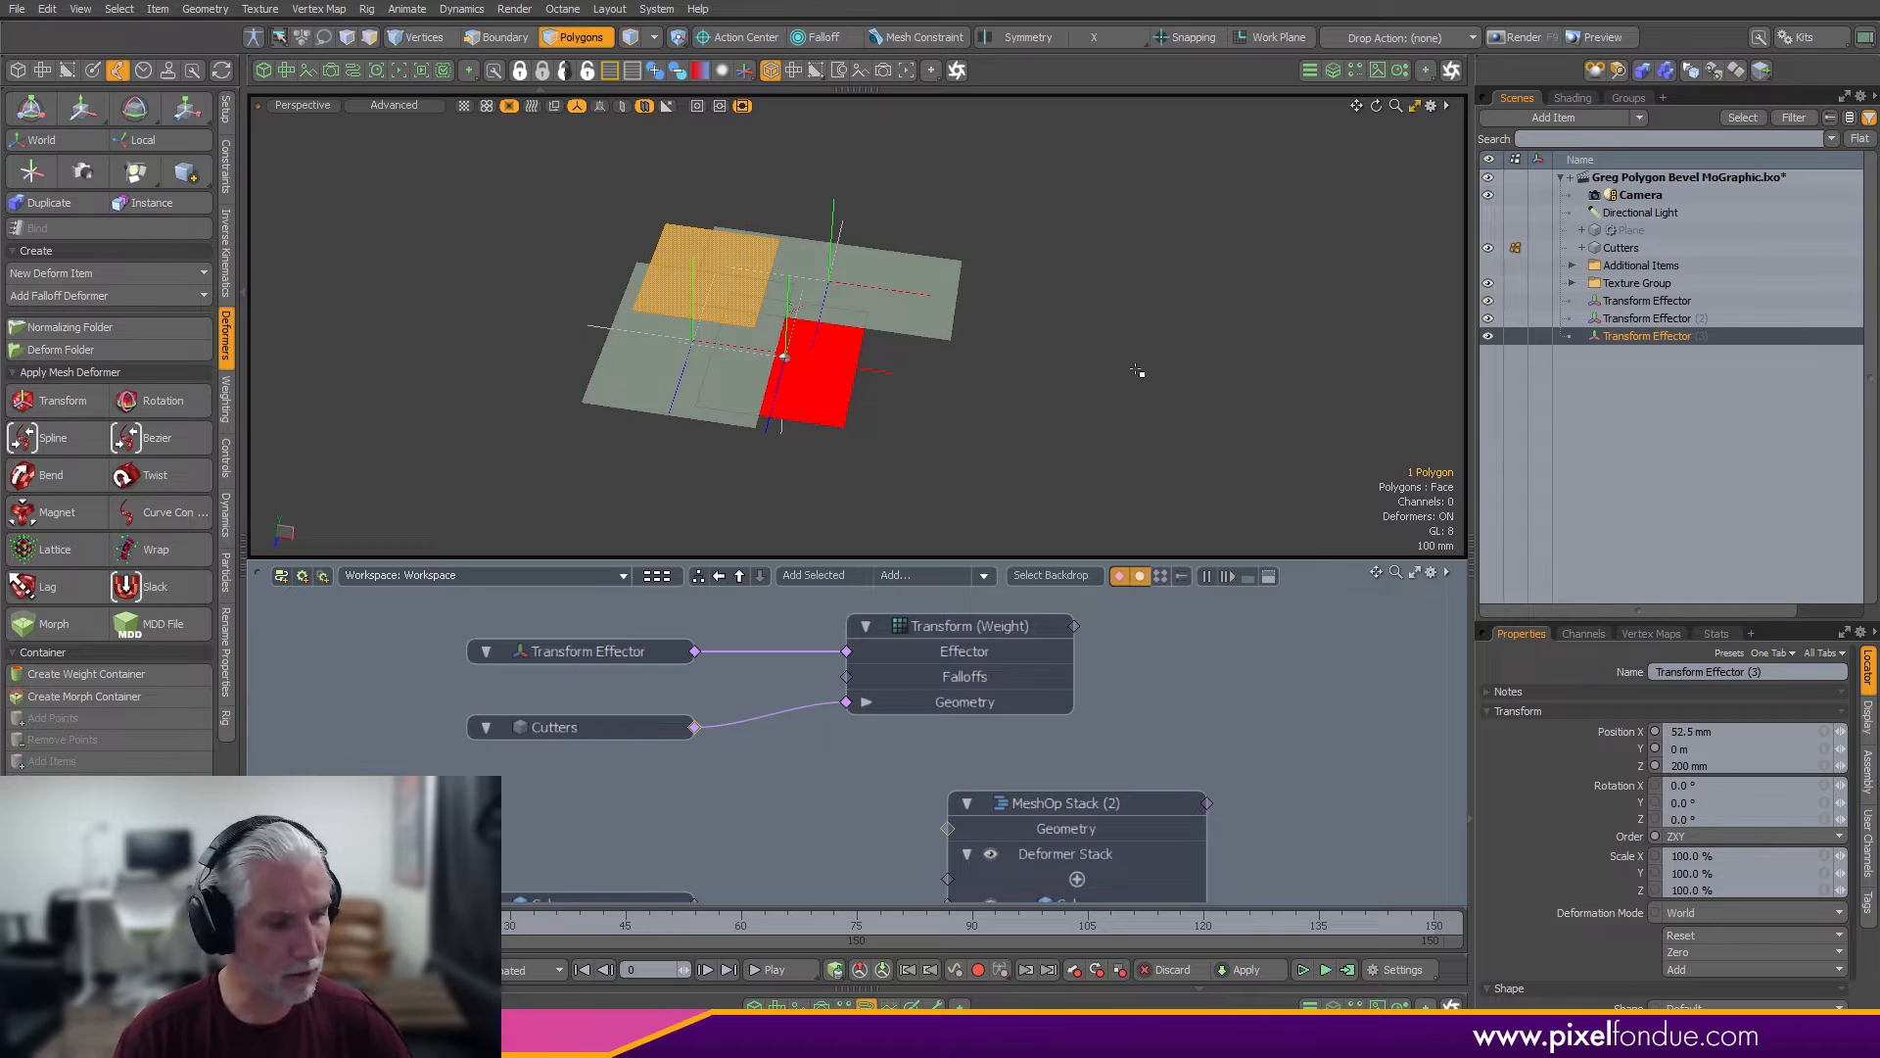
{"action": "key", "text": "ctrl+r"}
{"action": "left_click", "coordinate": [1195, 387]}
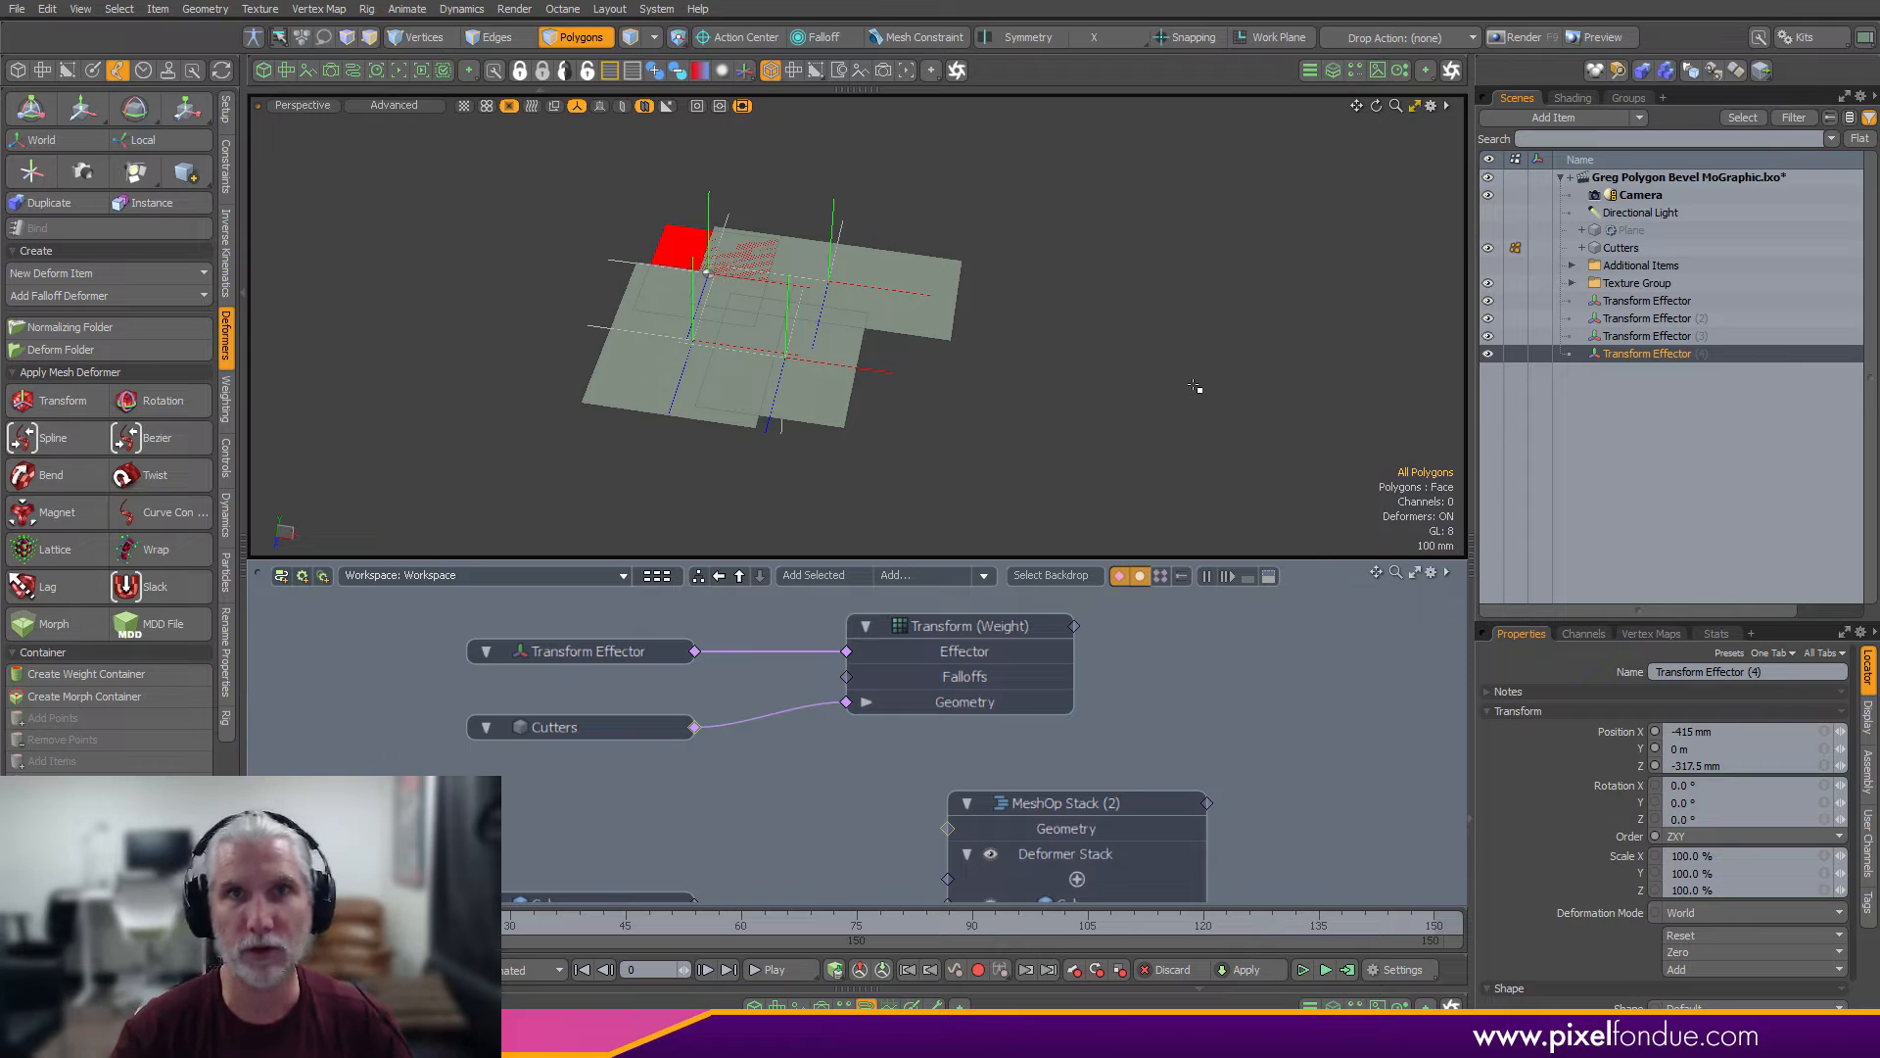
Reorder the four Transform Effector items so they sit directly below Cutters in the scene
{"action": "scroll", "coordinate": [1153, 392], "scroll_direction": "down", "scroll_amount": 2}
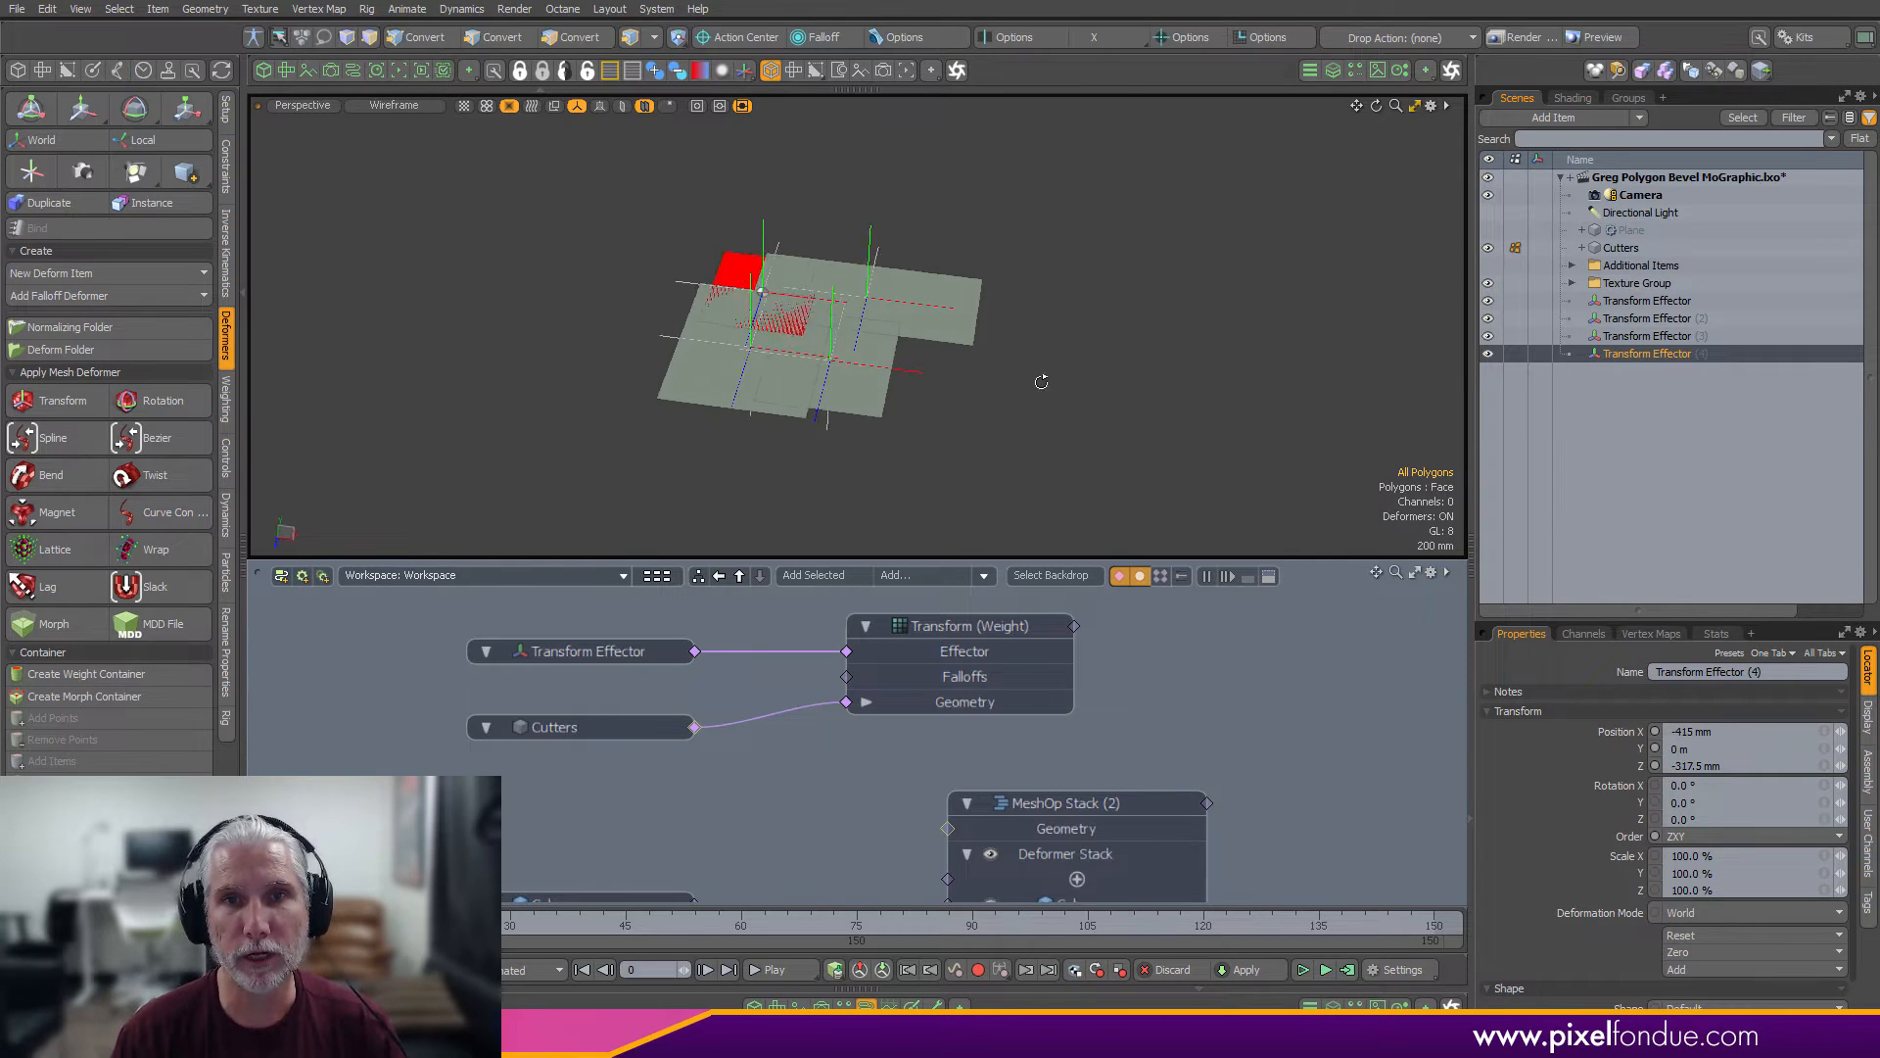
{"action": "mouse_move", "coordinate": [1176, 508]}
{"action": "left_mouse_down", "text": "alt"}
{"action": "mouse_move", "coordinate": [960, 454]}
{"action": "mouse_move", "coordinate": [1174, 477]}
{"action": "left_mouse_up", "text": "alt"}
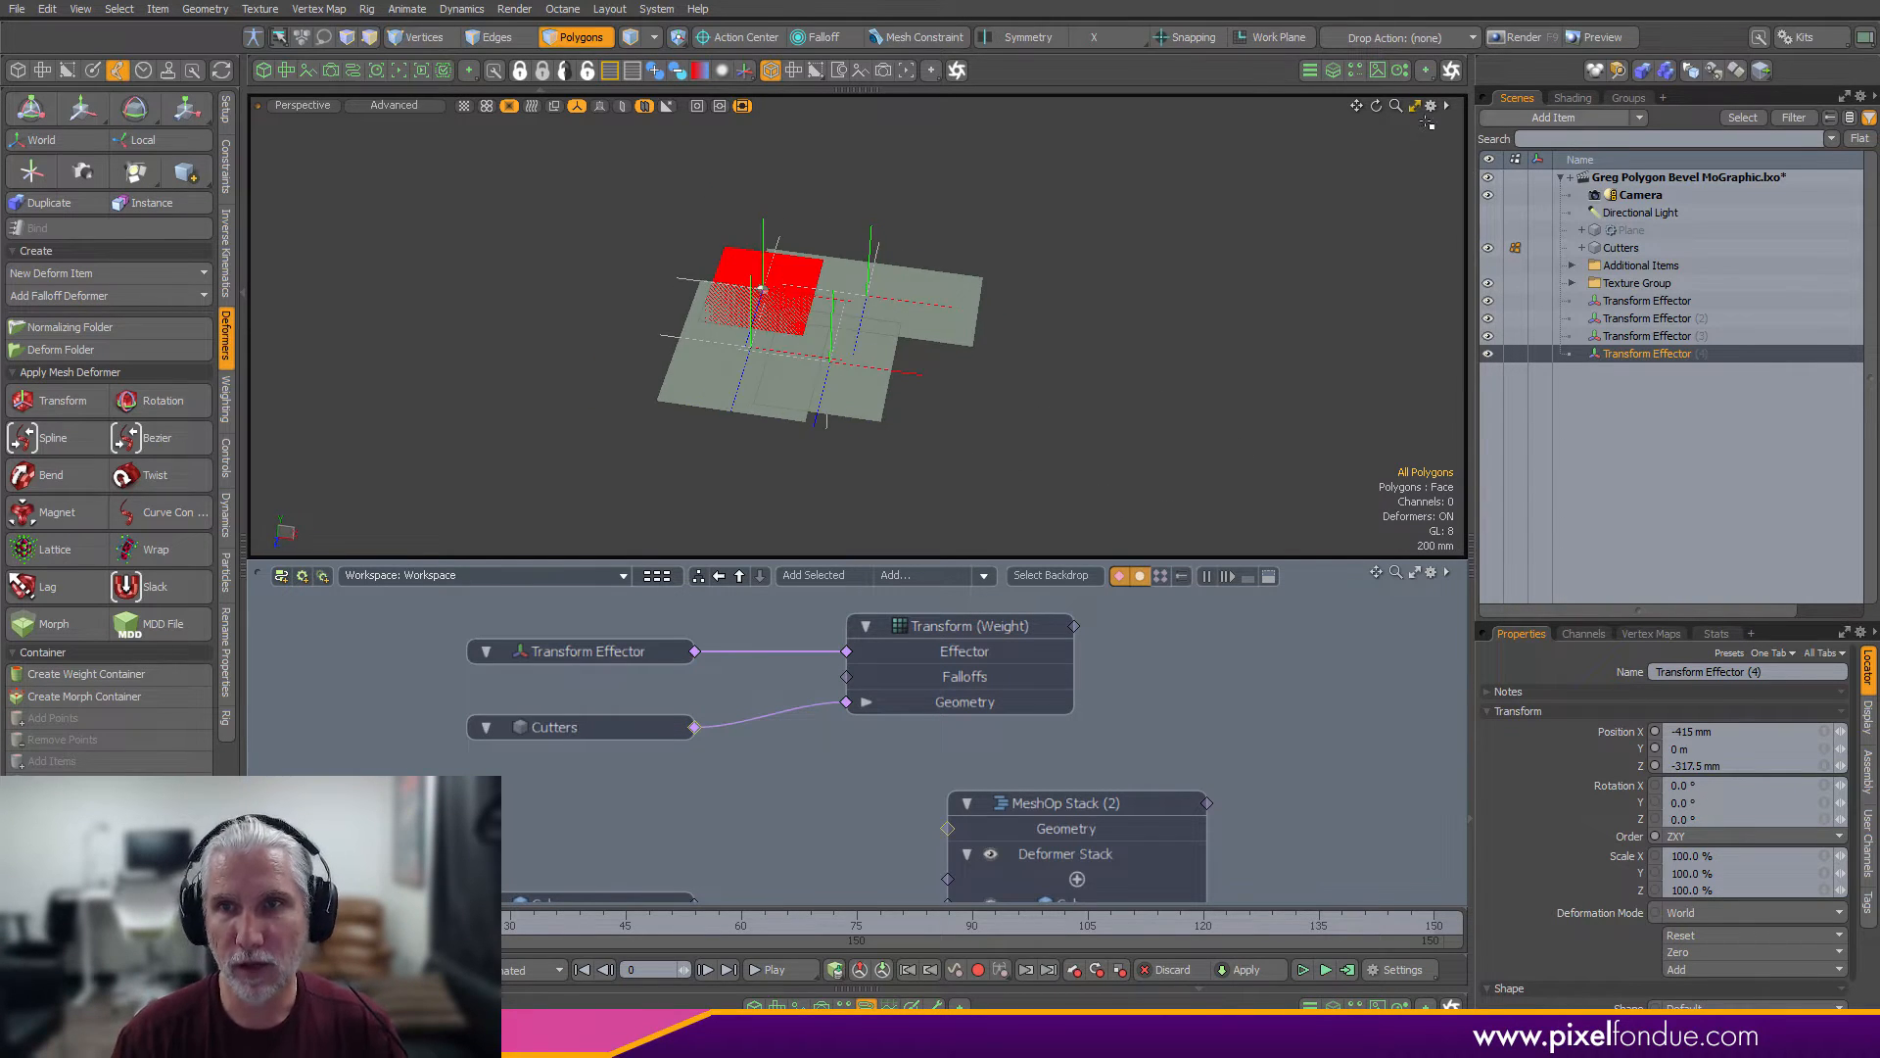
{"action": "left_click", "coordinate": [1641, 306]}
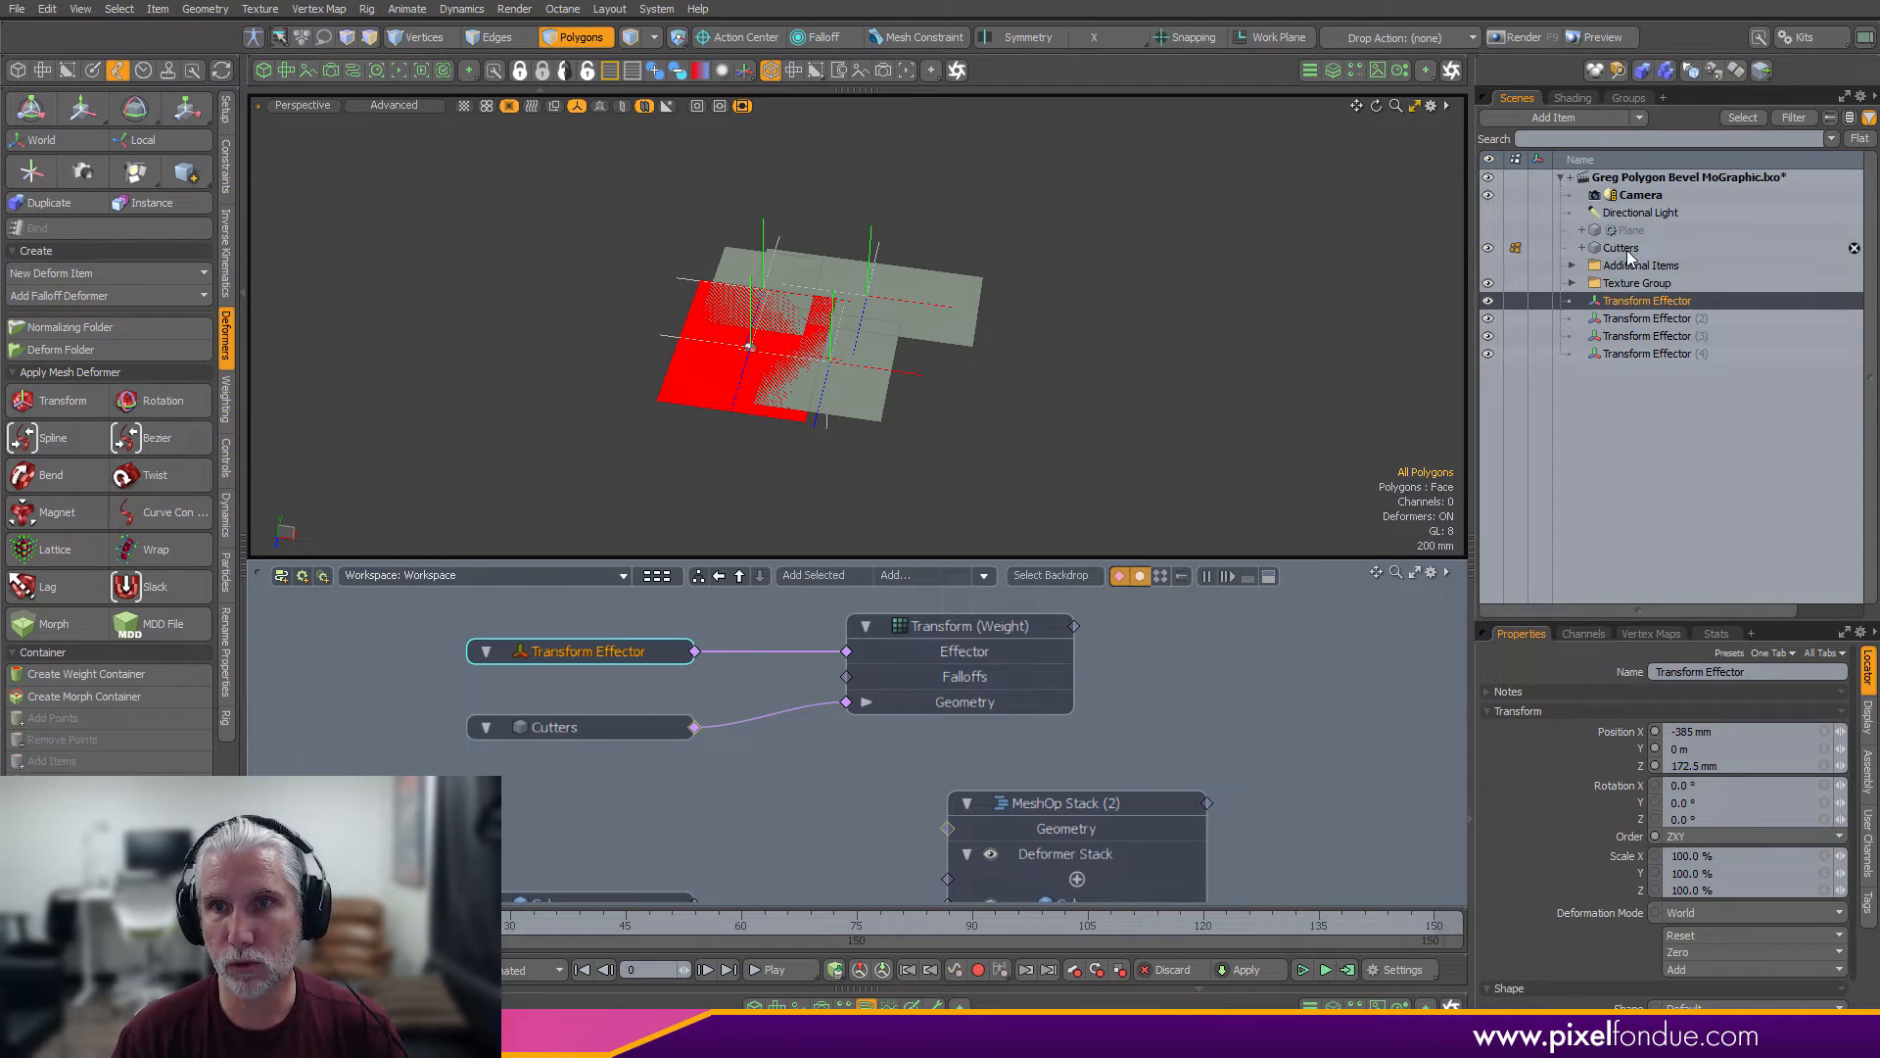
{"action": "left_click", "coordinate": [1631, 355], "text": "shift"}
{"action": "left_click_drag", "start_coordinate": [1630, 355], "coordinate": [1598, 277]}
Add draw options to Cutters, with Wireframe draw style and a User wireframe color of magenta
{"action": "left_click", "coordinate": [1620, 248]}
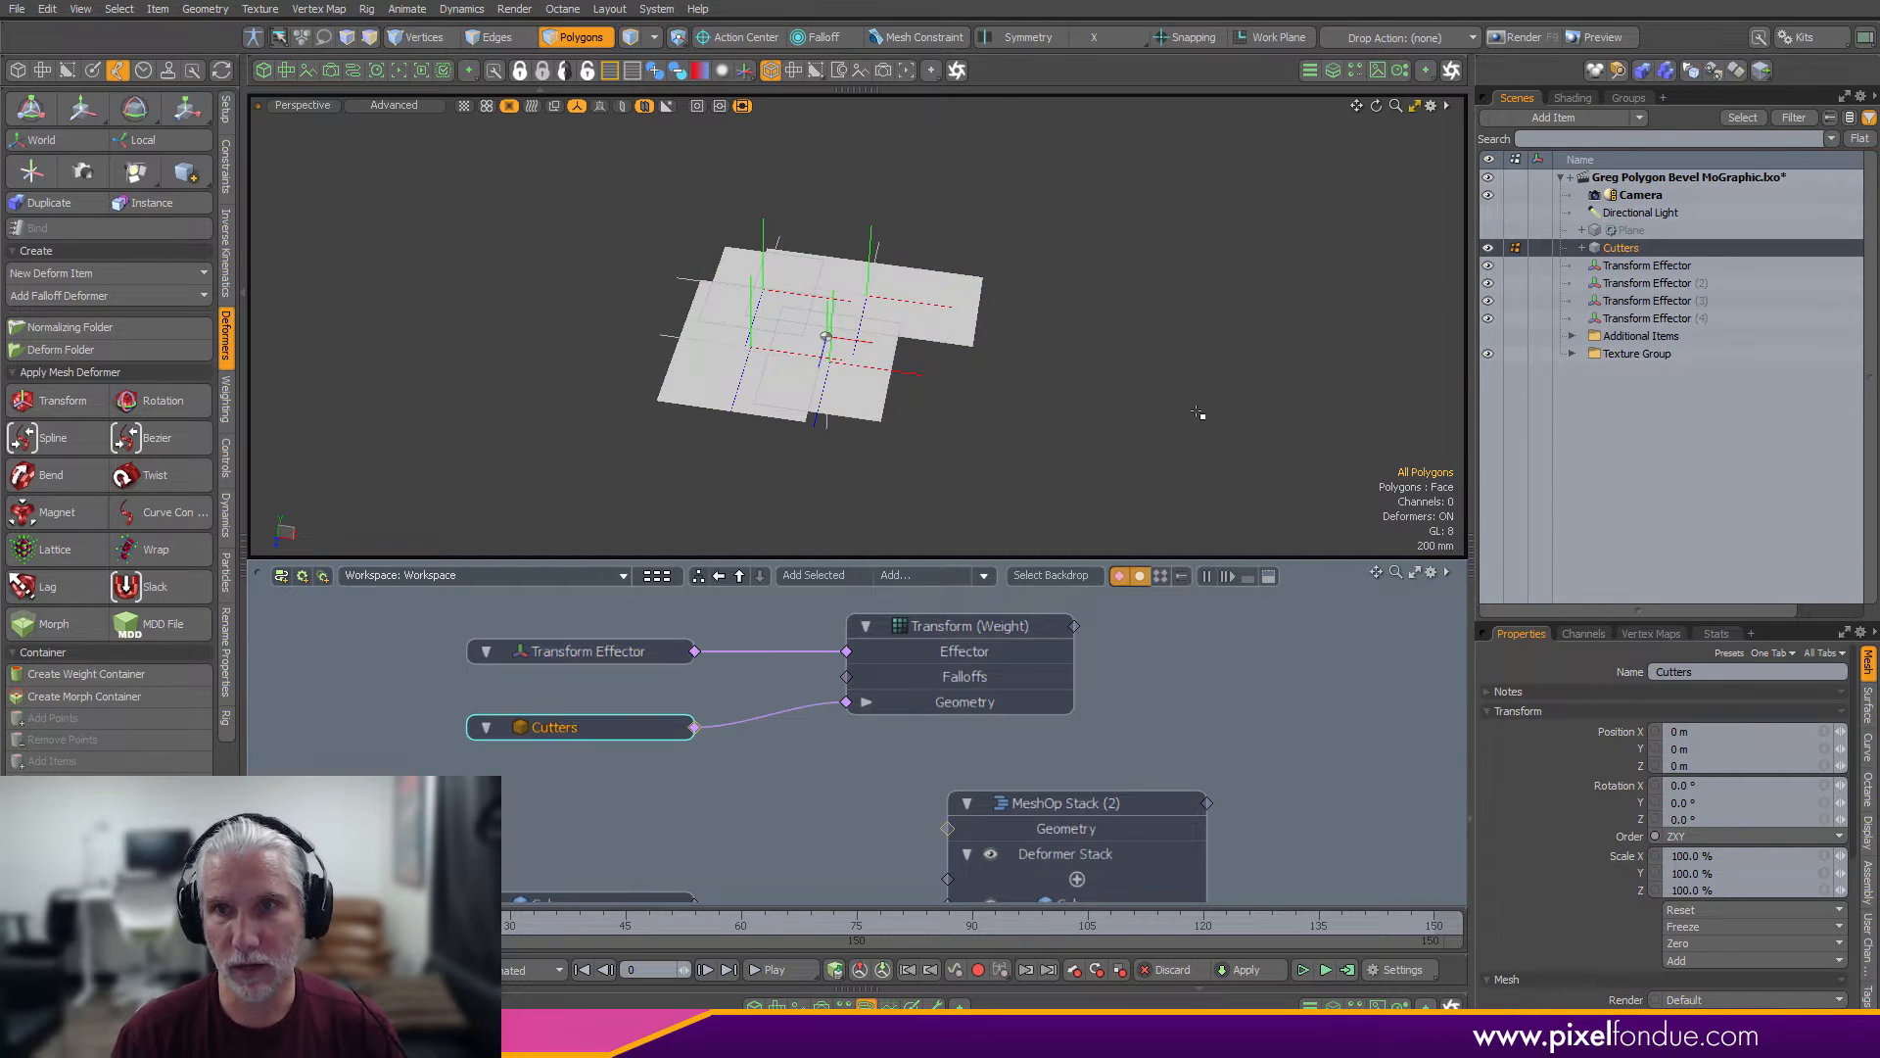
{"action": "key", "text": "k"}
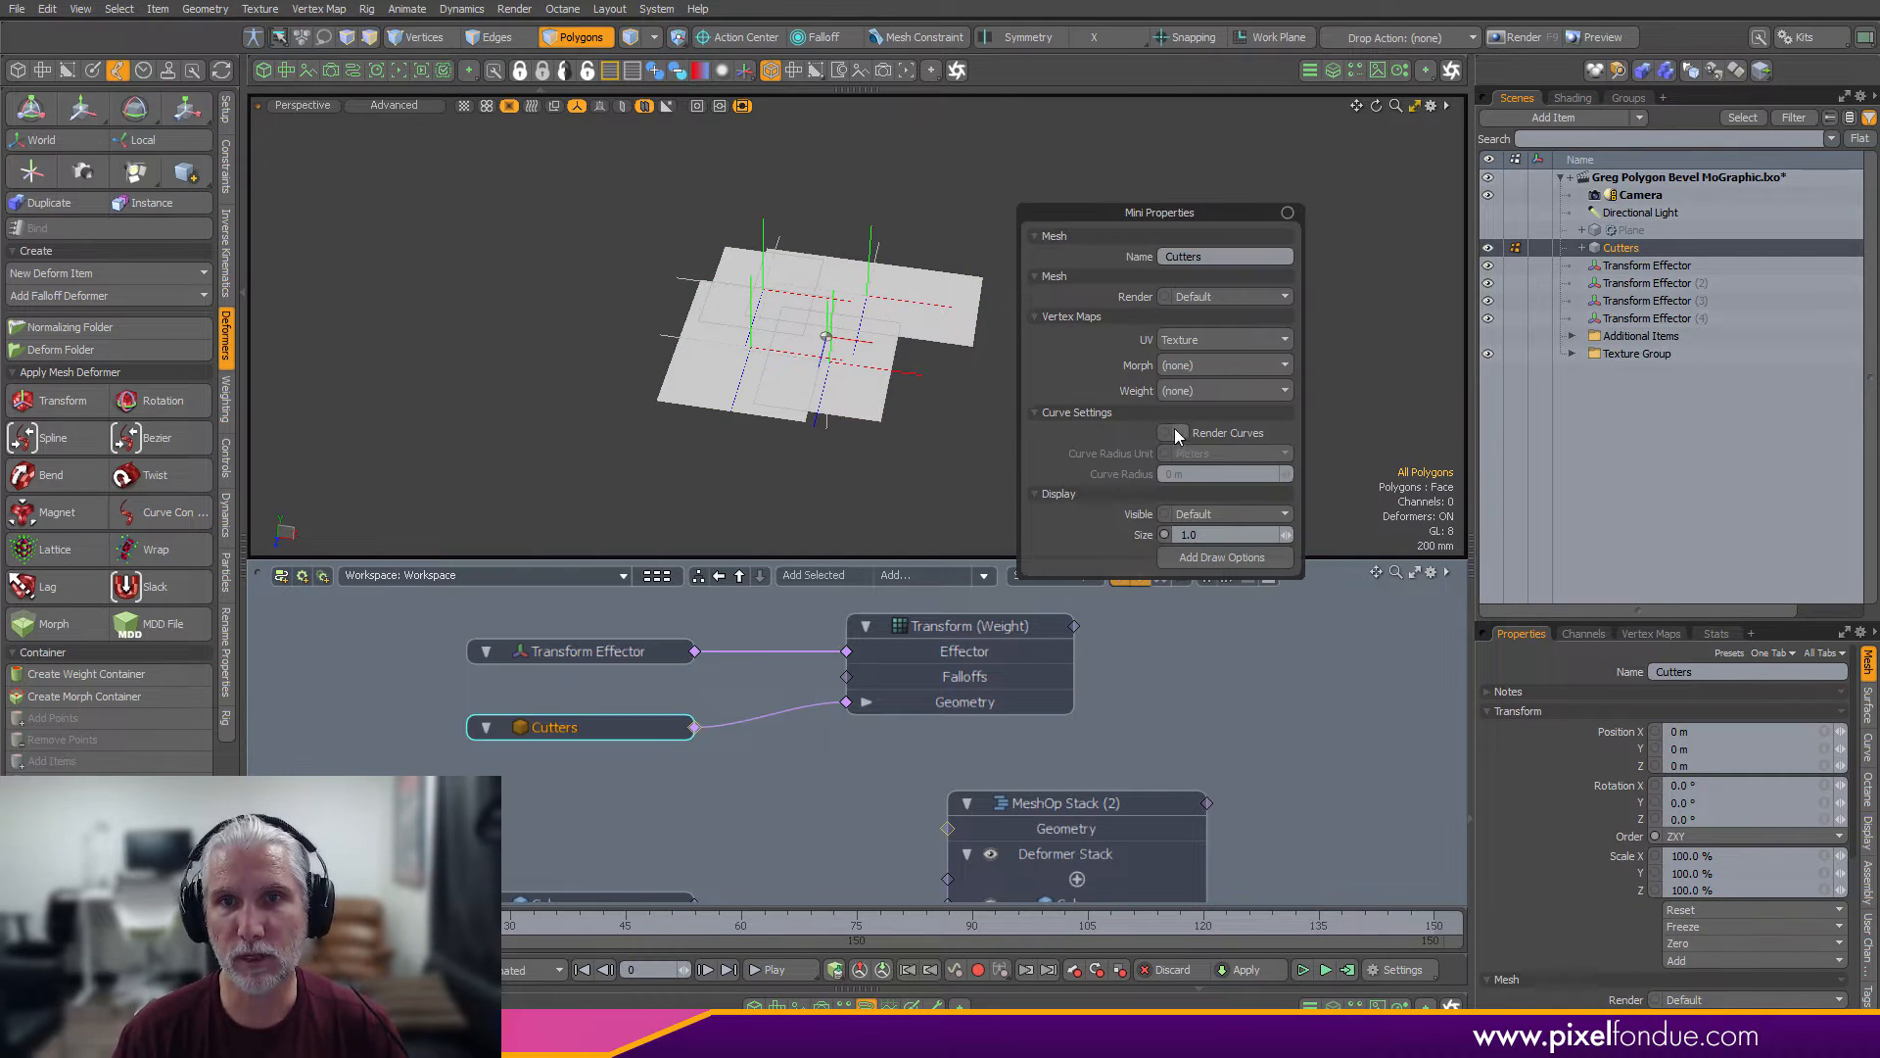
{"action": "left_click", "coordinate": [1224, 558]}
{"action": "left_click", "coordinate": [1221, 600]}
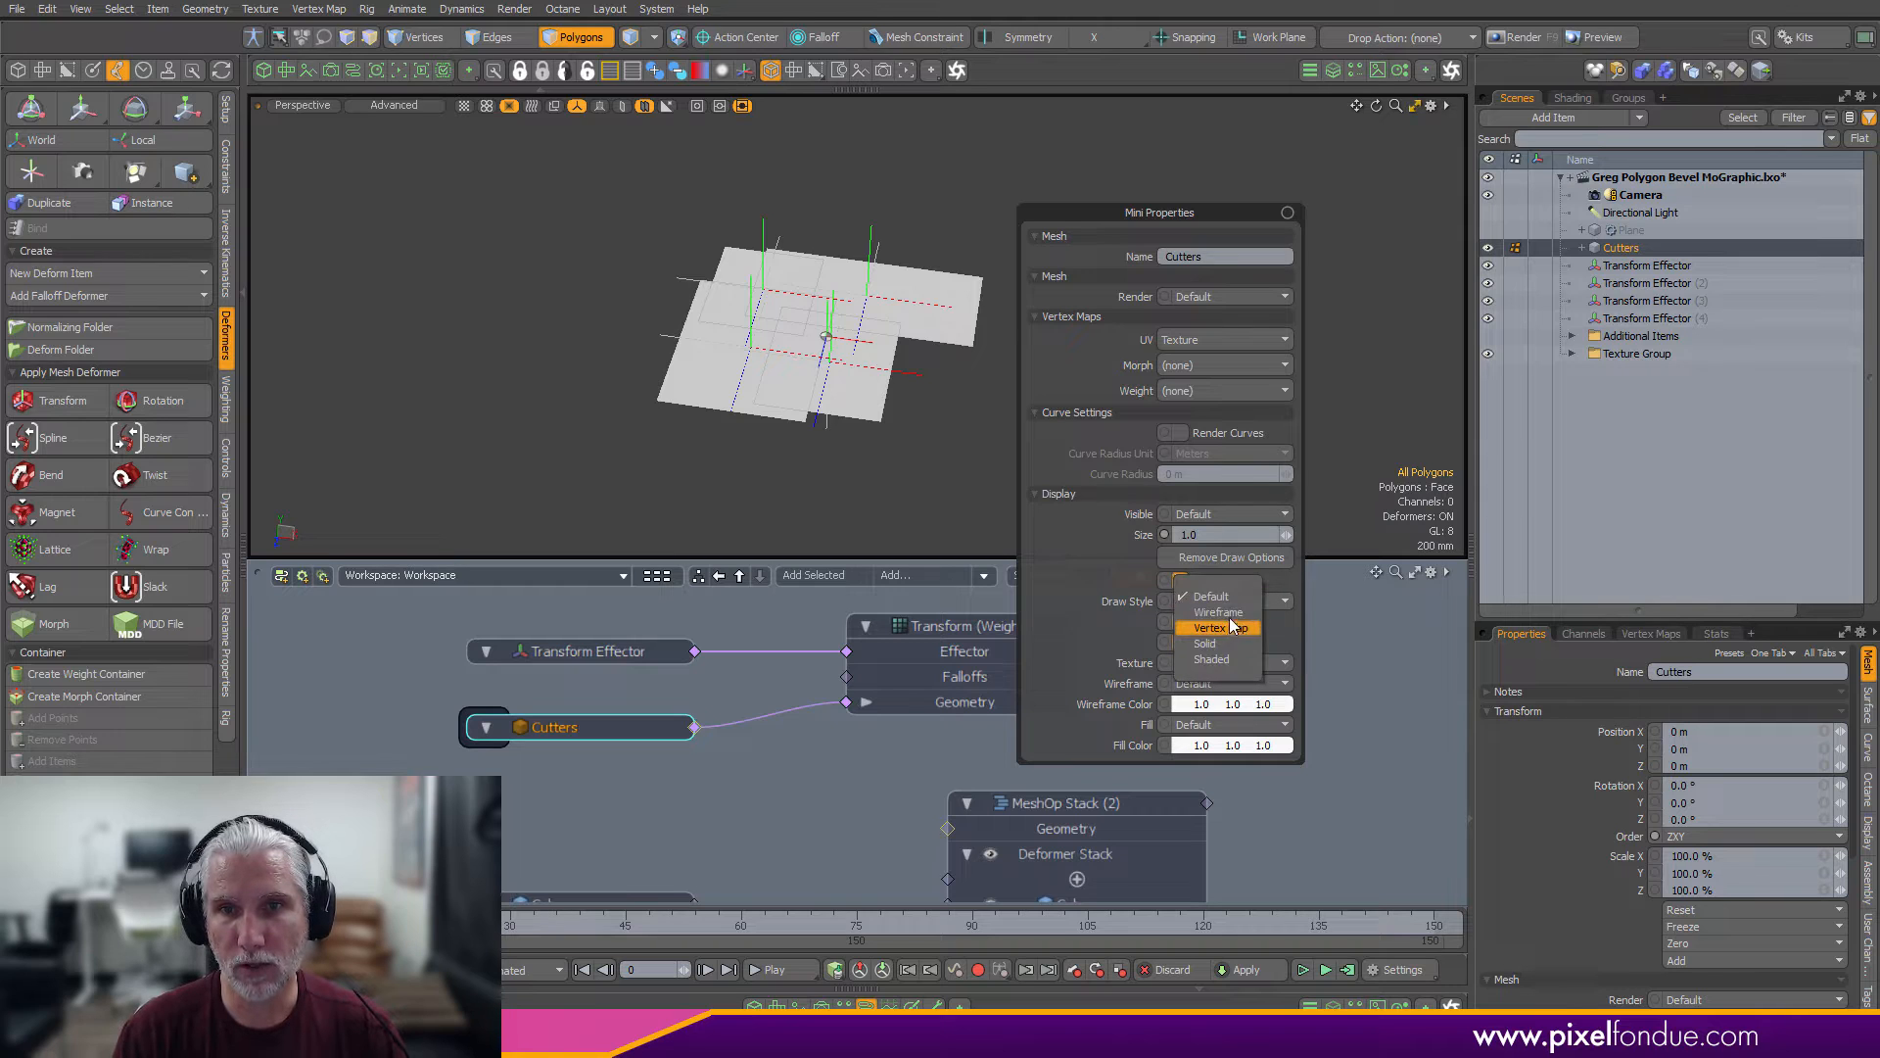
{"action": "left_click", "coordinate": [1219, 612]}
{"action": "left_click", "coordinate": [1211, 682]}
{"action": "left_click", "coordinate": [1211, 695]}
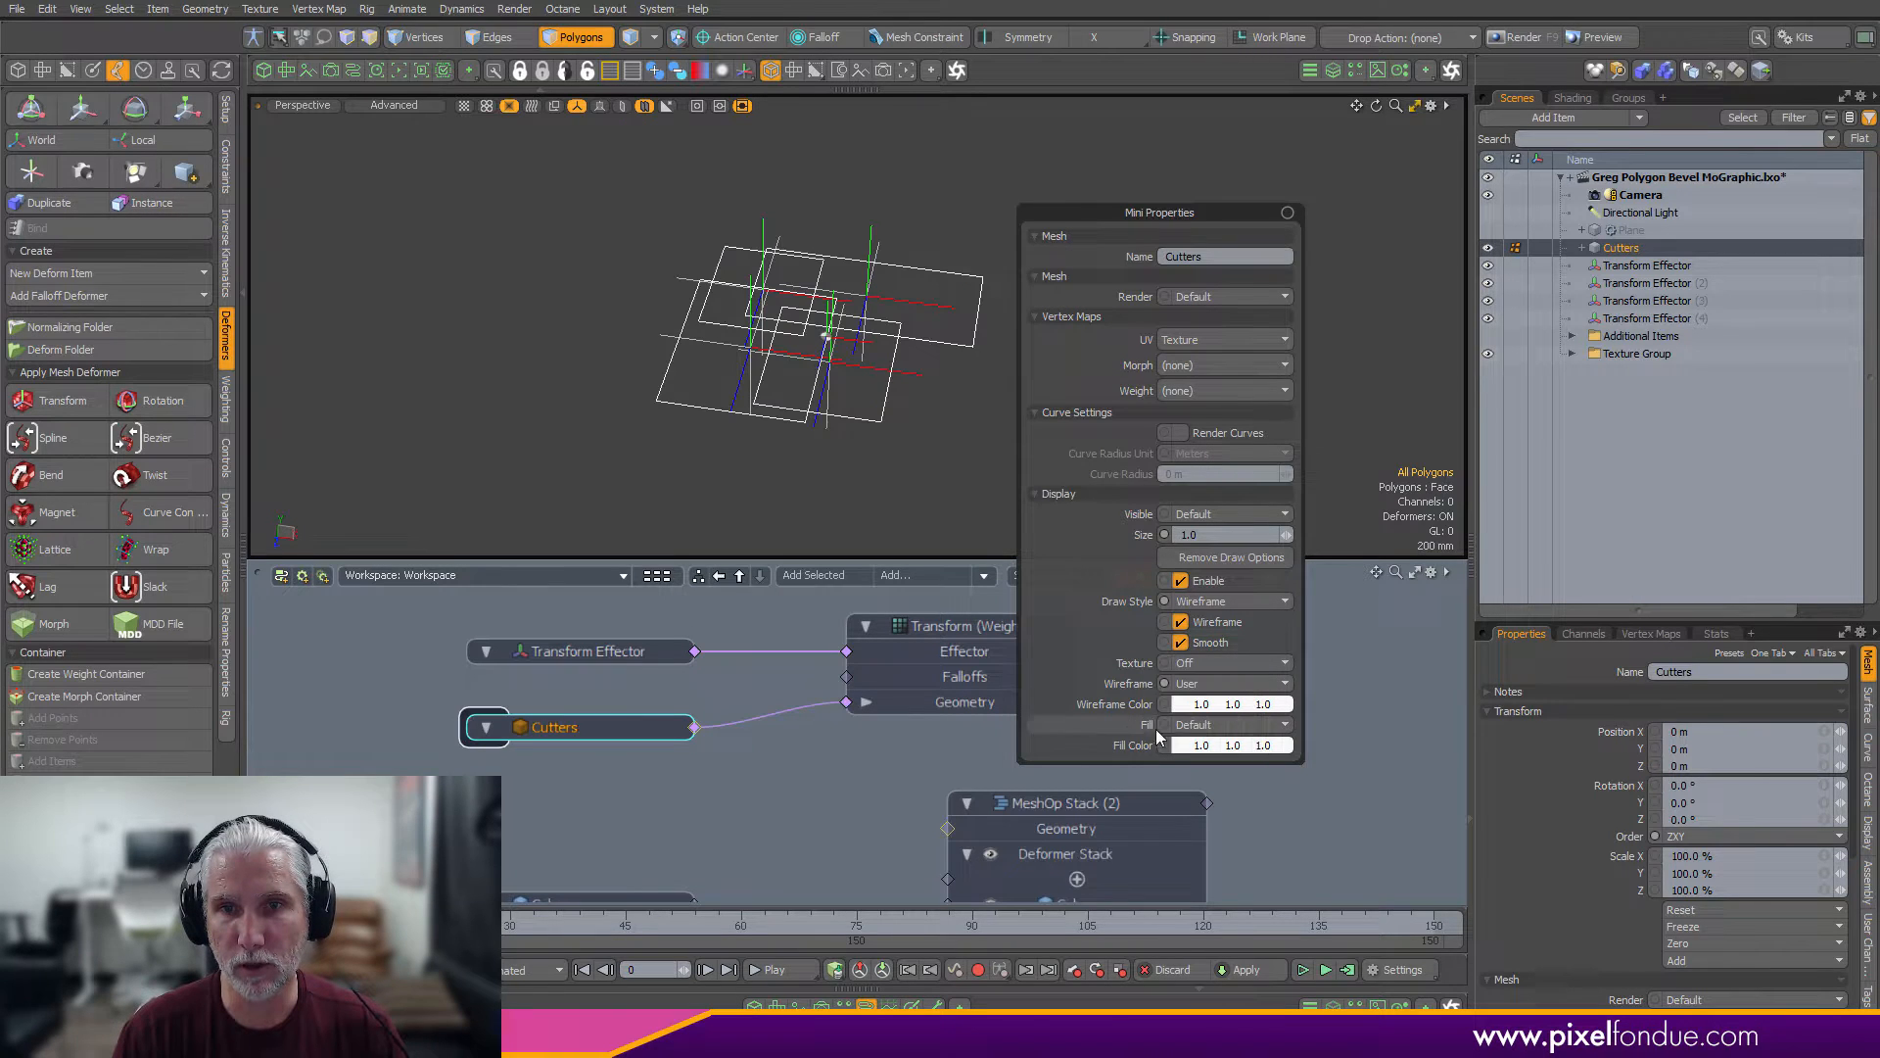
{"action": "left_click", "coordinate": [1178, 706]}
{"action": "left_click_drag", "start_coordinate": [763, 629], "coordinate": [776, 650]}
{"action": "left_click_drag", "start_coordinate": [803, 377], "coordinate": [881, 393], "text": "alt"}
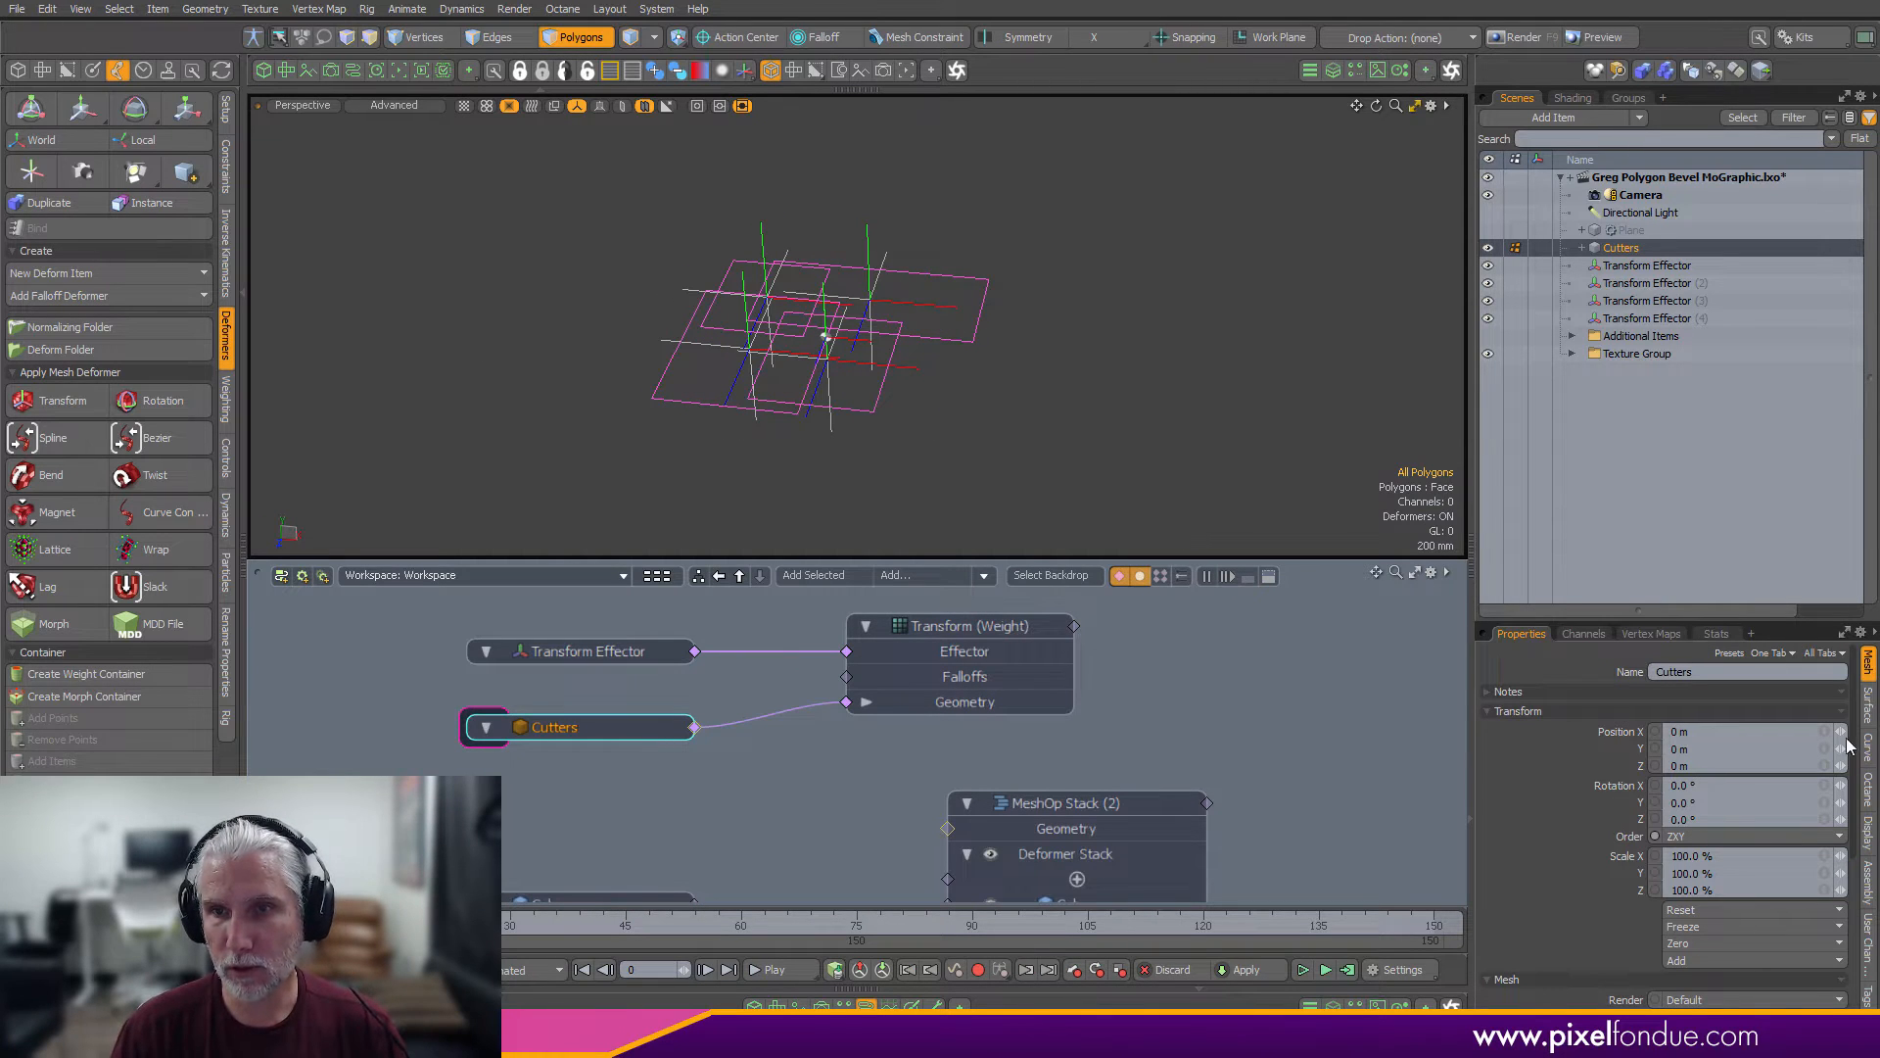
Set the Select option of the Cutters mesh to No in its assembly properties
{"action": "left_click", "coordinate": [1866, 893]}
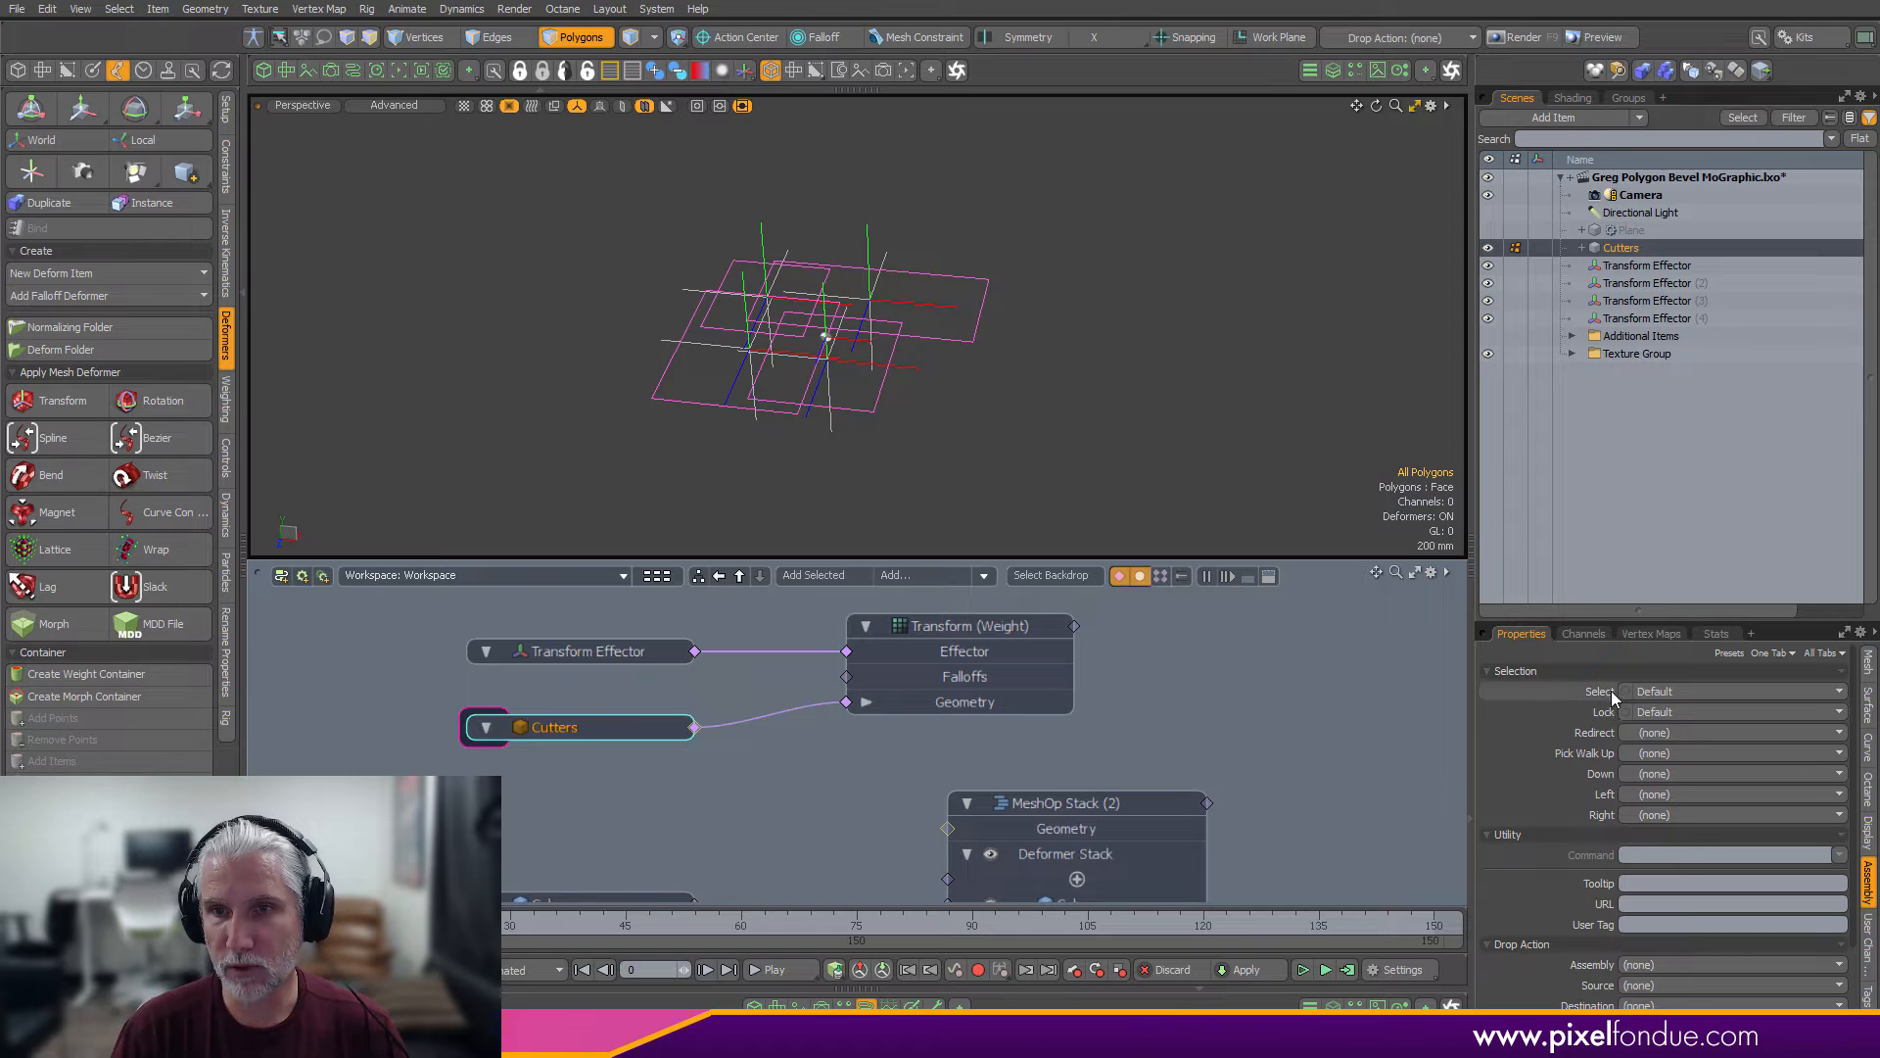
{"action": "left_click", "coordinate": [1657, 692]}
{"action": "left_click", "coordinate": [1653, 721]}
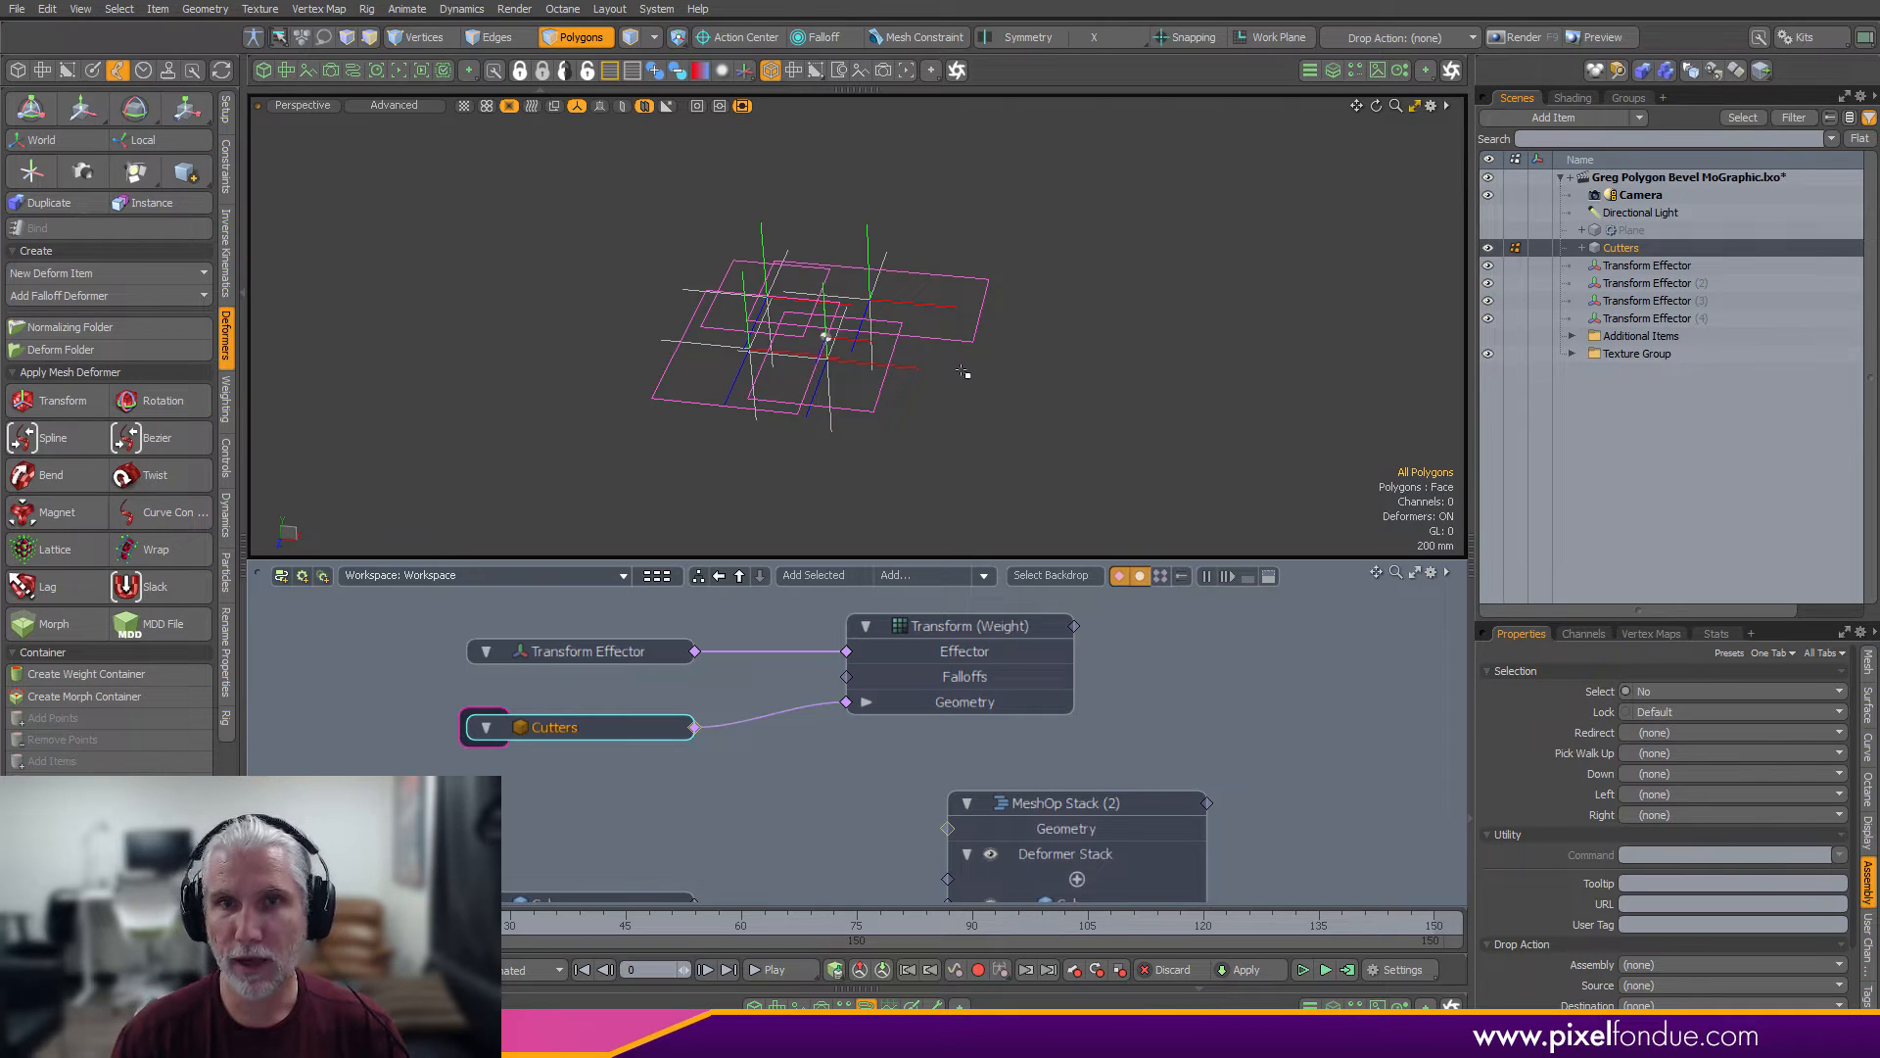
Switch to item selection and pick the transform effector in the upper-right rectangle directly in the viewport
{"action": "key", "text": "5"}
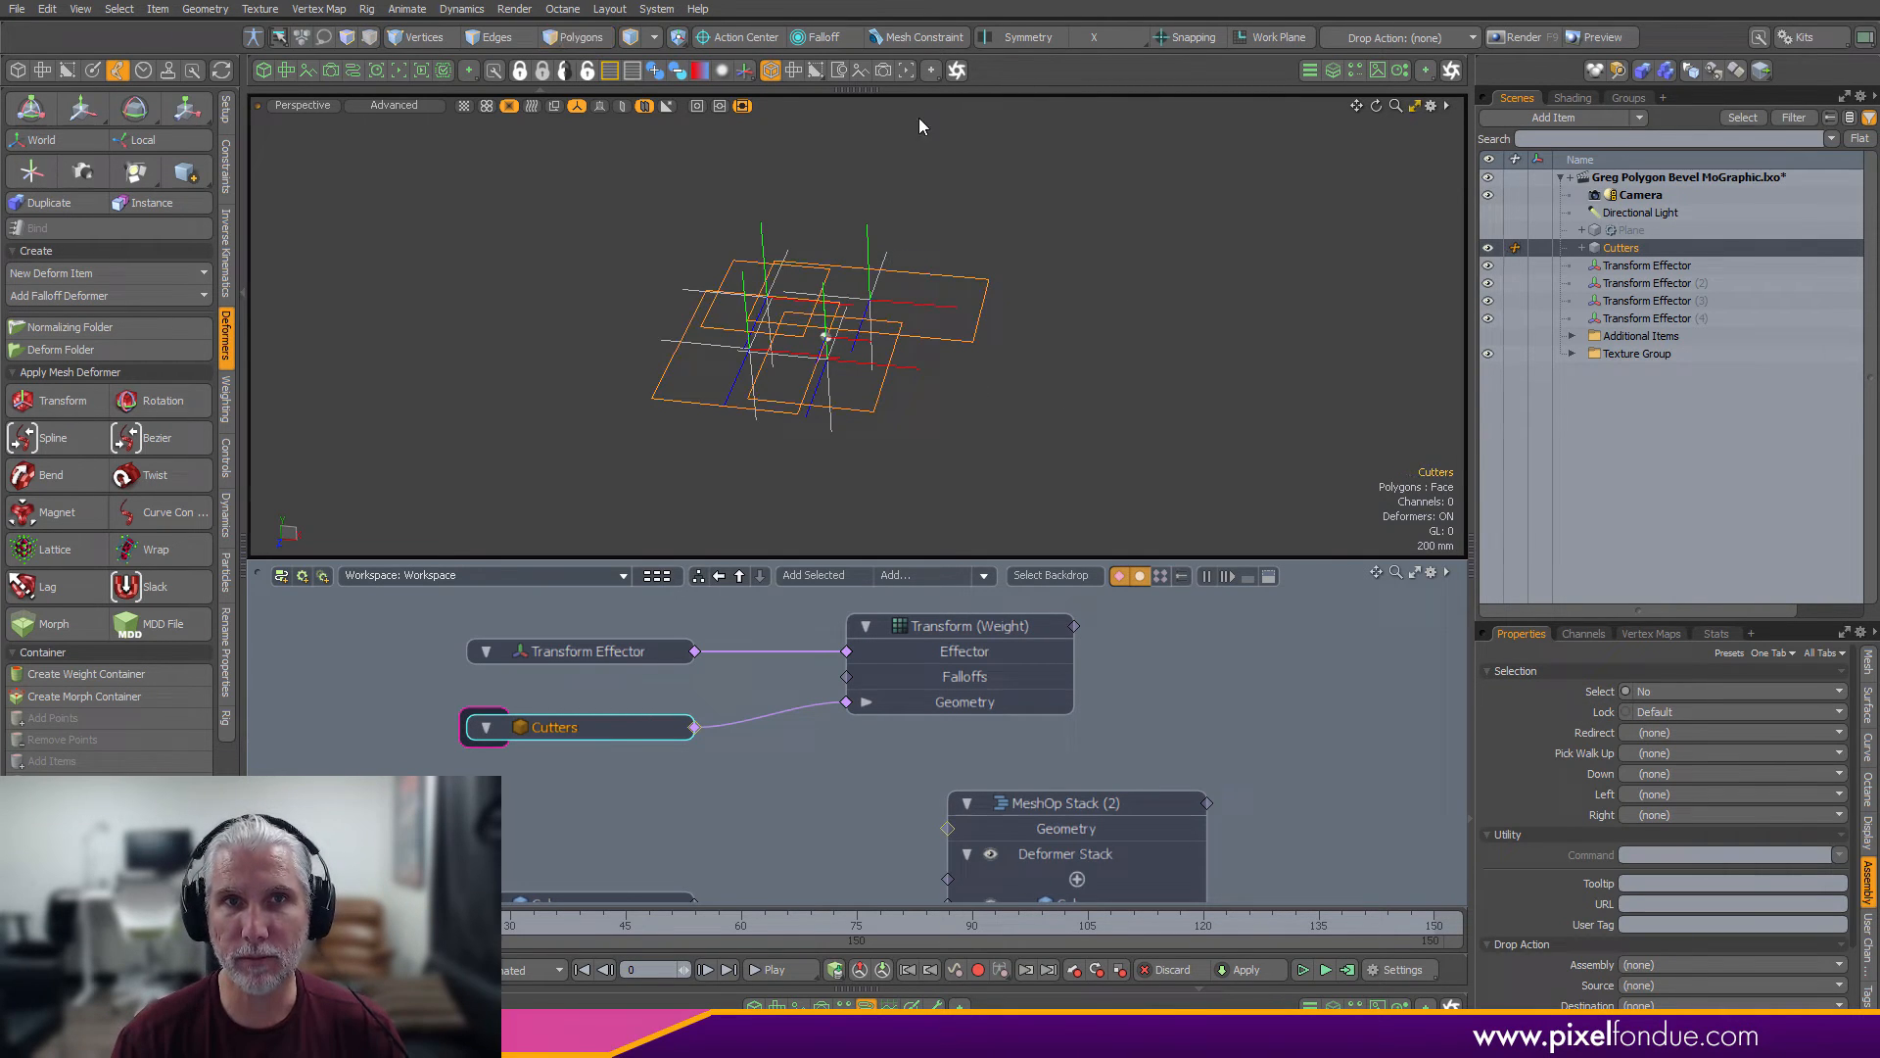
{"action": "left_click", "coordinate": [1006, 389]}
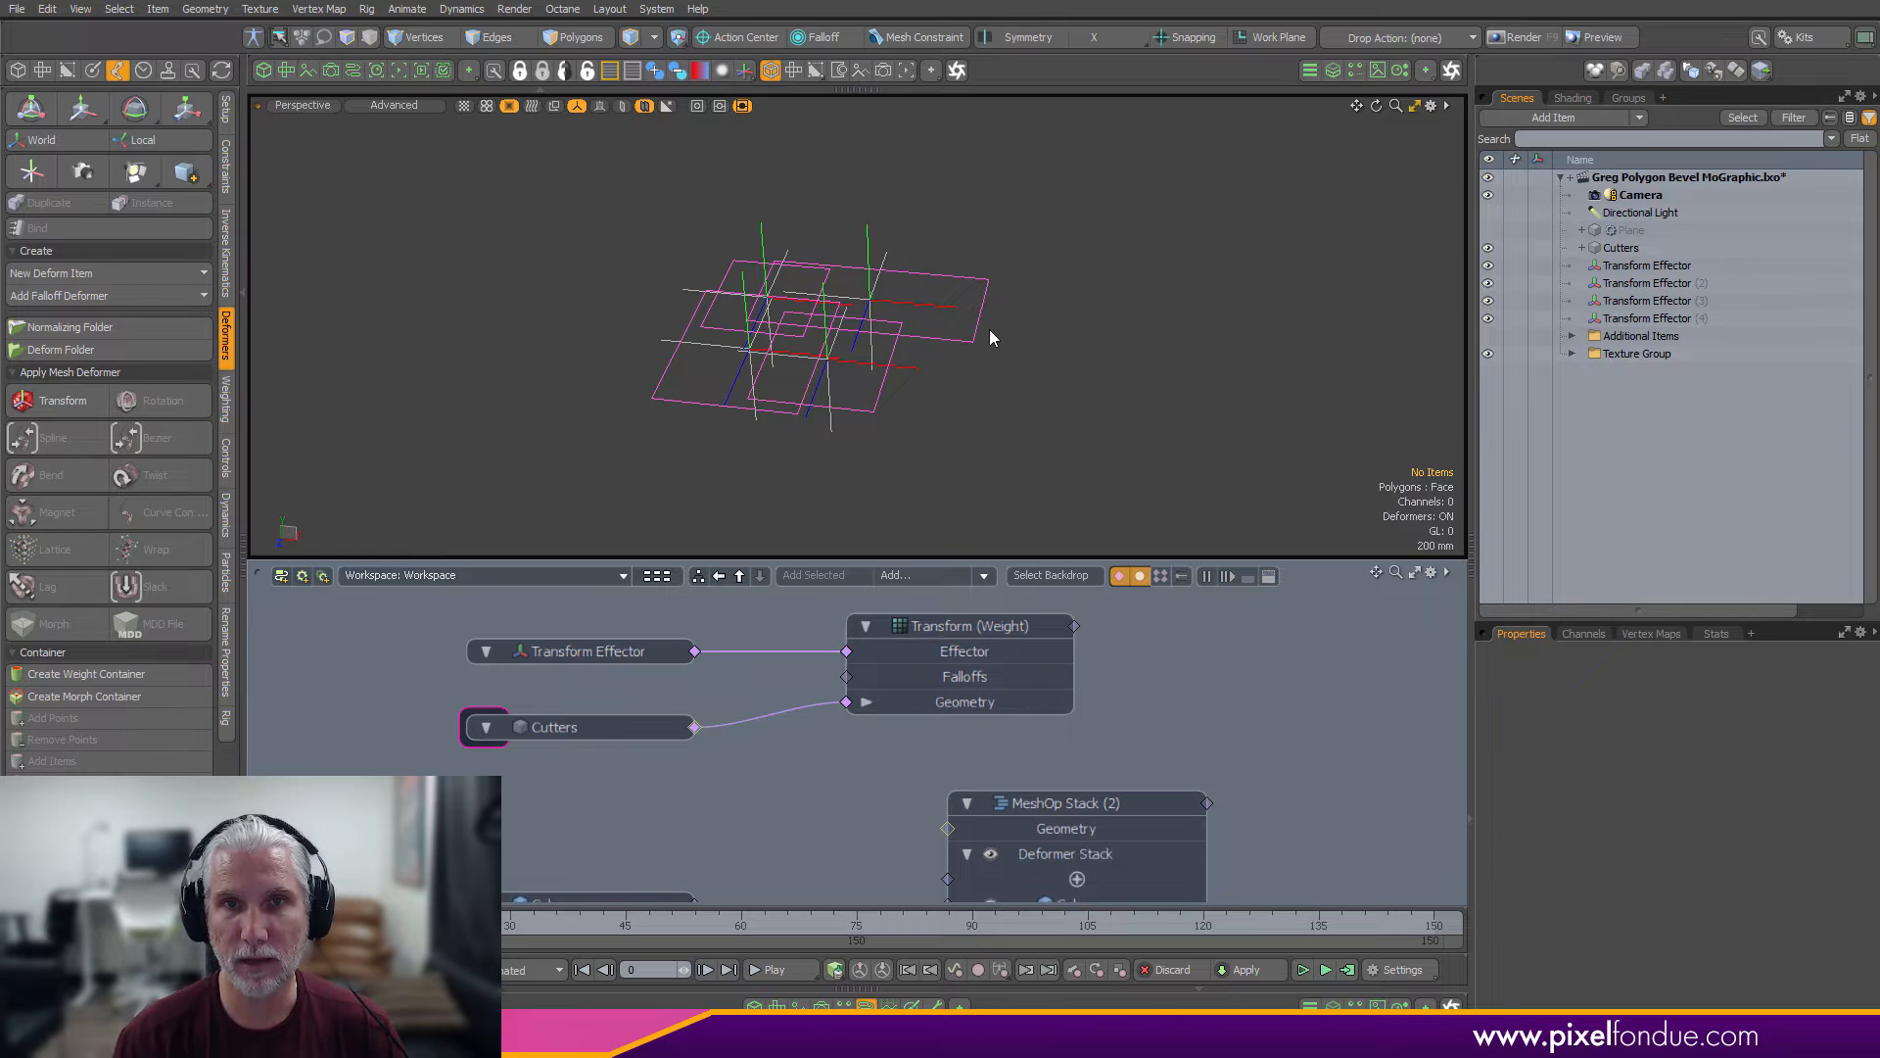
{"action": "left_click", "coordinate": [872, 300]}
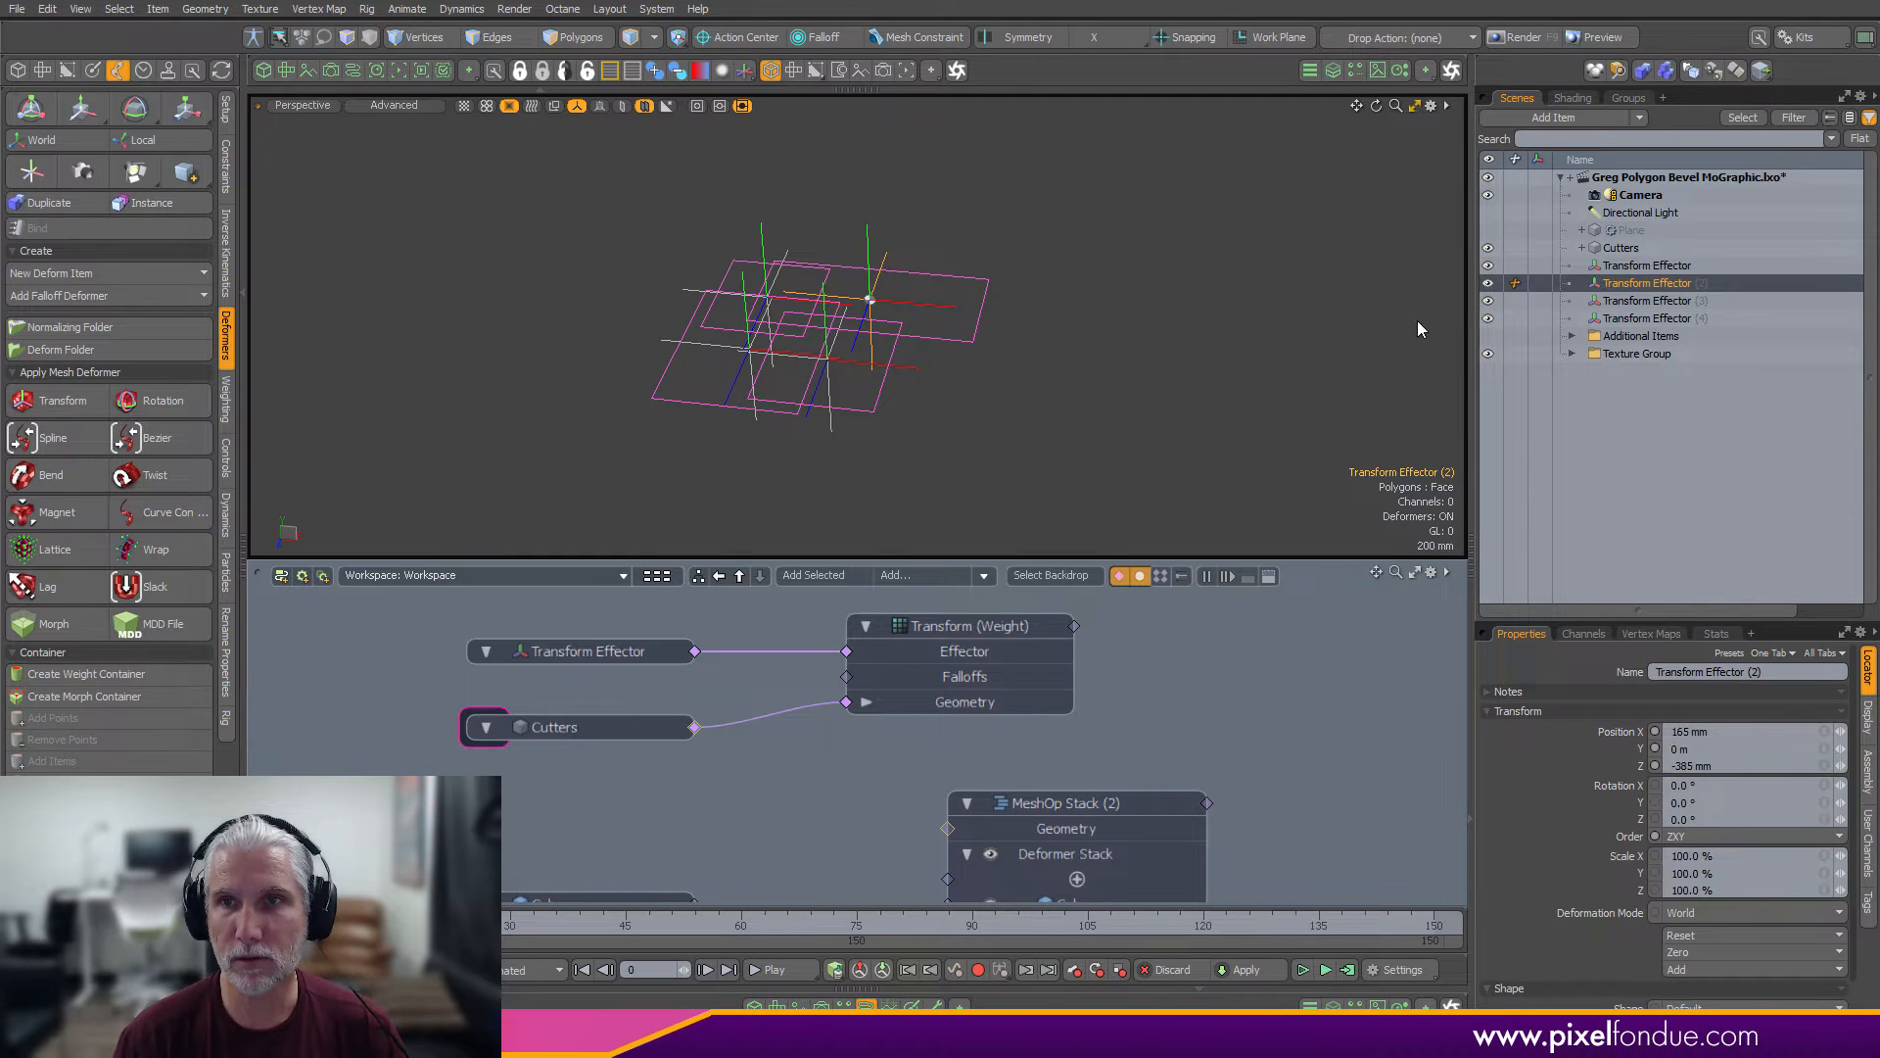
Select all four Transform Effector items and give them a circle locator shape with ETEREA Quick Locators
{"action": "left_click", "coordinate": [1647, 265]}
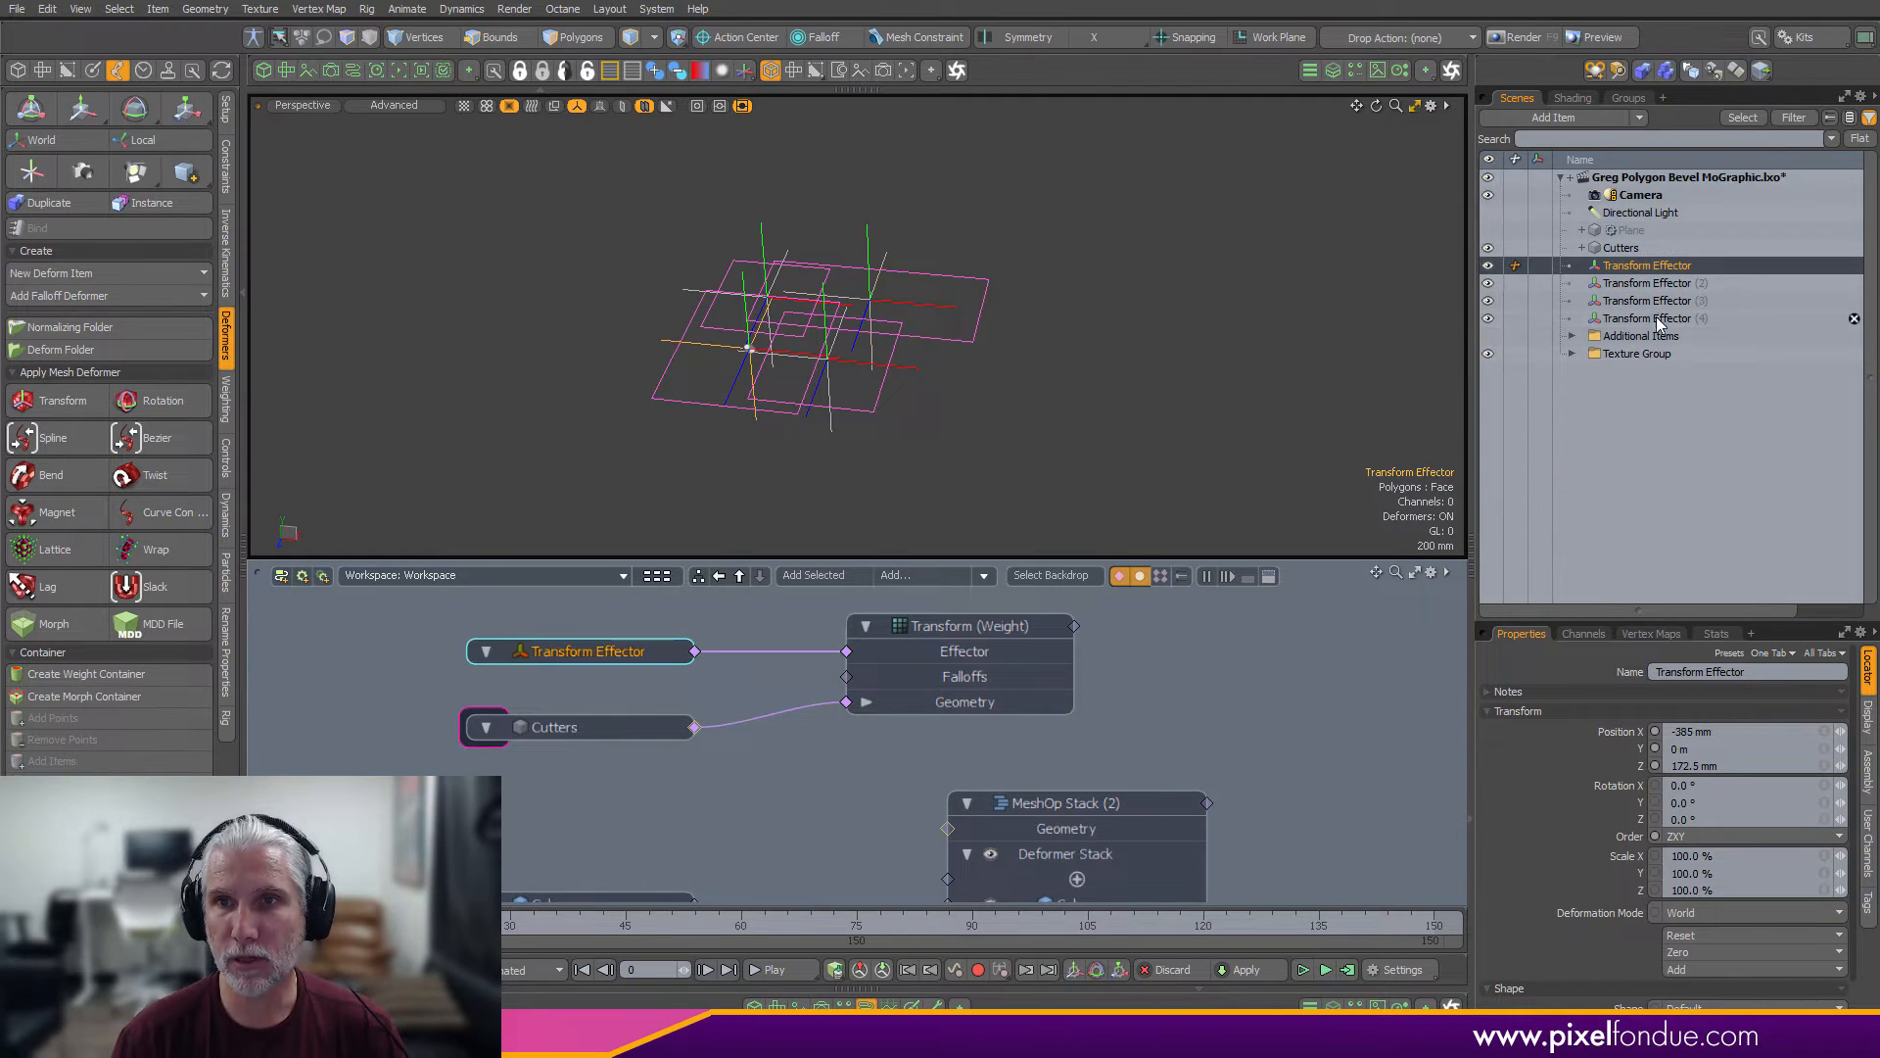
{"action": "left_click", "coordinate": [1655, 318], "text": "shift"}
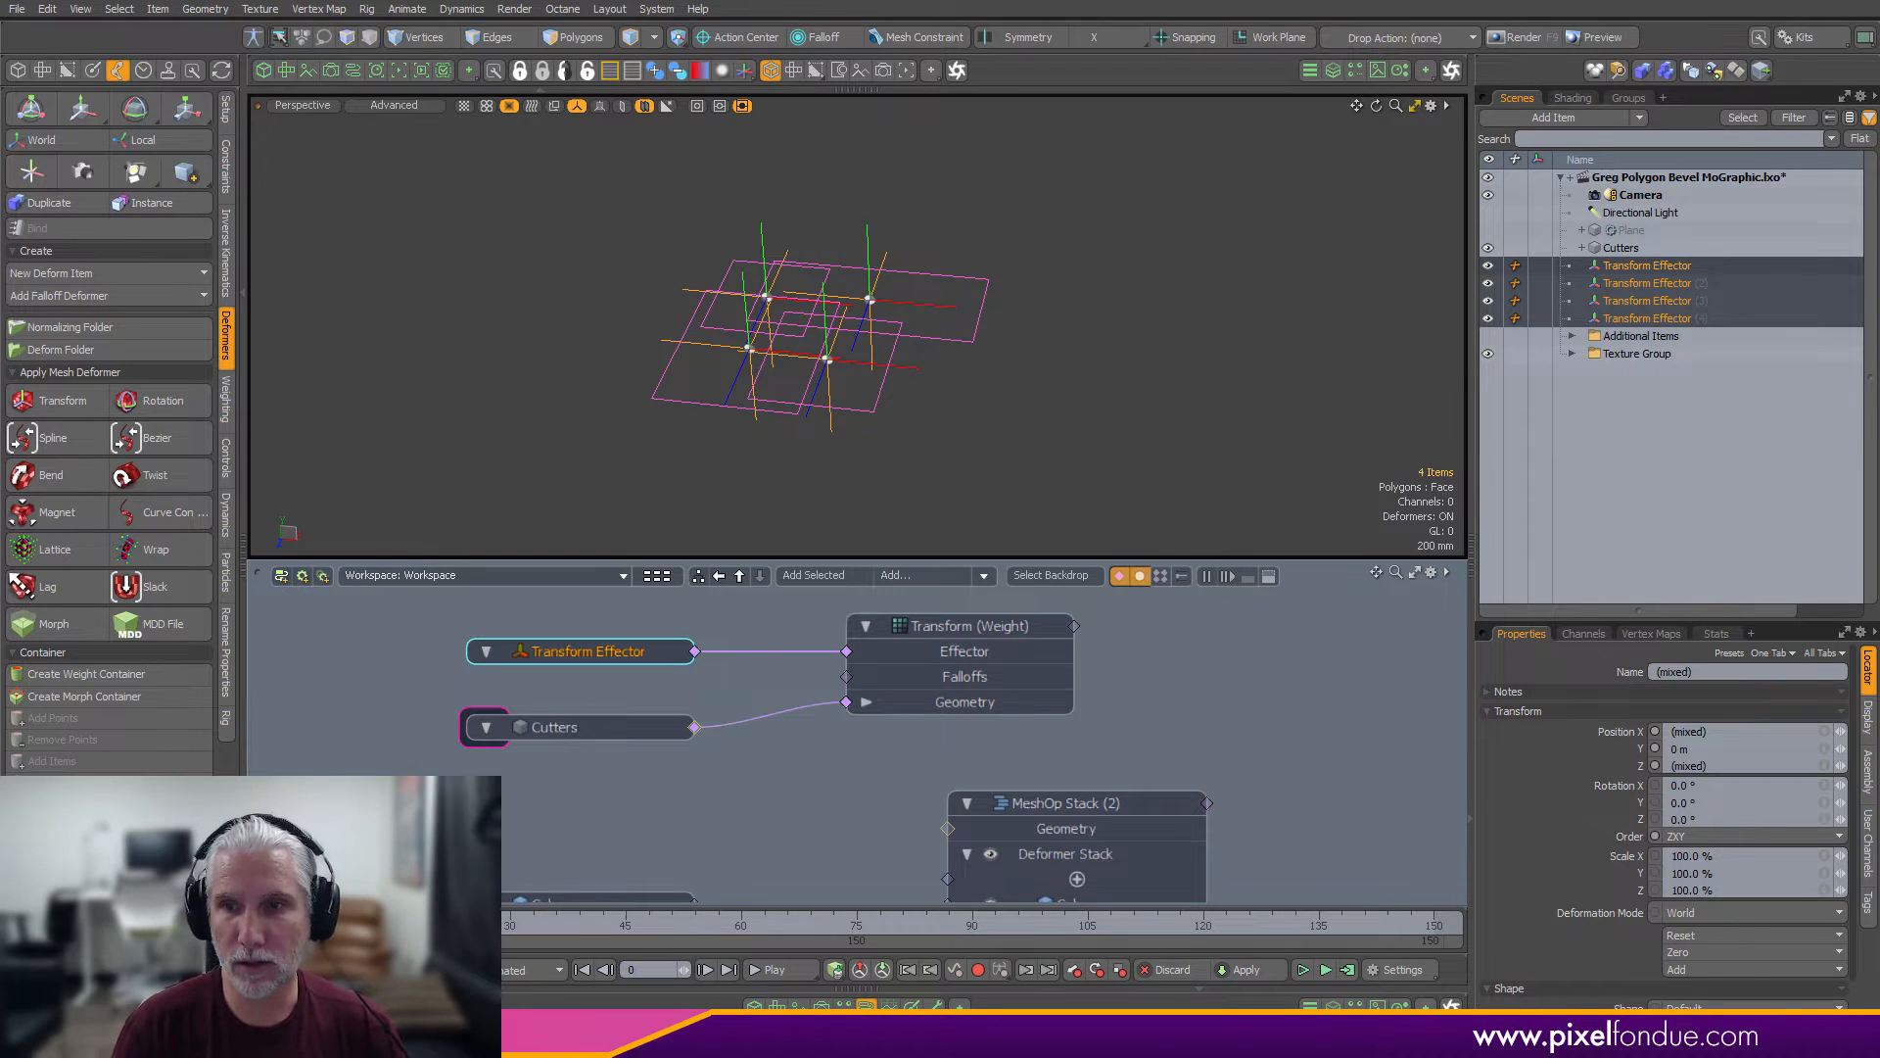
{"action": "left_click_drag", "start_coordinate": [1740, 618], "coordinate": [1740, 479]}
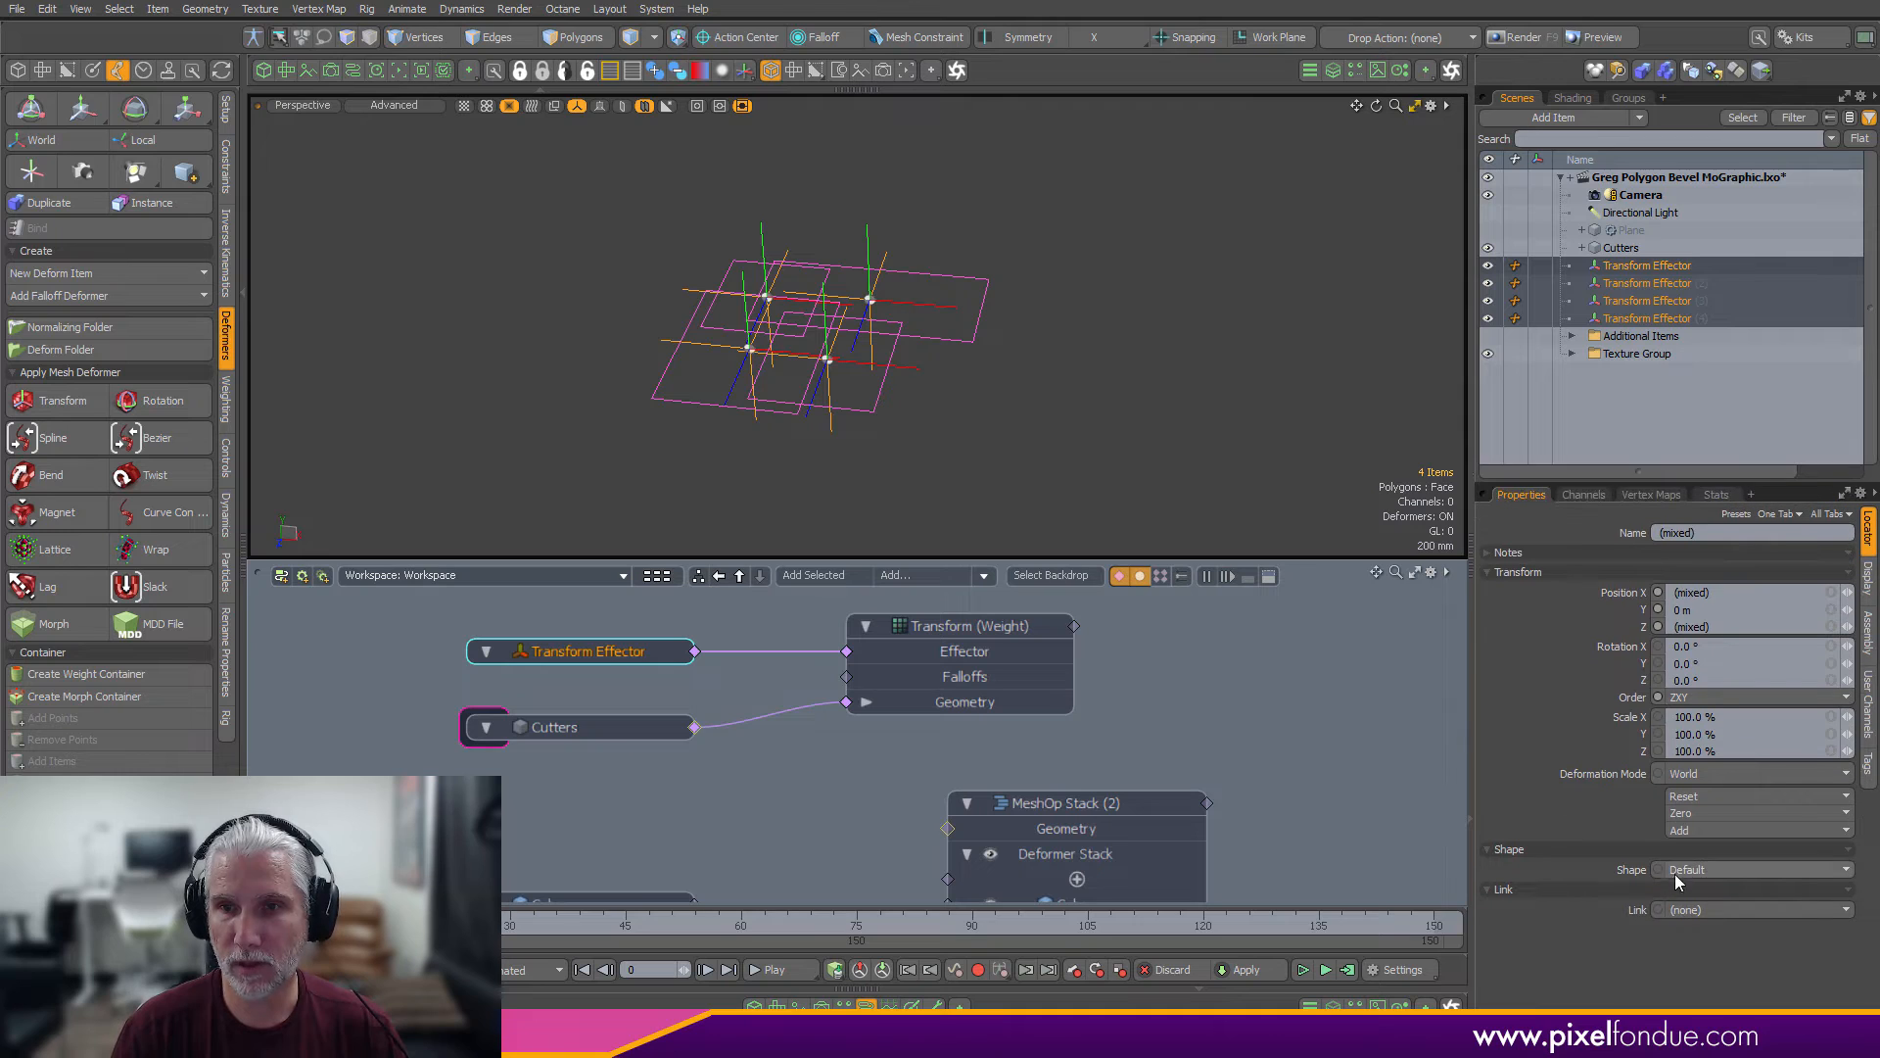
{"action": "left_click", "coordinate": [1704, 869]}
{"action": "left_click", "coordinate": [1702, 862]}
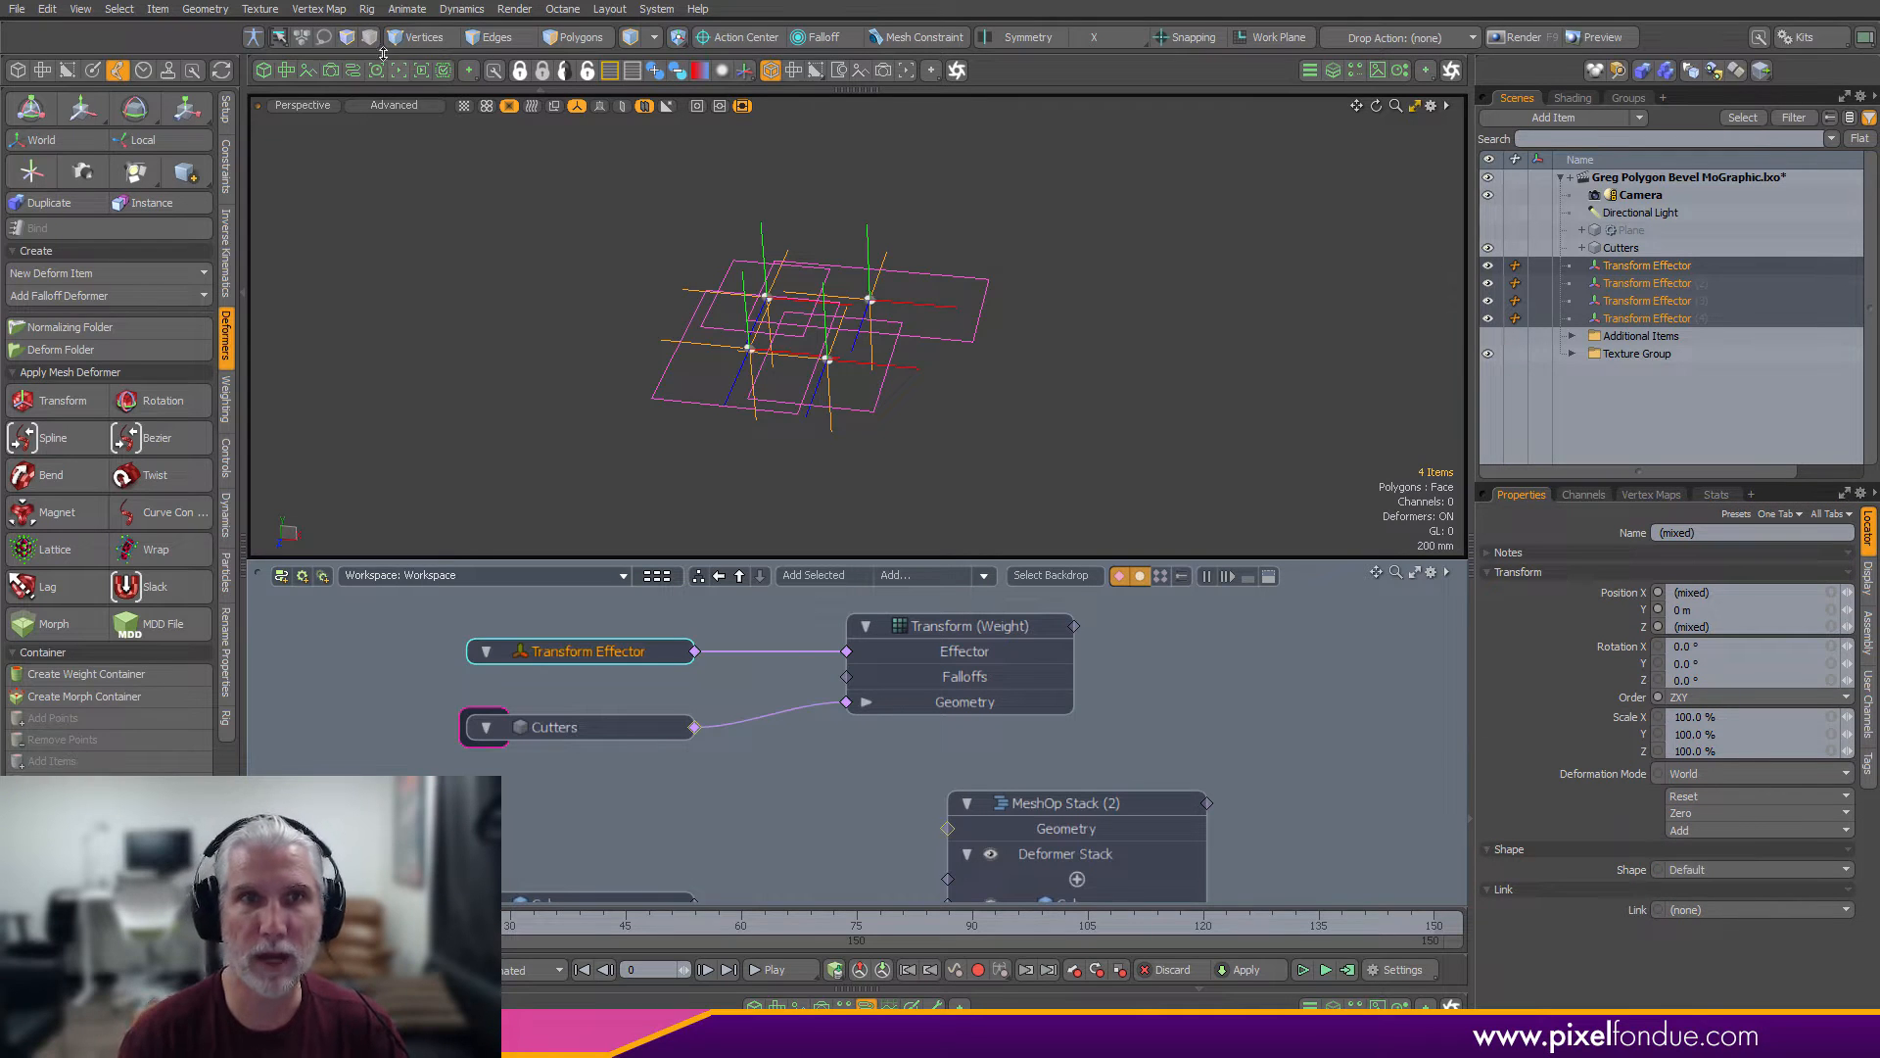
{"action": "left_click", "coordinate": [744, 71]}
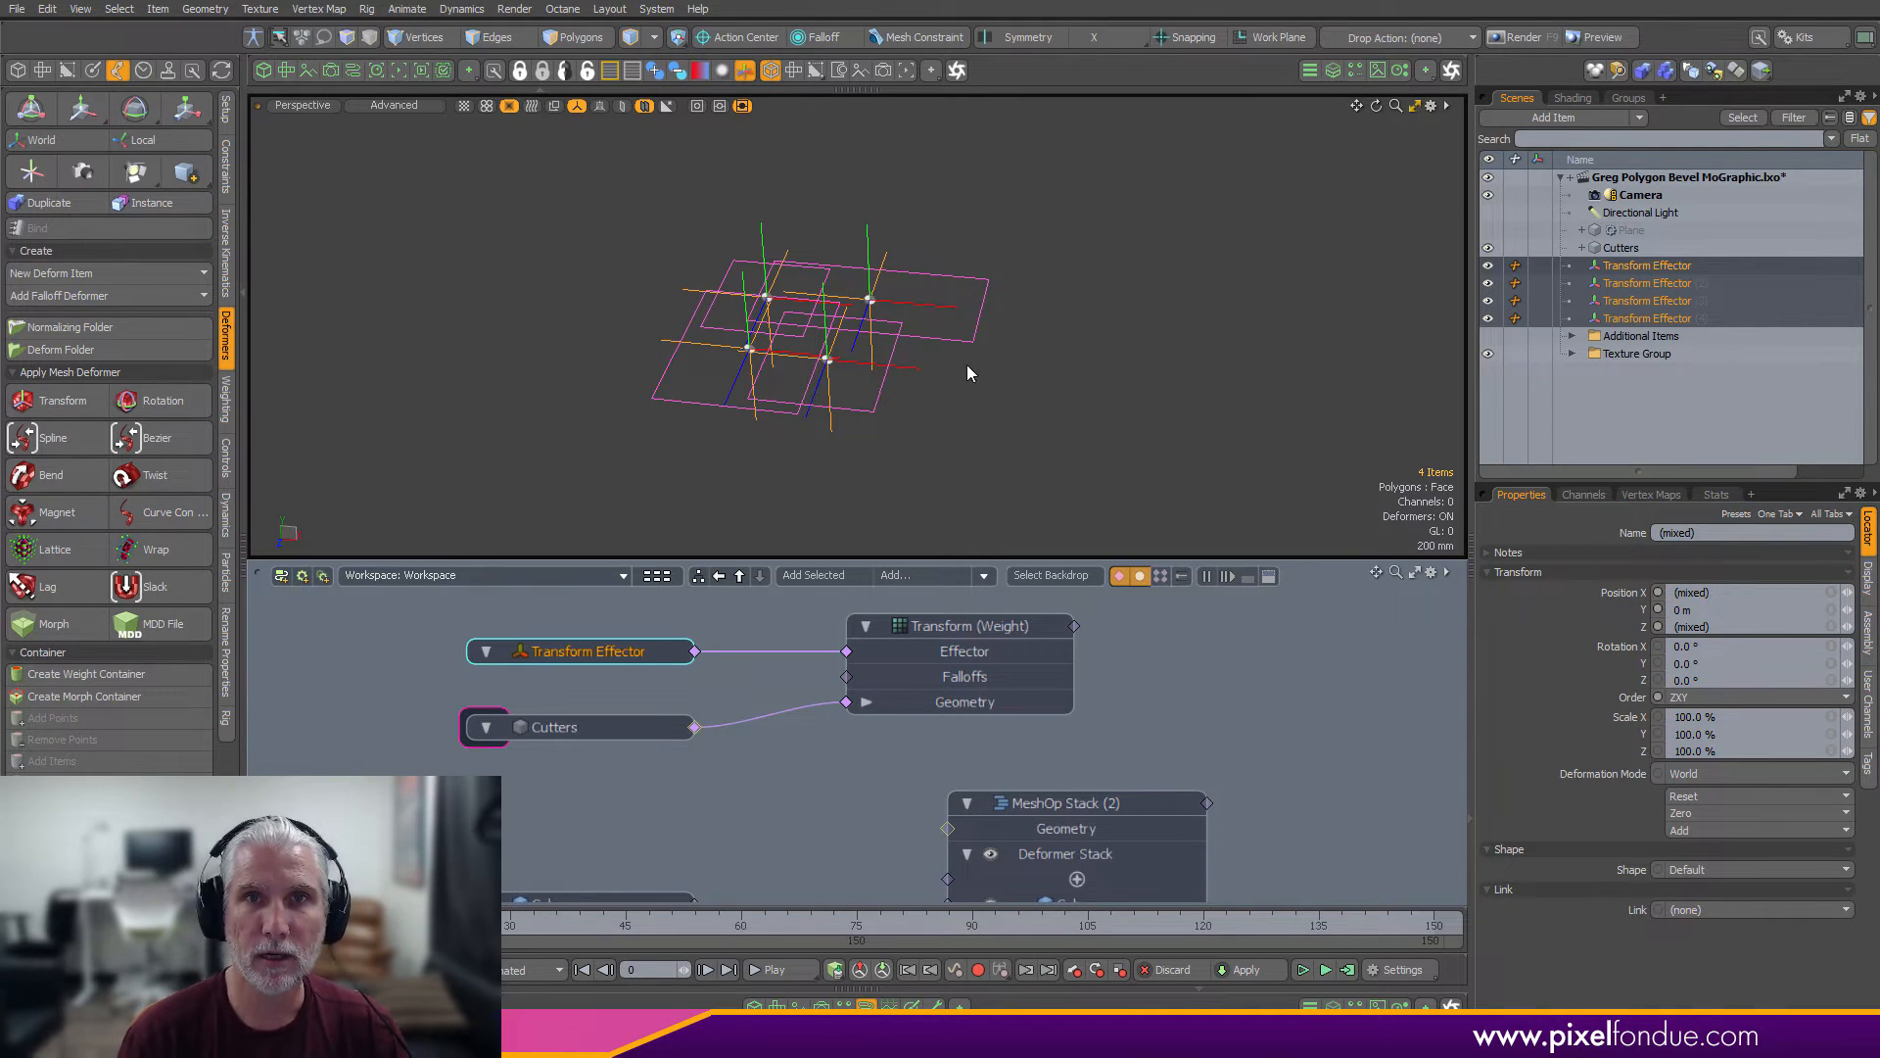
{"action": "left_click_drag", "start_coordinate": [845, 133], "coordinate": [607, 186]}
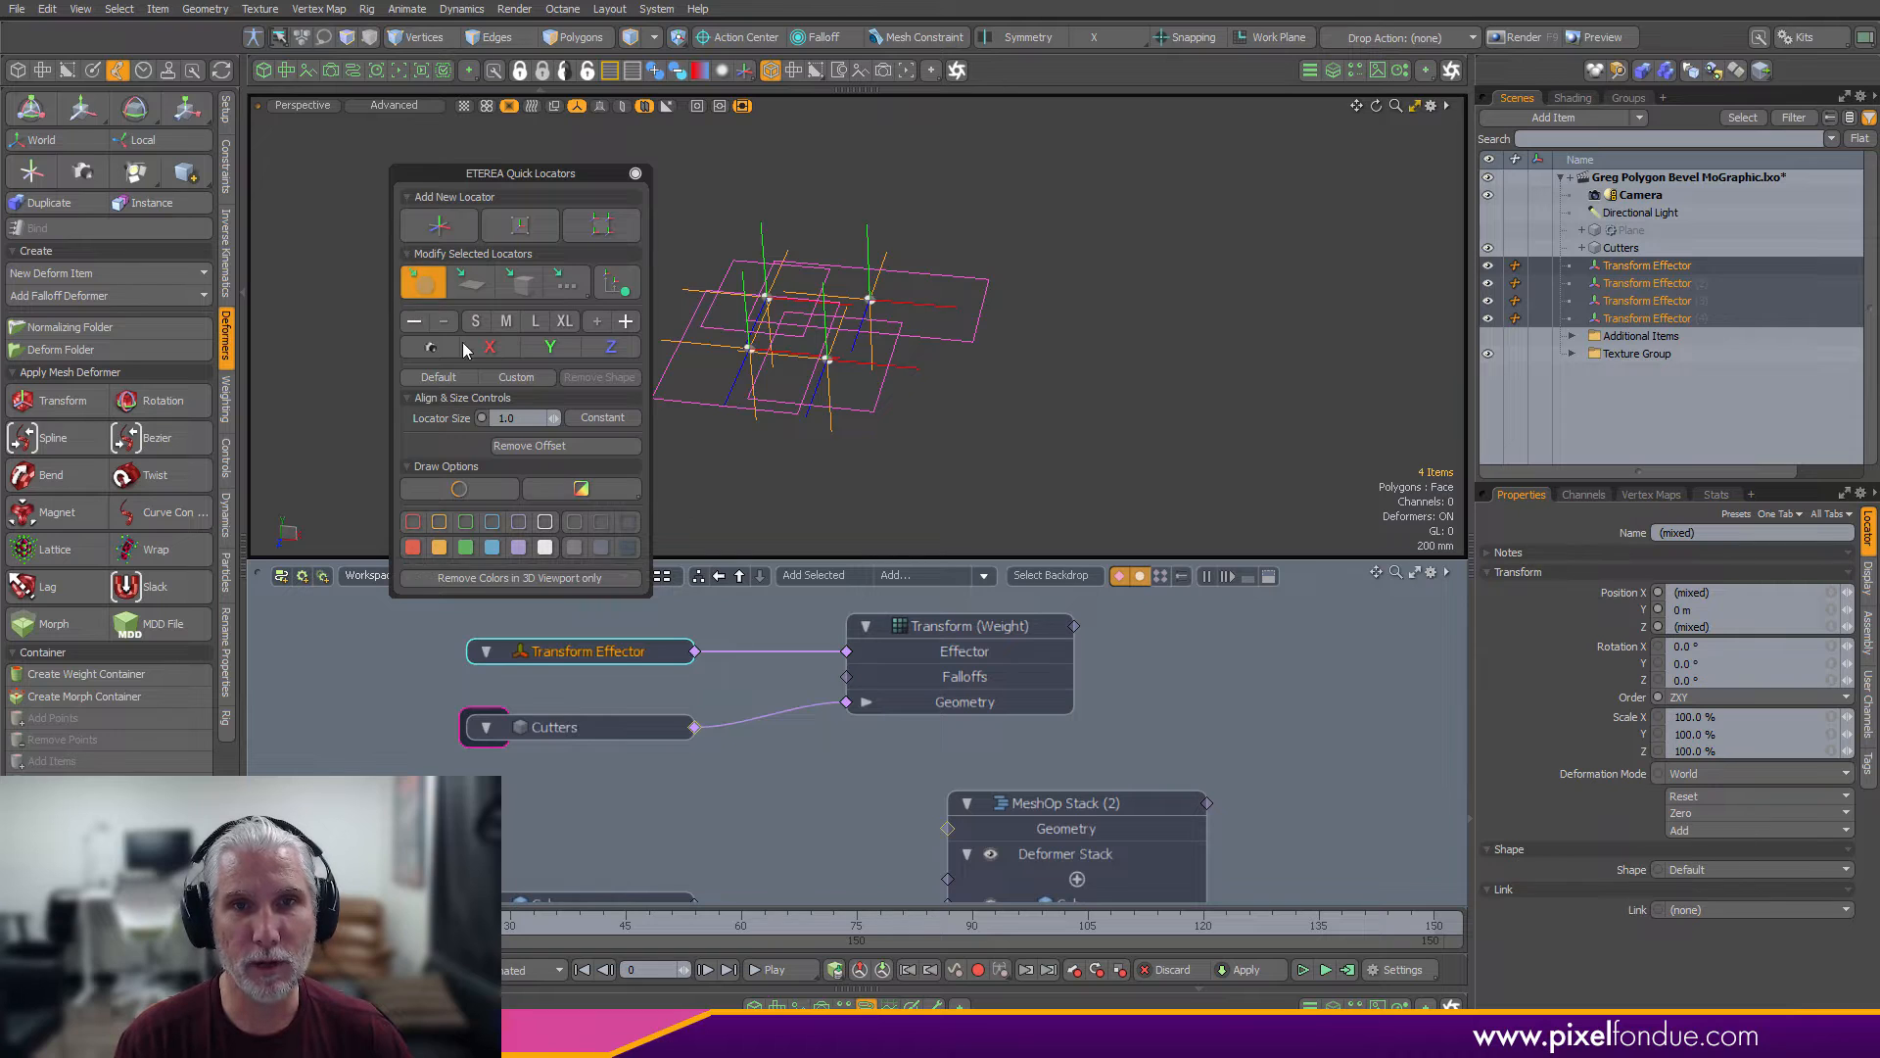
{"action": "left_click", "coordinate": [424, 284]}
{"action": "left_click_drag", "start_coordinate": [674, 165], "coordinate": [414, 180]}
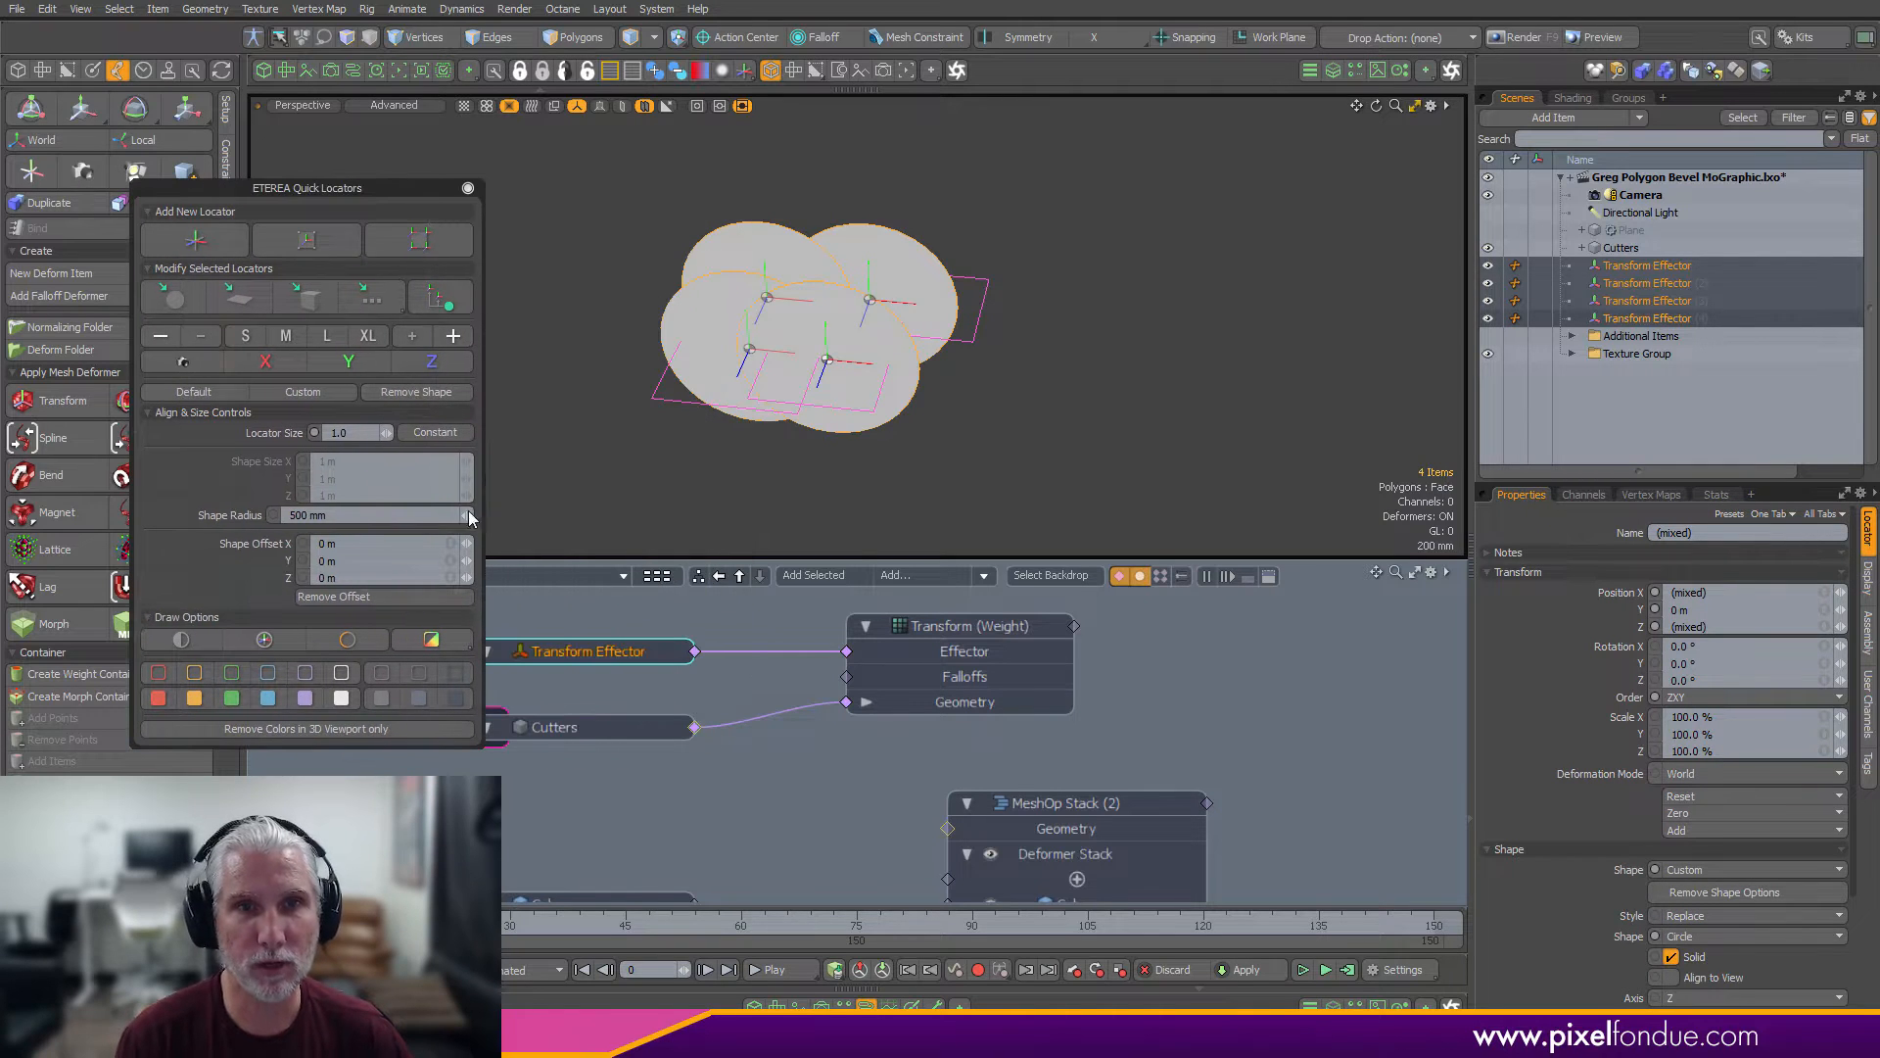
Display the four effector circles as unfilled shapes aligned to the Y axis, with a green wire color
{"action": "left_click", "coordinate": [346, 363]}
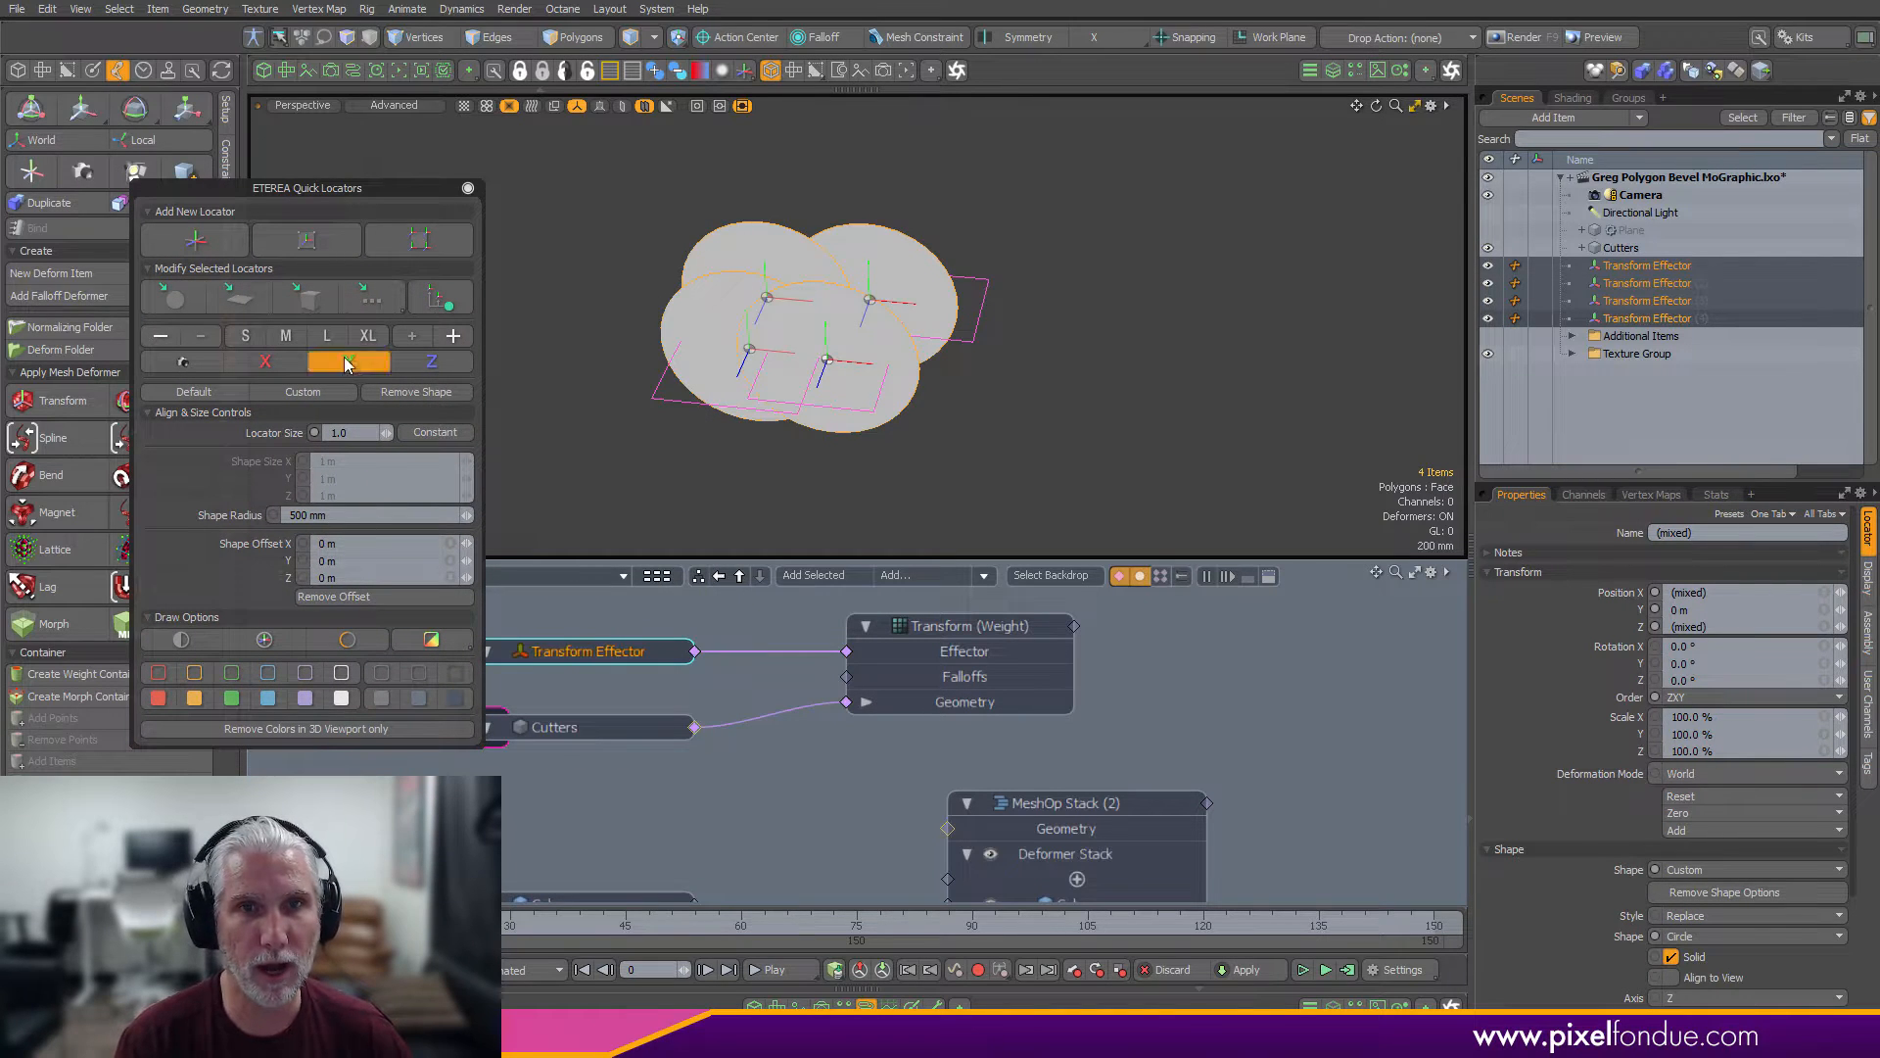
{"action": "left_click", "coordinate": [183, 638]}
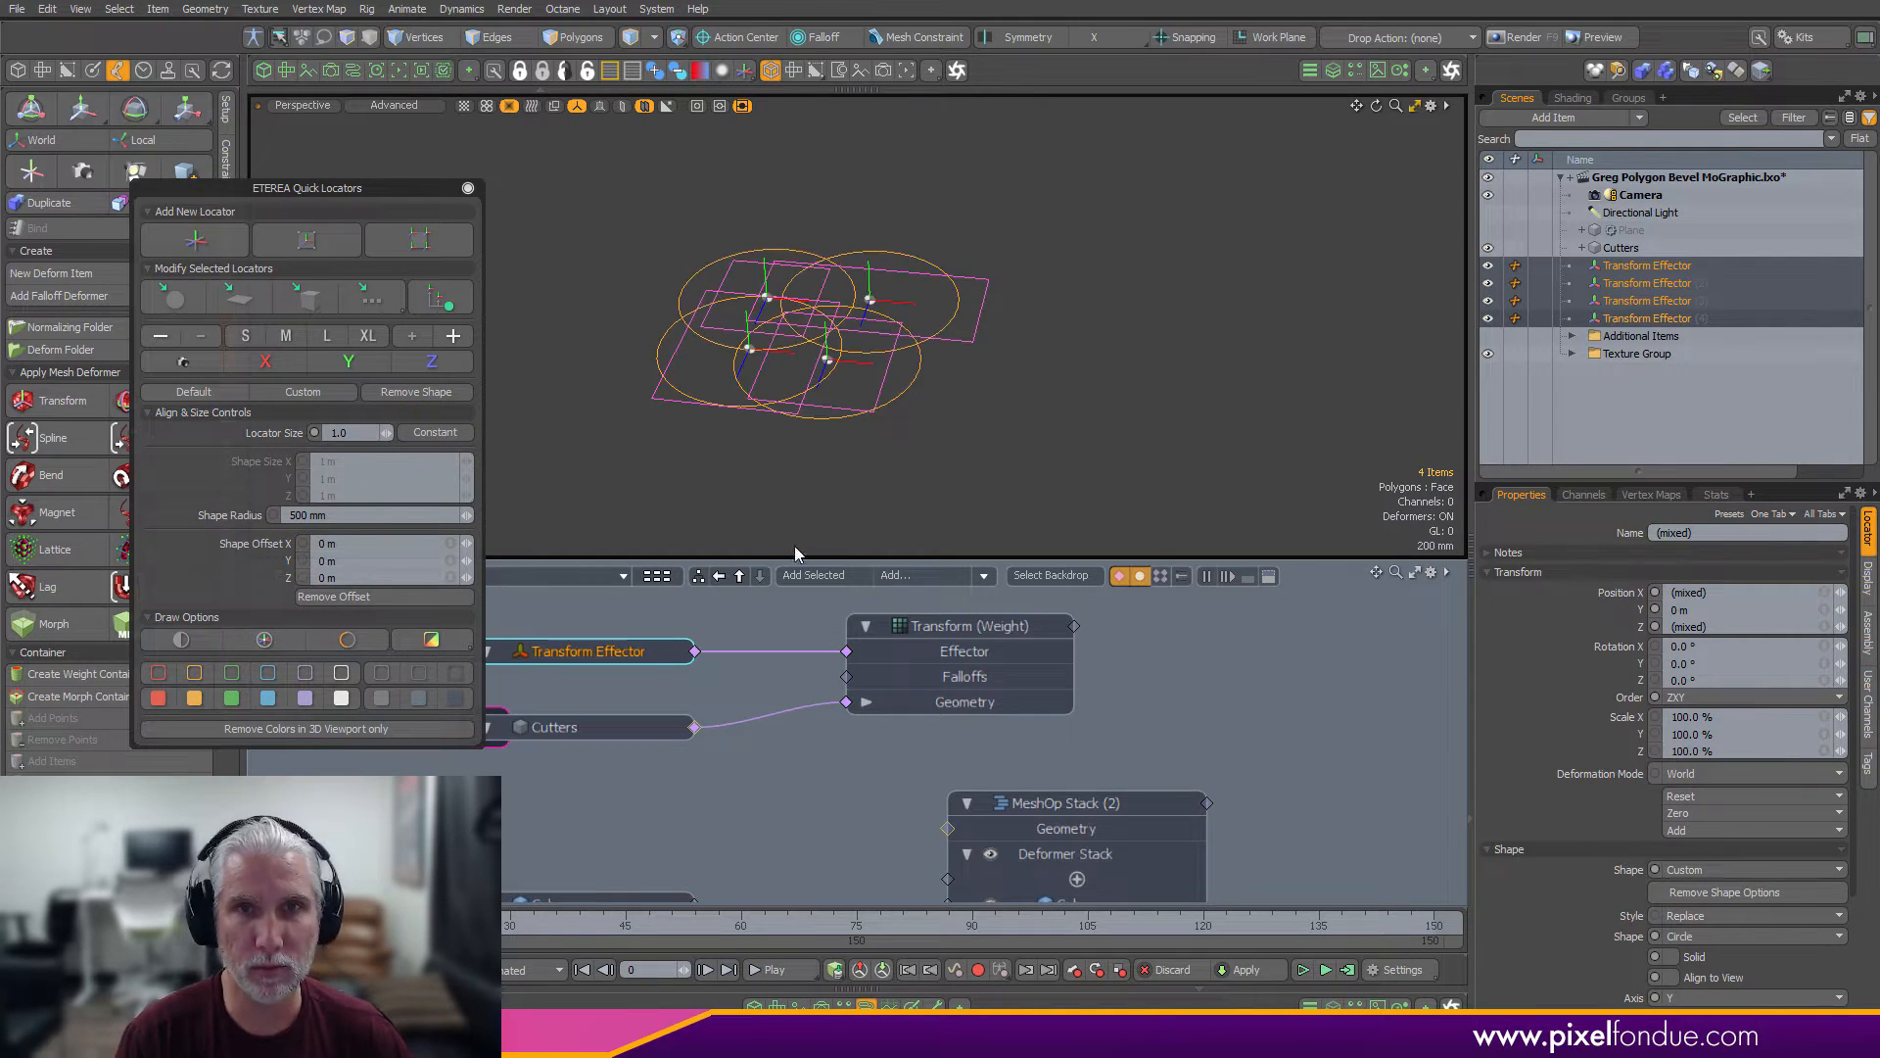
{"action": "left_click", "coordinate": [232, 671]}
Set the shape radius of the four effector circles to 100 mm and clear the selection
{"action": "left_click", "coordinate": [328, 516]}
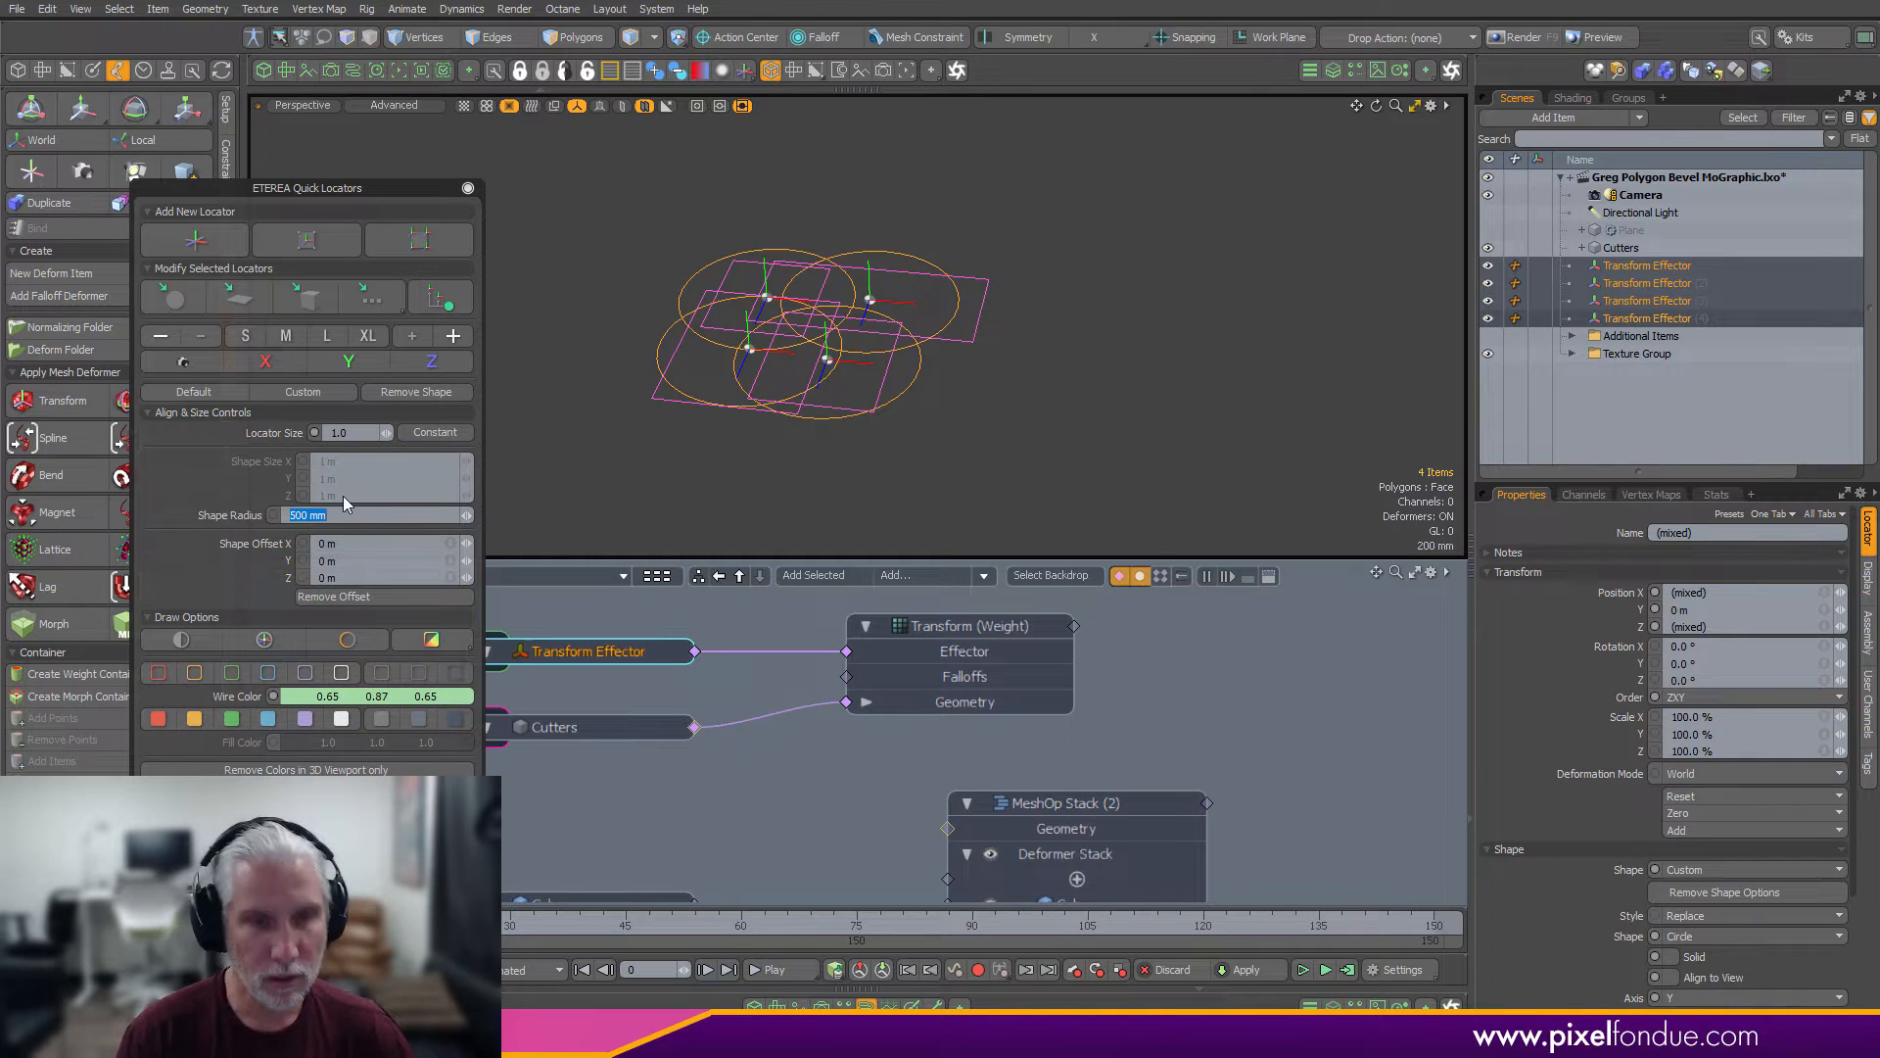
{"action": "type", "text": "."}
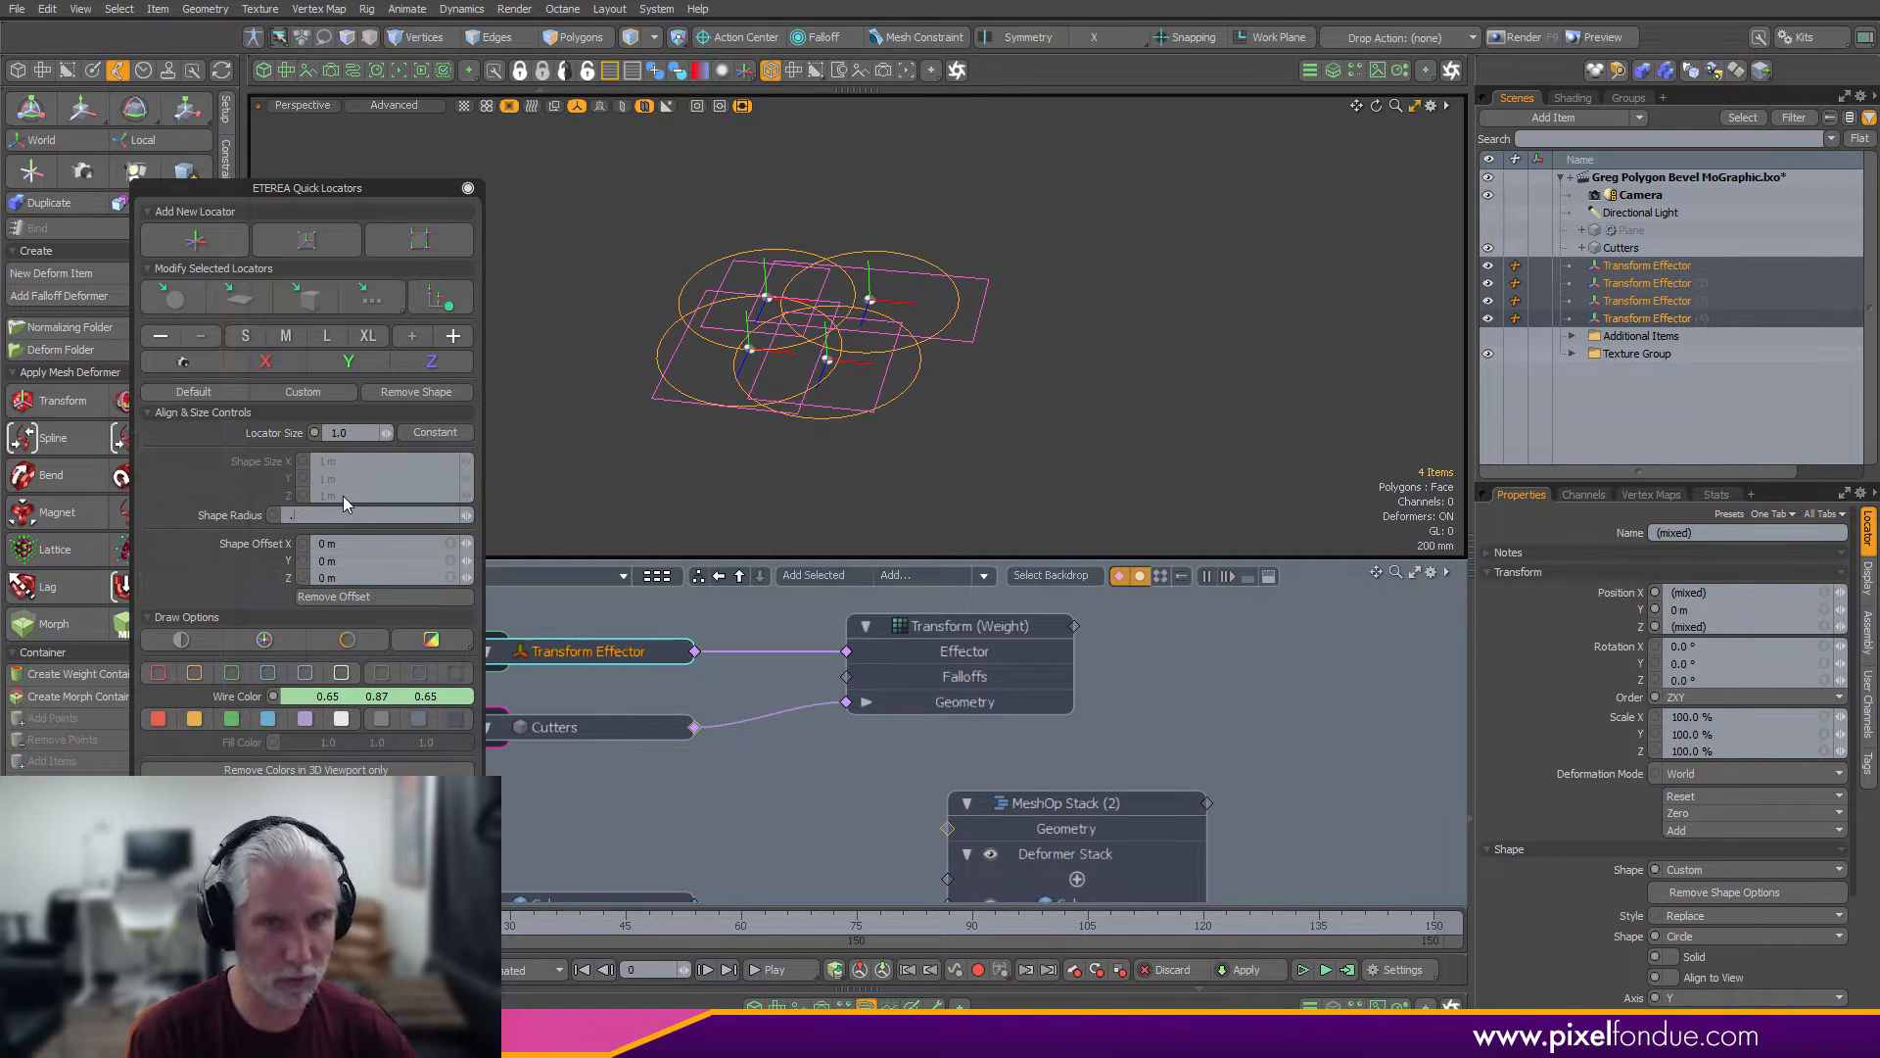
{"action": "type", "text": "1"}
{"action": "key", "text": "Return"}
{"action": "left_click", "coordinate": [1213, 319]}
{"action": "left_click_drag", "start_coordinate": [1077, 400], "coordinate": [1009, 407], "text": "alt"}
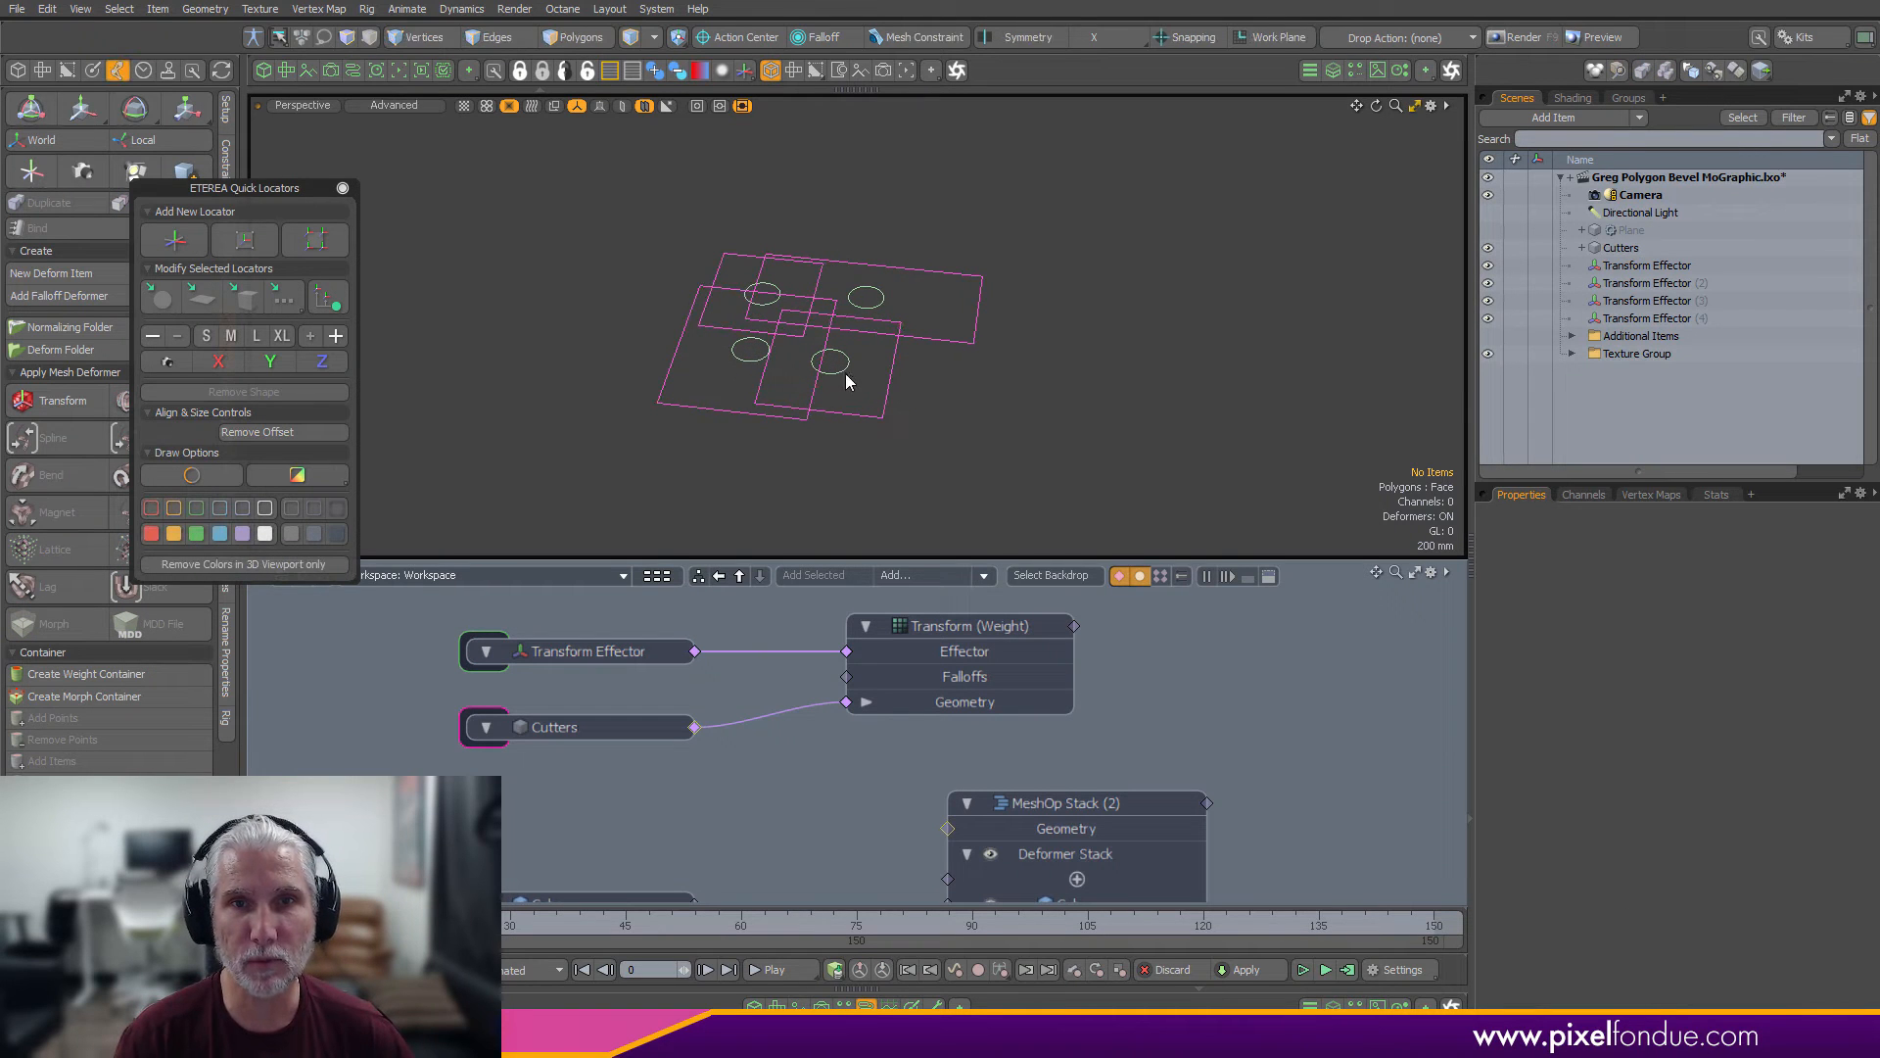
Try moving the lower-right rectangle with its circular transform effector, and undo the move
{"action": "left_click", "coordinate": [842, 374]}
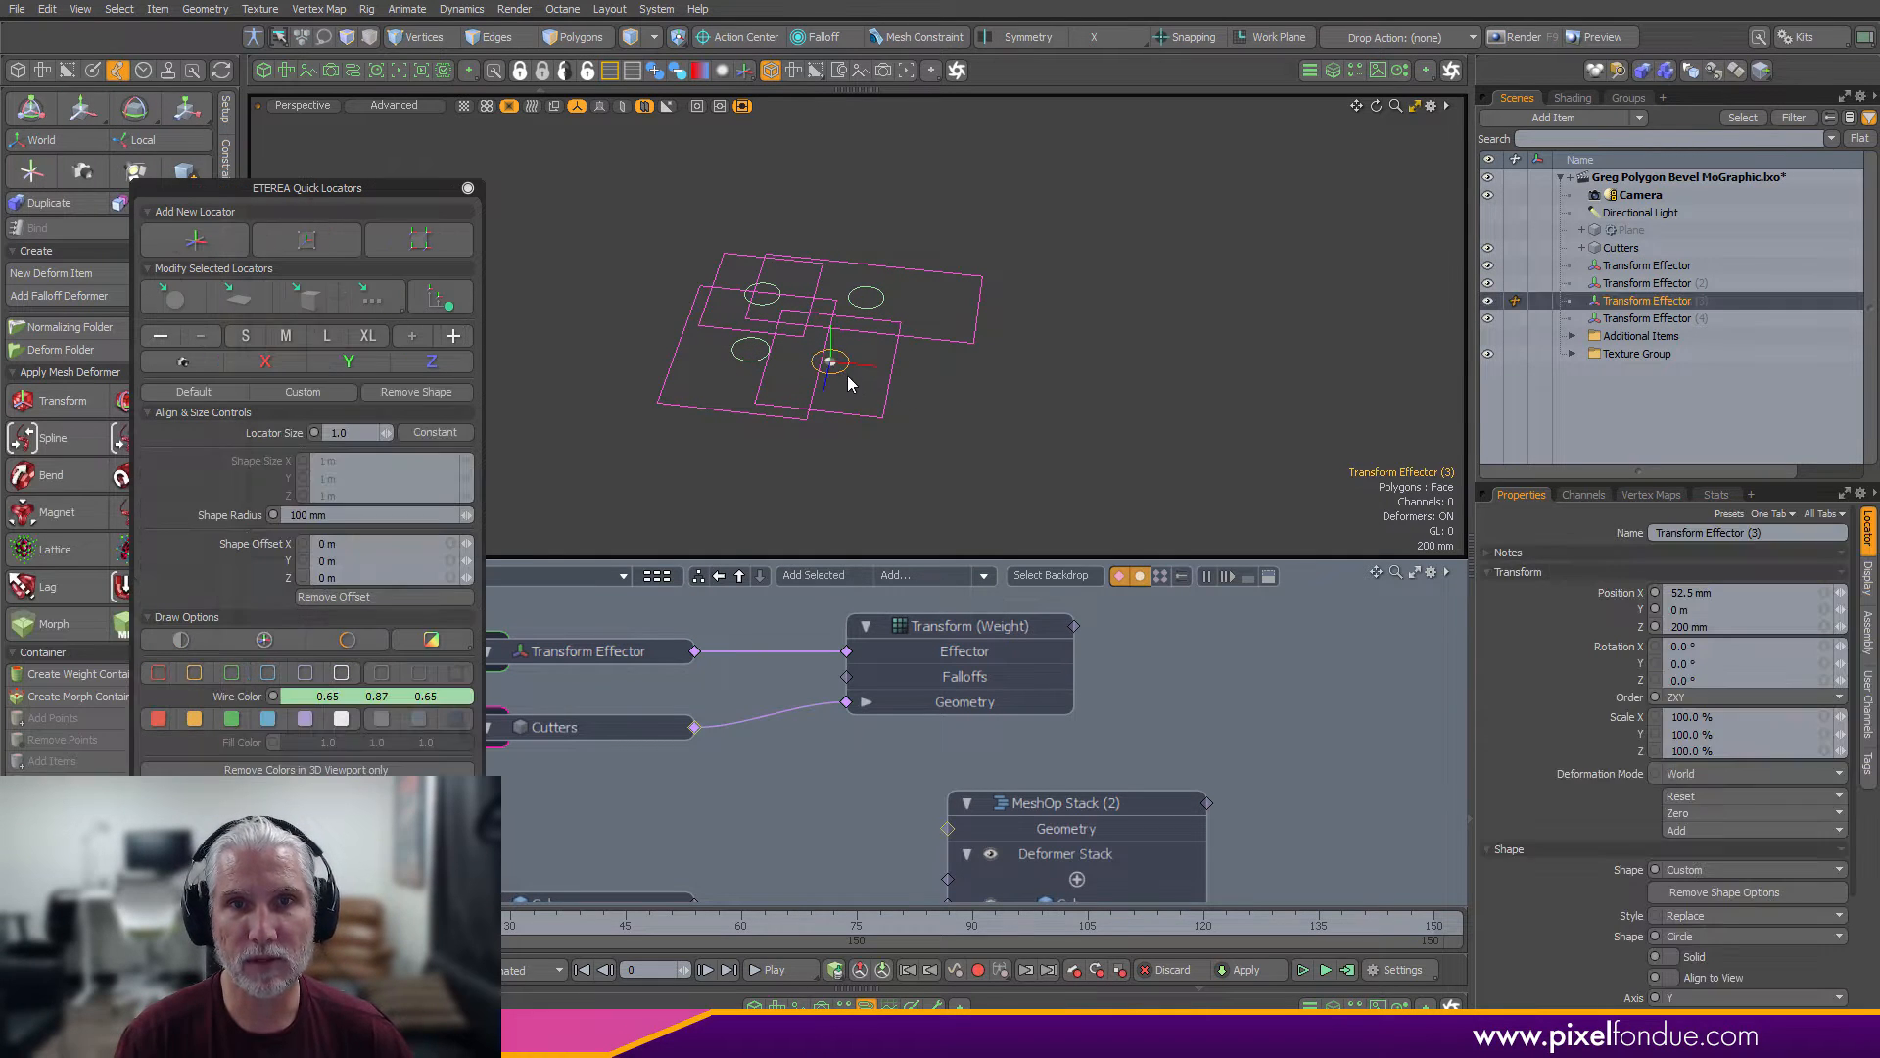
{"action": "key", "text": "w"}
{"action": "left_click_drag", "start_coordinate": [897, 421], "coordinate": [941, 427]}
{"action": "key", "text": "ctrl+z"}
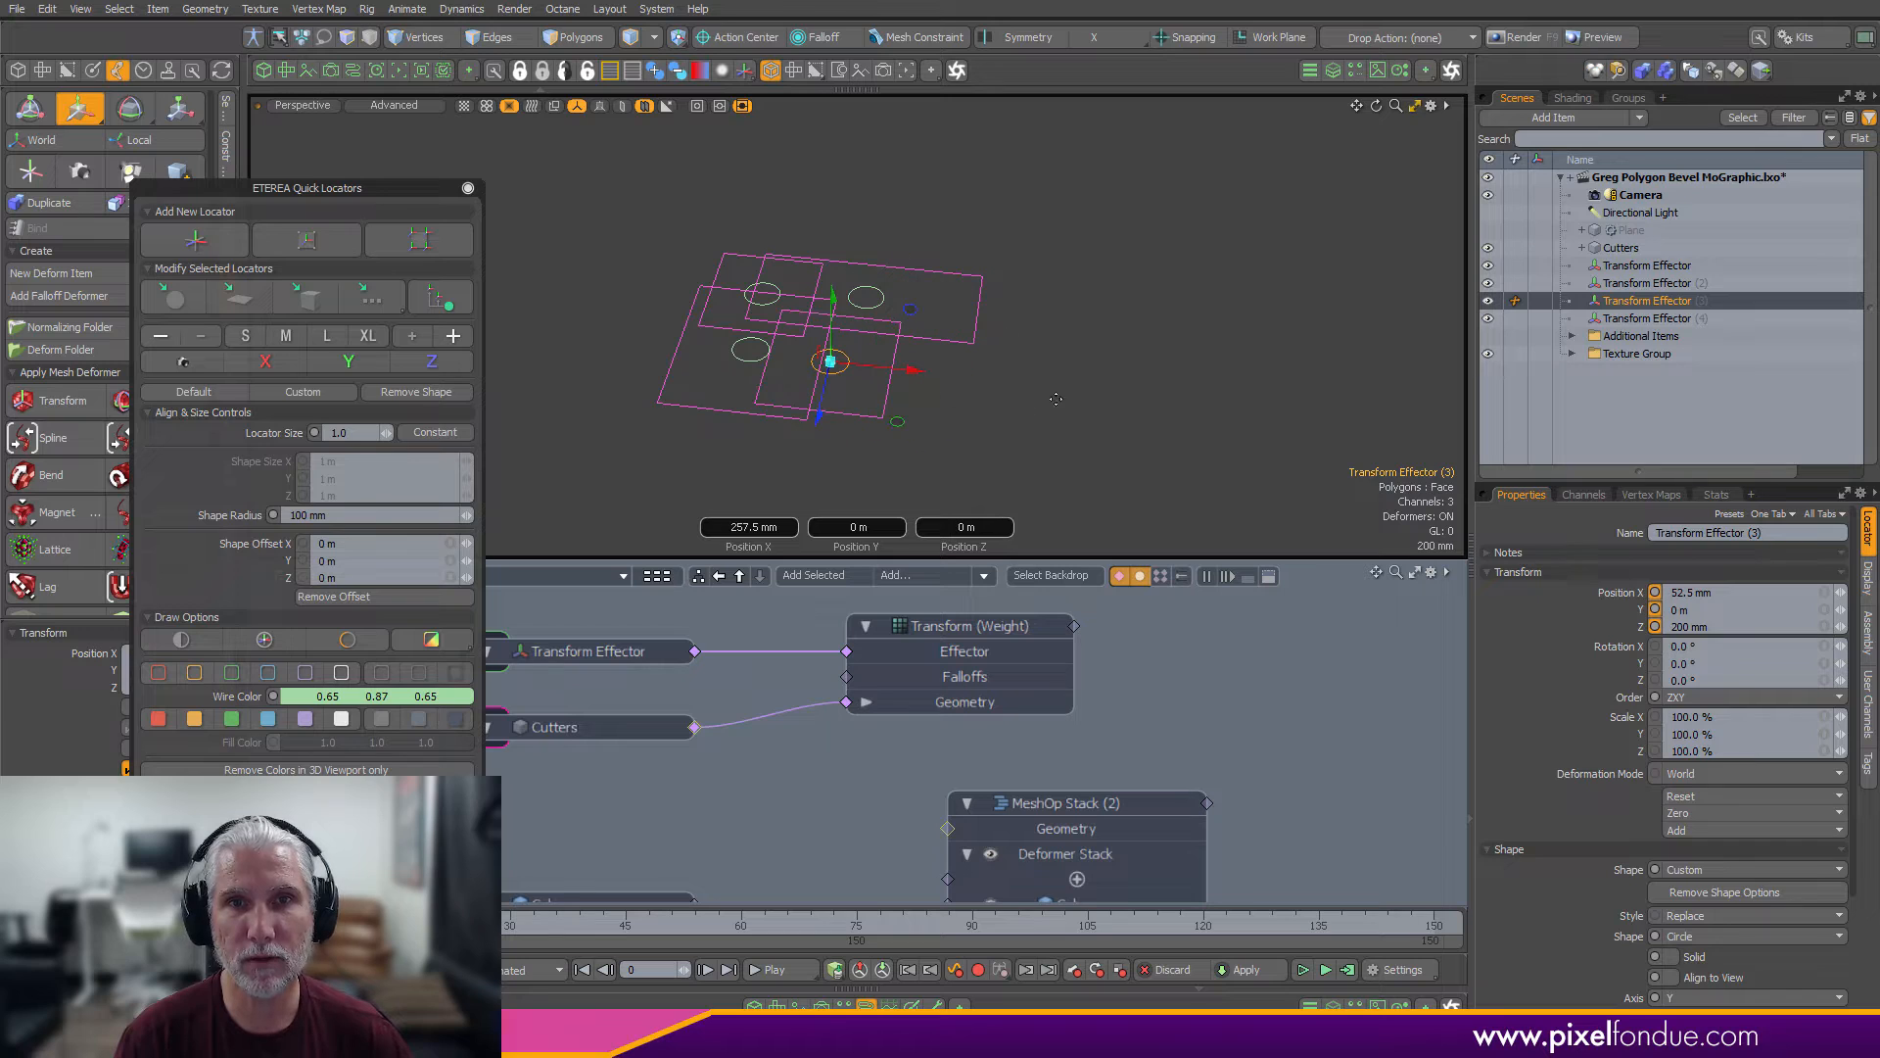
{"action": "key", "text": "q"}
{"action": "left_click", "coordinate": [1077, 384]}
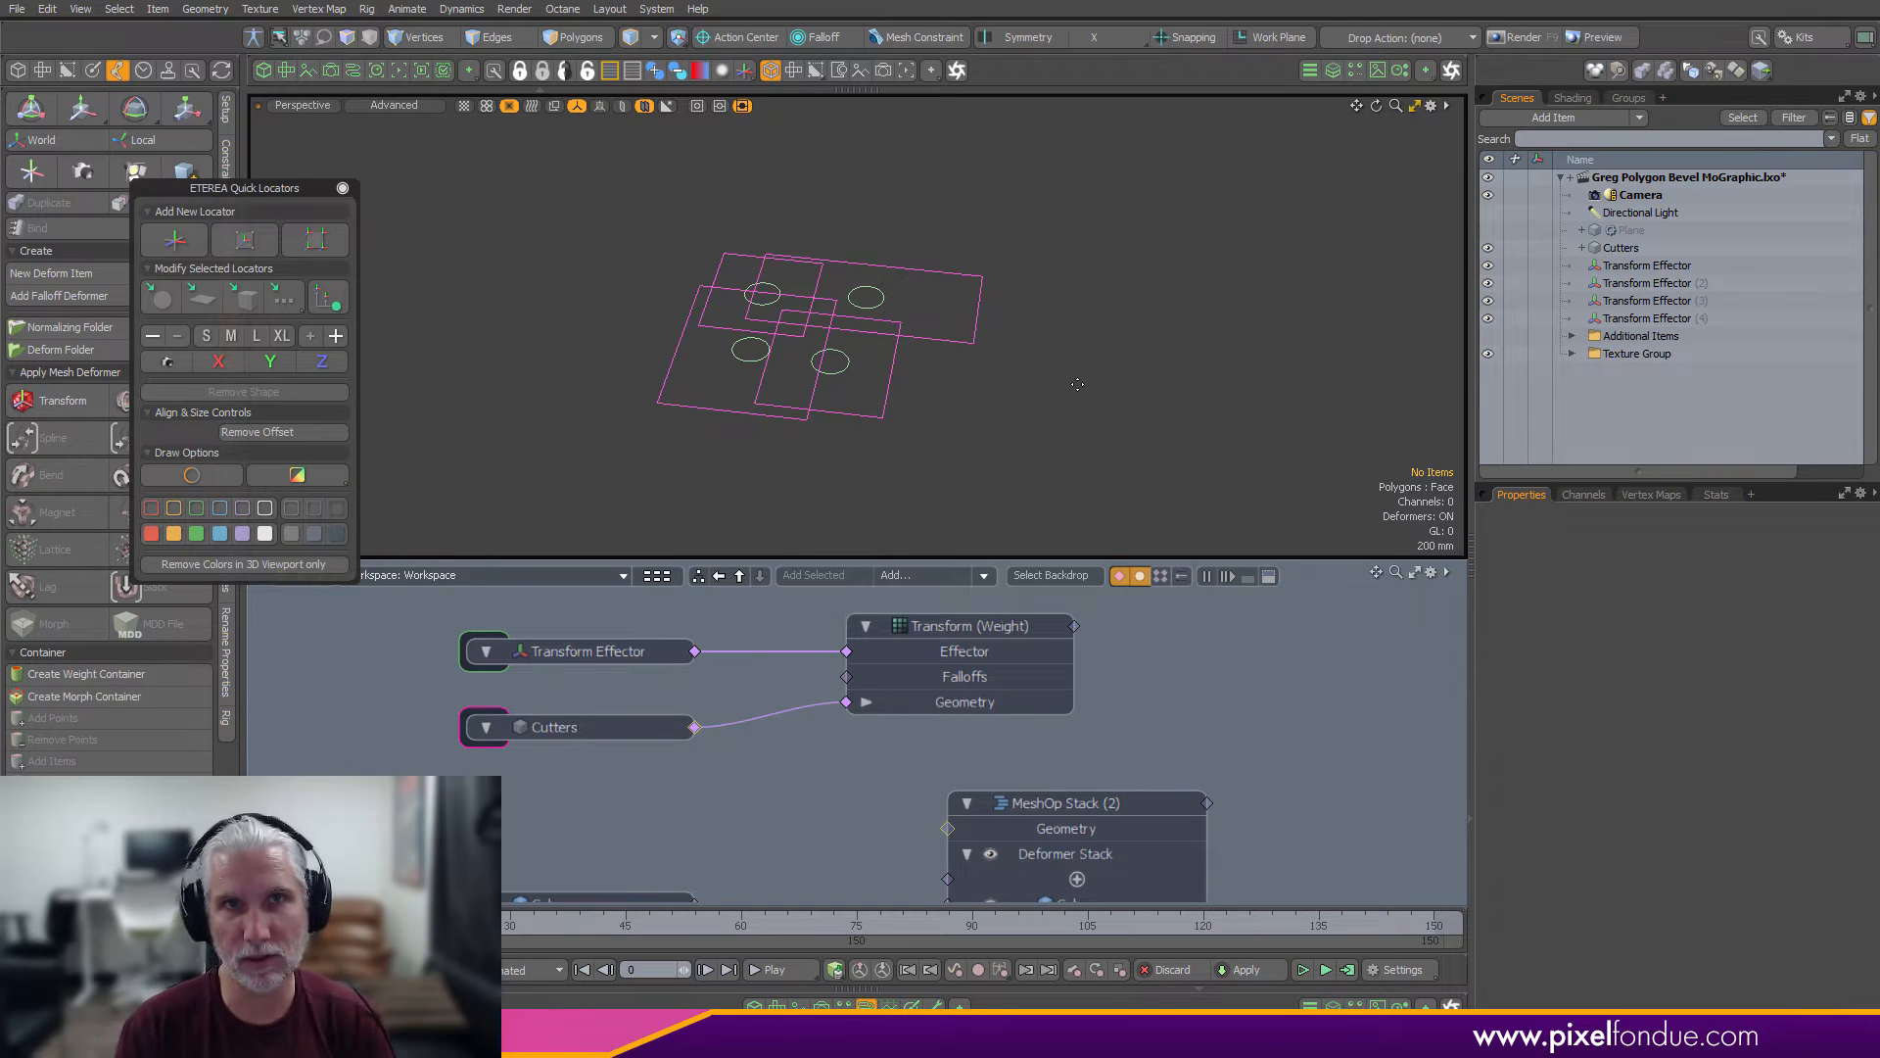
Close the ETEREA Quick Locators palette and make the Plane mesh visible among the cutter rectangles
{"action": "left_click", "coordinate": [343, 189]}
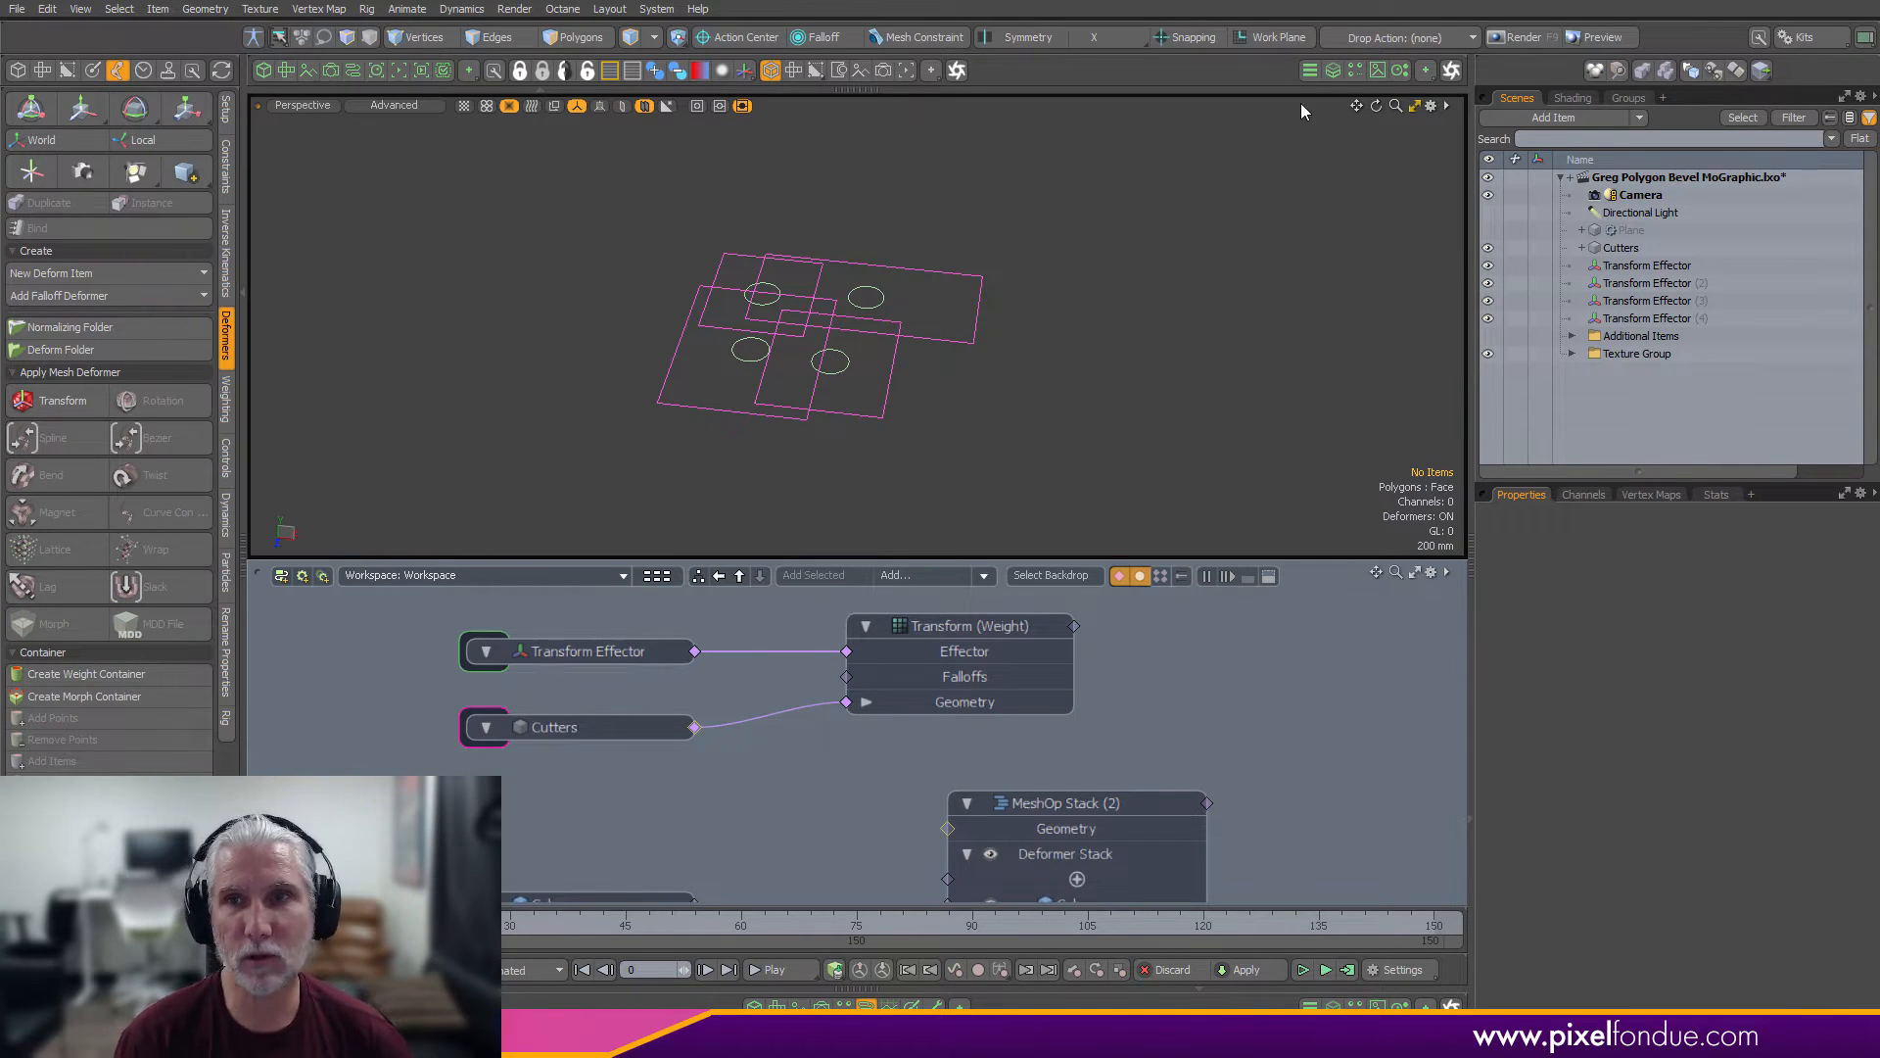
{"action": "left_click", "coordinate": [1633, 235]}
{"action": "left_click", "coordinate": [1488, 230]}
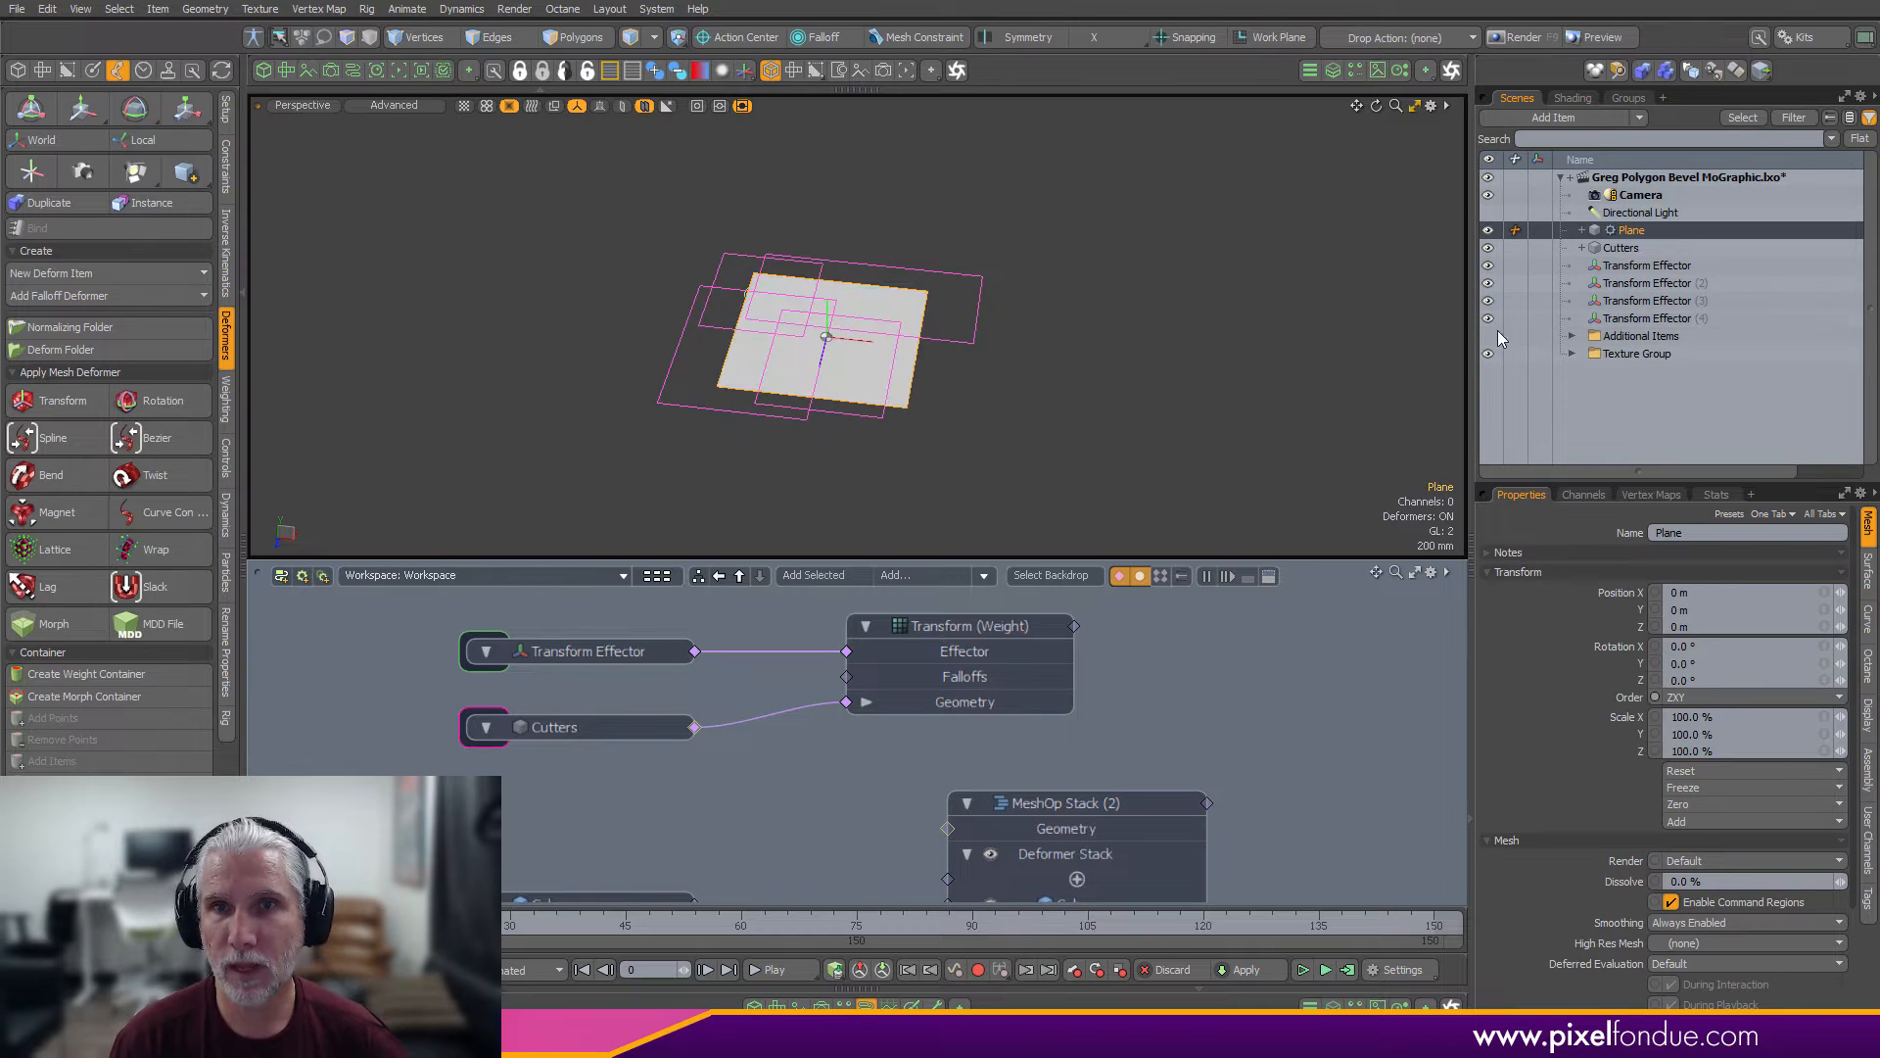
{"action": "left_click_drag", "start_coordinate": [863, 473], "coordinate": [819, 431], "text": "alt"}
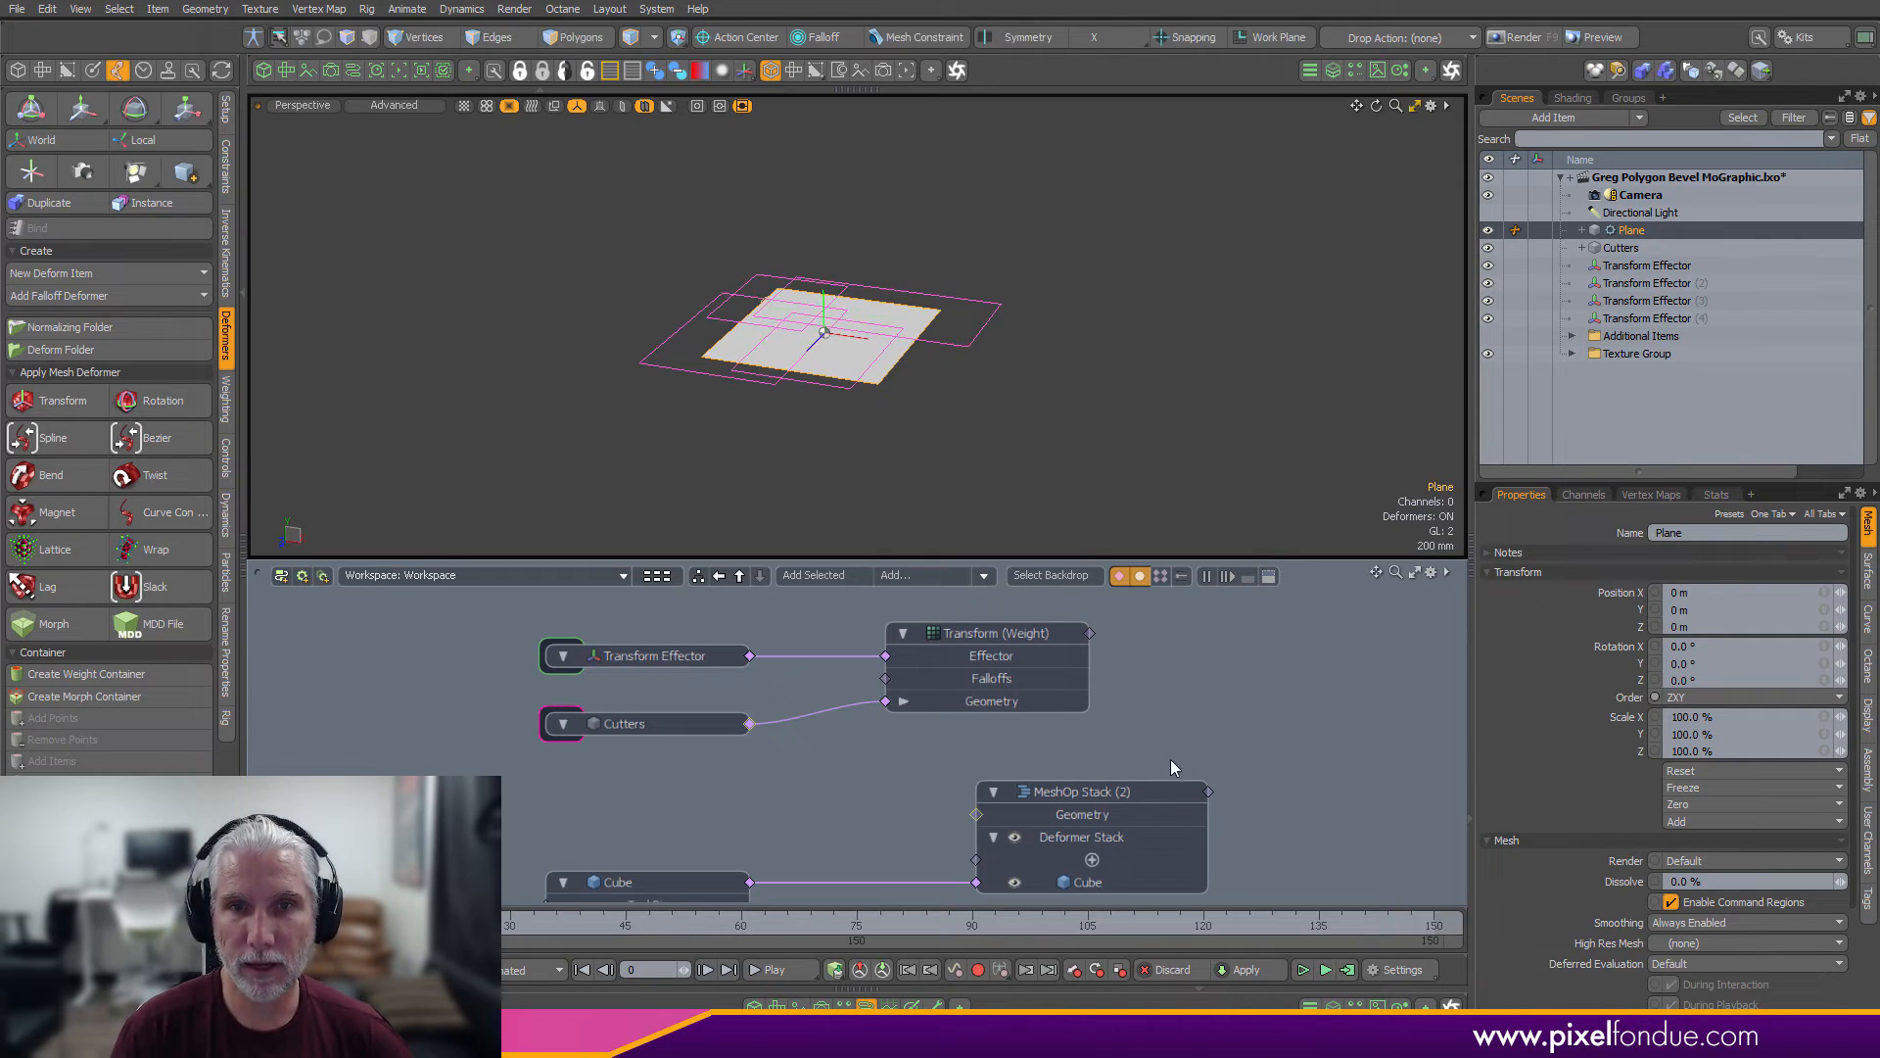
Remove the Transform Effector, Cutters and Transform (Weight) nodes from the schematic workspace
{"action": "left_click_drag", "start_coordinate": [421, 612], "coordinate": [1028, 676]}
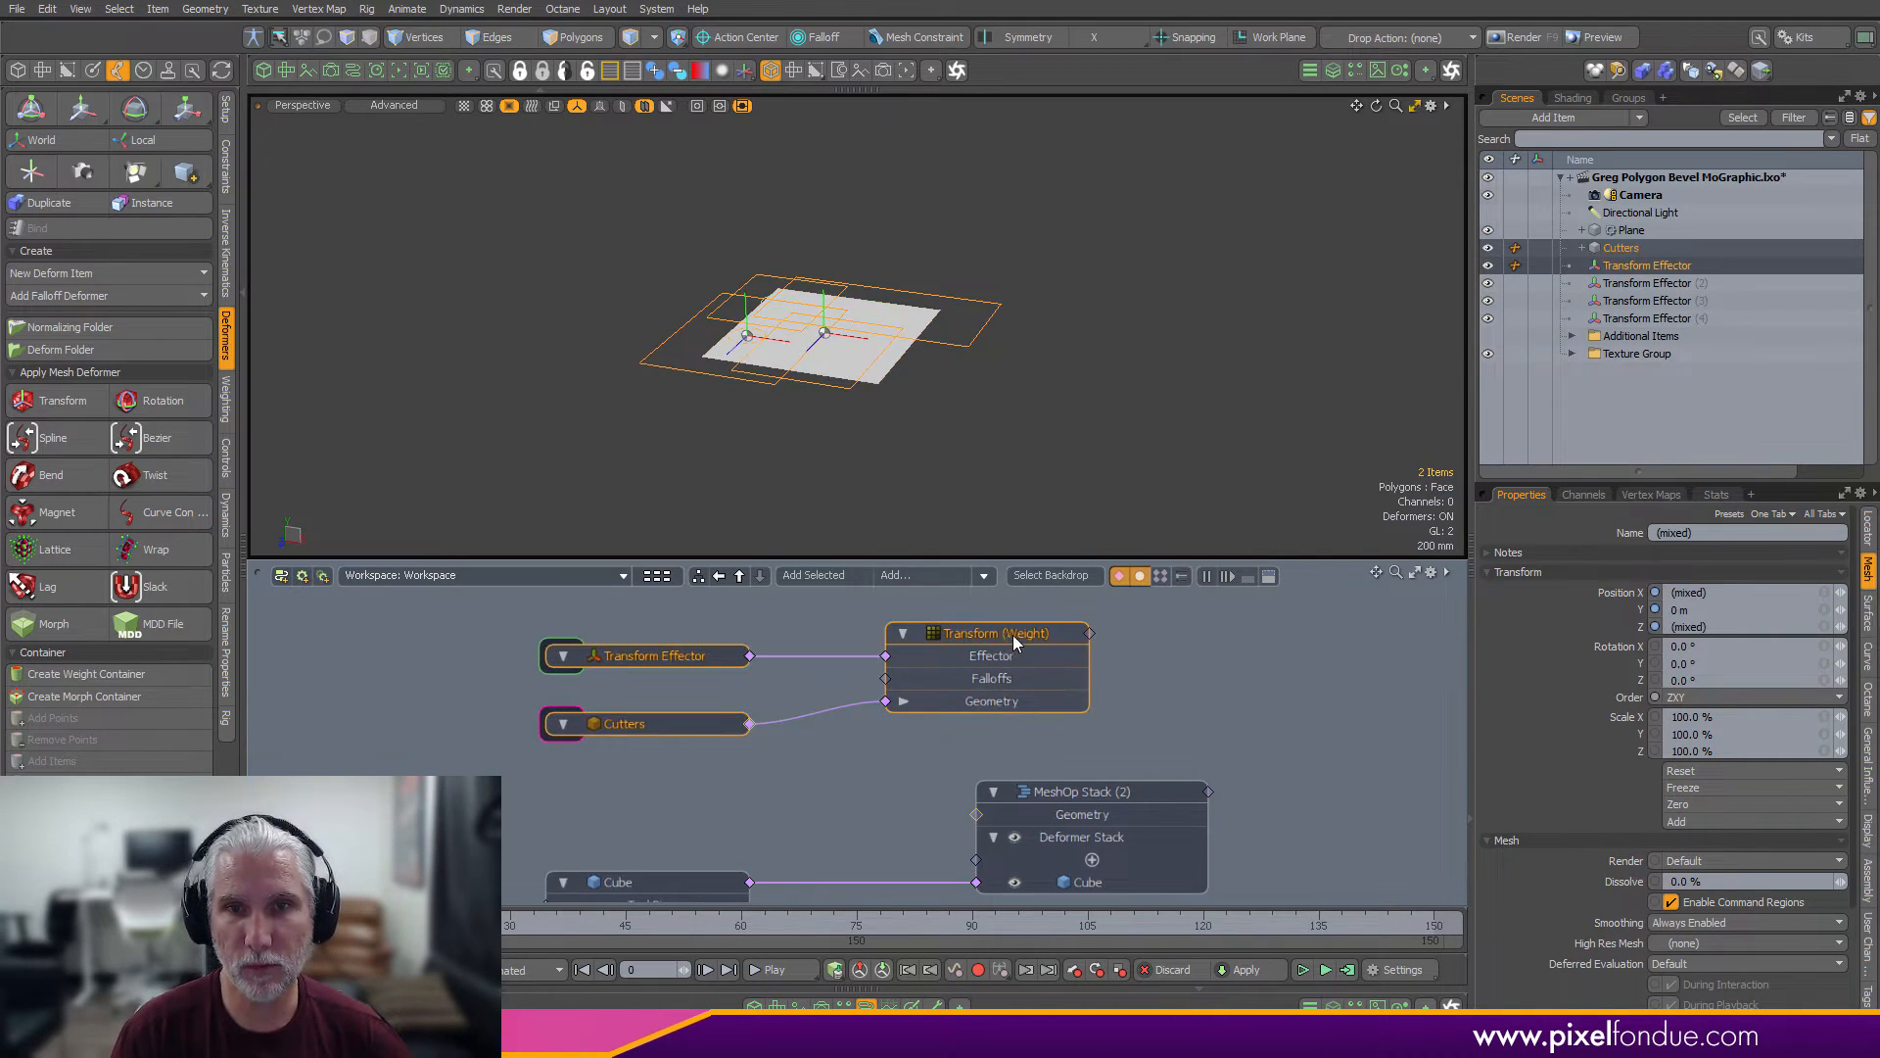
{"action": "right_click", "coordinate": [1002, 637]}
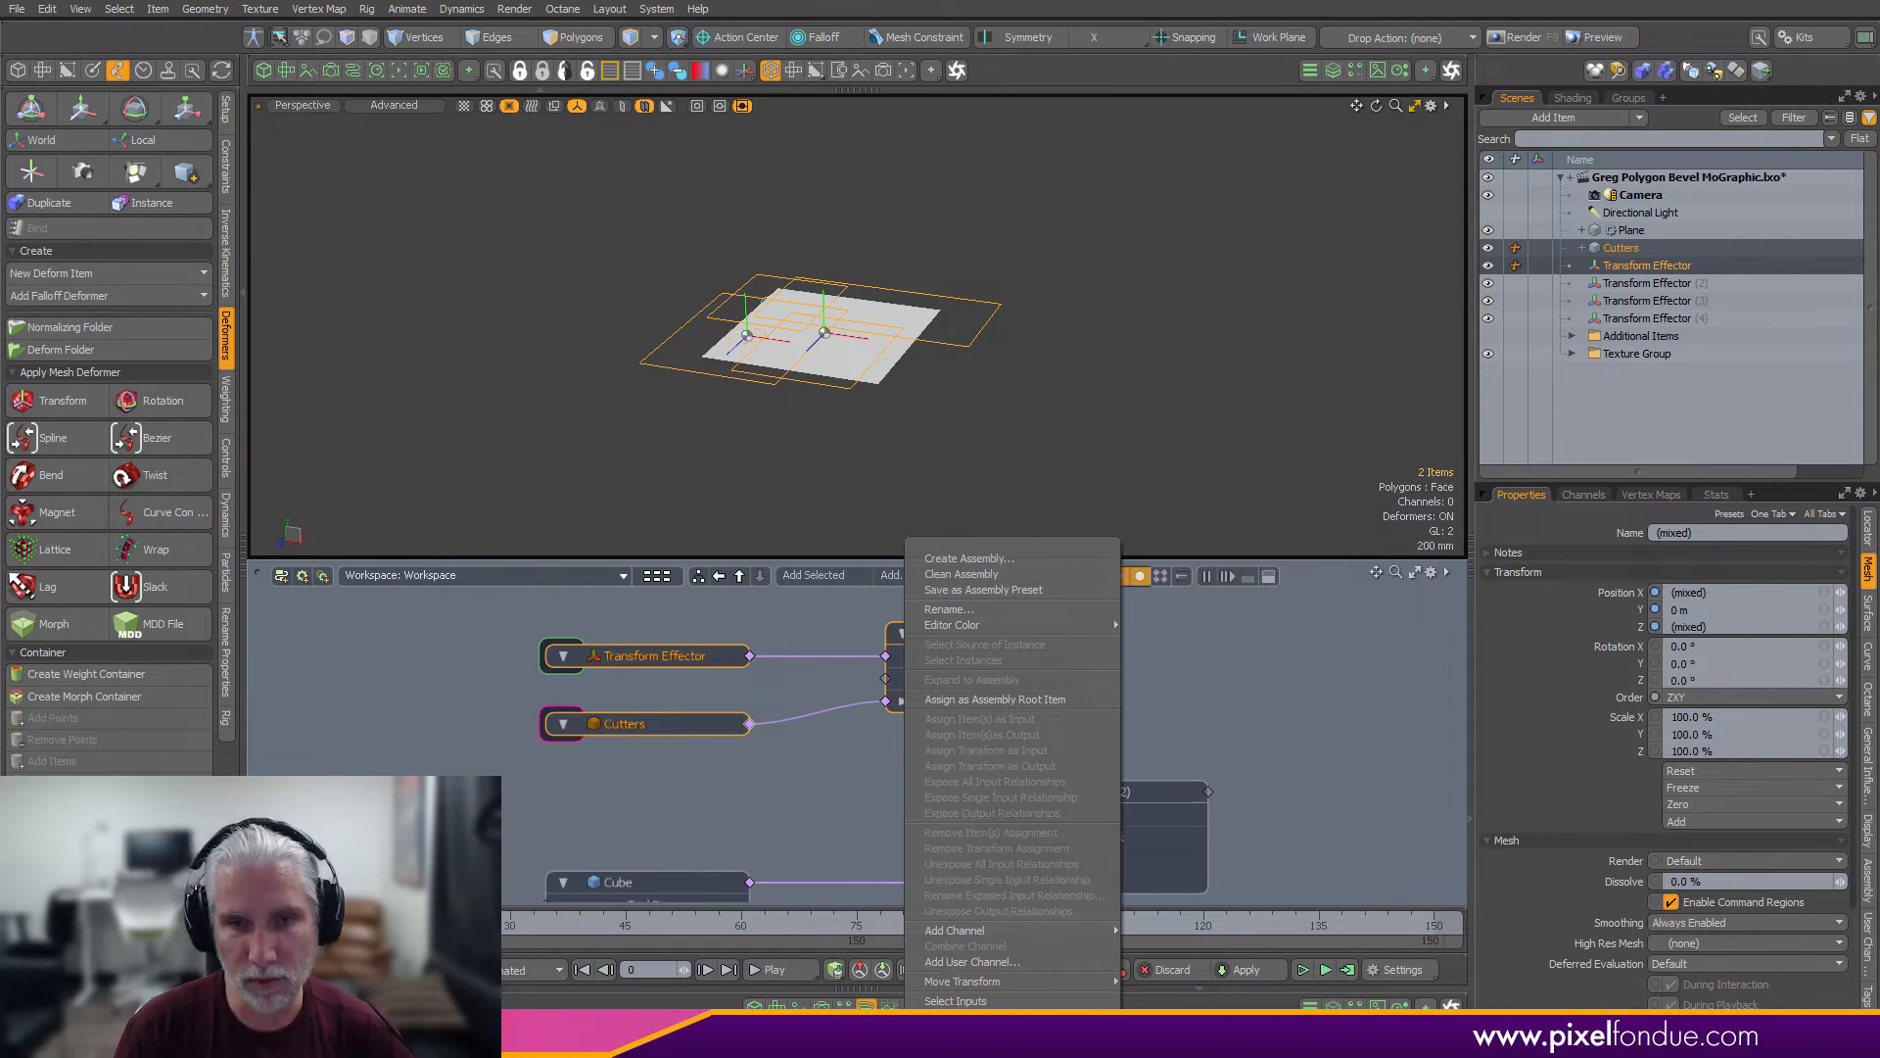
{"action": "left_click", "coordinate": [980, 1034]}
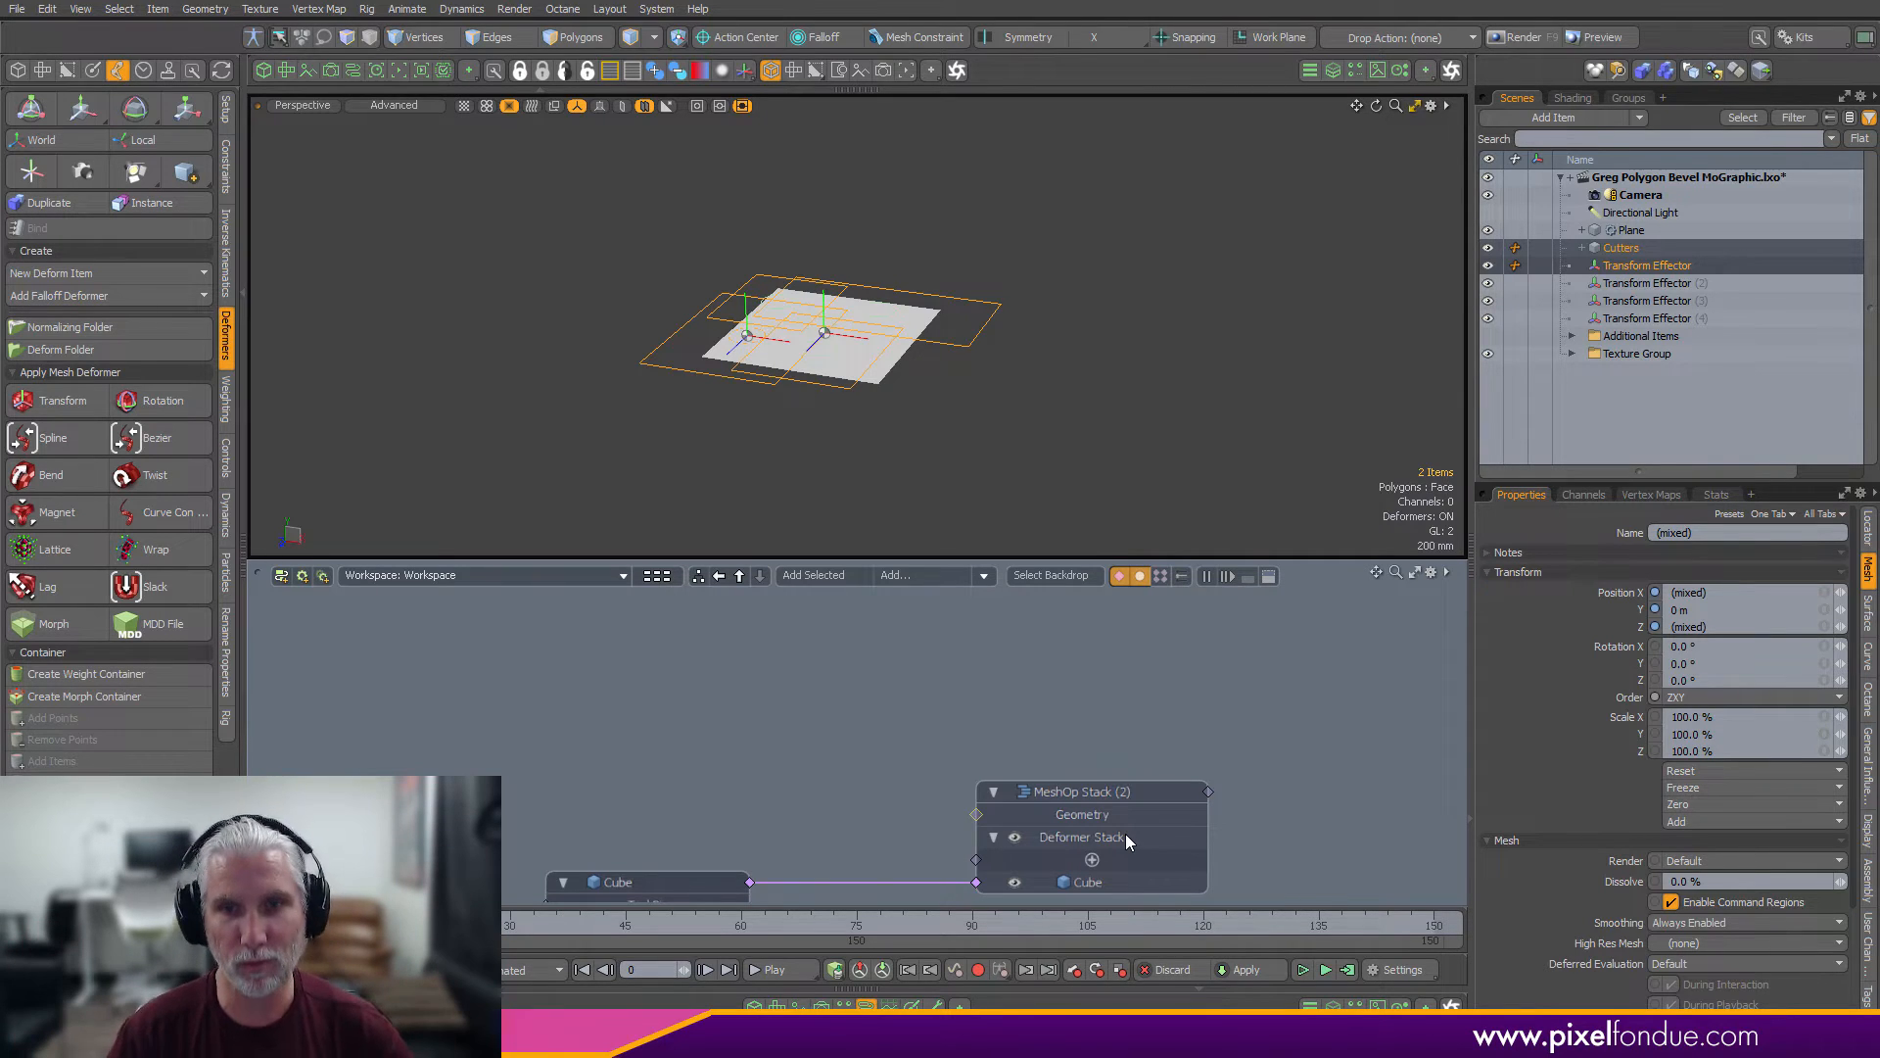
Add a new Axis Drill mesh operation to MeshOp Stack (2) above the Cube
{"action": "scroll", "coordinate": [1091, 717], "scroll_direction": "down", "scroll_amount": 2}
{"action": "left_click_drag", "start_coordinate": [1097, 719], "coordinate": [1098, 640], "text": "alt"}
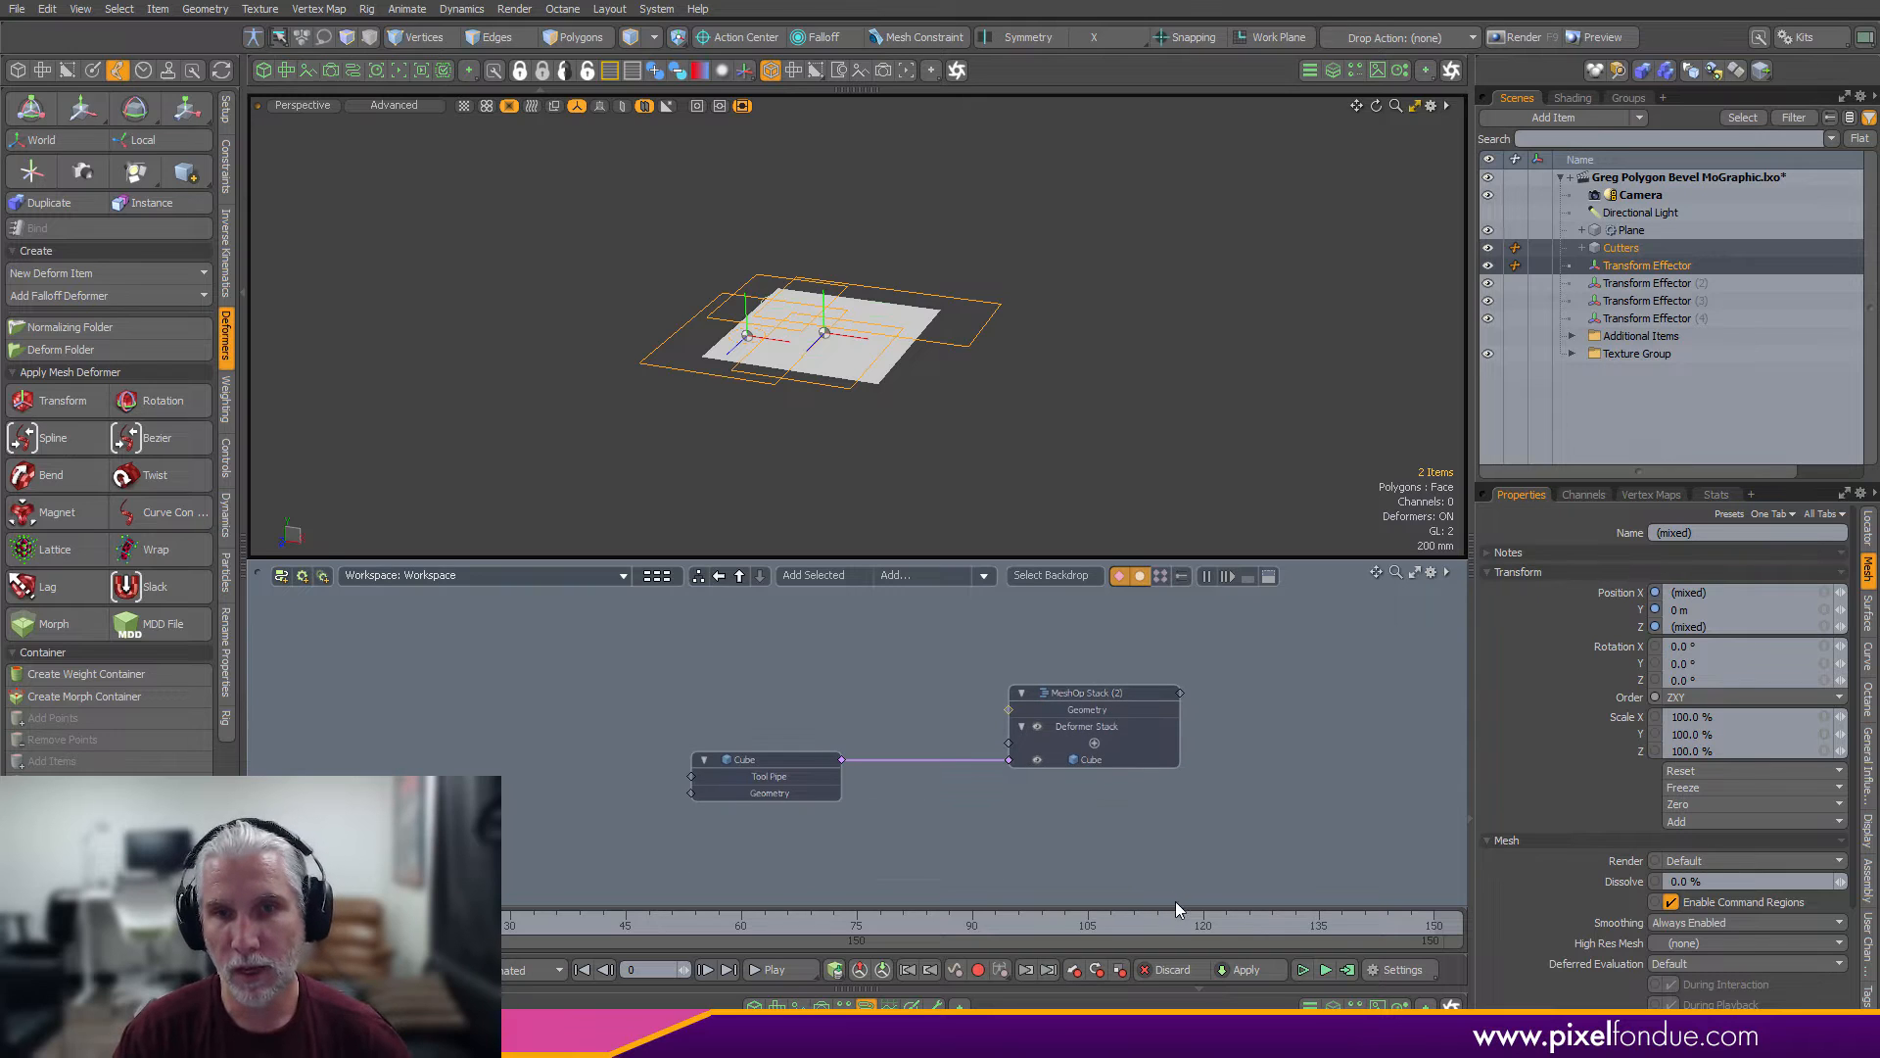
{"action": "left_click_drag", "start_coordinate": [1134, 813], "coordinate": [1141, 848], "text": "alt"}
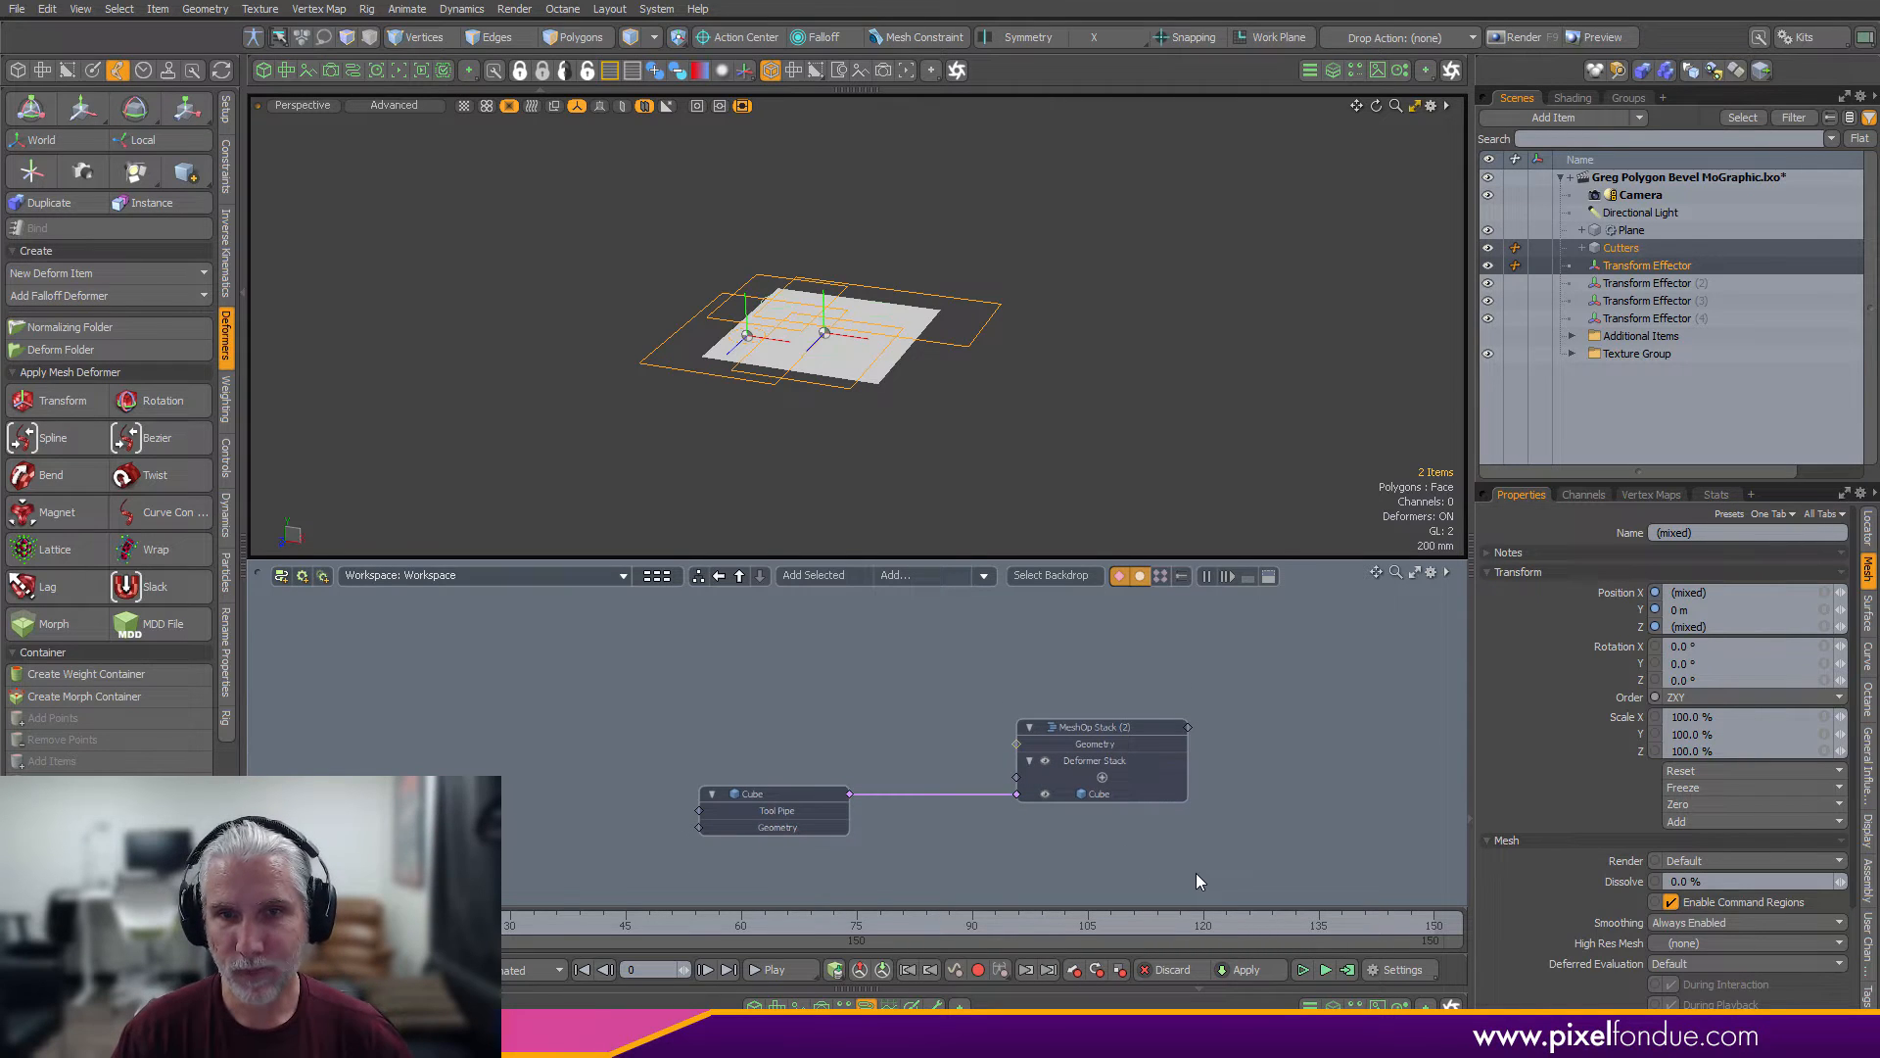
{"action": "left_click_drag", "start_coordinate": [1016, 776], "coordinate": [808, 704]}
{"action": "type", "text": "axis"}
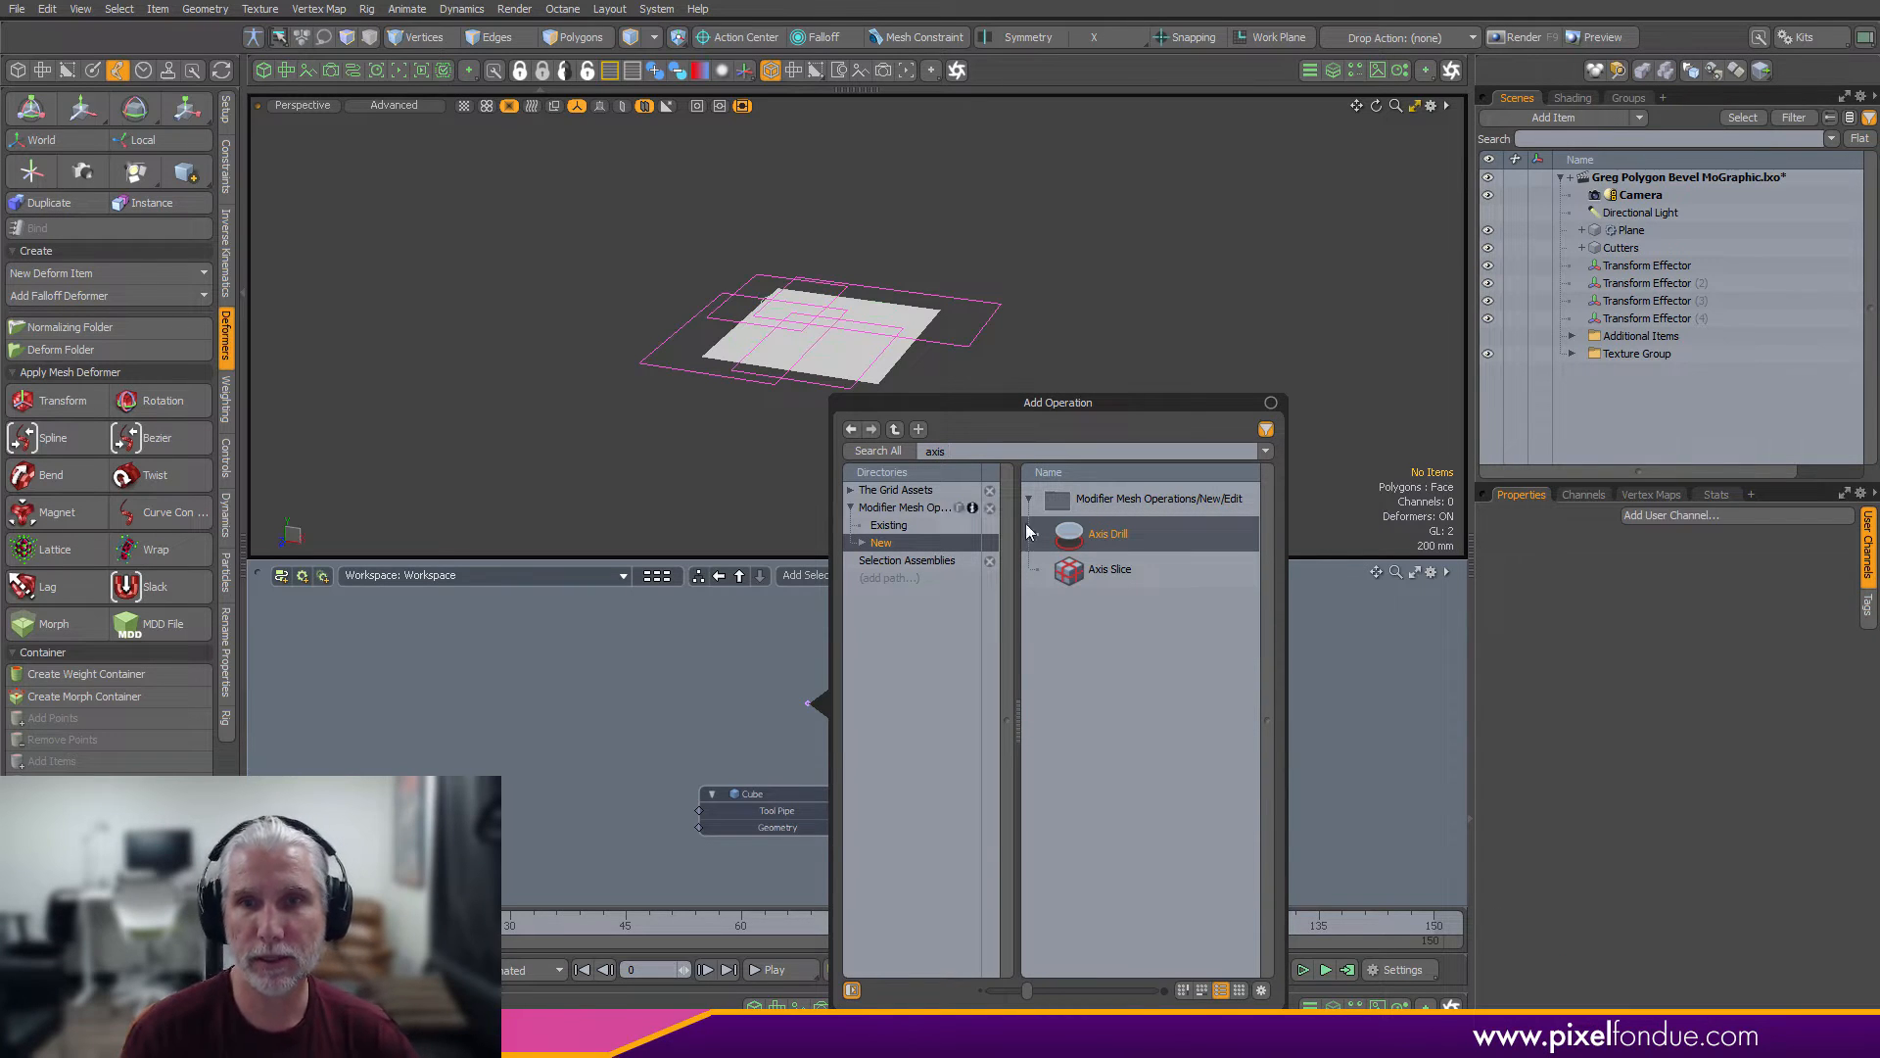
{"action": "double_click", "coordinate": [1111, 537]}
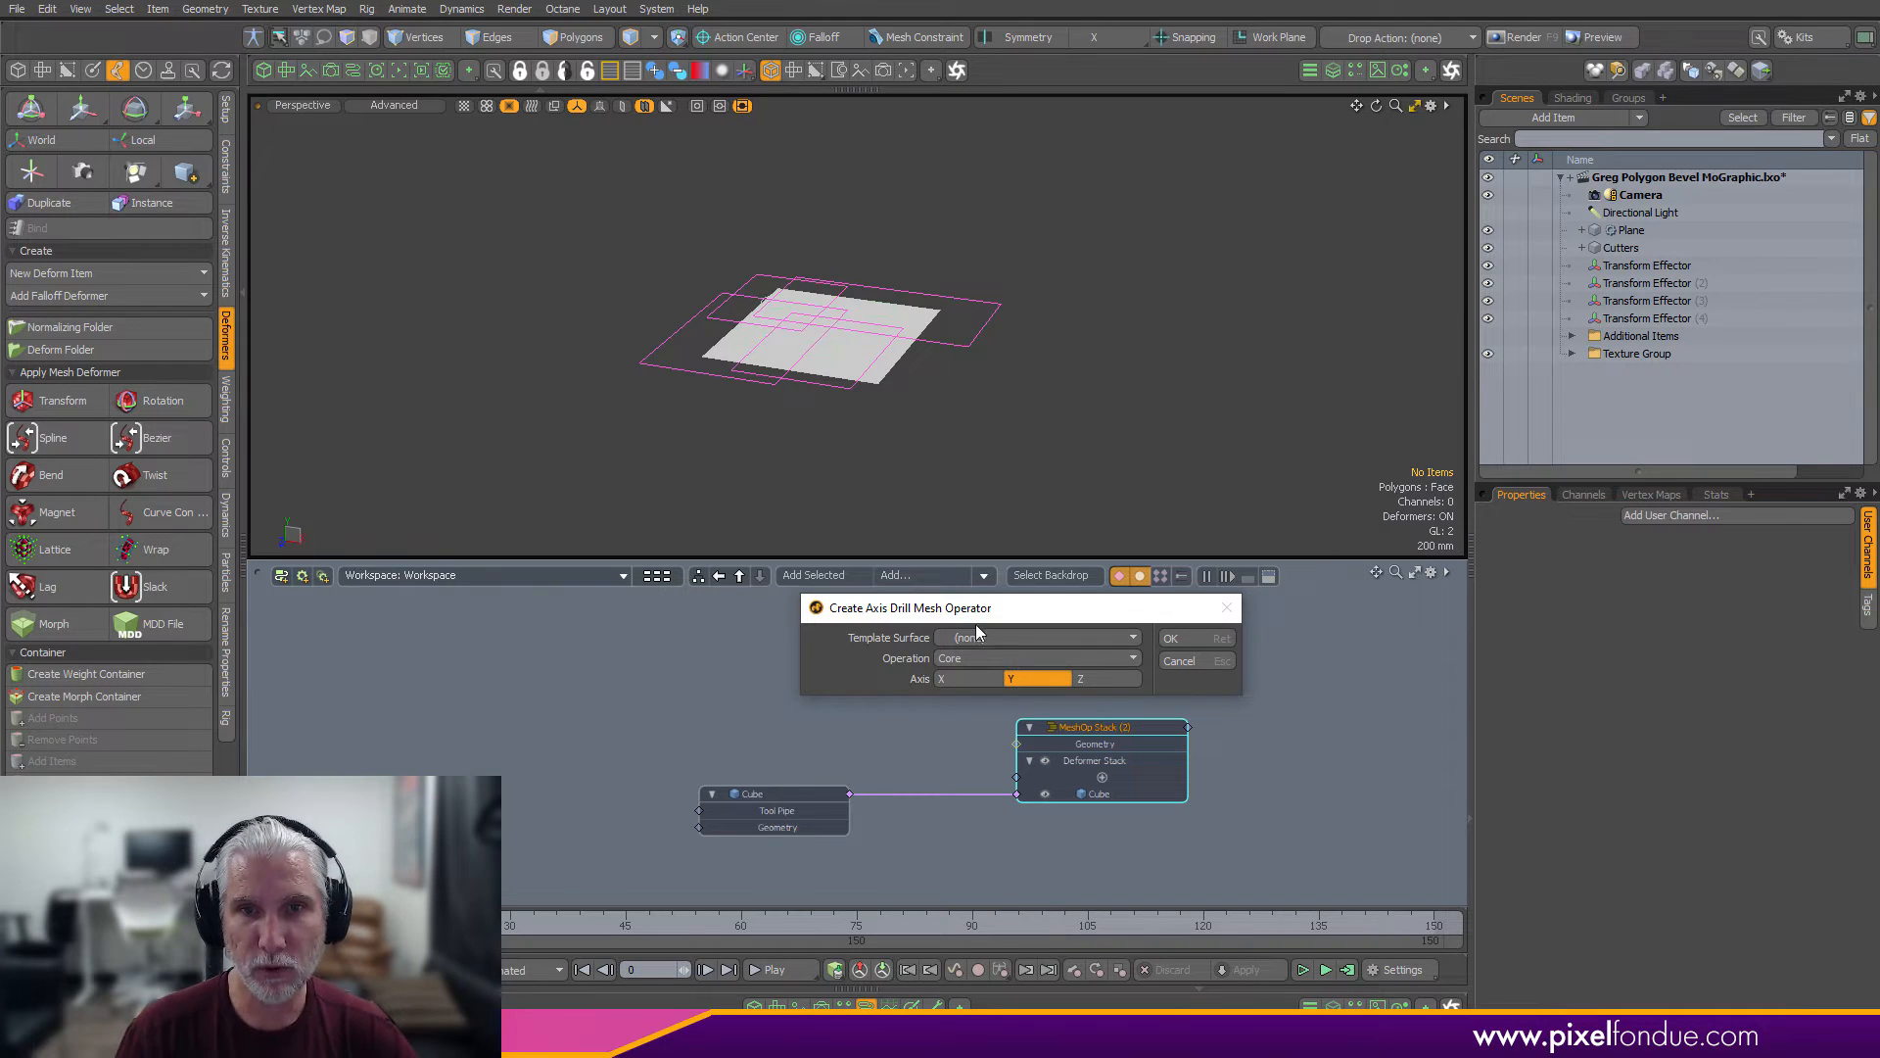
Create the Axis Drill with Cutters as its template surface and Slice as its operation
{"action": "left_click", "coordinate": [997, 637]}
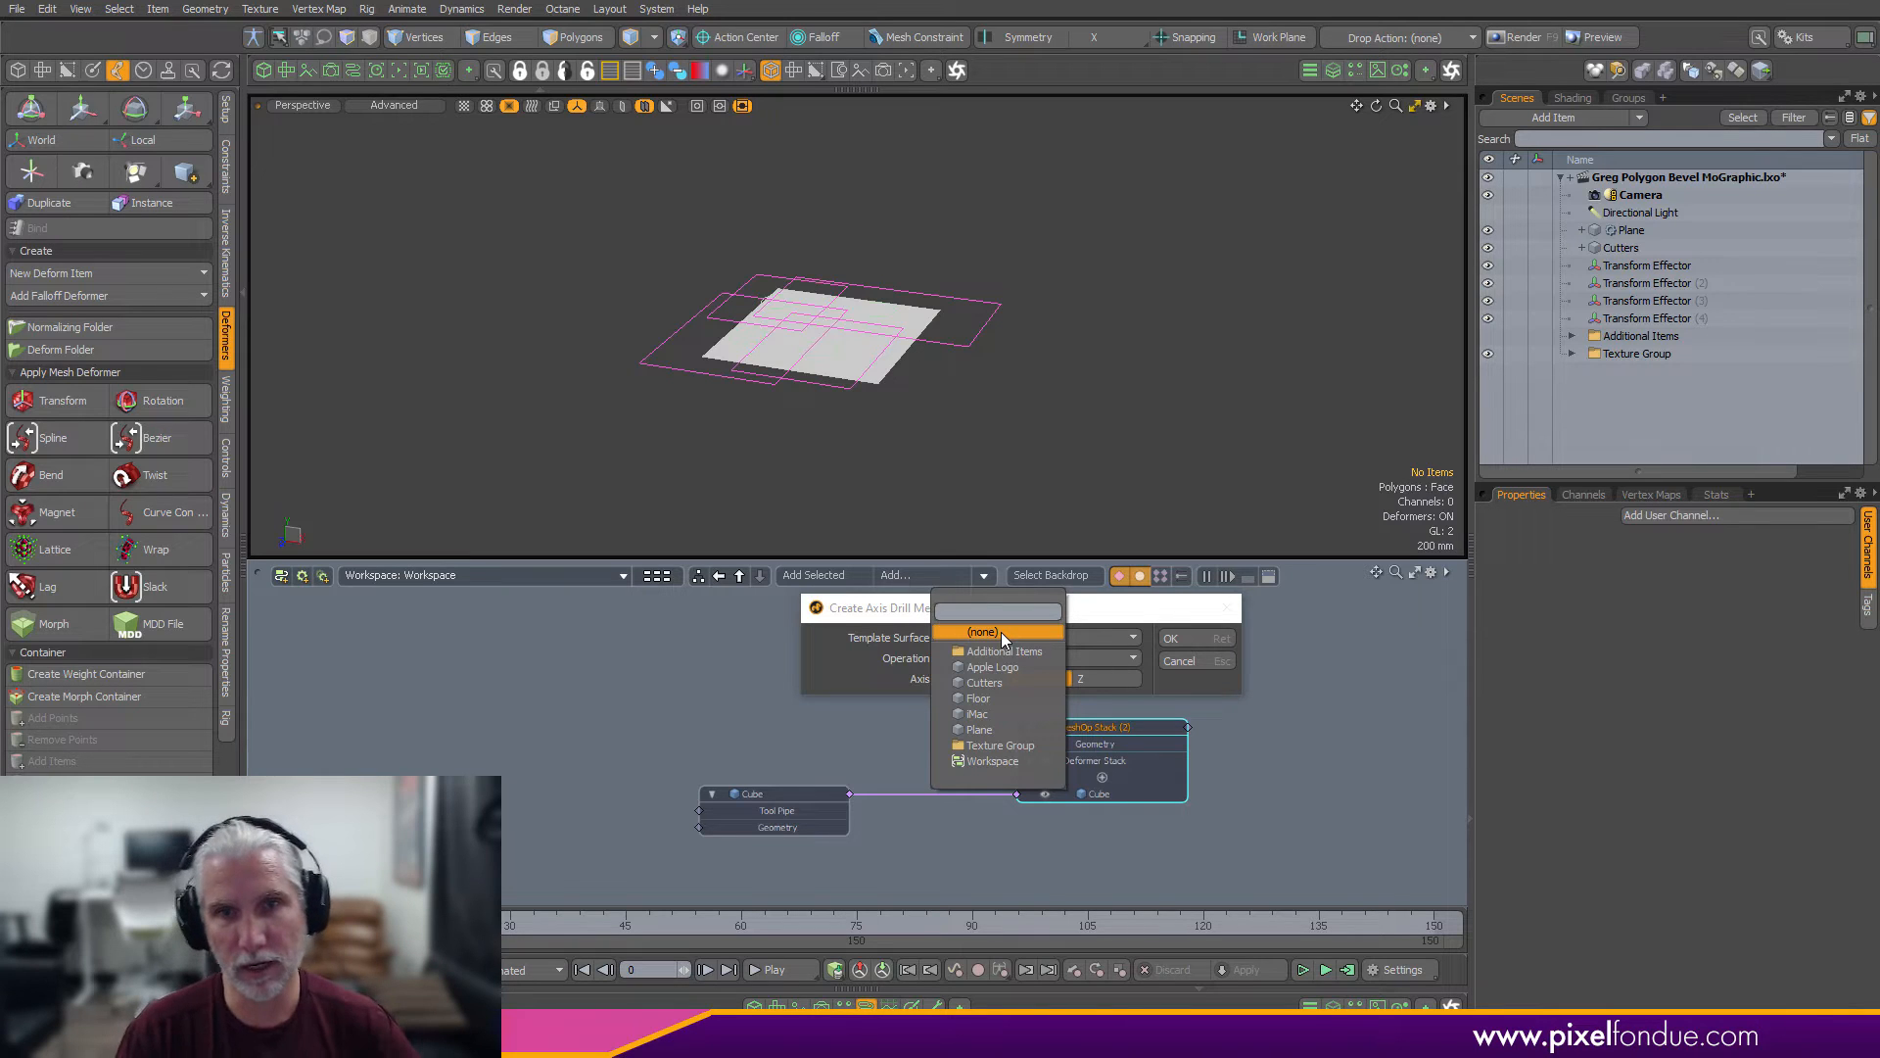
{"action": "left_click", "coordinate": [1030, 681]}
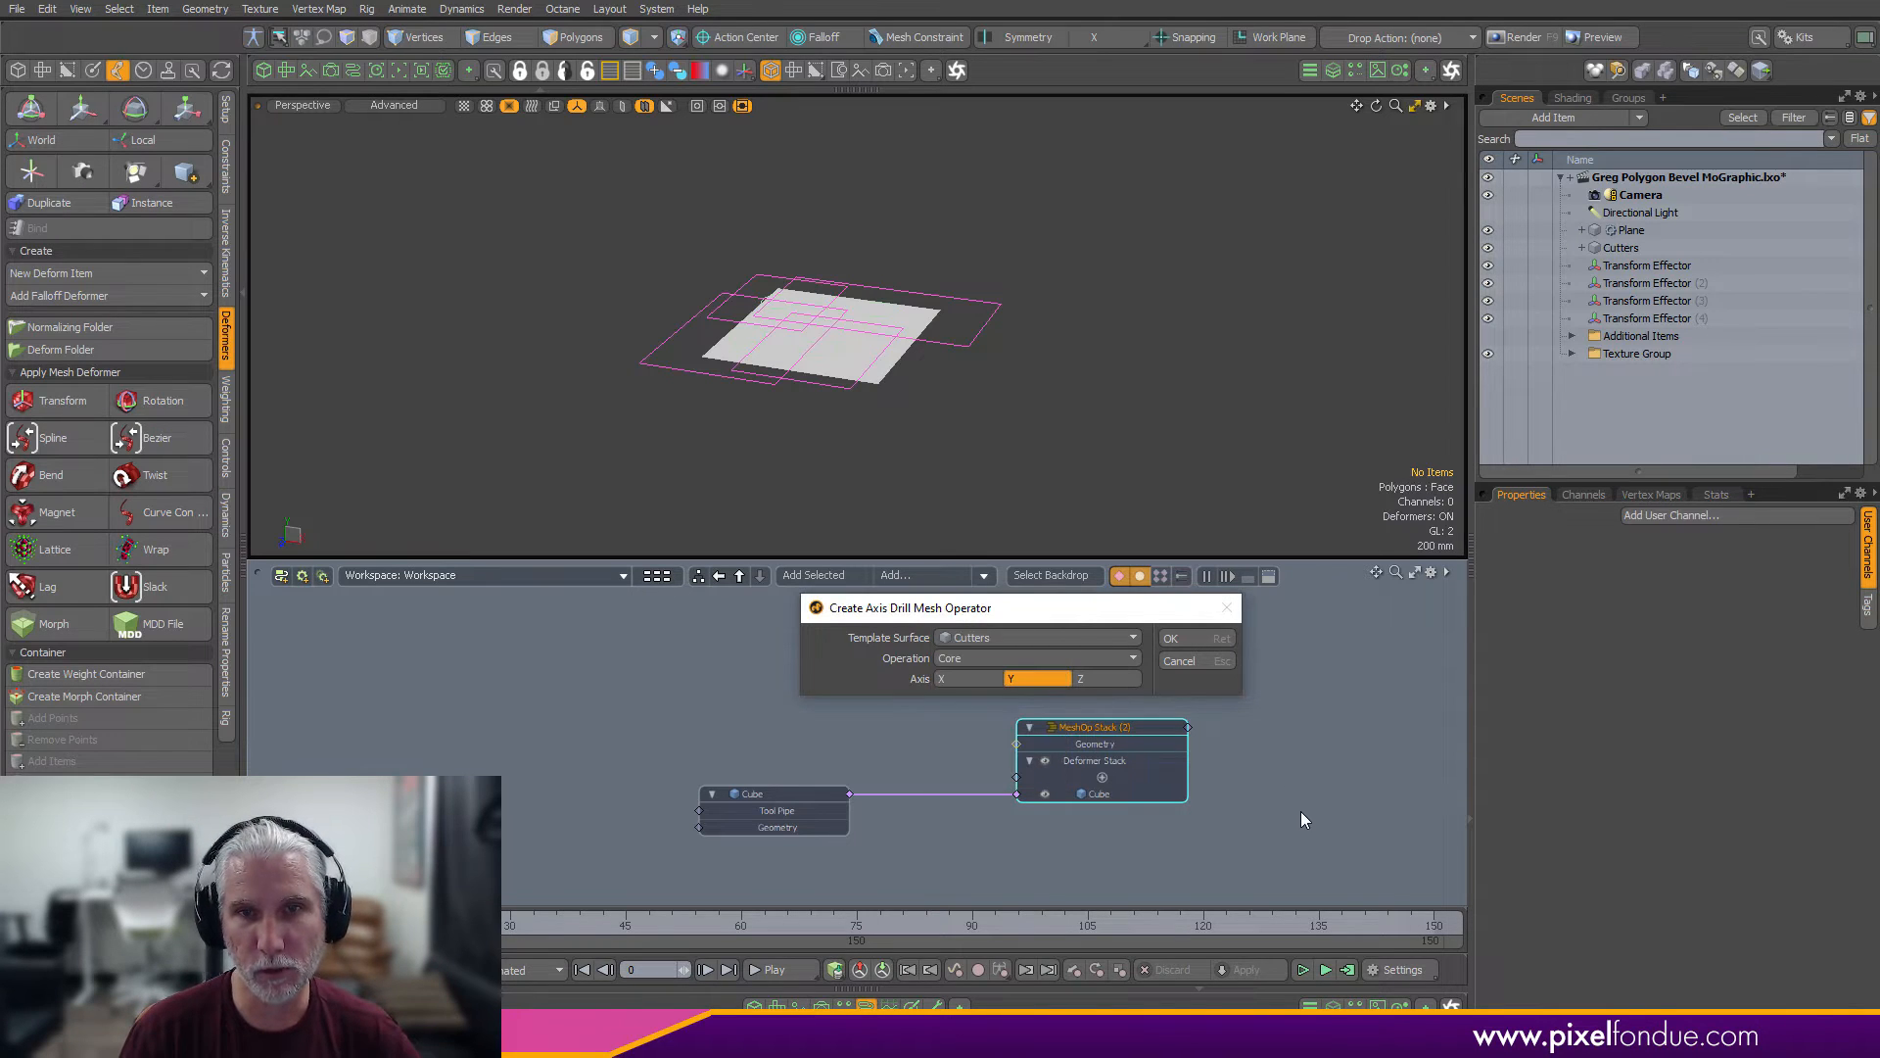
{"action": "left_click", "coordinate": [995, 659]}
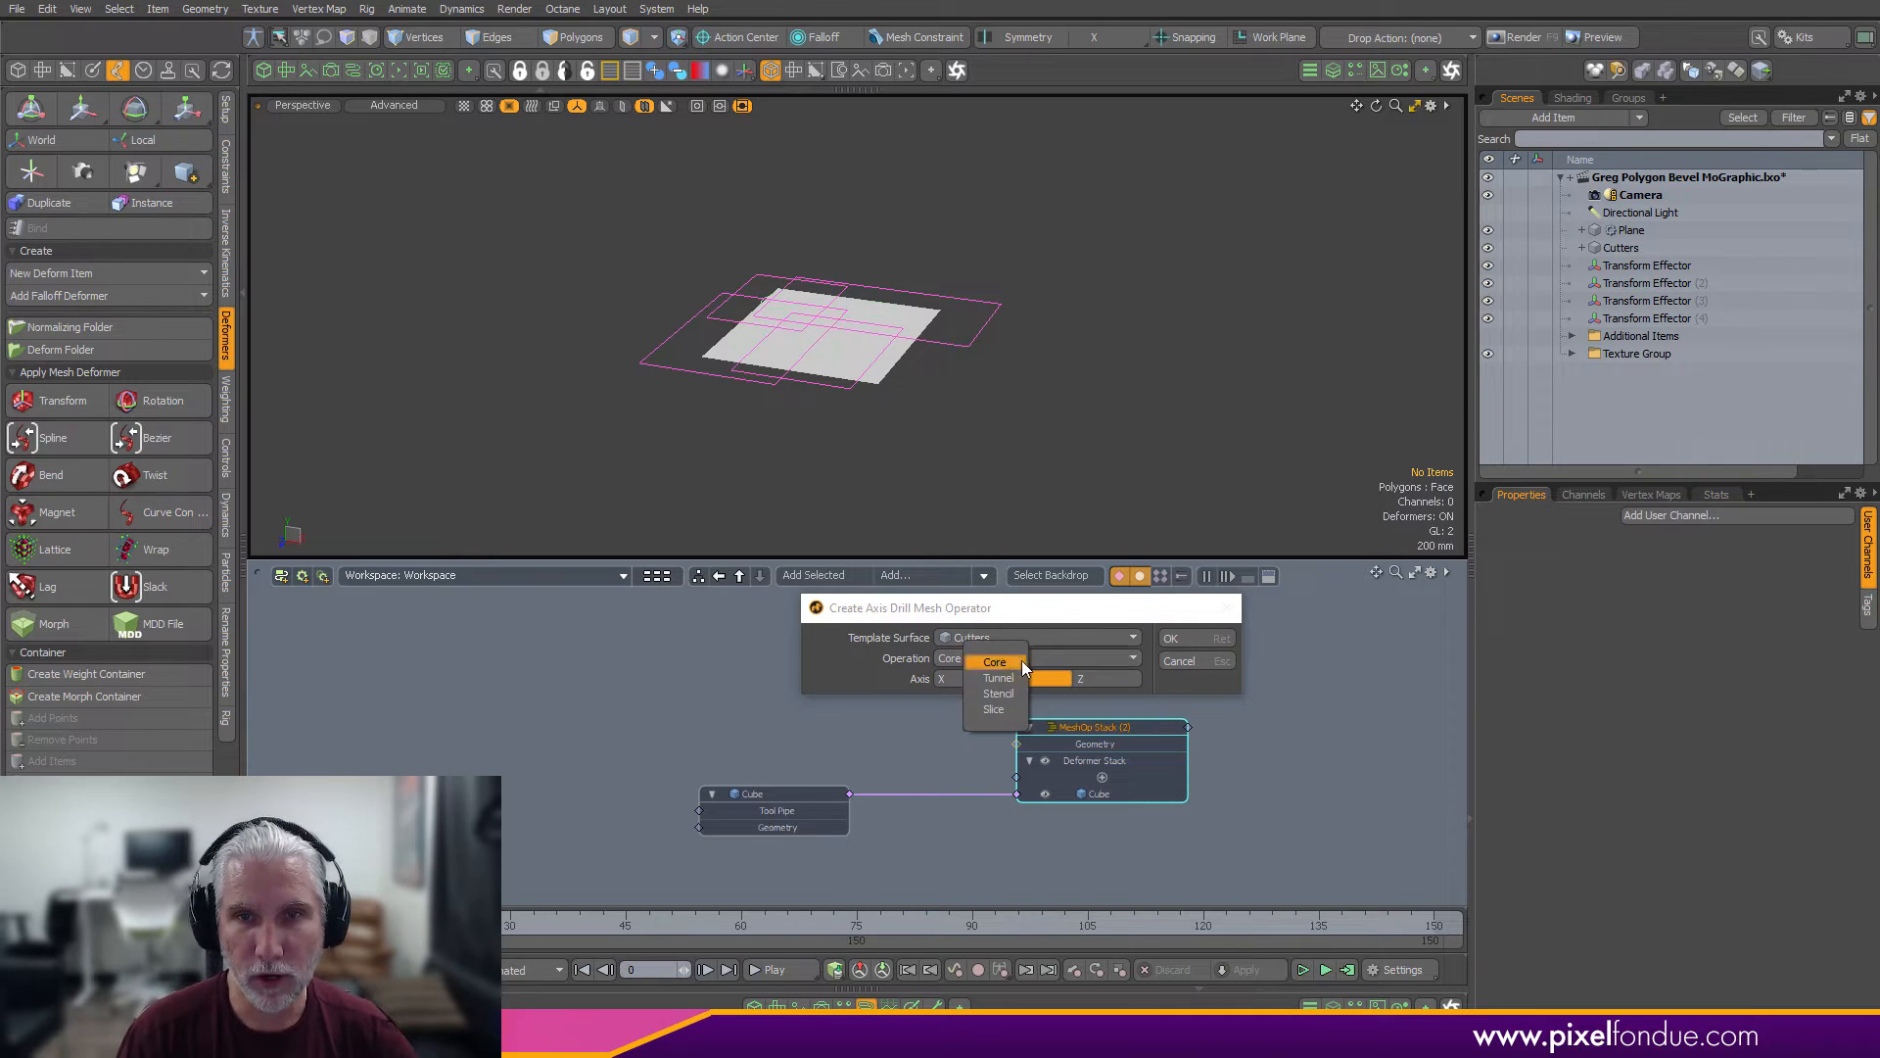
{"action": "left_click", "coordinate": [1007, 709]}
{"action": "left_click", "coordinate": [1209, 638]}
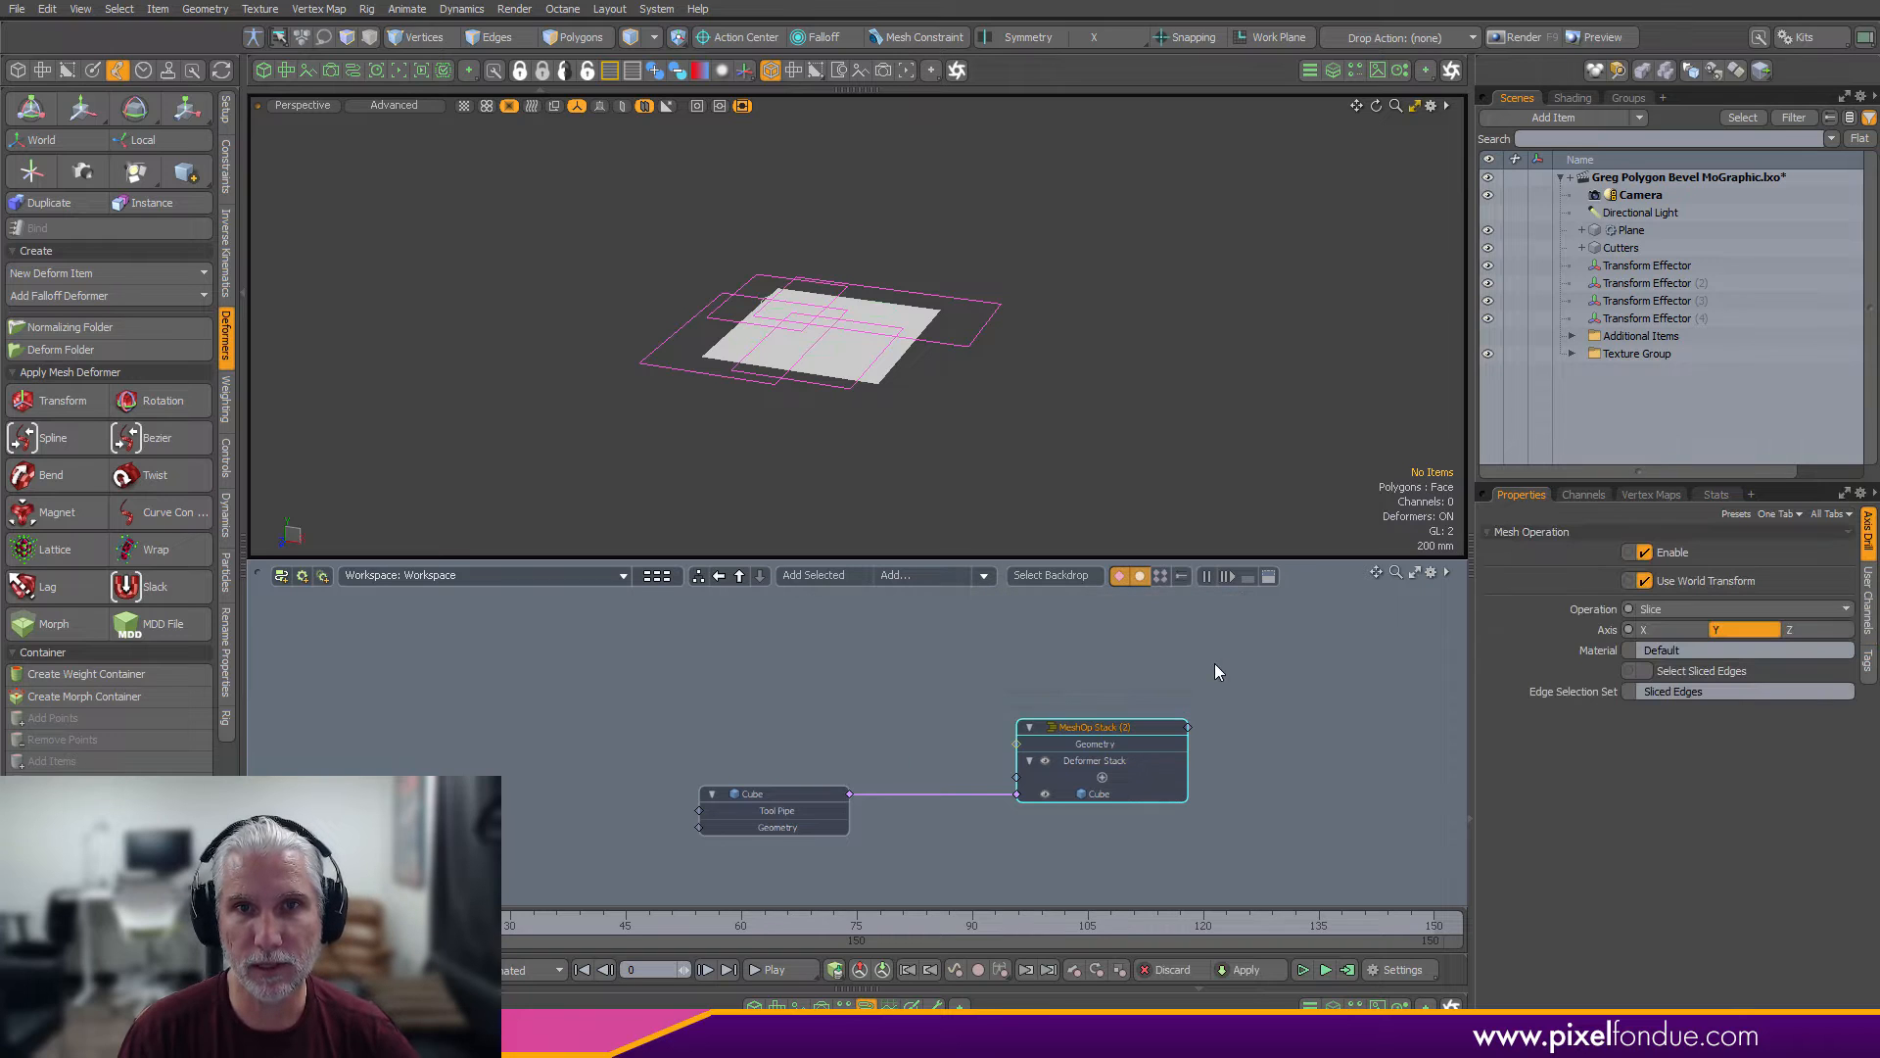
Isolate the Plane in the viewport and examine the slices cut into its surface
{"action": "left_click", "coordinate": [866, 377]}
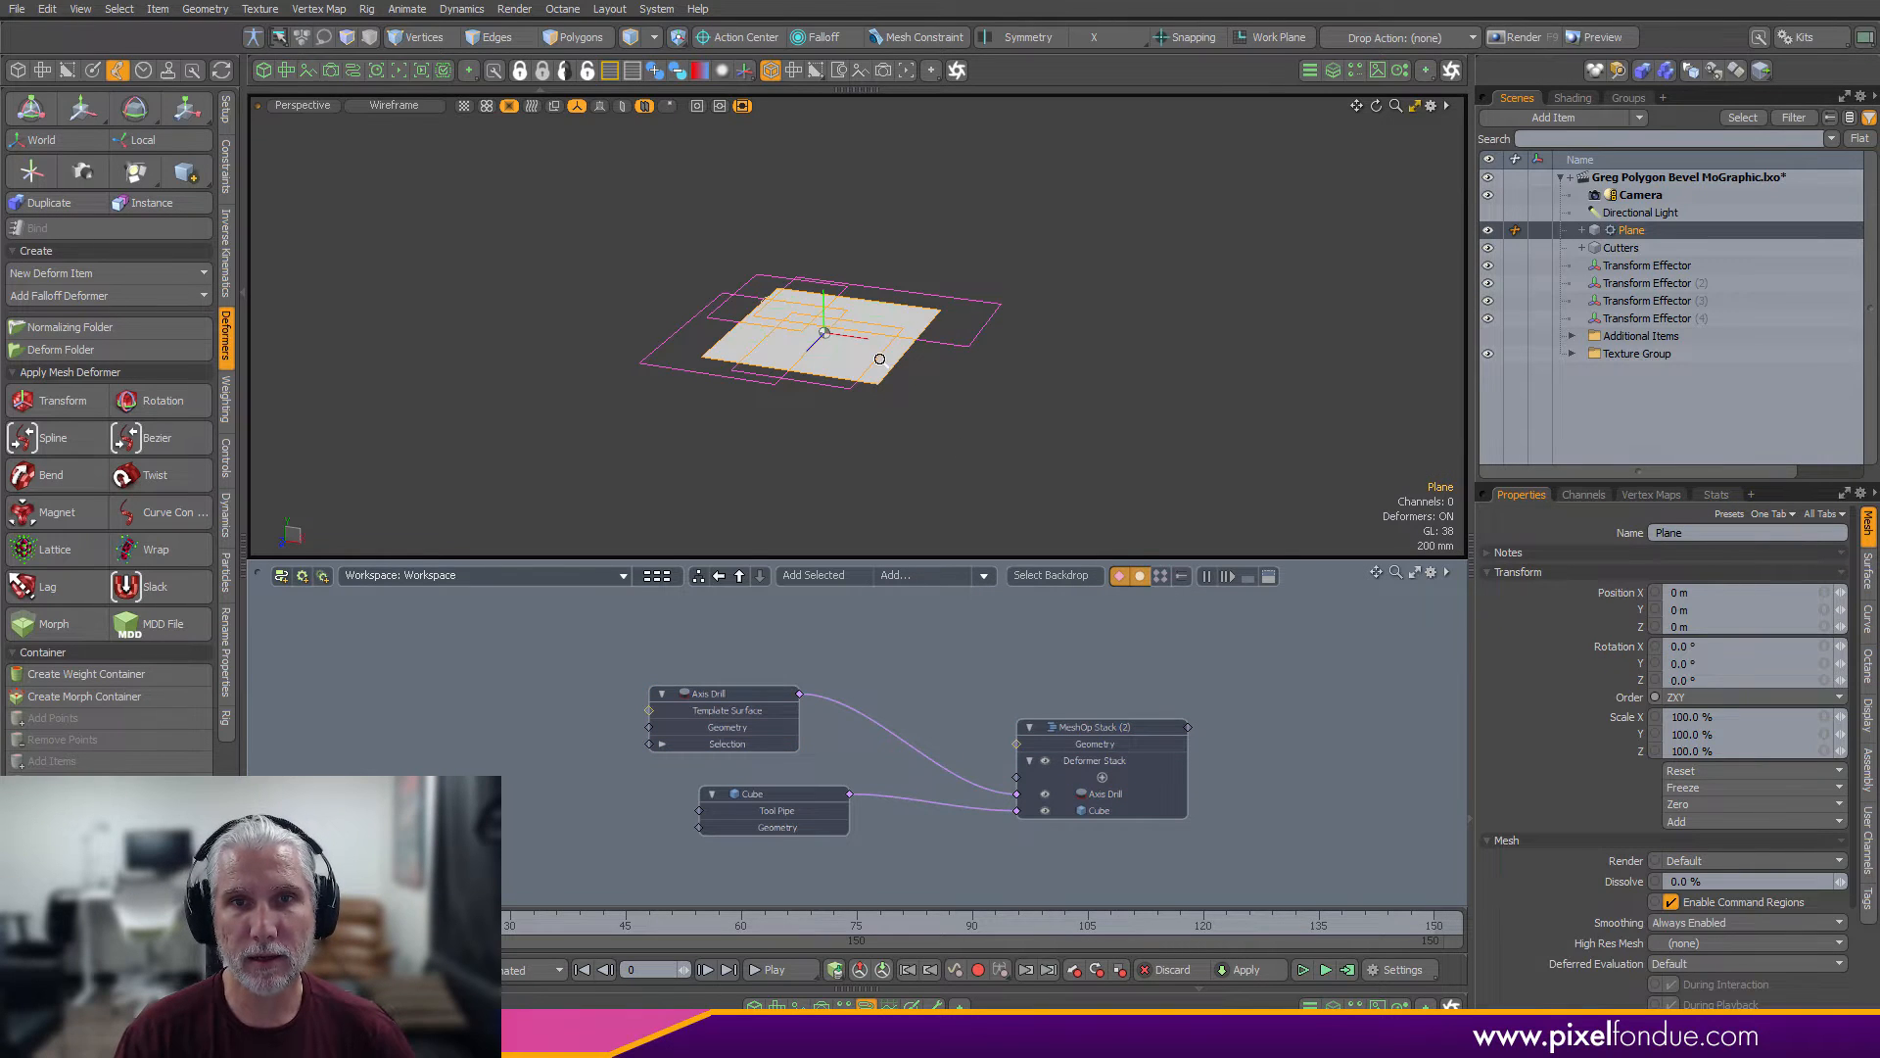
{"action": "left_click_drag", "start_coordinate": [880, 359], "coordinate": [1049, 337], "text": "ctrl+alt"}
{"action": "left_click_drag", "start_coordinate": [1049, 338], "coordinate": [1024, 493], "text": "alt"}
{"action": "left_click", "coordinate": [1026, 484]}
{"action": "left_click", "coordinate": [872, 469]}
{"action": "key", "text": "ctrl+3"}
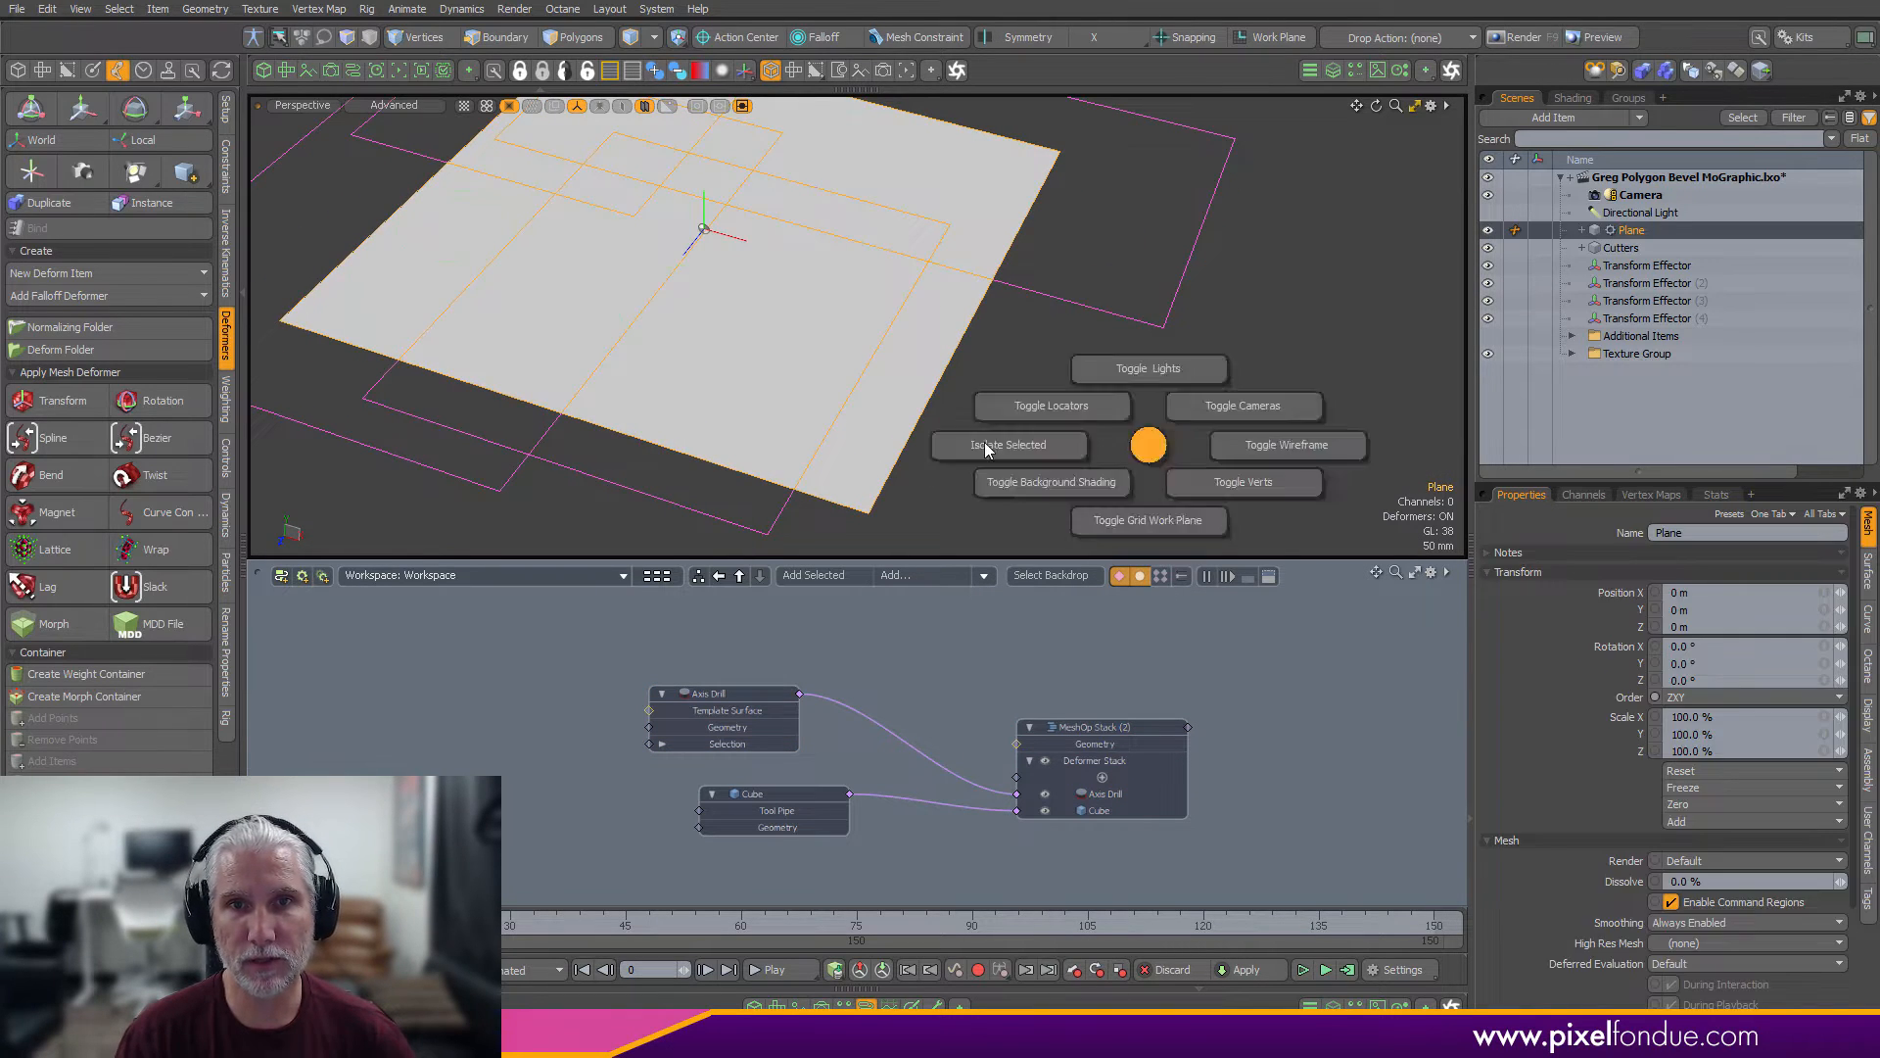
{"action": "left_click", "coordinate": [987, 450]}
{"action": "left_click_drag", "start_coordinate": [1036, 421], "coordinate": [1074, 374], "text": "alt"}
{"action": "left_click", "coordinate": [1064, 350]}
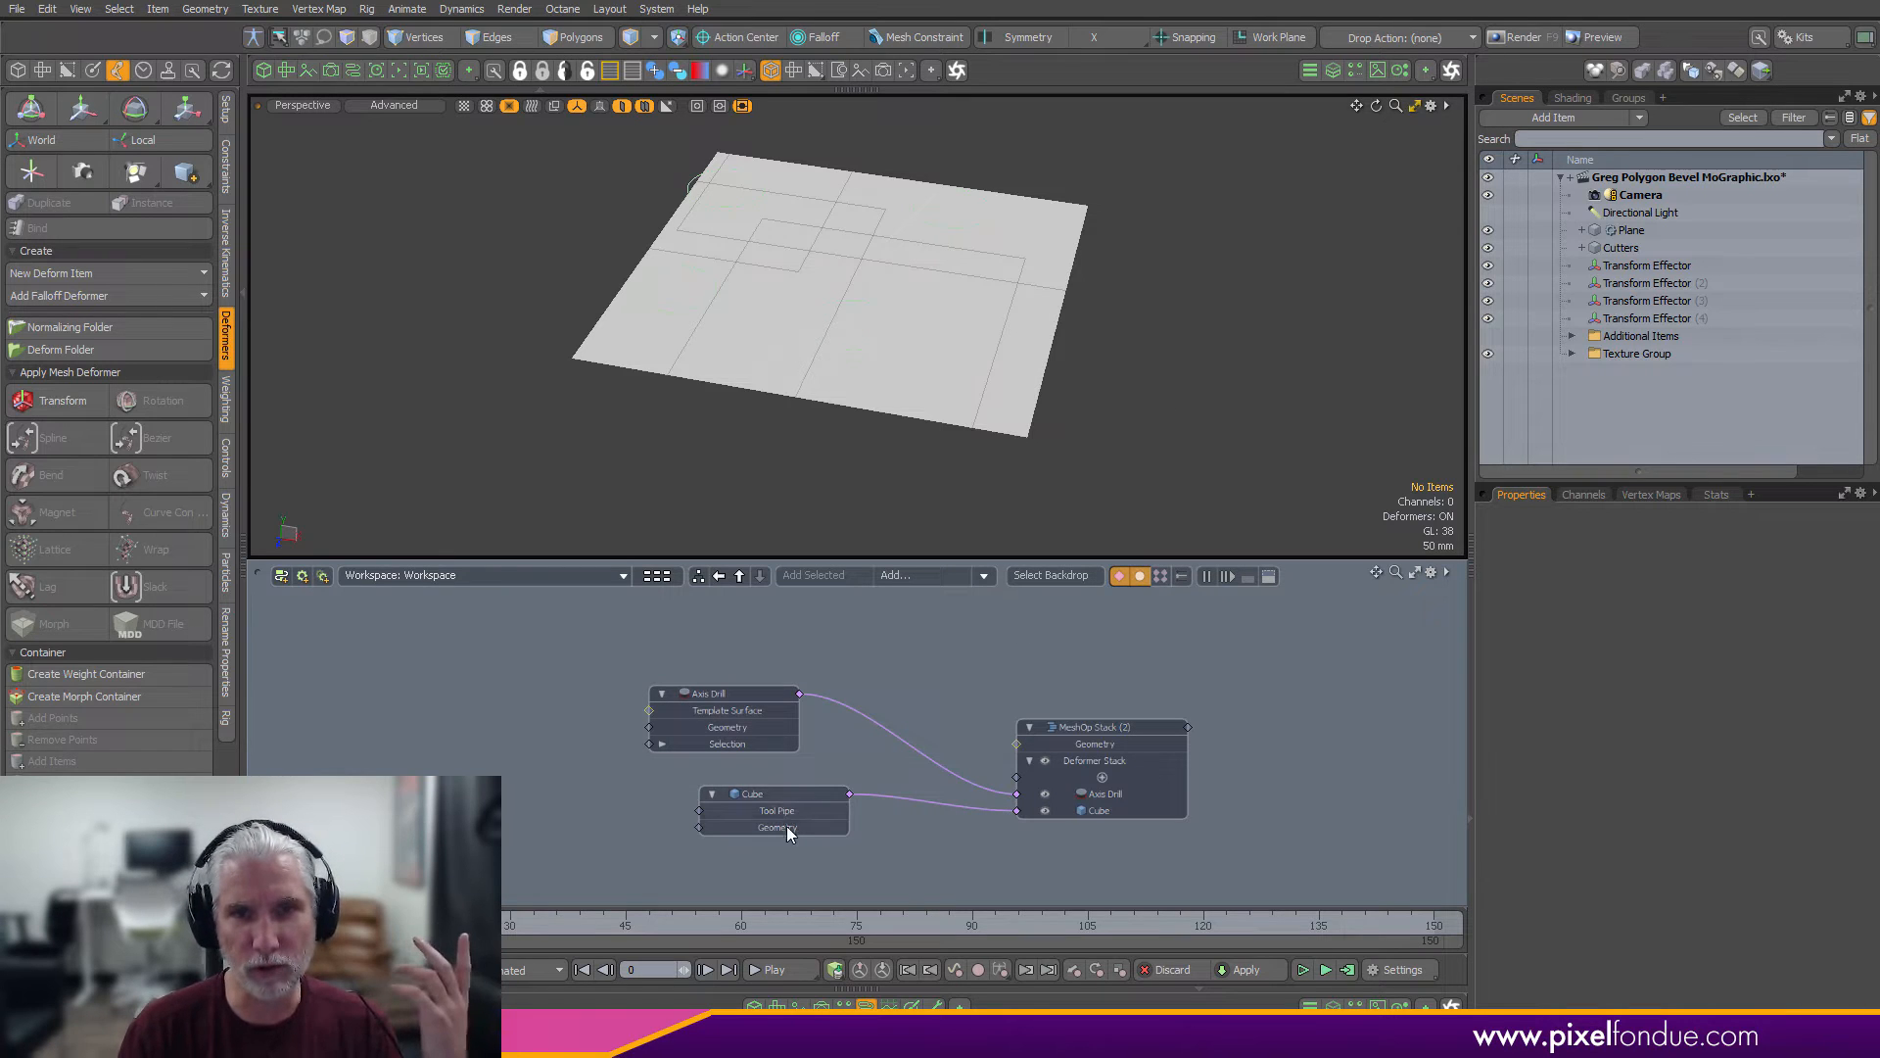
Line up the Axis Drill and Cube nodes in one column beside the MeshOp Stack (2) node
{"action": "left_click_drag", "start_coordinate": [801, 796], "coordinate": [768, 813]}
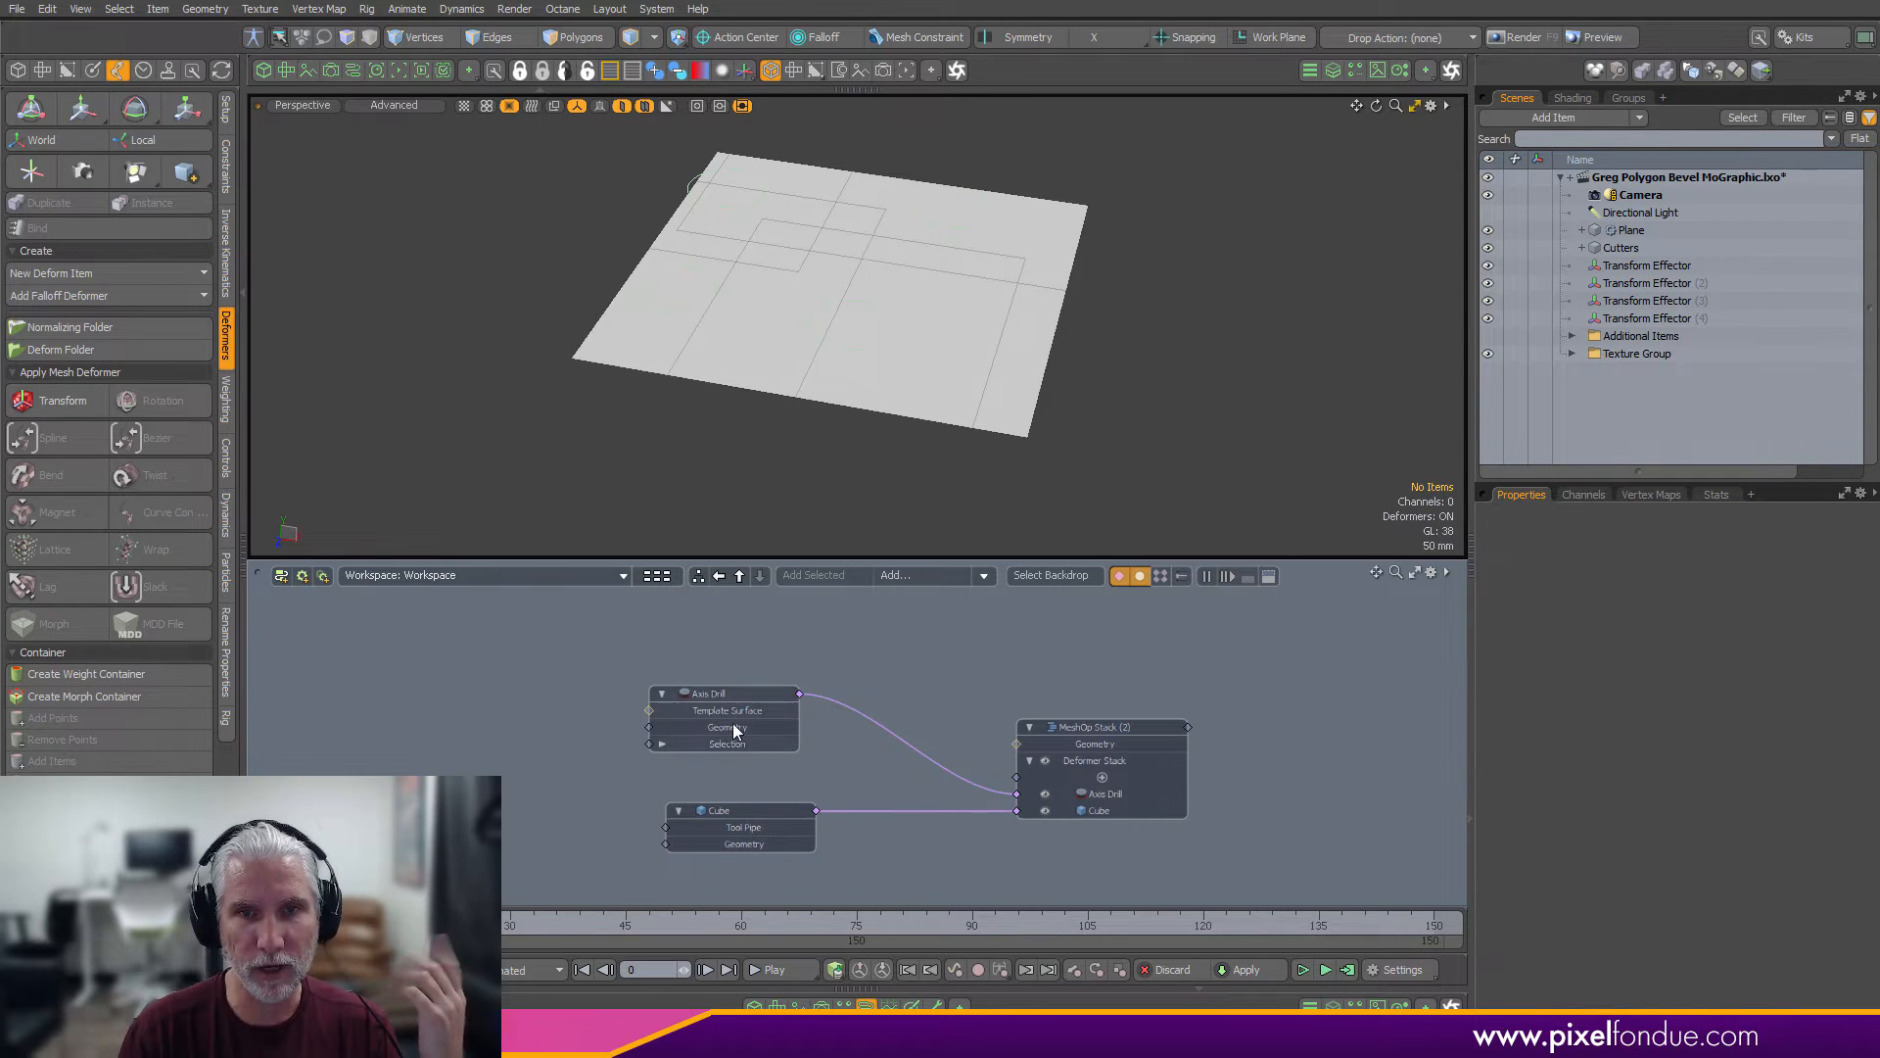
{"action": "mouse_move", "coordinate": [734, 730]}
{"action": "left_mouse_down"}
{"action": "mouse_move", "coordinate": [765, 720]}
{"action": "mouse_move", "coordinate": [764, 740]}
{"action": "left_mouse_up"}
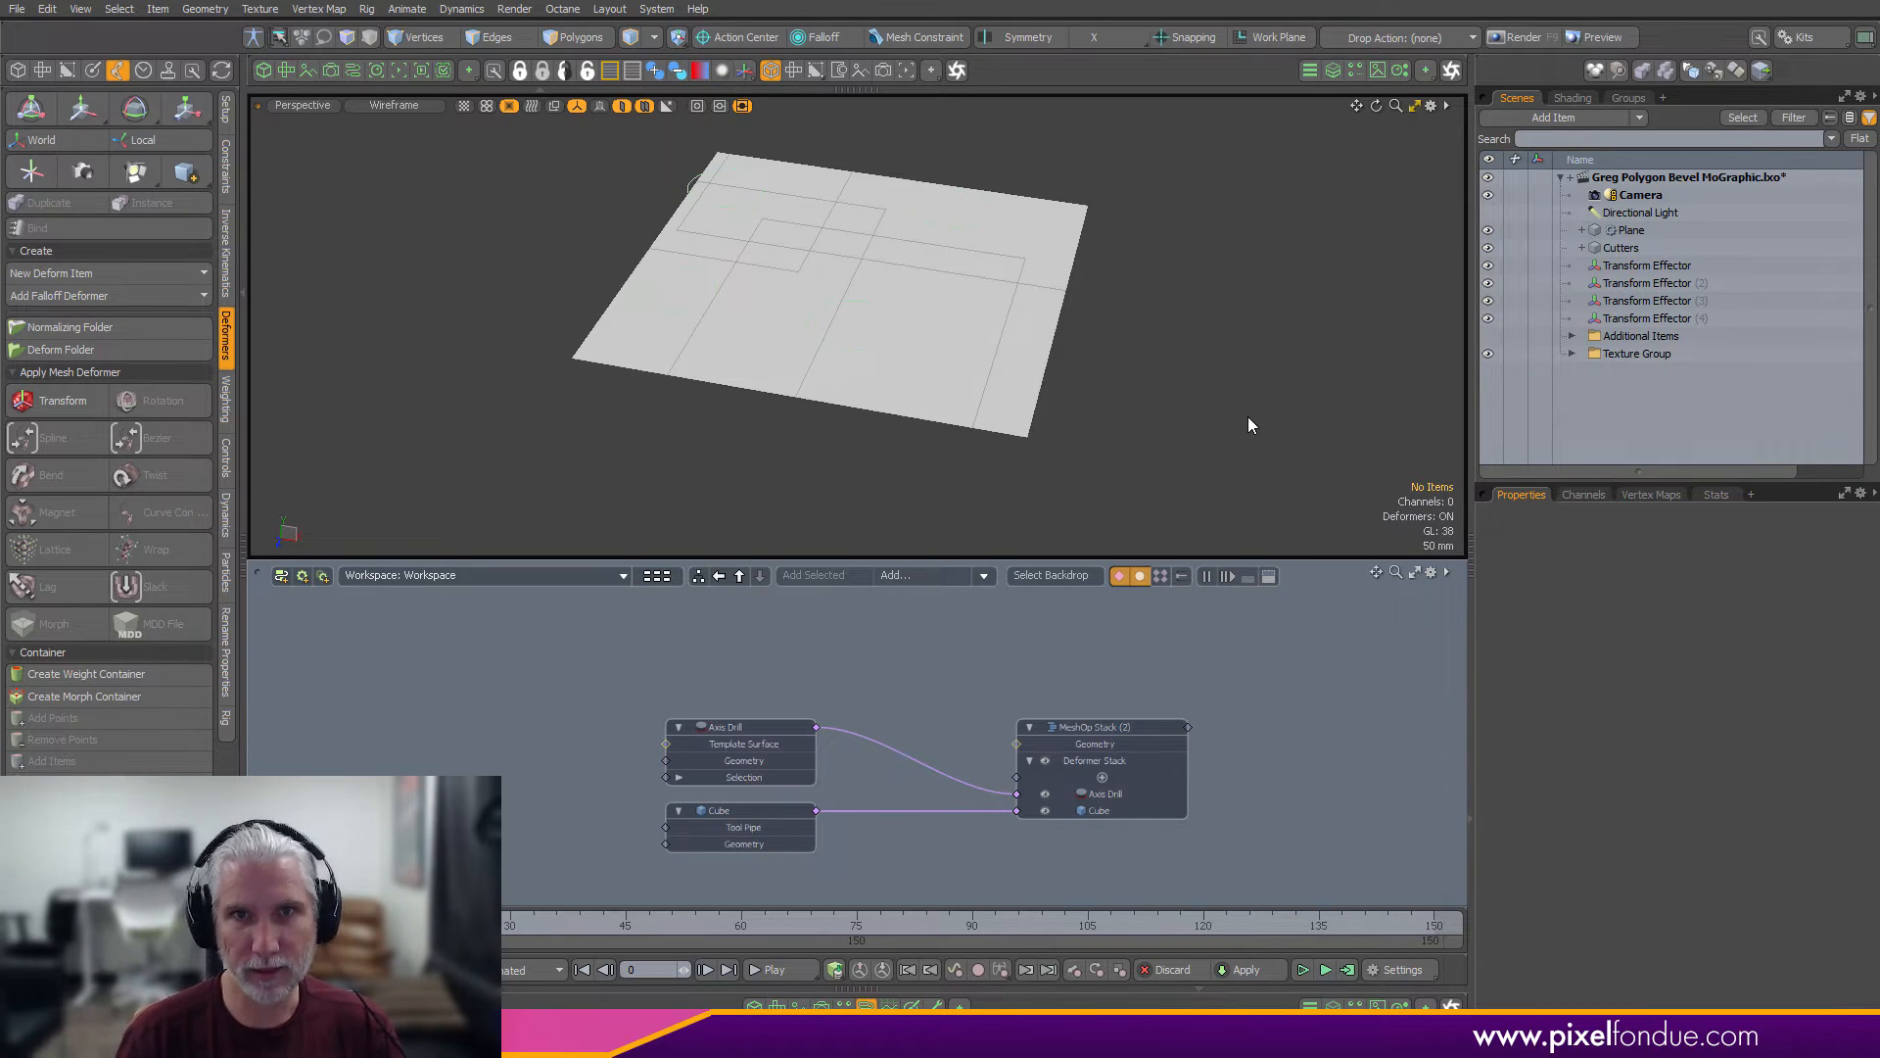
Show the Cutters together with the Plane and move Transform Effector (4) near the plane's corner, at about X 470 mm and Z 382 mm
{"action": "left_click", "coordinate": [1638, 253]}
{"action": "left_click_drag", "start_coordinate": [1126, 401], "coordinate": [1082, 367], "text": "alt"}
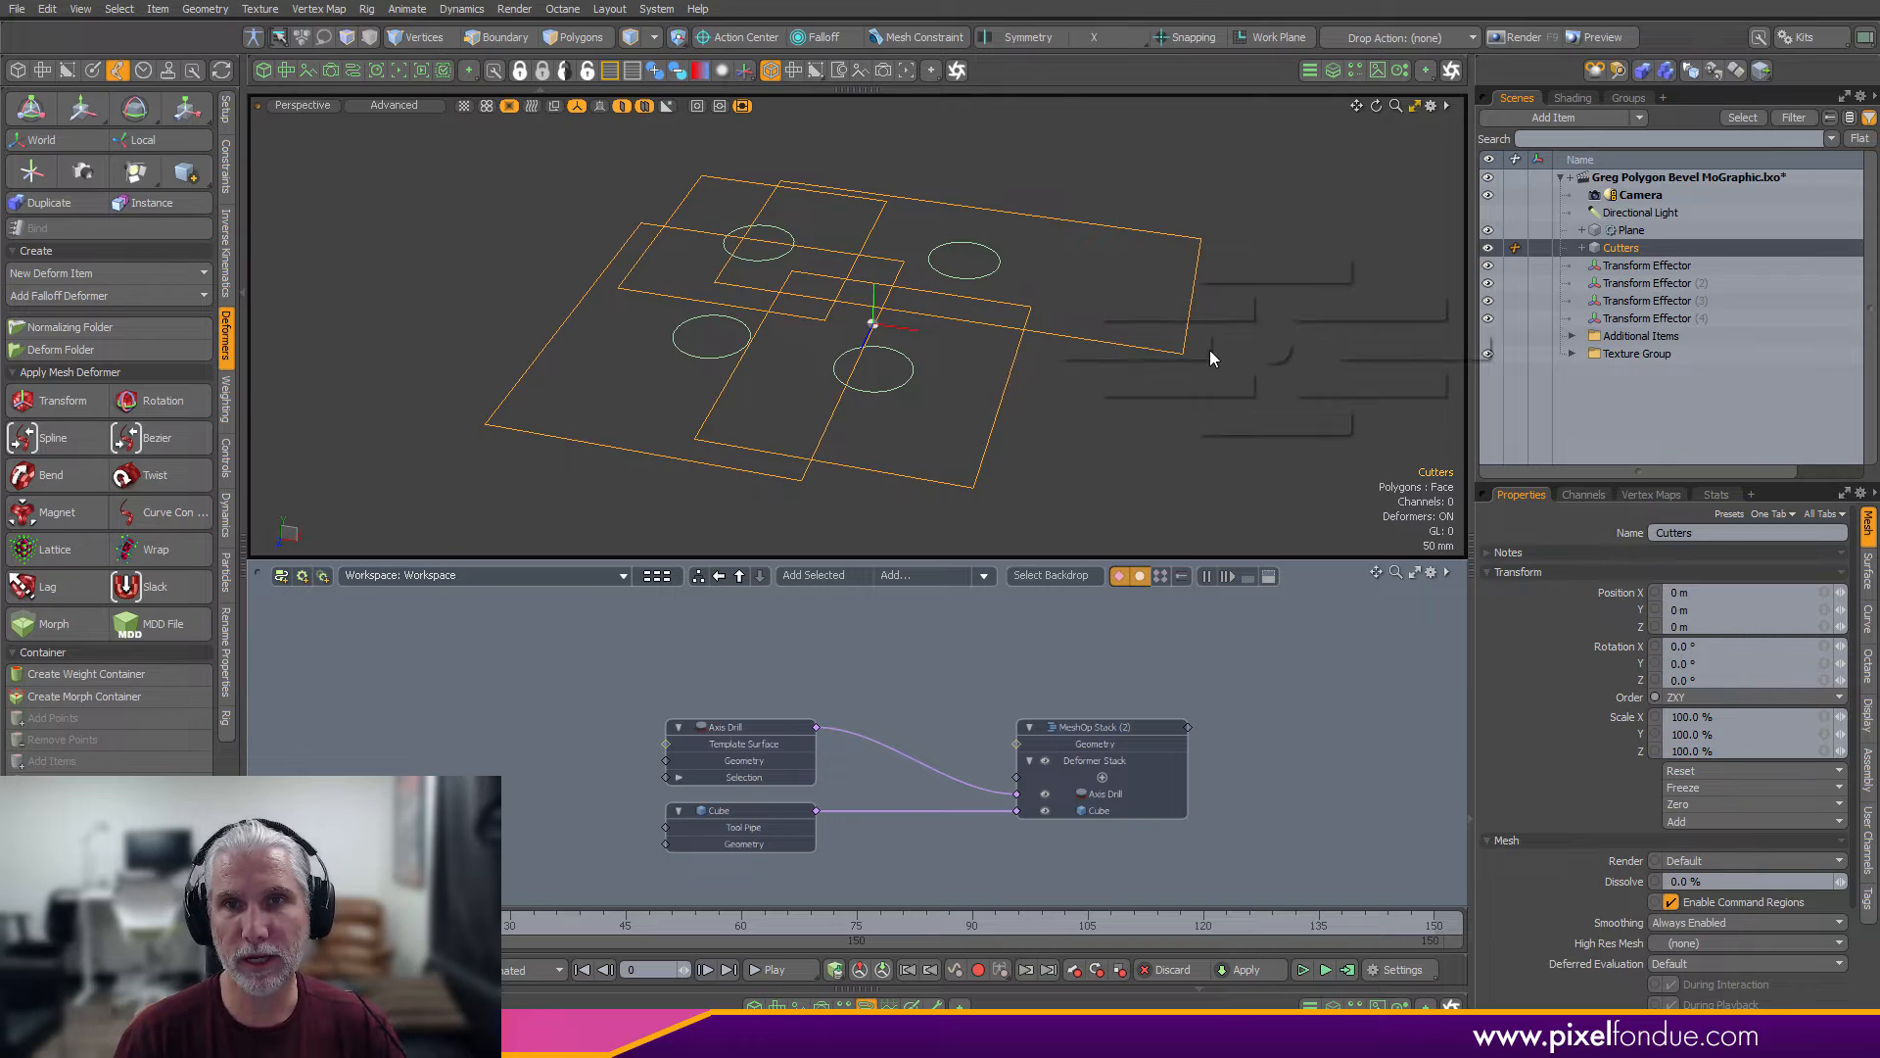
{"action": "left_click", "coordinate": [1209, 453]}
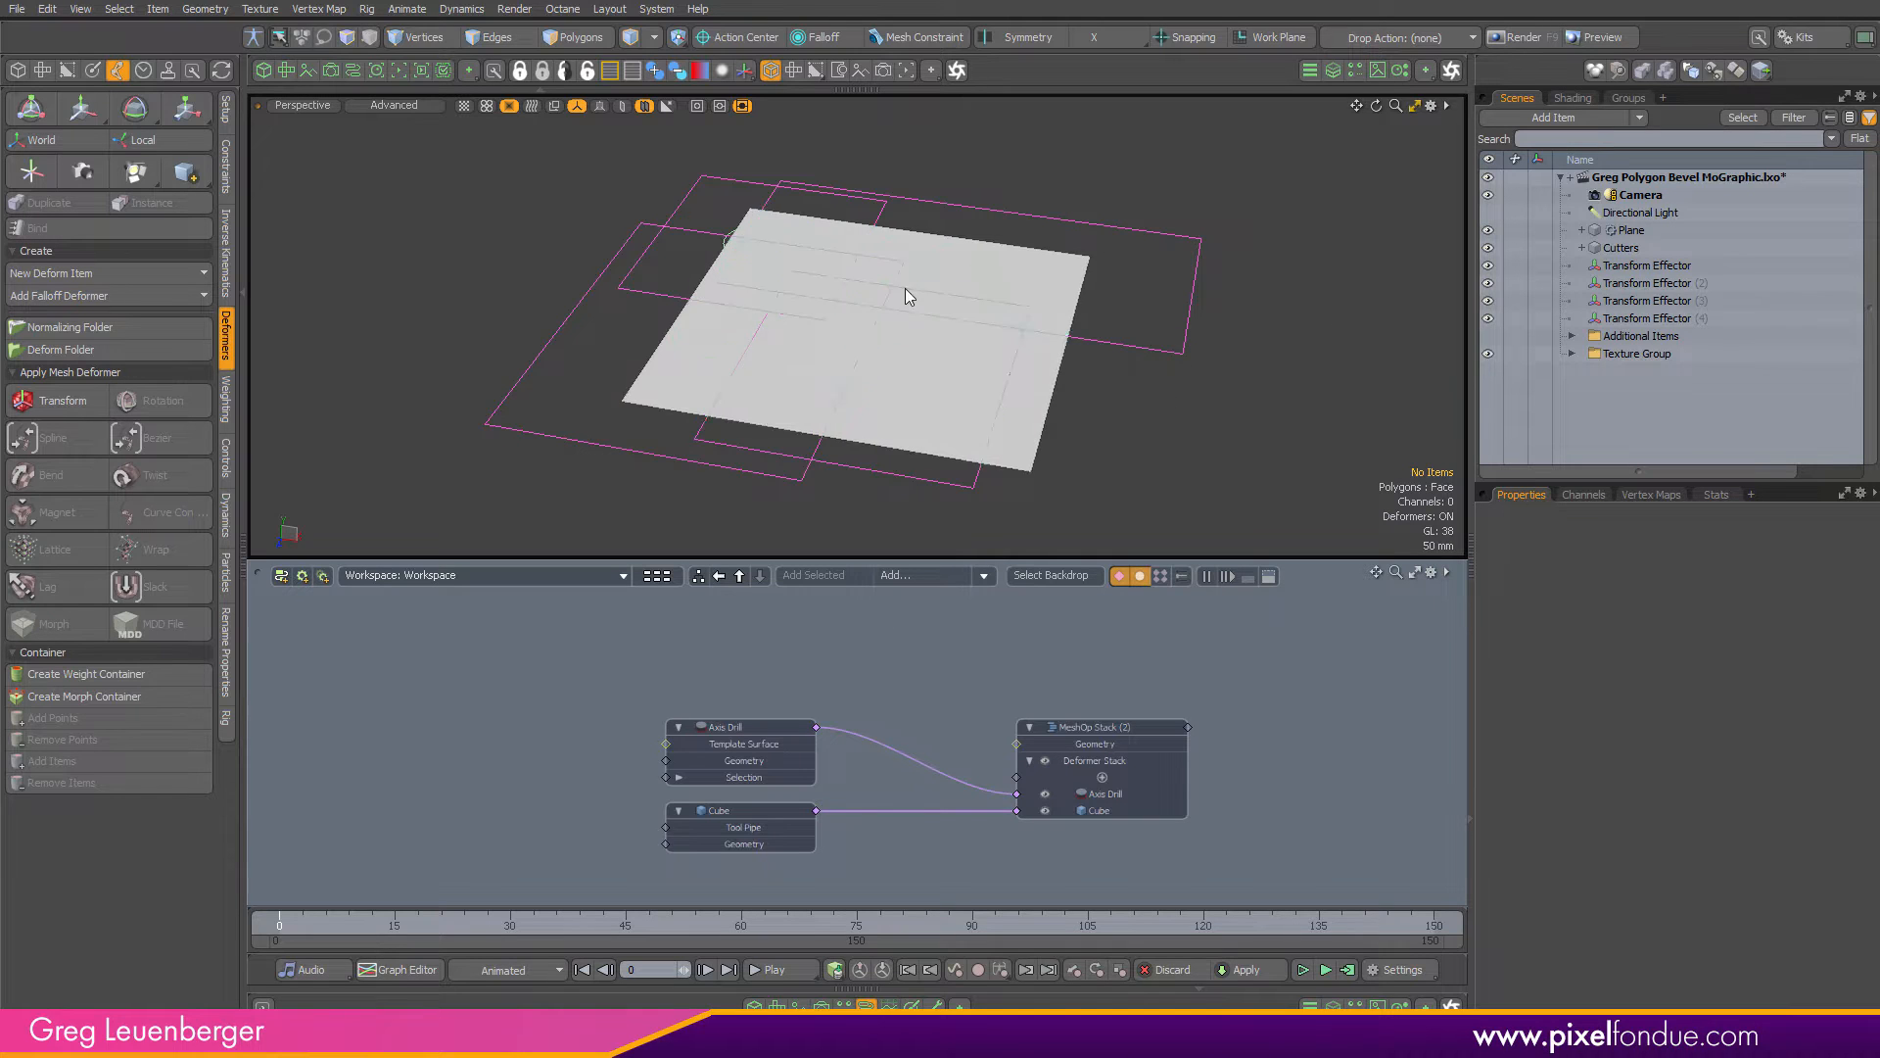
{"action": "key", "text": "ctrl+3"}
{"action": "left_click", "coordinate": [1140, 372]}
{"action": "key", "text": "ctrl+3"}
{"action": "left_click", "coordinate": [1075, 306]}
{"action": "left_click", "coordinate": [731, 254]}
{"action": "key", "text": "w"}
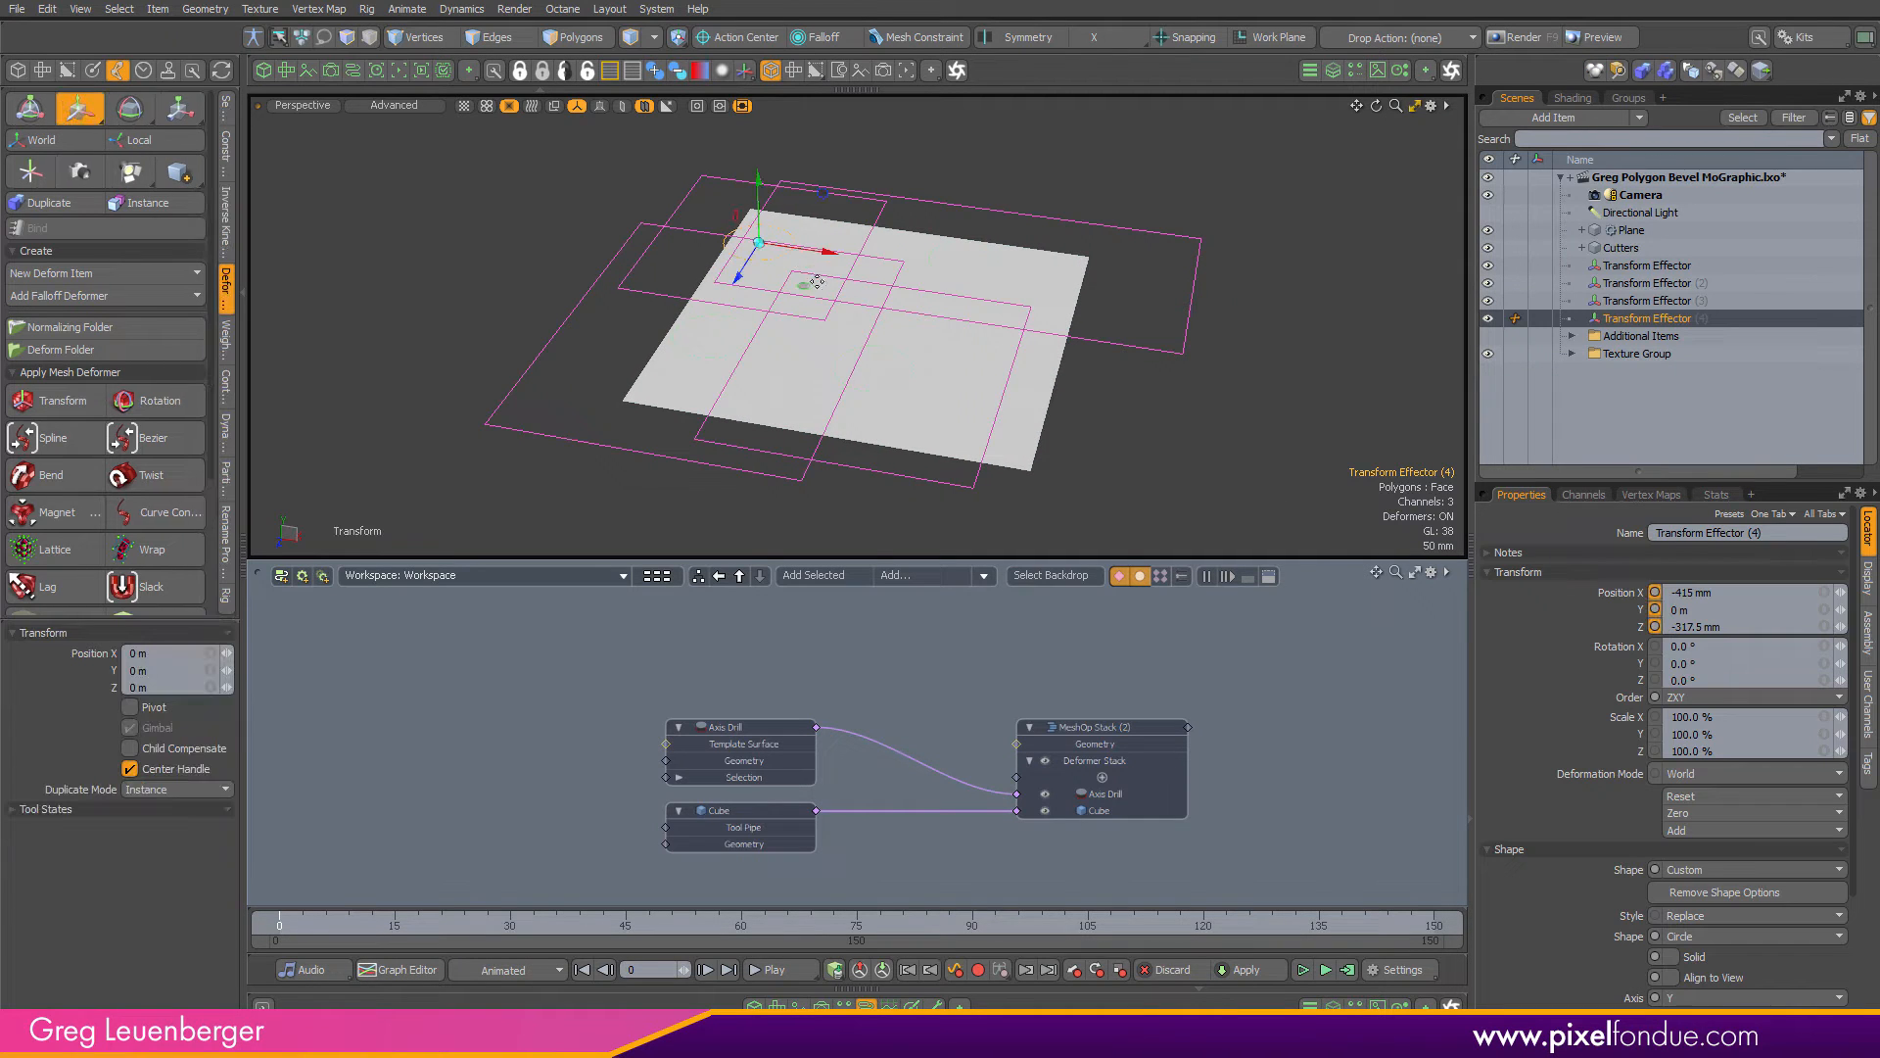
{"action": "left_click_drag", "start_coordinate": [811, 284], "coordinate": [1095, 501]}
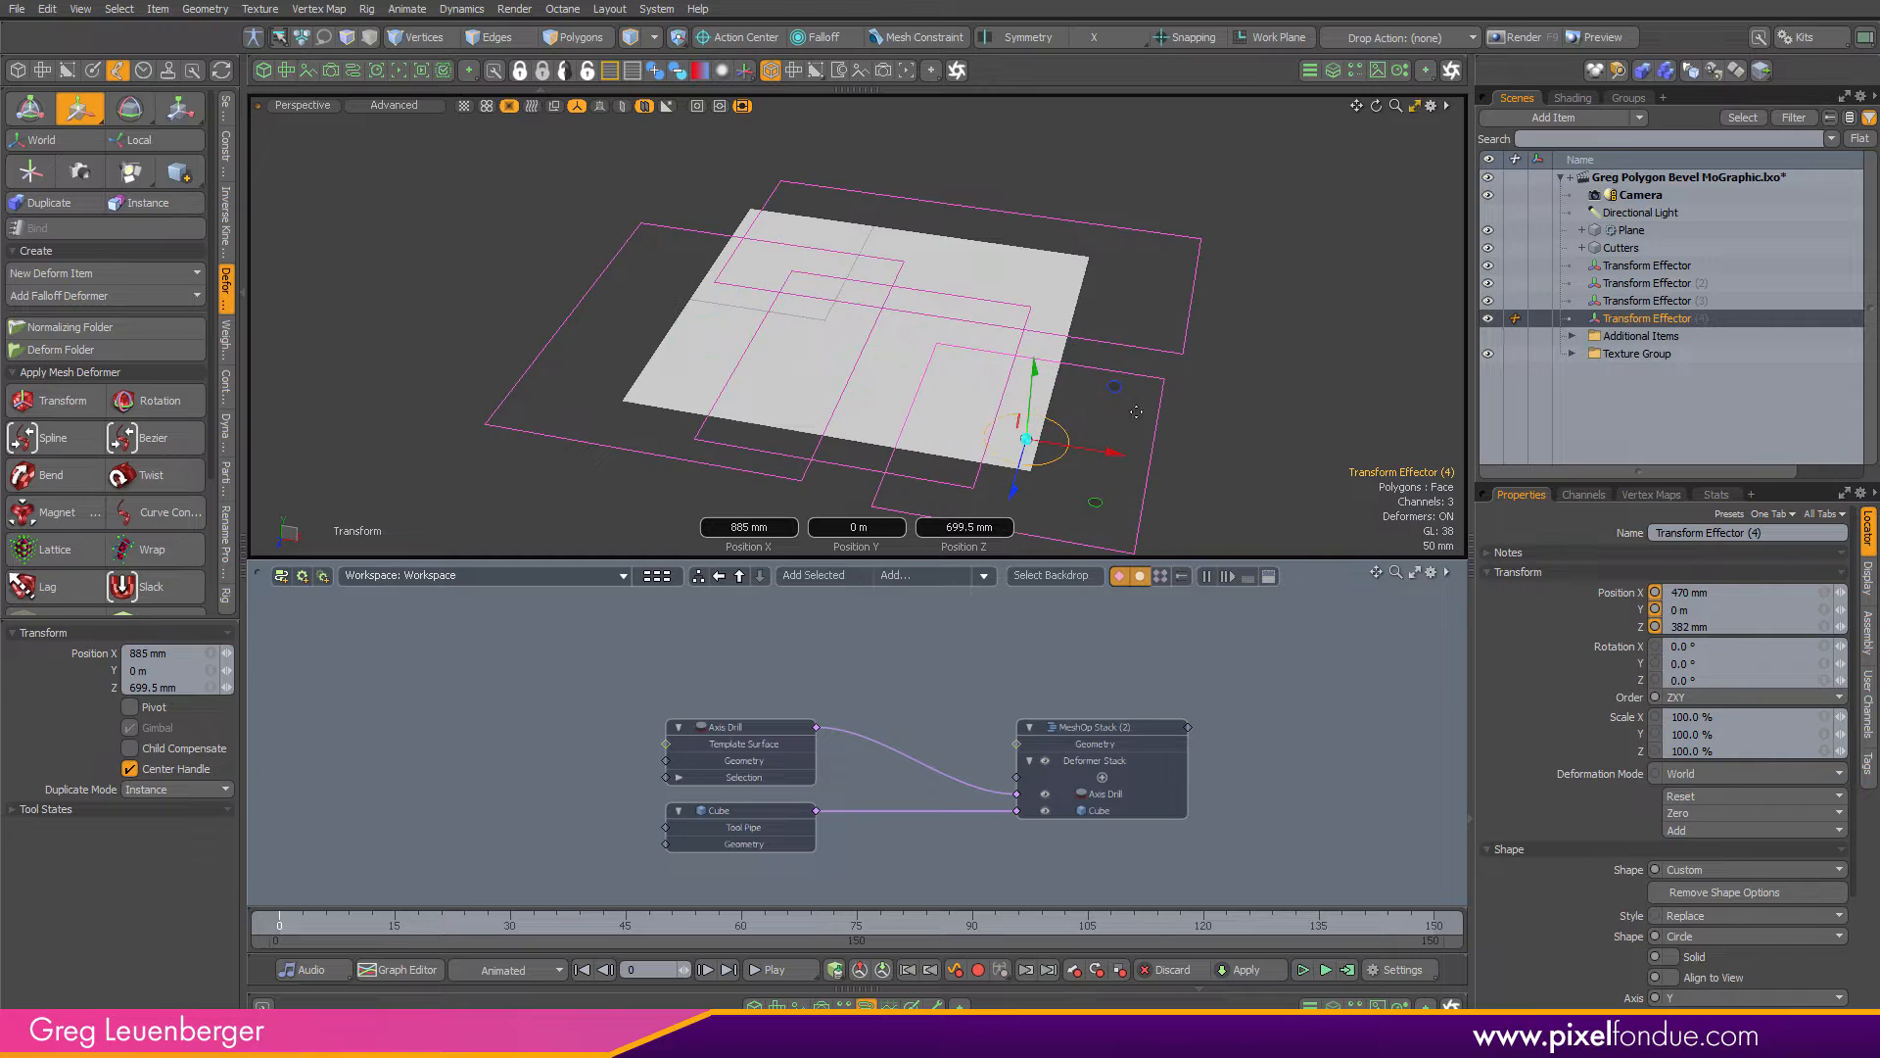
{"action": "key", "text": "space"}
{"action": "left_click", "coordinate": [1203, 413]}
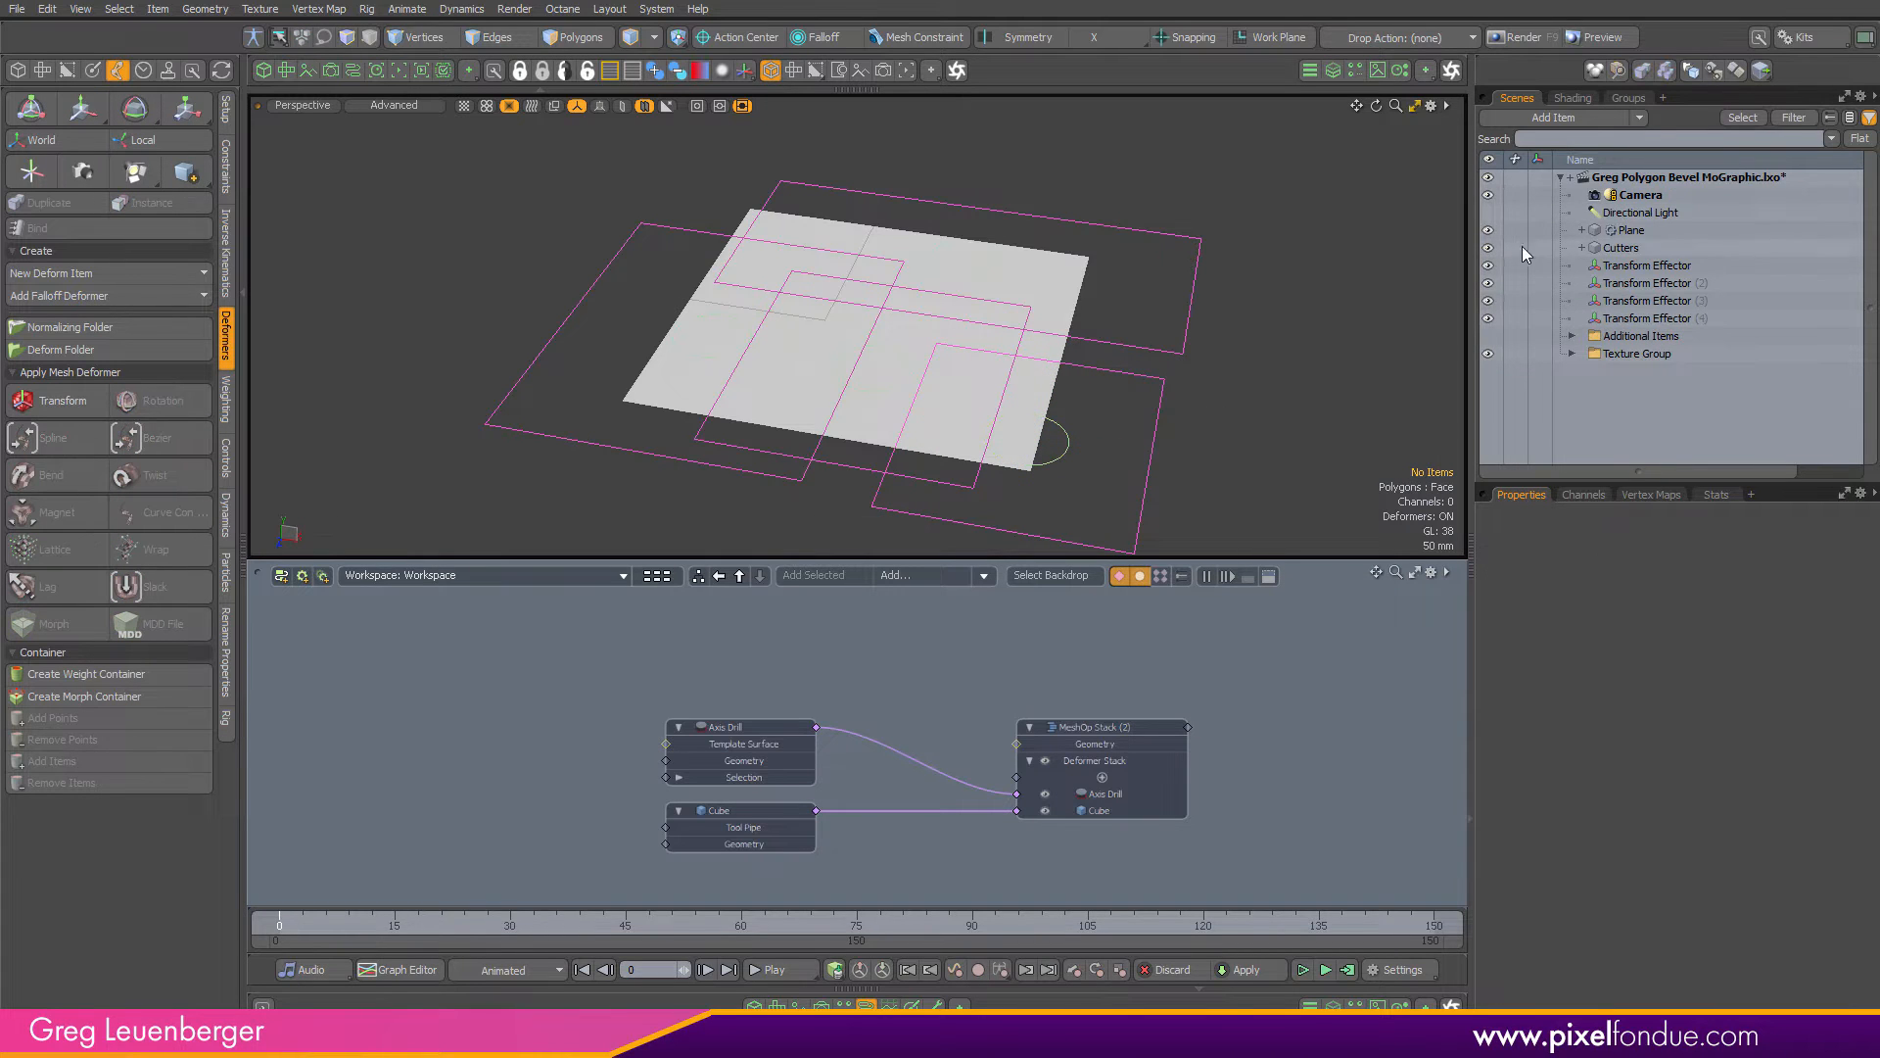
Hide the Cutters mesh and set its Y position to 10 mm
{"action": "left_click", "coordinate": [1488, 249]}
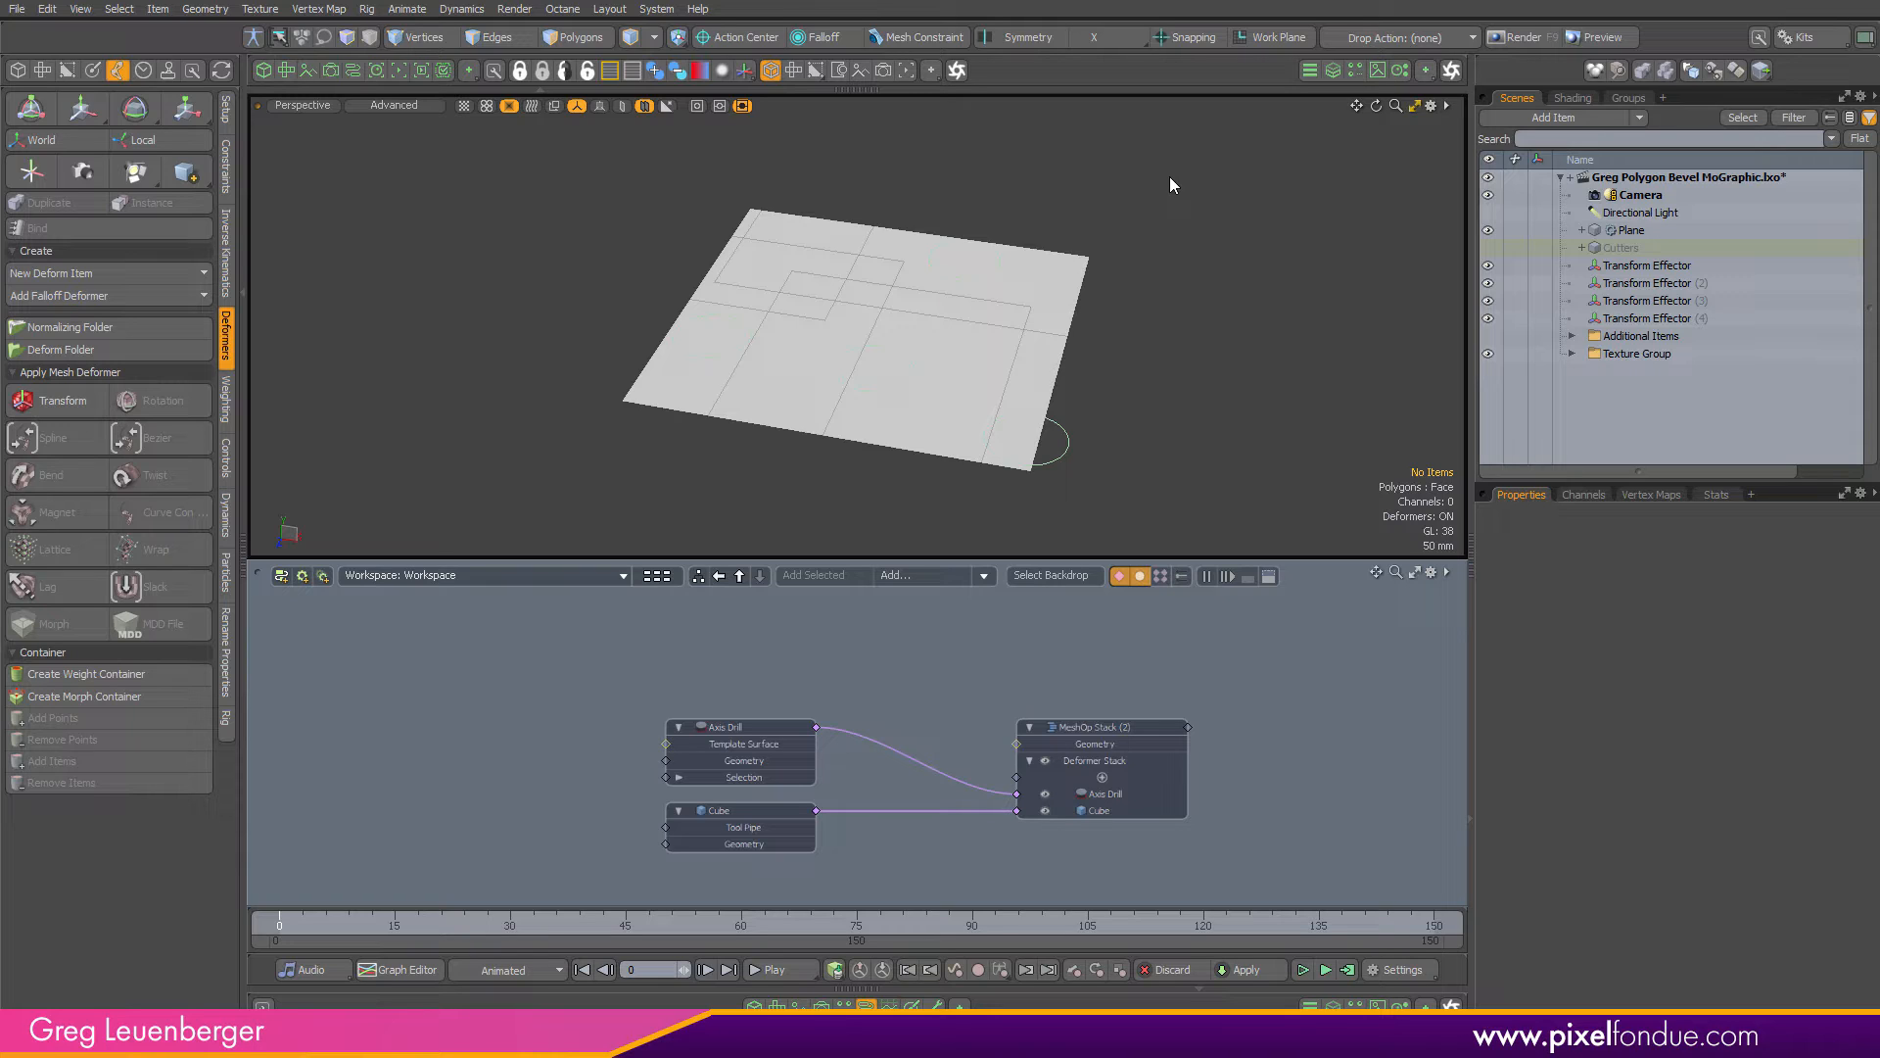
{"action": "left_click", "coordinate": [1641, 249]}
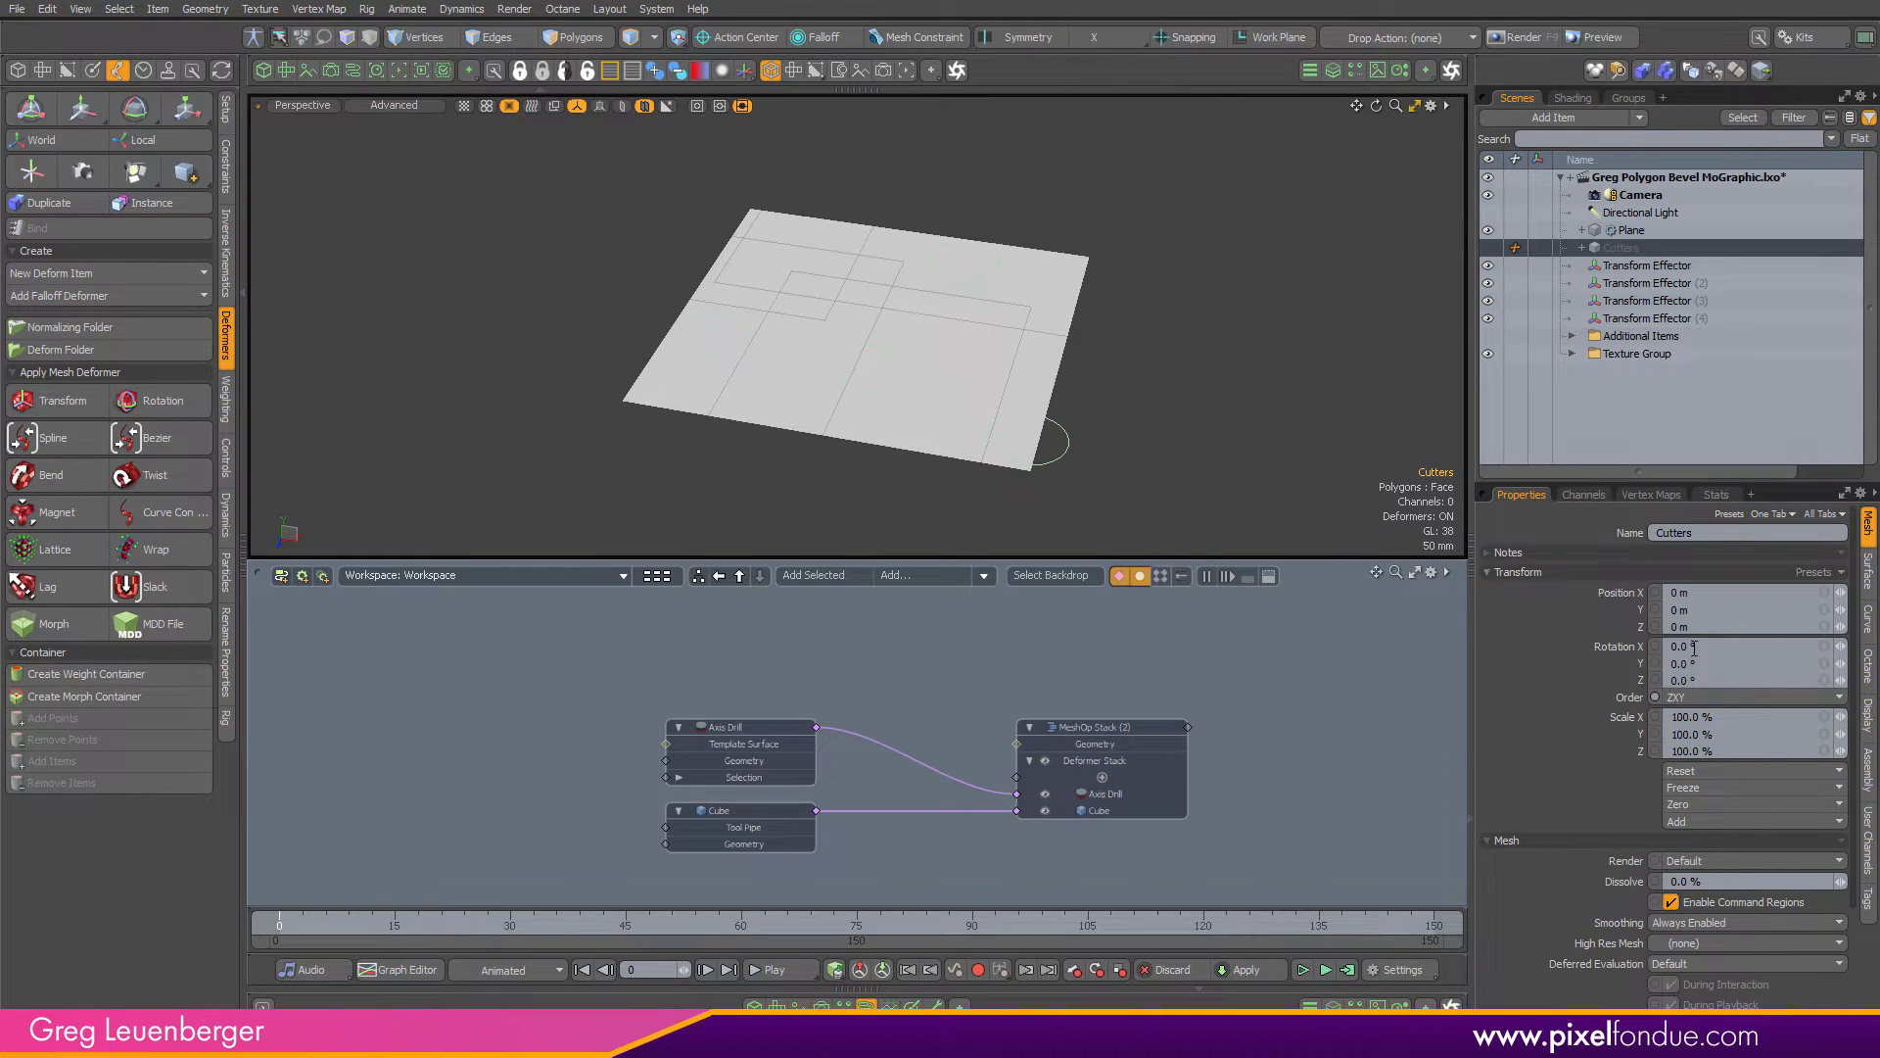
{"action": "left_click", "coordinate": [1739, 612]}
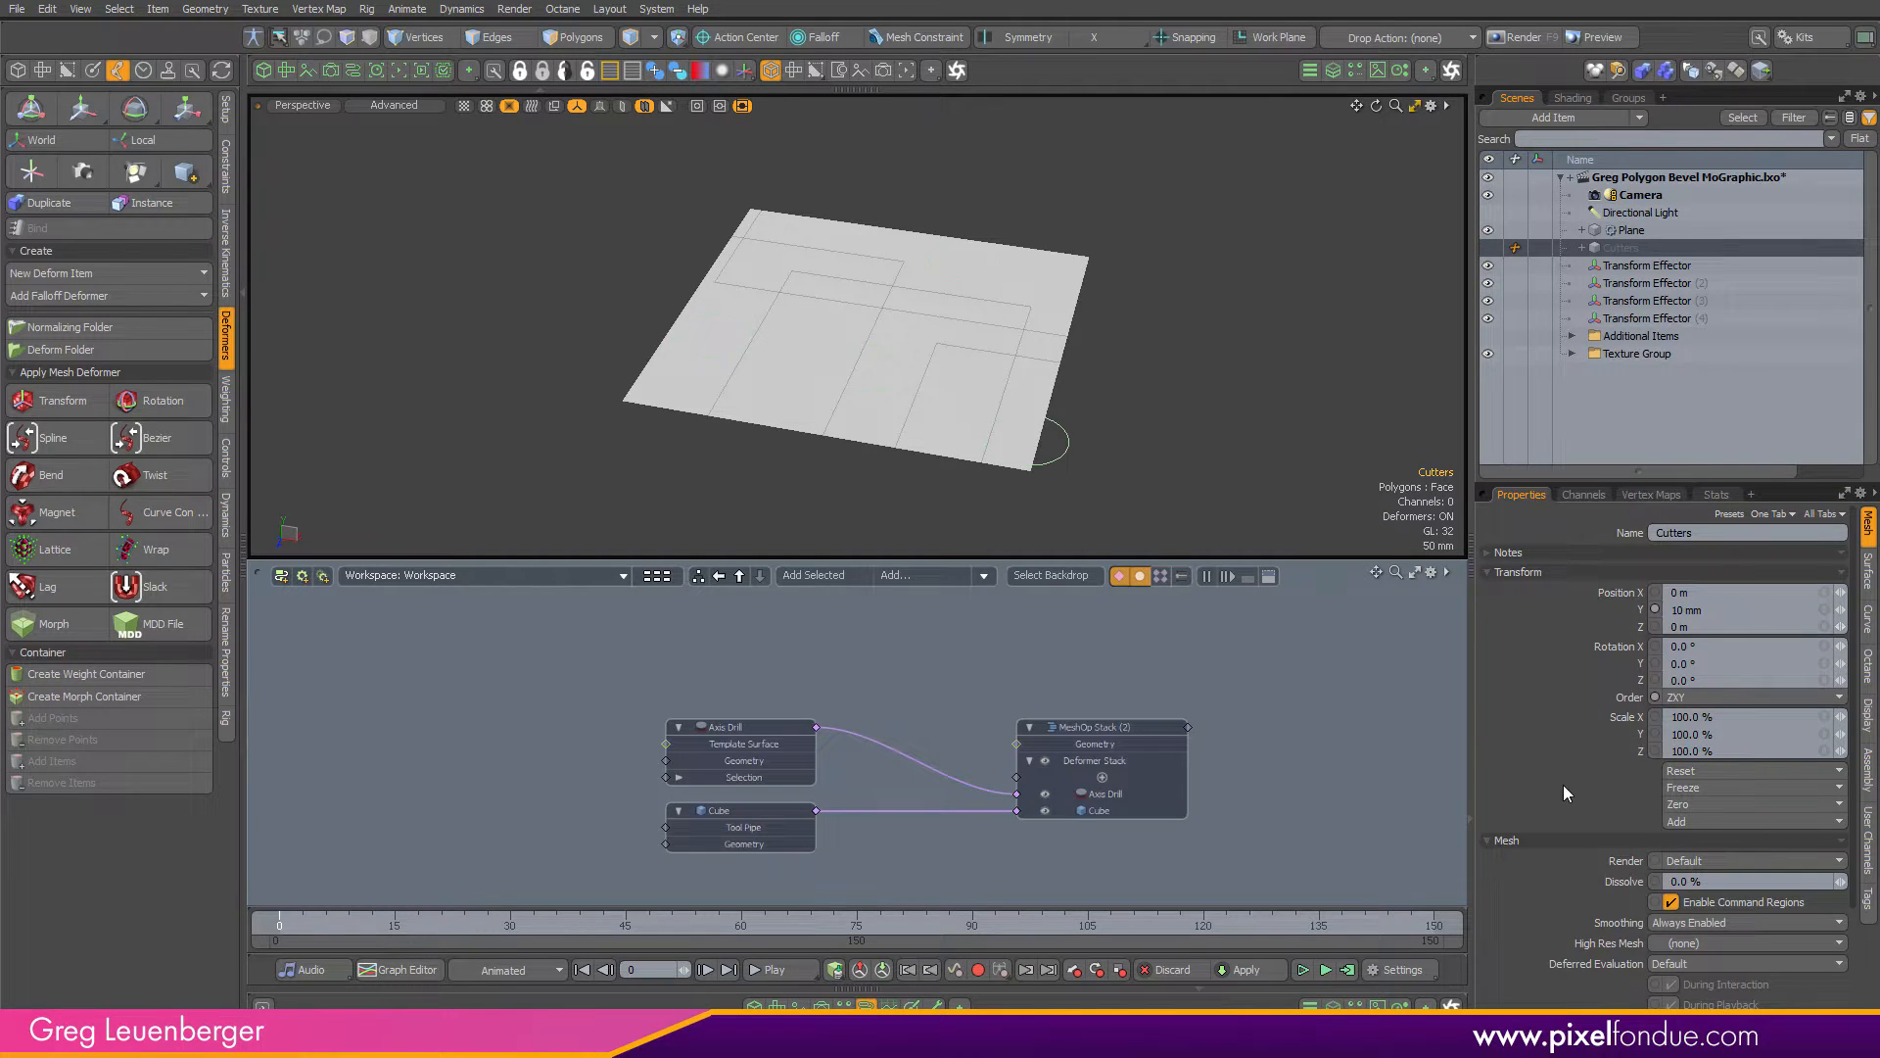
{"action": "key", "text": "ctrl+2"}
{"action": "left_click_drag", "start_coordinate": [1074, 389], "coordinate": [1142, 378], "text": "alt"}
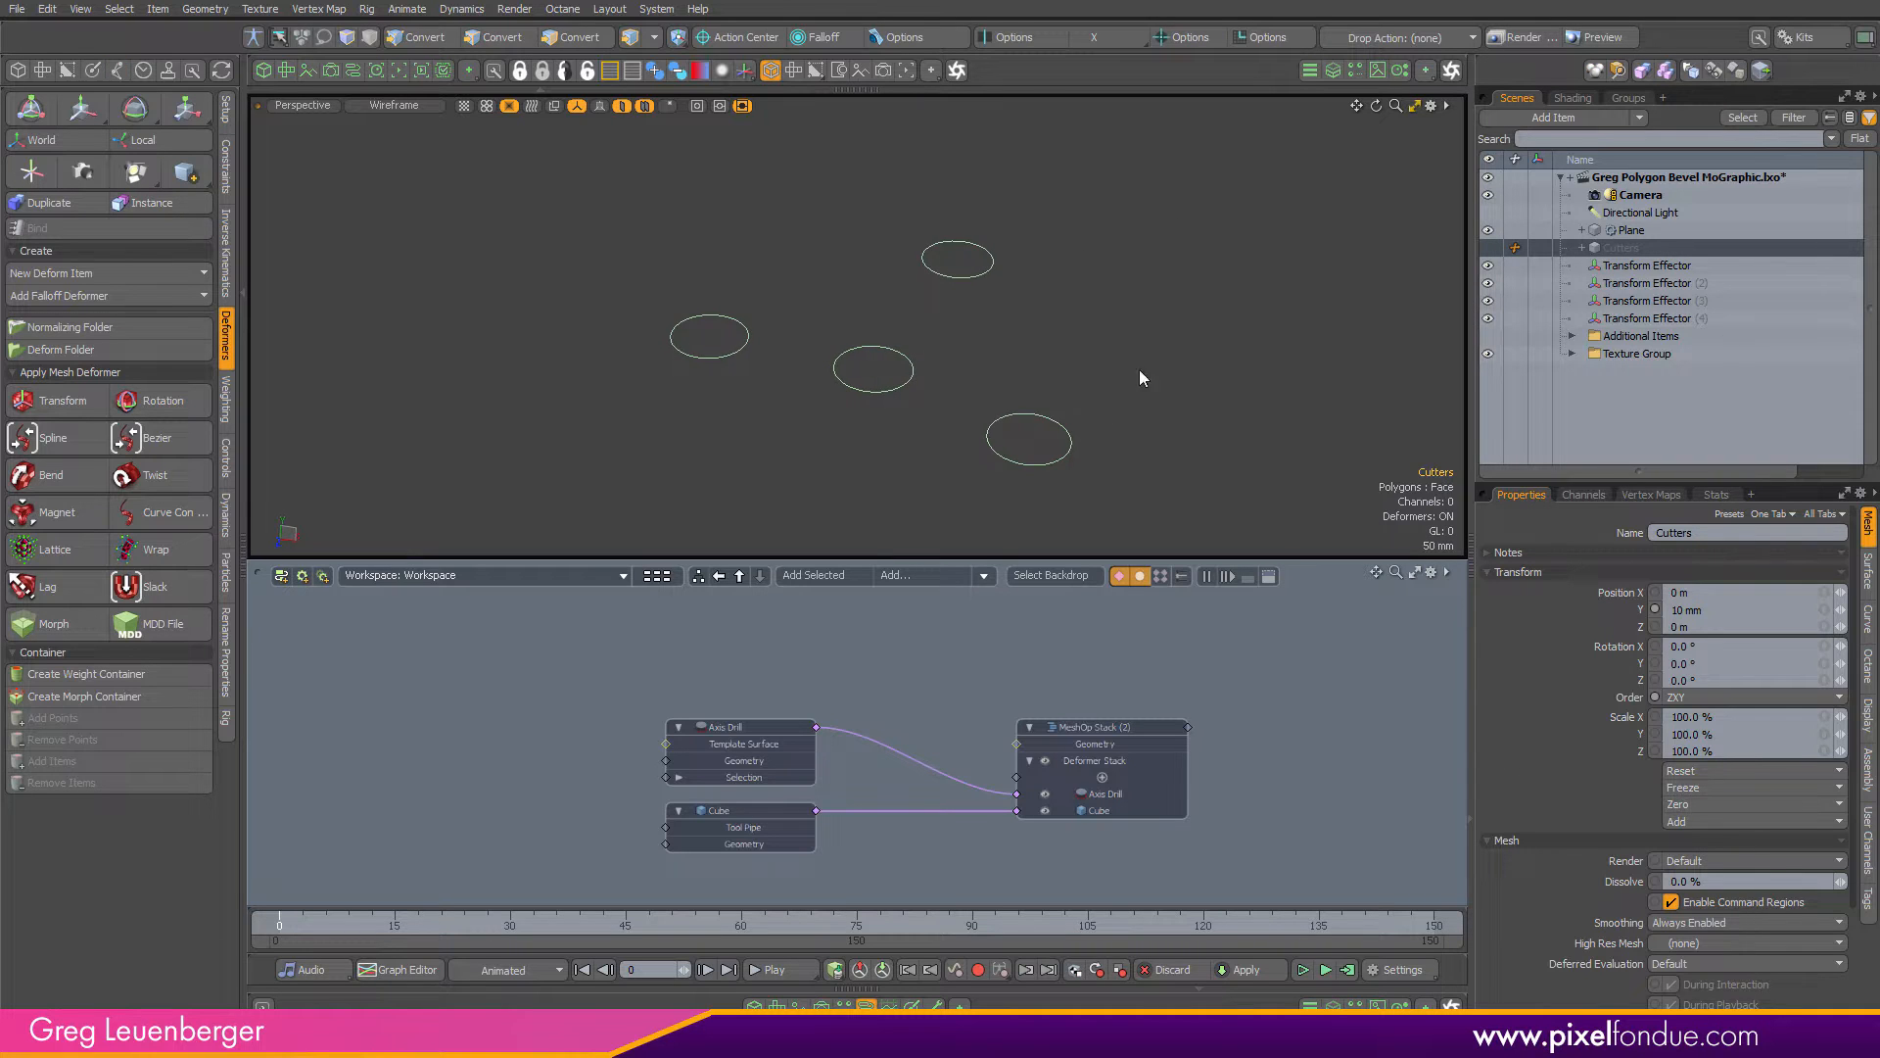
{"action": "key", "text": "ctrl+2"}
{"action": "left_click_drag", "start_coordinate": [1293, 377], "coordinate": [1235, 375], "text": "alt"}
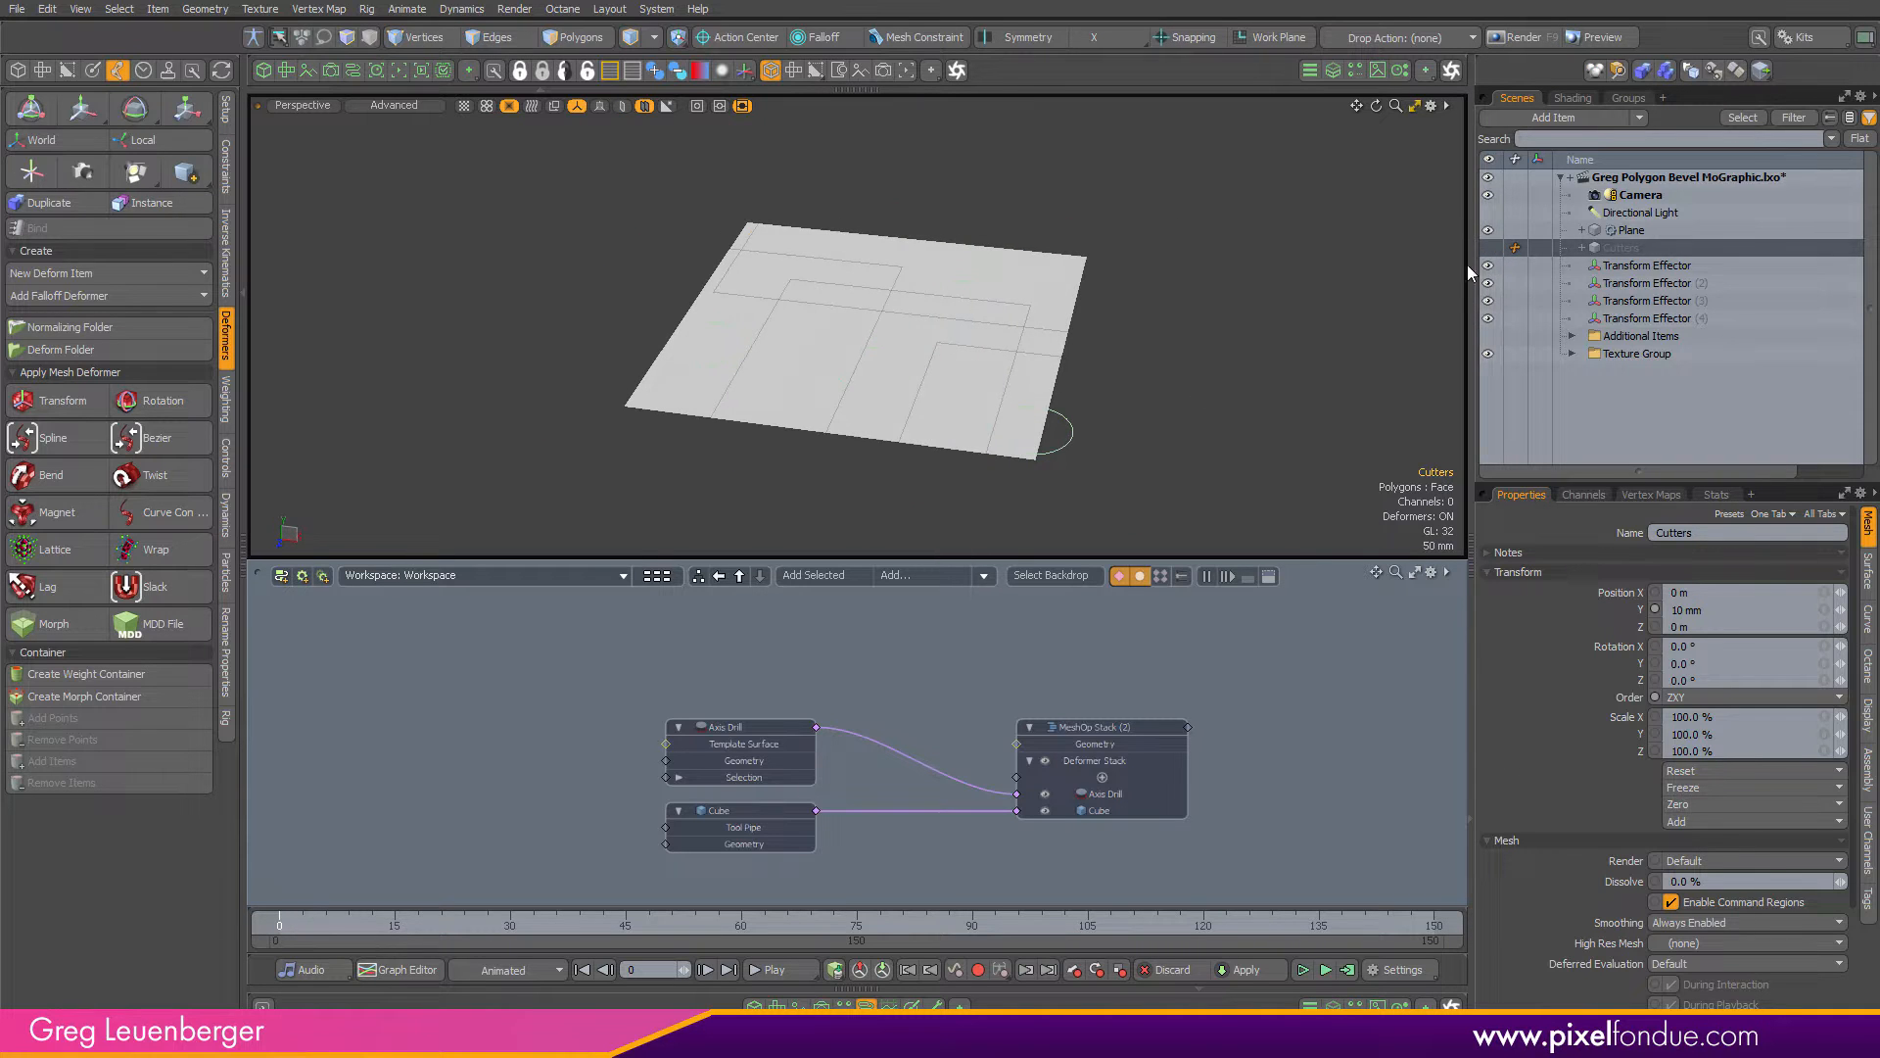
Show the Cutters mesh again and examine up close how its outlines sit relative to the plane's slices
{"action": "left_click", "coordinate": [1487, 248]}
{"action": "left_click", "coordinate": [1297, 387]}
{"action": "mouse_move", "coordinate": [997, 400]}
{"action": "left_mouse_down", "text": "alt"}
{"action": "mouse_move", "coordinate": [995, 376]}
{"action": "mouse_move", "coordinate": [1033, 392]}
{"action": "left_mouse_up", "text": "alt"}
{"action": "left_click_drag", "start_coordinate": [1033, 392], "coordinate": [1234, 382], "text": "ctrl+alt"}
{"action": "left_click_drag", "start_coordinate": [1234, 382], "coordinate": [1341, 349], "text": "alt"}
{"action": "left_click_drag", "start_coordinate": [994, 381], "coordinate": [1141, 384], "text": "ctrl+alt"}
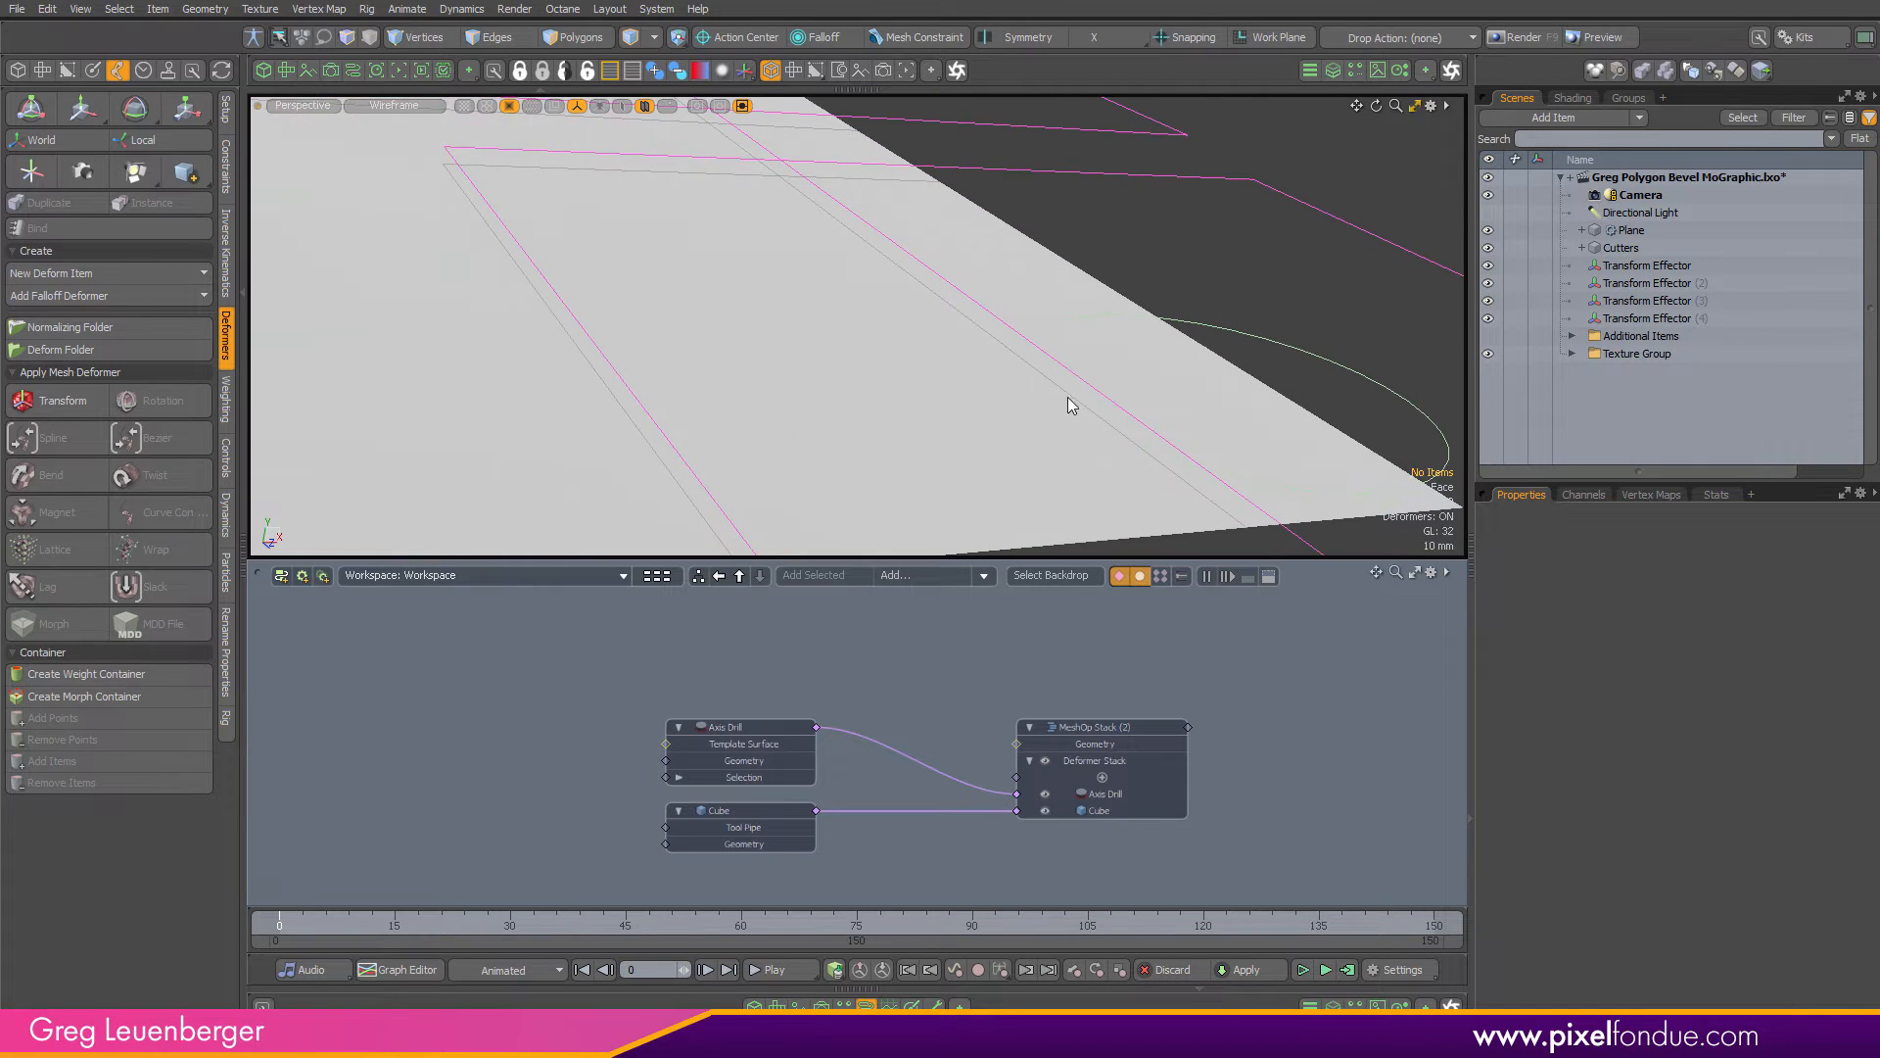
Try moving Transform Effector (4) around the plane's corner to test the slicing, and undo the moves
{"action": "left_click", "coordinate": [1253, 337]}
{"action": "key", "text": "w"}
{"action": "left_click_drag", "start_coordinate": [1284, 394], "coordinate": [945, 404]}
{"action": "left_click_drag", "start_coordinate": [1205, 353], "coordinate": [940, 397], "text": "ctrl+alt"}
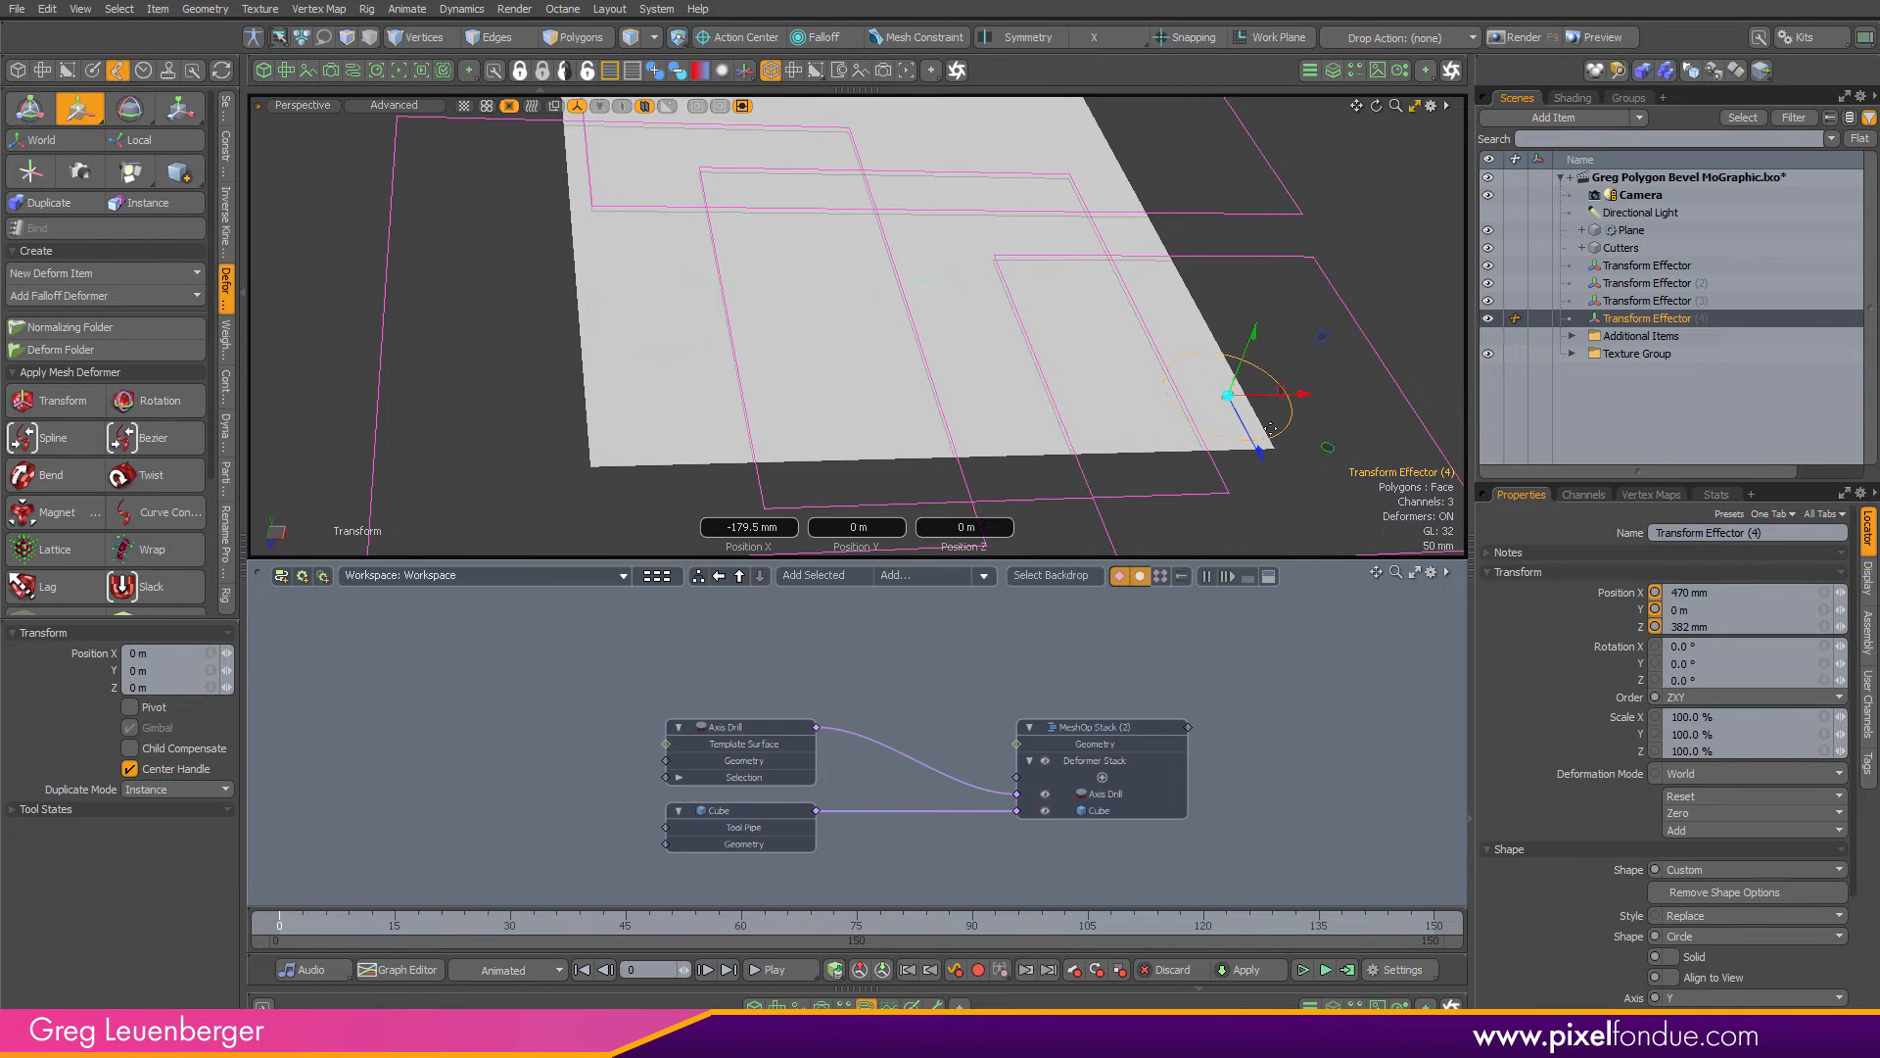
{"action": "left_click_drag", "start_coordinate": [1304, 396], "coordinate": [1440, 572]}
{"action": "scroll", "coordinate": [1162, 420], "scroll_direction": "up", "scroll_amount": 3}
{"action": "left_click_drag", "start_coordinate": [1163, 420], "coordinate": [990, 260], "text": "alt"}
{"action": "left_click_drag", "start_coordinate": [1213, 408], "coordinate": [1168, 409], "text": "alt"}
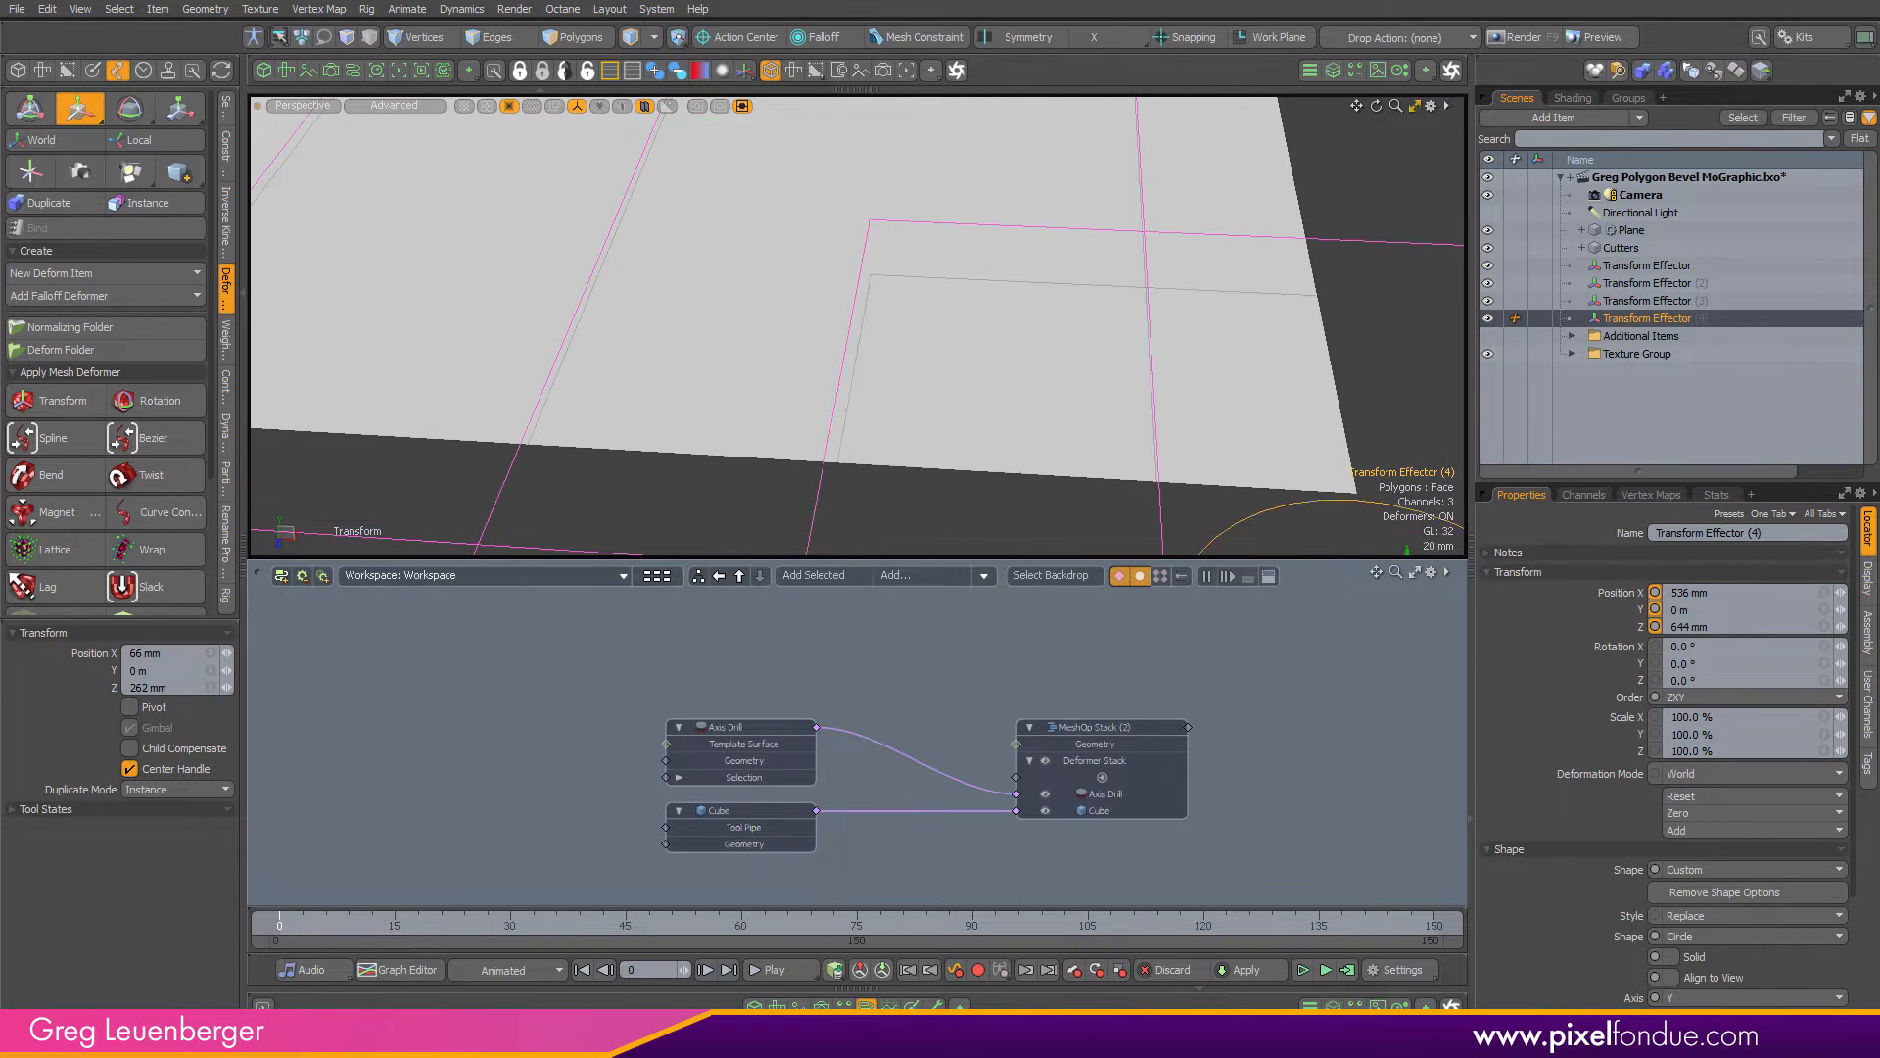
{"action": "left_click_drag", "start_coordinate": [1390, 644], "coordinate": [1162, 600]}
{"action": "key", "text": "ctrl+z"}
{"action": "key", "text": "ctrl+z"}
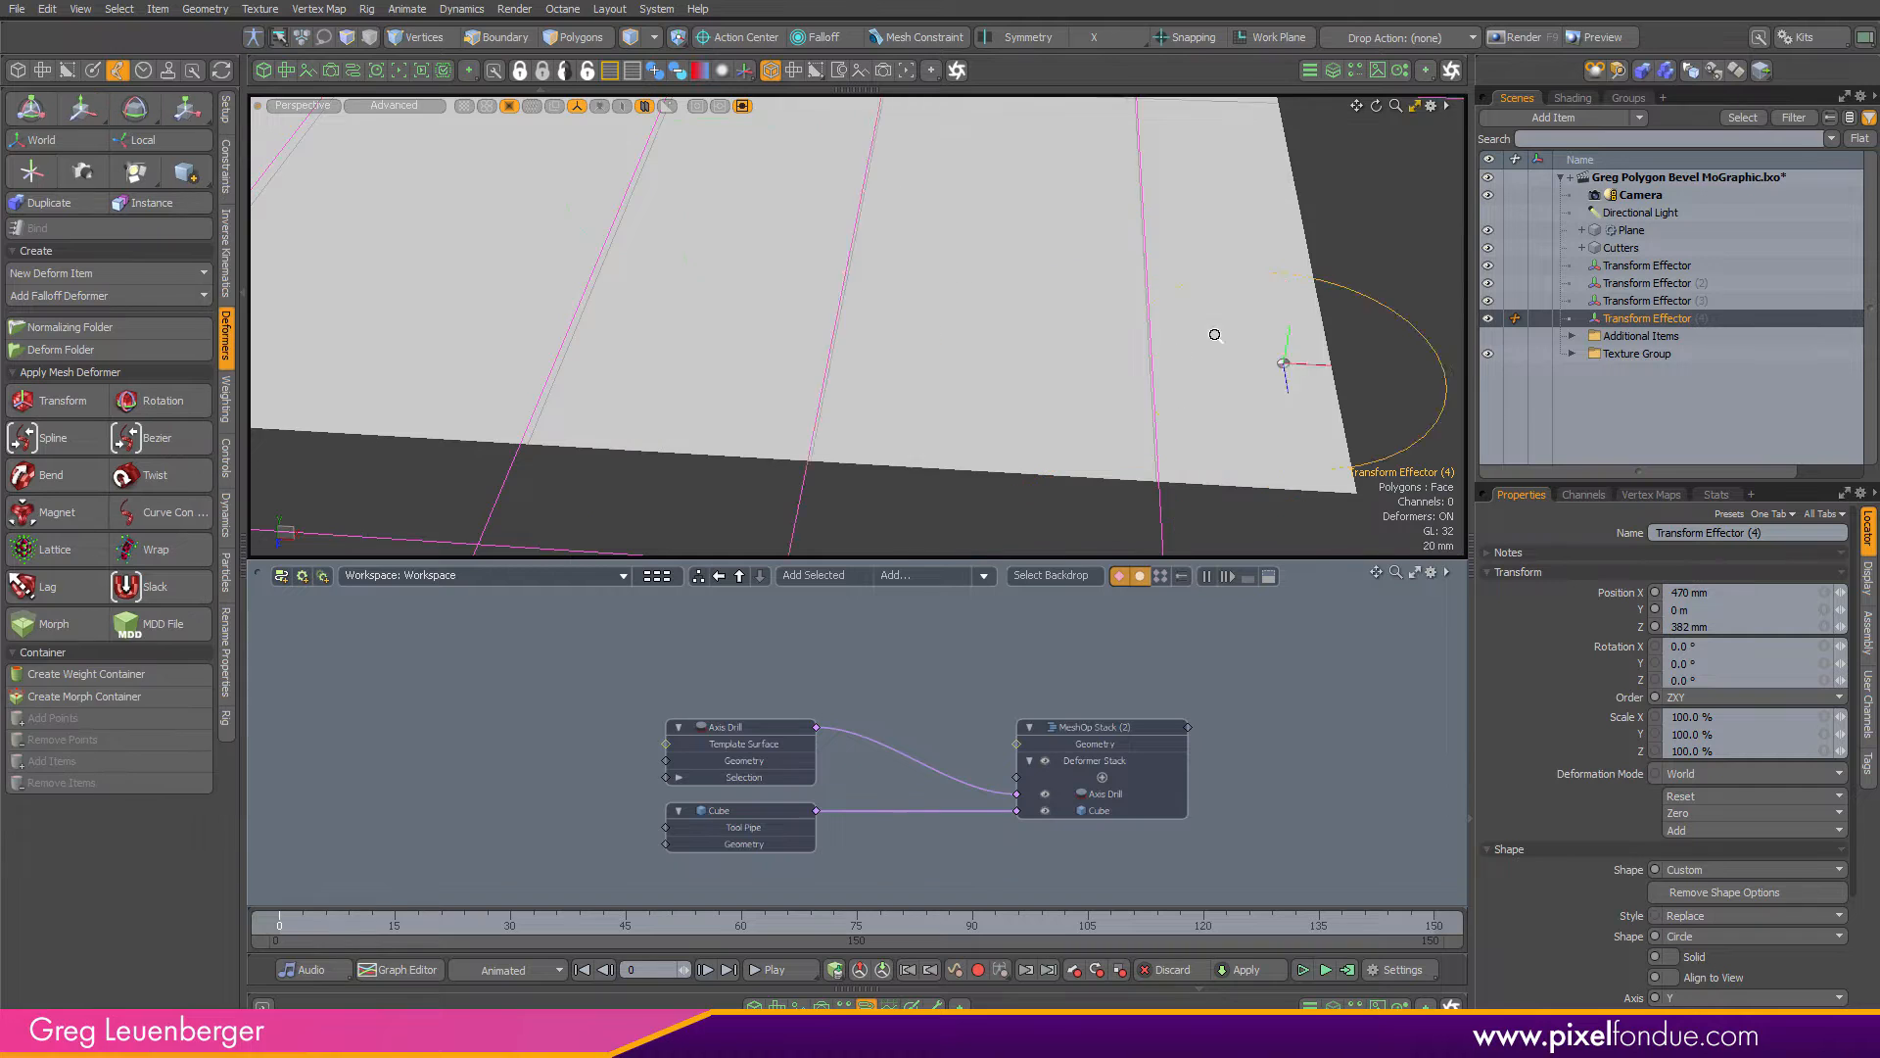
{"action": "left_click_drag", "start_coordinate": [1214, 335], "coordinate": [1154, 388], "text": "ctrl+alt"}
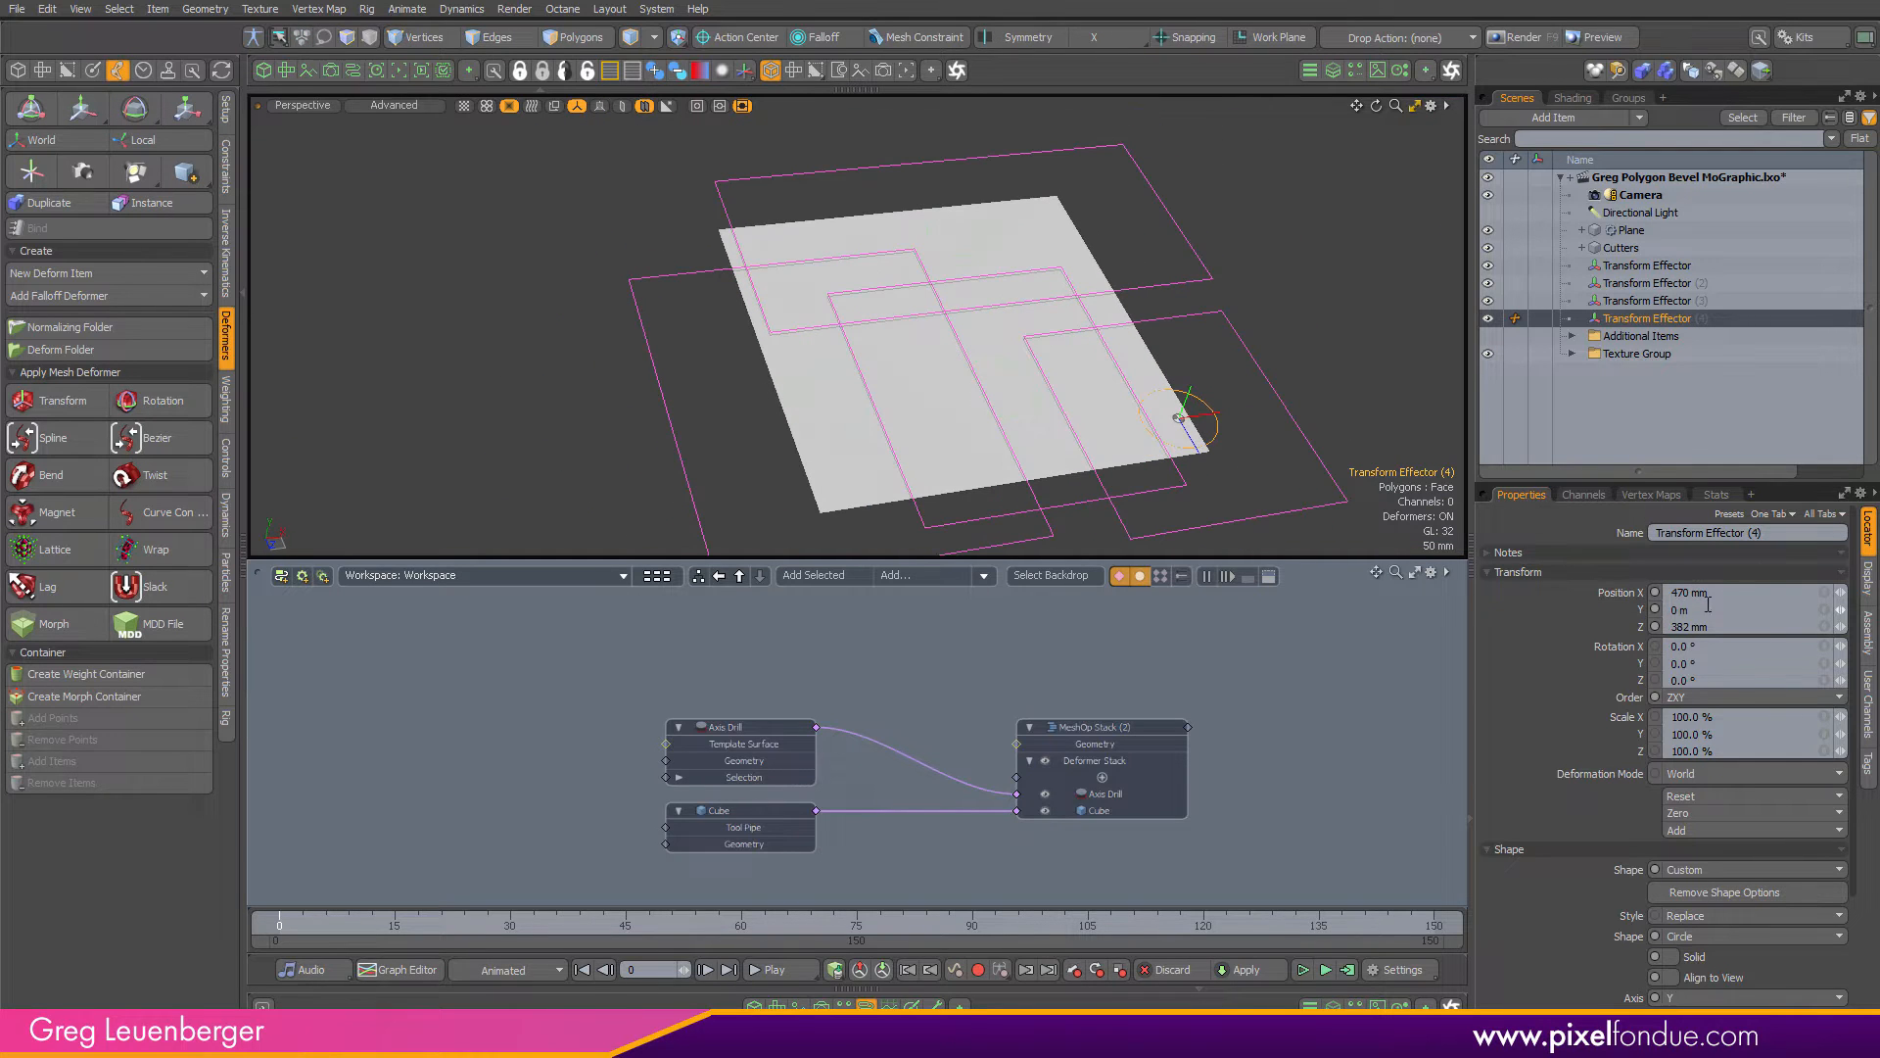
Hide the Cutters mesh, leaving the sliced Plane and the effectors in view
{"action": "left_click", "coordinate": [1620, 247]}
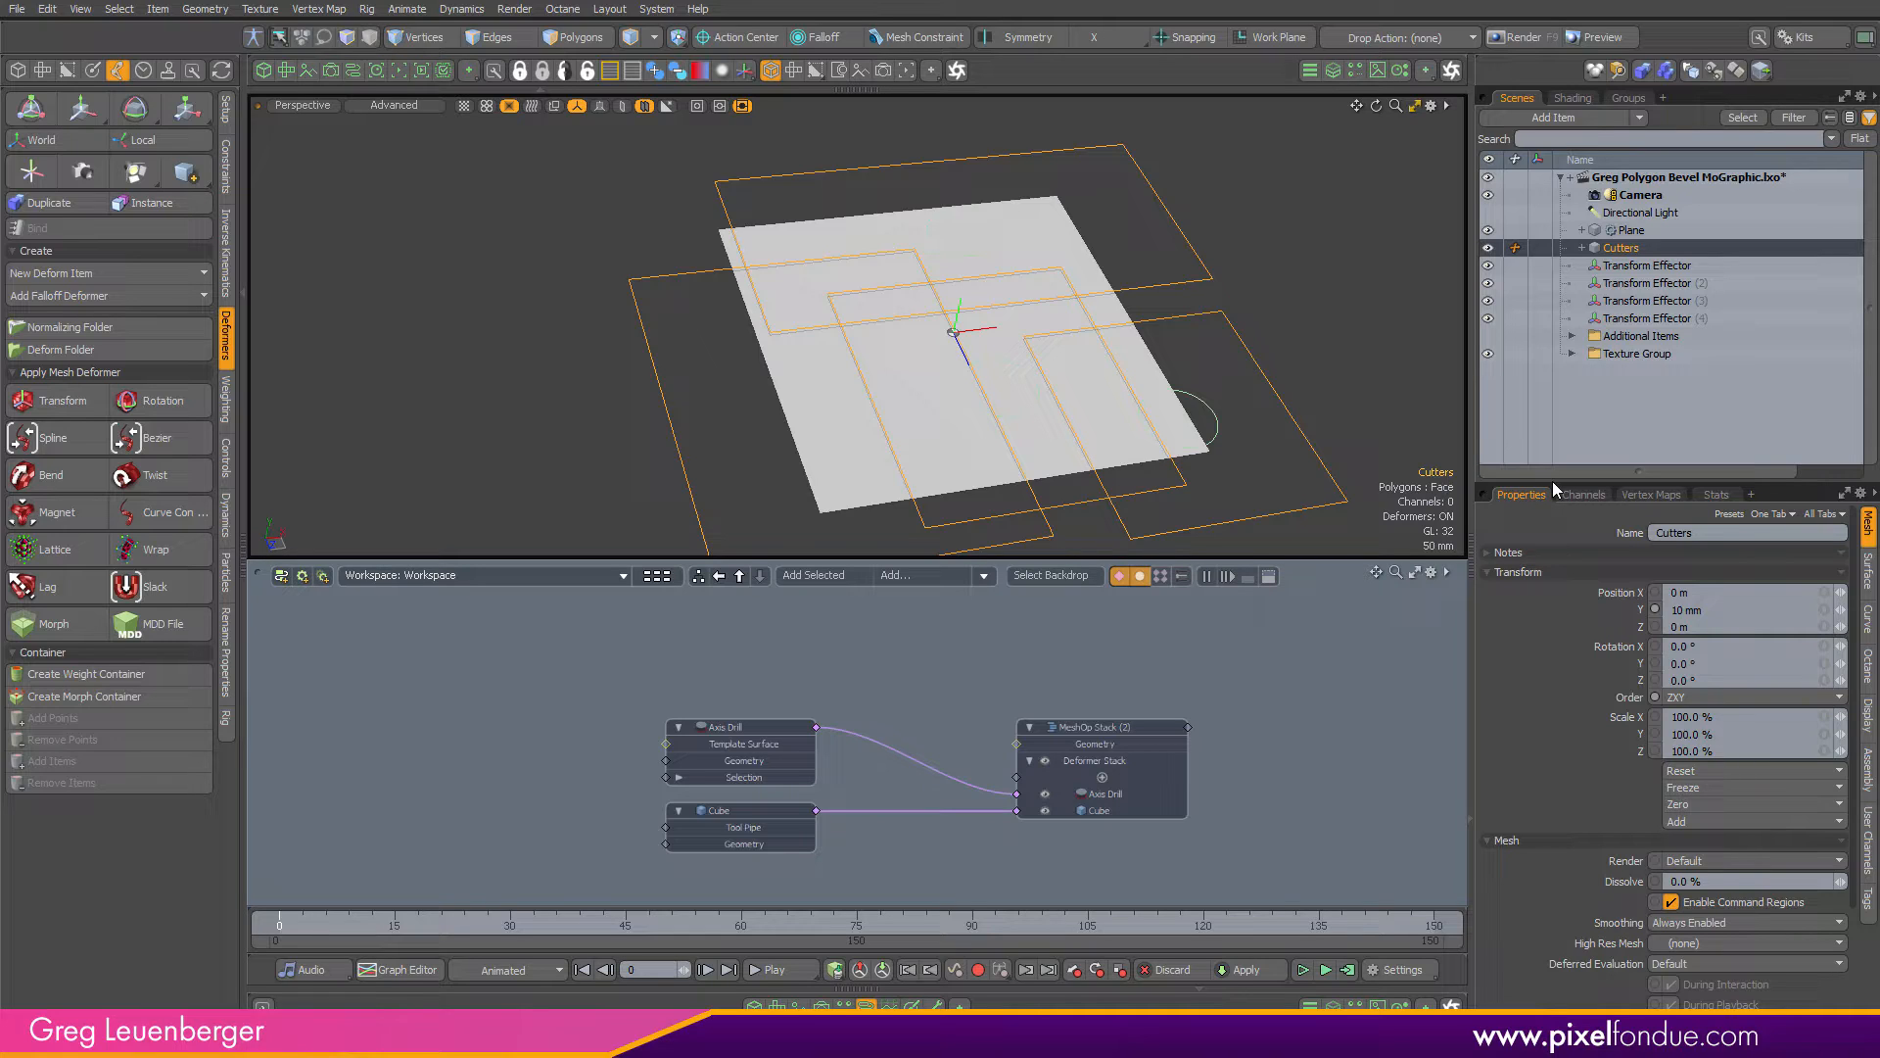
{"action": "left_click", "coordinate": [1155, 644]}
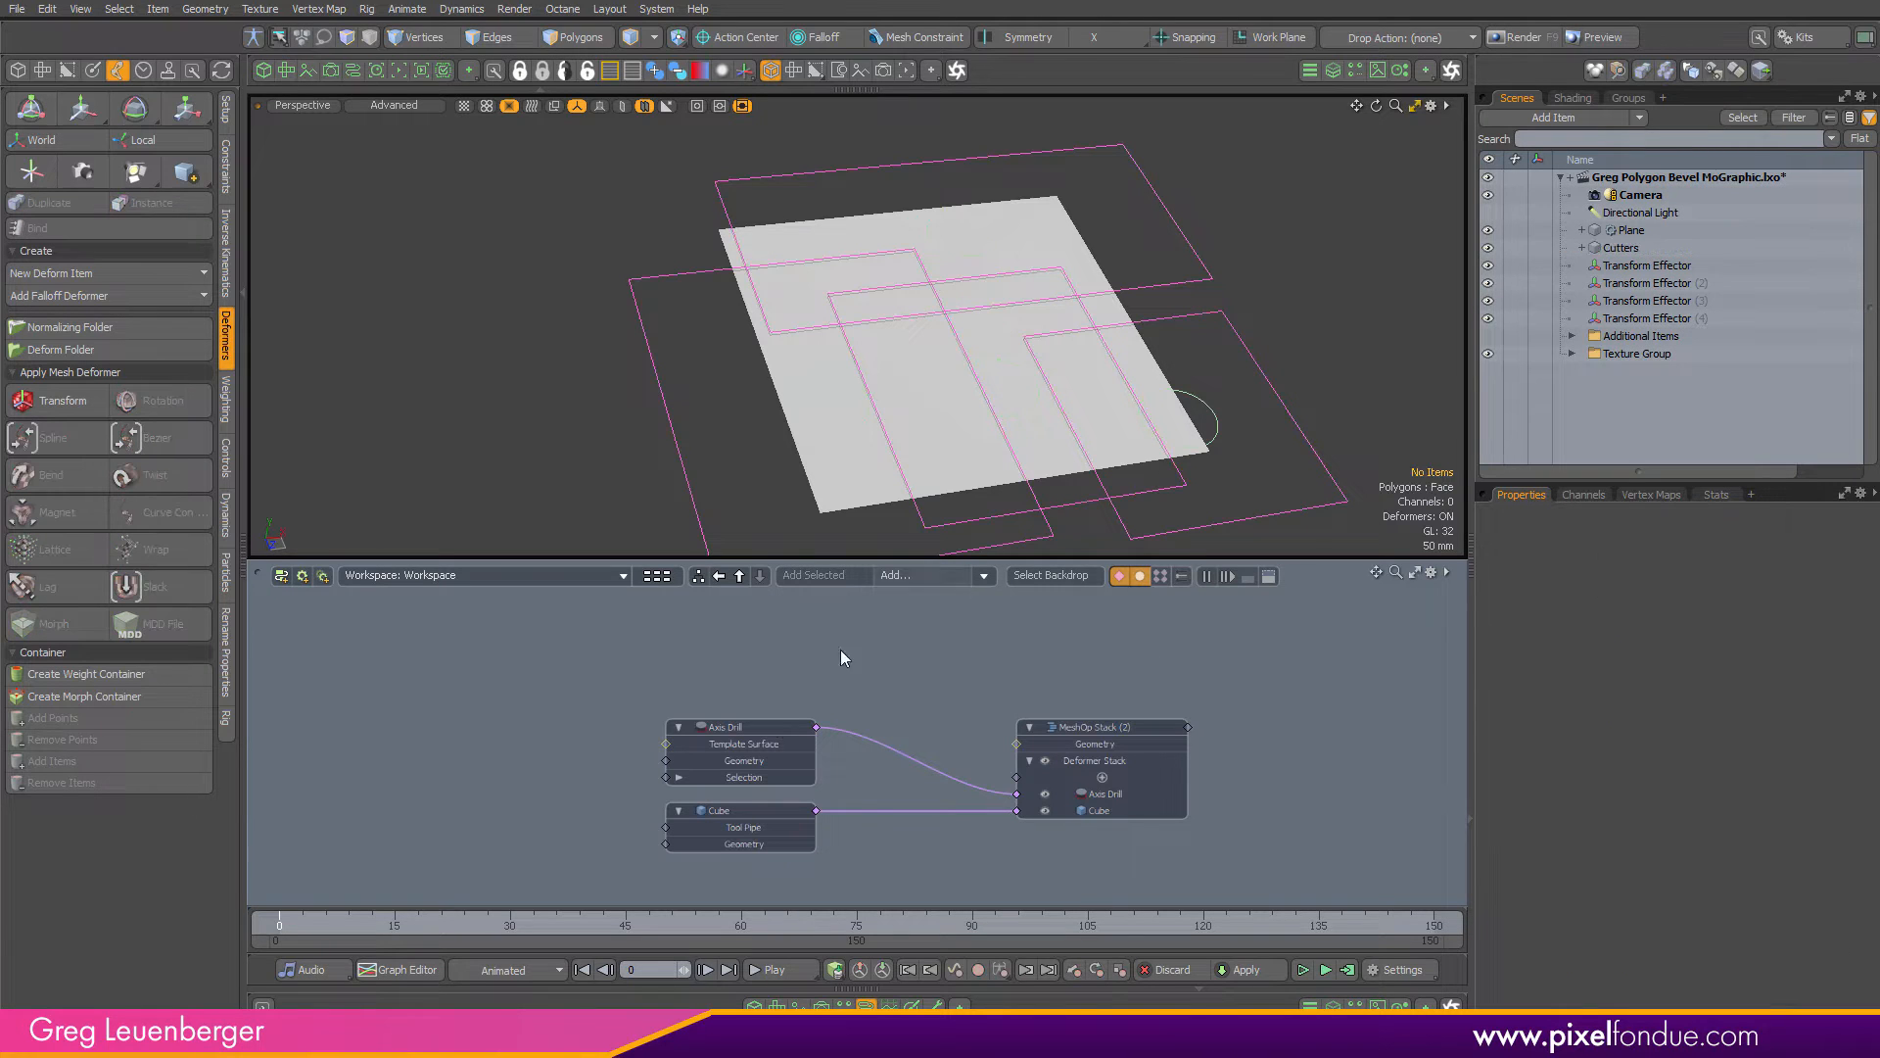
{"action": "scroll", "coordinate": [883, 702], "scroll_direction": "down", "scroll_amount": 1}
{"action": "left_click_drag", "start_coordinate": [868, 689], "coordinate": [864, 681], "text": "alt"}
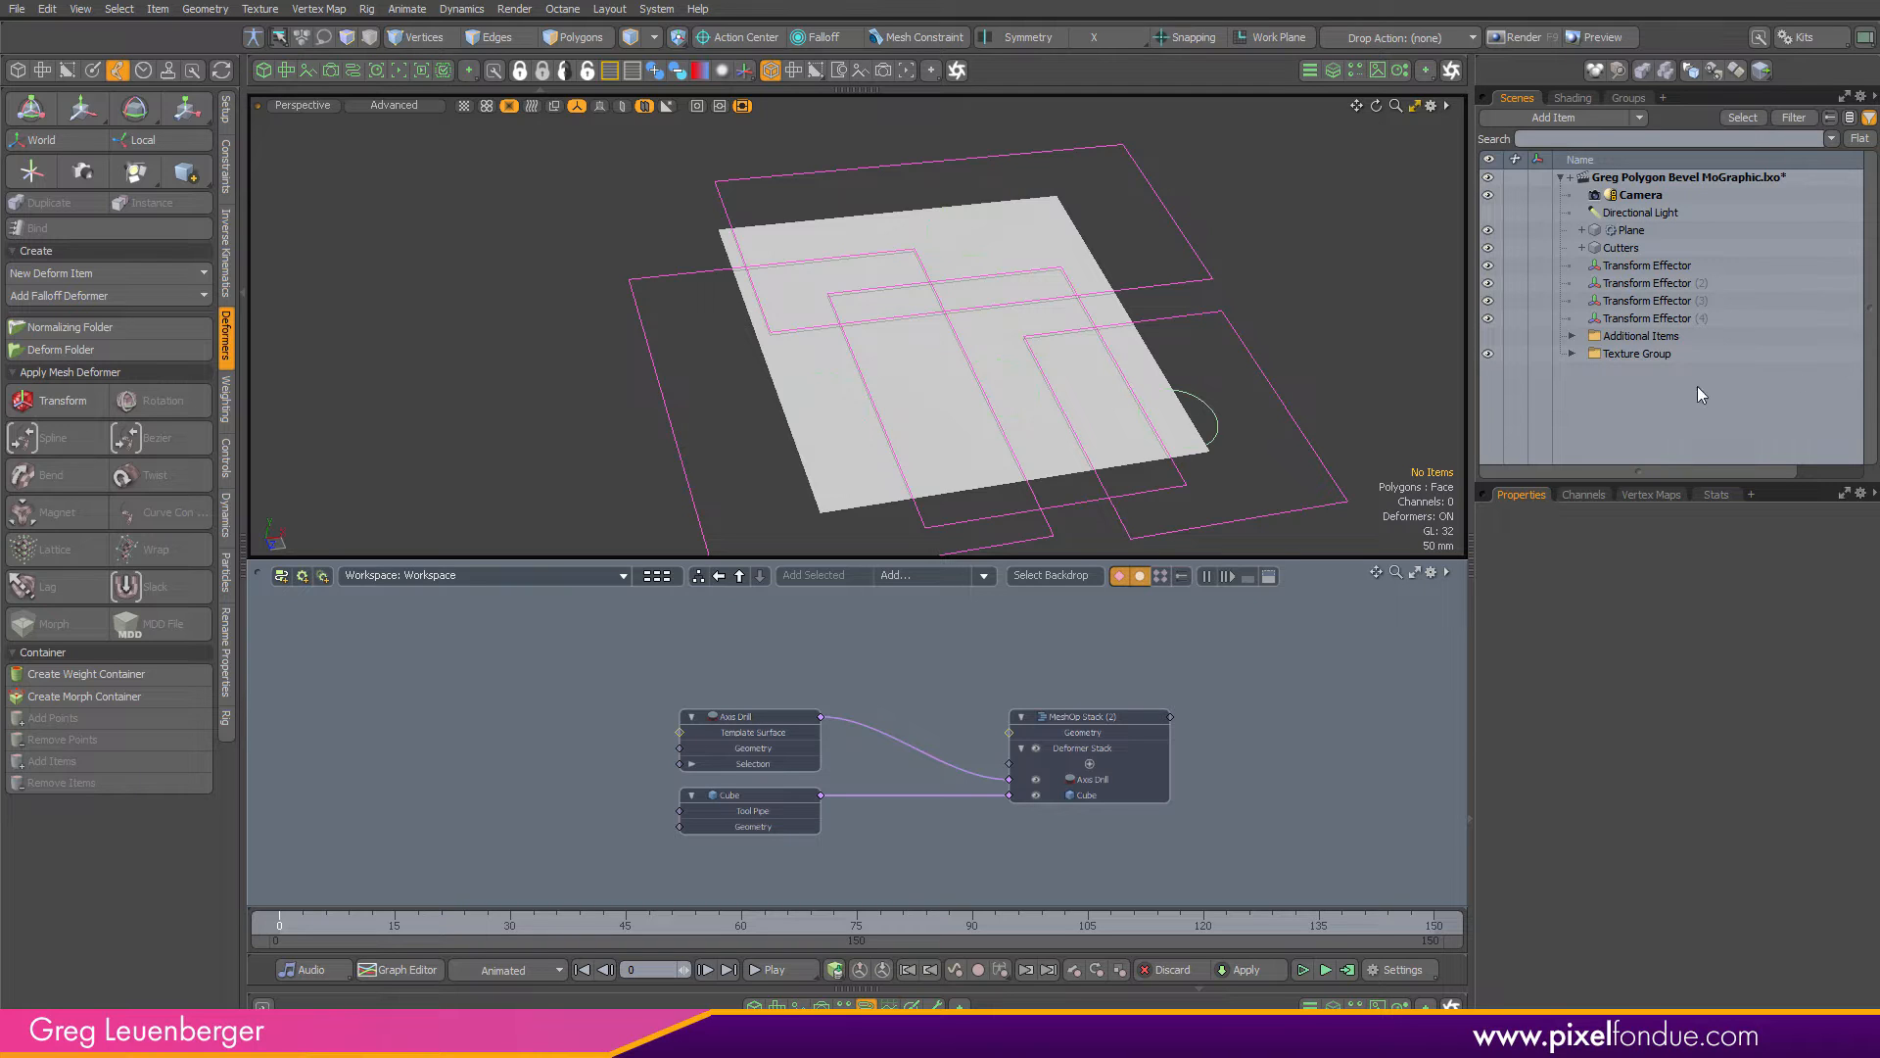
{"action": "left_click", "coordinate": [1488, 248]}
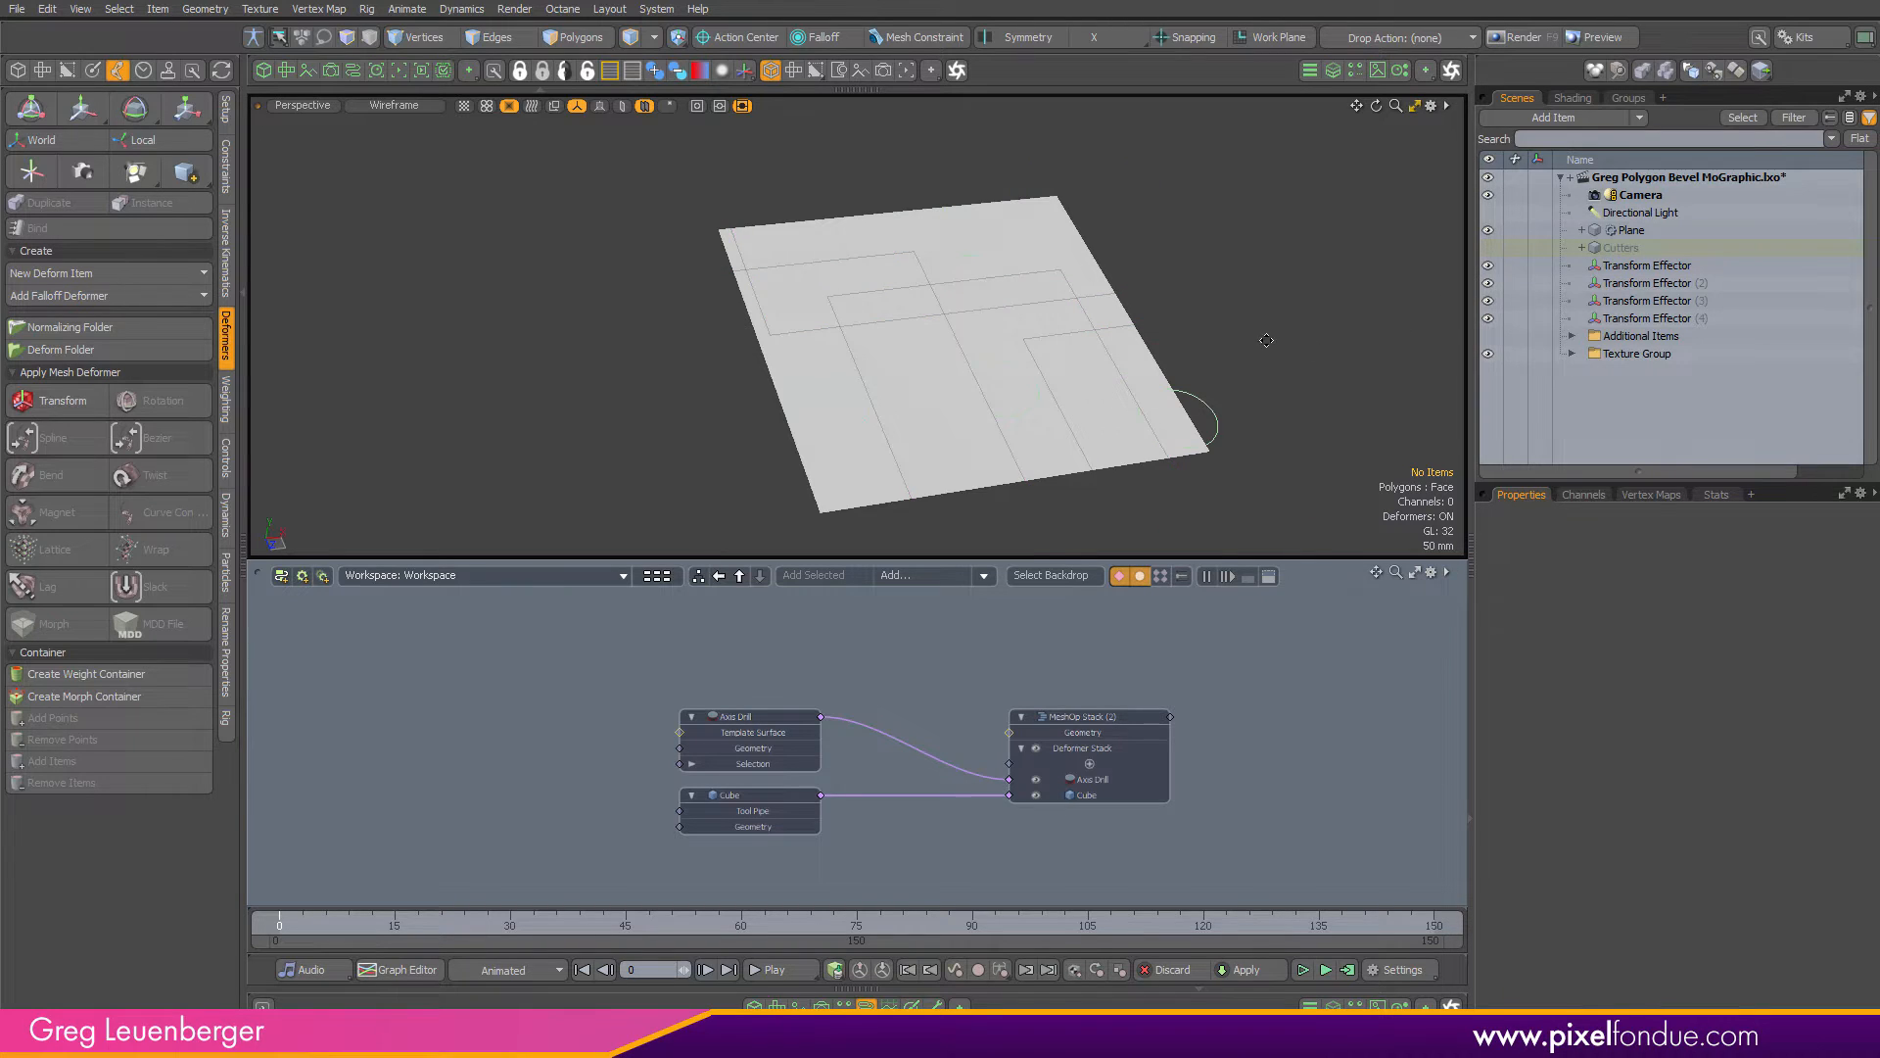
{"action": "left_click_drag", "start_coordinate": [1266, 340], "coordinate": [940, 393], "text": "alt"}
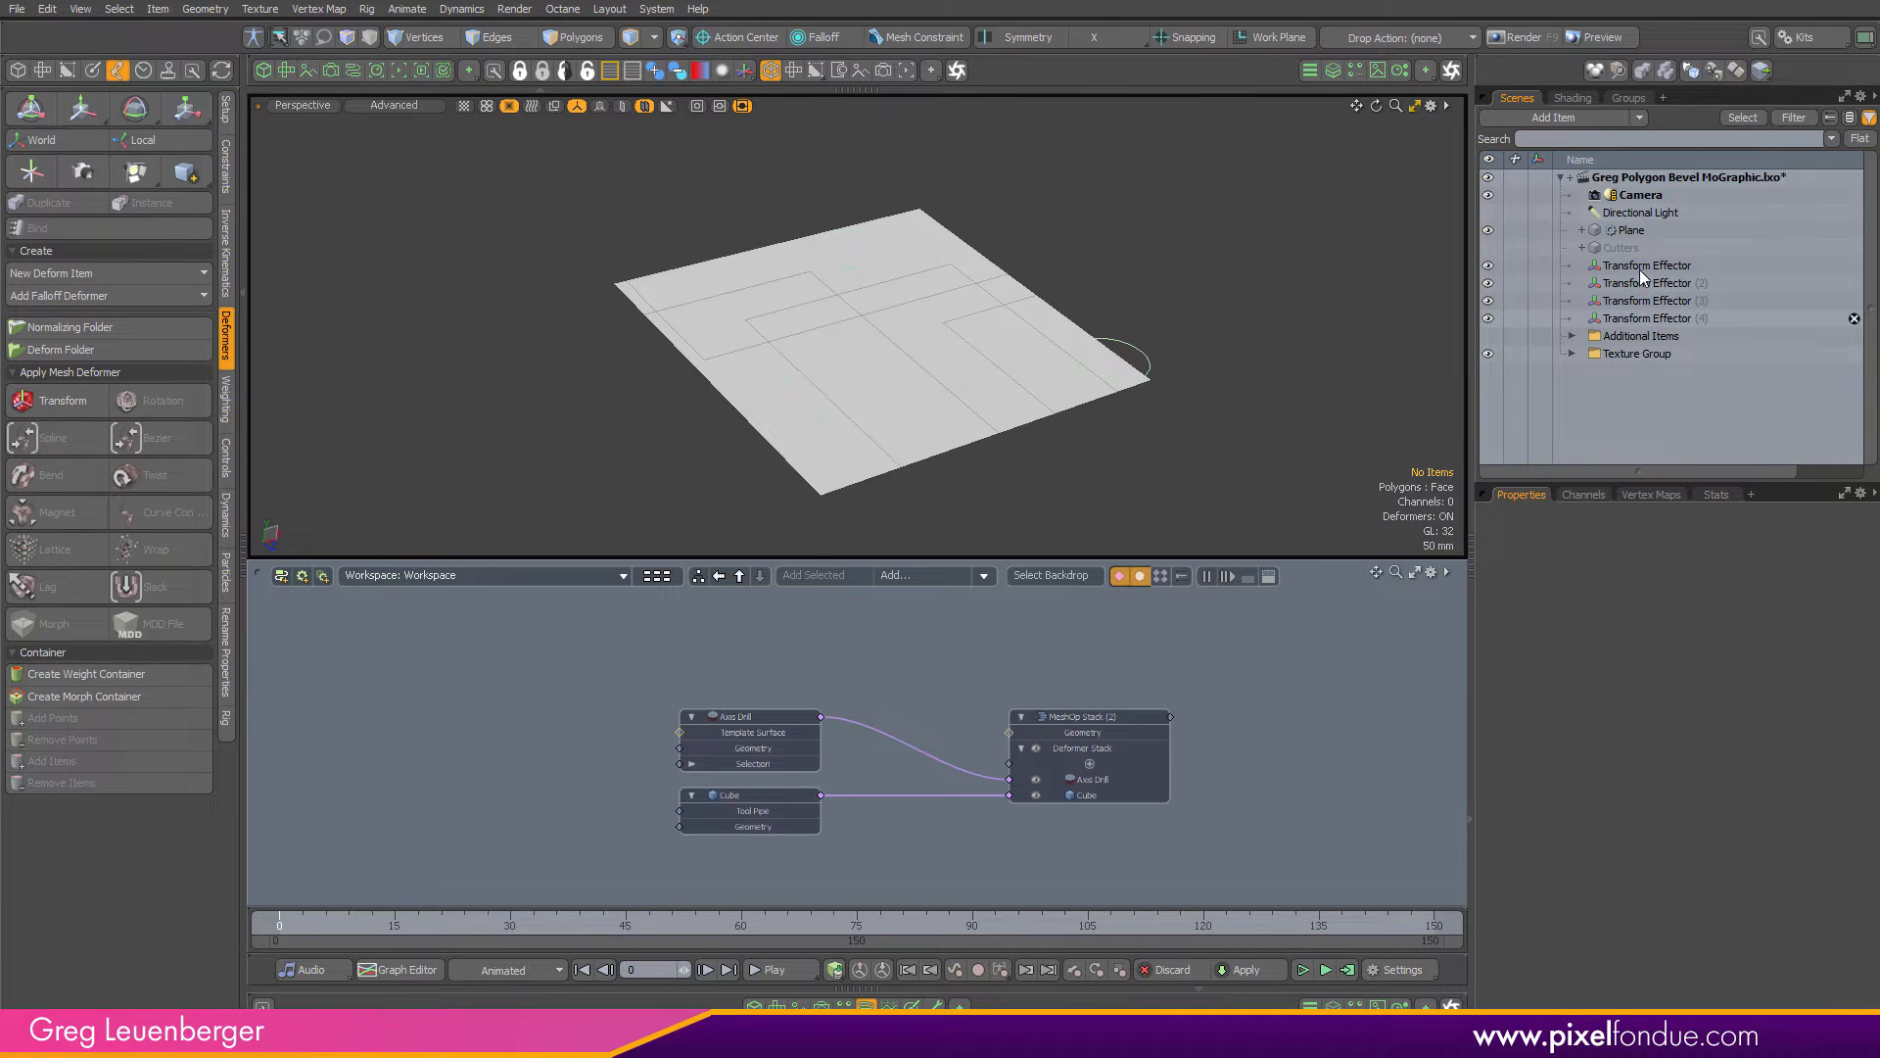
Raise all four Transform Effectors together above the plane to a Y position of about 288 mm
{"action": "left_click", "coordinate": [1632, 312]}
{"action": "left_click", "coordinate": [1640, 269], "text": "shift"}
{"action": "key", "text": "w"}
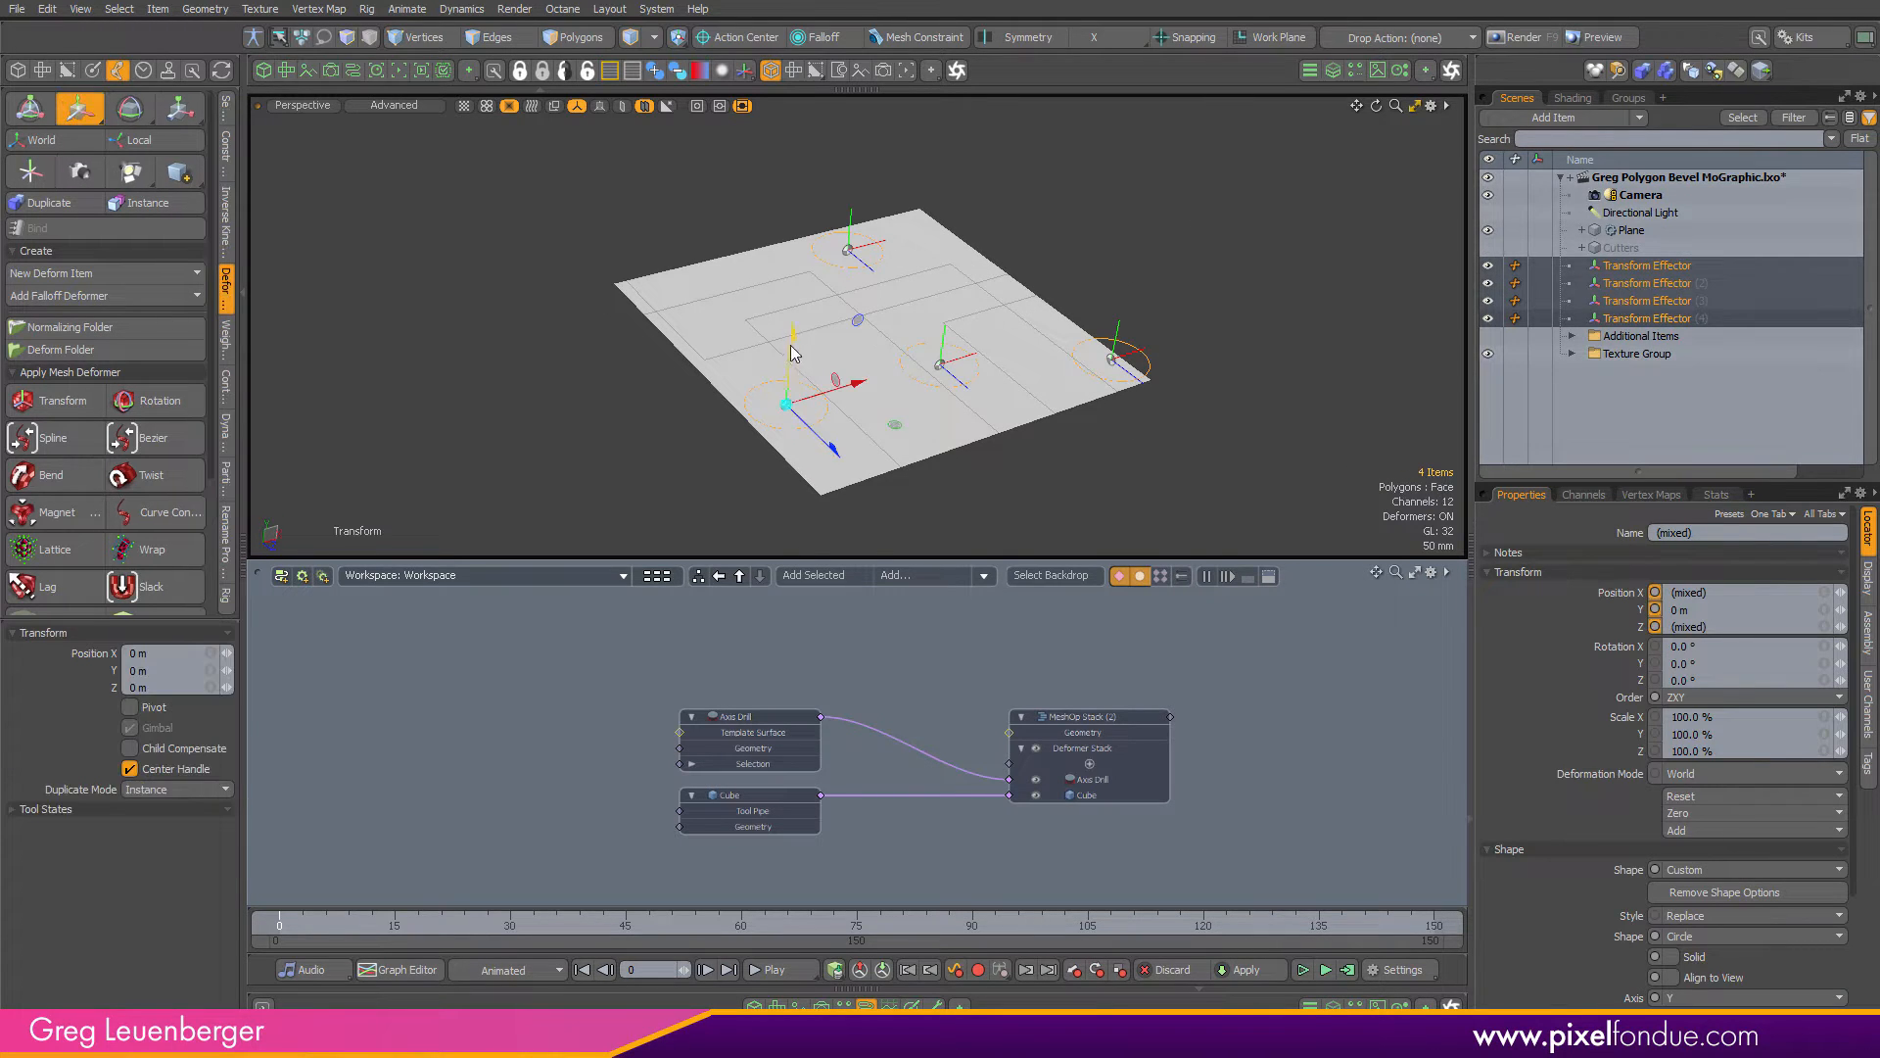
{"action": "left_click_drag", "start_coordinate": [793, 353], "coordinate": [798, 257]}
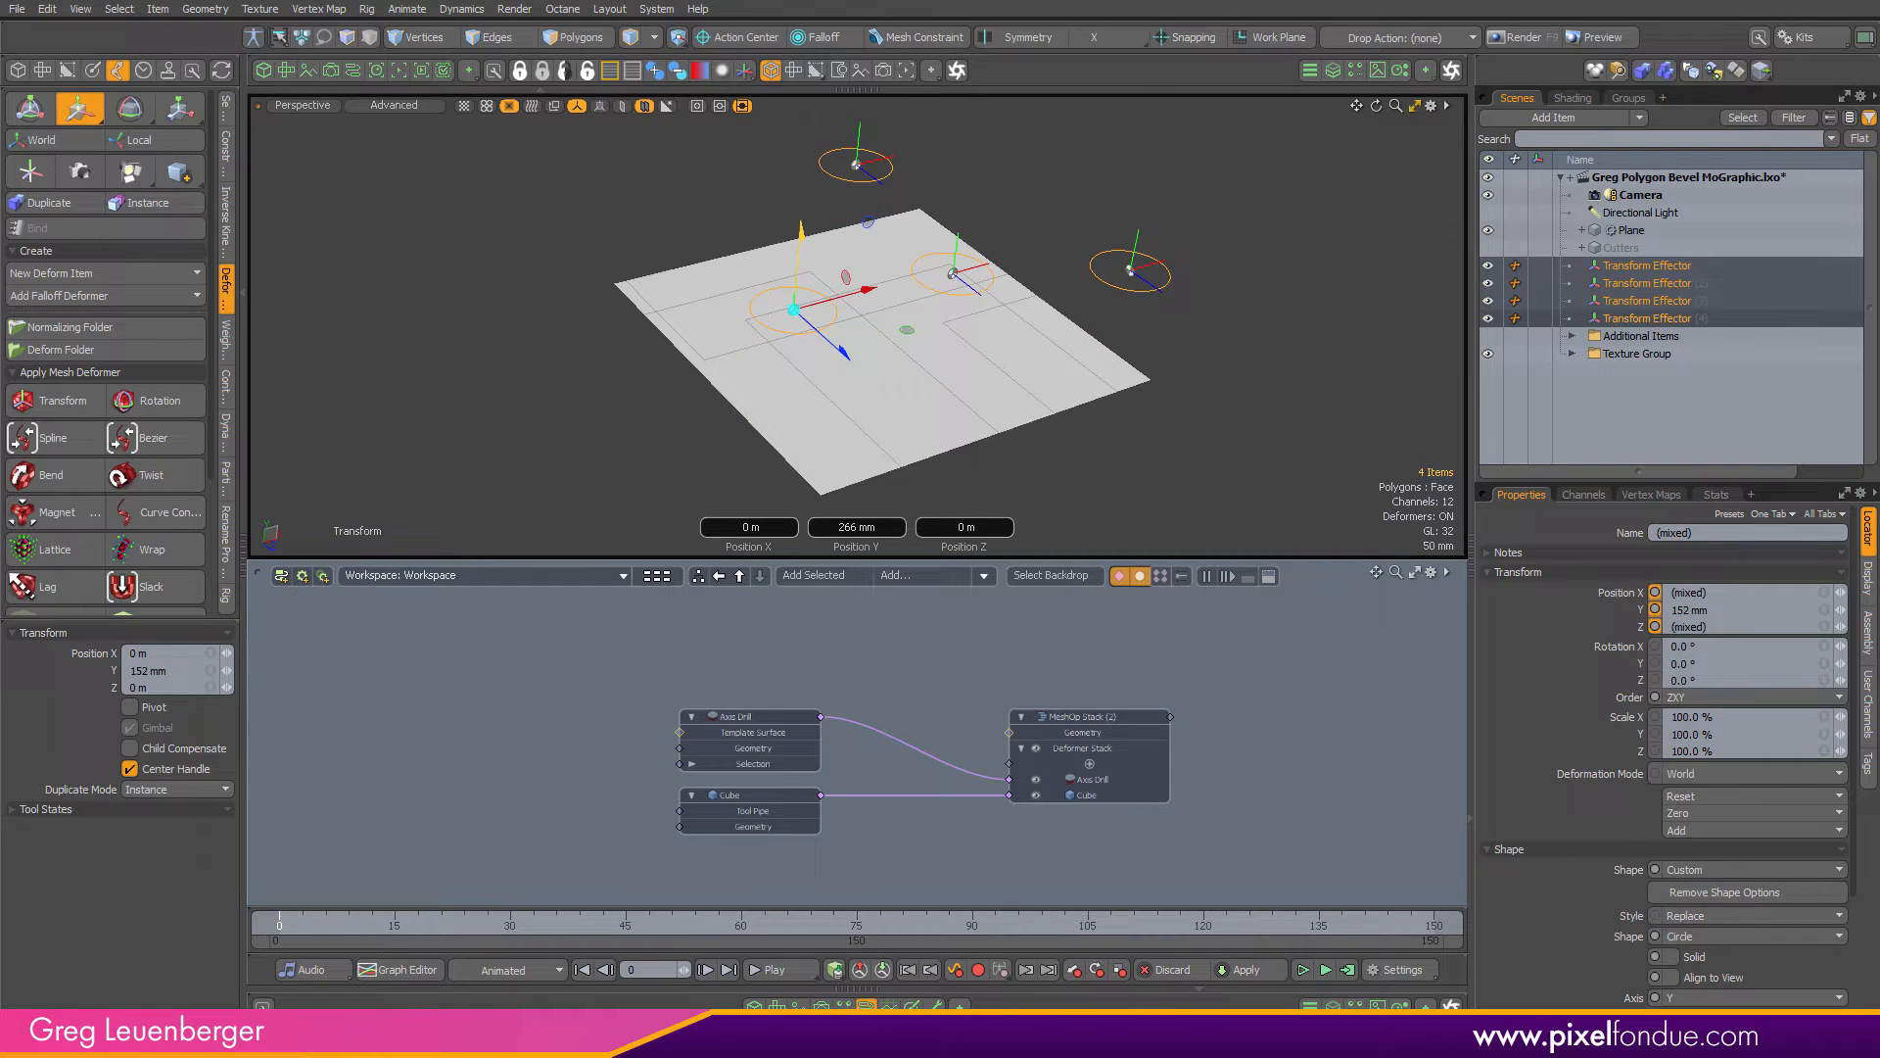
{"action": "key", "text": "q"}
{"action": "left_click", "coordinate": [1193, 370]}
{"action": "left_click_drag", "start_coordinate": [1193, 370], "coordinate": [1143, 323], "text": "alt"}
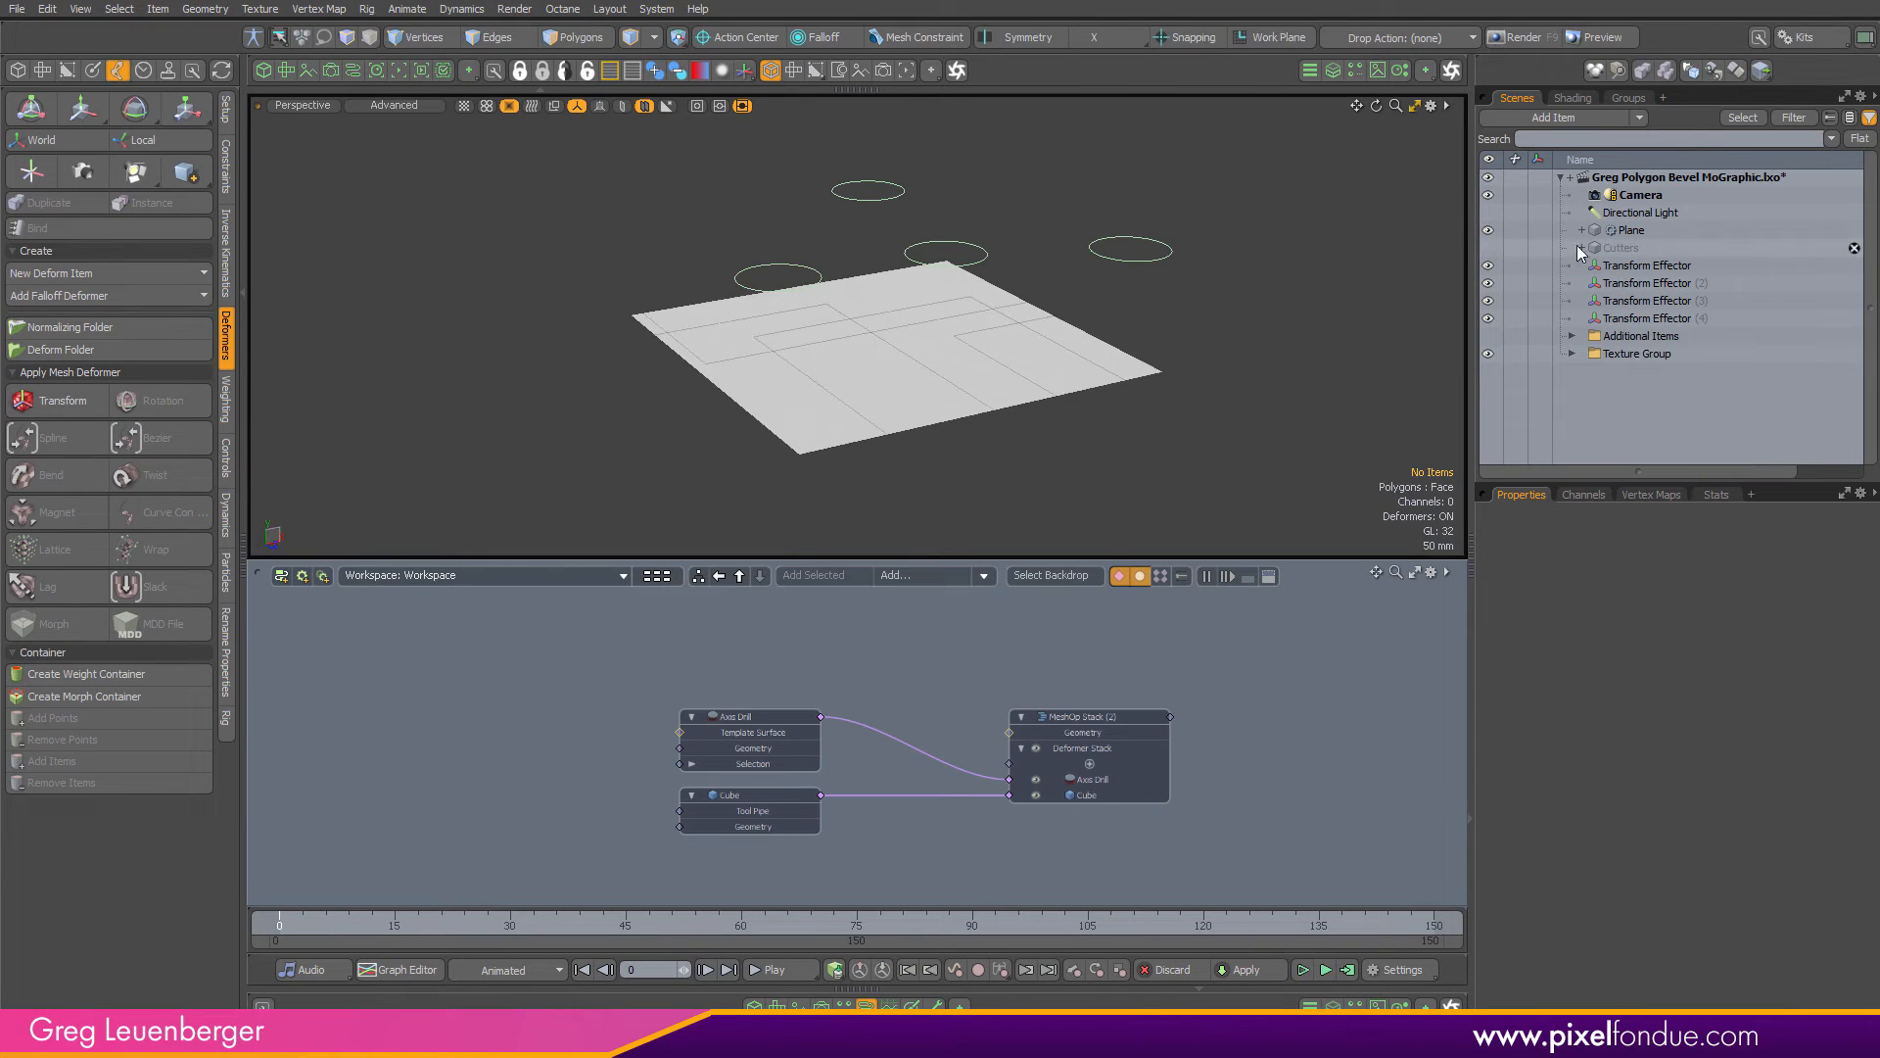
Try moving and scaling one raised Transform Effector, and undo the changes
{"action": "left_click", "coordinate": [1494, 247]}
{"action": "left_click", "coordinate": [1495, 247]}
{"action": "scroll", "coordinate": [953, 416], "scroll_direction": "down", "scroll_amount": 4}
{"action": "left_click_drag", "start_coordinate": [917, 333], "coordinate": [985, 369], "text": "alt"}
{"action": "scroll", "coordinate": [1070, 251], "scroll_direction": "up", "scroll_amount": 4}
{"action": "left_click", "coordinate": [887, 243]}
{"action": "key", "text": "w"}
{"action": "key", "text": "r"}
{"action": "key", "text": "ctrl+z"}
{"action": "key", "text": "ctrl+z"}
{"action": "key", "text": "ctrl+z"}
{"action": "key", "text": "ctrl+z"}
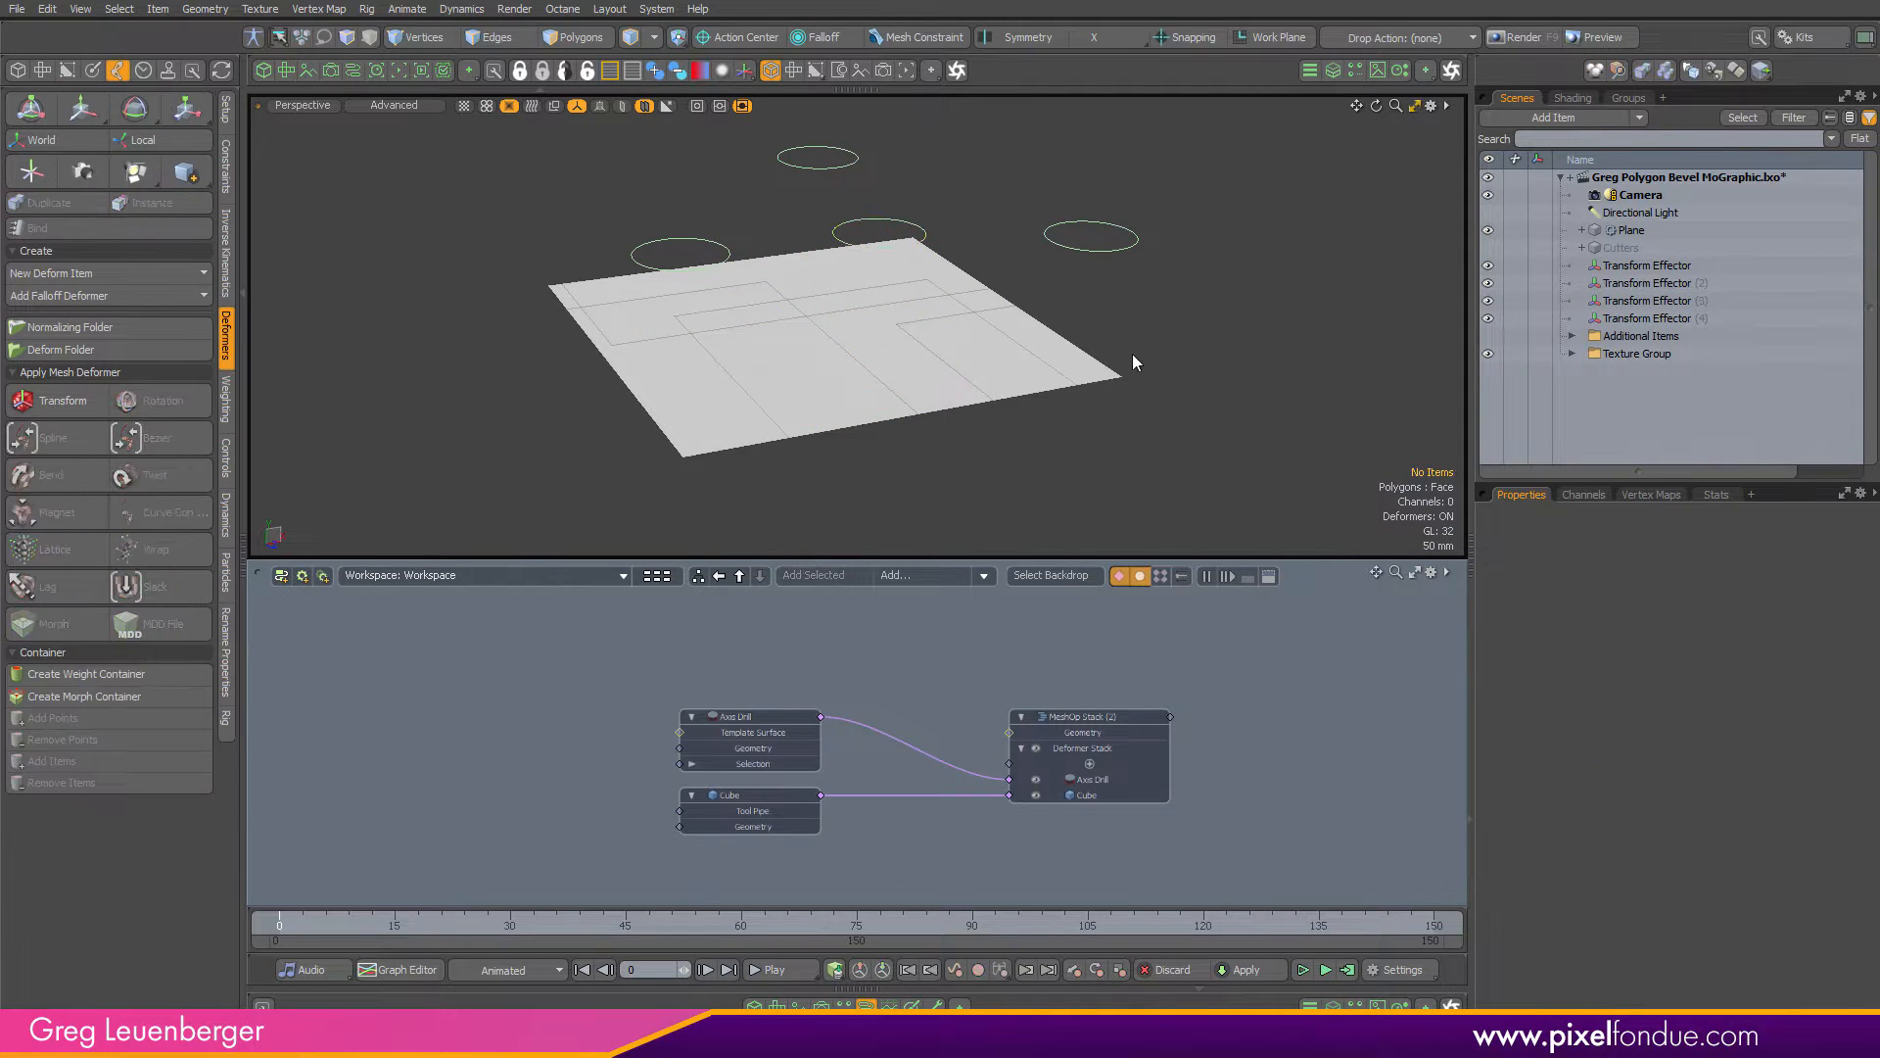
Show the Cutters mesh and open the Graph Editor for the first Transform Effector
{"action": "scroll", "coordinate": [1067, 298], "scroll_direction": "down", "scroll_amount": 2, "text": "alt"}
{"action": "left_click_drag", "start_coordinate": [1059, 301], "coordinate": [1038, 341], "text": "alt"}
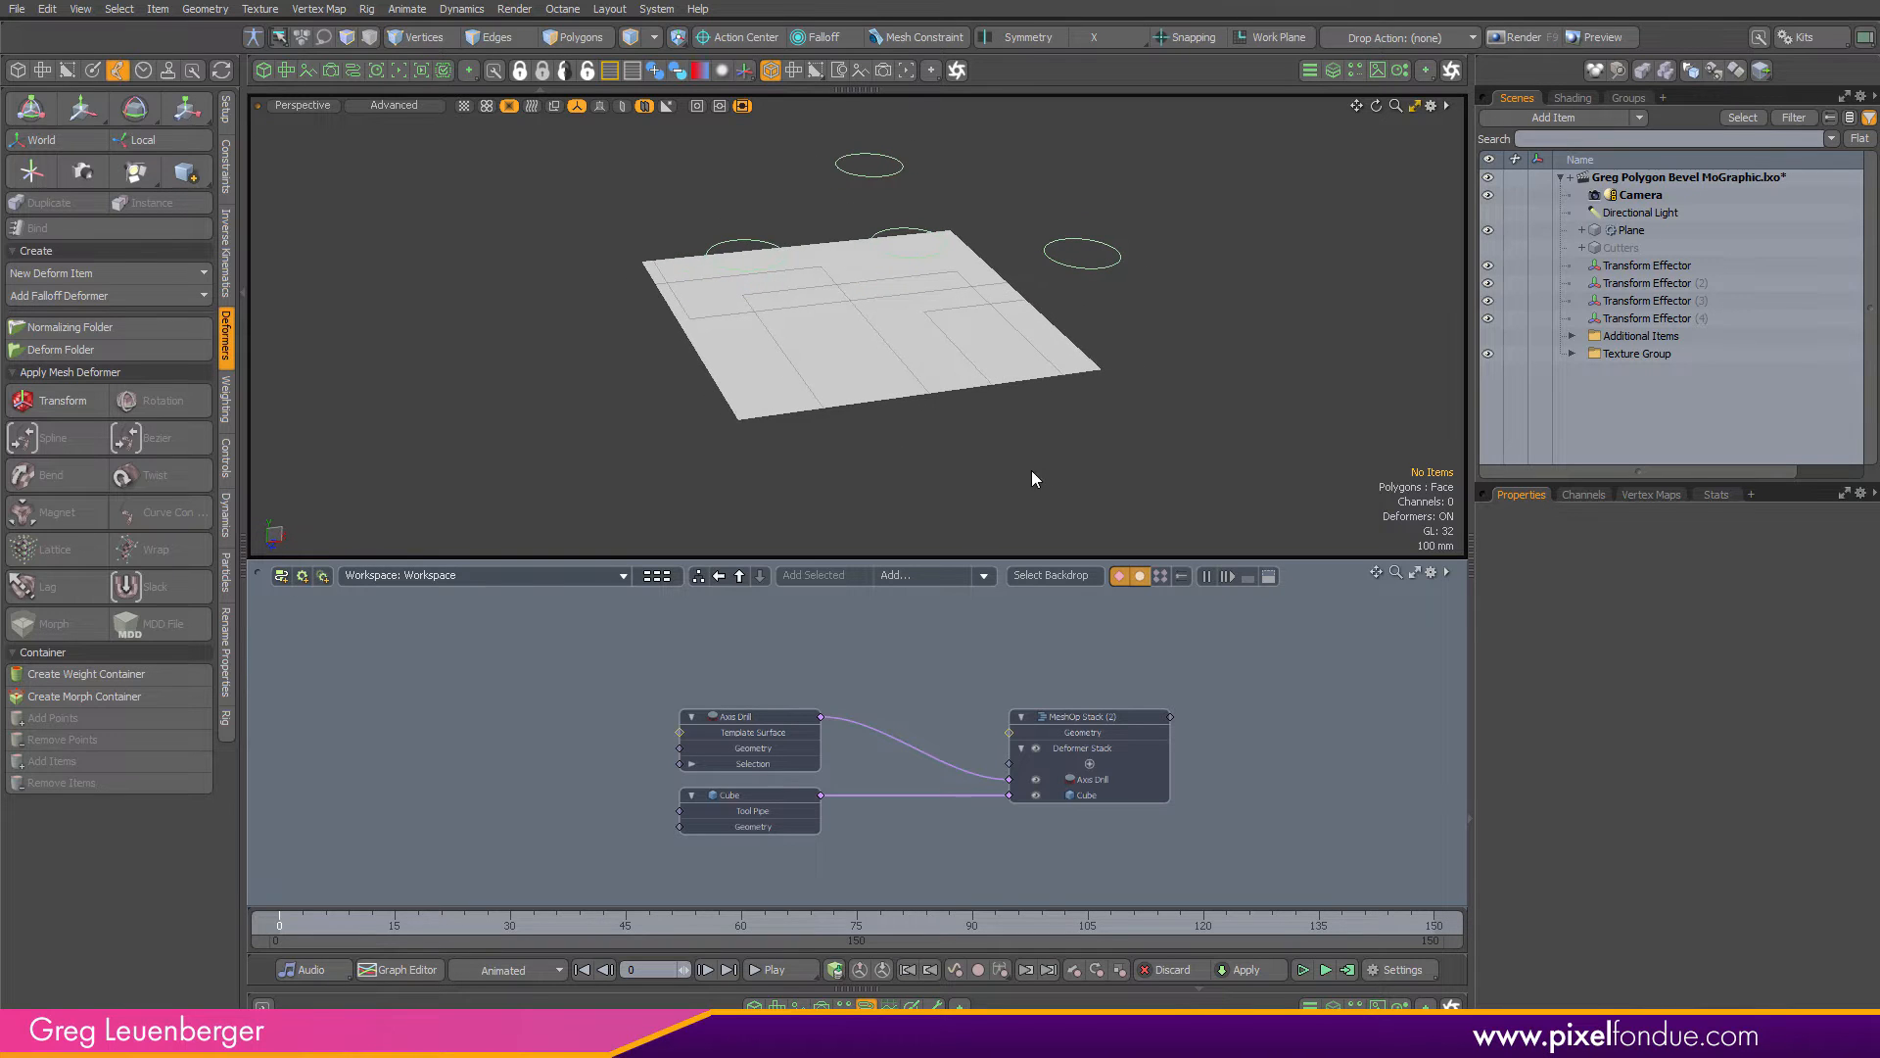
{"action": "left_click", "coordinate": [752, 243]}
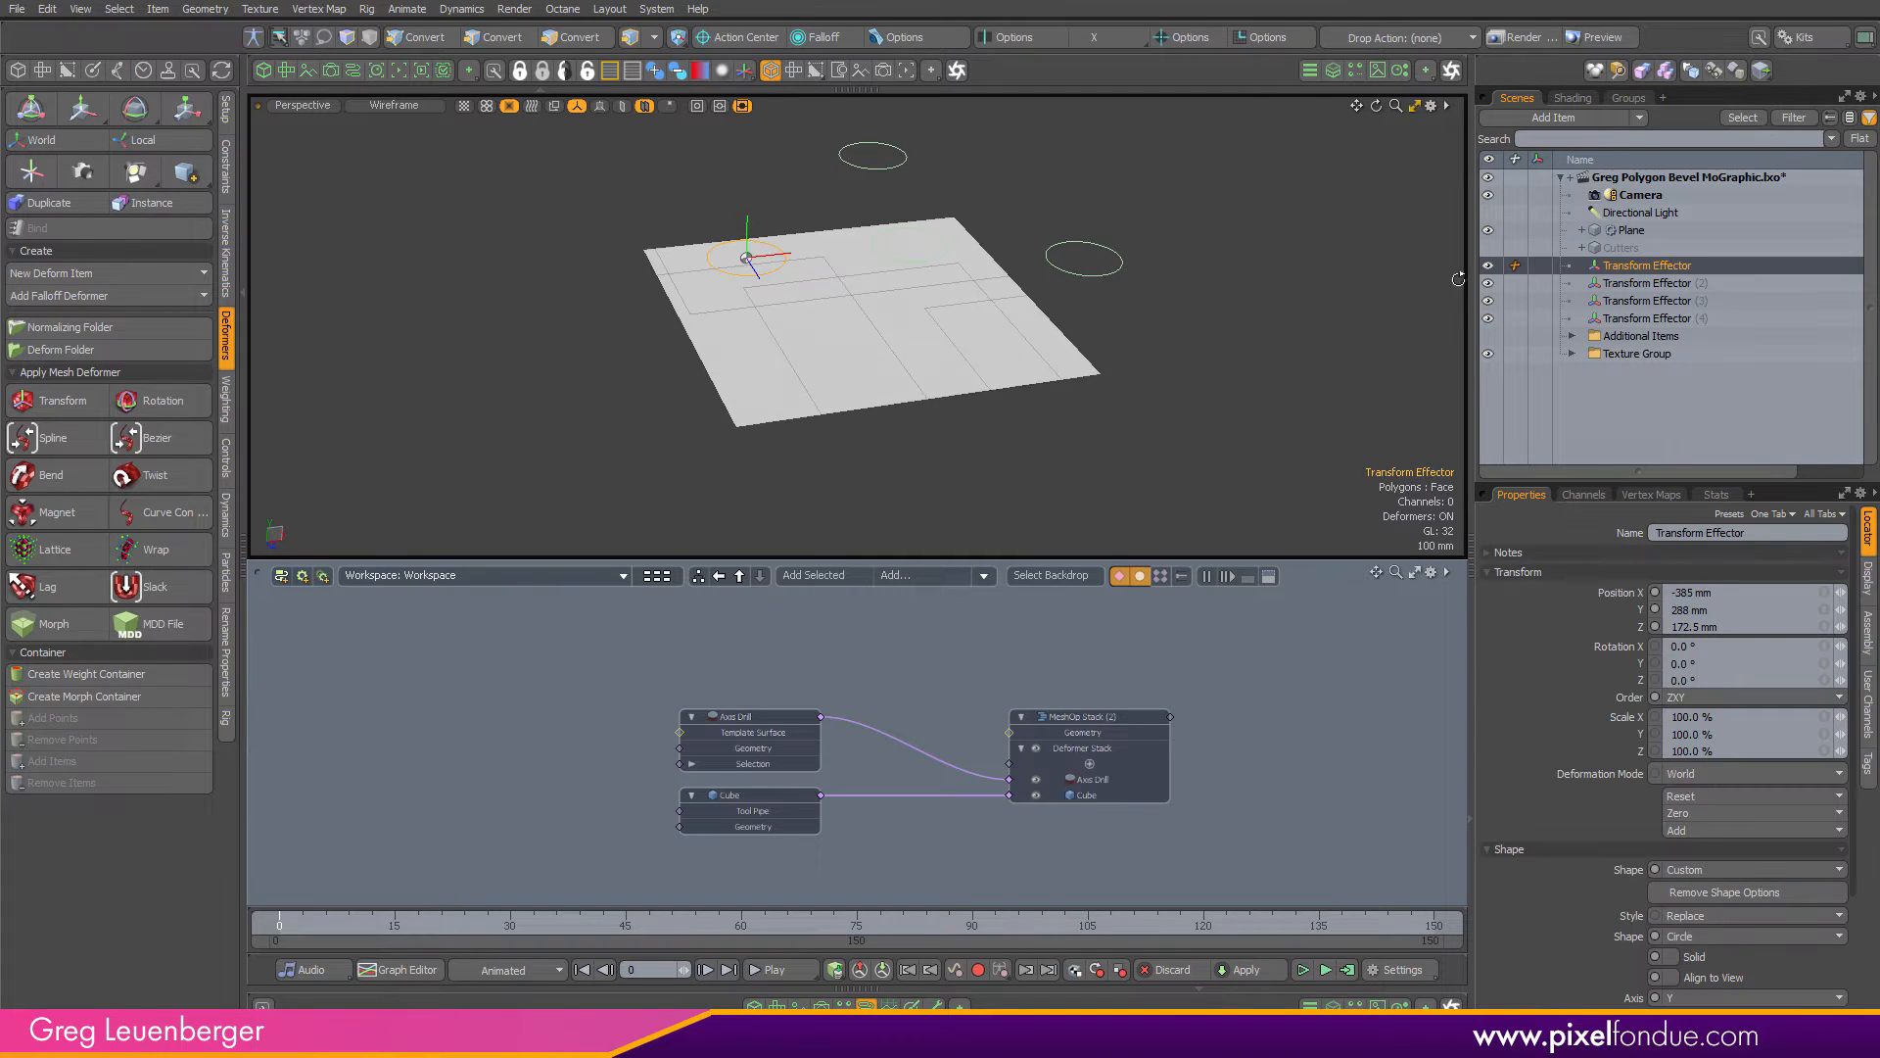
{"action": "left_click", "coordinate": [1489, 248]}
{"action": "left_click_drag", "start_coordinate": [1175, 295], "coordinate": [942, 355], "text": "alt"}
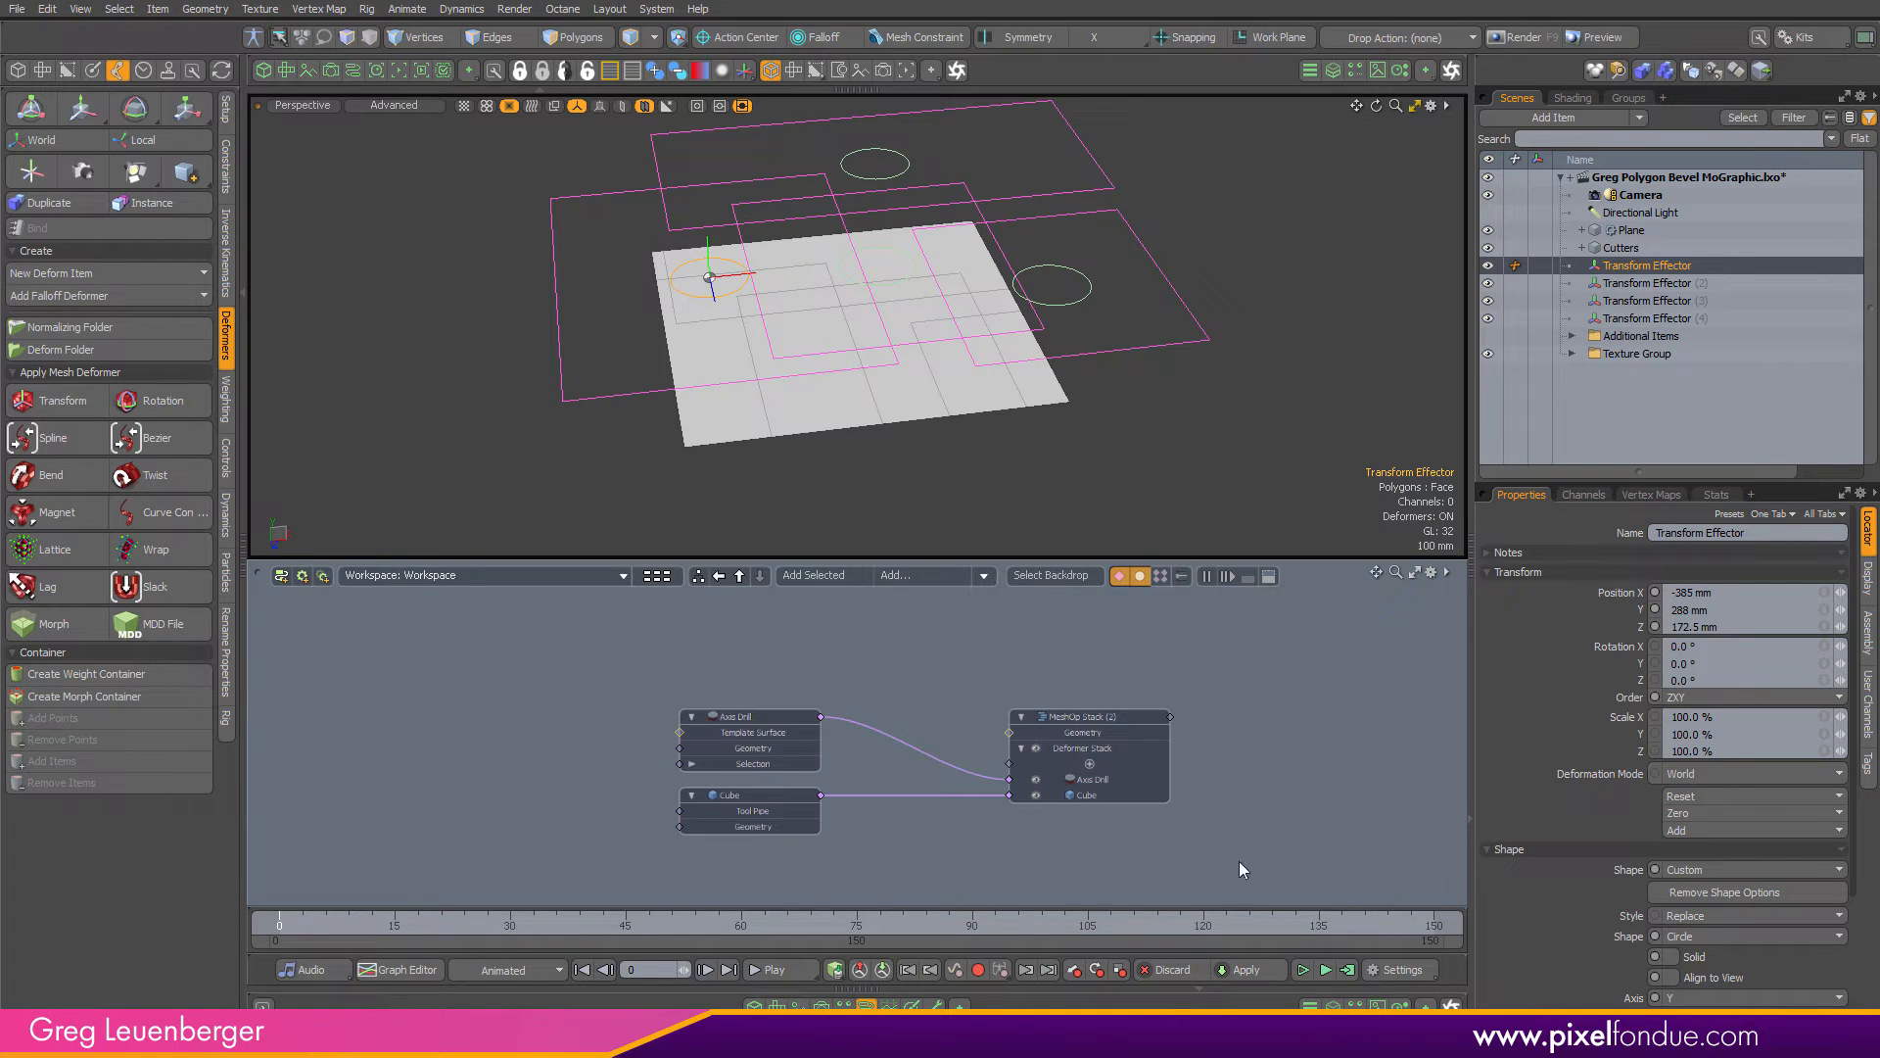
{"action": "mouse_move", "coordinate": [838, 905]}
{"action": "left_mouse_down"}
{"action": "mouse_move", "coordinate": [831, 815]}
{"action": "mouse_move", "coordinate": [842, 935]}
{"action": "left_mouse_up"}
{"action": "left_click", "coordinate": [889, 1003]}
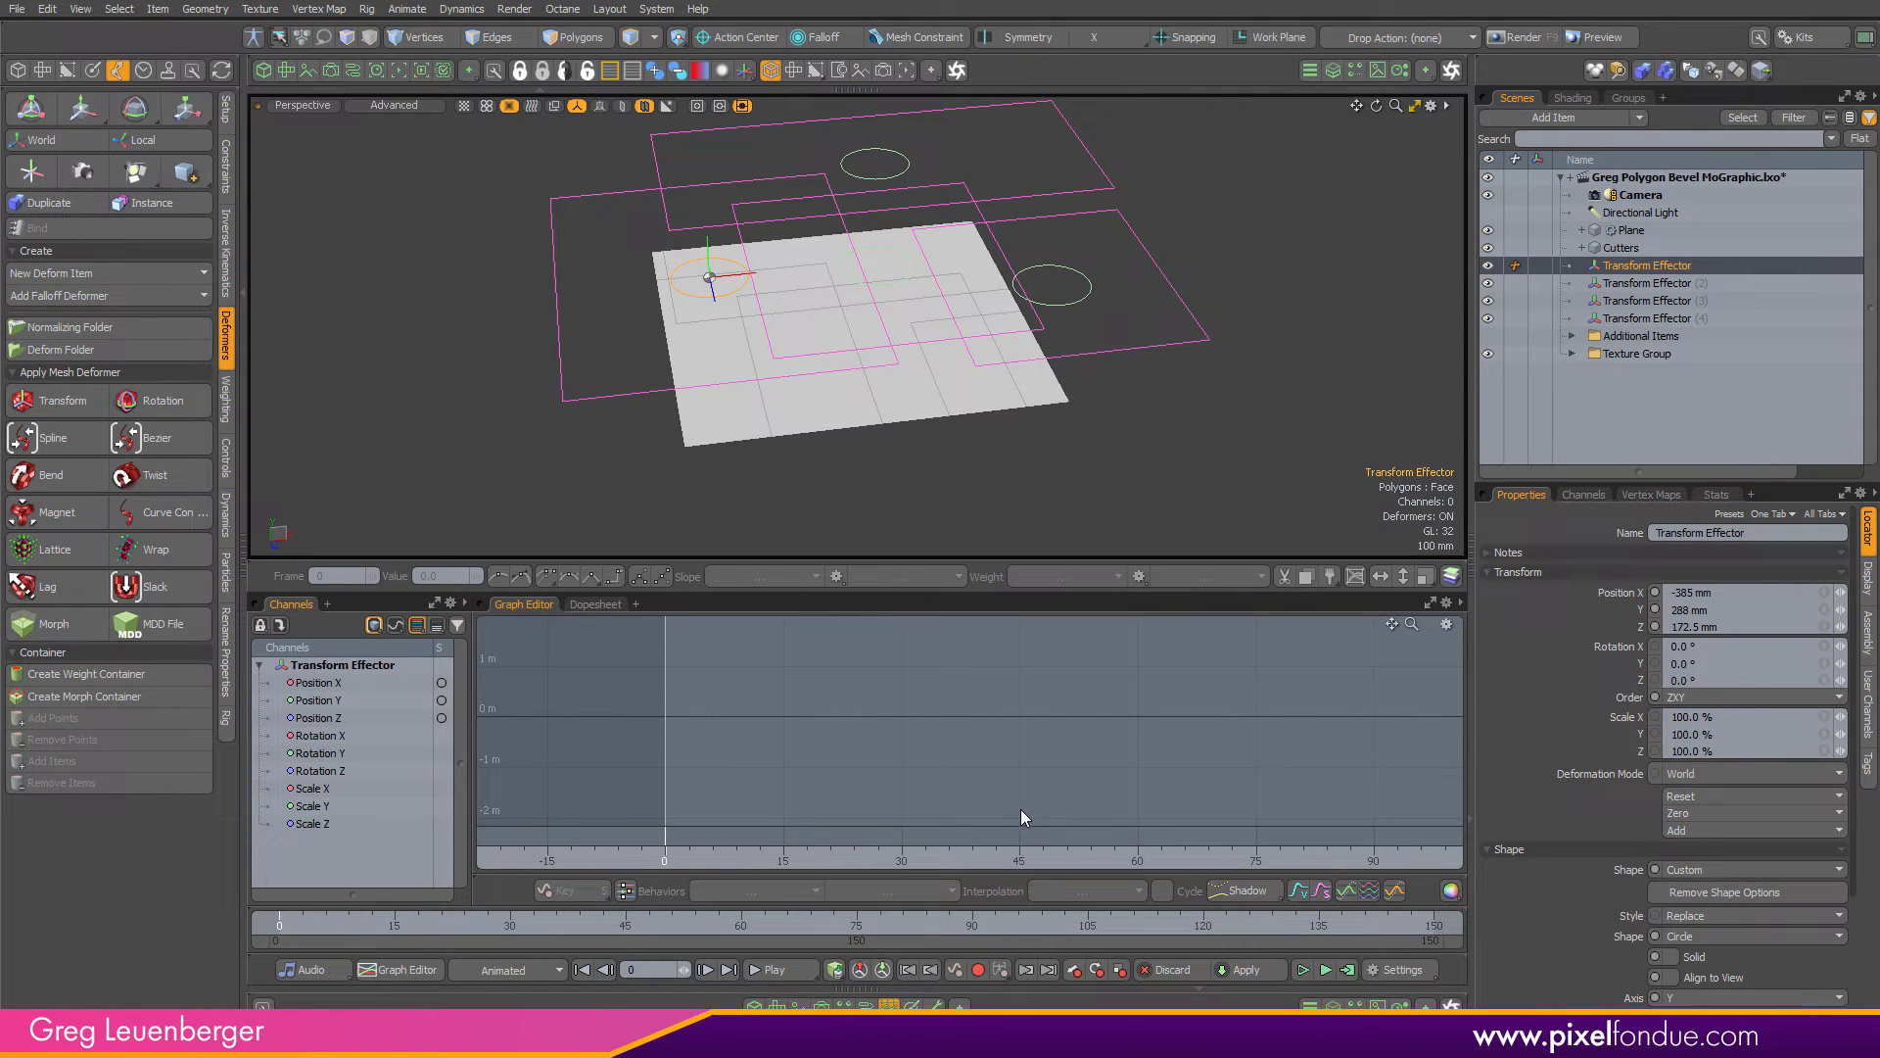
Keyframe the first Transform Effector's position at frames 0 and 150
{"action": "key", "text": "shift+s"}
{"action": "left_click", "coordinate": [1435, 925]}
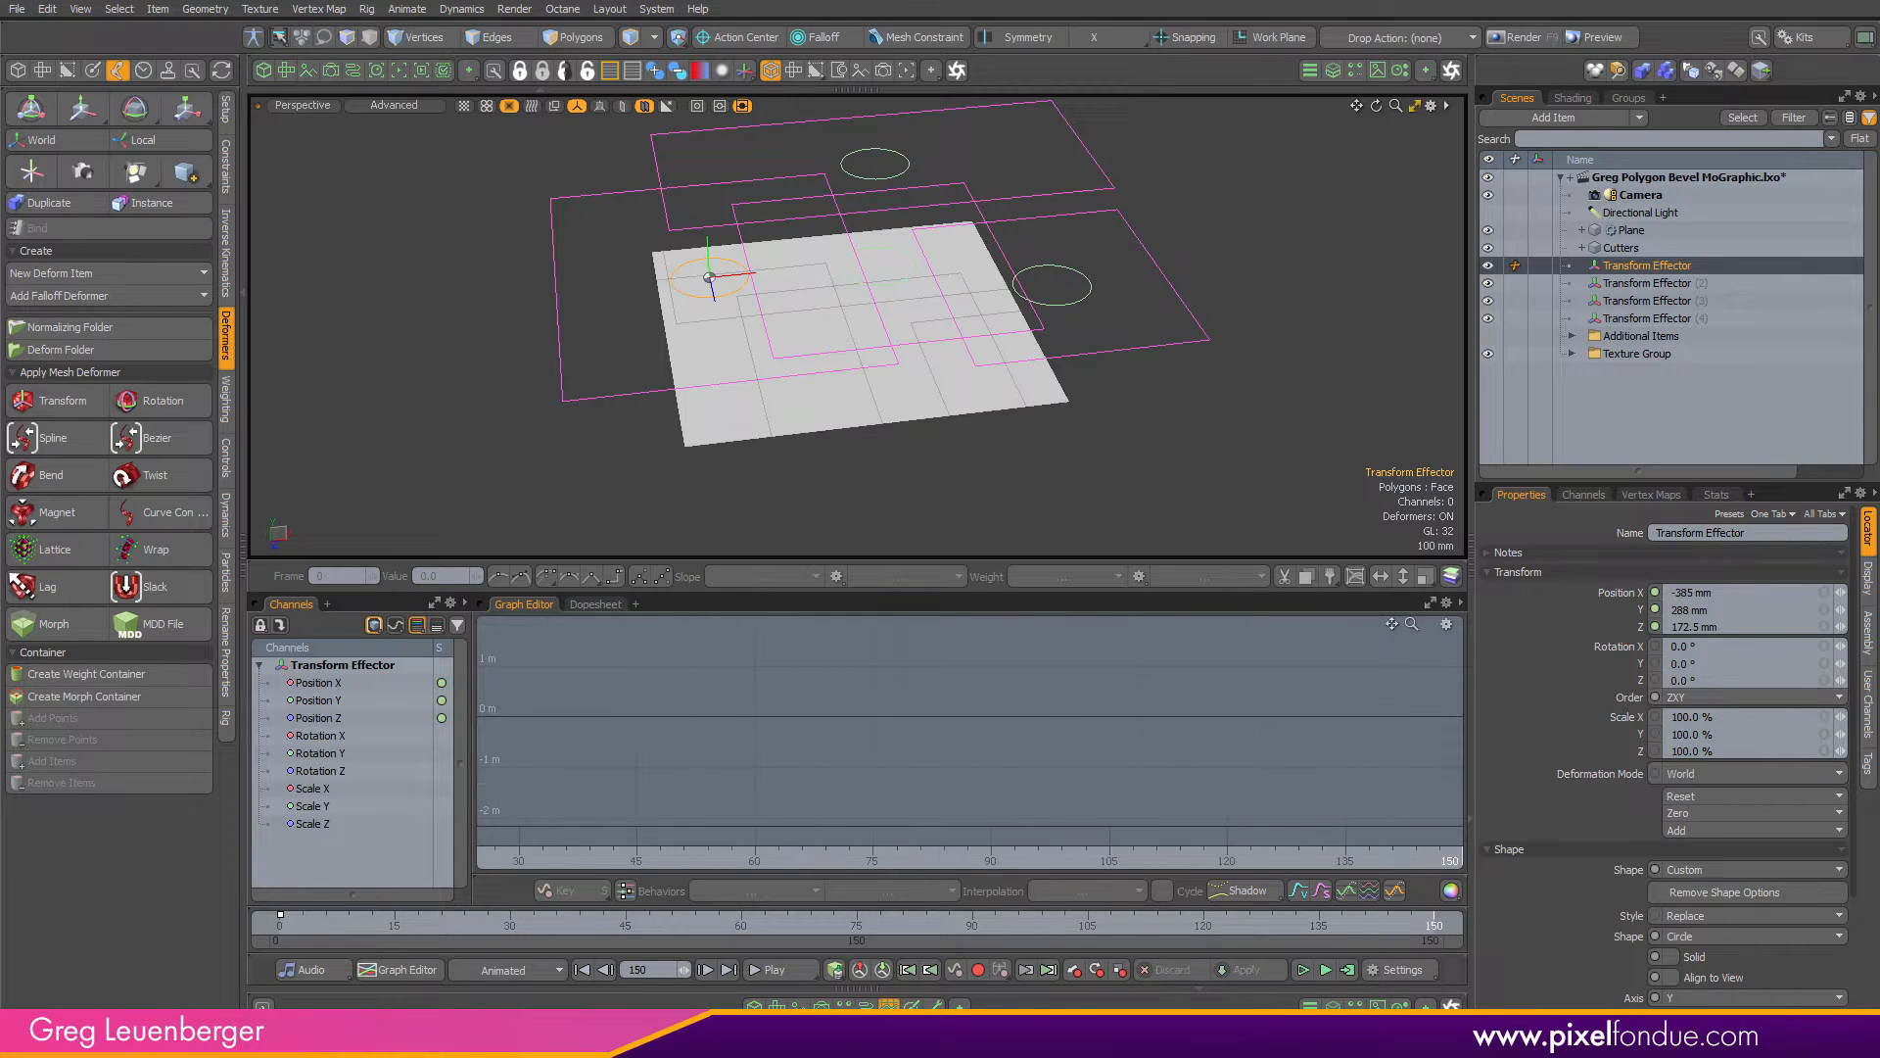
{"action": "key", "text": "shift+s"}
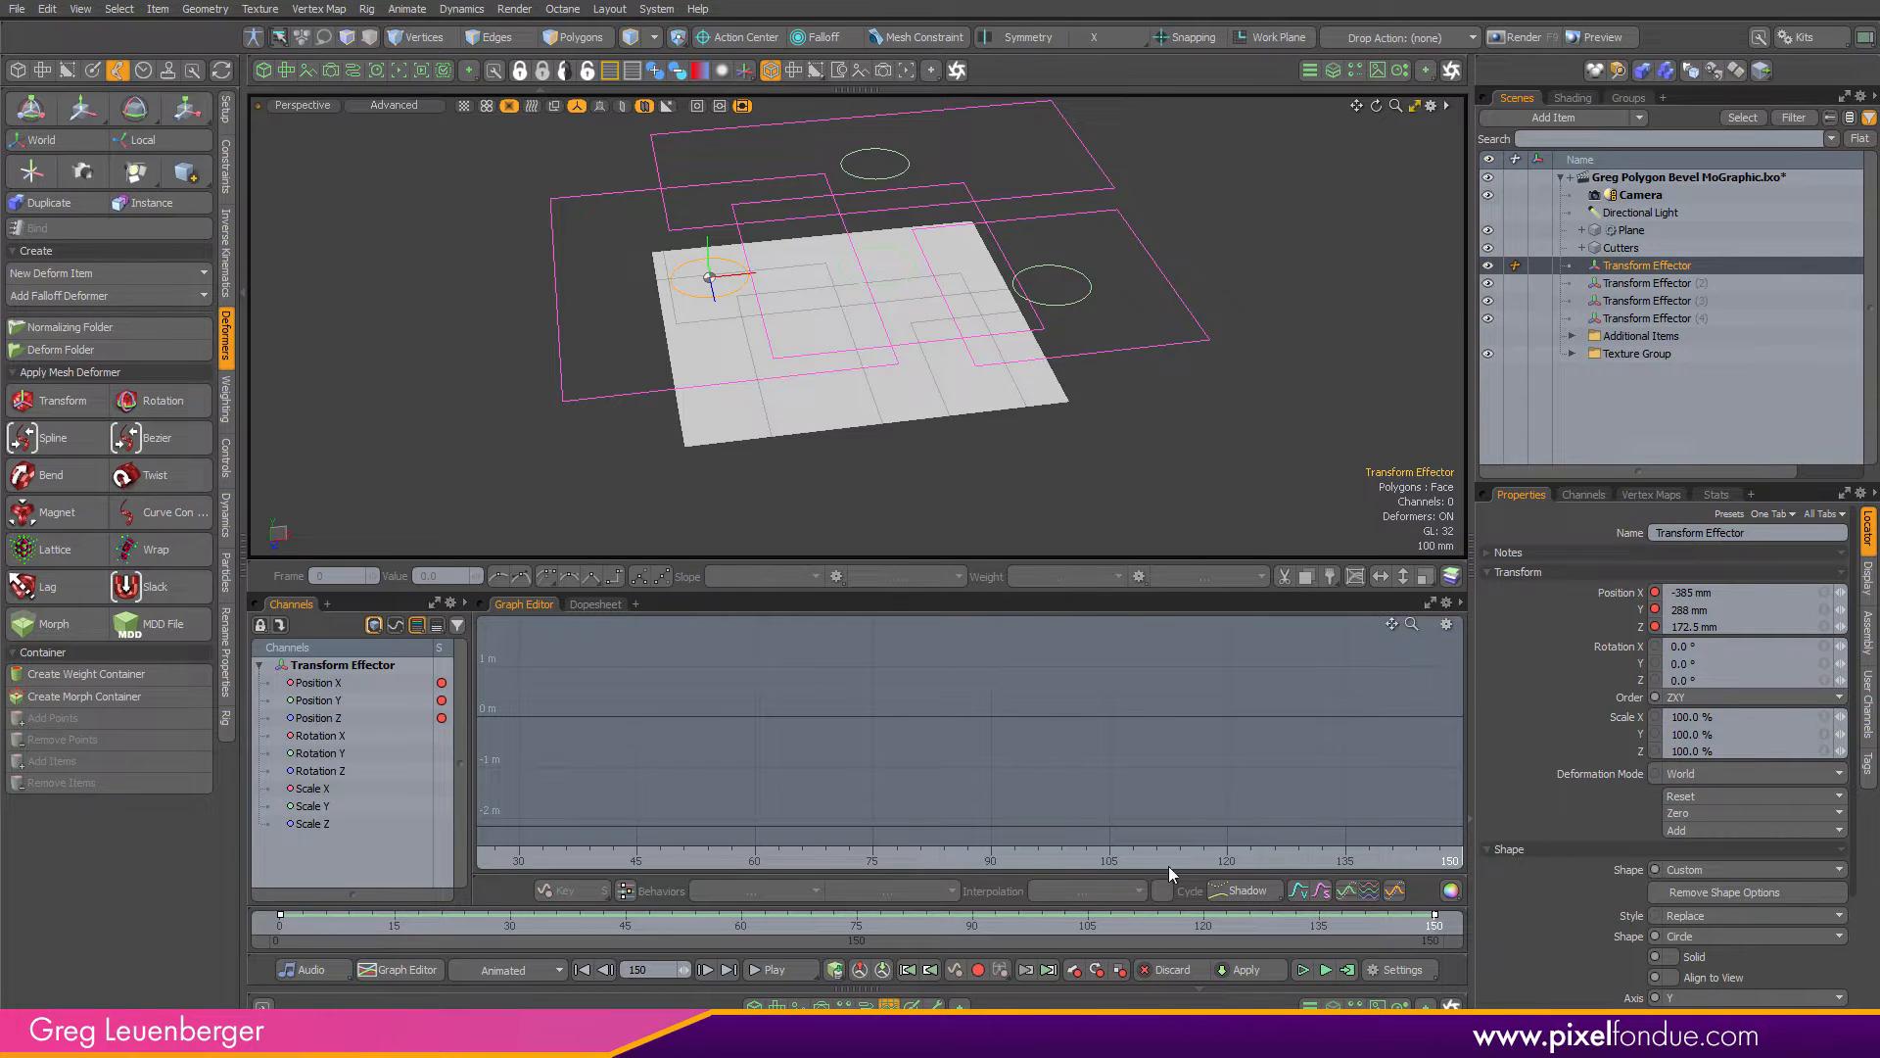
At frame 75, move the first Transform Effector along X to the opposite side of the plane
{"action": "left_click", "coordinate": [871, 925]}
{"action": "left_click_drag", "start_coordinate": [905, 391], "coordinate": [1152, 305], "text": "alt"}
{"action": "scroll", "coordinate": [935, 431], "scroll_direction": "down", "scroll_amount": 3}
{"action": "key", "text": "w"}
{"action": "key", "text": "q"}
Keyframe the position of Transform Effector (2) at frames 0 and 150
{"action": "left_click", "coordinate": [1661, 281]}
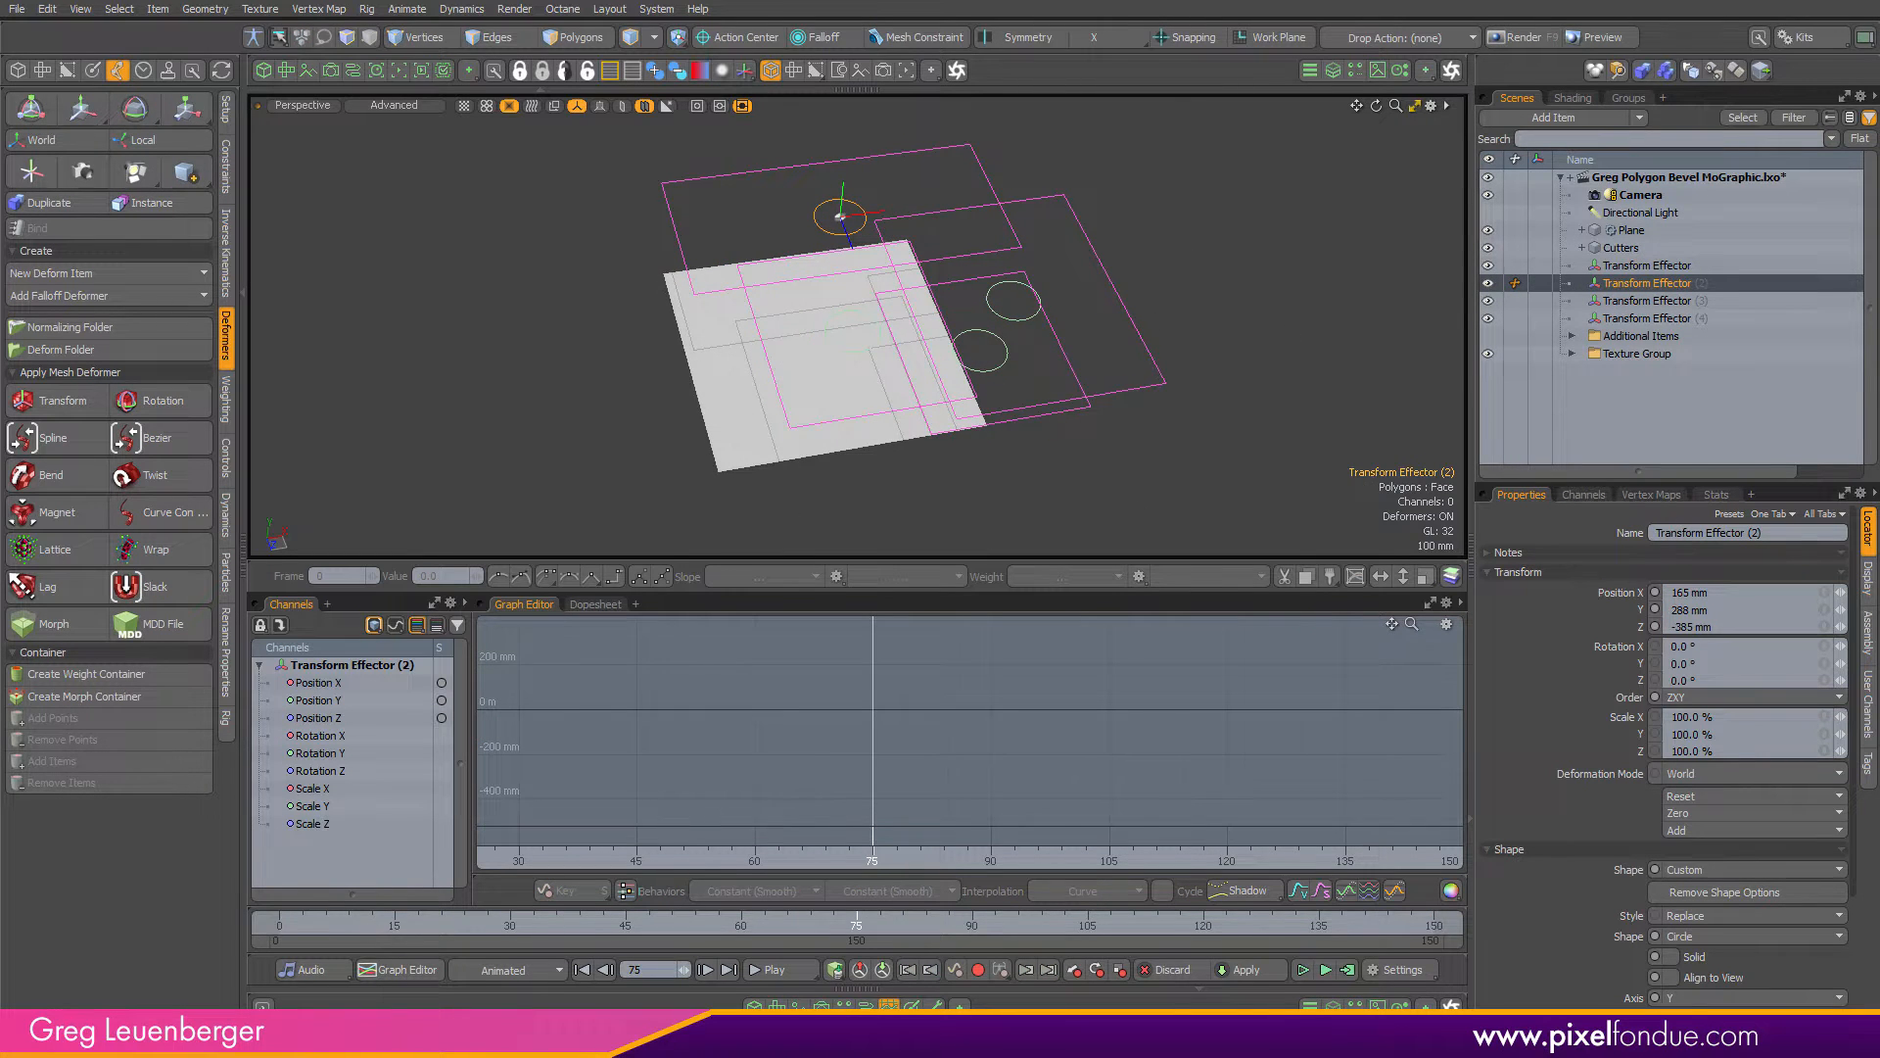
{"action": "left_click", "coordinate": [279, 928]}
{"action": "key", "text": "shift+w"}
{"action": "left_click_drag", "start_coordinate": [331, 931], "coordinate": [1694, 934]}
{"action": "key", "text": "shift+w"}
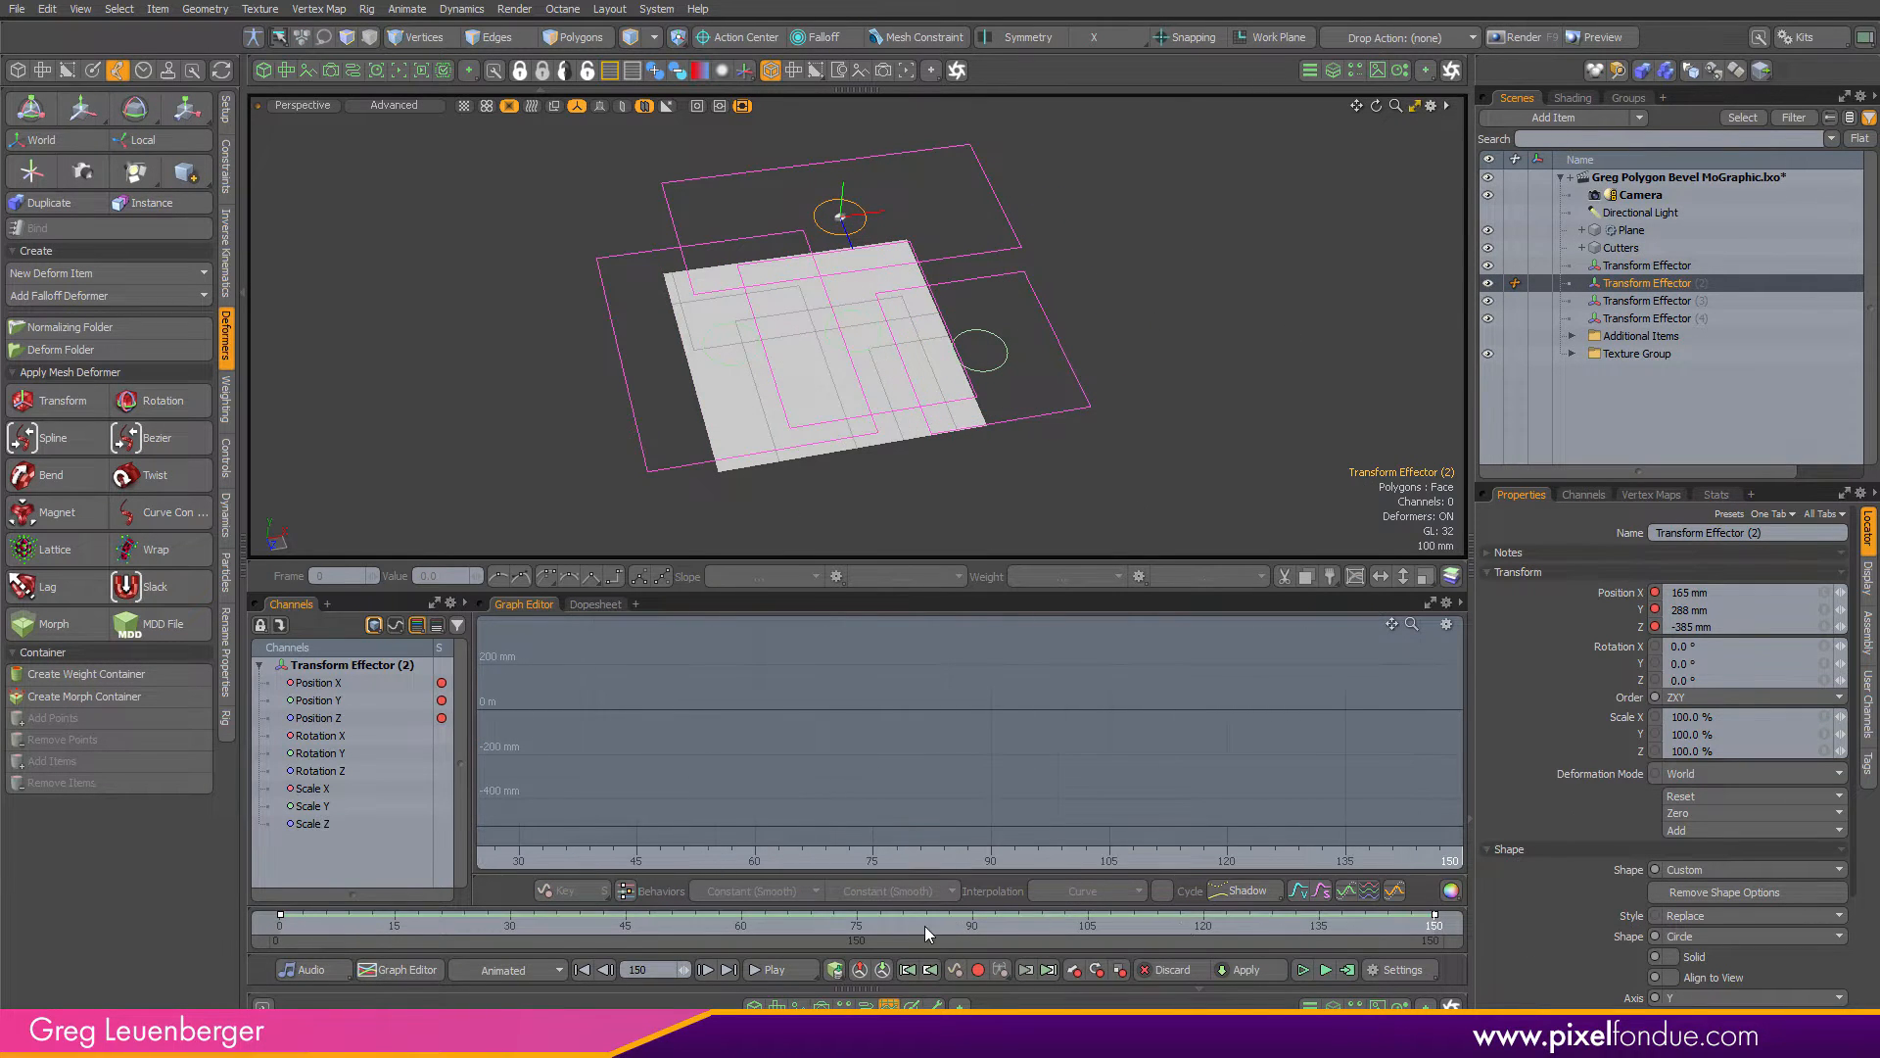
At frame 75, move Transform Effector (2) along Z to about 525 mm
{"action": "left_click_drag", "start_coordinate": [1434, 928], "coordinate": [875, 924]}
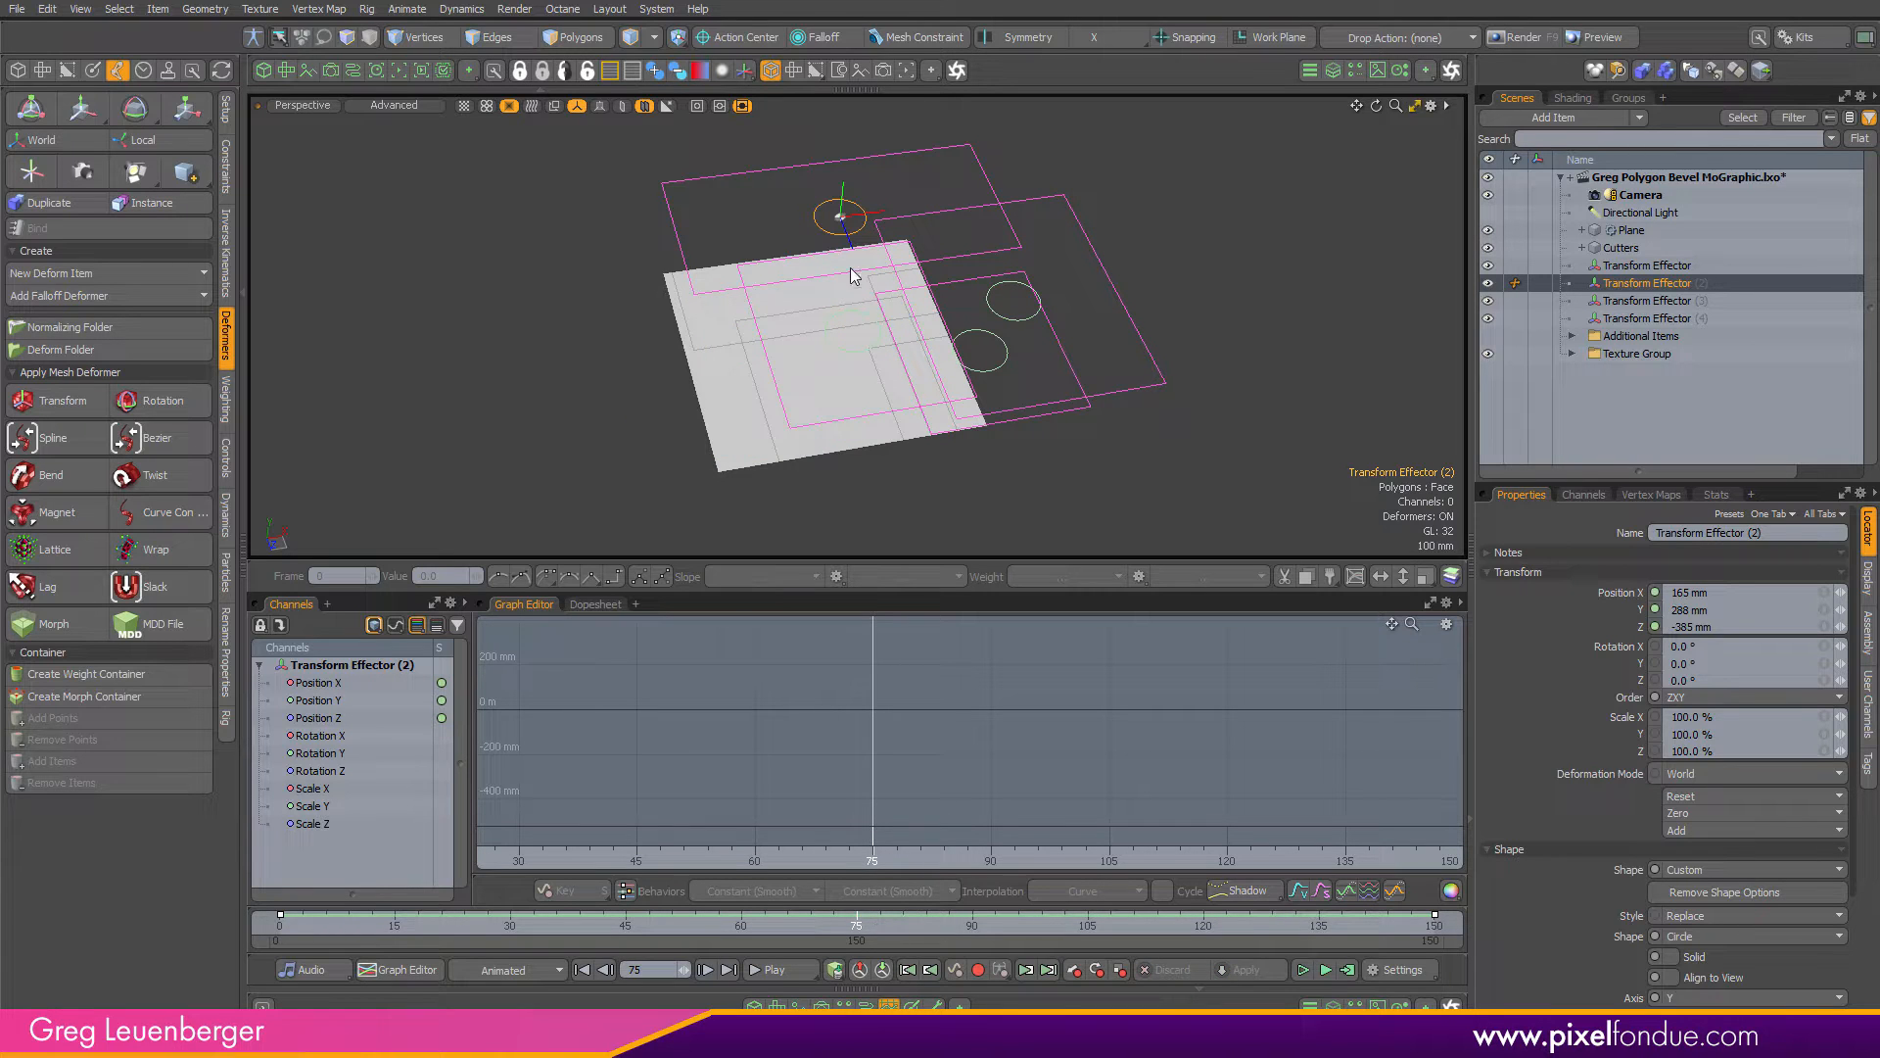
{"action": "key", "text": "w"}
{"action": "left_click_drag", "start_coordinate": [857, 265], "coordinate": [927, 441]}
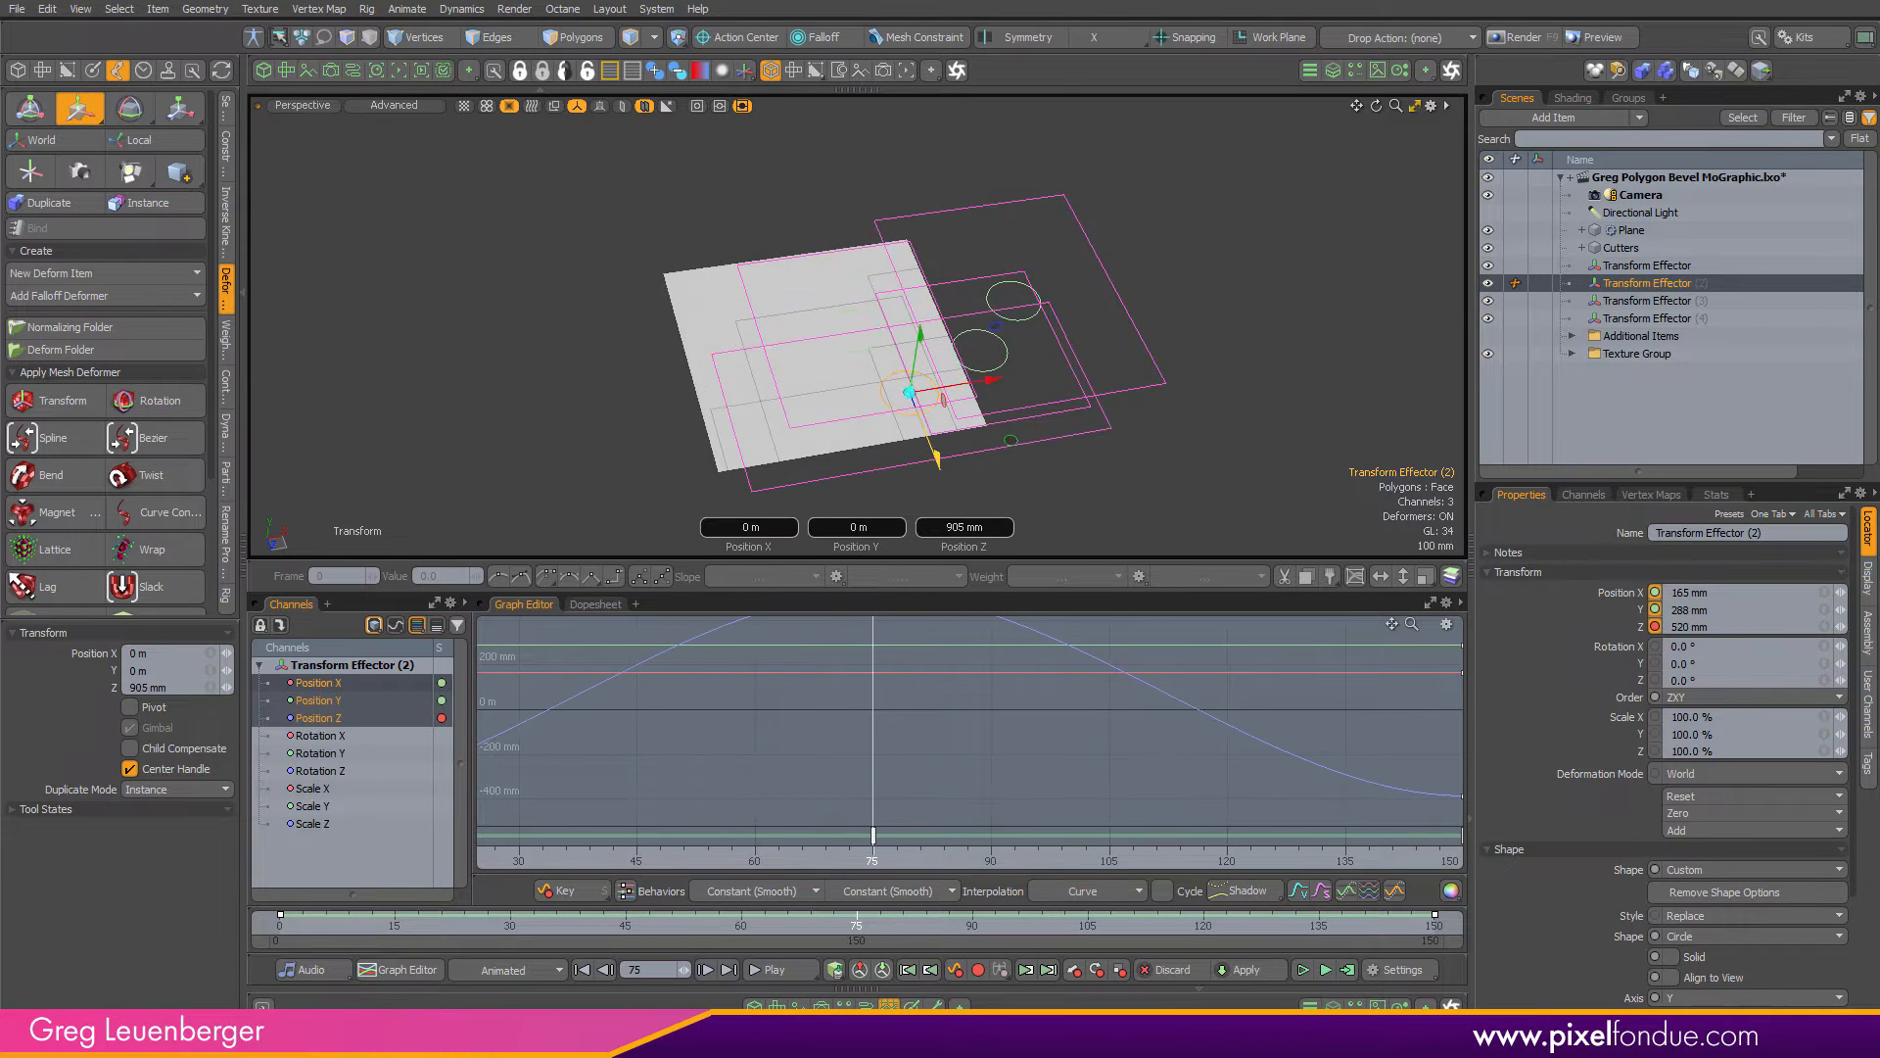
Keyframe the position of Transform Effector (3) at frames 0 and 150
{"action": "left_click", "coordinate": [1647, 300]}
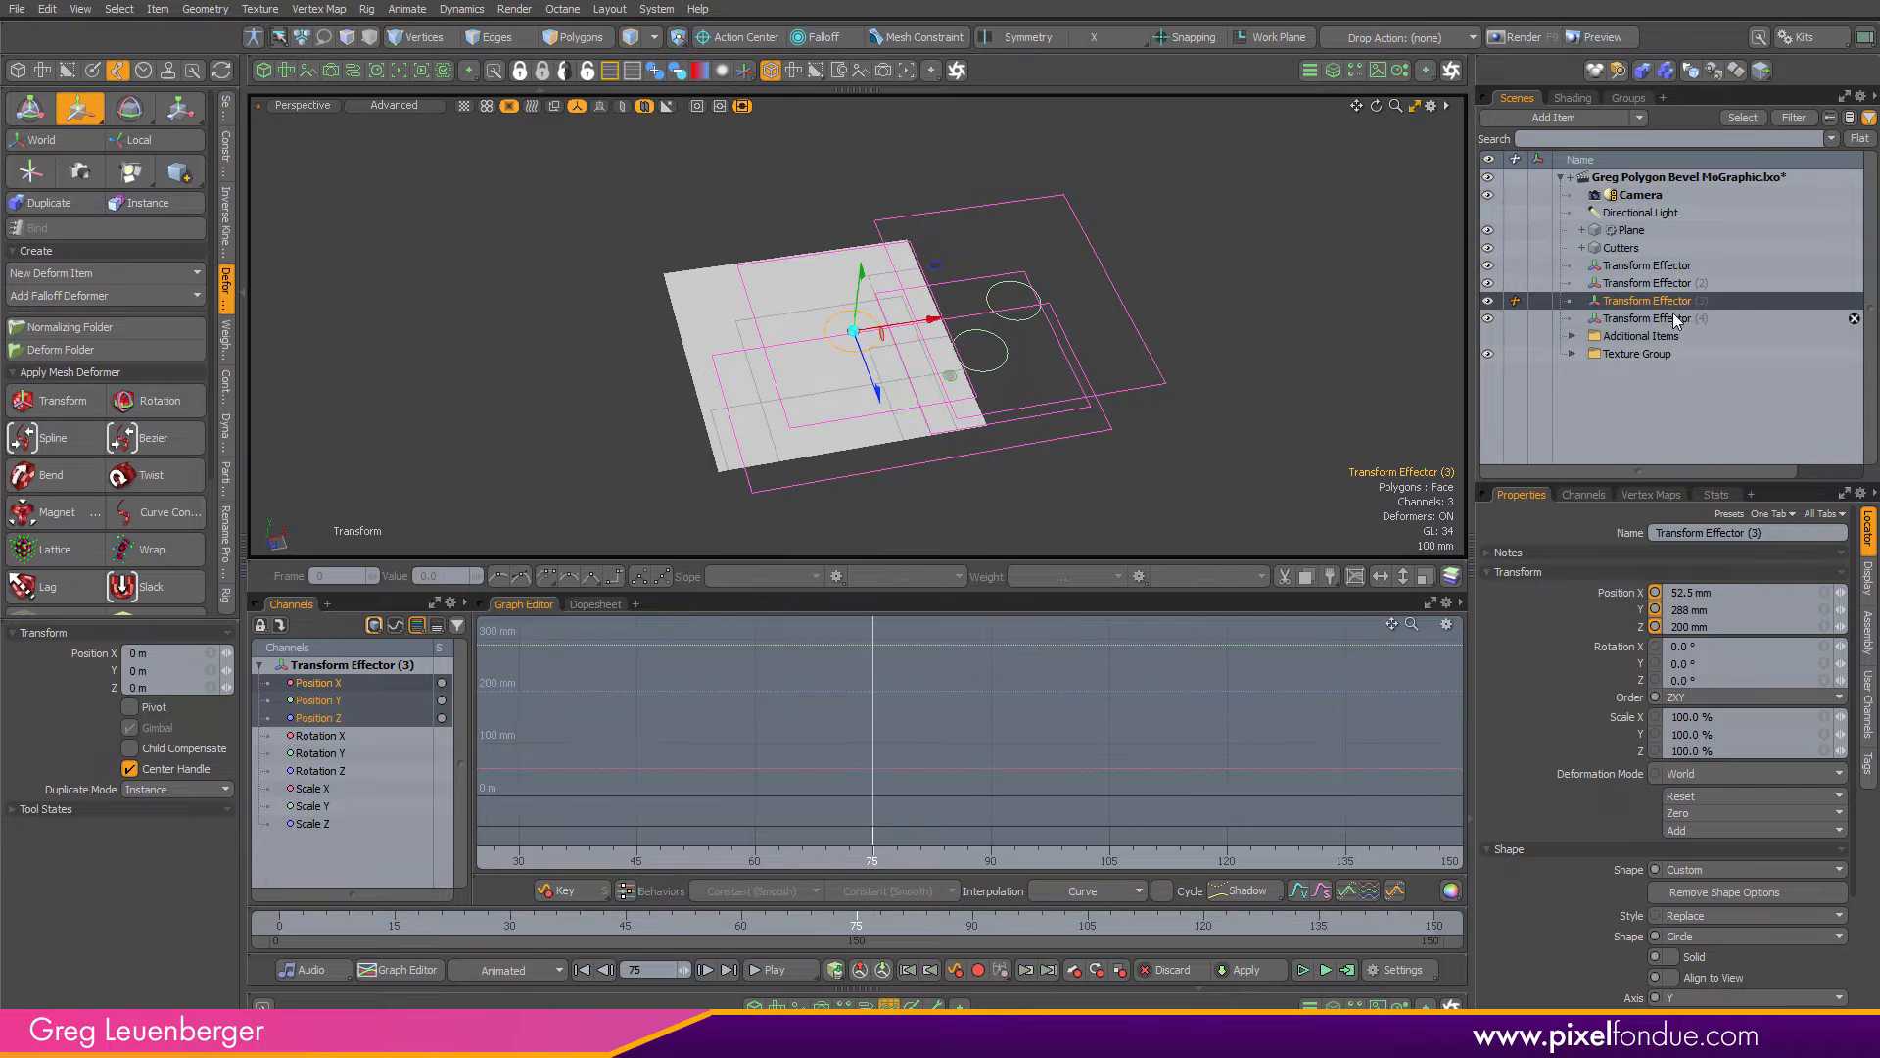
{"action": "left_click_drag", "start_coordinate": [335, 918], "coordinate": [1780, 938]}
{"action": "key", "text": "s"}
{"action": "key", "text": "s"}
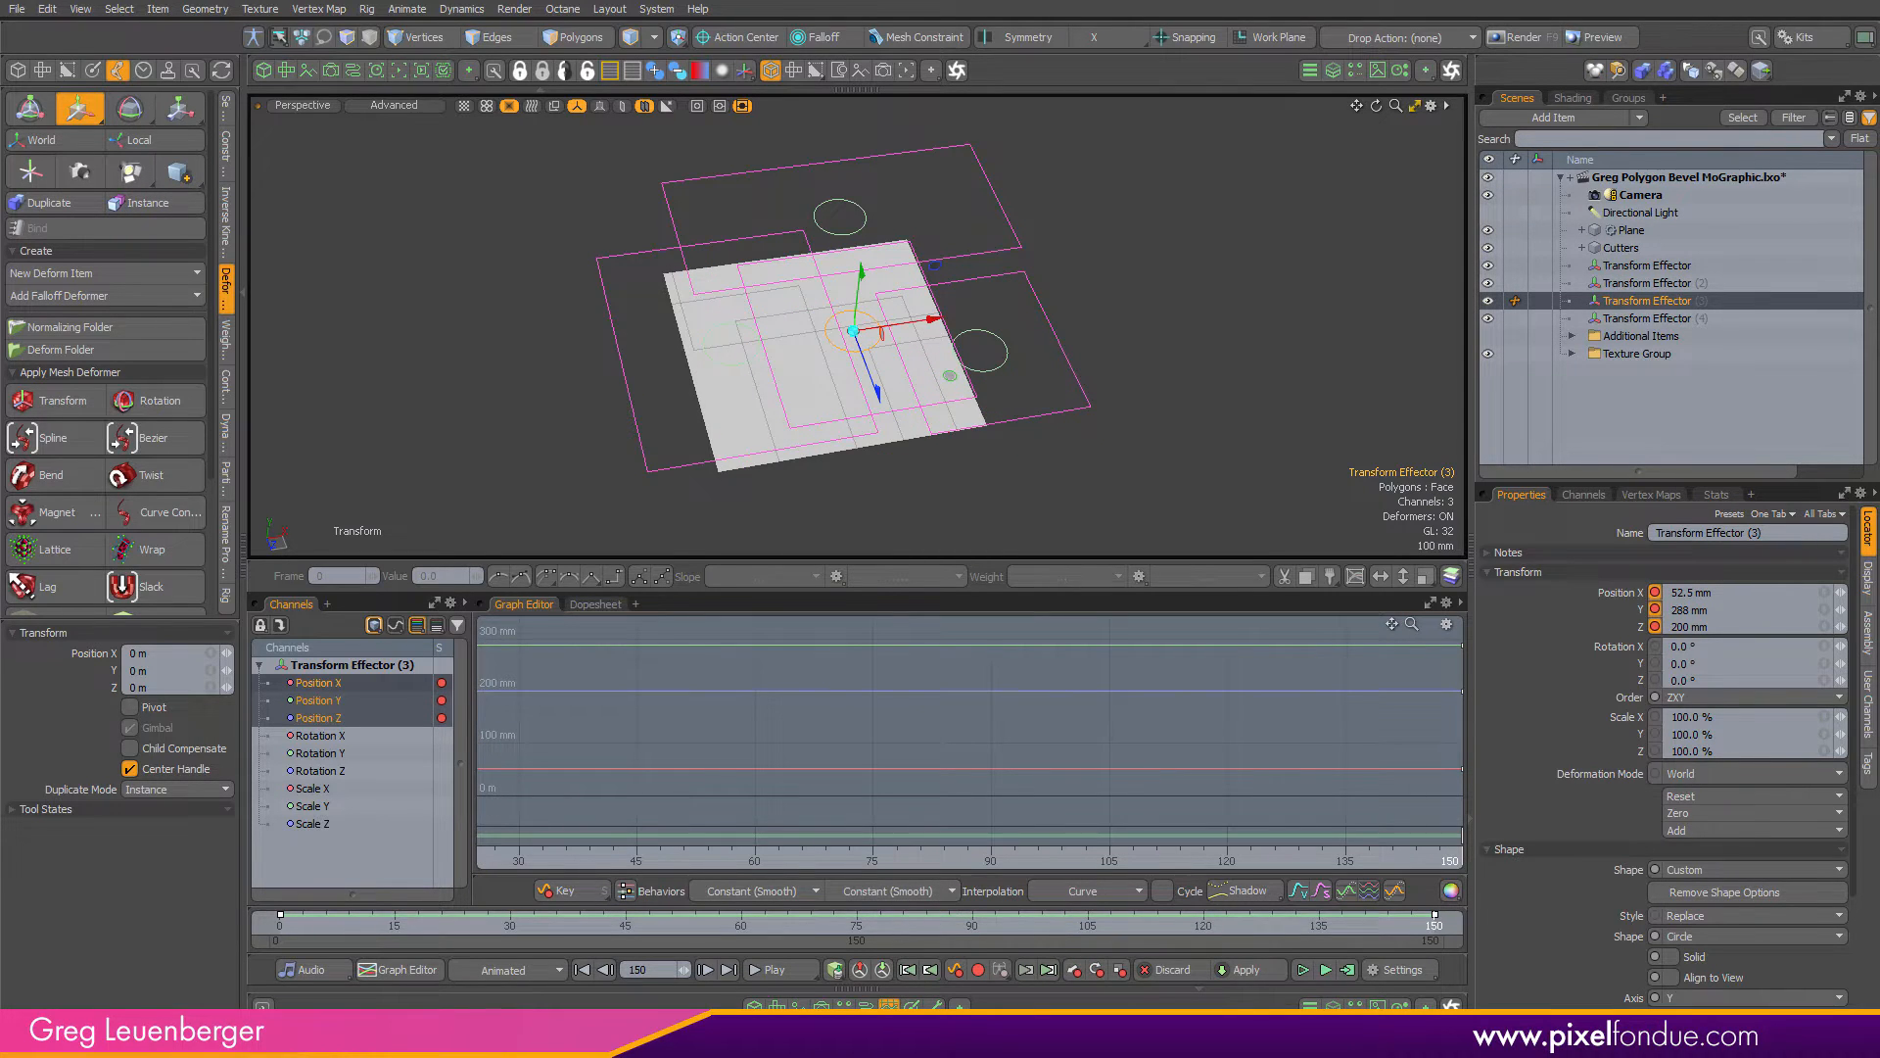
At frame 75, move Transform Effector (3) along X to -527.5 mm and fit its animation curves in the Graph Editor
{"action": "left_click", "coordinate": [858, 919]}
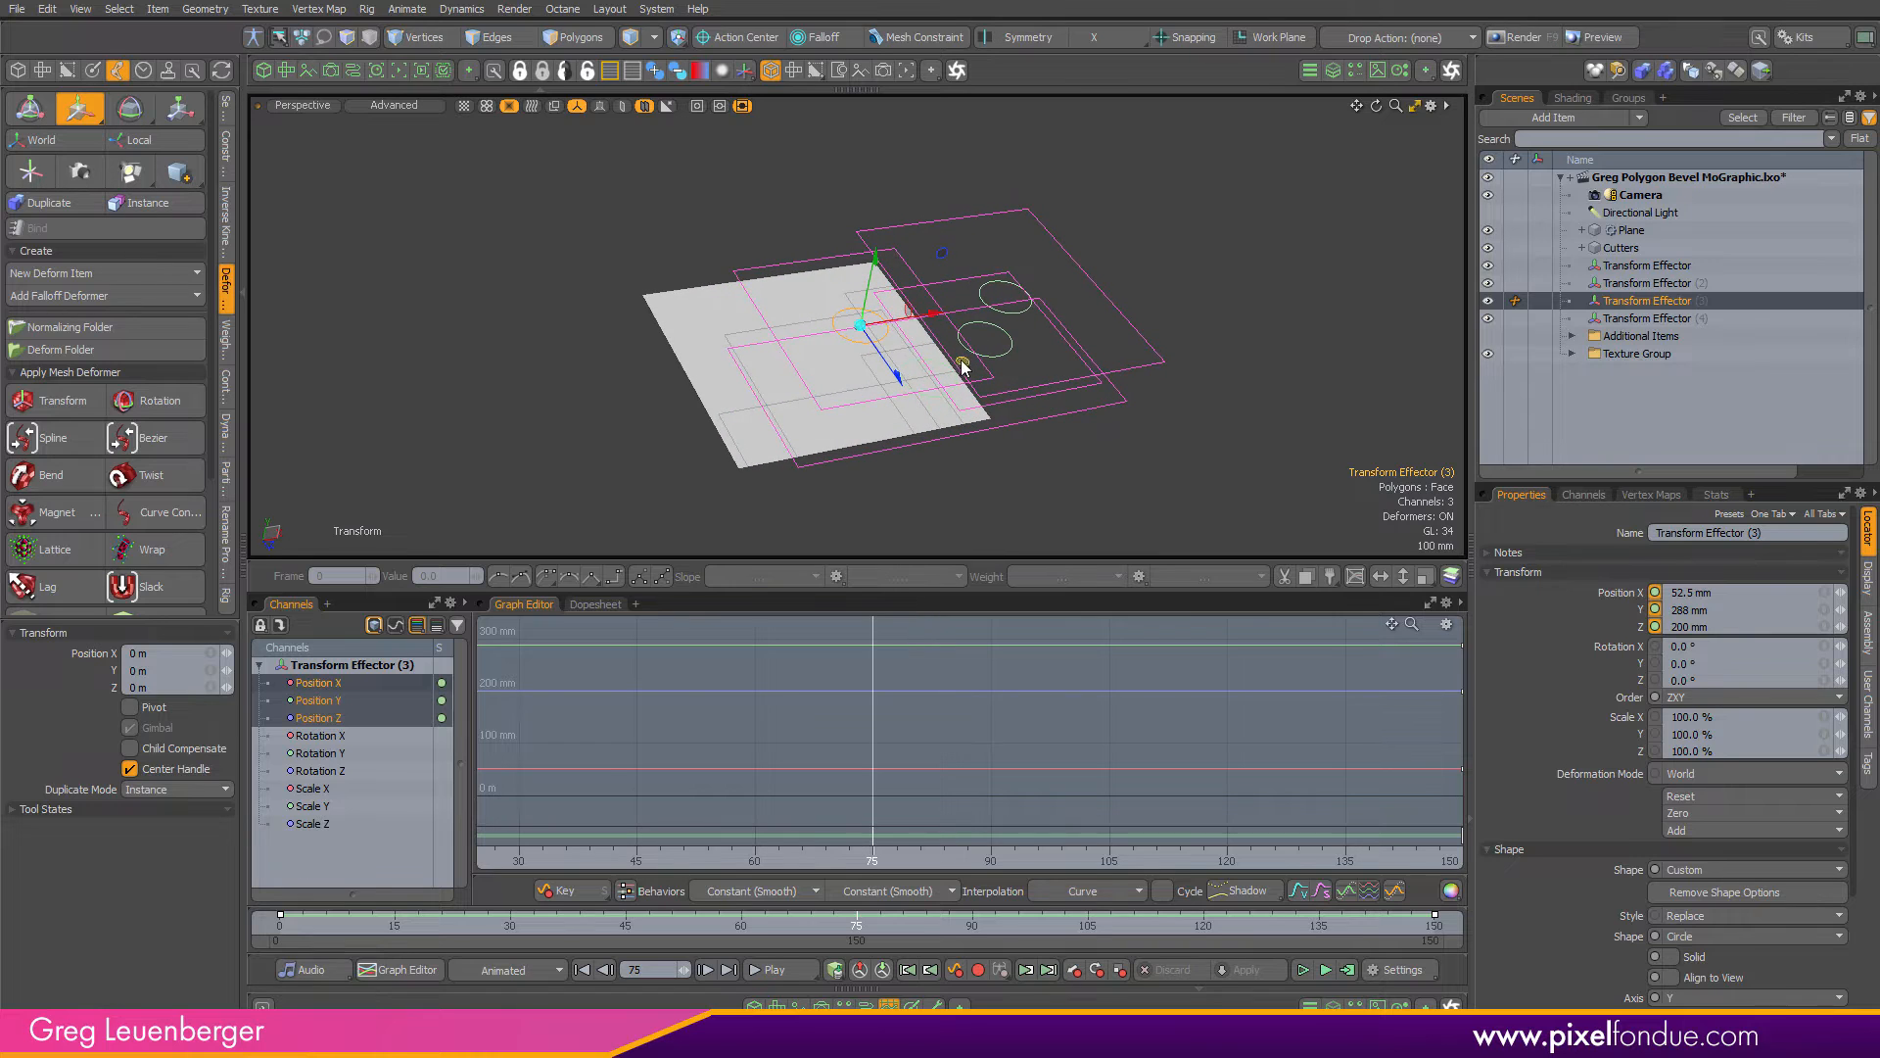
{"action": "left_click_drag", "start_coordinate": [952, 314], "coordinate": [768, 375]}
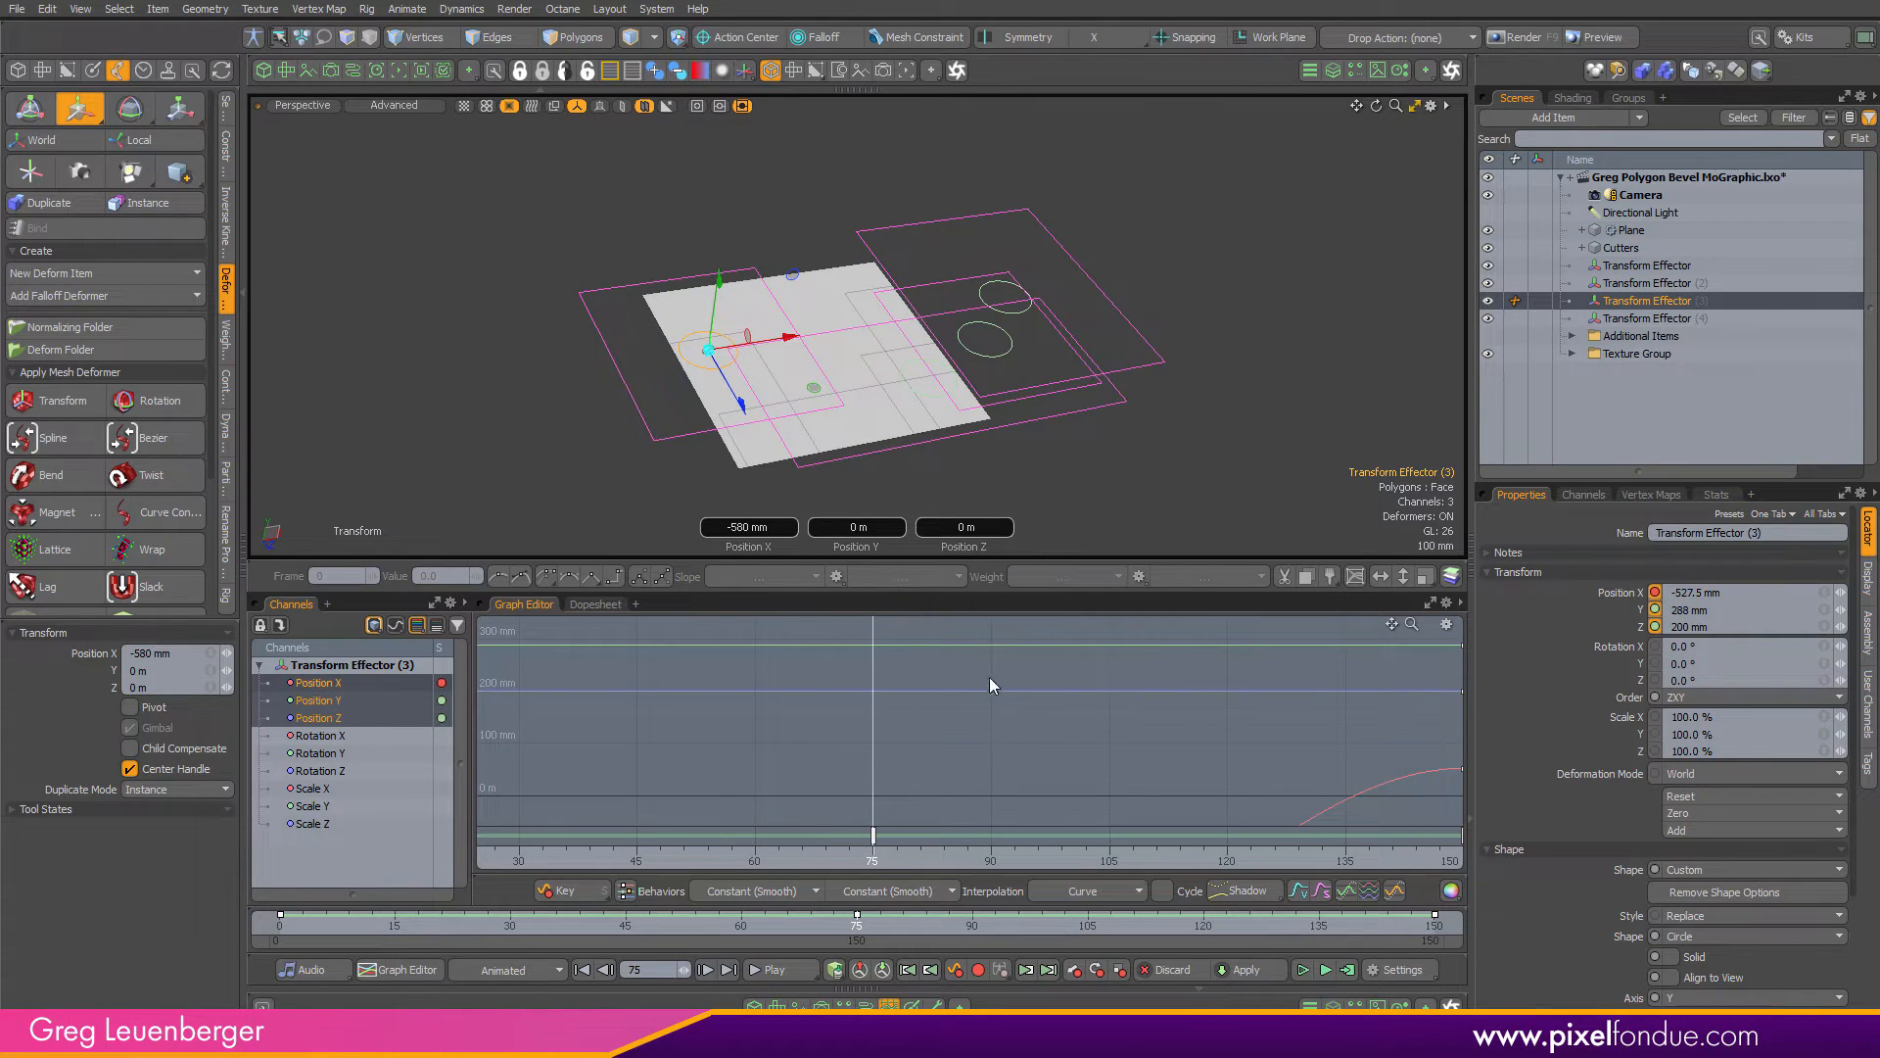
{"action": "key", "text": "a"}
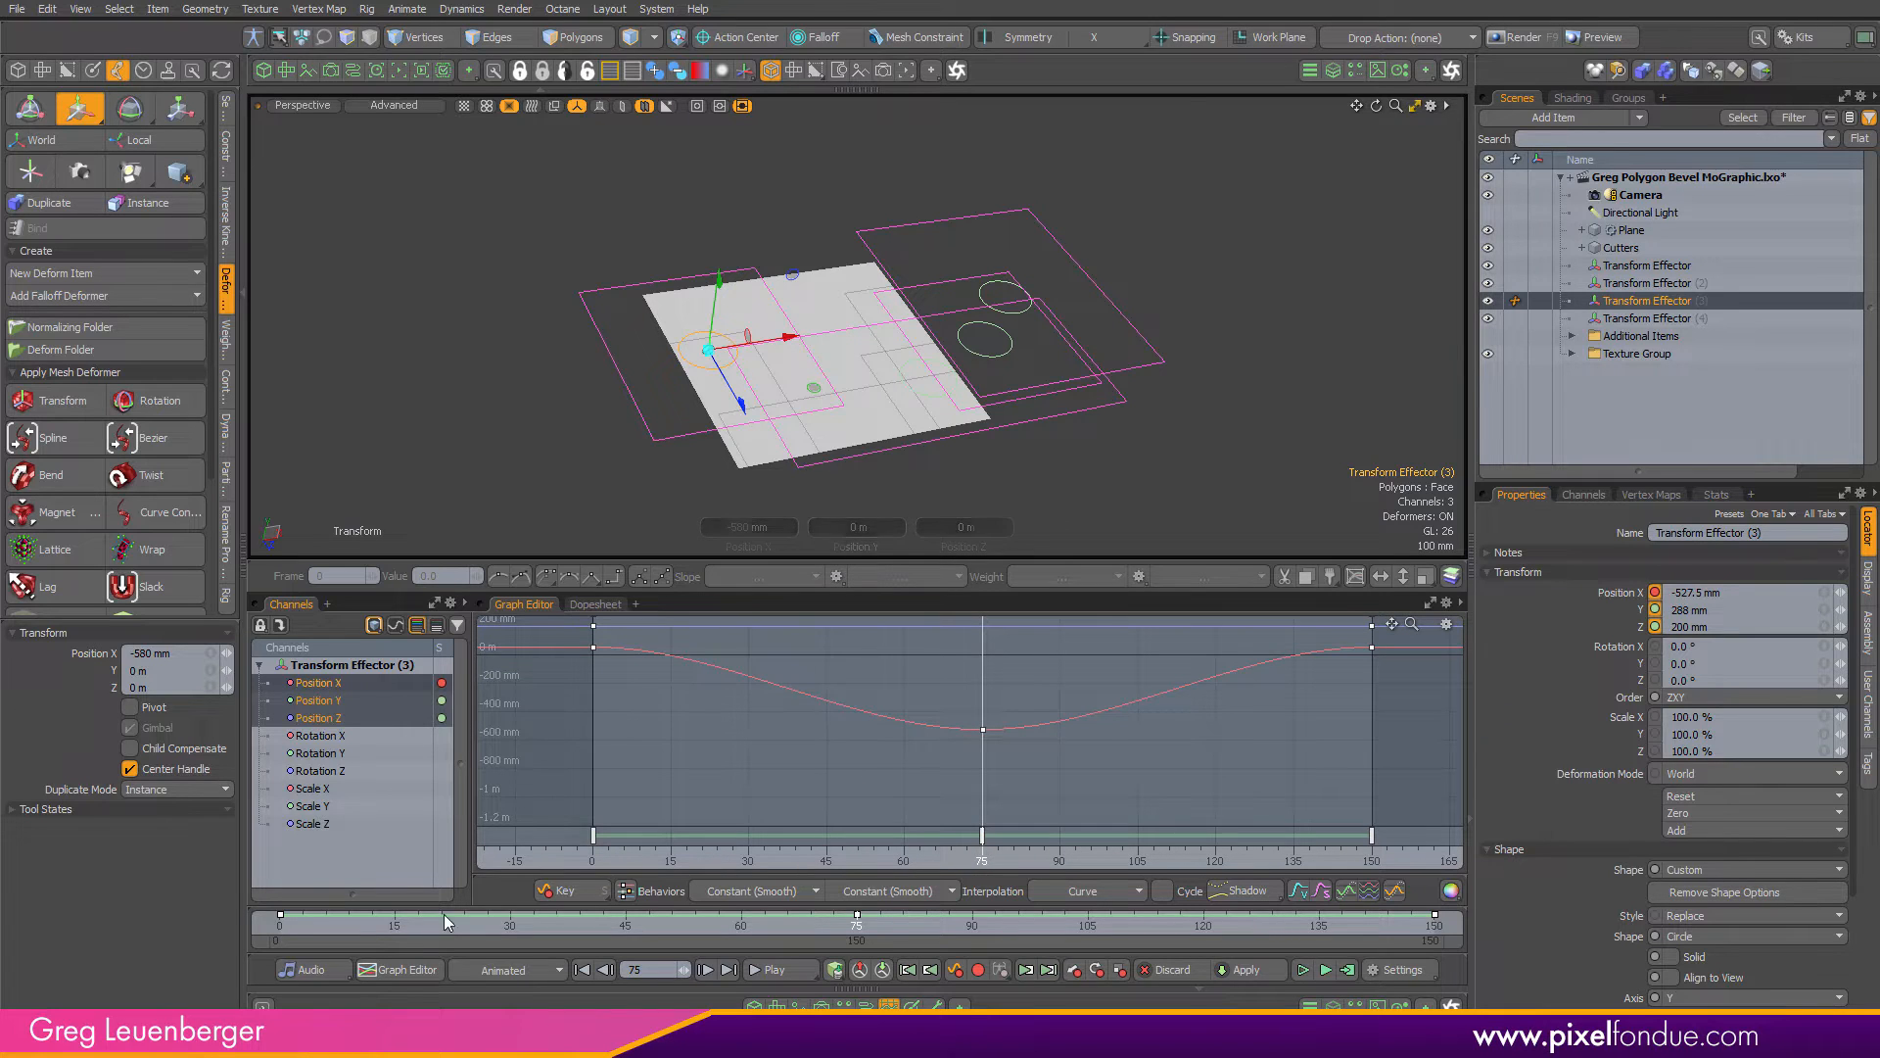
Keyframe the scale of Transform Effector (3) at frames 0 and 150, and enlarge it to 170.5% on X and Z at frame 75
{"action": "left_click_drag", "start_coordinate": [323, 922], "coordinate": [279, 921]}
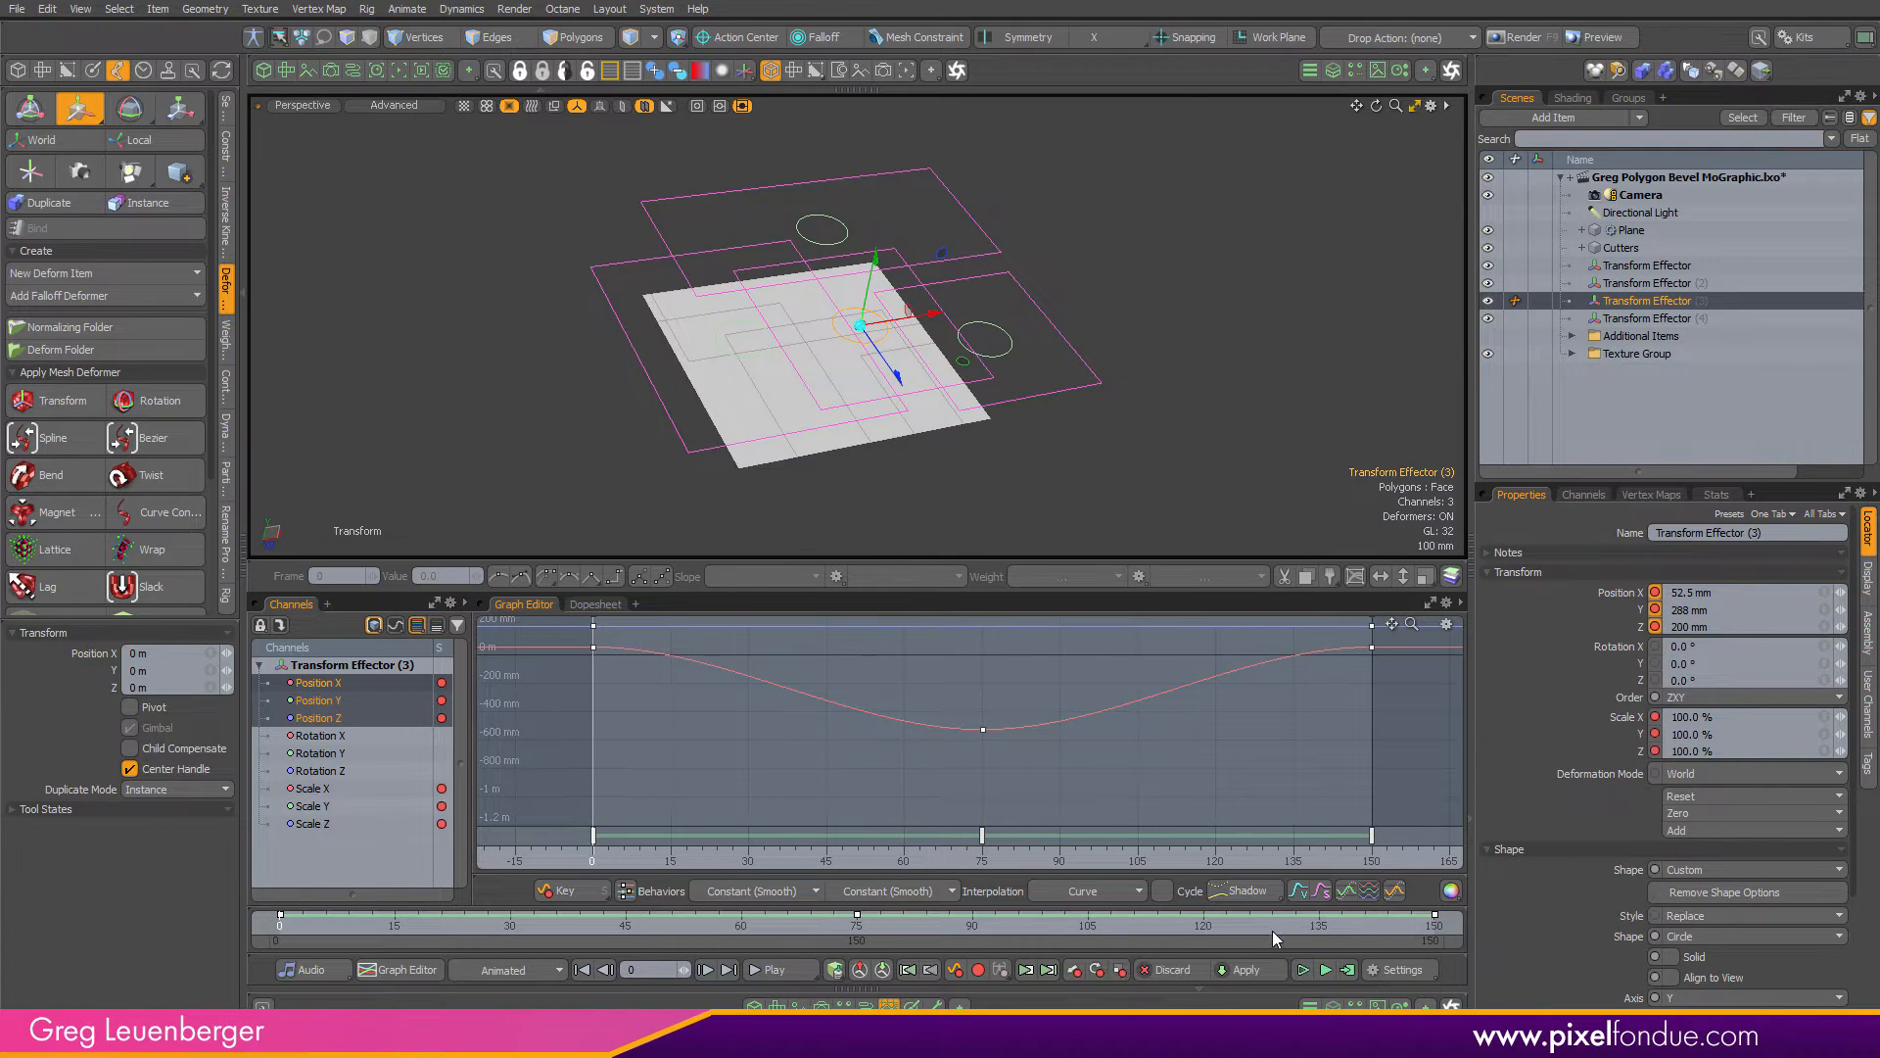
{"action": "left_click", "coordinate": [1434, 923]}
{"action": "left_click", "coordinate": [982, 856]}
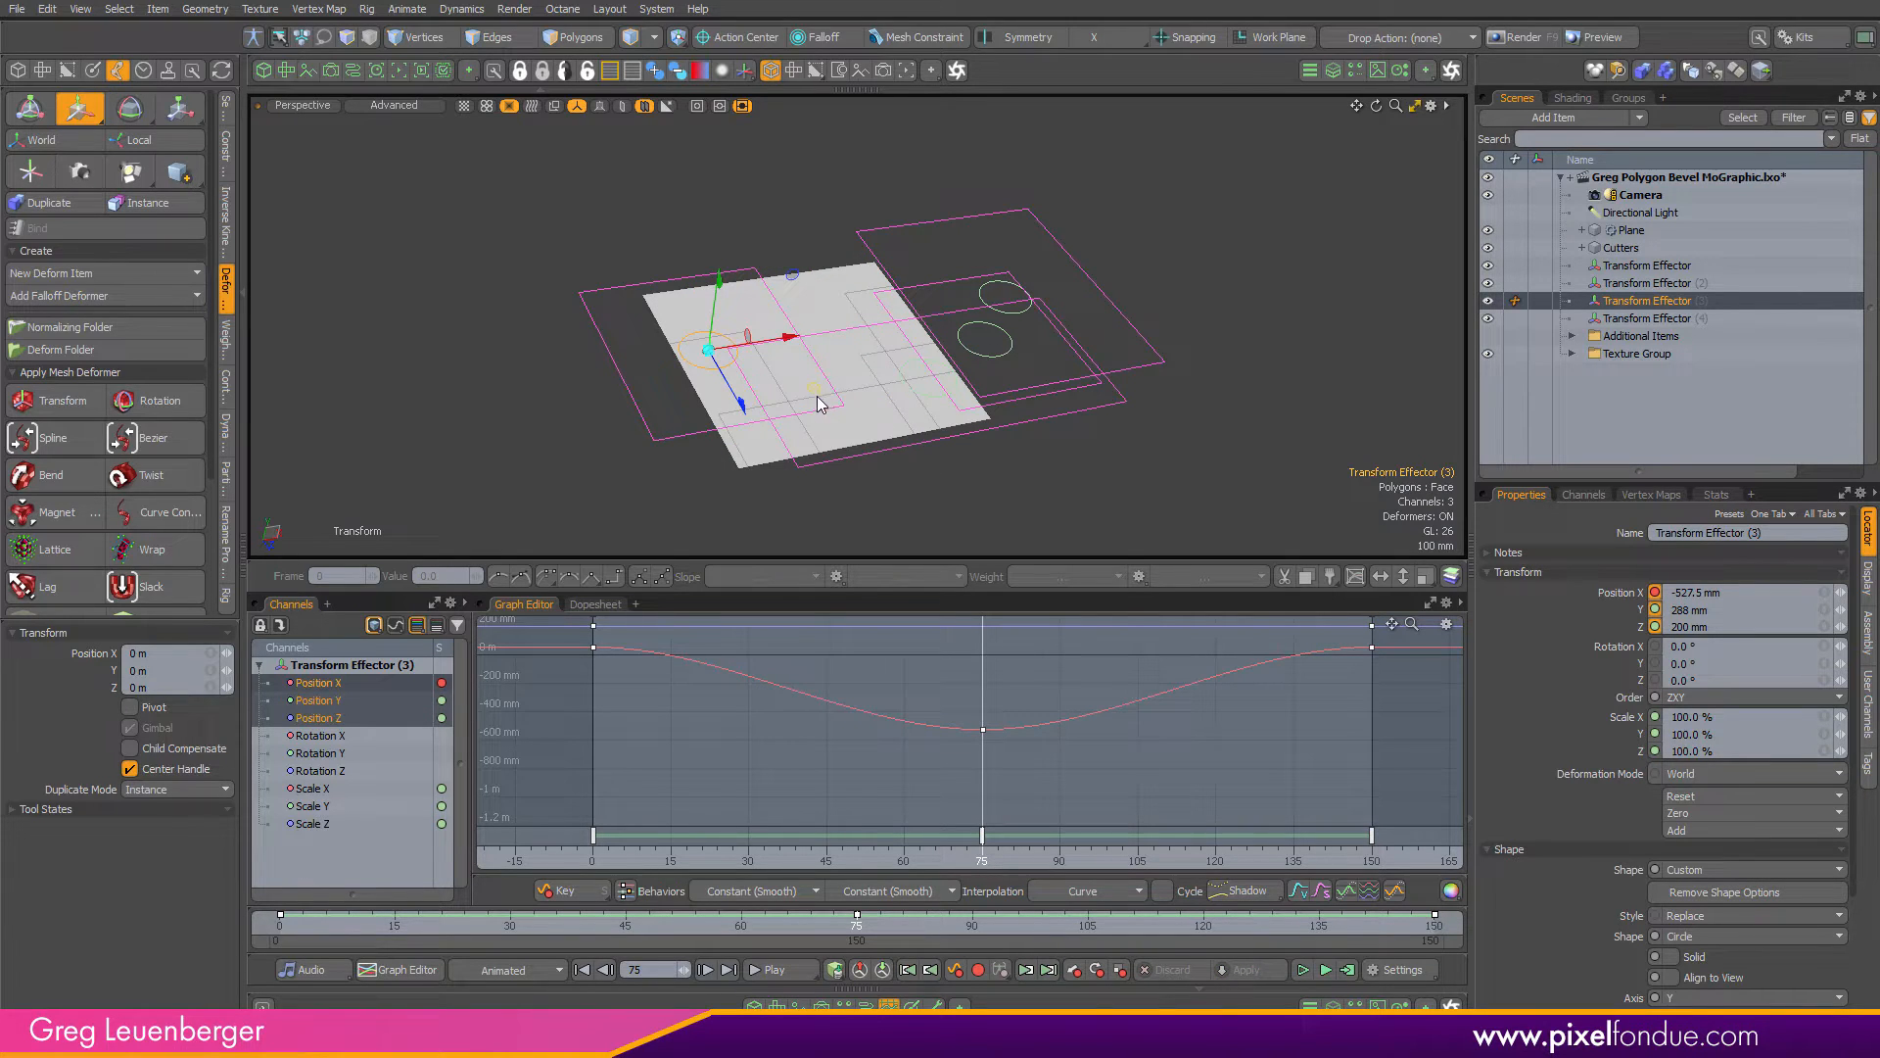
{"action": "left_click_drag", "start_coordinate": [814, 389], "coordinate": [884, 388]}
{"action": "key", "text": "ctrl+z"}
{"action": "key", "text": "r"}
{"action": "key", "text": "space"}
{"action": "key", "text": "r"}
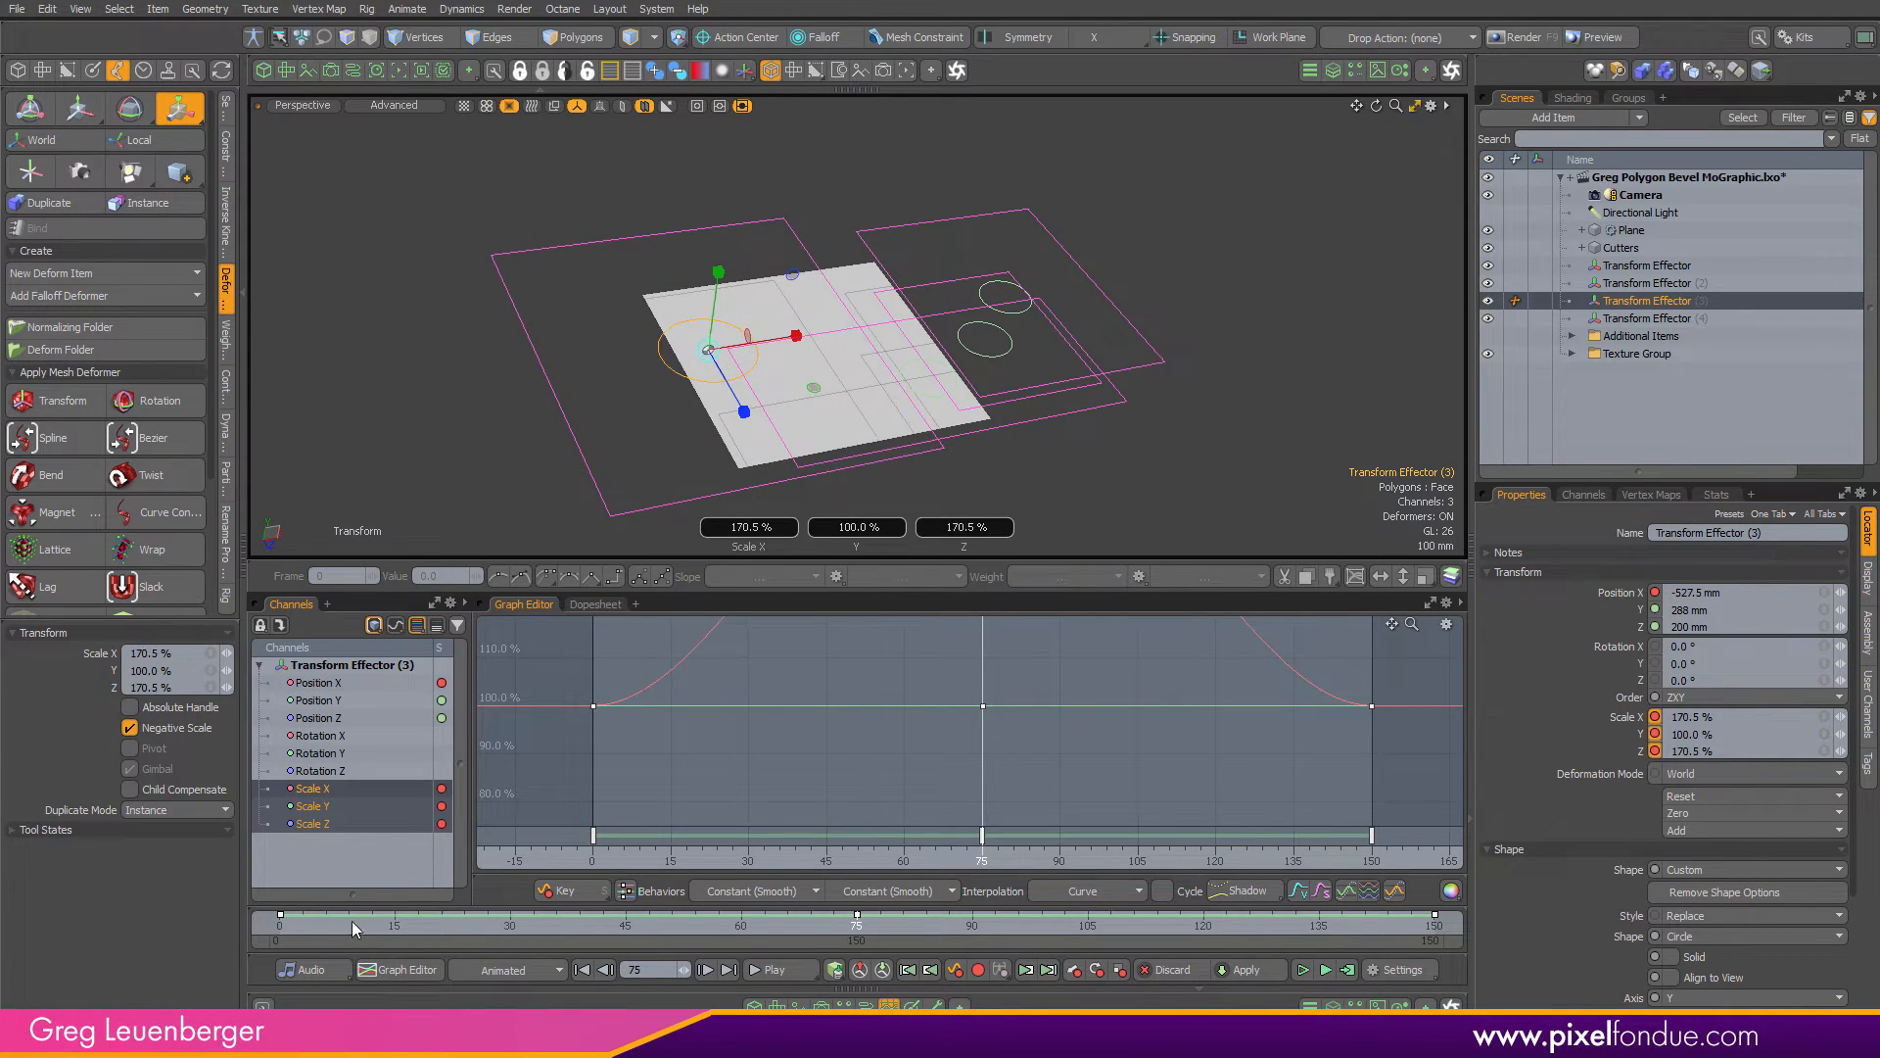
Keyframe the scale of the first Transform Effector at frames 0 and 150
{"action": "left_click_drag", "start_coordinate": [344, 928], "coordinate": [280, 929]}
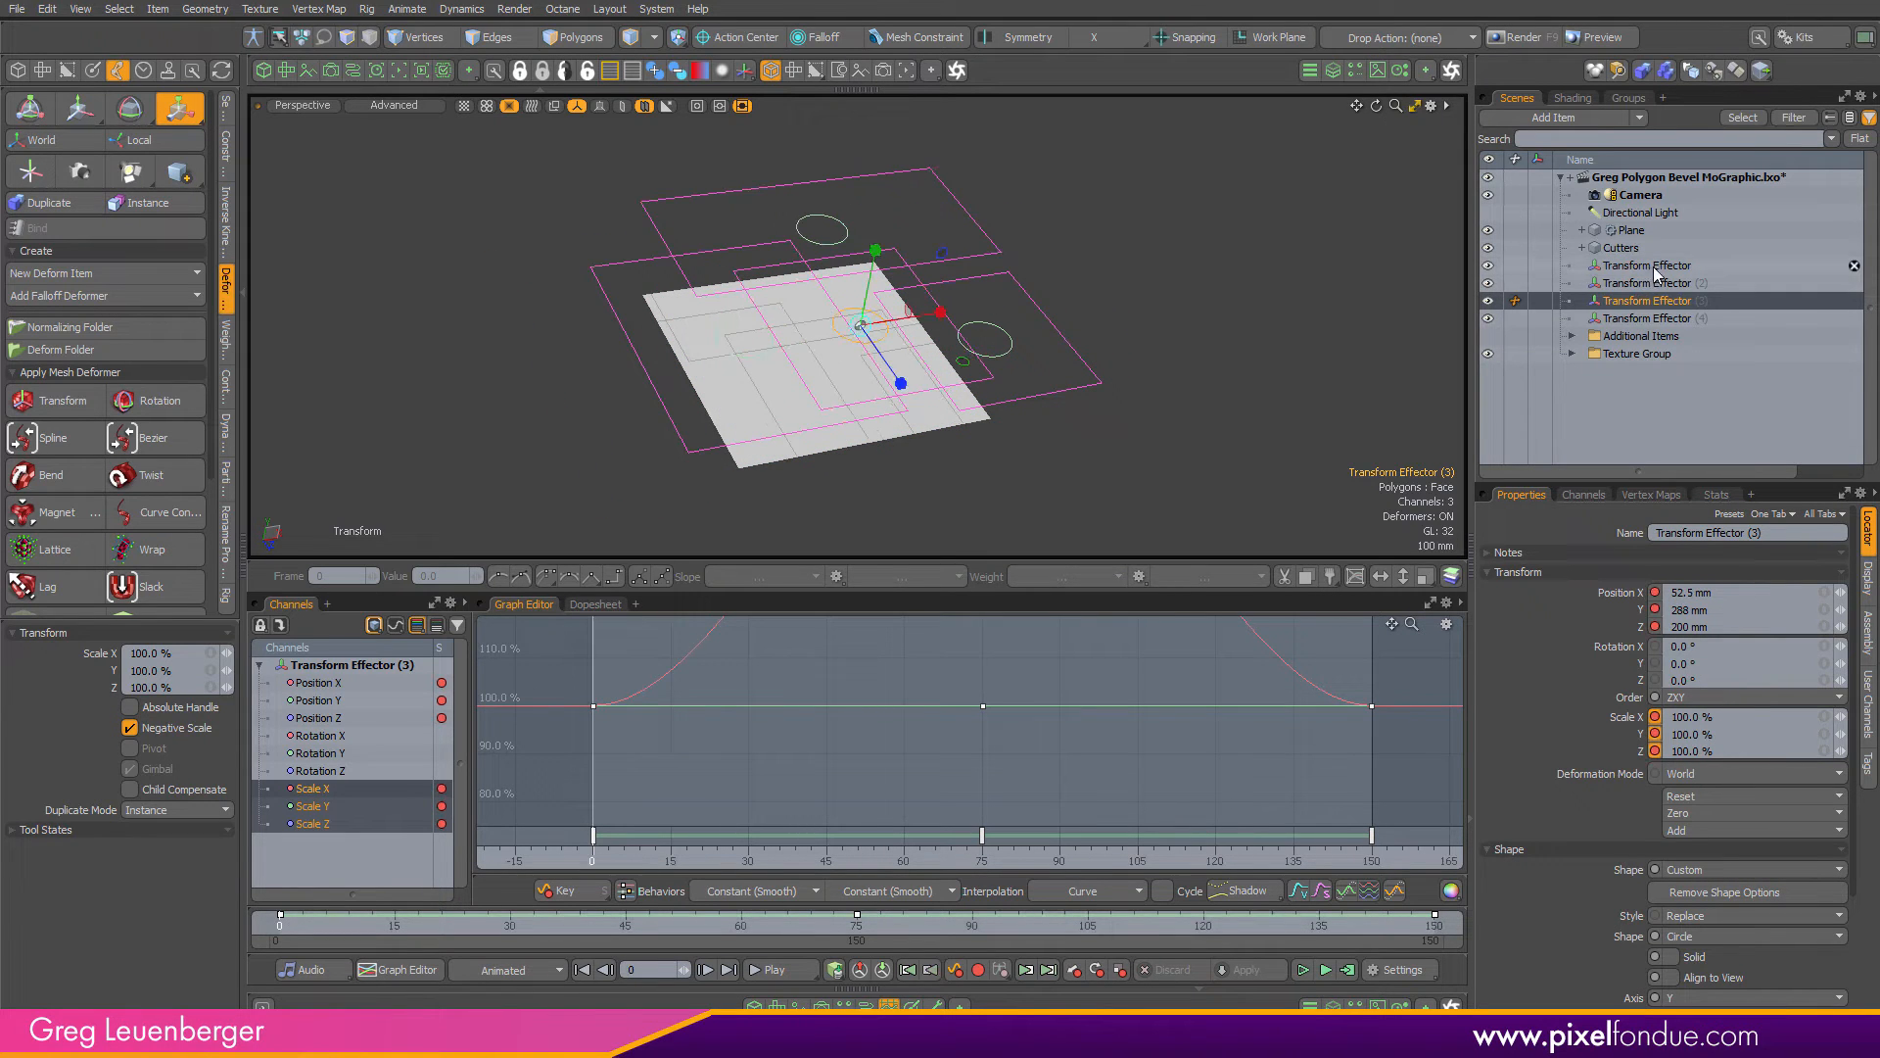
{"action": "left_click", "coordinate": [1651, 268]}
{"action": "left_click", "coordinate": [565, 890]}
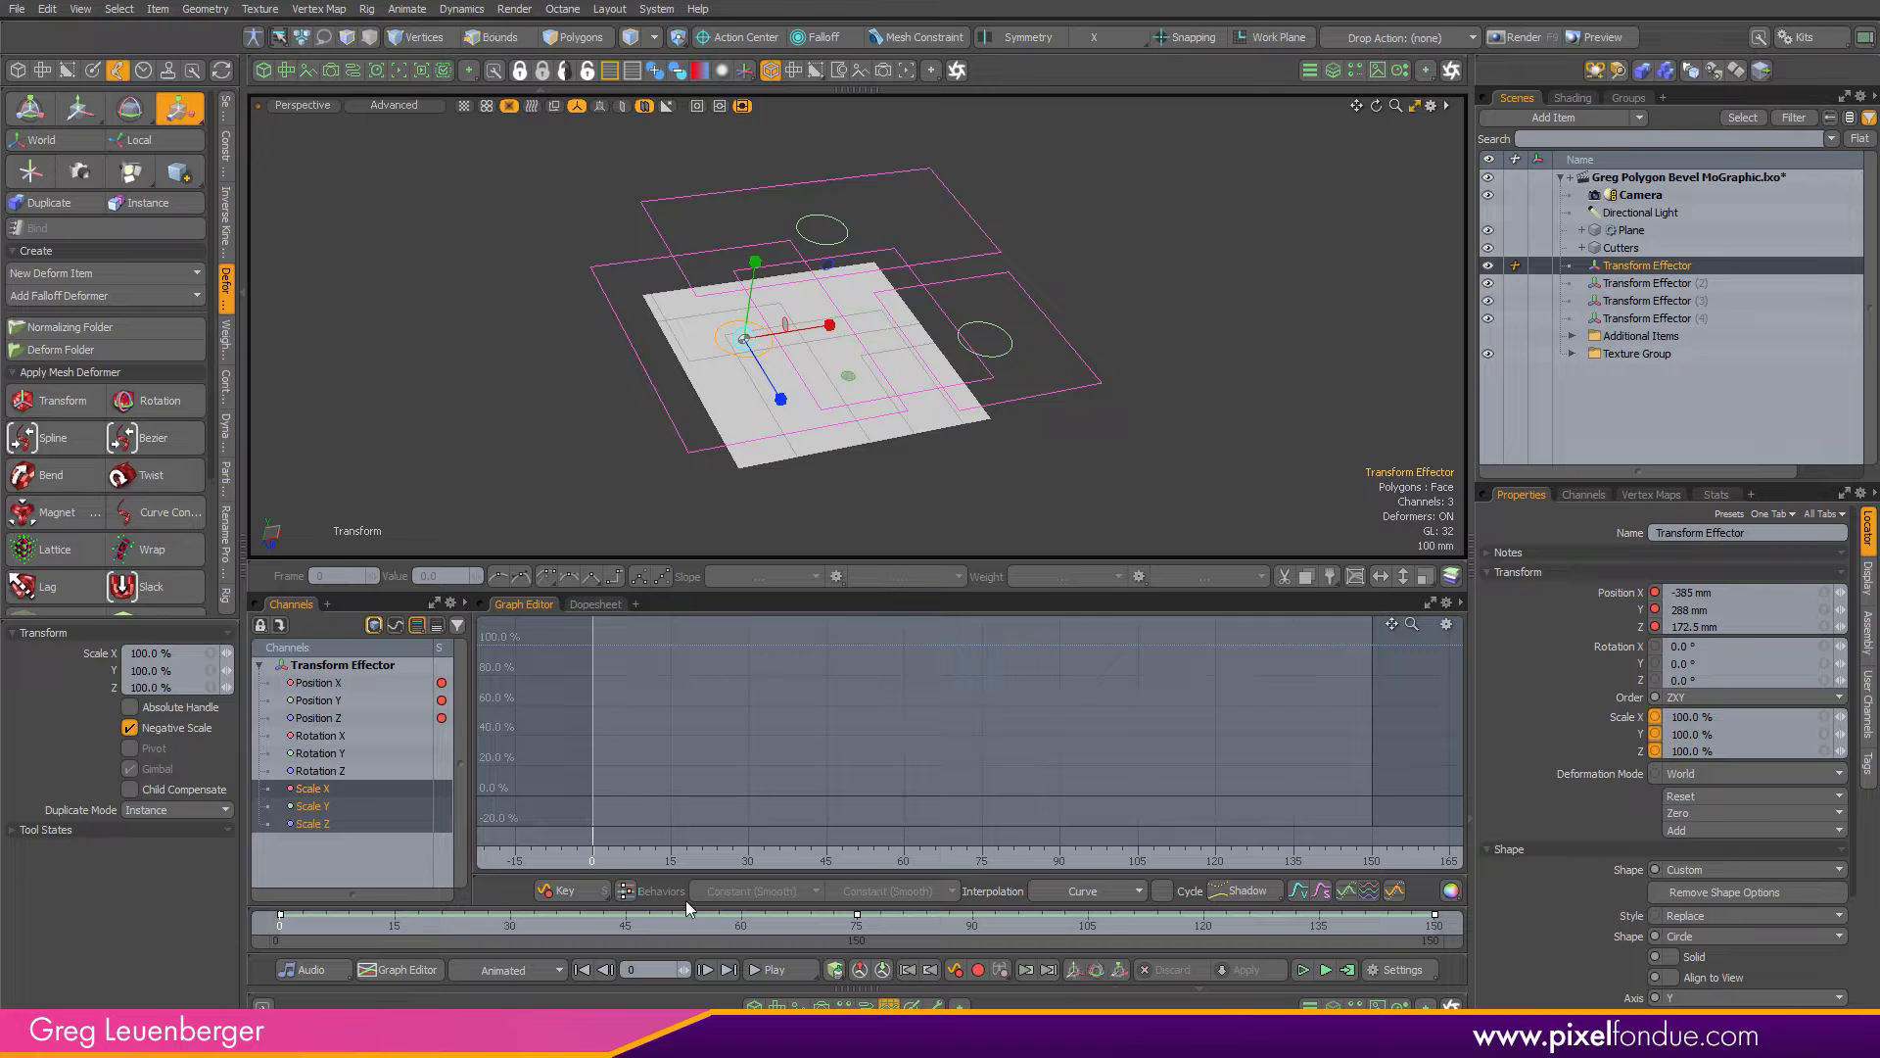
{"action": "left_click_drag", "start_coordinate": [1425, 925], "coordinate": [1436, 925]}
{"action": "key", "text": "s"}
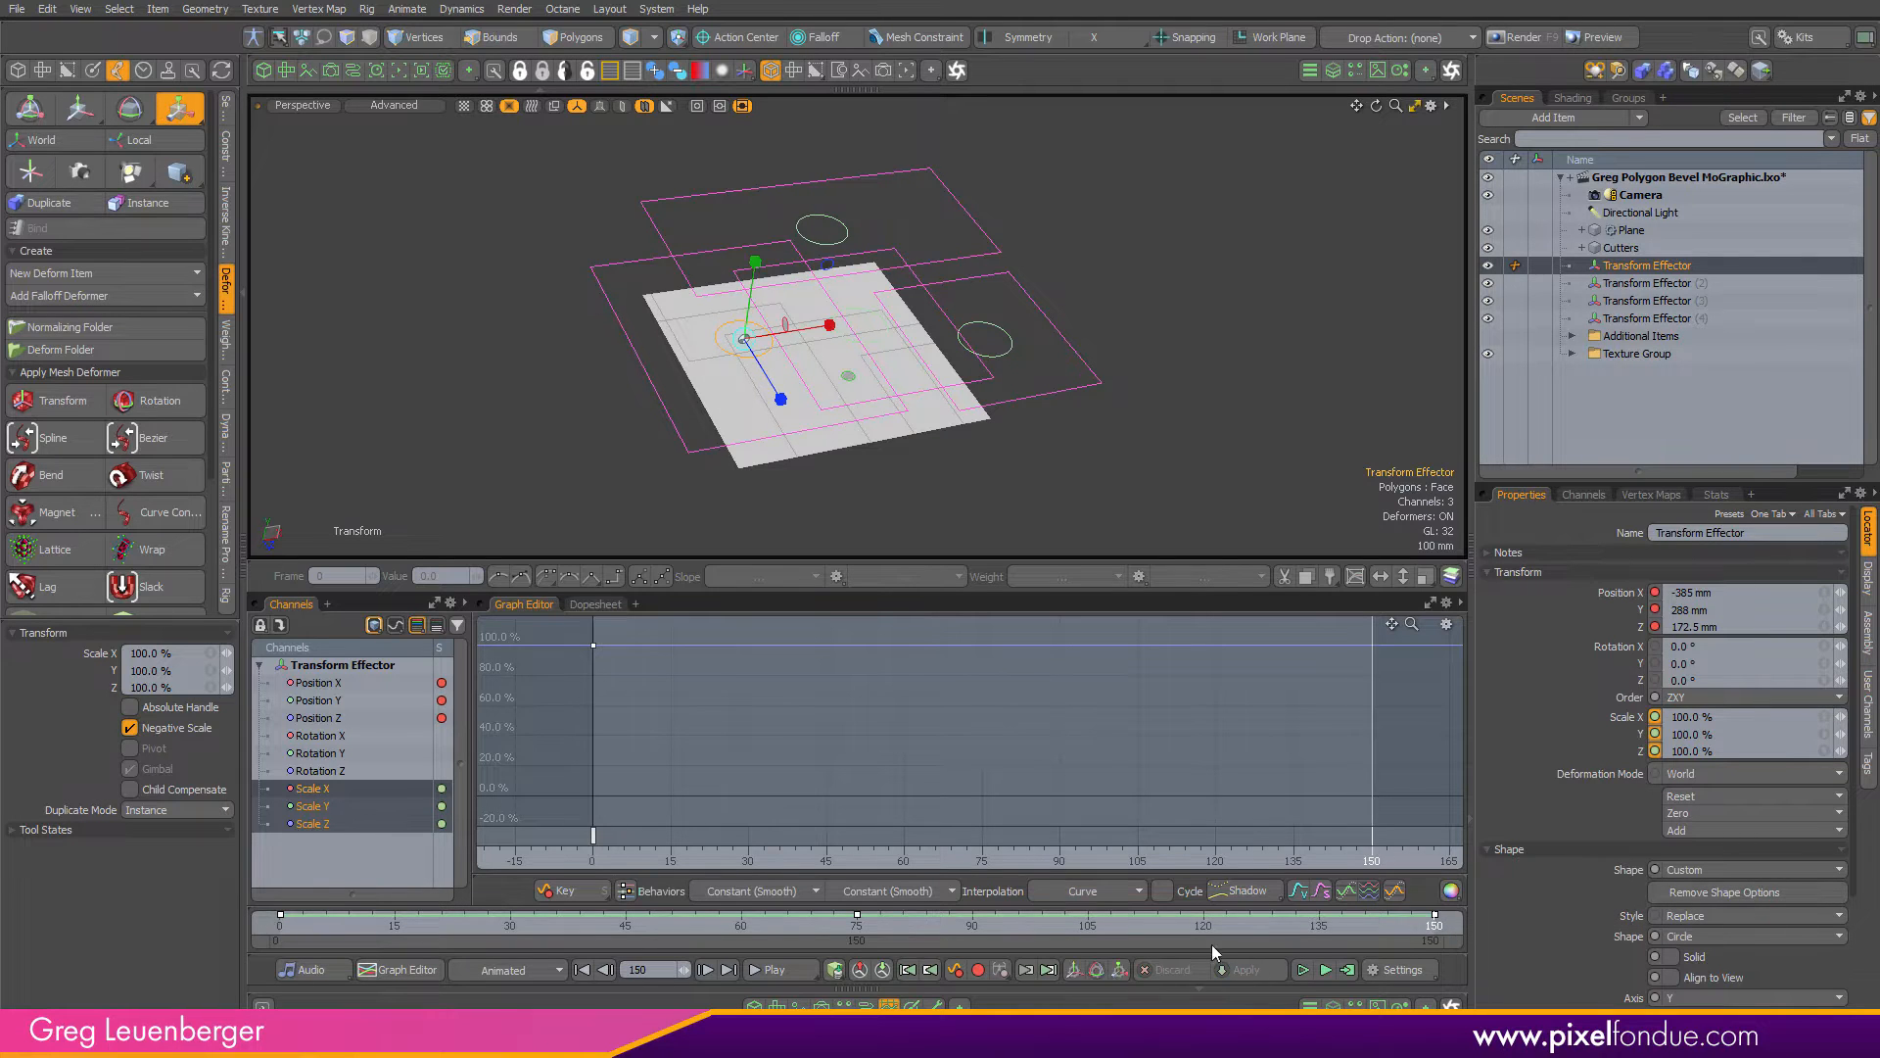
At frame 75, scale the first Transform Effector down on X and Z
{"action": "left_click_drag", "start_coordinate": [872, 922], "coordinate": [857, 922]}
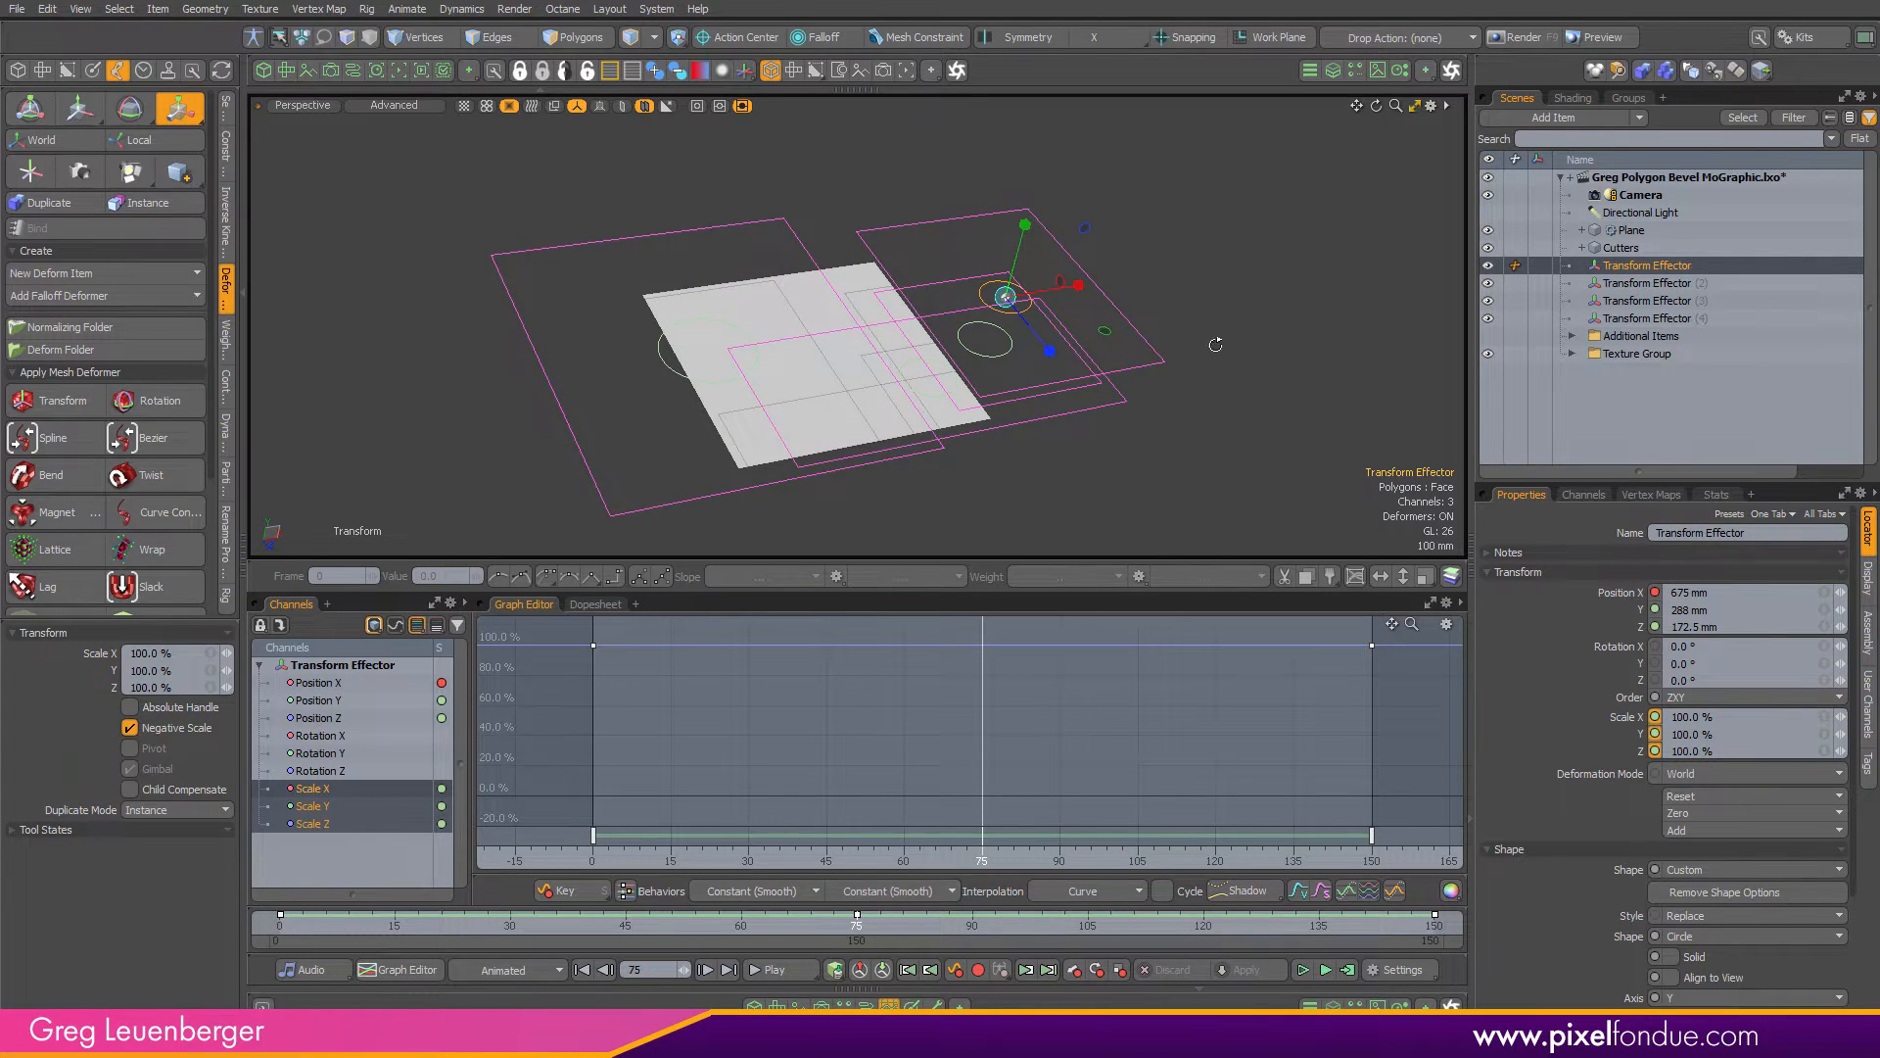
{"action": "left_click_drag", "start_coordinate": [1216, 344], "coordinate": [1066, 303], "text": "alt"}
{"action": "left_click_drag", "start_coordinate": [1032, 351], "coordinate": [1028, 340]}
Keyframe the scale of Transform Effector (2) at frames 0 and 150, and reduce it to 89% on X and Z at frame 75
{"action": "left_click", "coordinate": [1643, 286]}
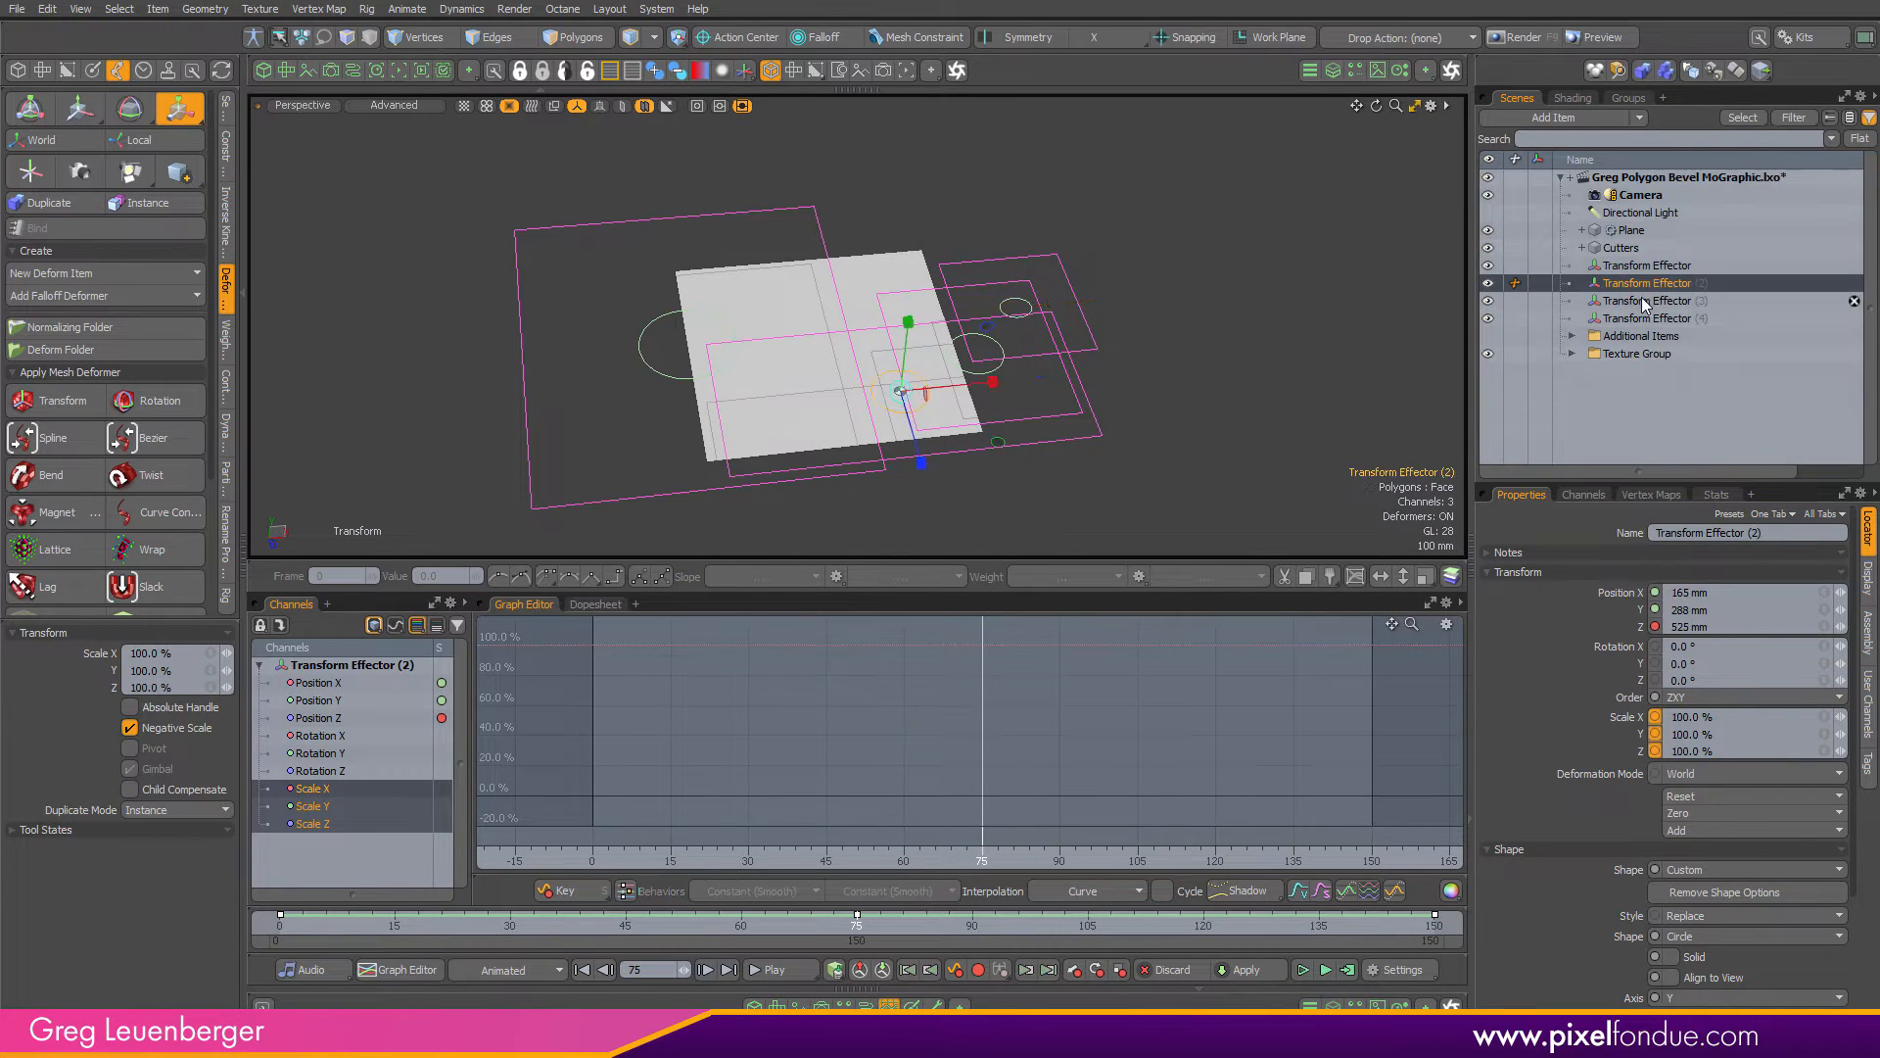
{"action": "left_click", "coordinate": [282, 929]}
{"action": "key", "text": "s"}
{"action": "left_click_drag", "start_coordinate": [286, 932], "coordinate": [1441, 928]}
{"action": "key", "text": "s"}
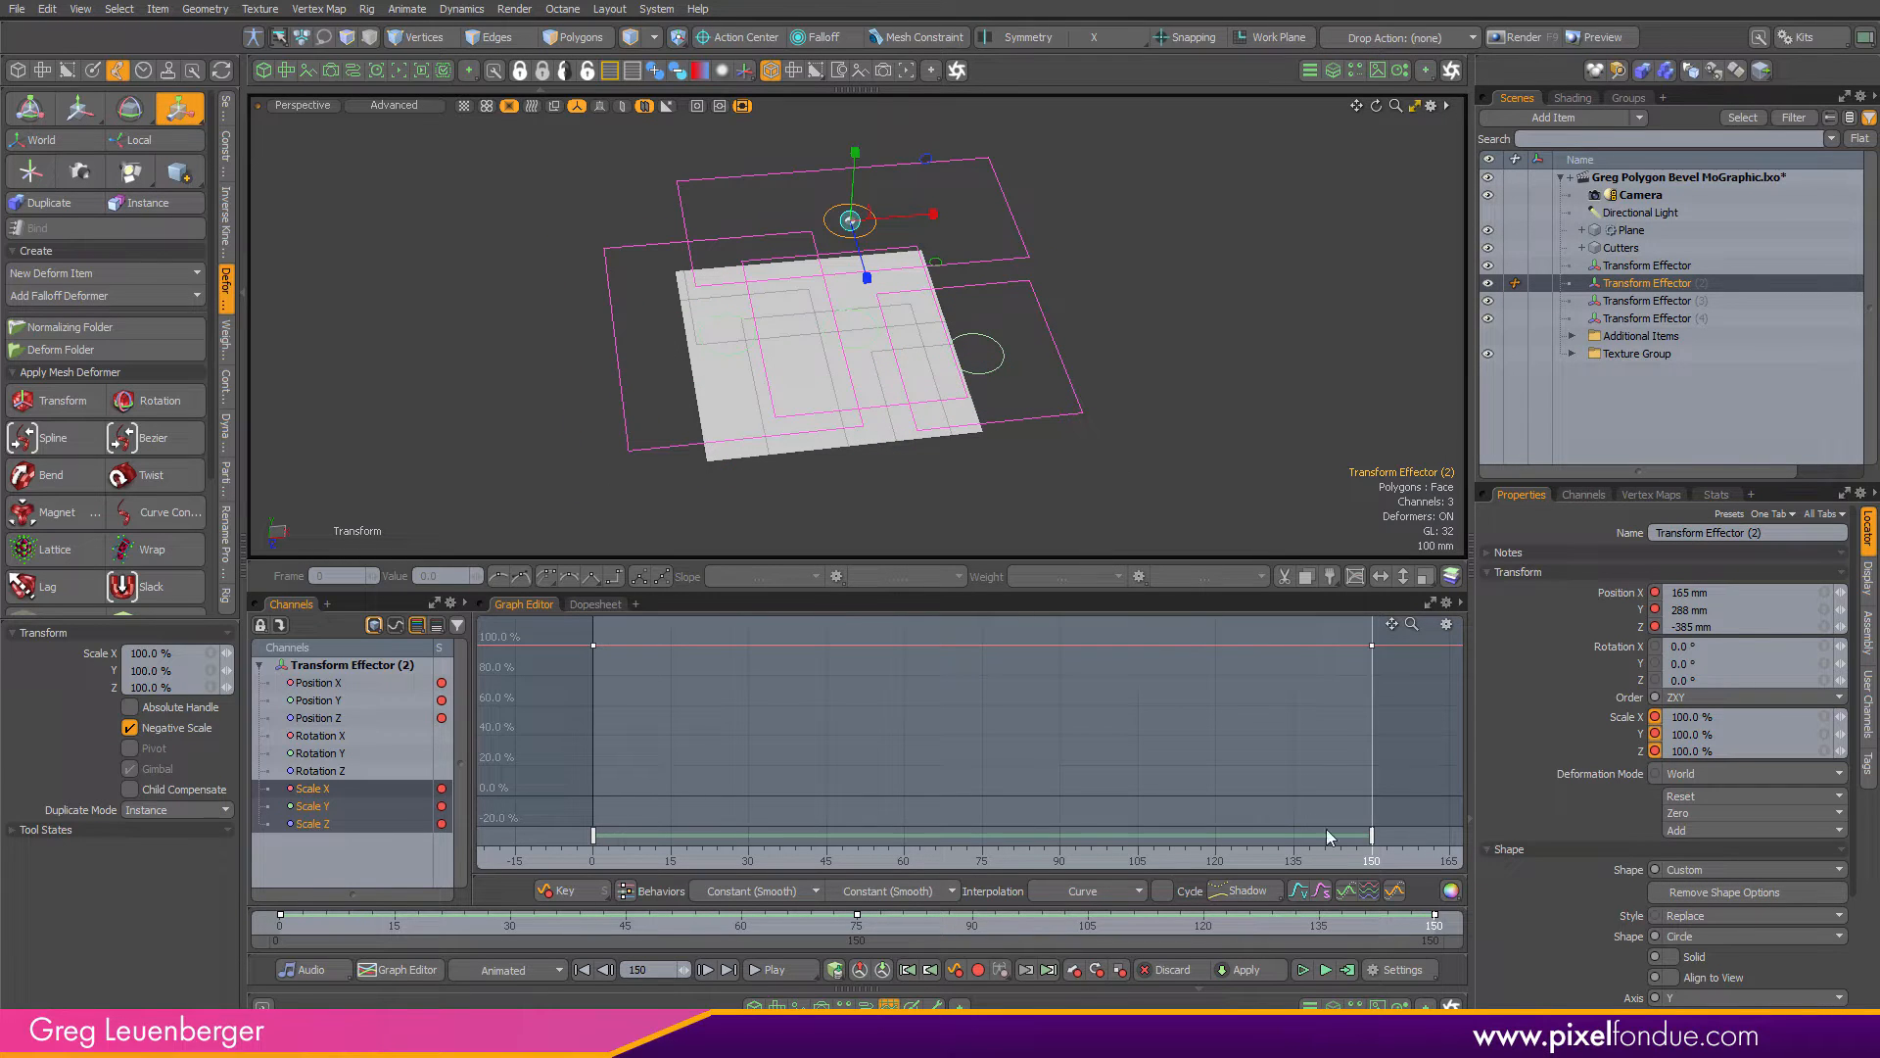
{"action": "left_click", "coordinate": [982, 860]}
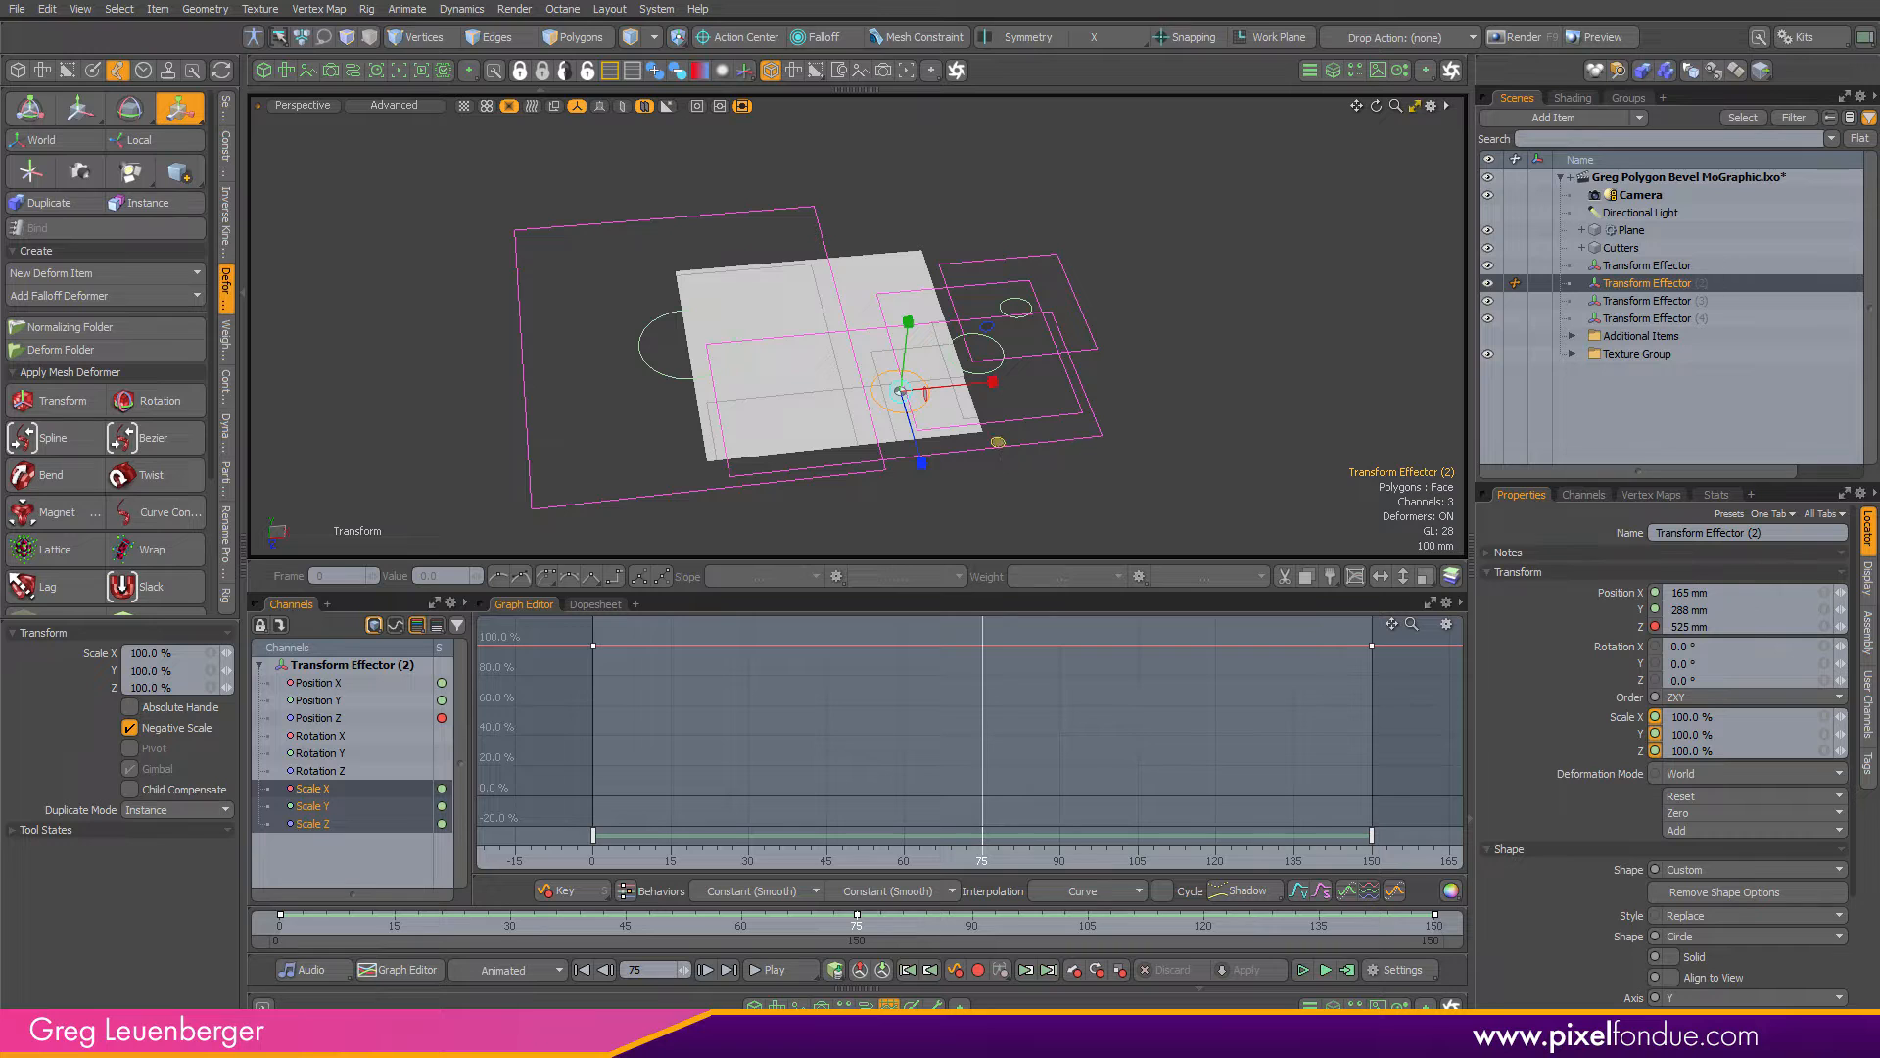
{"action": "left_click_drag", "start_coordinate": [997, 444], "coordinate": [993, 443]}
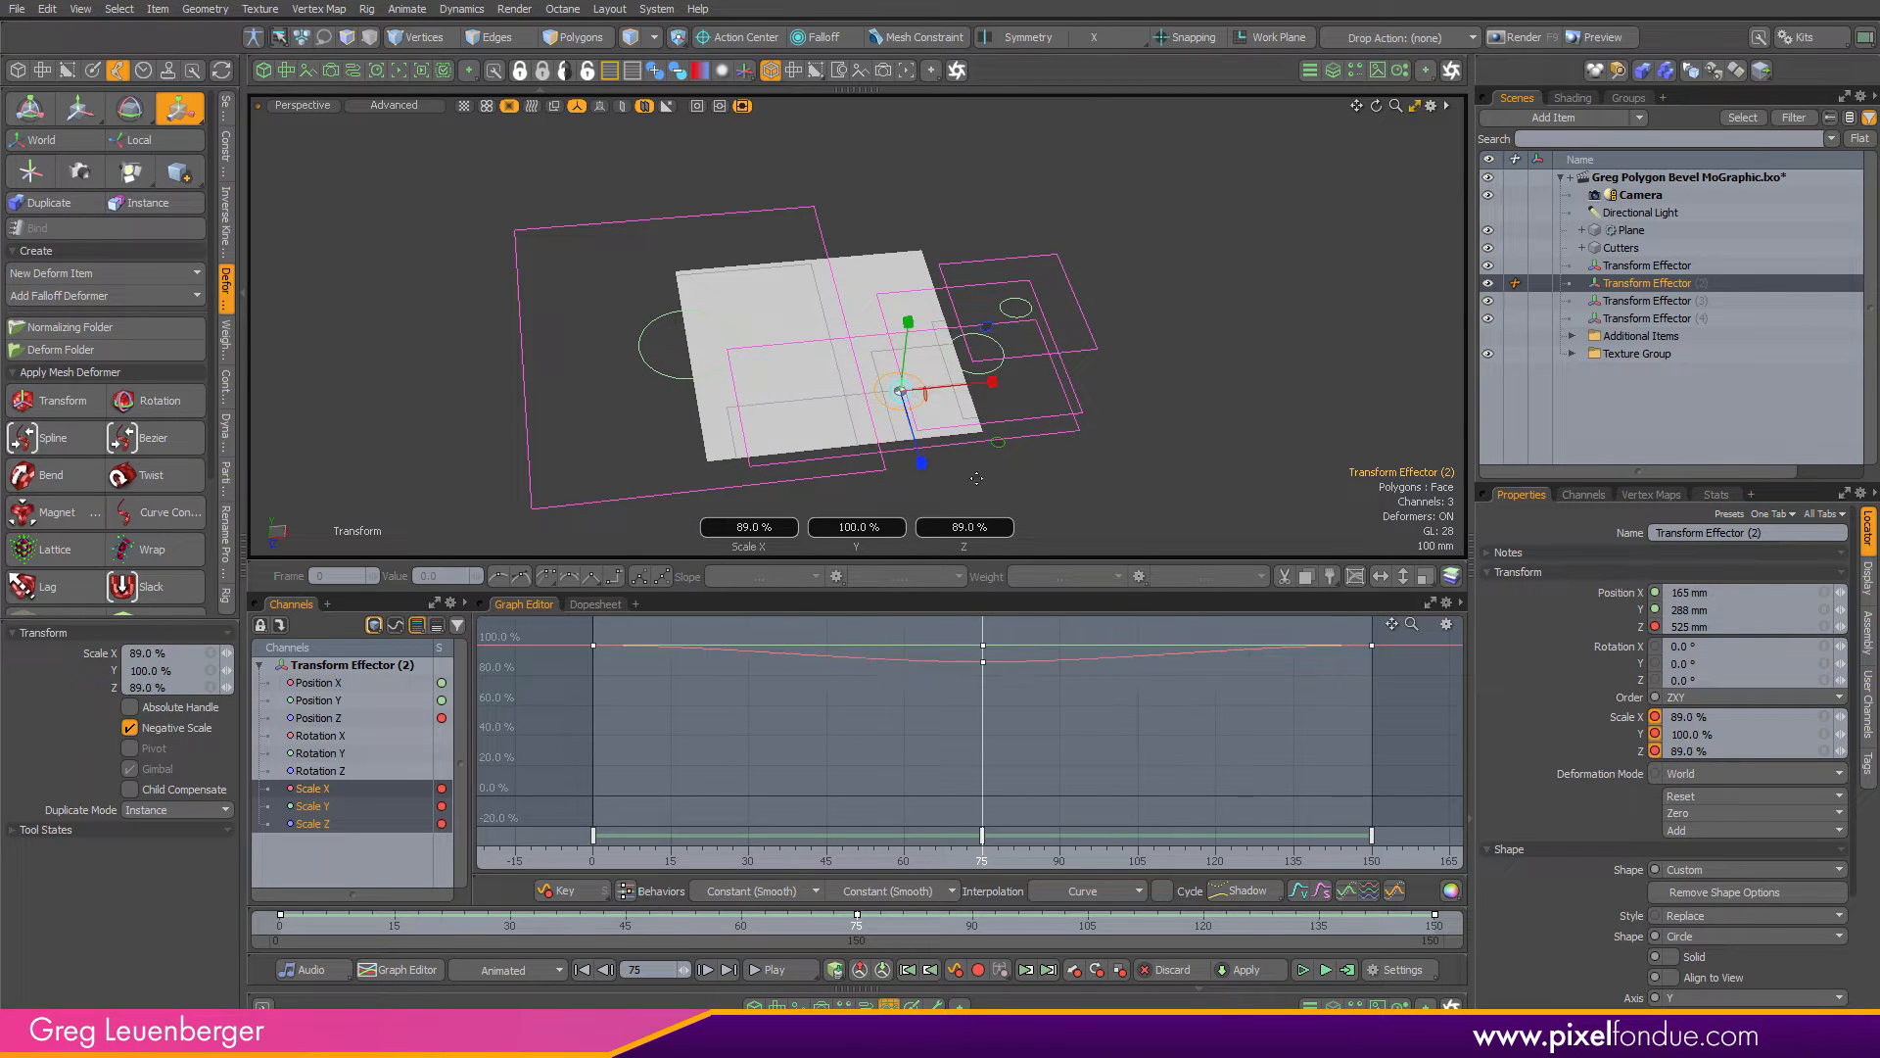
Keyframe the position and scale of Transform Effector (4) at frames 0 and 150
{"action": "left_click", "coordinate": [1723, 317]}
{"action": "left_click_drag", "start_coordinate": [357, 921], "coordinate": [1434, 925]}
{"action": "key", "text": "s"}
{"action": "key", "text": "s"}
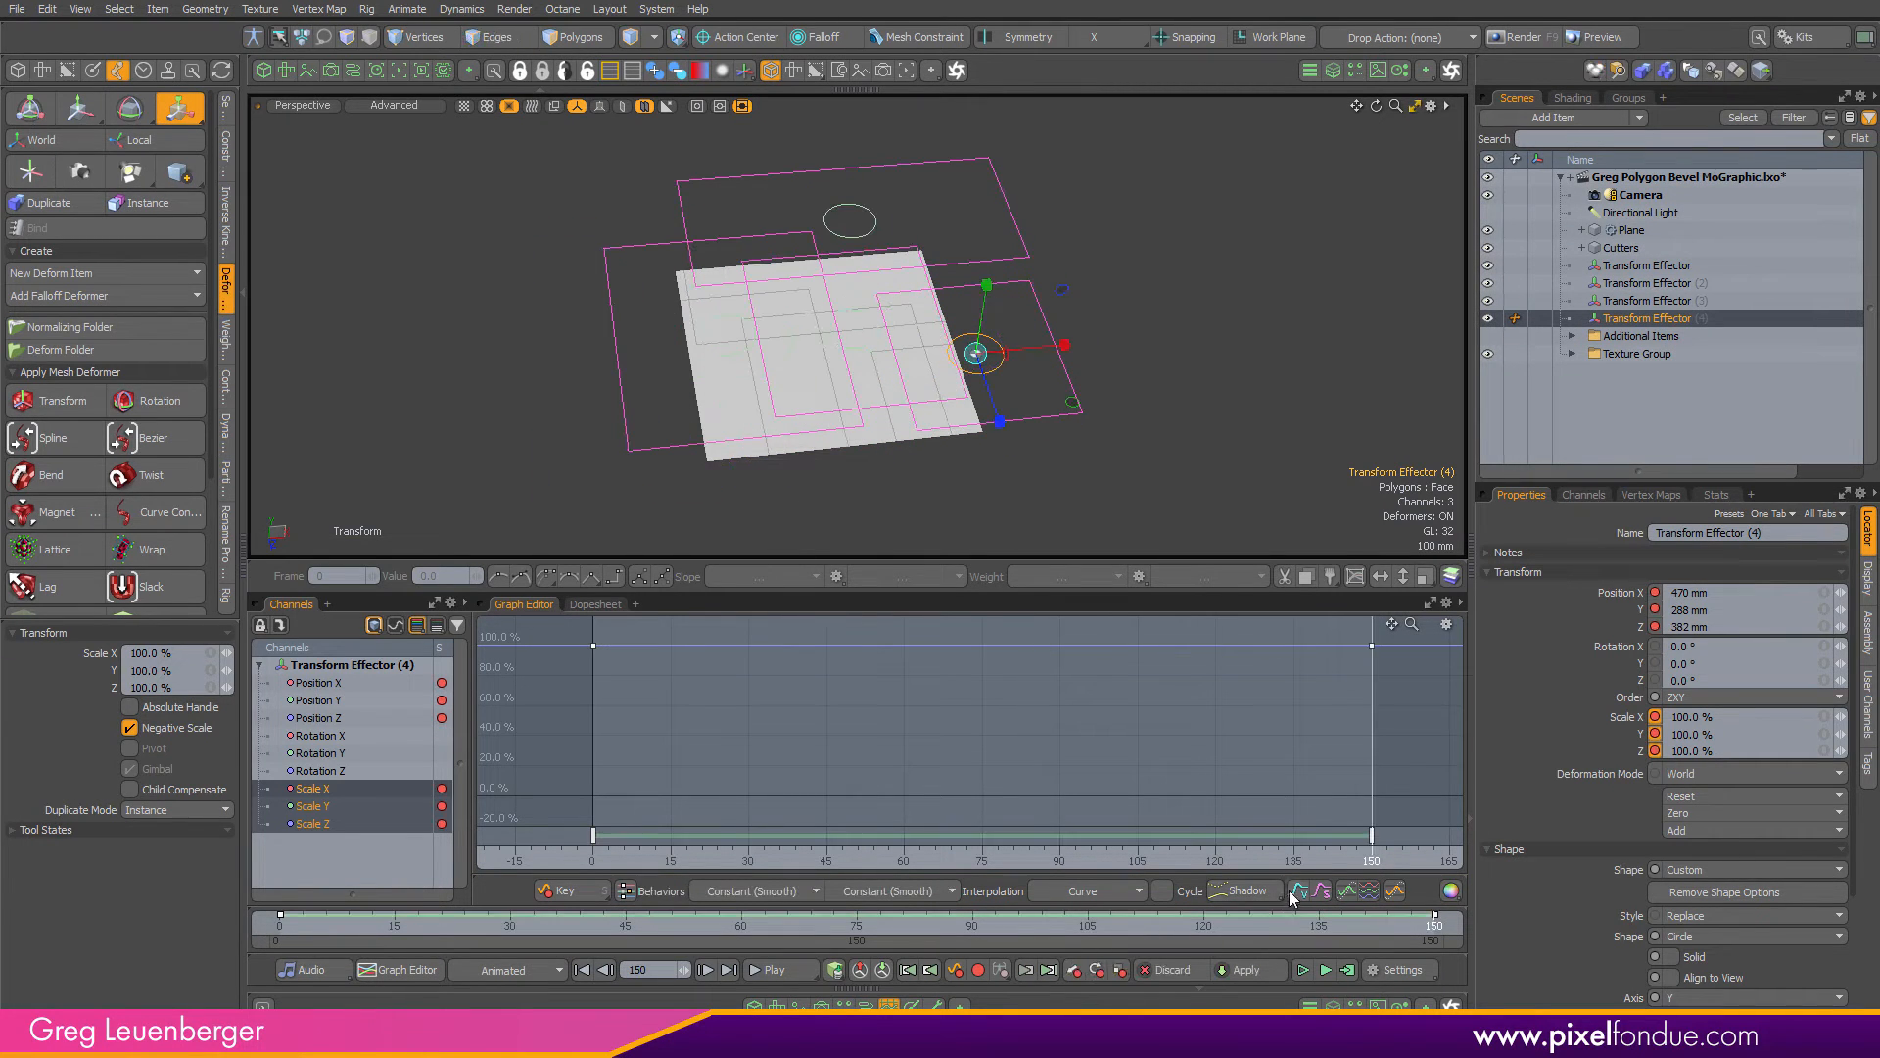
At frame 75, move Transform Effector (4) along X to -490 mm, across to the opposite side of the plane
{"action": "left_click_drag", "start_coordinate": [967, 865], "coordinate": [969, 867]}
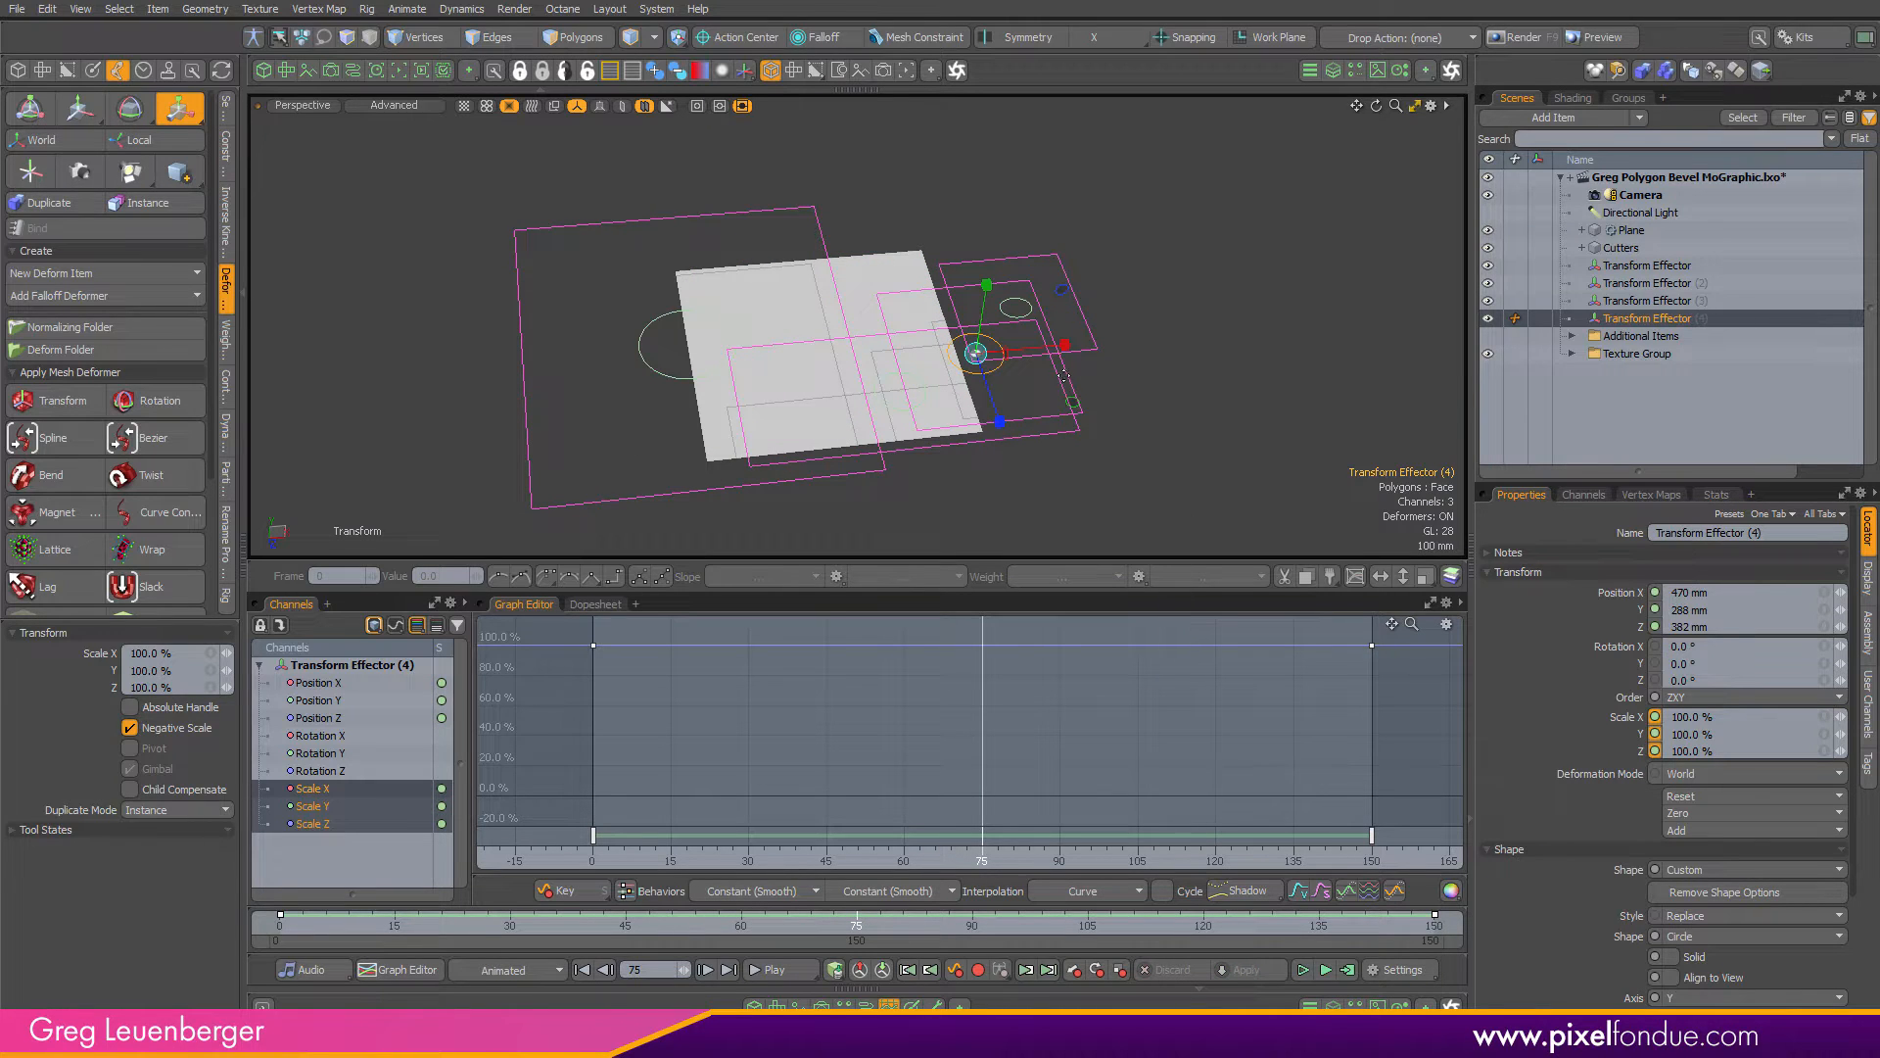
{"action": "key", "text": "w"}
{"action": "left_click_drag", "start_coordinate": [1065, 375], "coordinate": [792, 372]}
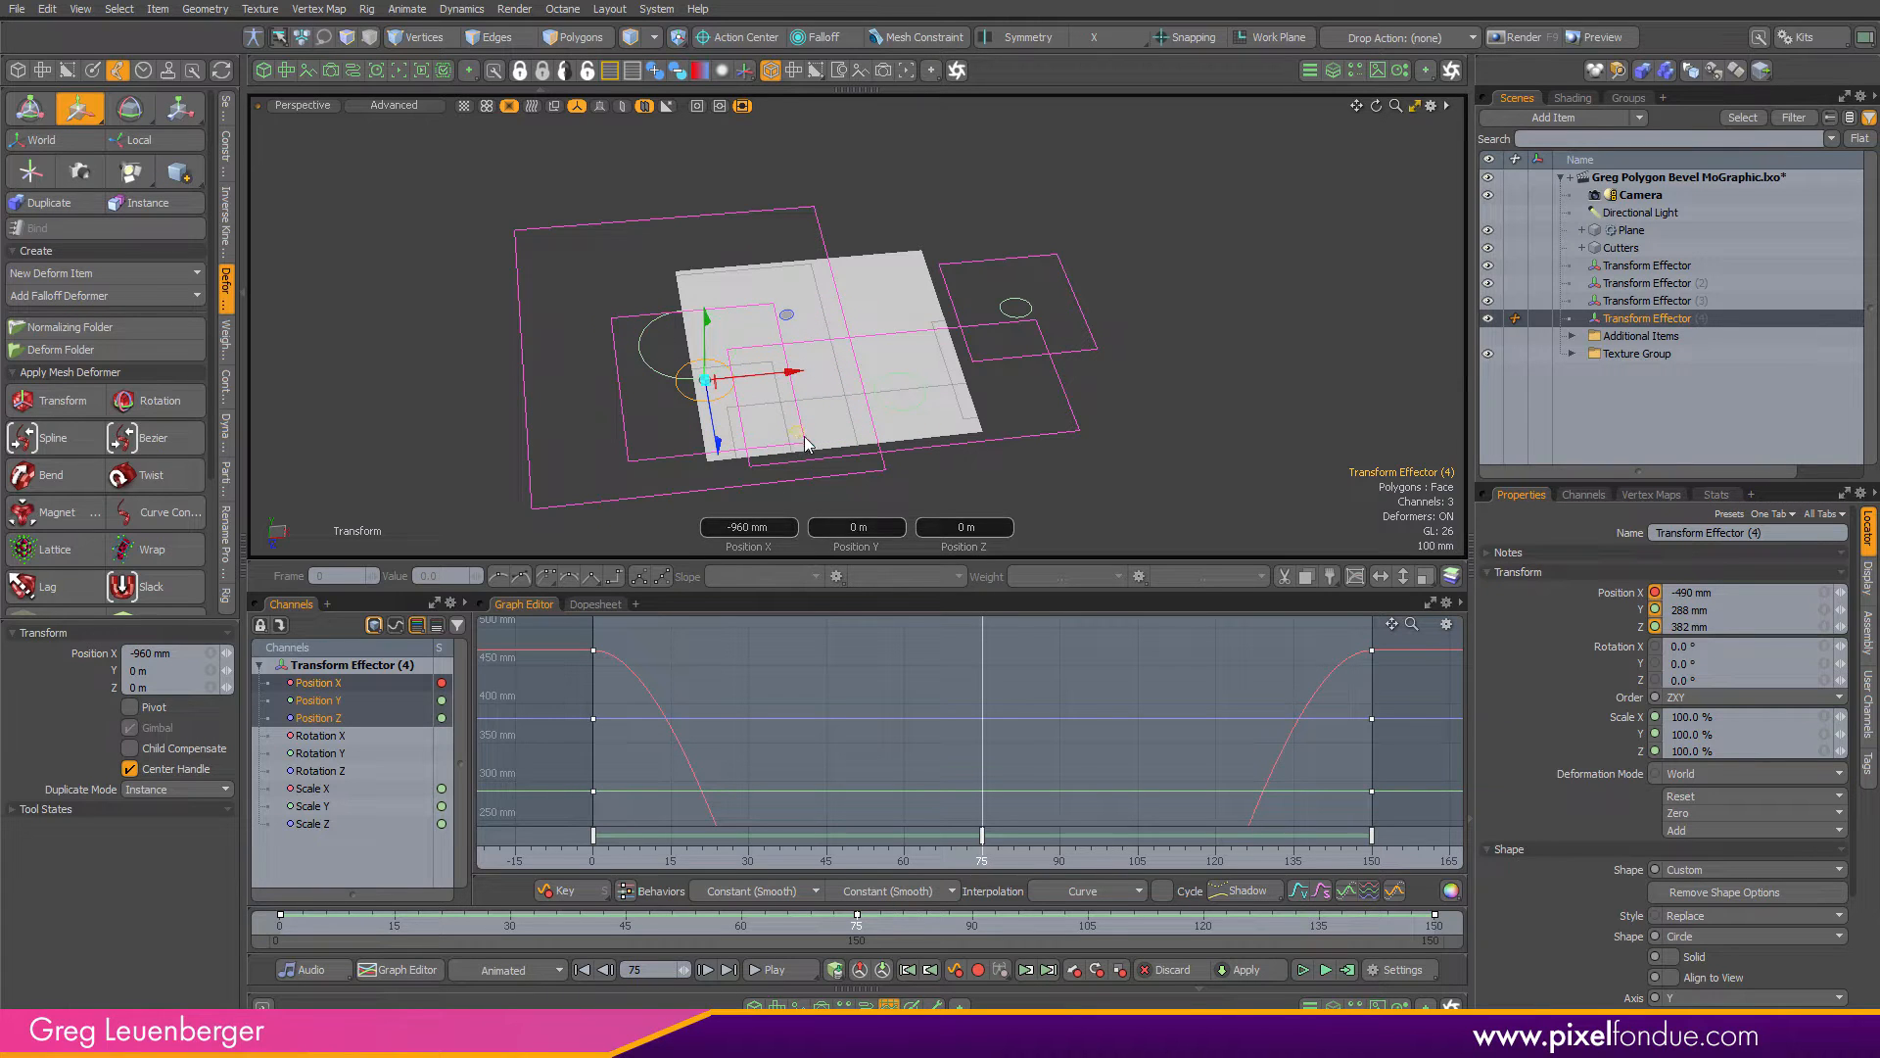
Scale Transform Effector (4) up to 181% on X and Z at frame 75, and deselect it
{"action": "key", "text": "r"}
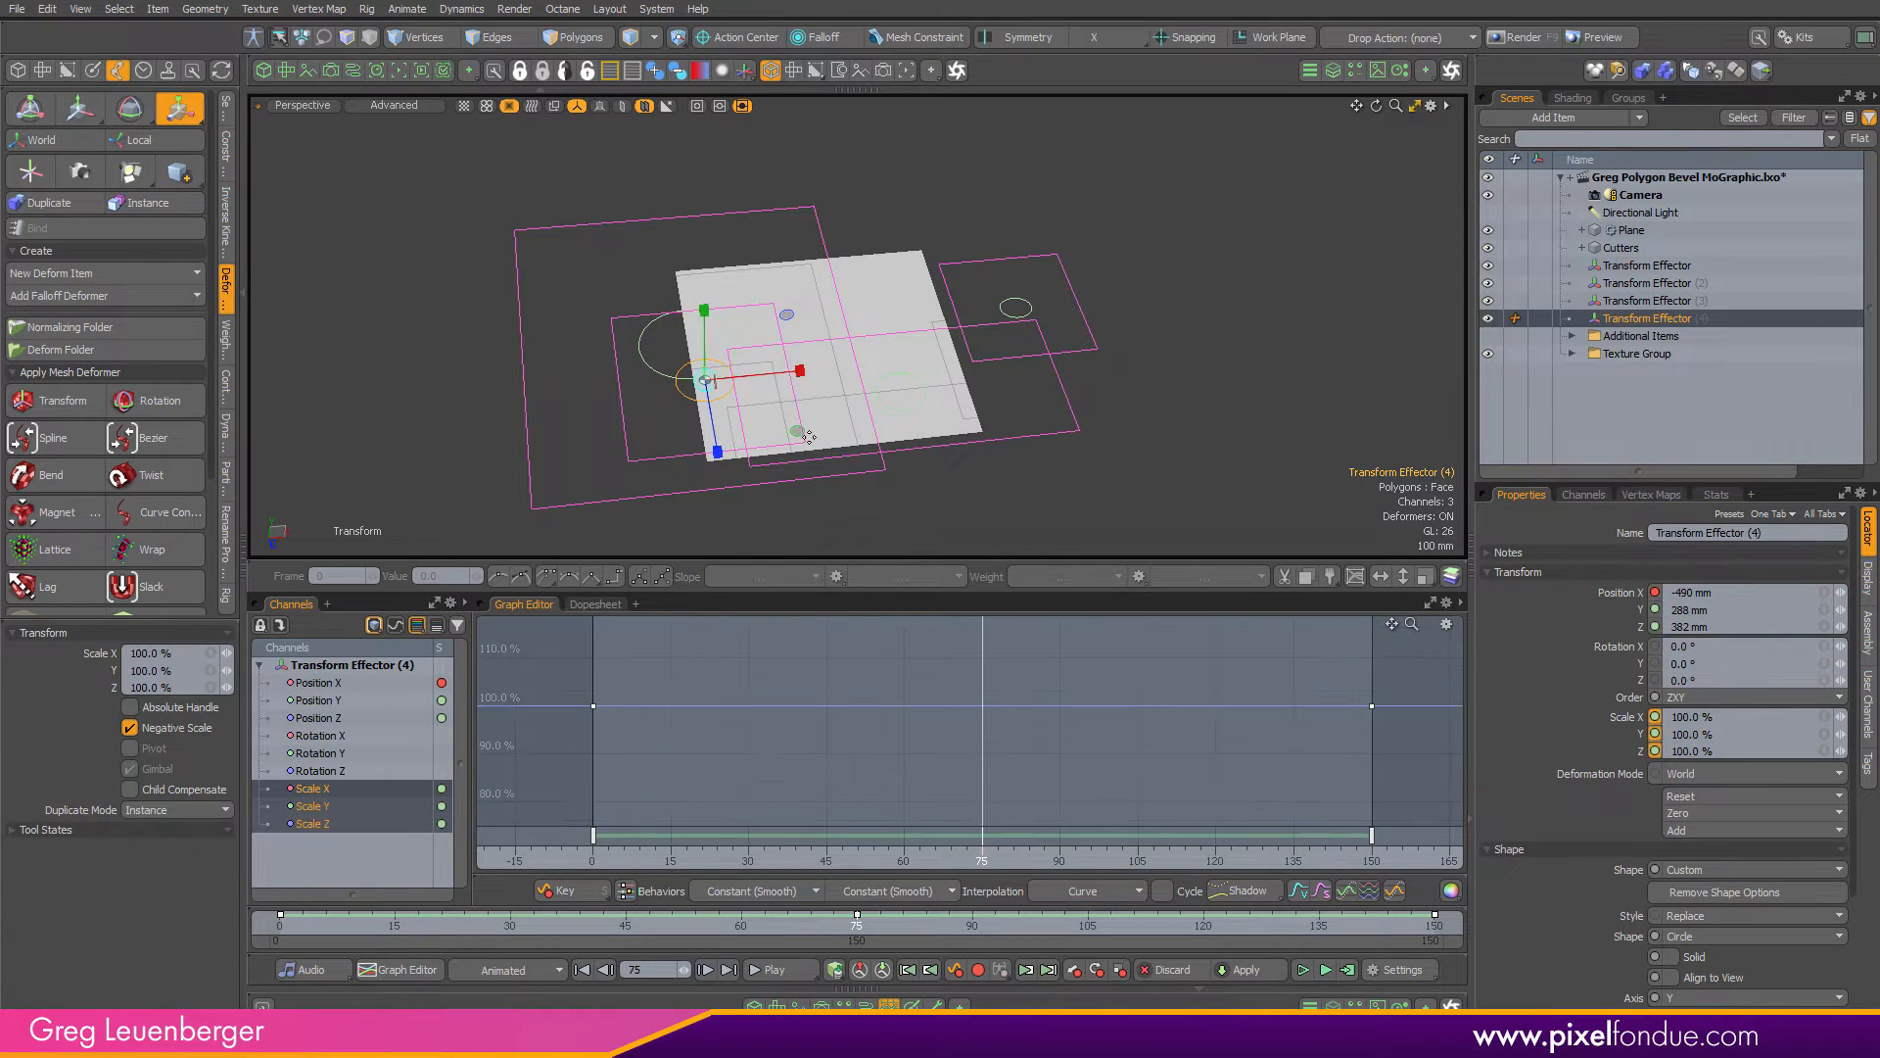
{"action": "left_click_drag", "start_coordinate": [798, 431], "coordinate": [866, 453]}
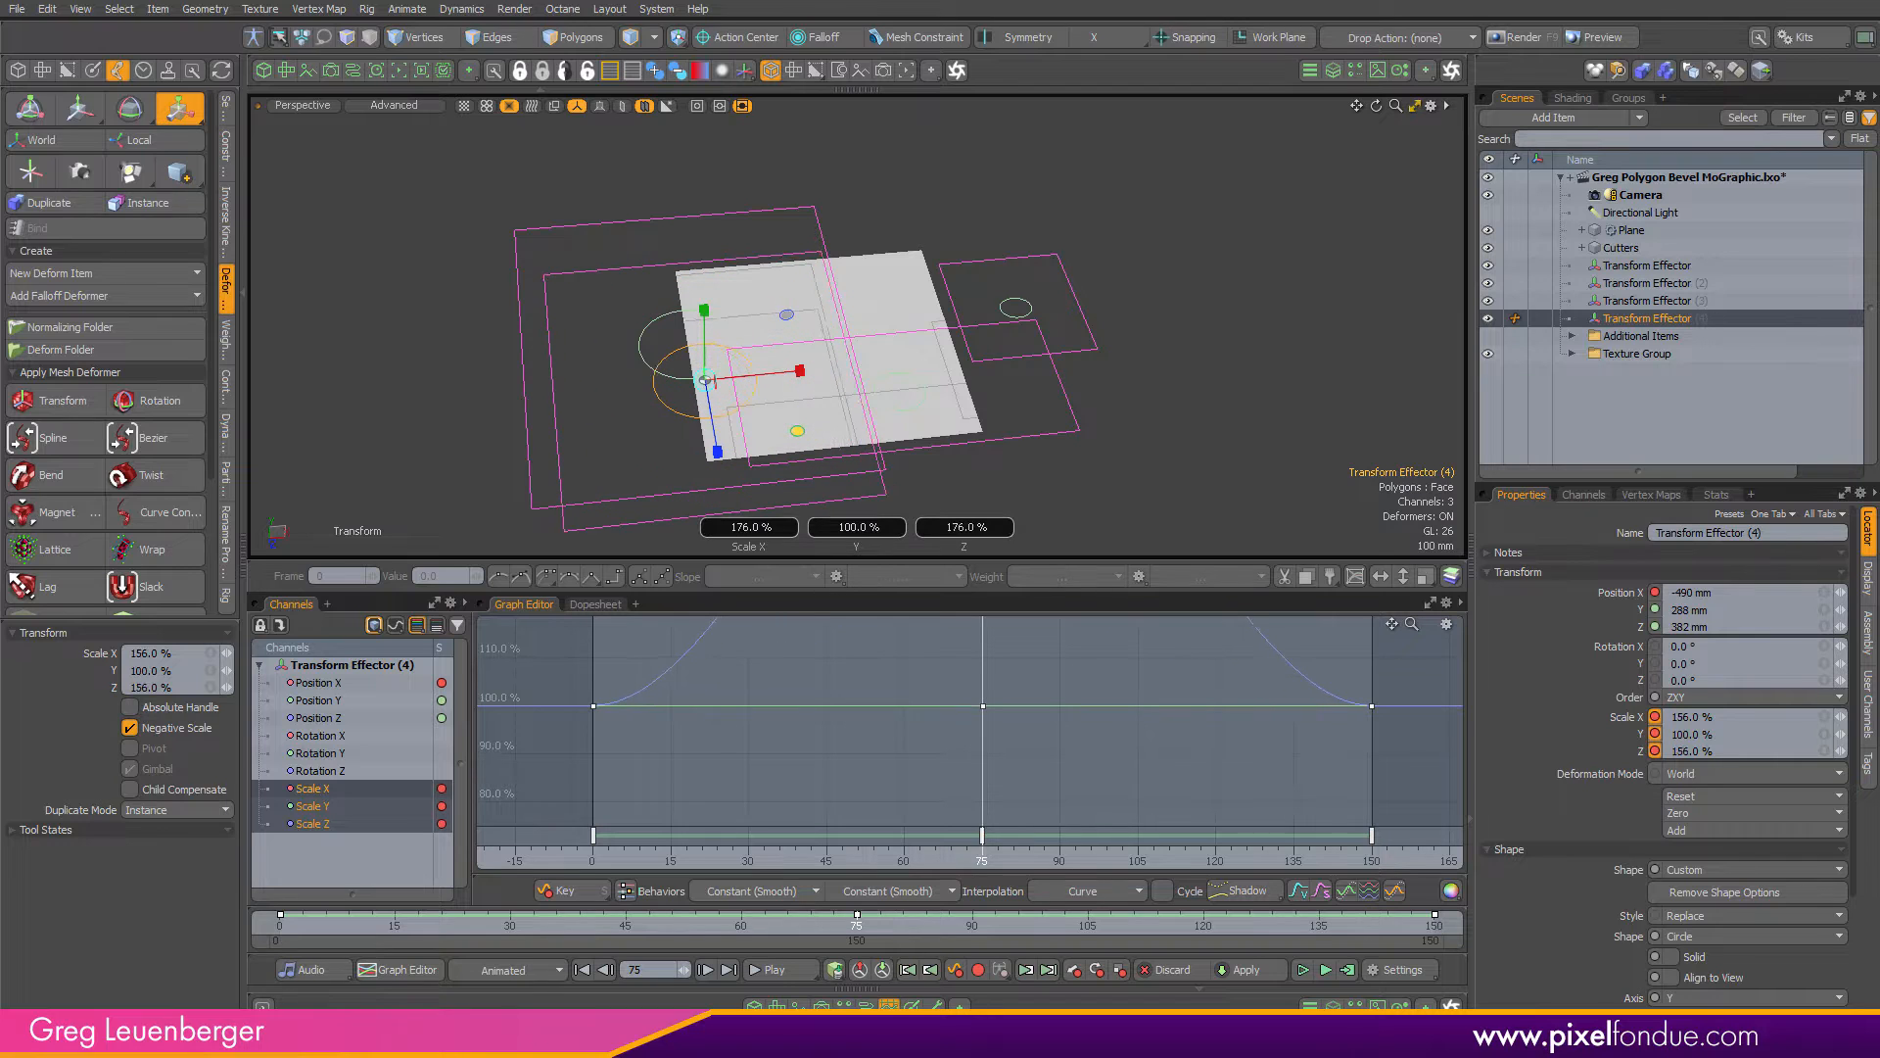
{"action": "key", "text": "space"}
{"action": "left_click", "coordinate": [1054, 480]}
{"action": "left_click_drag", "start_coordinate": [986, 390], "coordinate": [940, 426], "text": "alt"}
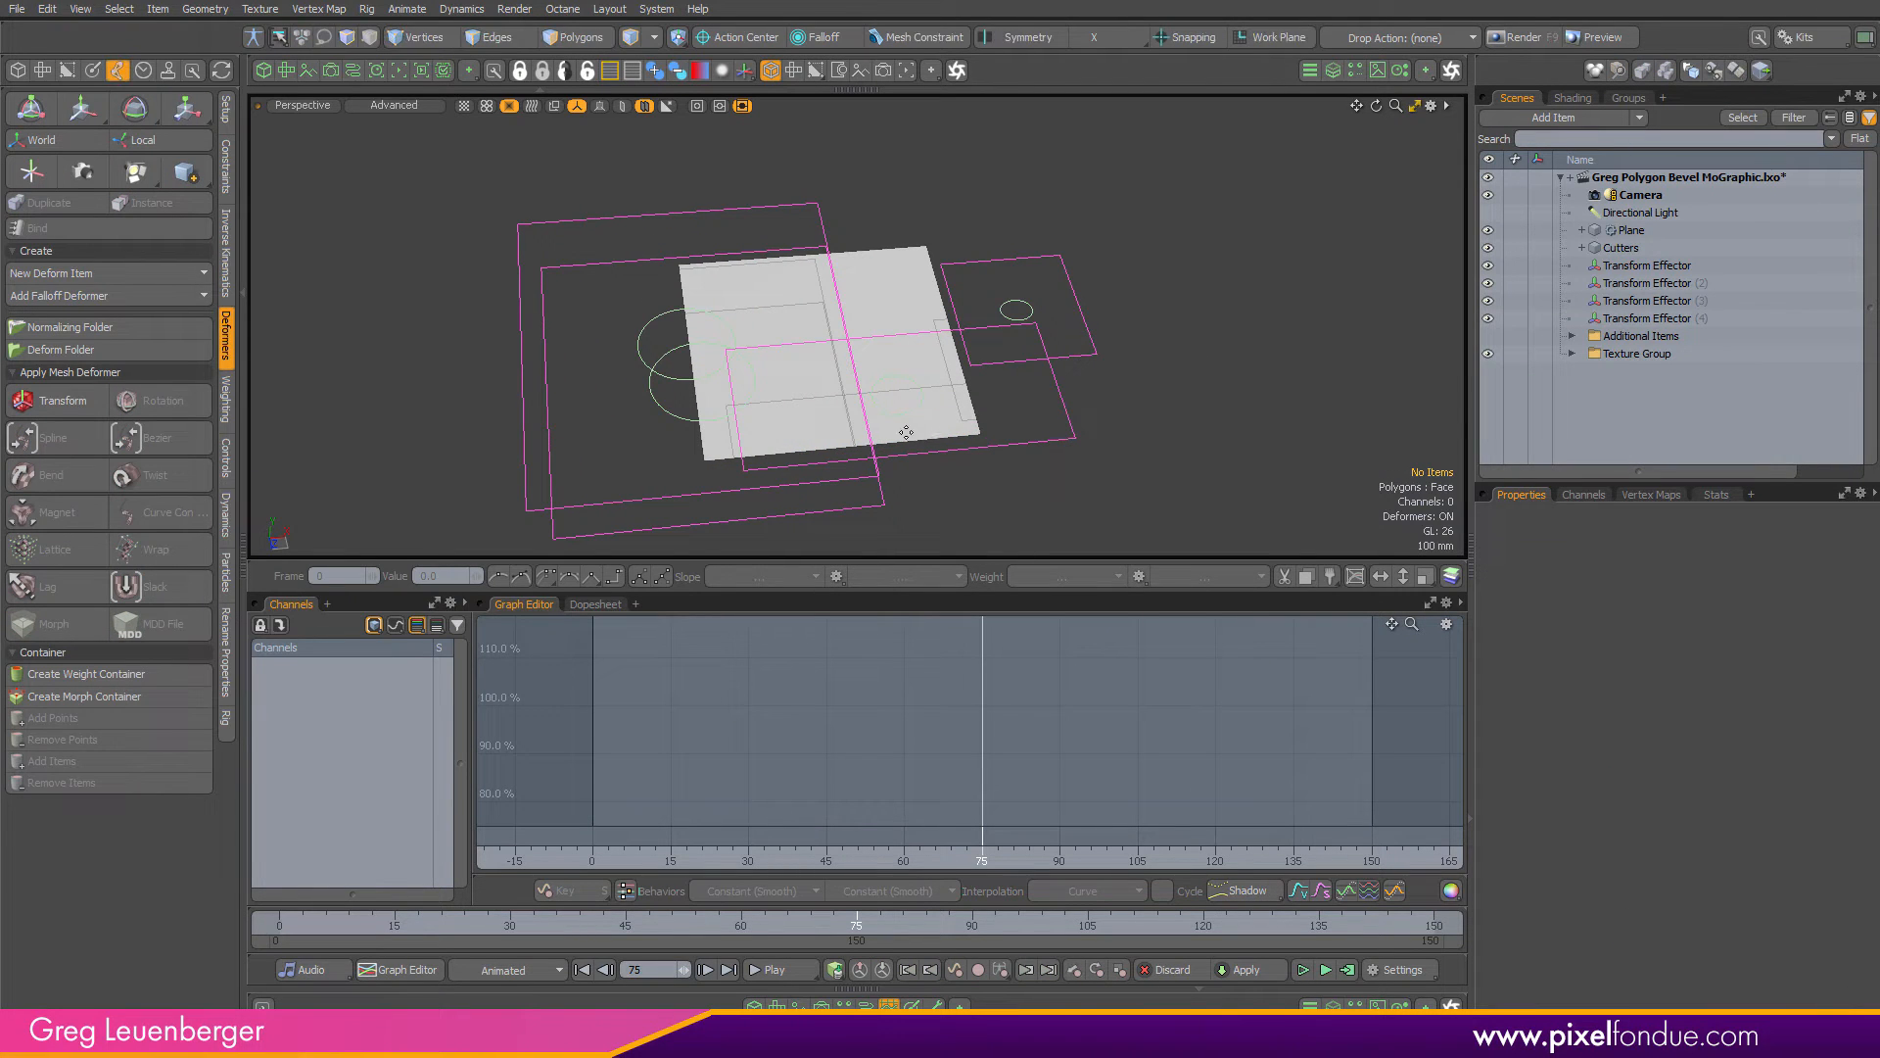
{"action": "key", "text": "r"}
{"action": "key", "text": "space"}
{"action": "key", "text": "r"}
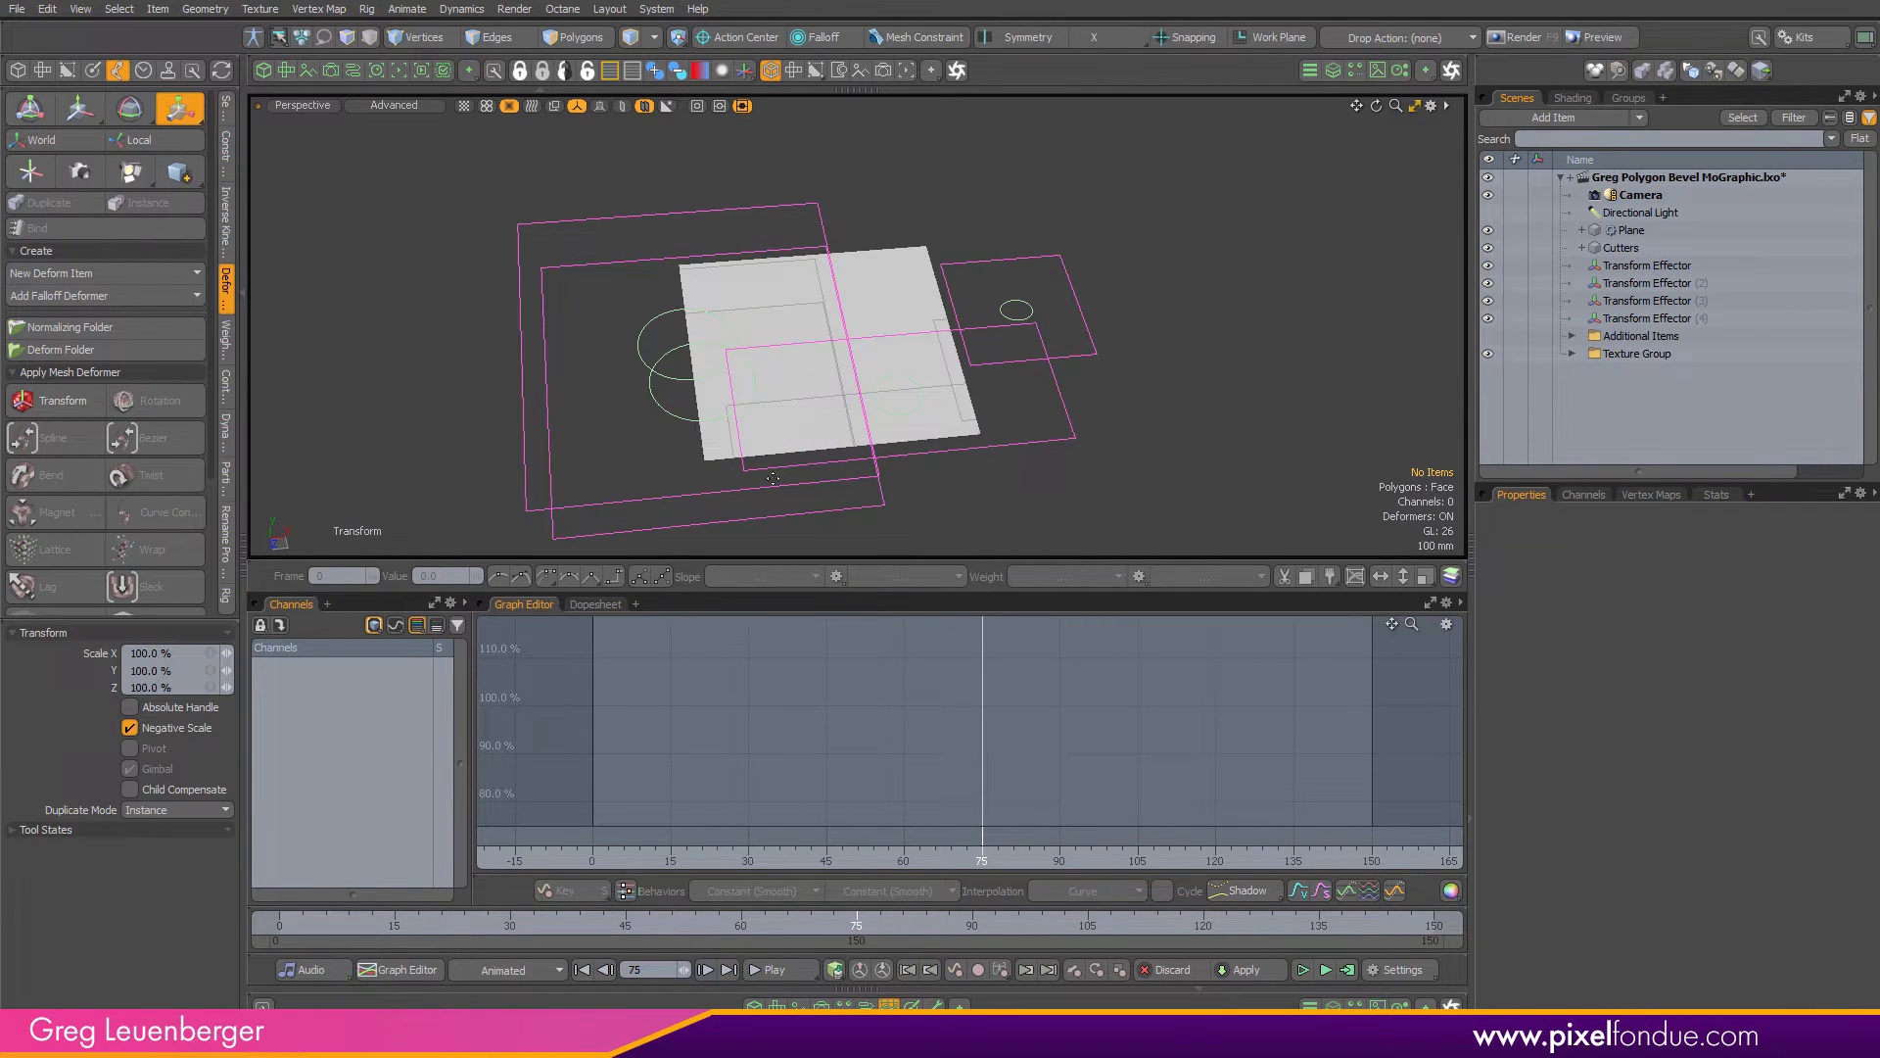
{"action": "key", "text": "space"}
Enlarge Transform Effector (4) further at frame 75, to about 252.5% on X and Z
{"action": "left_click", "coordinate": [1631, 318]}
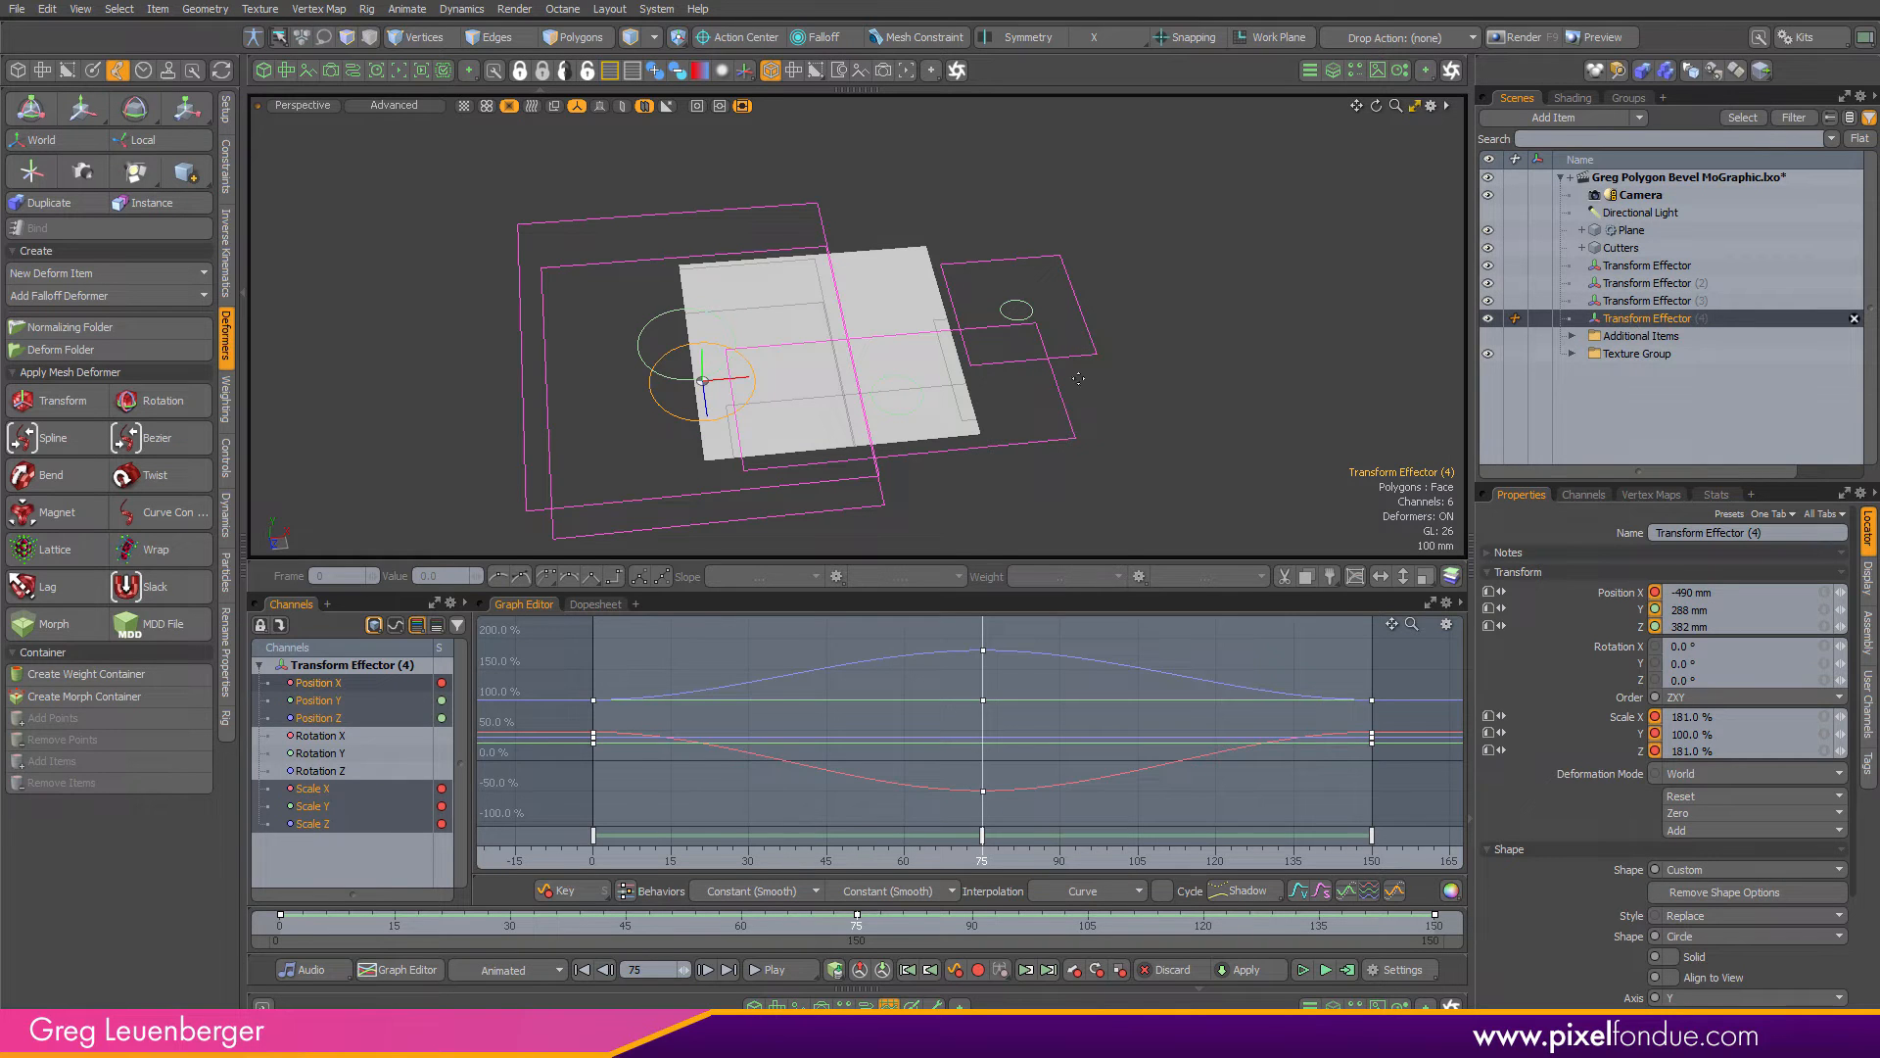
{"action": "key", "text": "r"}
{"action": "left_click_drag", "start_coordinate": [793, 434], "coordinate": [870, 434]}
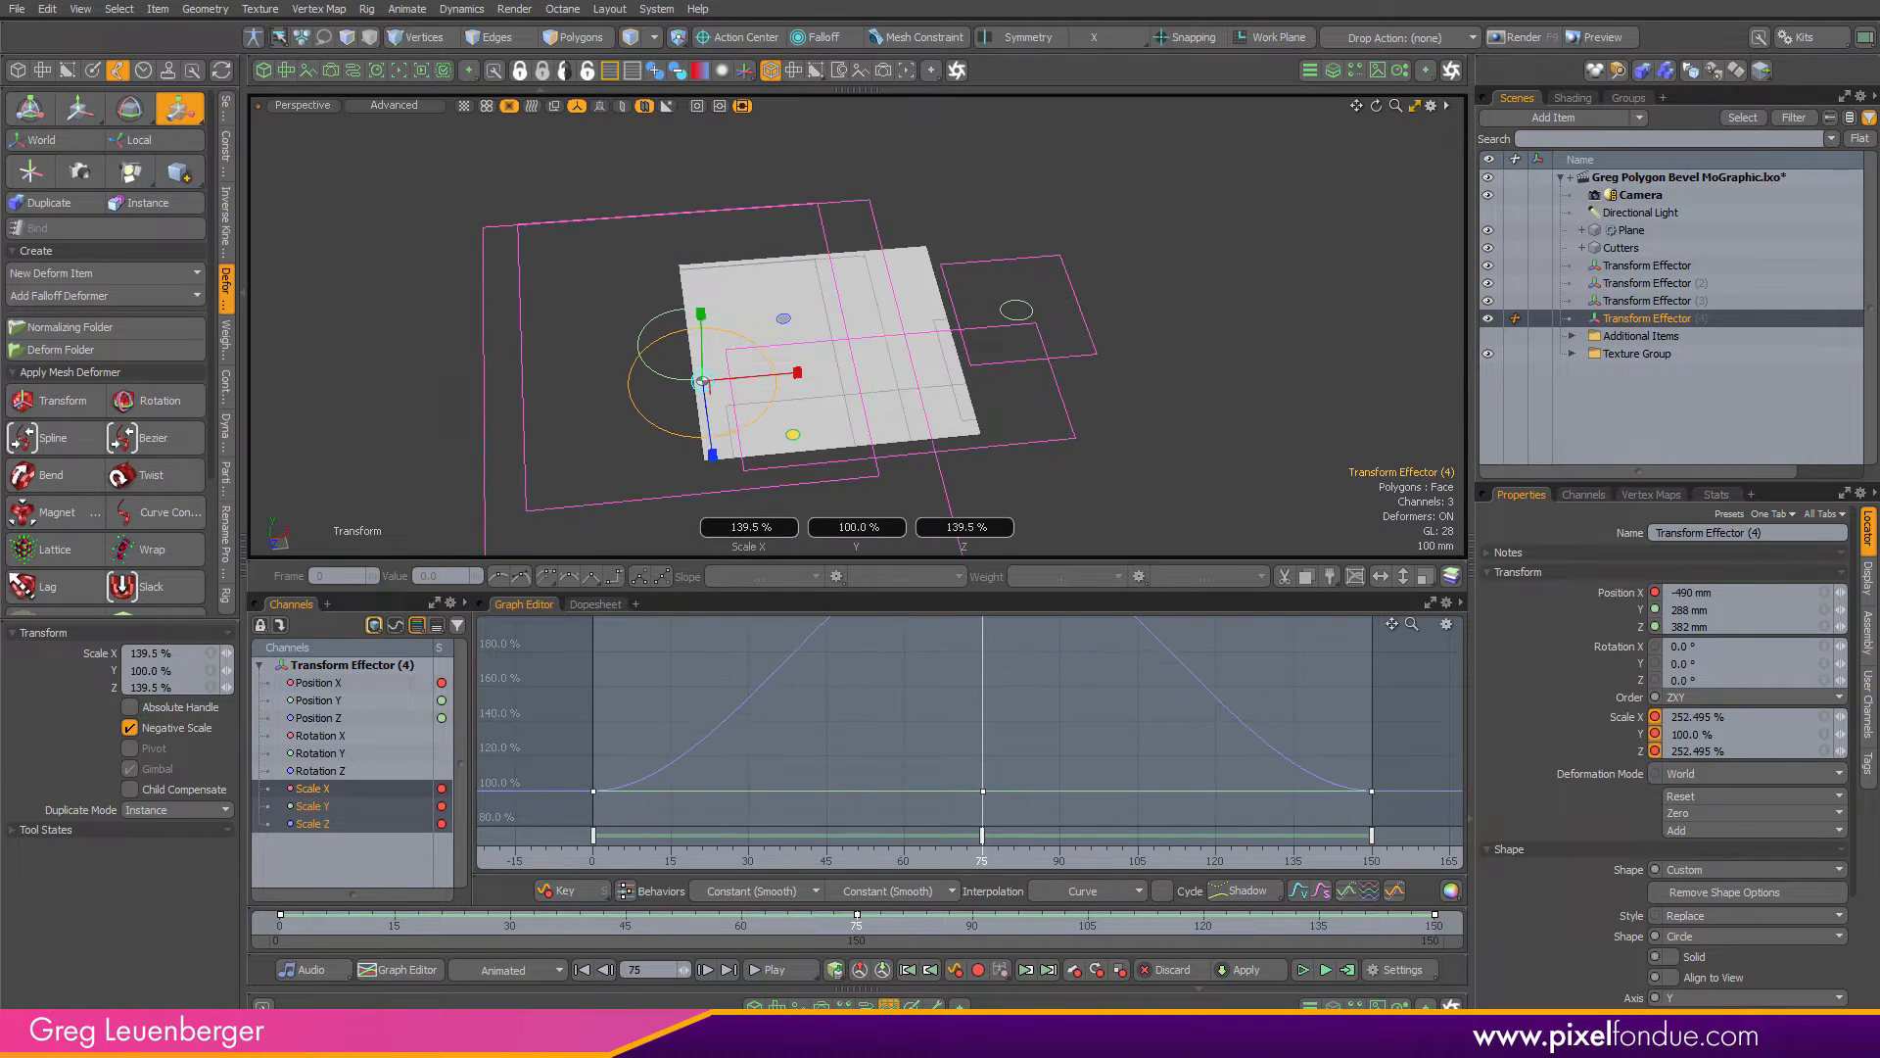
{"action": "key", "text": "space"}
{"action": "left_click", "coordinate": [1191, 334]}
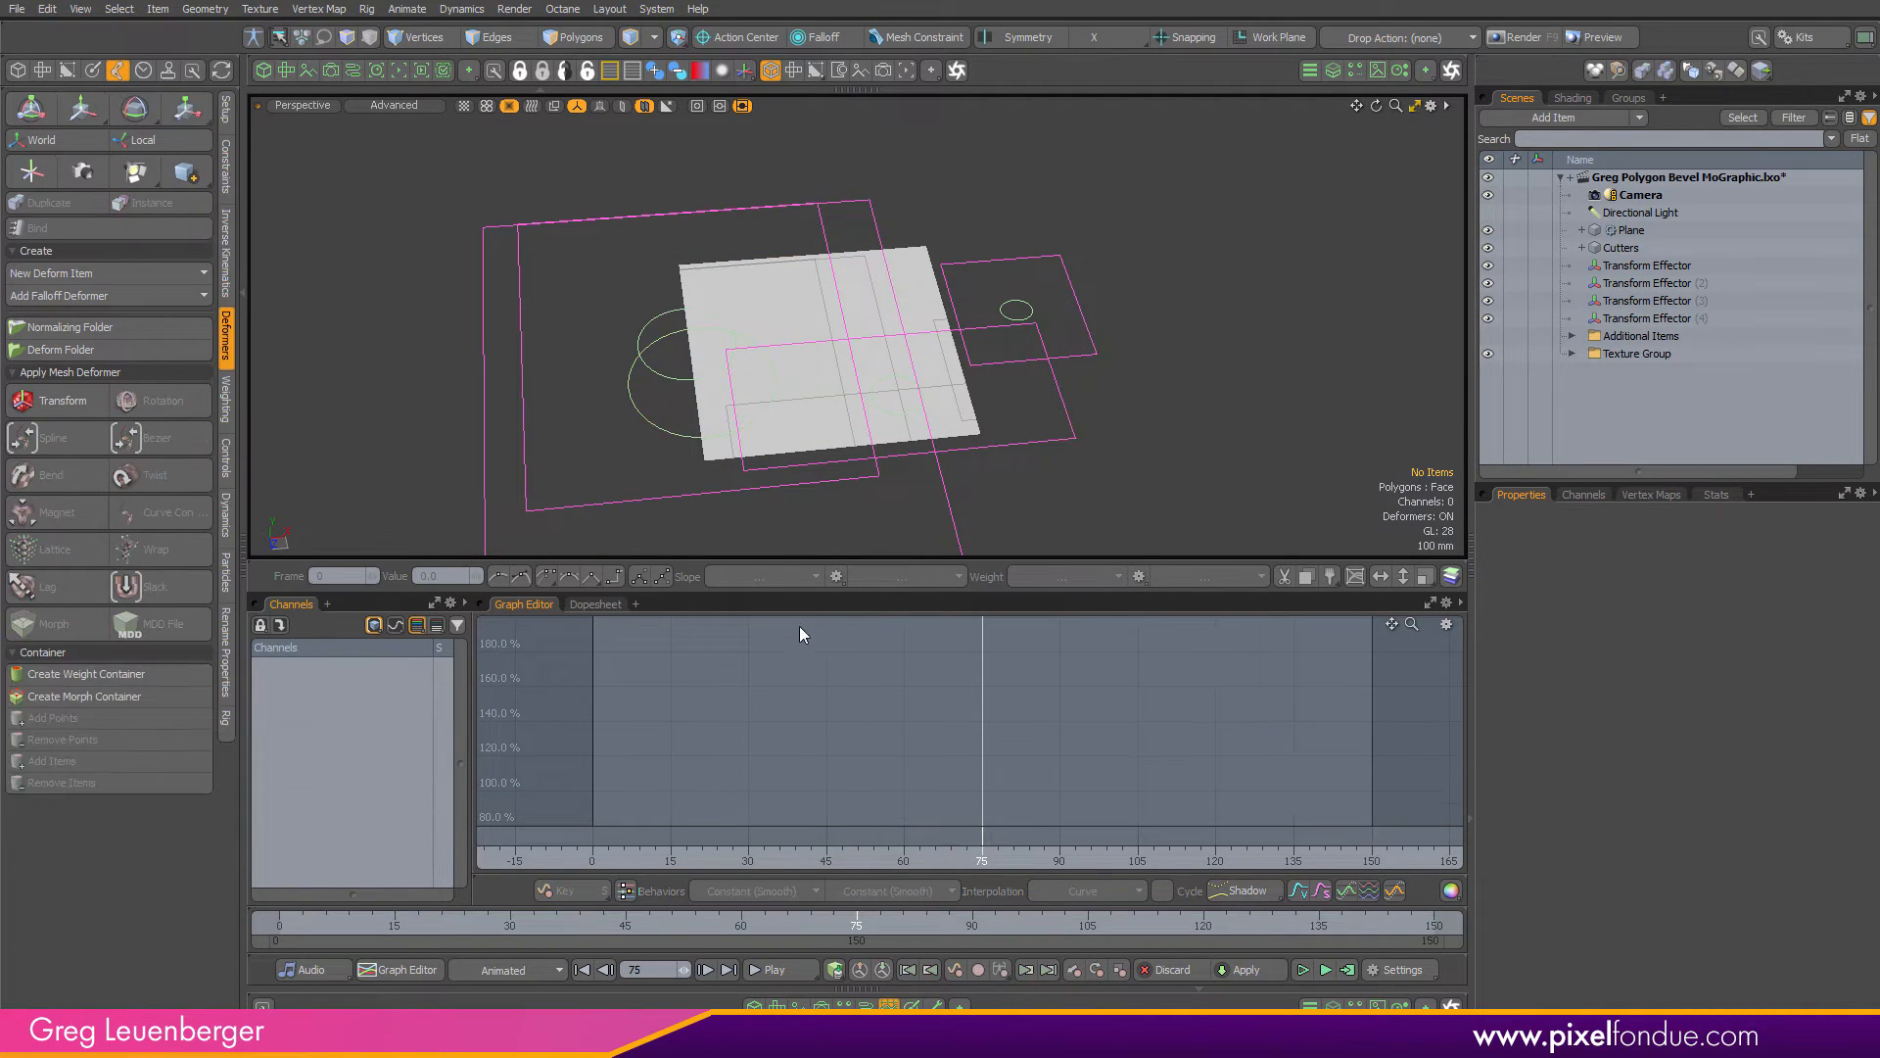
Reduce the X and Z scale of Transform Effector (4) slightly at frame 75 and deselect it
{"action": "left_click", "coordinate": [668, 434]}
{"action": "key", "text": "r"}
{"action": "left_click_drag", "start_coordinate": [791, 431], "coordinate": [780, 432]}
{"action": "key", "text": "space"}
{"action": "left_click", "coordinate": [1190, 323]}
Switch the viewport to wireframe shading, select the Plane and hide the Cutters mesh
{"action": "key", "text": "ctrl+2"}
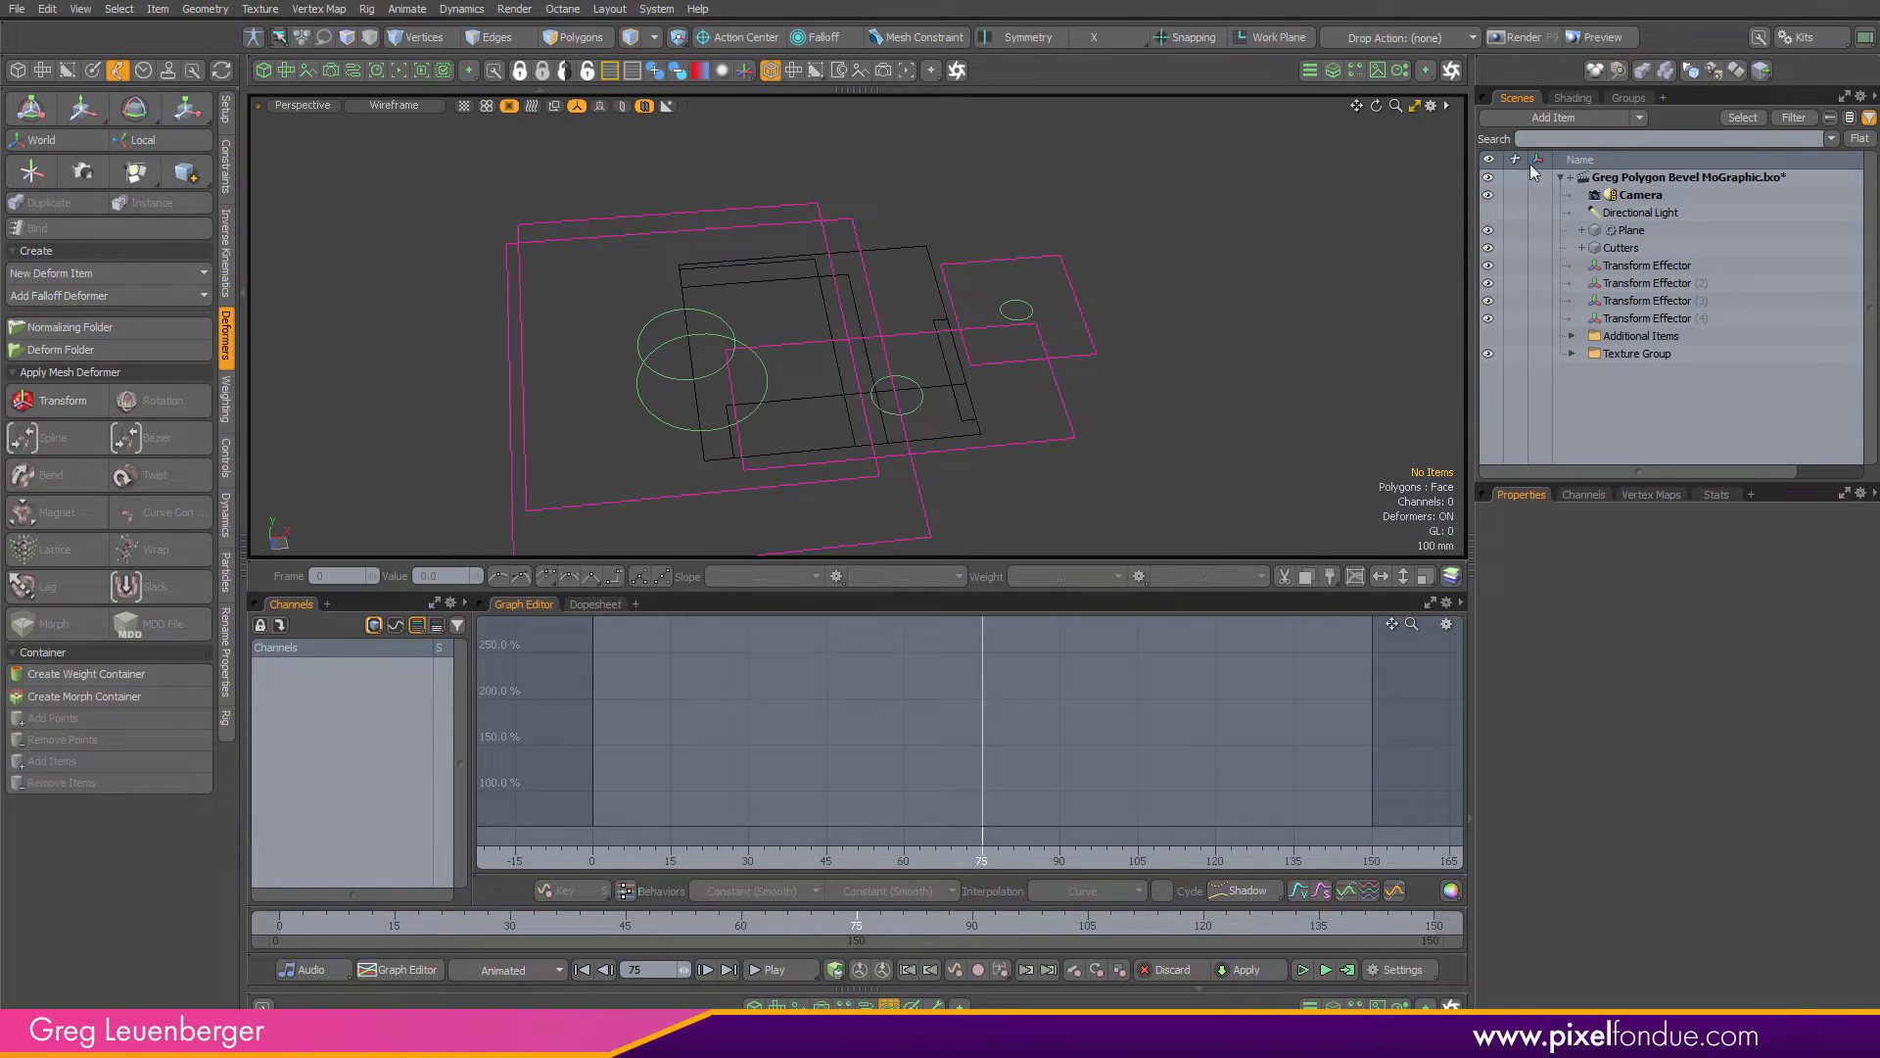
{"action": "left_click", "coordinate": [1630, 231]}
{"action": "left_click", "coordinate": [1488, 248]}
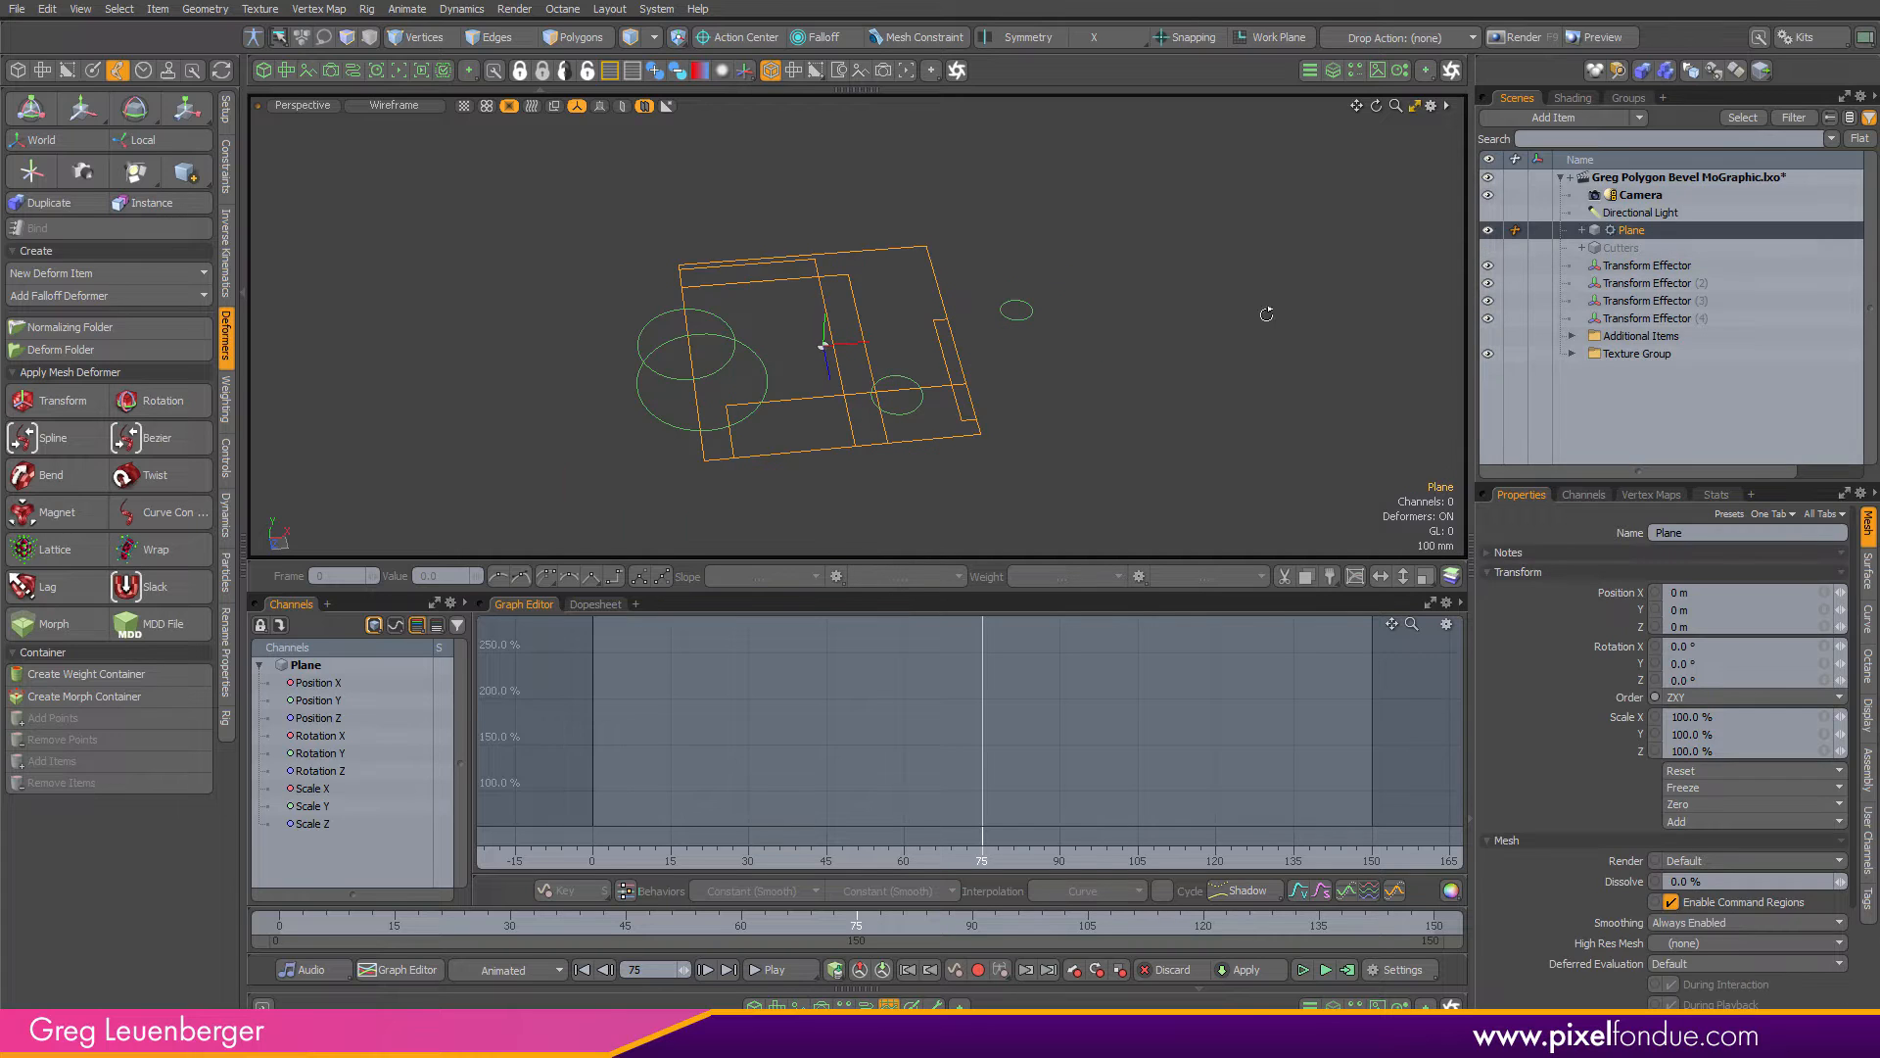
Scrub through the animation to examine how the cuts shift across the plane, ending at frame 0
{"action": "left_click_drag", "start_coordinate": [307, 926], "coordinate": [901, 926]}
{"action": "scroll", "coordinate": [906, 375], "scroll_direction": "up", "scroll_amount": 4}
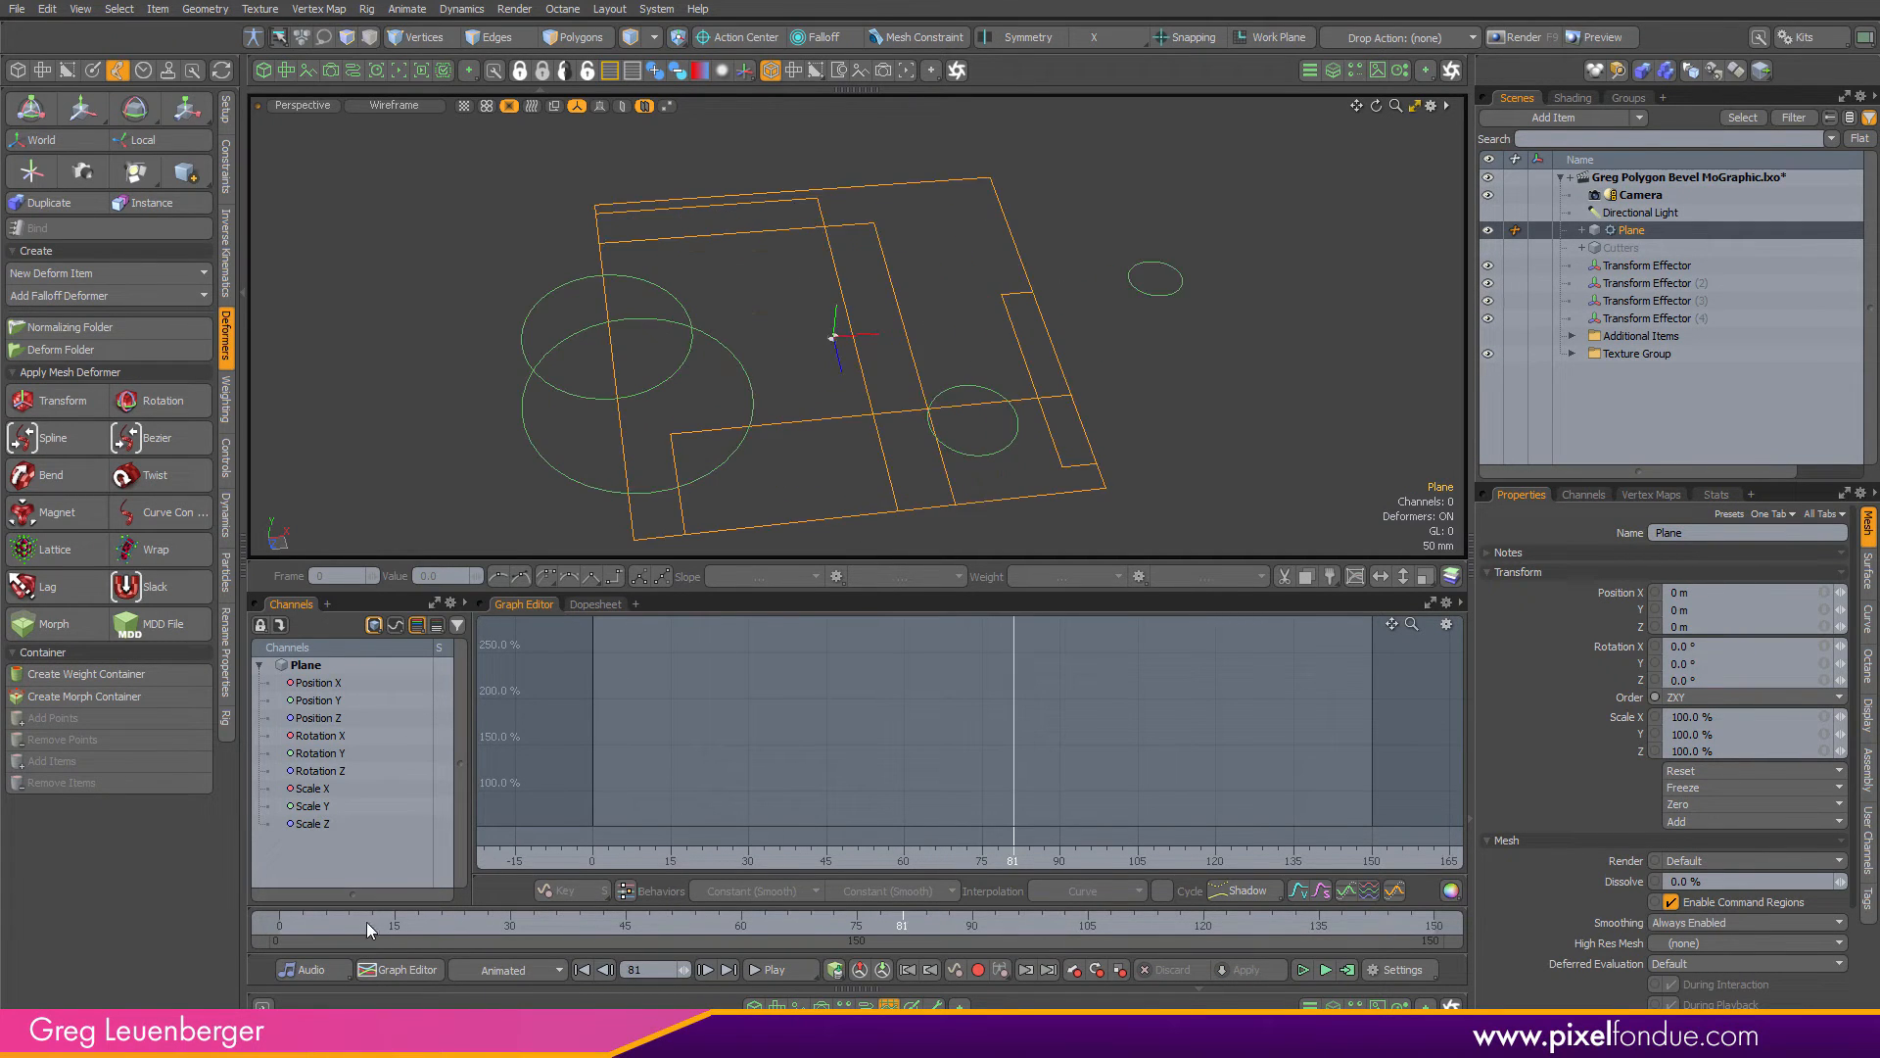
{"action": "left_click_drag", "start_coordinate": [367, 920], "coordinate": [279, 923]}
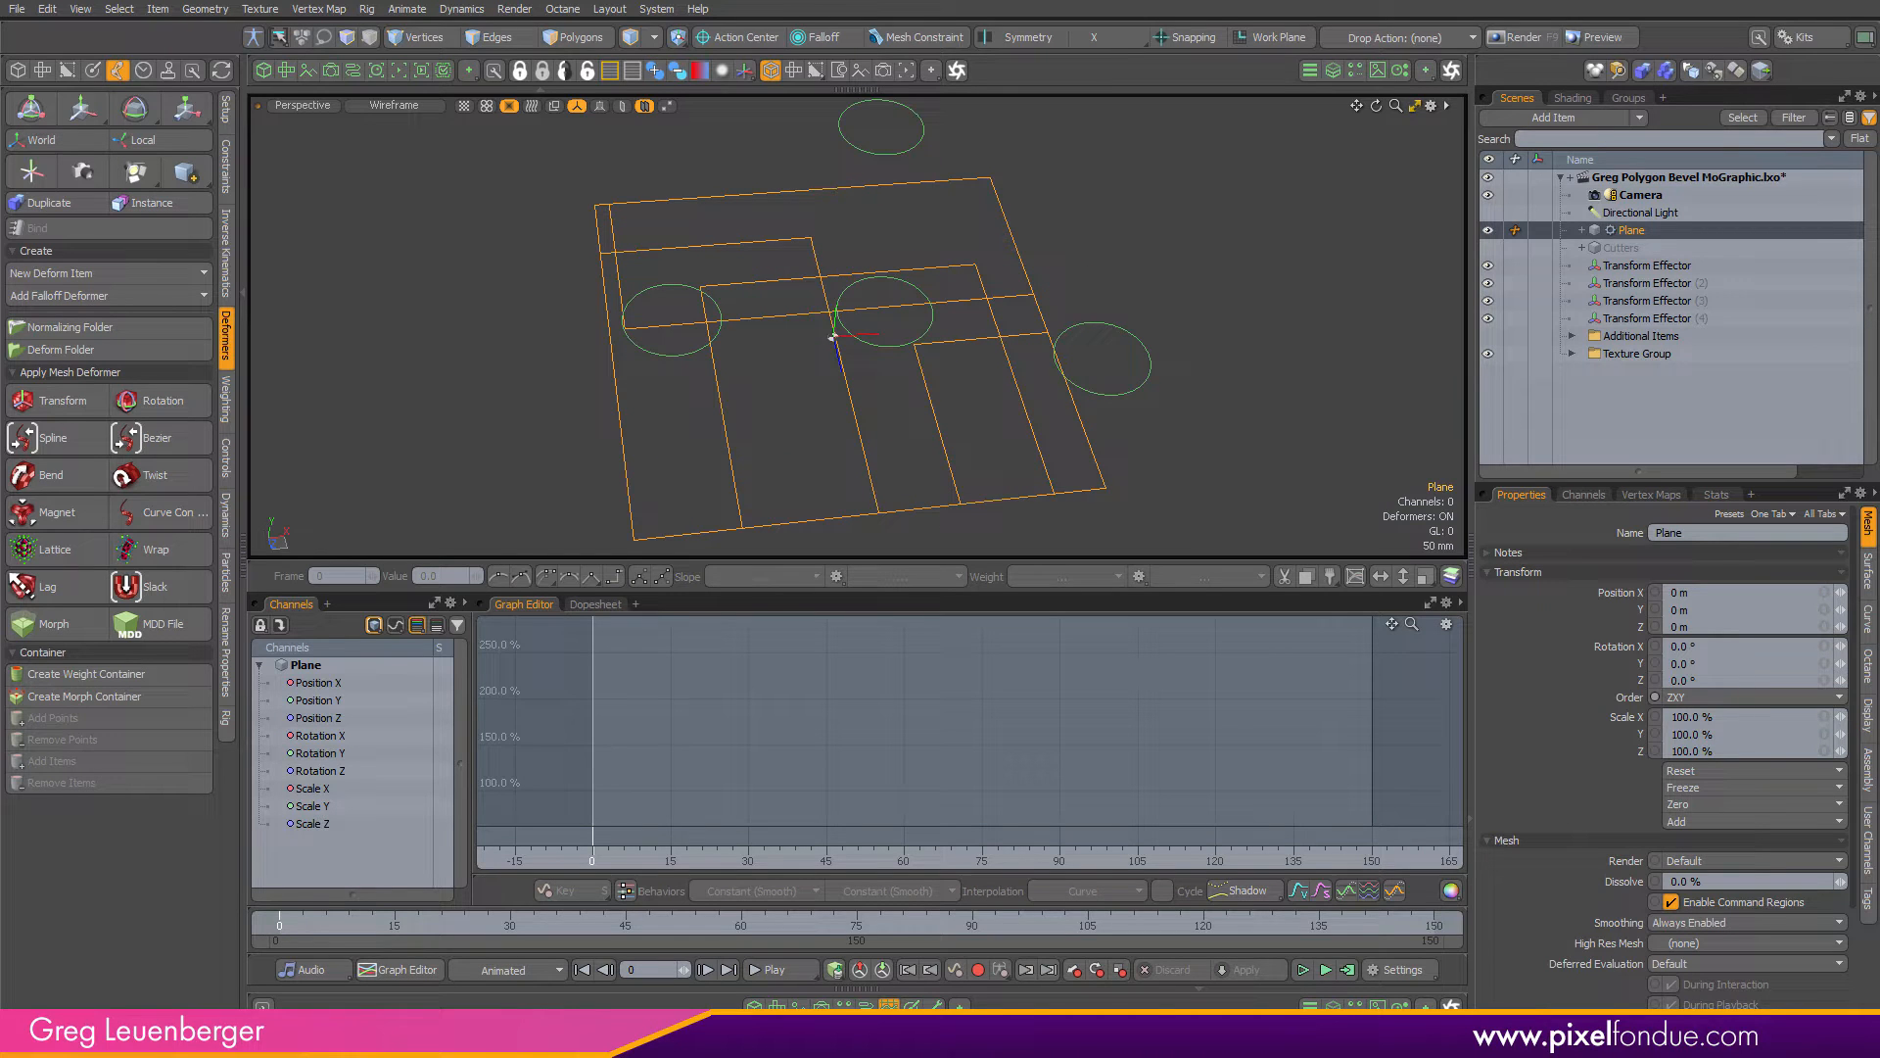
{"action": "left_click_drag", "start_coordinate": [1200, 396], "coordinate": [1206, 392], "text": "alt"}
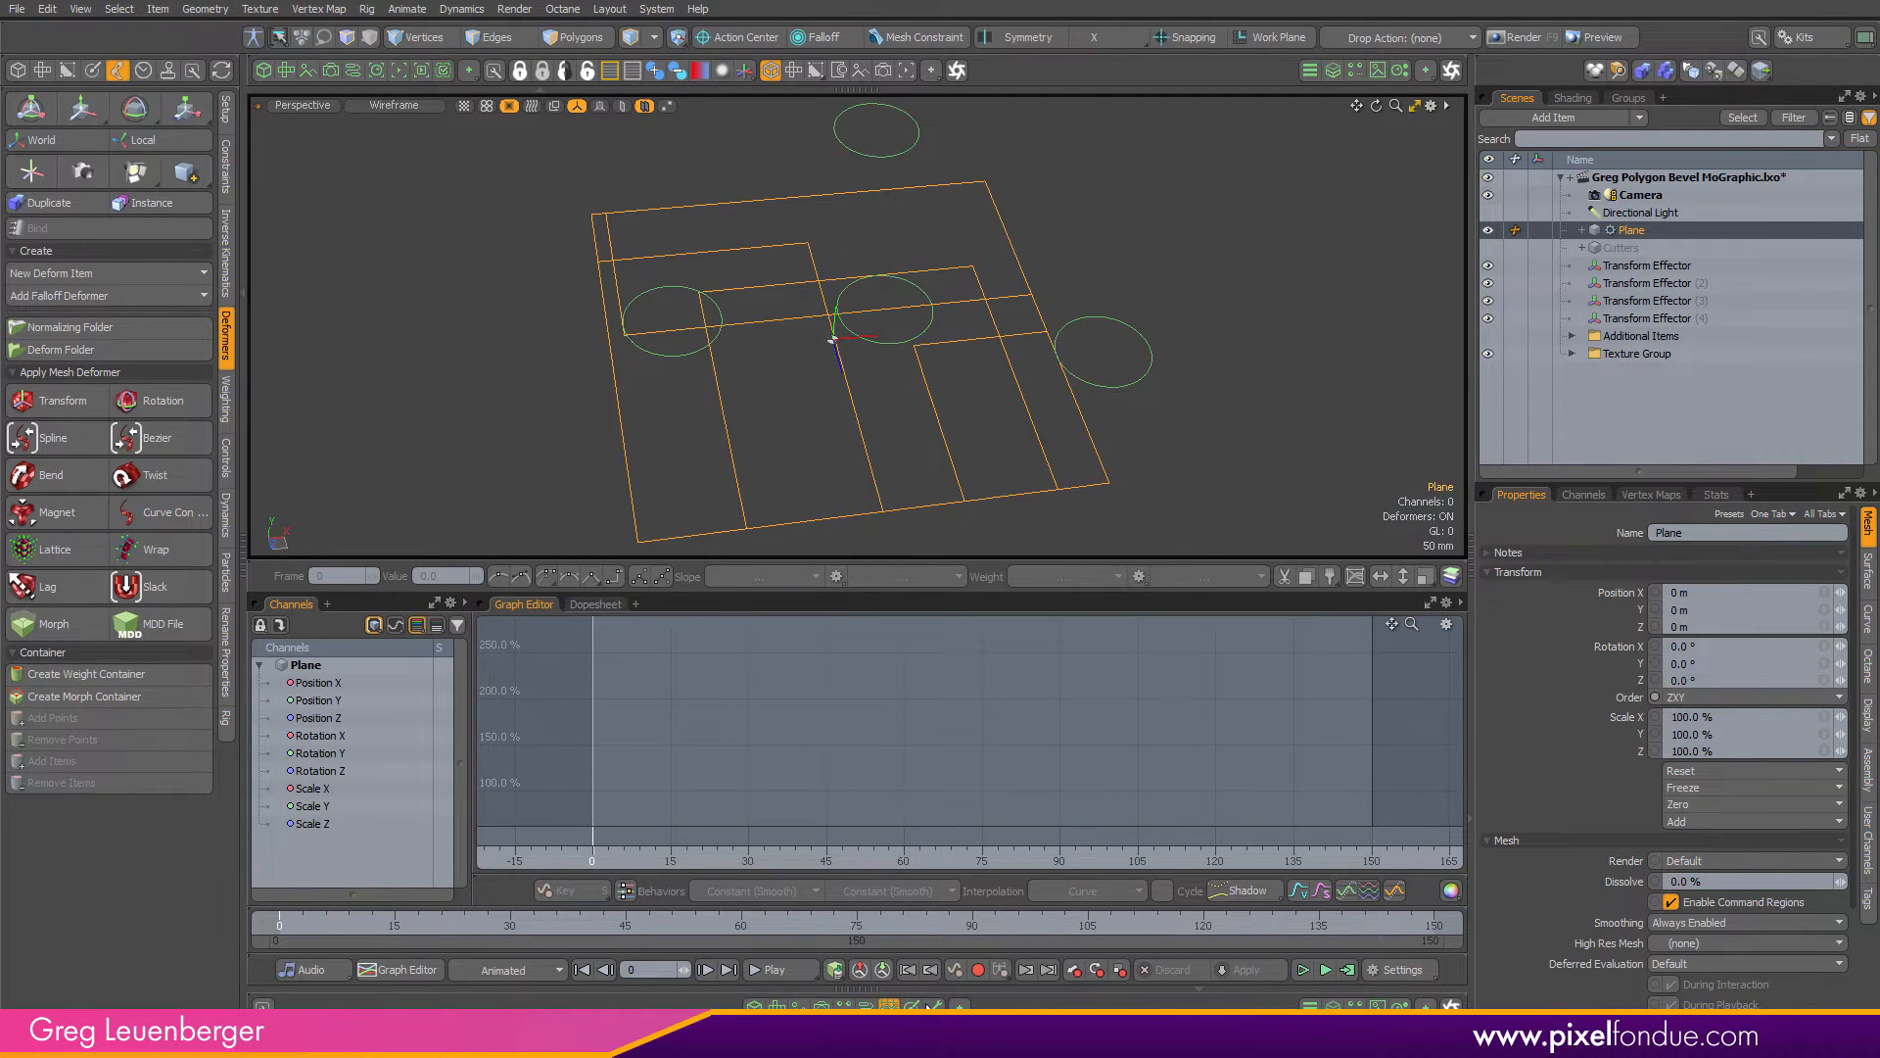
Close the Graph Editor and open the Schematic below the viewport
{"action": "left_click", "coordinate": [397, 969]}
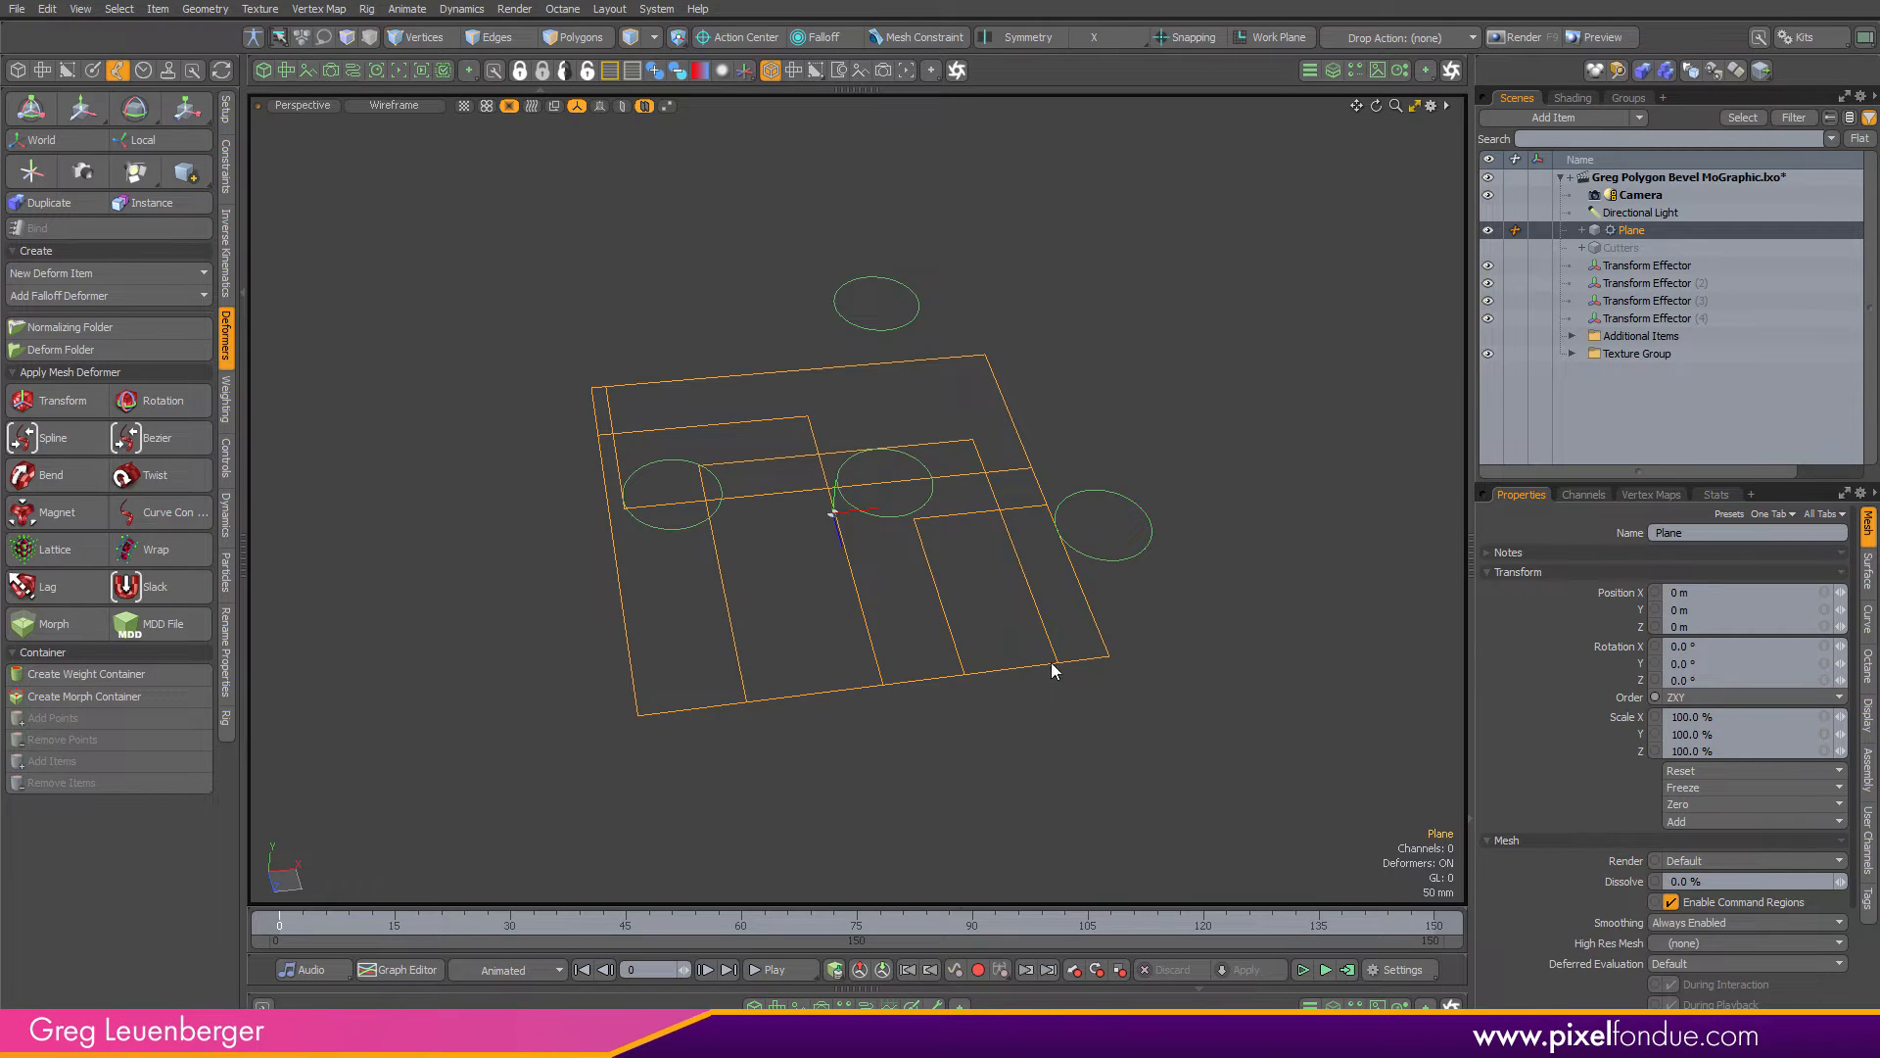
{"action": "left_click", "coordinate": [866, 1006]}
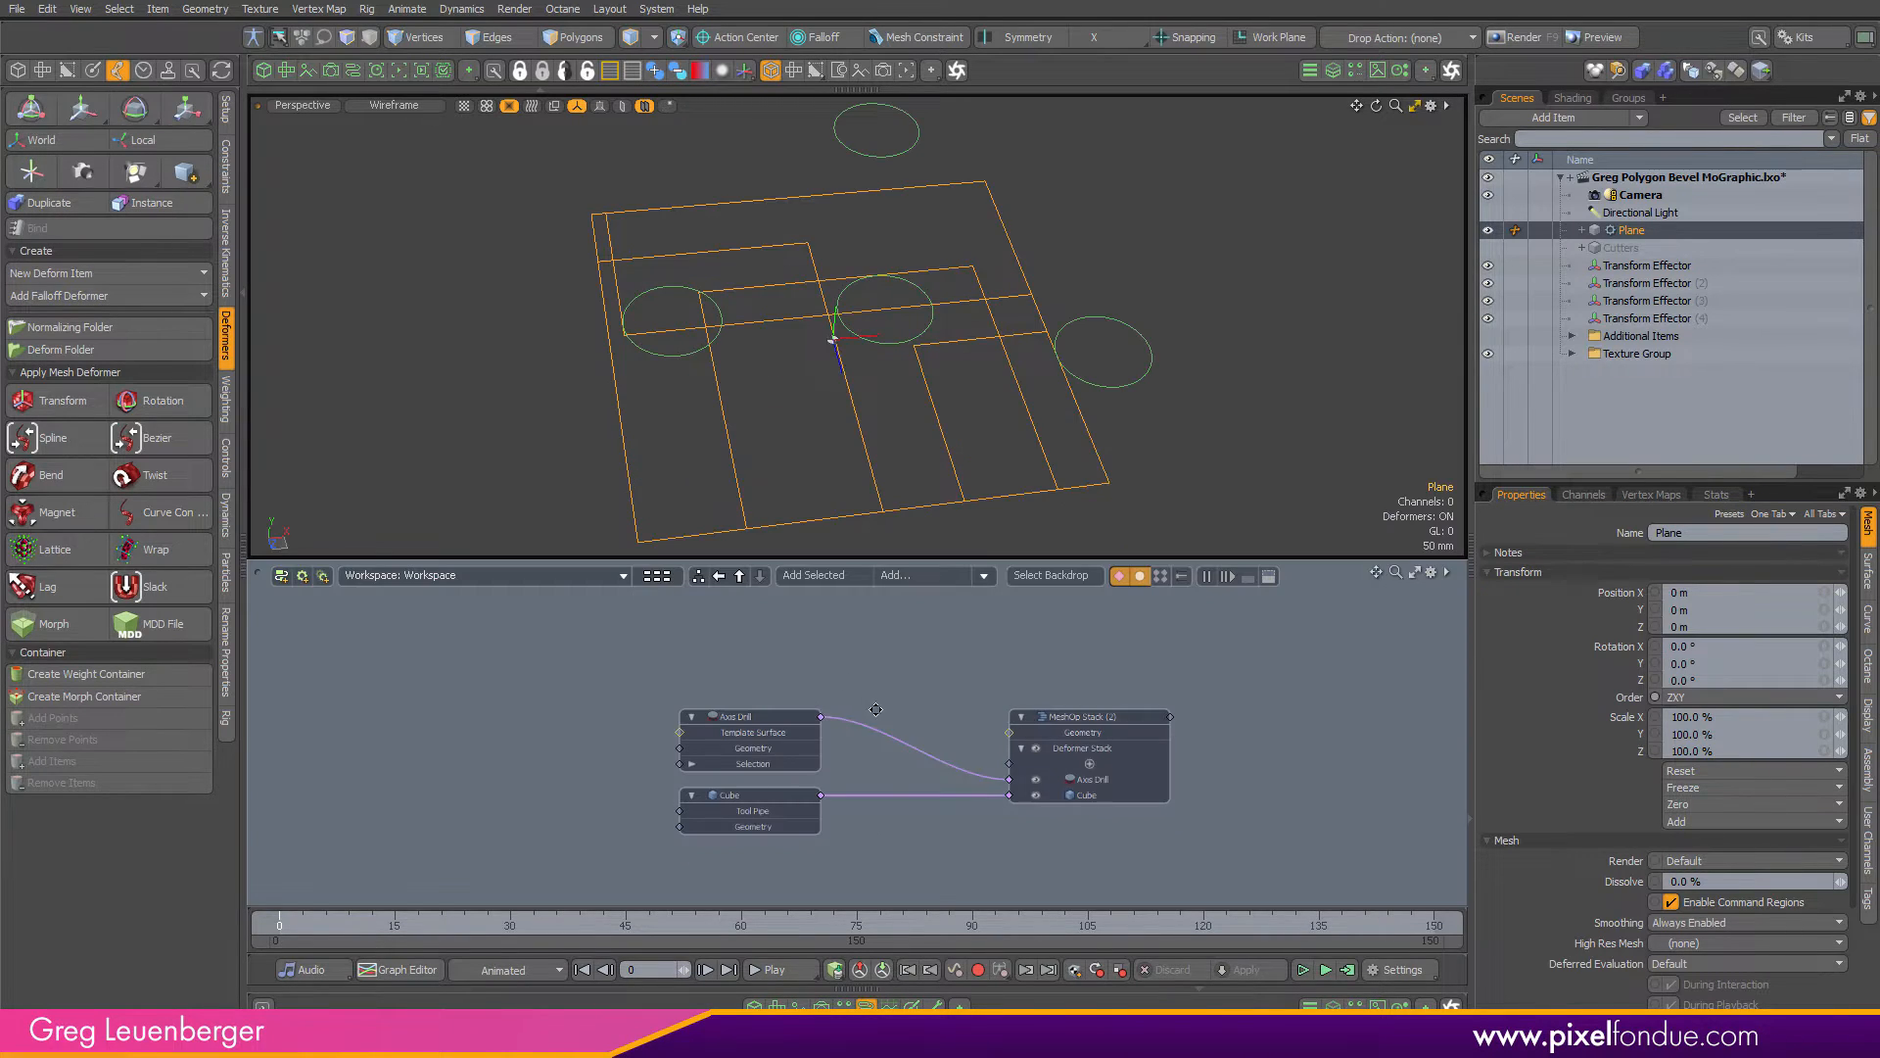
Add a new Polygon Bevel operation to the plane's mesh operation stack and place its node above the Axis Drill node
{"action": "left_click_drag", "start_coordinate": [625, 879], "coordinate": [787, 797]}
{"action": "left_click", "coordinate": [1074, 734]}
{"action": "scroll", "coordinate": [1041, 767], "scroll_direction": "up", "scroll_amount": 2}
{"action": "left_click_drag", "start_coordinate": [1038, 772], "coordinate": [766, 707], "text": "alt"}
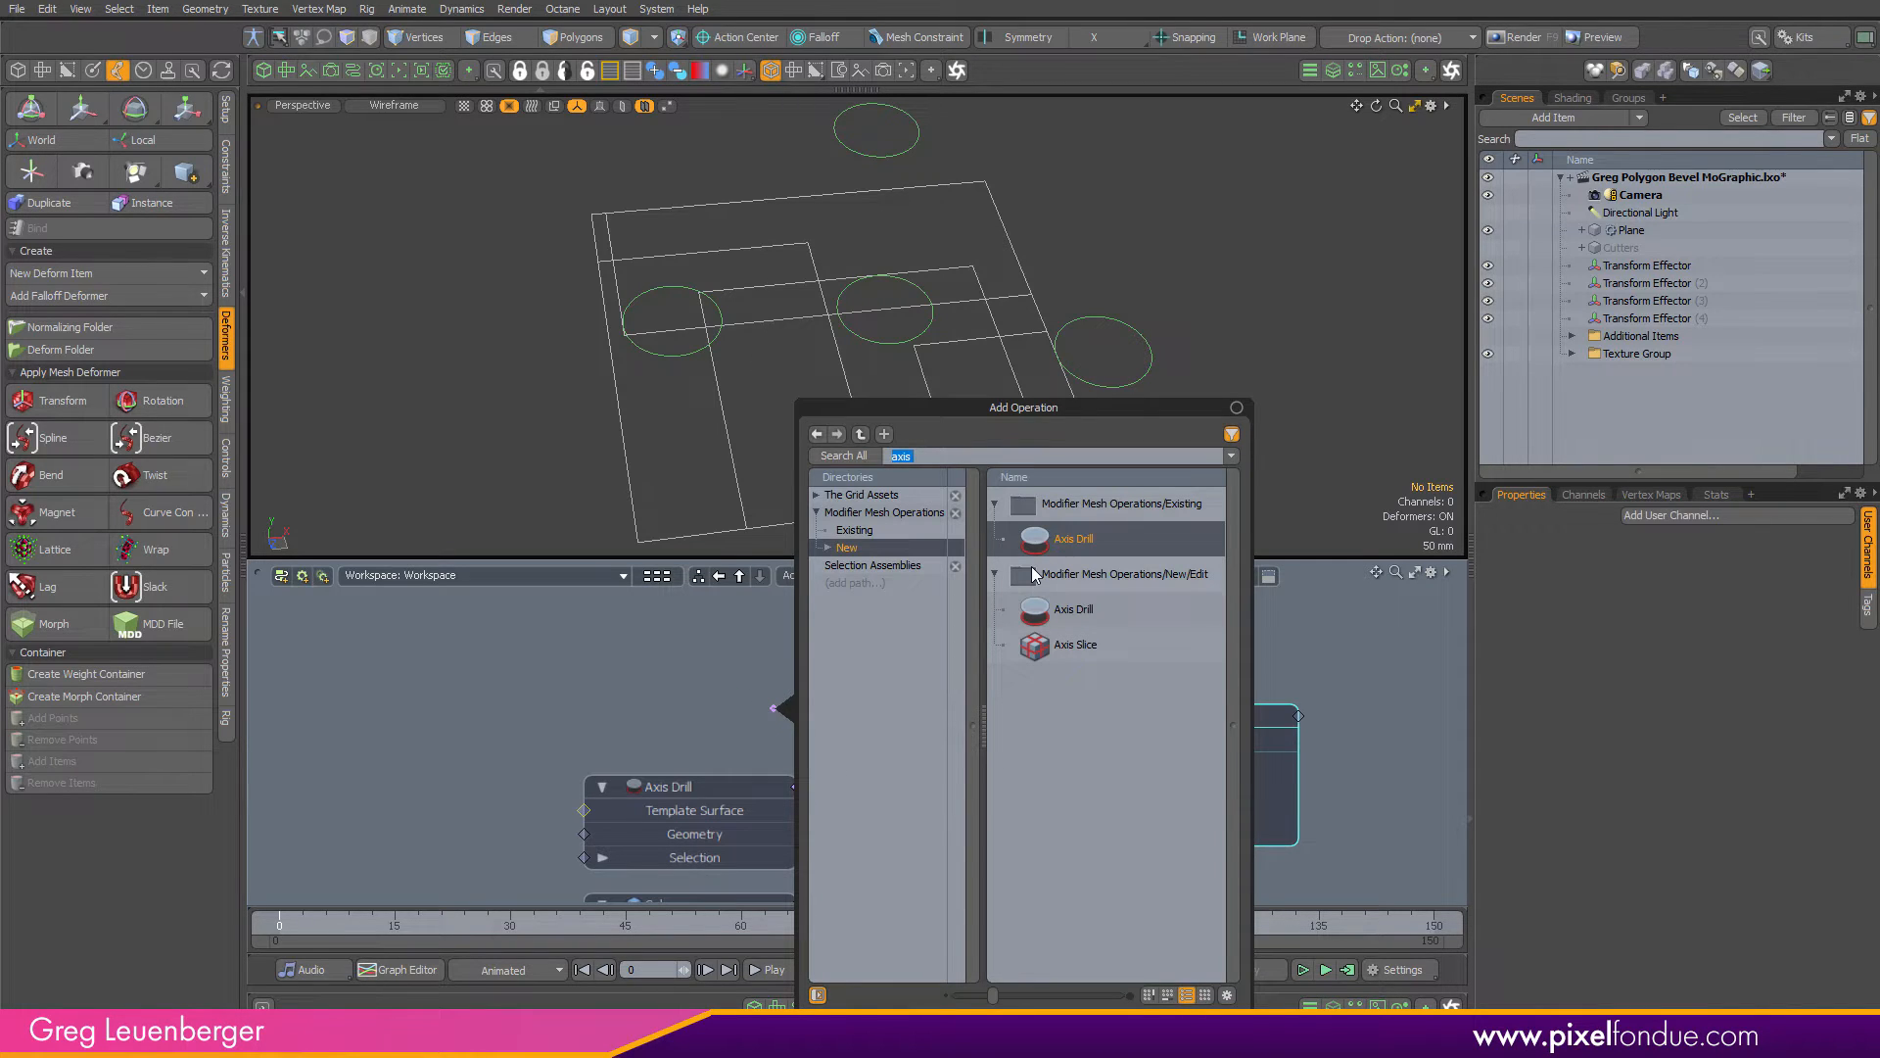
{"action": "type", "text": "poy"}
{"action": "key", "text": "BackSpace"}
{"action": "type", "text": "lygon b"}
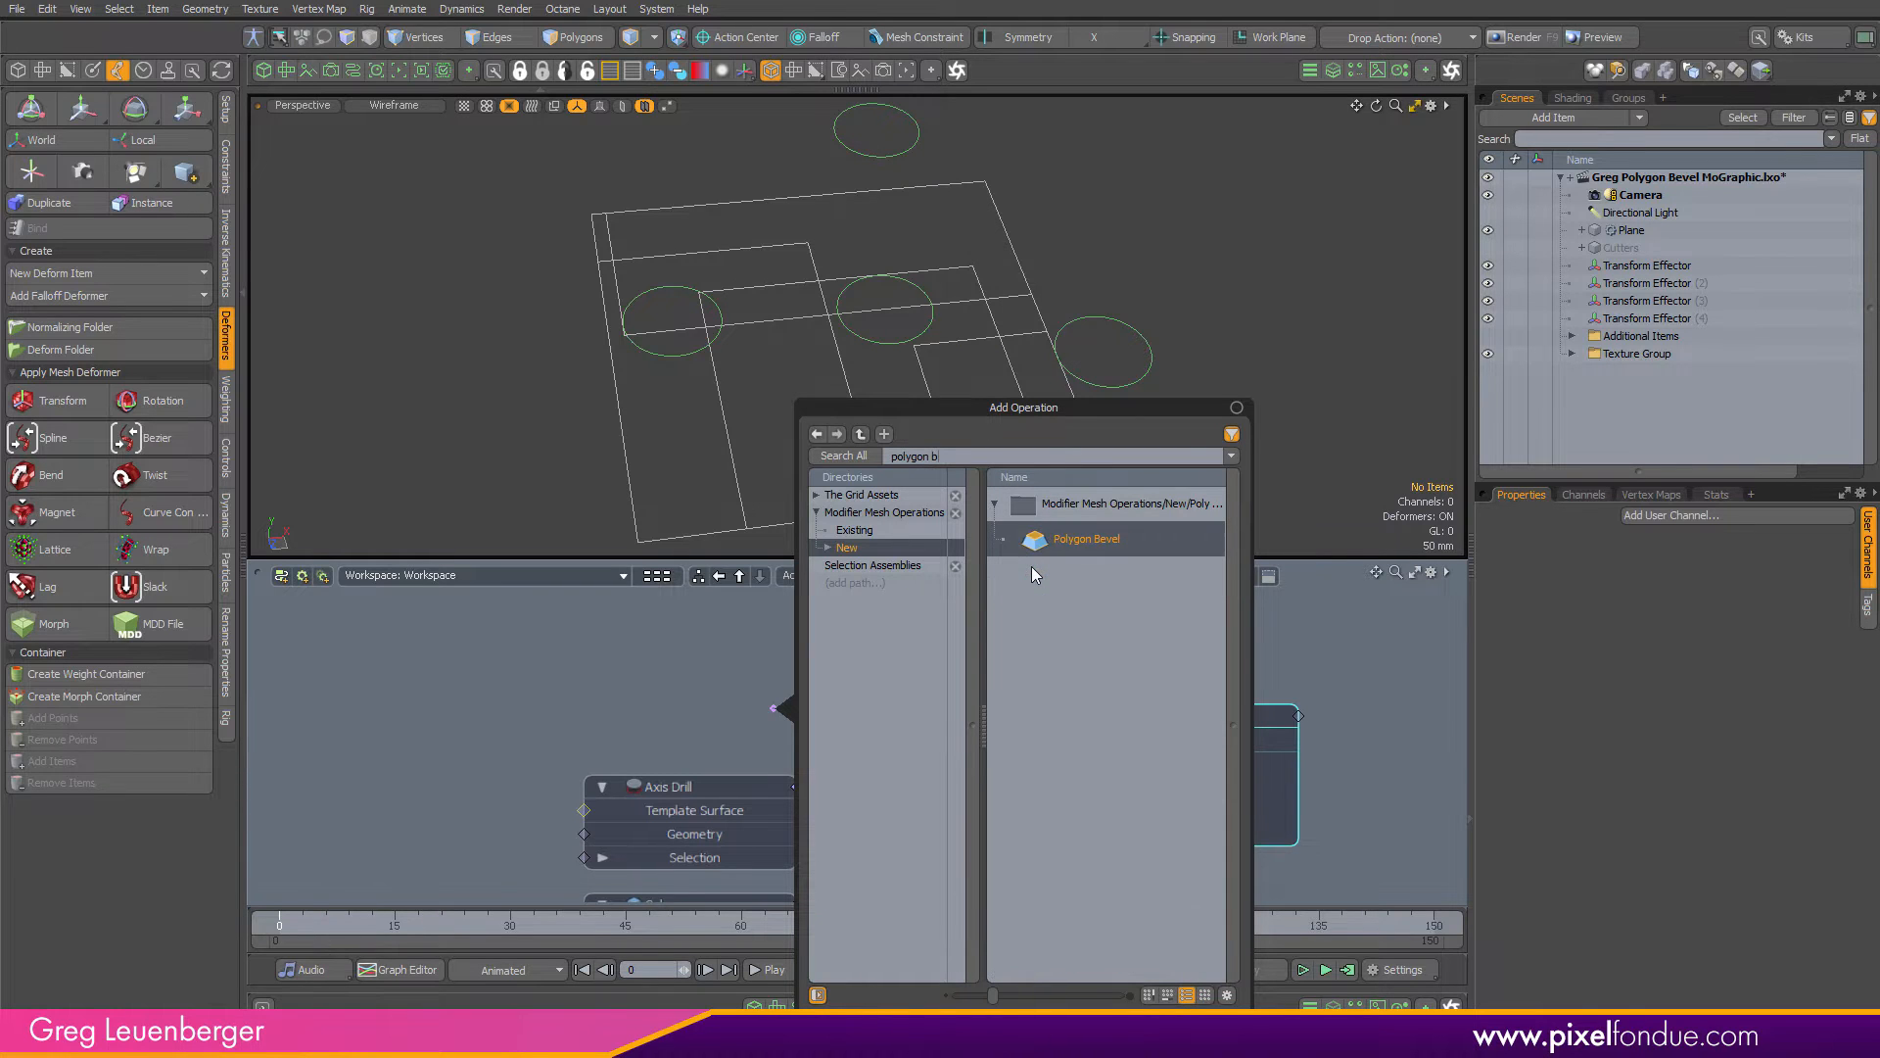
{"action": "key", "text": "Return"}
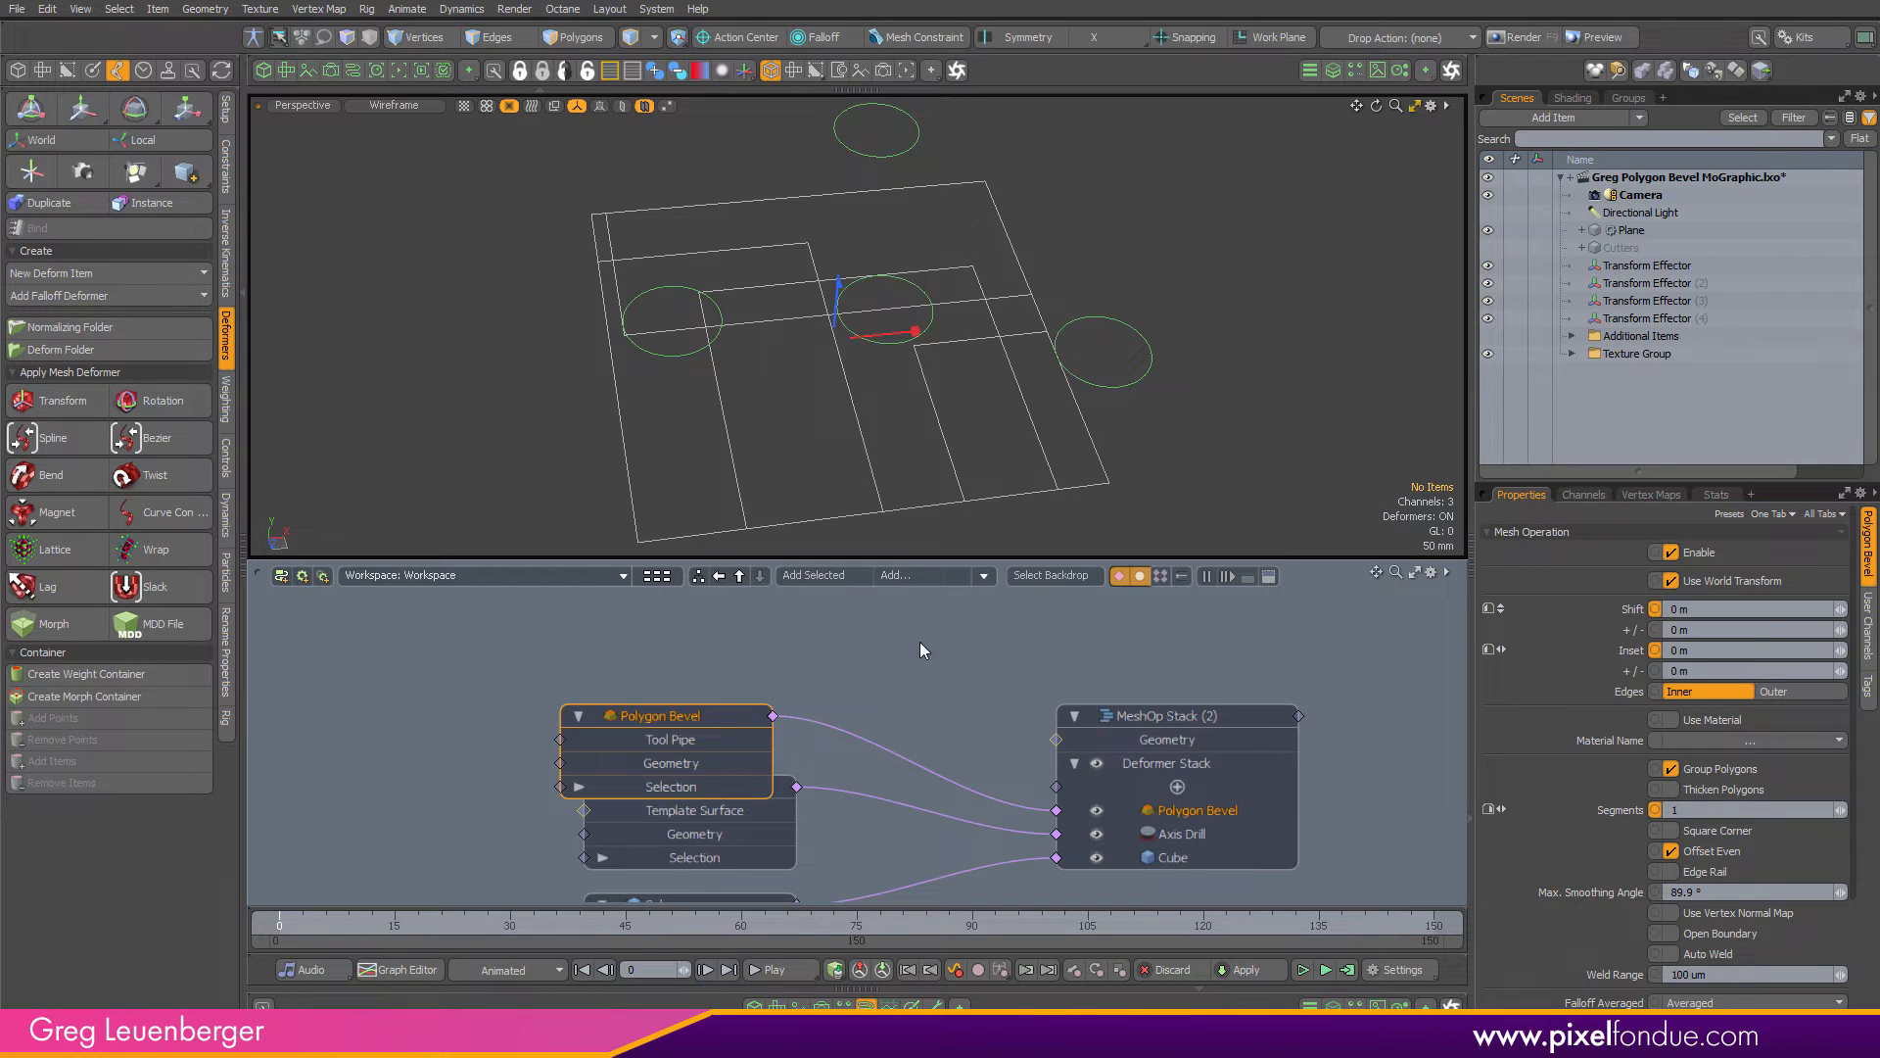
{"action": "left_click_drag", "start_coordinate": [716, 714], "coordinate": [741, 668]}
Turn off Group Polygons for the Polygon Bevel and set its Shift to 500 mm
{"action": "key", "text": "k"}
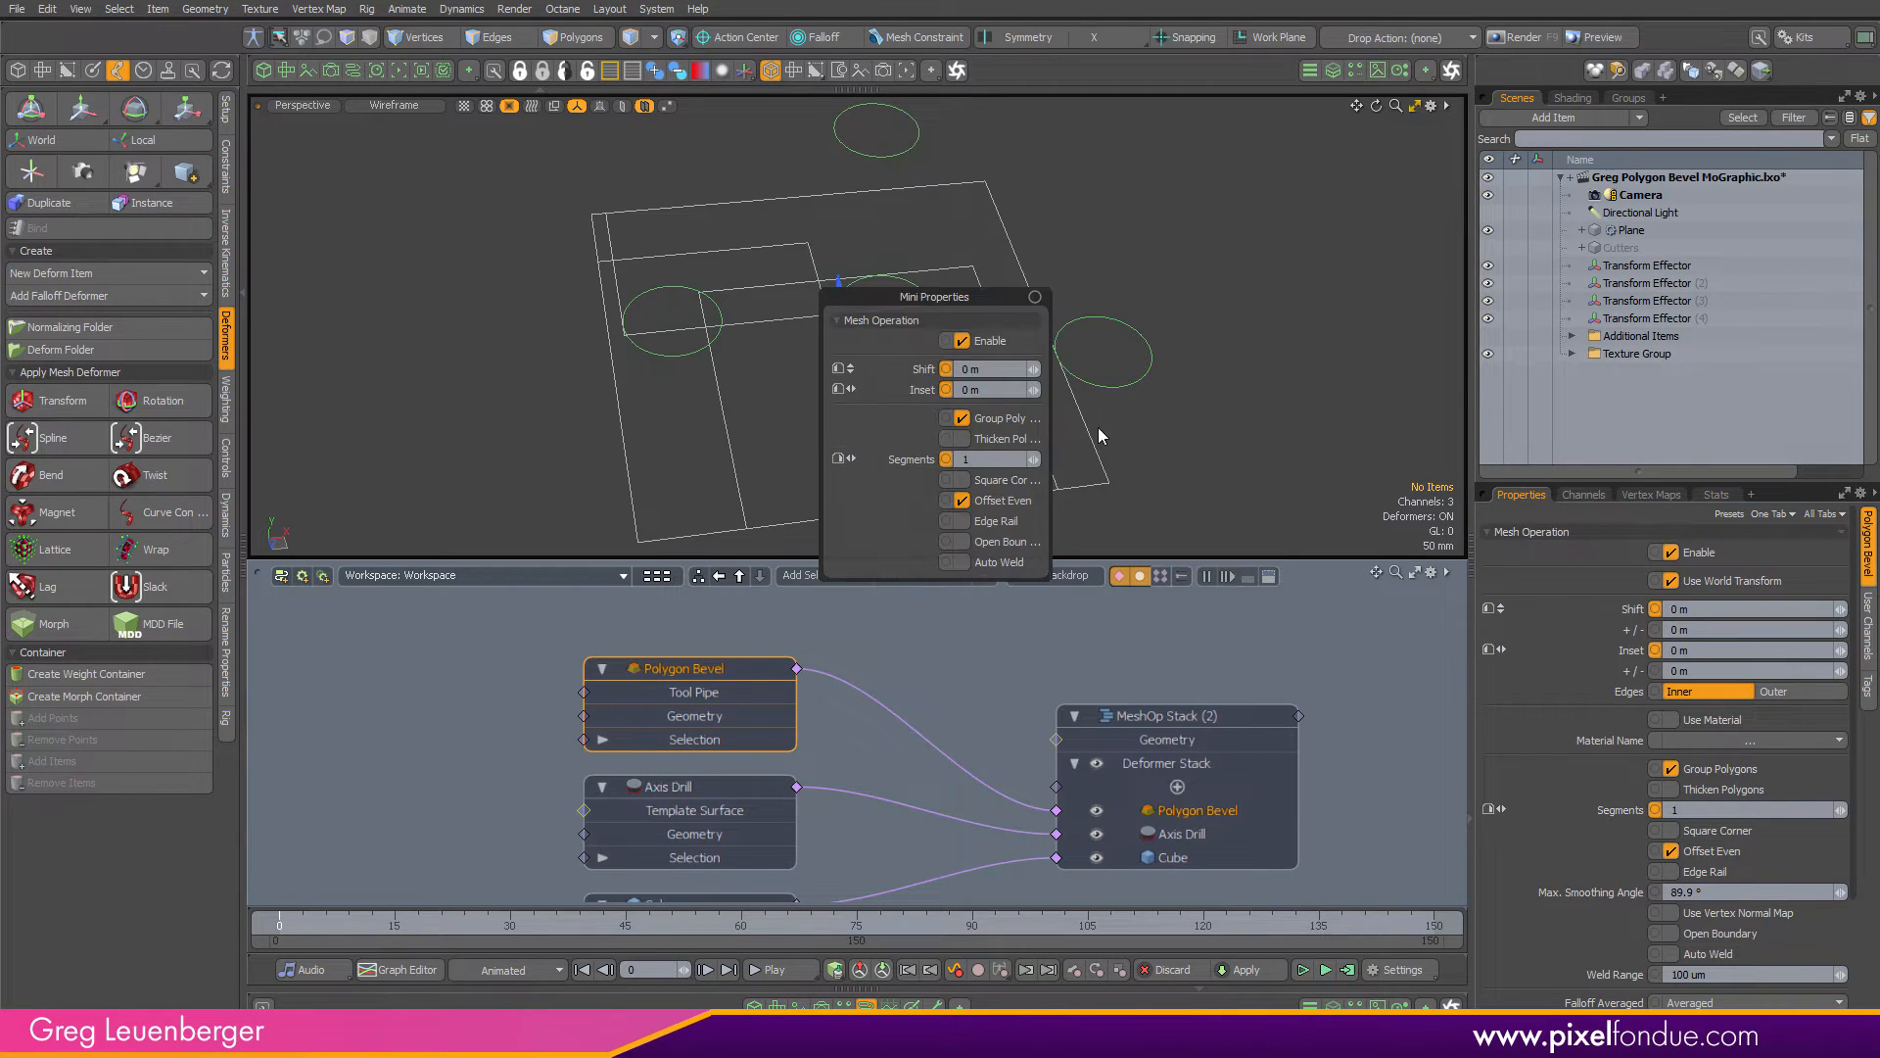
{"action": "left_click", "coordinate": [964, 420]}
{"action": "left_click_drag", "start_coordinate": [960, 369], "coordinate": [1013, 363]}
{"action": "type", "text": ".5"}
{"action": "key", "text": "Return"}
{"action": "left_click_drag", "start_coordinate": [1365, 374], "coordinate": [1280, 336], "text": "alt"}
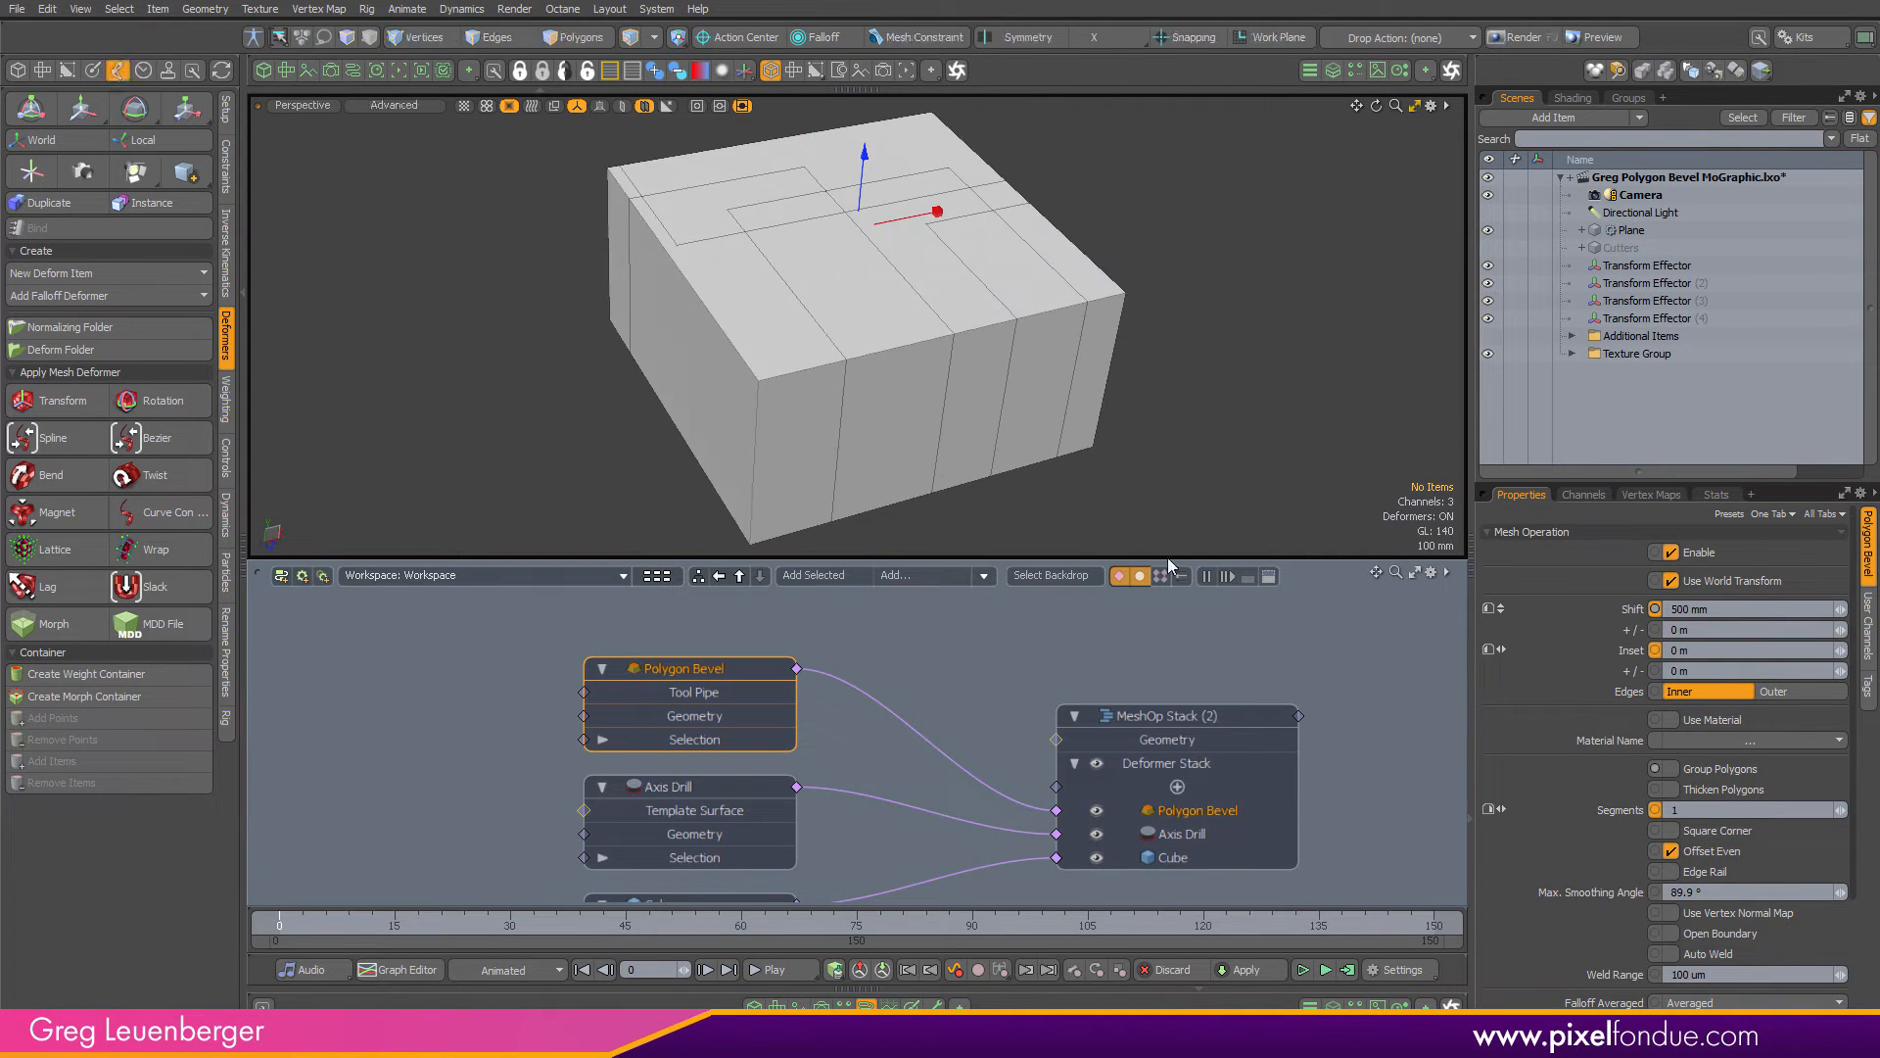
{"action": "left_click_drag", "start_coordinate": [844, 370], "coordinate": [867, 378], "text": "alt"}
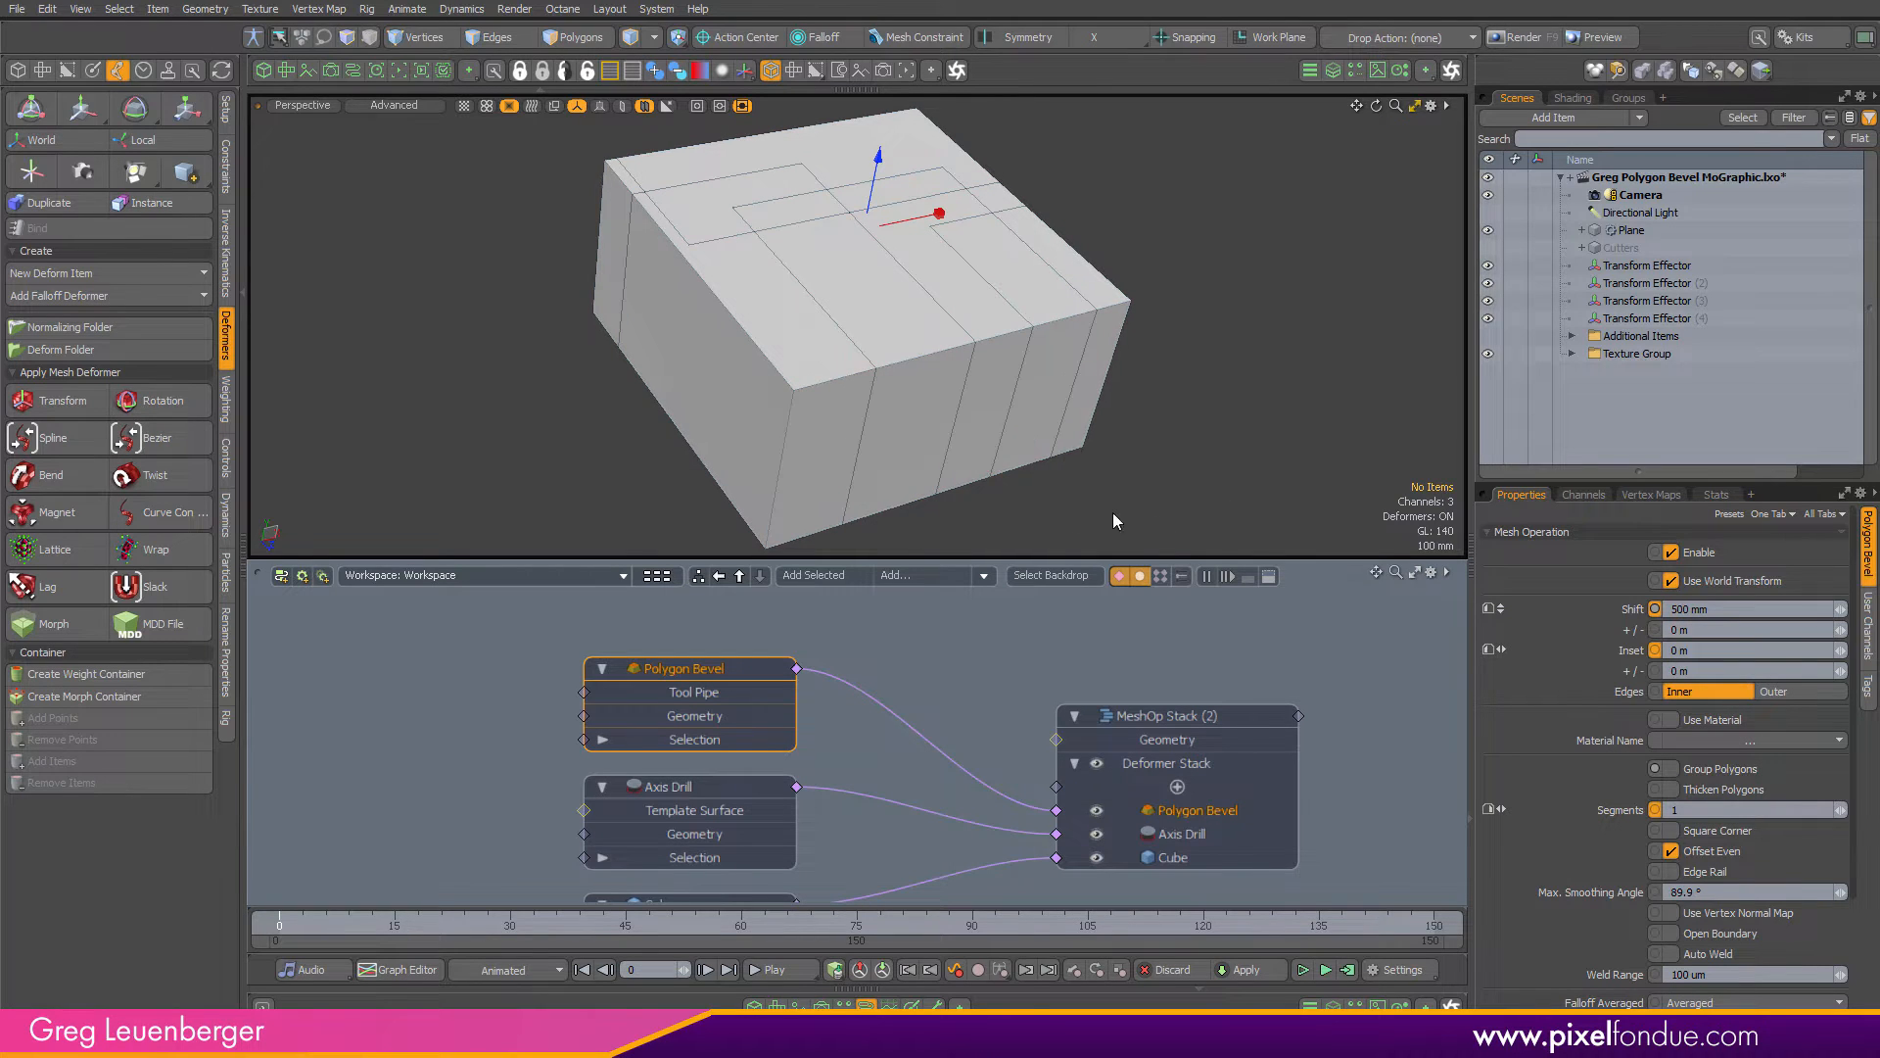
{"action": "key", "text": "k"}
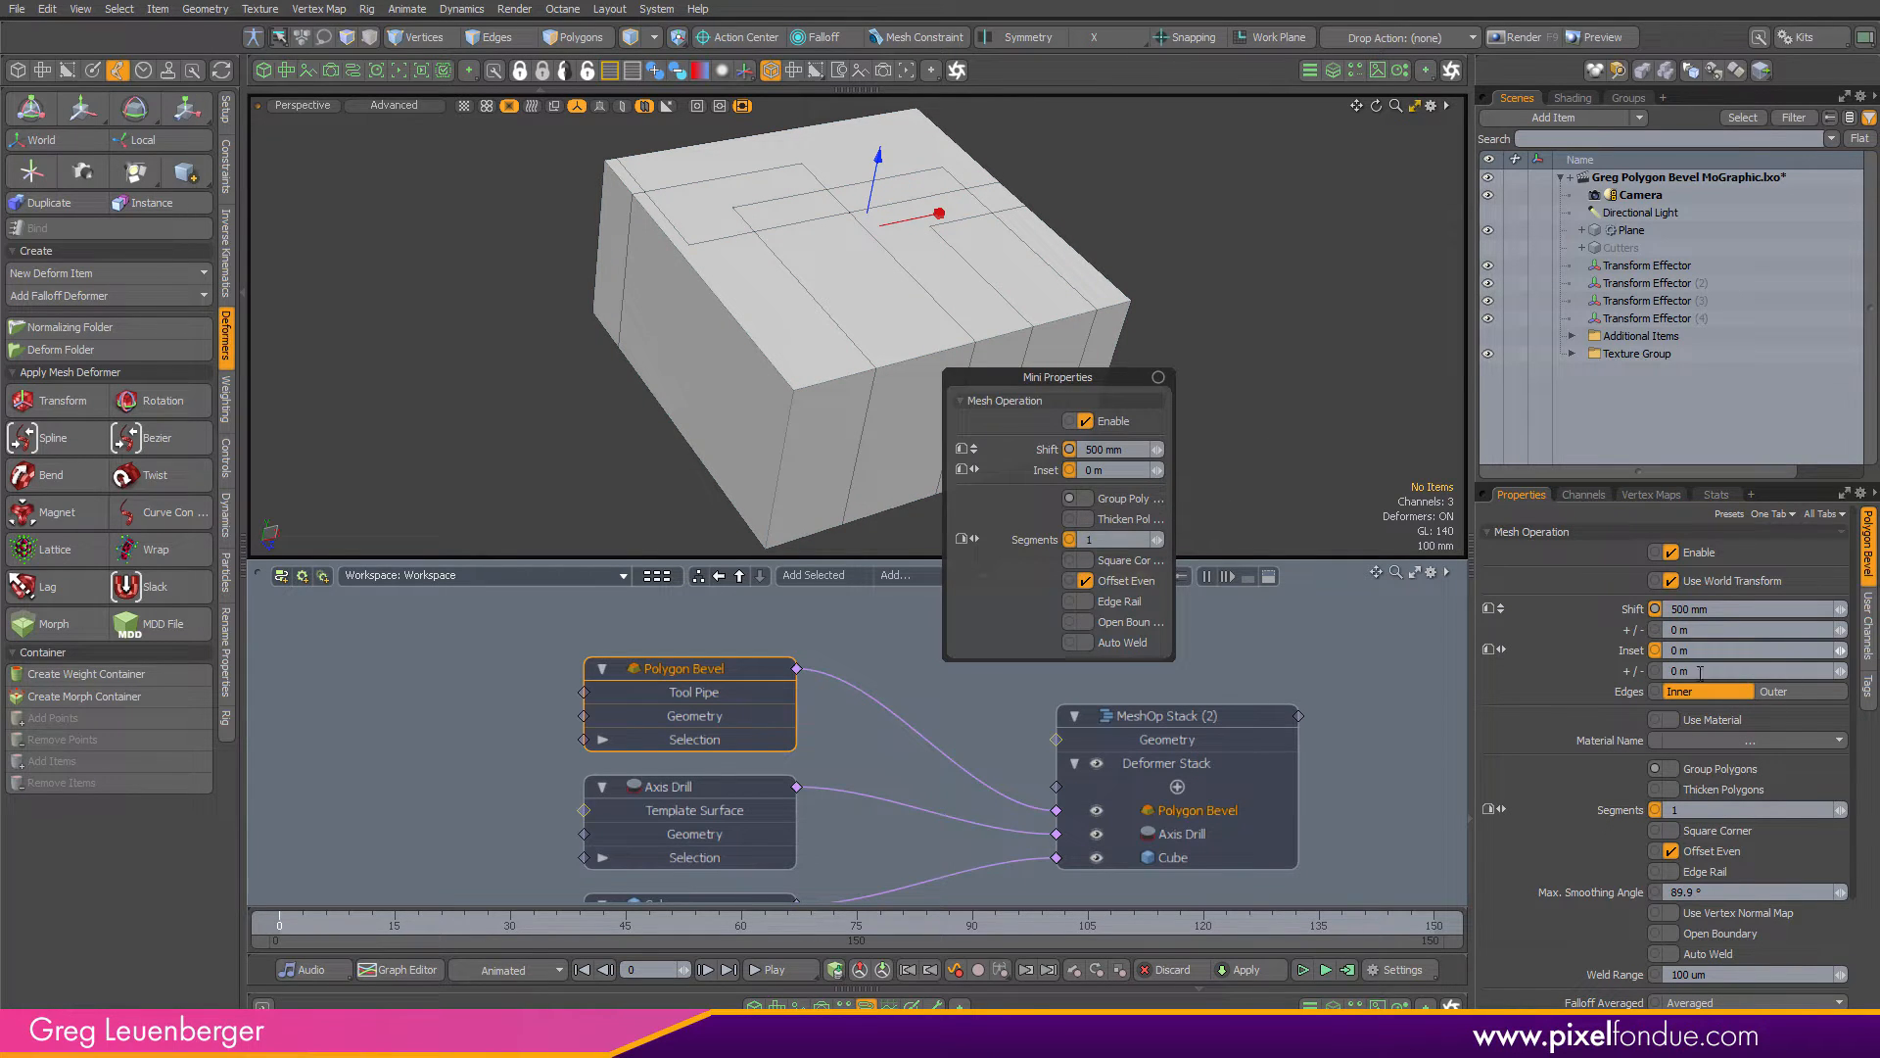
{"action": "left_click", "coordinate": [547, 432]}
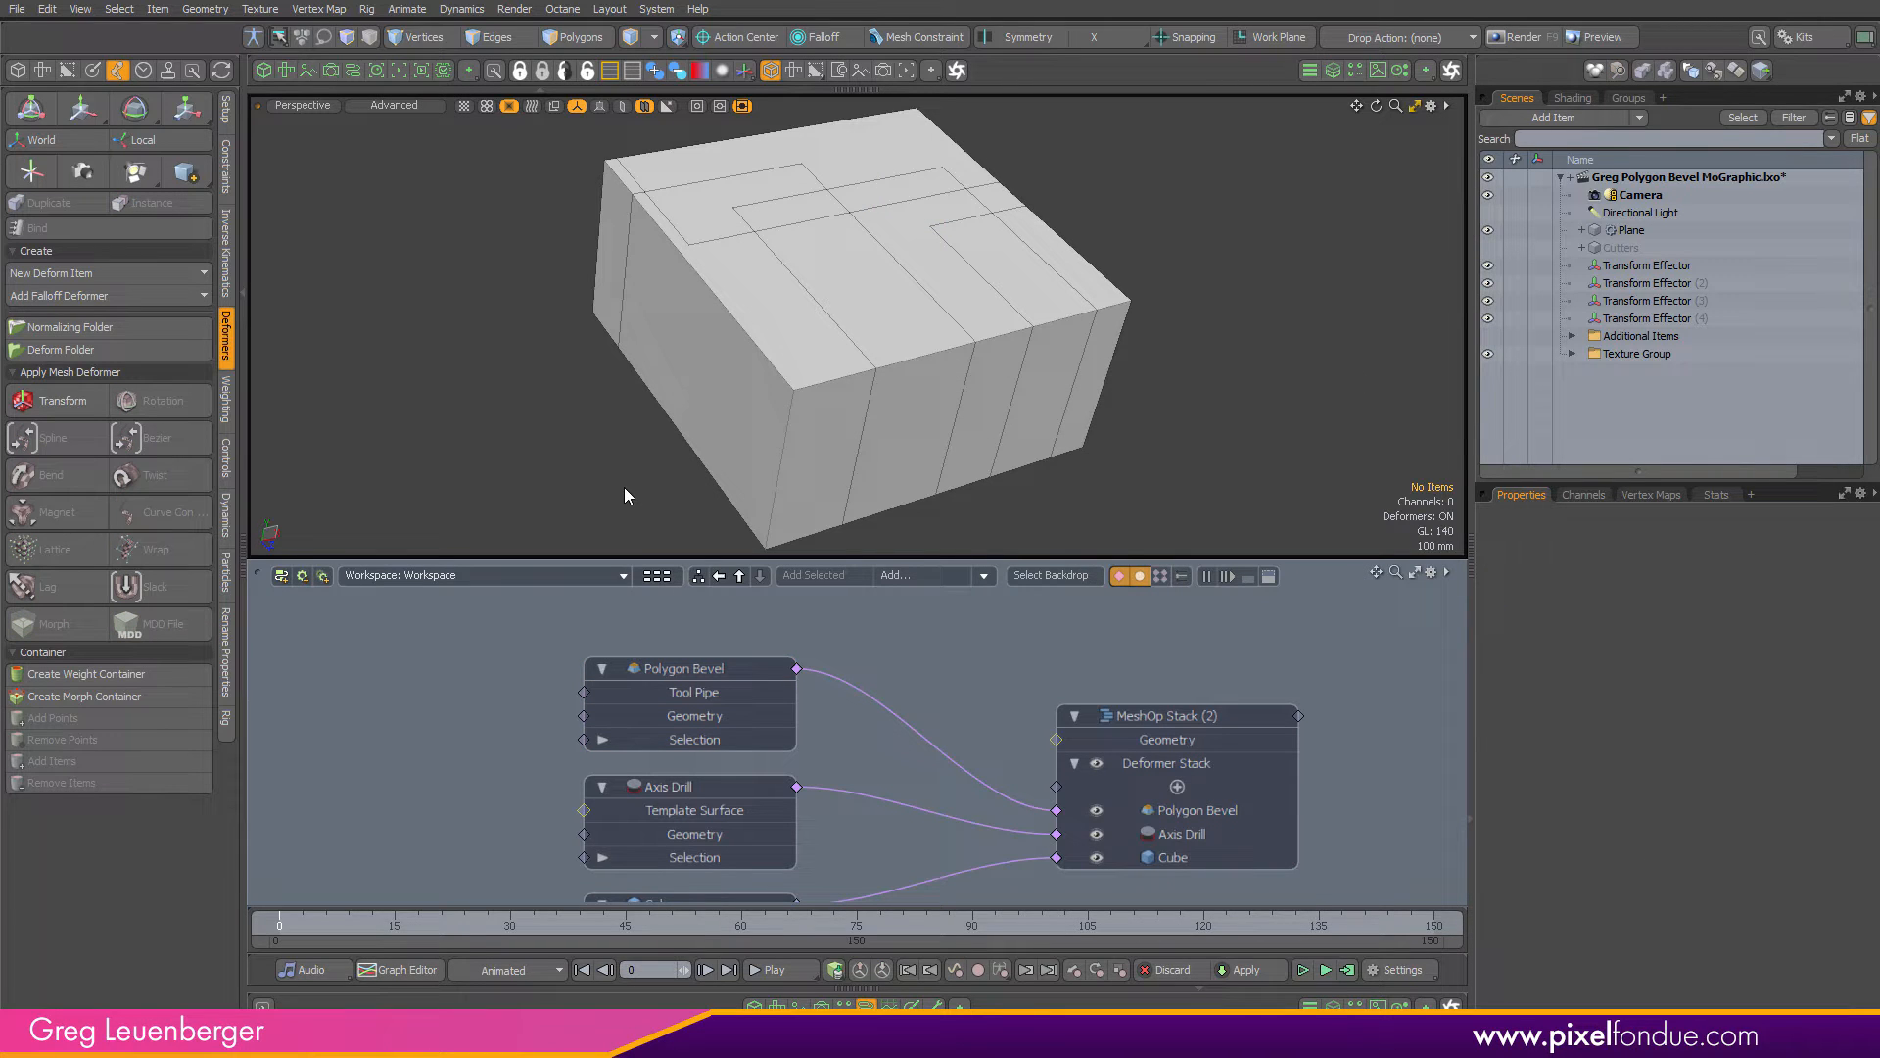
{"action": "scroll", "coordinate": [957, 755], "scroll_direction": "down", "scroll_amount": 2}
{"action": "left_click_drag", "start_coordinate": [957, 755], "coordinate": [1210, 708], "text": "alt"}
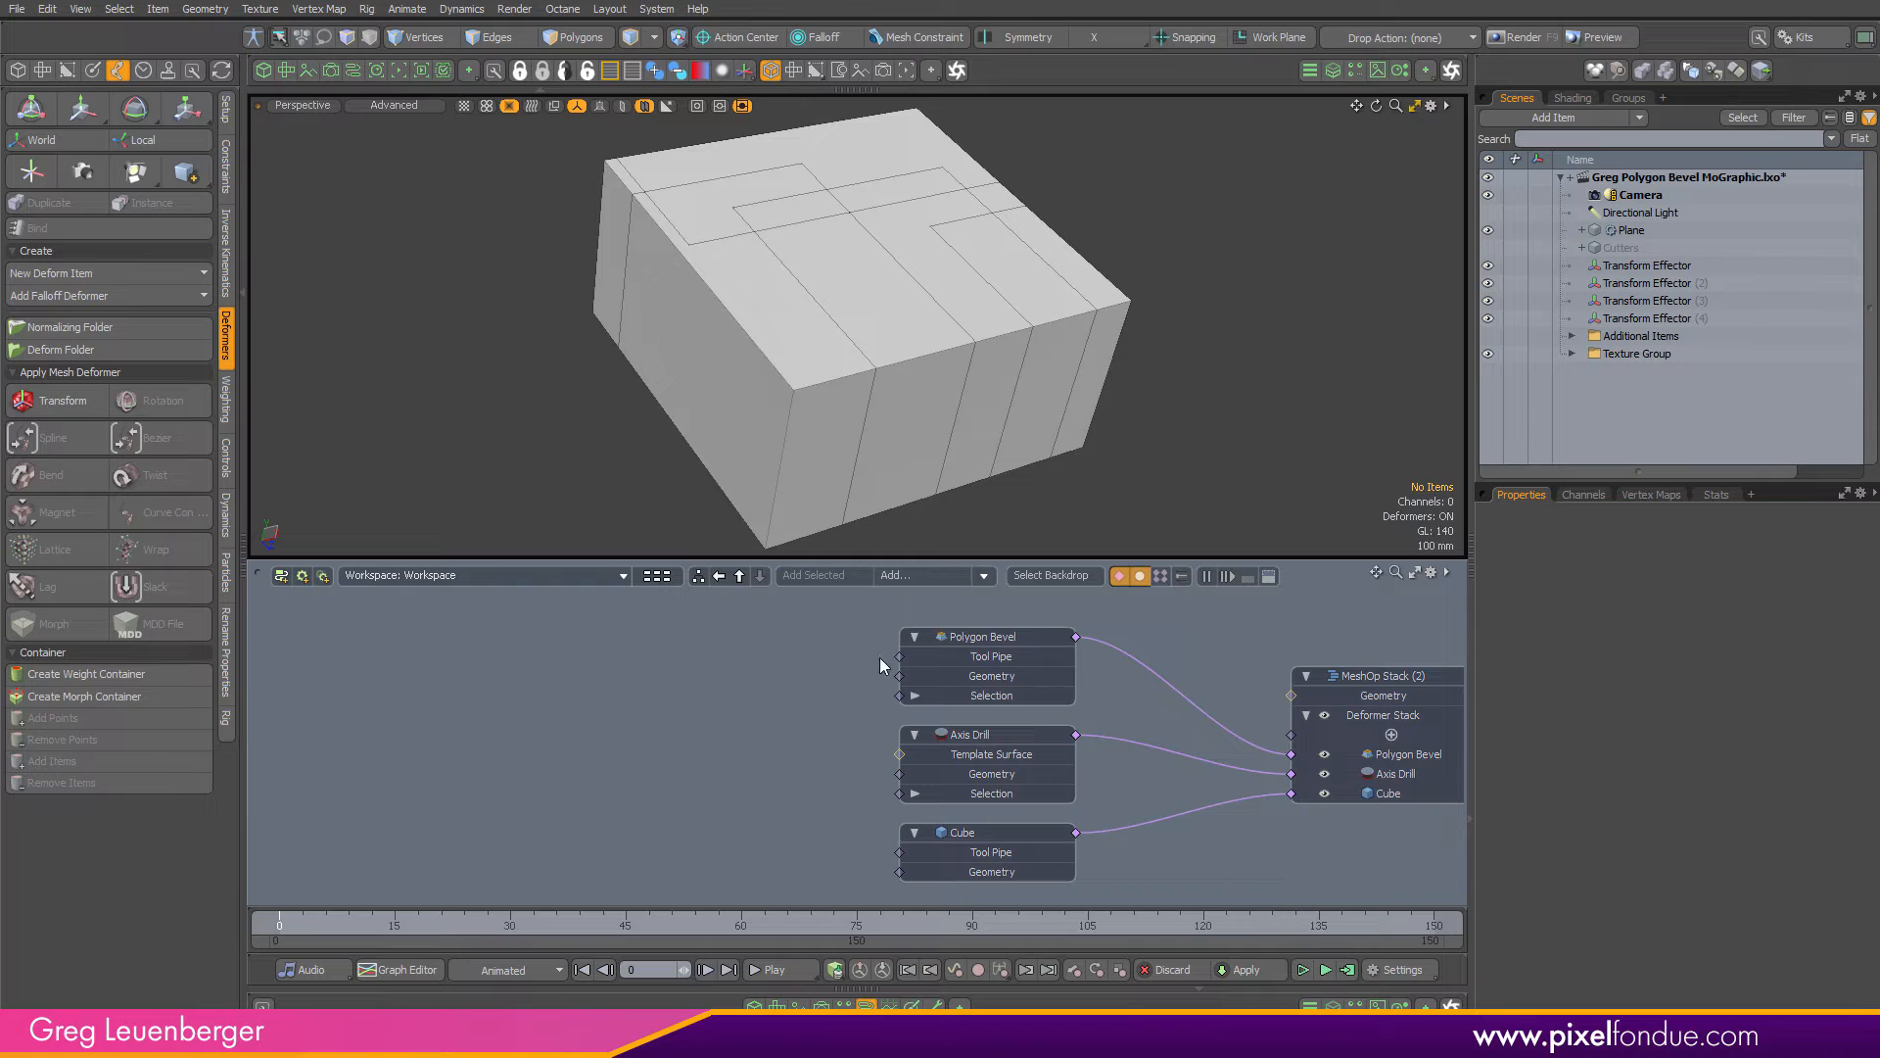
{"action": "left_click", "coordinate": [989, 637]}
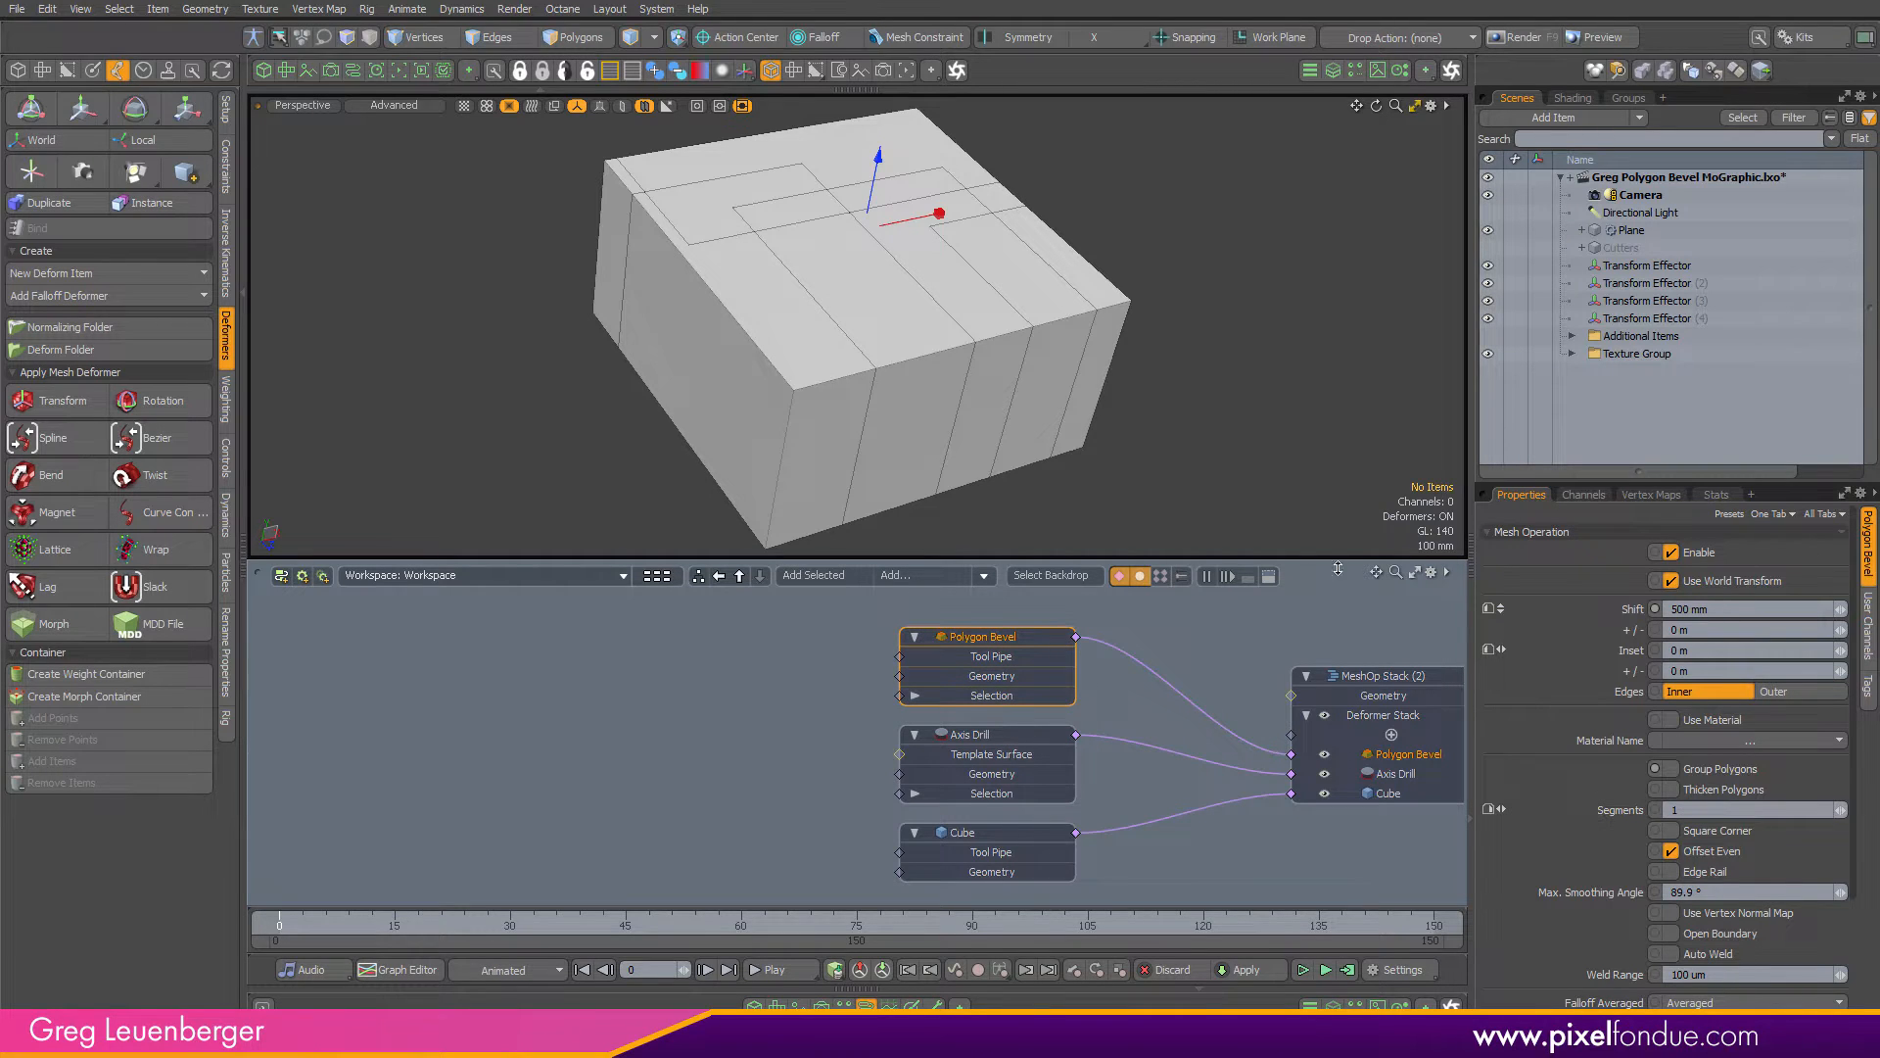
{"action": "left_click_drag", "start_coordinate": [1307, 660], "coordinate": [1244, 660], "text": "alt"}
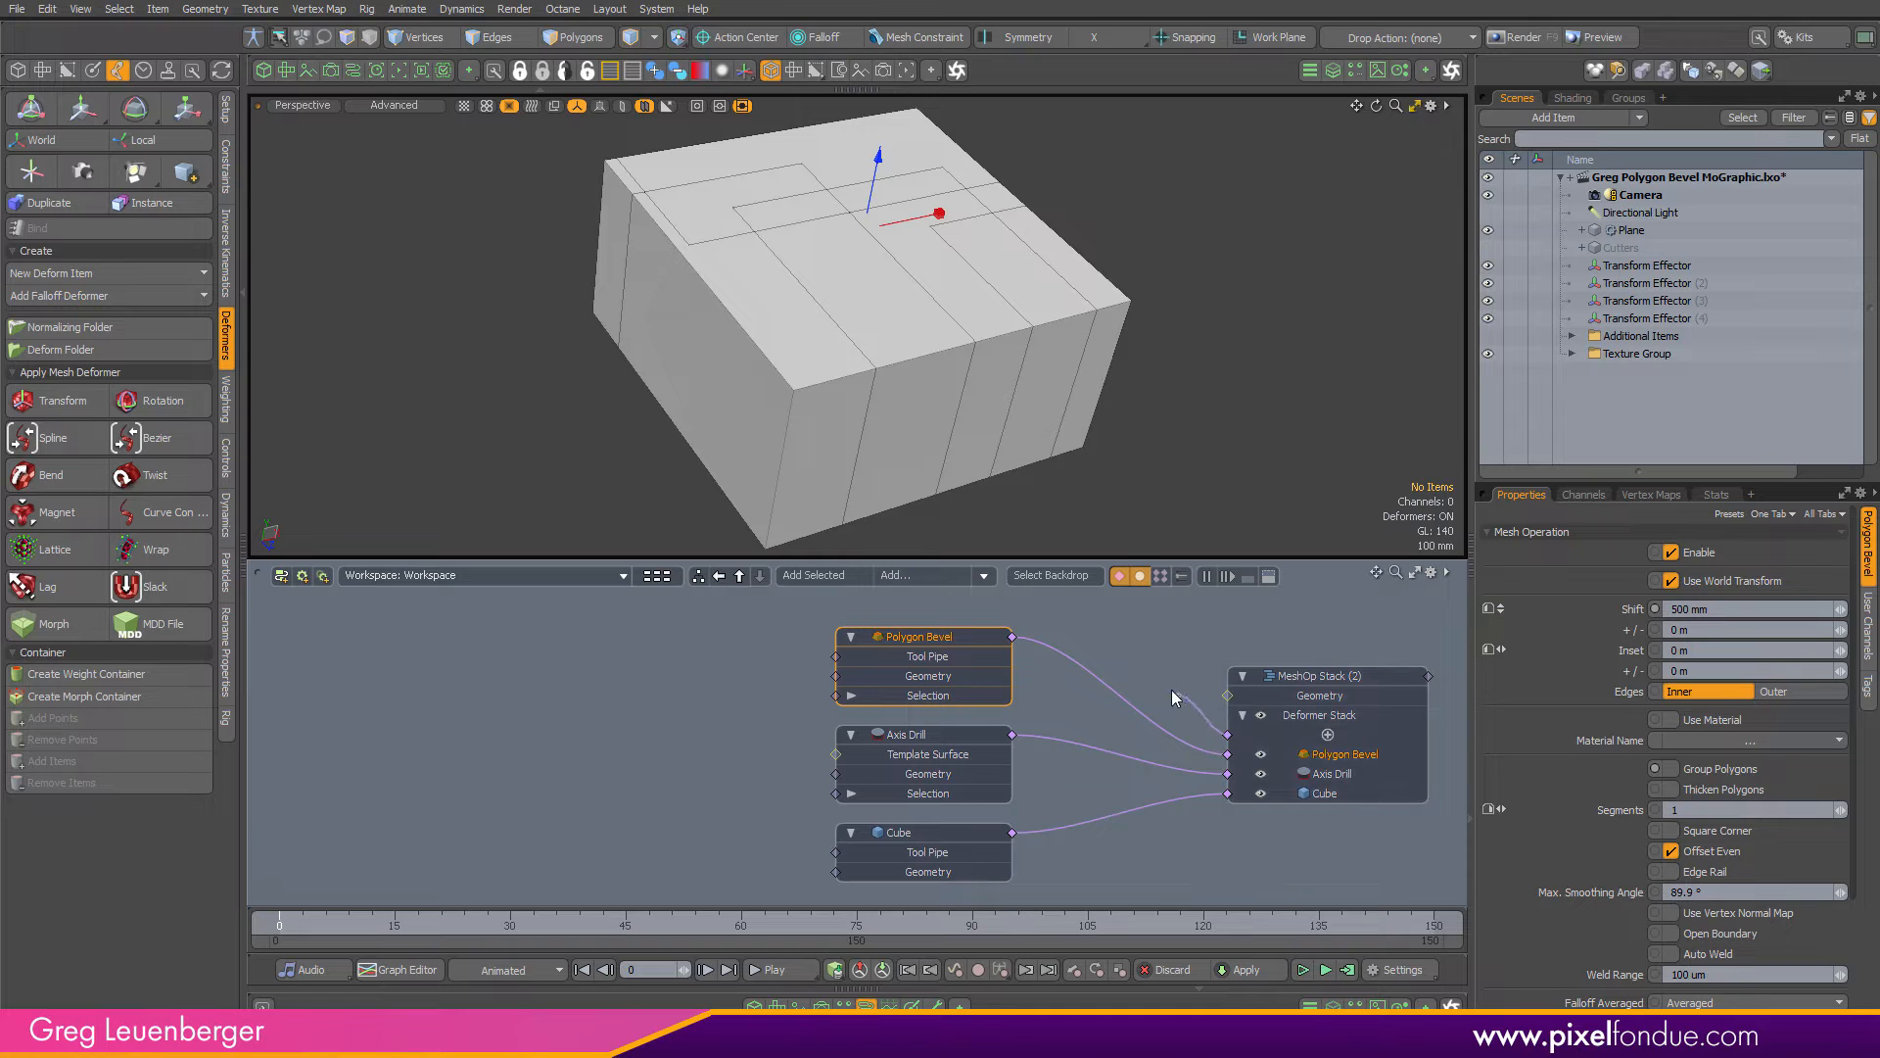
{"action": "left_click_drag", "start_coordinate": [1228, 735], "coordinate": [1126, 653]}
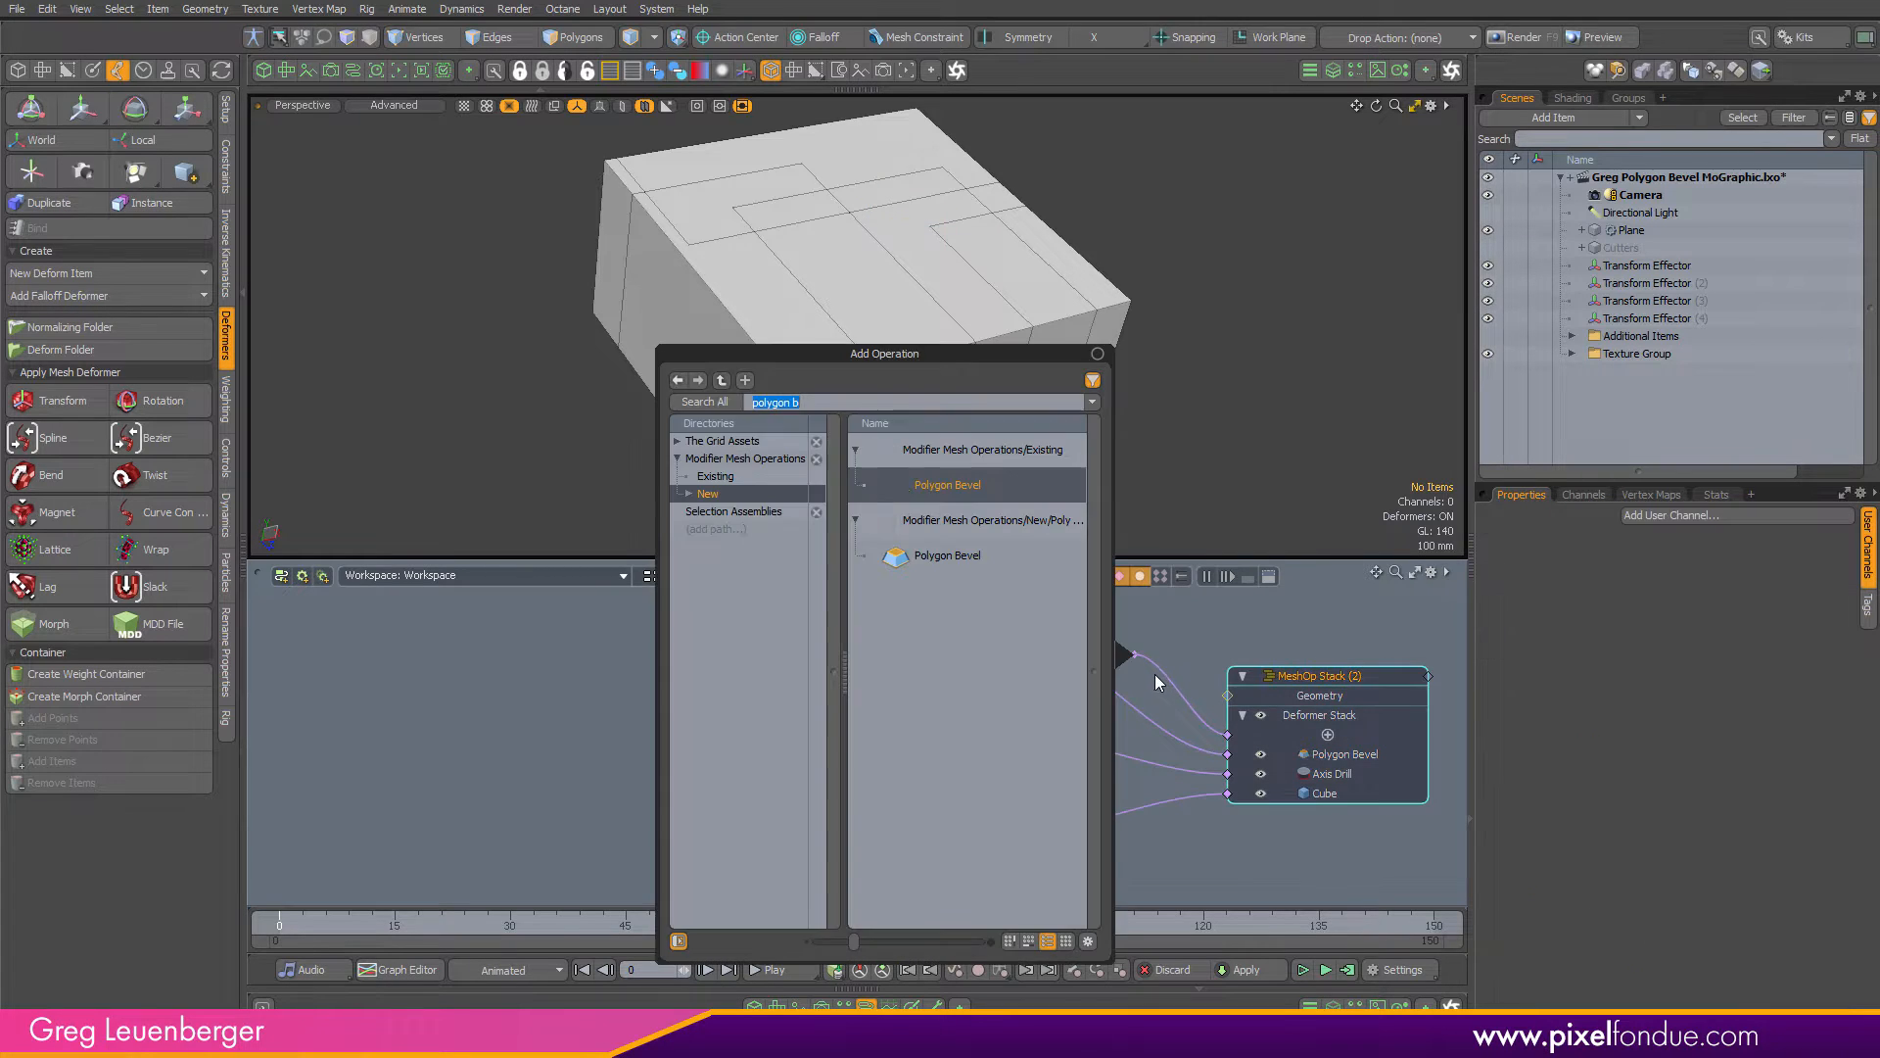
{"action": "left_click", "coordinate": [1224, 623]}
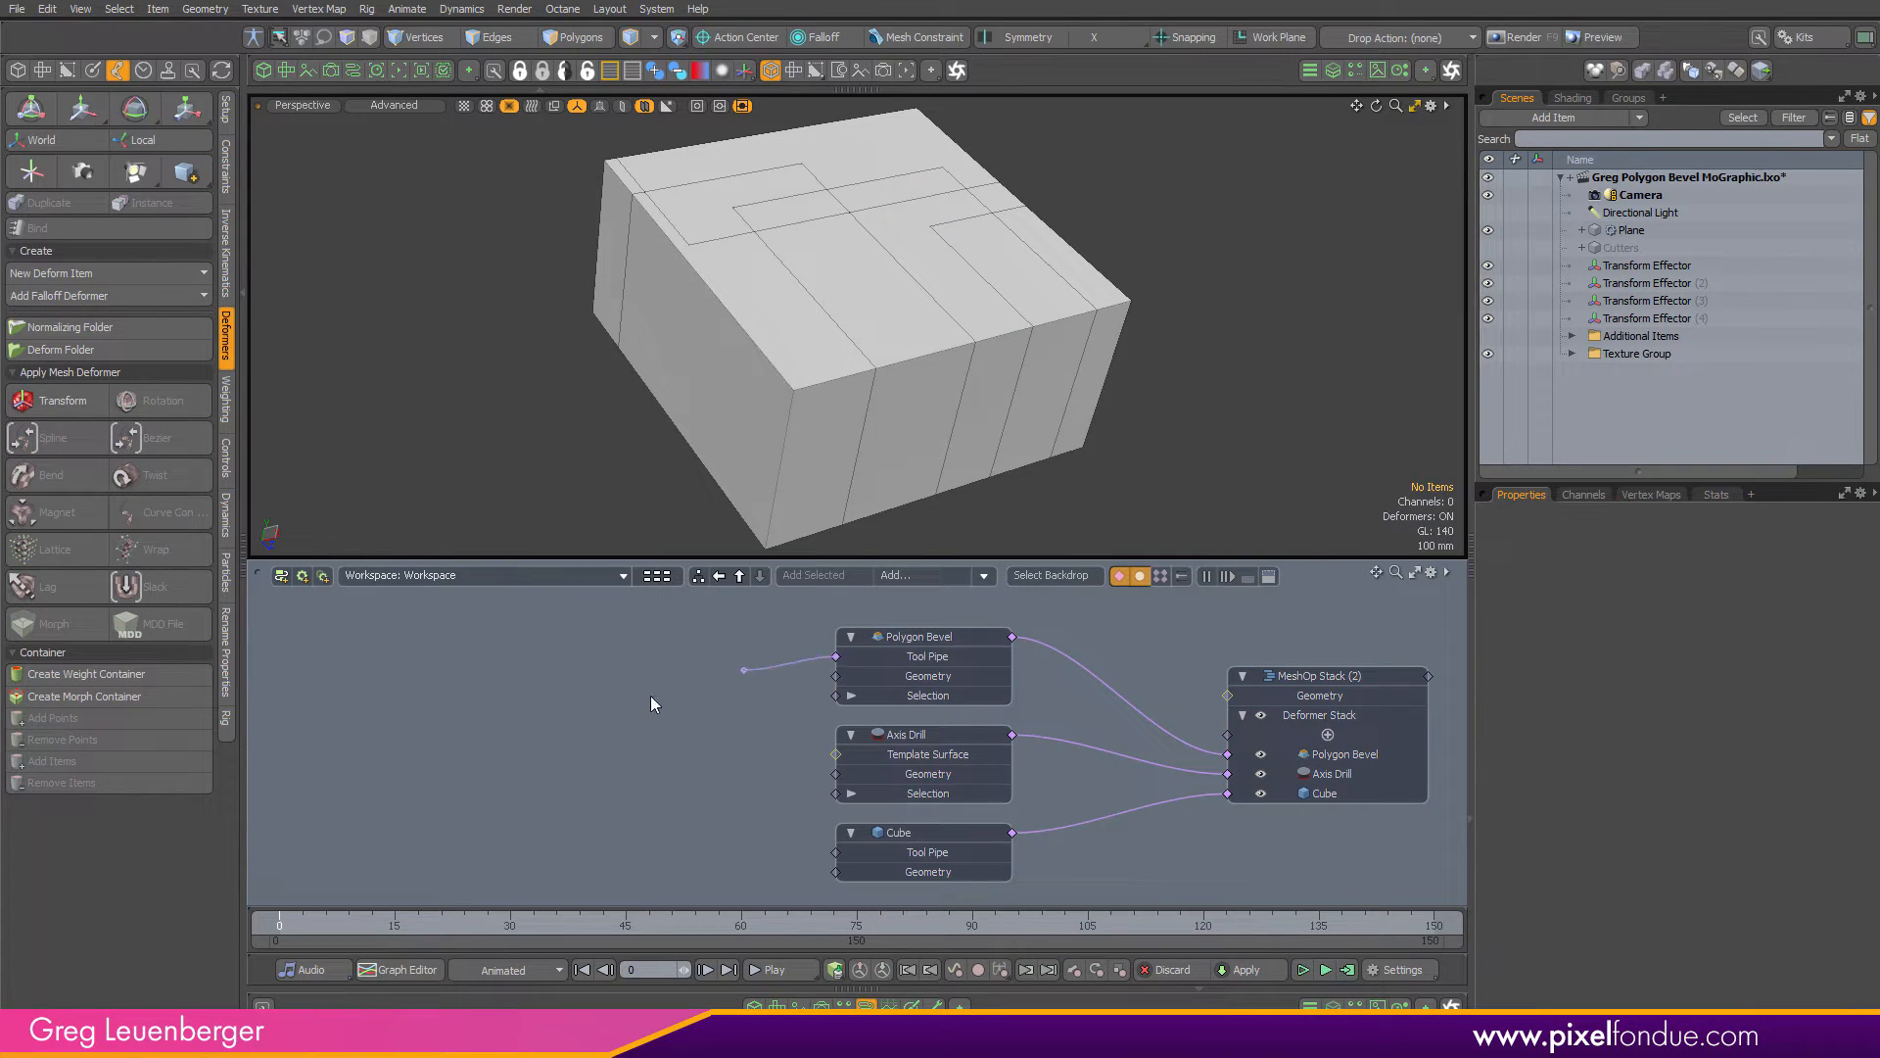
Add an Area Falloff to the Schematic and connect it to the Polygon Bevel's Tool Pipe input
{"action": "left_click_drag", "start_coordinate": [650, 696], "coordinate": [641, 698]}
{"action": "left_click_drag", "start_coordinate": [835, 676], "coordinate": [749, 680]}
{"action": "left_click", "coordinate": [925, 575]}
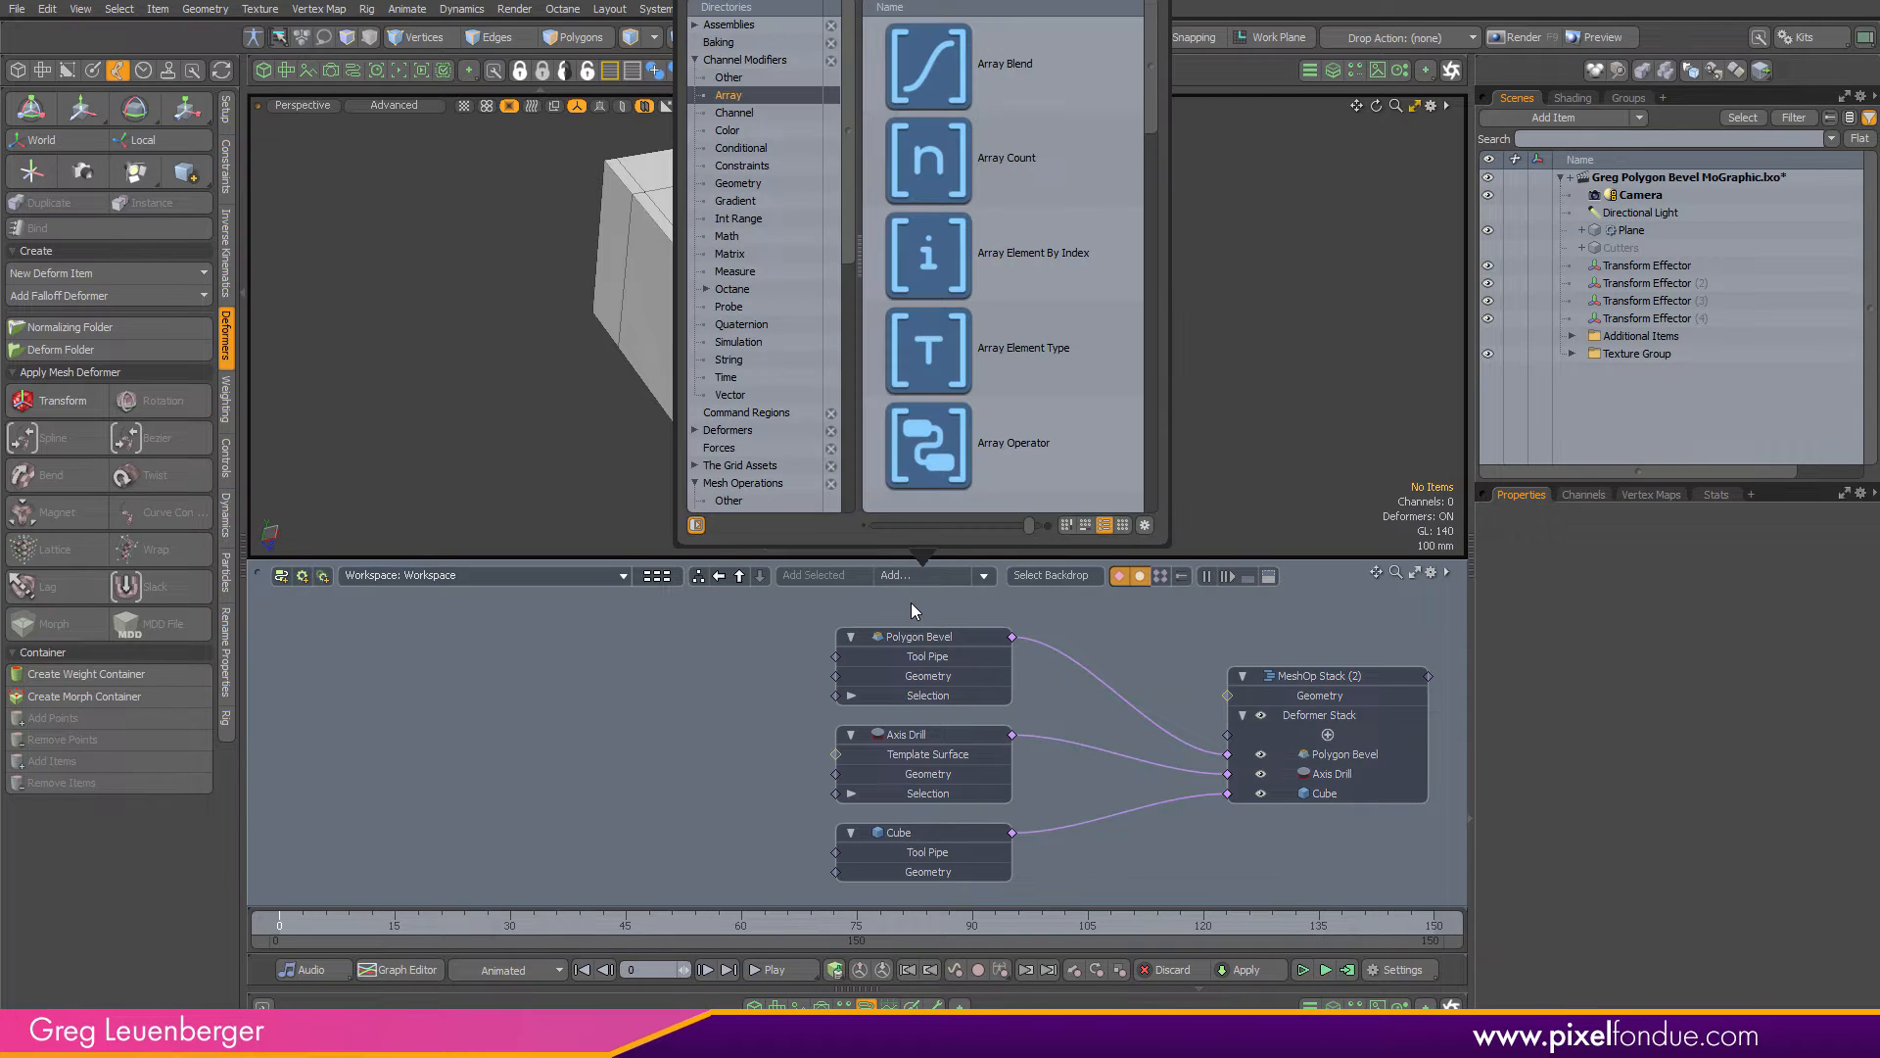
{"action": "type", "text": "area f"}
{"action": "key", "text": "Return"}
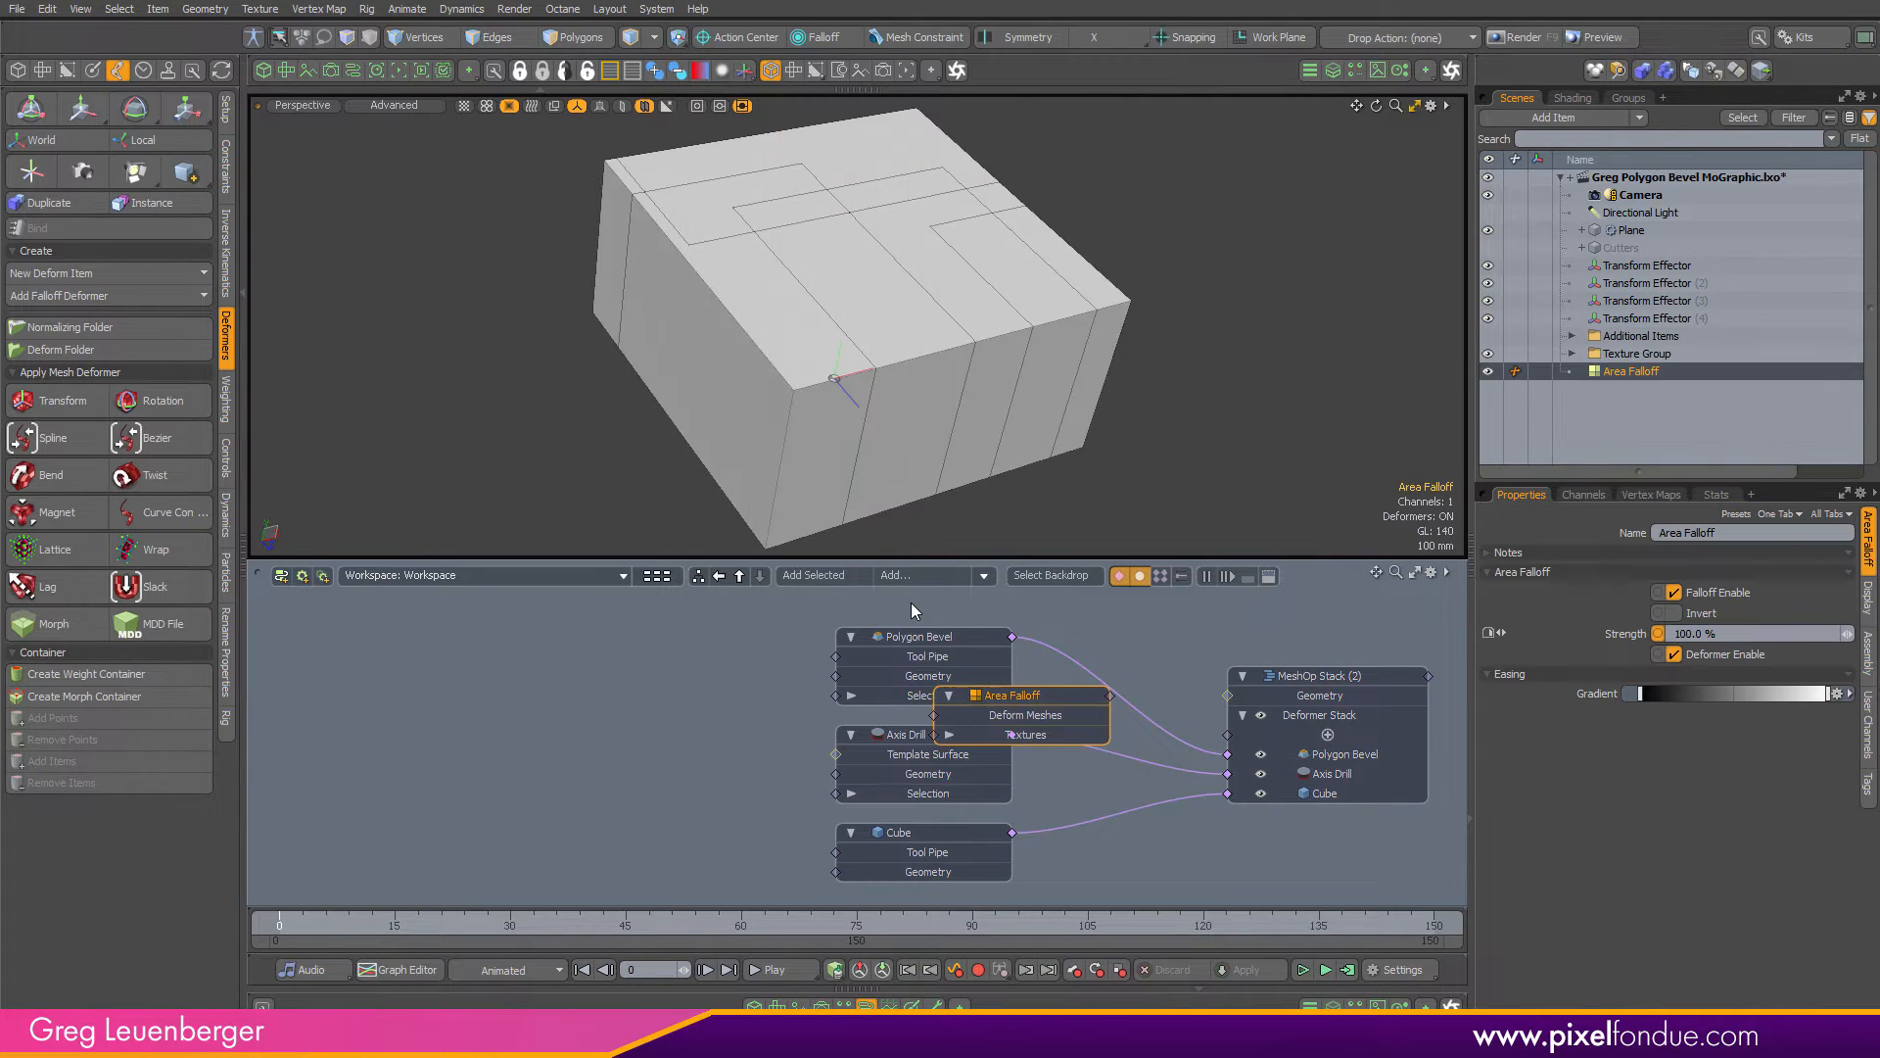
{"action": "left_click_drag", "start_coordinate": [1033, 697], "coordinate": [835, 656]}
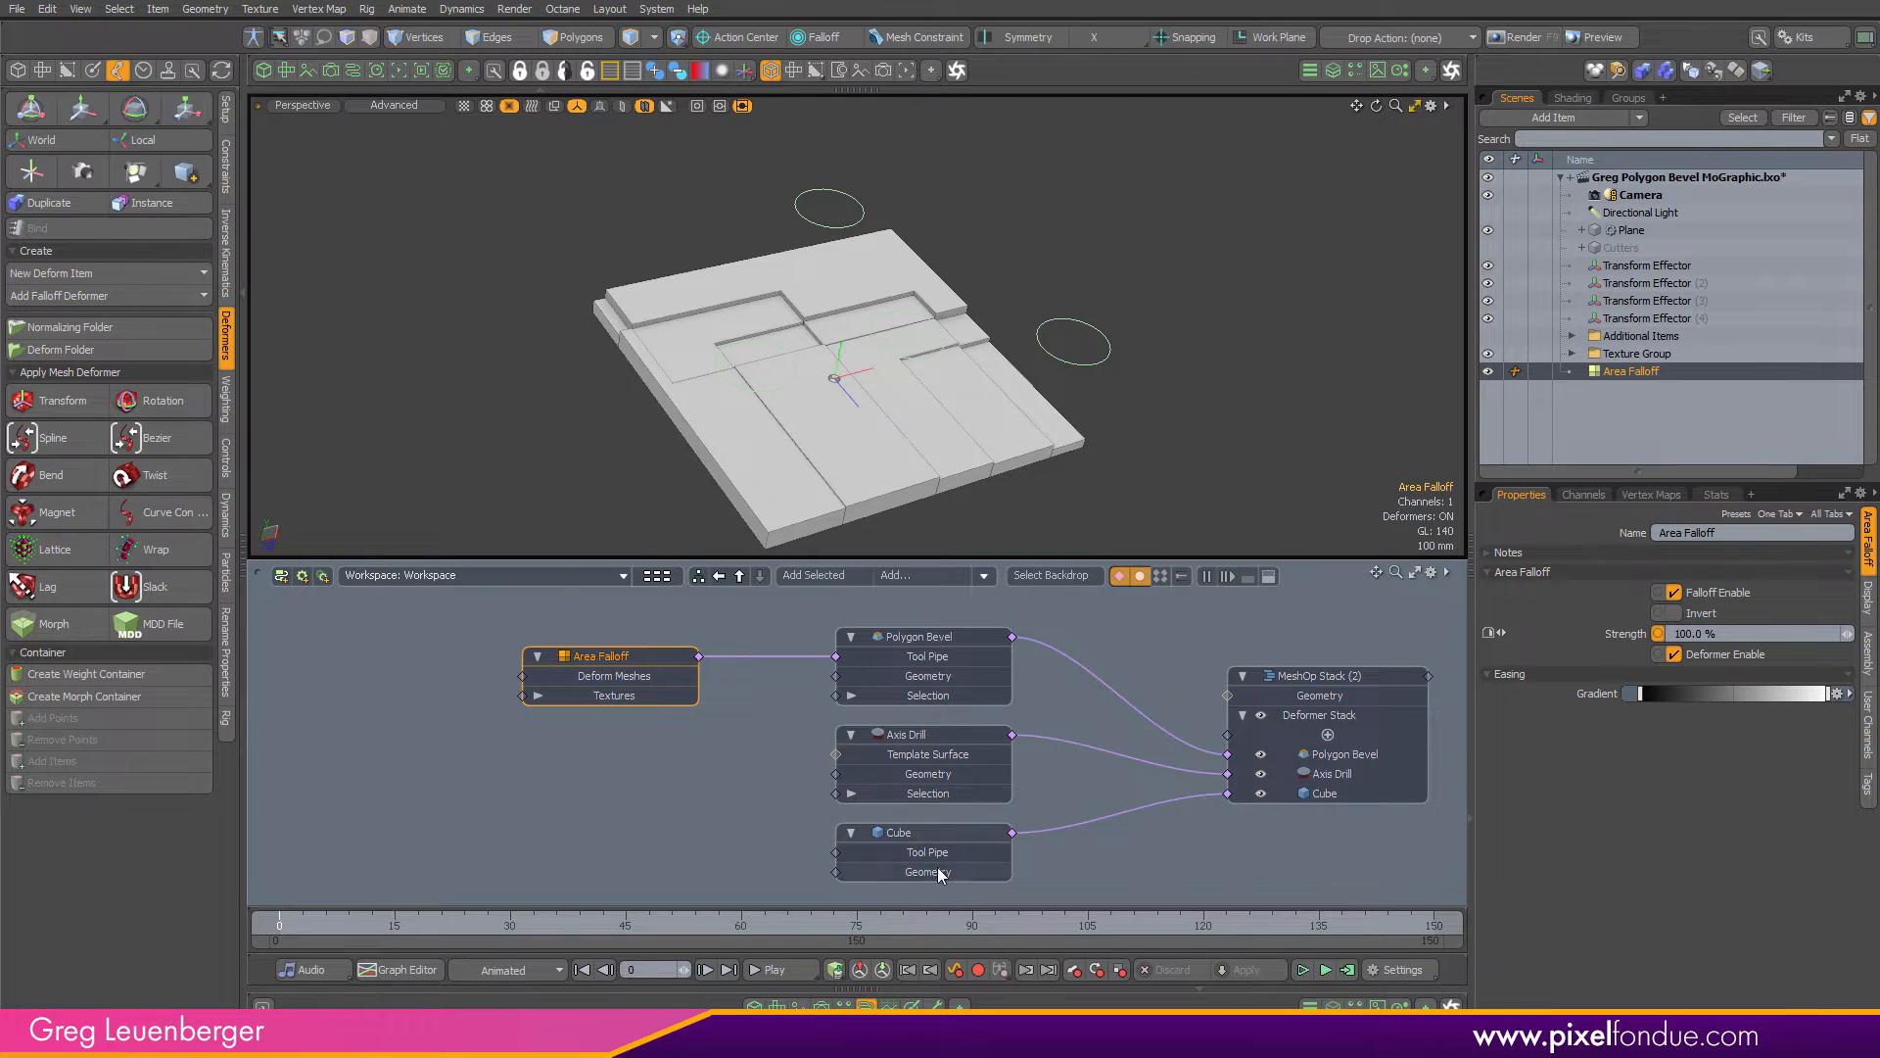
Select the Polygon Bevel and increase its Shift to 1 m
{"action": "left_click_drag", "start_coordinate": [916, 505], "coordinate": [964, 390], "text": "alt"}
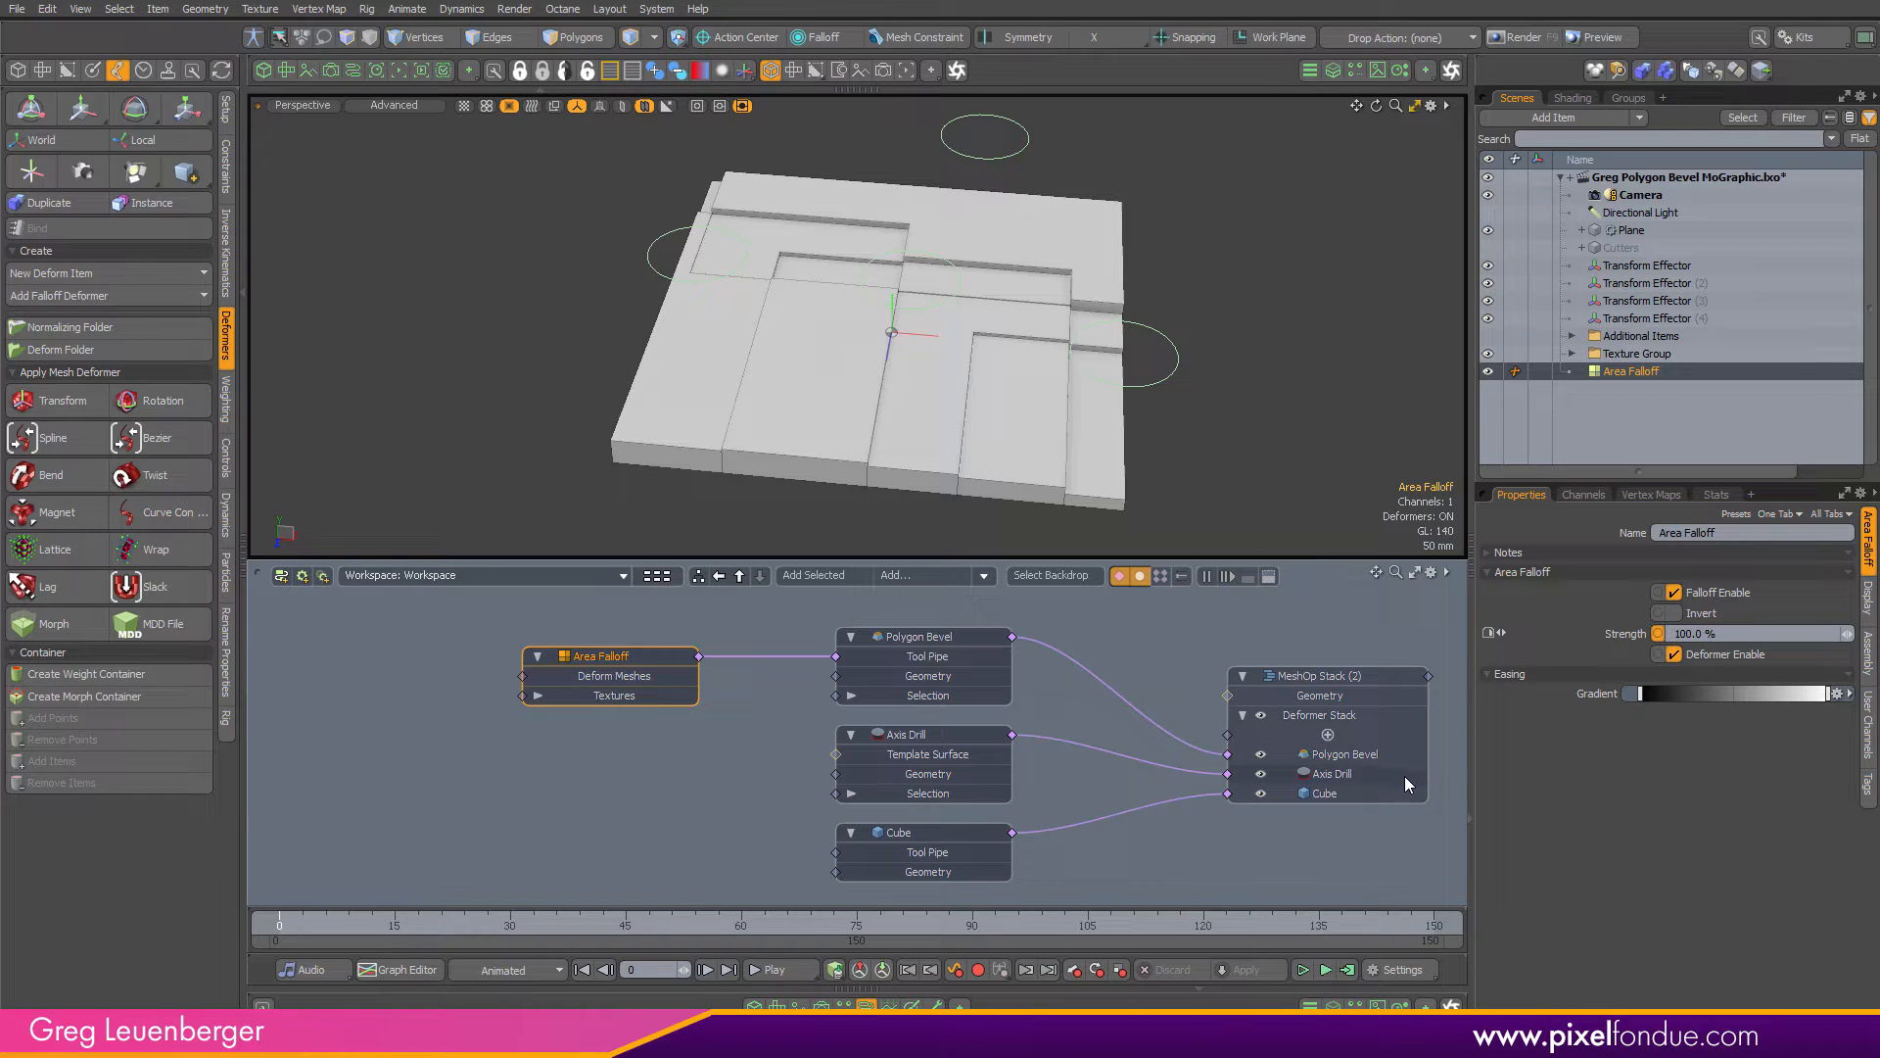
{"action": "left_click", "coordinate": [984, 636]}
{"action": "left_click", "coordinate": [1770, 607]}
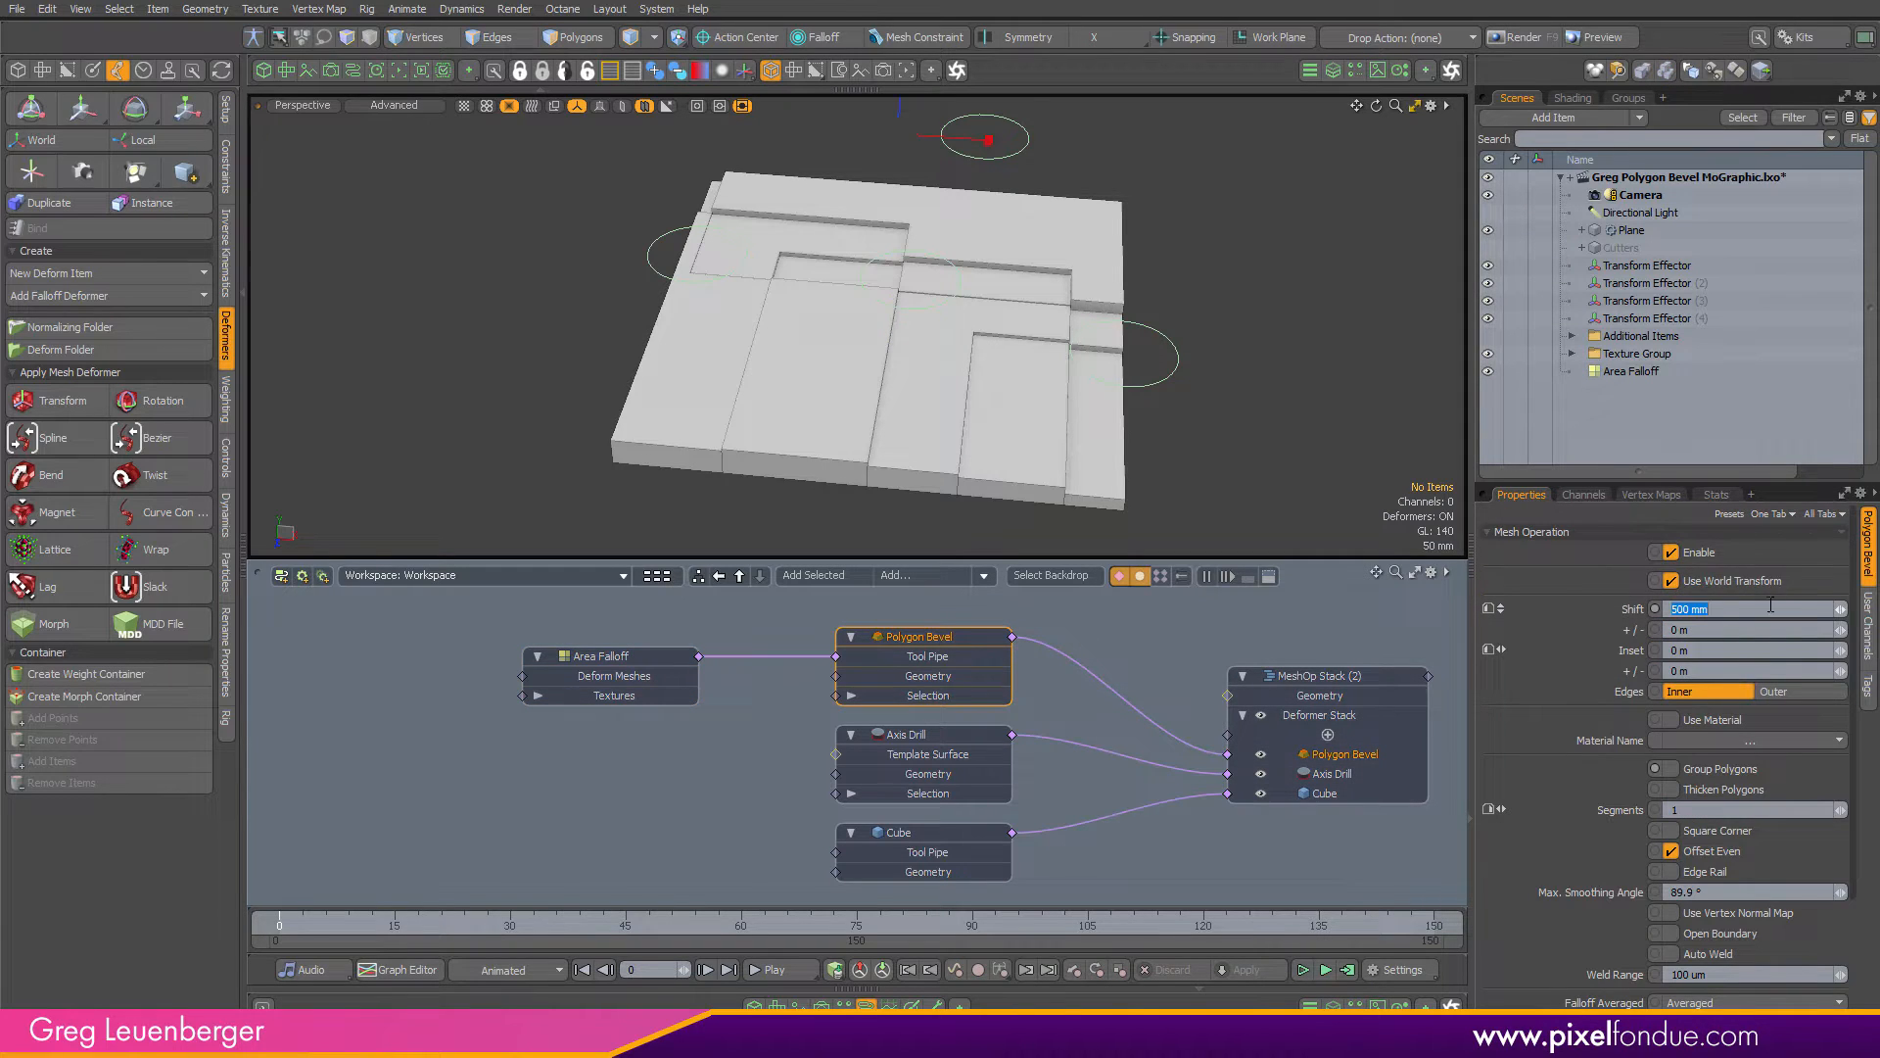
{"action": "type", "text": "1"}
{"action": "key", "text": "Return"}
{"action": "left_click_drag", "start_coordinate": [1107, 398], "coordinate": [1026, 473], "text": "alt"}
{"action": "left_click_drag", "start_coordinate": [1229, 432], "coordinate": [1192, 434], "text": "alt+shift"}
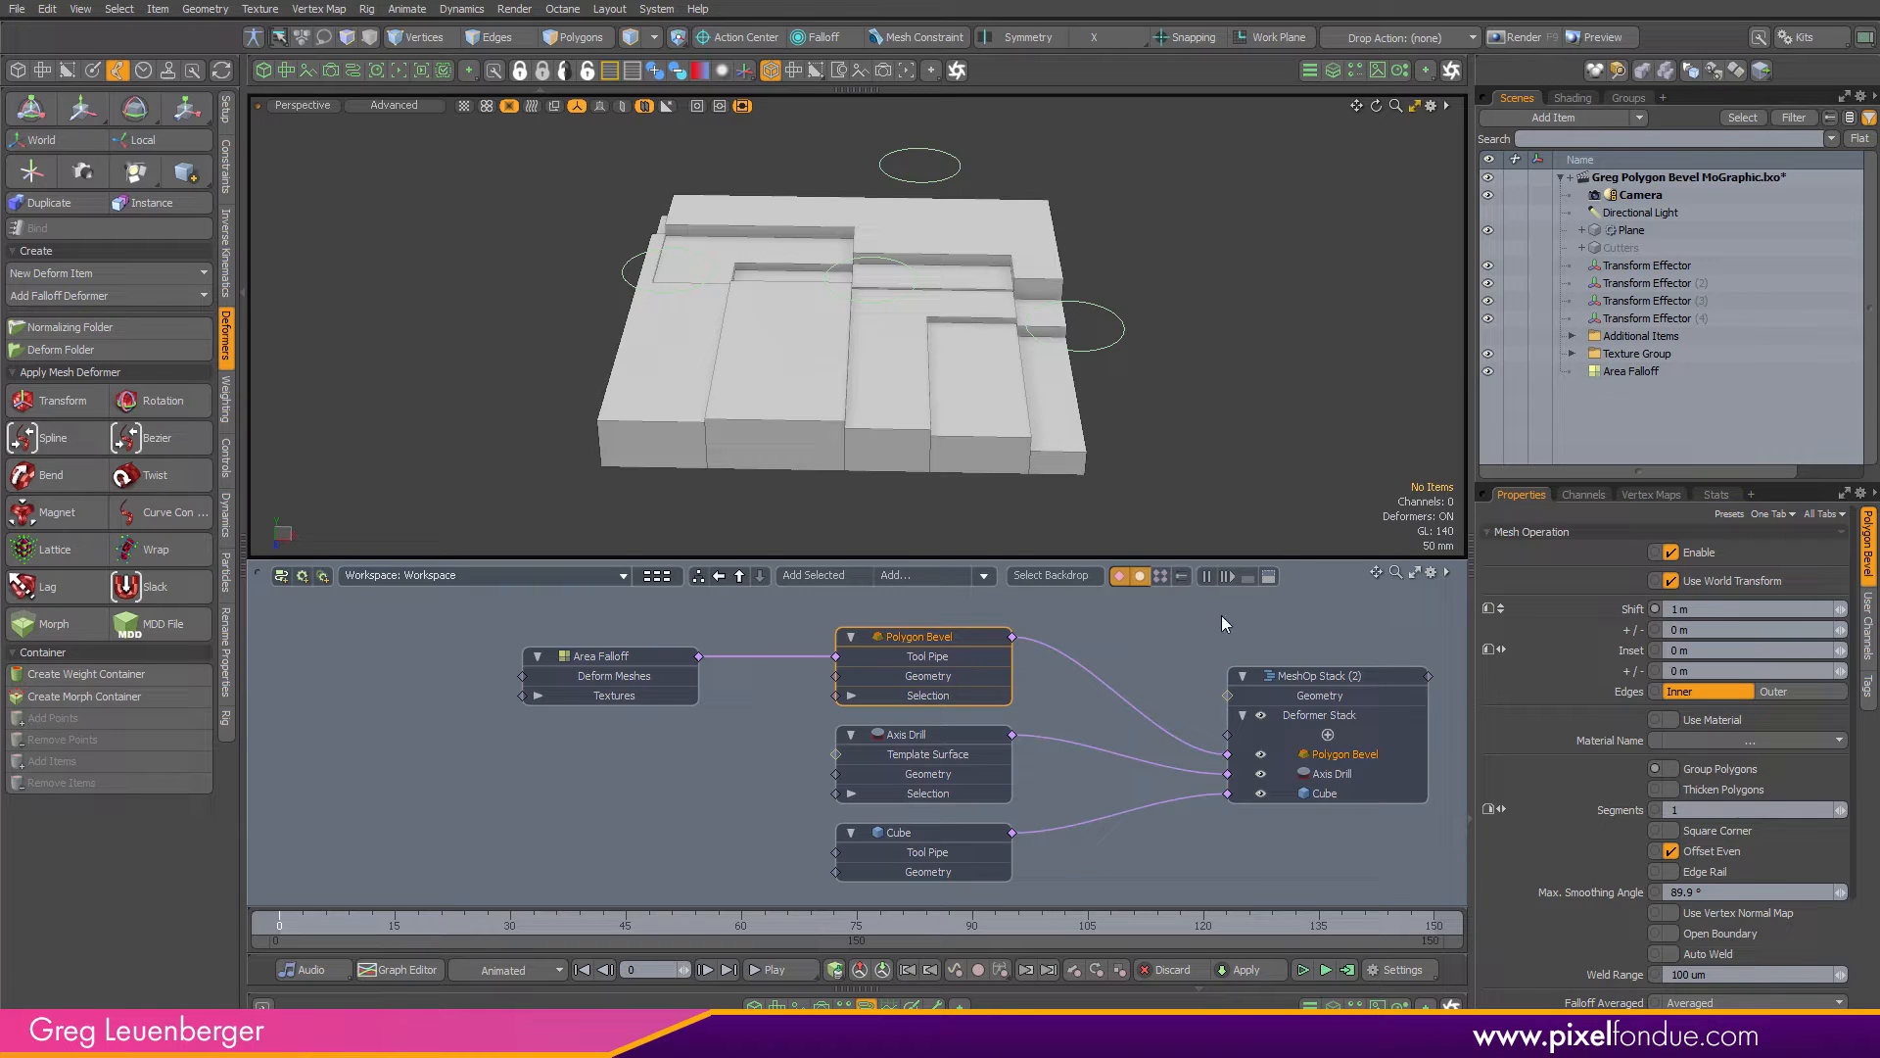
Add an Edge Split operation to the mesh operation stack and place its node above the Polygon Bevel node
{"action": "left_click", "coordinate": [1310, 646]}
{"action": "left_click_drag", "start_coordinate": [1386, 652], "coordinate": [1313, 652], "text": "alt"}
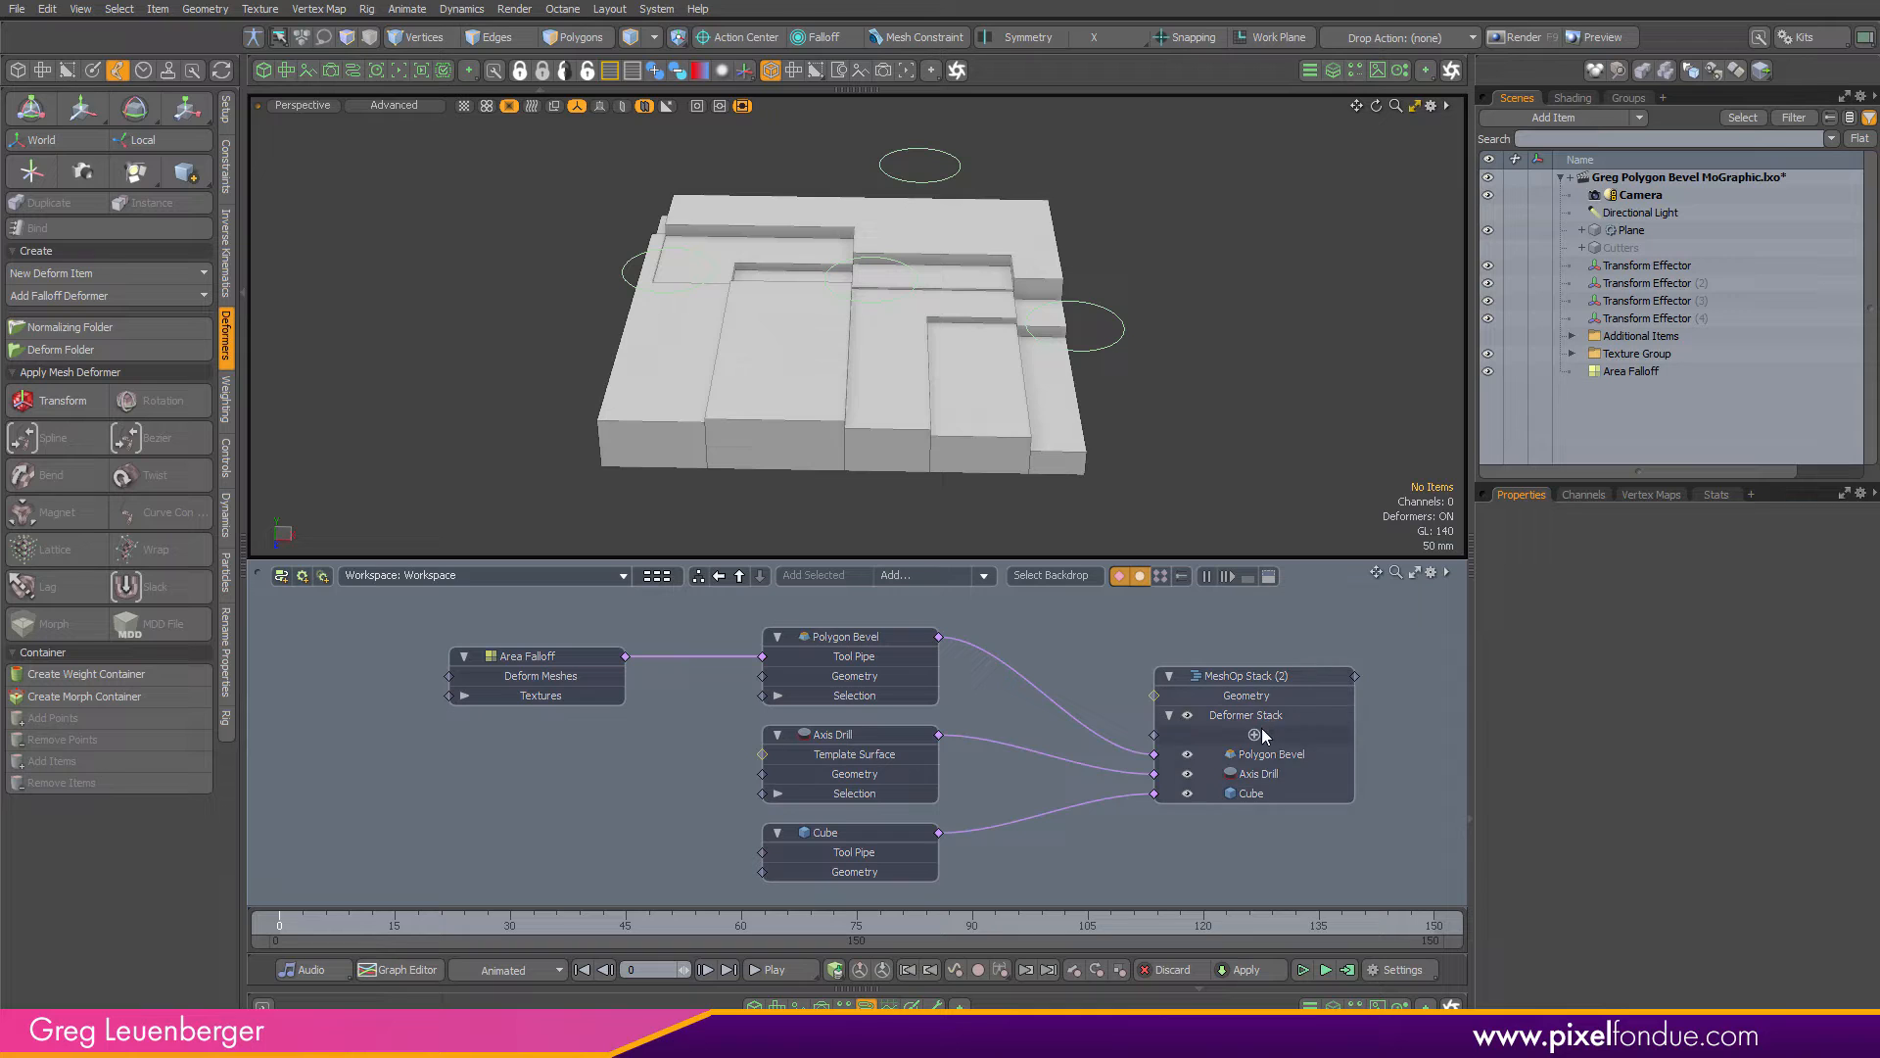
{"action": "left_click_drag", "start_coordinate": [1154, 735], "coordinate": [1045, 636]}
{"action": "type", "text": "split"}
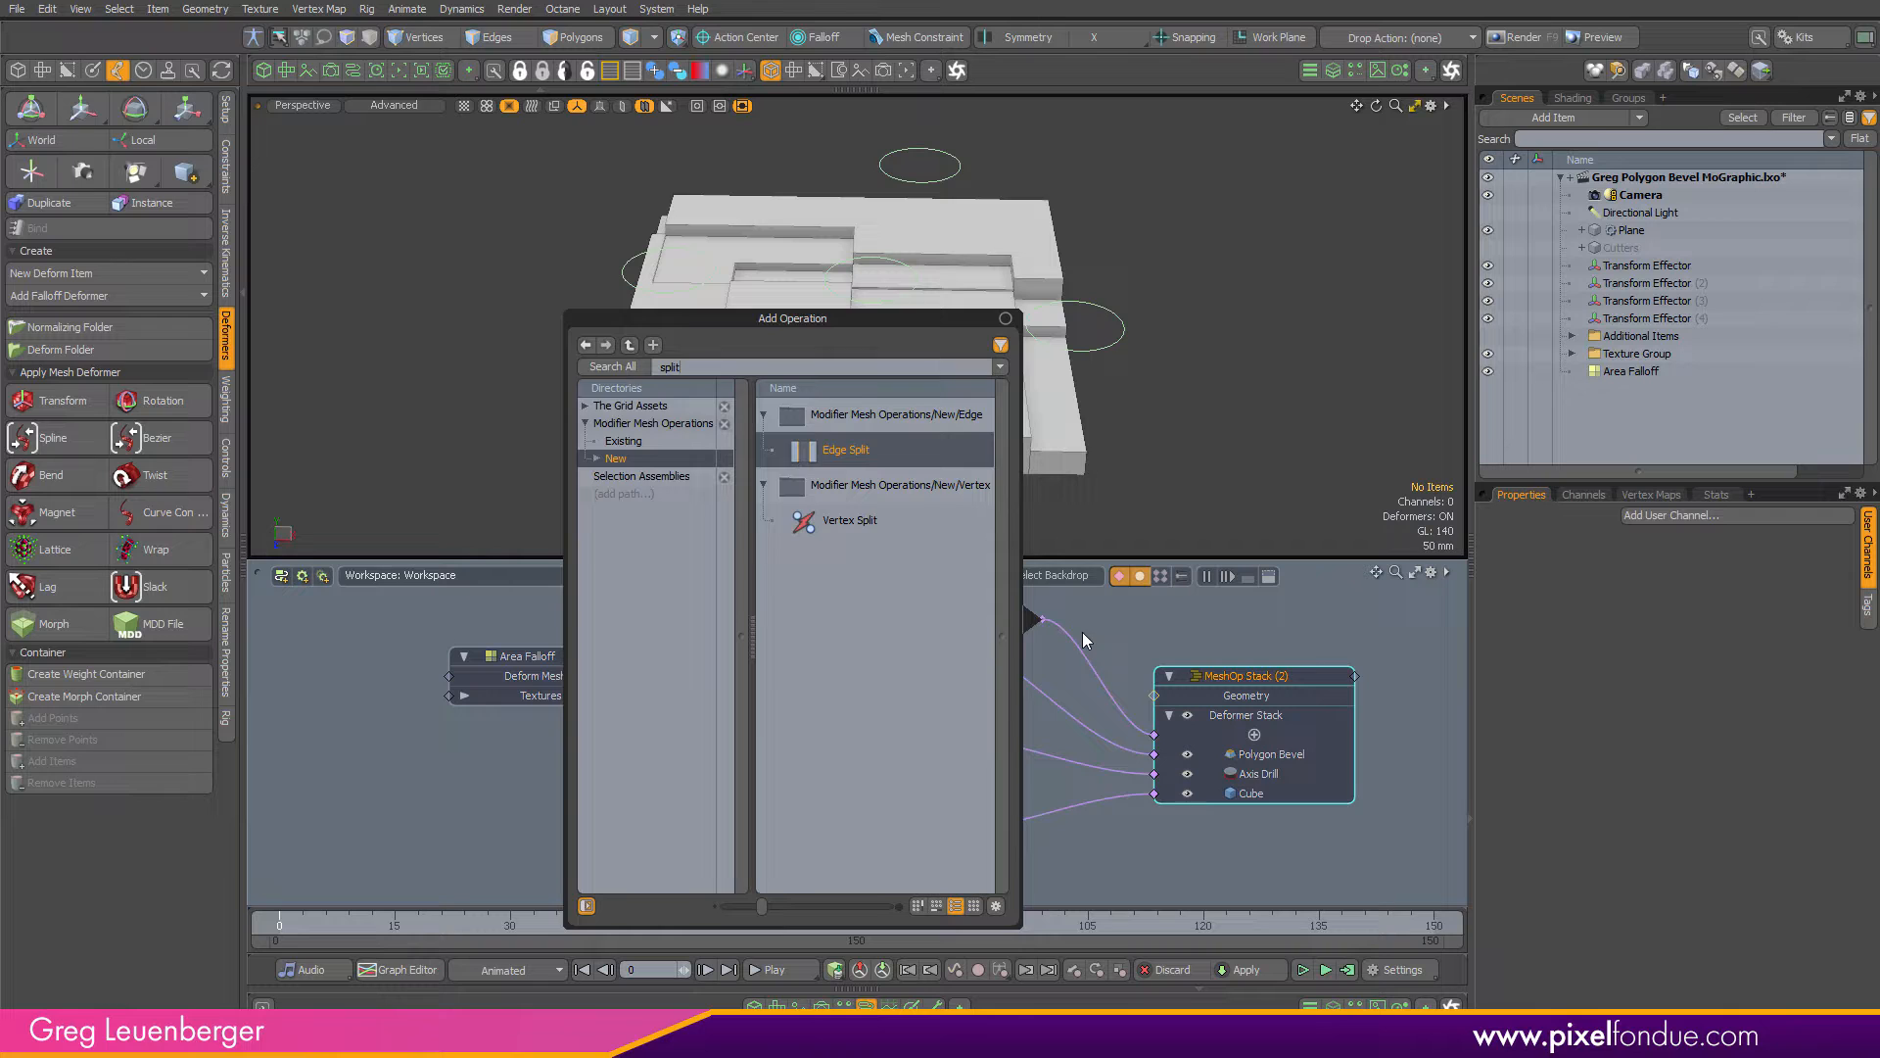
{"action": "key", "text": "Return"}
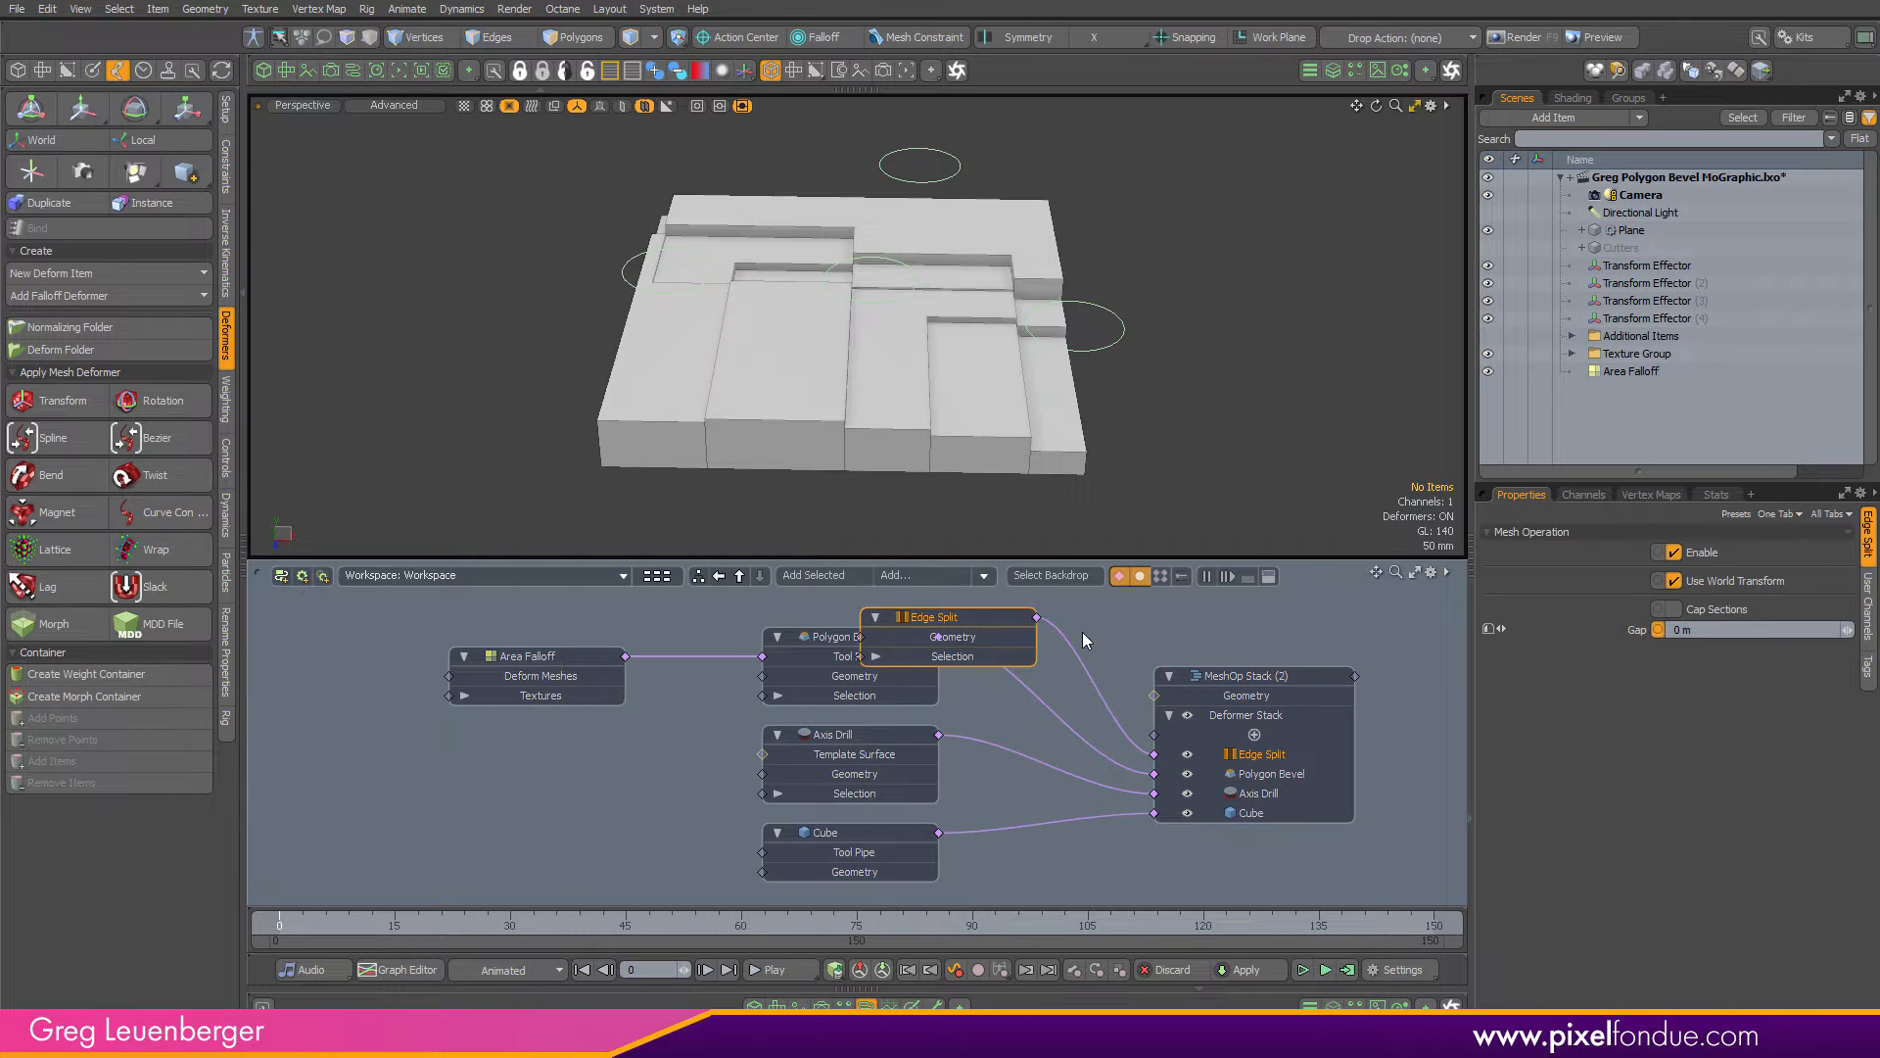
{"action": "left_click_drag", "start_coordinate": [991, 622], "coordinate": [914, 579]}
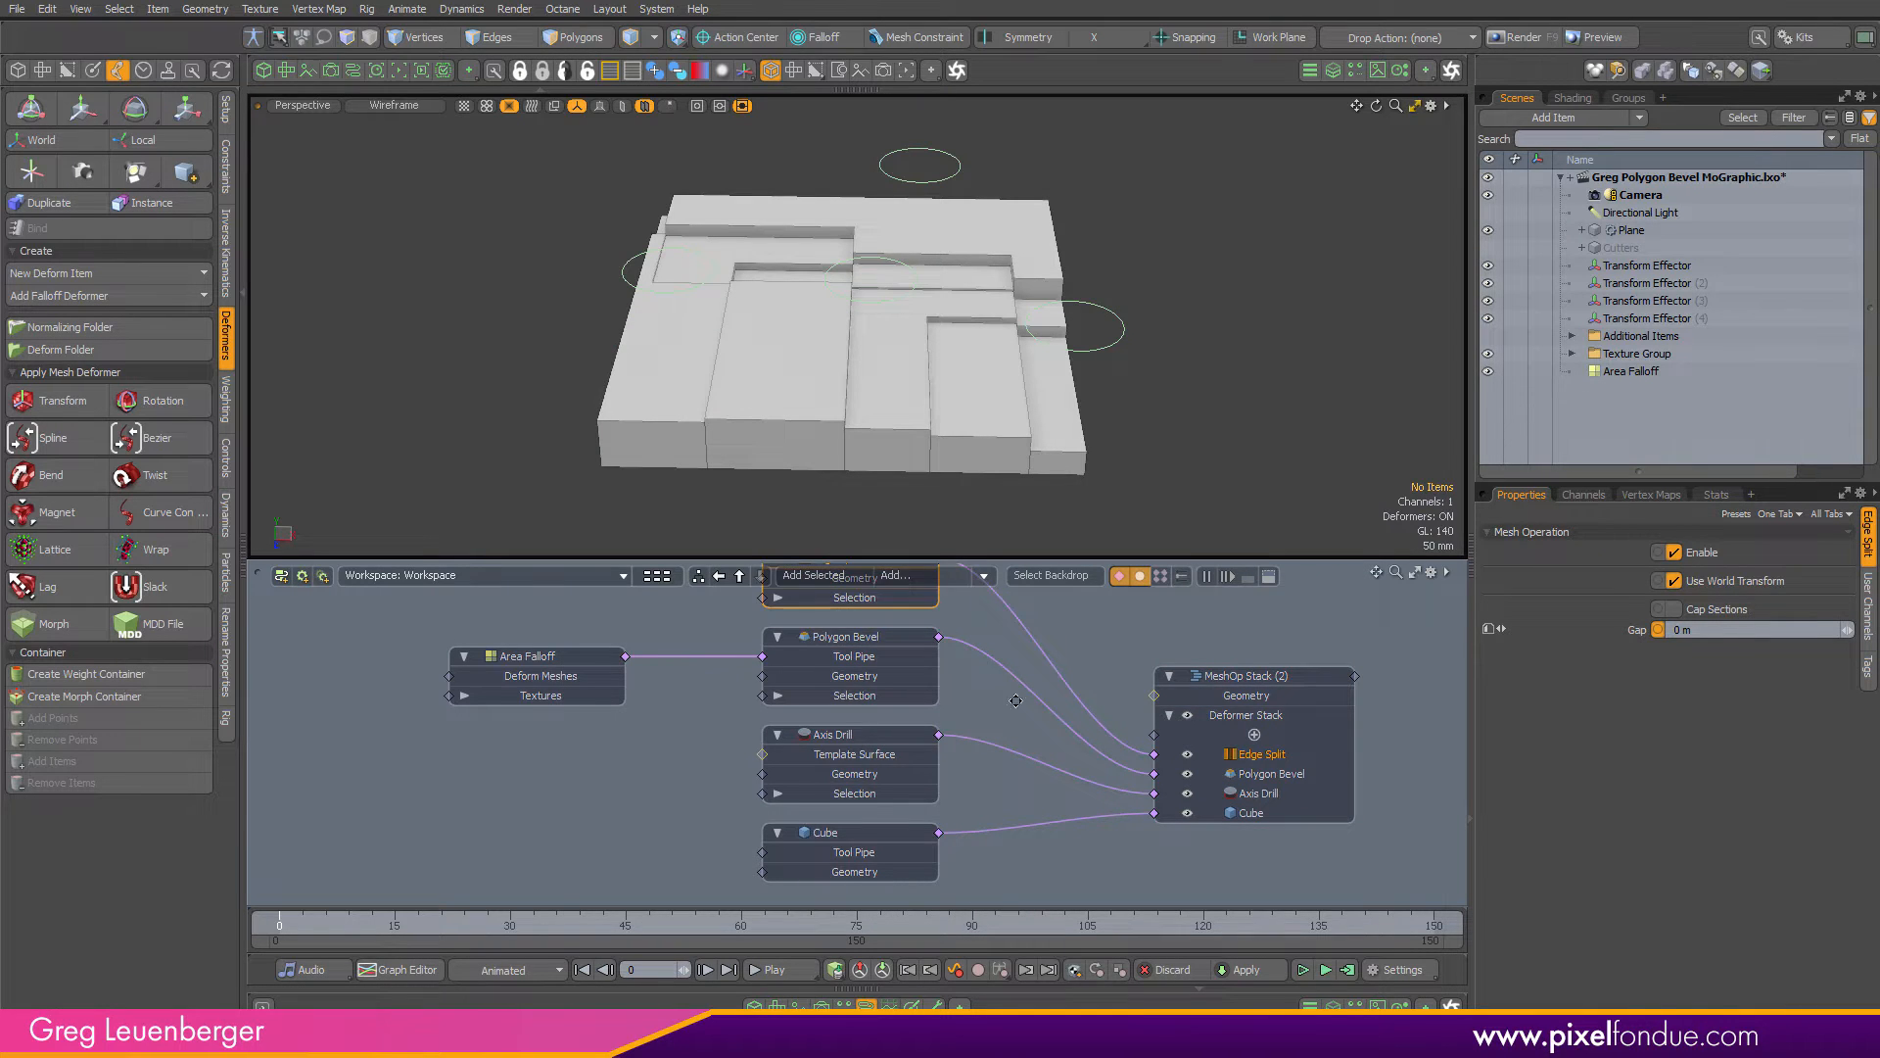
Reorder the deformer stack so that Edge Split sits below Polygon Bevel and above Axis Drill
{"action": "key", "text": "a"}
{"action": "scroll", "coordinate": [1112, 711], "scroll_direction": "up", "scroll_amount": 5}
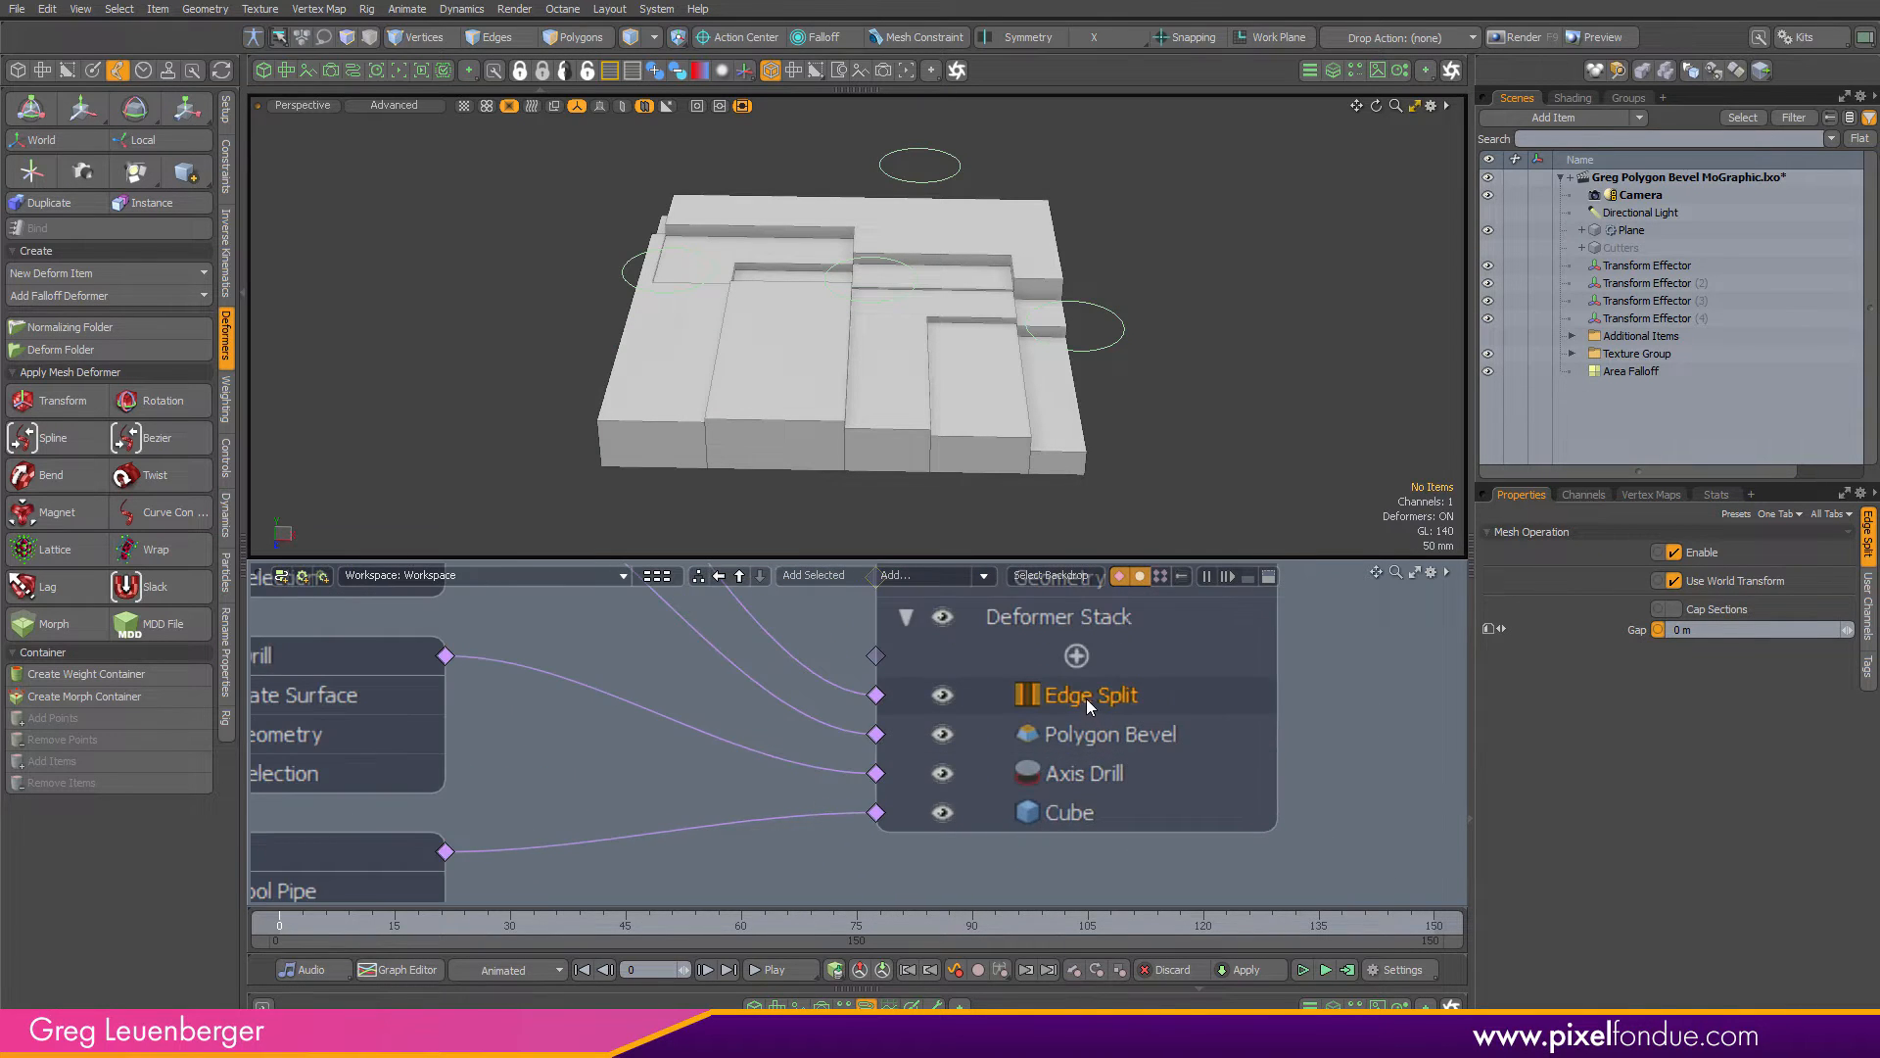
{"action": "left_click_drag", "start_coordinate": [1085, 697], "coordinate": [1109, 748]}
{"action": "left_click_drag", "start_coordinate": [842, 377], "coordinate": [1117, 459], "text": "alt"}
Switch to polygon selection and toggle the Edge Split operation off and on to compare its effect on the bevelled blocks
{"action": "key", "text": "3"}
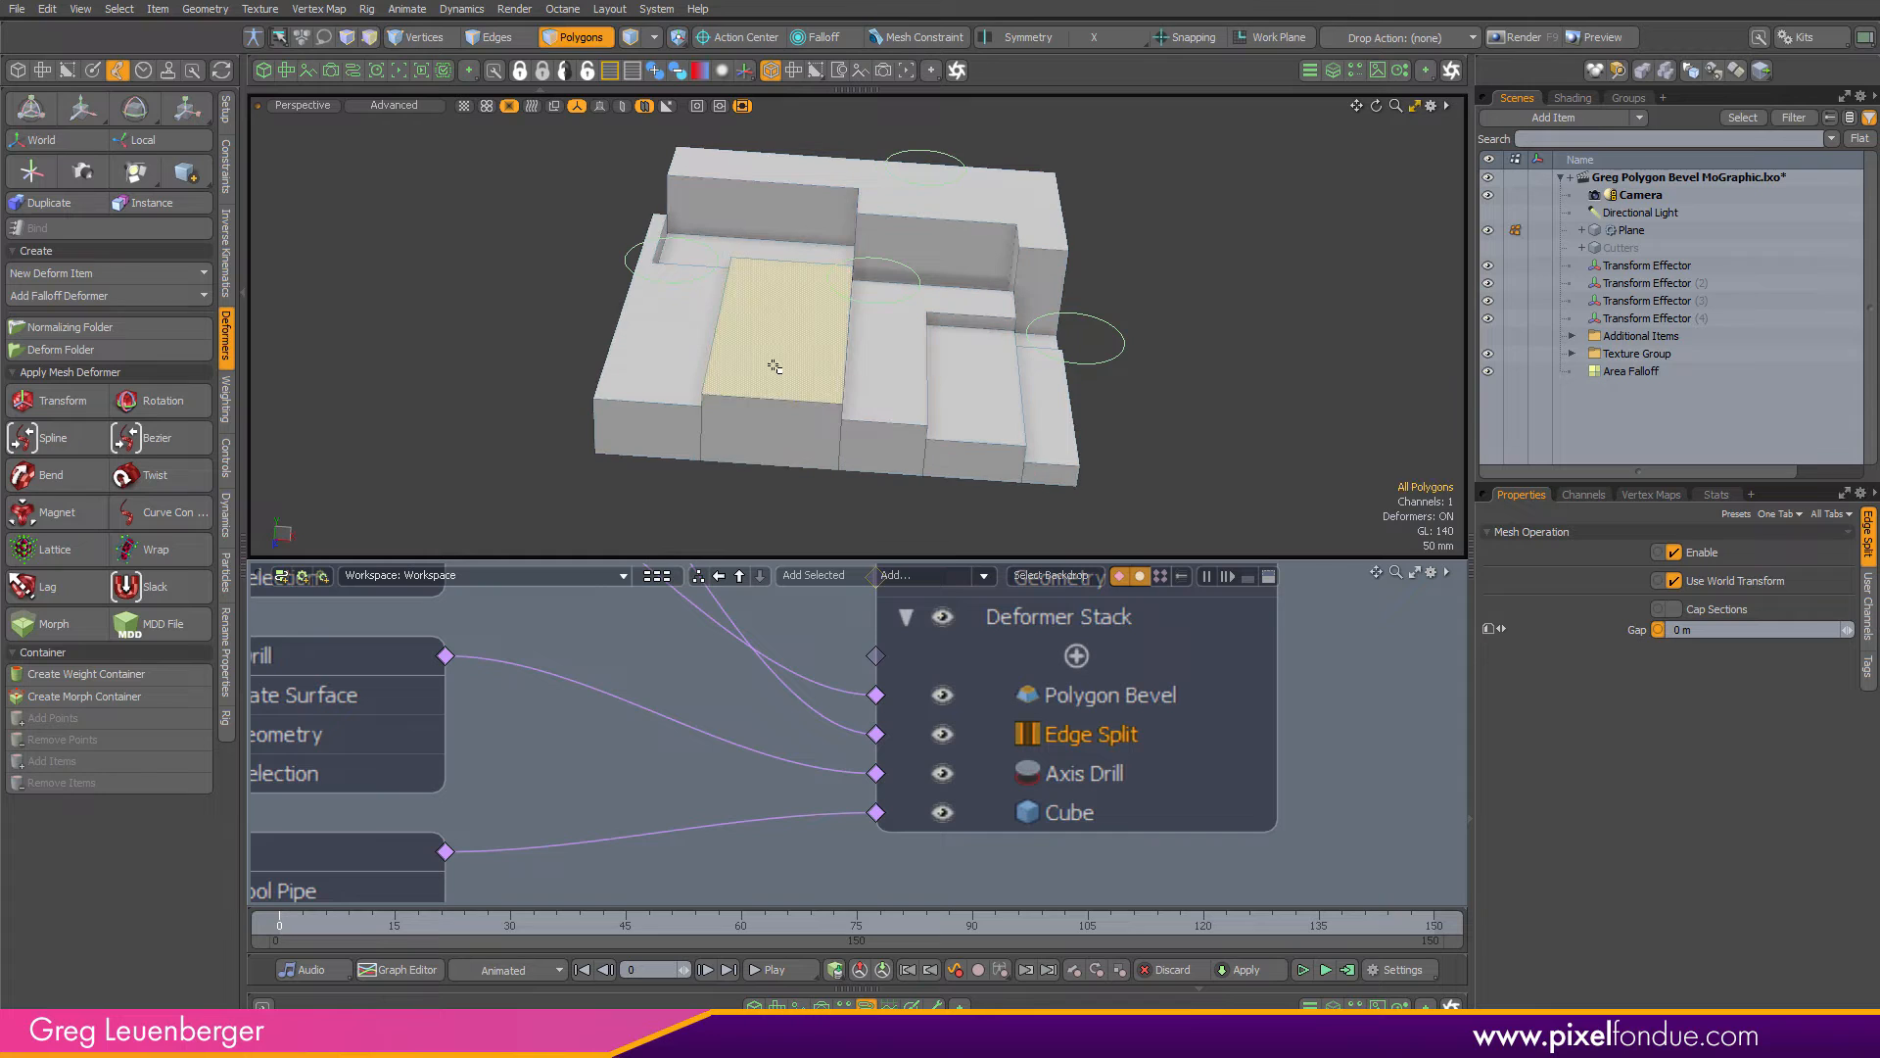
{"action": "left_click", "coordinate": [943, 736]}
{"action": "left_click", "coordinate": [943, 734]}
{"action": "left_click", "coordinate": [943, 735]}
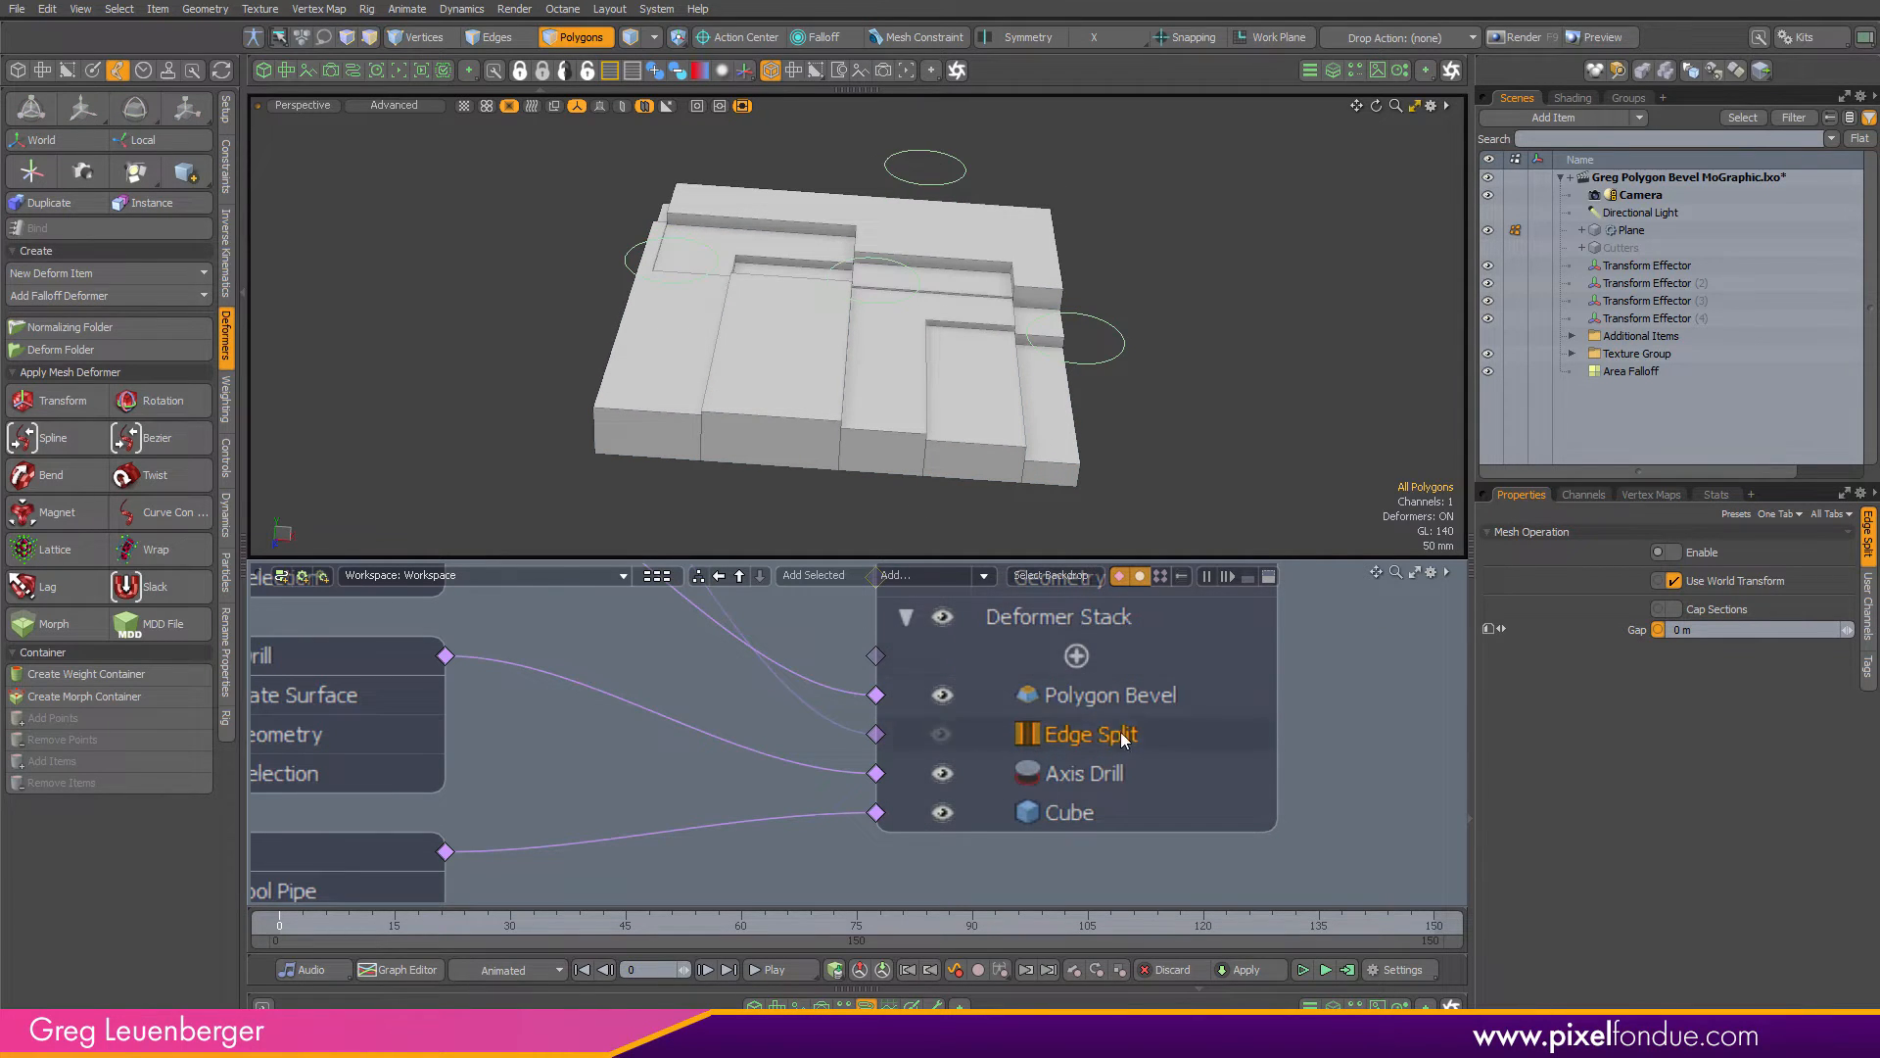
{"action": "left_click", "coordinate": [943, 734]}
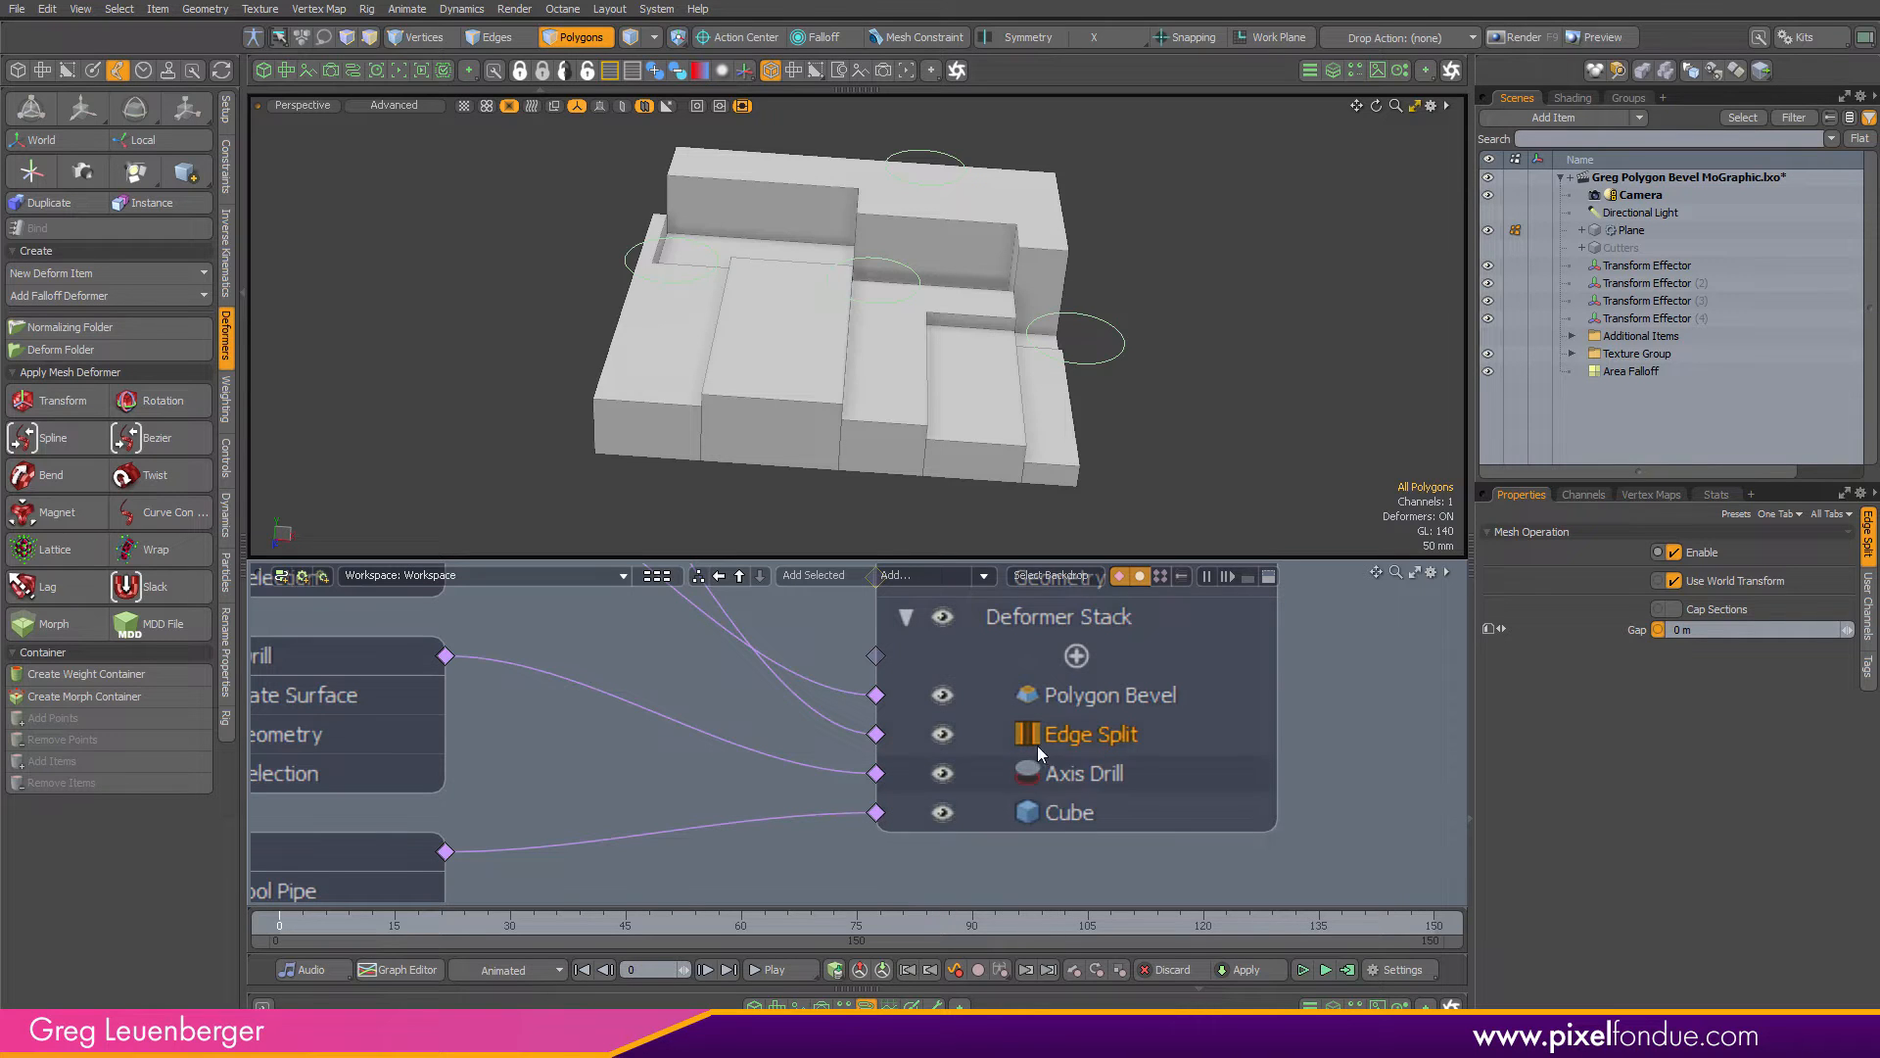
{"action": "right_click", "coordinate": [1073, 732]}
{"action": "left_click", "coordinate": [1319, 758]}
{"action": "left_click", "coordinate": [1319, 758]}
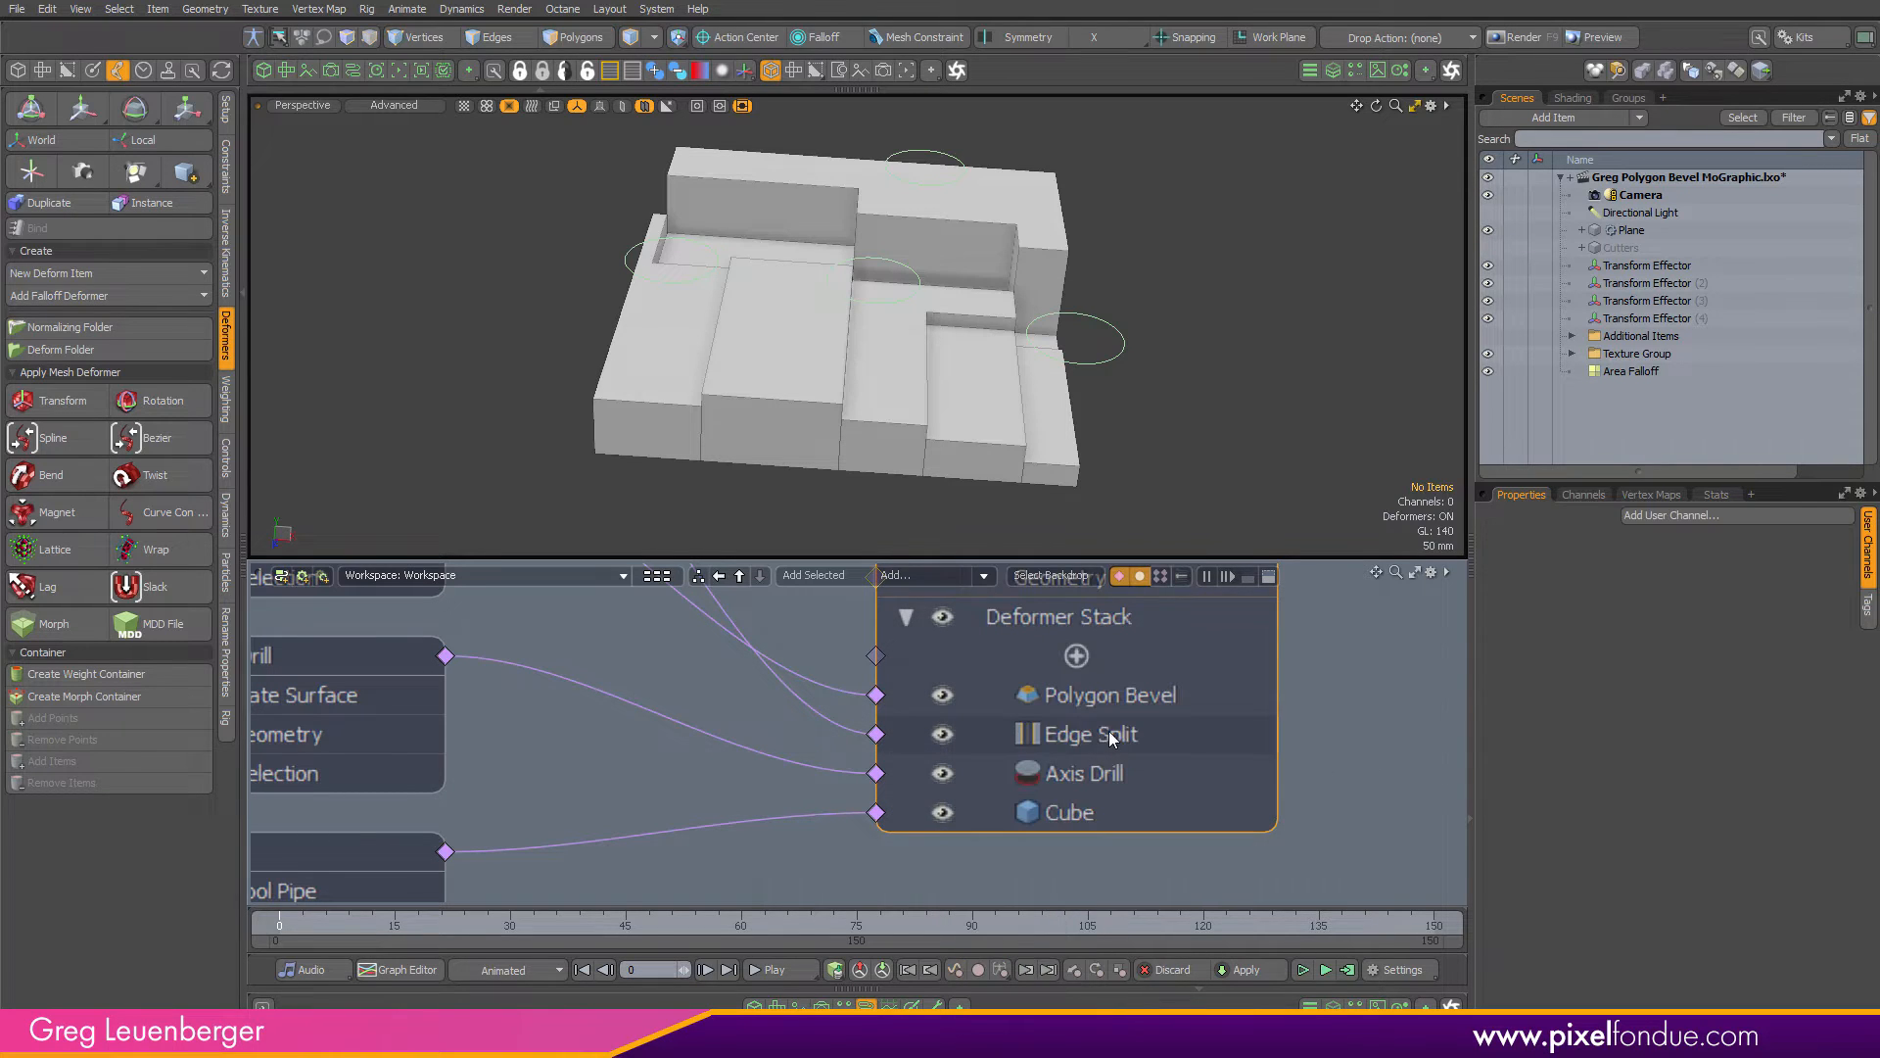
{"action": "left_click", "coordinate": [1120, 742]}
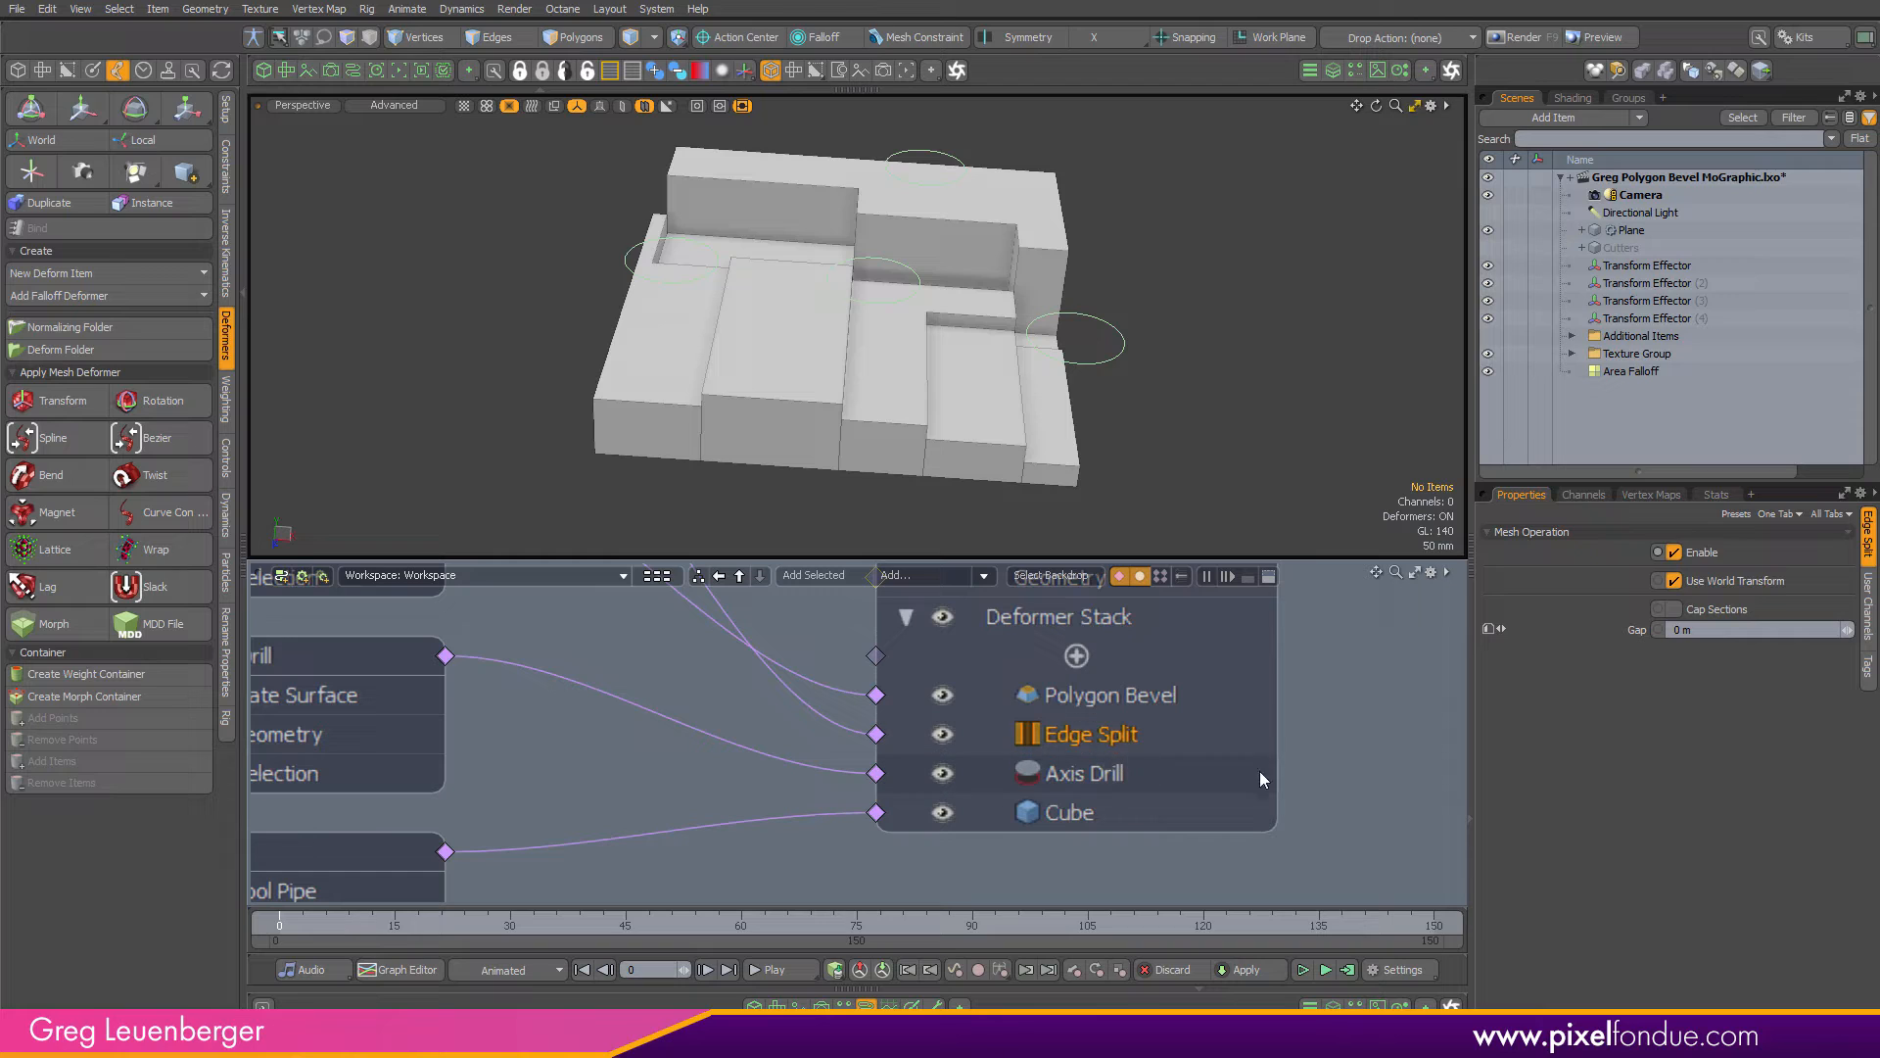
{"action": "left_click", "coordinate": [1322, 775]}
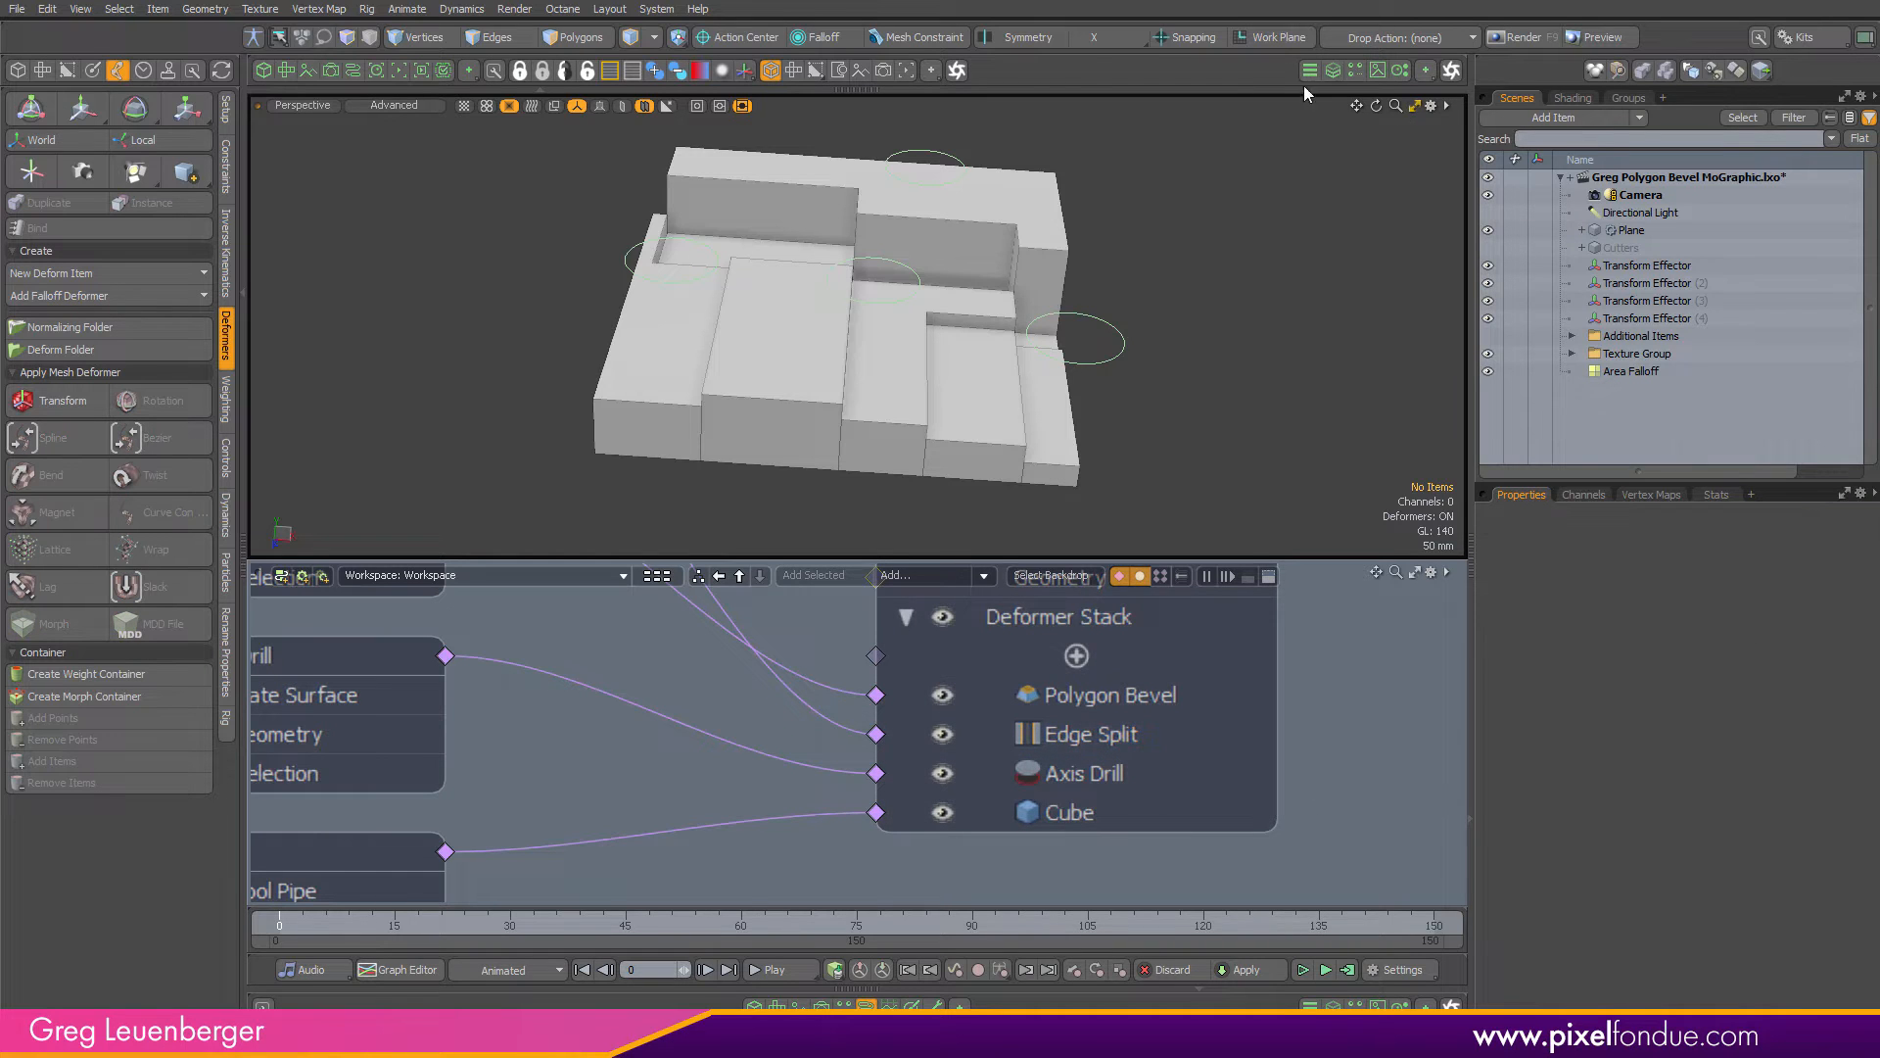
{"action": "left_click", "coordinate": [1334, 72]}
{"action": "left_click", "coordinate": [1335, 74]}
Examine the bevelled blocks from other angles, briefly disabling and re-enabling Edge Split
{"action": "left_click_drag", "start_coordinate": [1174, 448], "coordinate": [1133, 450], "text": "alt"}
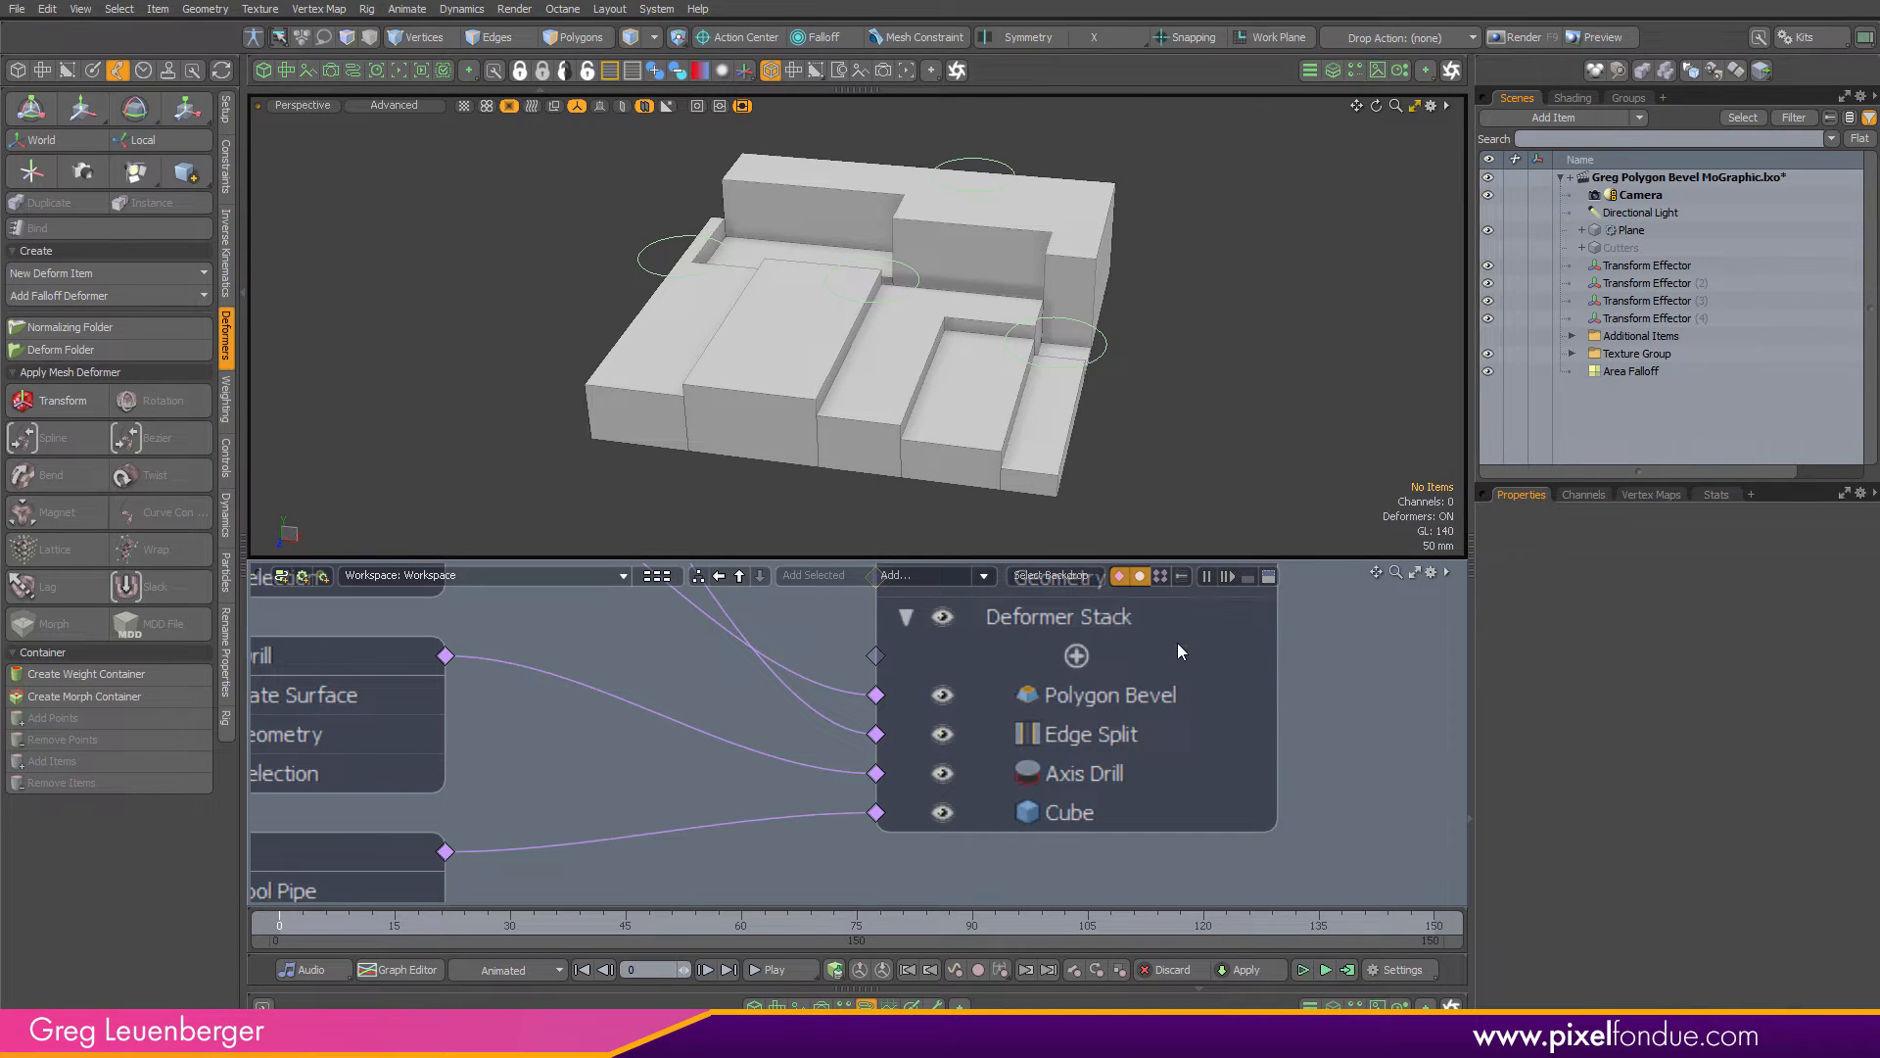
{"action": "left_click", "coordinate": [941, 735]}
{"action": "left_click", "coordinate": [941, 734]}
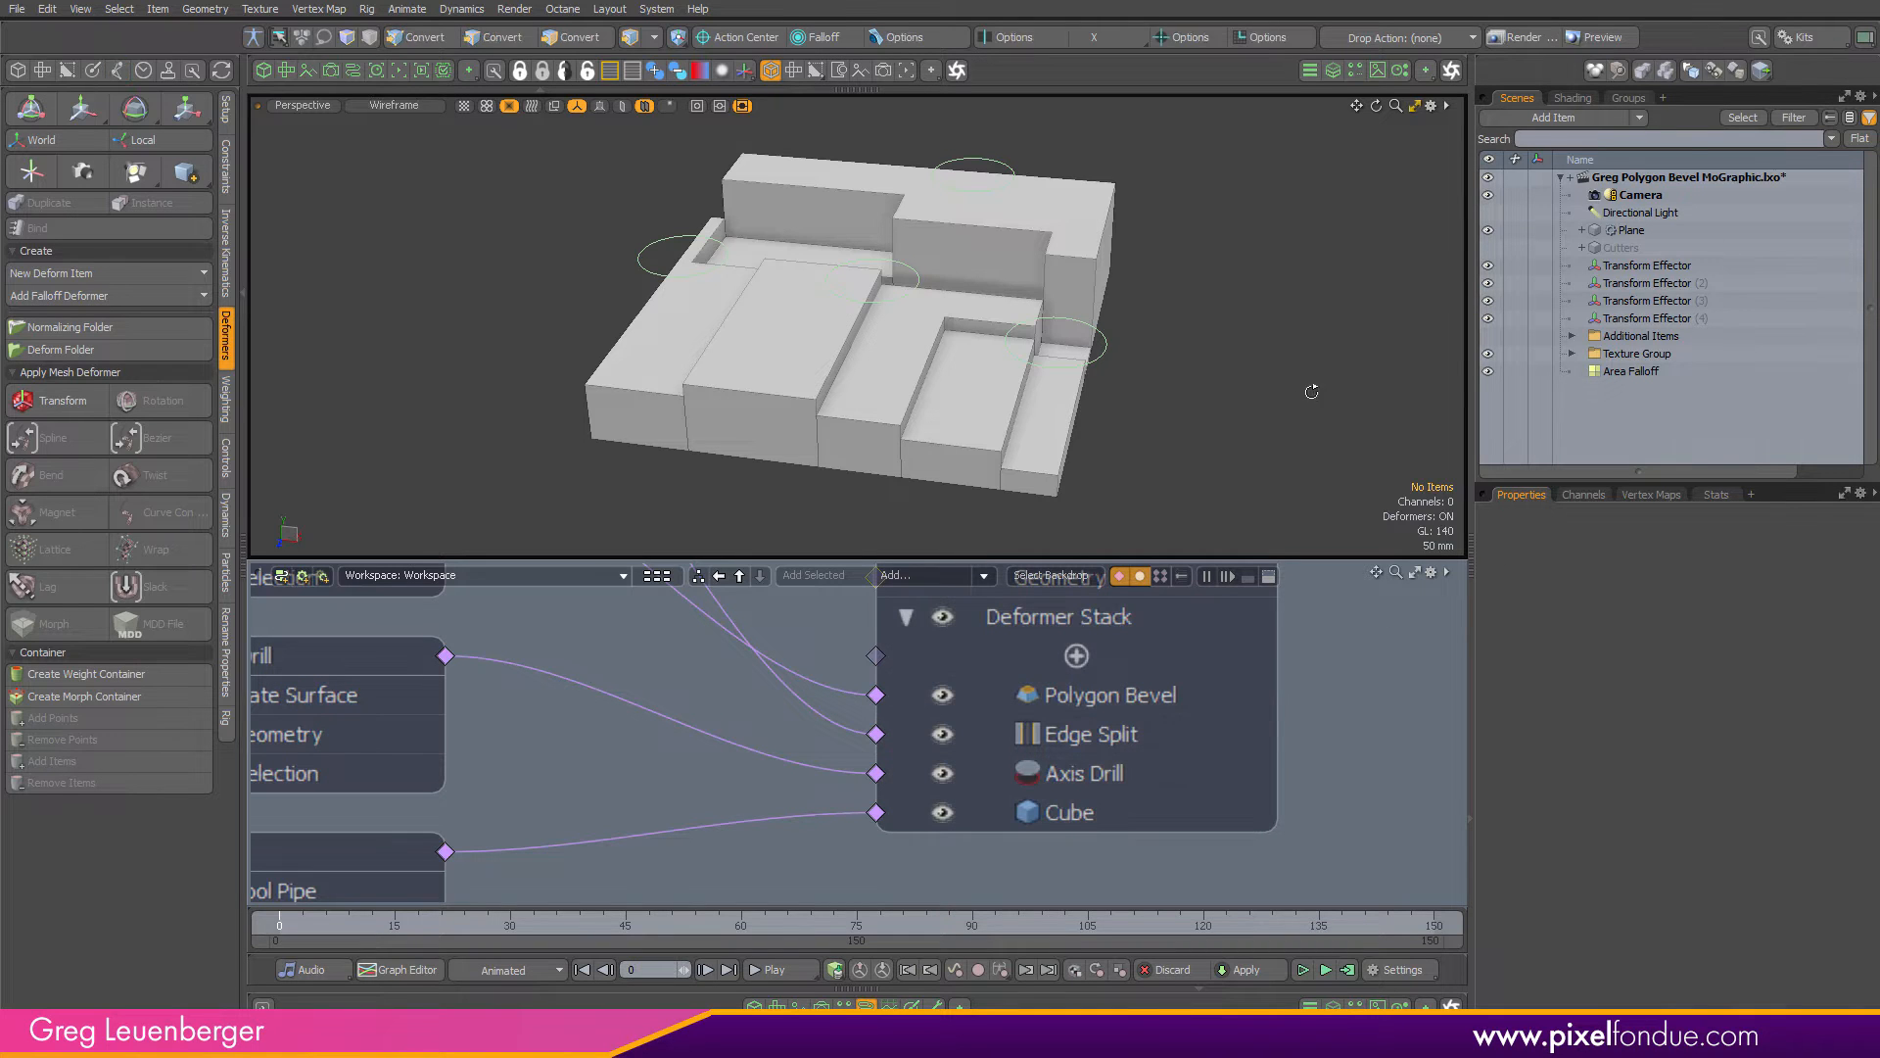
{"action": "mouse_move", "coordinate": [1305, 389]}
{"action": "left_mouse_down", "text": "alt"}
{"action": "mouse_move", "coordinate": [1335, 419]}
{"action": "mouse_move", "coordinate": [1243, 262]}
{"action": "mouse_move", "coordinate": [814, 529]}
{"action": "mouse_move", "coordinate": [1053, 432]}
{"action": "left_mouse_up", "text": "alt"}
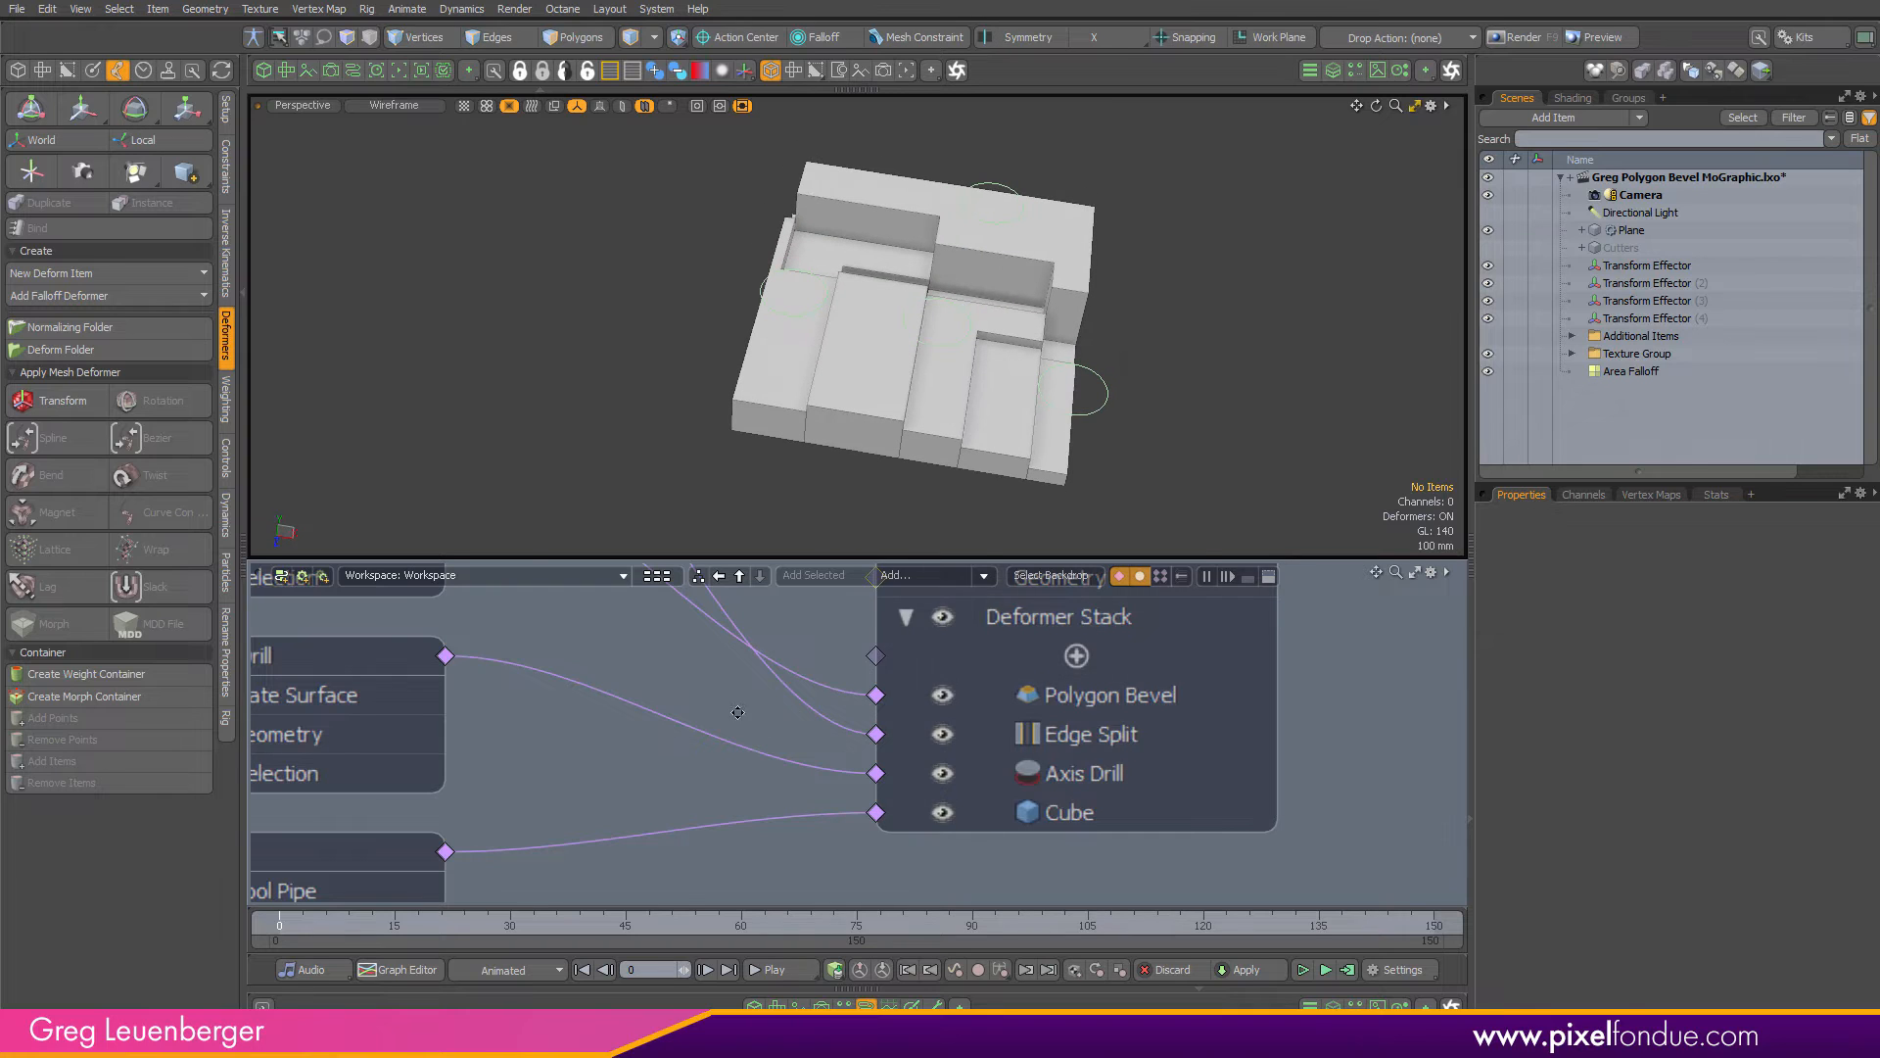
Select the Area Falloff connected to the Polygon Bevel and display its easing gradient in Taller View
{"action": "scroll", "coordinate": [738, 713], "scroll_direction": "down", "scroll_amount": 3}
{"action": "left_click_drag", "start_coordinate": [724, 707], "coordinate": [1216, 883]}
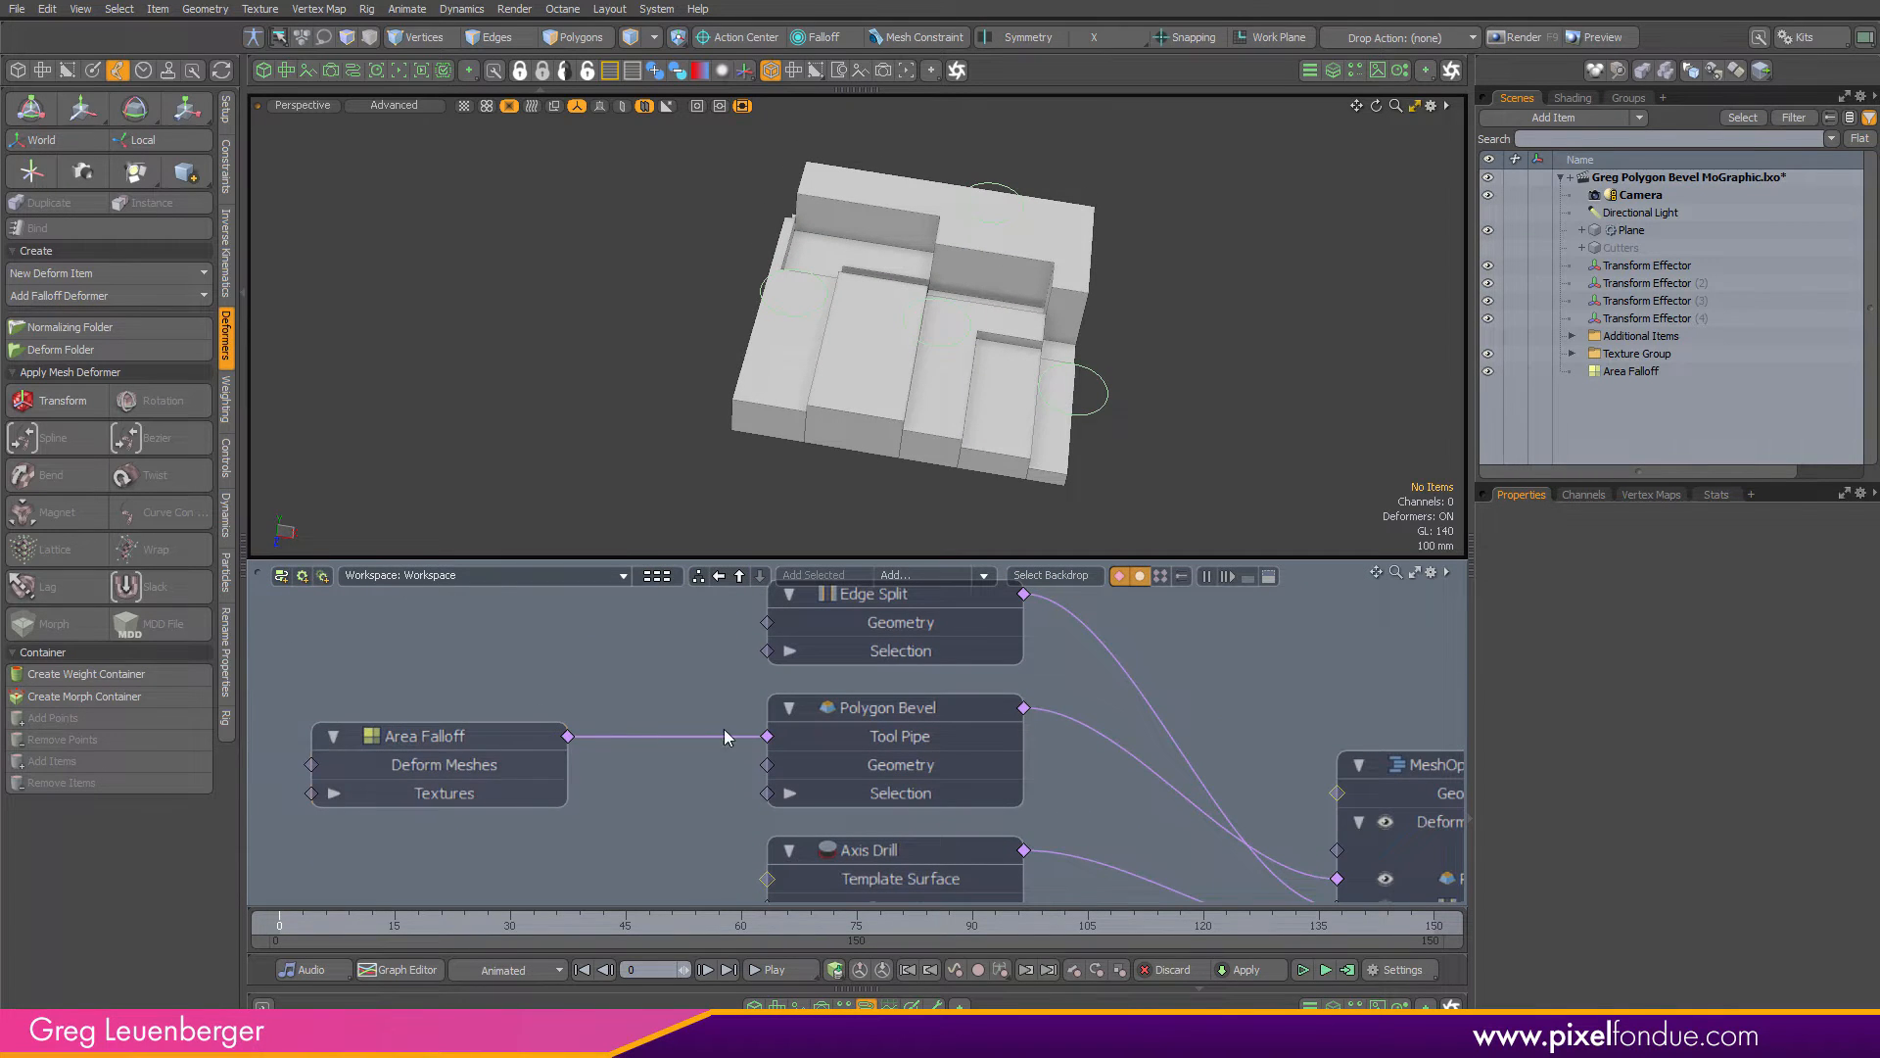
{"action": "left_click", "coordinate": [458, 738]}
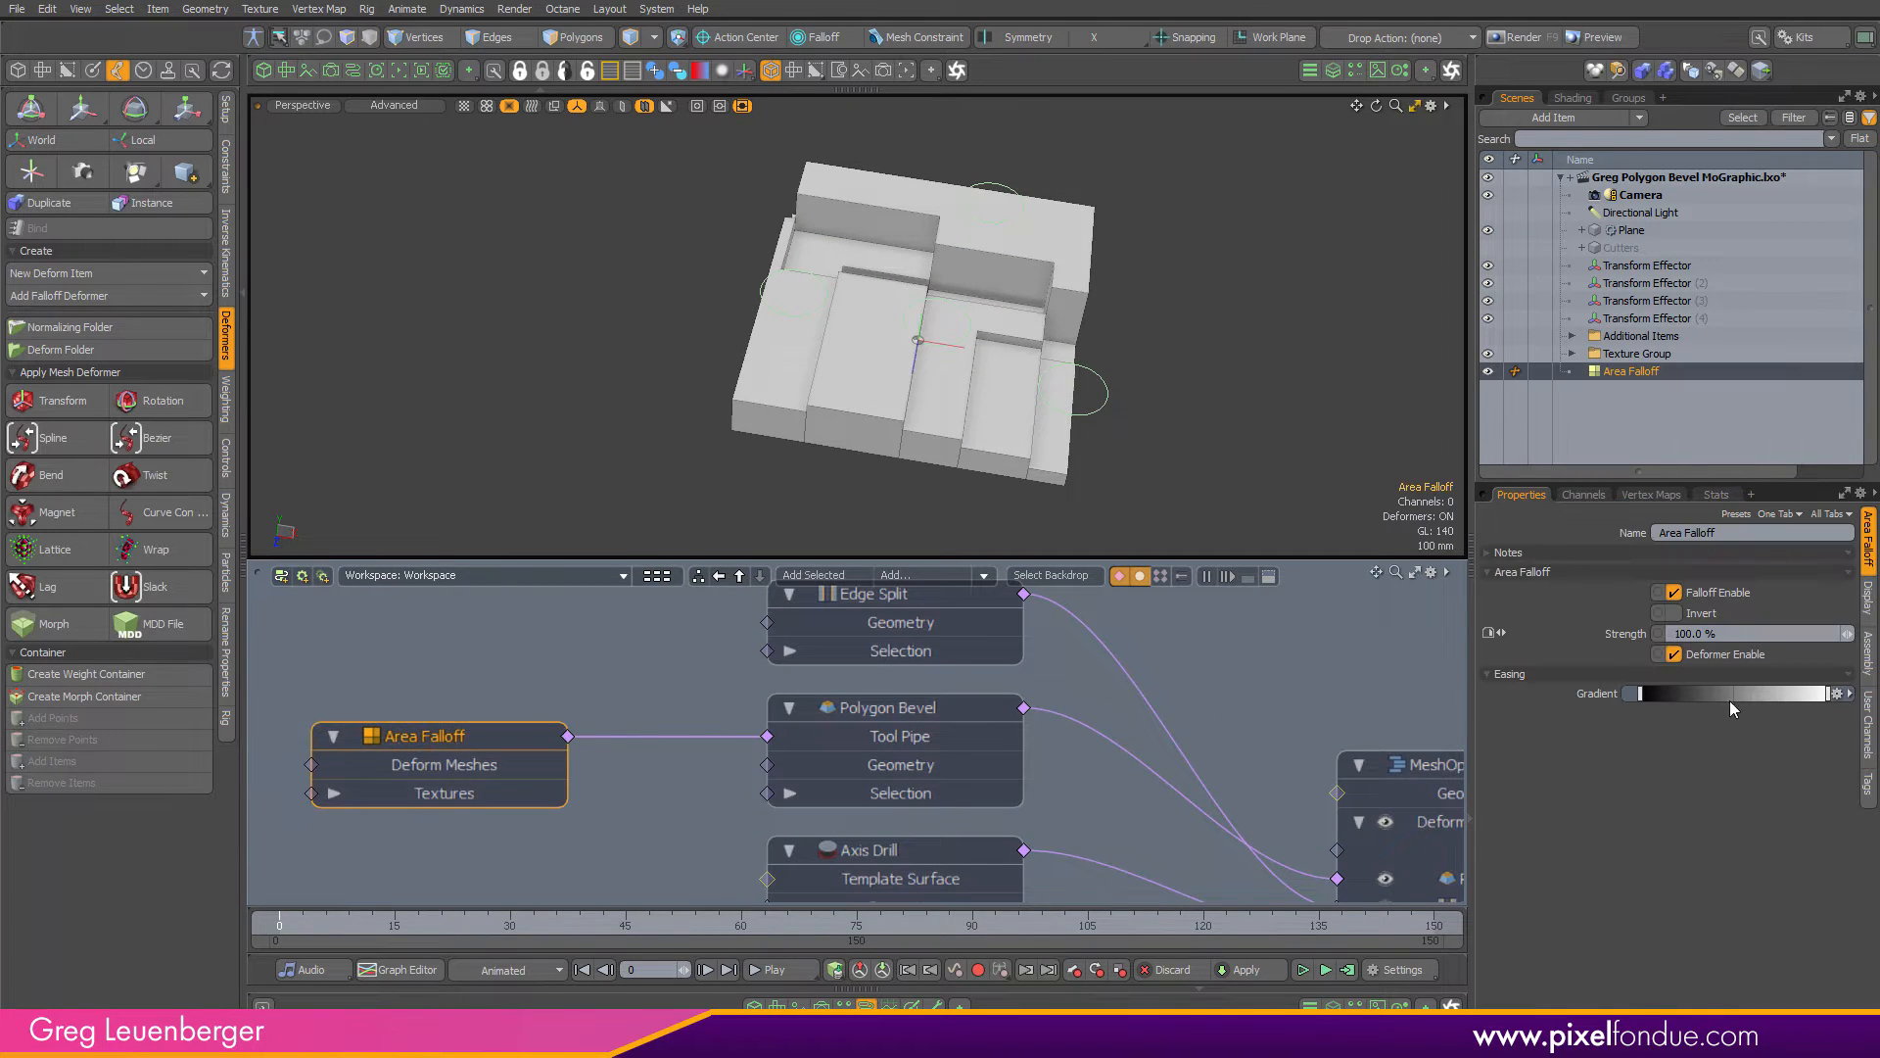
{"action": "left_click", "coordinate": [1849, 695]}
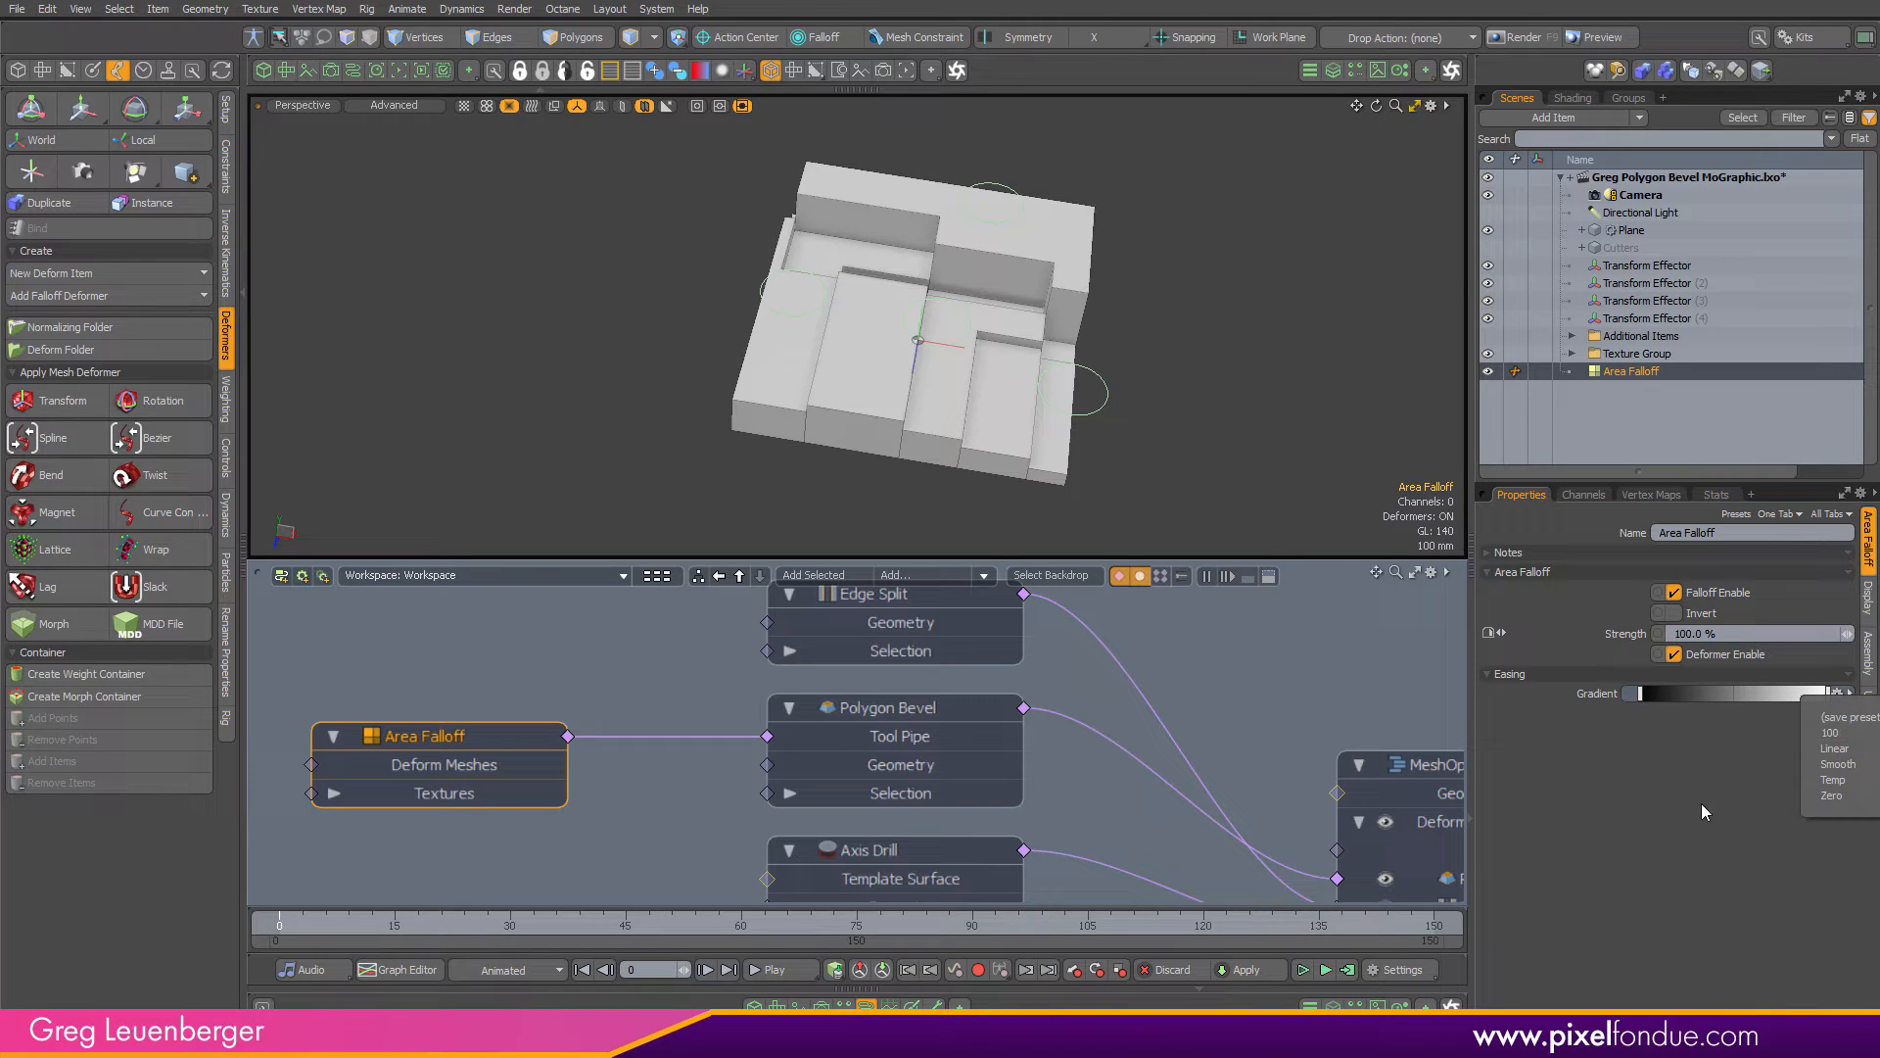
{"action": "left_click", "coordinate": [1838, 691]}
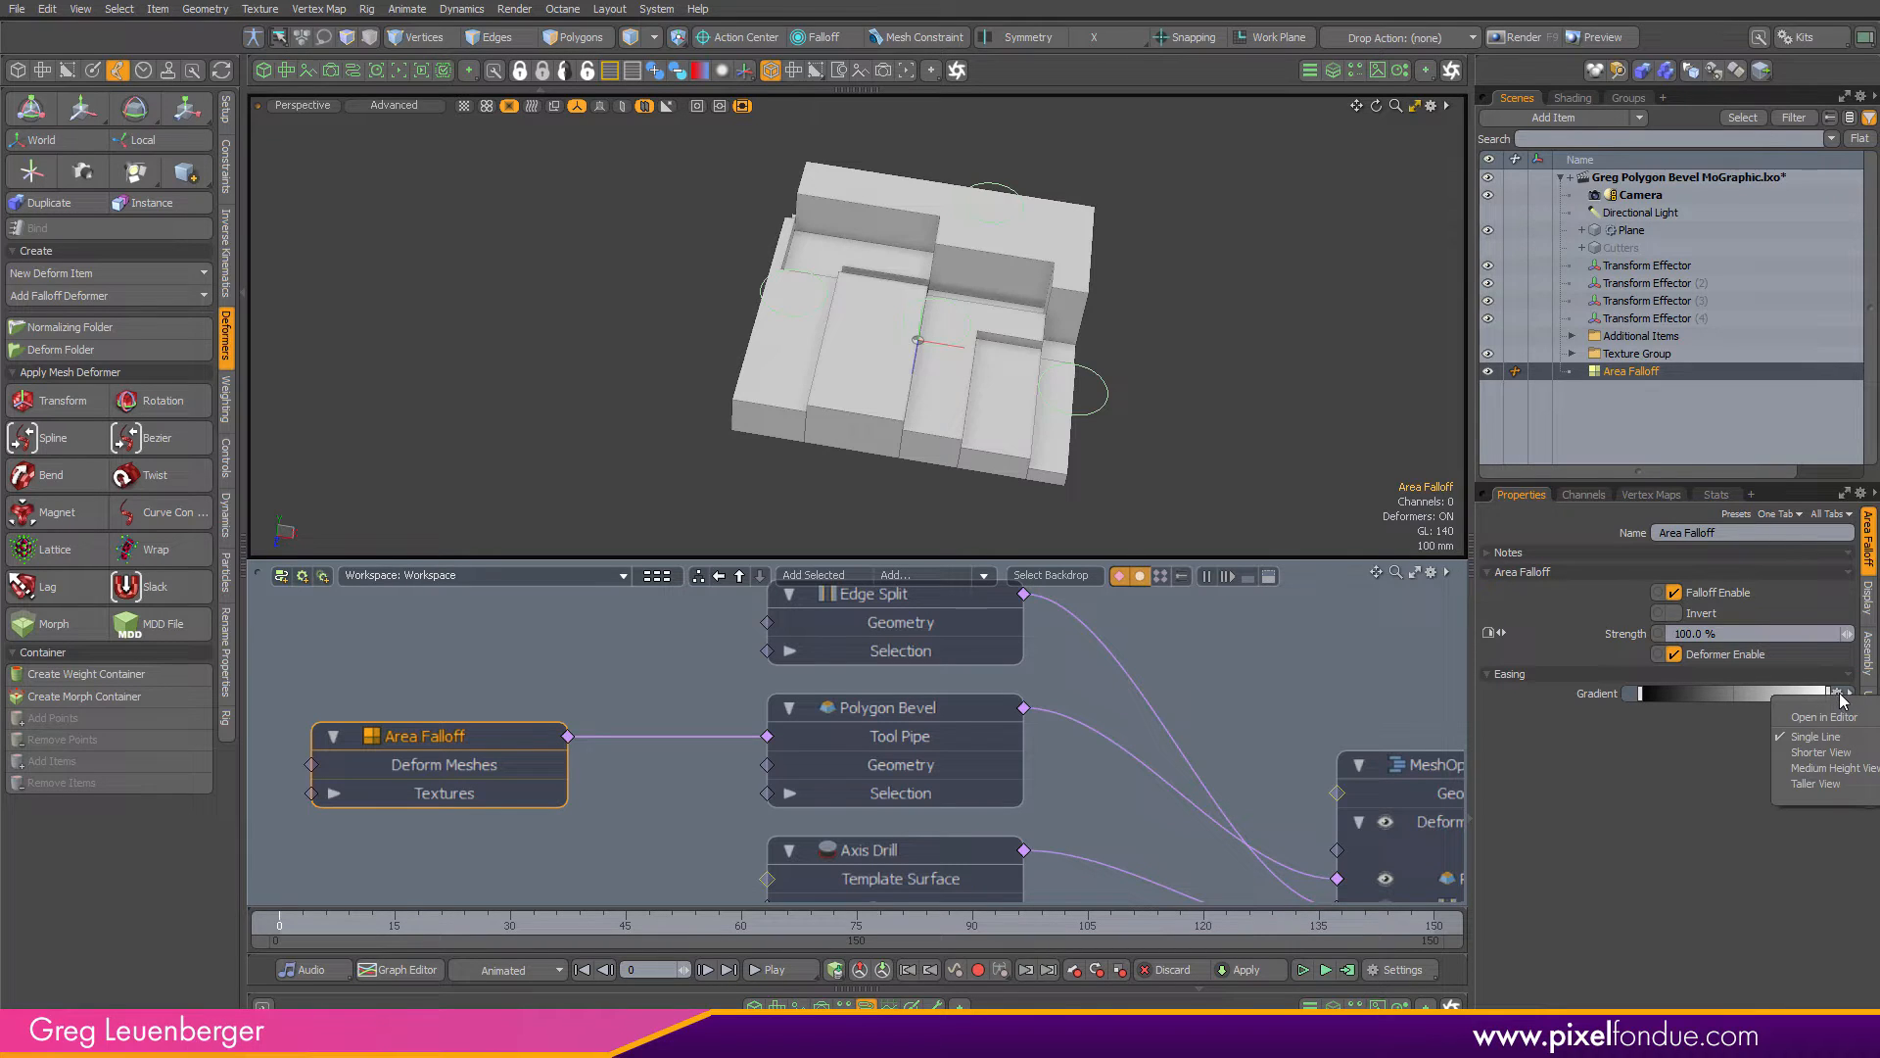
{"action": "left_click", "coordinate": [1823, 784]}
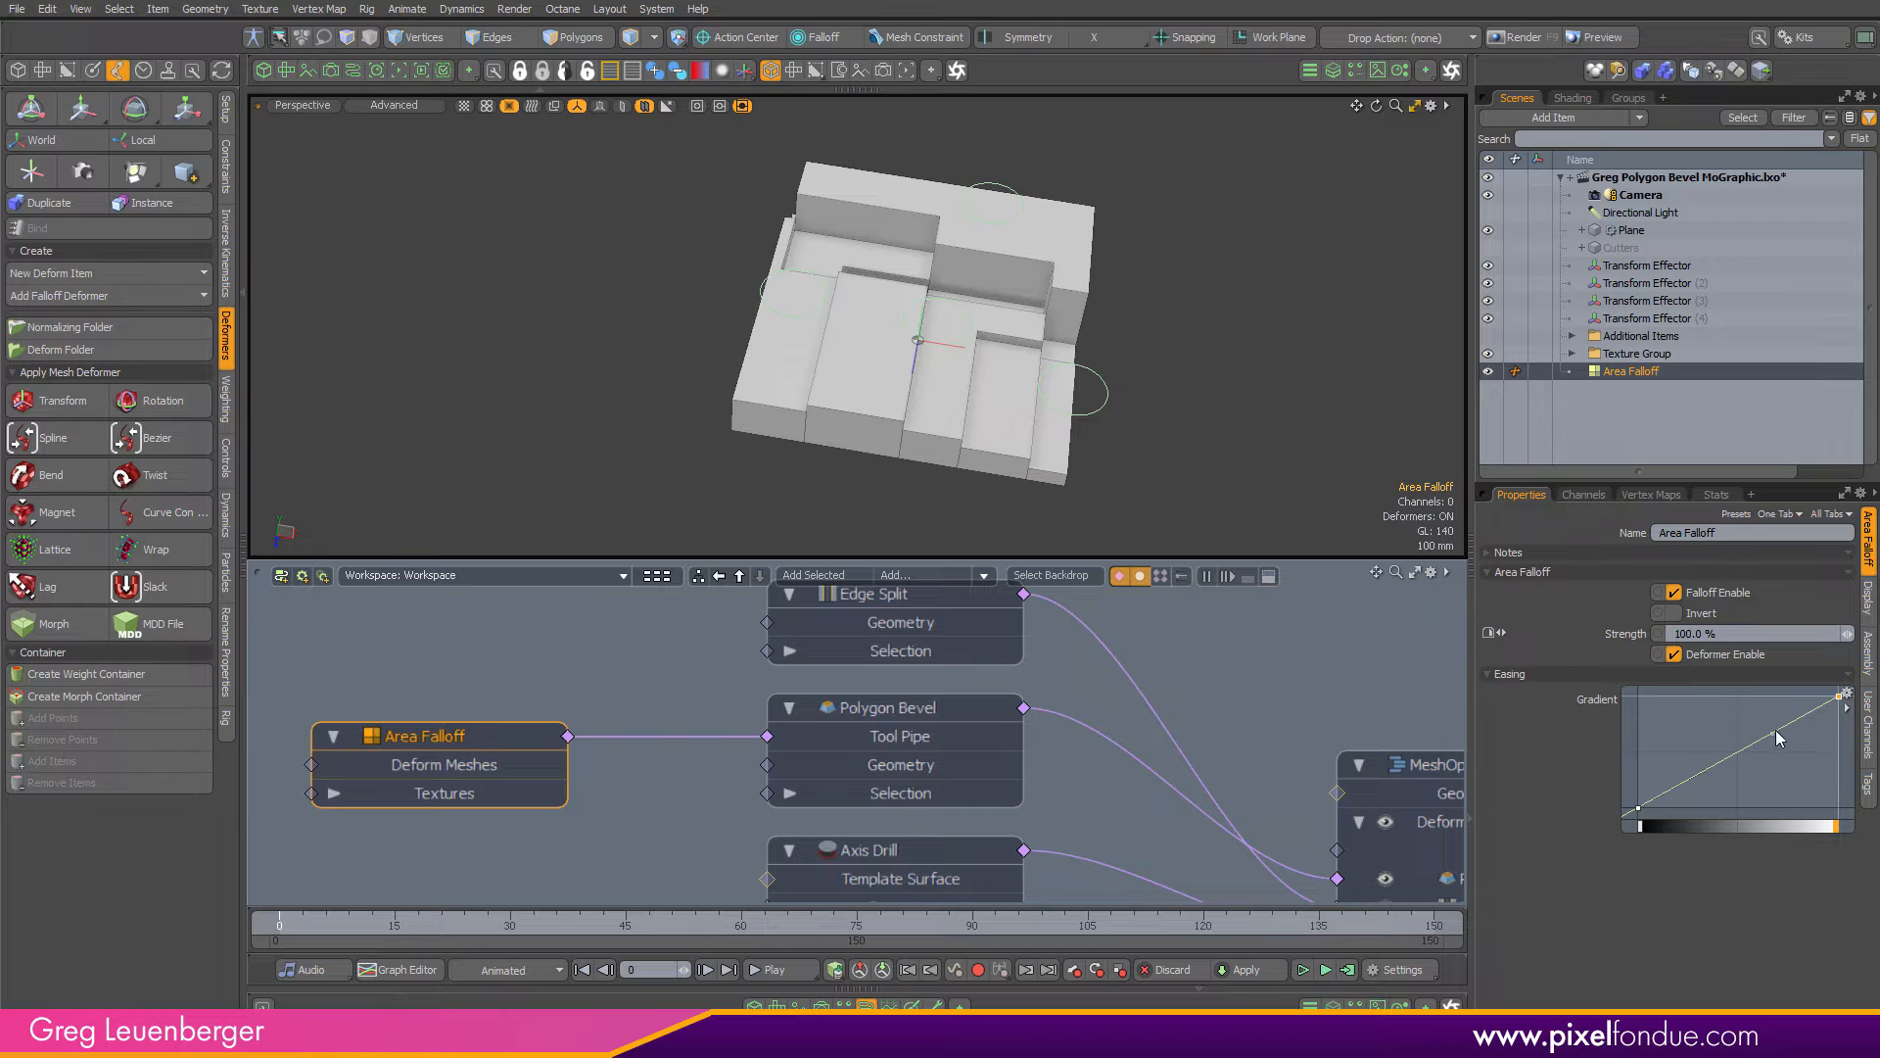
Reshape the Area Falloff's easing gradient into a smooth S-curve by adjusting the tangents of its end keys
{"action": "mouse_move", "coordinate": [1780, 738]}
{"action": "left_mouse_down"}
{"action": "mouse_move", "coordinate": [1784, 772]}
{"action": "mouse_move", "coordinate": [1763, 720]}
{"action": "mouse_move", "coordinate": [1711, 783]}
{"action": "left_mouse_up"}
{"action": "left_click", "coordinate": [1642, 809]}
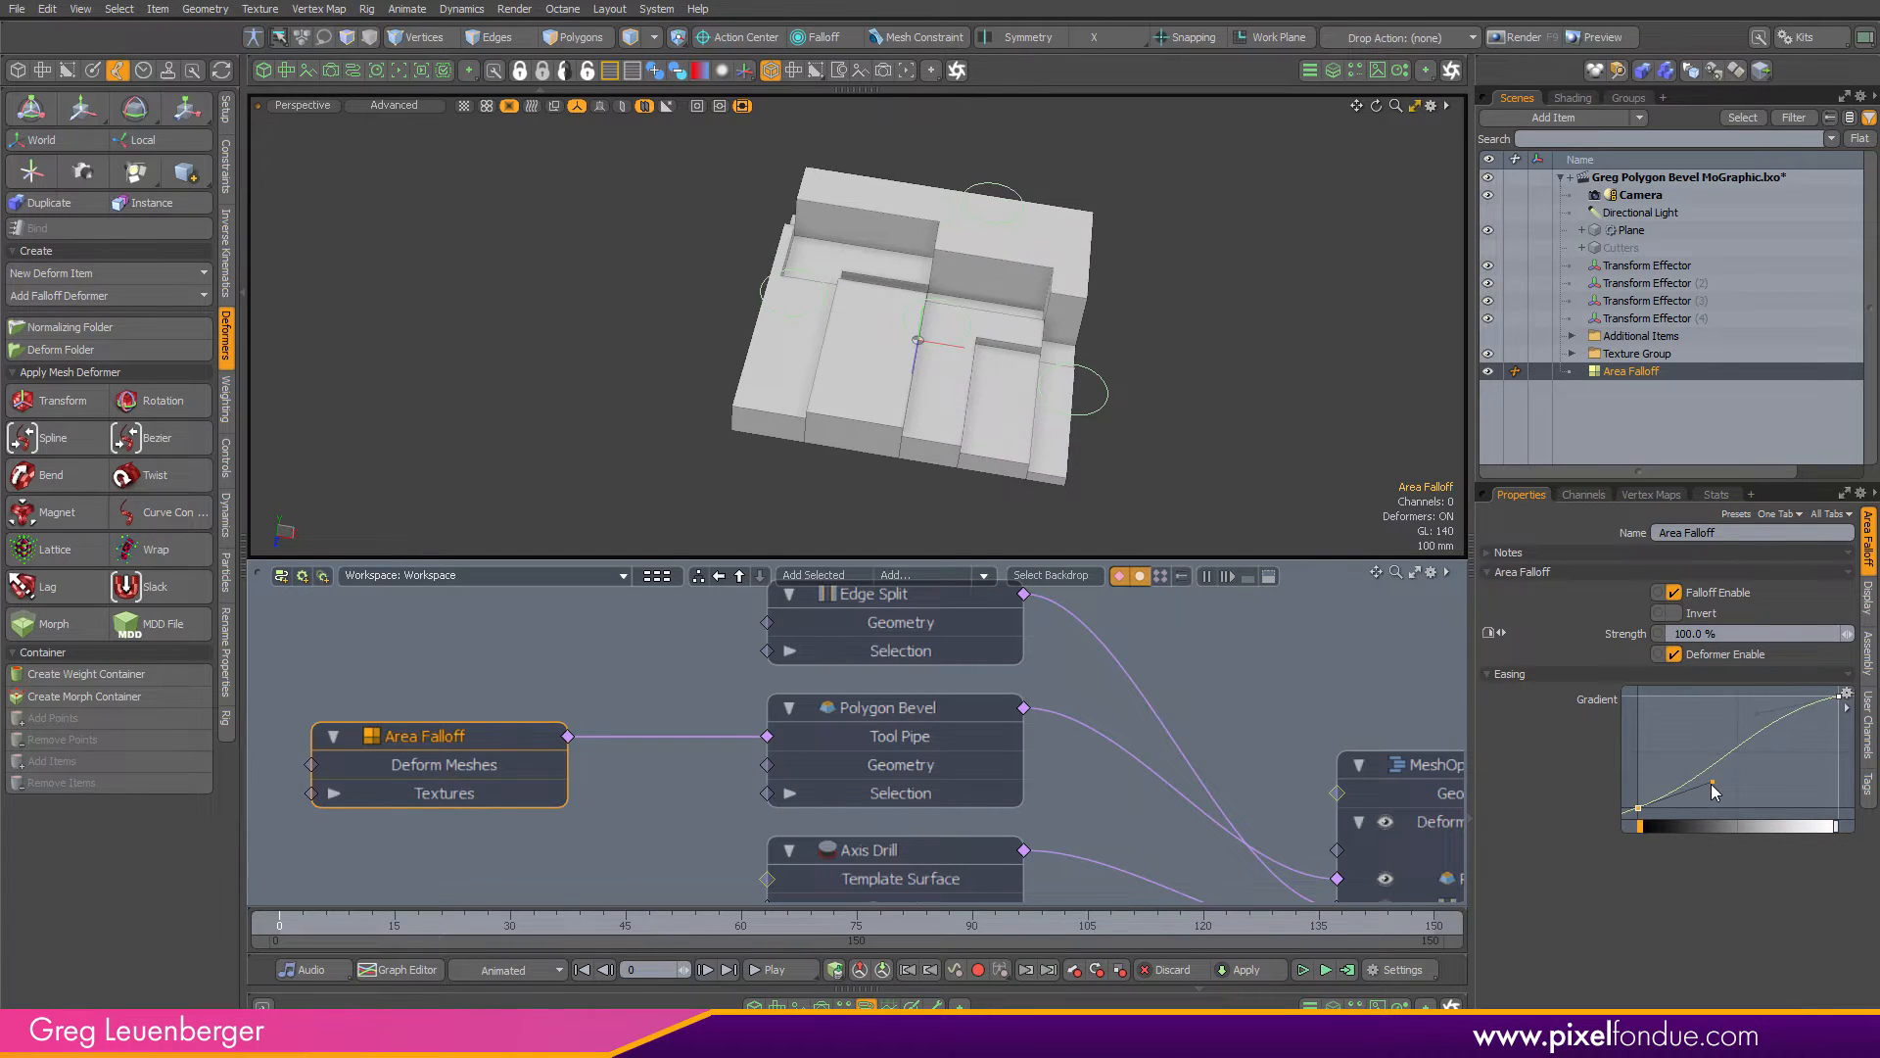
{"action": "left_click_drag", "start_coordinate": [1256, 457], "coordinate": [707, 311], "text": "alt"}
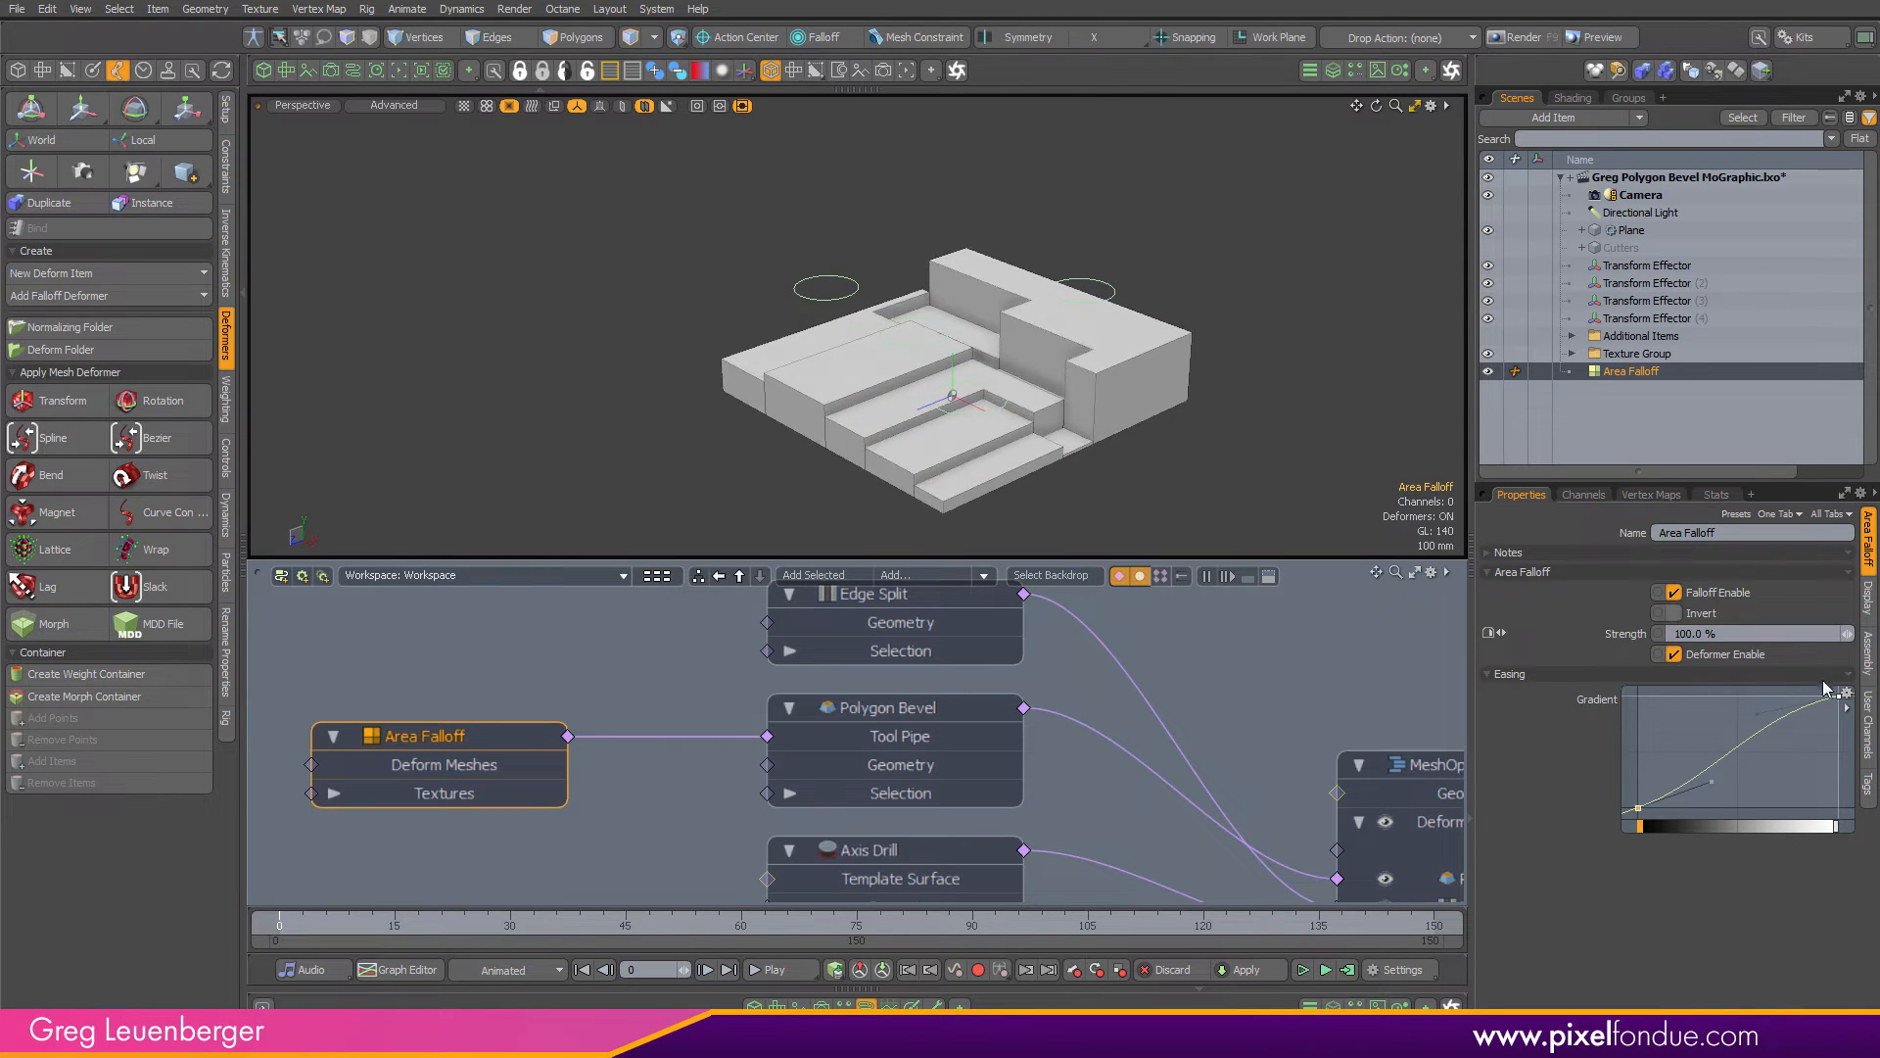
{"action": "left_click_drag", "start_coordinate": [1758, 714], "coordinate": [1762, 717]}
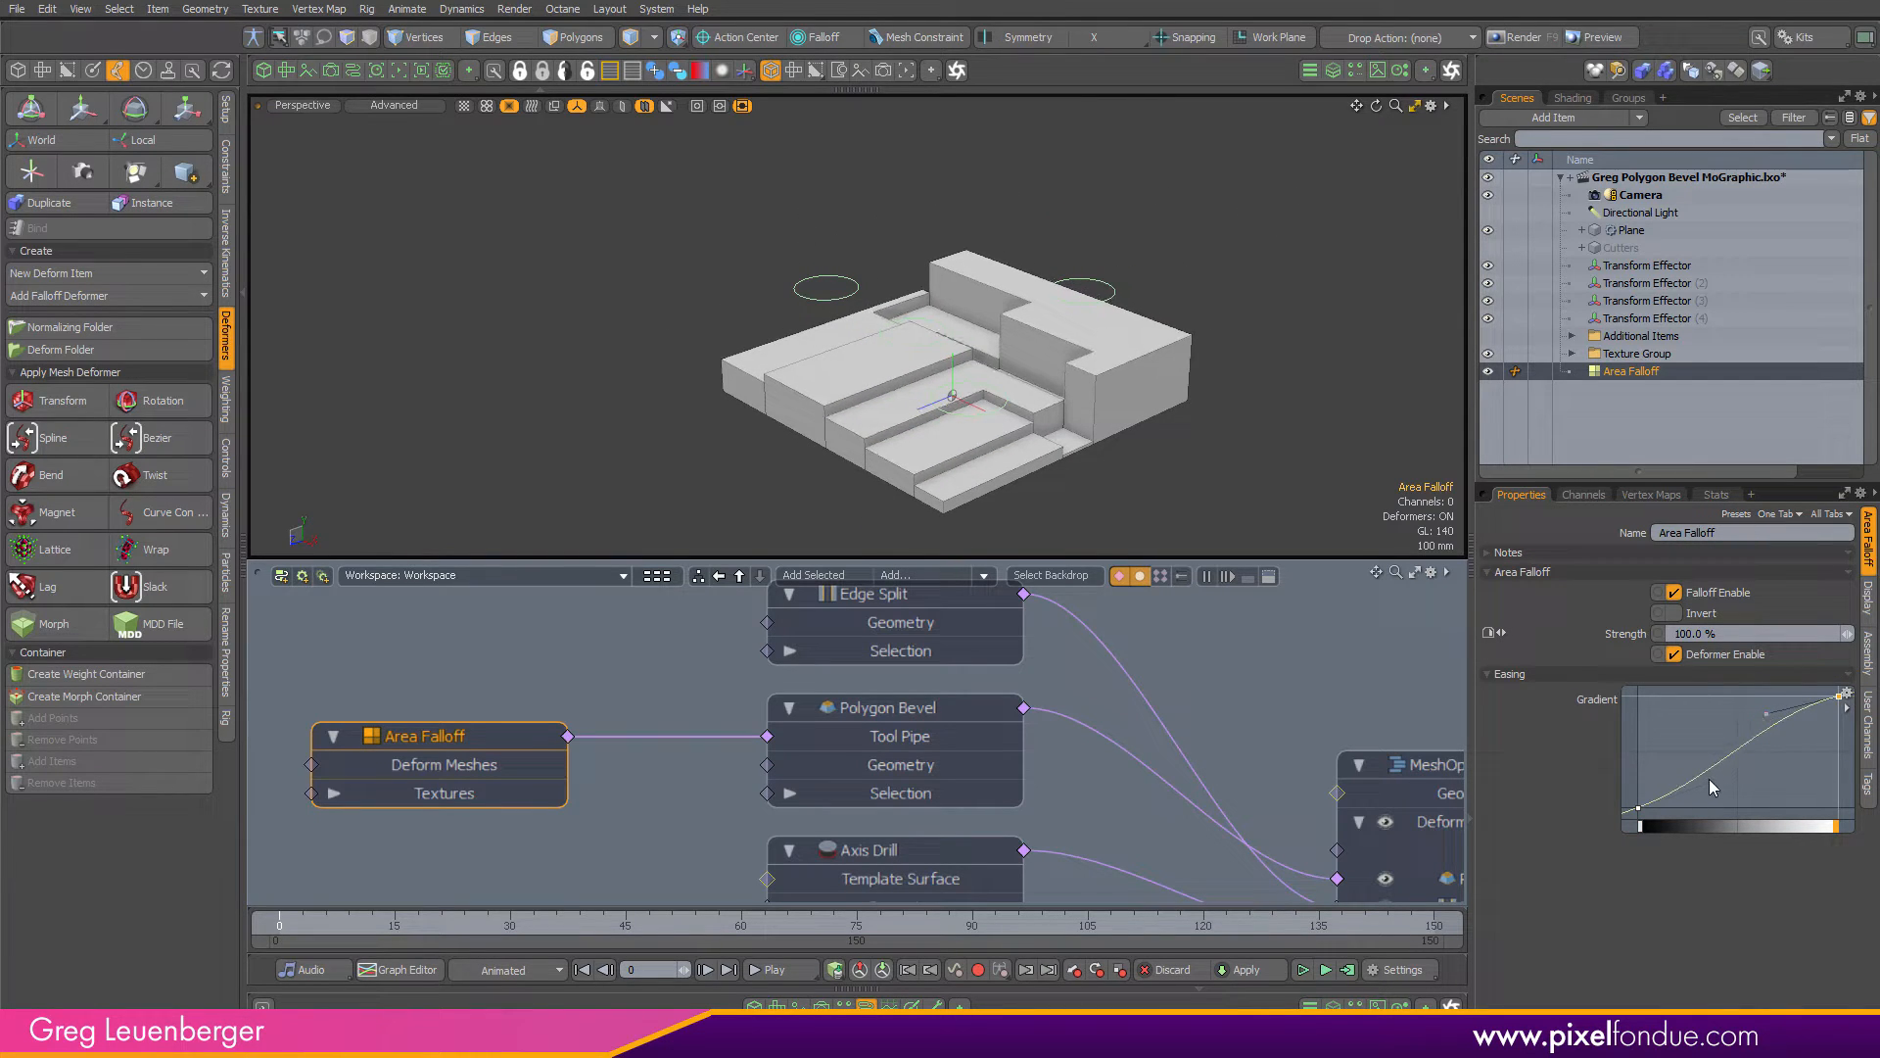
{"action": "left_click", "coordinate": [1212, 348]}
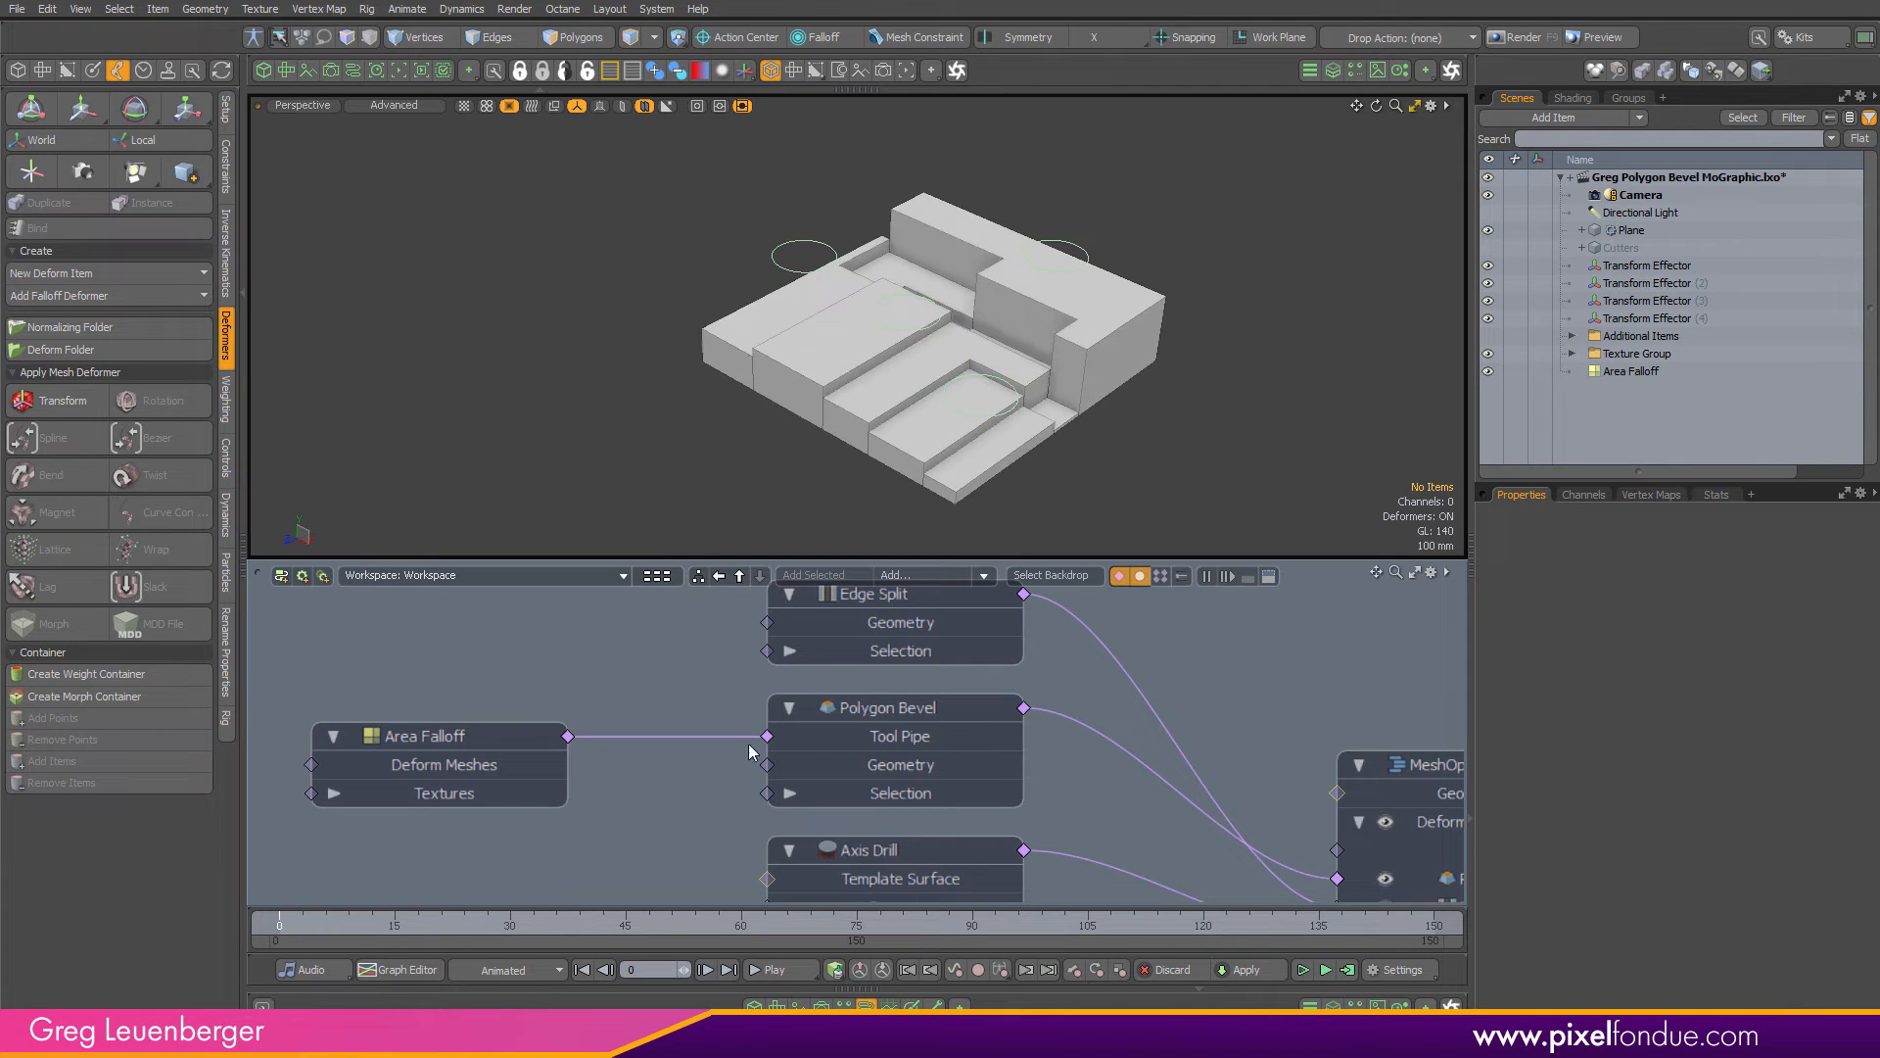
Scrub to frame 56 and select polygons and connected blocks to examine how the bevelled pieces are separated
{"action": "left_click_drag", "start_coordinate": [284, 925], "coordinate": [348, 925]}
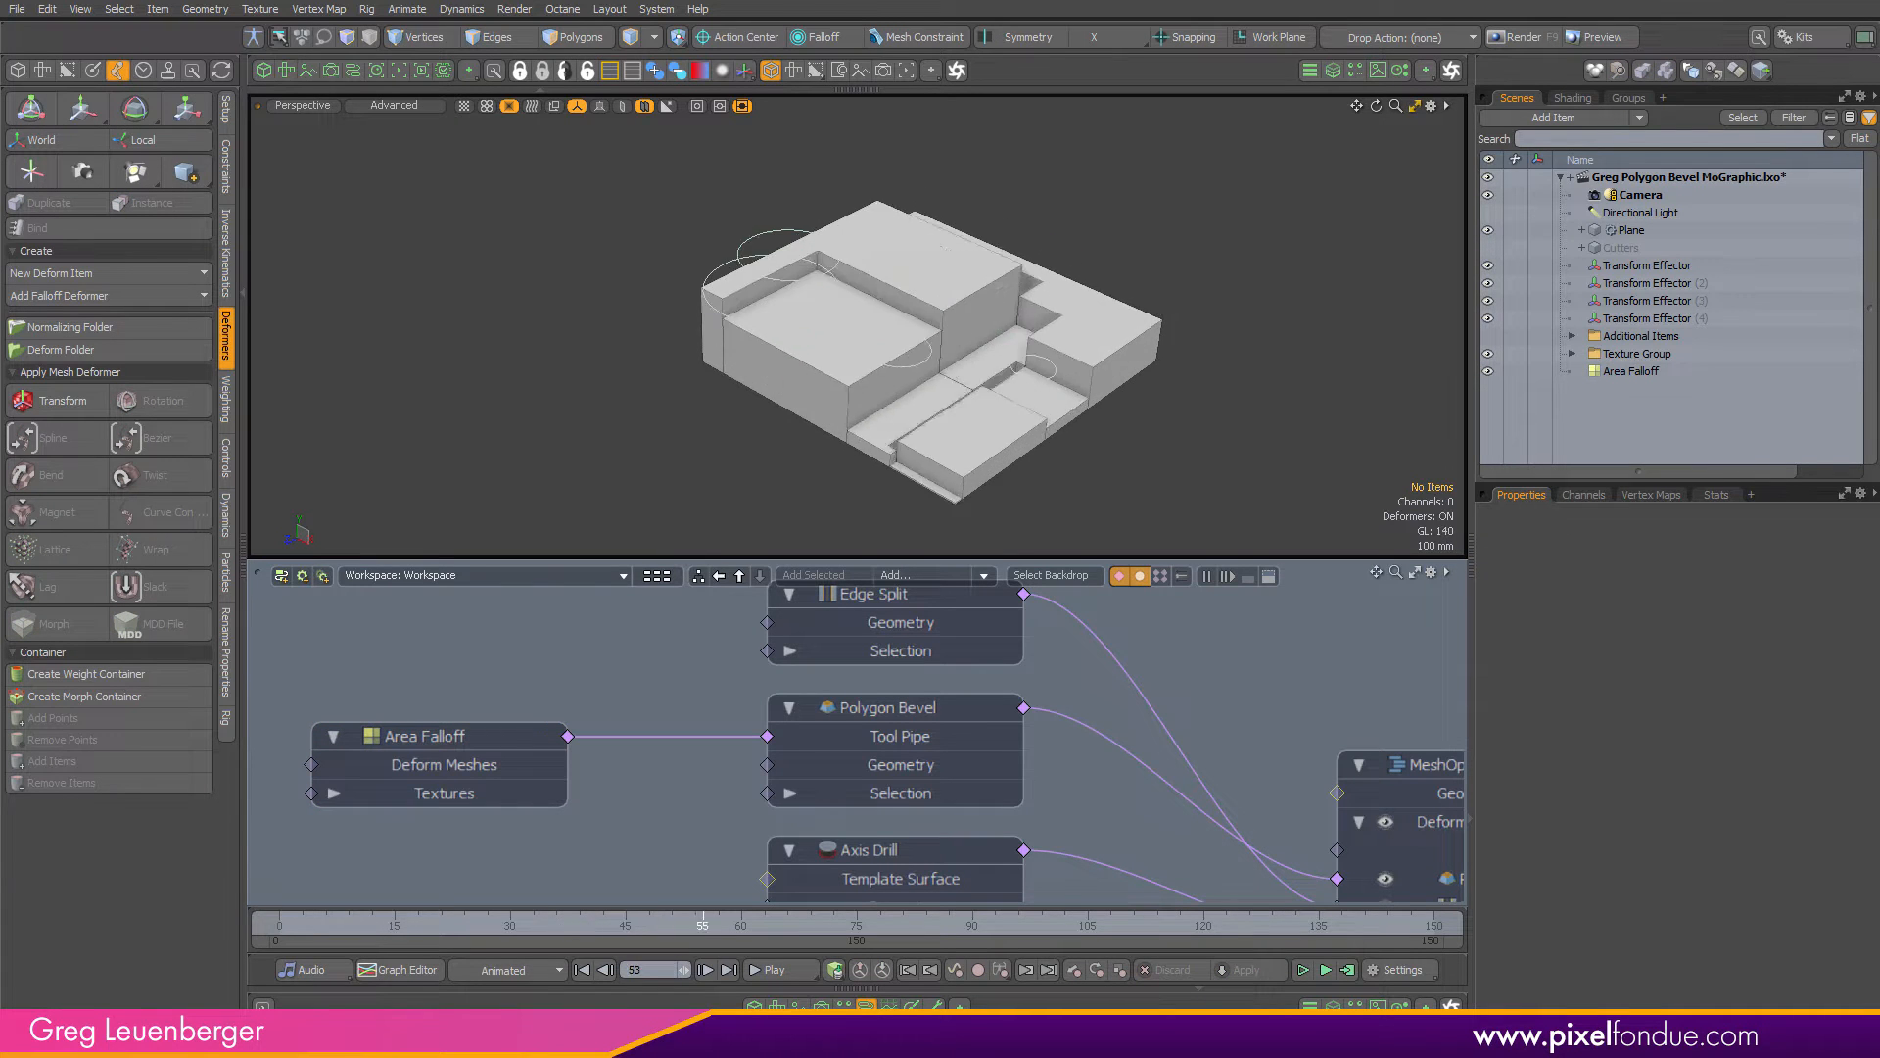
{"action": "mouse_move", "coordinate": [703, 925]}
{"action": "left_mouse_down"}
{"action": "mouse_move", "coordinate": [1401, 926]}
{"action": "mouse_move", "coordinate": [331, 925]}
{"action": "mouse_move", "coordinate": [1415, 925]}
{"action": "mouse_move", "coordinate": [394, 926]}
{"action": "mouse_move", "coordinate": [862, 925]}
{"action": "mouse_move", "coordinate": [710, 925]}
{"action": "left_mouse_up"}
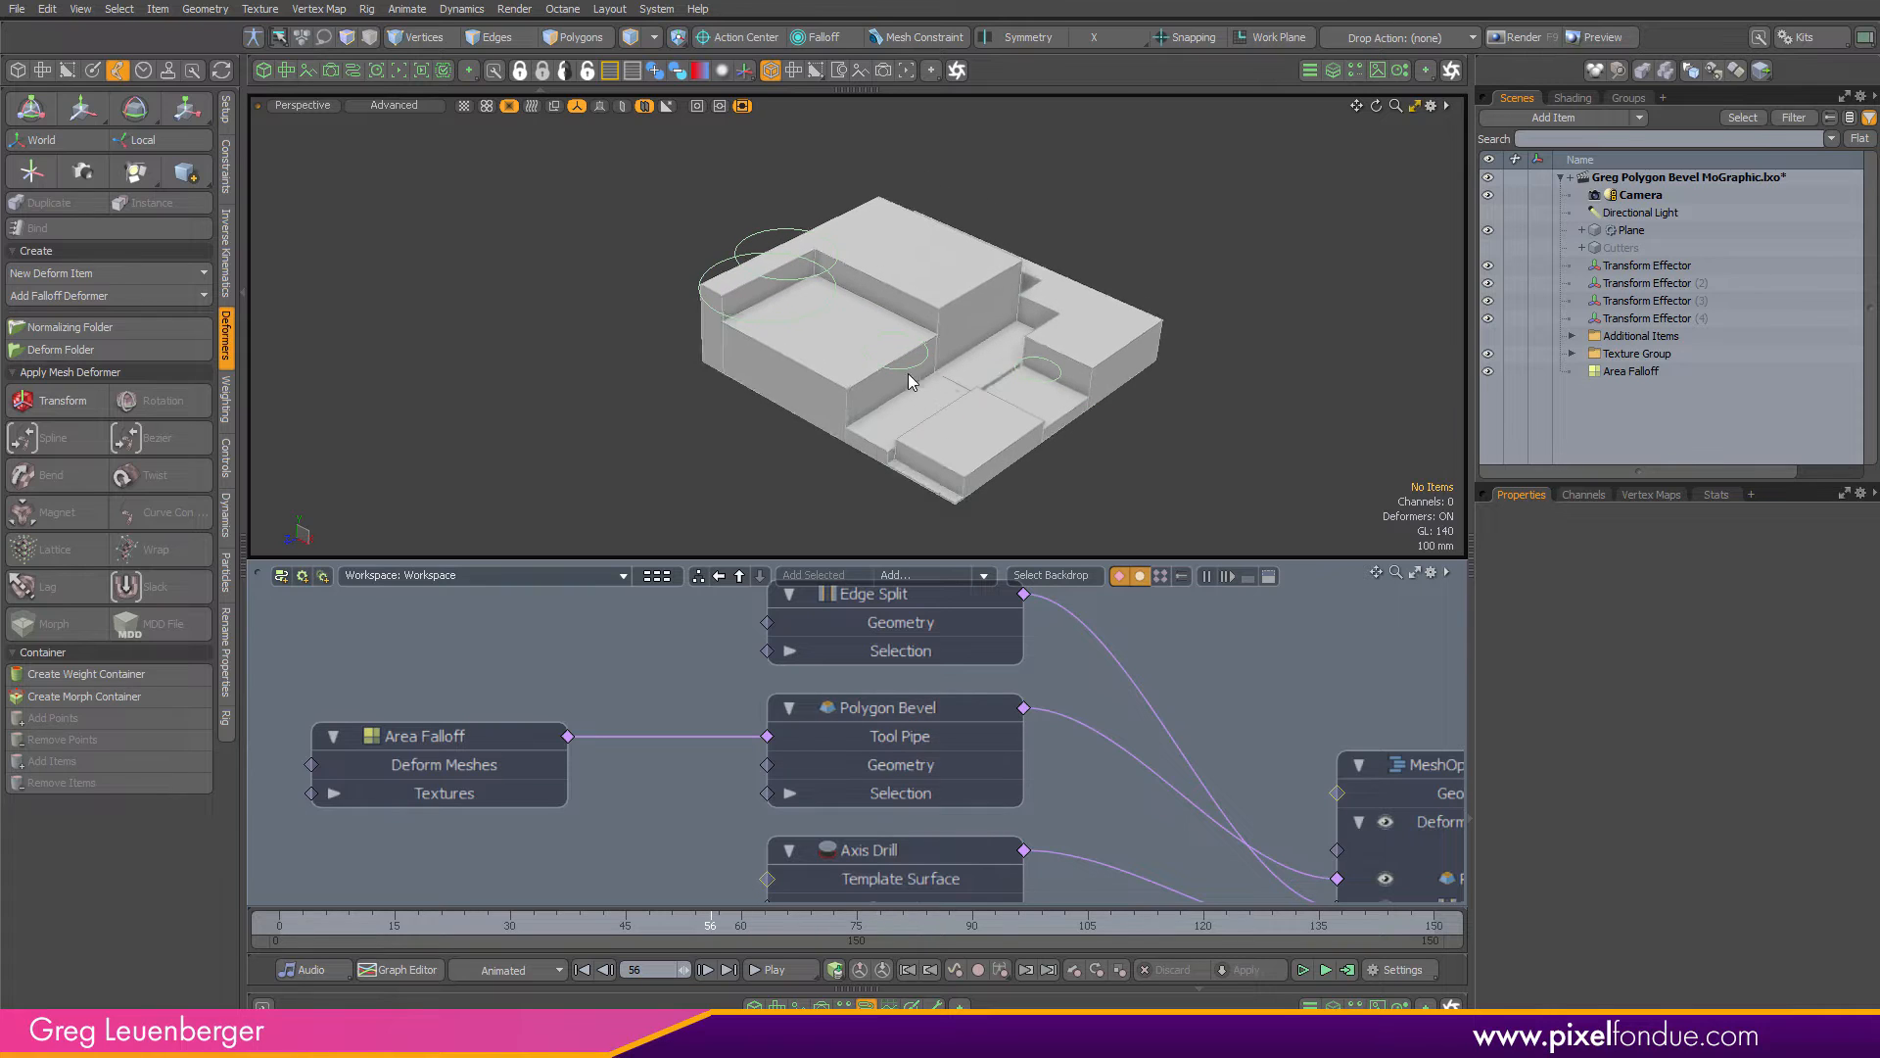
{"action": "key", "text": "3"}
{"action": "double_click", "coordinate": [919, 275]}
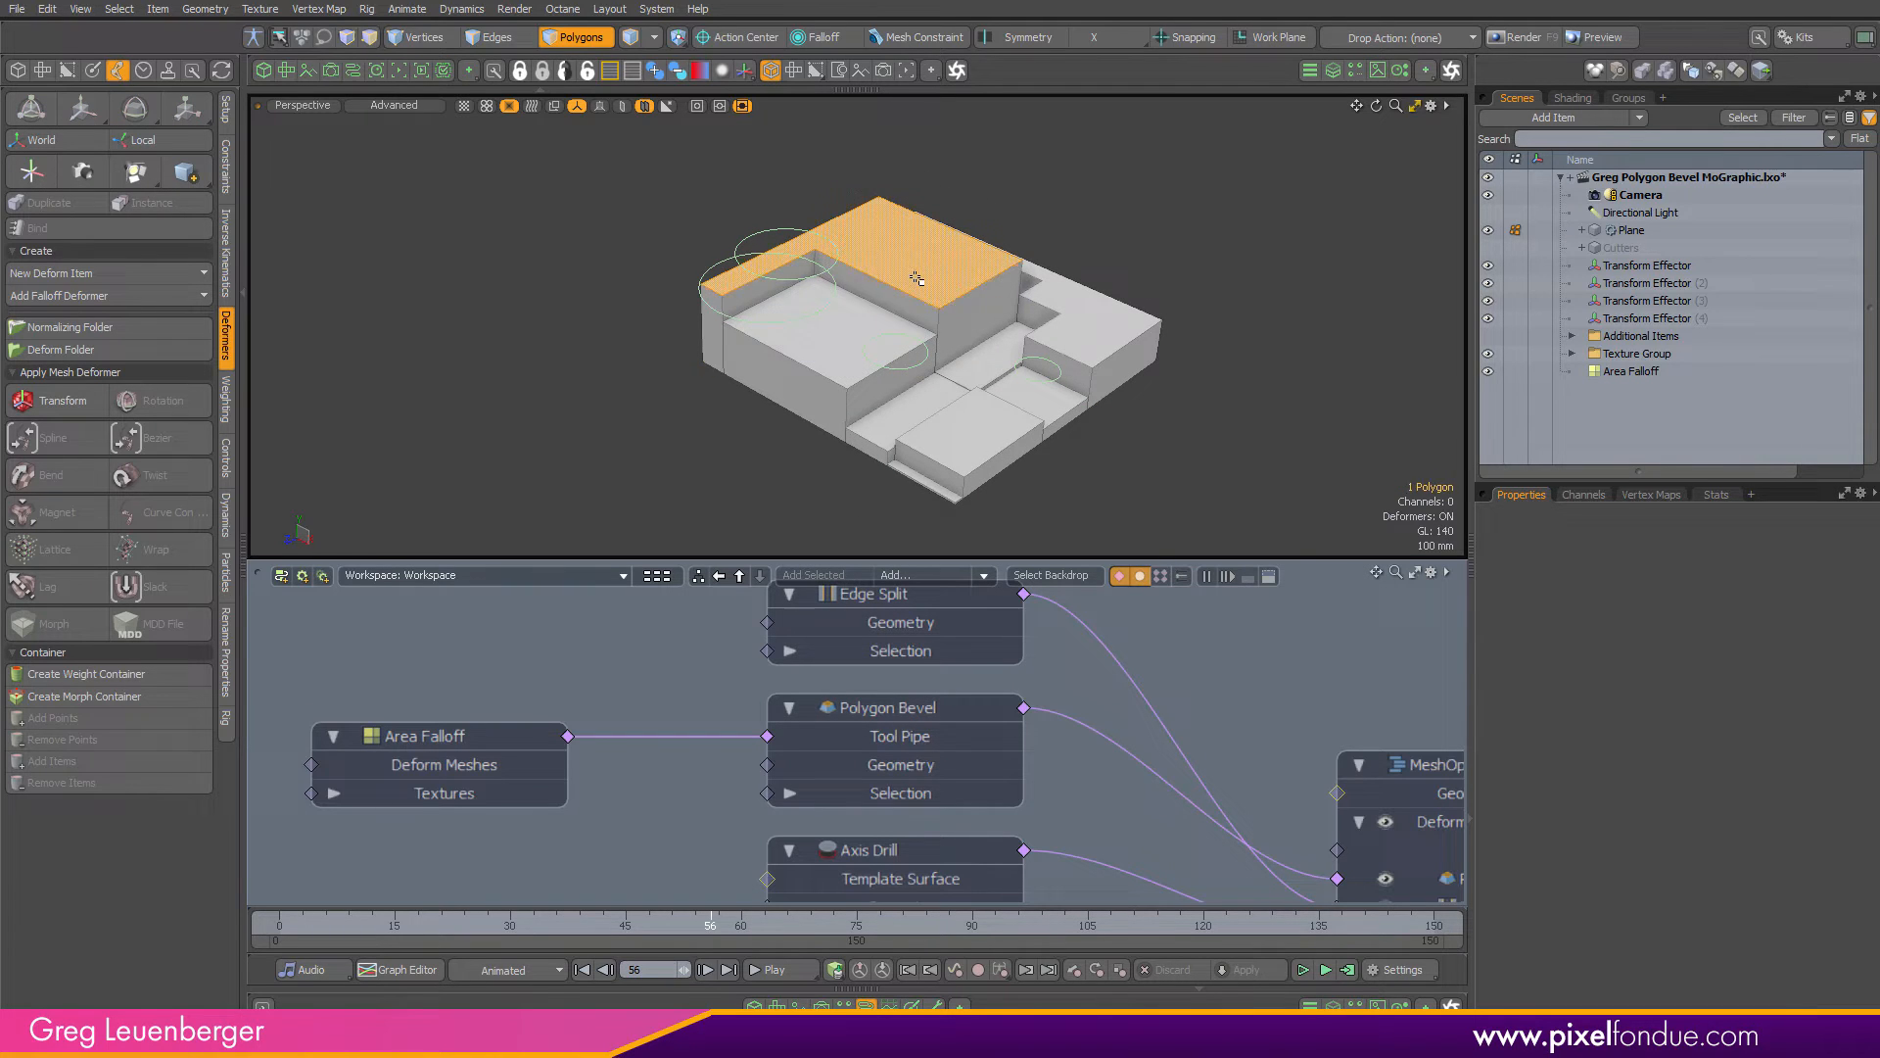
{"action": "left_click", "coordinate": [844, 372]}
{"action": "left_click", "coordinate": [889, 421]}
{"action": "left_click", "coordinate": [965, 436]}
{"action": "double_click", "coordinate": [1097, 338]}
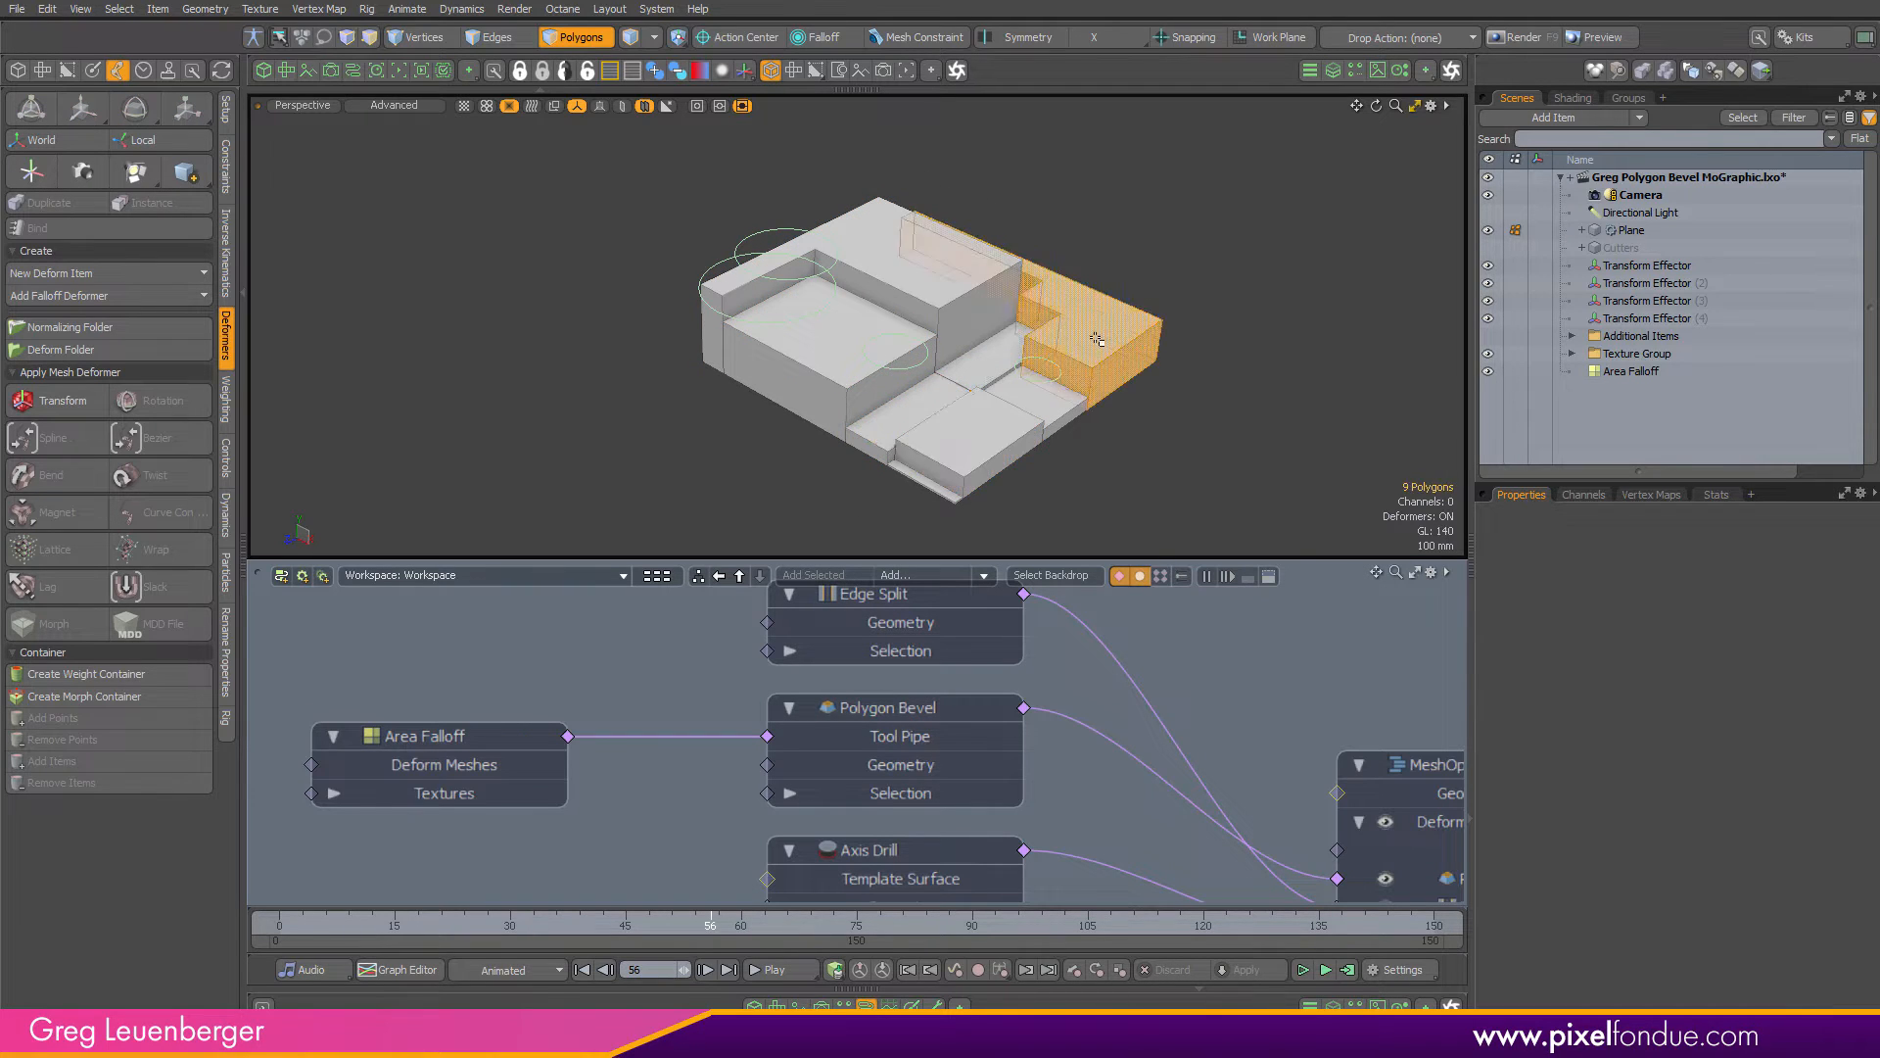
{"action": "left_click", "coordinate": [925, 279]}
{"action": "left_click", "coordinate": [813, 333]}
{"action": "left_click", "coordinate": [1191, 310]}
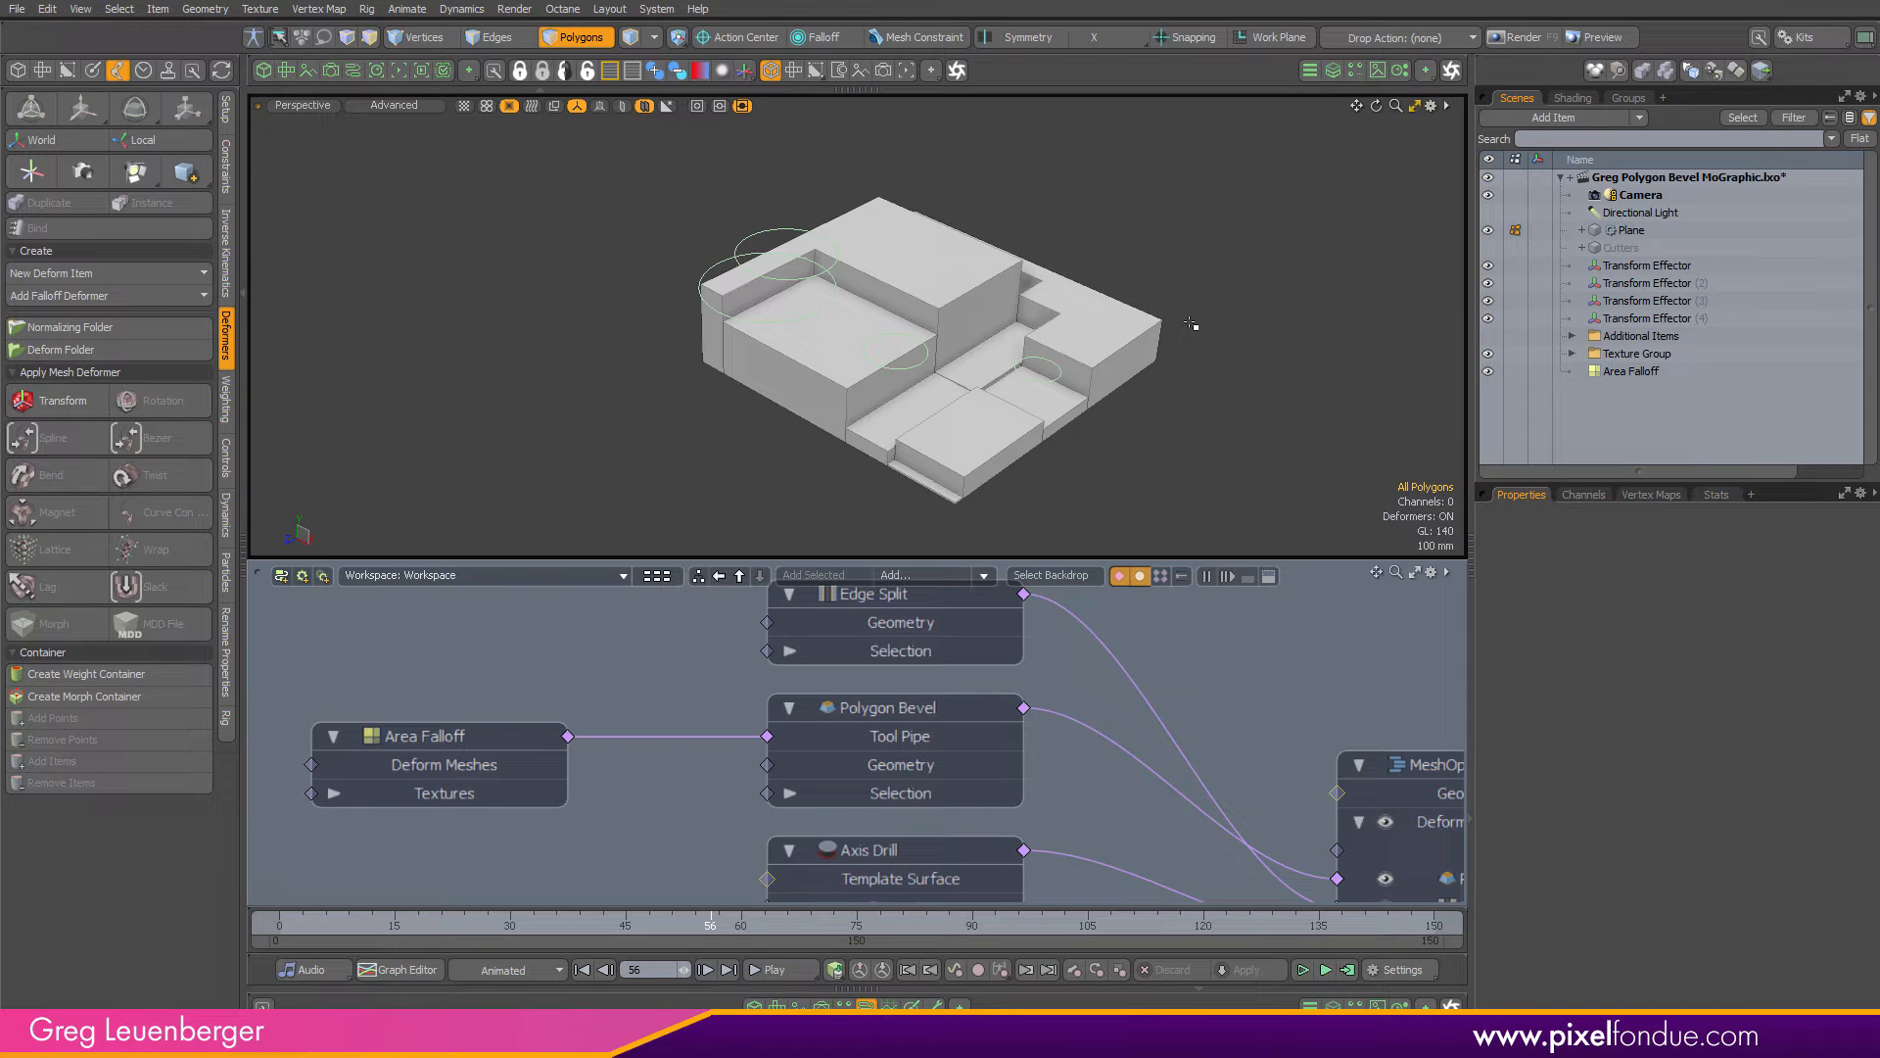
{"action": "mouse_move", "coordinate": [1023, 402]}
{"action": "left_mouse_down", "text": "alt"}
{"action": "mouse_move", "coordinate": [1252, 303]}
{"action": "mouse_move", "coordinate": [1007, 419]}
{"action": "left_mouse_up", "text": "alt"}
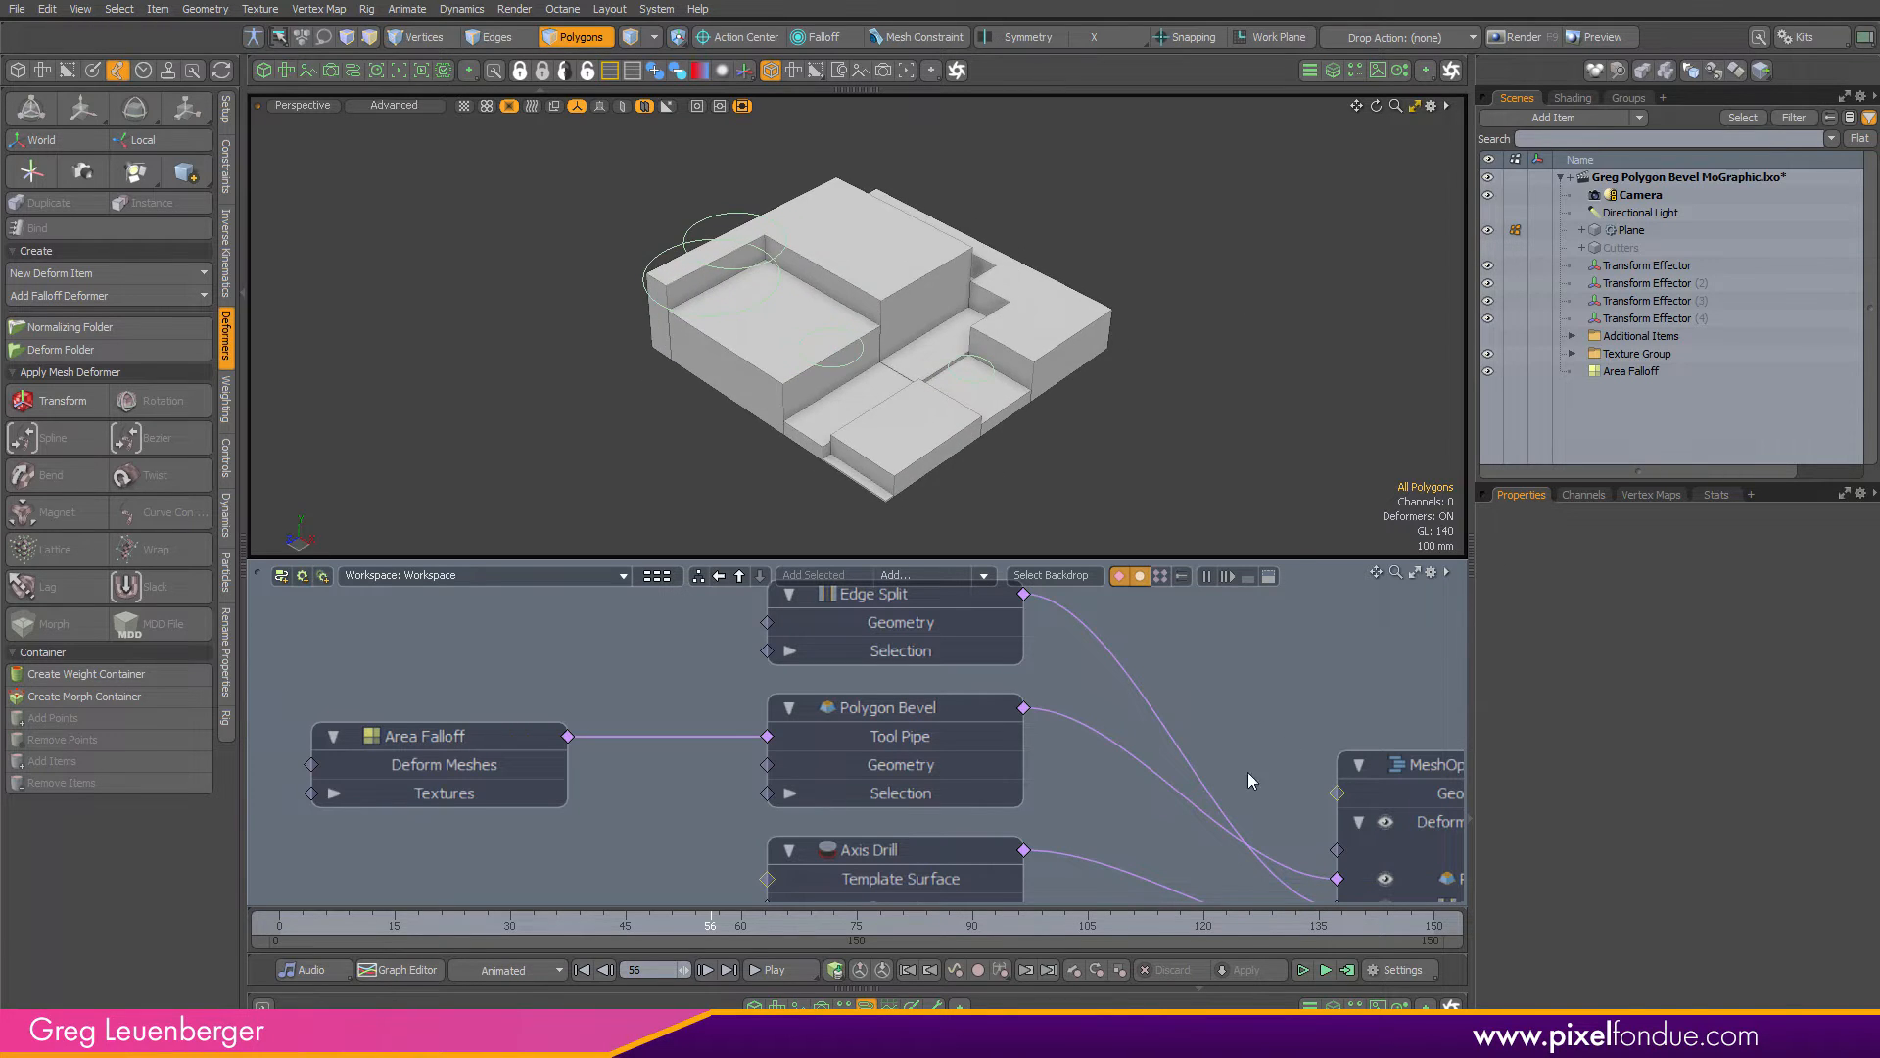
Rearrange the schematic so the Area Falloff and Polygon Bevel nodes sit directly above the Edge Split and Axis Drill nodes
{"action": "scroll", "coordinate": [1248, 780], "scroll_direction": "down", "scroll_amount": 3}
{"action": "left_click_drag", "start_coordinate": [621, 720], "coordinate": [1067, 735]}
{"action": "middle_click_drag", "start_coordinate": [1015, 717], "coordinate": [1027, 793]}
{"action": "left_click_drag", "start_coordinate": [1026, 787], "coordinate": [1025, 652]}
{"action": "left_click_drag", "start_coordinate": [1032, 724], "coordinate": [1032, 797]}
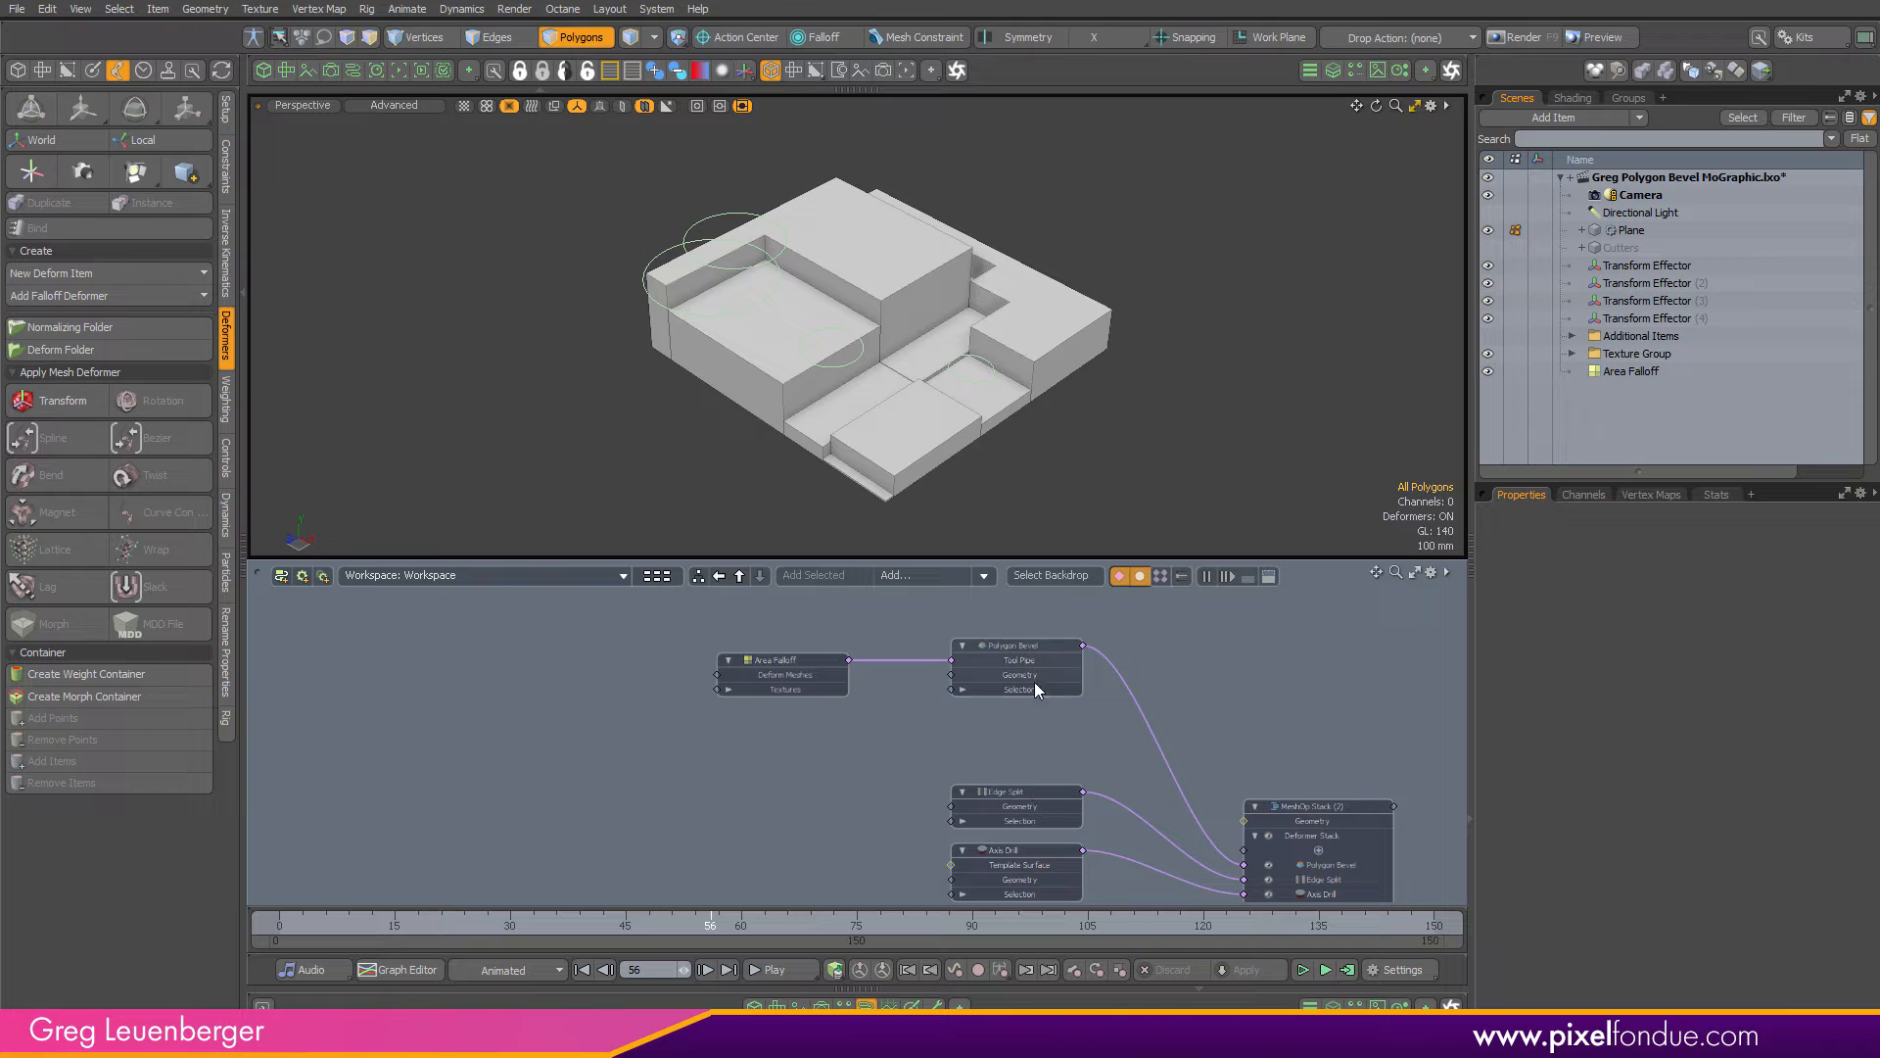
{"action": "left_click_drag", "start_coordinate": [671, 650], "coordinate": [1044, 672]}
{"action": "left_click_drag", "start_coordinate": [1028, 664], "coordinate": [1026, 722]}
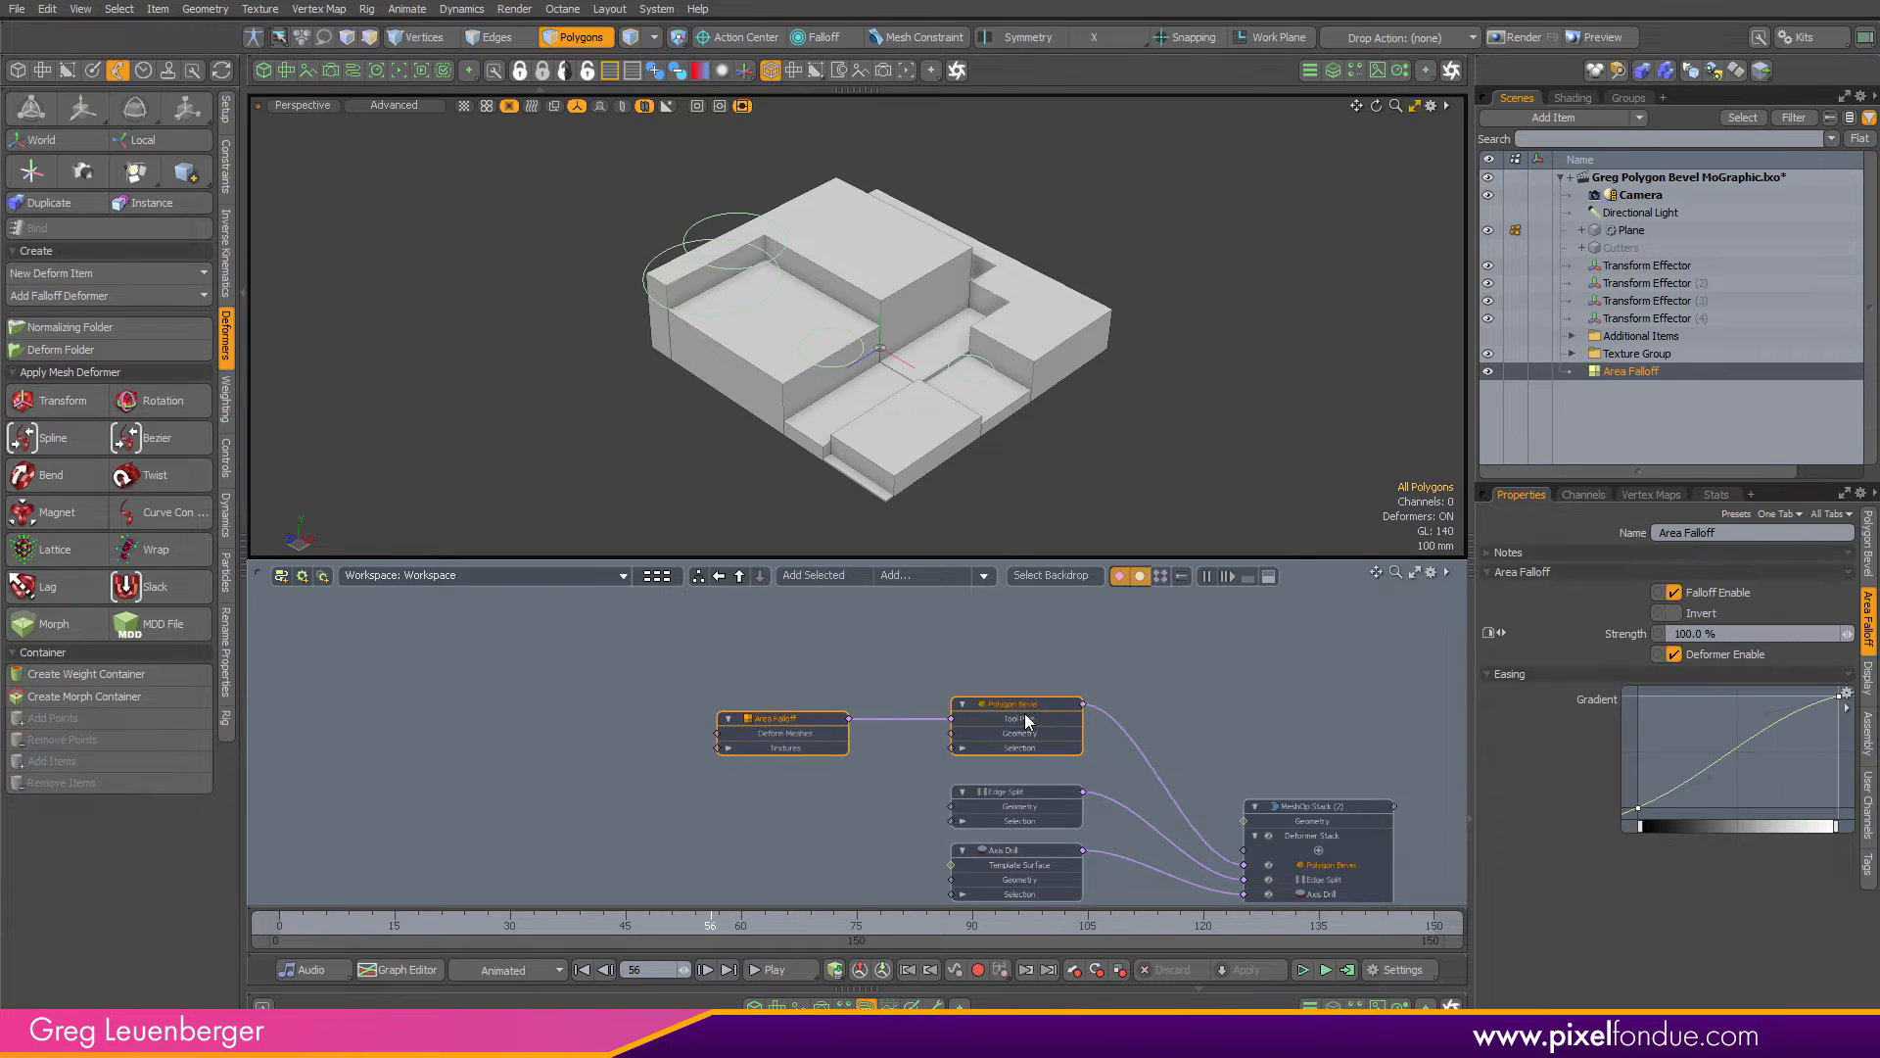
{"action": "left_click", "coordinate": [1110, 639]}
At frame 0, add a Curve Slice operation with Apple Logo as its path, and place the Path Segment Generator node beside it
{"action": "left_click_drag", "start_coordinate": [940, 391], "coordinate": [848, 365], "text": "alt"}
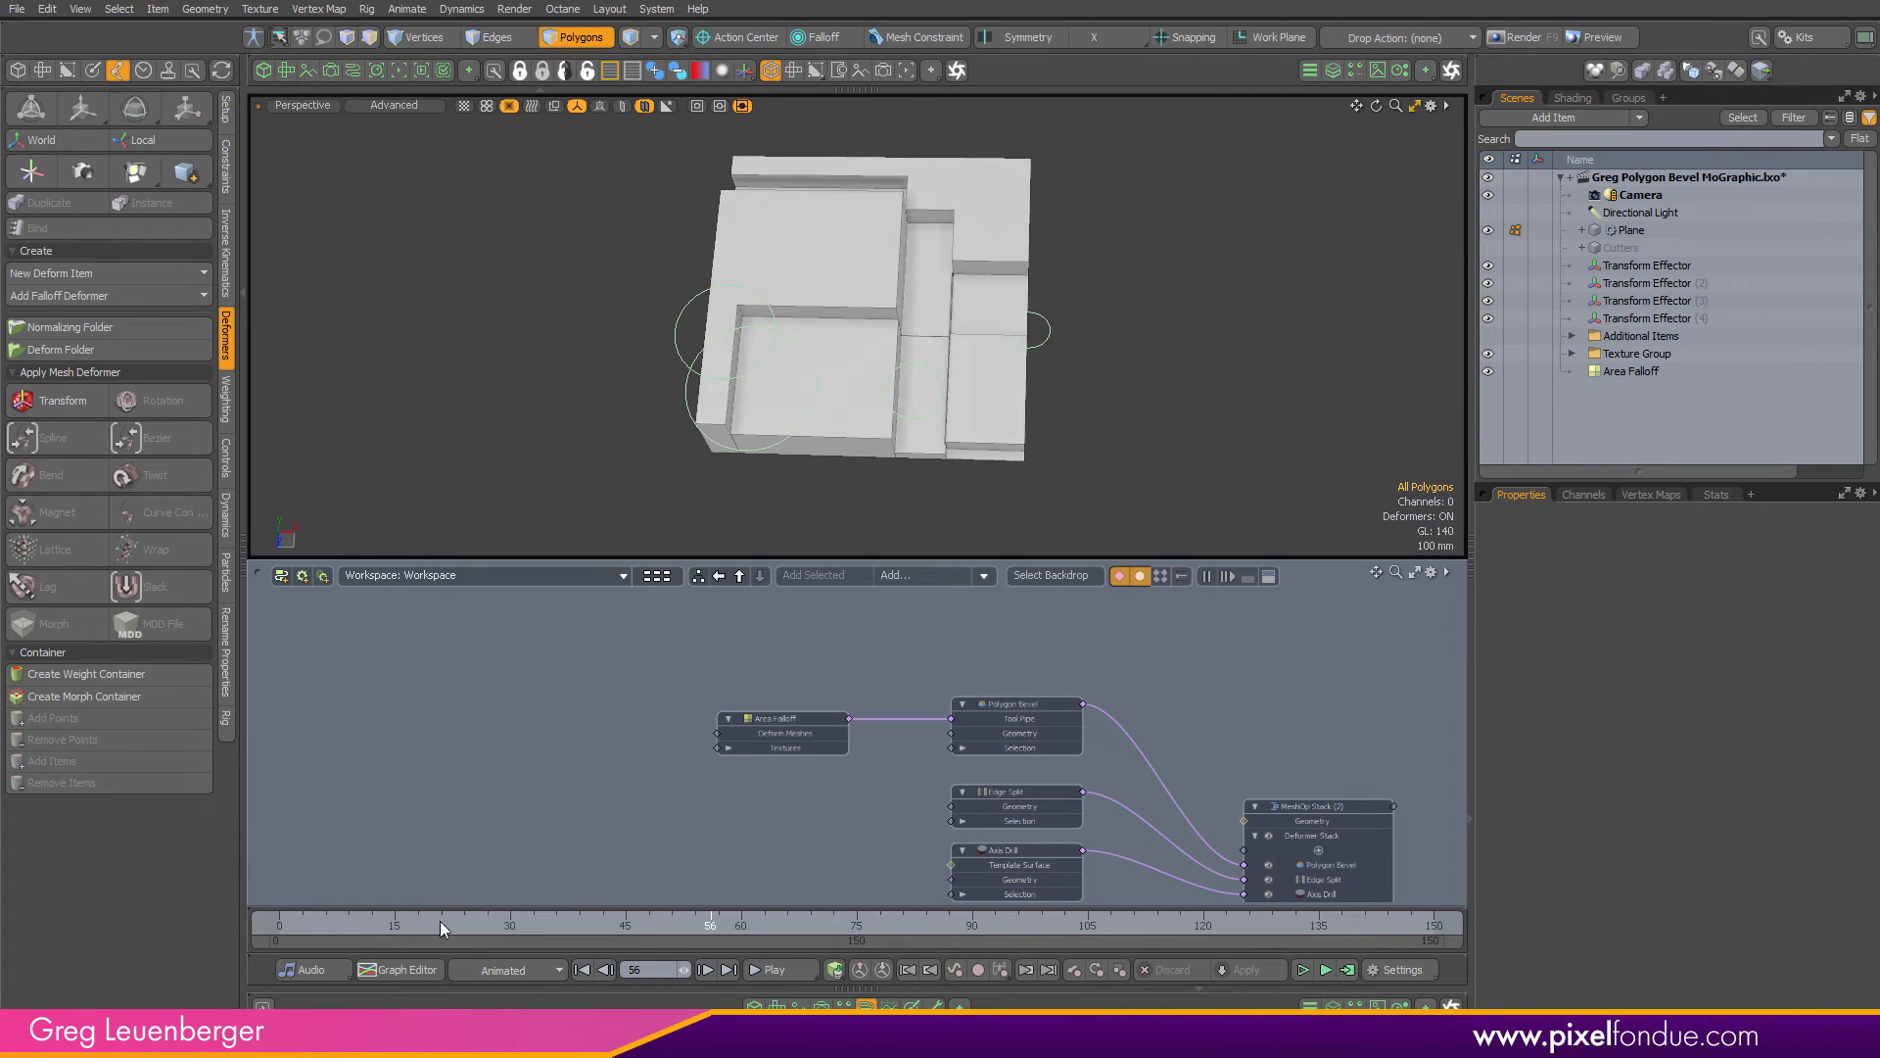
{"action": "mouse_move", "coordinate": [710, 923]}
{"action": "left_mouse_down"}
{"action": "mouse_move", "coordinate": [457, 924]}
{"action": "mouse_move", "coordinate": [910, 923]}
{"action": "mouse_move", "coordinate": [279, 923]}
{"action": "left_mouse_up"}
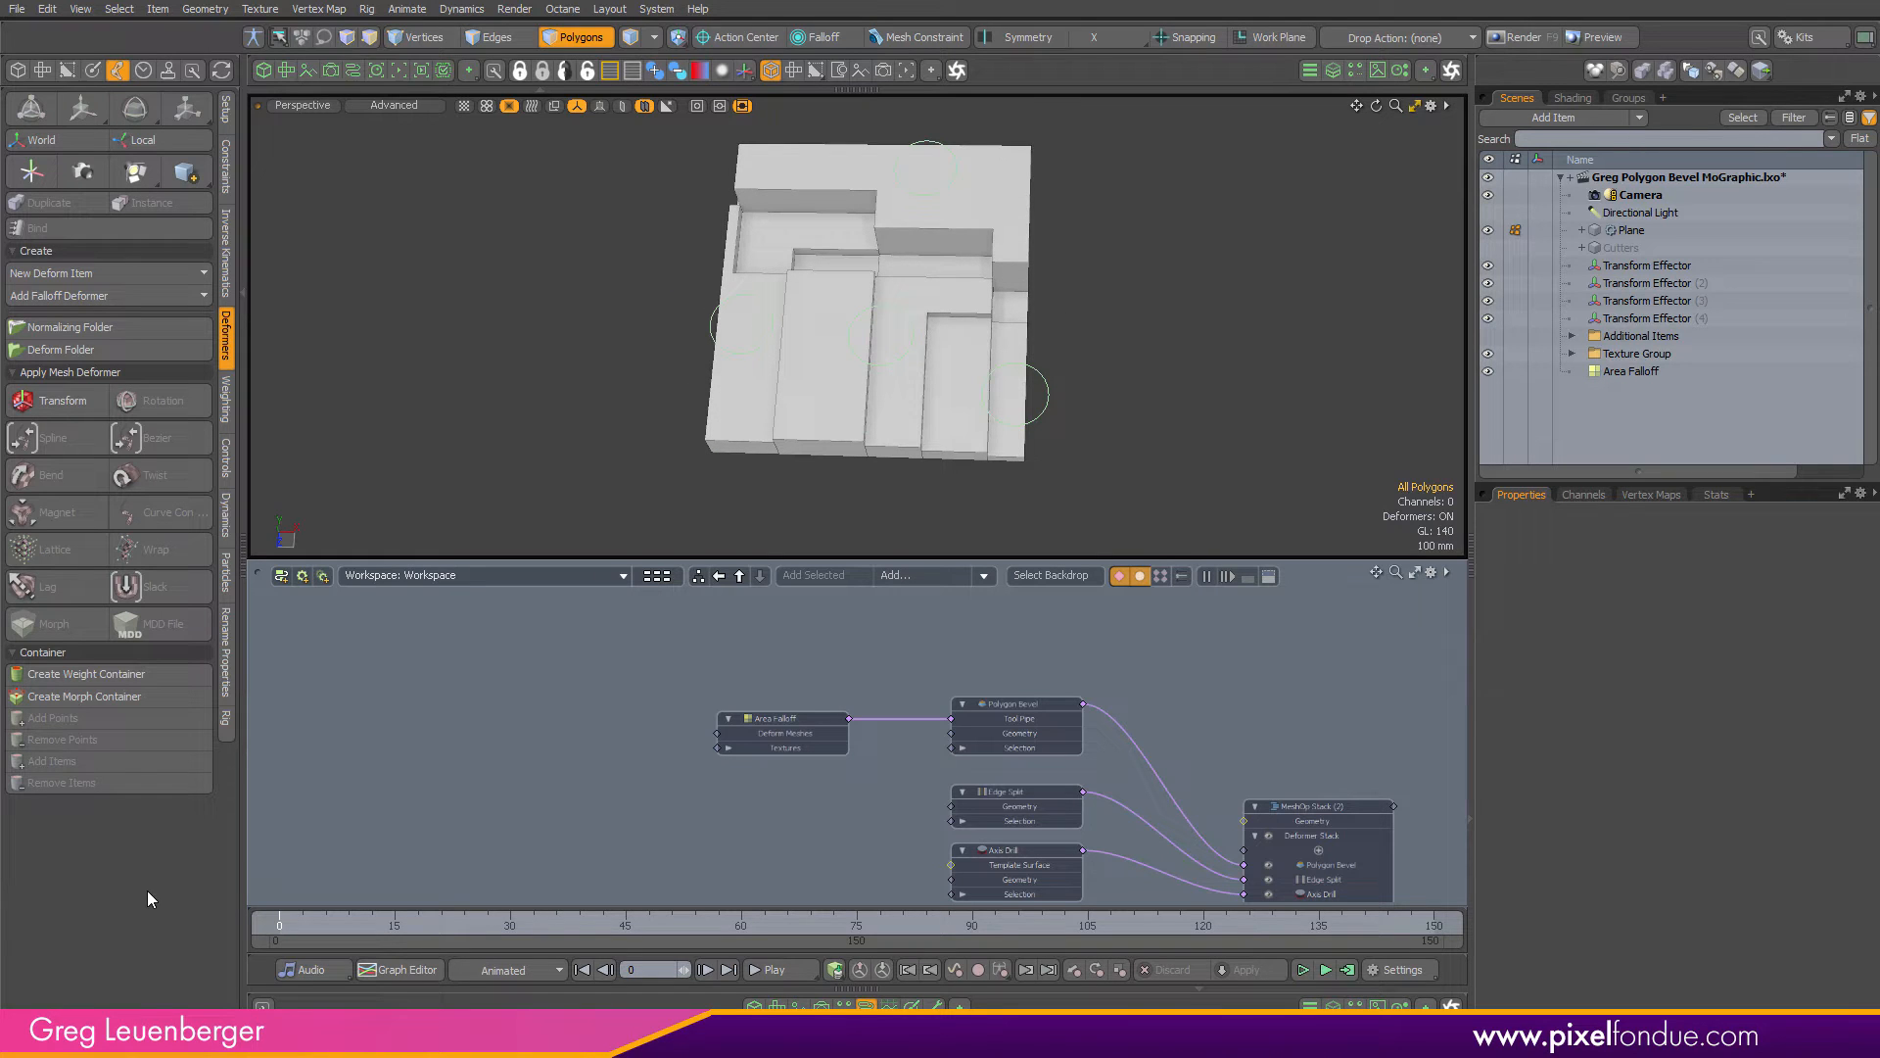
{"action": "left_click_drag", "start_coordinate": [1228, 726], "coordinate": [1137, 734], "text": "alt"}
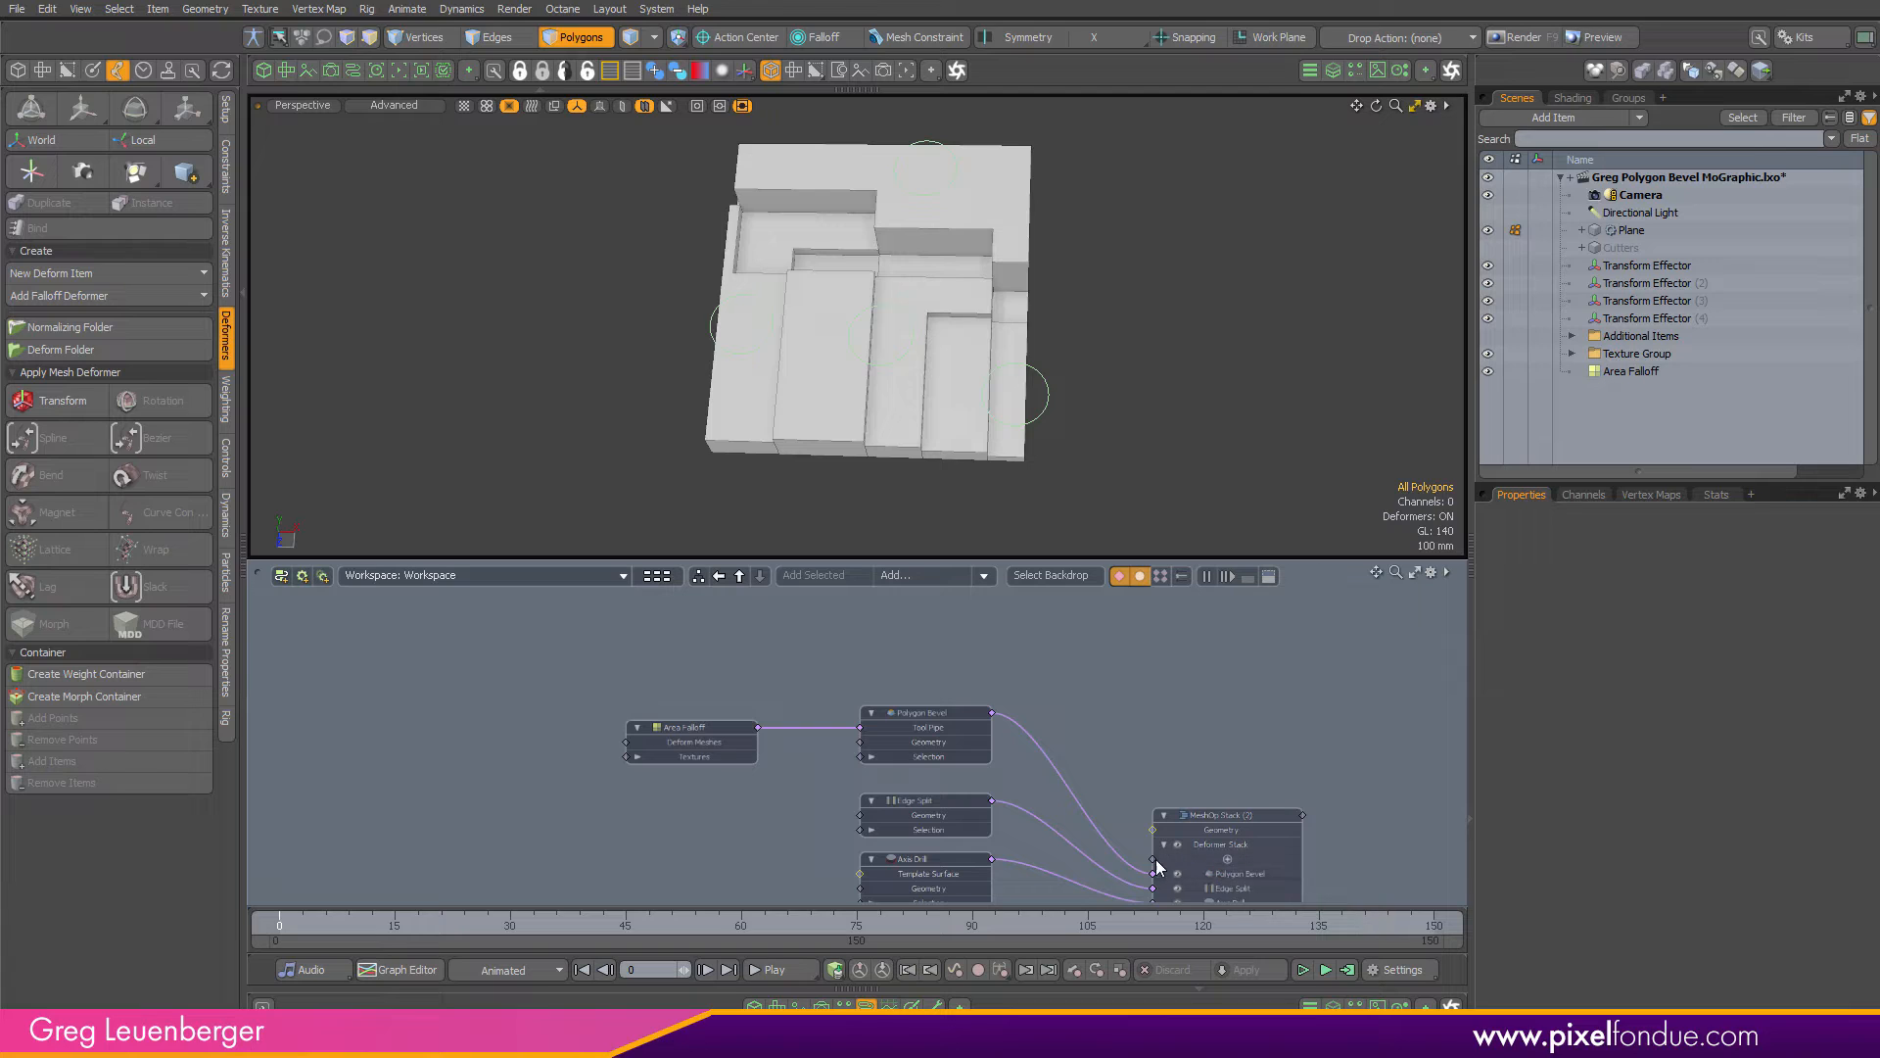
{"action": "left_click_drag", "start_coordinate": [1154, 864], "coordinate": [955, 635]}
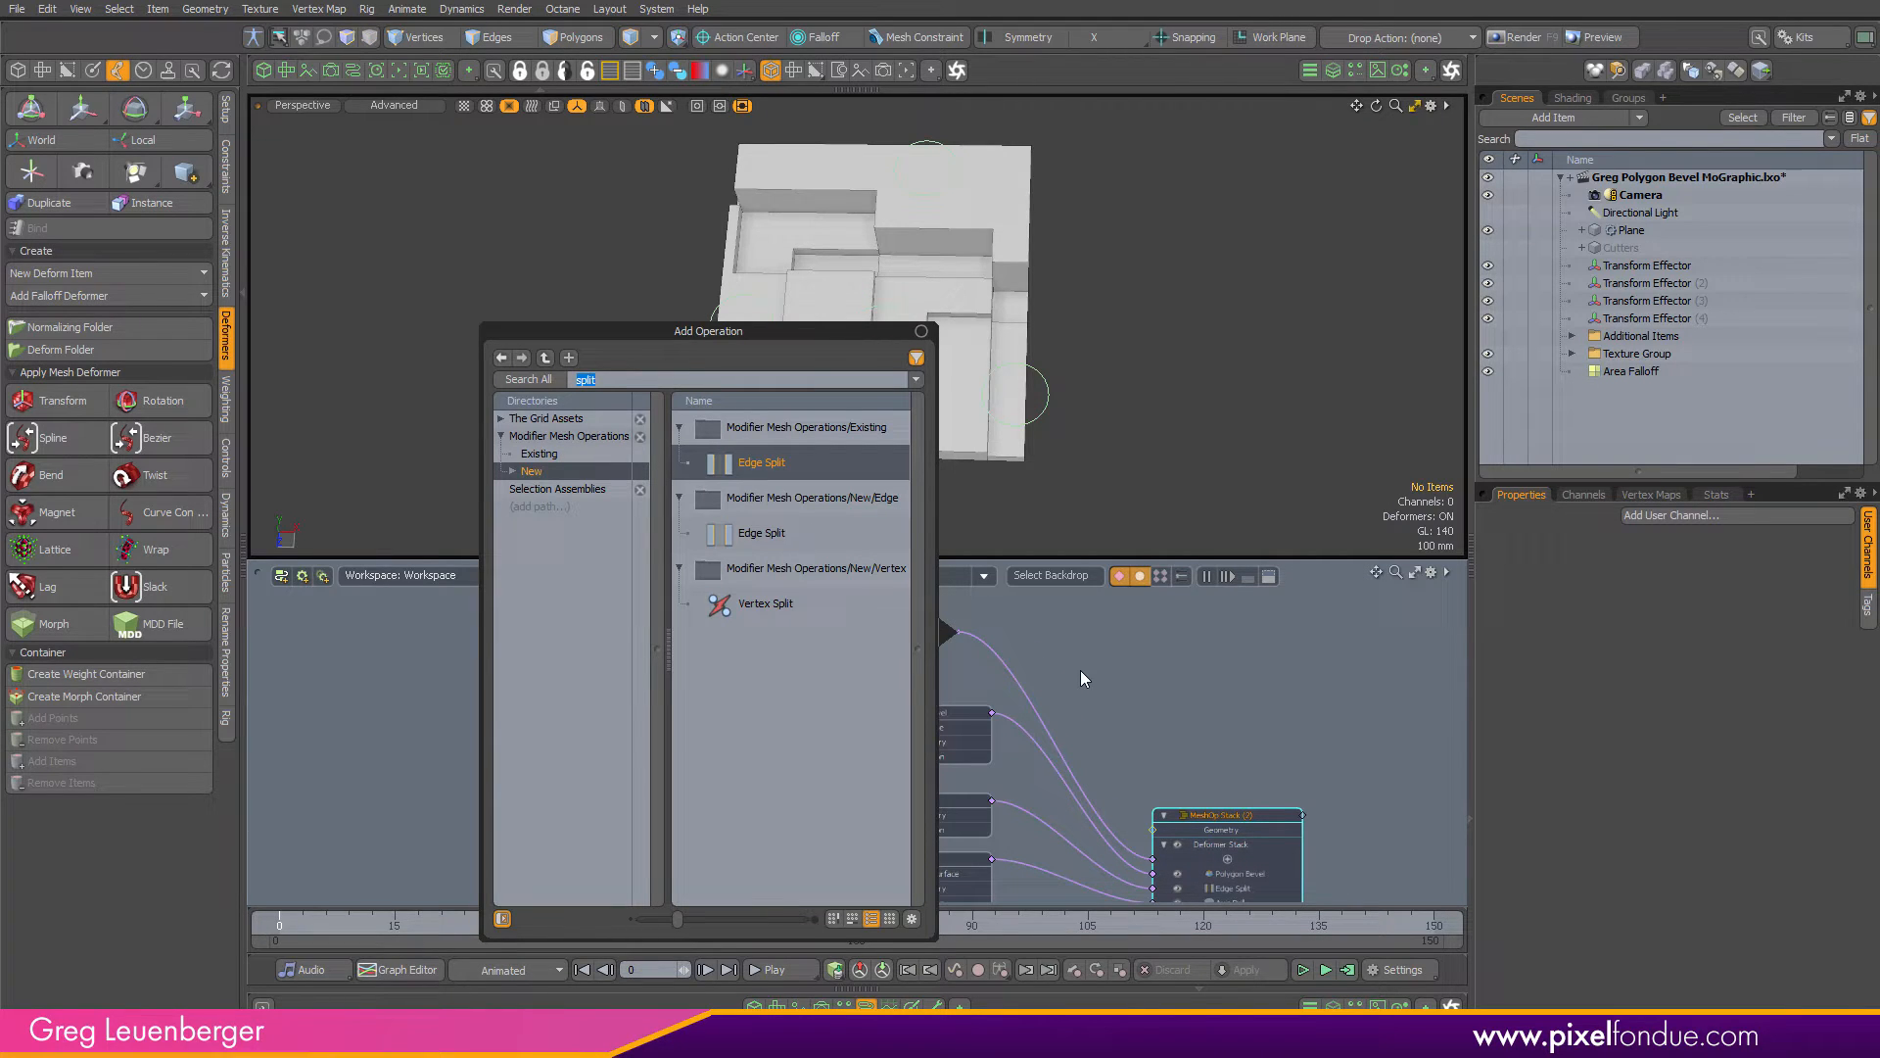
{"action": "type", "text": "cu"}
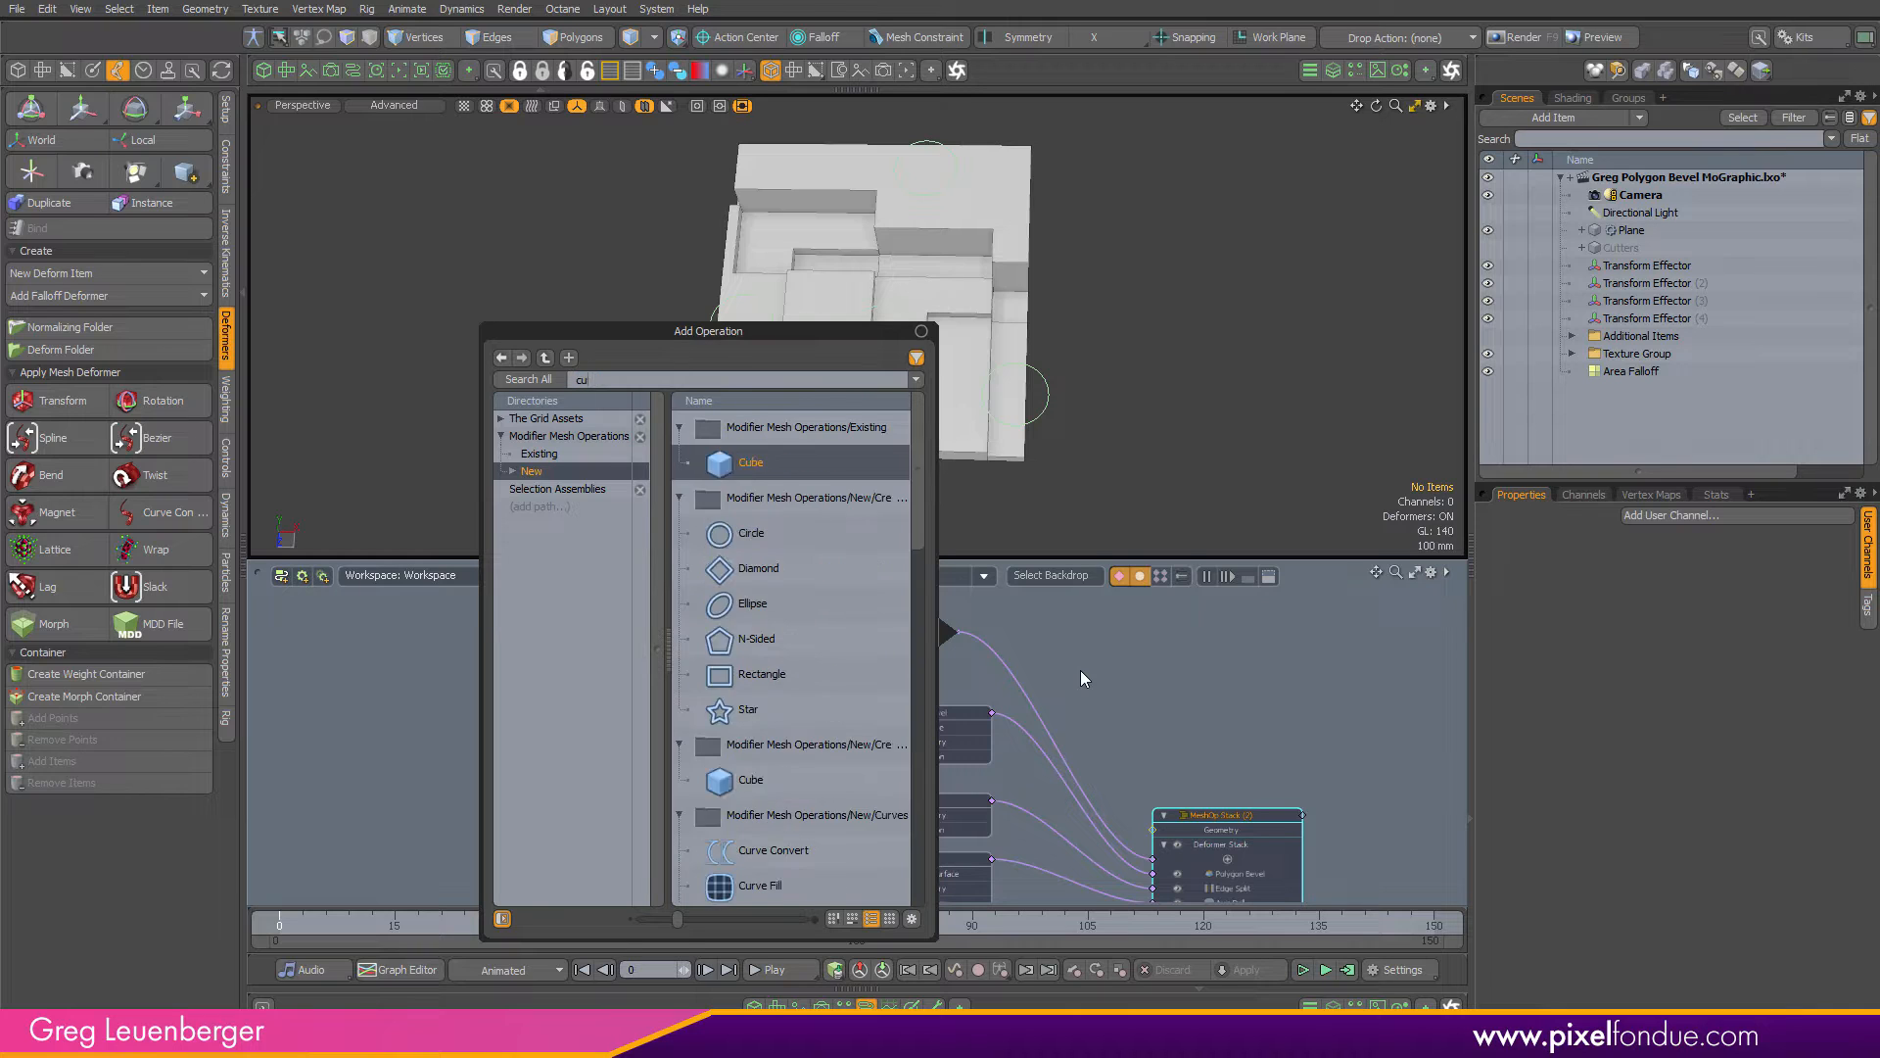
{"action": "type", "text": "rve slice"}
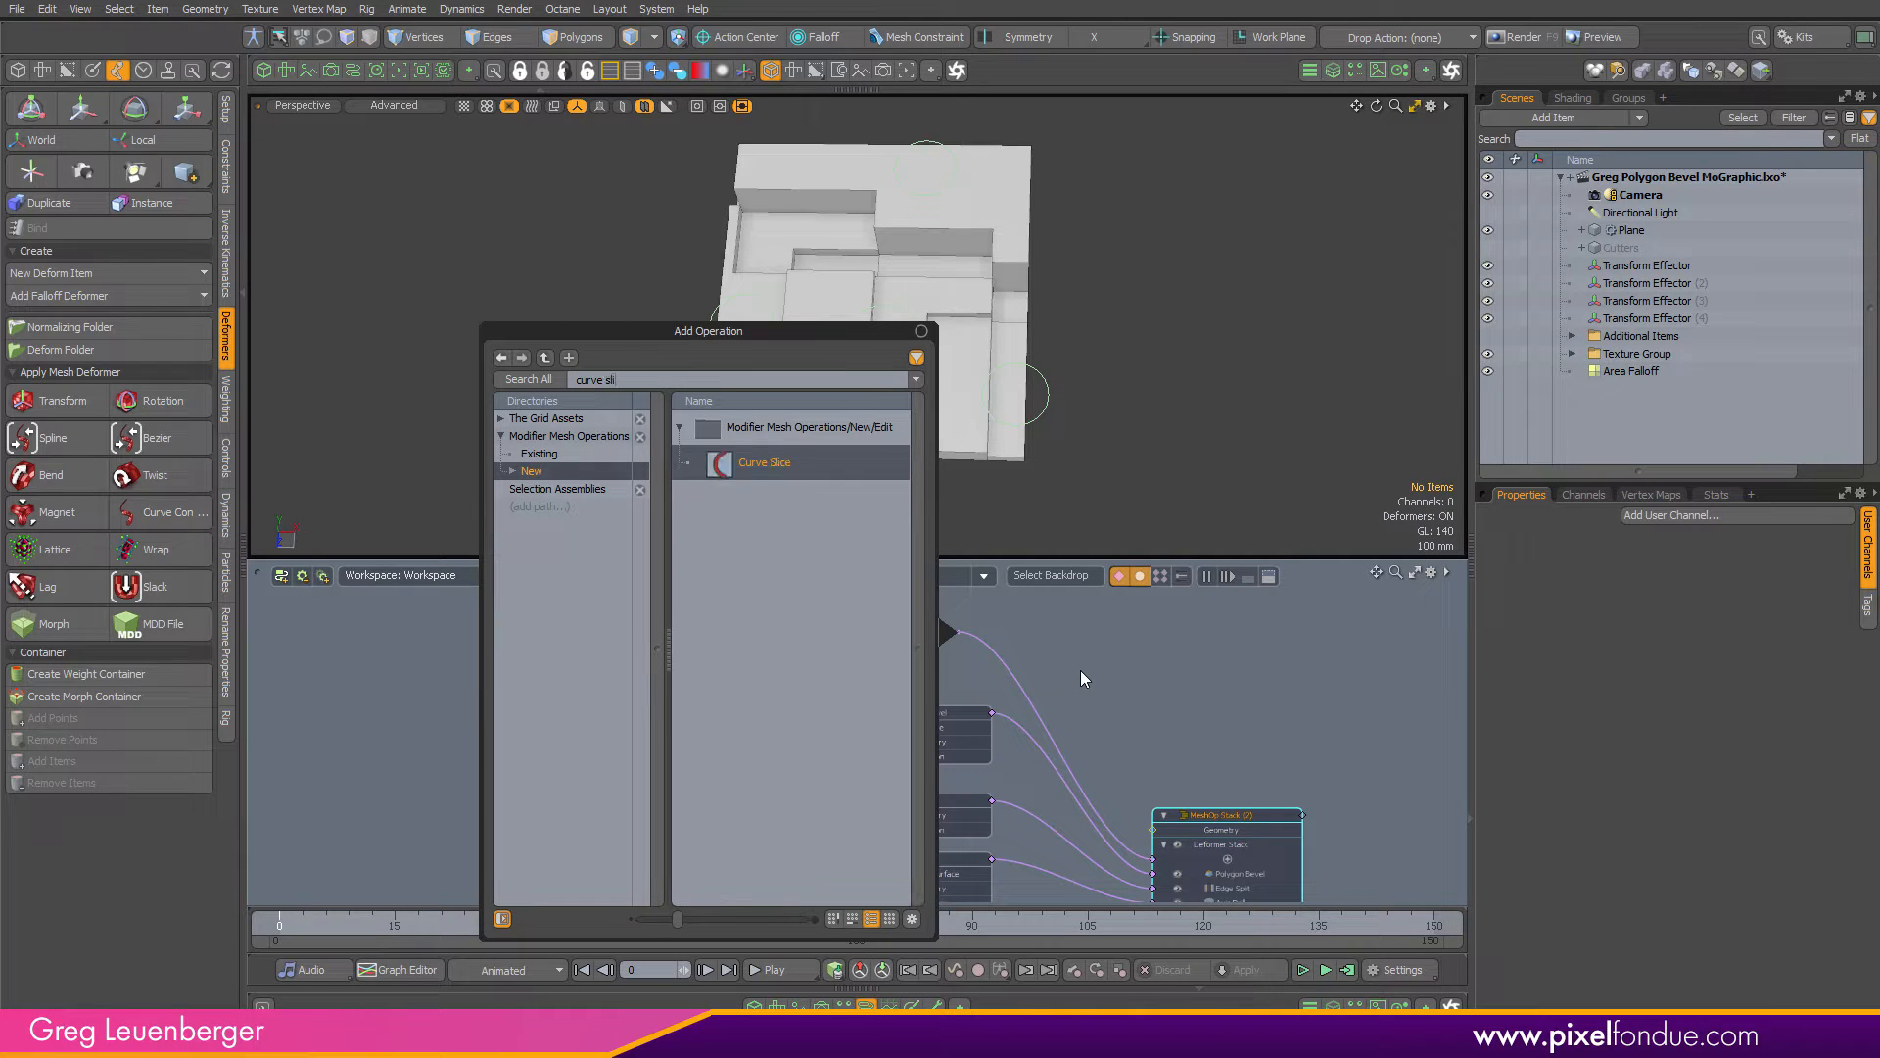
{"action": "key", "text": "Return"}
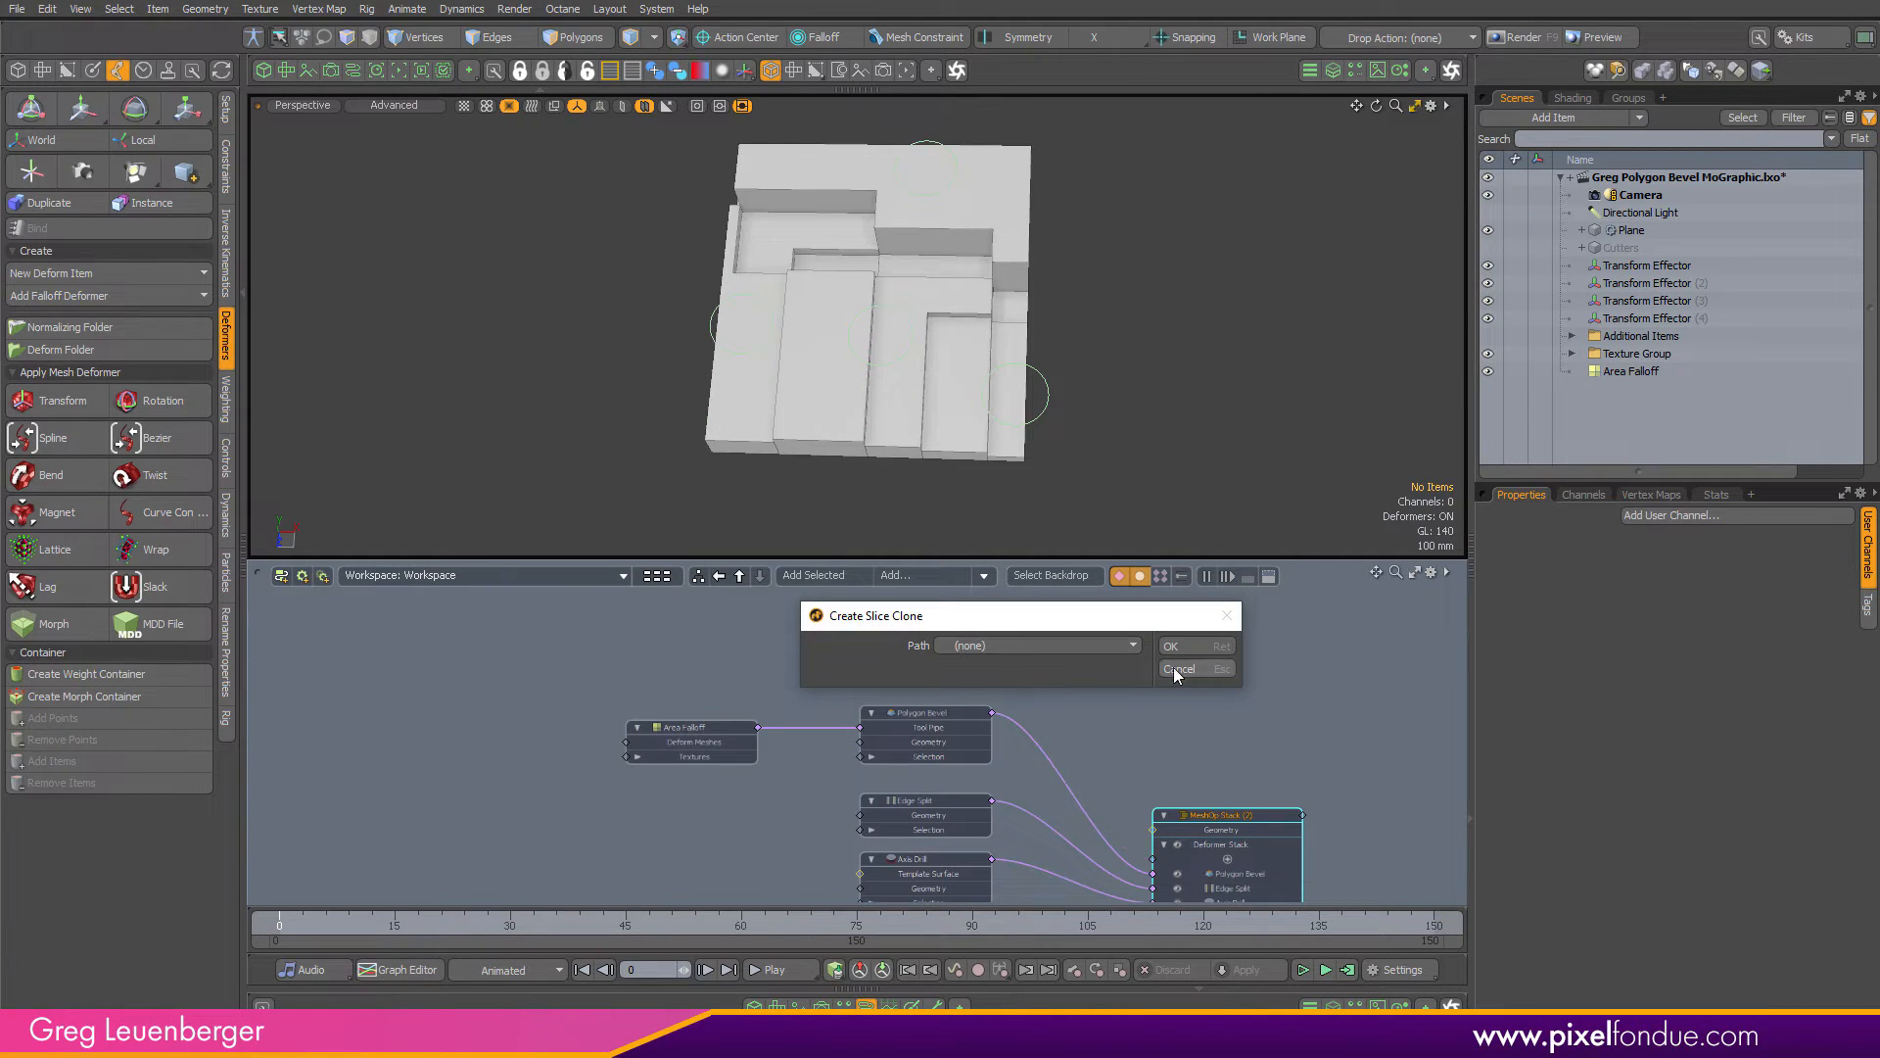
{"action": "left_click", "coordinate": [1112, 643]}
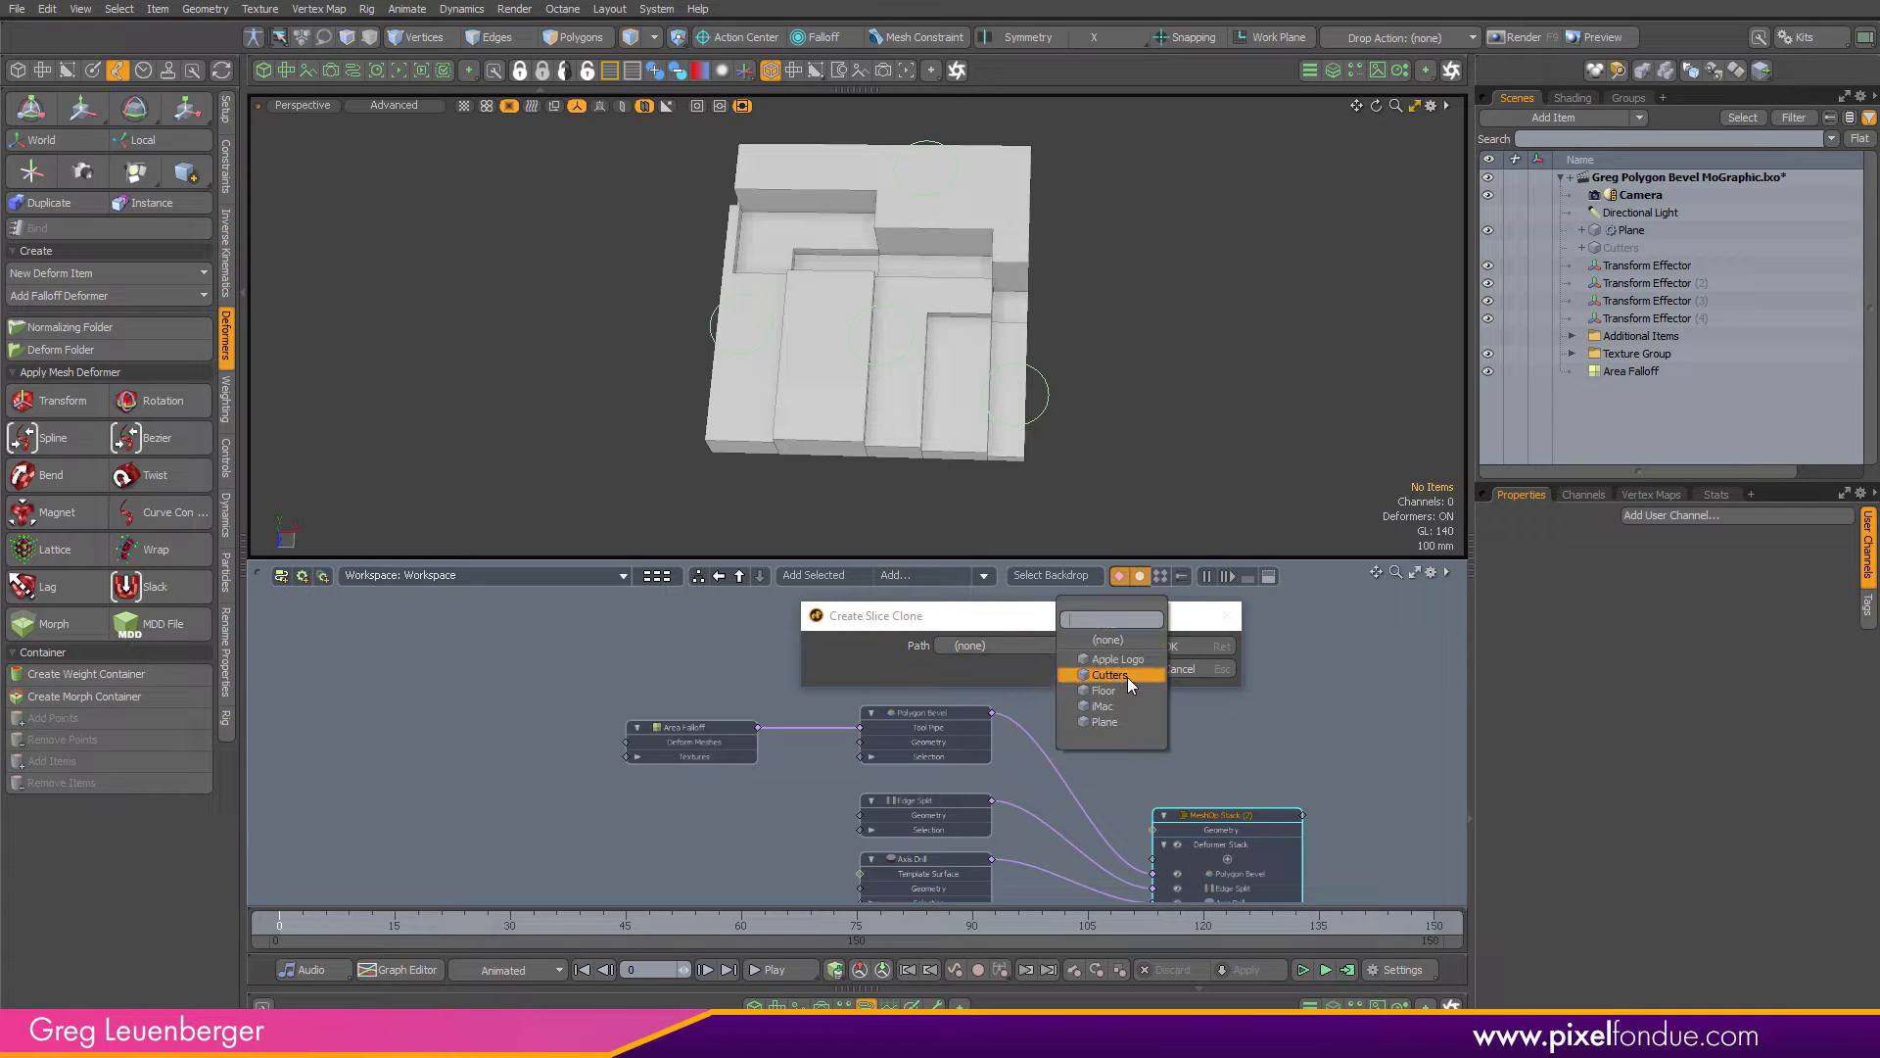
{"action": "left_click", "coordinate": [1124, 660]}
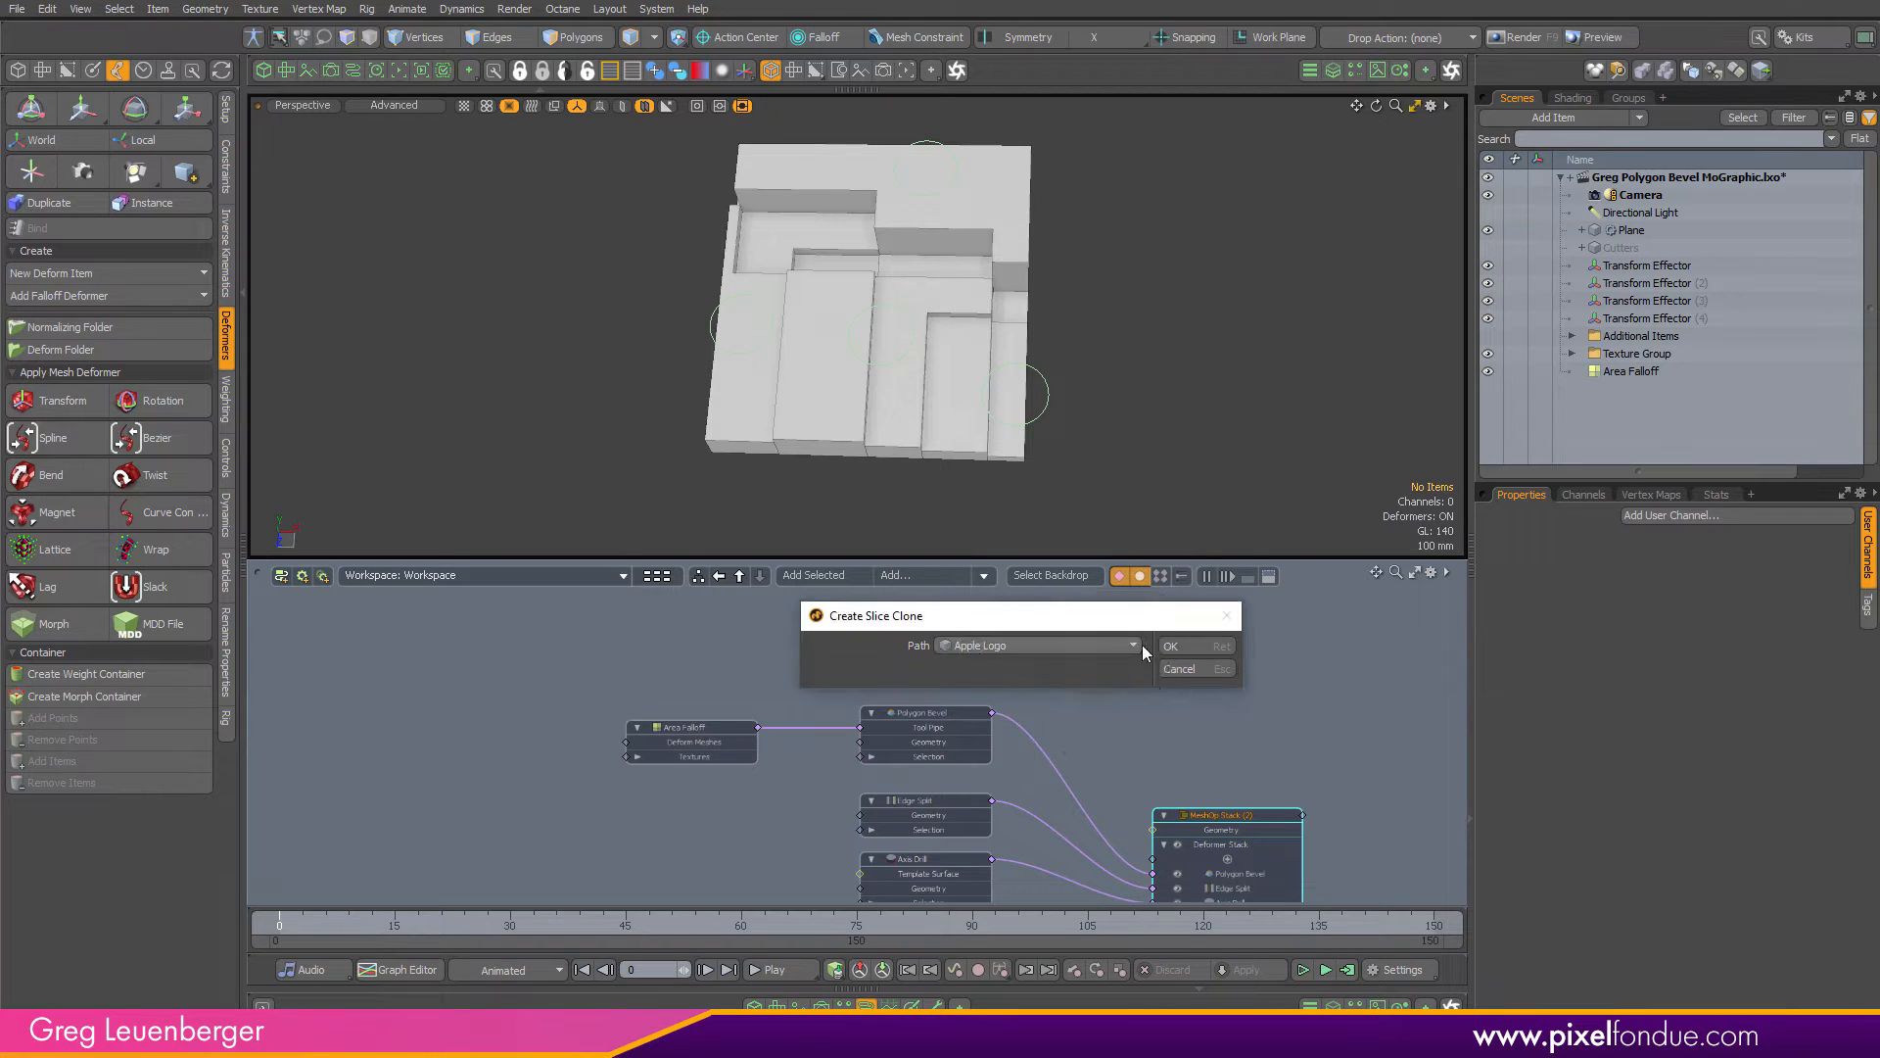
{"action": "left_click", "coordinate": [1187, 646]}
{"action": "left_click", "coordinate": [1133, 672]}
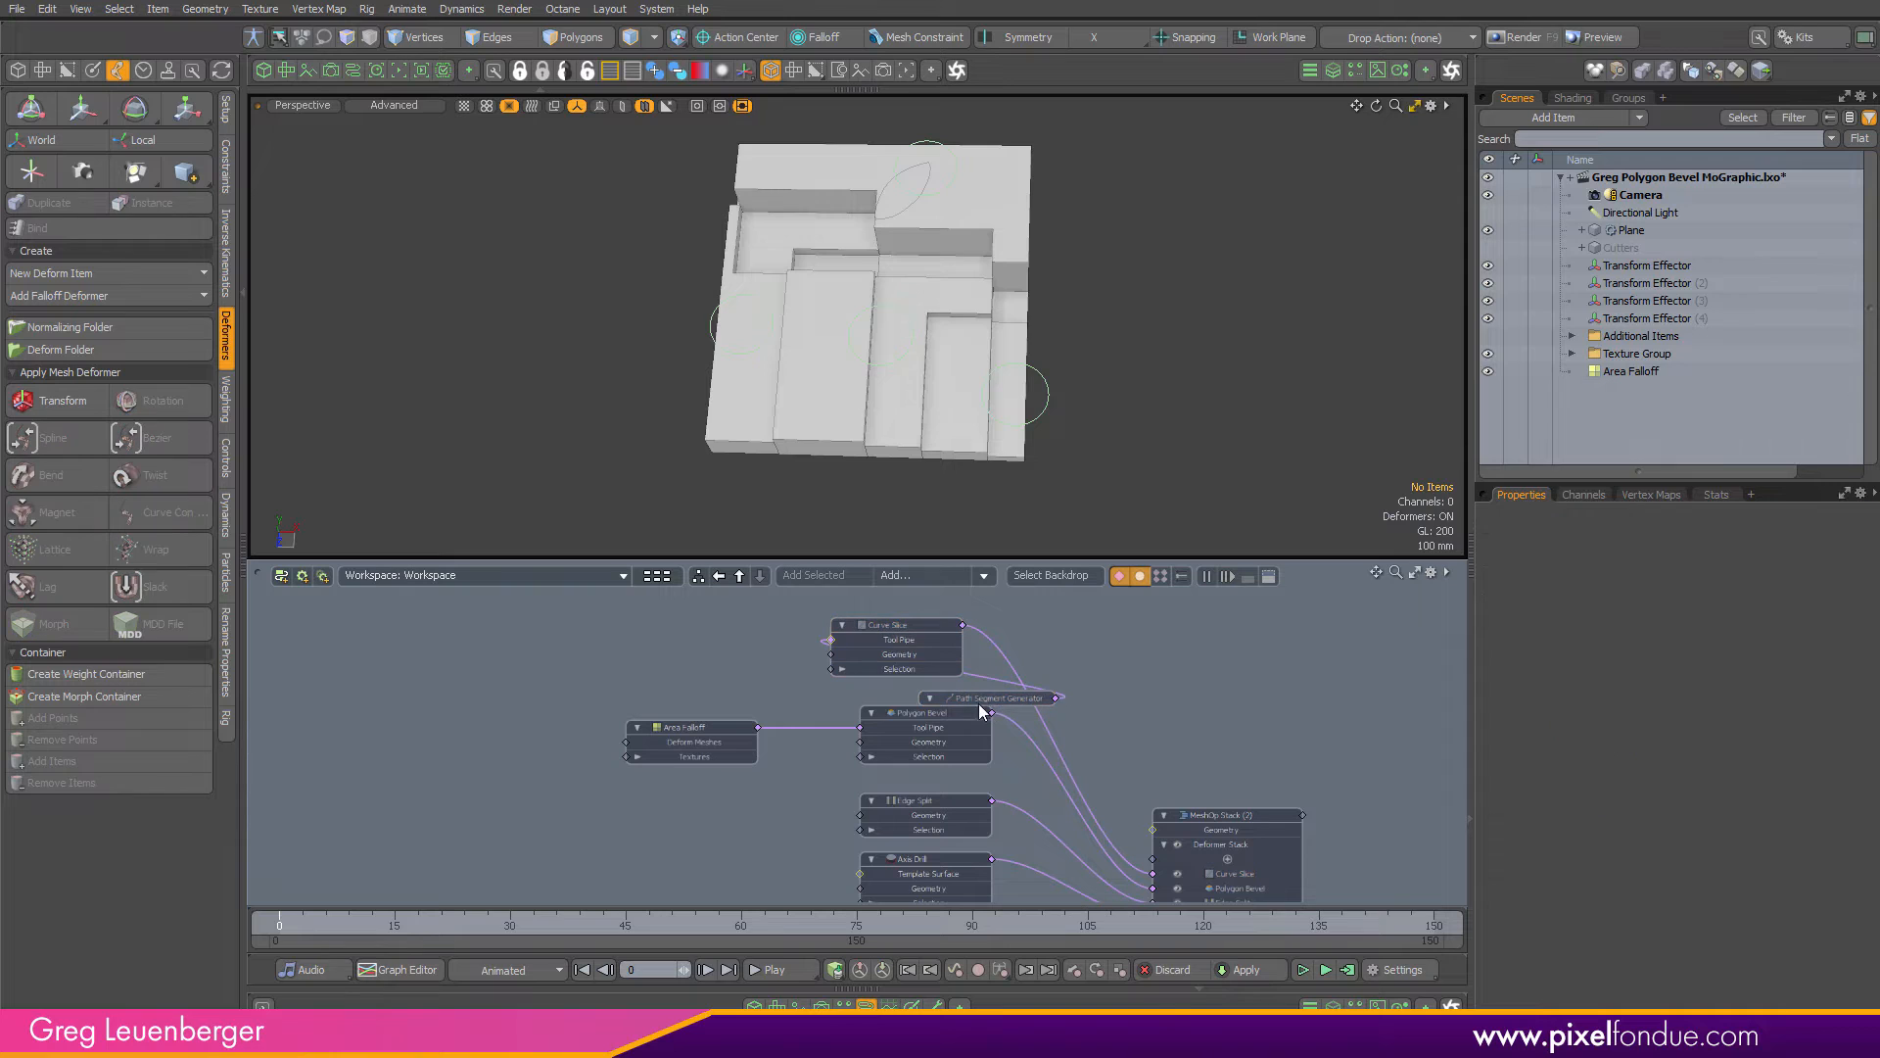
{"action": "left_click_drag", "start_coordinate": [979, 702], "coordinate": [723, 649]}
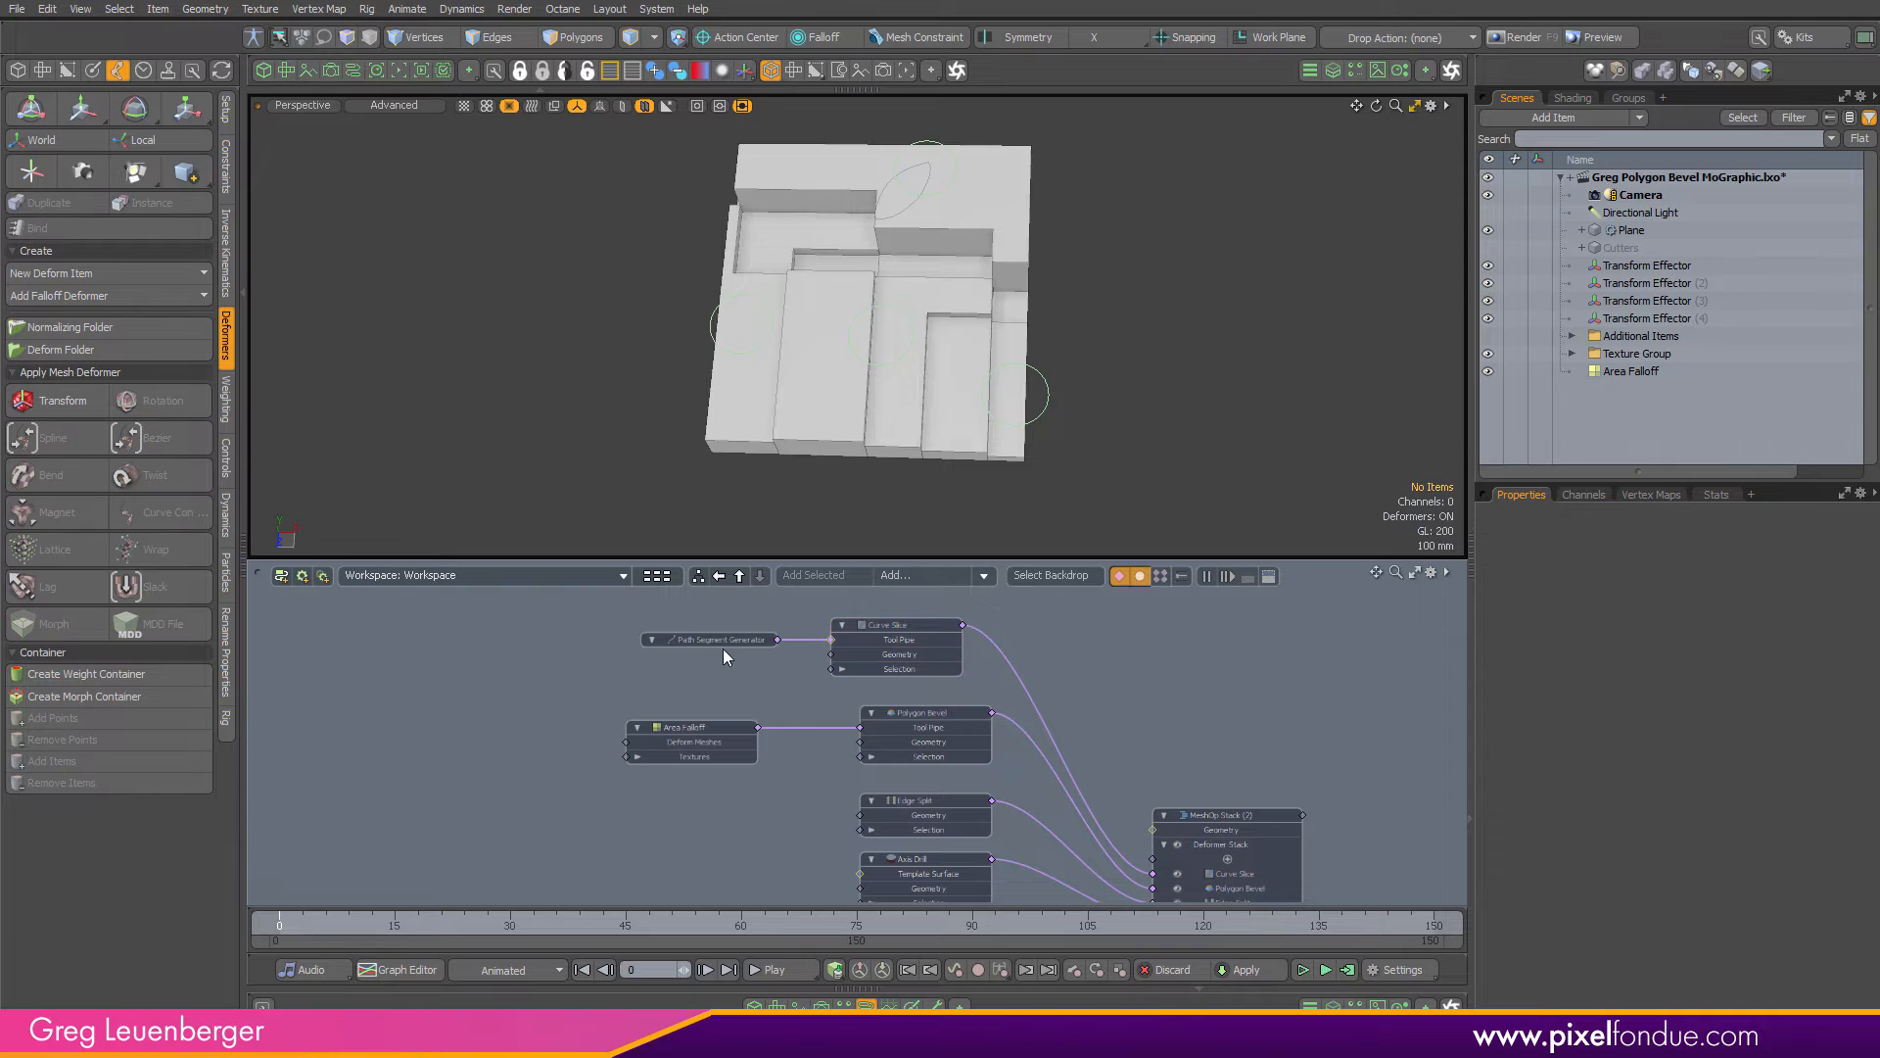
Select the Apple Logo mesh in the Additional Items group and move its curves up above the blocks
{"action": "left_click", "coordinate": [1572, 336]}
{"action": "left_click", "coordinate": [1636, 353]}
{"action": "left_click_drag", "start_coordinate": [1248, 436], "coordinate": [1173, 406], "text": "alt"}
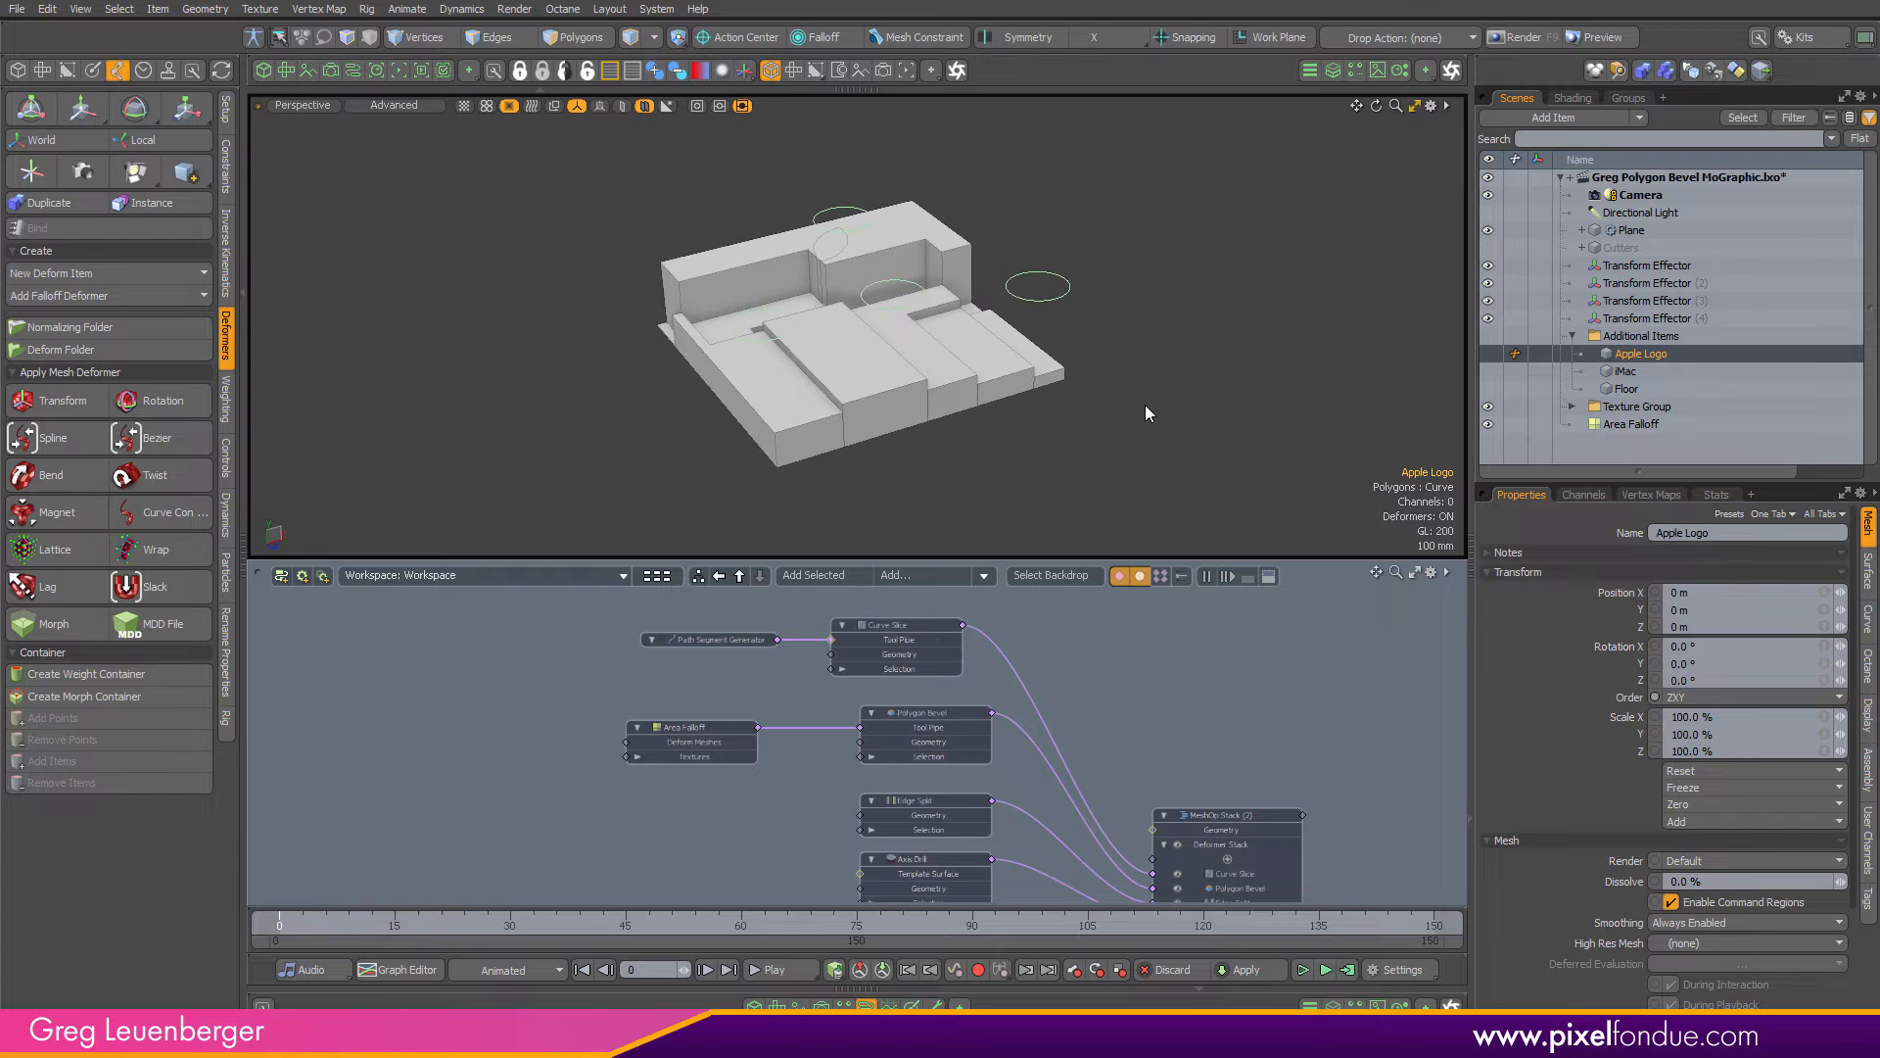
{"action": "key", "text": "3"}
{"action": "key", "text": "w"}
{"action": "left_click_drag", "start_coordinate": [850, 218], "coordinate": [844, 90]}
{"action": "mouse_move", "coordinate": [1161, 227]}
{"action": "left_mouse_down", "text": "alt"}
{"action": "mouse_move", "coordinate": [1165, 176]}
{"action": "mouse_move", "coordinate": [1126, 107]}
{"action": "mouse_move", "coordinate": [1167, 227]}
{"action": "left_mouse_up", "text": "alt"}
{"action": "key", "text": "q"}
Add draw options to the Apple Logo mesh with a Wireframe draw style and a cyan User wireframe color
{"action": "key", "text": "k"}
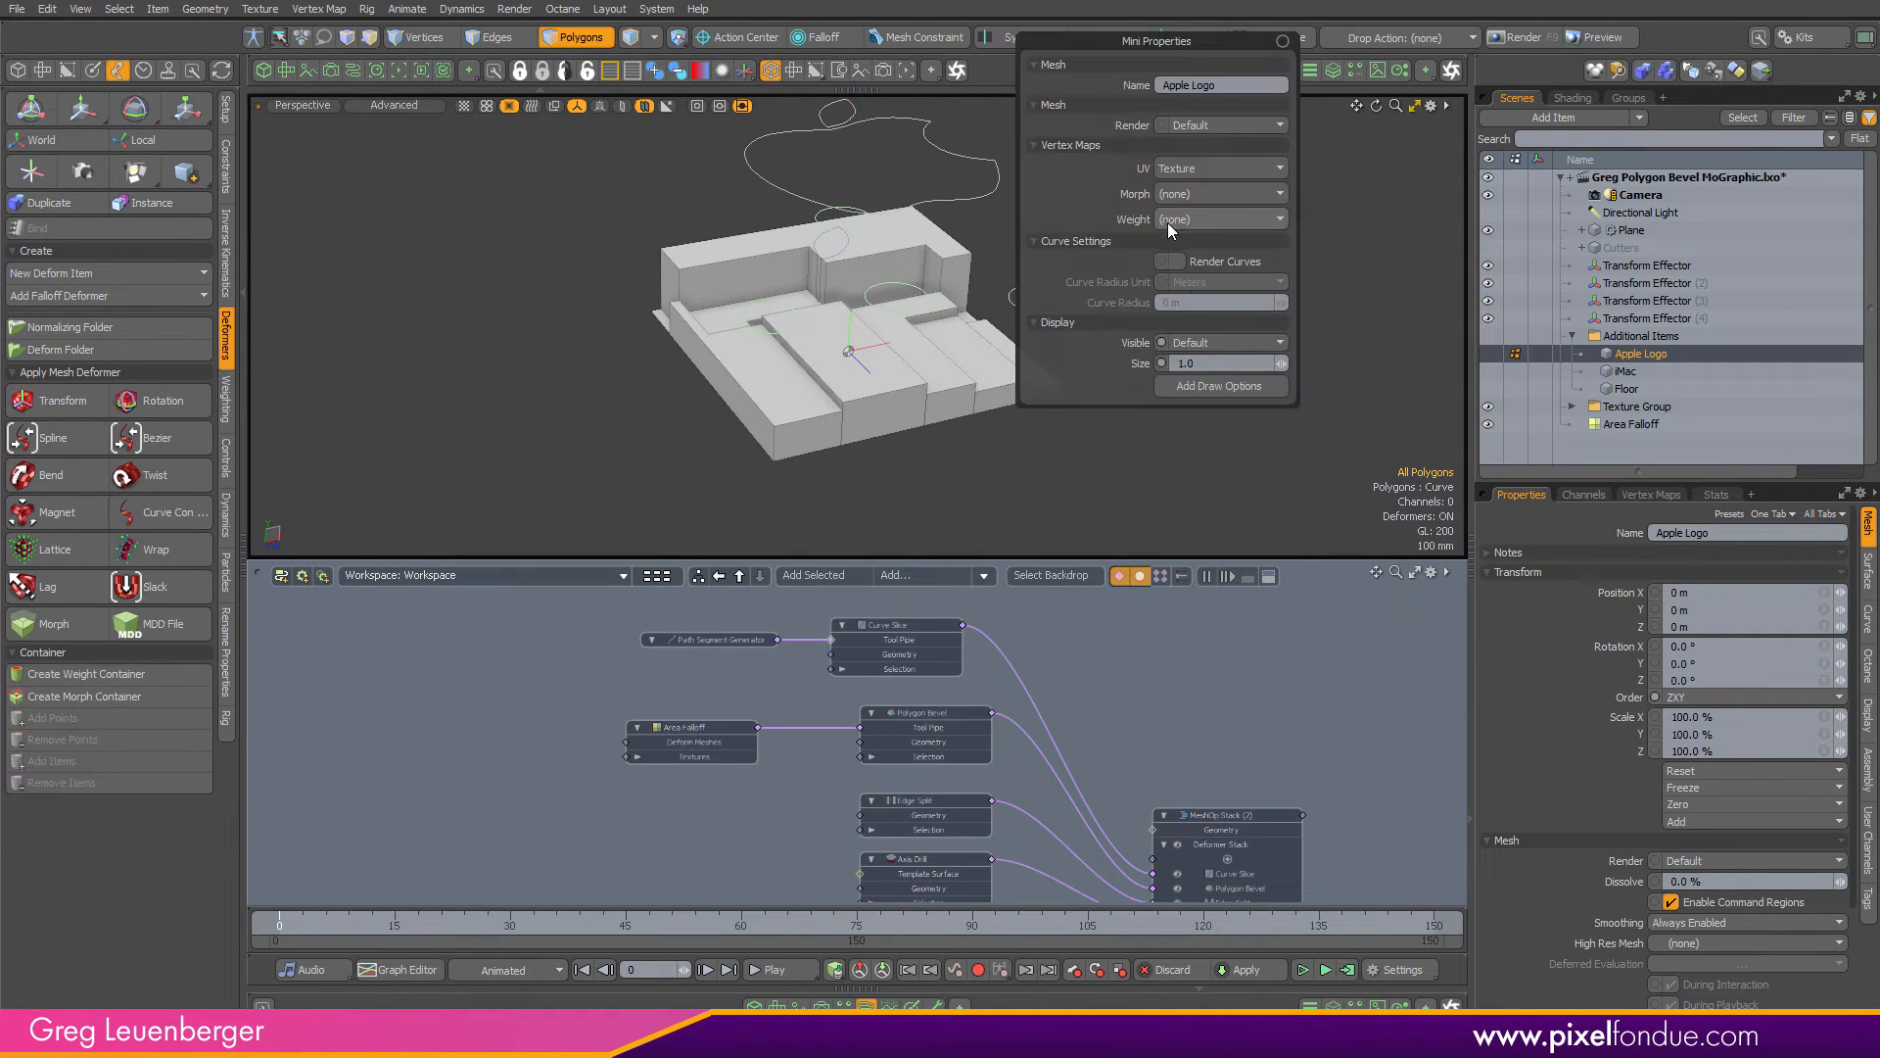
{"action": "left_click", "coordinate": [1217, 385]}
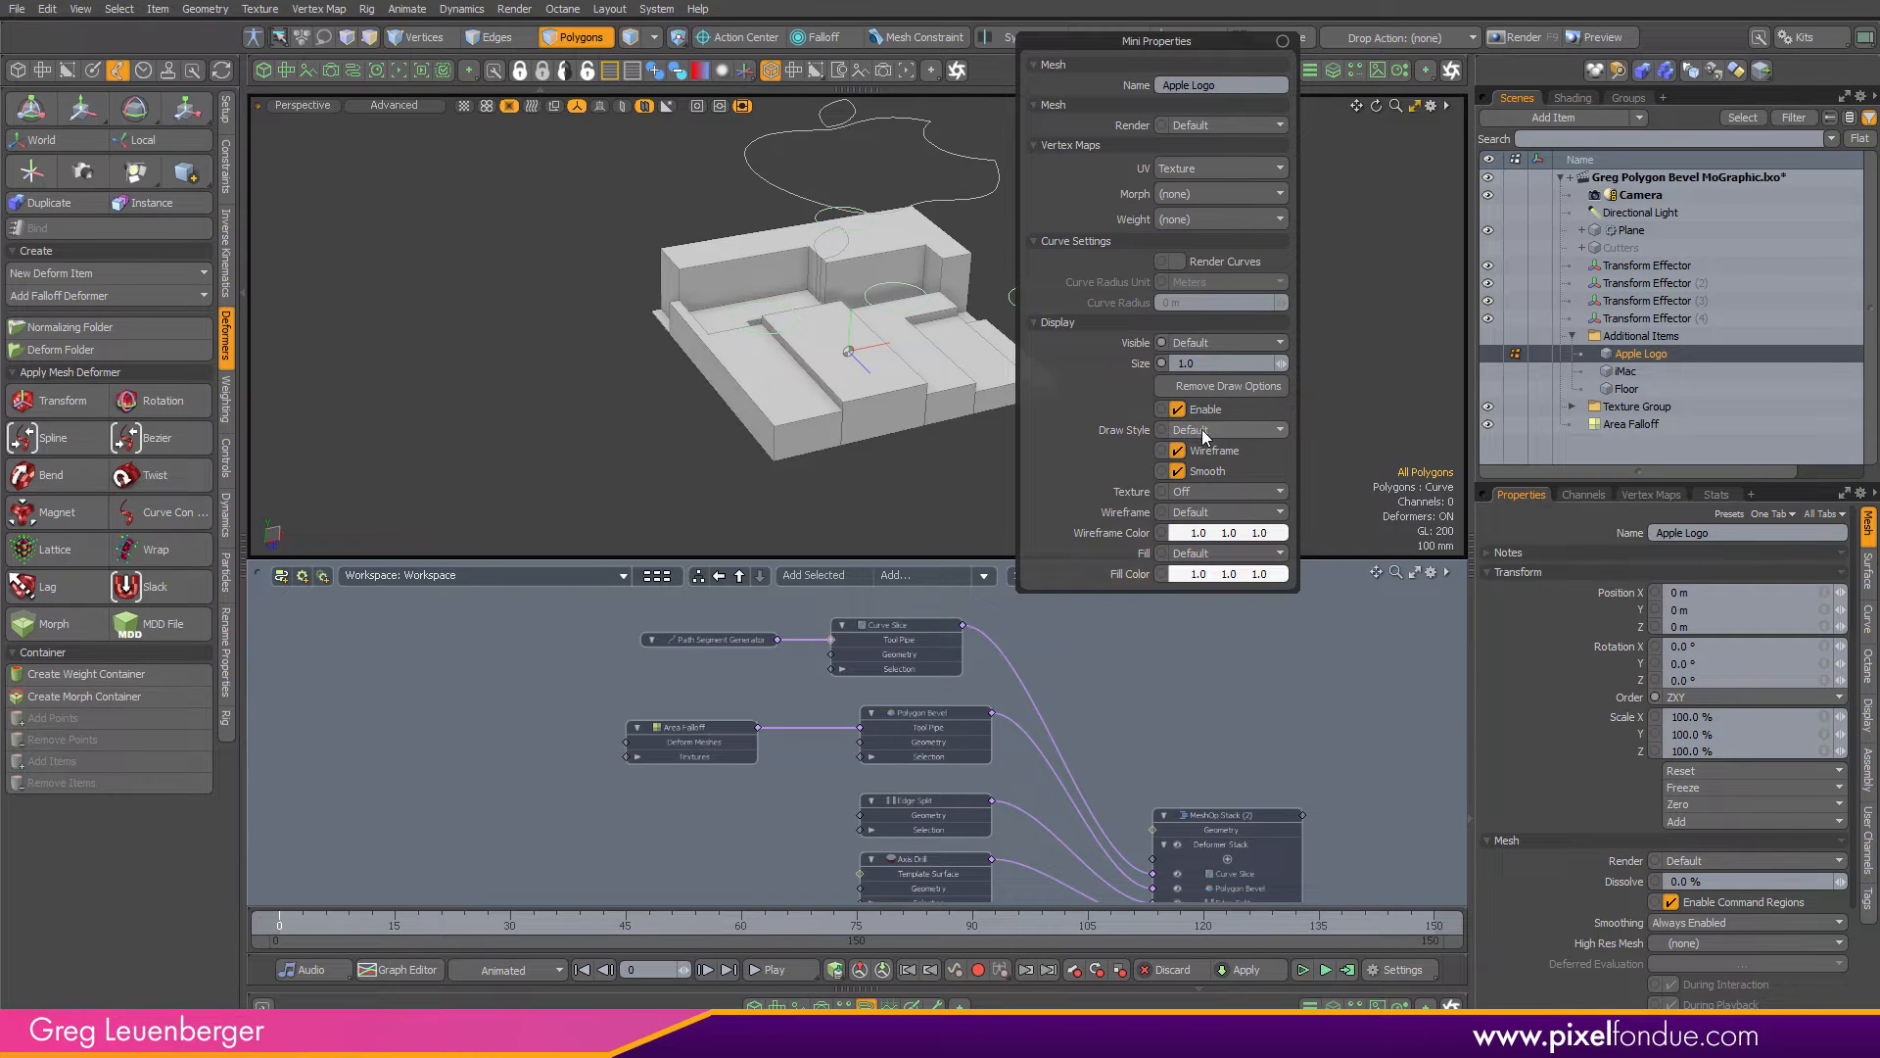
{"action": "left_click", "coordinate": [1202, 431]}
{"action": "left_click", "coordinate": [1215, 464]}
{"action": "left_click", "coordinate": [1247, 512]}
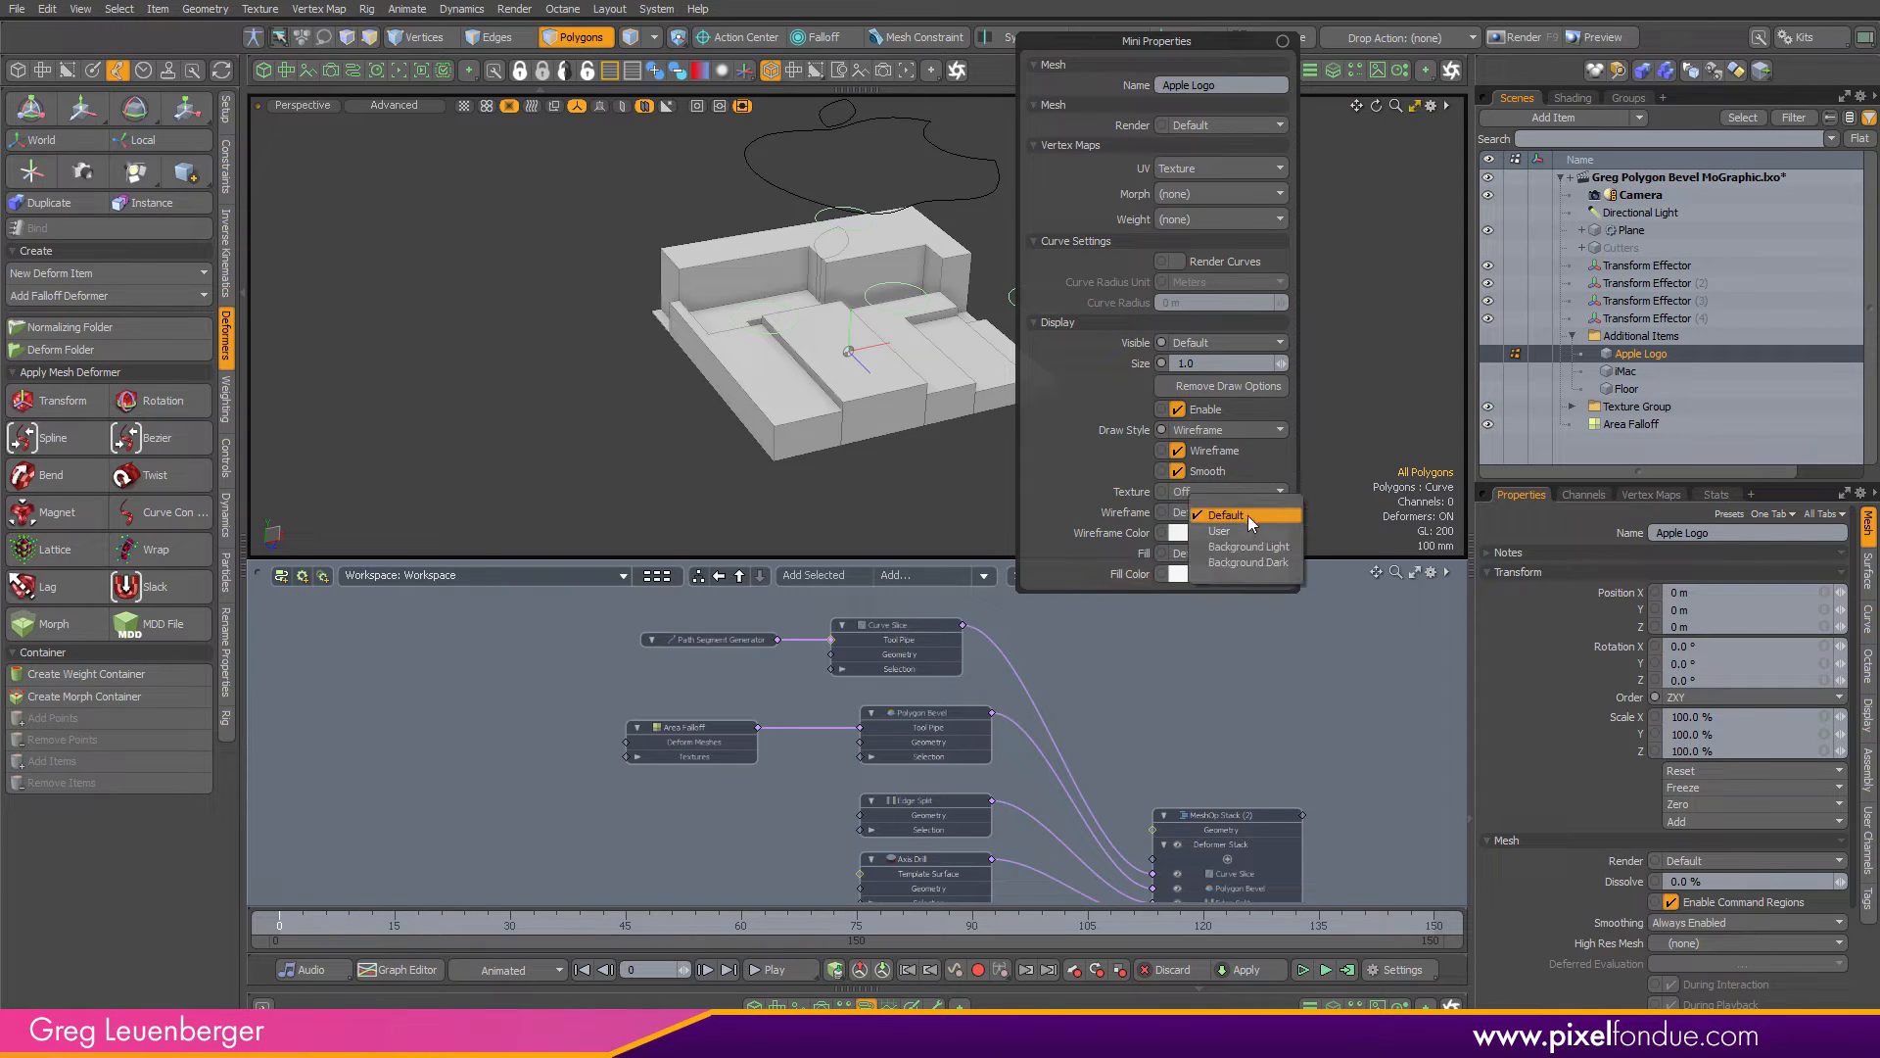
{"action": "left_click", "coordinate": [1224, 531]}
{"action": "left_click", "coordinate": [1190, 541]}
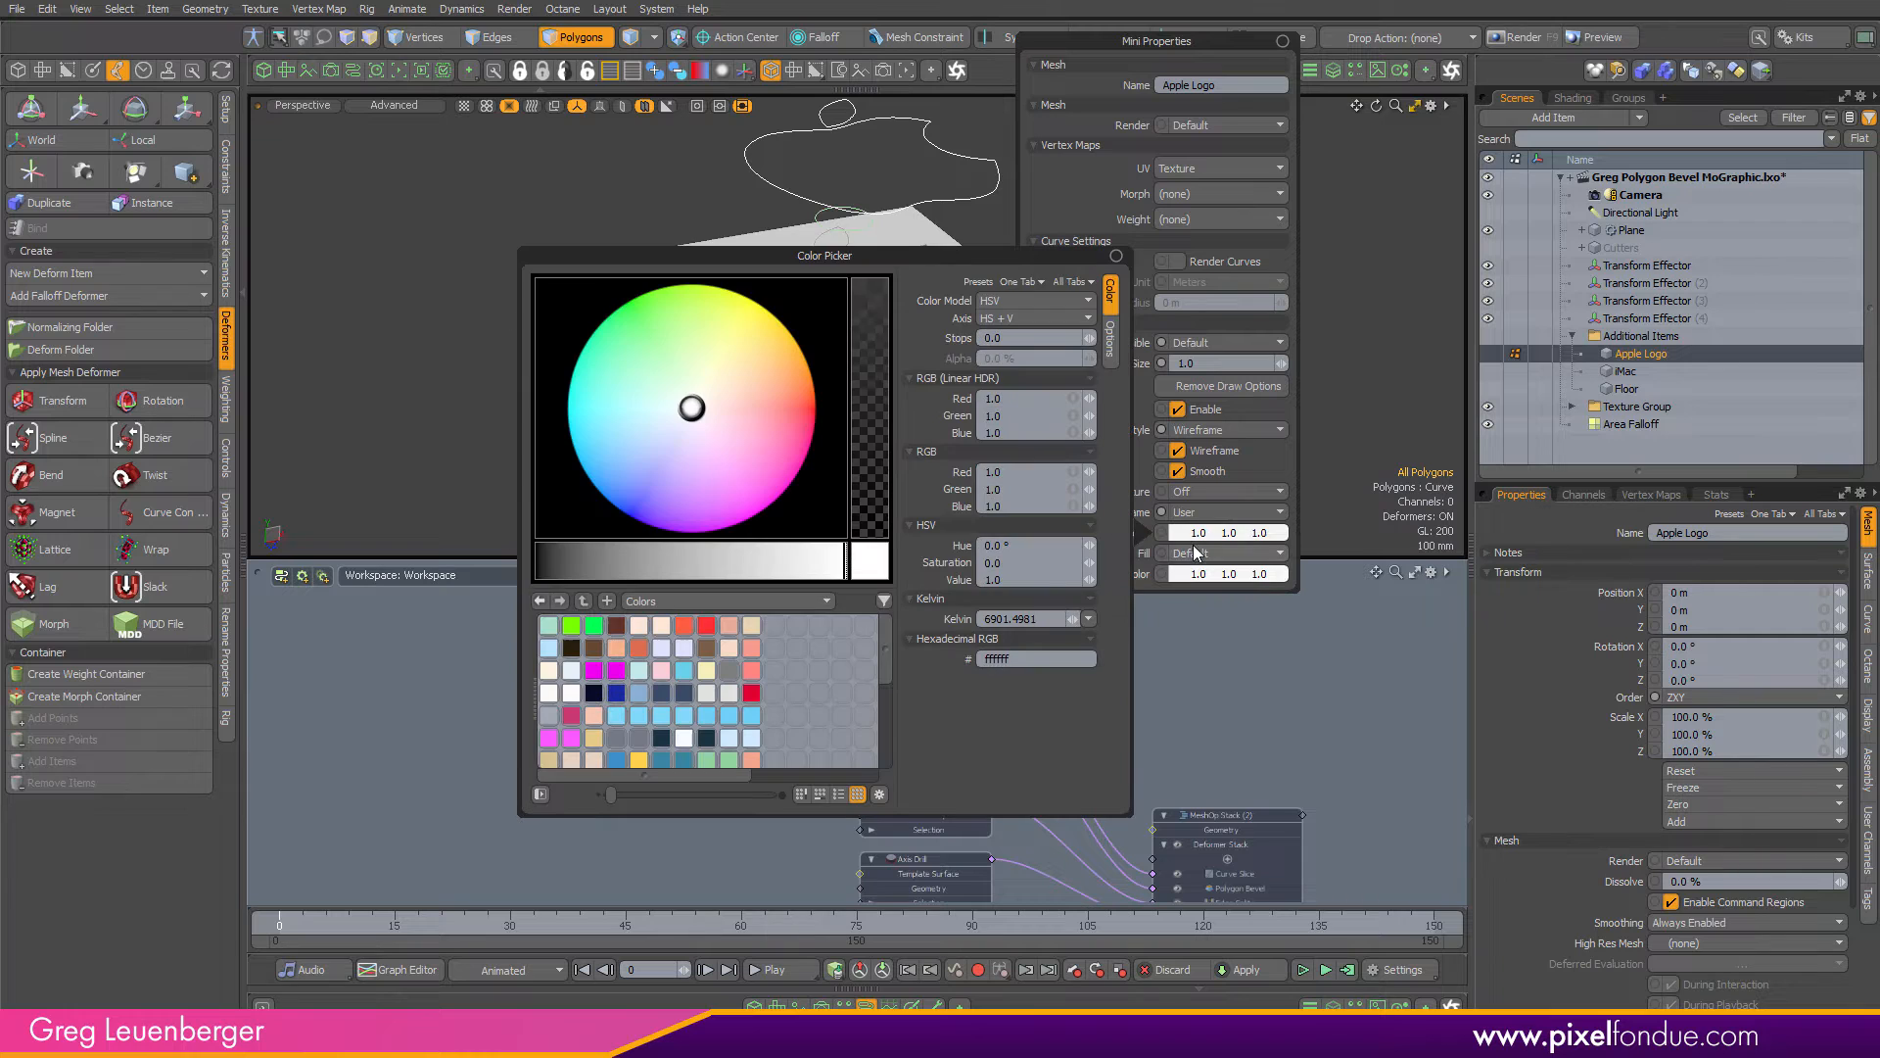
{"action": "mouse_move", "coordinate": [711, 467]}
{"action": "left_mouse_down"}
{"action": "mouse_move", "coordinate": [650, 302]}
{"action": "mouse_move", "coordinate": [679, 260]}
{"action": "mouse_move", "coordinate": [621, 303]}
{"action": "mouse_move", "coordinate": [814, 403]}
{"action": "mouse_move", "coordinate": [613, 336]}
{"action": "mouse_move", "coordinate": [645, 284]}
{"action": "mouse_move", "coordinate": [568, 431]}
{"action": "left_mouse_up"}
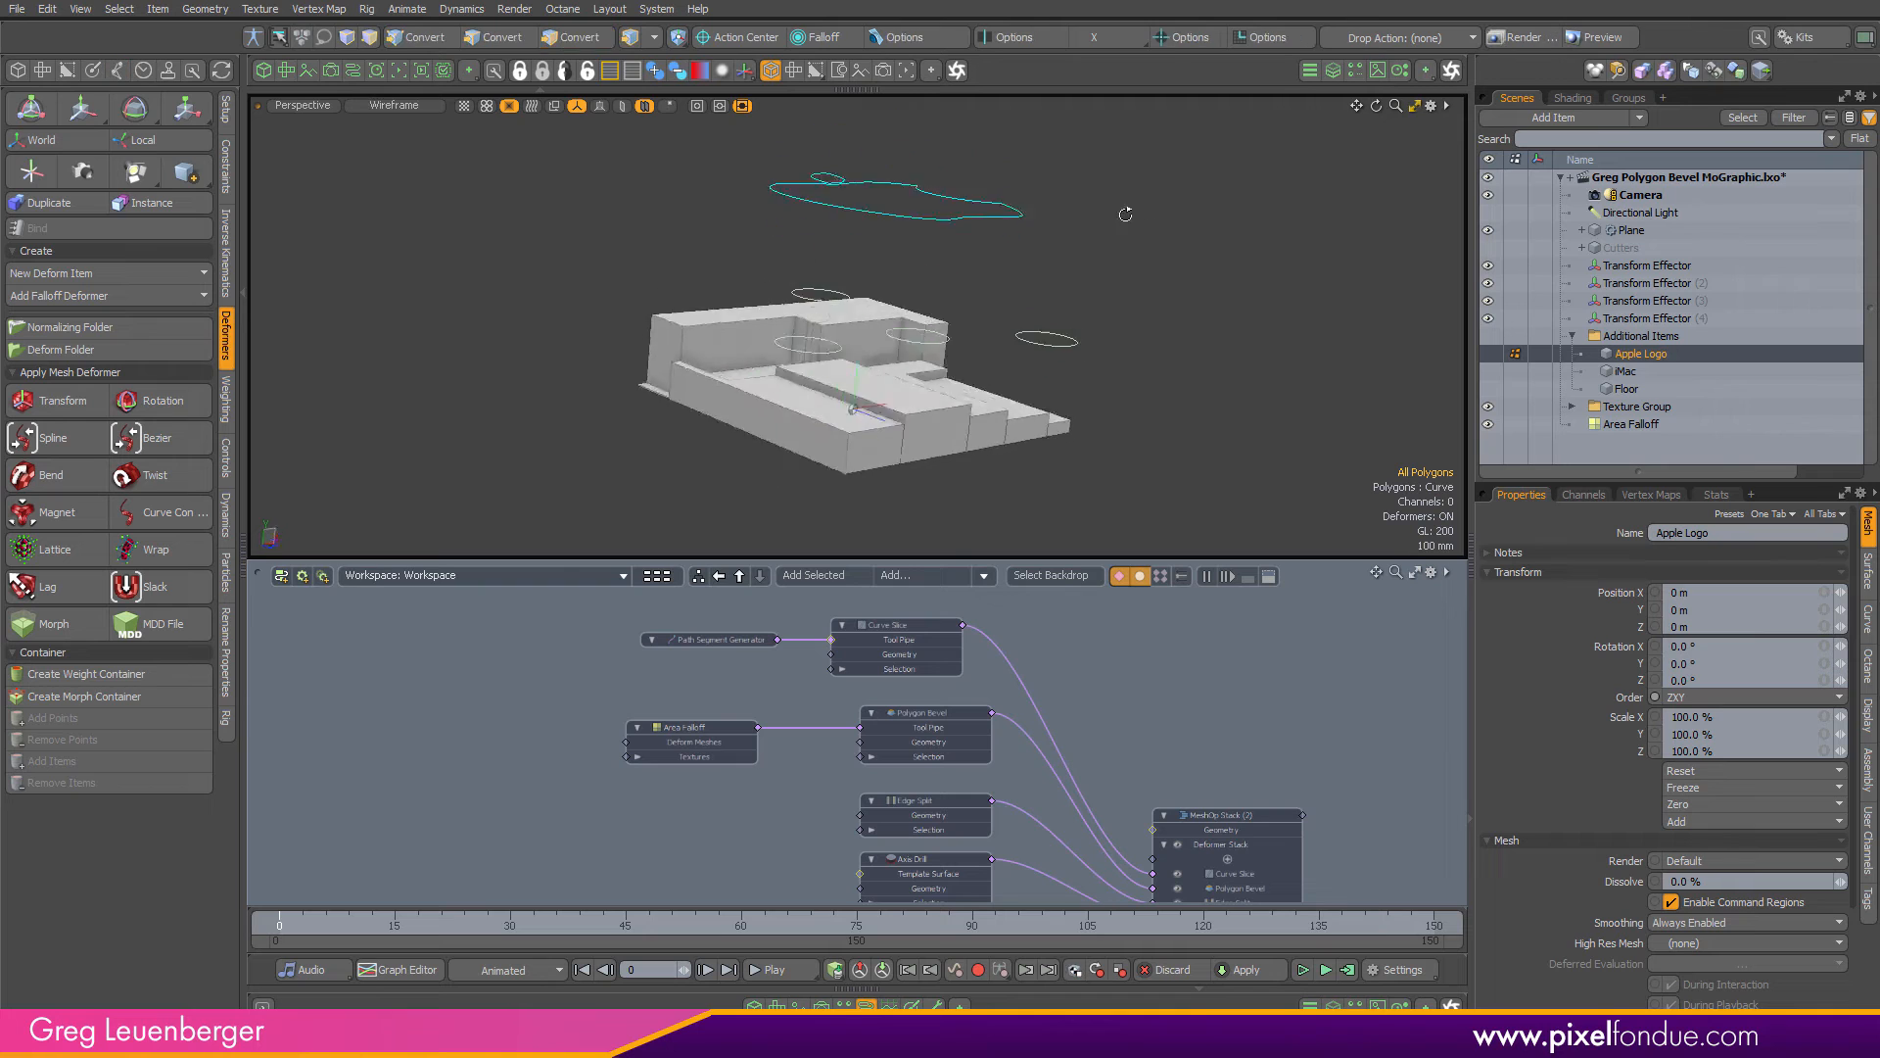
{"action": "left_click_drag", "start_coordinate": [1125, 214], "coordinate": [803, 473], "text": "alt"}
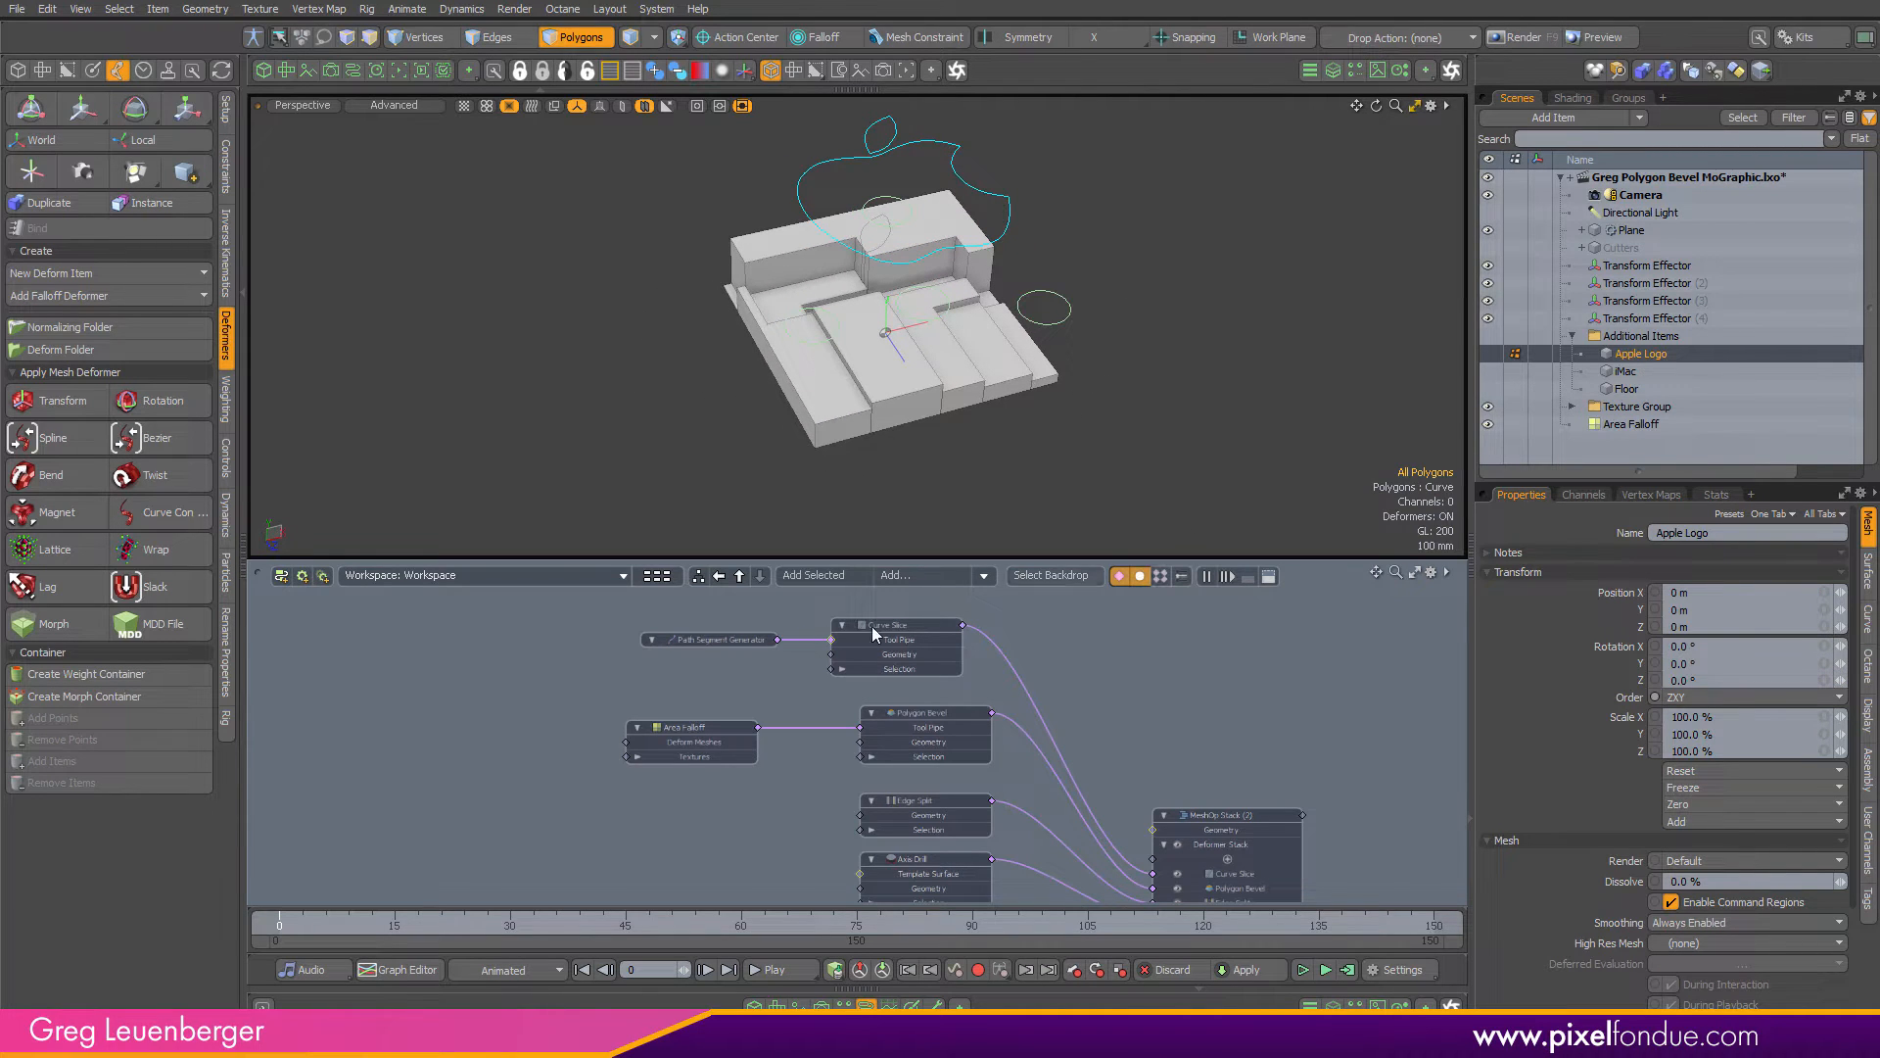
Expand the Curve Slice node's Tool Pipe and Path Generator inputs in the schematic, and place the Path Generator and Apple Logo nodes beside it
{"action": "scroll", "coordinate": [596, 696], "scroll_direction": "up", "scroll_amount": 5}
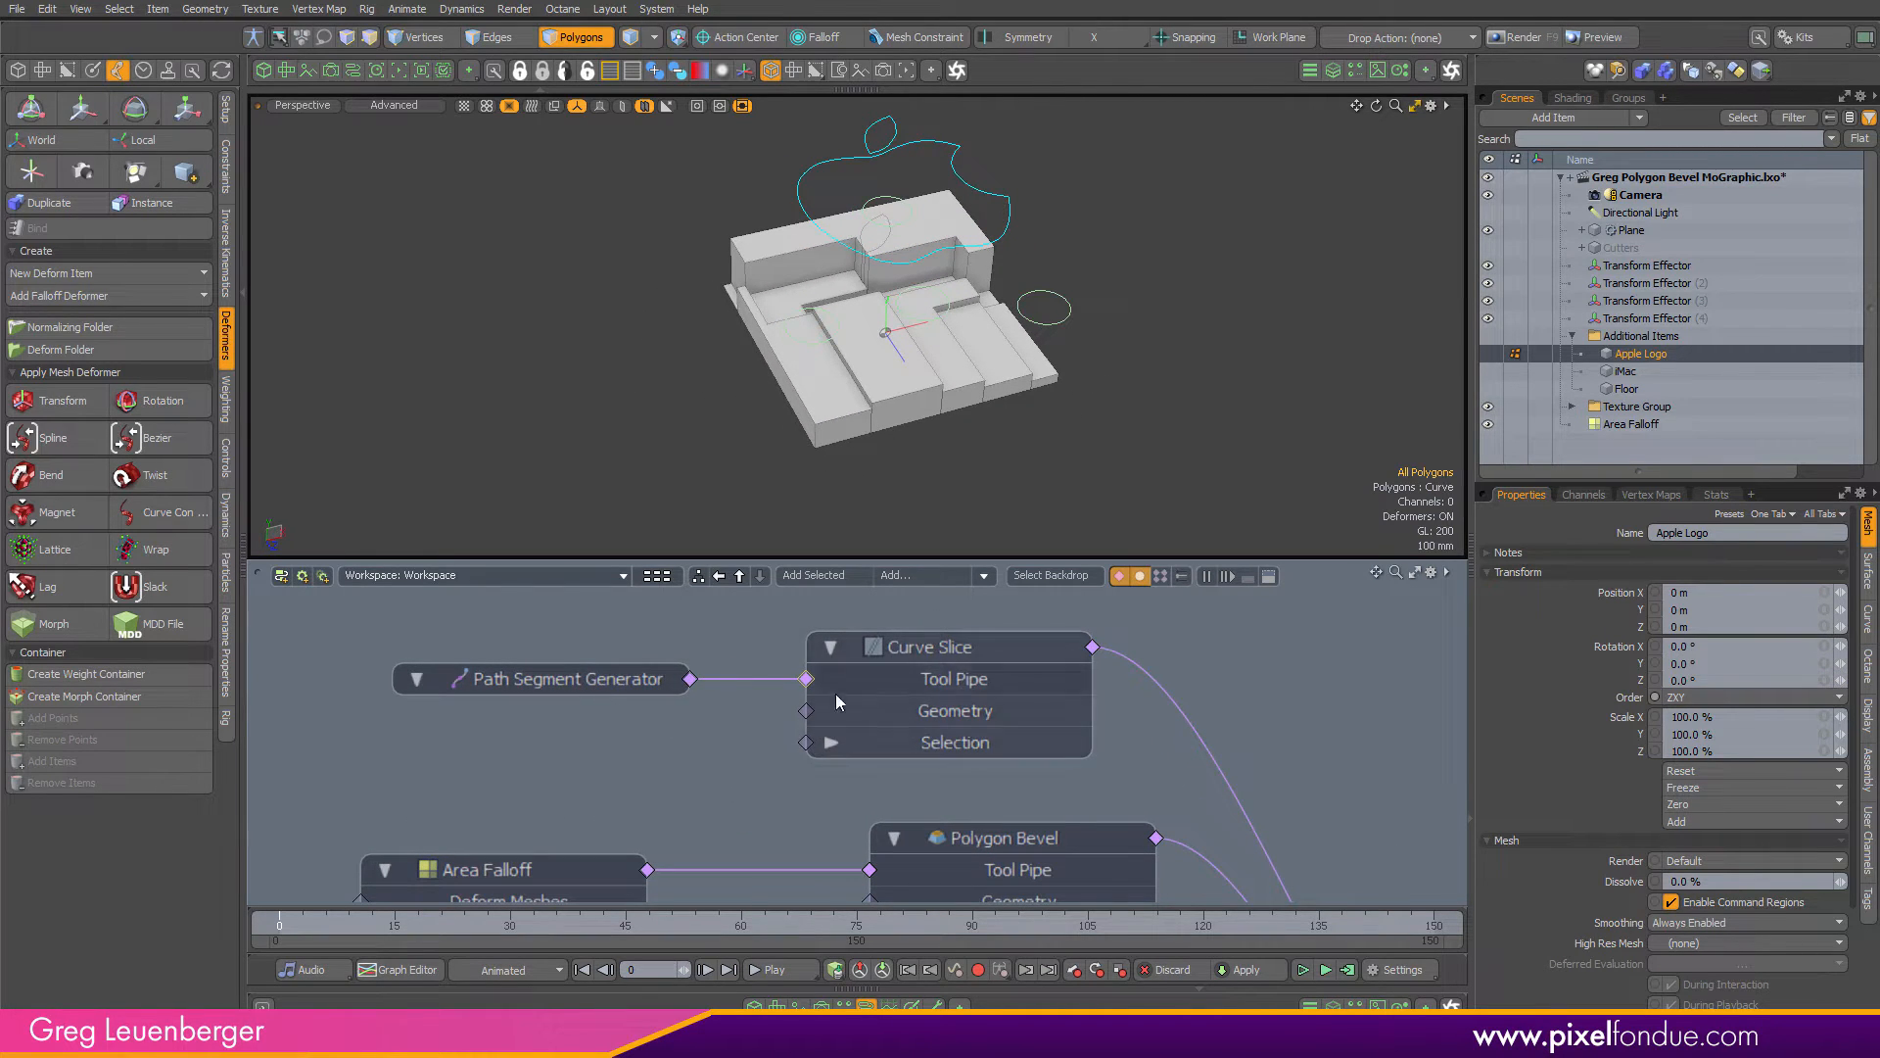
{"action": "left_click", "coordinate": [808, 681]}
{"action": "left_click_drag", "start_coordinate": [675, 619], "coordinate": [763, 715]}
{"action": "double_click", "coordinate": [642, 716]}
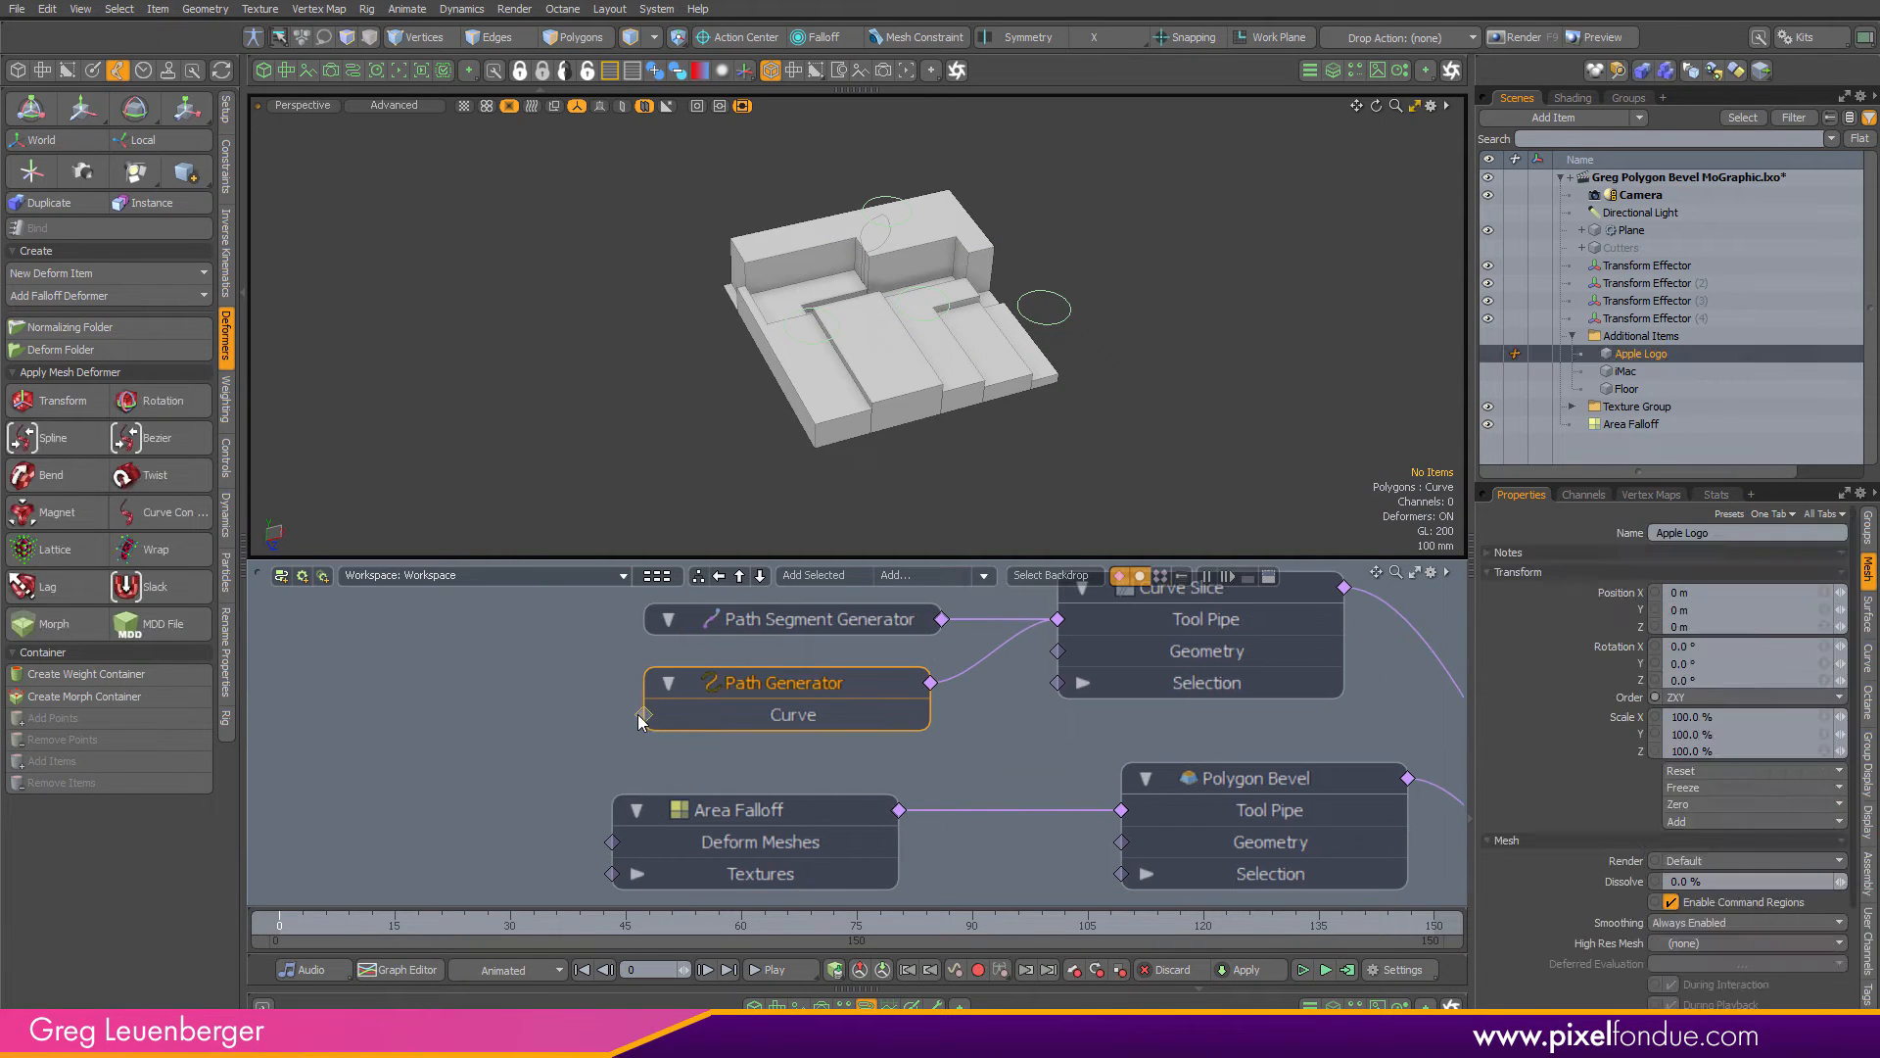
{"action": "left_click_drag", "start_coordinate": [538, 653], "coordinate": [523, 725]}
{"action": "scroll", "coordinate": [842, 670], "scroll_direction": "down", "scroll_amount": 2}
{"action": "left_click_drag", "start_coordinate": [842, 671], "coordinate": [776, 733], "text": "alt"}
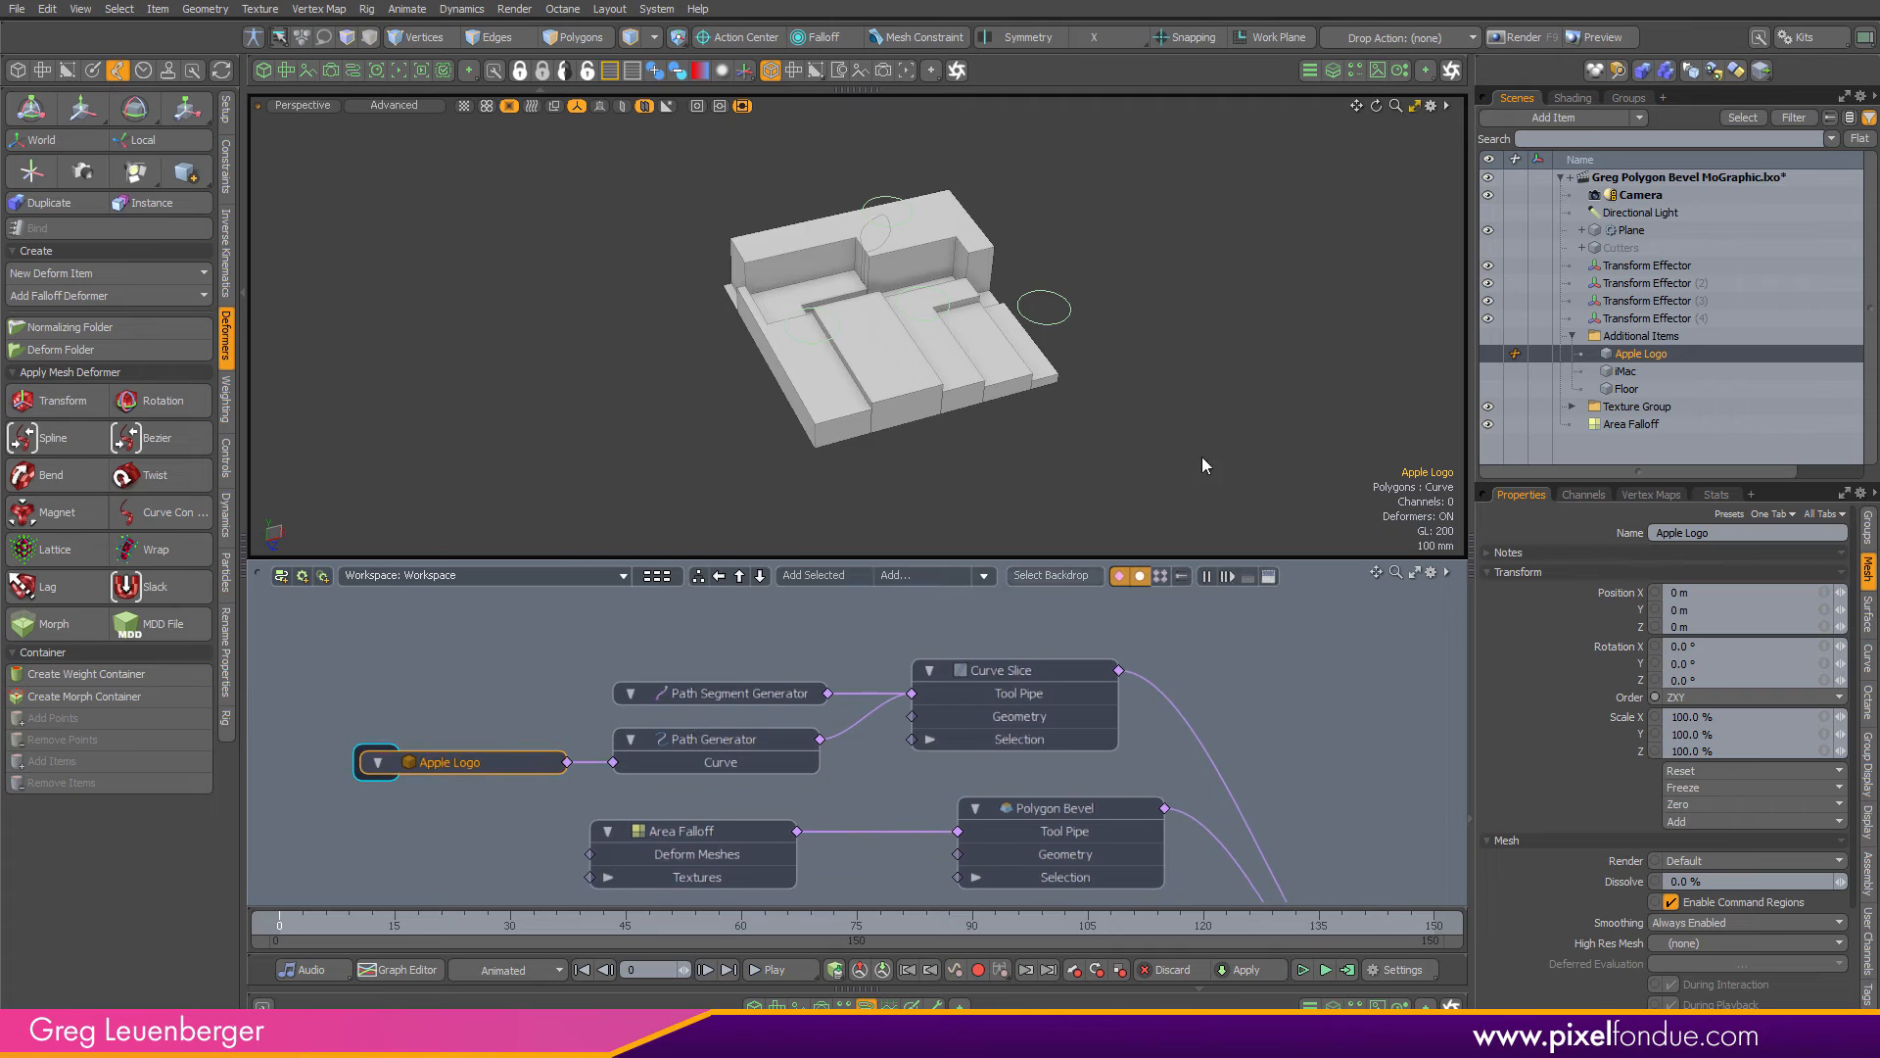
Examine the Curve Slice operation's properties and the sliced blocks from a higher angle
{"action": "left_click_drag", "start_coordinate": [1049, 448], "coordinate": [1068, 443], "text": "alt"}
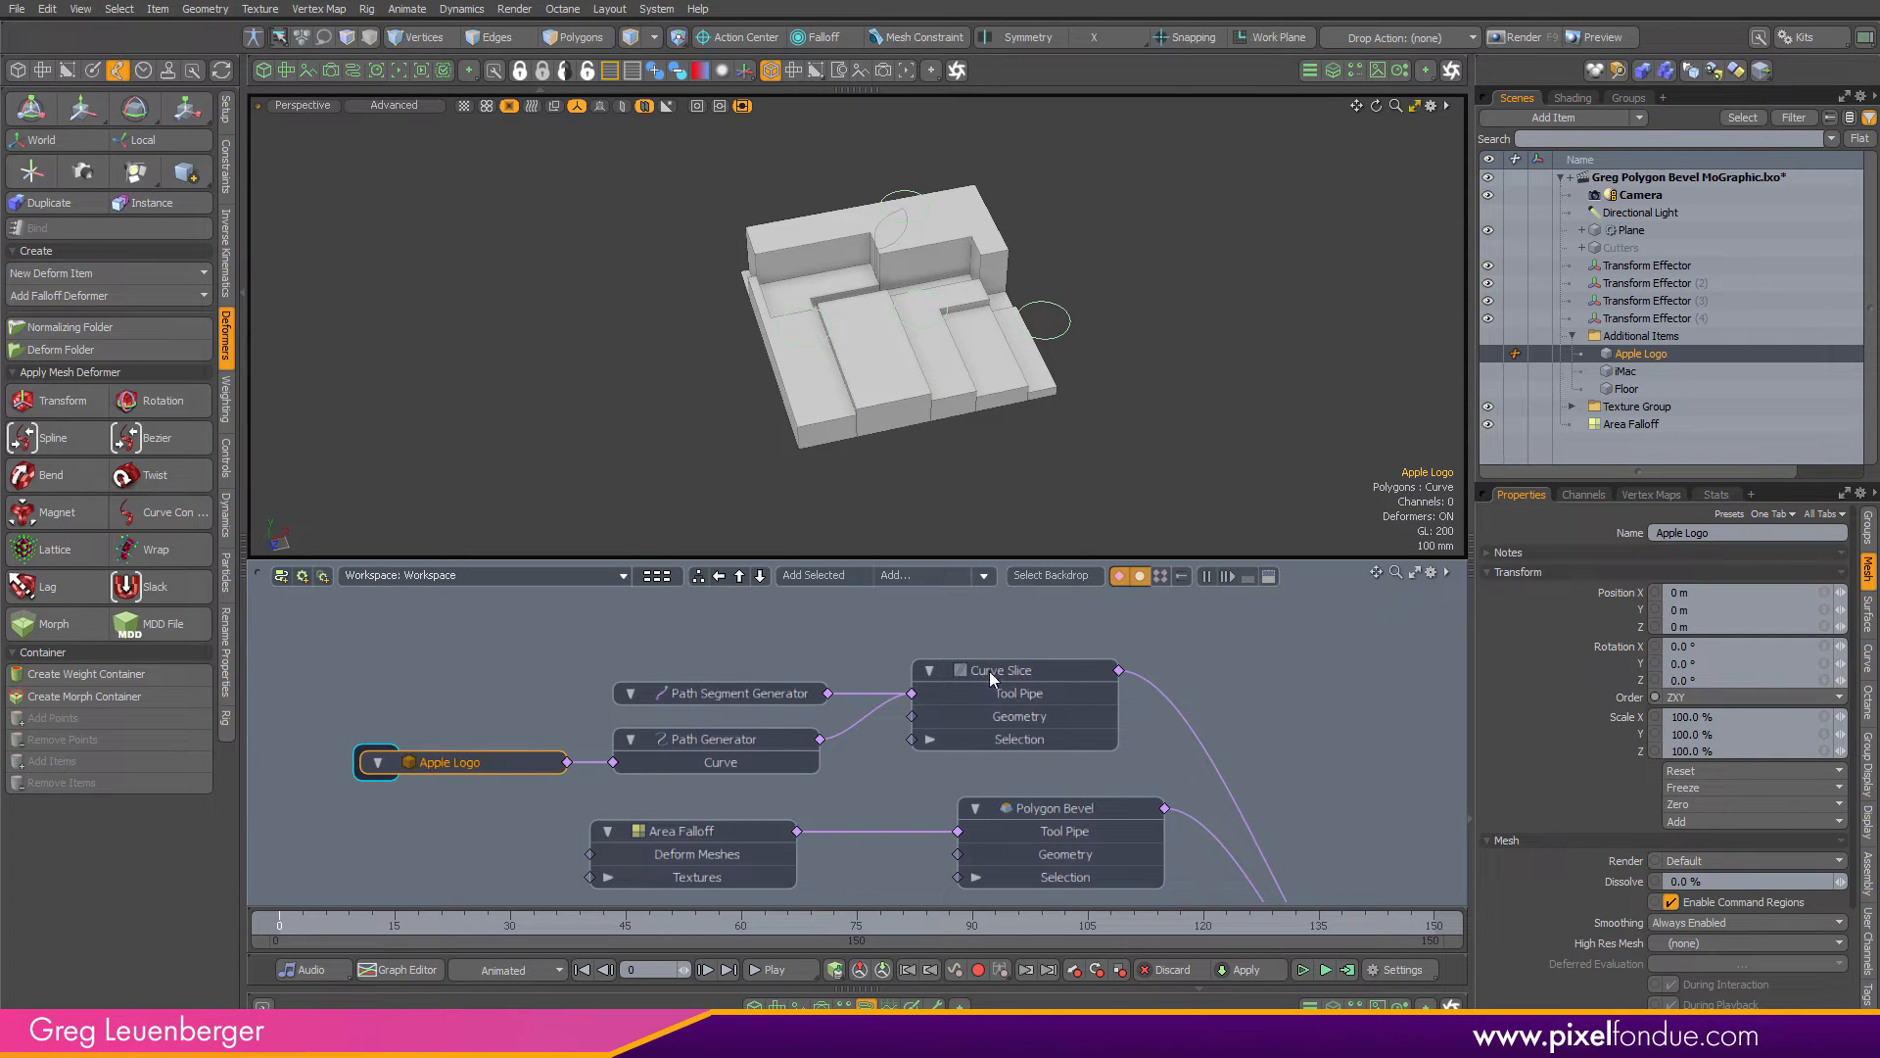
{"action": "scroll", "coordinate": [411, 766], "scroll_direction": "up", "scroll_amount": 2}
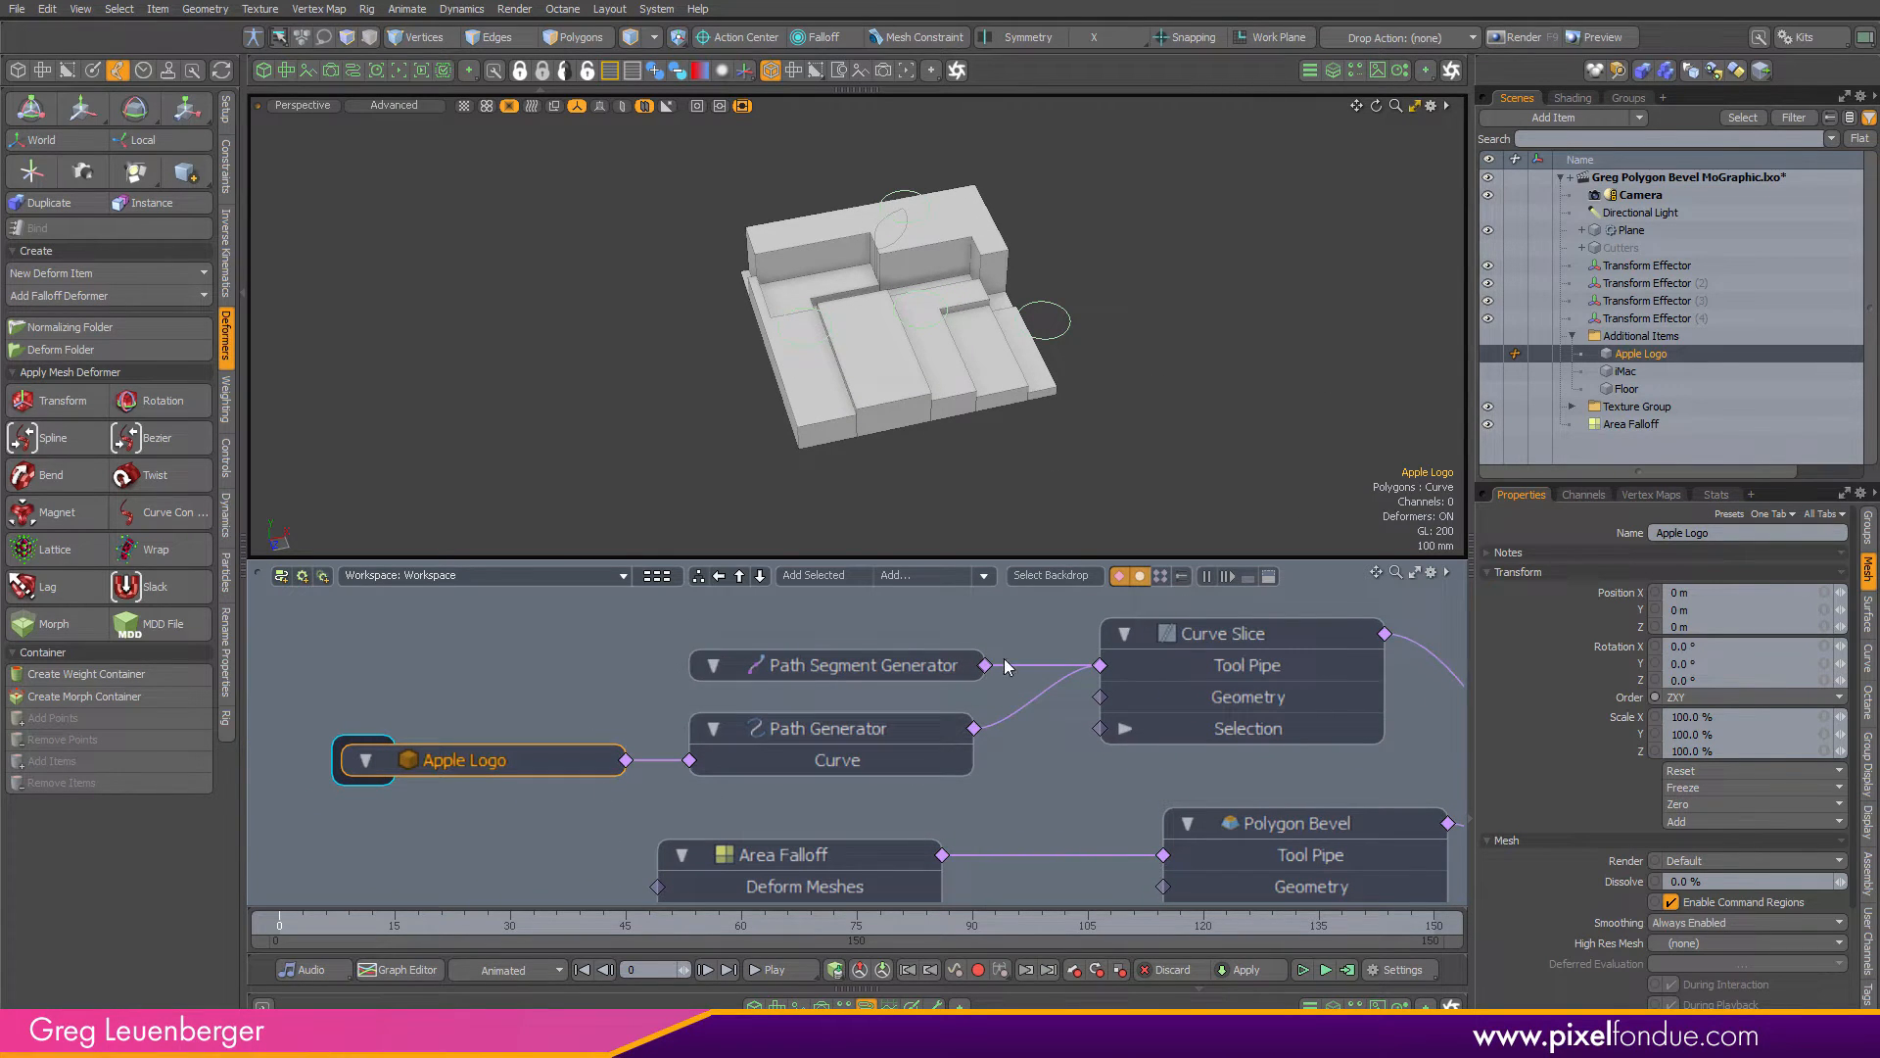
{"action": "left_click", "coordinate": [1273, 634]}
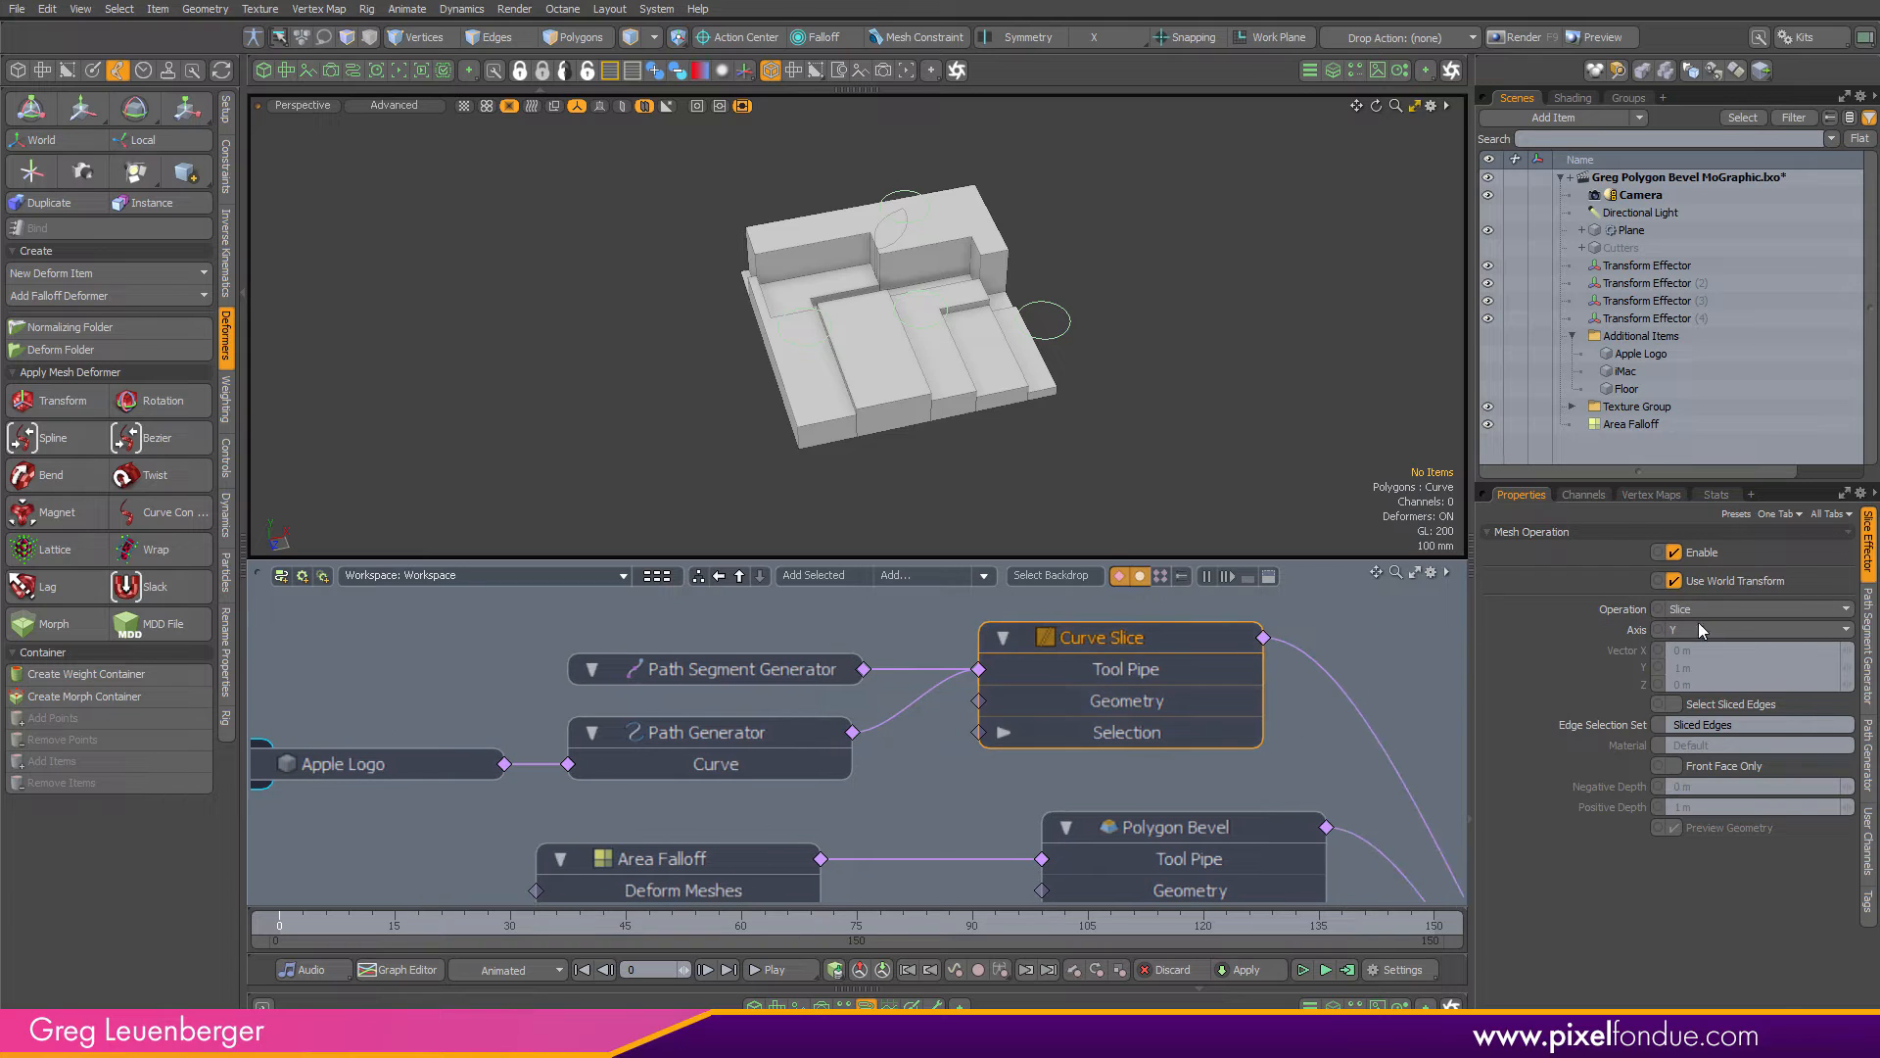
{"action": "left_click_drag", "start_coordinate": [1175, 186], "coordinate": [925, 328], "text": "alt"}
{"action": "left_click_drag", "start_coordinate": [925, 328], "coordinate": [941, 372], "text": "alt"}
{"action": "left_click_drag", "start_coordinate": [941, 372], "coordinate": [971, 314], "text": "alt+shift"}
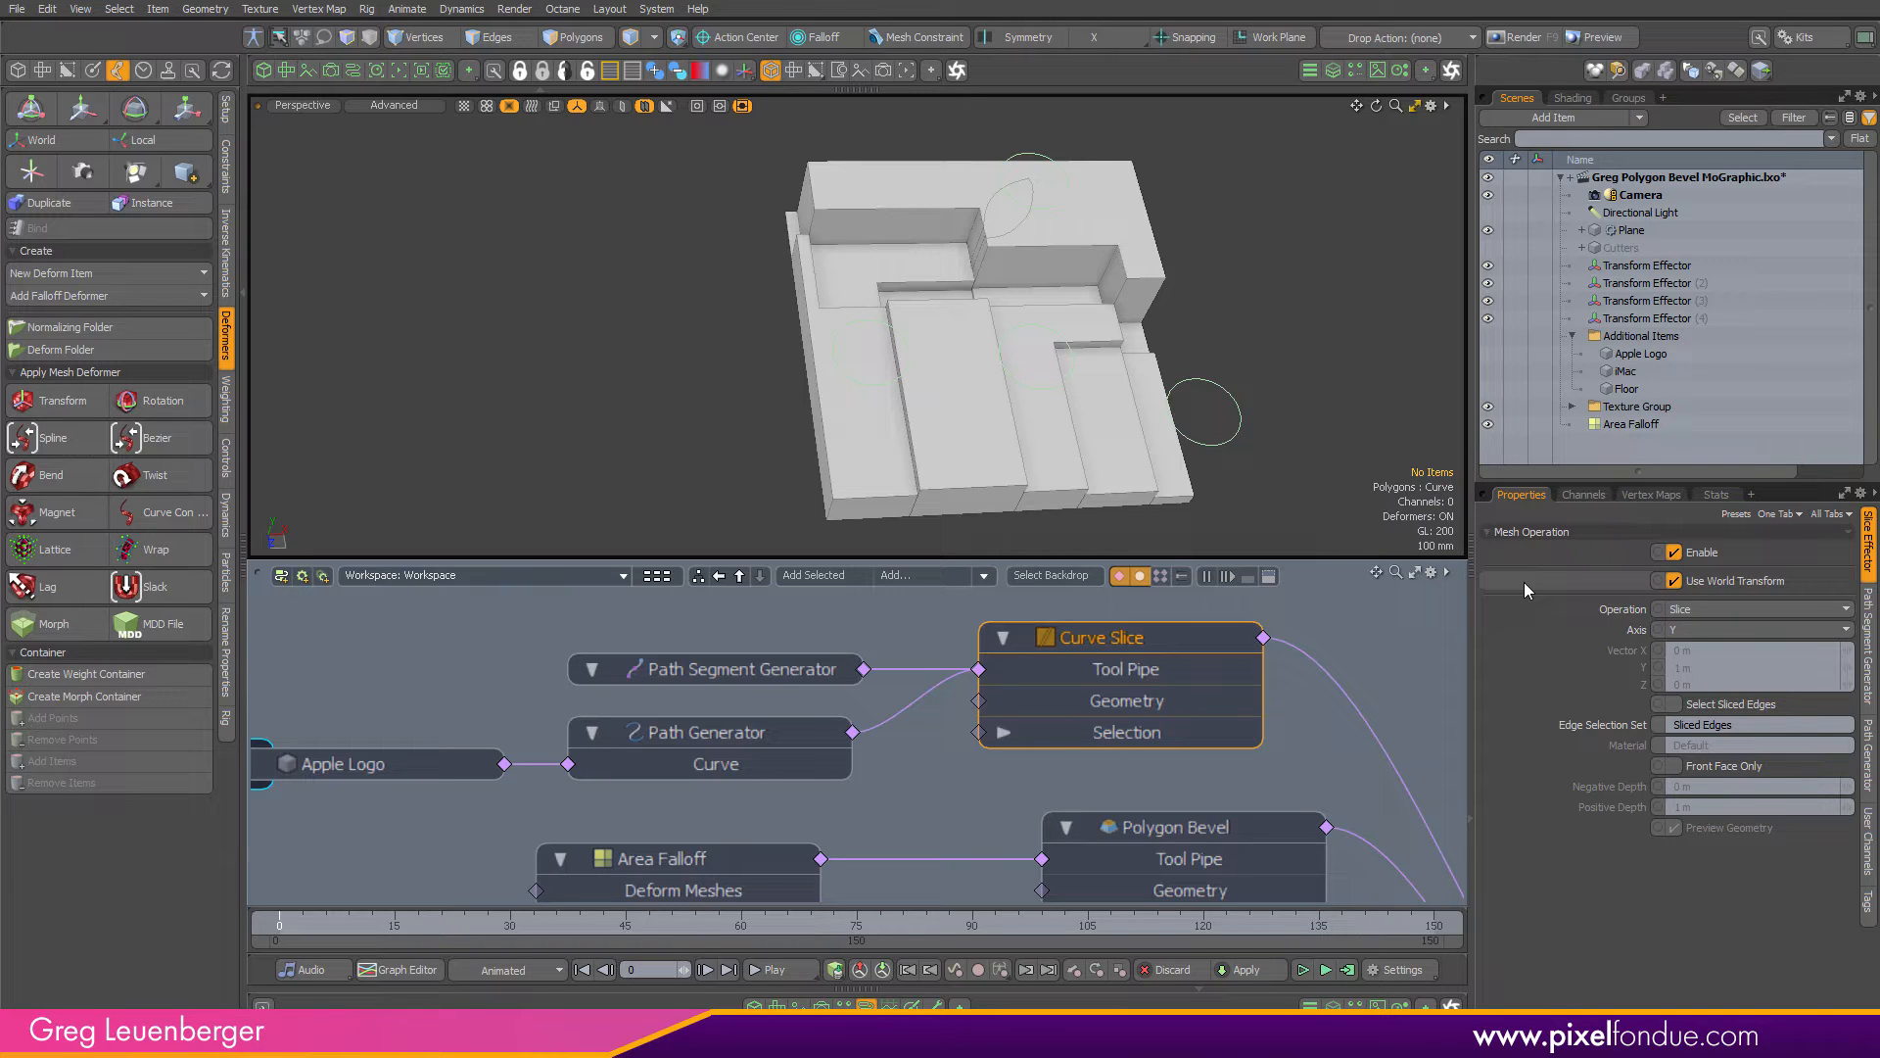
Compare Curve Index values 0 and 1 on the Path Generator, and set the Curve Index to 1
{"action": "left_click", "coordinate": [728, 740]}
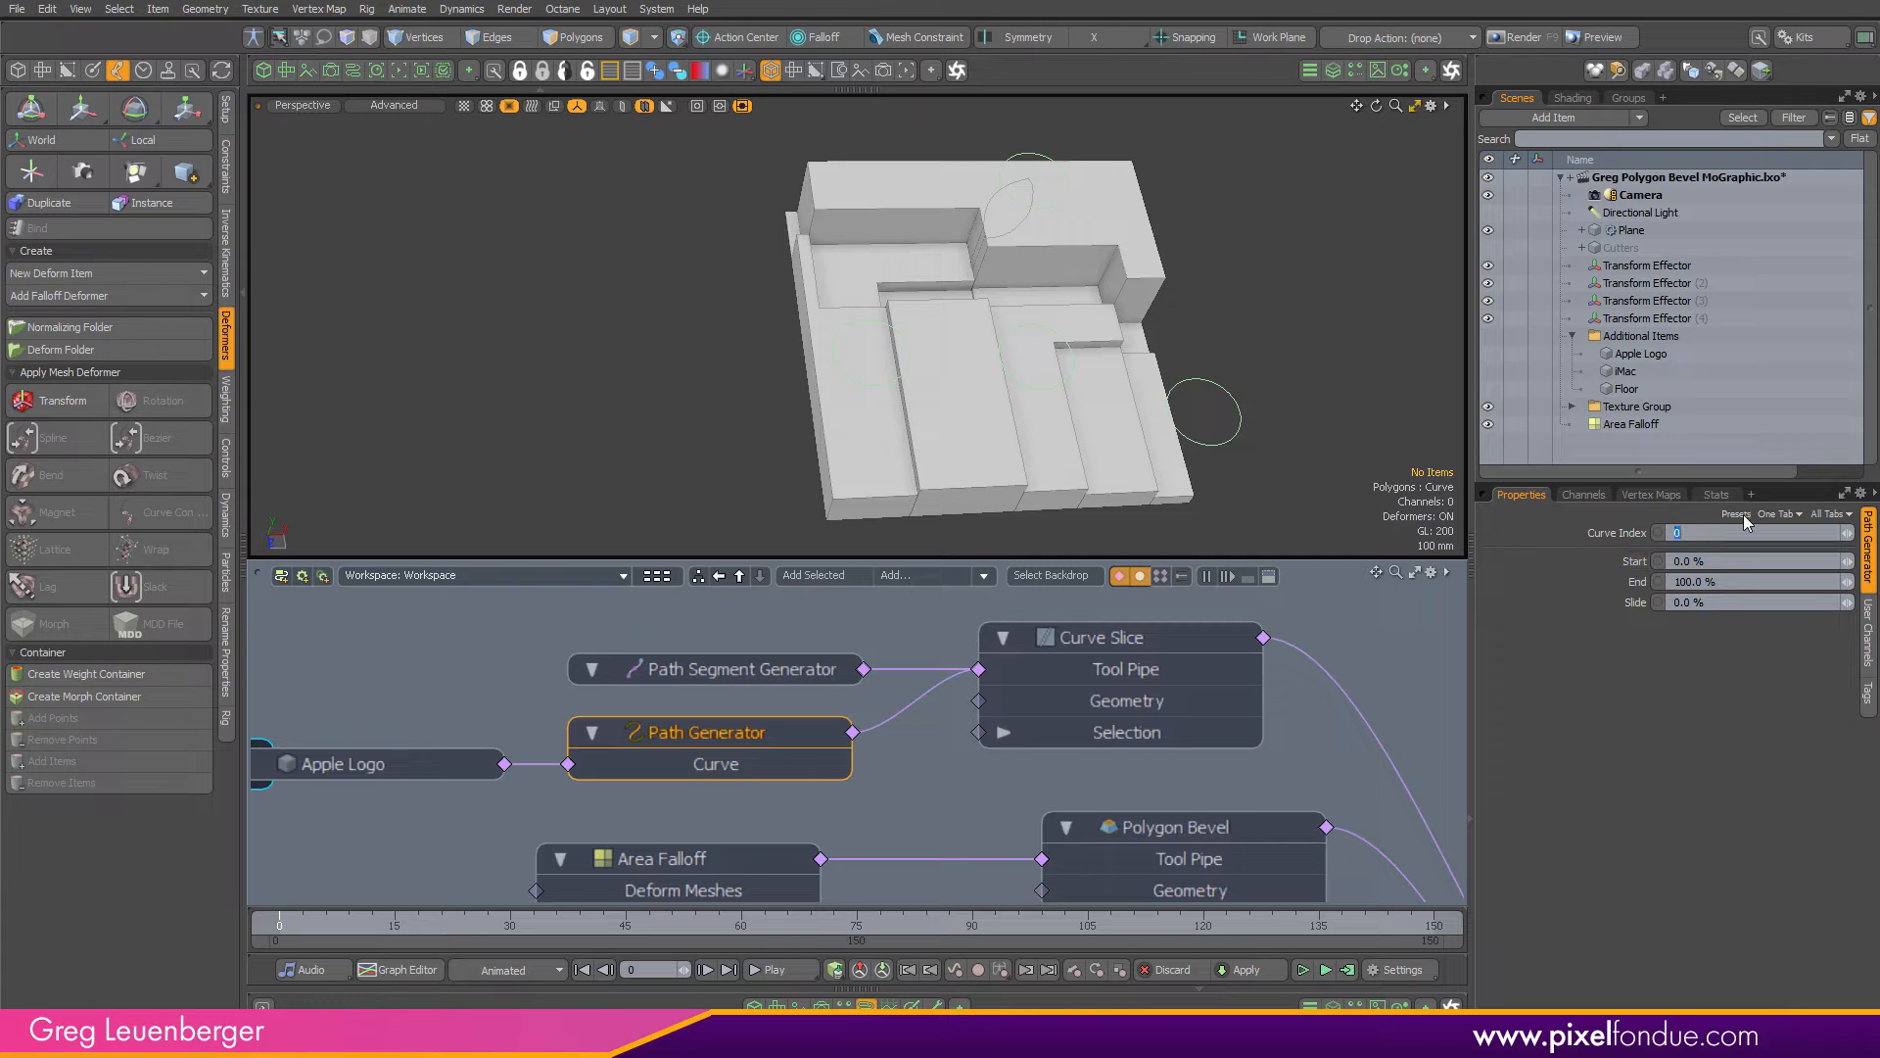
{"action": "scroll", "coordinate": [1066, 428], "scroll_direction": "up", "scroll_amount": 4}
{"action": "left_click_drag", "start_coordinate": [1030, 419], "coordinate": [1096, 436], "text": "alt"}
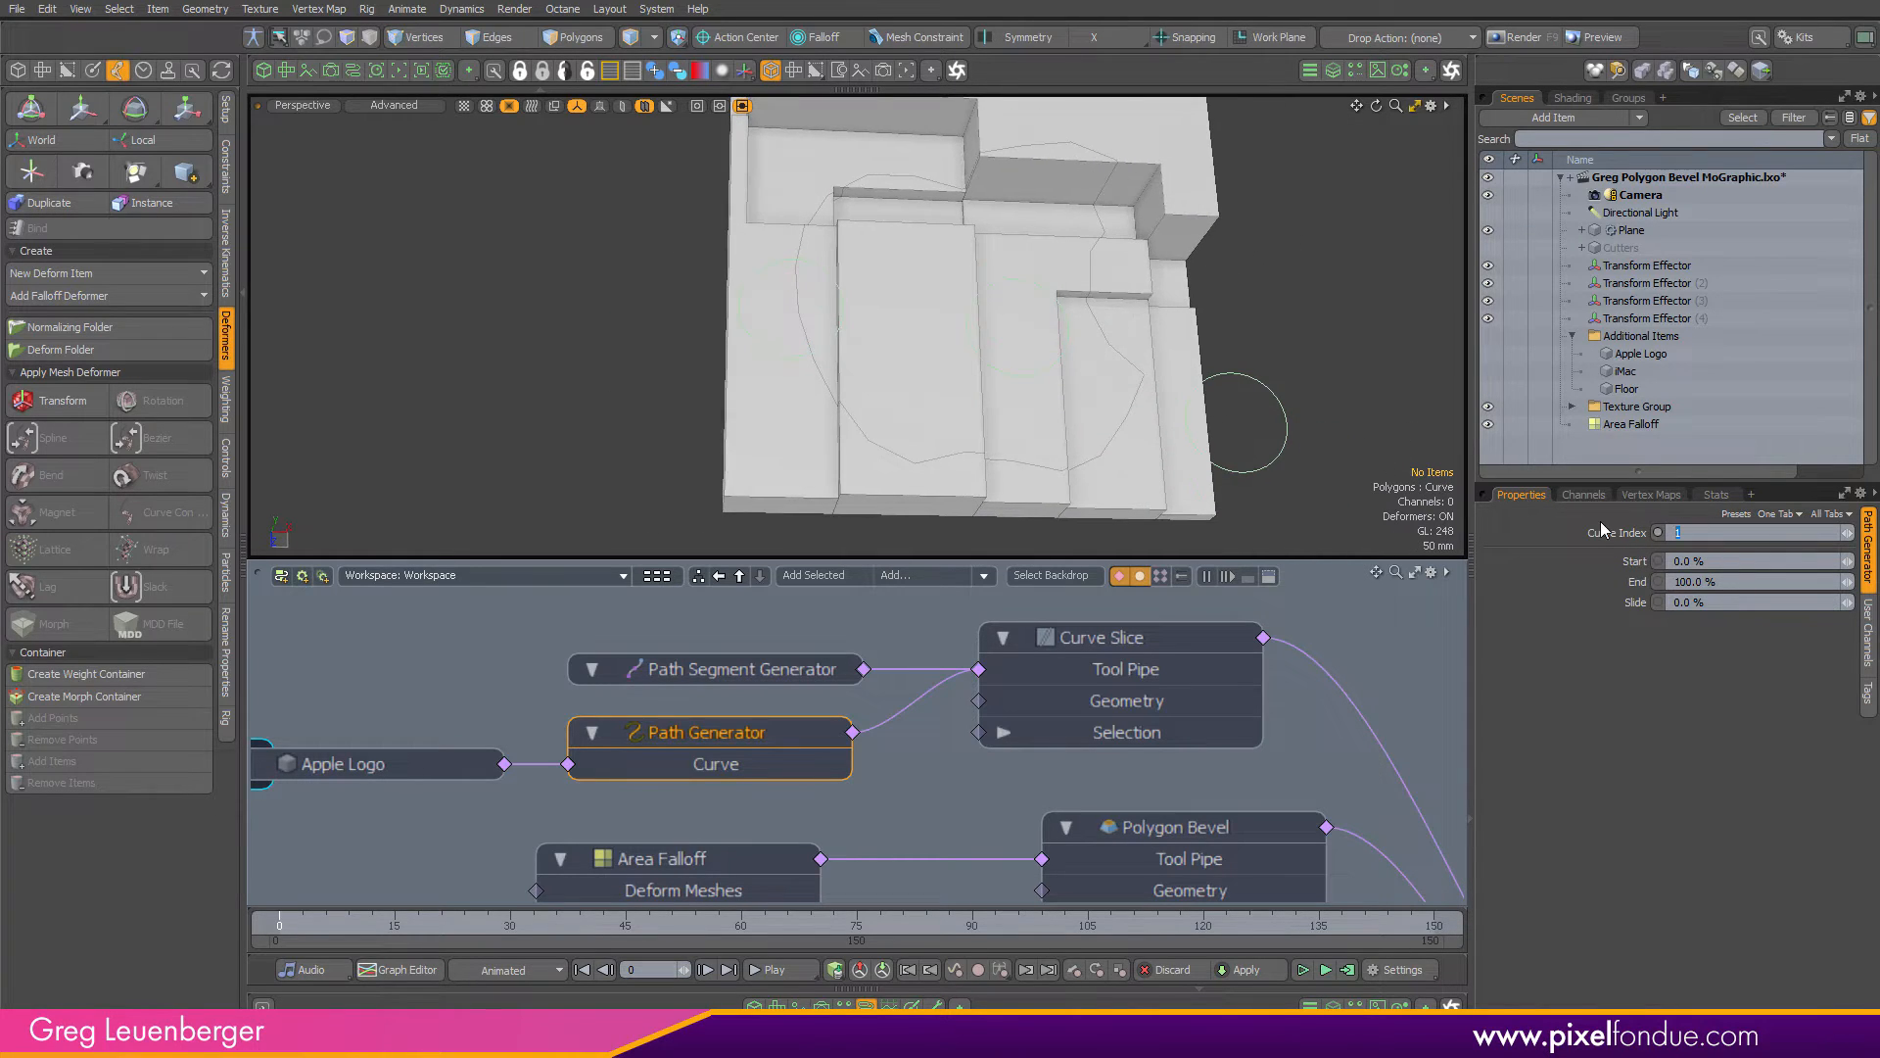
{"action": "type", "text": "0"}
{"action": "key", "text": "Return"}
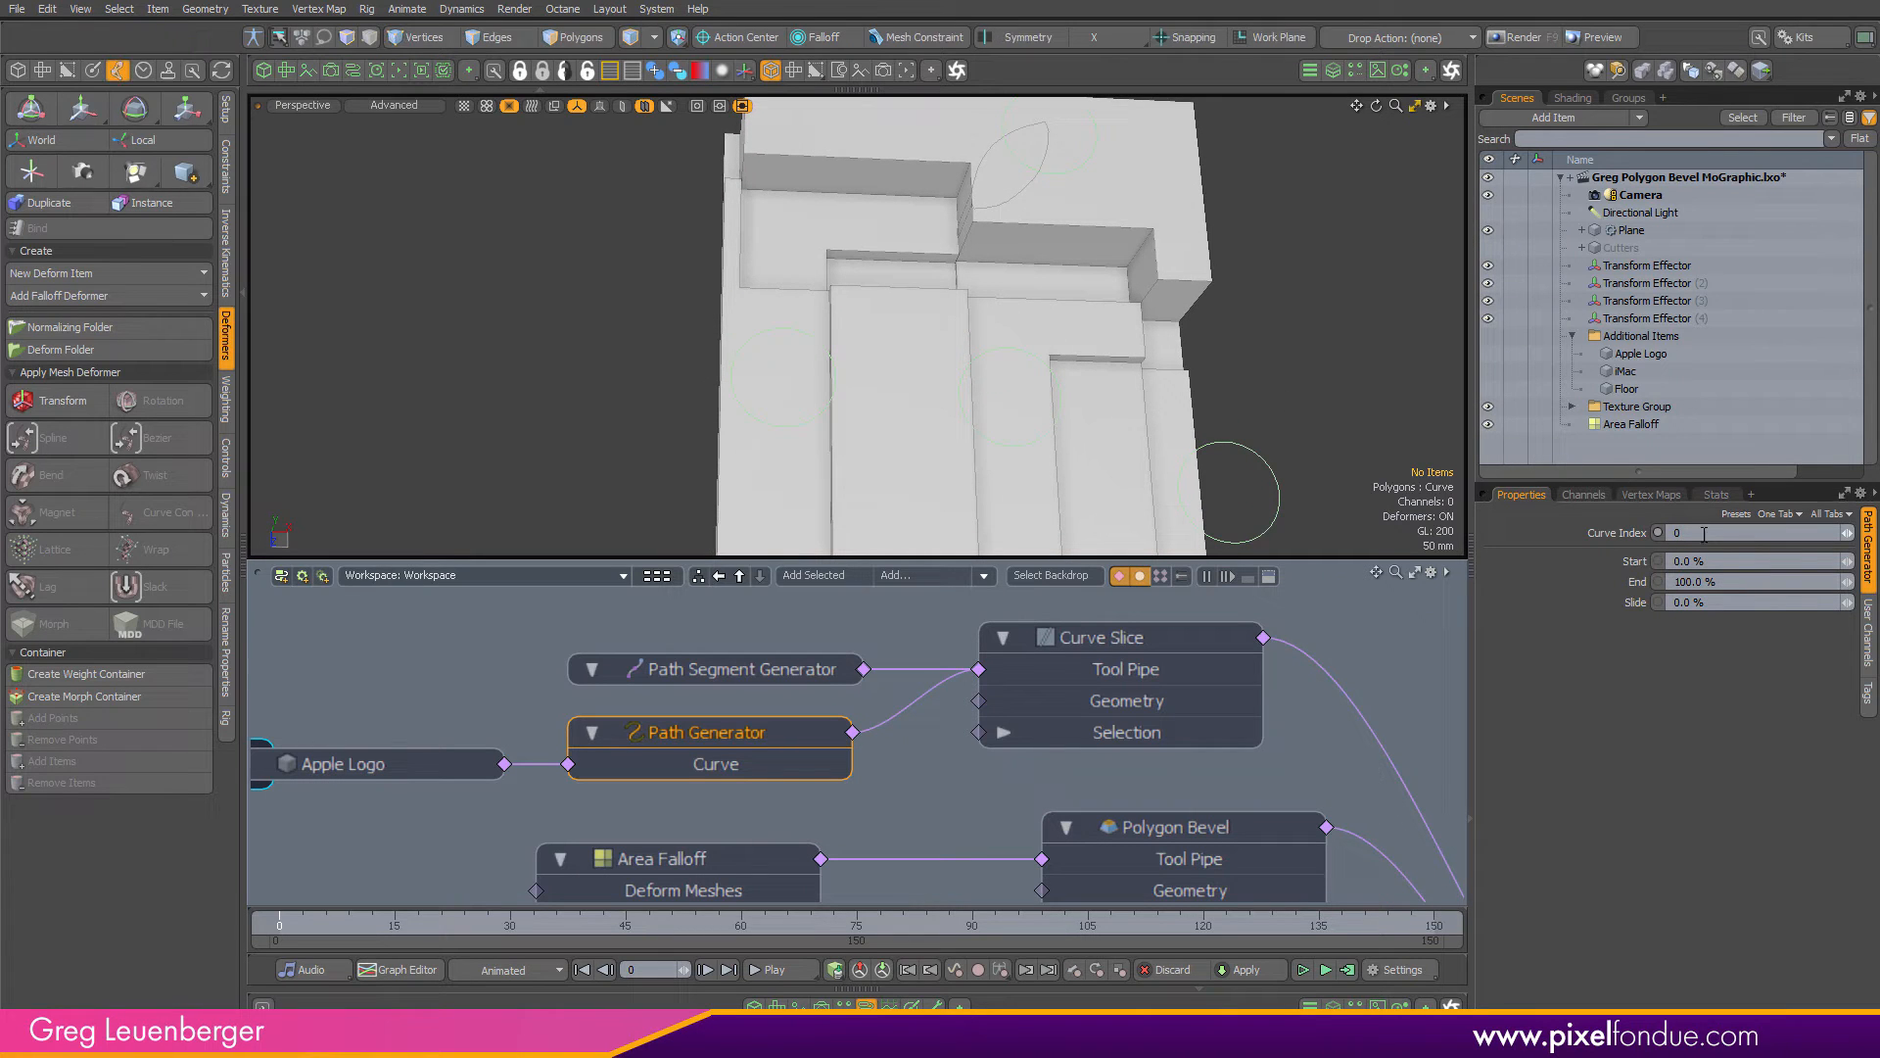
{"action": "left_click_drag", "start_coordinate": [1704, 535], "coordinate": [1574, 538]}
{"action": "type", "text": "1"}
{"action": "key", "text": "Return"}
{"action": "scroll", "coordinate": [1063, 415], "scroll_direction": "down", "scroll_amount": 3, "text": "alt"}
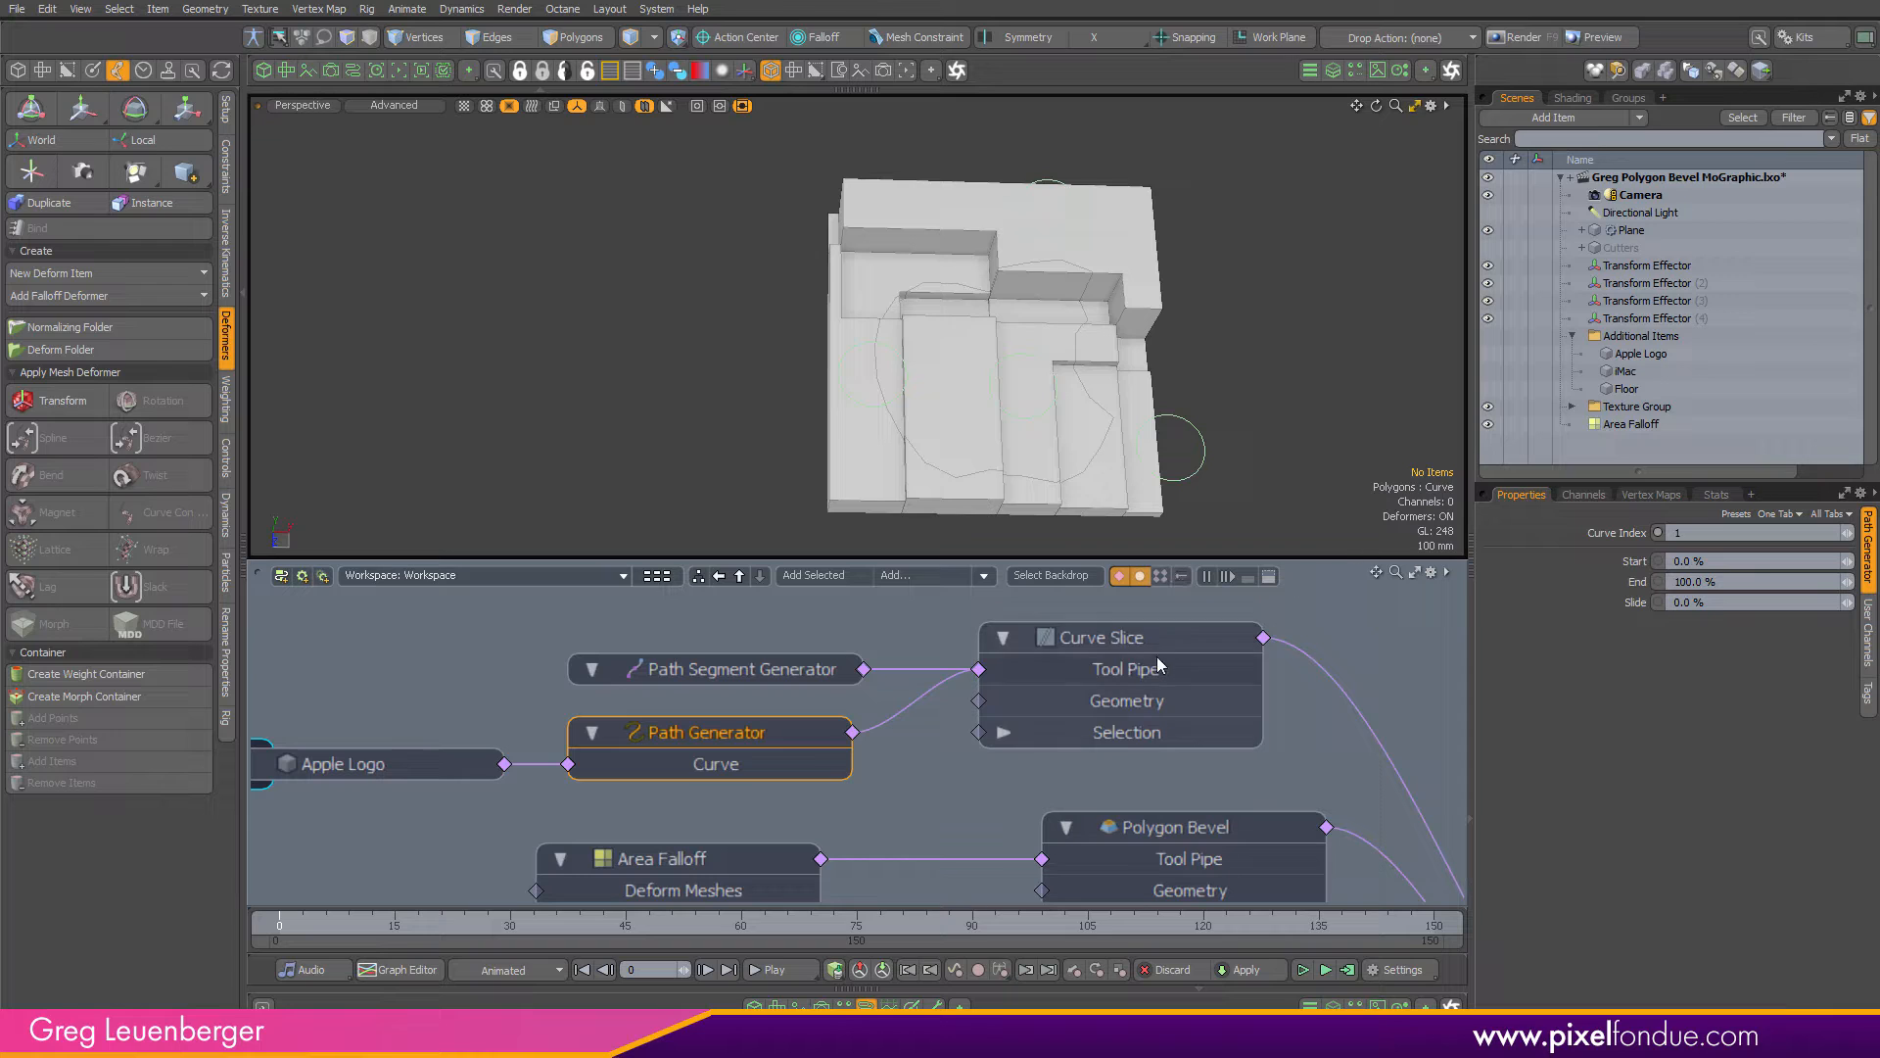
Display the mesh's vertices and try 100 Steps on the Path Segment Generator
{"action": "left_click", "coordinate": [797, 676]}
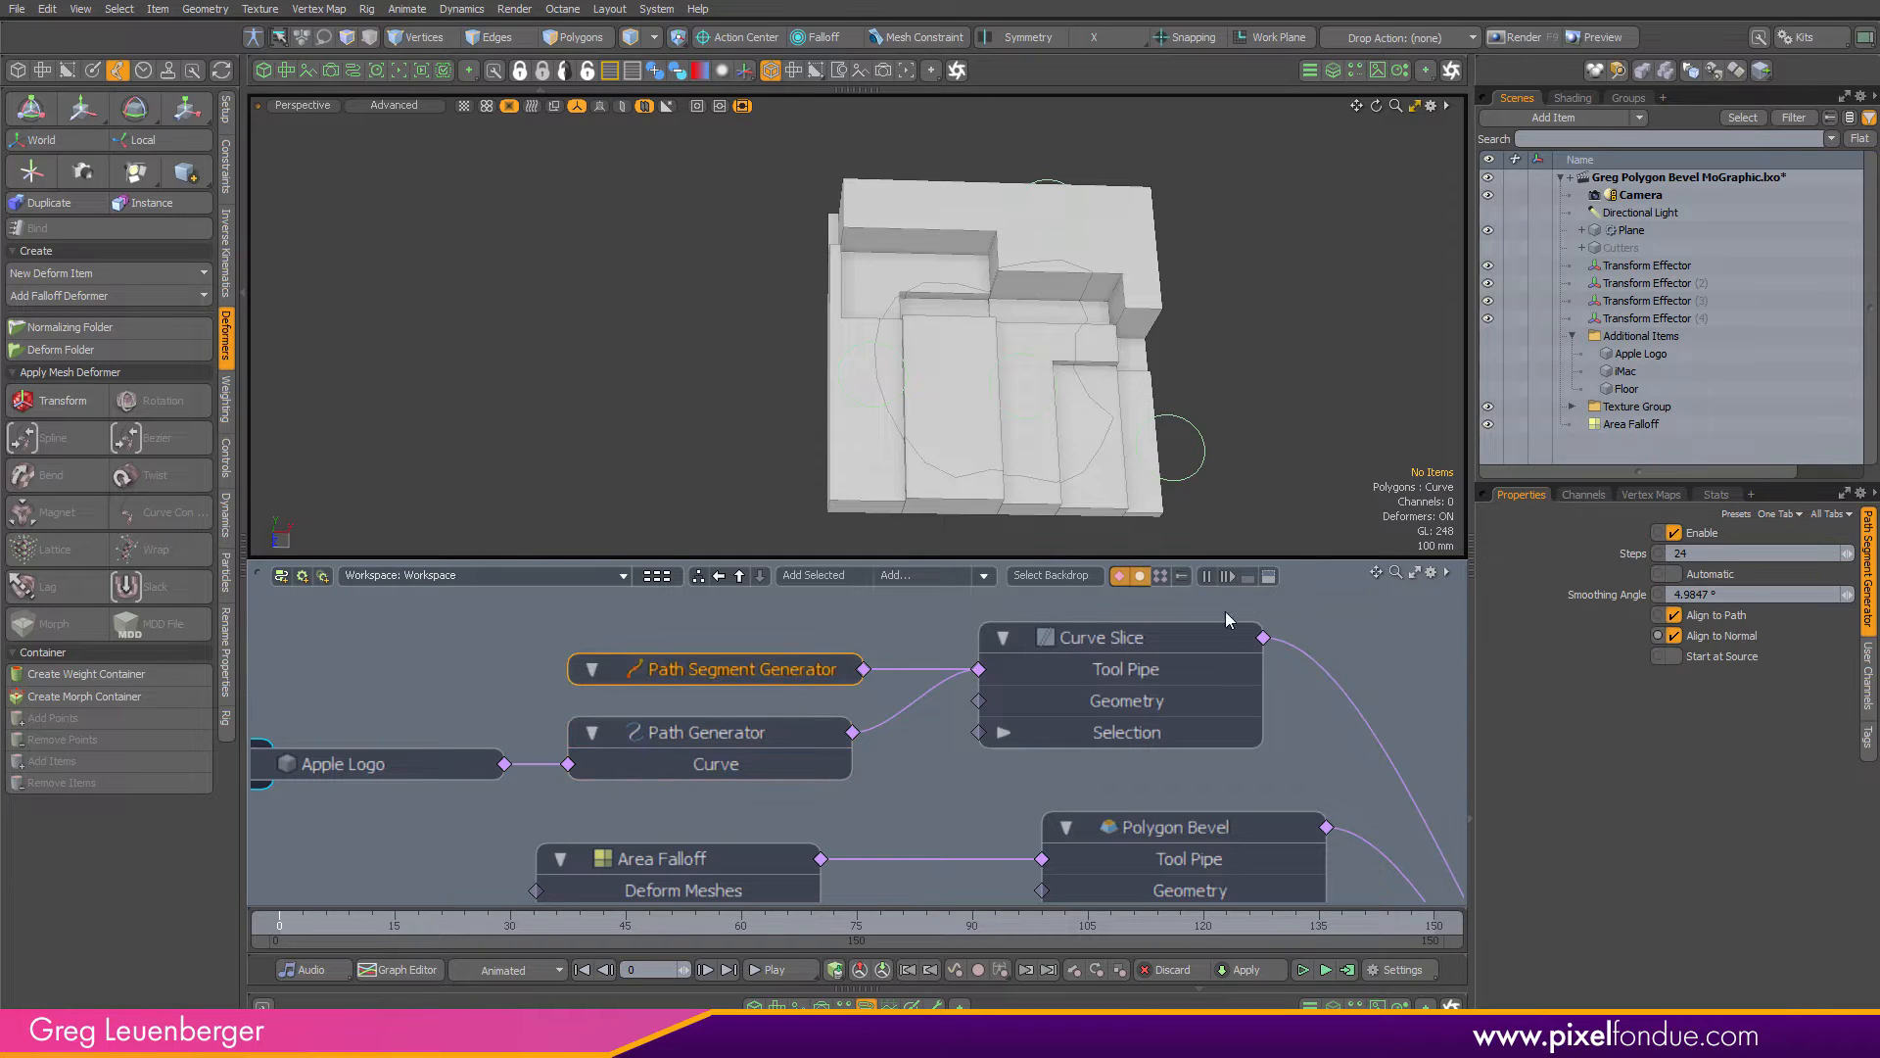
{"action": "left_click", "coordinate": [1722, 555]}
{"action": "left_click_drag", "start_coordinate": [985, 440], "coordinate": [986, 391], "text": "ctrl+alt"}
{"action": "key", "text": "ctrl+3"}
{"action": "left_click", "coordinate": [1125, 441]}
{"action": "mouse_move", "coordinate": [986, 391]}
{"action": "left_mouse_down", "text": "alt"}
{"action": "mouse_move", "coordinate": [1040, 384]}
{"action": "mouse_move", "coordinate": [1033, 367]}
{"action": "mouse_move", "coordinate": [990, 390]}
{"action": "mouse_move", "coordinate": [1000, 403]}
{"action": "left_mouse_up", "text": "alt"}
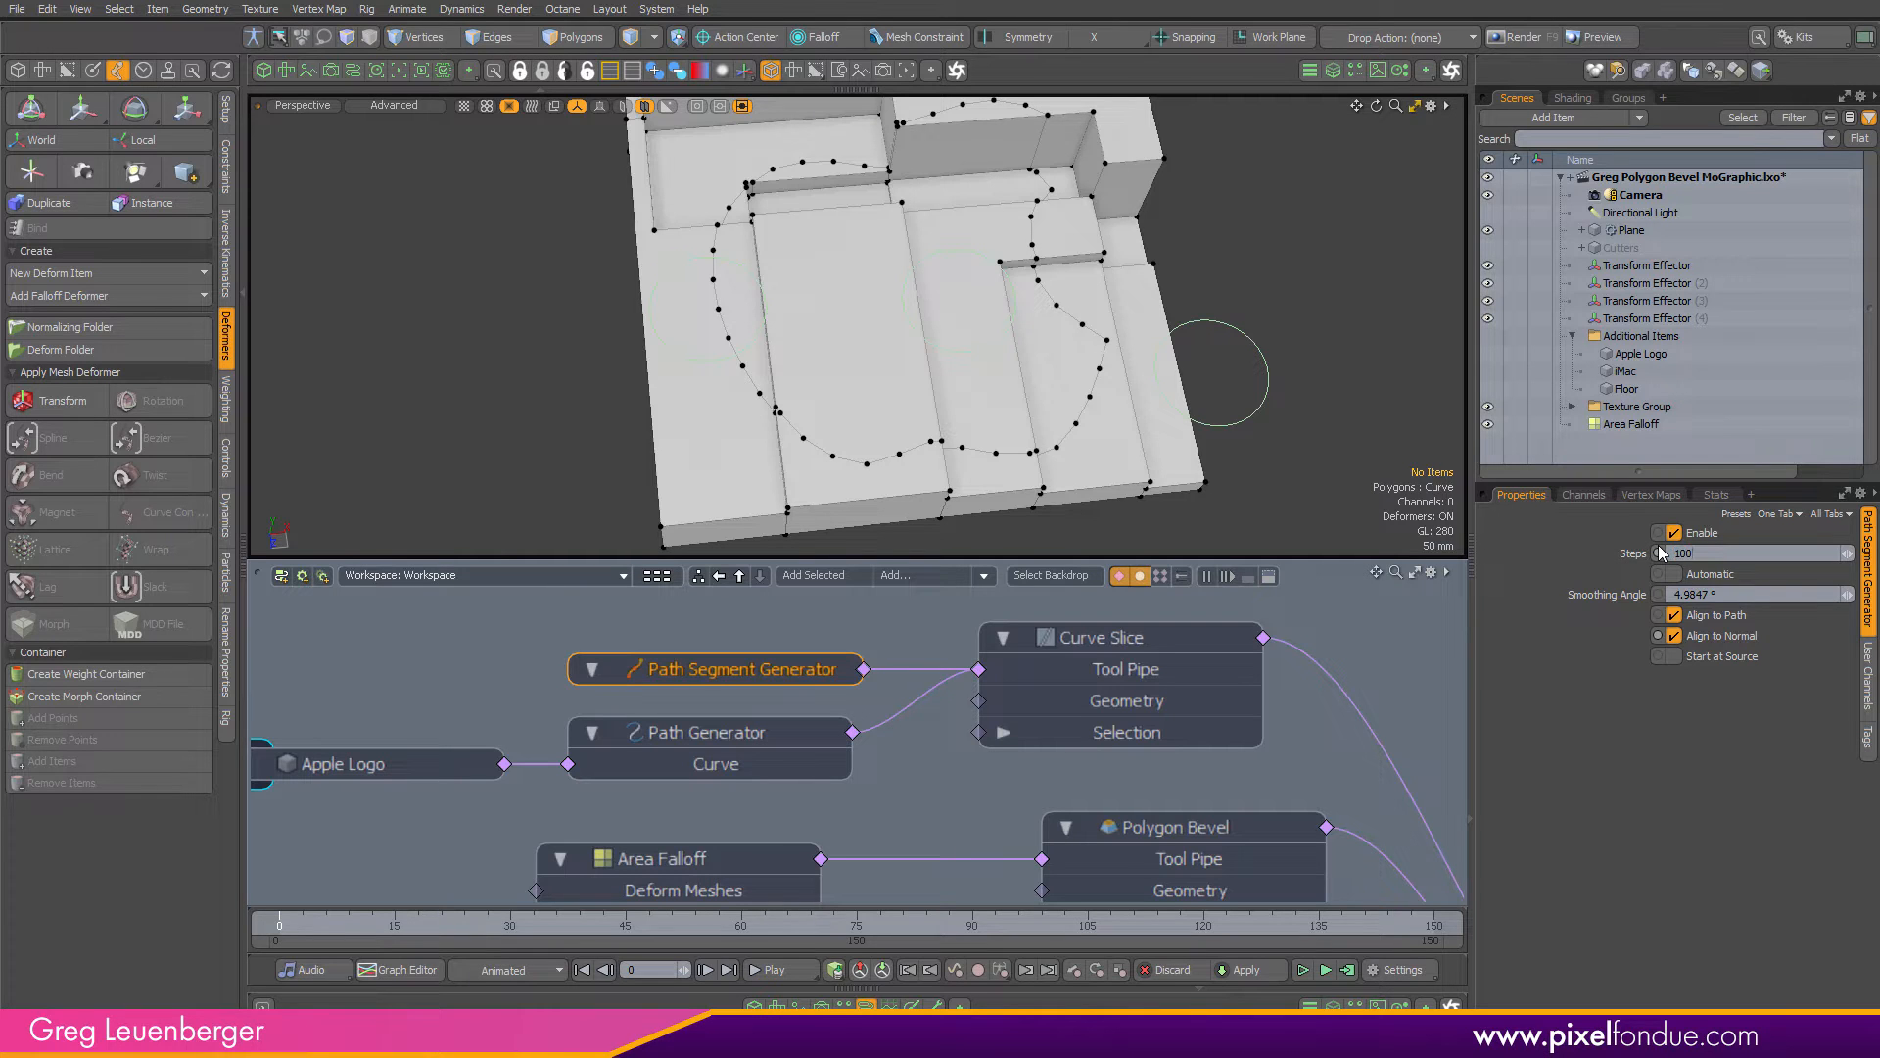
{"action": "key", "text": "Return"}
{"action": "left_click_drag", "start_coordinate": [1048, 377], "coordinate": [1077, 446], "text": "alt"}
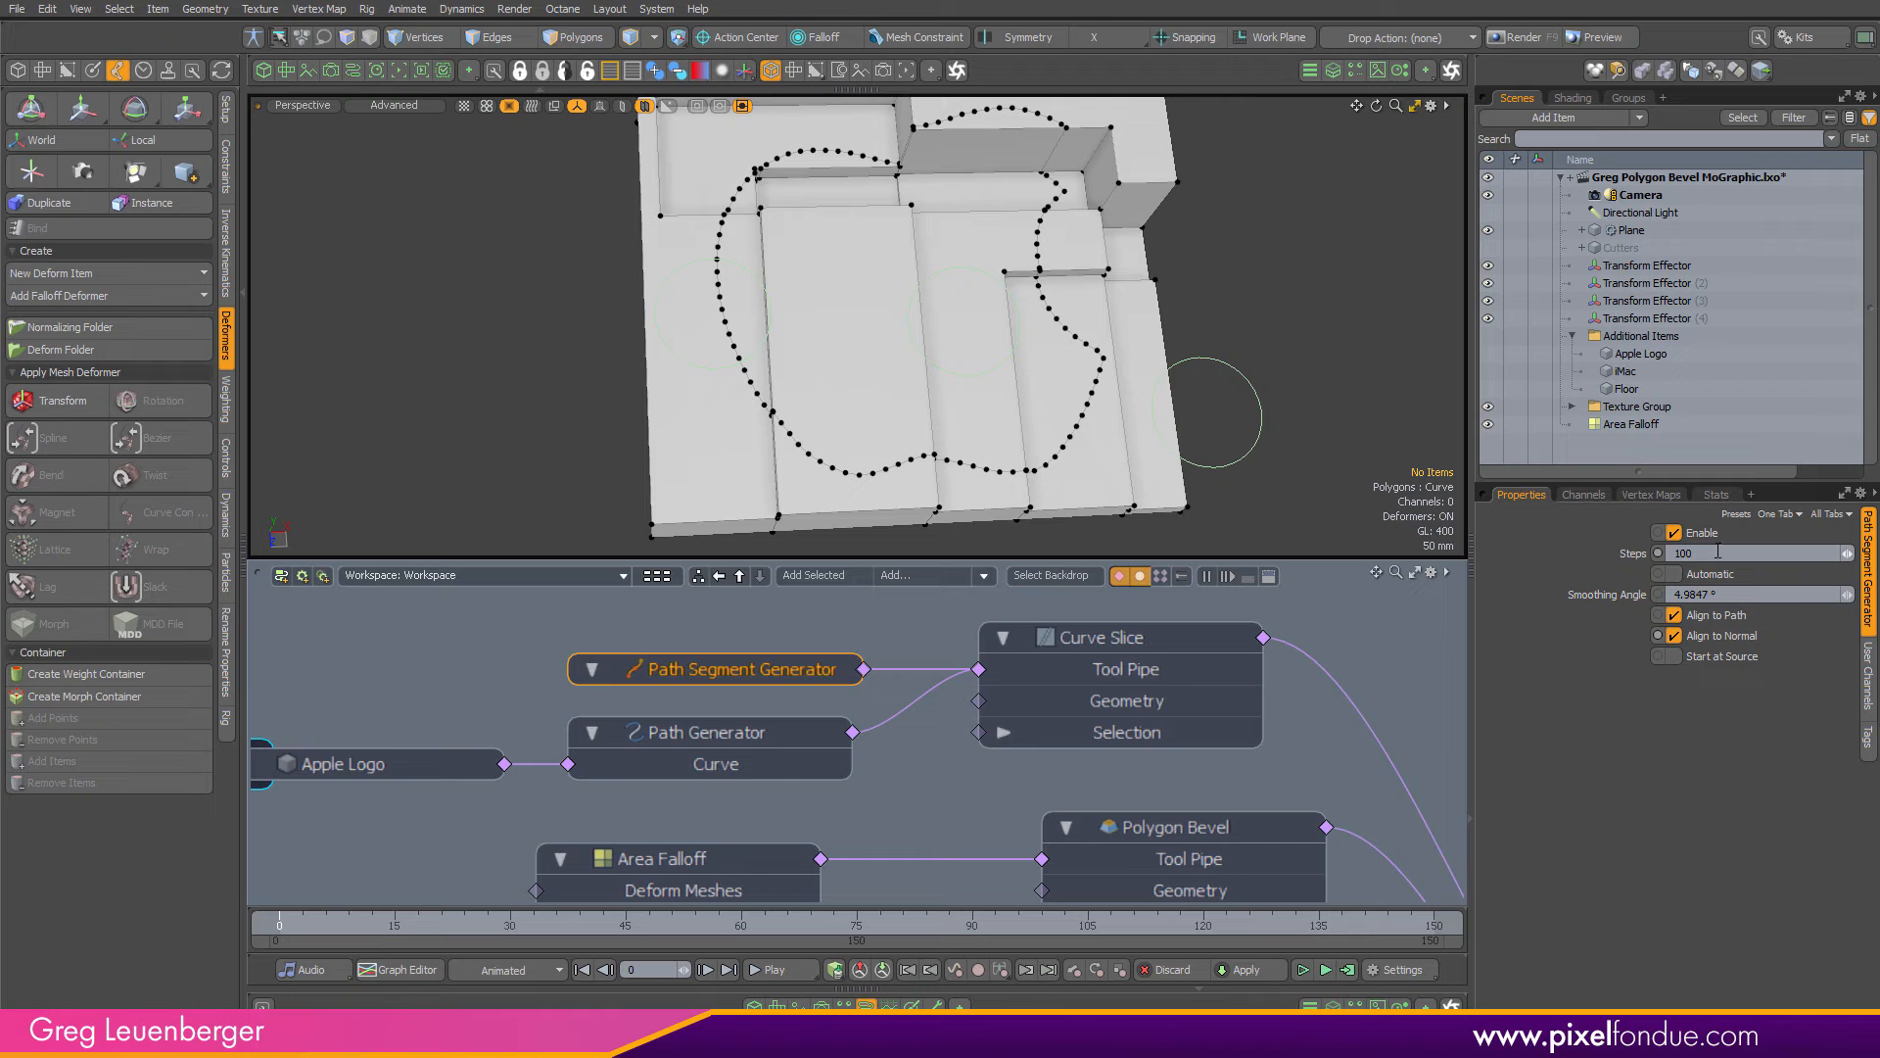
Set the Path Segment Generator's Steps to 60
{"action": "left_click_drag", "start_coordinate": [1717, 550], "coordinate": [1543, 511]}
{"action": "type", "text": "60"}
{"action": "key", "text": "Return"}
{"action": "scroll", "coordinate": [1073, 367], "scroll_direction": "down", "scroll_amount": 3}
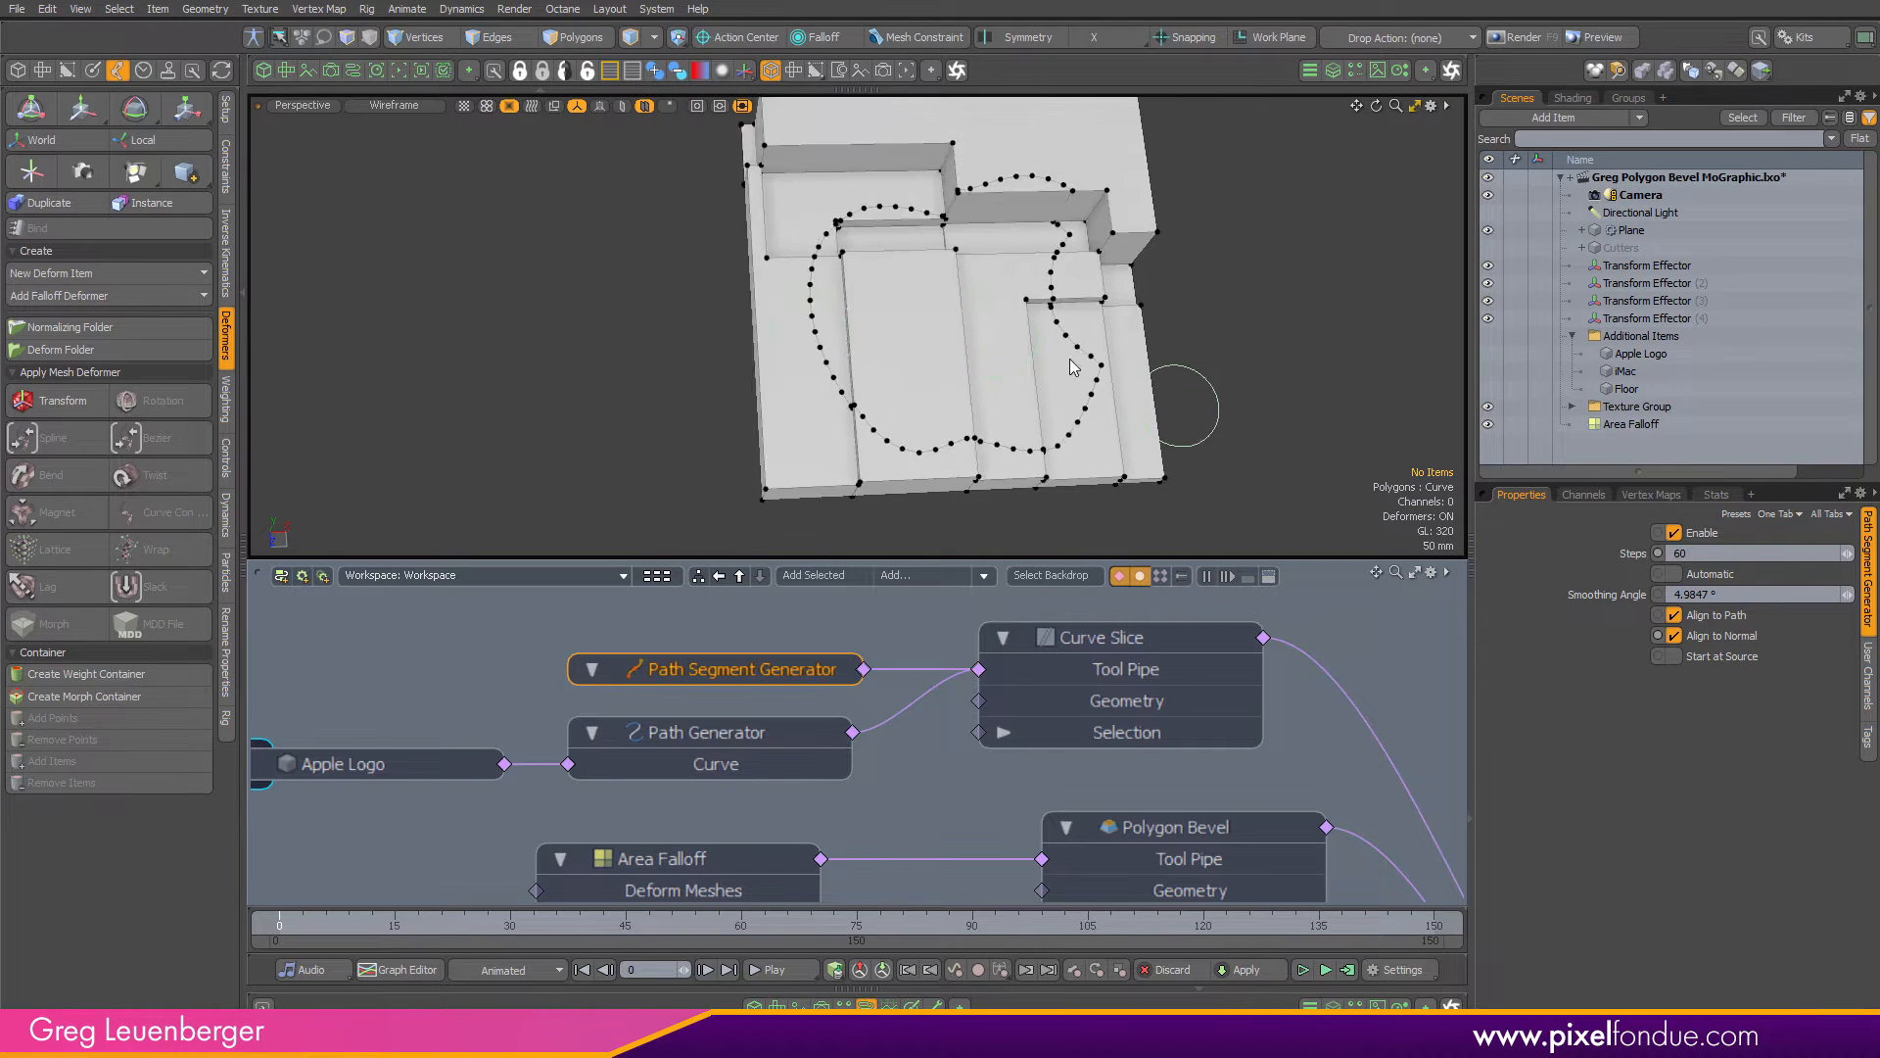
Change the Curve Slice operation to Stencil and set its Material to Apple
{"action": "left_click_drag", "start_coordinate": [1073, 367], "coordinate": [1014, 313], "text": "alt"}
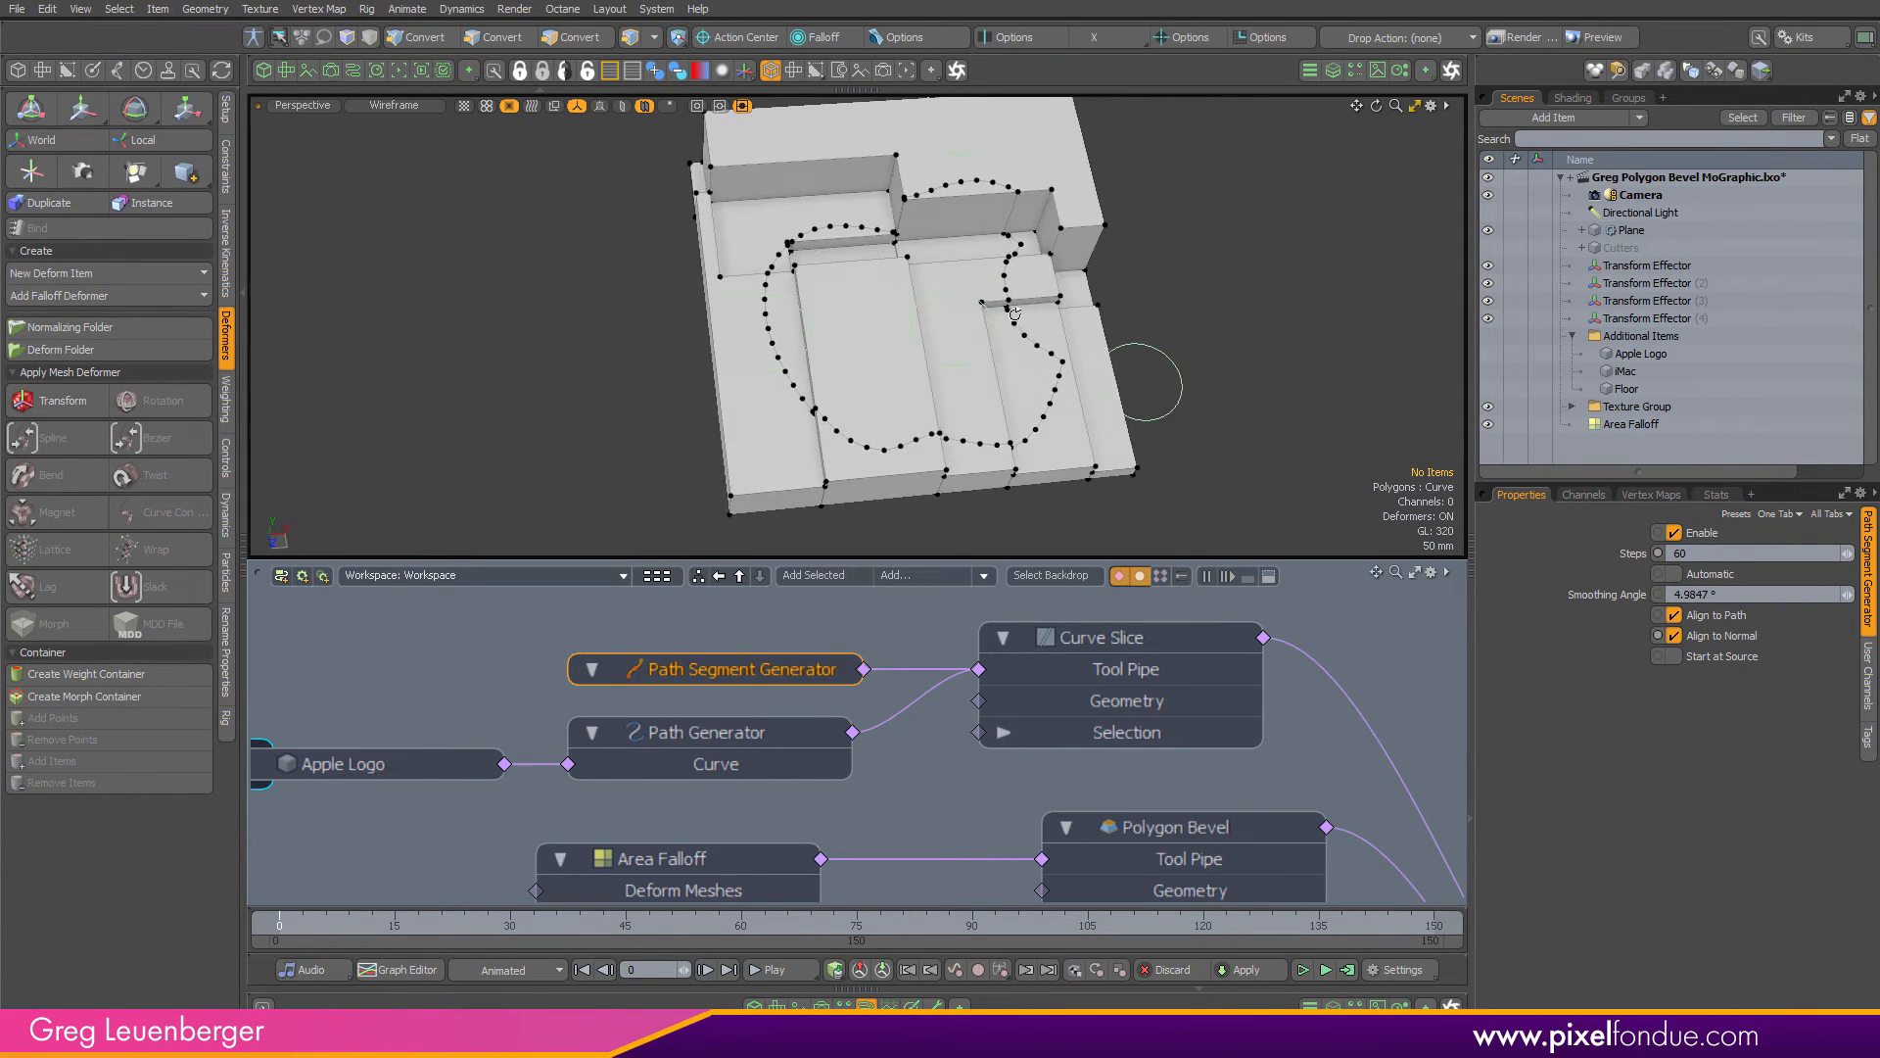
{"action": "left_click", "coordinate": [1126, 646]}
{"action": "left_click", "coordinate": [1870, 548]}
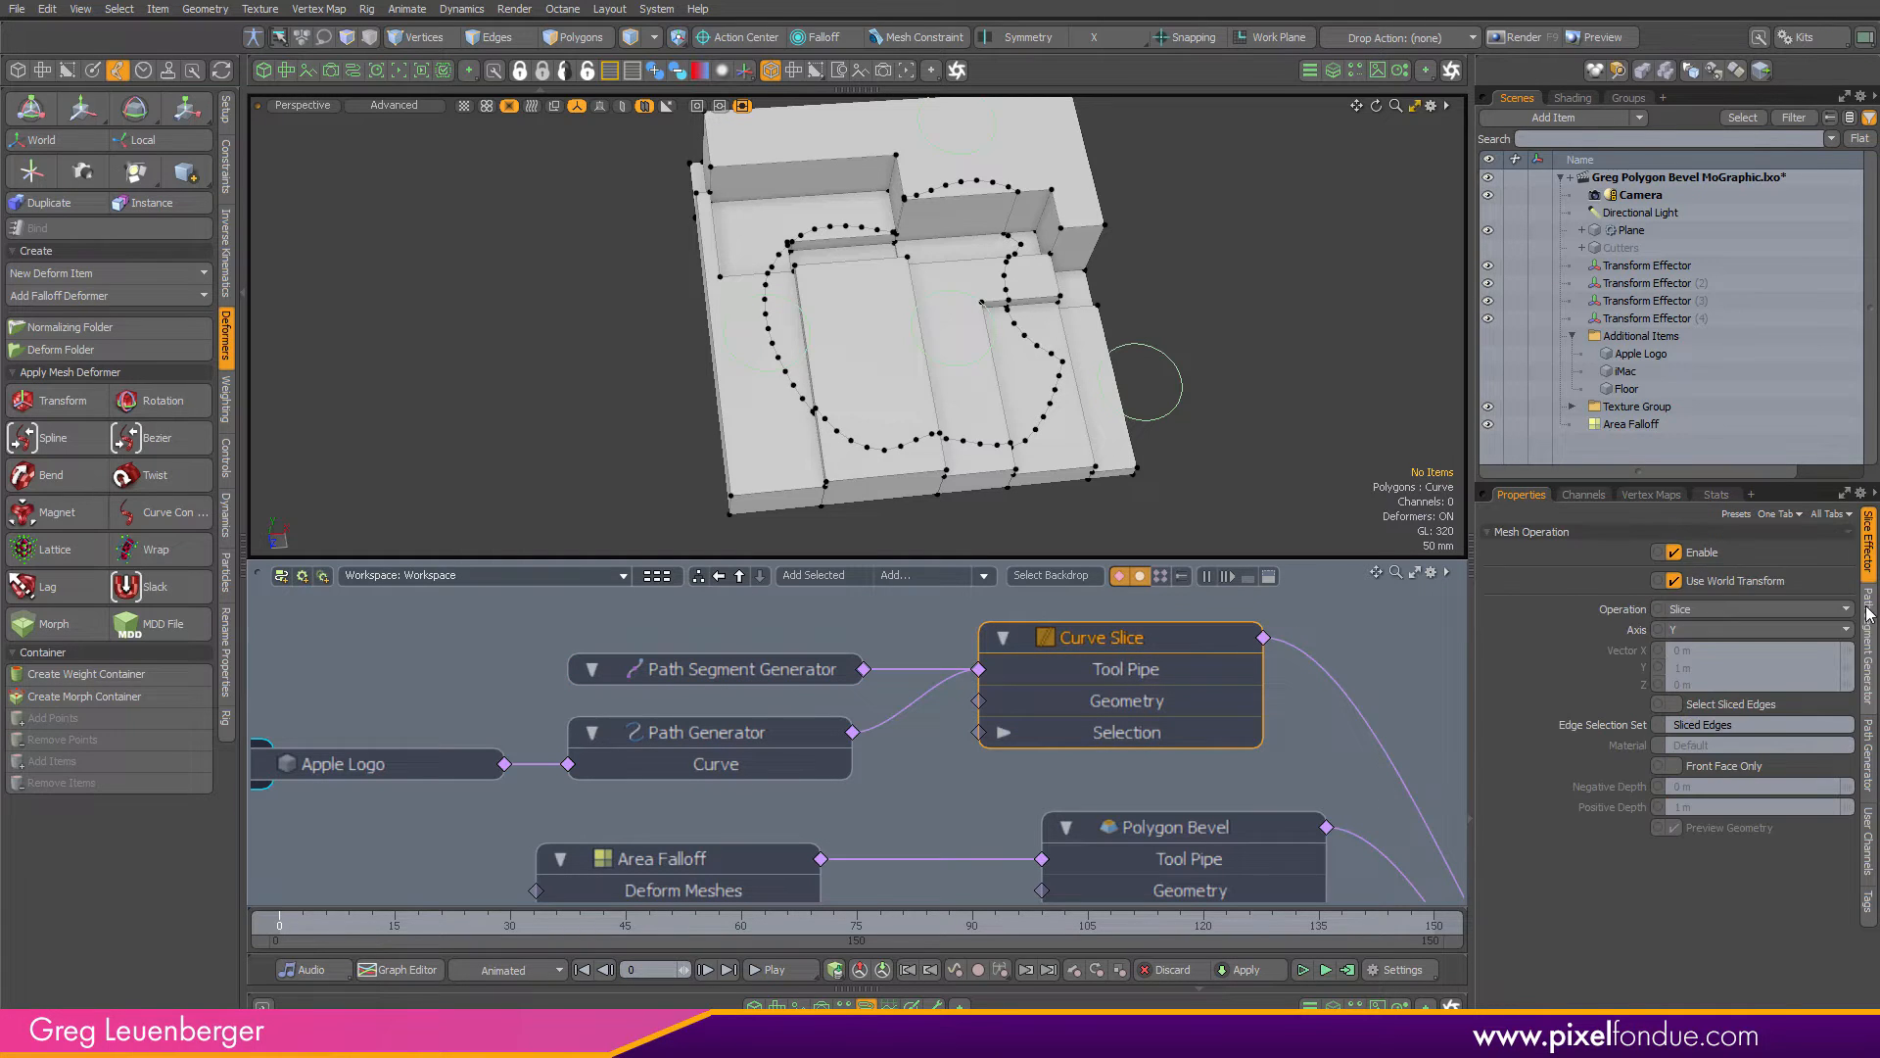
{"action": "left_click", "coordinate": [1714, 609]}
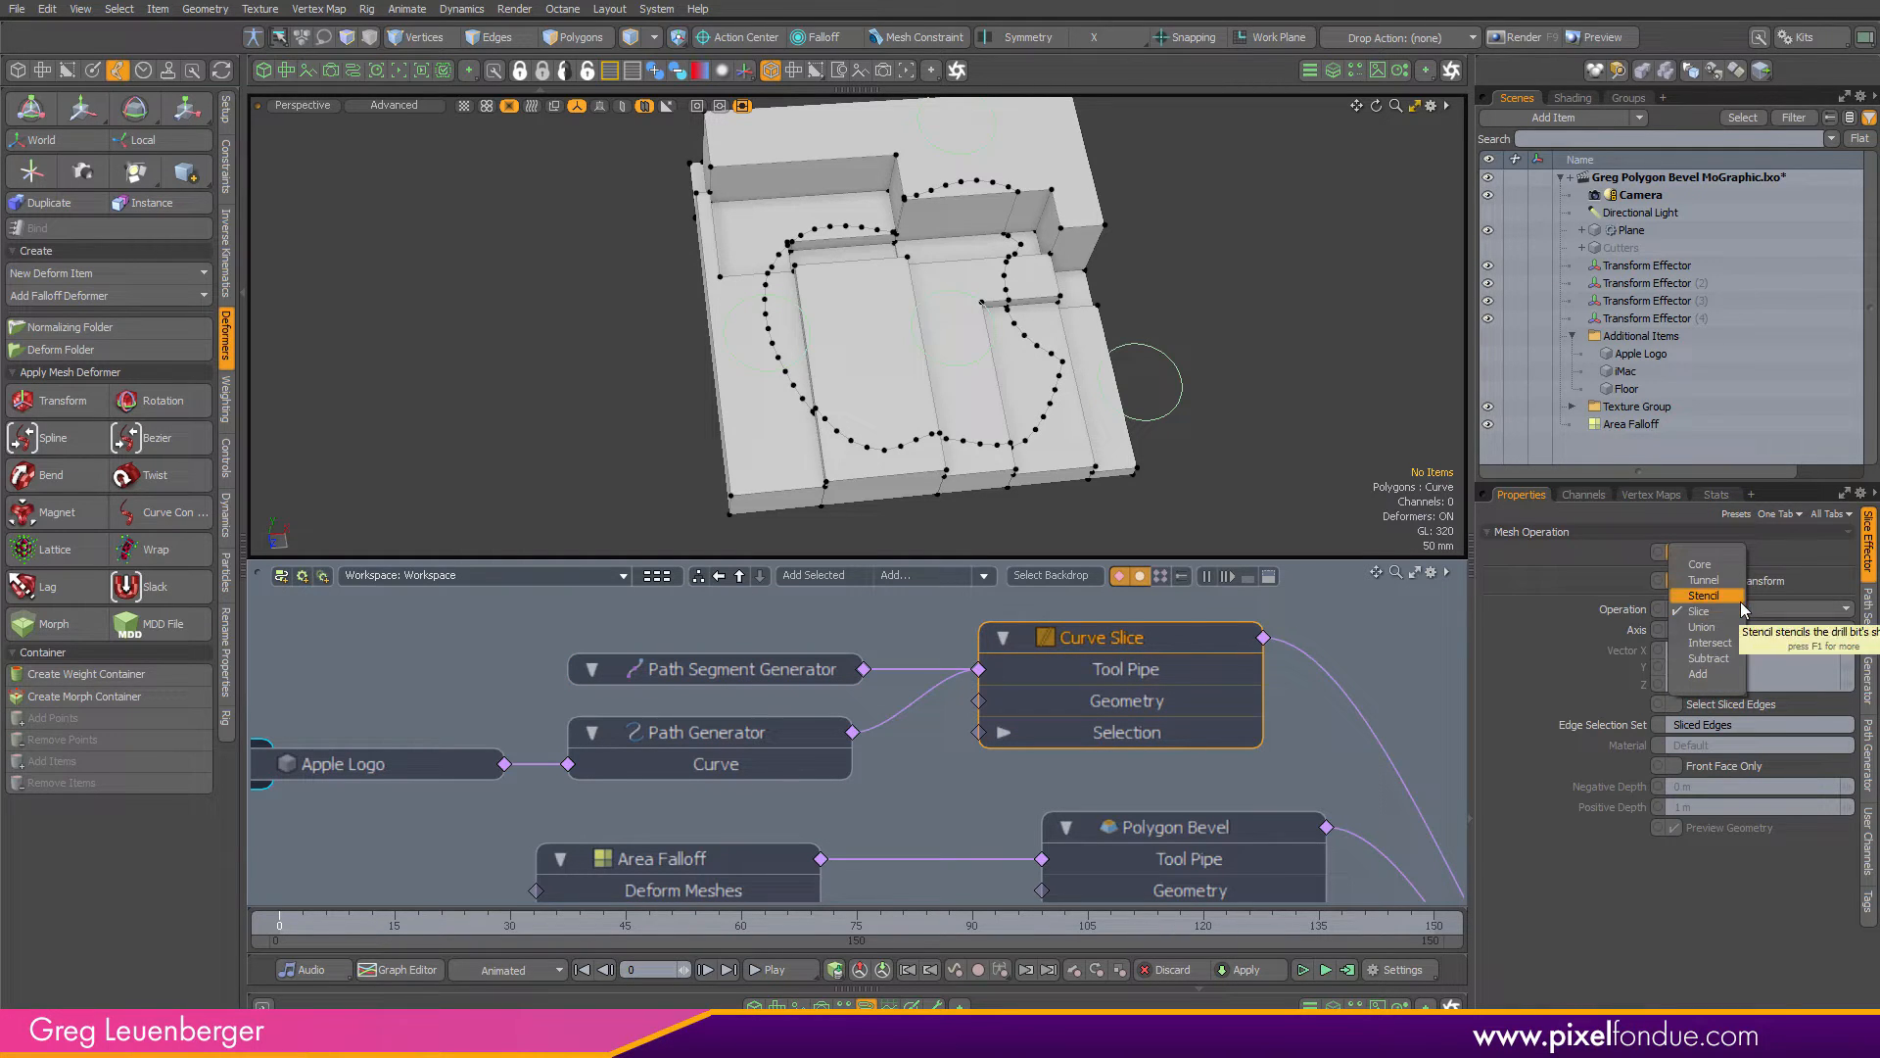
{"action": "left_click", "coordinate": [1719, 597]}
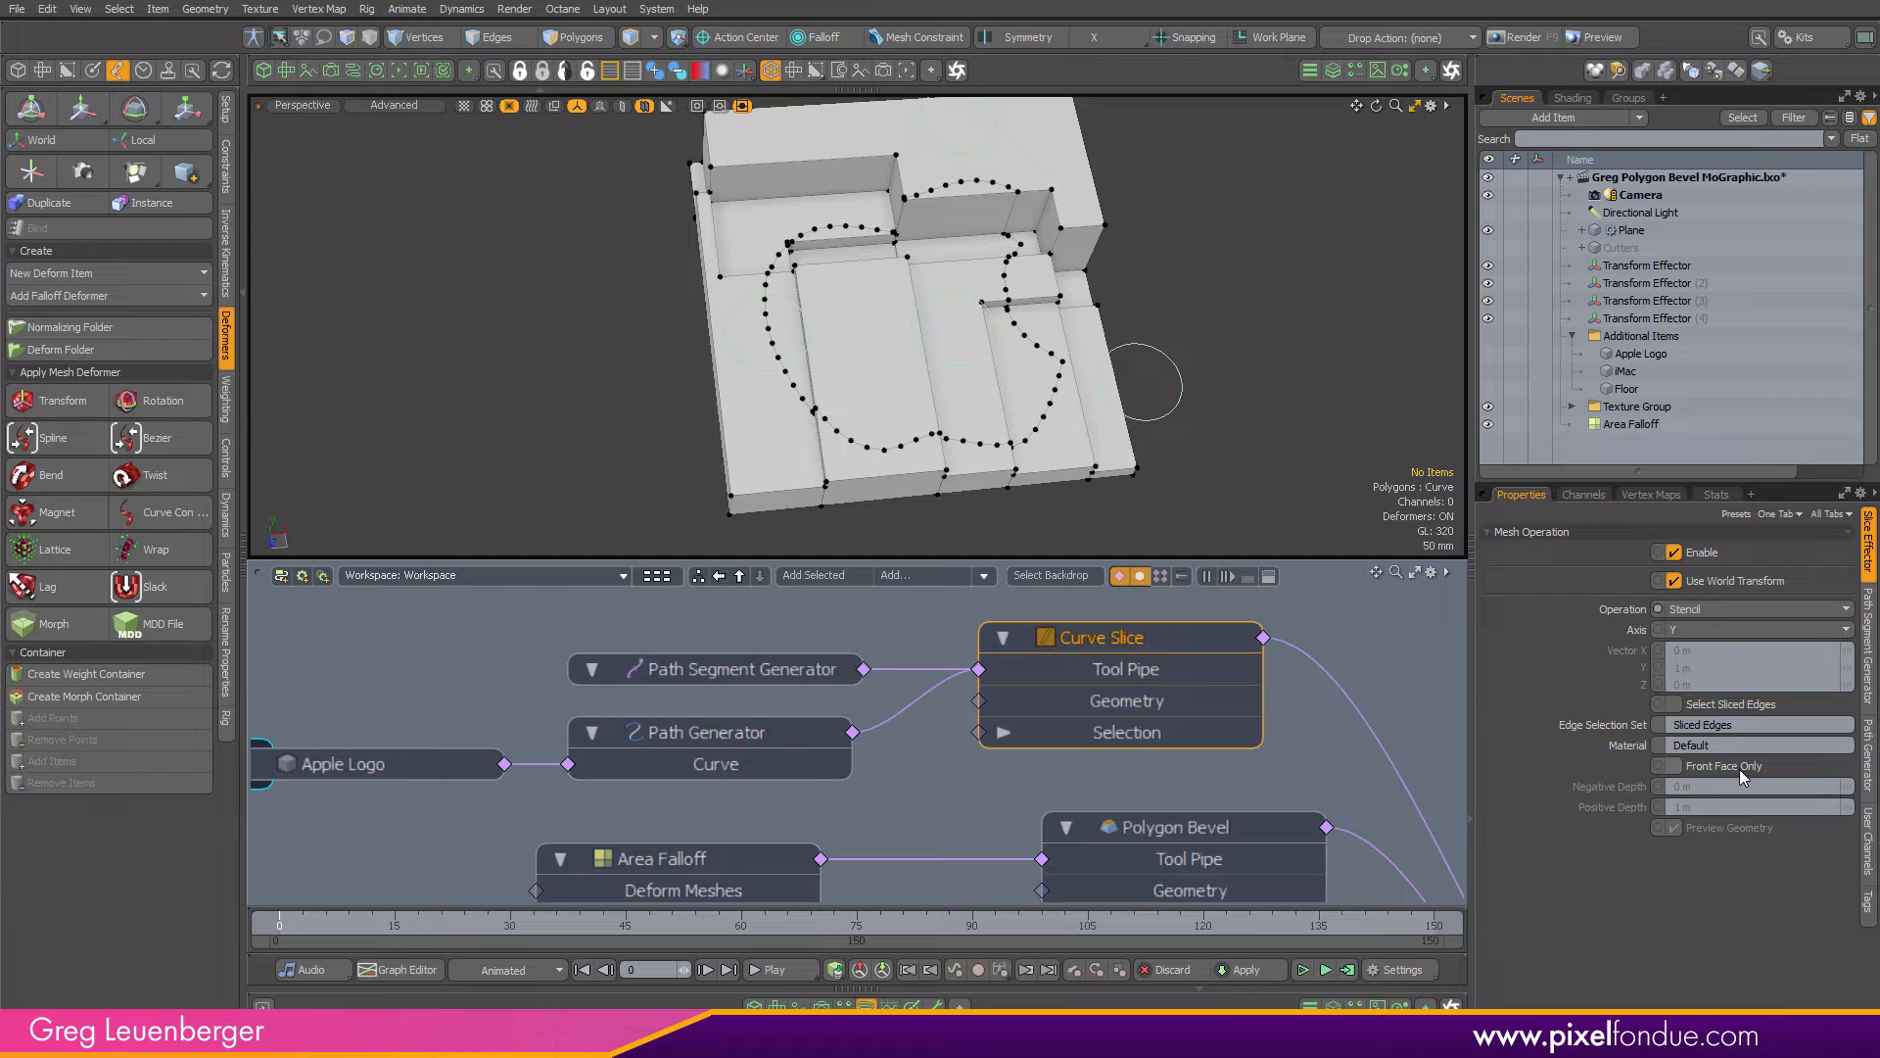
{"action": "left_click", "coordinate": [1723, 745]}
{"action": "type", "text": "Apple"}
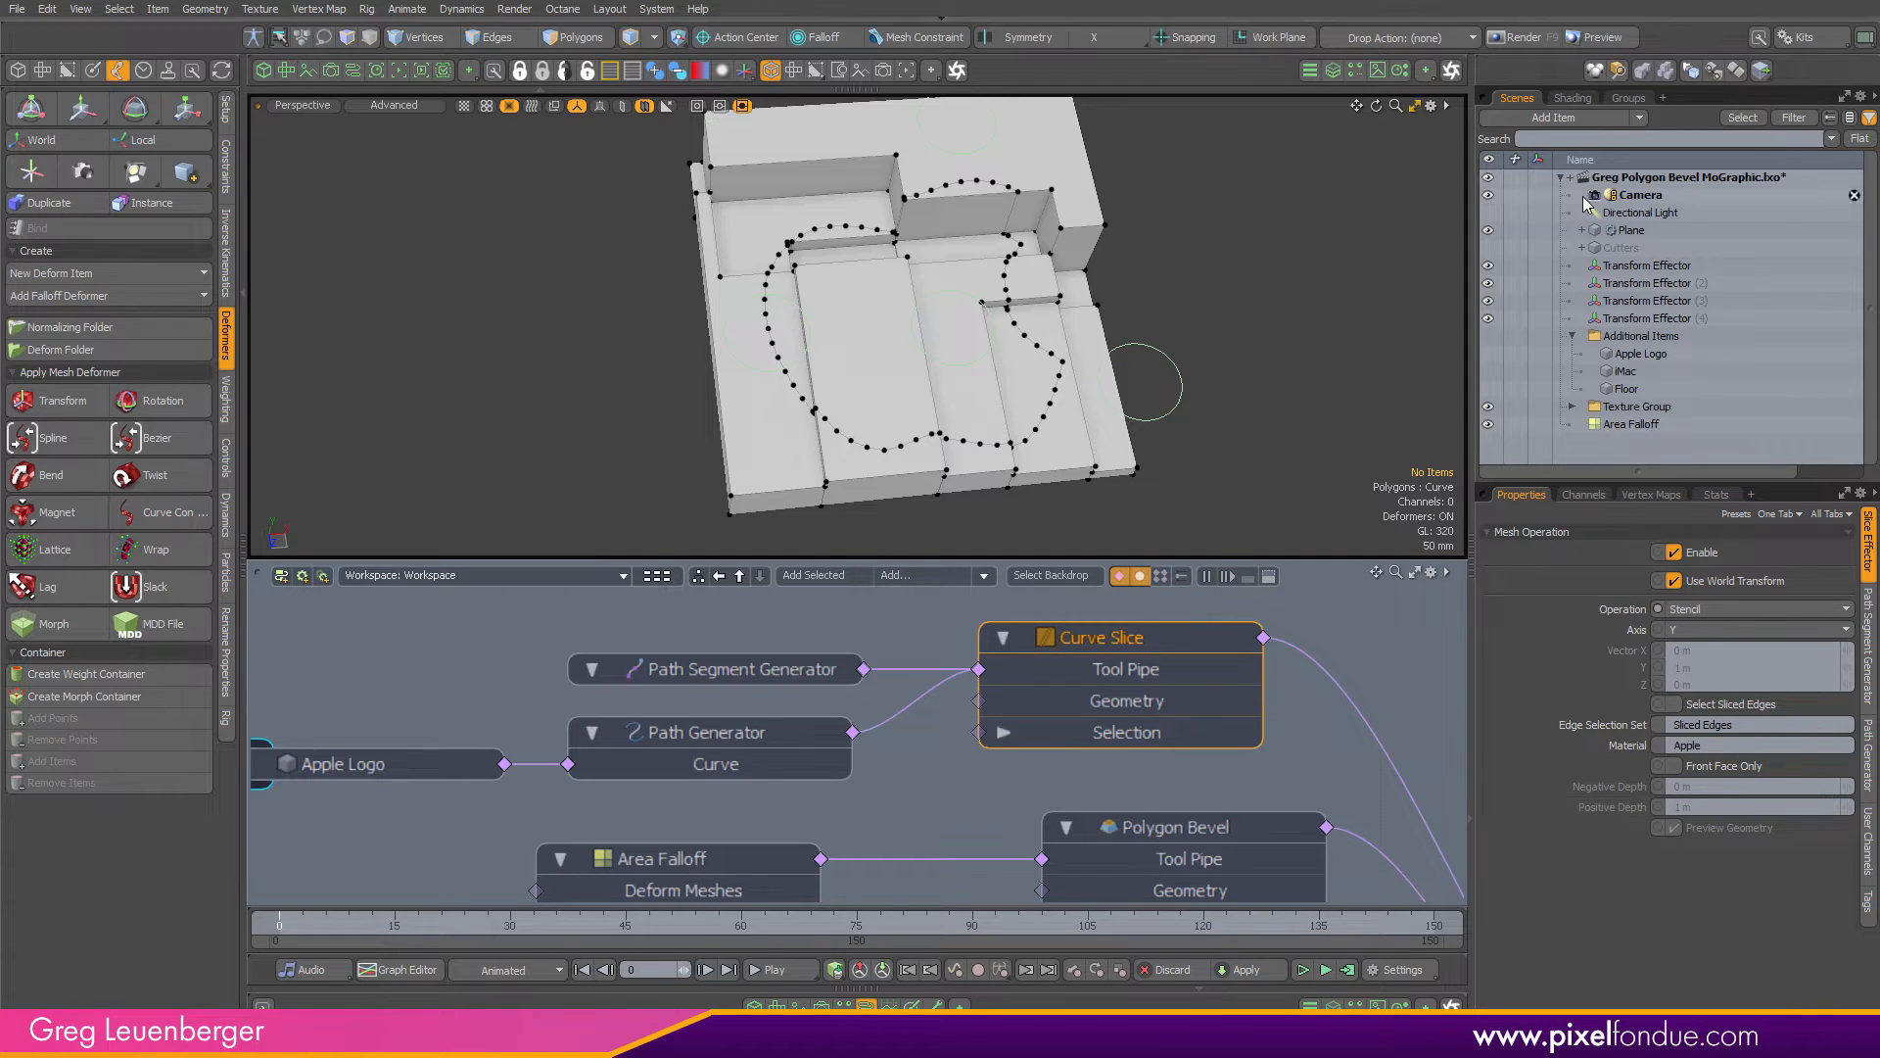
Add a Group layer to the shader tree and open the list of layers for another addition
{"action": "left_click", "coordinate": [1572, 97]}
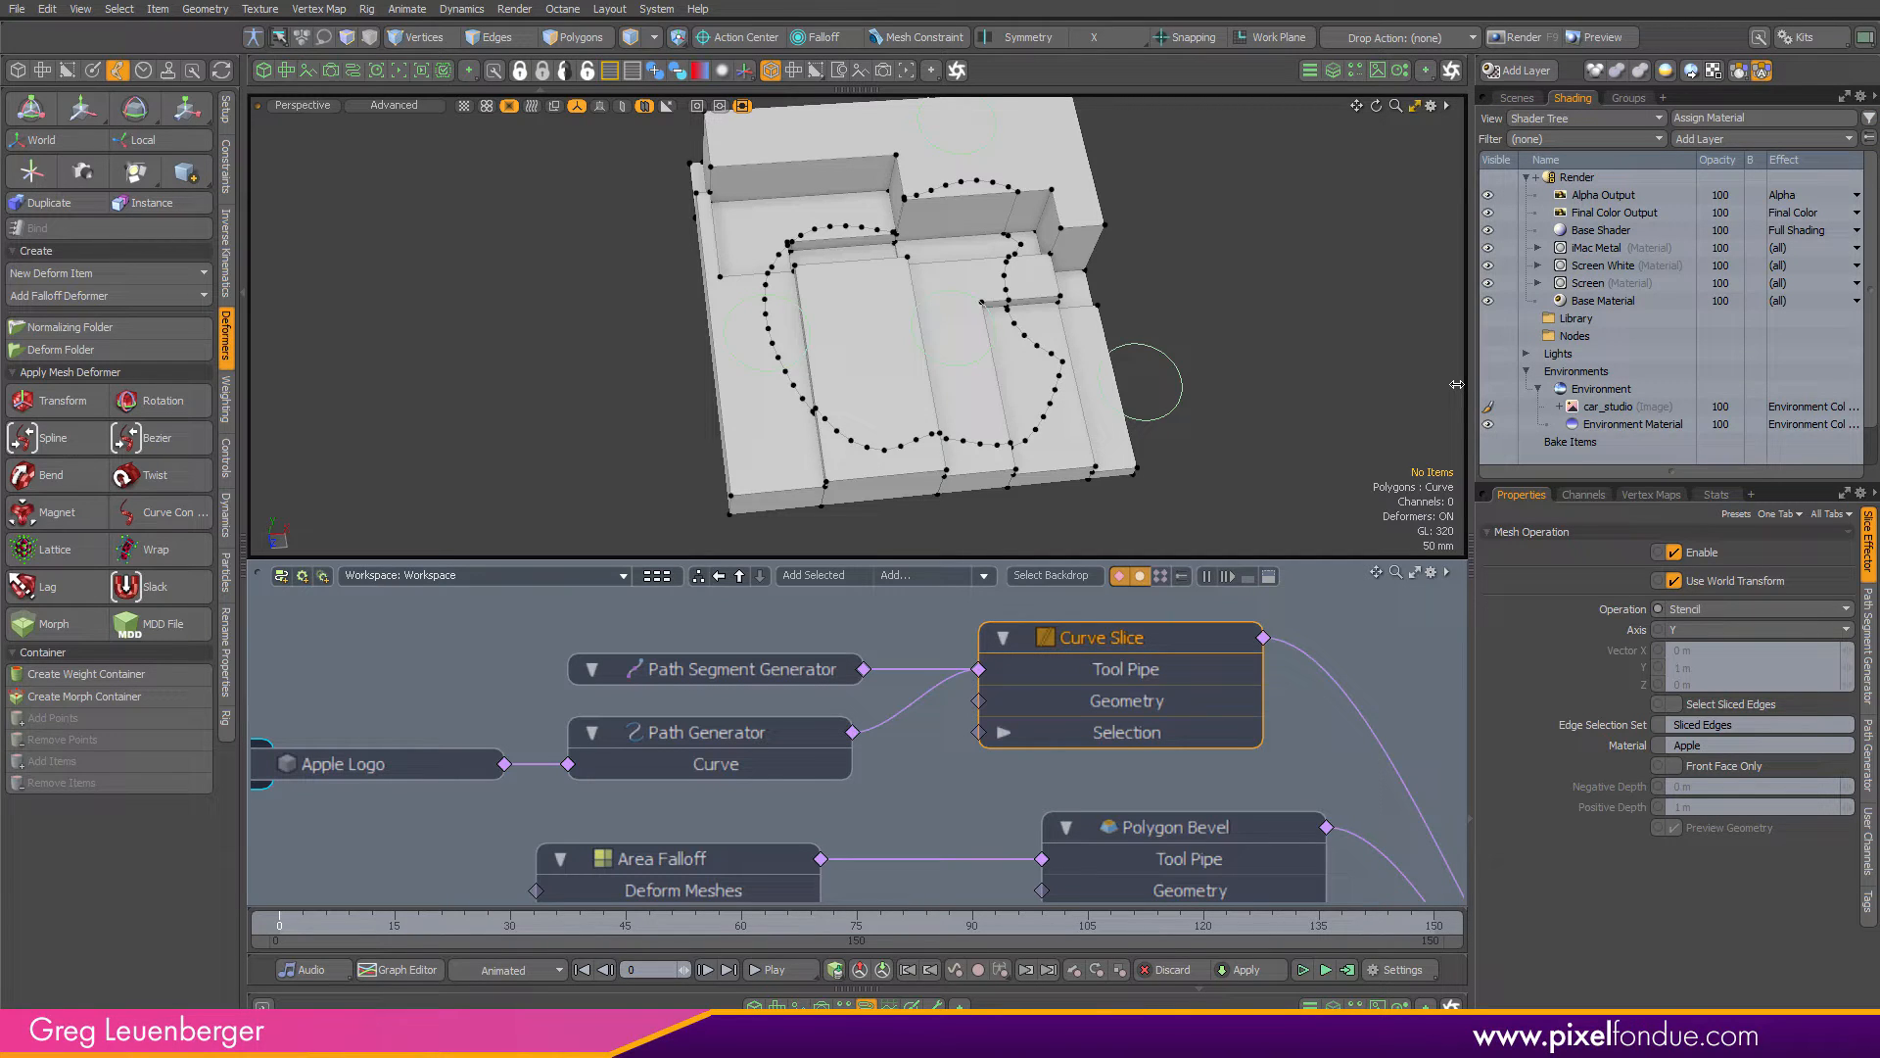
{"action": "left_click", "coordinate": [1723, 138]}
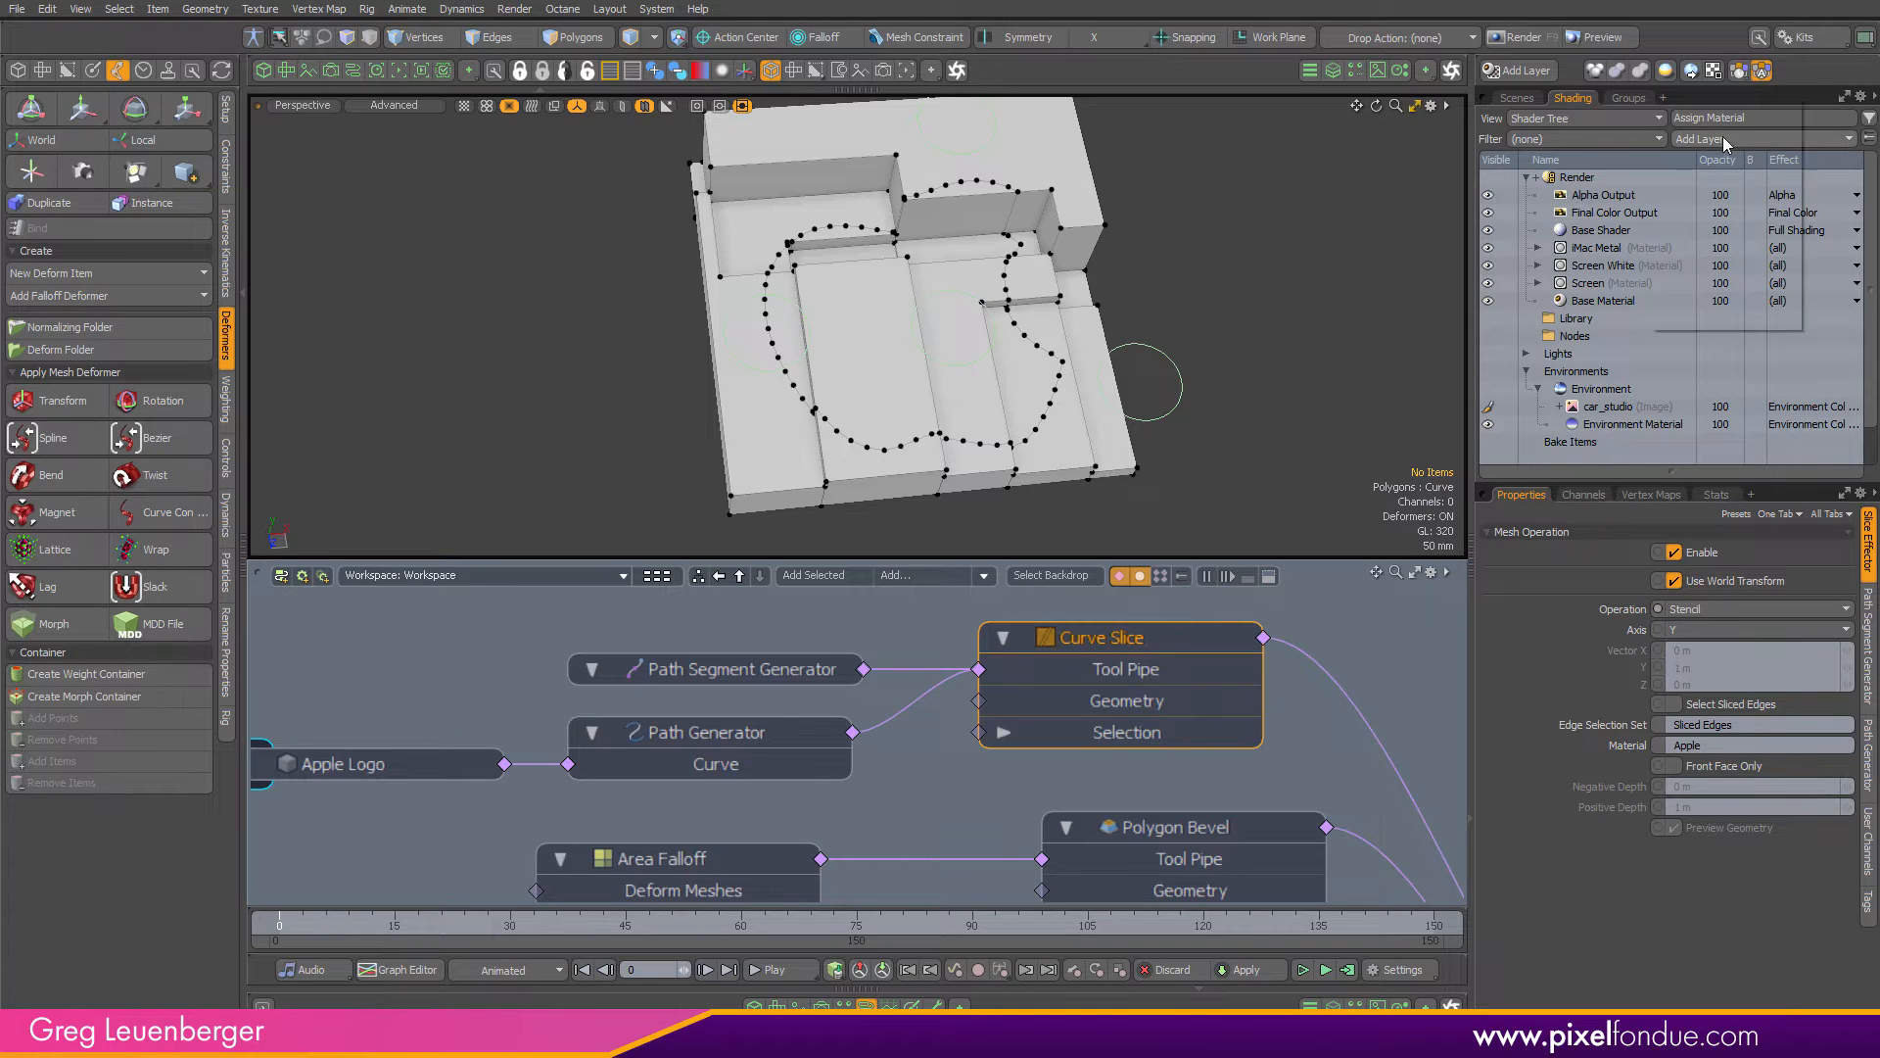
{"action": "left_click", "coordinate": [1702, 178]}
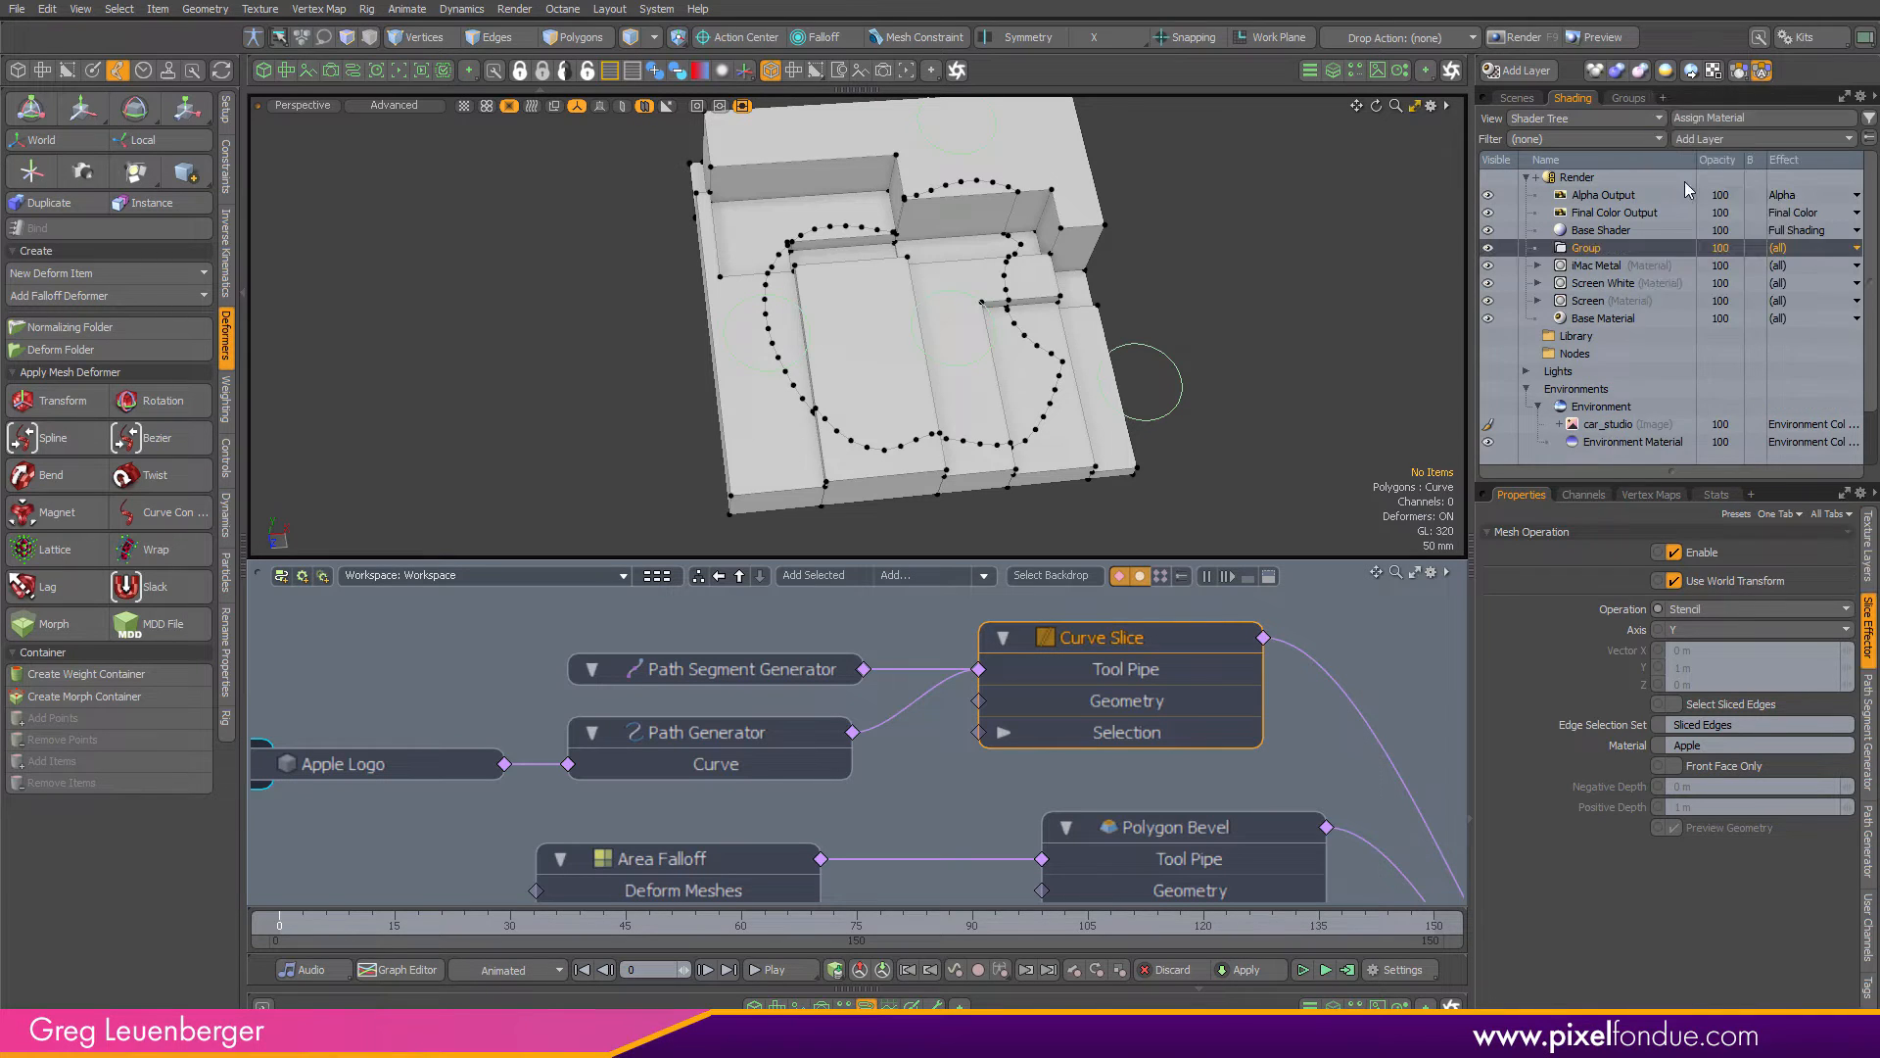
{"action": "left_click", "coordinate": [1710, 138]}
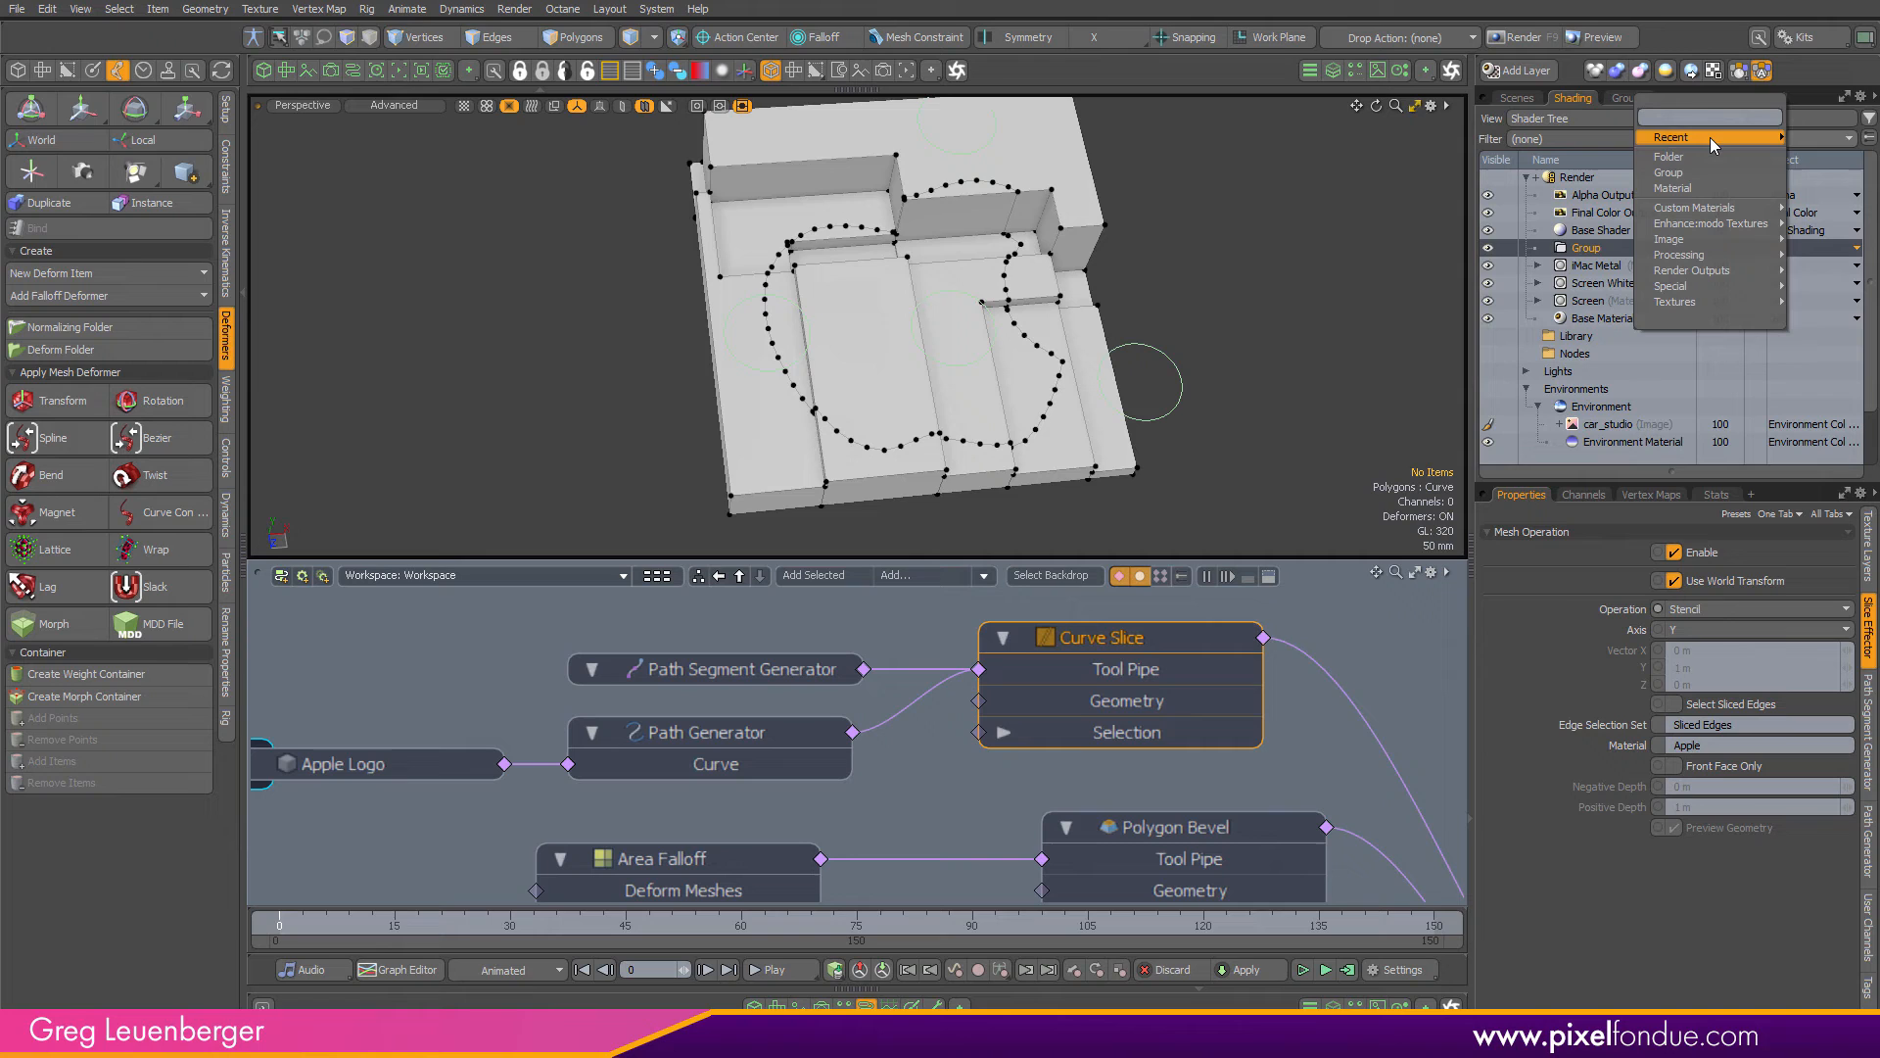
Add a material to the new shader group and set its diffuse color to red (1.0, 0.31, 0.27)
{"action": "left_click", "coordinate": [1707, 192]}
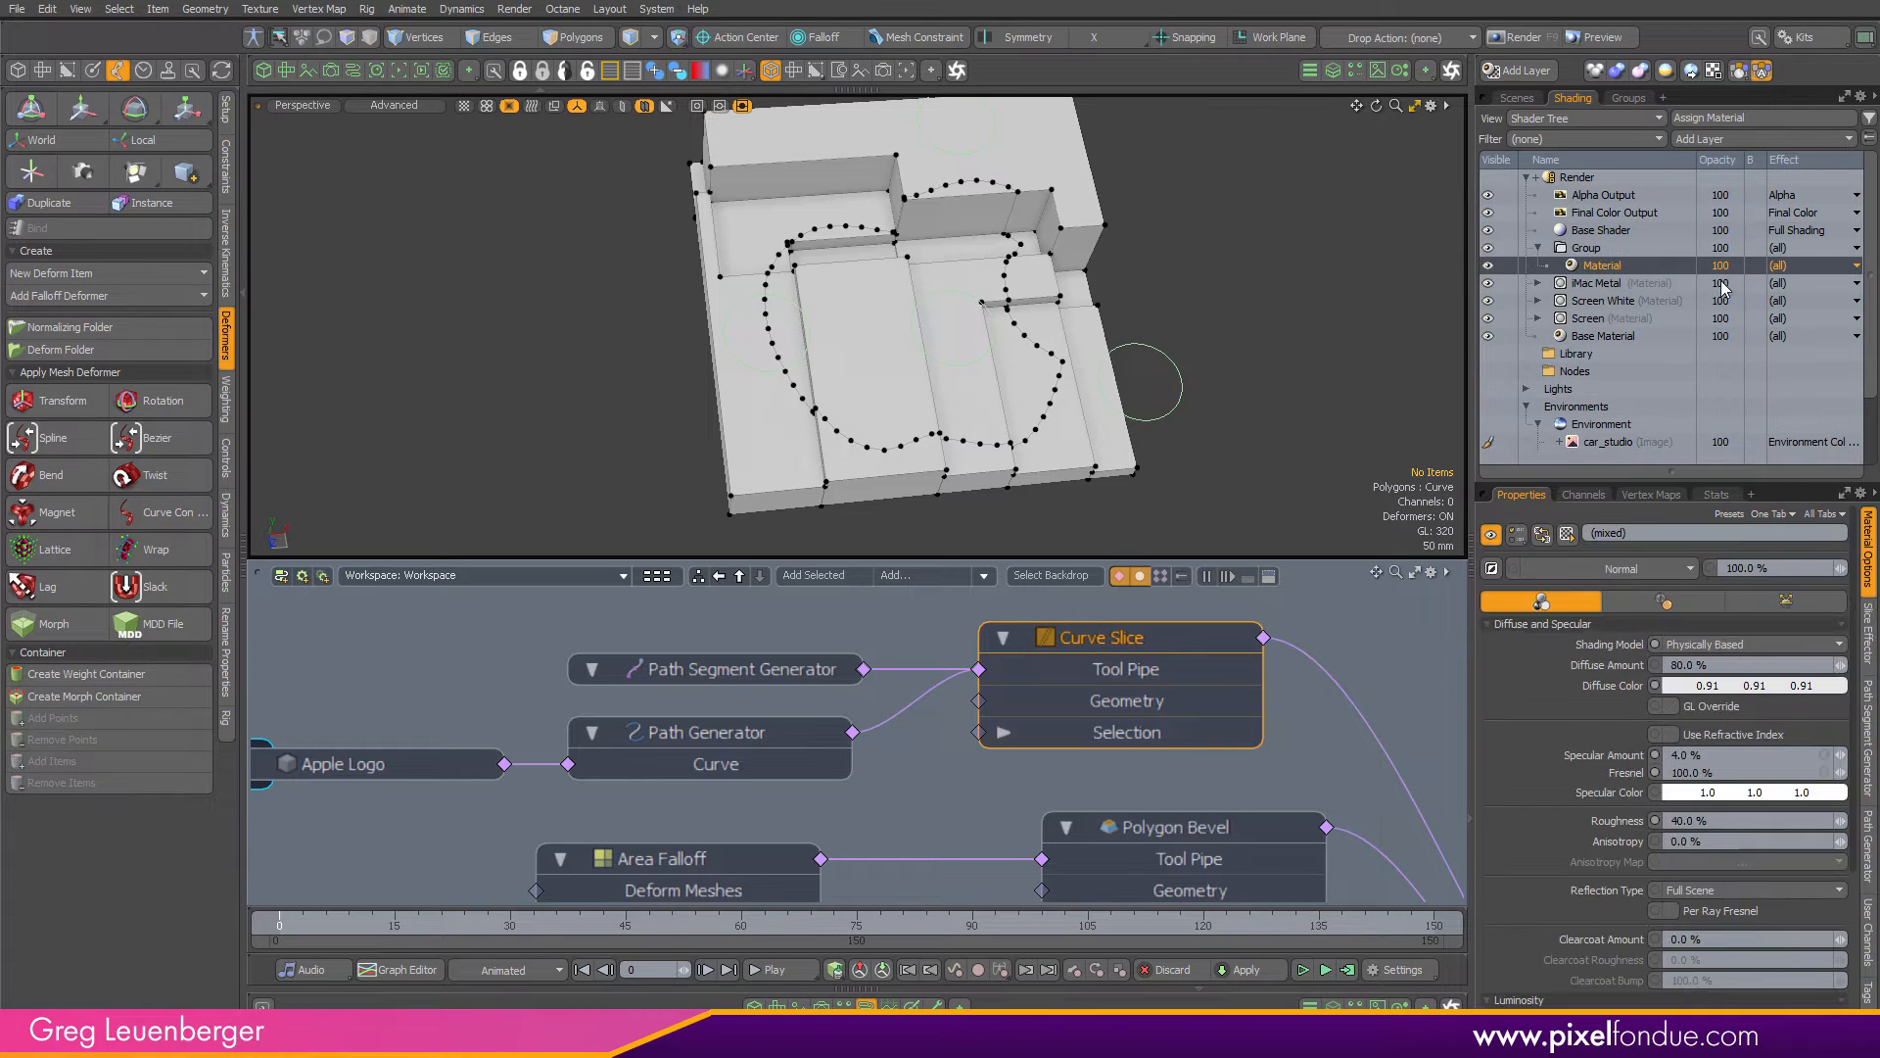
{"action": "left_click", "coordinate": [1664, 697]}
{"action": "left_click", "coordinate": [1296, 567]}
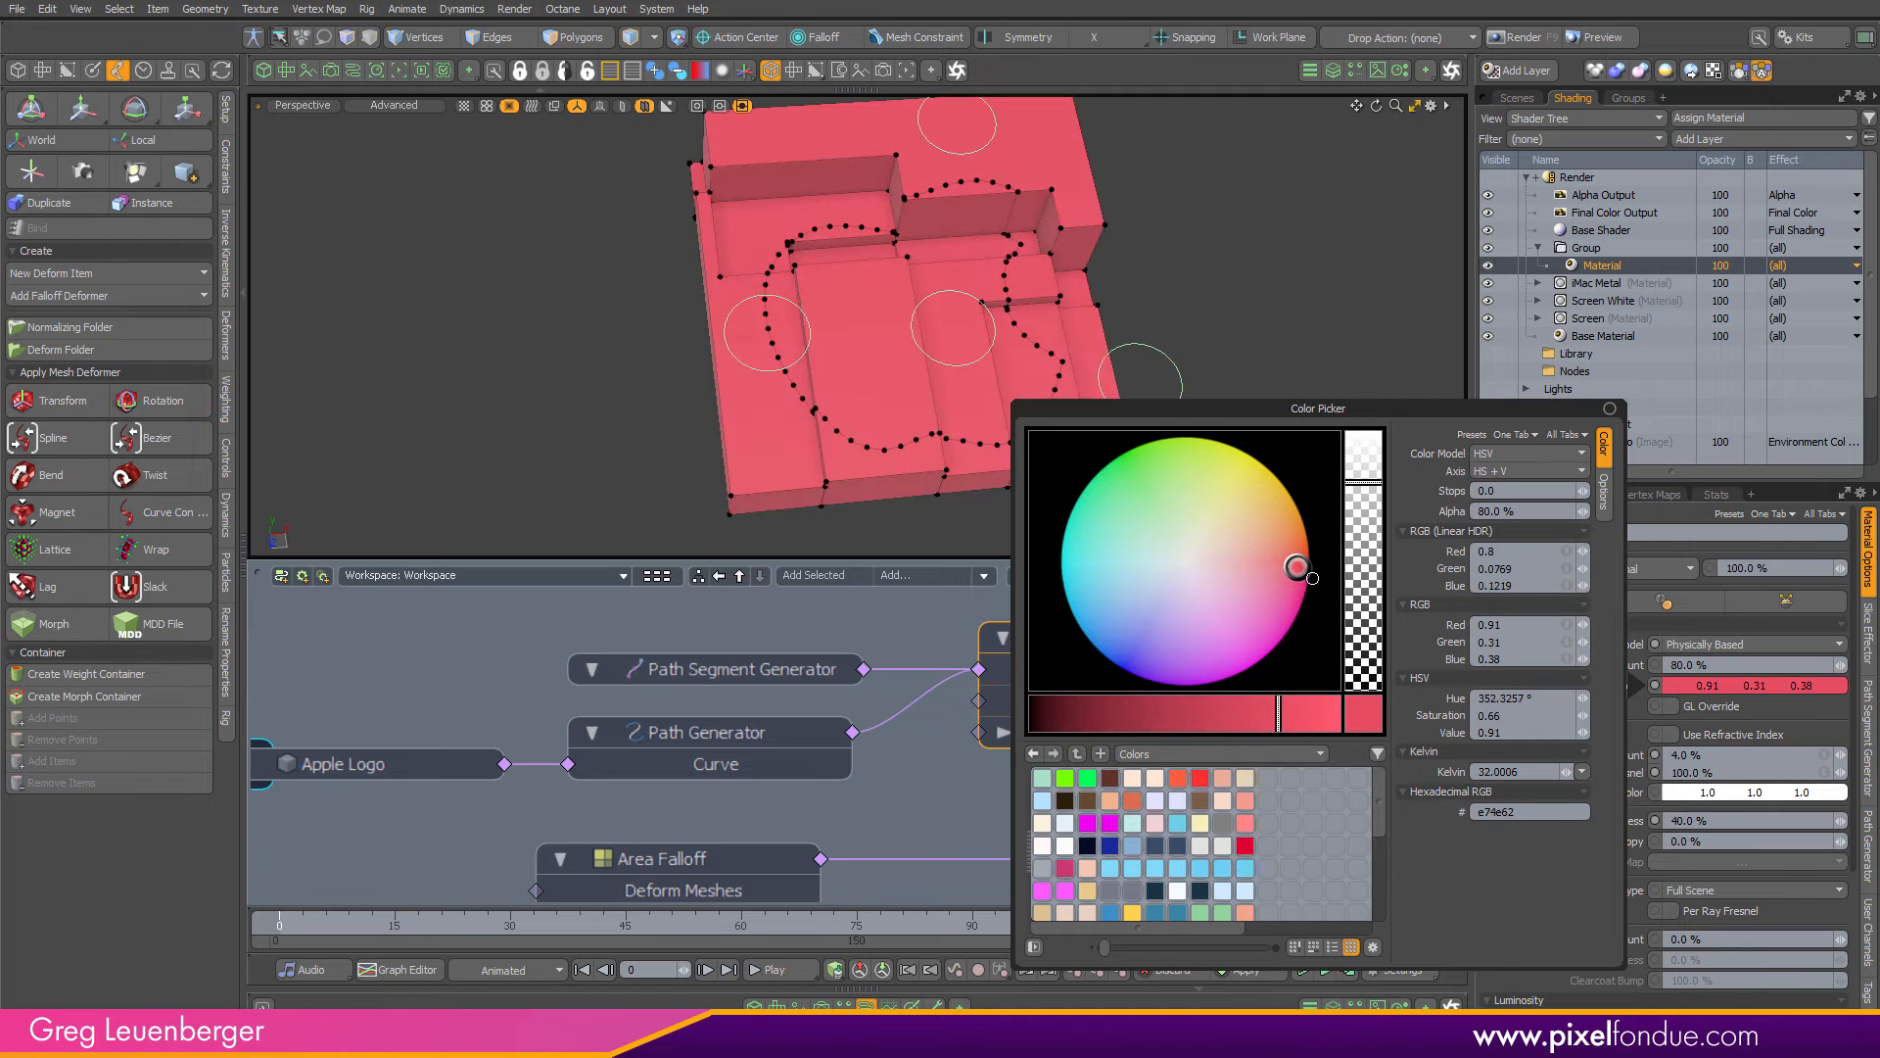
{"action": "left_click_drag", "start_coordinate": [1312, 577], "coordinate": [1311, 562]}
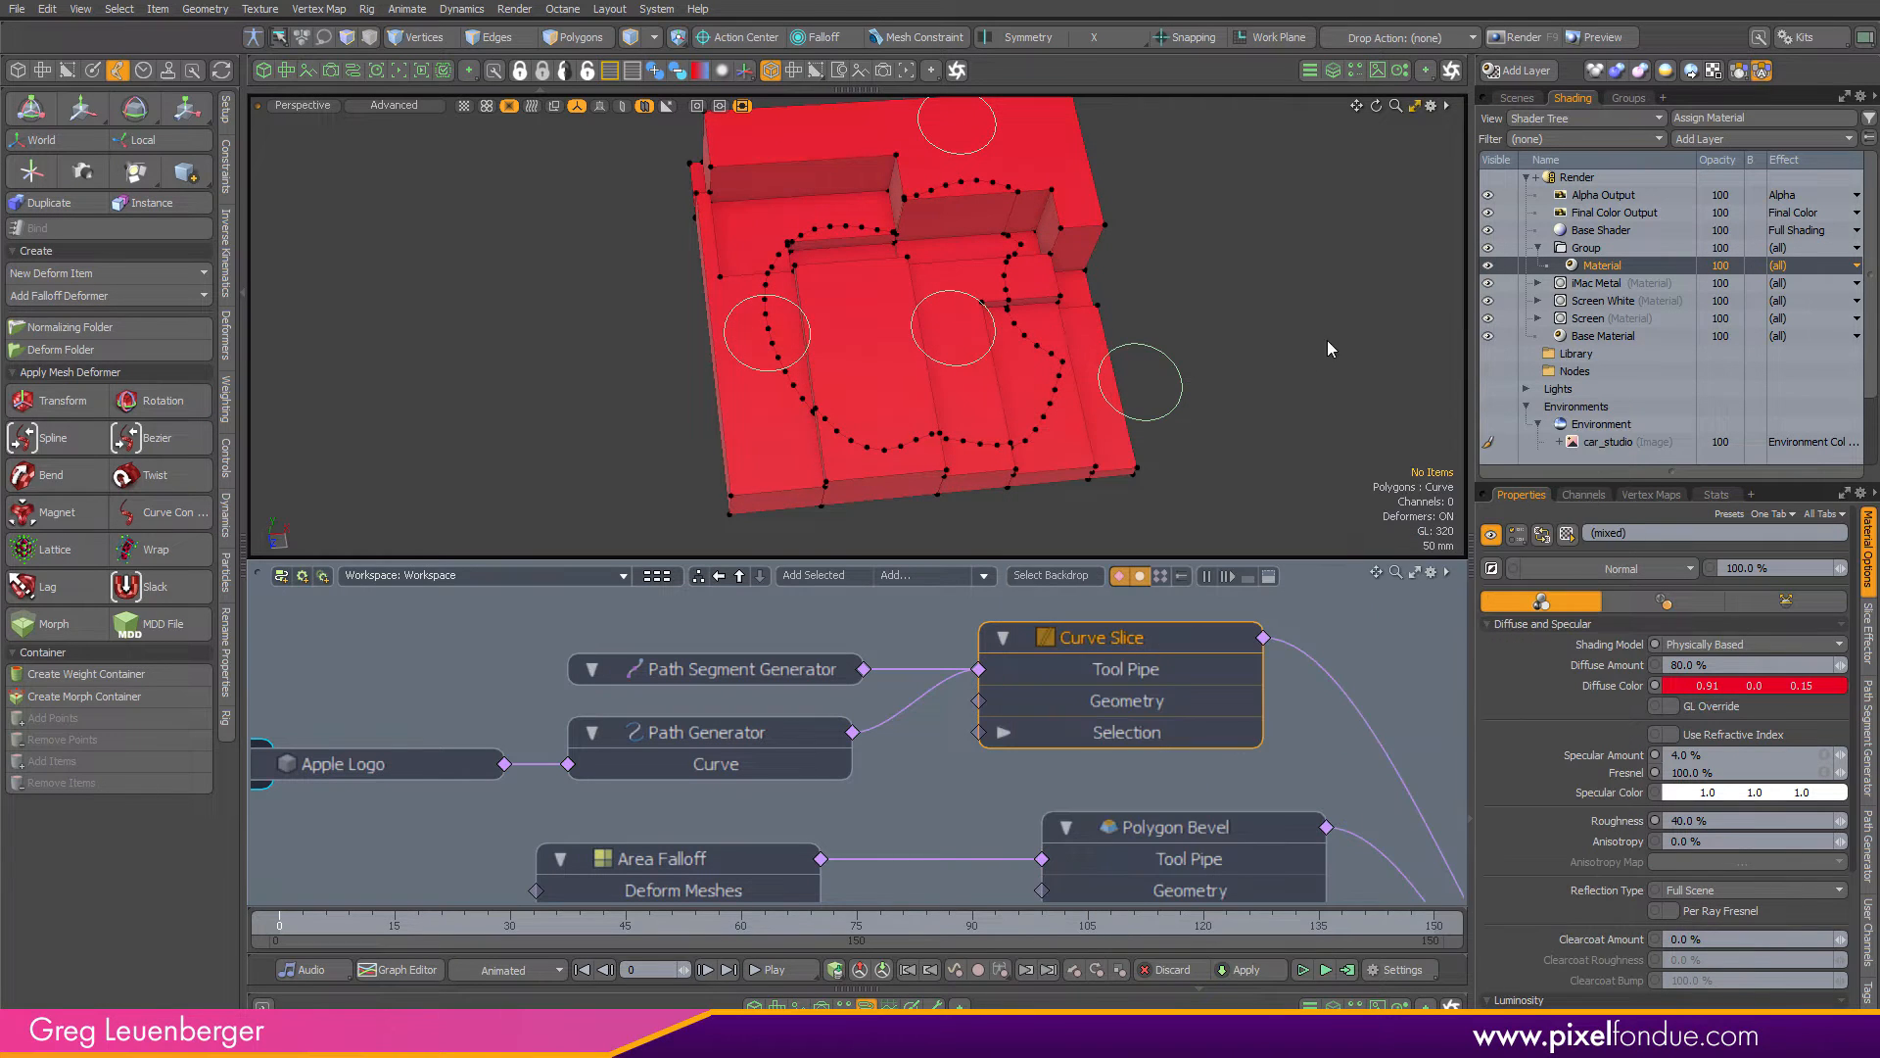
{"action": "left_click", "coordinate": [1328, 342]}
{"action": "left_click_drag", "start_coordinate": [1770, 687], "coordinate": [1771, 689], "text": "ctrl"}
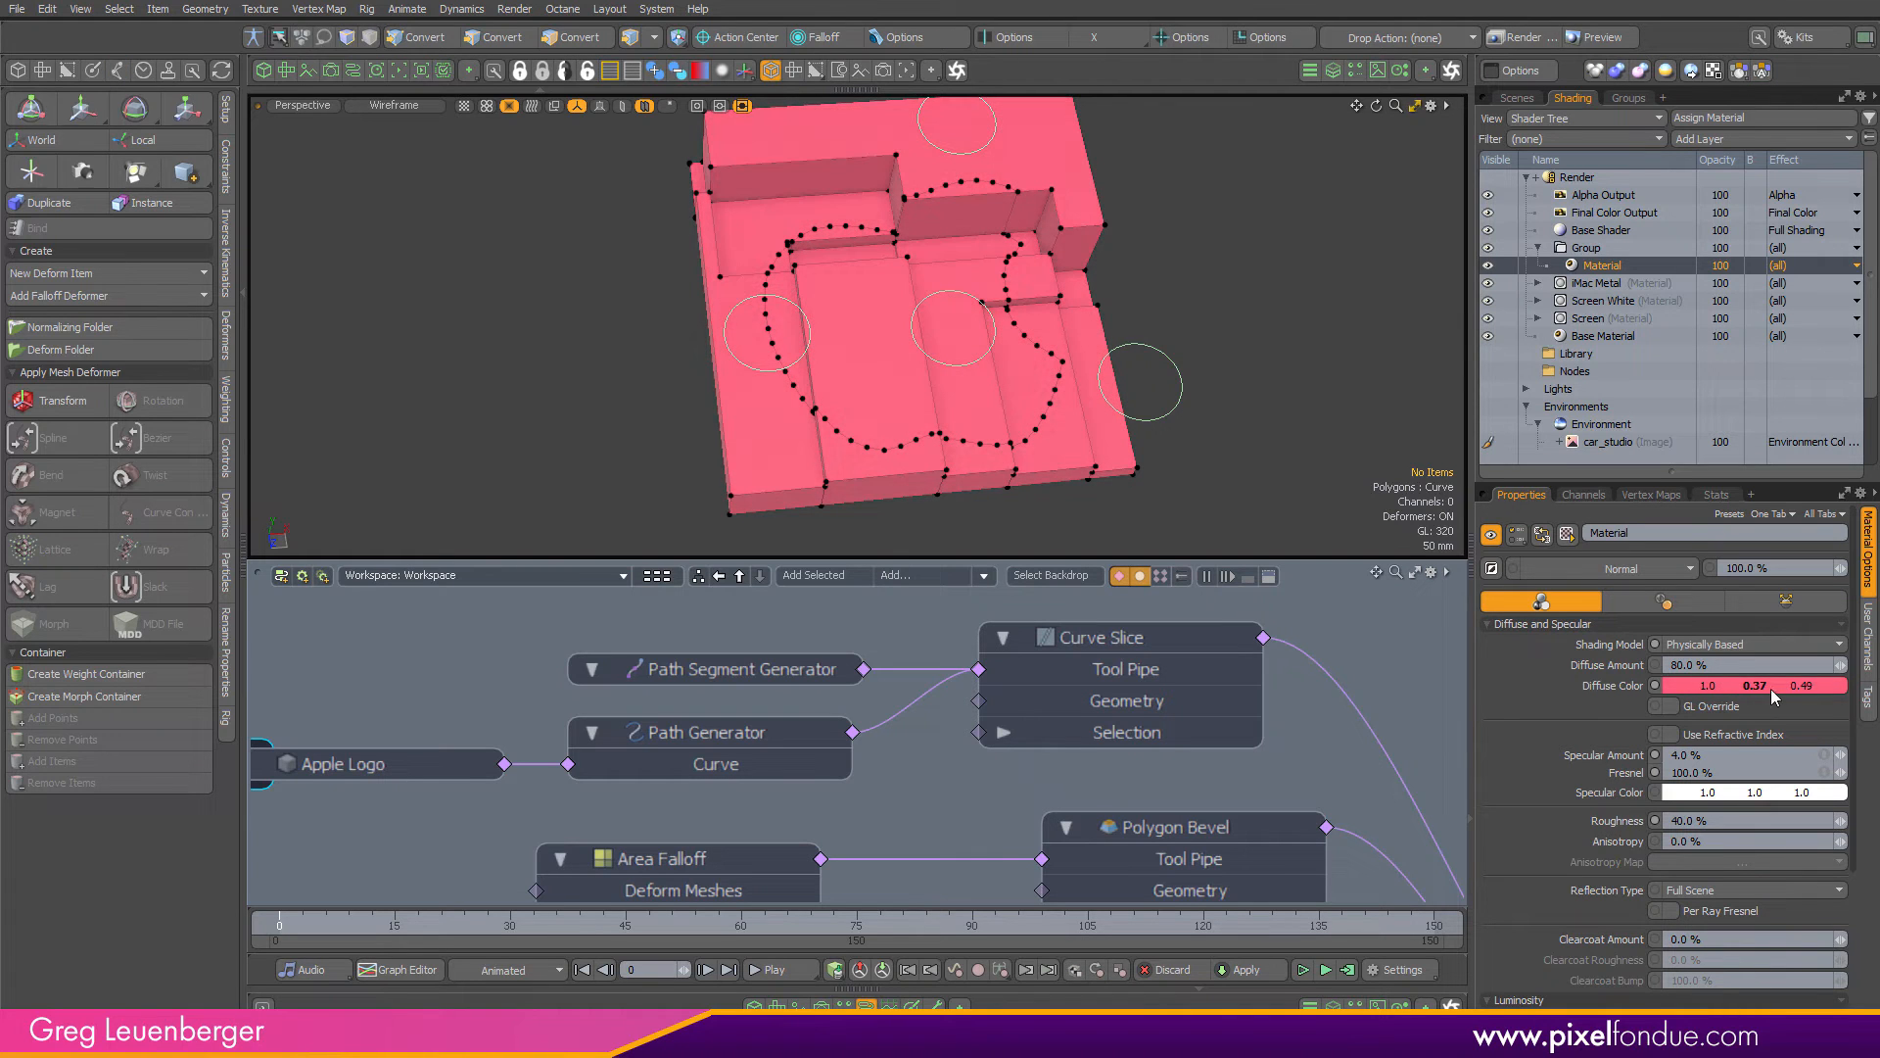
{"action": "left_click", "coordinate": [1772, 688]}
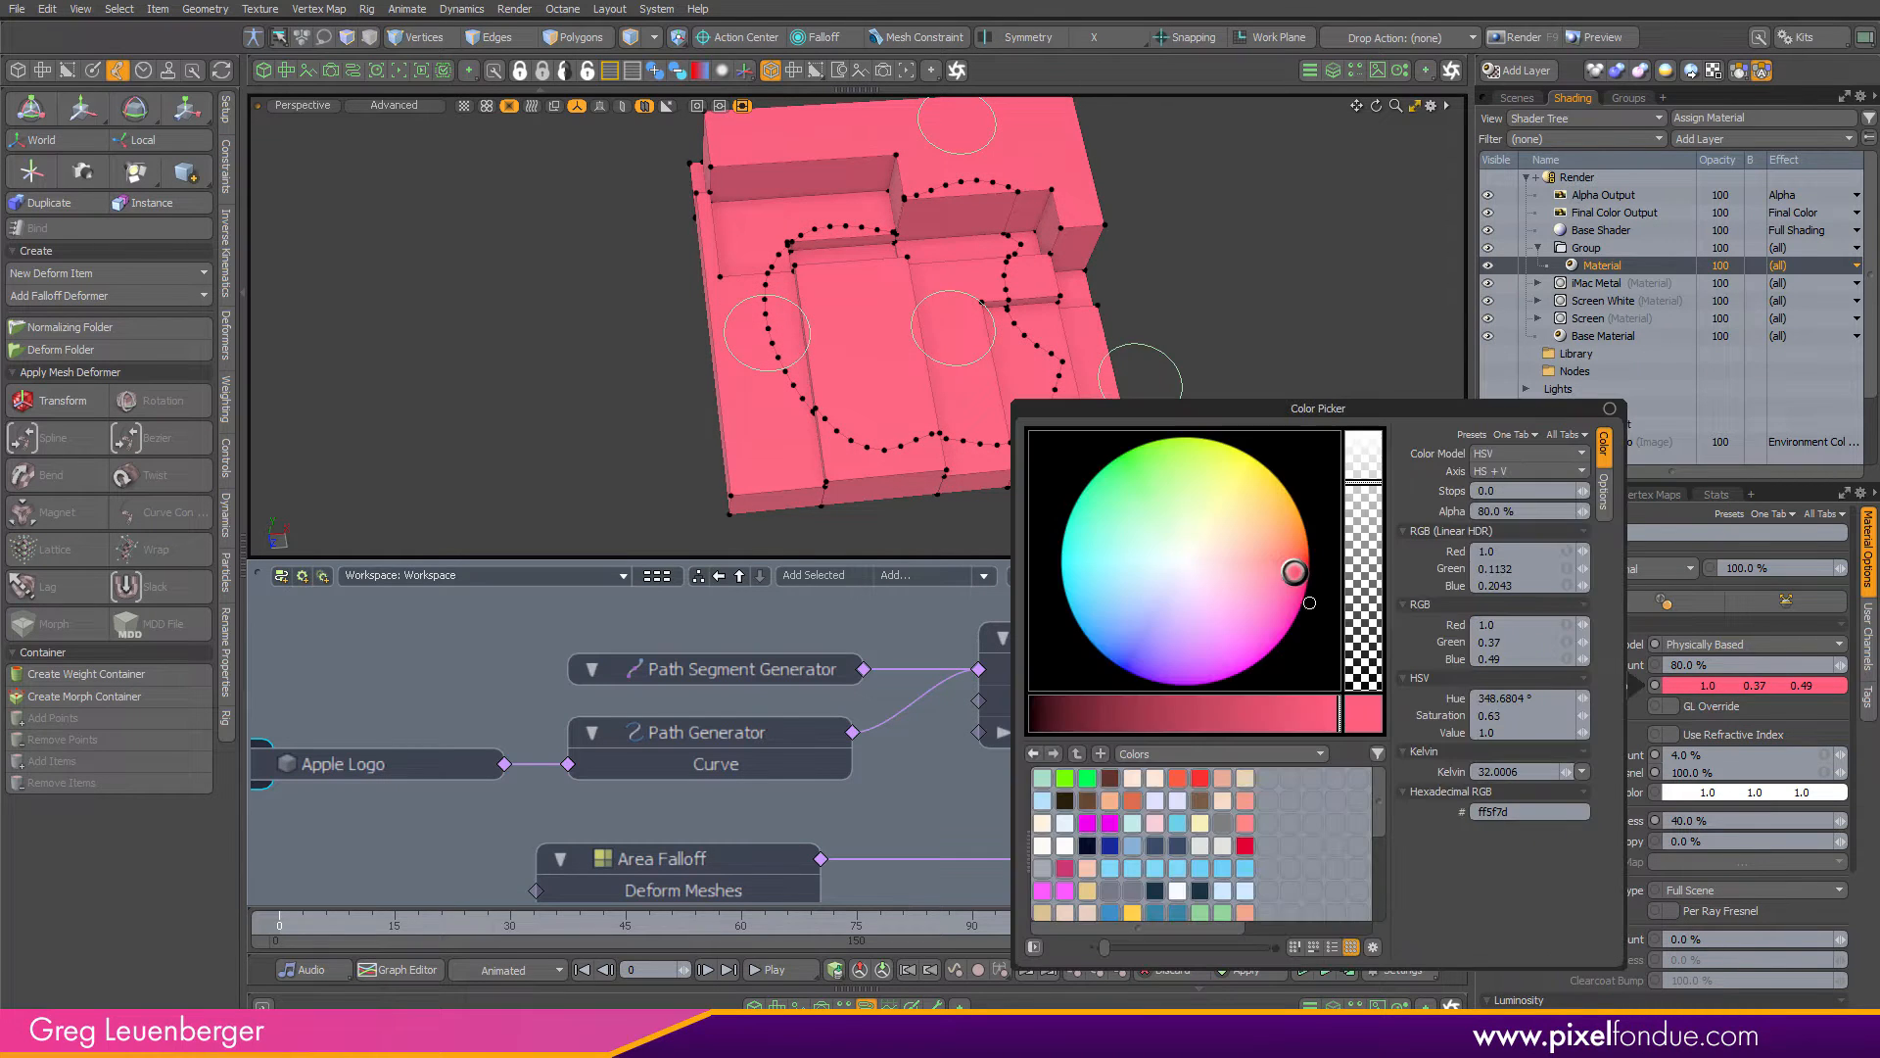
{"action": "left_click_drag", "start_coordinate": [1310, 602], "coordinate": [1301, 558]}
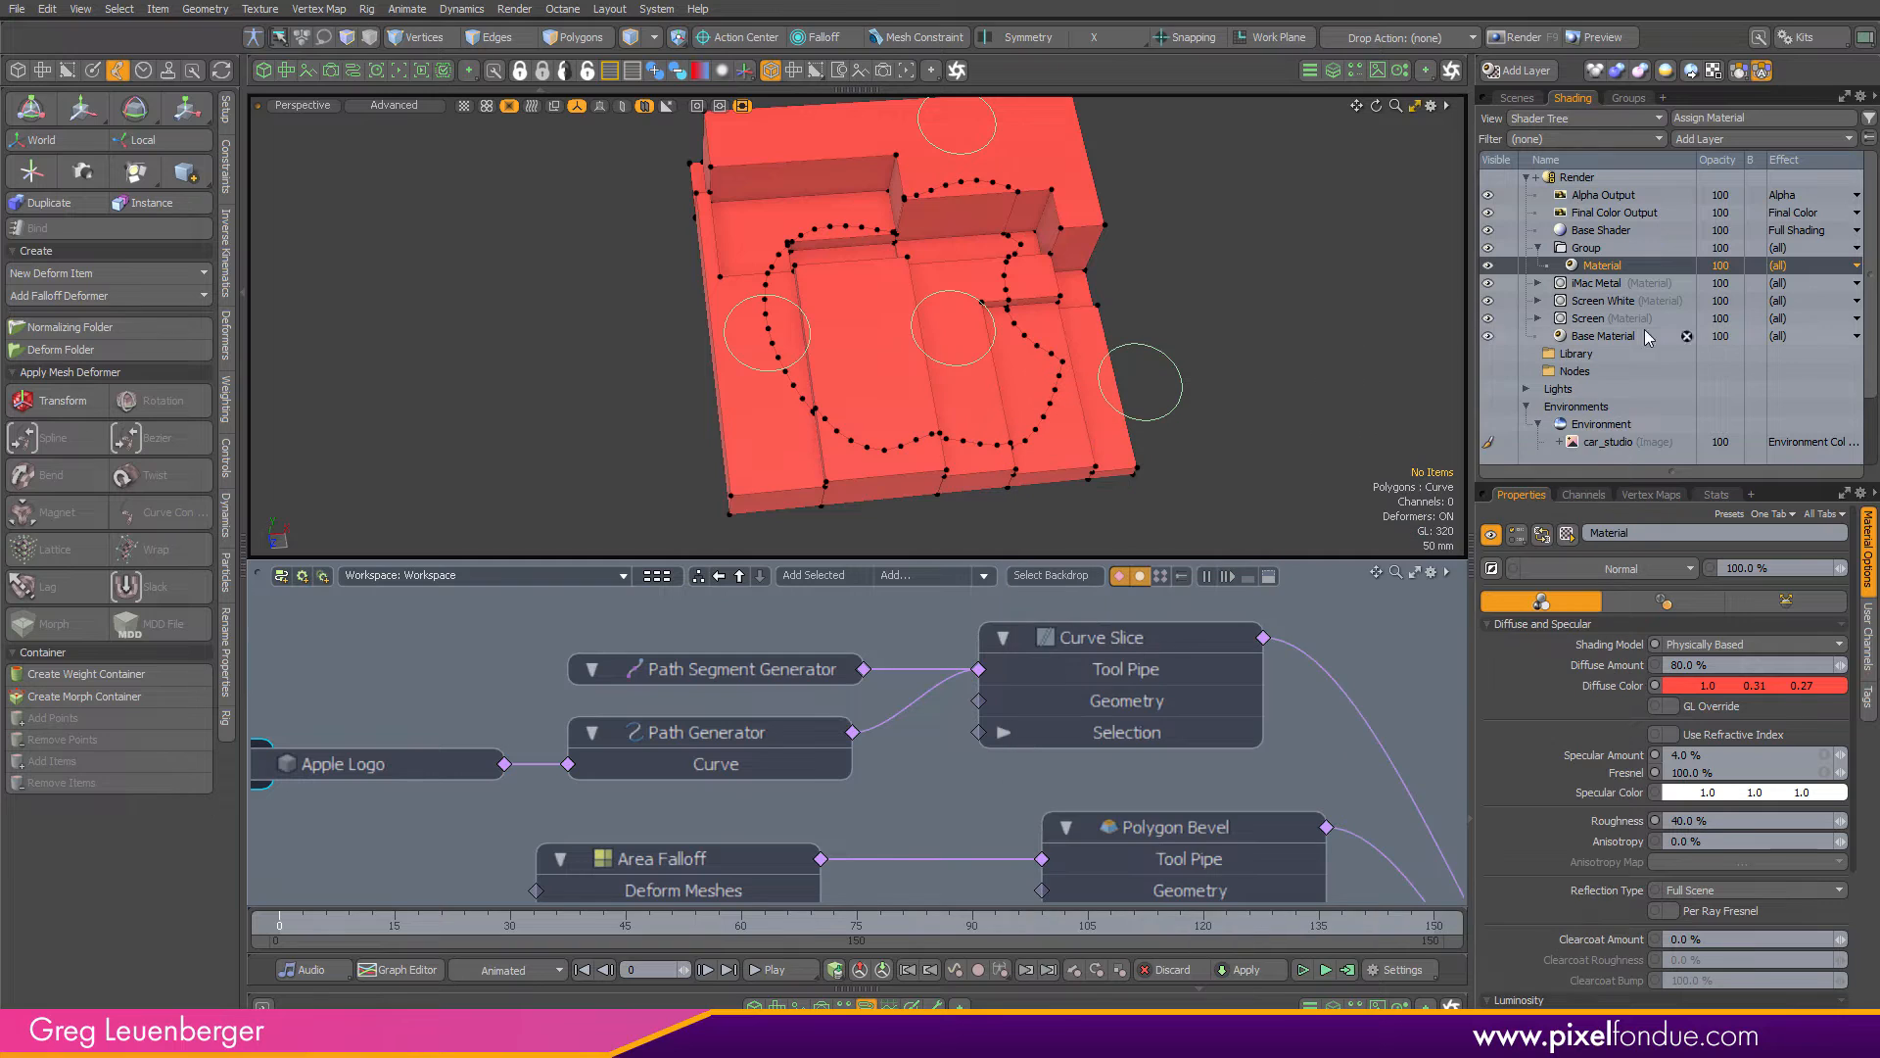
Set the shader group's polygon tag to Apple so the red material is limited to the stenciled apple shape
{"action": "left_click", "coordinate": [1604, 248]}
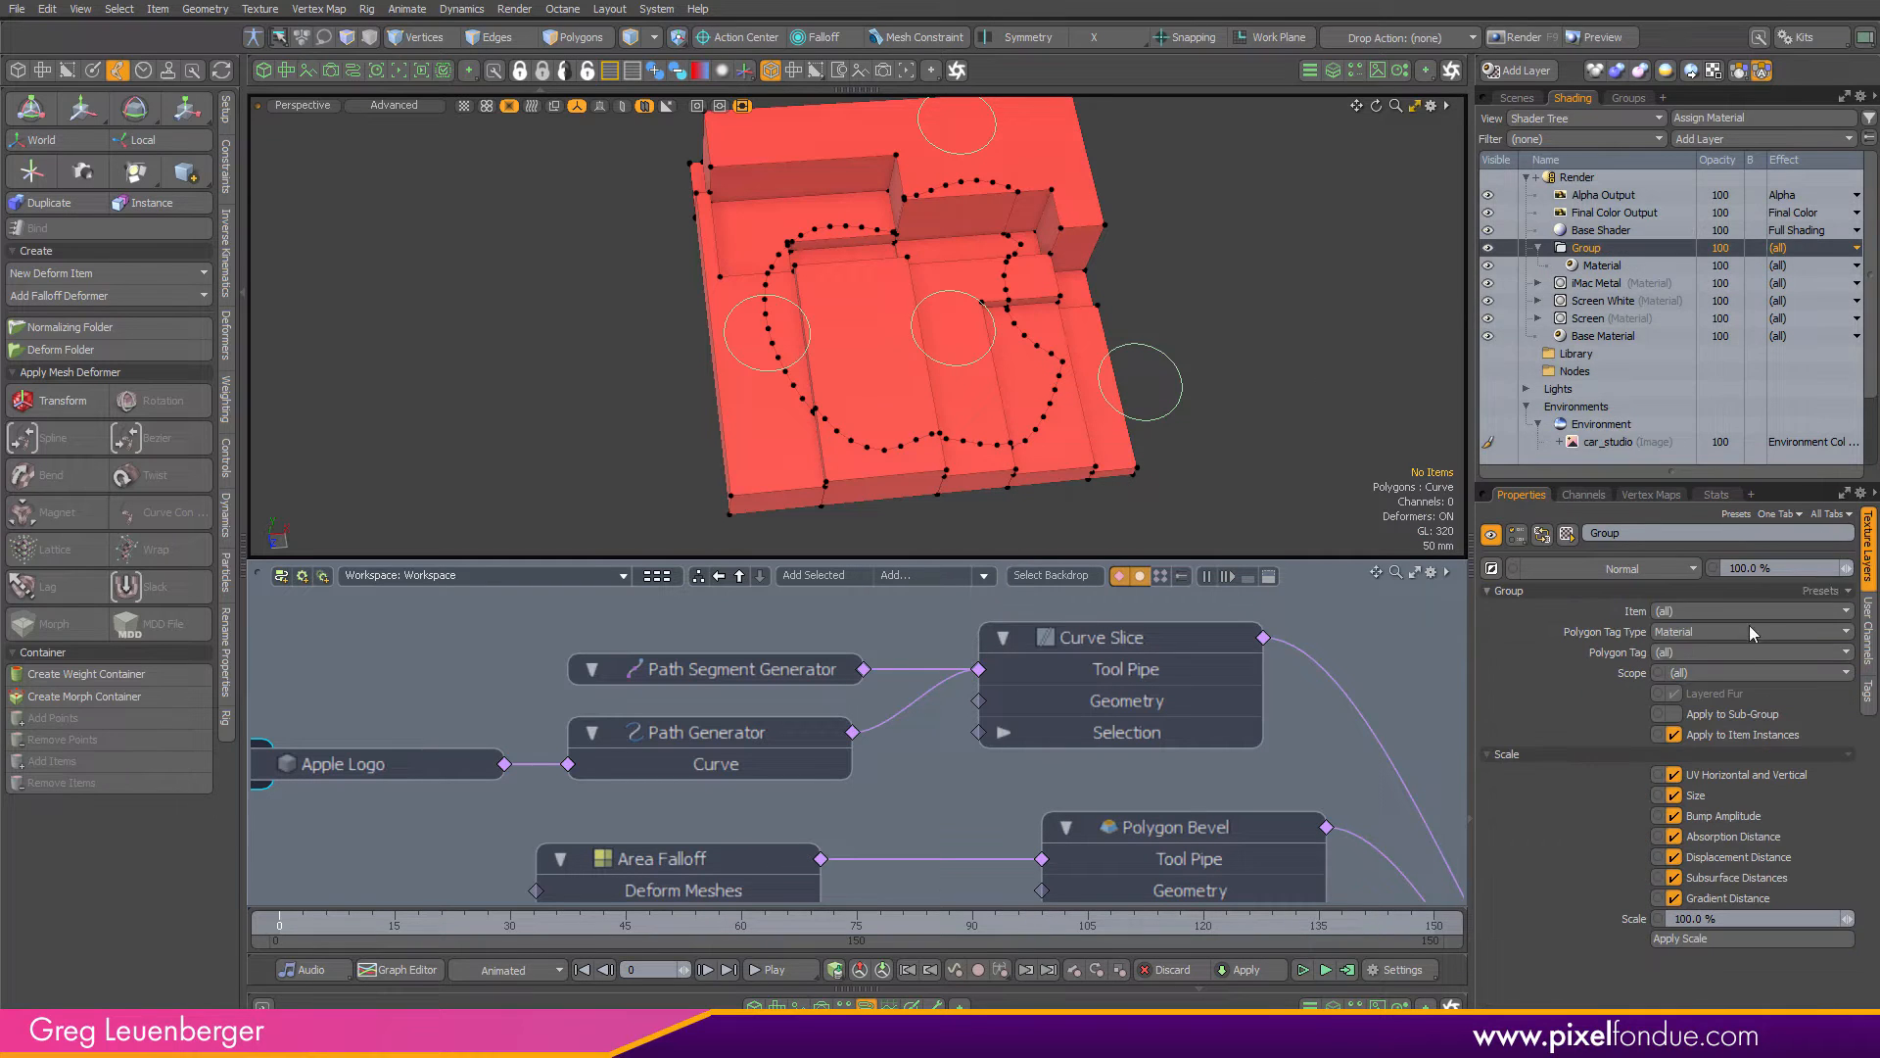
{"action": "left_click", "coordinate": [1684, 653]}
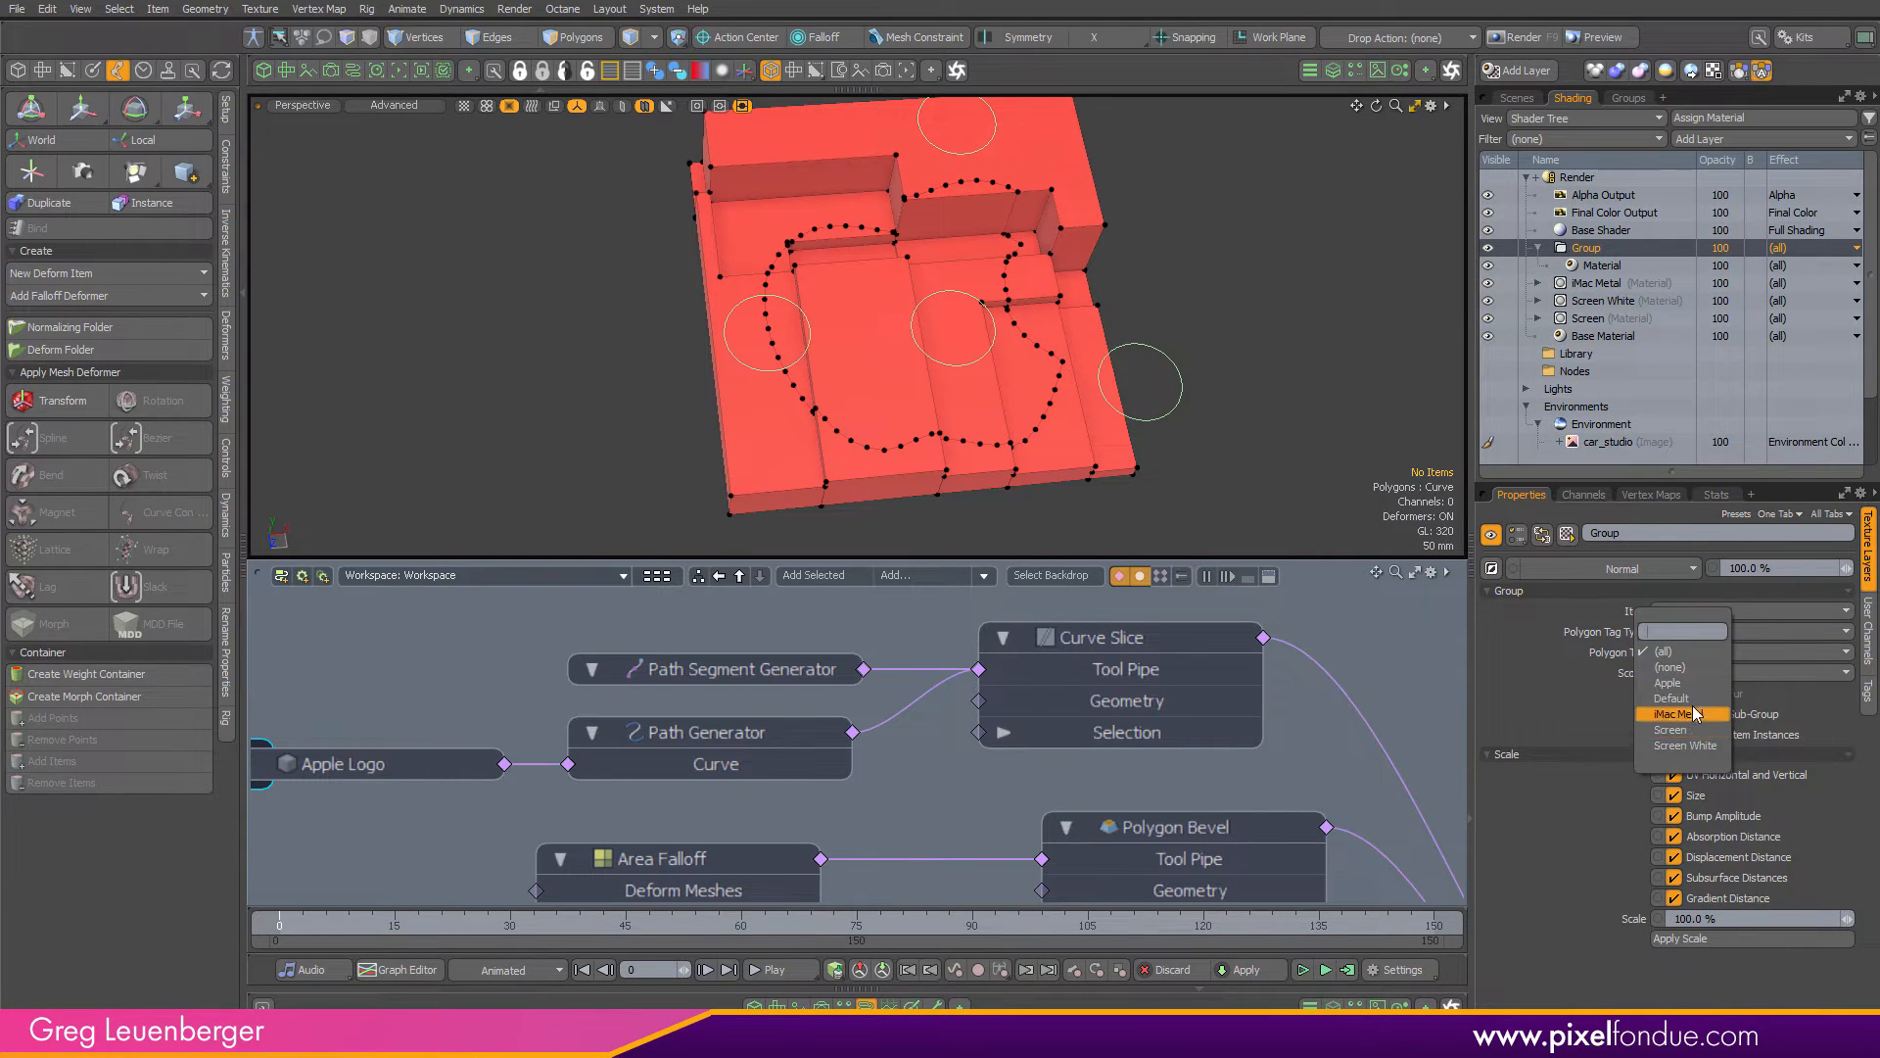
{"action": "left_click", "coordinate": [1667, 682]}
{"action": "left_click_drag", "start_coordinate": [881, 372], "coordinate": [969, 362], "text": "alt"}
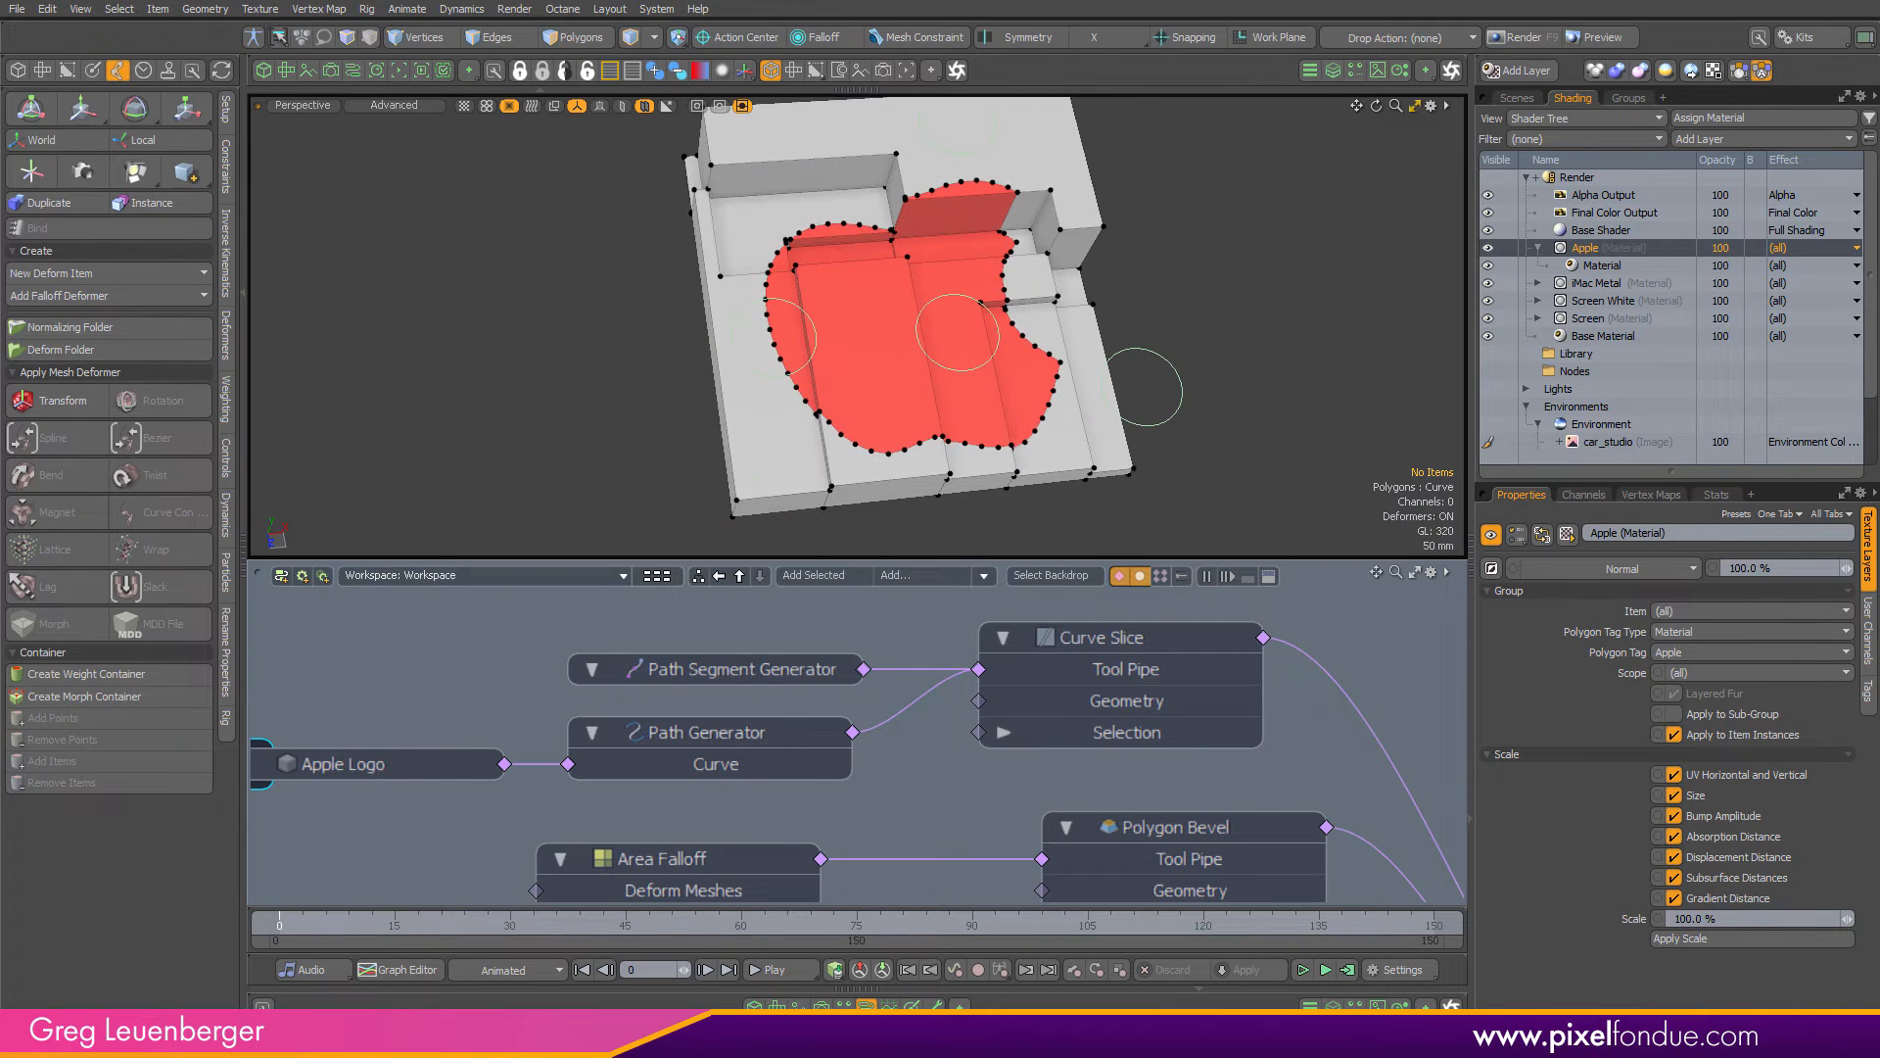
Set the Curve Index to 0 on the Path Generator that feeds the Curve Slice
{"action": "left_click_drag", "start_coordinate": [1019, 676], "coordinate": [890, 685], "text": "ctrl+alt"}
{"action": "left_click_drag", "start_coordinate": [890, 685], "coordinate": [783, 599], "text": "alt+shift"}
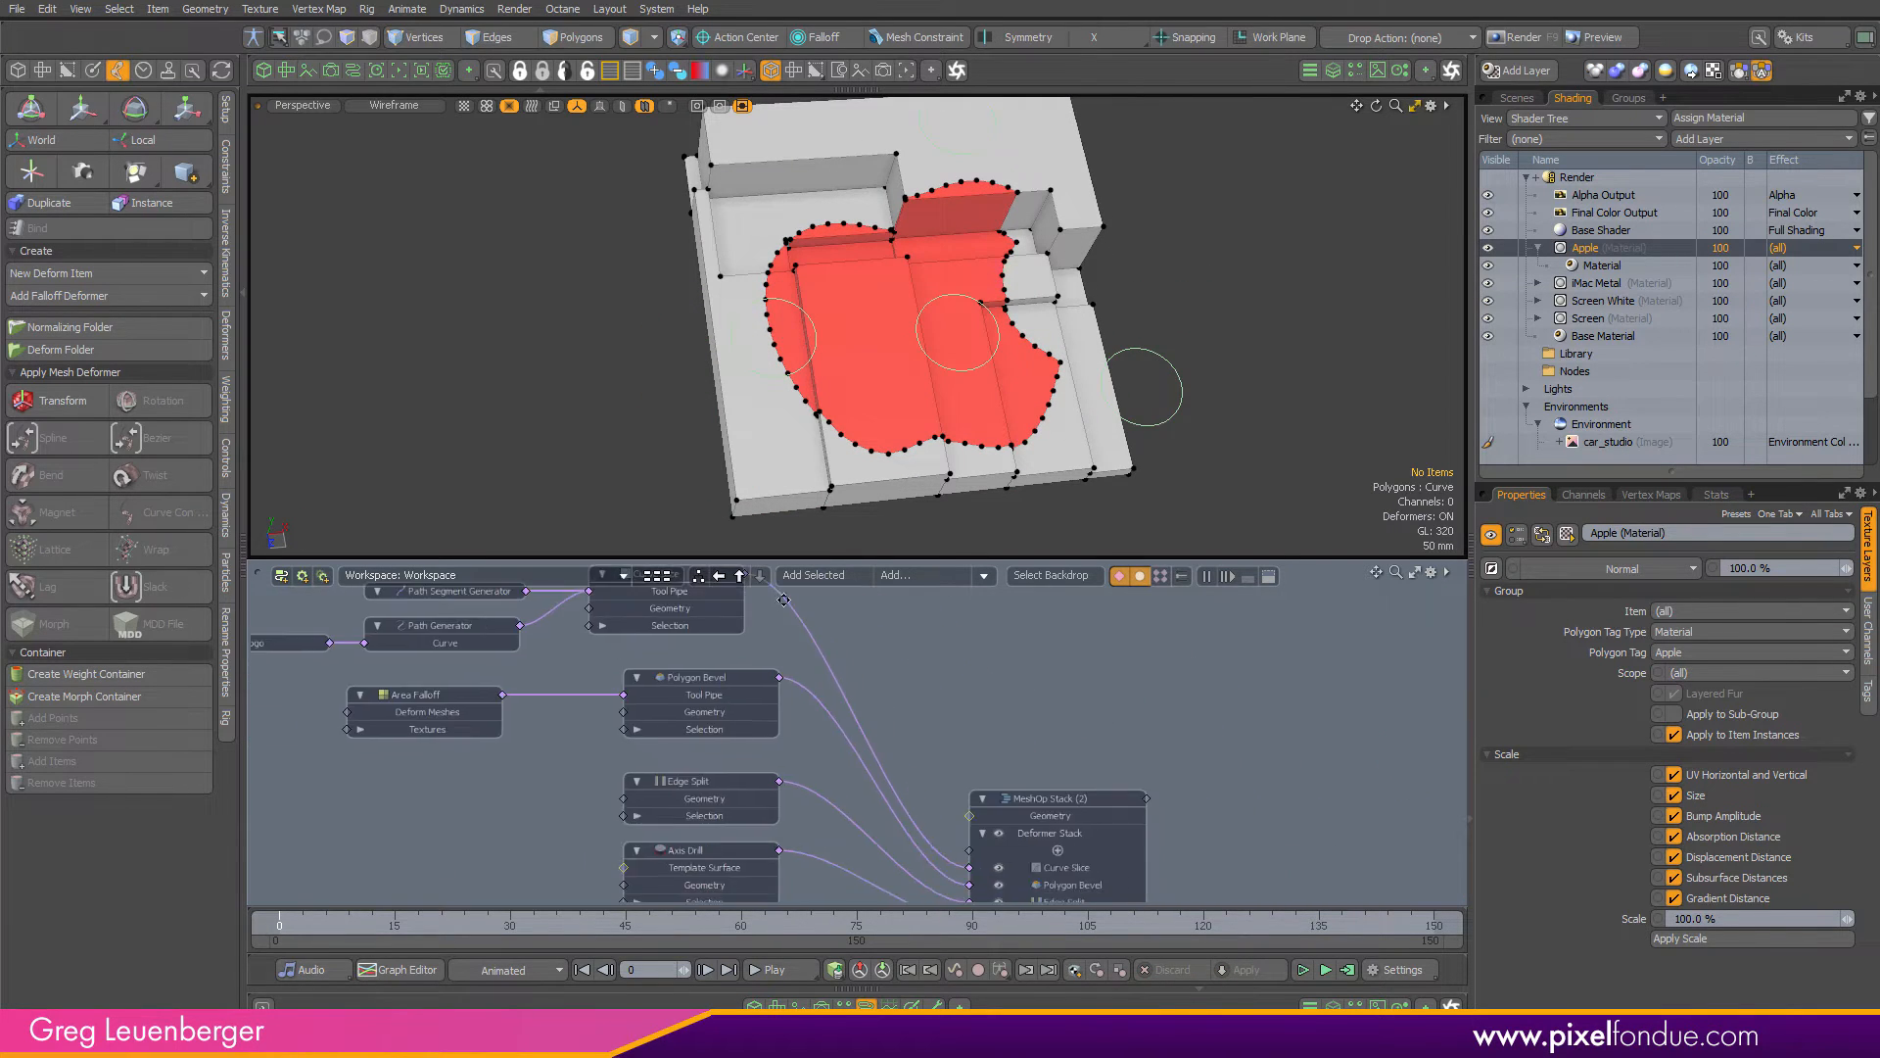
{"action": "left_click_drag", "start_coordinate": [1047, 796], "coordinate": [1073, 830], "text": "alt+shift"}
{"action": "left_click_drag", "start_coordinate": [1073, 830], "coordinate": [1107, 831], "text": "ctrl+alt"}
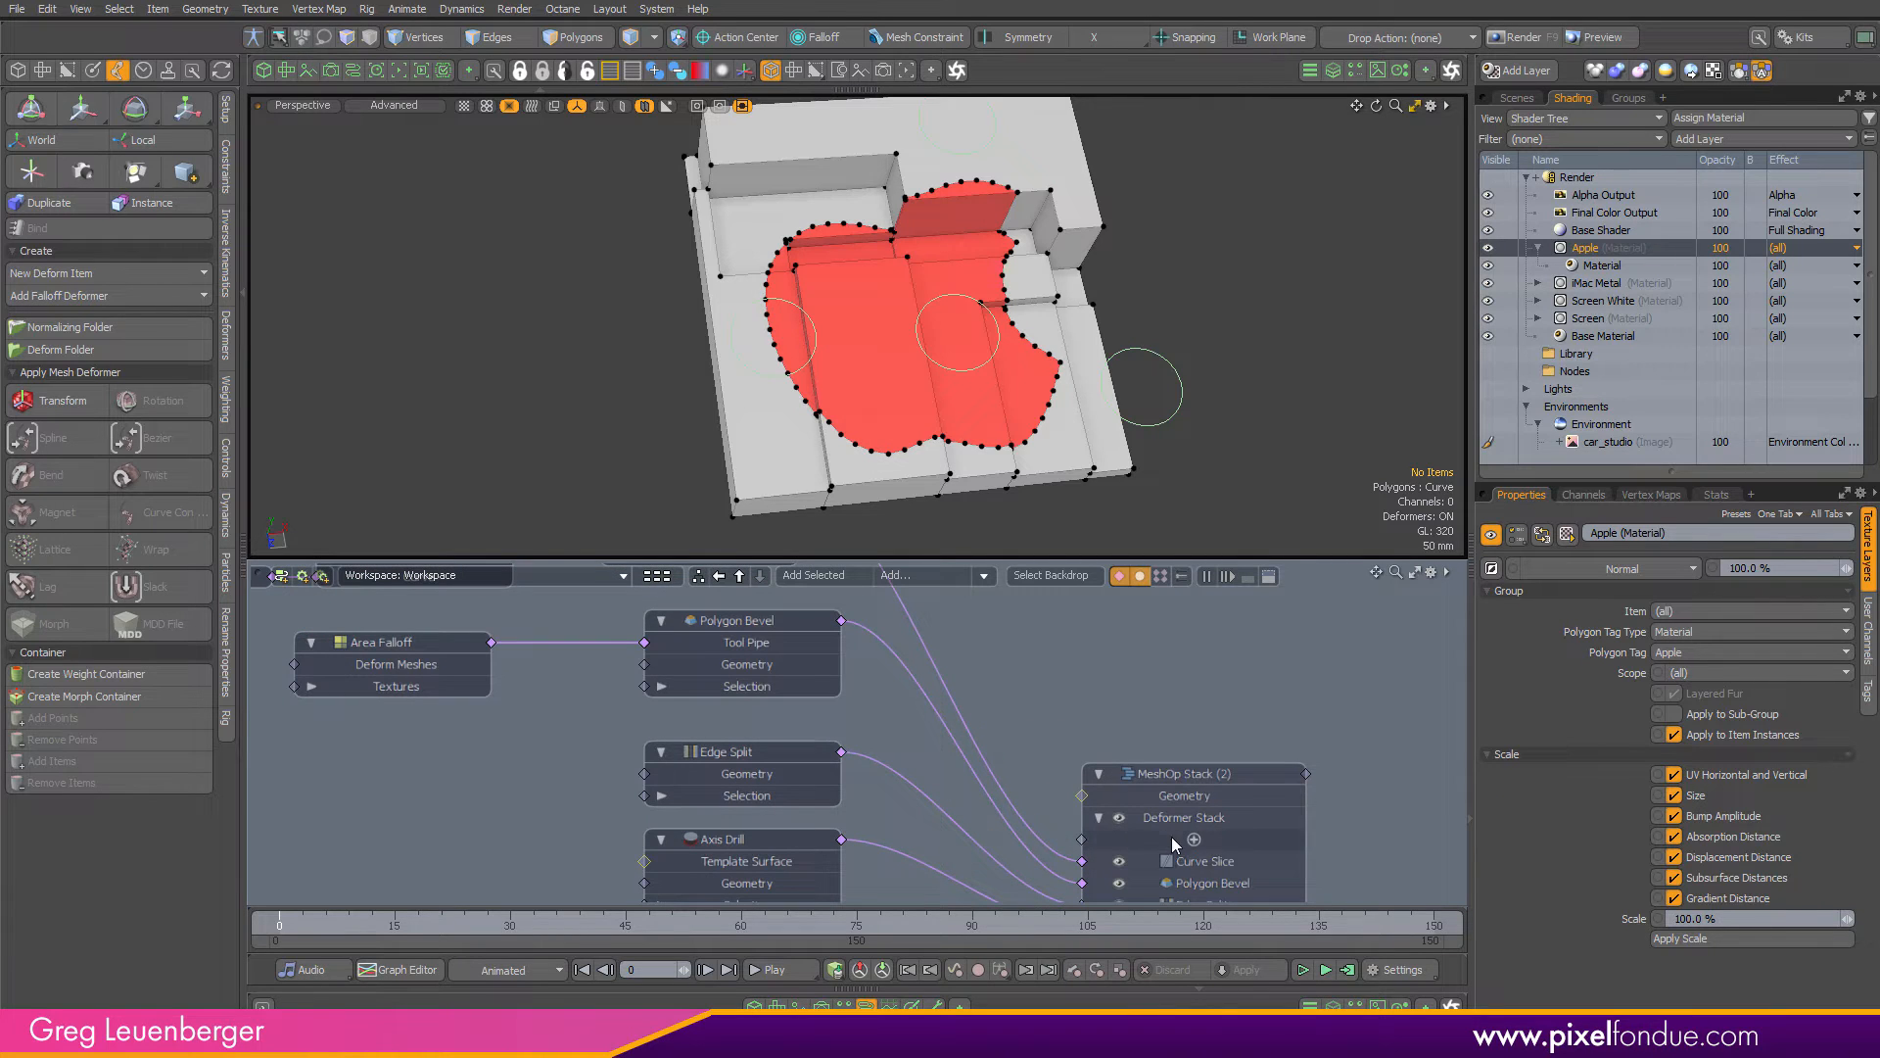
{"action": "left_click_drag", "start_coordinate": [1110, 762], "coordinate": [1249, 810], "text": "alt+shift"}
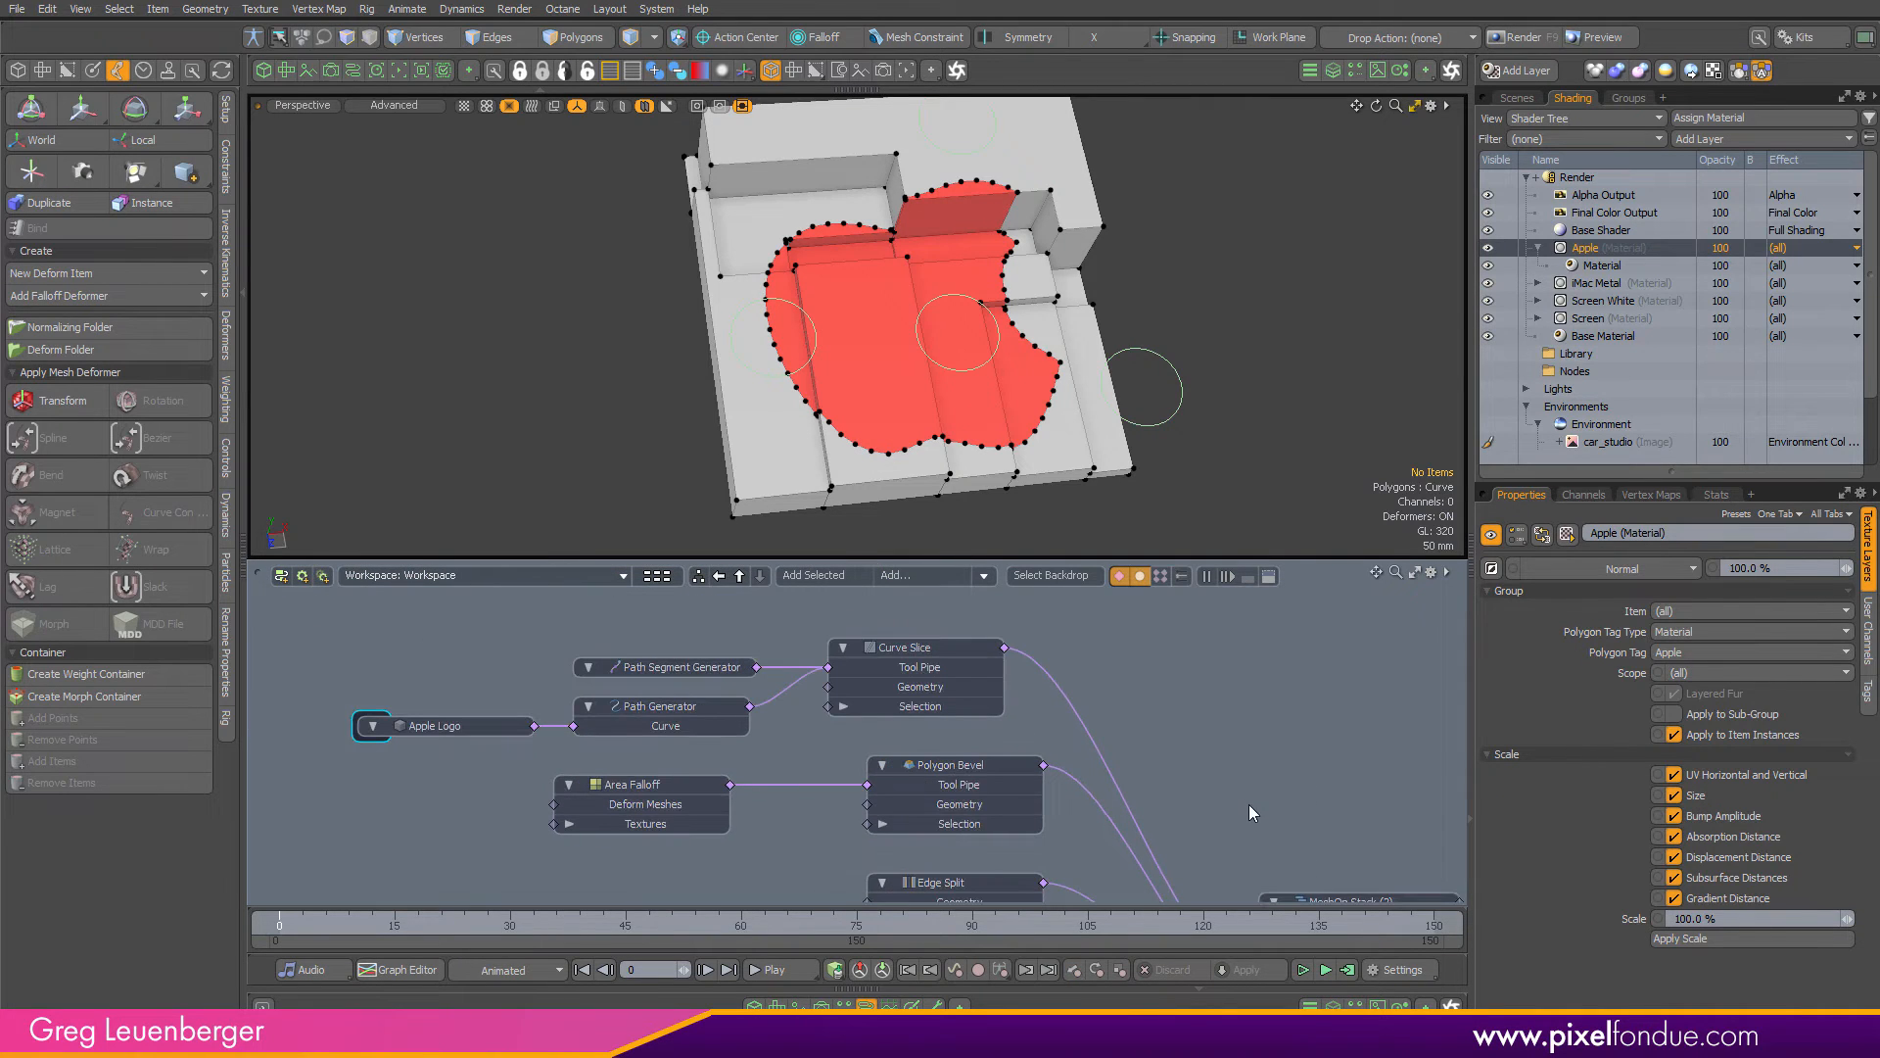
{"action": "left_click", "coordinate": [942, 642]}
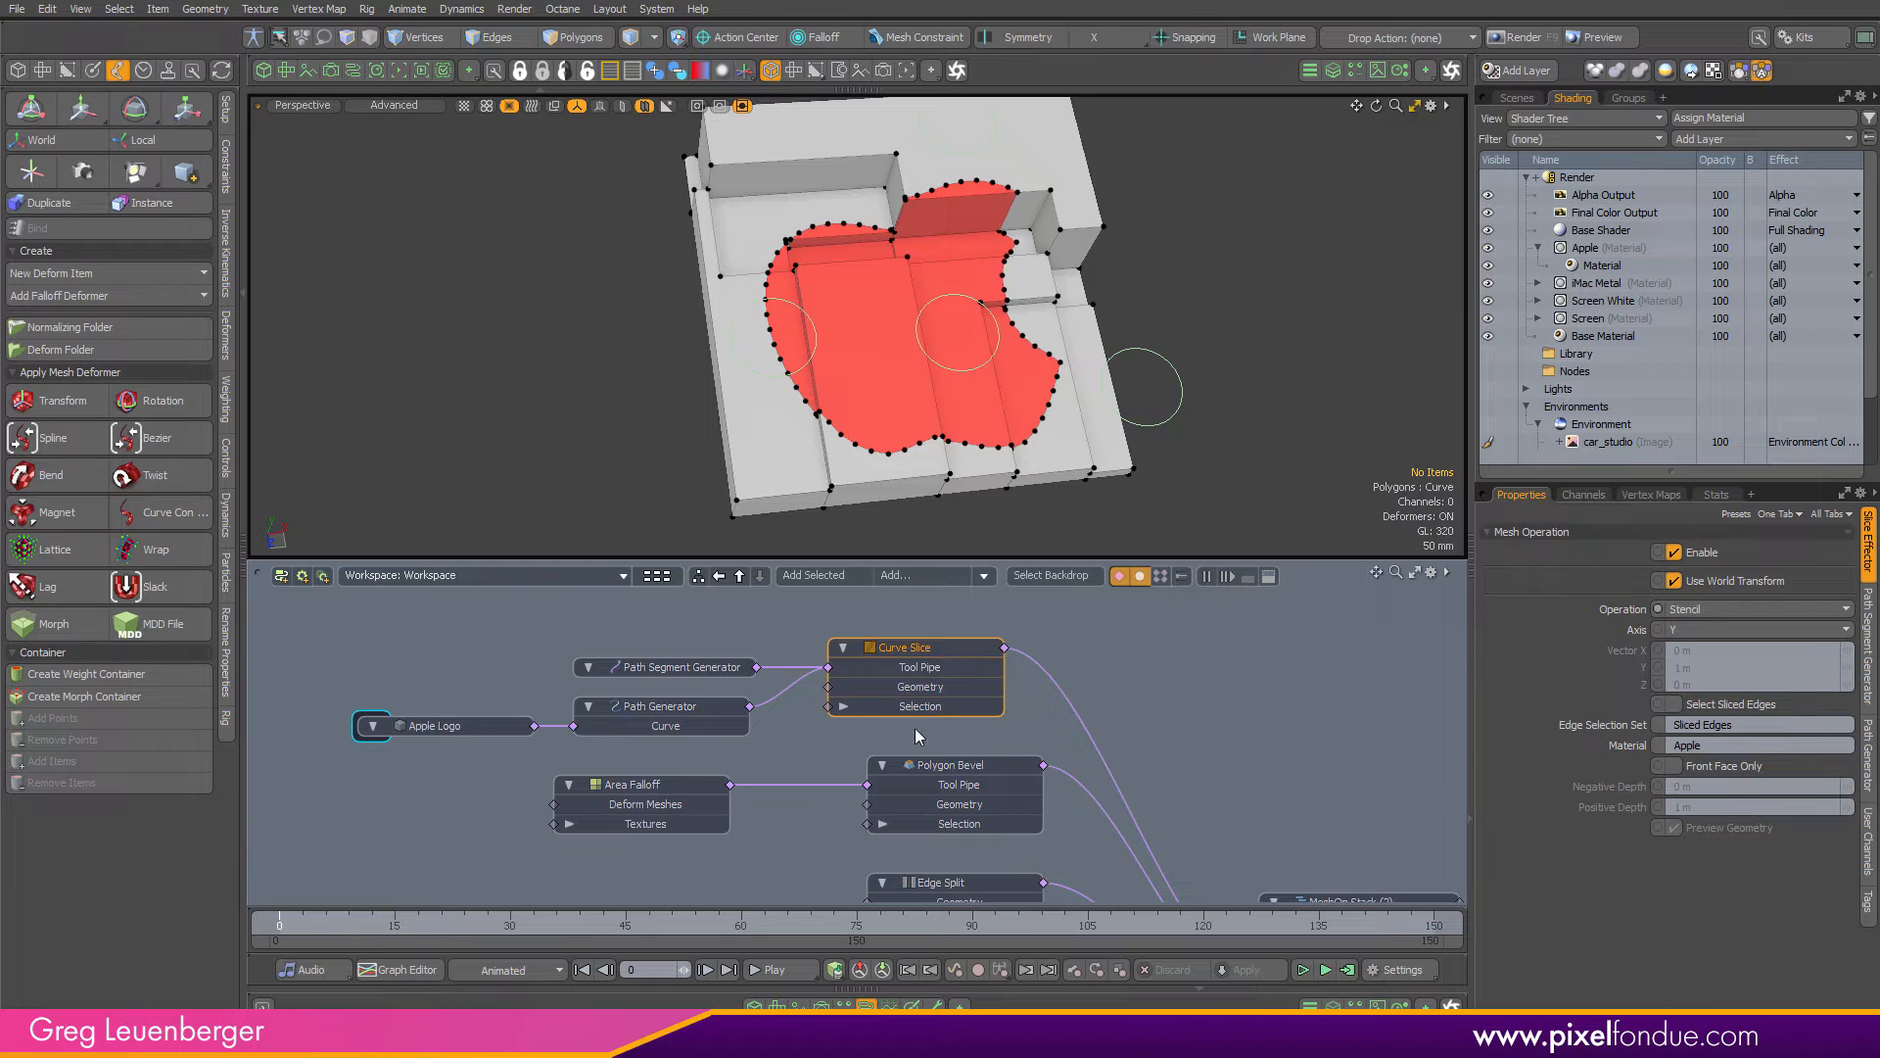
{"action": "left_click", "coordinate": [691, 722]}
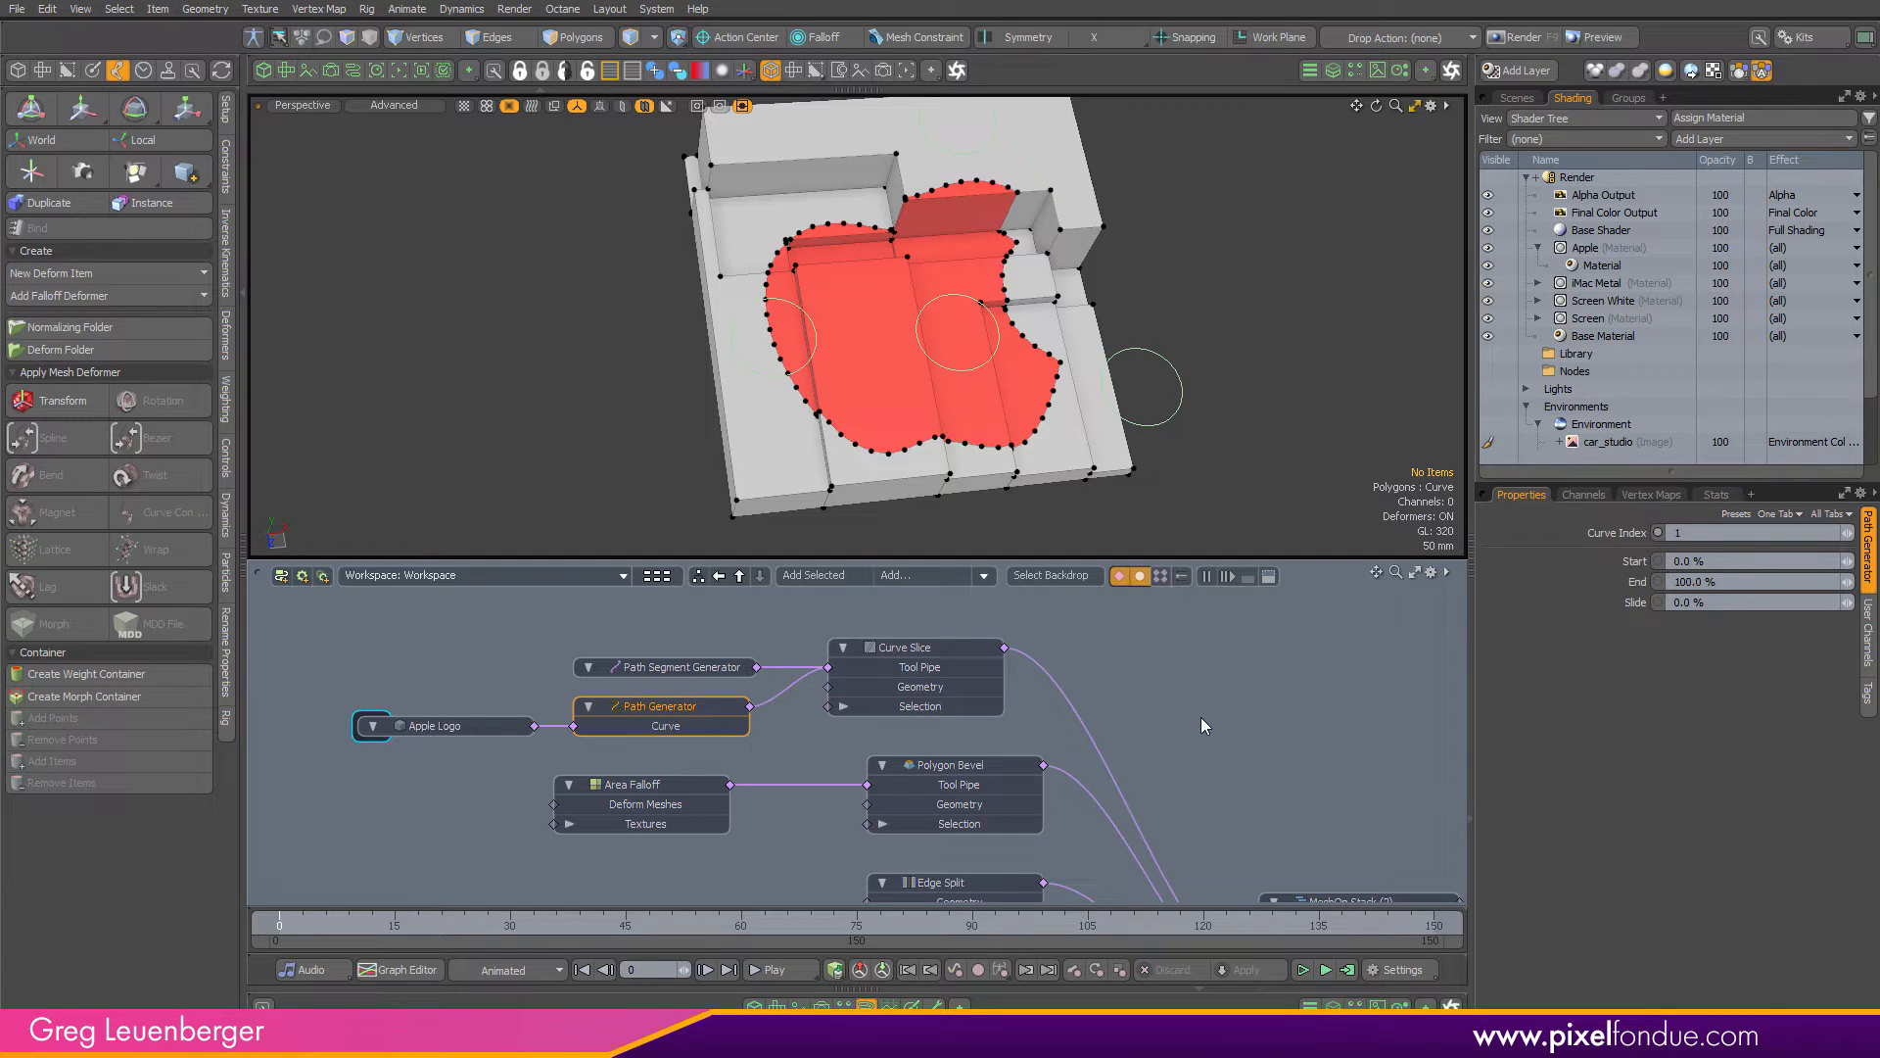
{"action": "left_click", "coordinate": [1700, 532]}
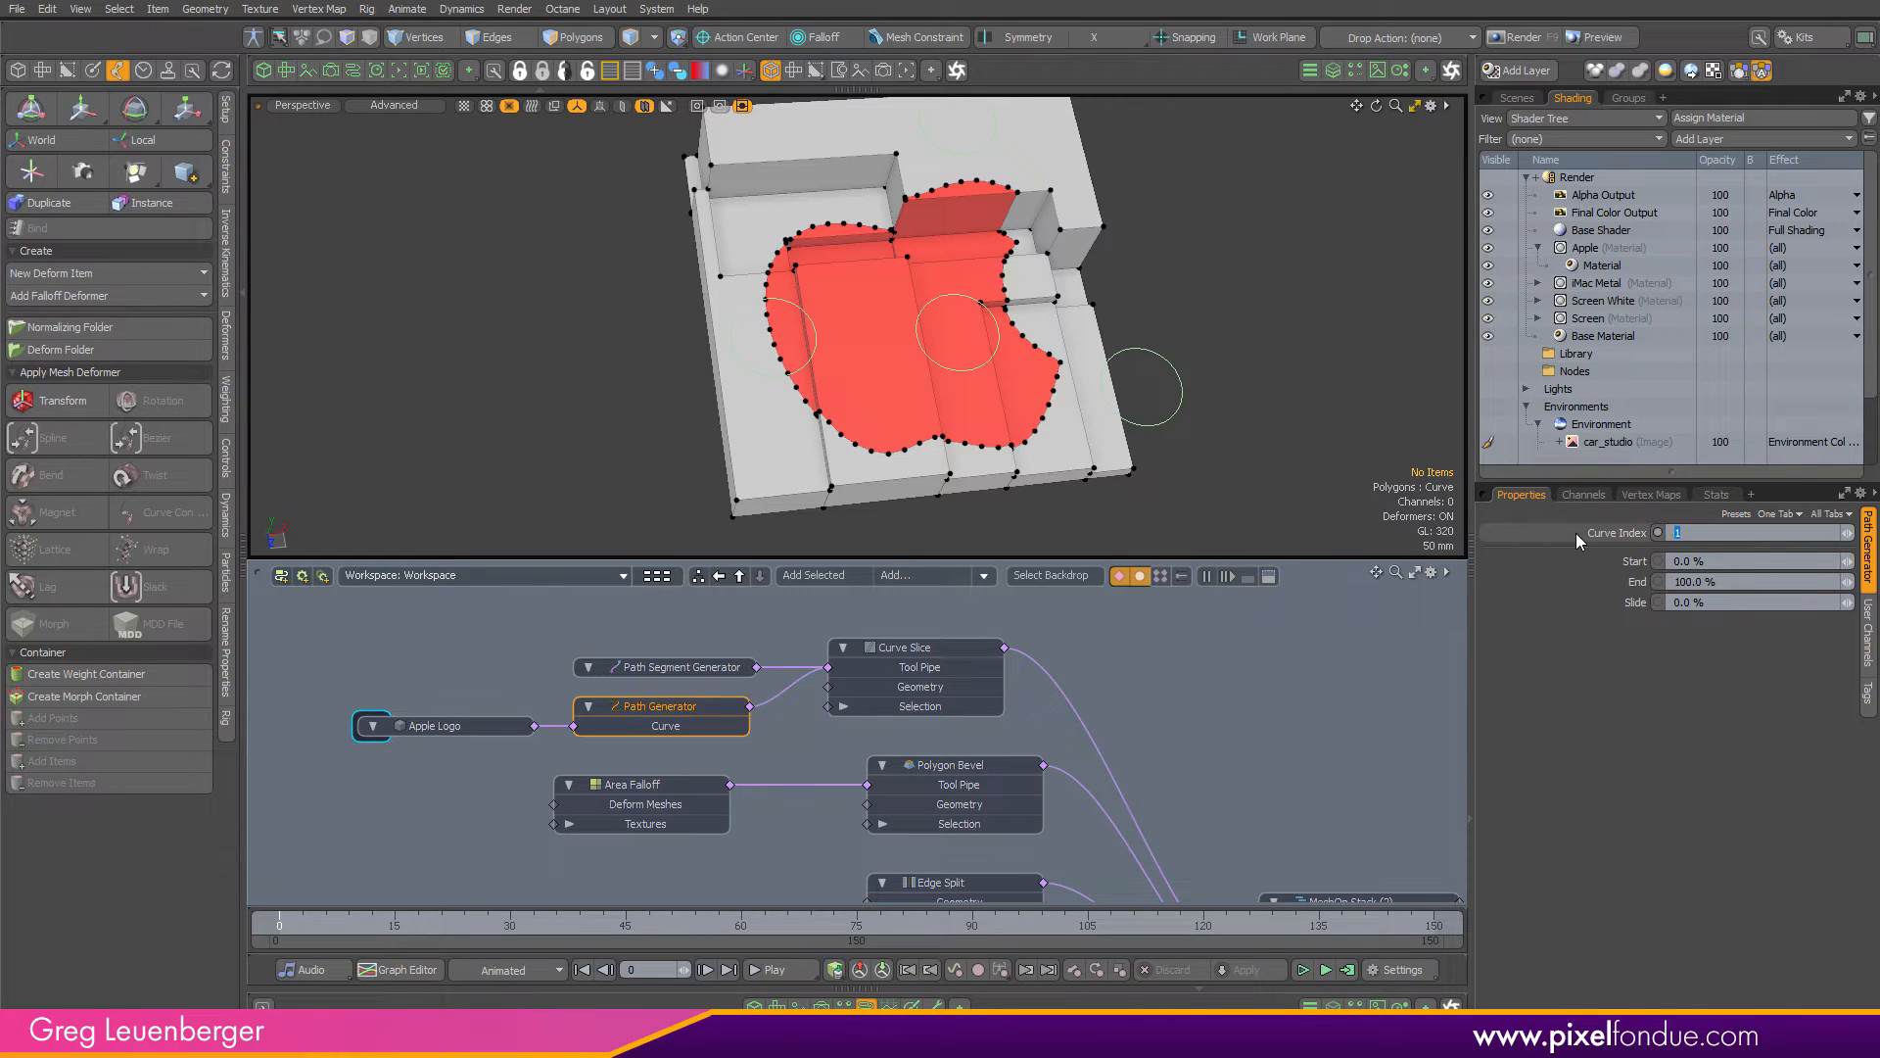
{"action": "type", "text": "0"}
{"action": "key", "text": "Return"}
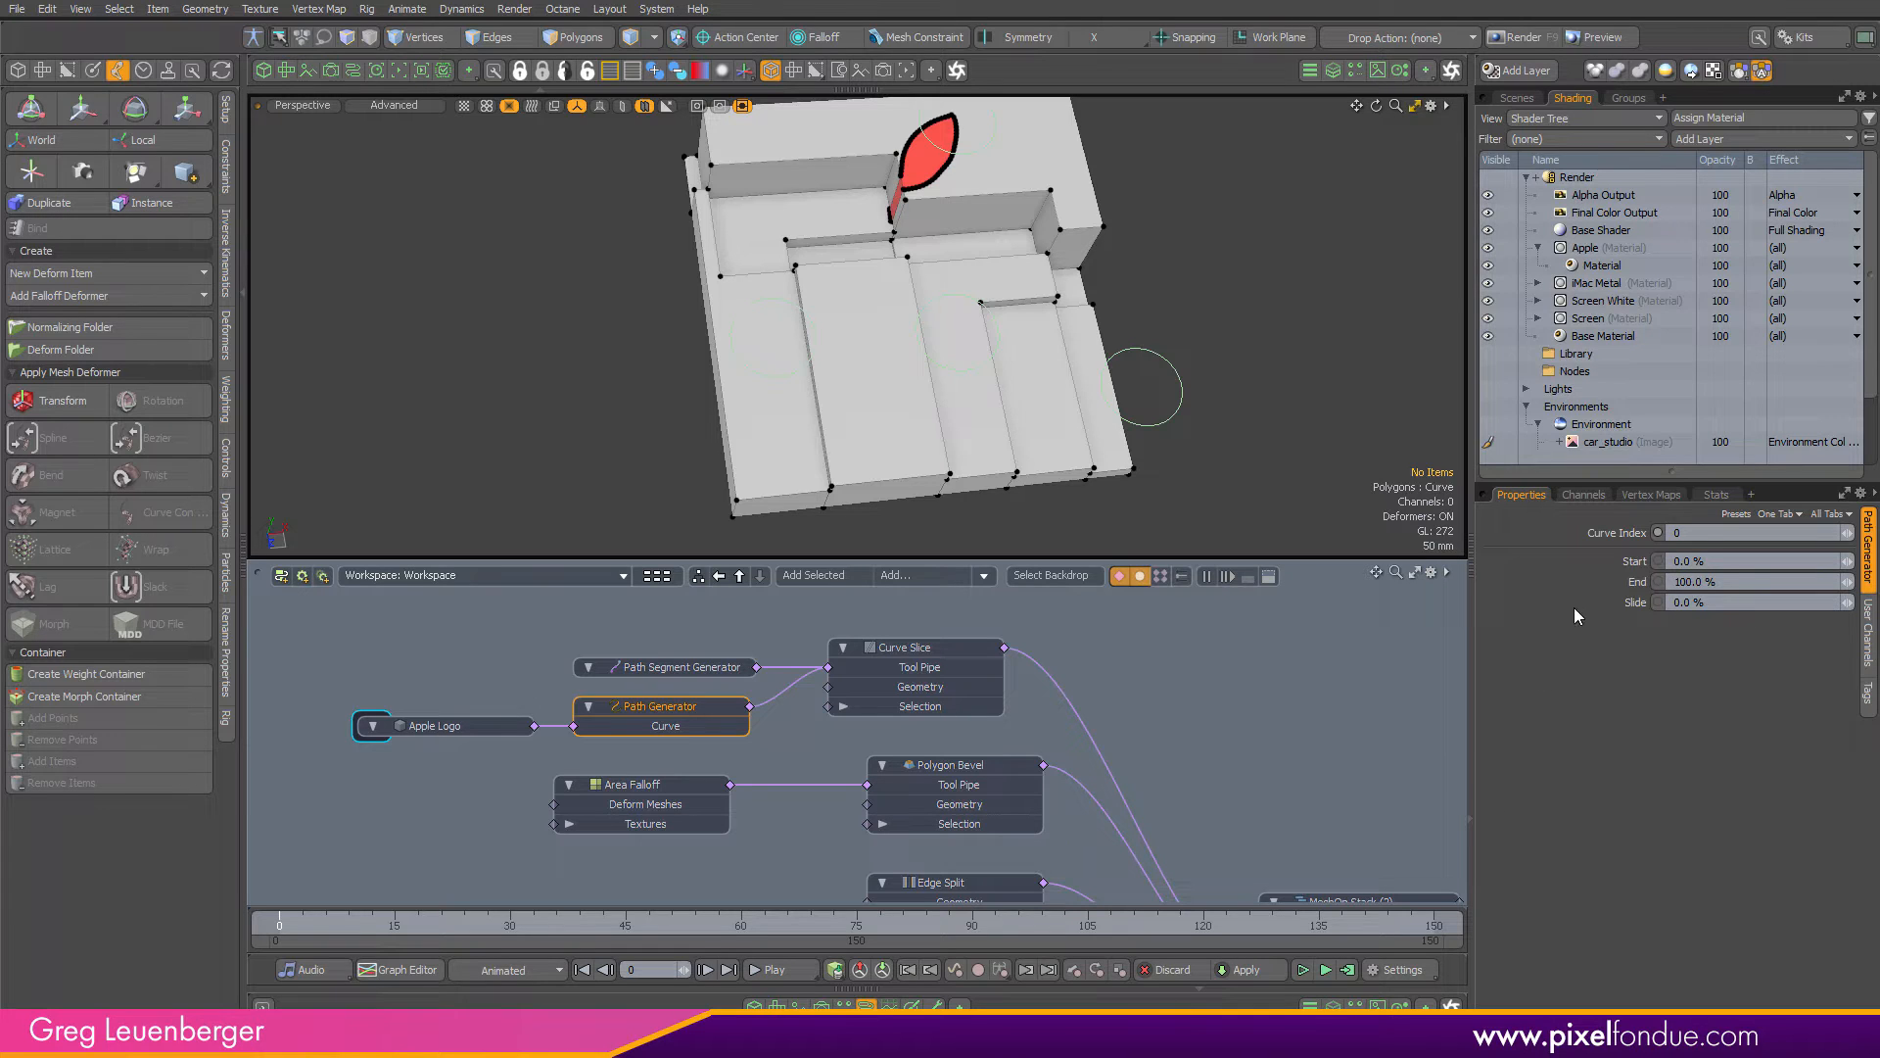
Set the Path Generator's Curve Index back to 1
{"action": "left_click", "coordinate": [1709, 533]}
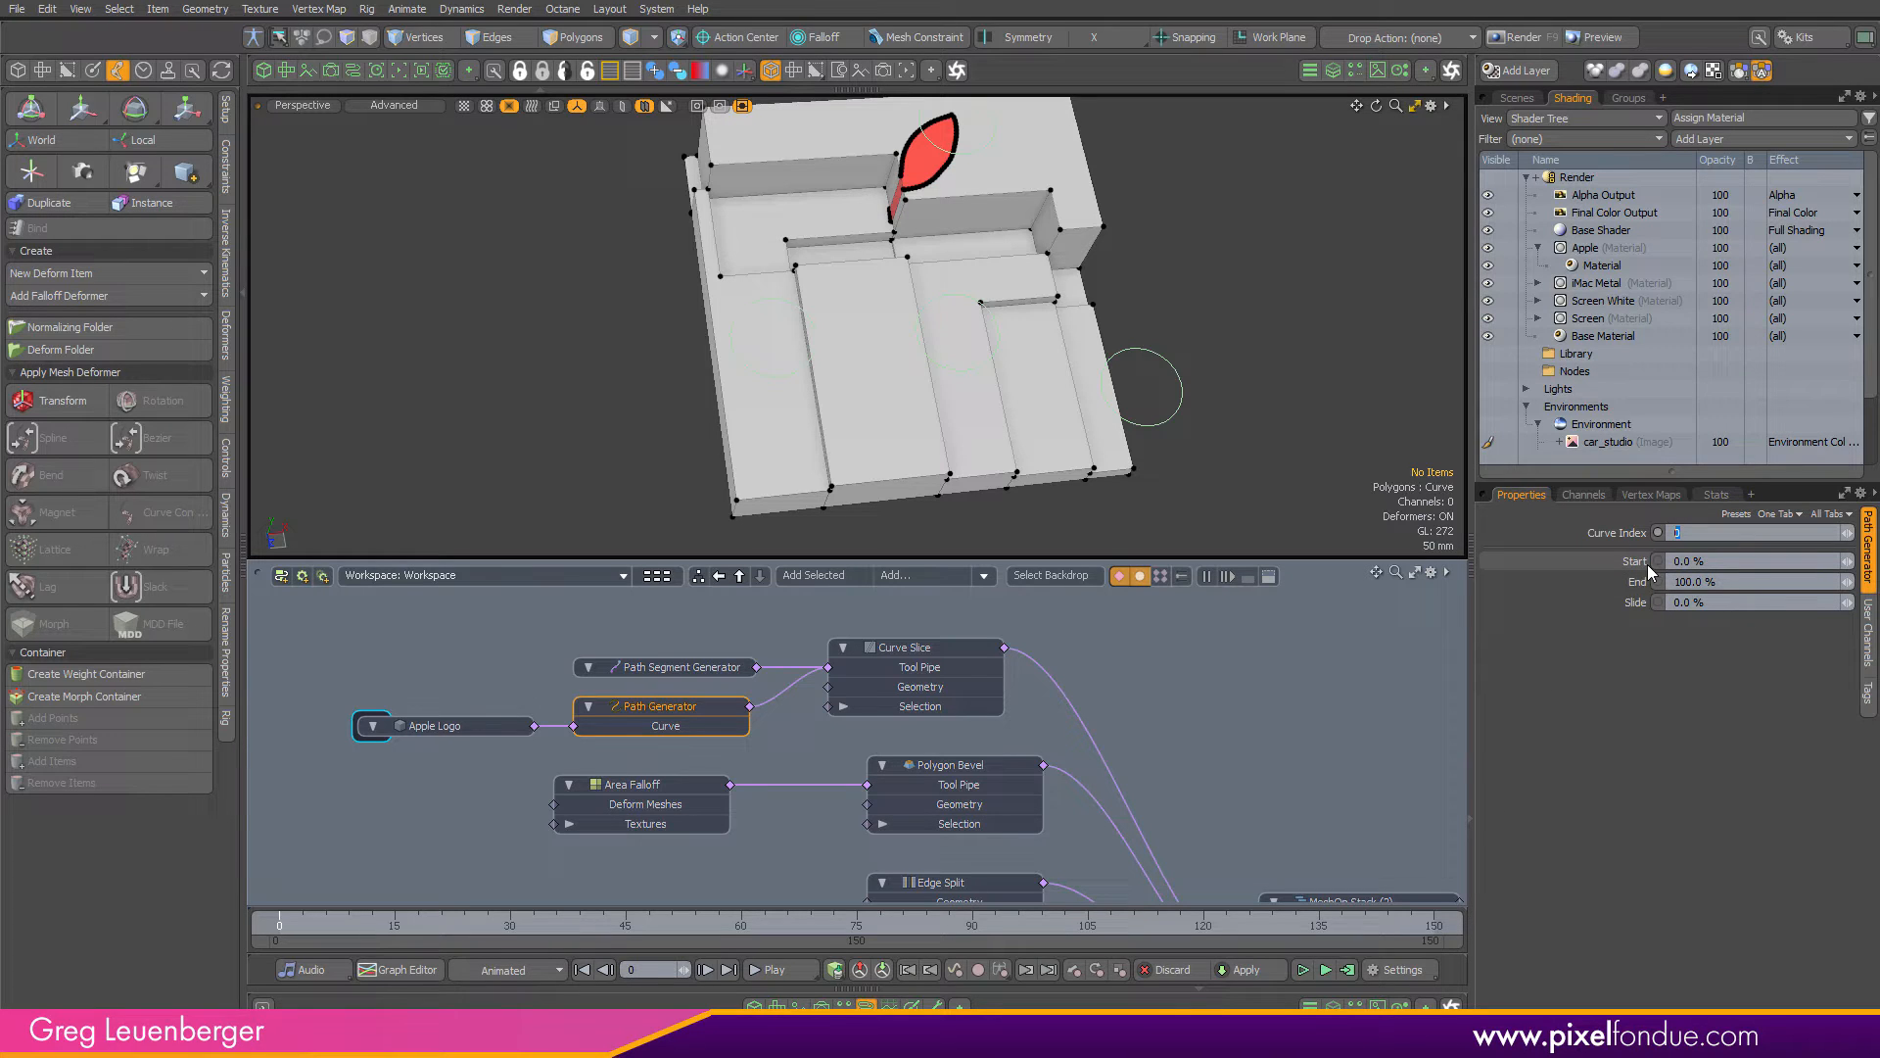
{"action": "type", "text": "1"}
{"action": "key", "text": "Return"}
Add a new Curve Slice mesh operation to MeshOp Stack (2), using Apple Logo as its path
{"action": "middle_click_drag", "start_coordinate": [1290, 850], "coordinate": [1143, 751]}
{"action": "left_click_drag", "start_coordinate": [1112, 861], "coordinate": [1053, 701]}
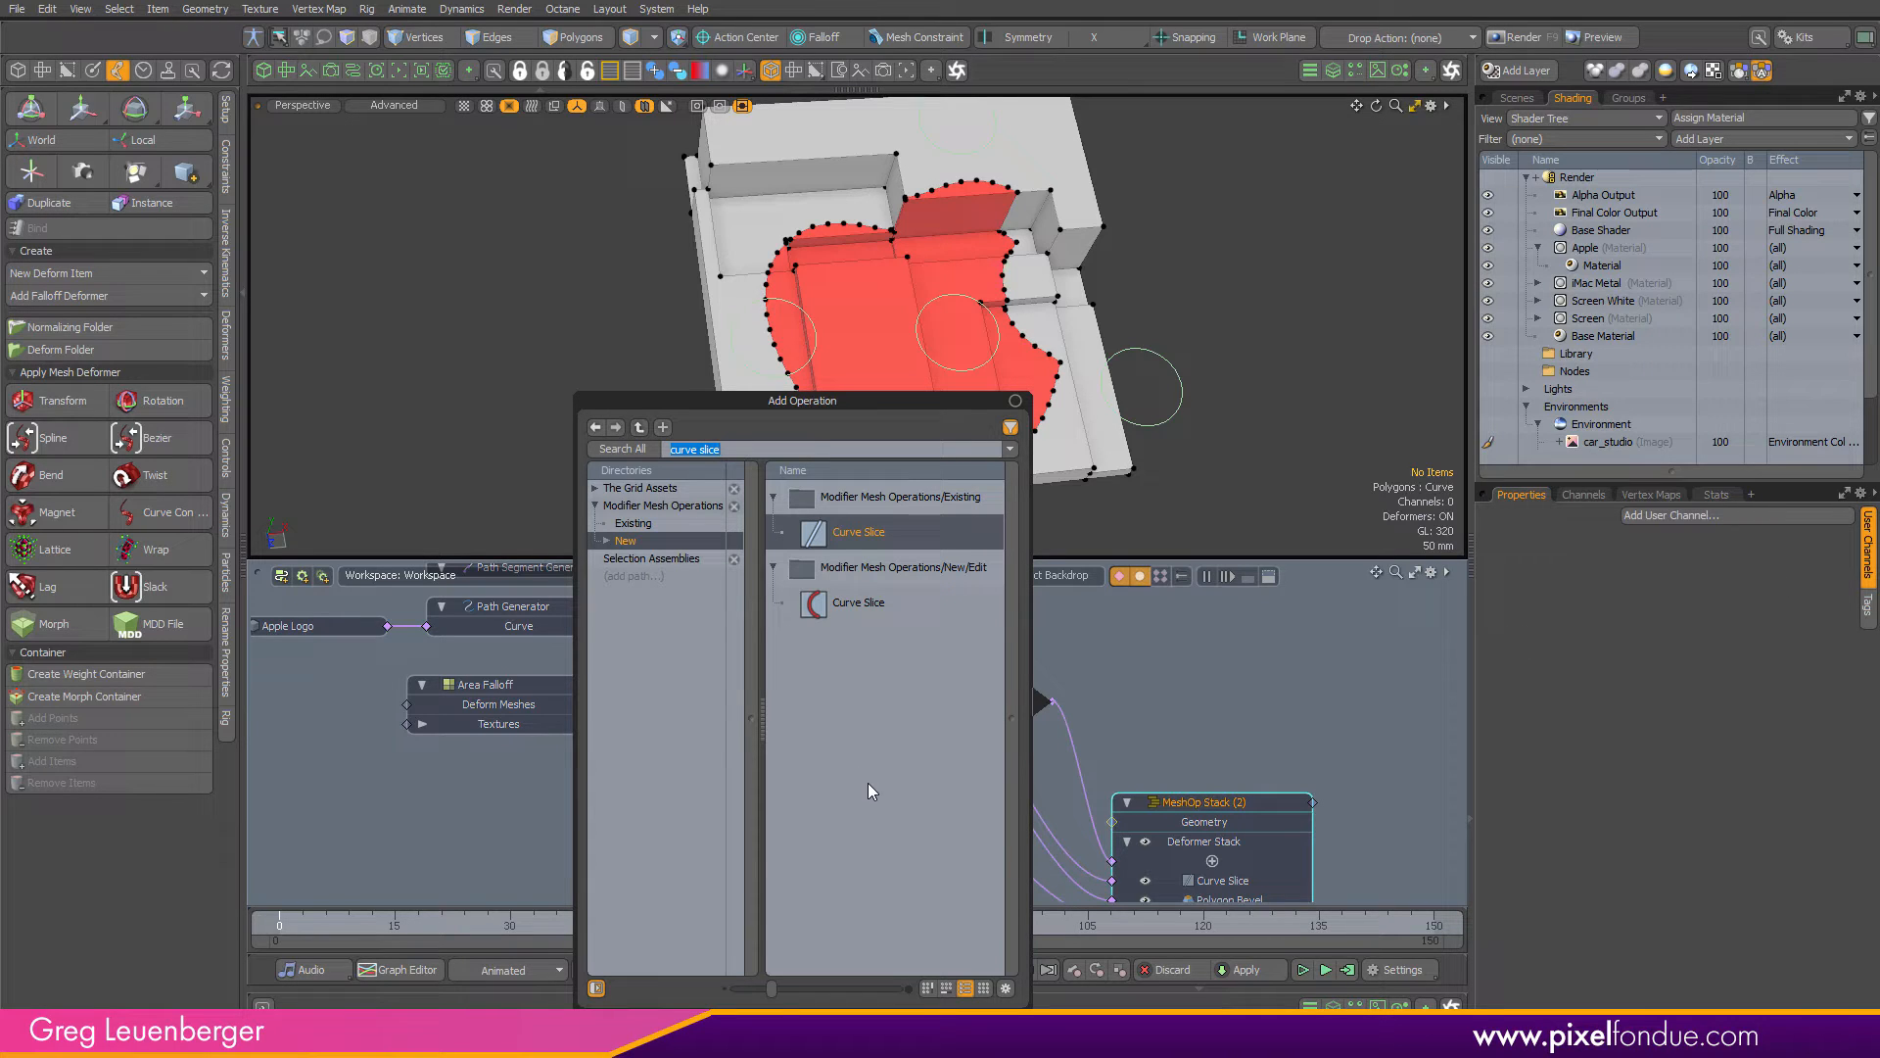
{"action": "left_click", "coordinate": [632, 524]}
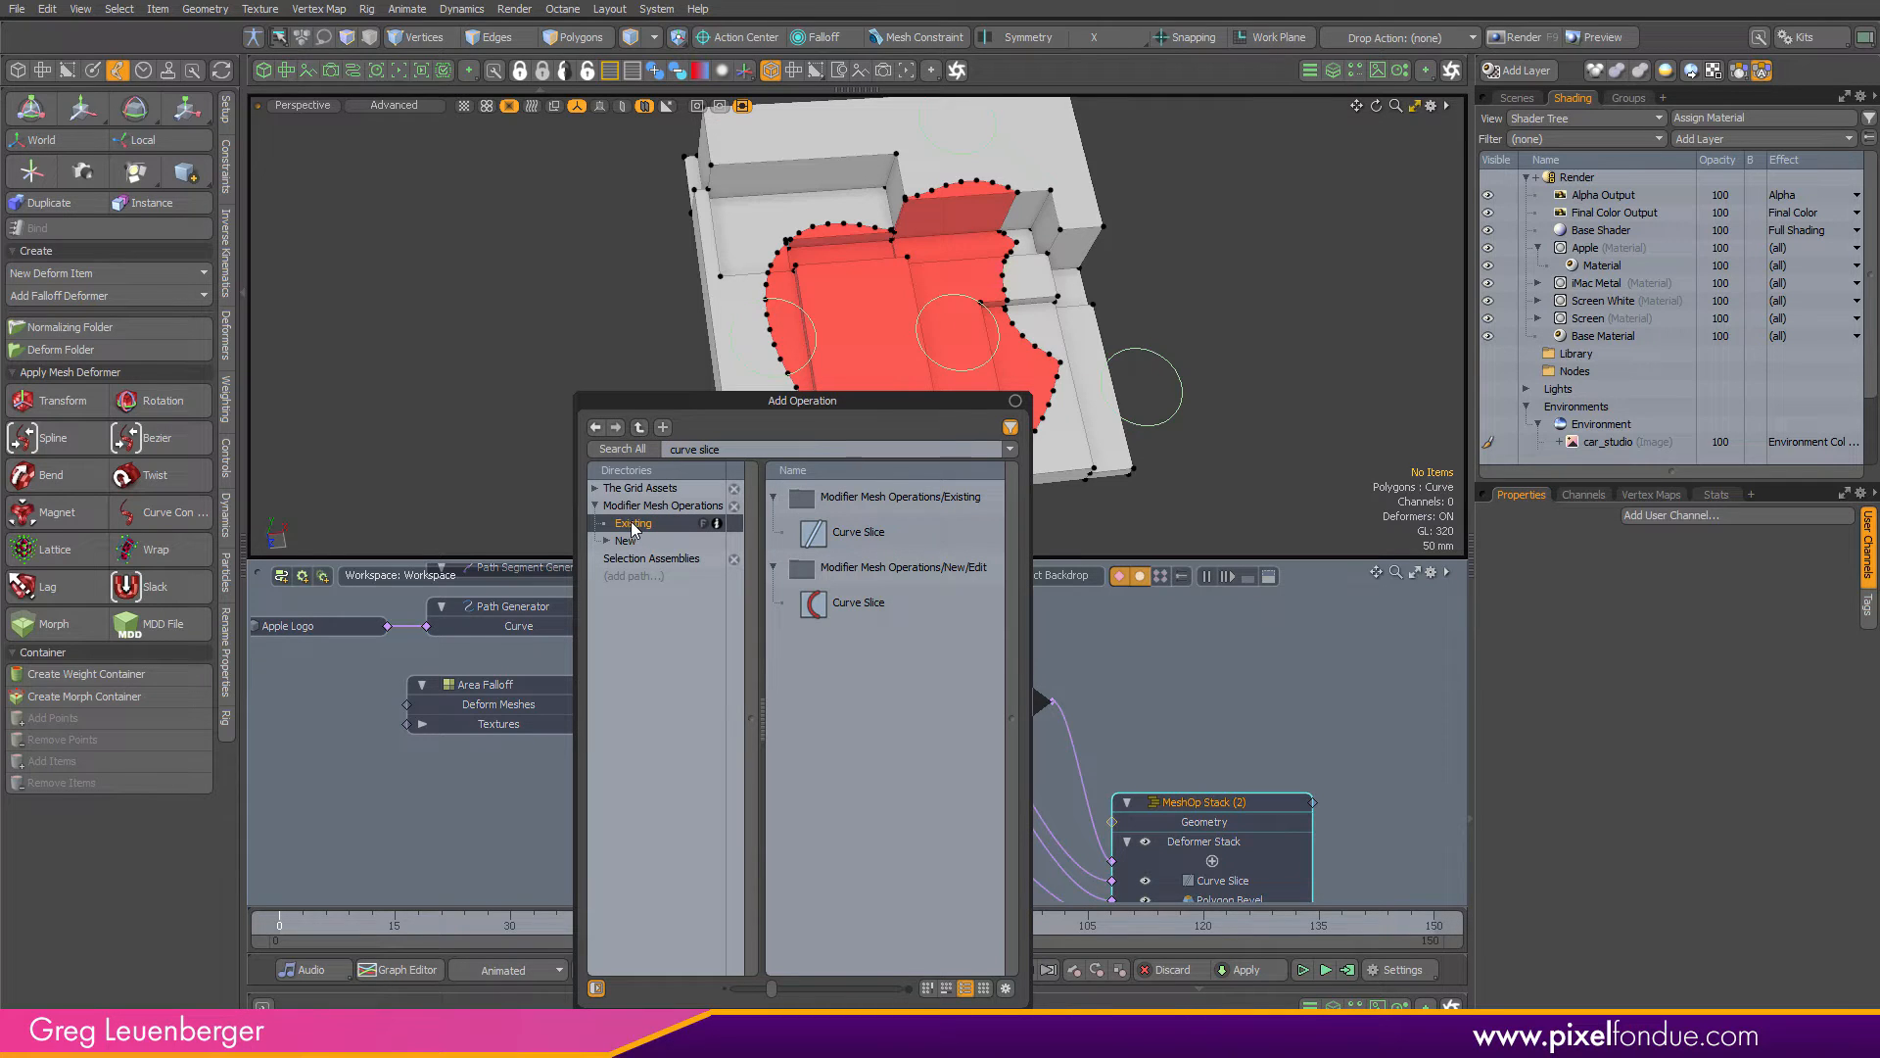
{"action": "left_click", "coordinate": [627, 542]}
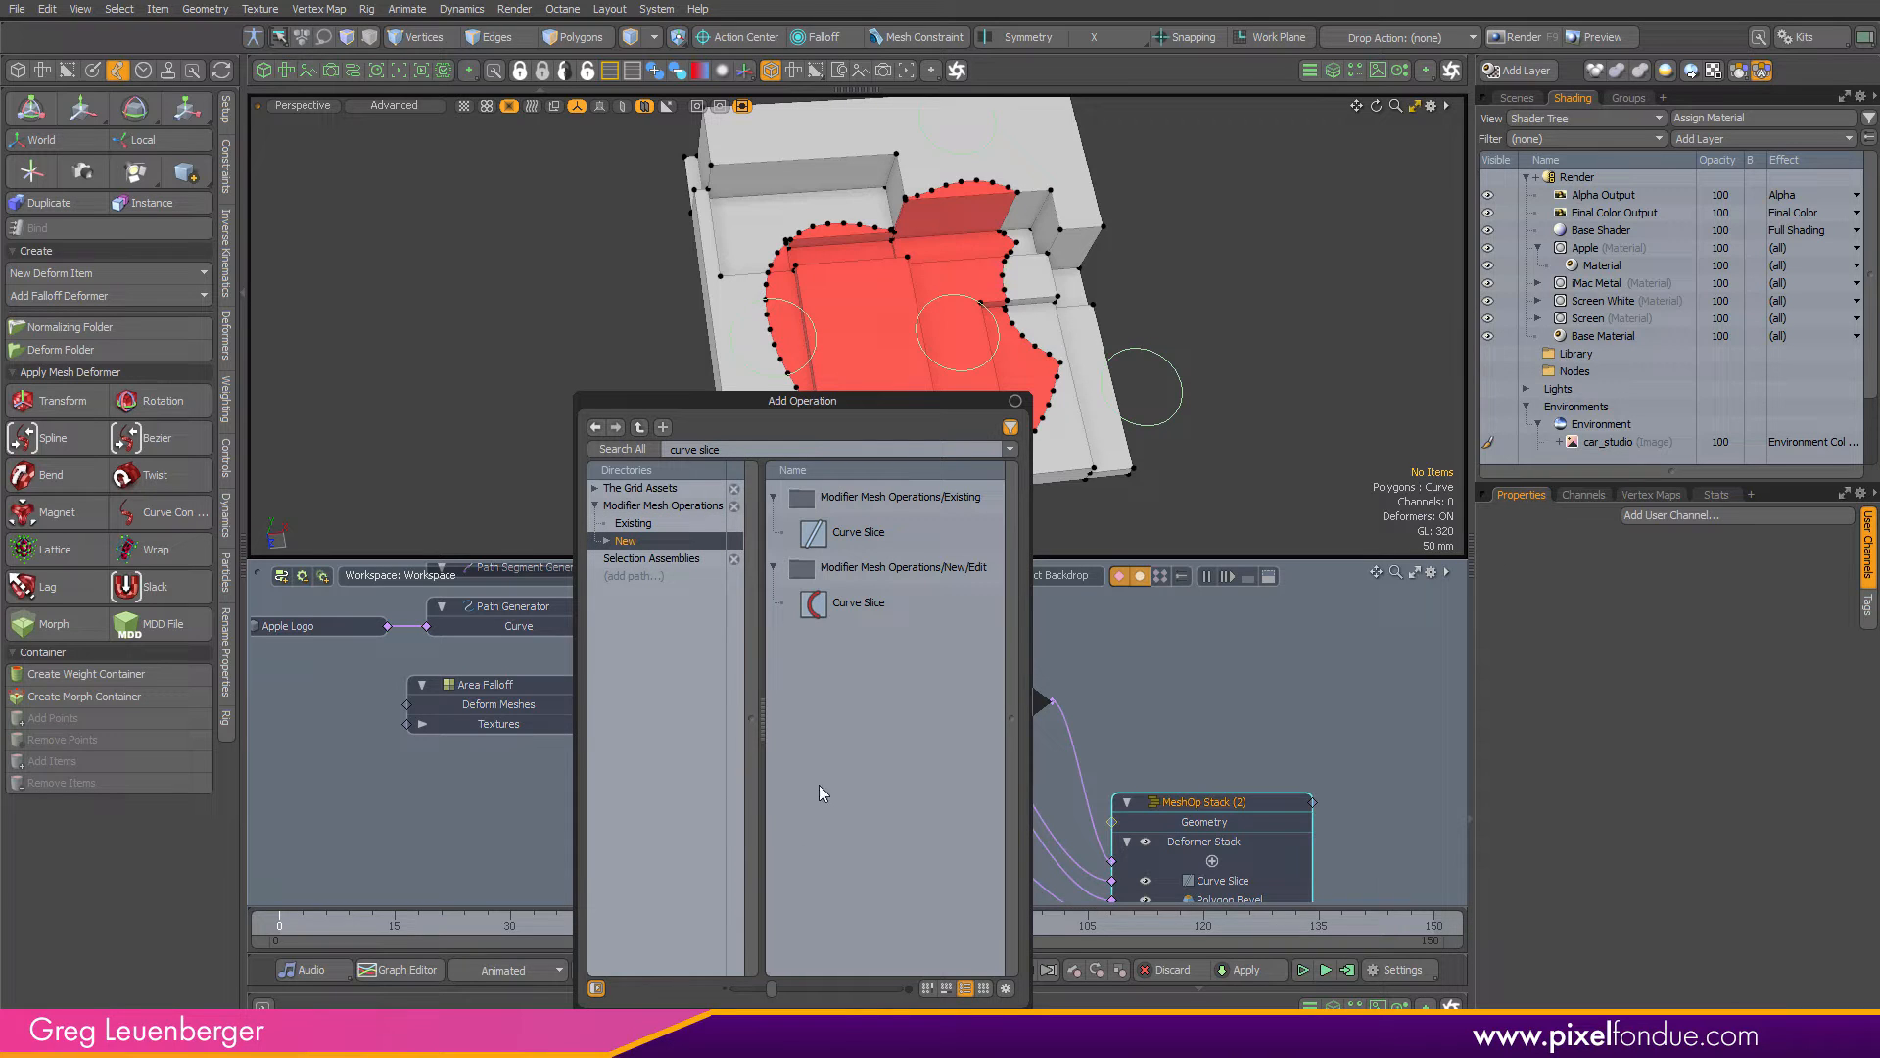
{"action": "left_click", "coordinate": [714, 448]}
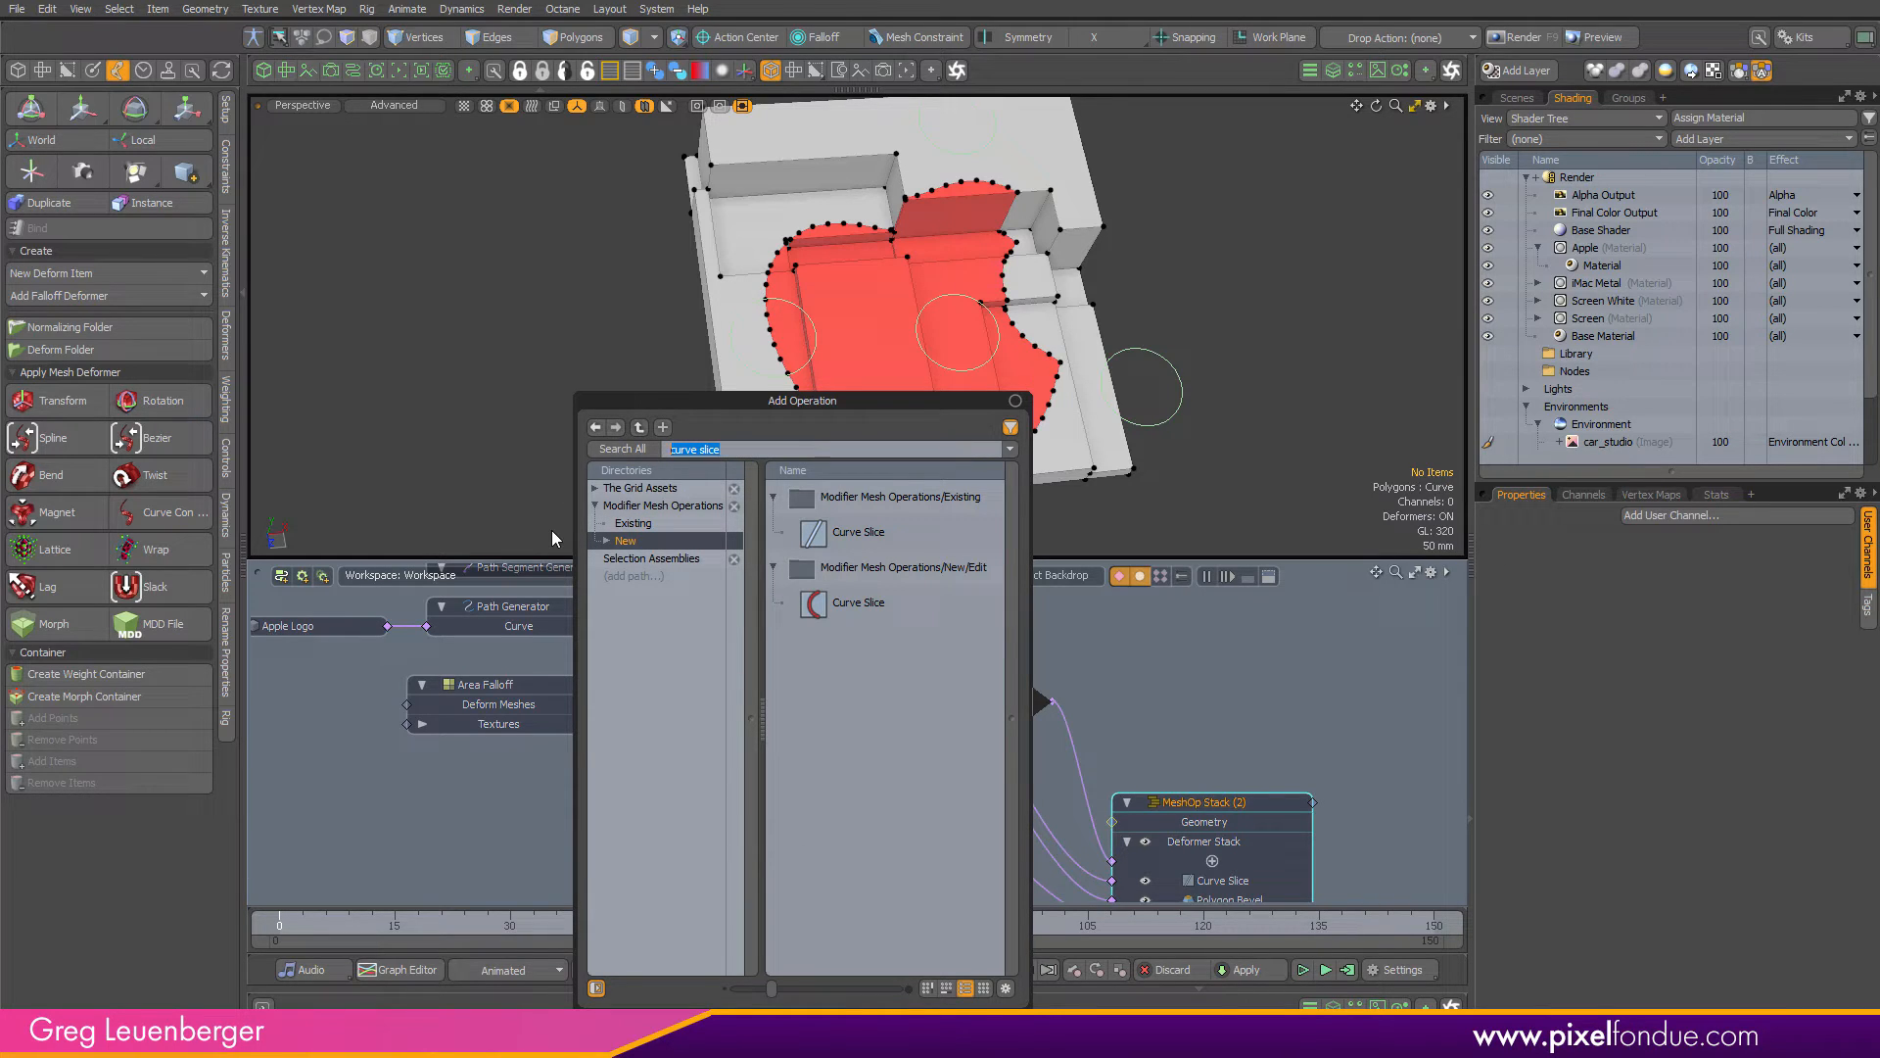
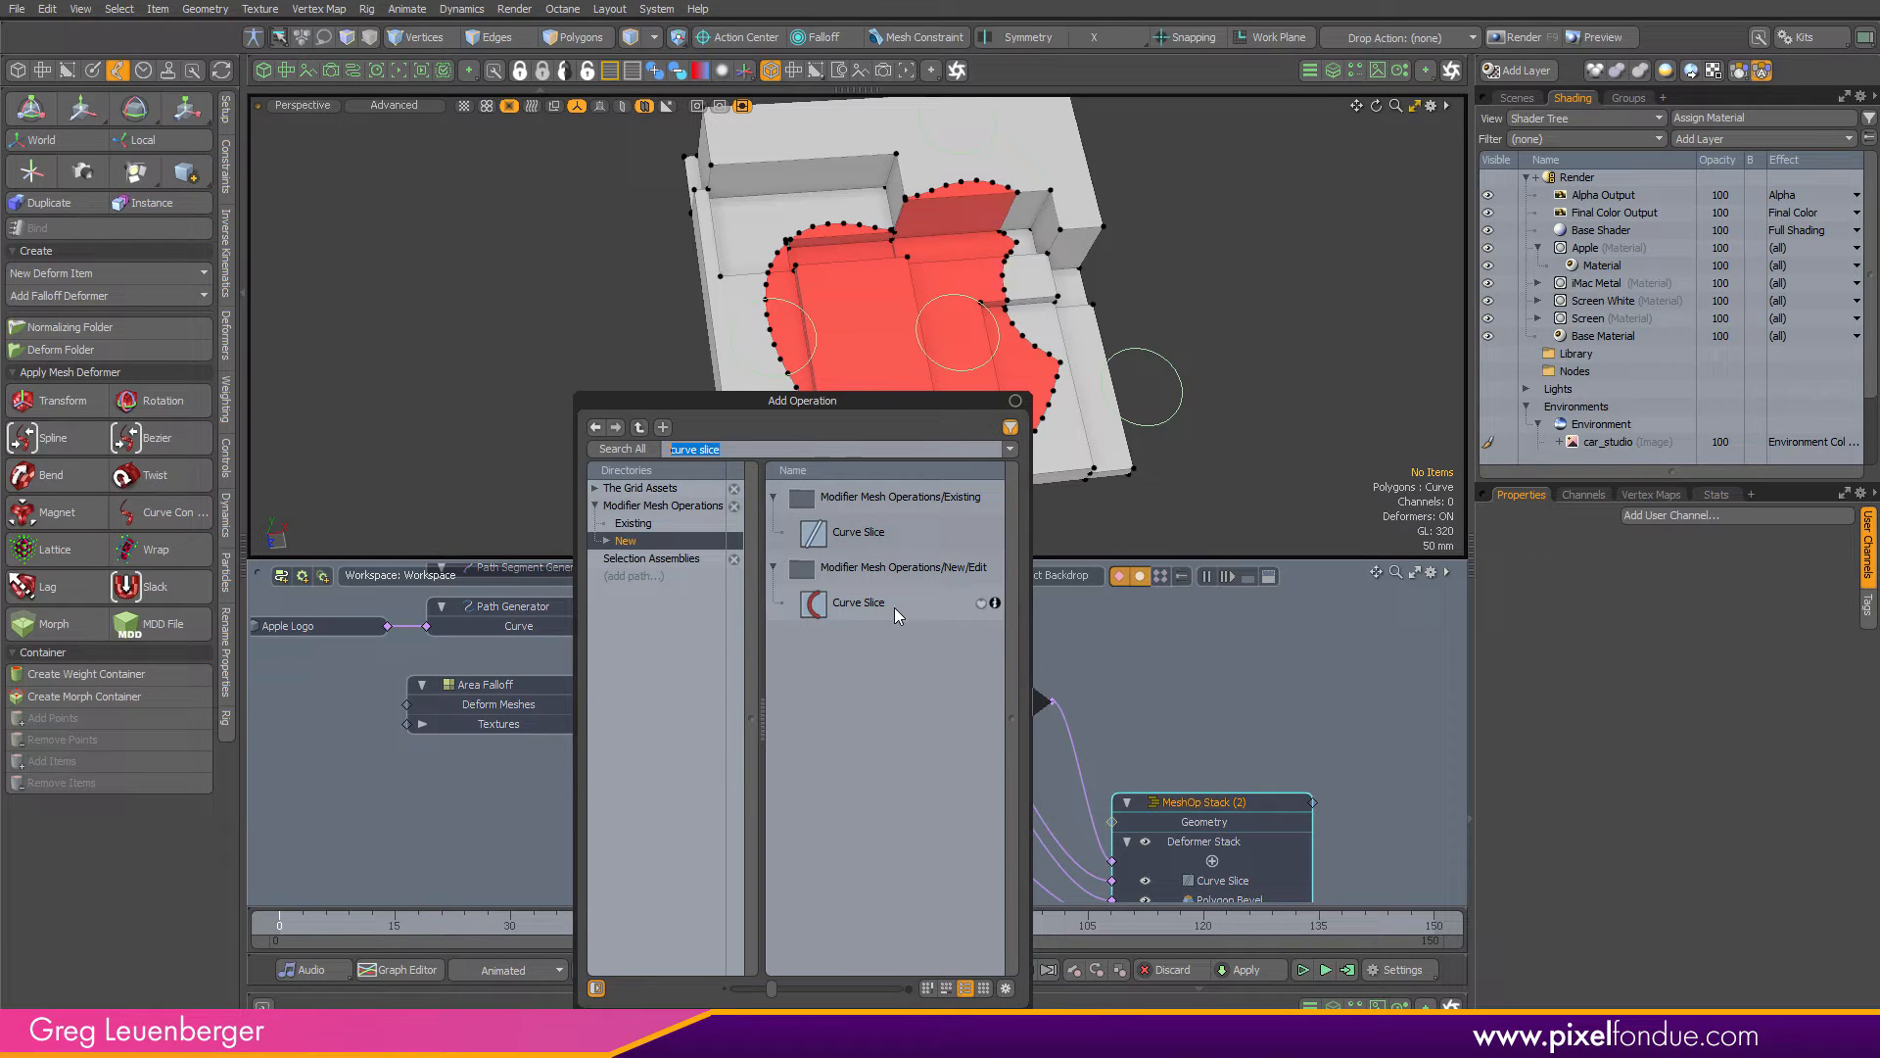
{"action": "left_click", "coordinate": [889, 533]}
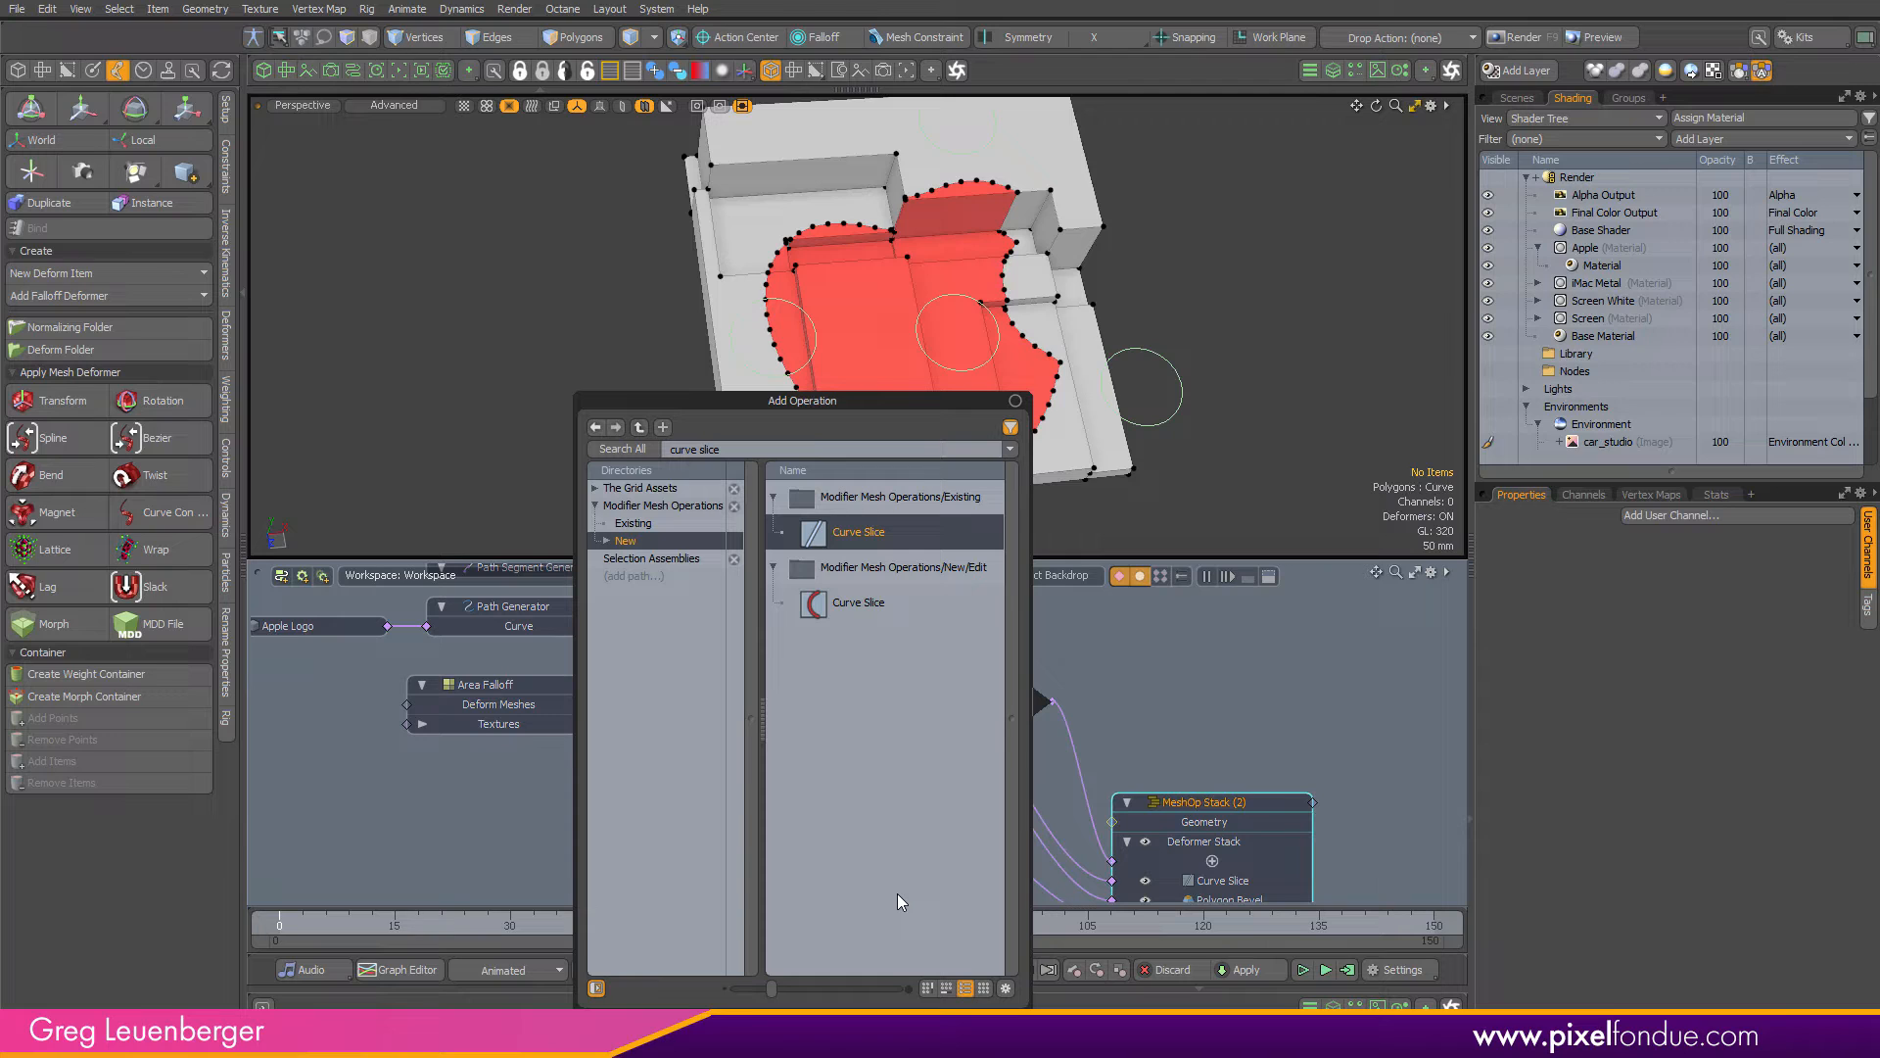
{"action": "left_click", "coordinate": [766, 447]}
{"action": "double_click", "coordinate": [860, 603]}
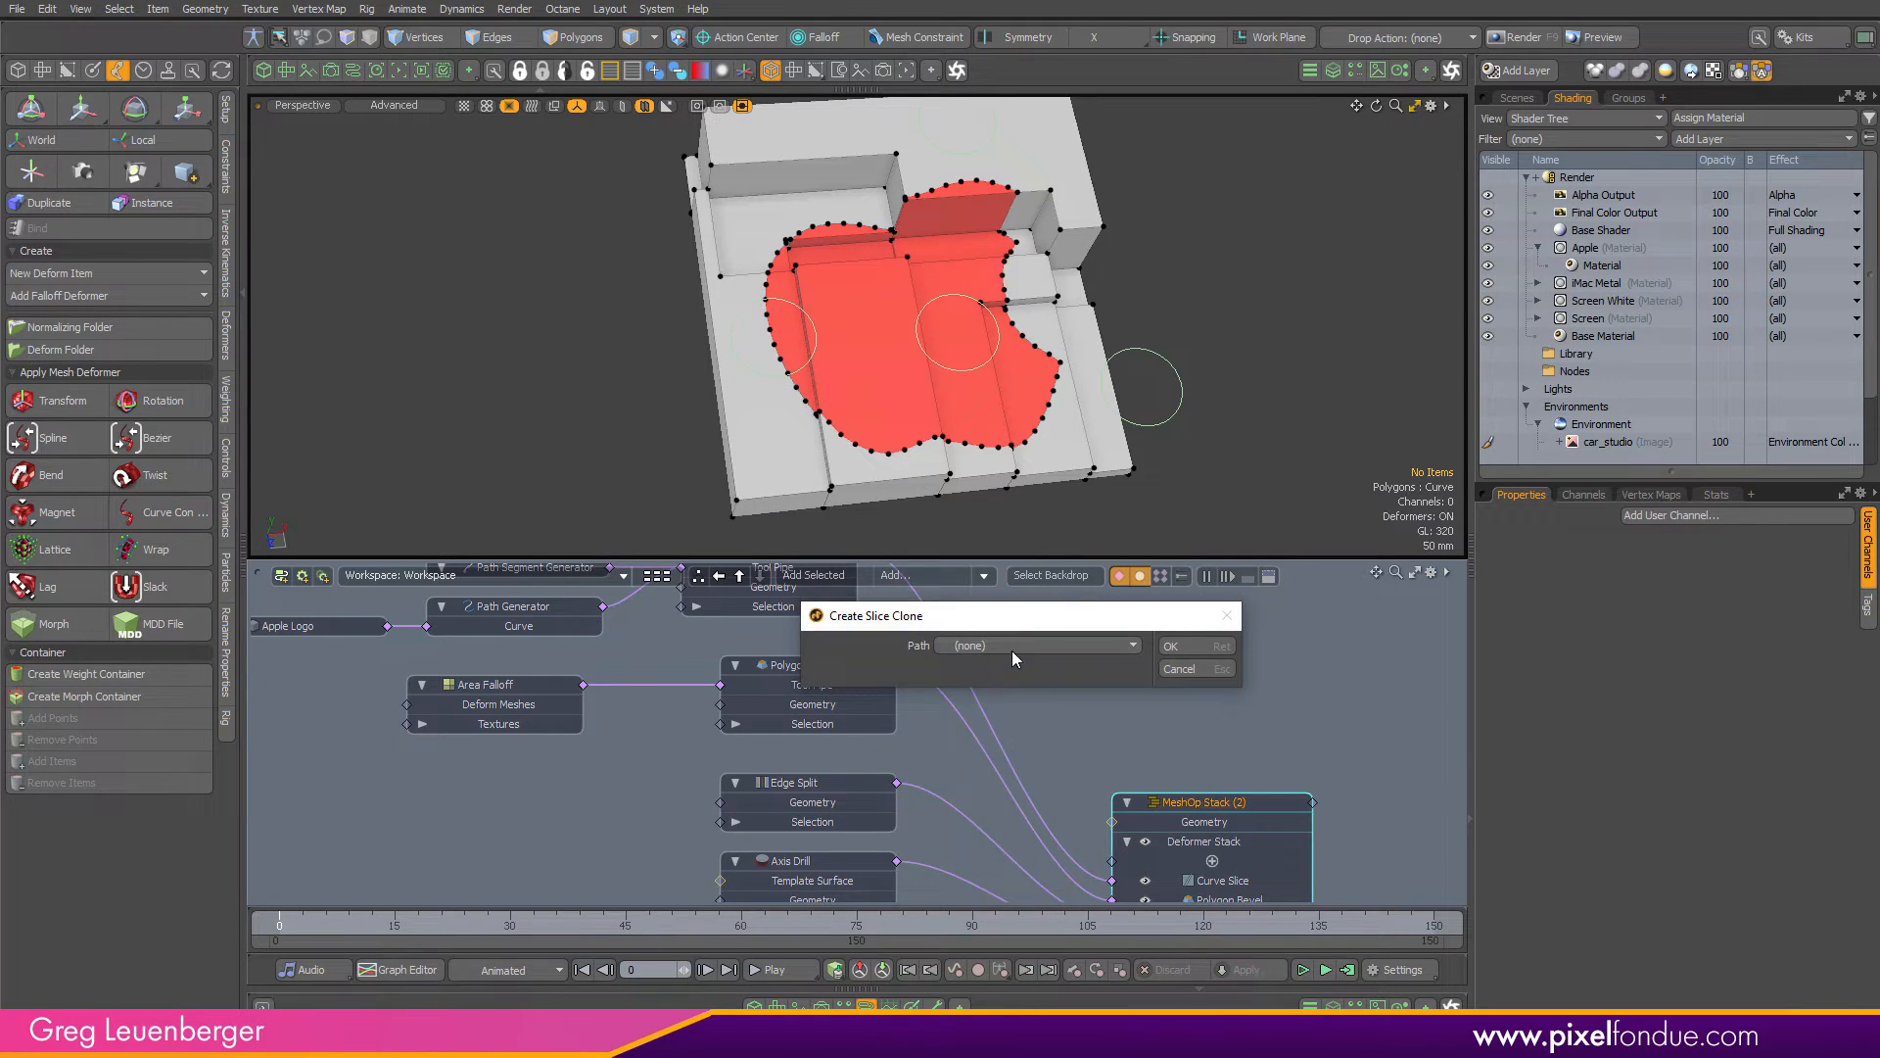
{"action": "left_click", "coordinate": [1013, 646]}
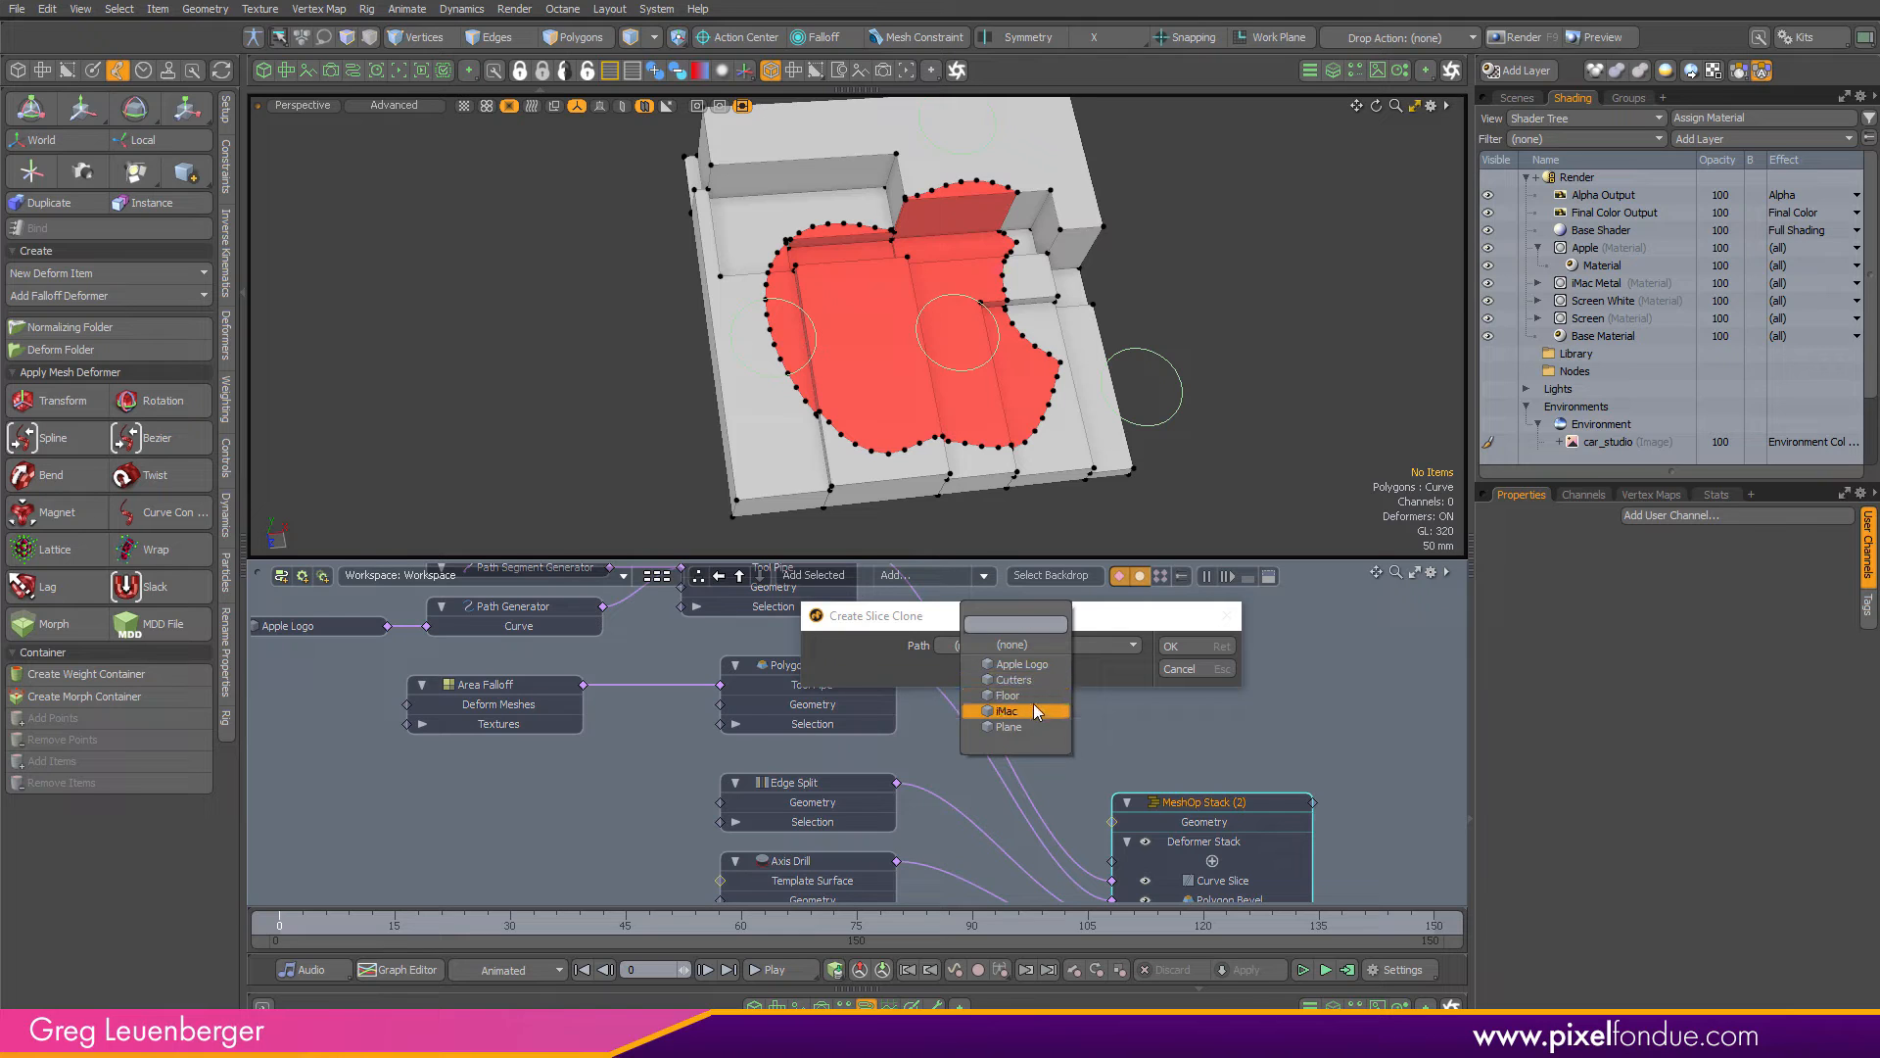
{"action": "left_click", "coordinate": [1019, 663]}
{"action": "left_click", "coordinate": [1181, 646]}
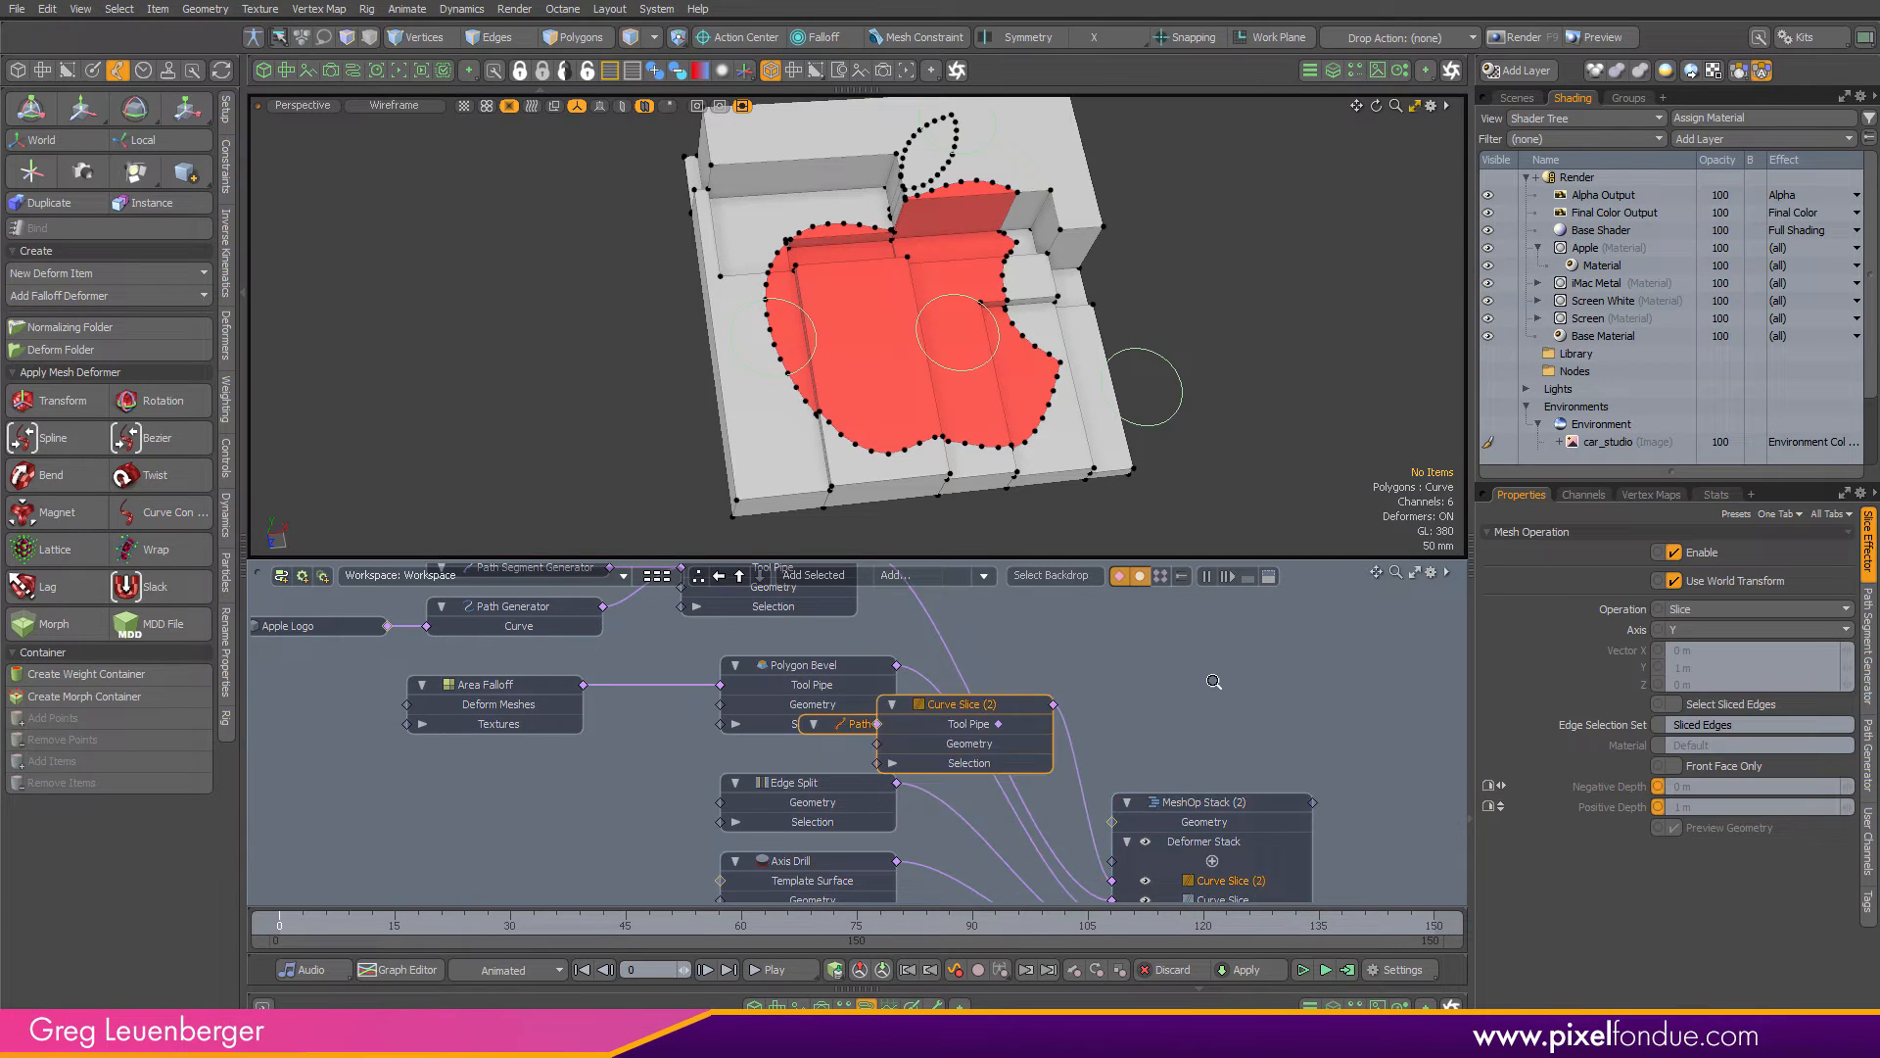
Move the new Curve Slice node to the empty area above the original Curve Slice node in the schematic
{"action": "scroll", "coordinate": [1212, 684], "scroll_direction": "down", "scroll_amount": 2}
{"action": "left_click_drag", "start_coordinate": [1213, 684], "coordinate": [1276, 823], "text": "alt"}
{"action": "left_click_drag", "start_coordinate": [1113, 841], "coordinate": [989, 646]}
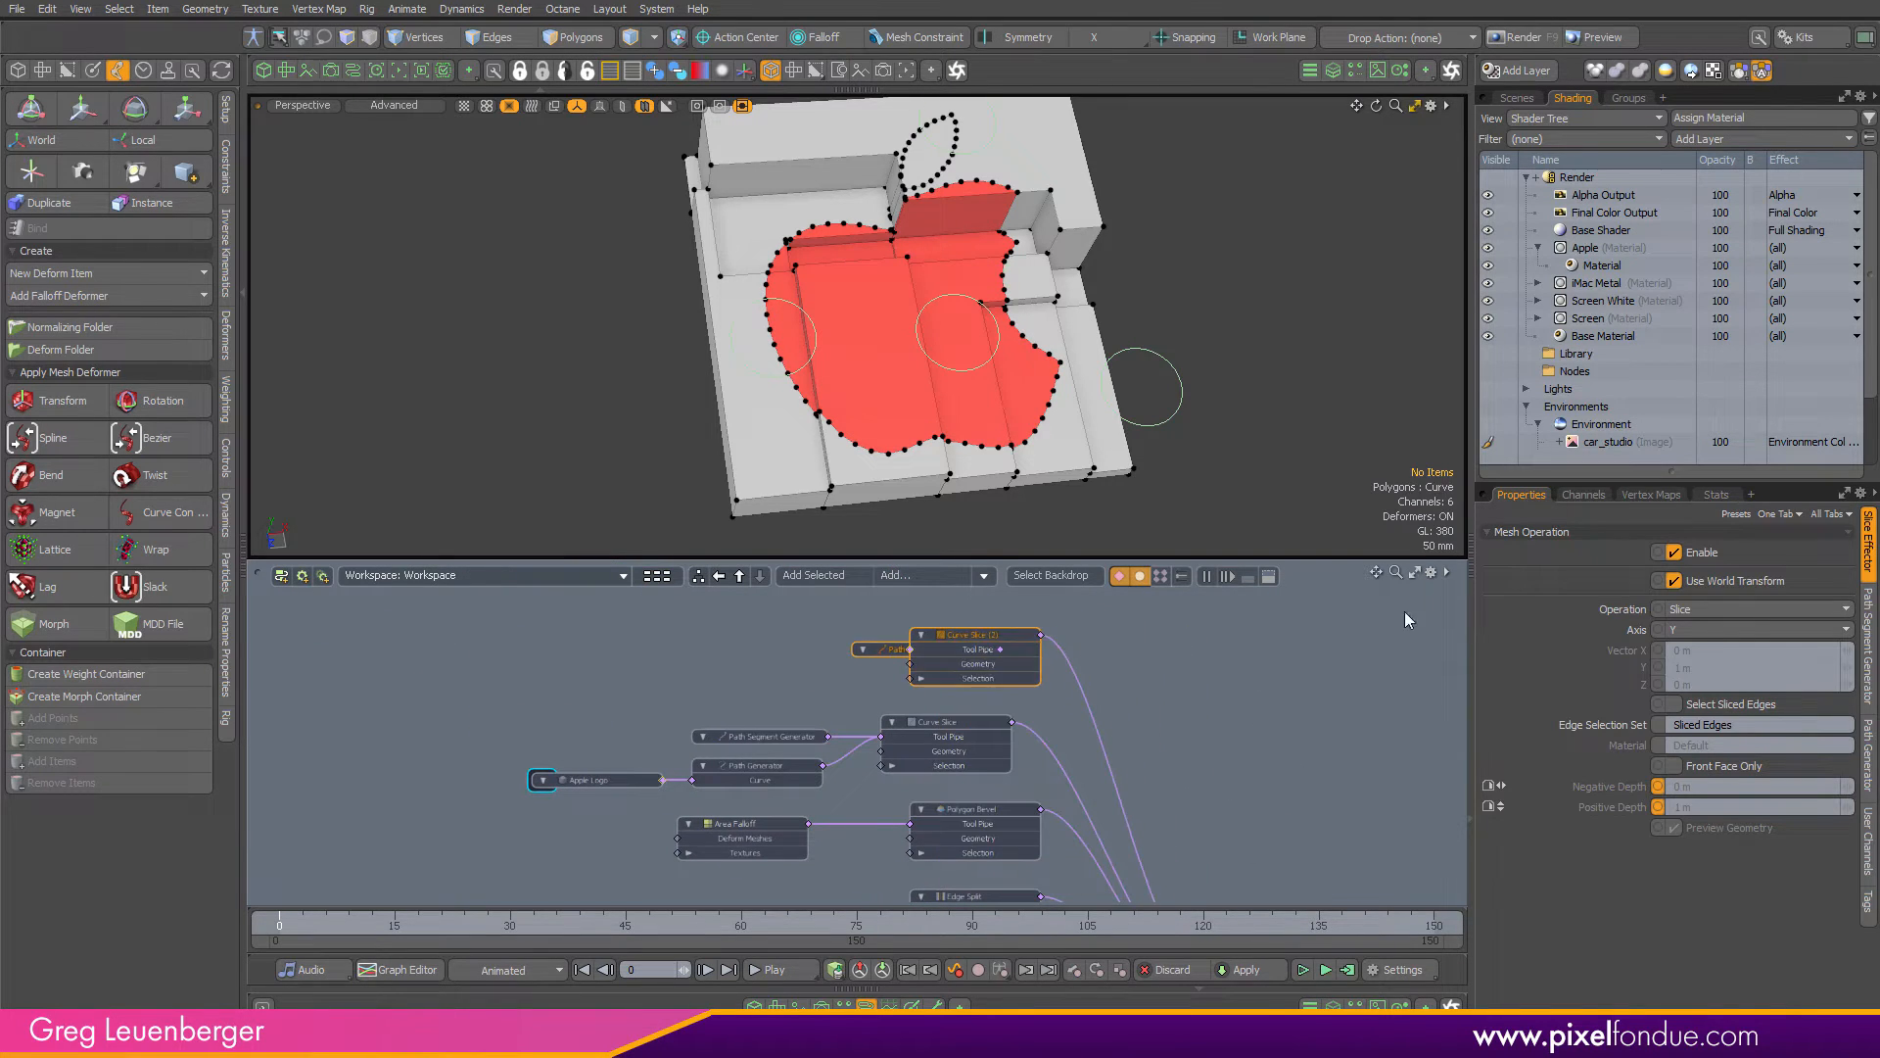
Set the new Curve Slice's operation to Stencil and its material to Apple
{"action": "left_click", "coordinate": [1697, 611]}
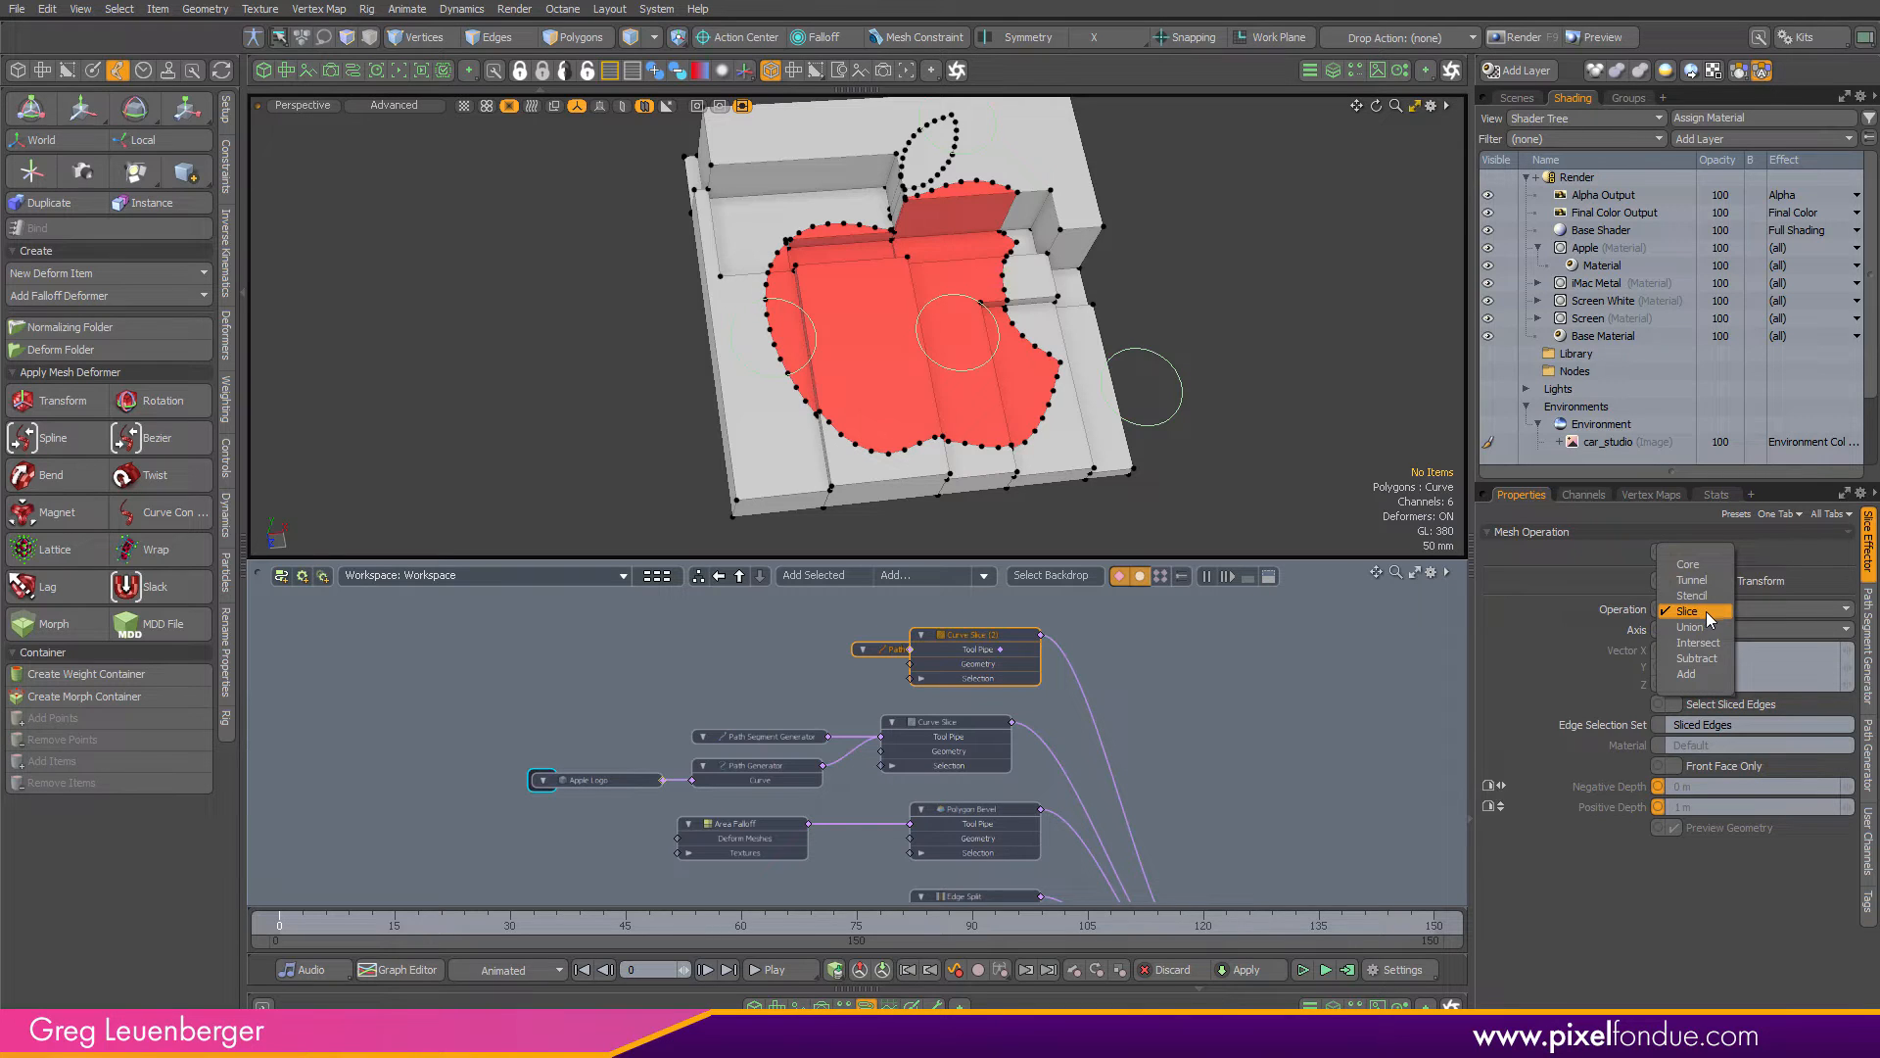
{"action": "left_click", "coordinate": [1707, 596]}
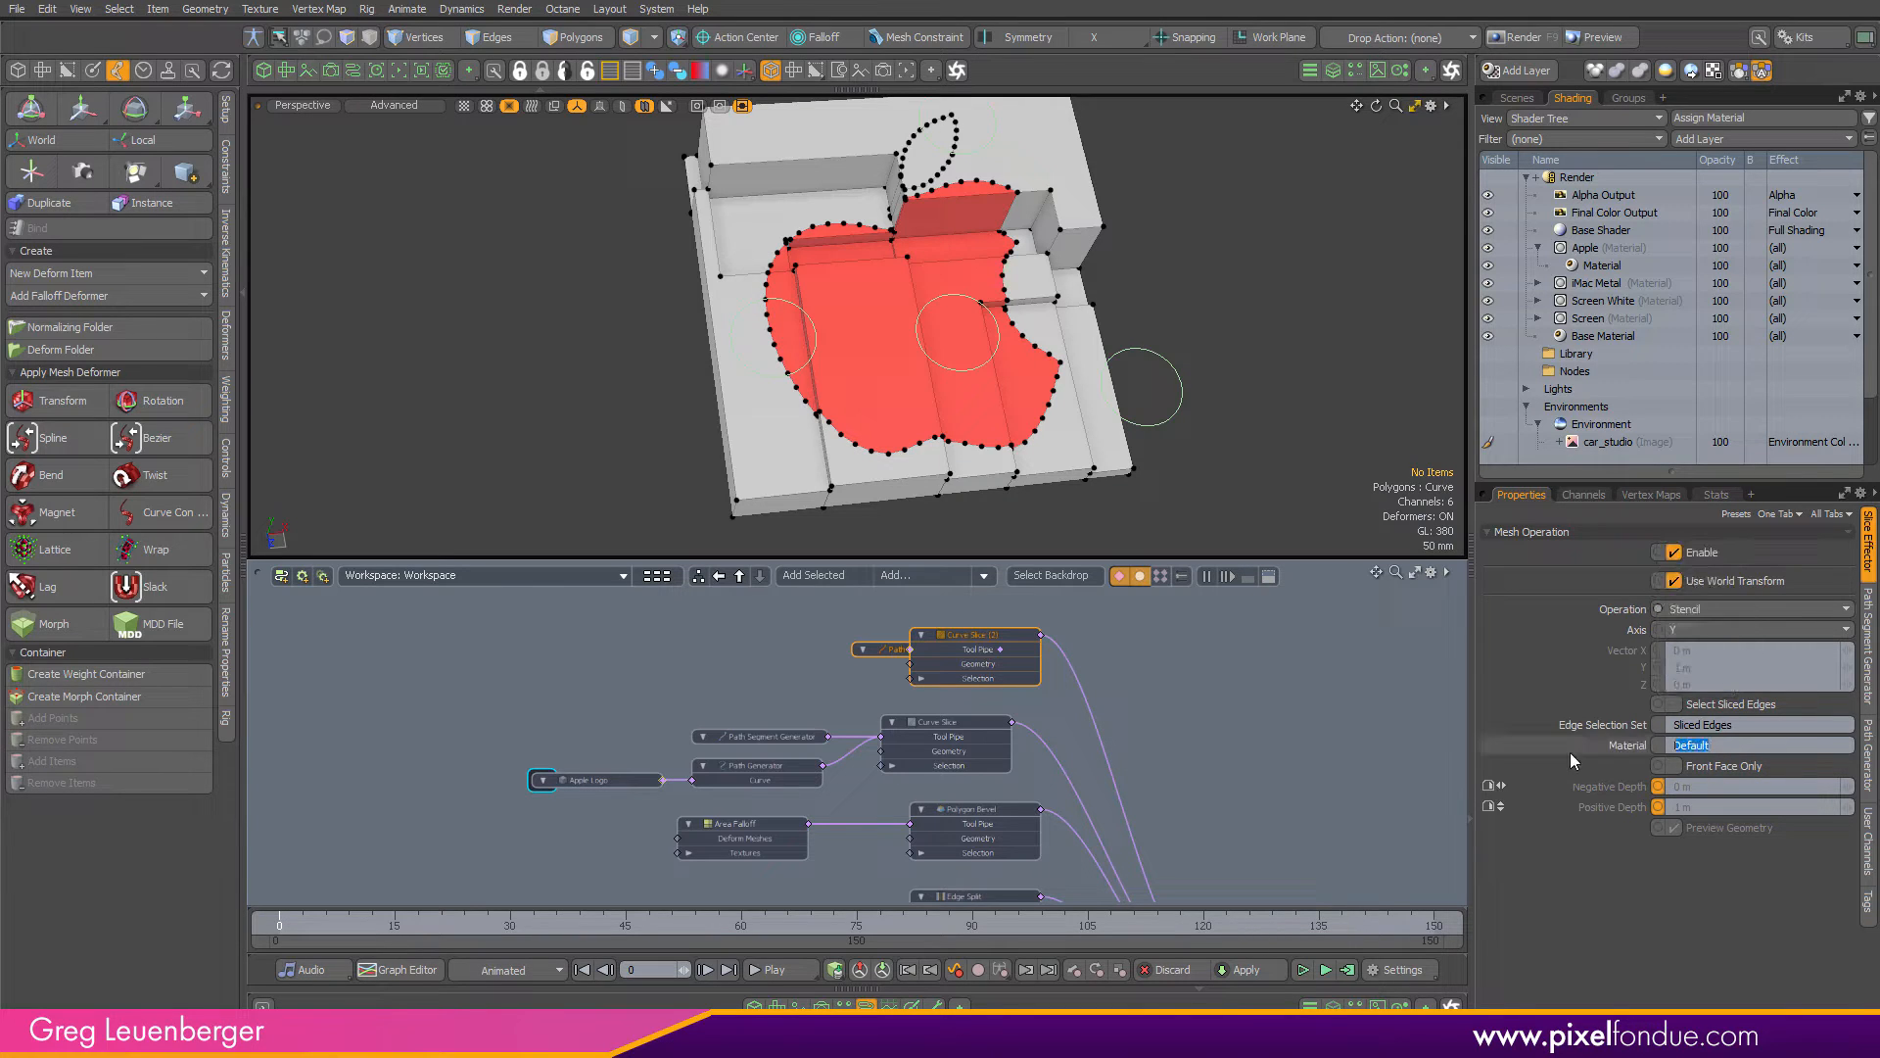
{"action": "type", "text": "Apple"}
{"action": "key", "text": "Return"}
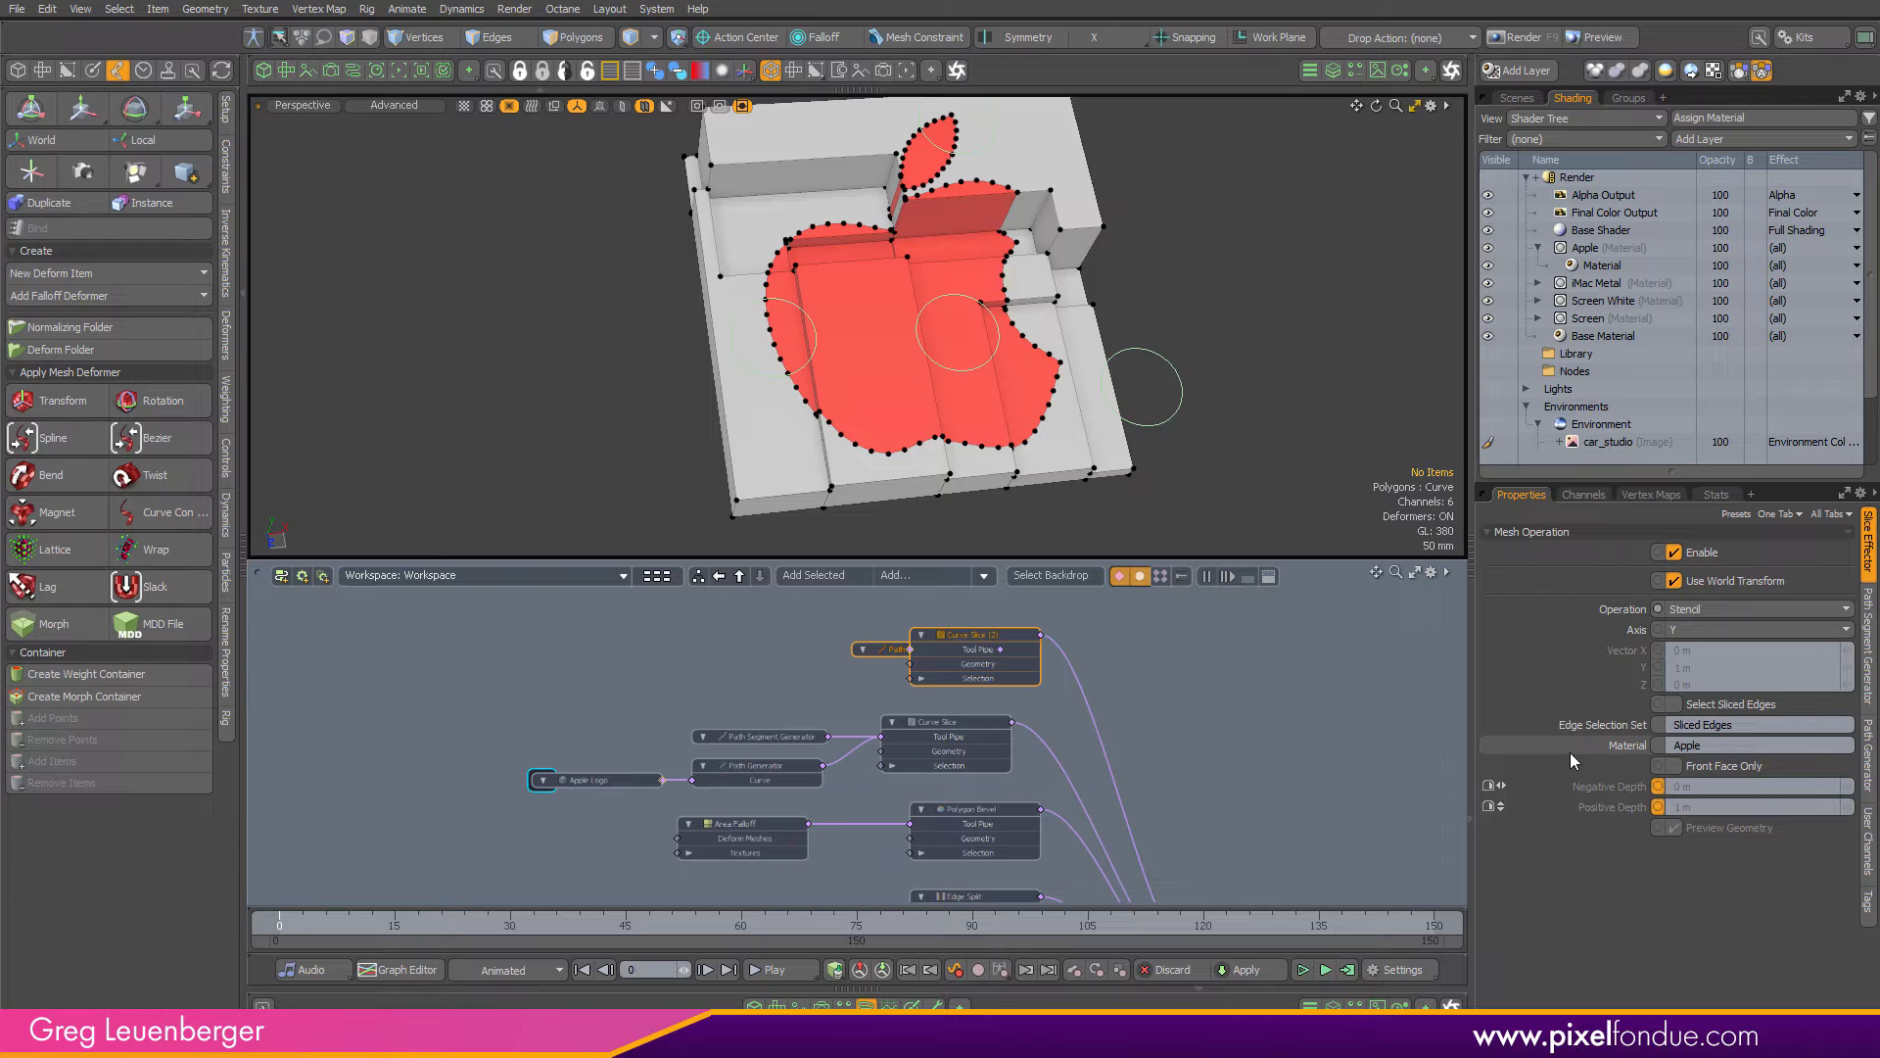
Try 40 steps on the new slice's Path Segment Generator and restore the value to 24
{"action": "left_click", "coordinate": [1869, 688]}
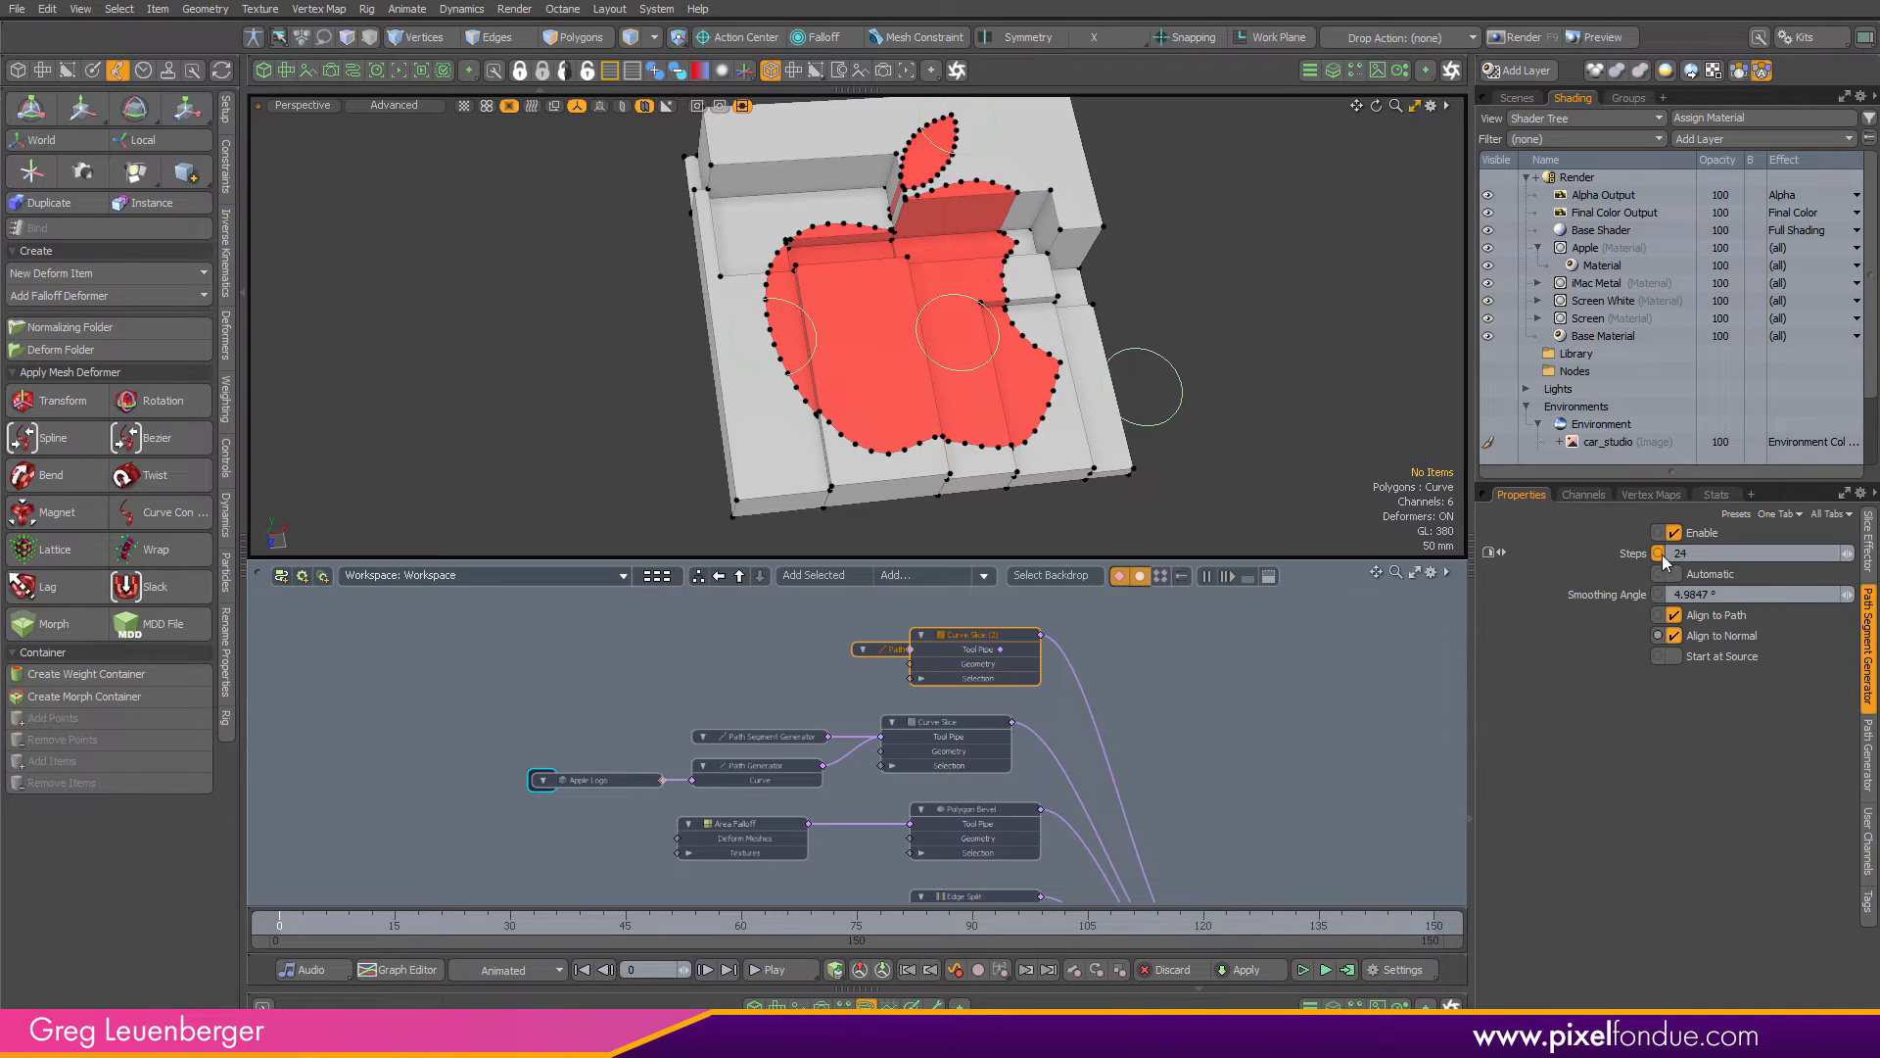
{"action": "left_click_drag", "start_coordinate": [1692, 554], "coordinate": [1620, 557]}
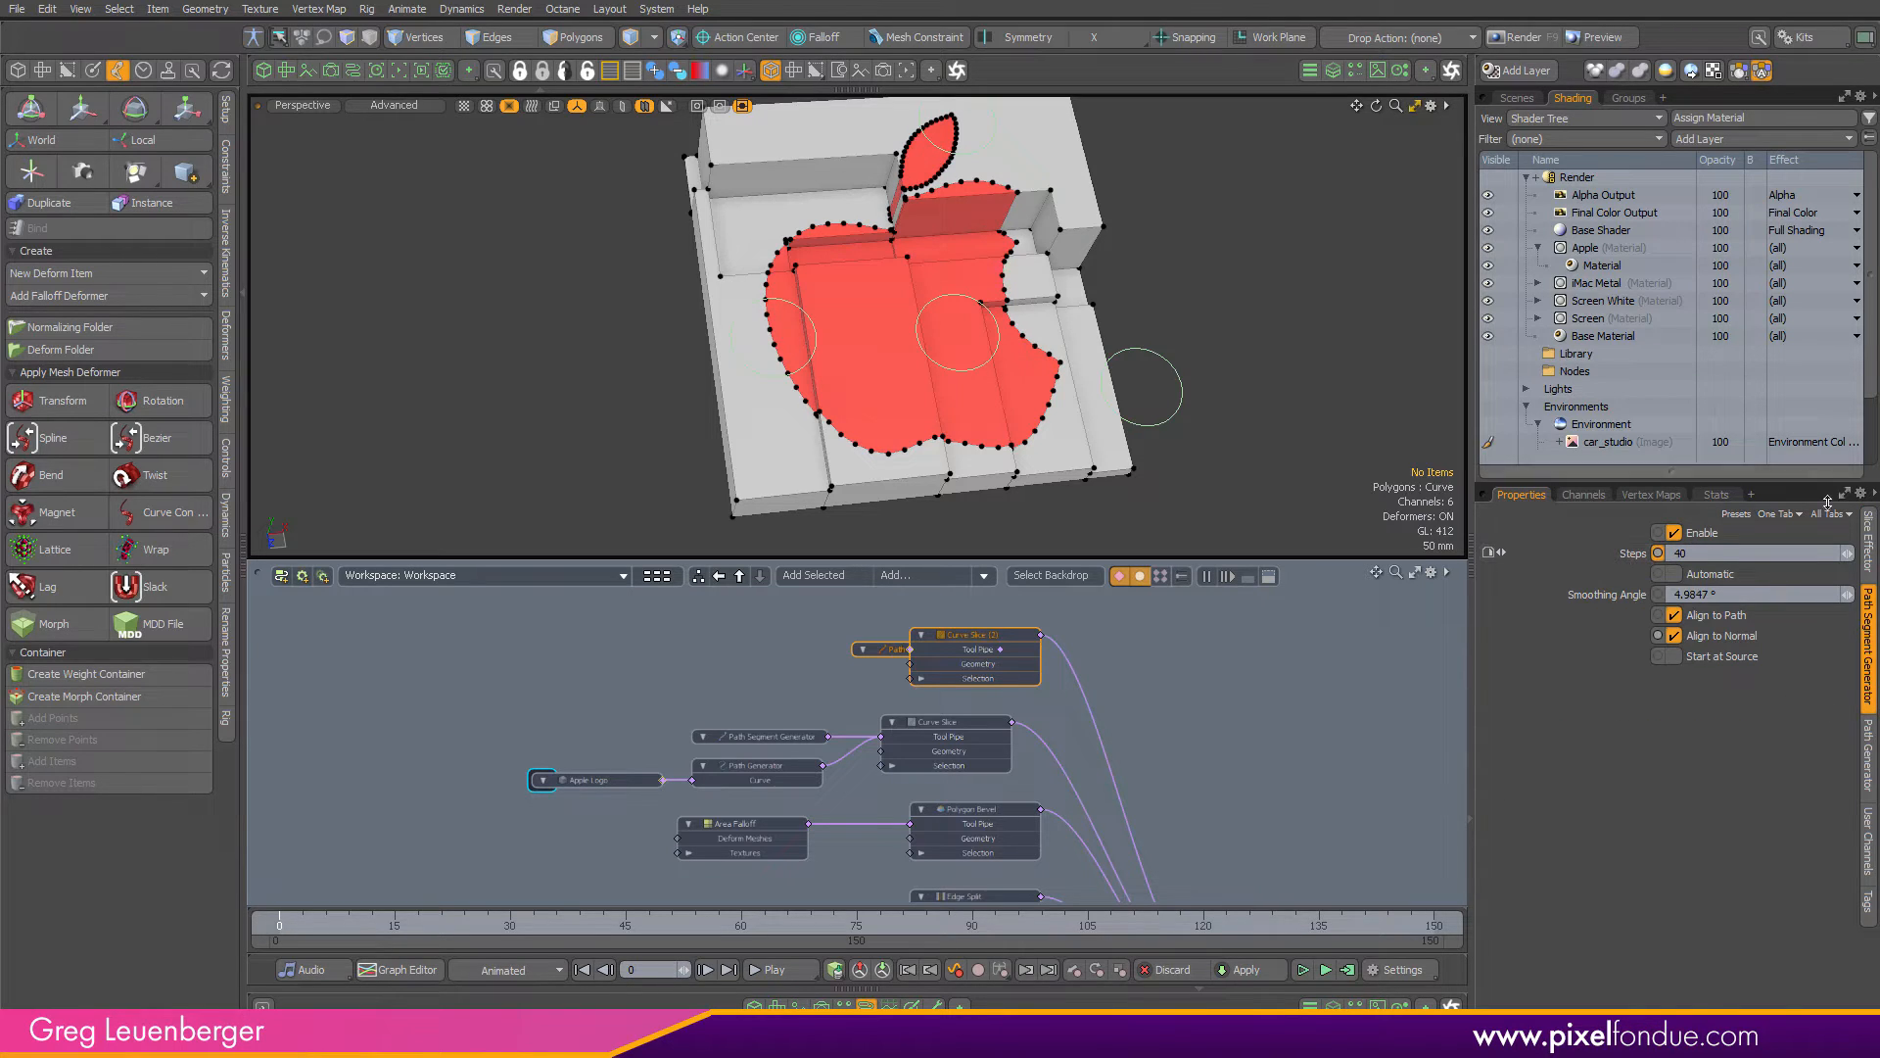
{"action": "type", "text": "40"}
{"action": "key", "text": "Return"}
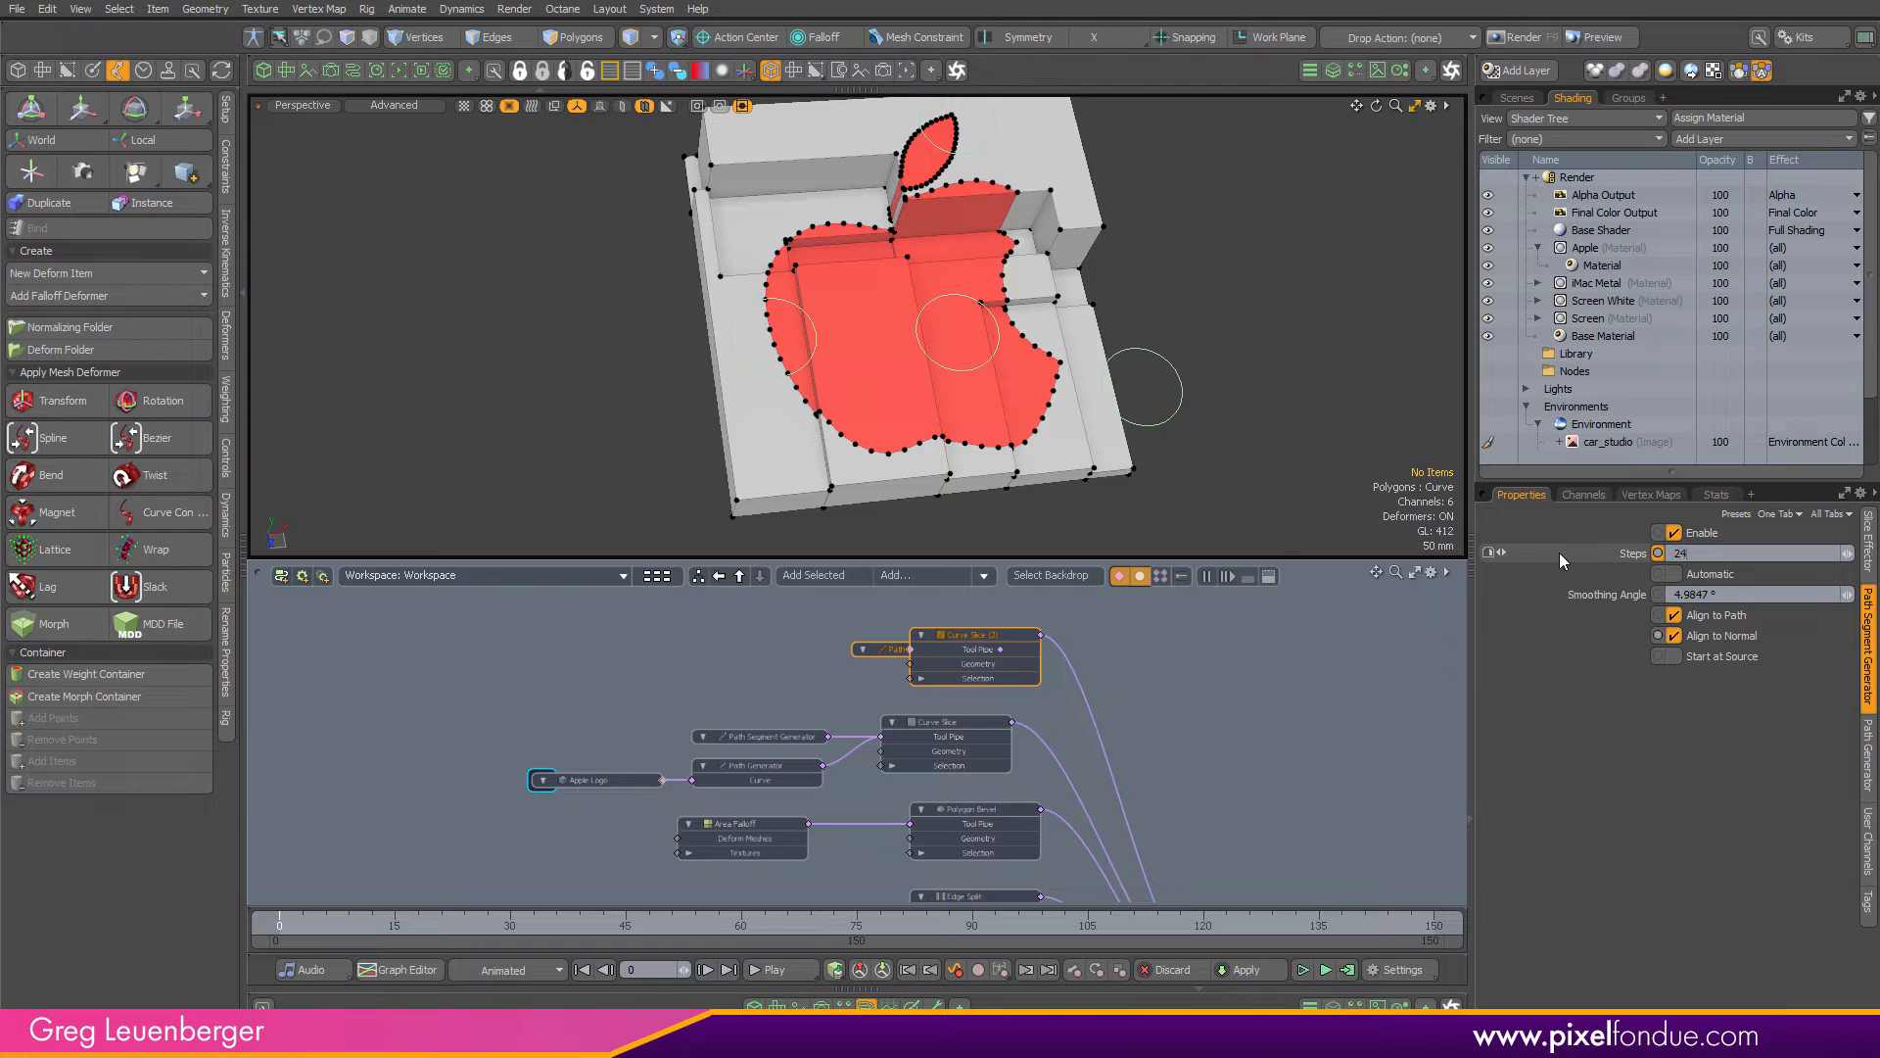
Try curve index 1 on the new slice's Path Generator and restore the value to 0
{"action": "left_click", "coordinate": [1869, 774]}
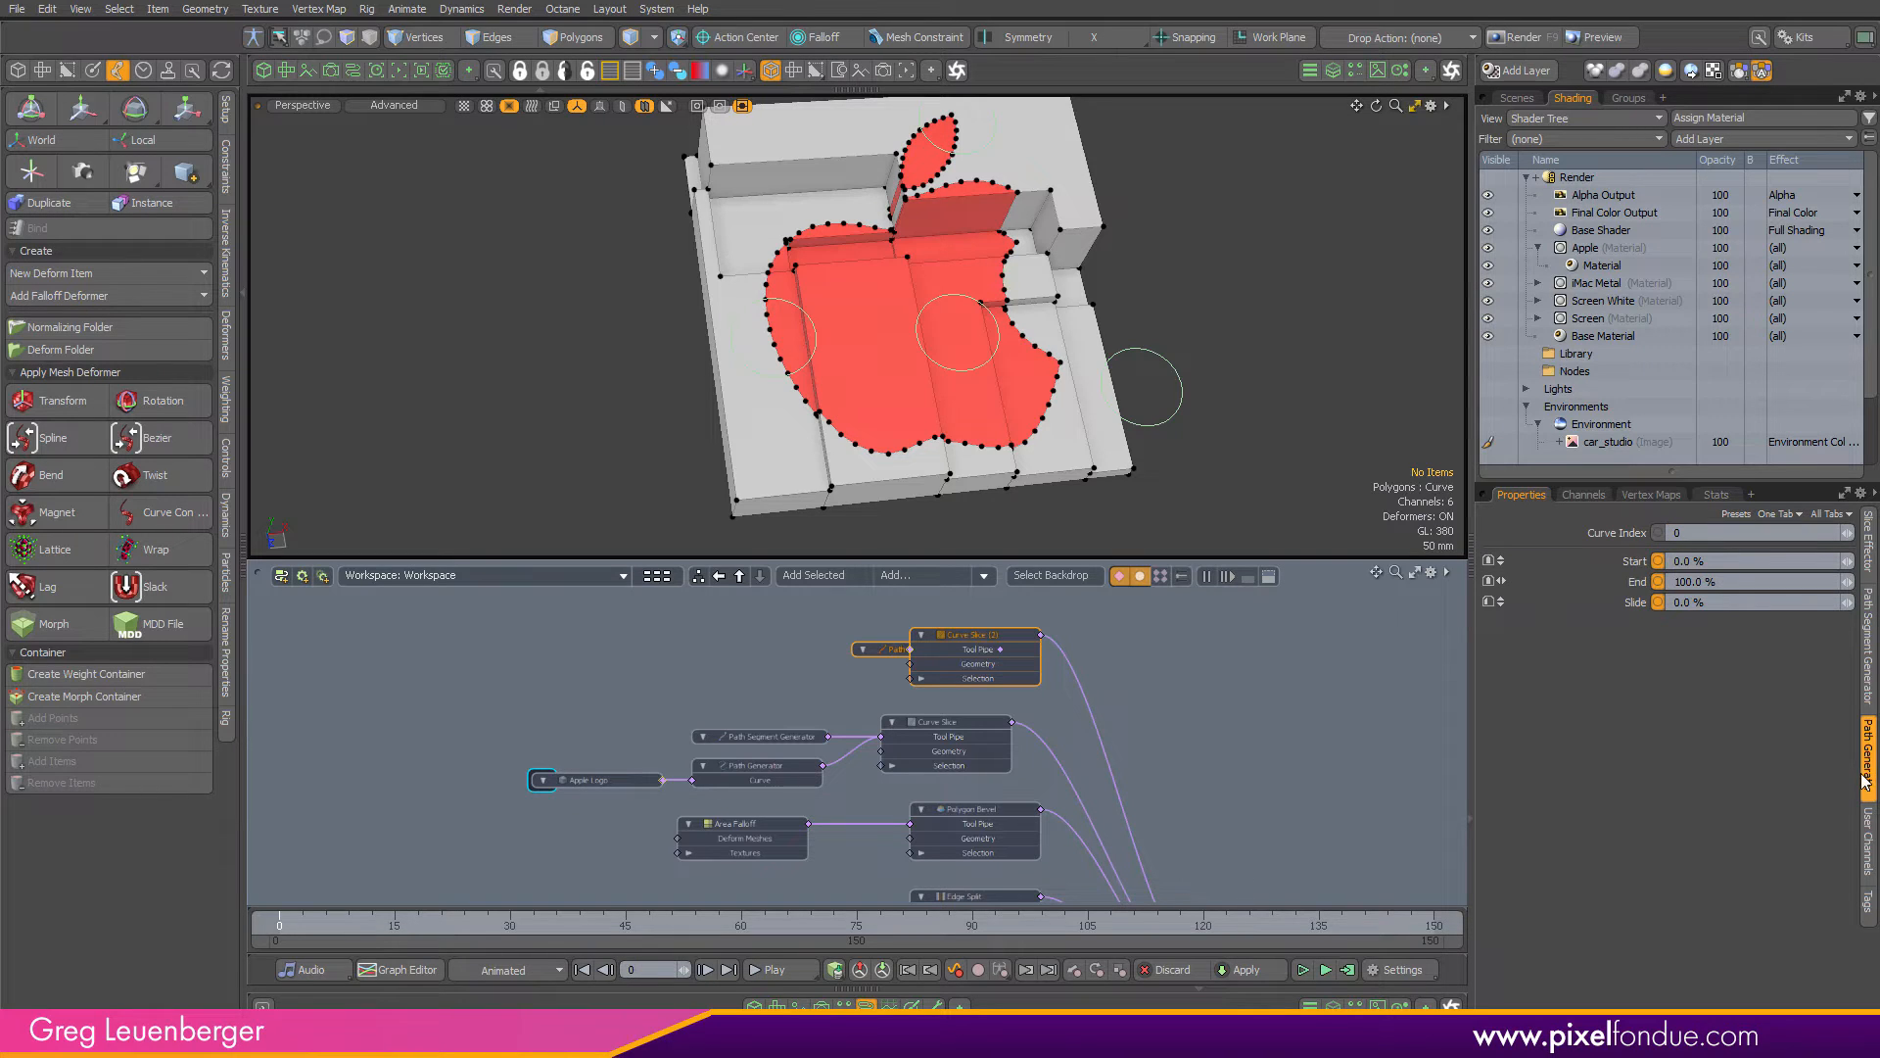
{"action": "left_click_drag", "start_coordinate": [1689, 533], "coordinate": [1625, 540]}
{"action": "type", "text": "1"}
{"action": "key", "text": "Return"}
{"action": "left_click", "coordinate": [1699, 534]}
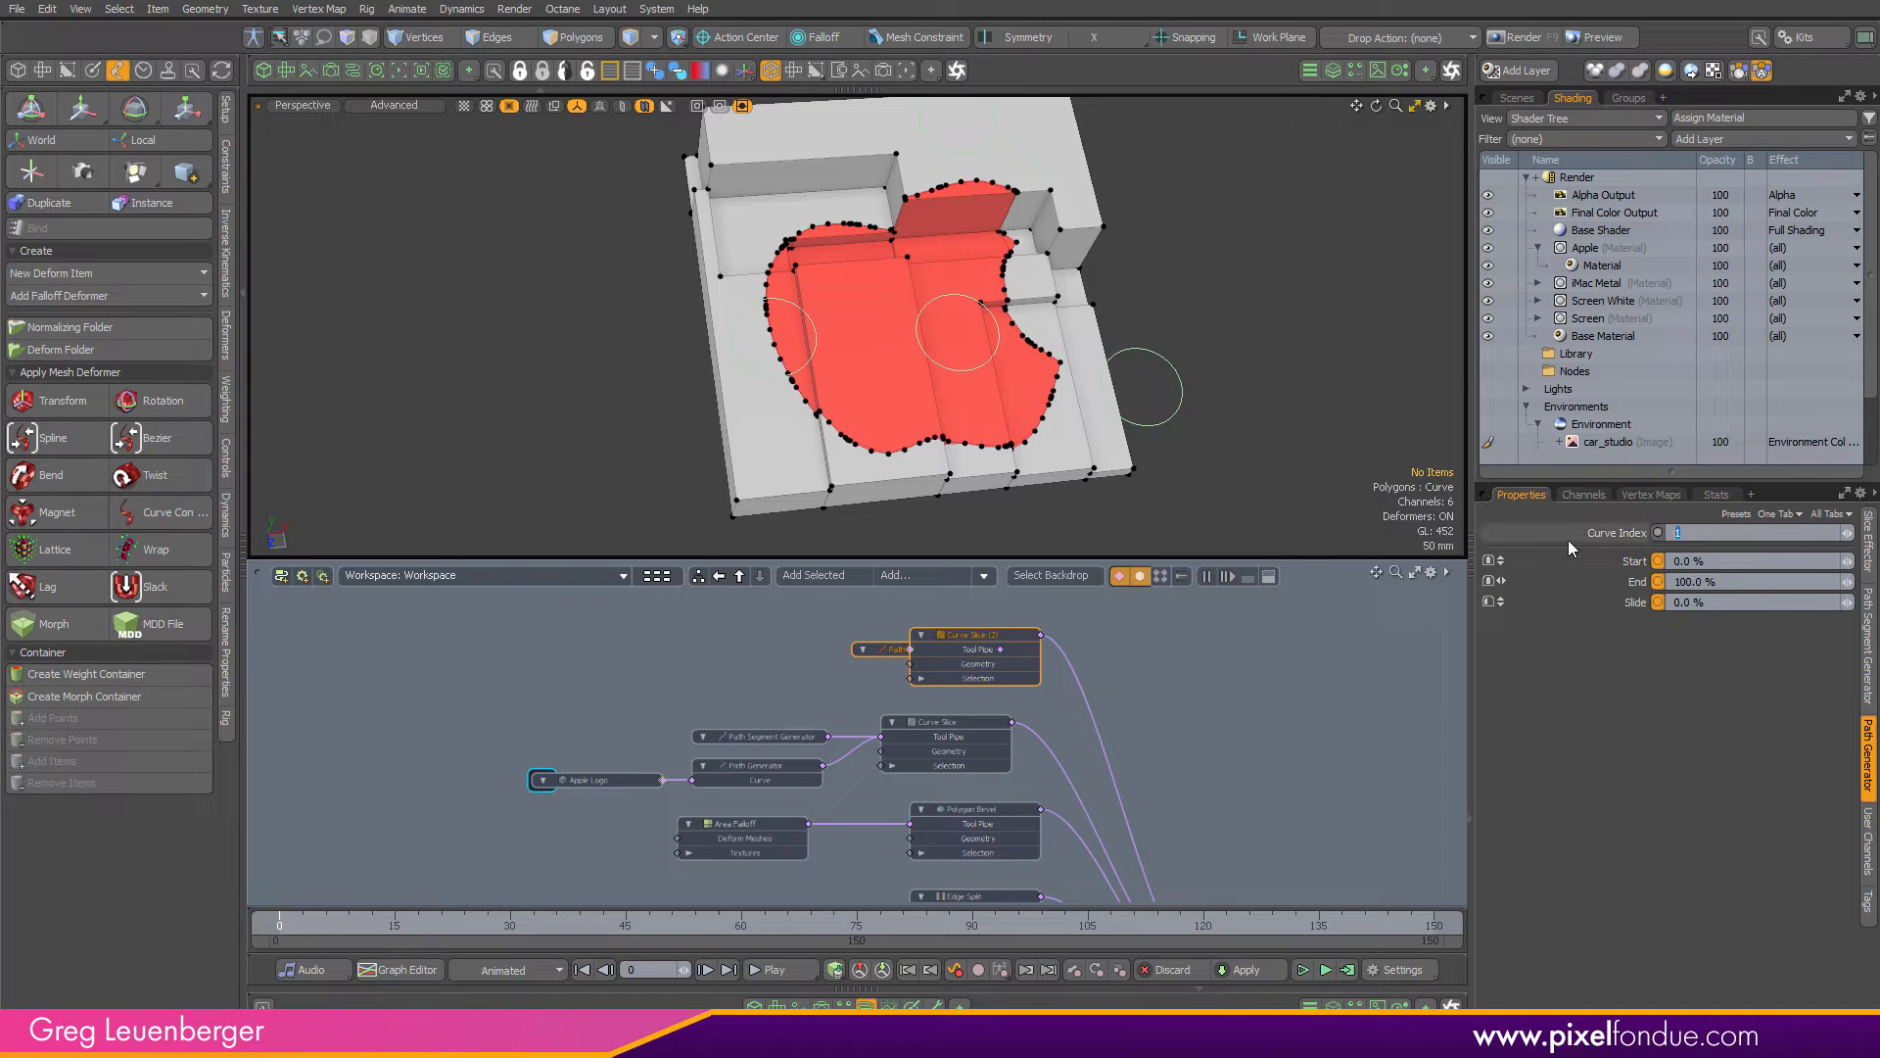
{"action": "key", "text": "Return"}
Scrub the timeline to frame 56 and back to 0, examining the stencilled logo on the moving mesh from several angles
{"action": "left_click", "coordinate": [1339, 390]}
{"action": "left_click_drag", "start_coordinate": [1340, 389], "coordinate": [1344, 392], "text": "alt"}
{"action": "mouse_move", "coordinate": [307, 923]}
{"action": "left_mouse_down"}
{"action": "mouse_move", "coordinate": [1190, 922]}
{"action": "mouse_move", "coordinate": [279, 922]}
{"action": "left_mouse_up"}
{"action": "scroll", "coordinate": [1221, 685], "scroll_direction": "down", "scroll_amount": 2}
{"action": "left_click_drag", "start_coordinate": [1182, 731], "coordinate": [1203, 689], "text": "alt"}
{"action": "scroll", "coordinate": [1175, 653], "scroll_direction": "down", "scroll_amount": 2}
{"action": "left_click_drag", "start_coordinate": [826, 850], "coordinate": [1097, 725]}
{"action": "left_click", "coordinate": [1307, 401]}
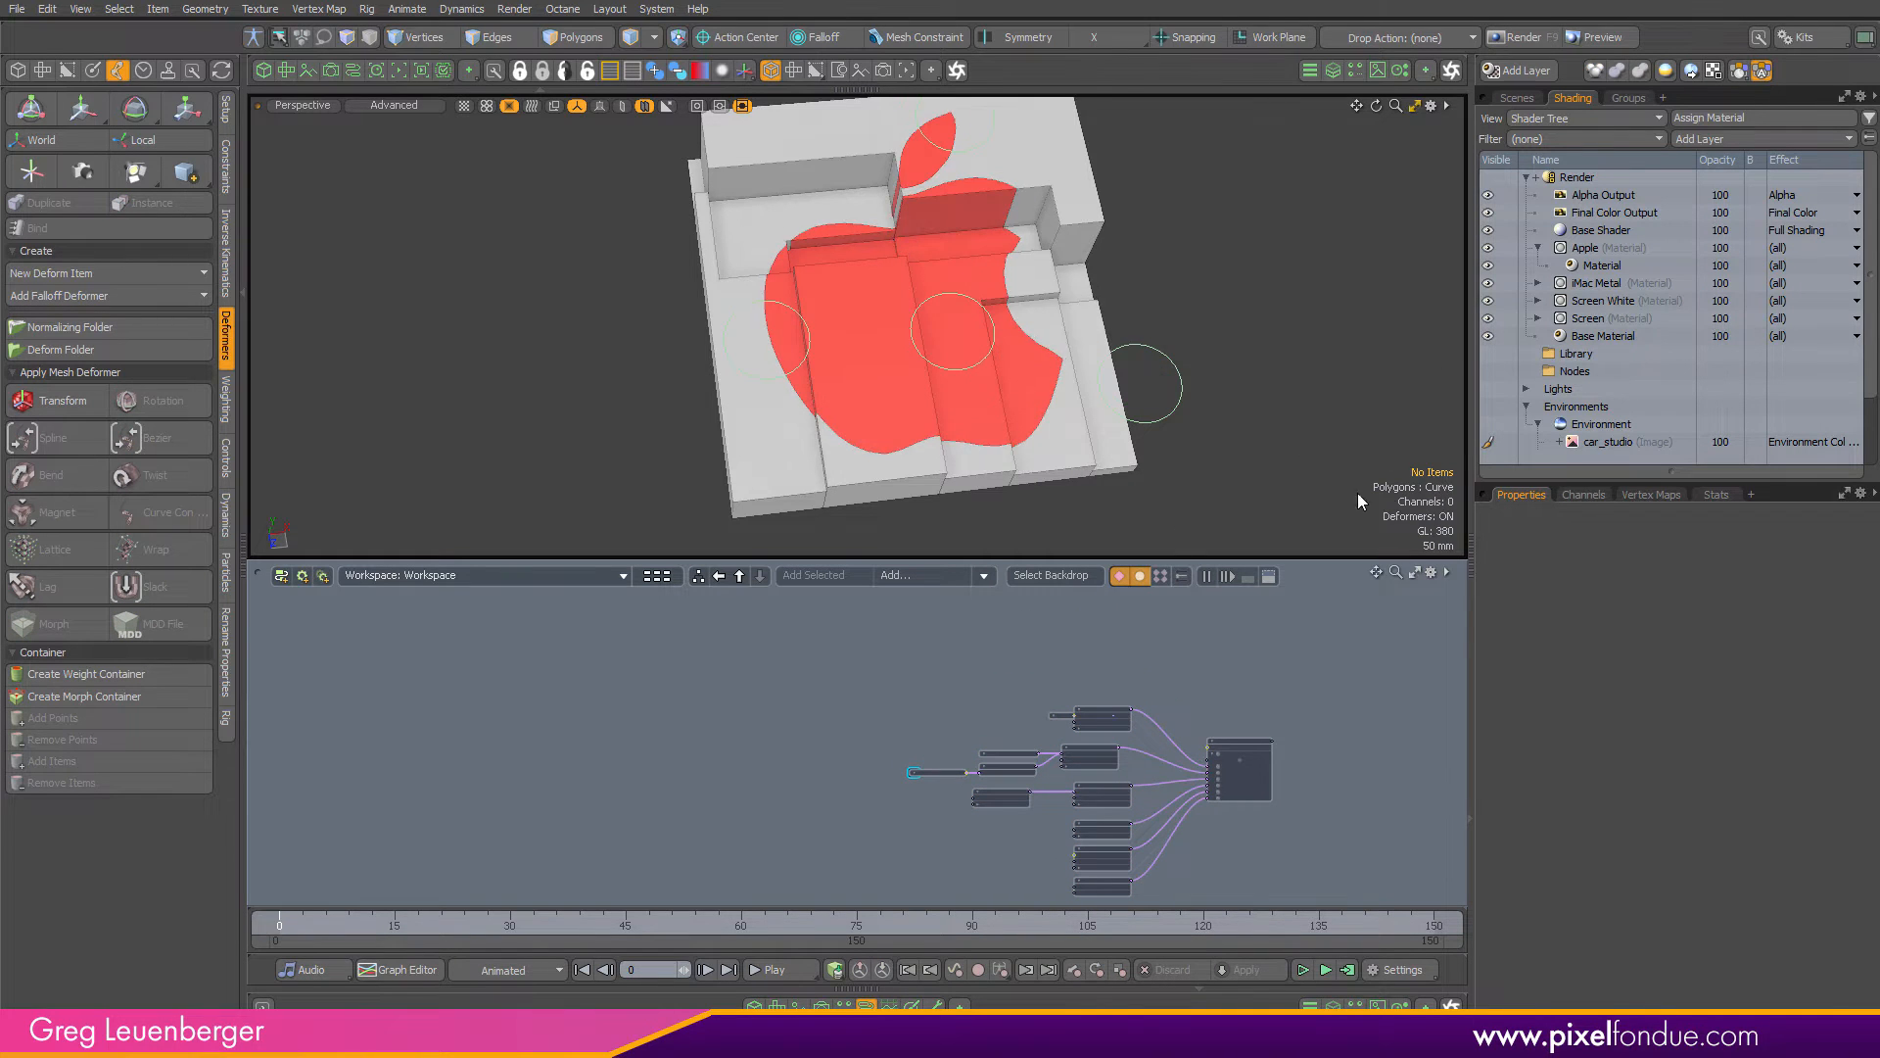
{"action": "left_click_drag", "start_coordinate": [1360, 497], "coordinate": [1098, 607], "text": "alt"}
{"action": "left_click_drag", "start_coordinate": [316, 933], "coordinate": [711, 925]}
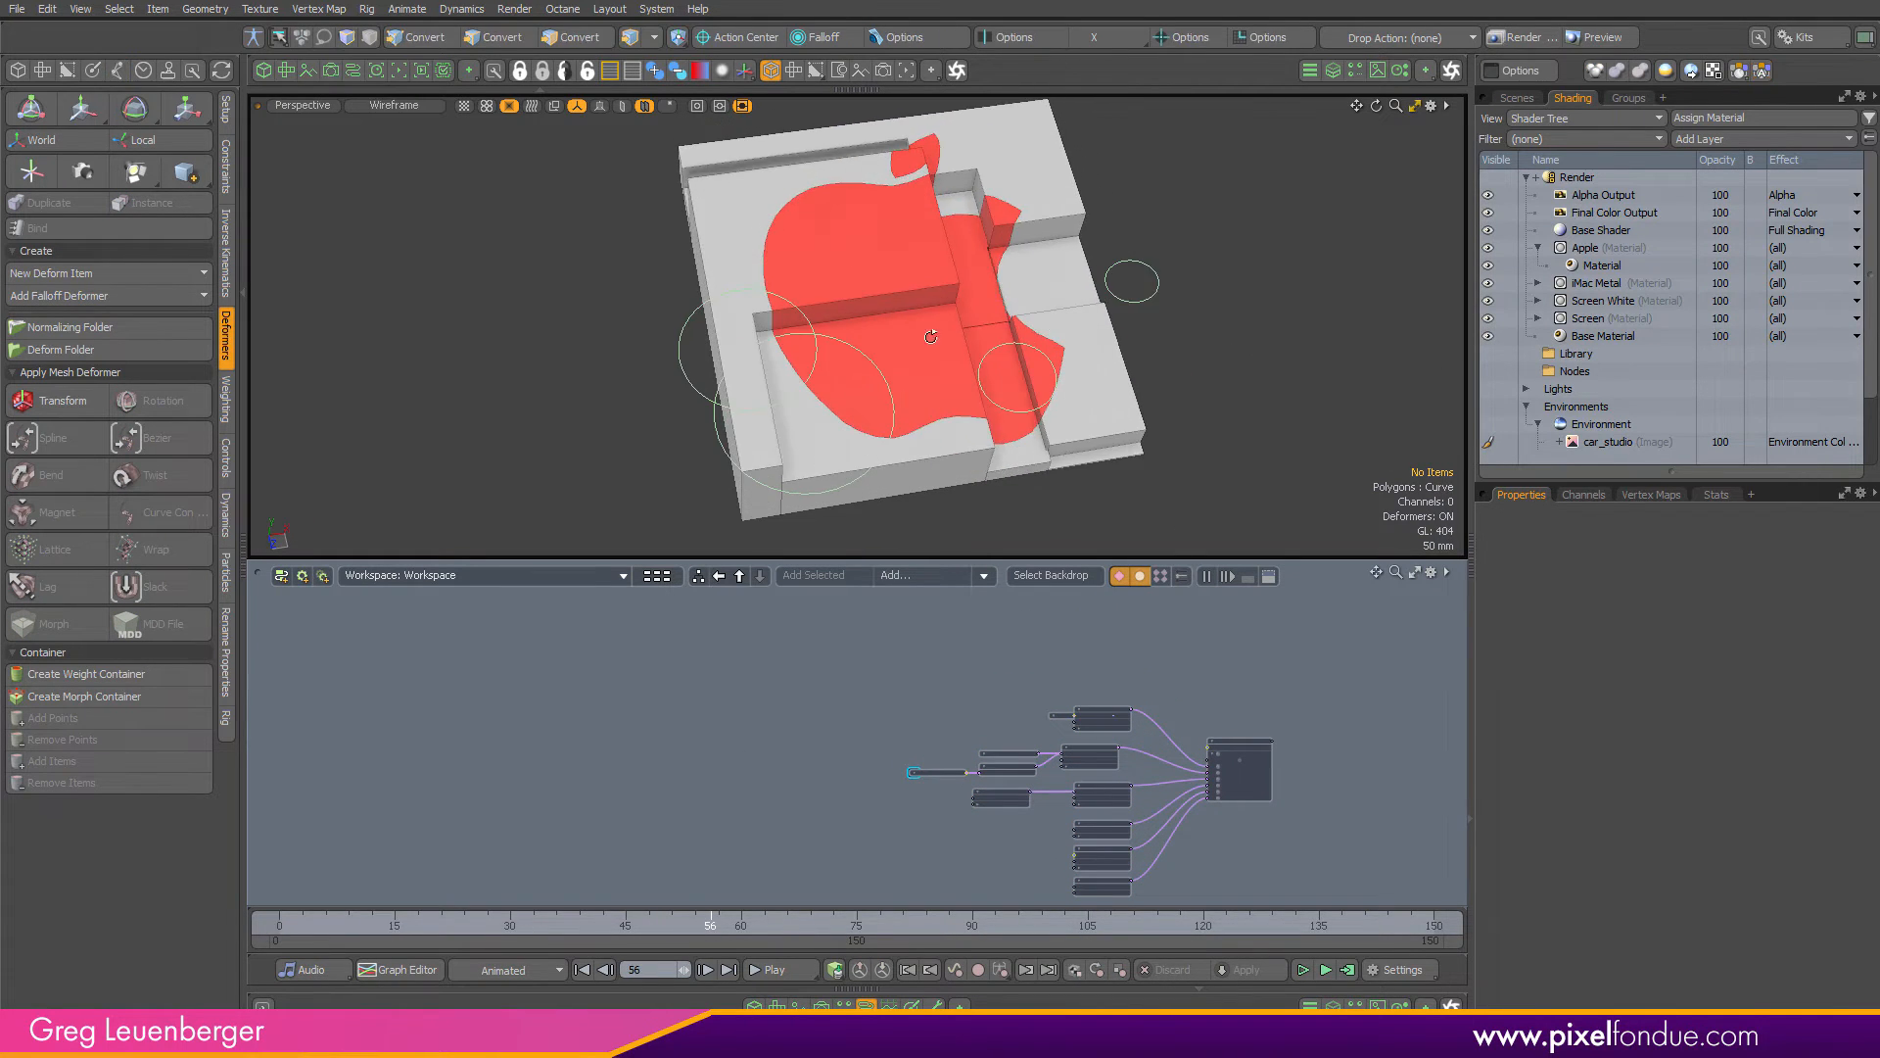
{"action": "left_click_drag", "start_coordinate": [970, 430], "coordinate": [1001, 314], "text": "alt"}
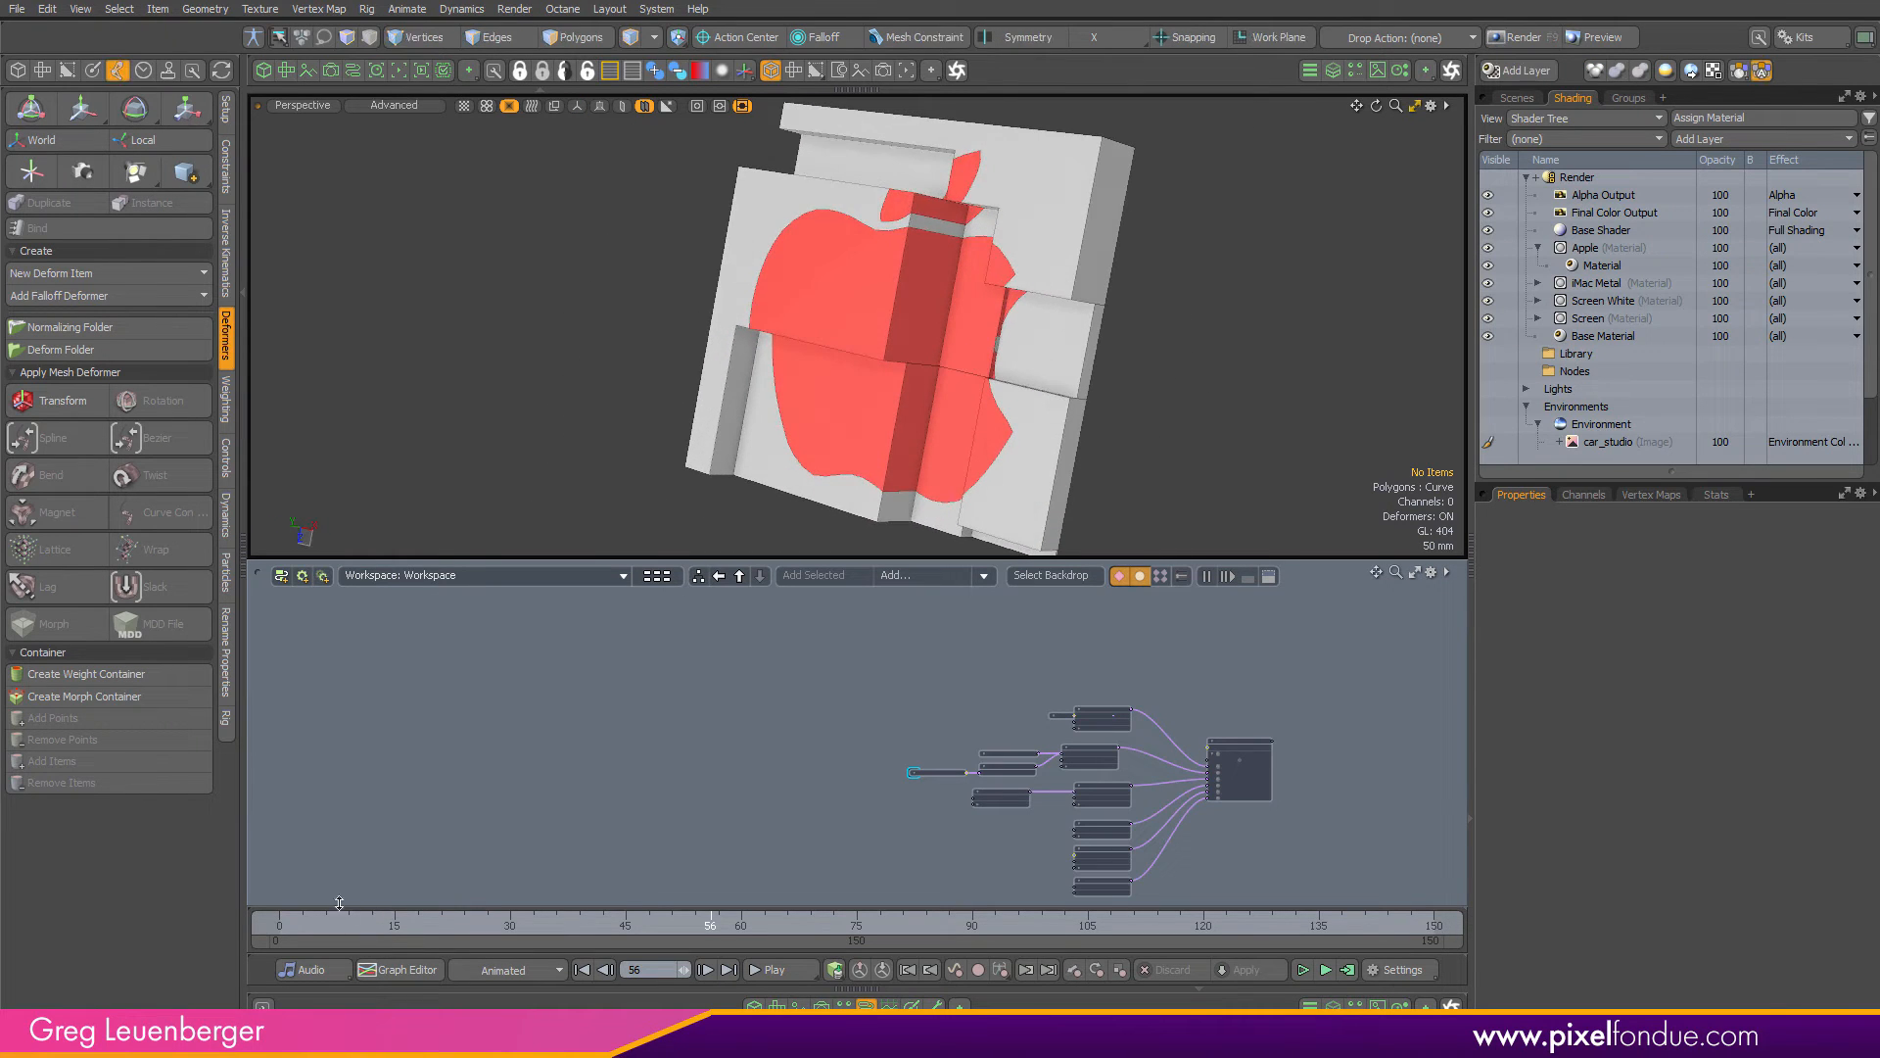
{"action": "left_click_drag", "start_coordinate": [341, 925], "coordinate": [279, 926]}
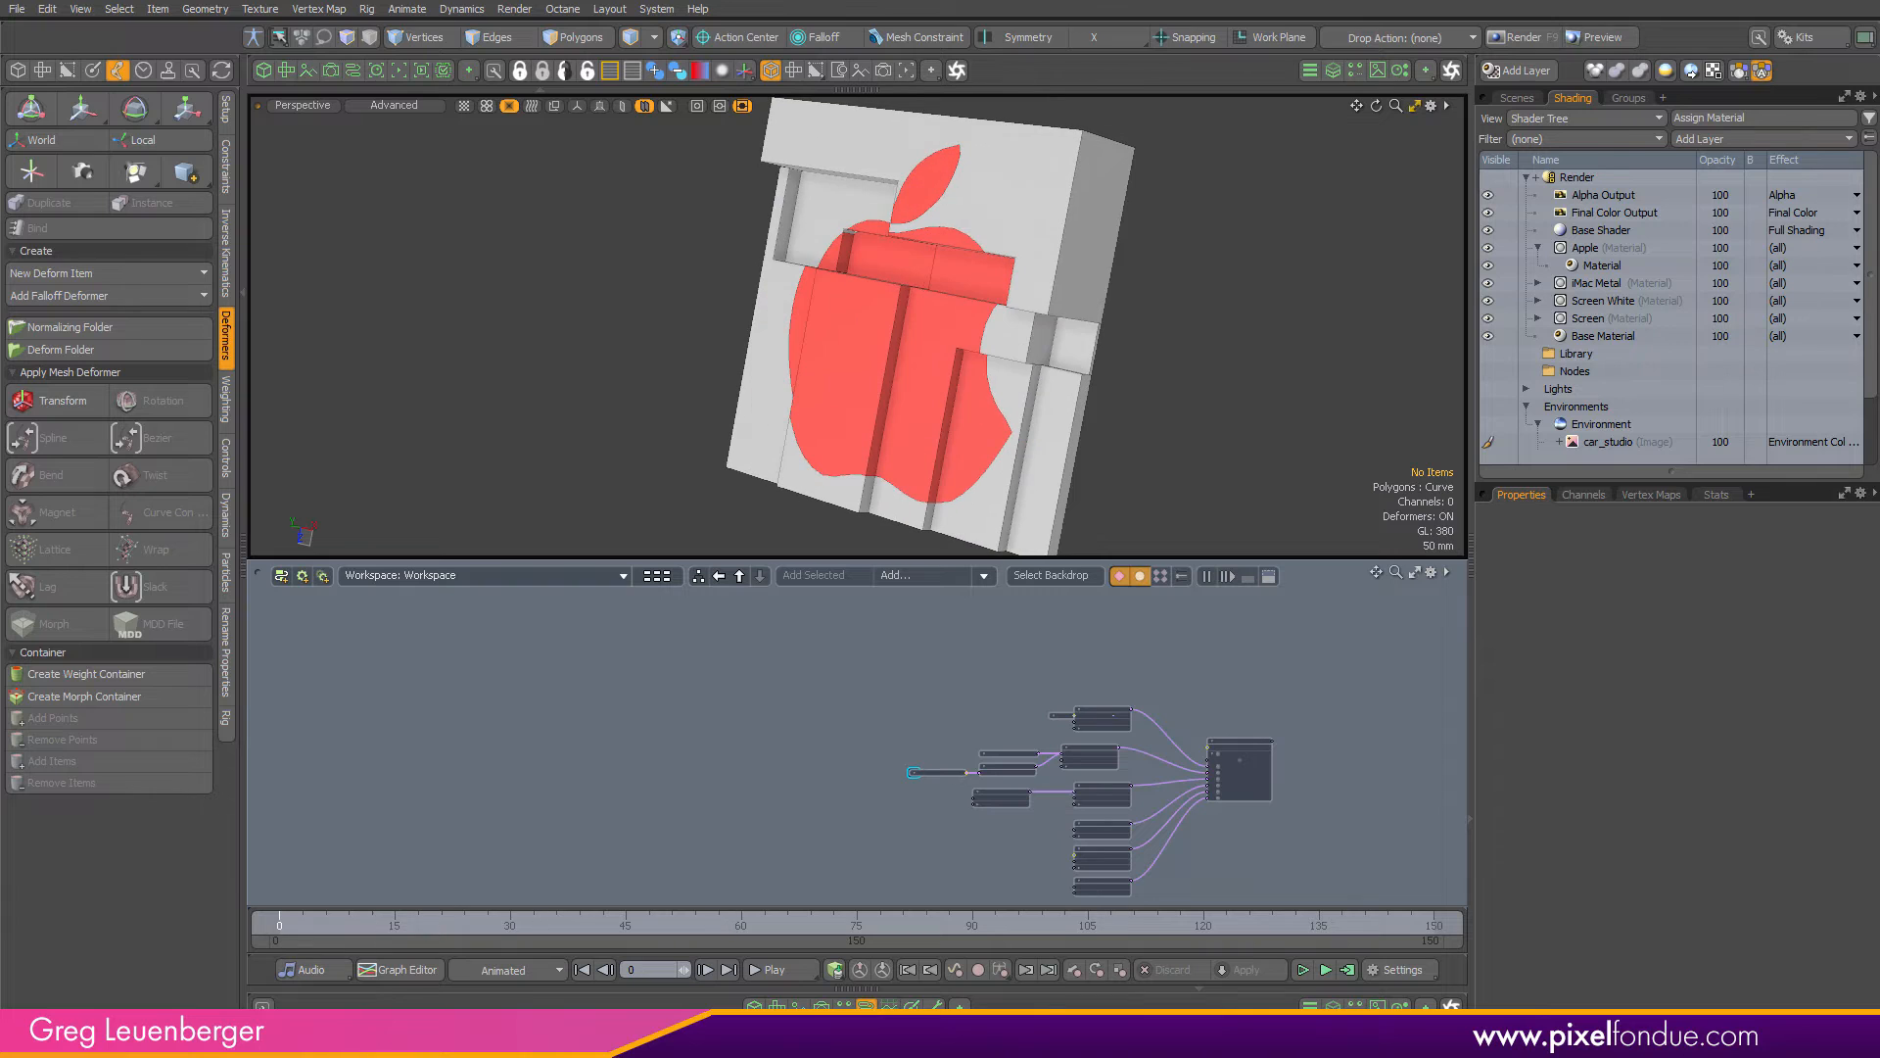
{"action": "left_click_drag", "start_coordinate": [1273, 323], "coordinate": [1218, 428], "text": "alt"}
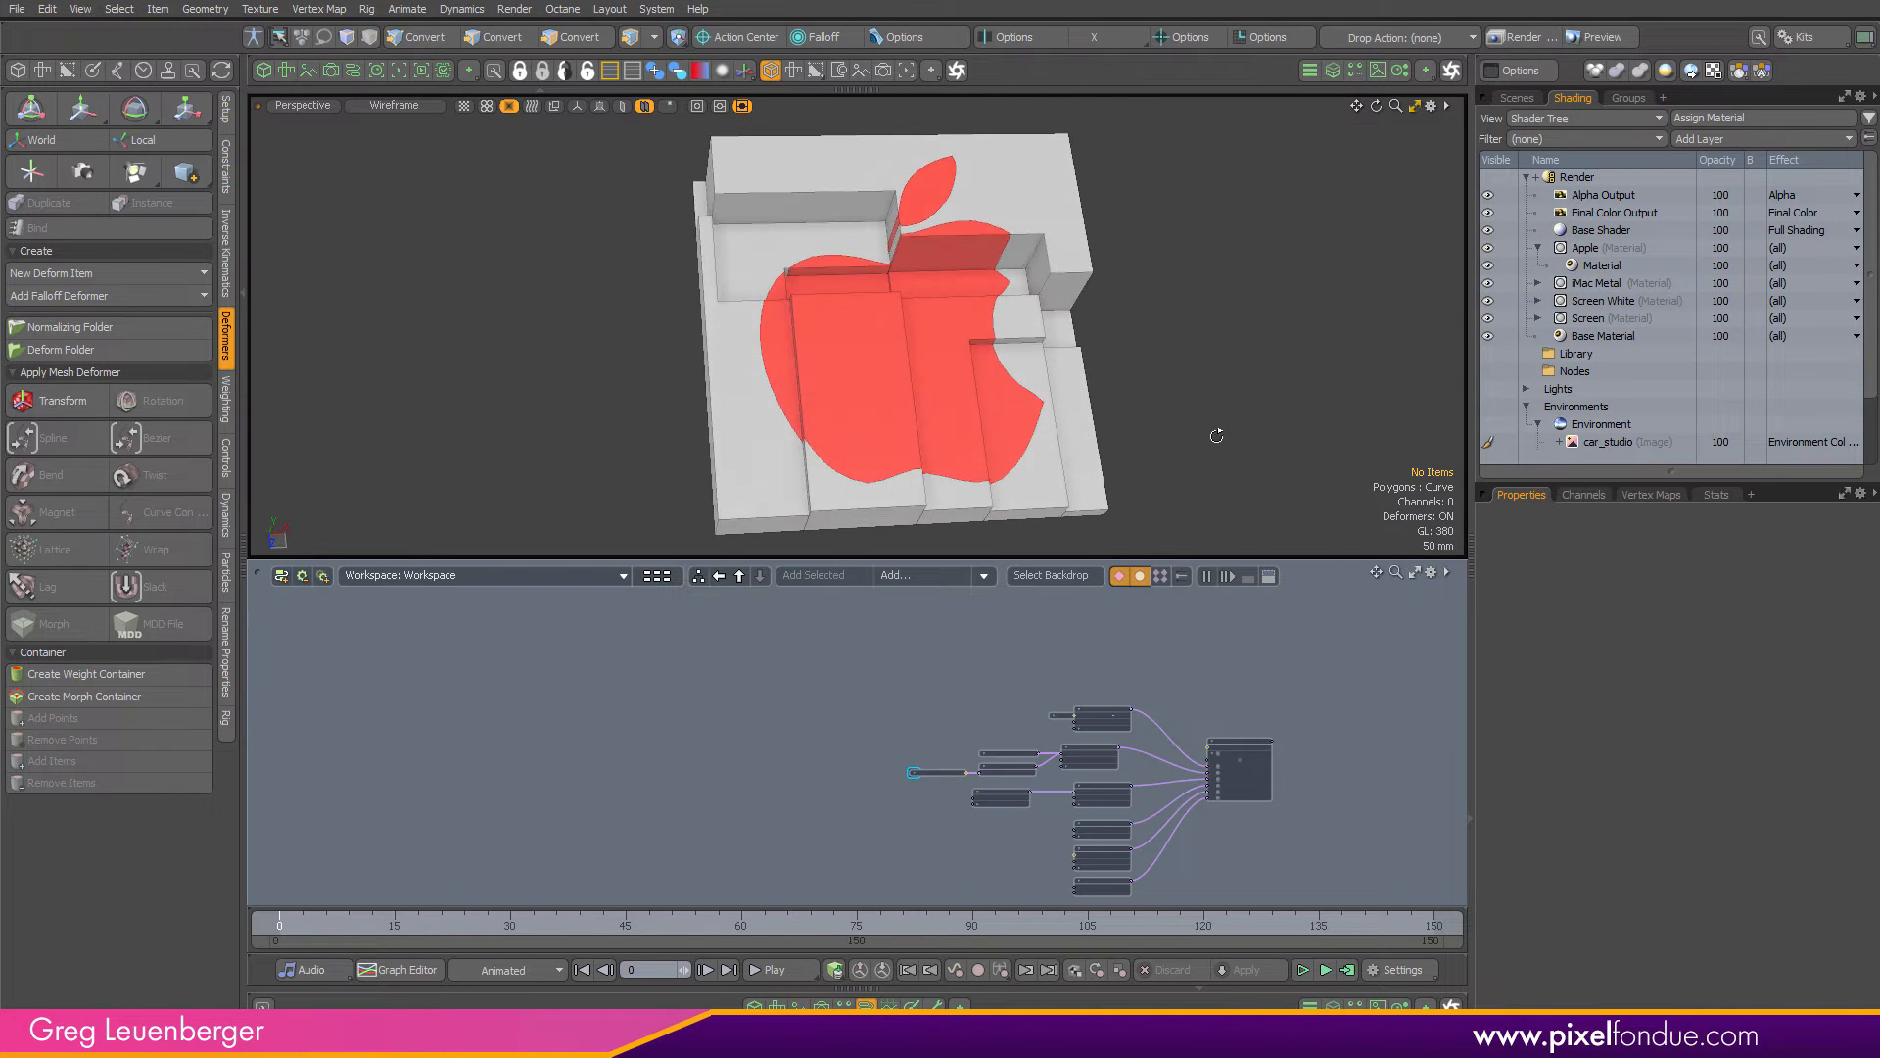
Hide the modeling tool palette and disable Curve Slice (2), Curve Slice and Polygon Bevel in MeshOp Stack (2)
{"action": "scroll", "coordinate": [1234, 670], "scroll_direction": "up", "scroll_amount": 5}
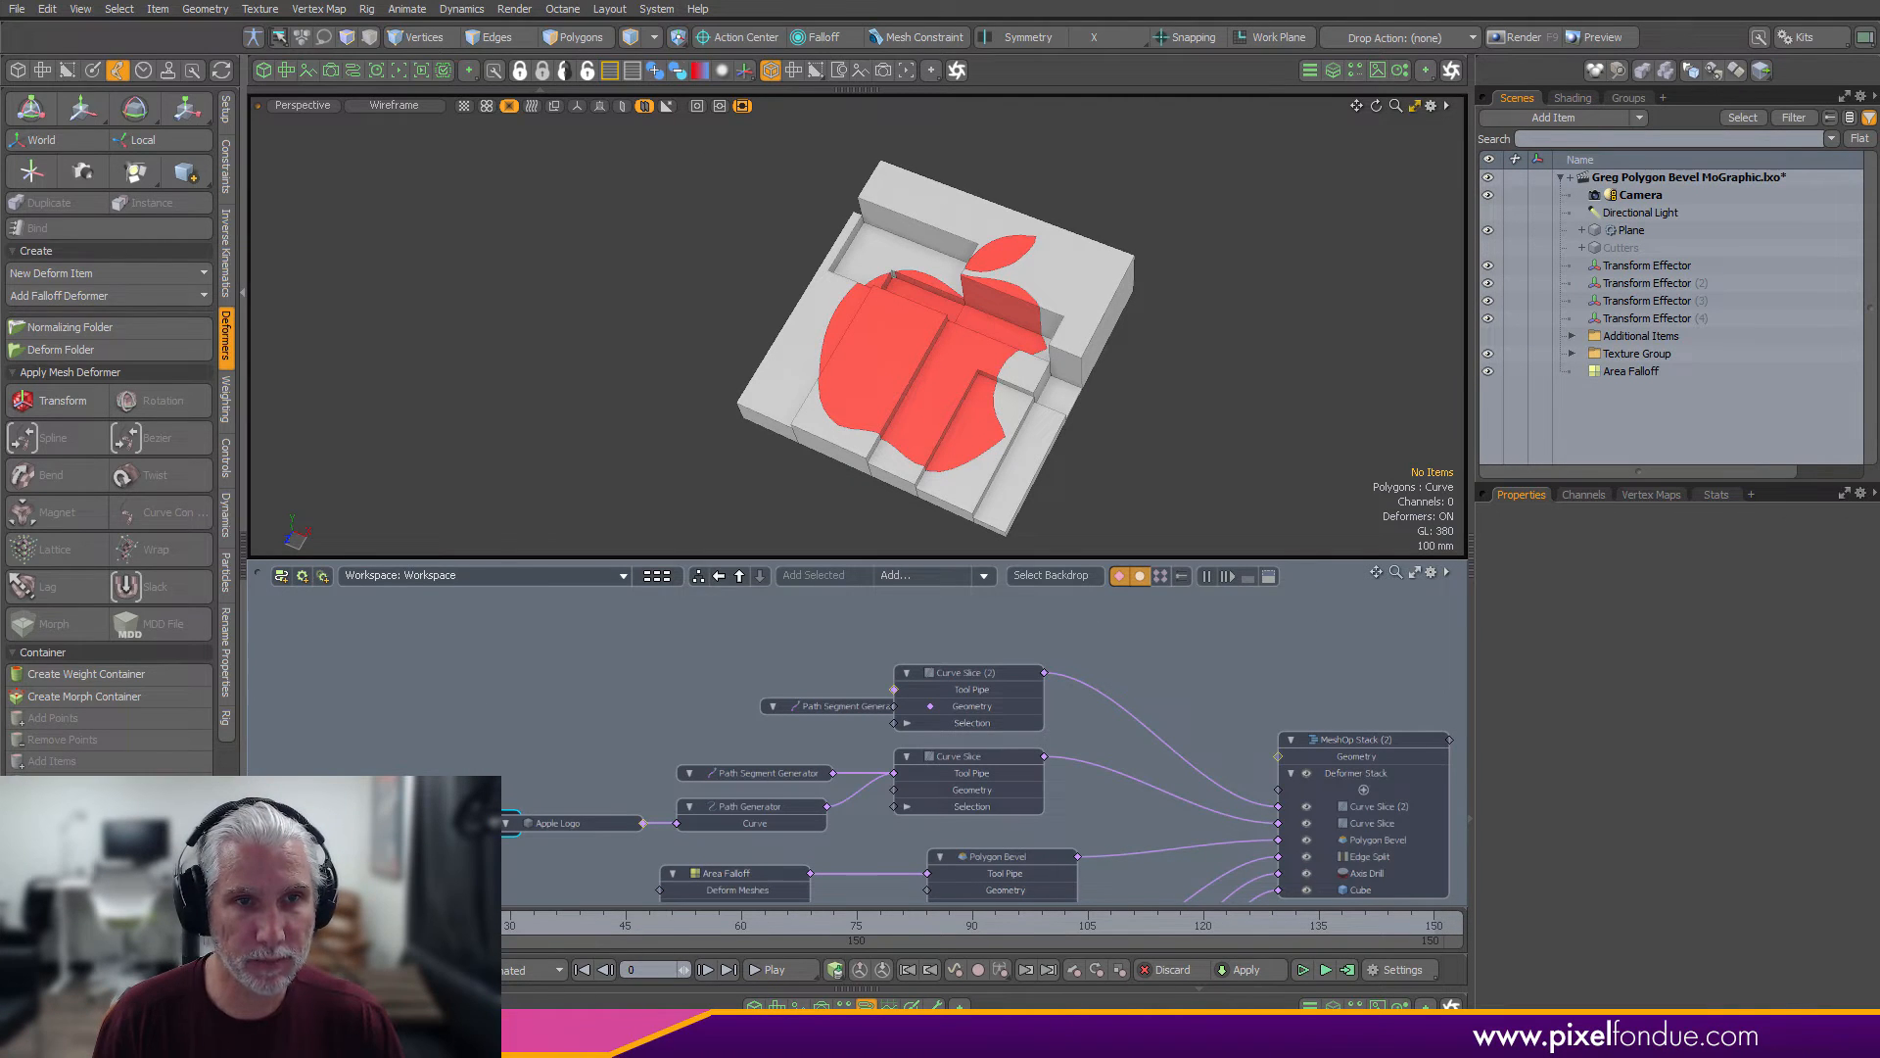
{"action": "left_click", "coordinate": [243, 291]}
{"action": "scroll", "coordinate": [587, 747], "scroll_direction": "down", "scroll_amount": 2}
{"action": "left_click_drag", "start_coordinate": [734, 712], "coordinate": [536, 676], "text": "alt"}
{"action": "scroll", "coordinate": [727, 690], "scroll_direction": "up", "scroll_amount": 3}
{"action": "scroll", "coordinate": [827, 691], "scroll_direction": "down", "scroll_amount": 2}
{"action": "left_click_drag", "start_coordinate": [827, 691], "coordinate": [678, 726], "text": "alt"}
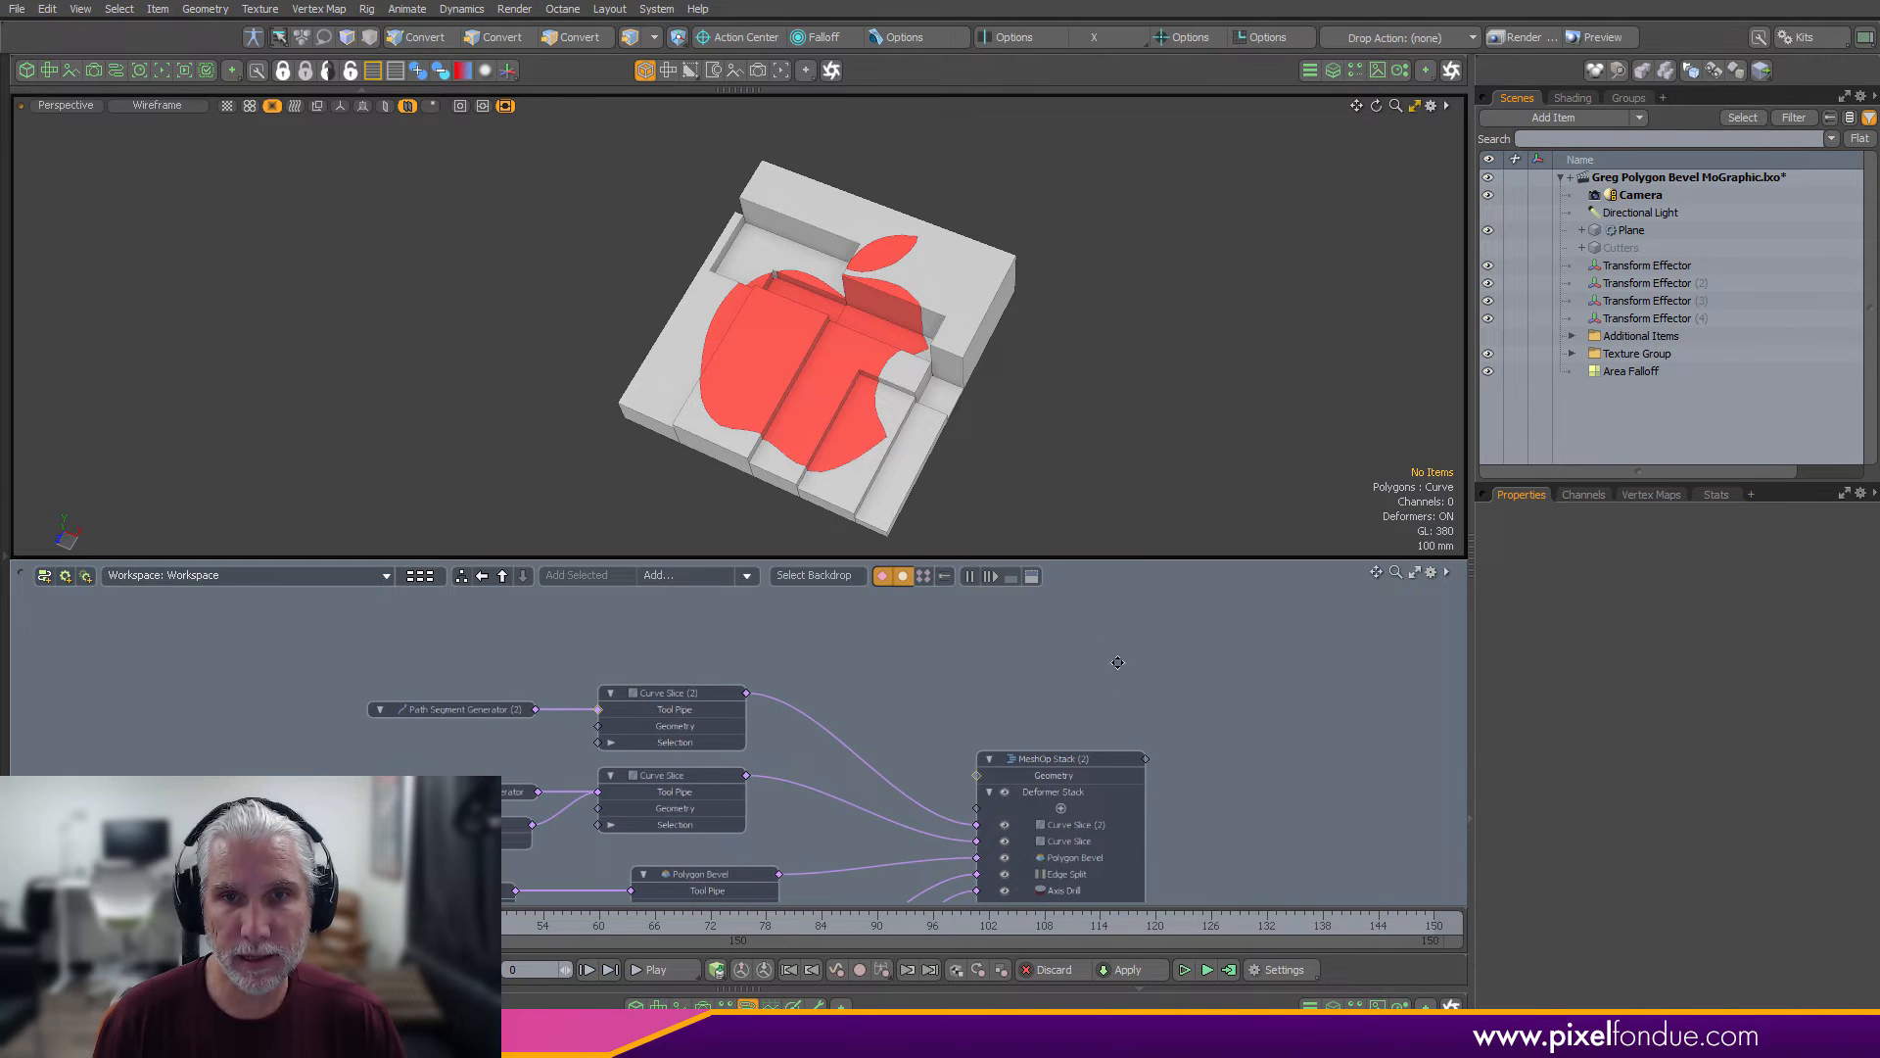
{"action": "left_click_drag", "start_coordinate": [1171, 757], "coordinate": [1230, 680], "text": "alt"}
{"action": "left_click_drag", "start_coordinate": [1231, 771], "coordinate": [1263, 748], "text": "alt"}
{"action": "left_click_drag", "start_coordinate": [1138, 719], "coordinate": [1273, 717], "text": "ctrl+alt"}
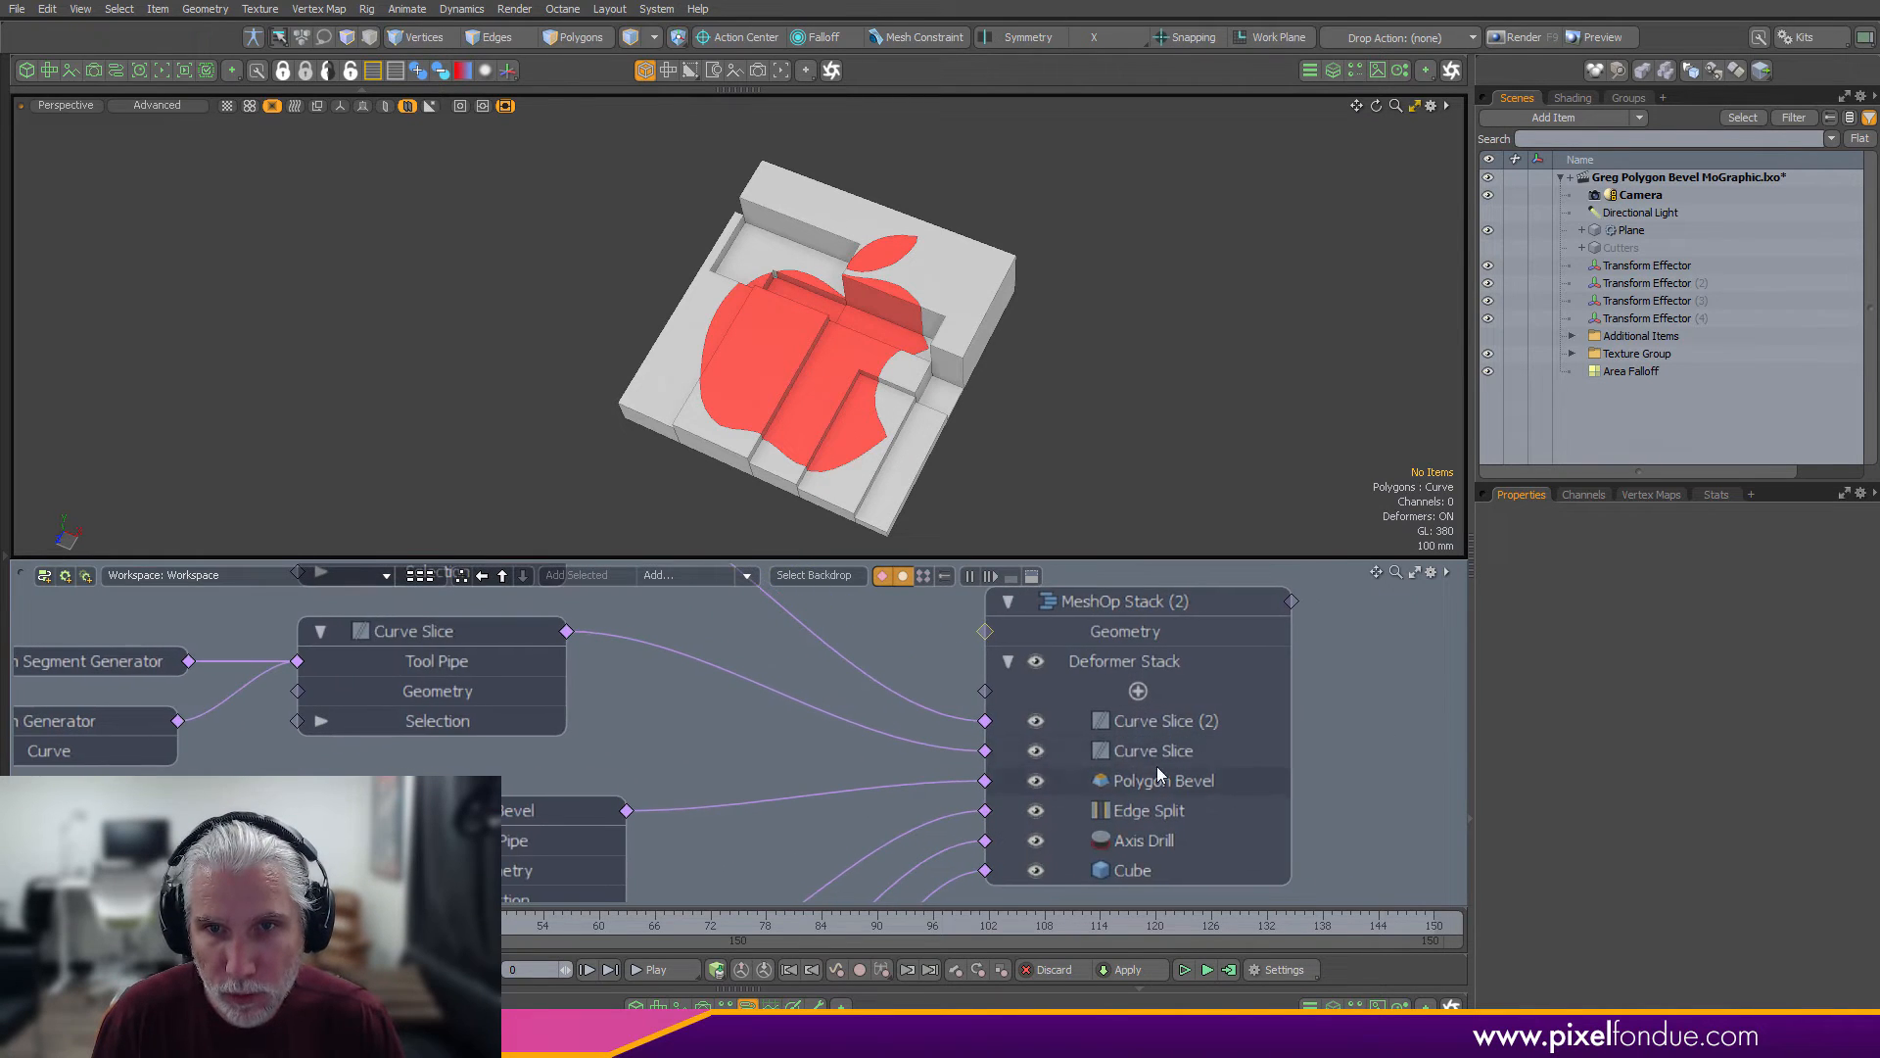
{"action": "left_click", "coordinate": [1034, 720]}
{"action": "left_click", "coordinate": [1034, 750]}
{"action": "left_click", "coordinate": [1037, 783]}
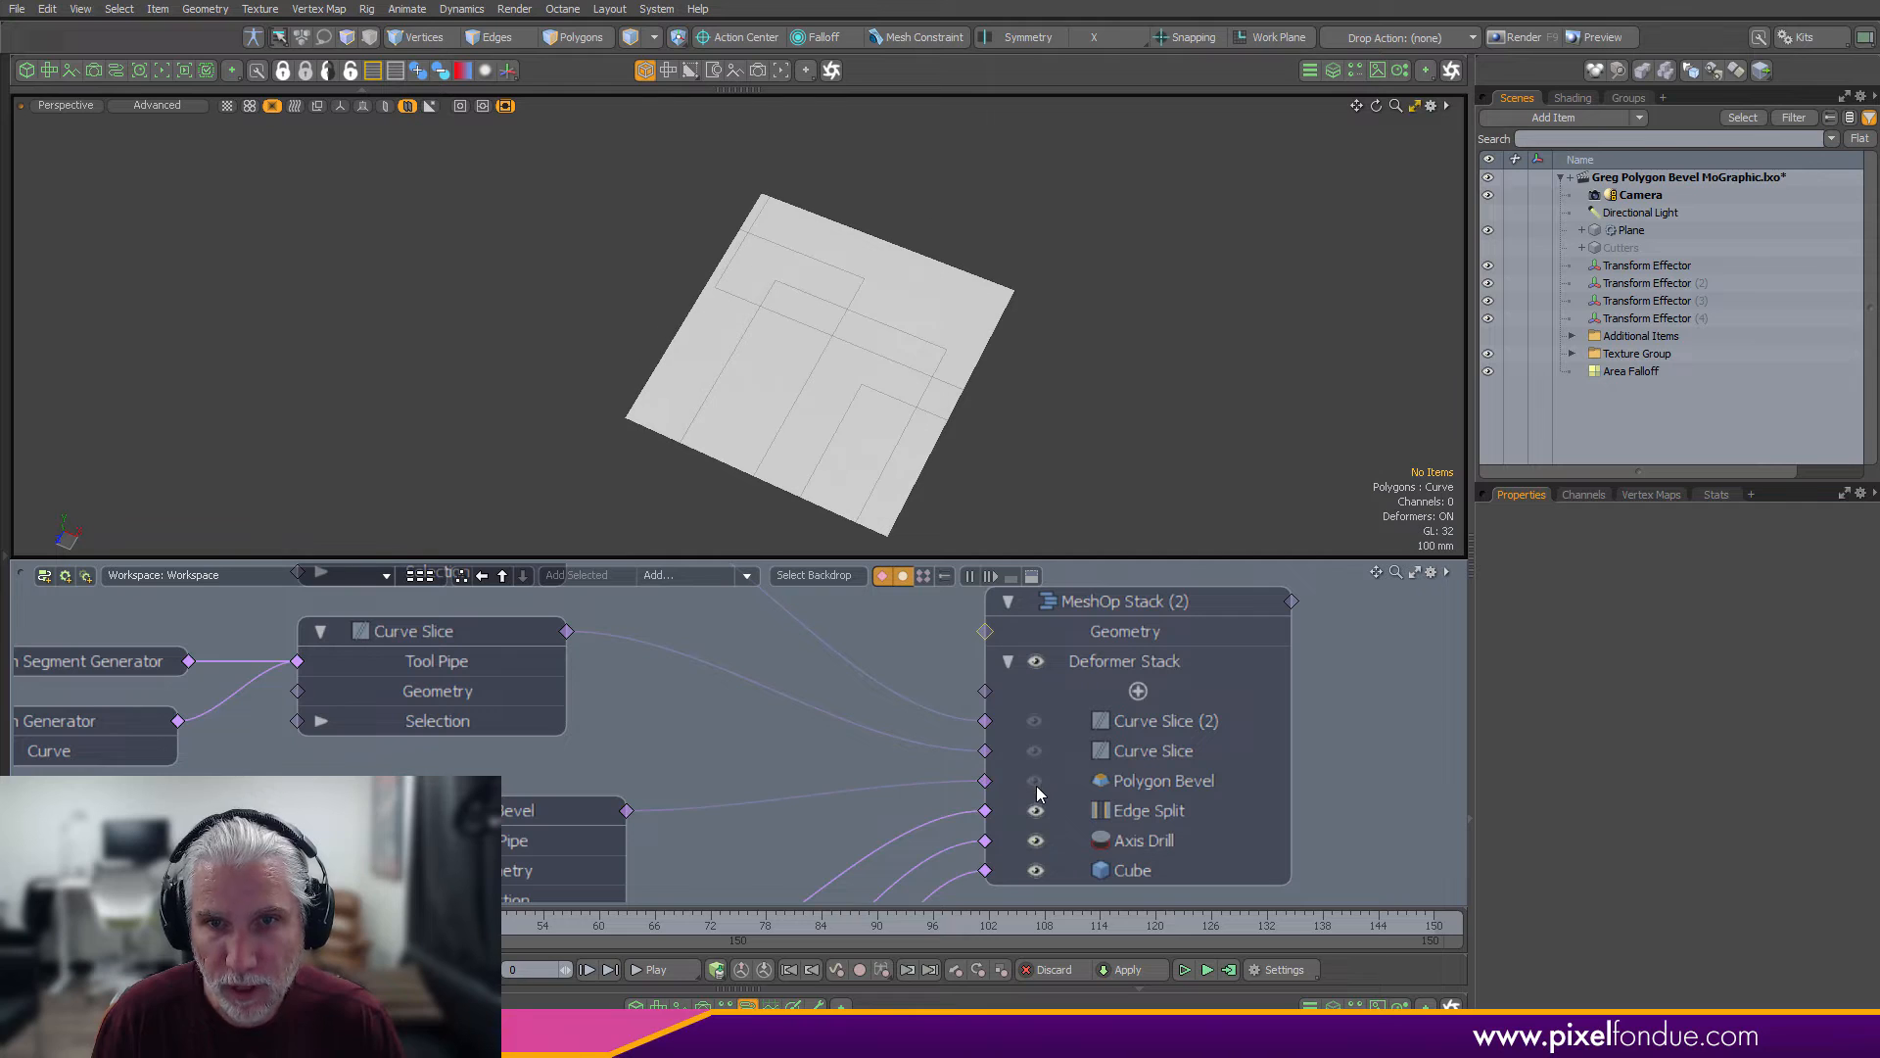
Reorder MeshOp Stack (2) so both Curve Slice operations sit below Polygon Bevel, and re-enable all three operations
{"action": "left_click_drag", "start_coordinate": [1152, 756], "coordinate": [1178, 788]}
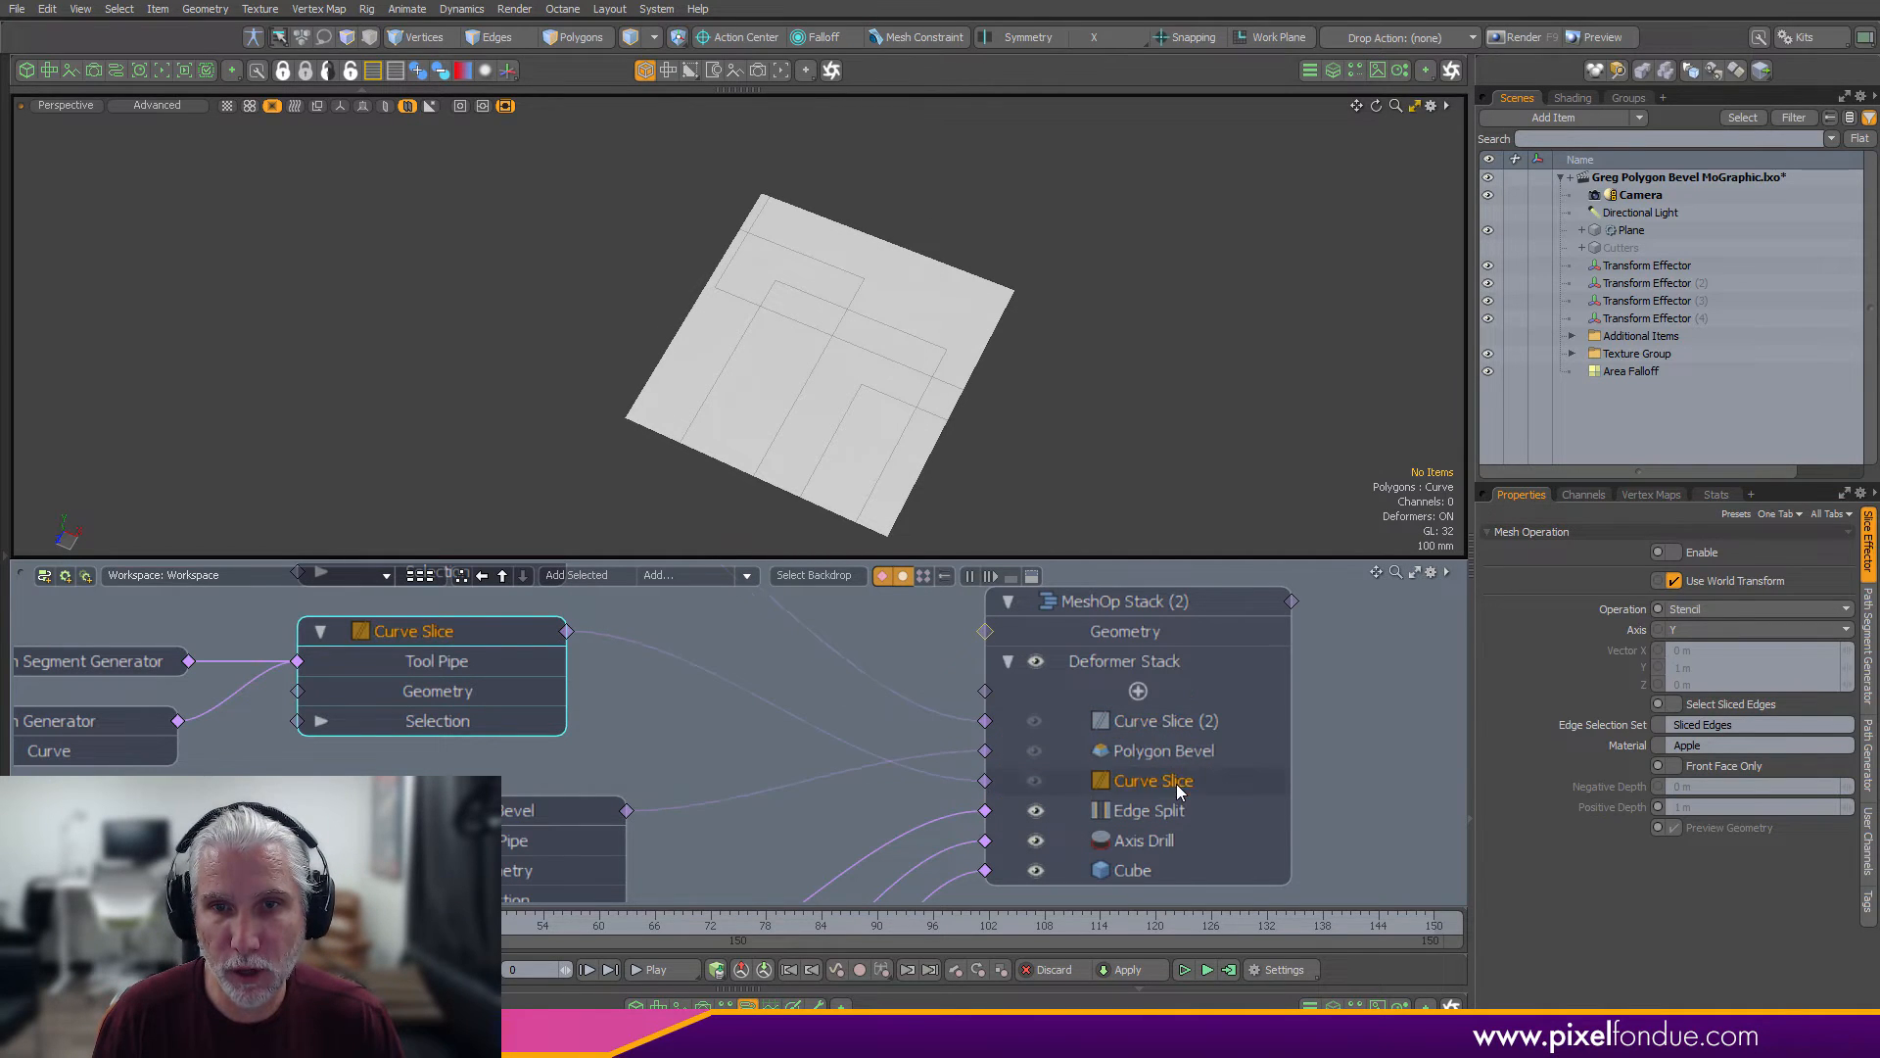
{"action": "mouse_move", "coordinate": [1172, 724]}
{"action": "left_mouse_down"}
{"action": "mouse_move", "coordinate": [1142, 725]}
{"action": "mouse_move", "coordinate": [1163, 754]}
{"action": "left_mouse_up"}
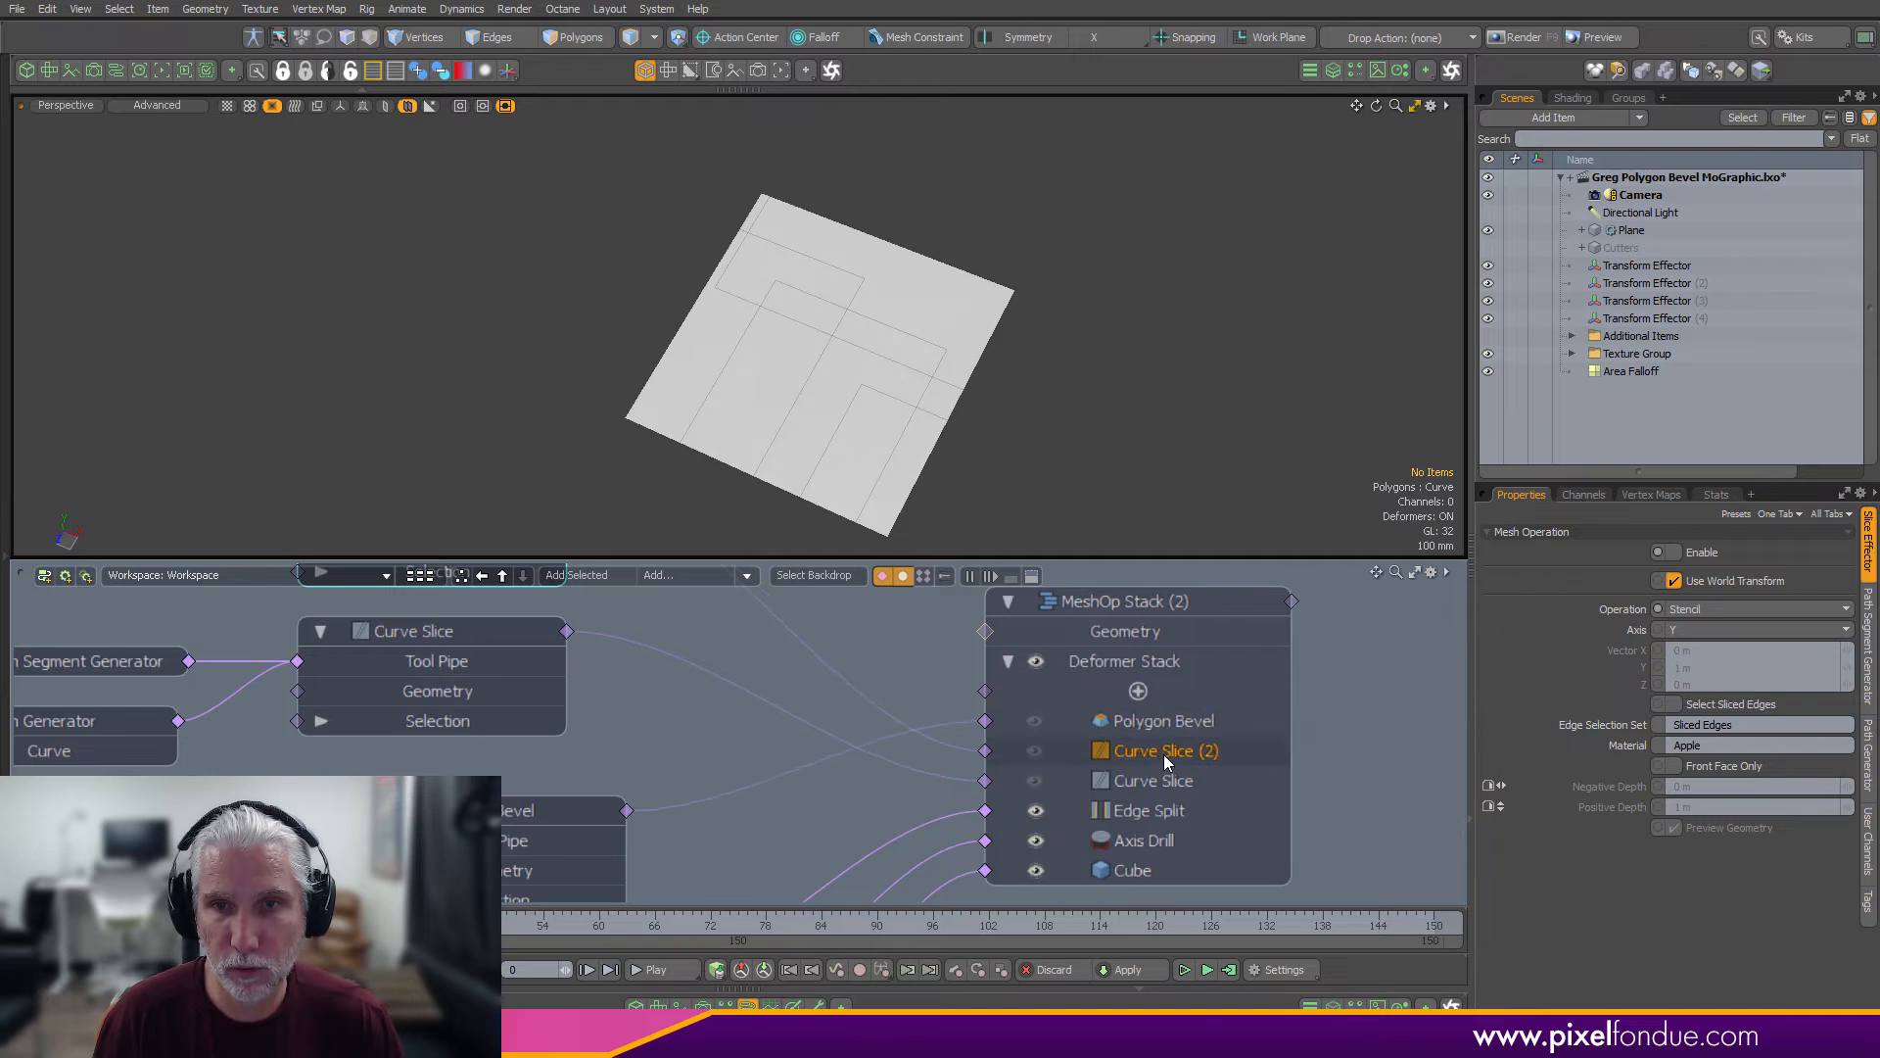
{"action": "left_click", "coordinate": [1035, 781]}
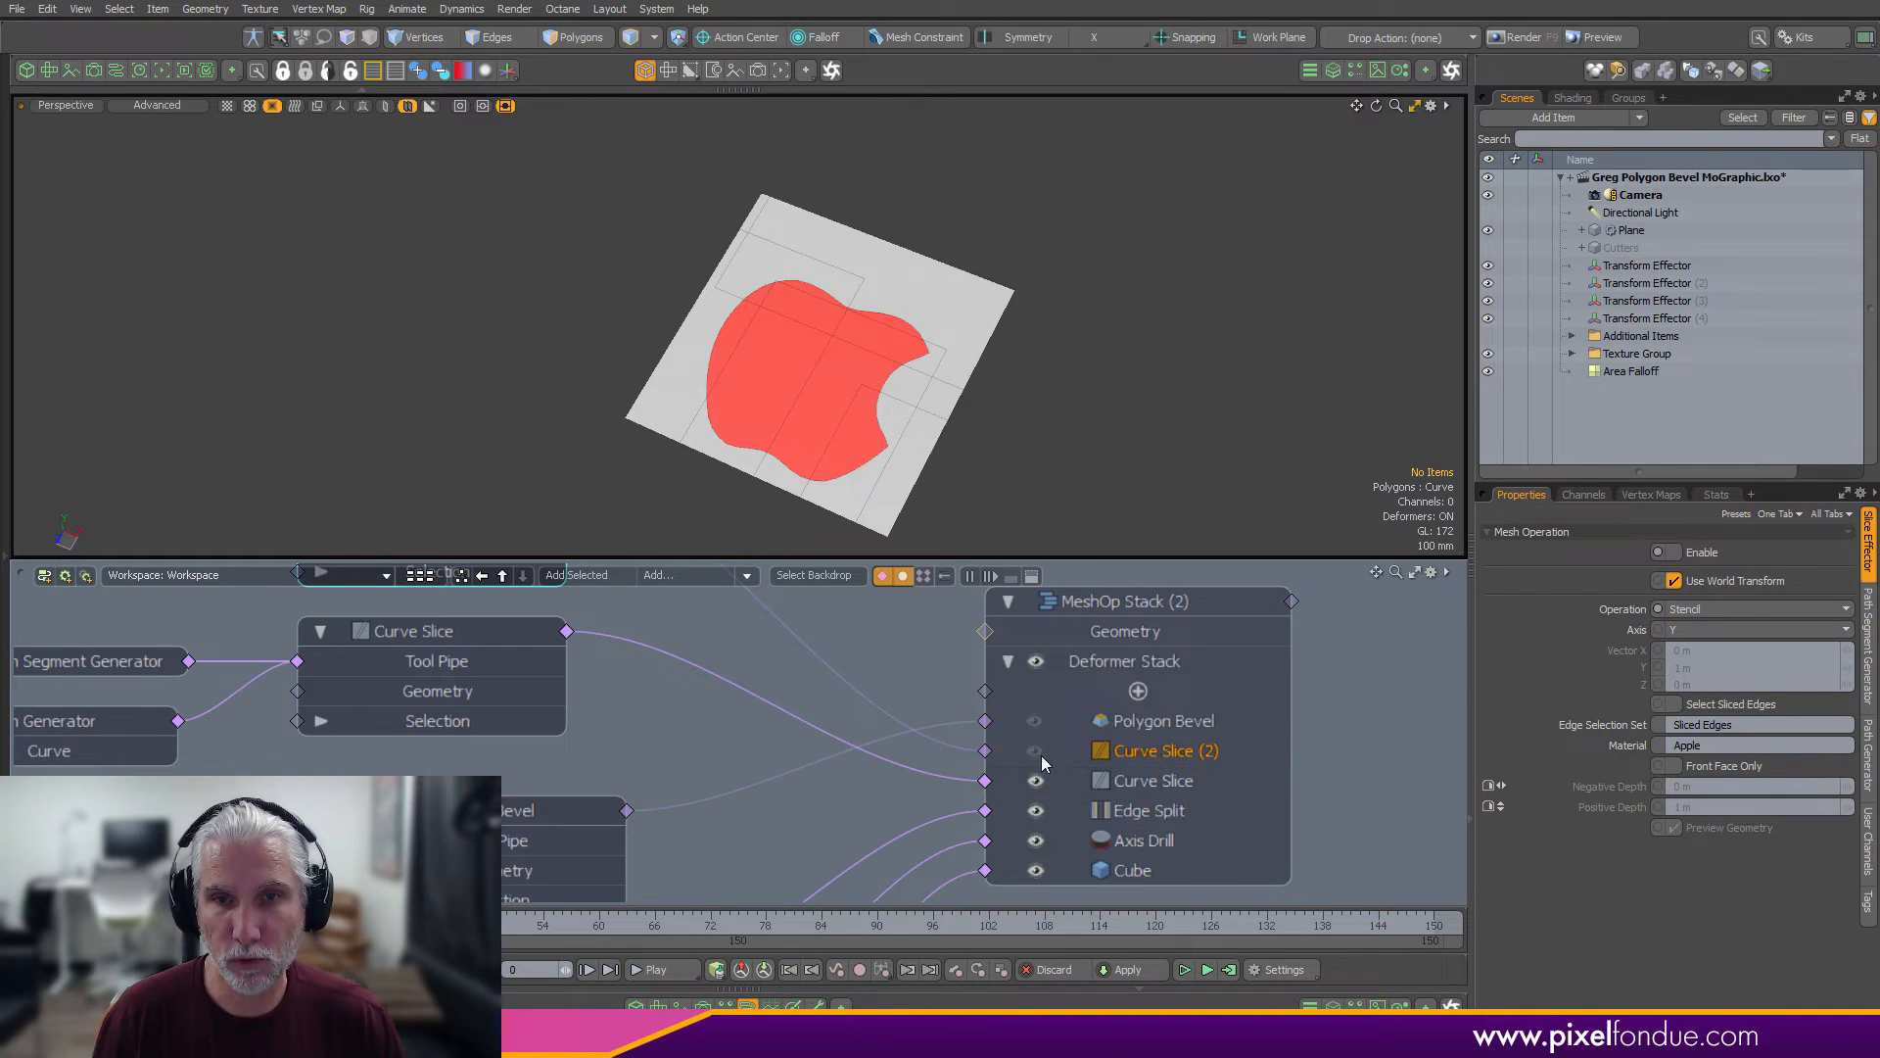
{"action": "left_click", "coordinate": [1035, 750]}
{"action": "left_click", "coordinate": [1035, 721]}
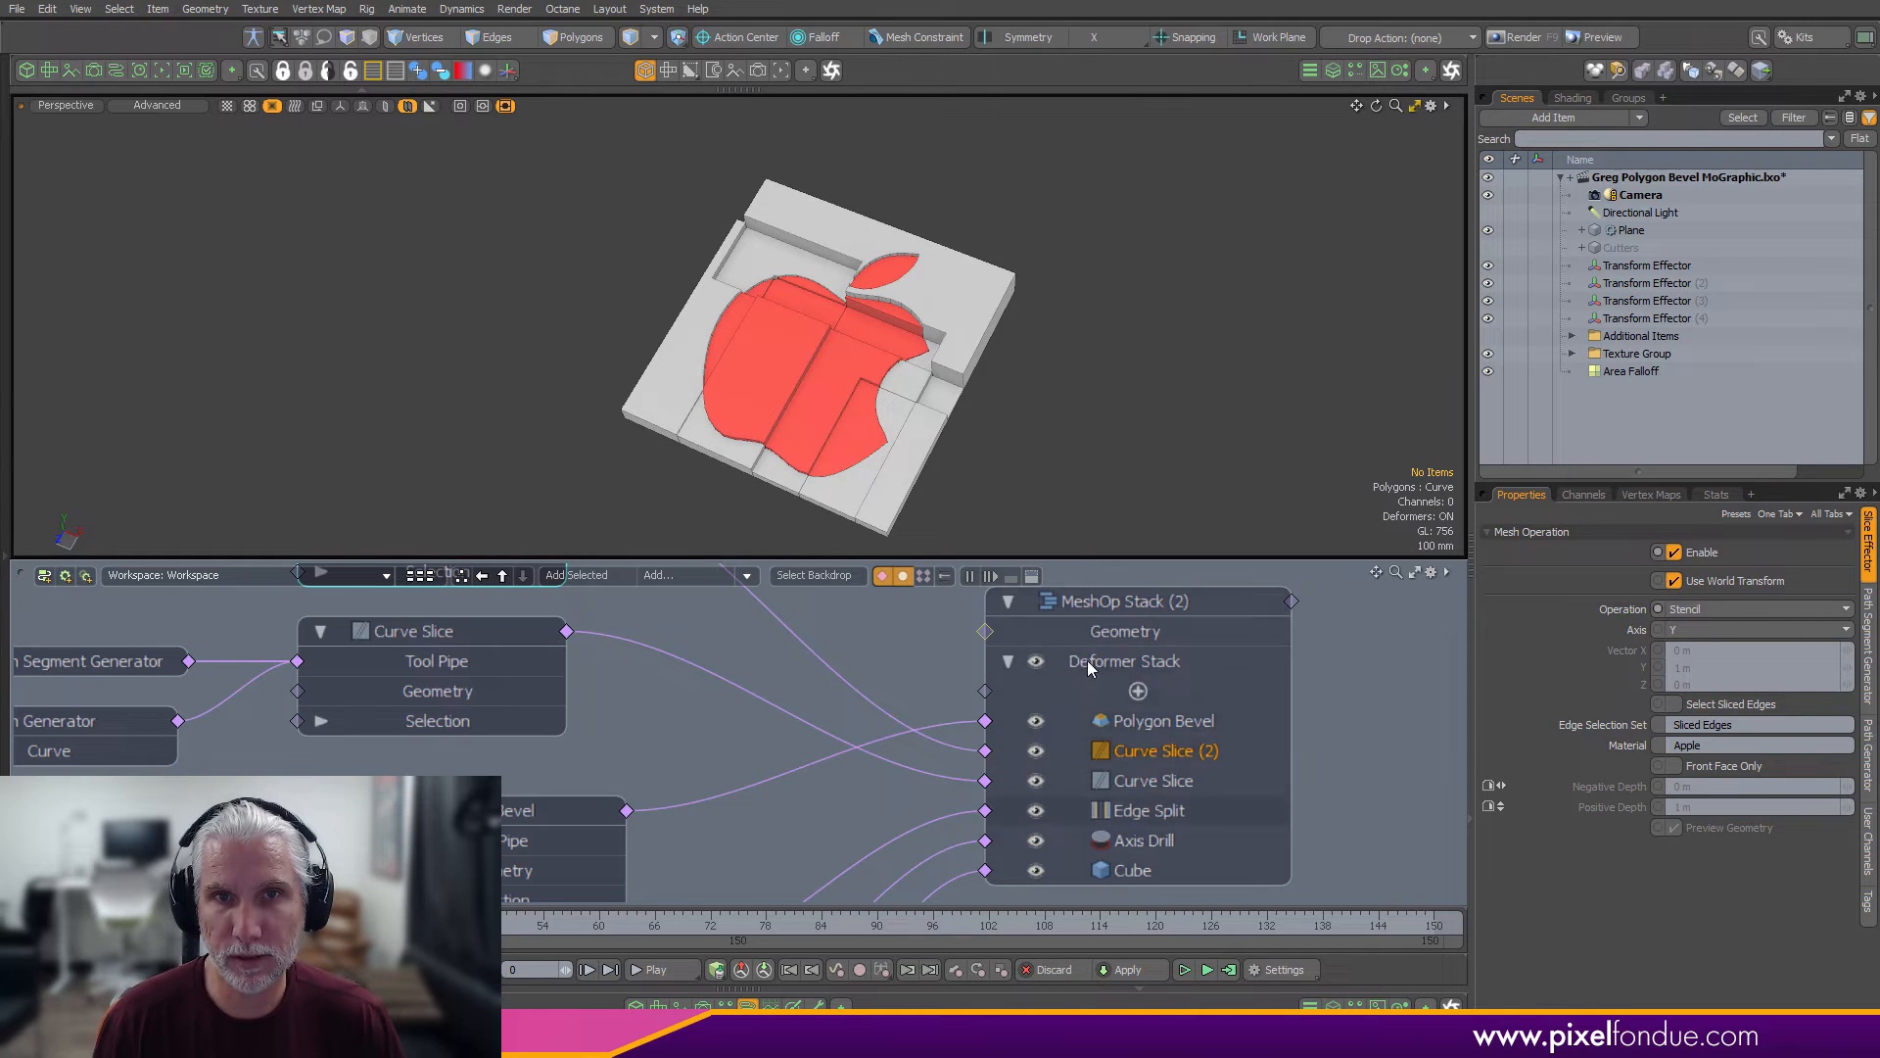
{"action": "scroll", "coordinate": [940, 320], "scroll_direction": "up", "scroll_amount": 5}
{"action": "left_click_drag", "start_coordinate": [927, 399], "coordinate": [725, 279], "text": "alt"}
{"action": "scroll", "coordinate": [1078, 399], "scroll_direction": "down", "scroll_amount": 4}
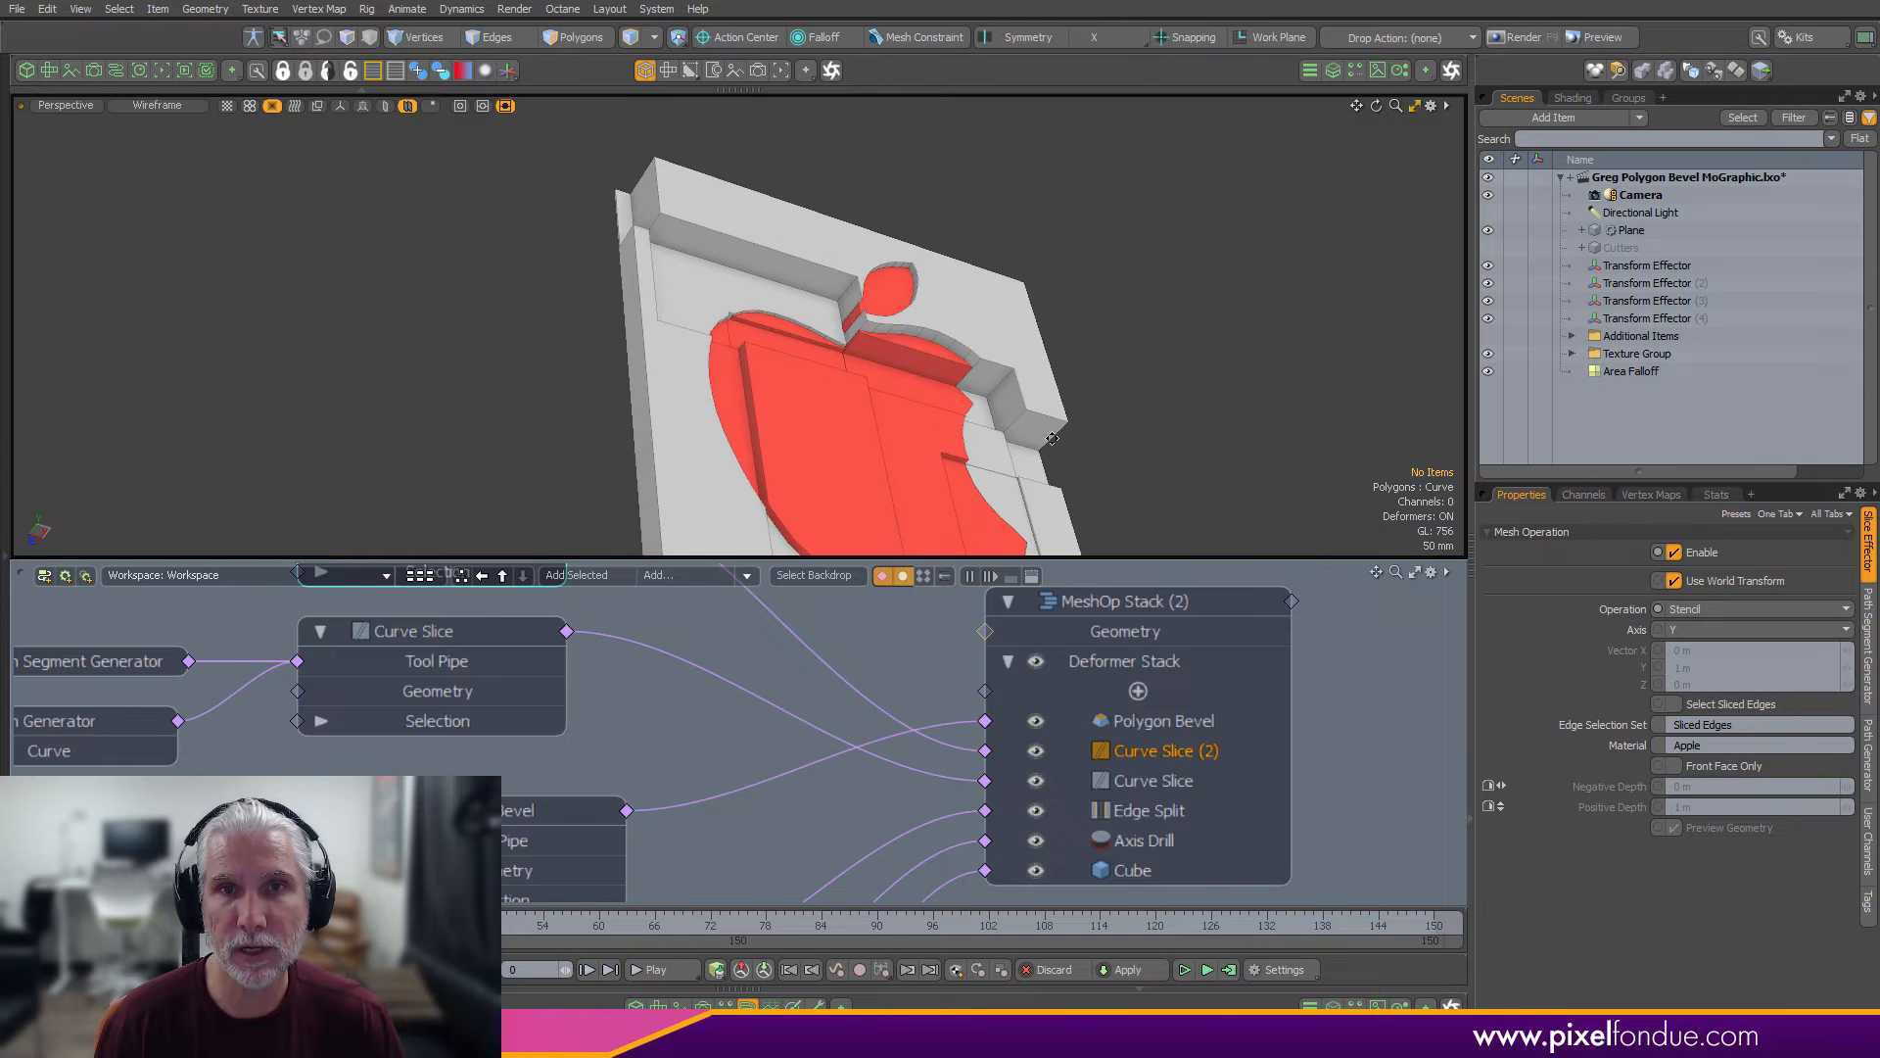
{"action": "left_click_drag", "start_coordinate": [945, 446], "coordinate": [720, 411], "text": "alt"}
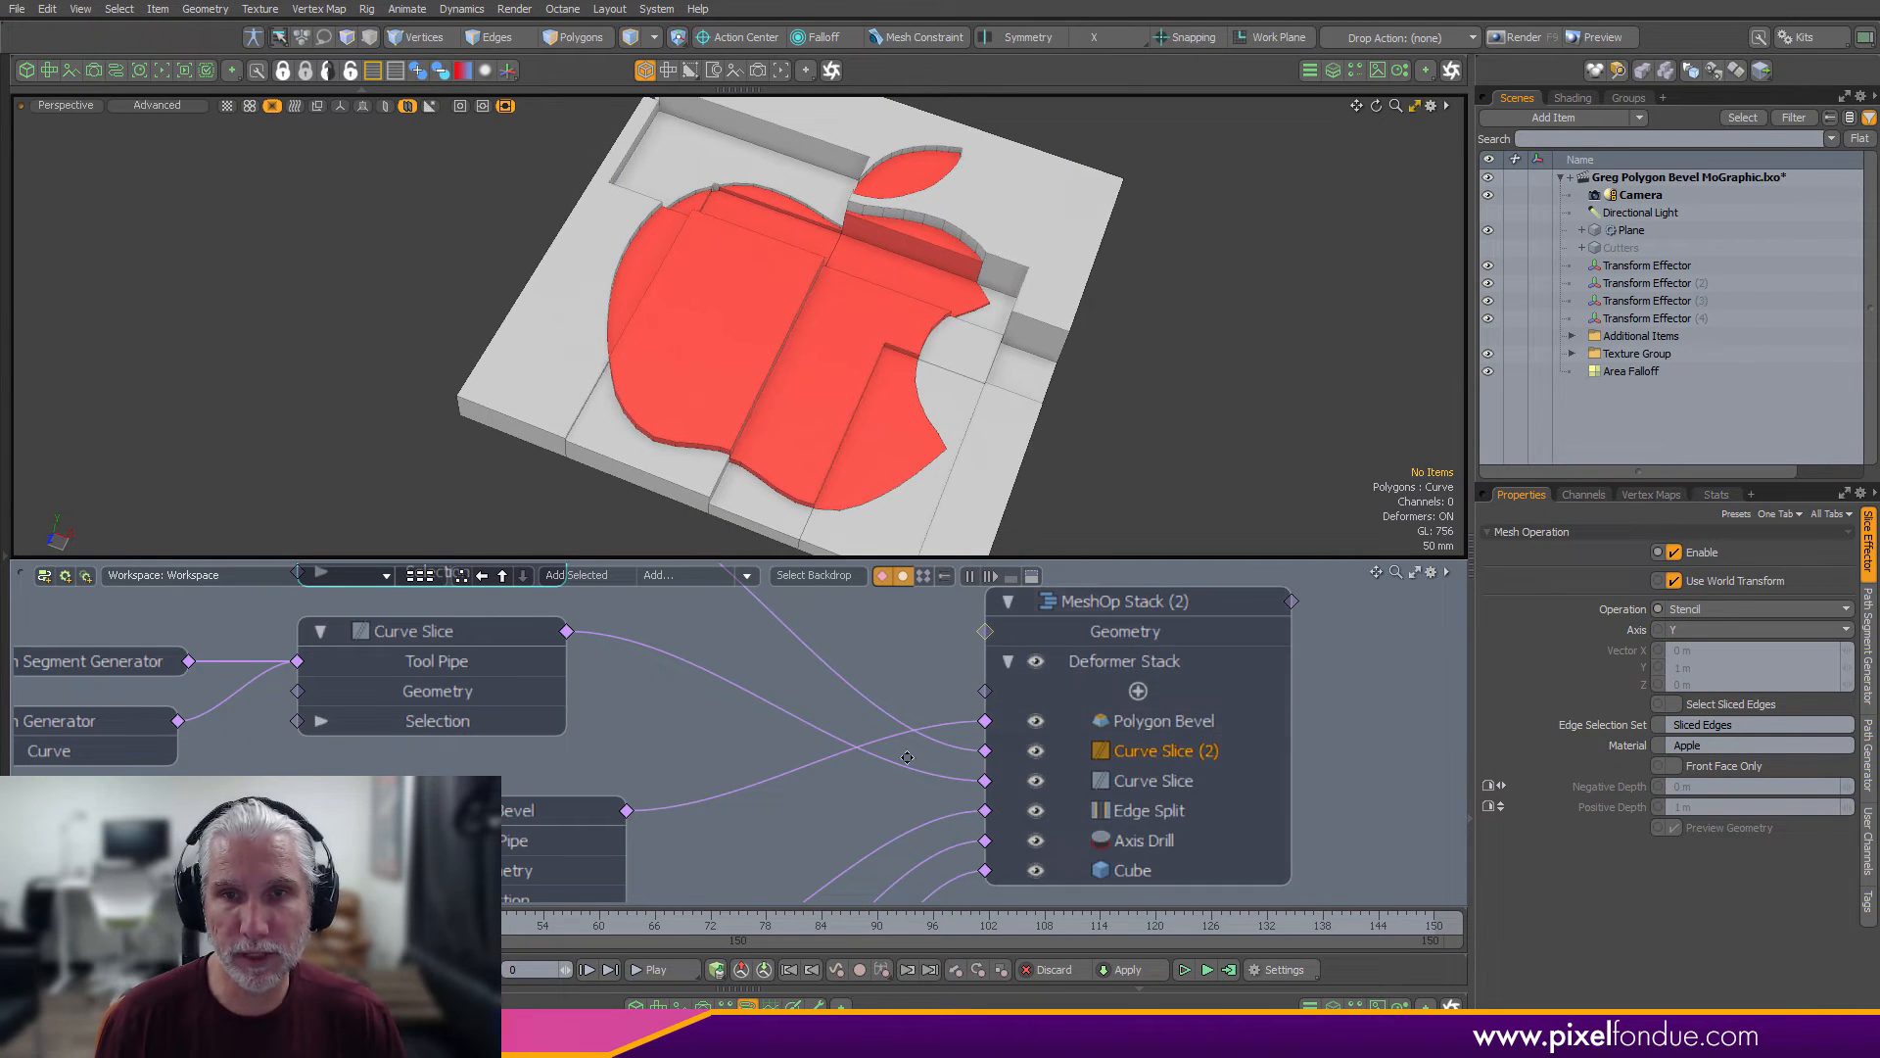
Move the Polygon Bevel and Area Falloff nodes above the Curve Slice nodes in the schematic
{"action": "left_click_drag", "start_coordinate": [776, 703], "coordinate": [968, 732], "text": "alt"}
{"action": "scroll", "coordinate": [1032, 802], "scroll_direction": "down", "scroll_amount": 3}
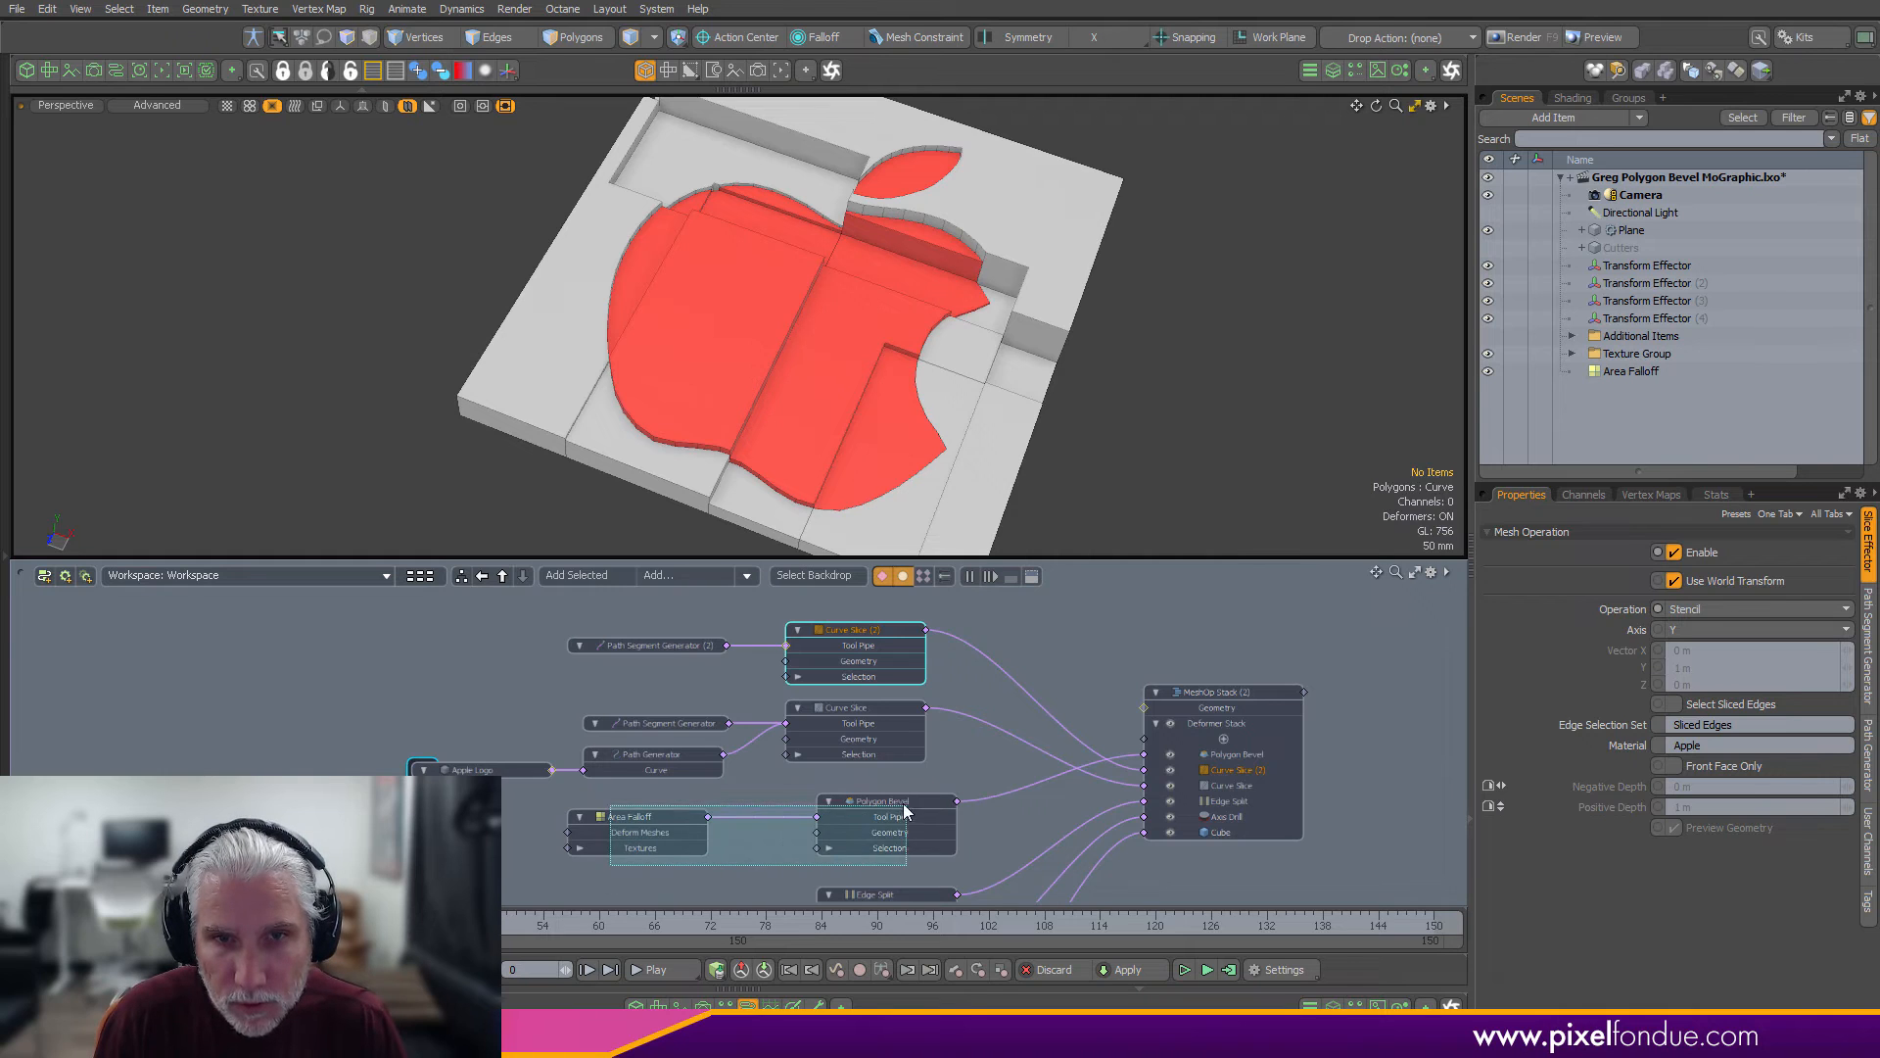
{"action": "left_click_drag", "start_coordinate": [653, 815], "coordinate": [622, 569]}
{"action": "scroll", "coordinate": [905, 663], "scroll_direction": "down", "scroll_amount": 3}
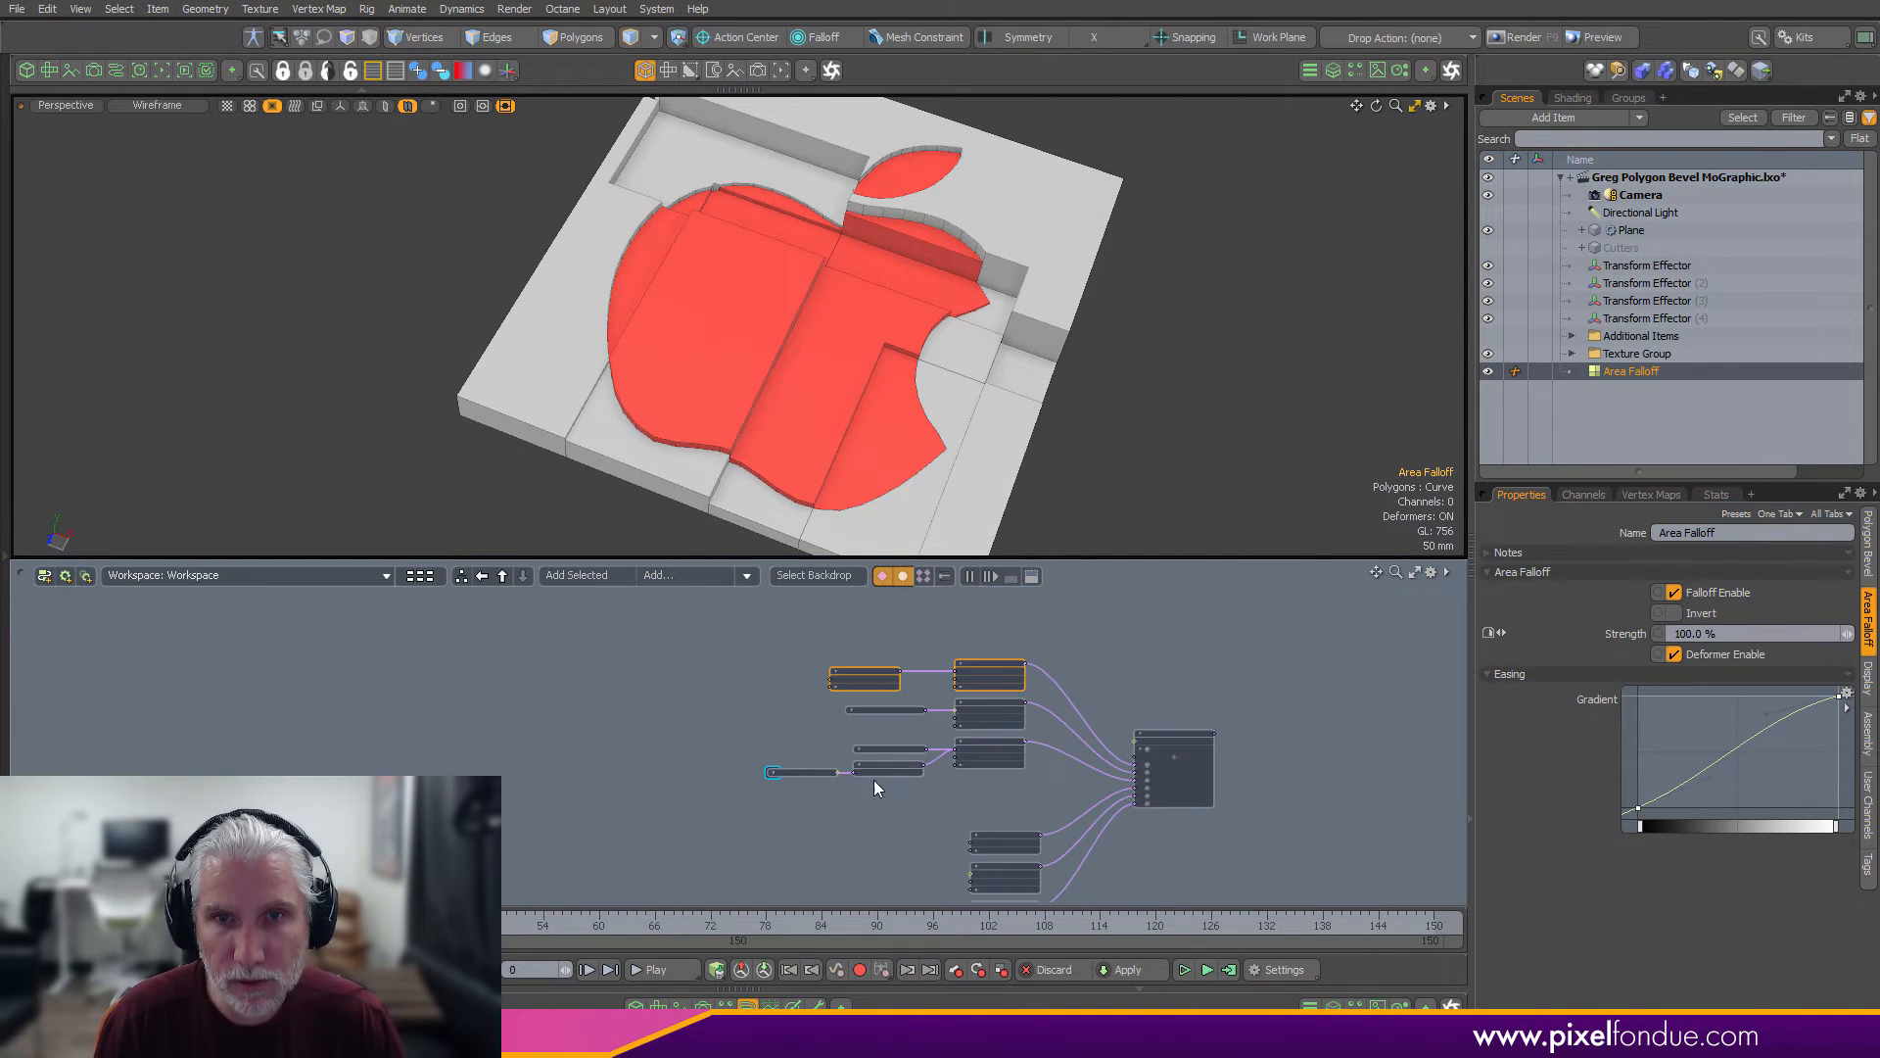
{"action": "left_click_drag", "start_coordinate": [758, 788], "coordinate": [978, 724]}
{"action": "scroll", "coordinate": [1048, 675], "scroll_direction": "up", "scroll_amount": 3}
{"action": "left_click_drag", "start_coordinate": [1114, 688], "coordinate": [1047, 681], "text": "alt"}
{"action": "left_click", "coordinate": [1242, 718]}
Add a Delete operation at the top of MeshOp Stack (2), set its selection type to Polygon, and place its node above Polygon Bevel
{"action": "scroll", "coordinate": [1126, 736], "scroll_direction": "up", "scroll_amount": 2}
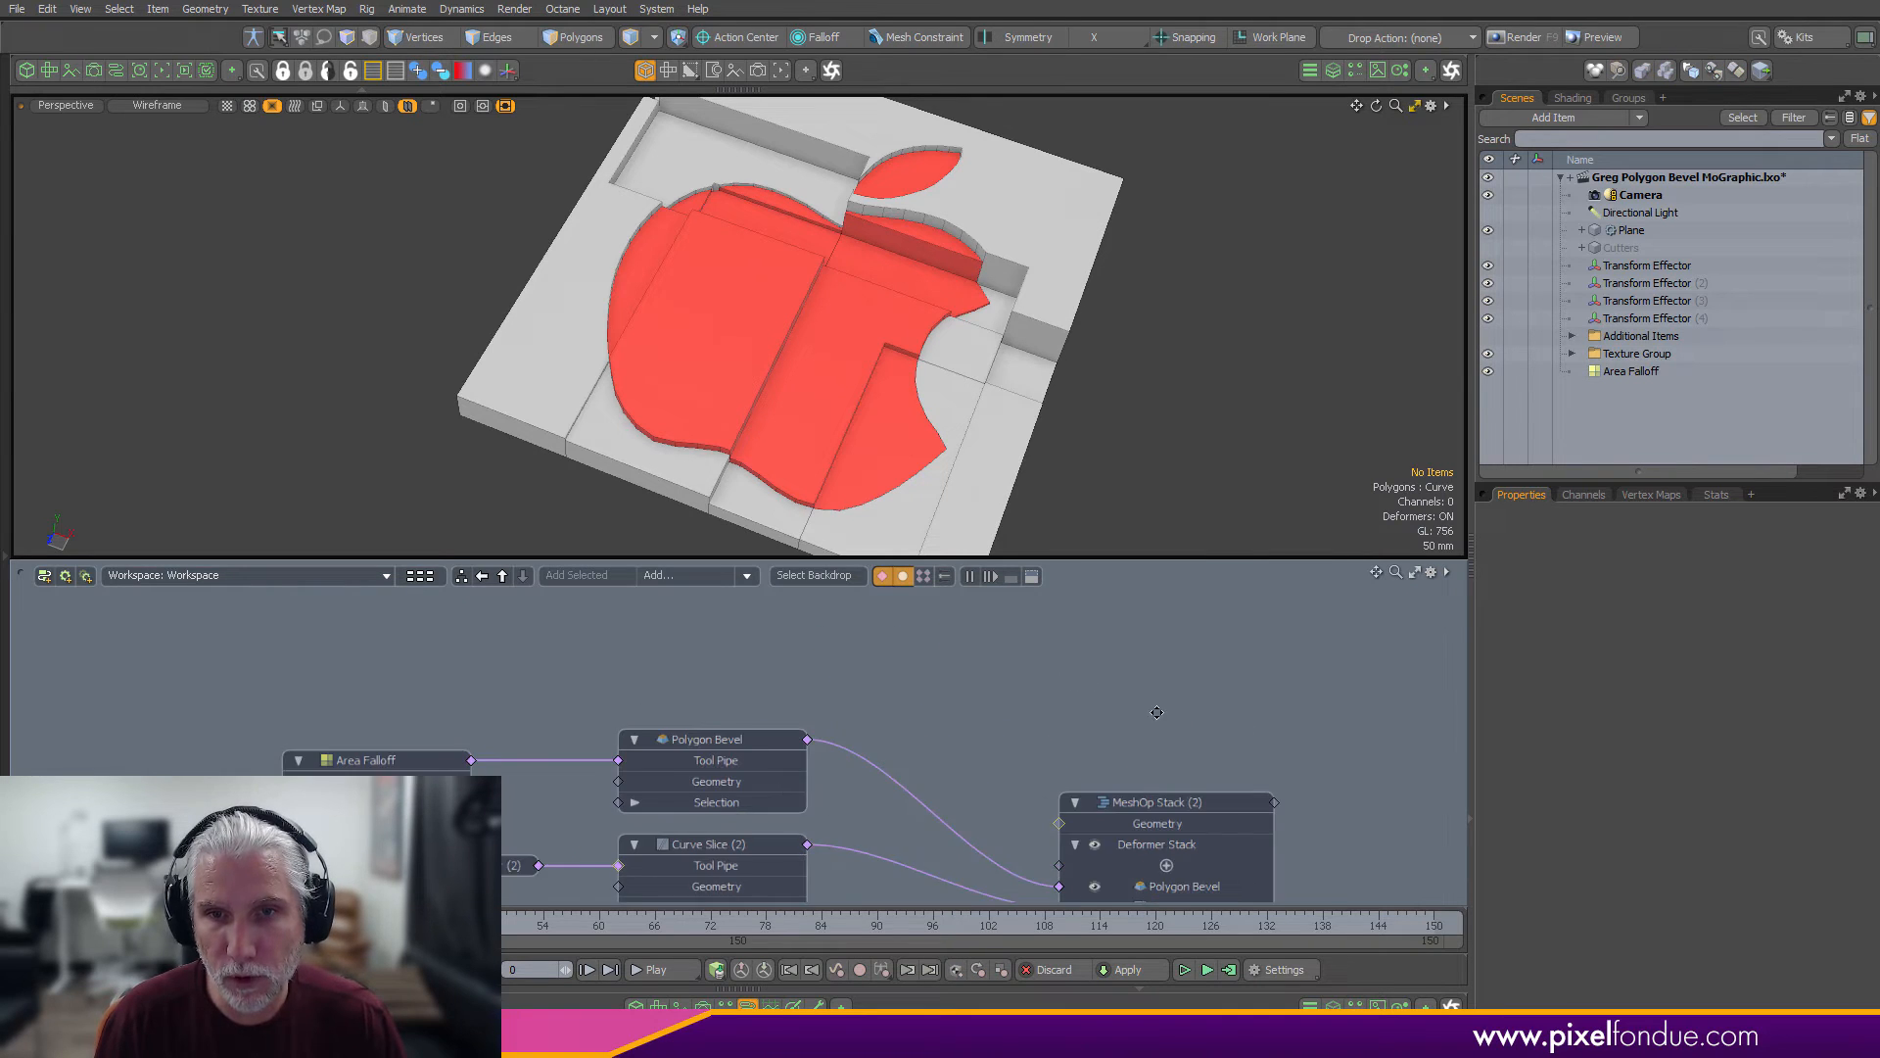
{"action": "left_click_drag", "start_coordinate": [1100, 790], "coordinate": [1173, 736], "text": "alt"}
{"action": "left_click_drag", "start_coordinate": [1134, 819], "coordinate": [831, 661]}
{"action": "type", "text": "del"}
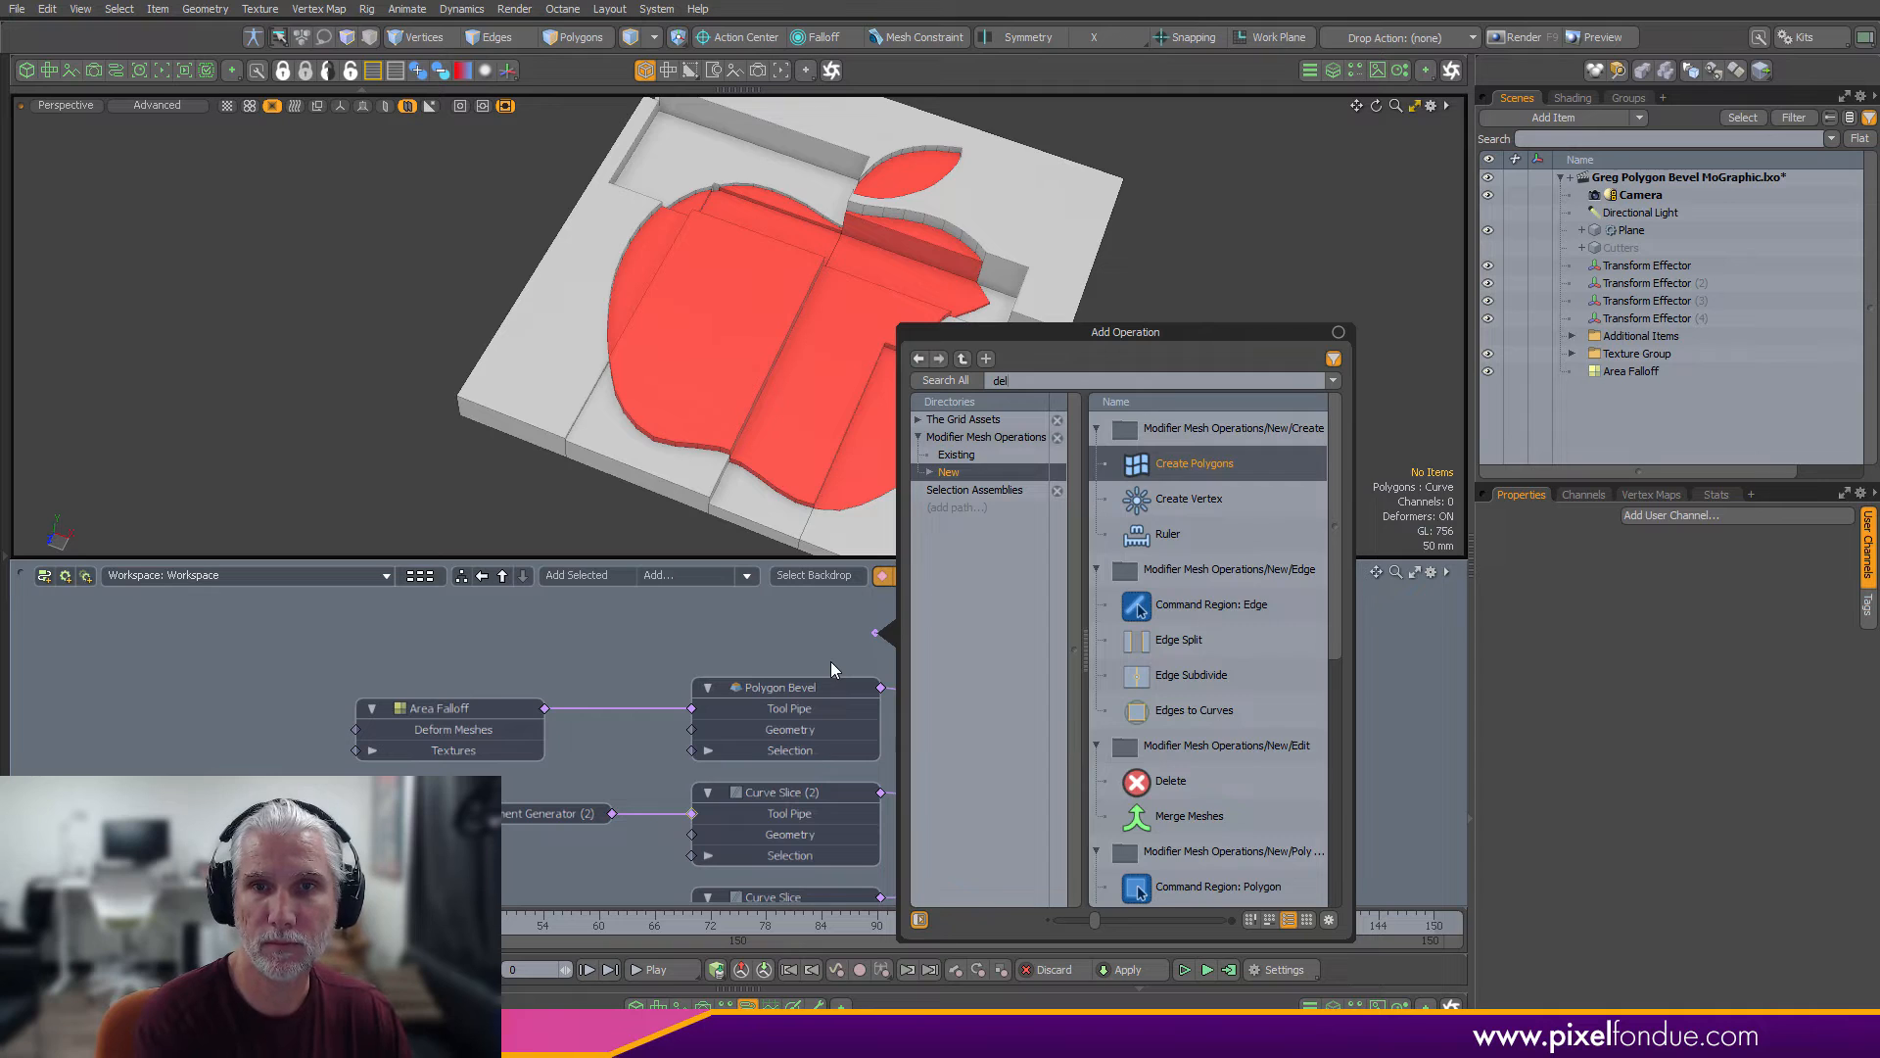
{"action": "key", "text": "Return"}
{"action": "left_click", "coordinate": [1652, 582]}
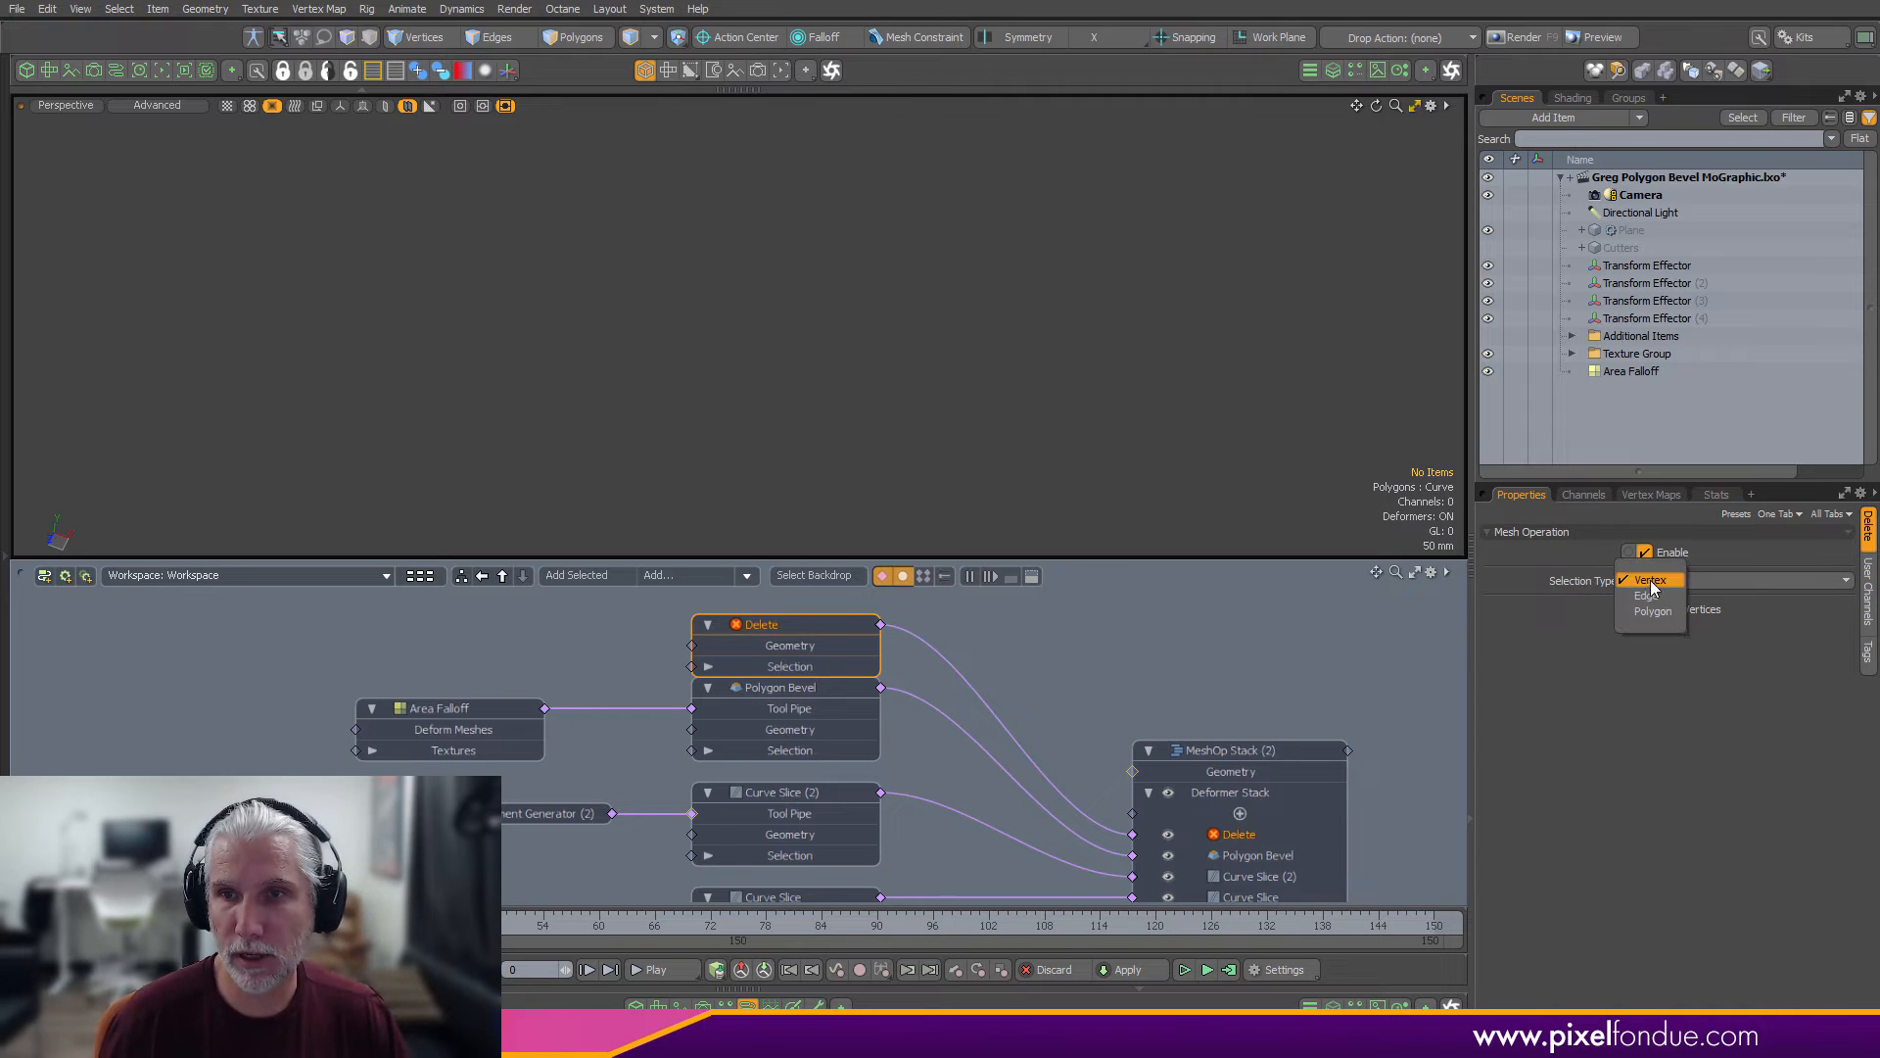
{"action": "left_click", "coordinate": [1653, 611]}
{"action": "left_click_drag", "start_coordinate": [813, 631], "coordinate": [811, 605]}
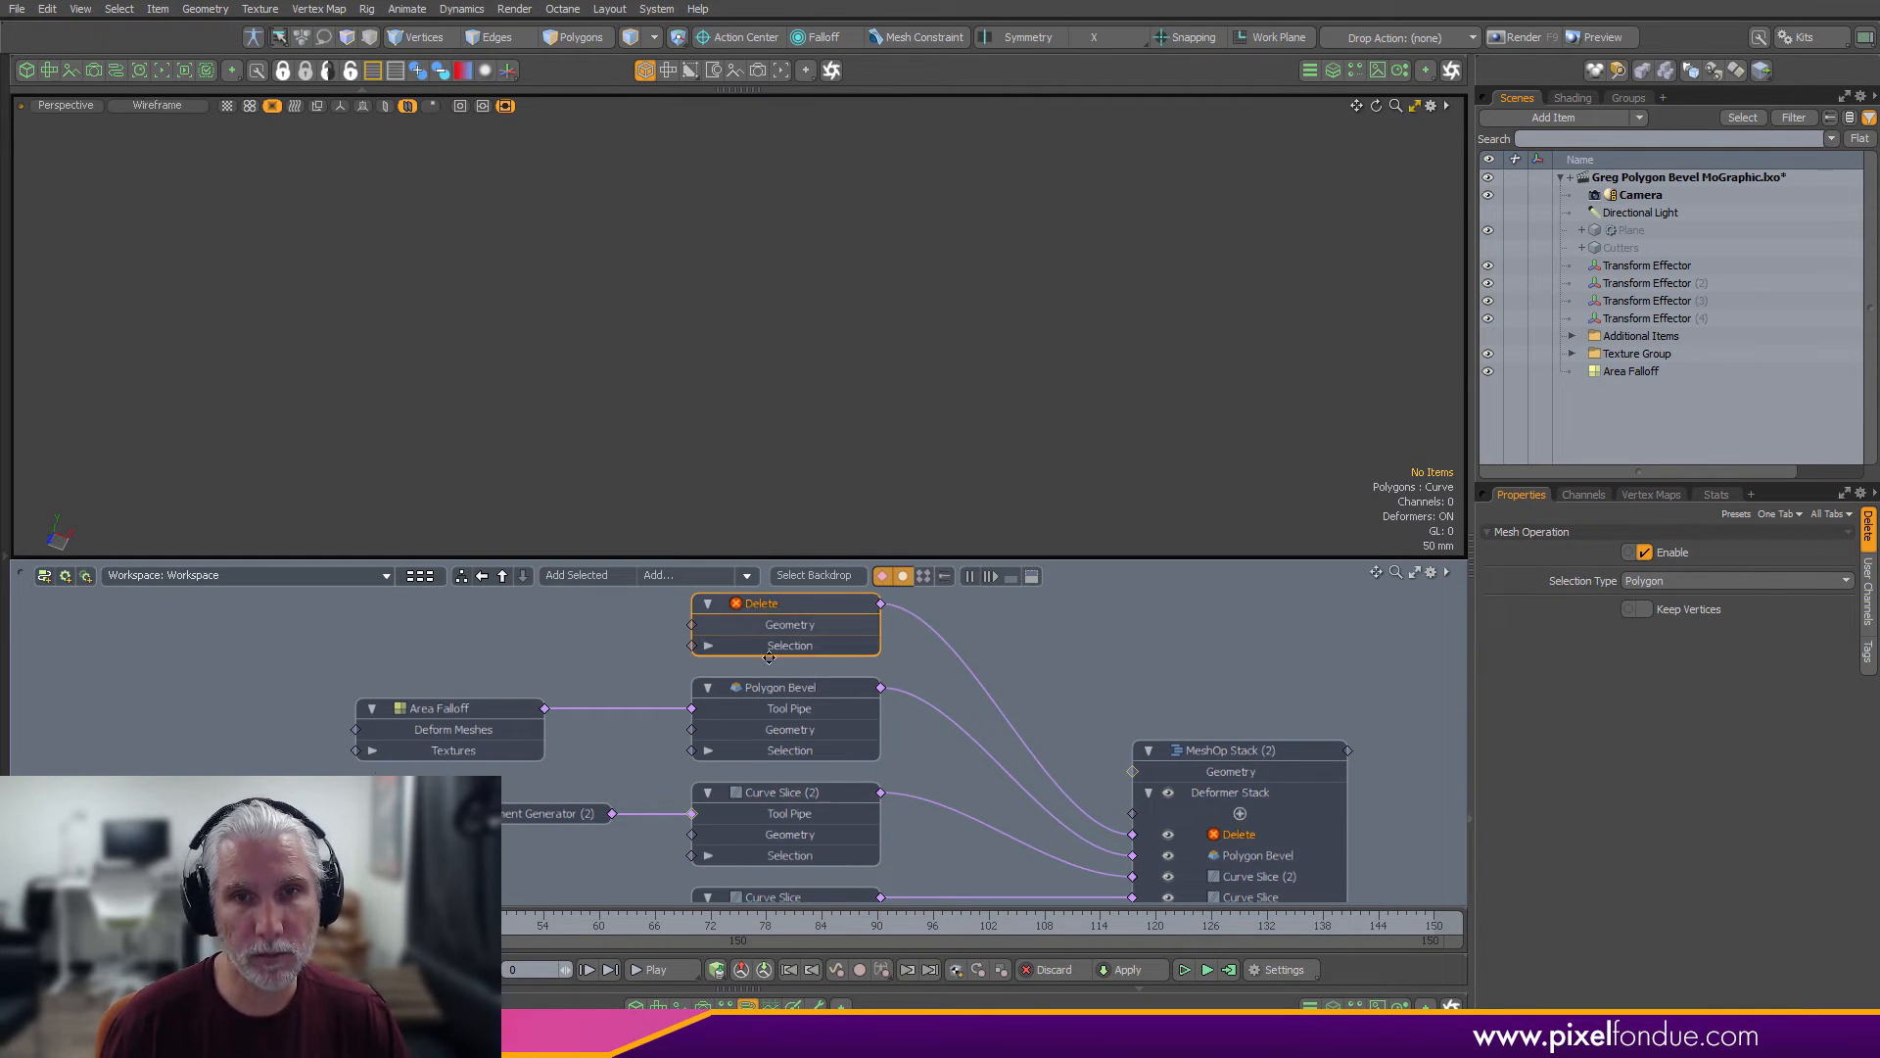
Add a Select By Polygon Tag node and connect it to the Delete operation's Selection input
{"action": "middle_click_drag", "start_coordinate": [690, 669], "coordinate": [827, 744]}
{"action": "left_click", "coordinate": [822, 577]}
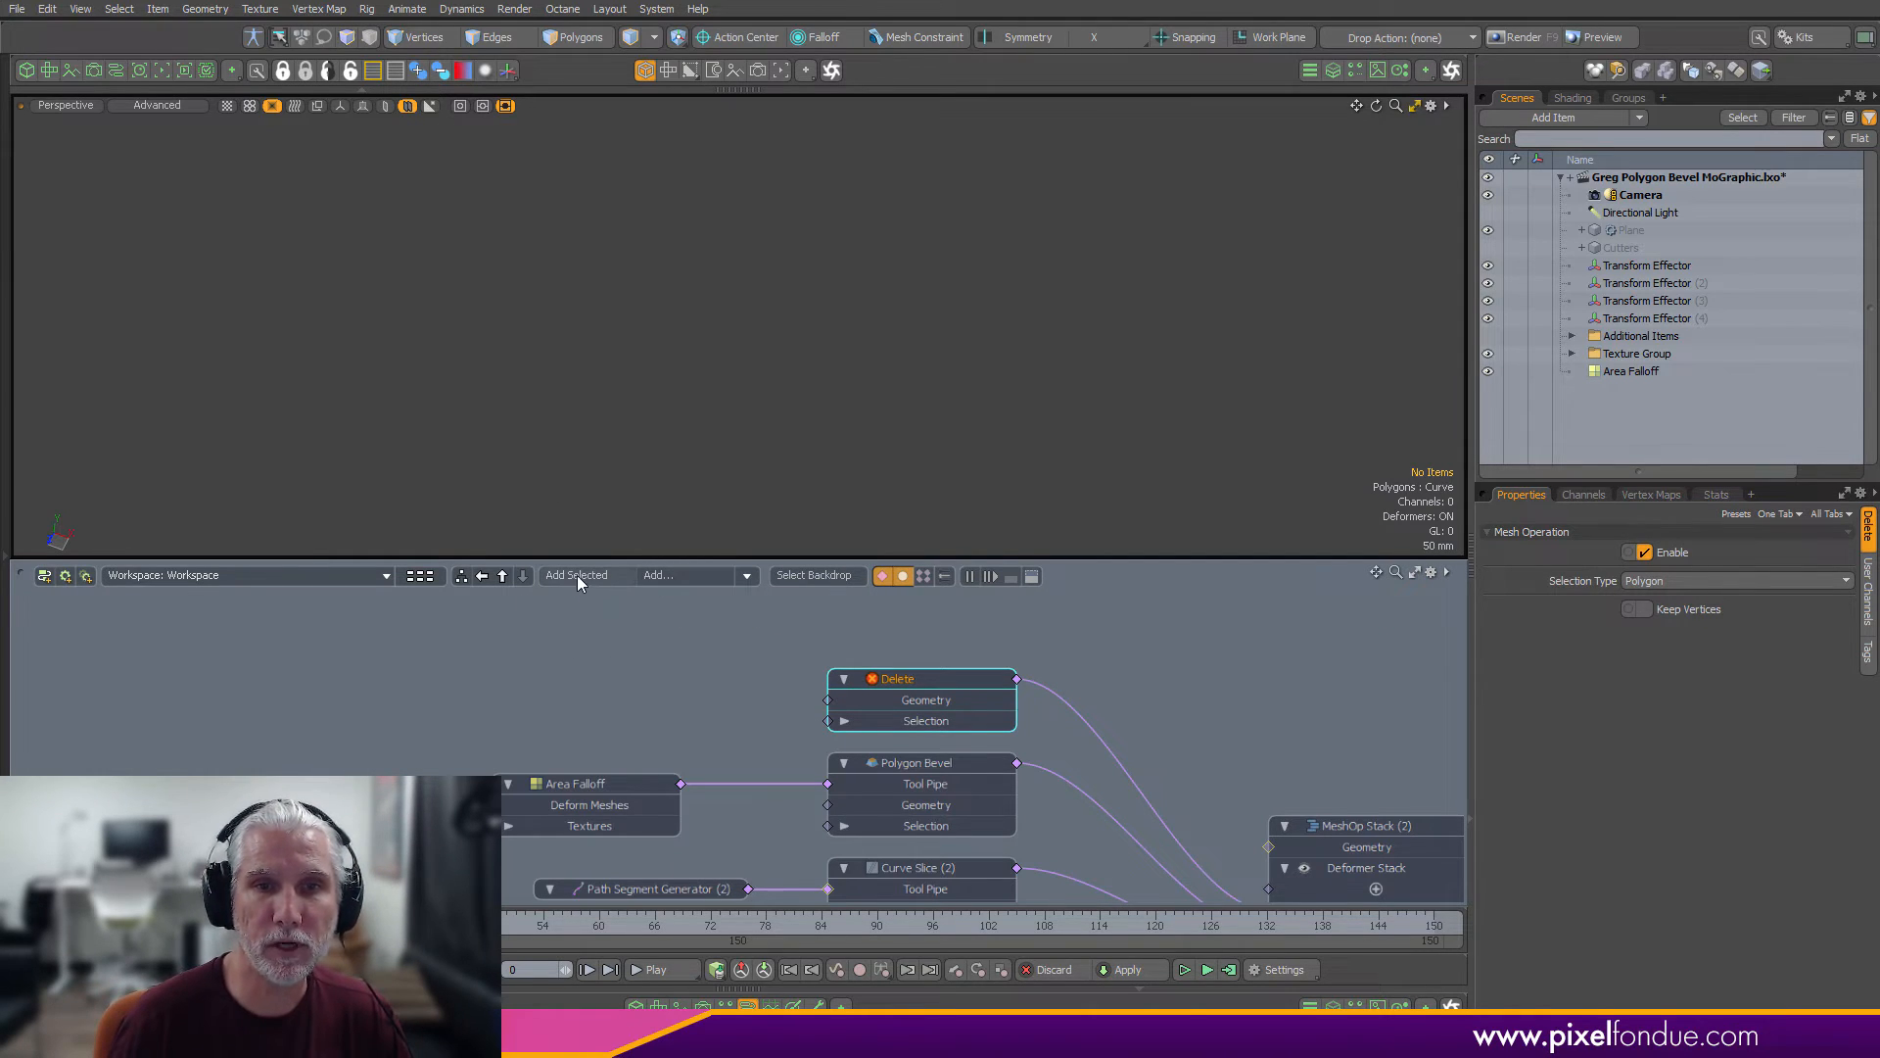
{"action": "left_click", "coordinate": [662, 609]}
{"action": "left_click", "coordinate": [663, 578]}
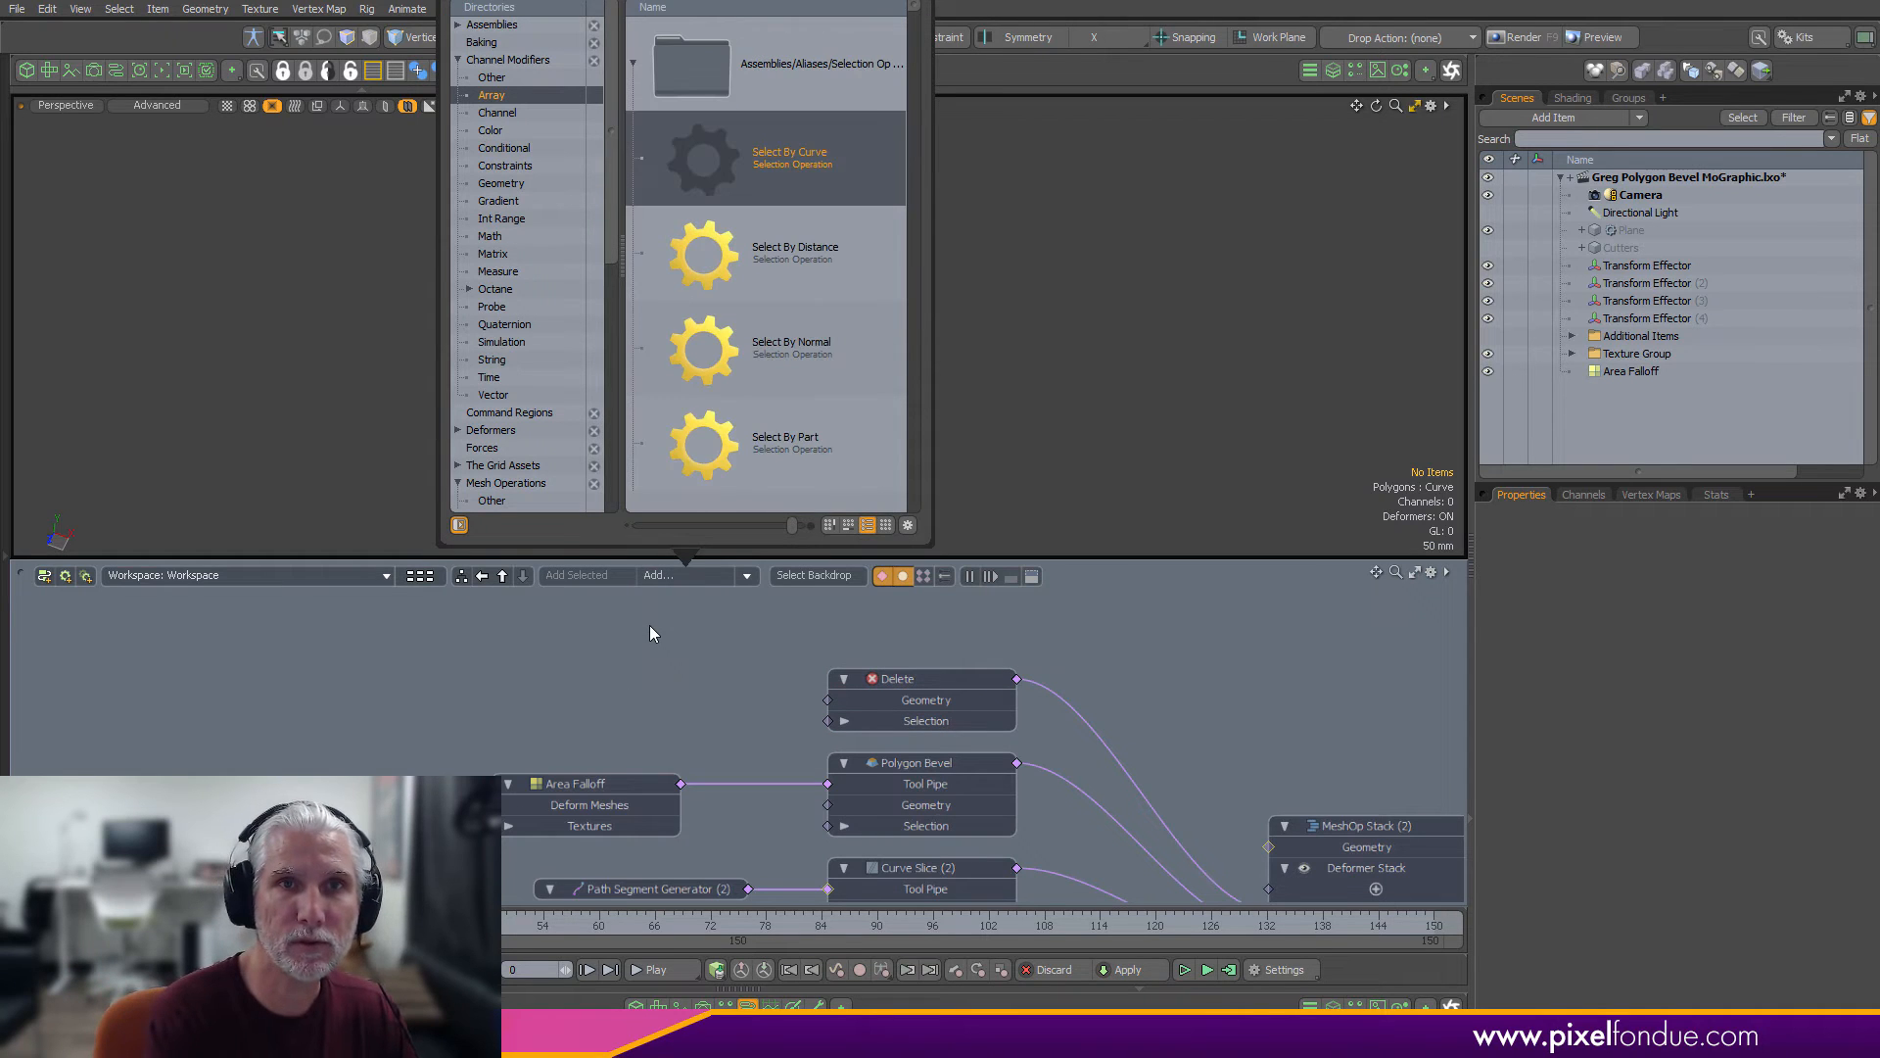
{"action": "type", "text": "po"}
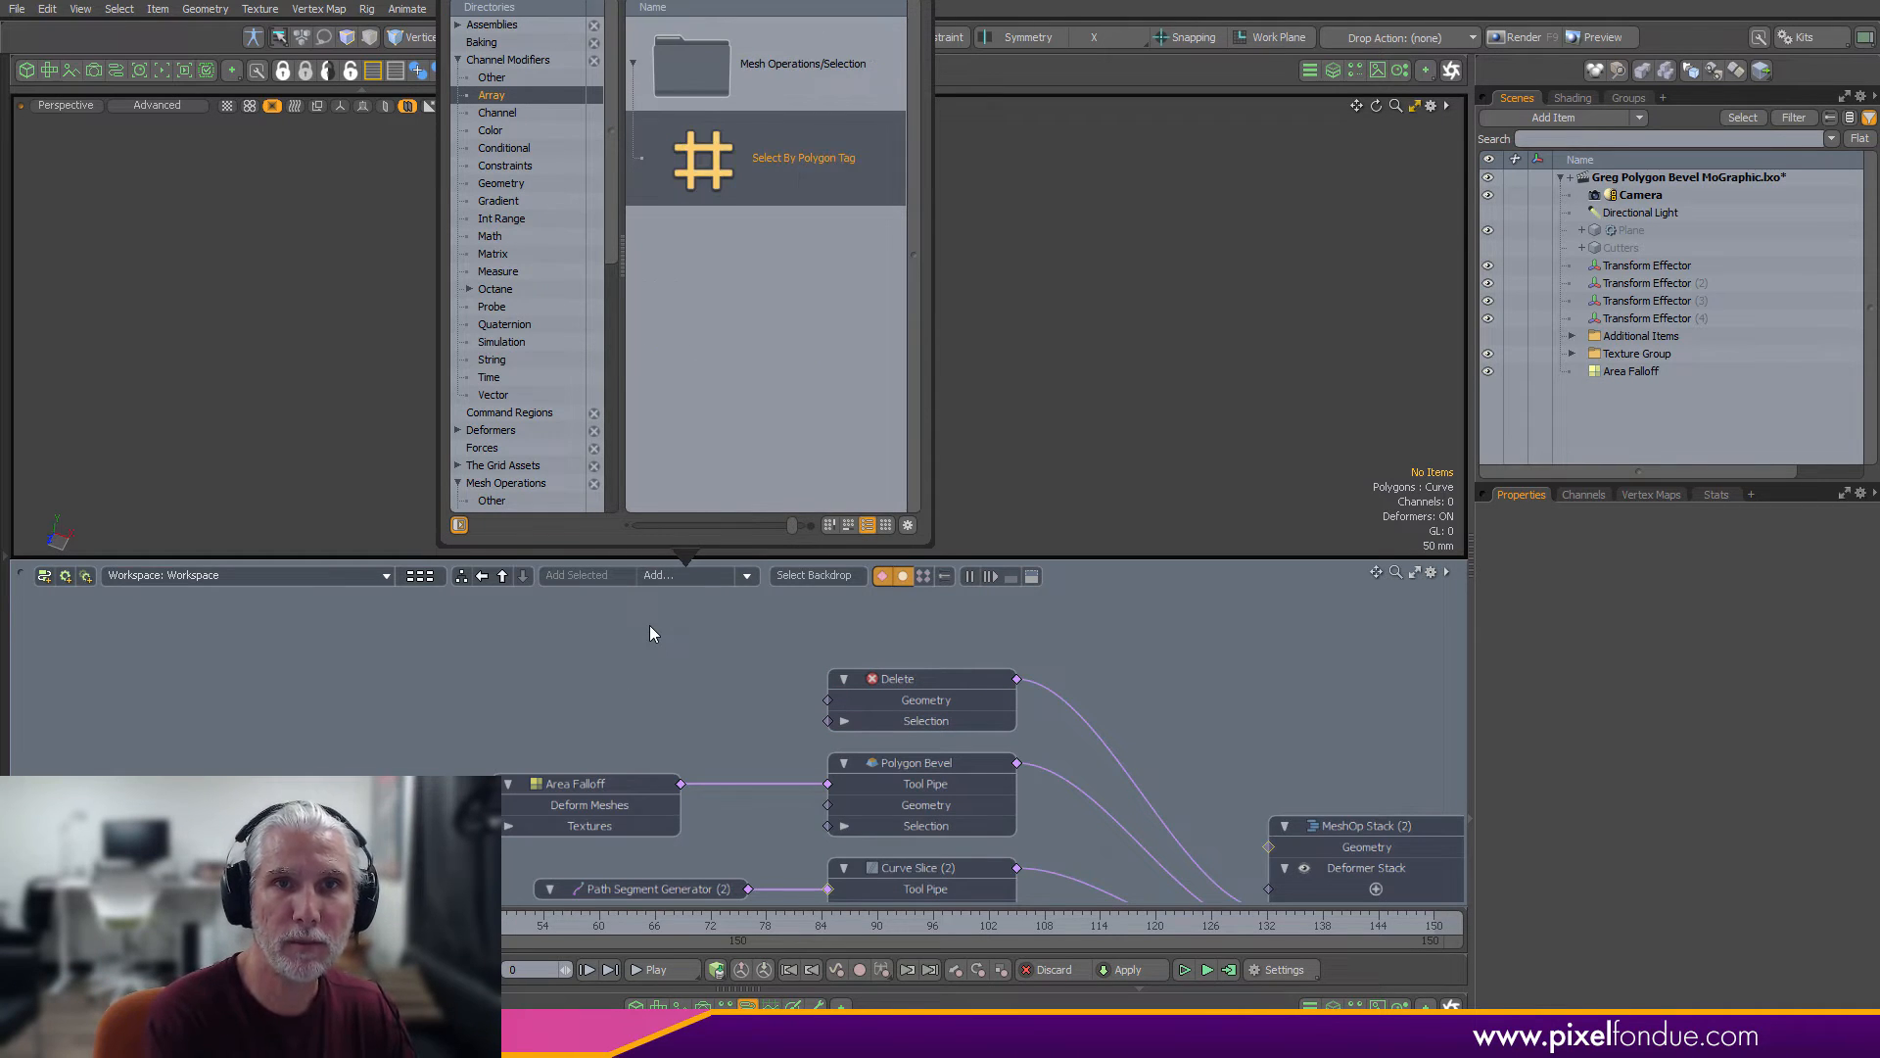
{"action": "key", "text": "Return"}
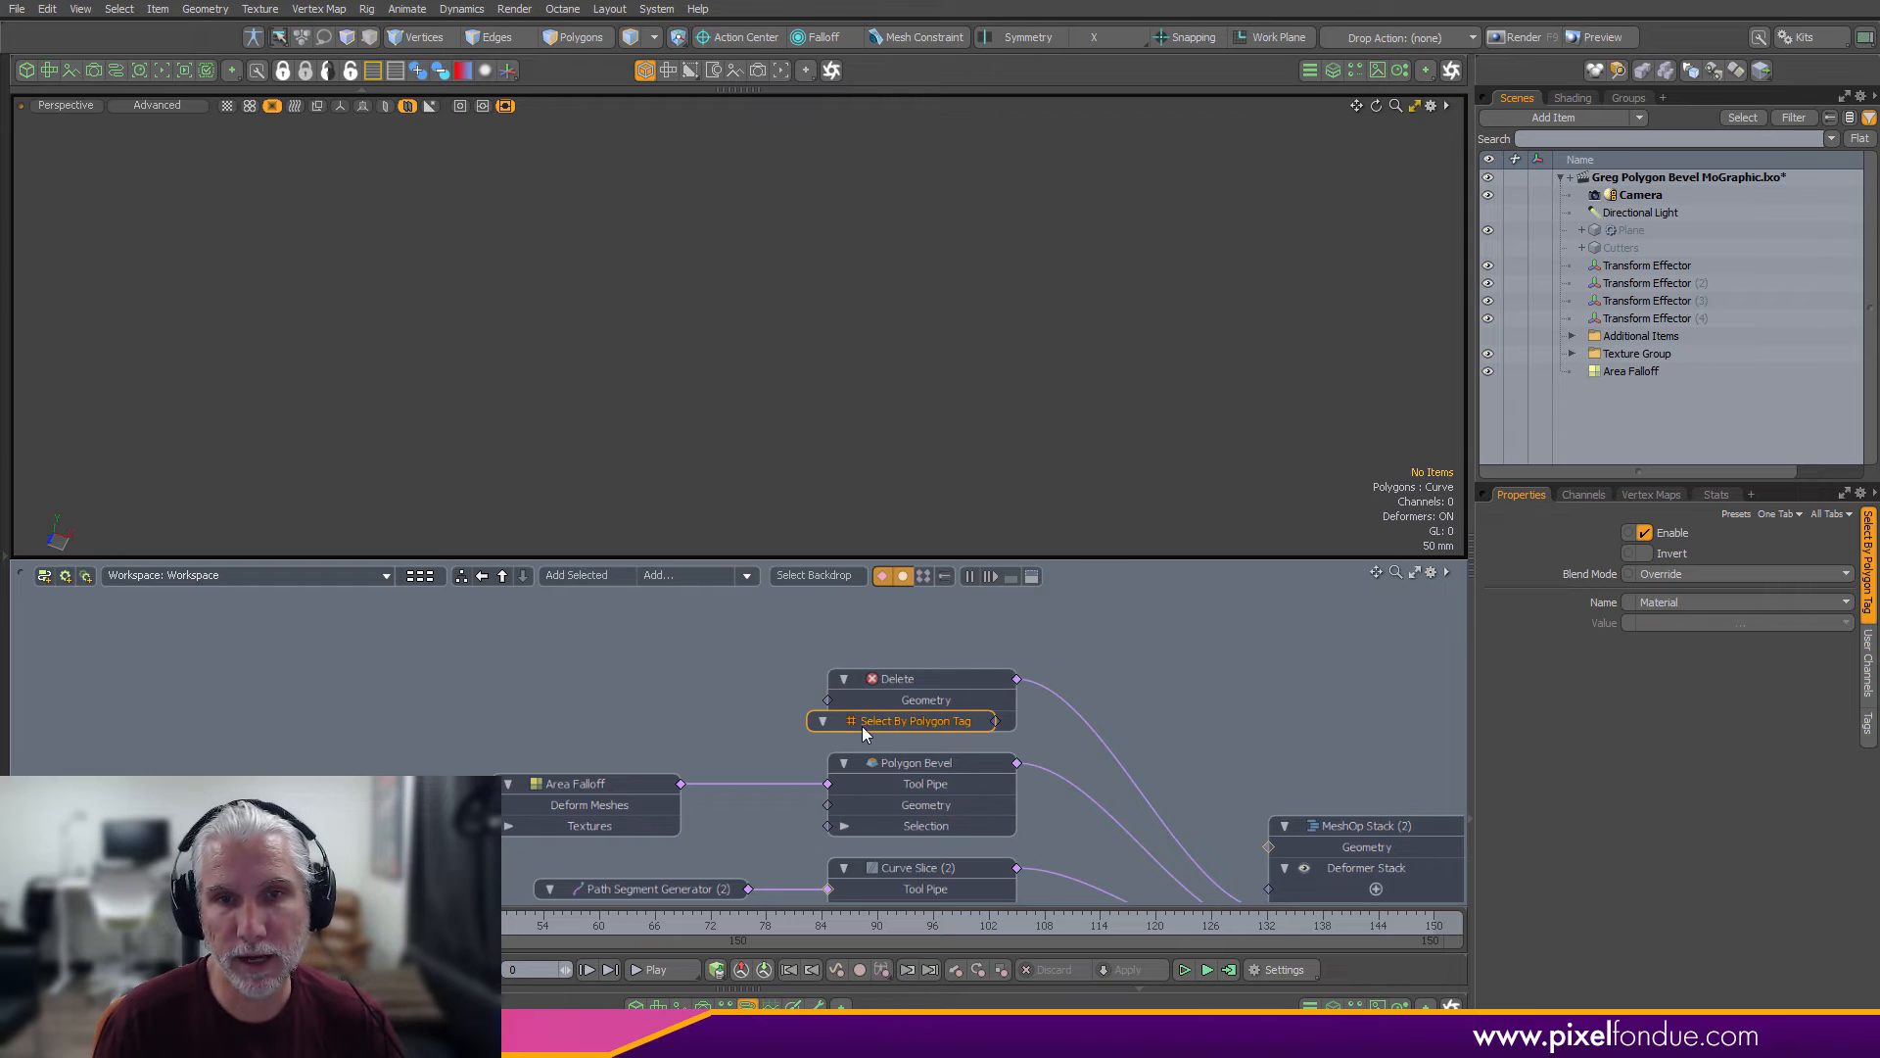
{"action": "left_click_drag", "start_coordinate": [681, 717], "coordinate": [644, 740]}
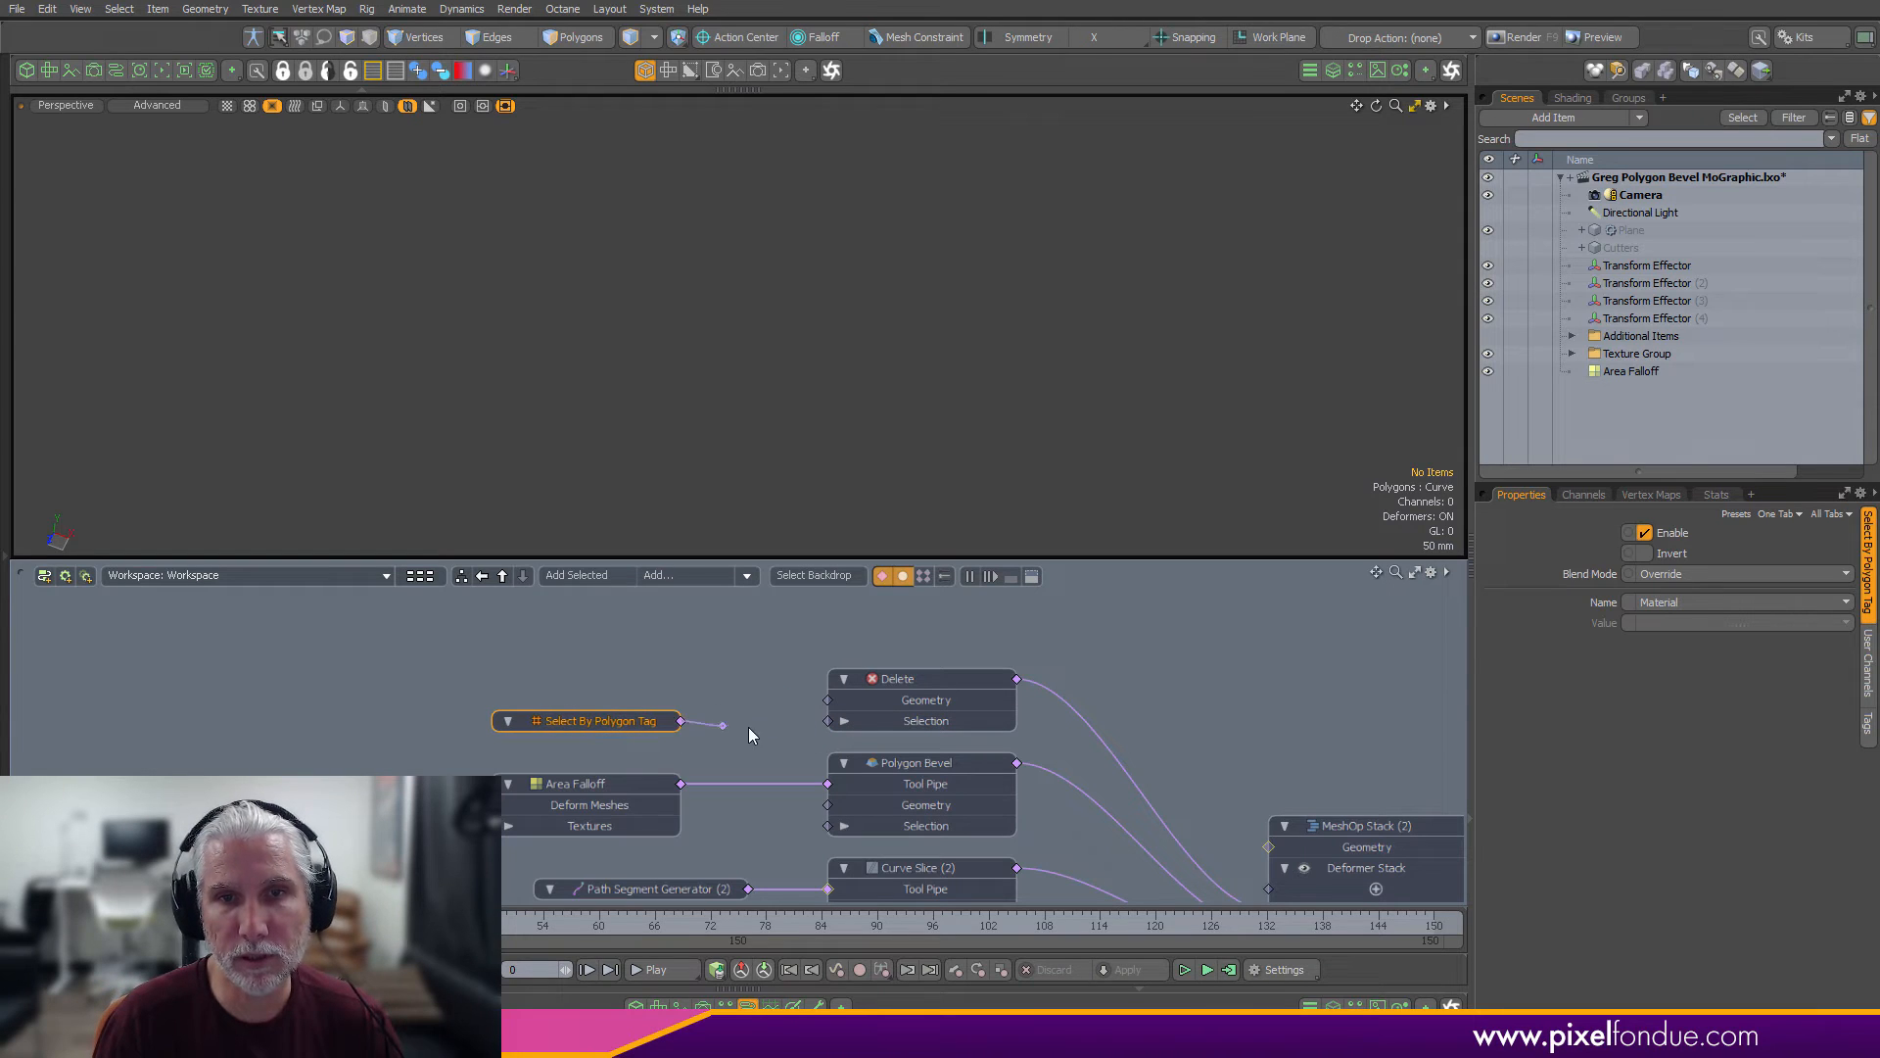
{"action": "left_click_drag", "start_coordinate": [799, 732], "coordinate": [827, 721]}
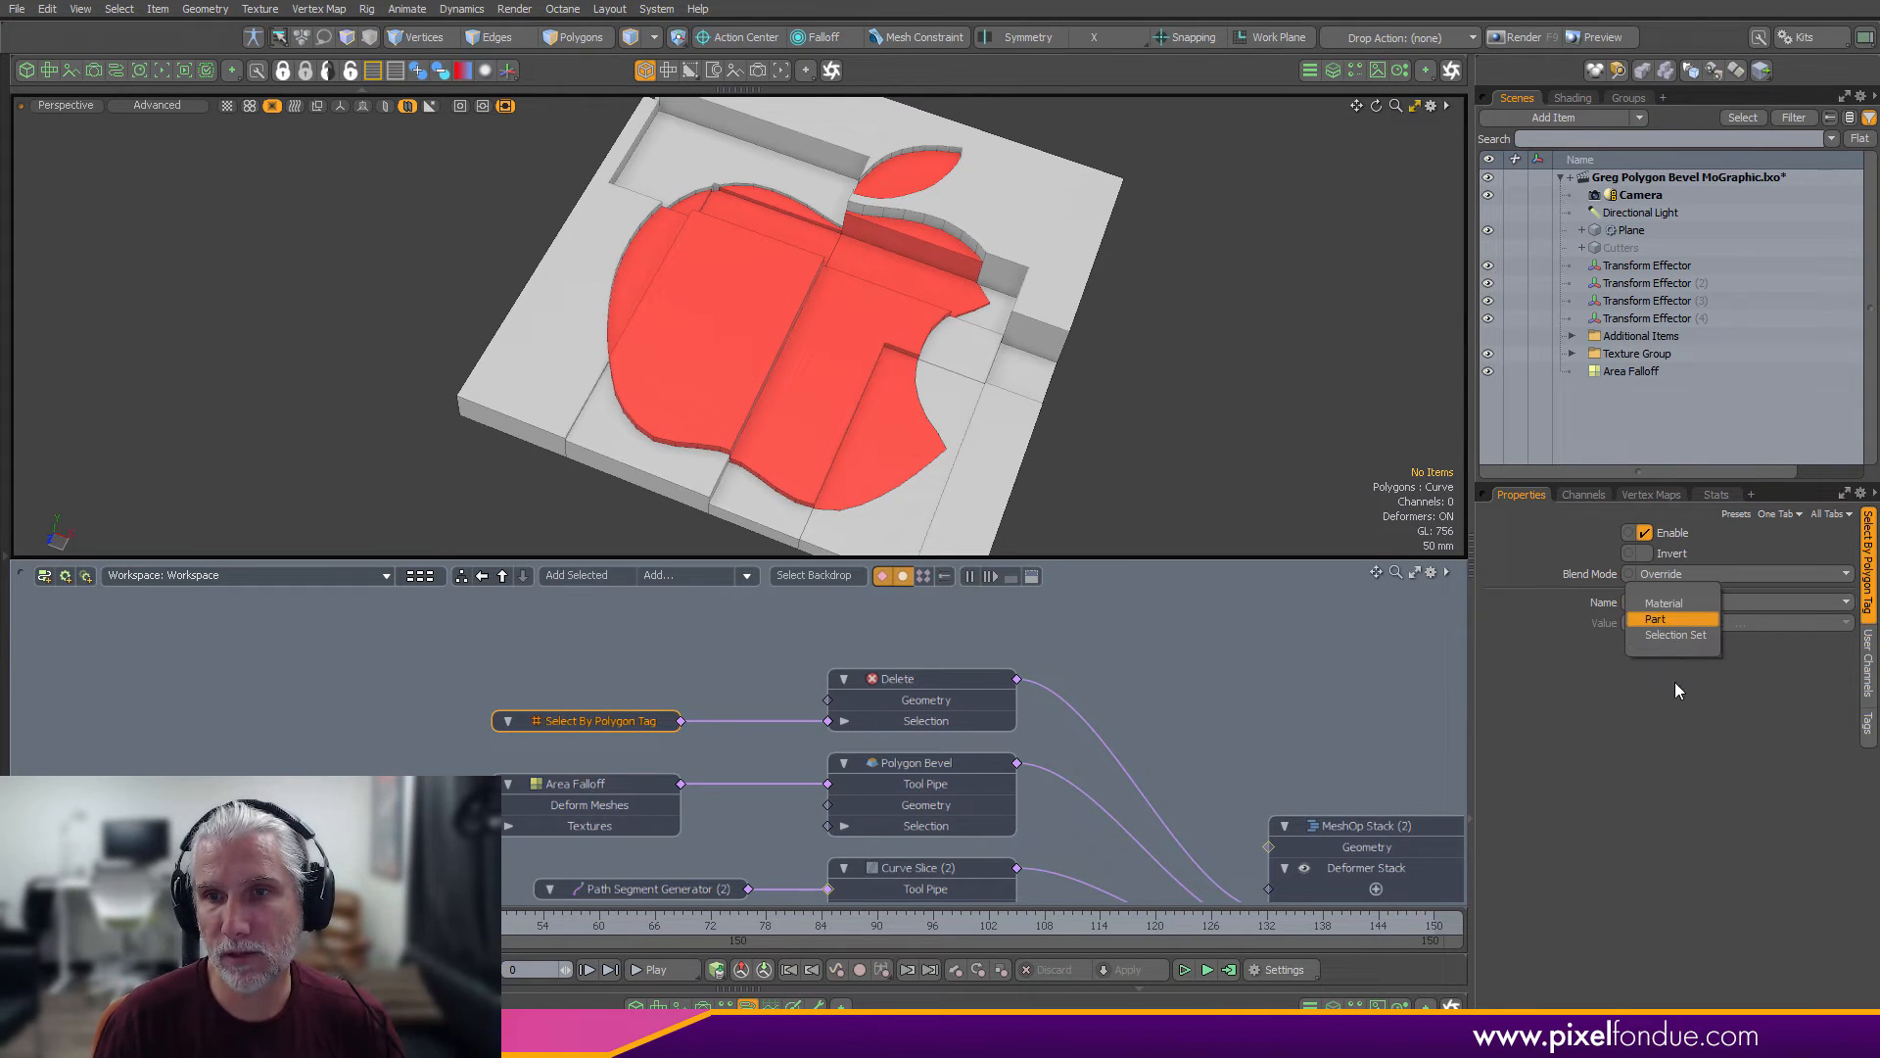
Target the Apple material in Select By Polygon Tag and invert the selection so all other polygons are deleted
{"action": "left_click", "coordinate": [1671, 723]}
{"action": "left_click", "coordinate": [1702, 625]}
{"action": "left_click", "coordinate": [1097, 644]}
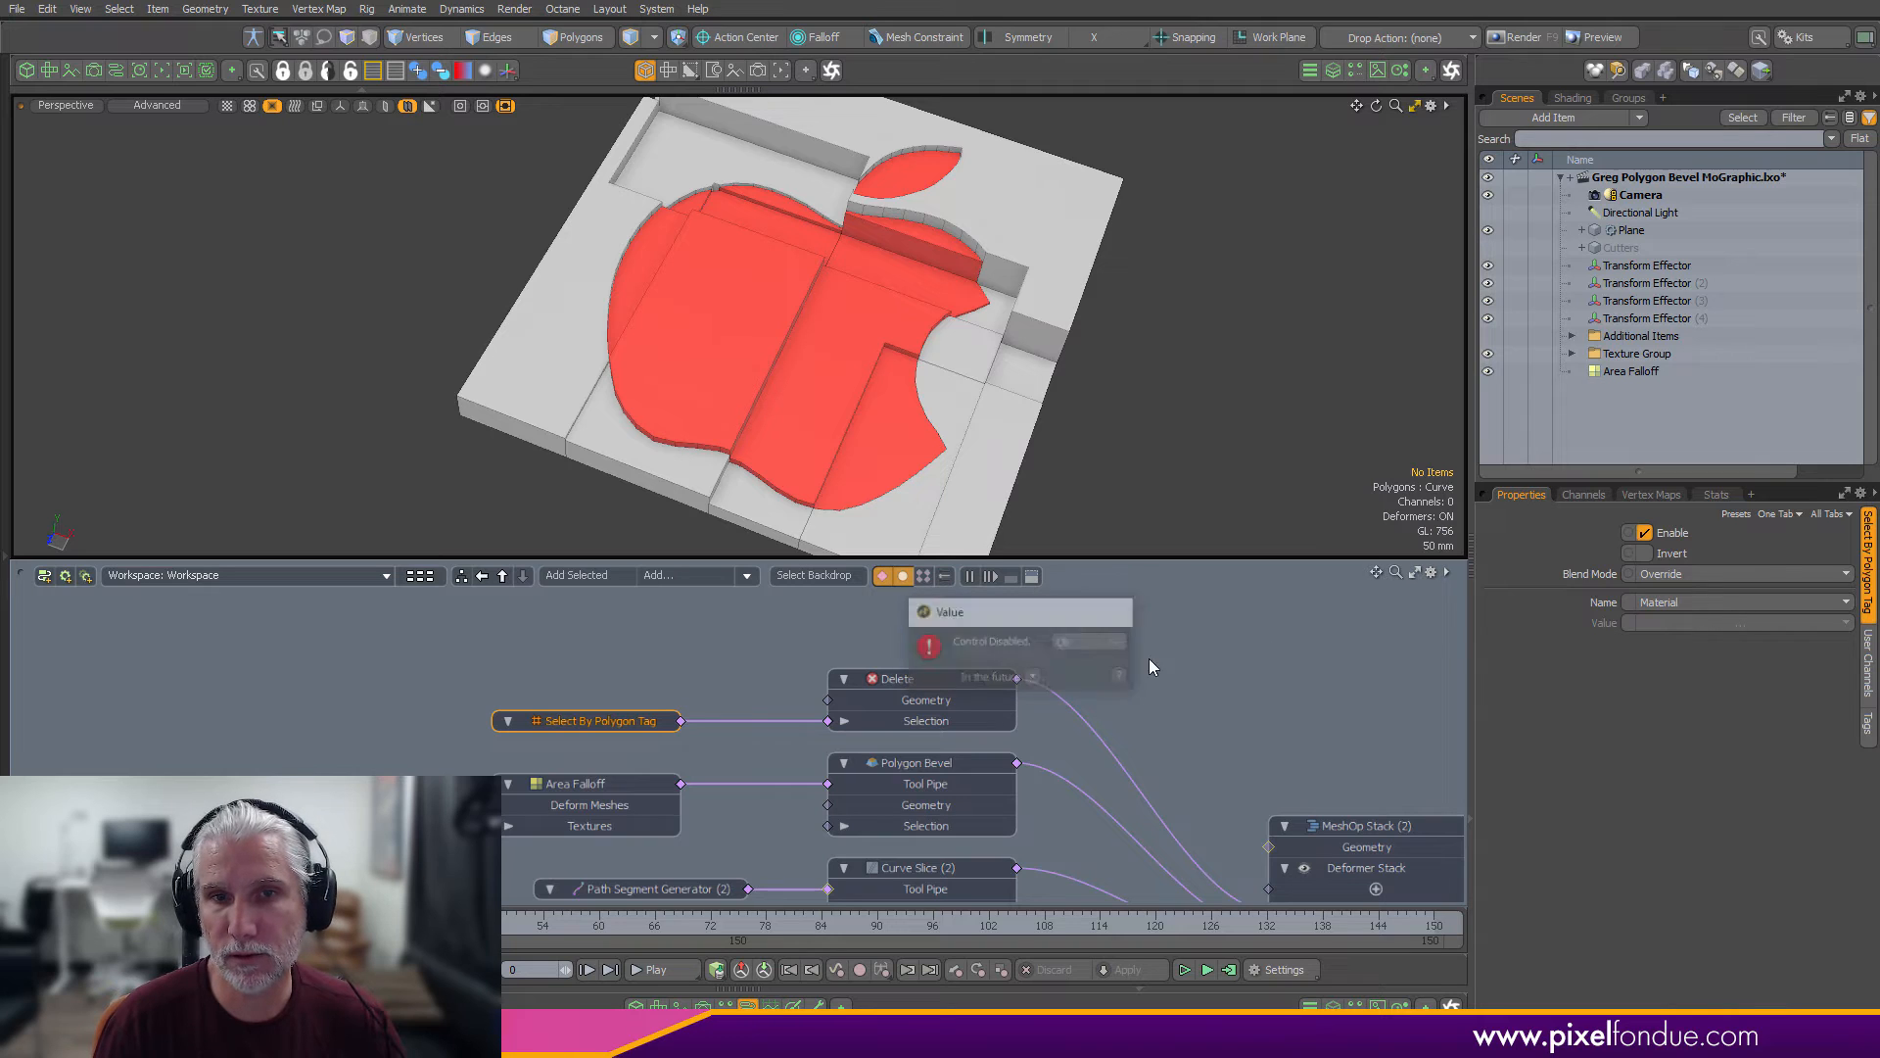
{"action": "left_click", "coordinate": [1148, 658]}
{"action": "left_click", "coordinate": [587, 723]}
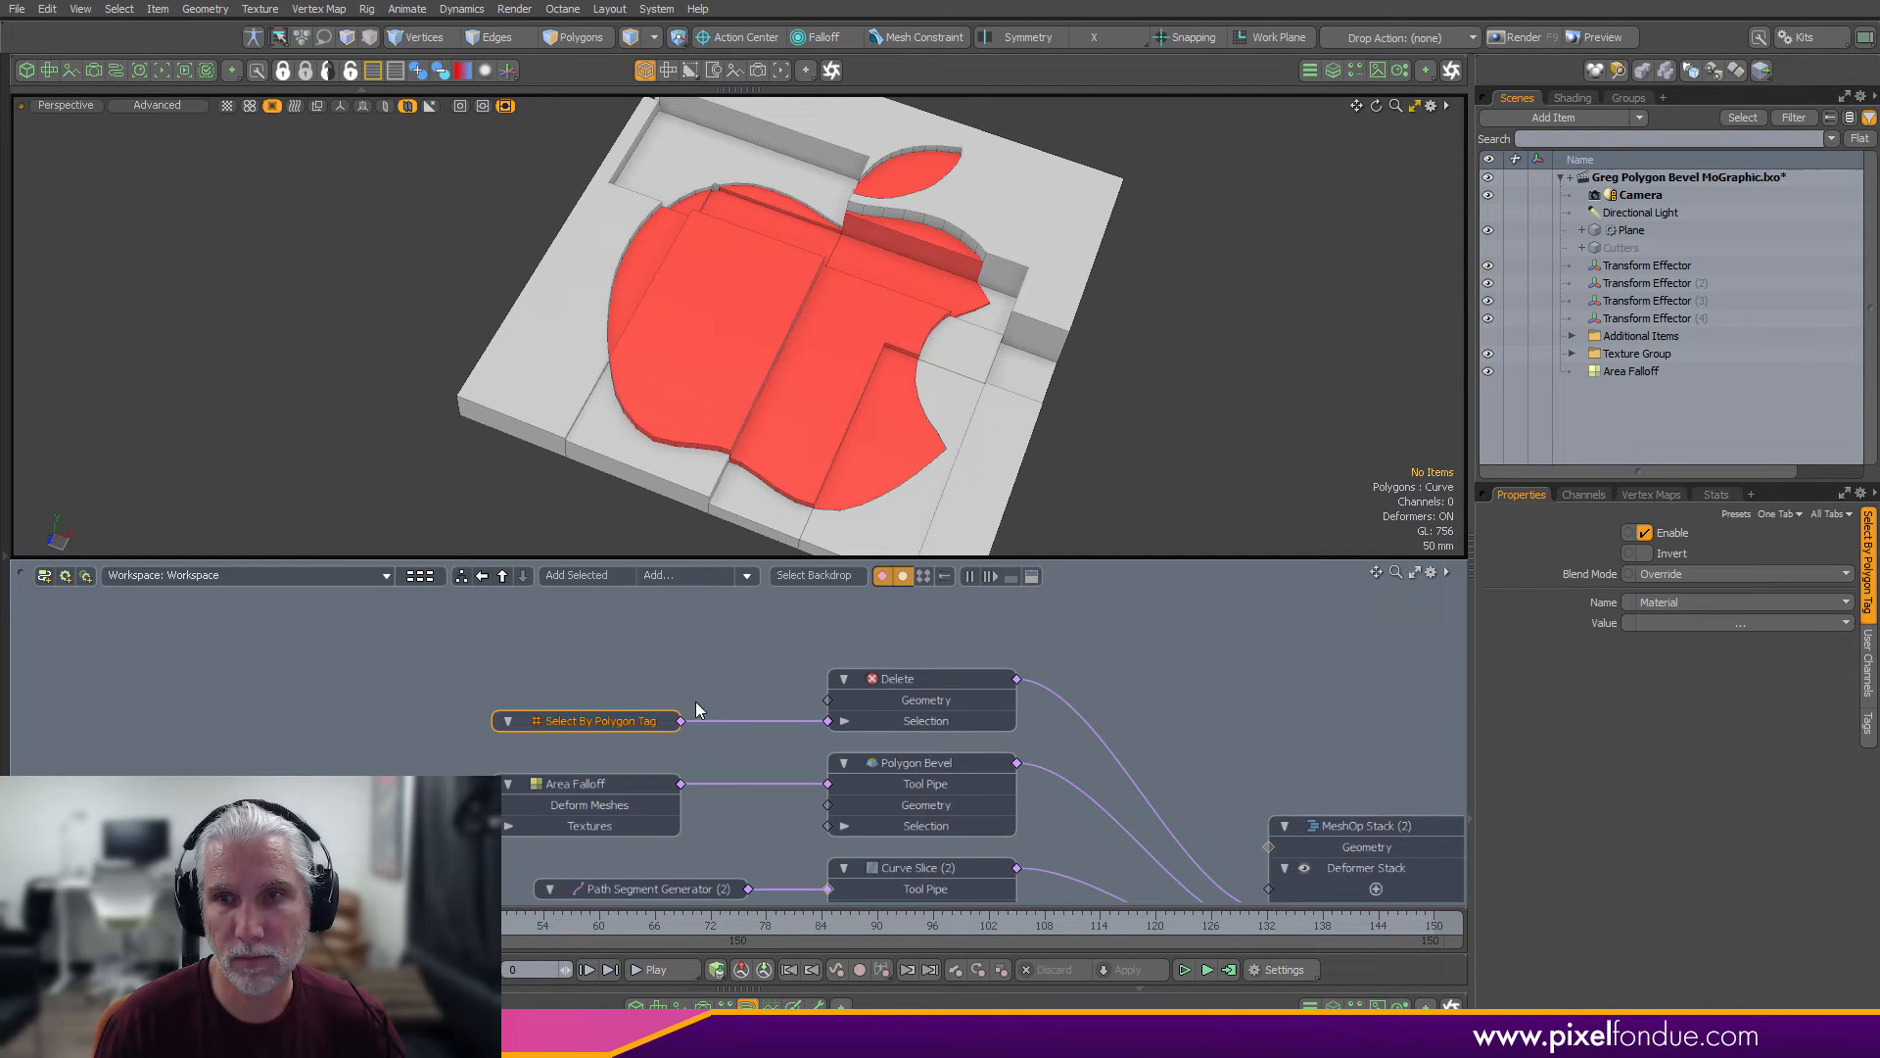
{"action": "left_click", "coordinate": [1700, 628]}
{"action": "left_click", "coordinate": [1704, 651]}
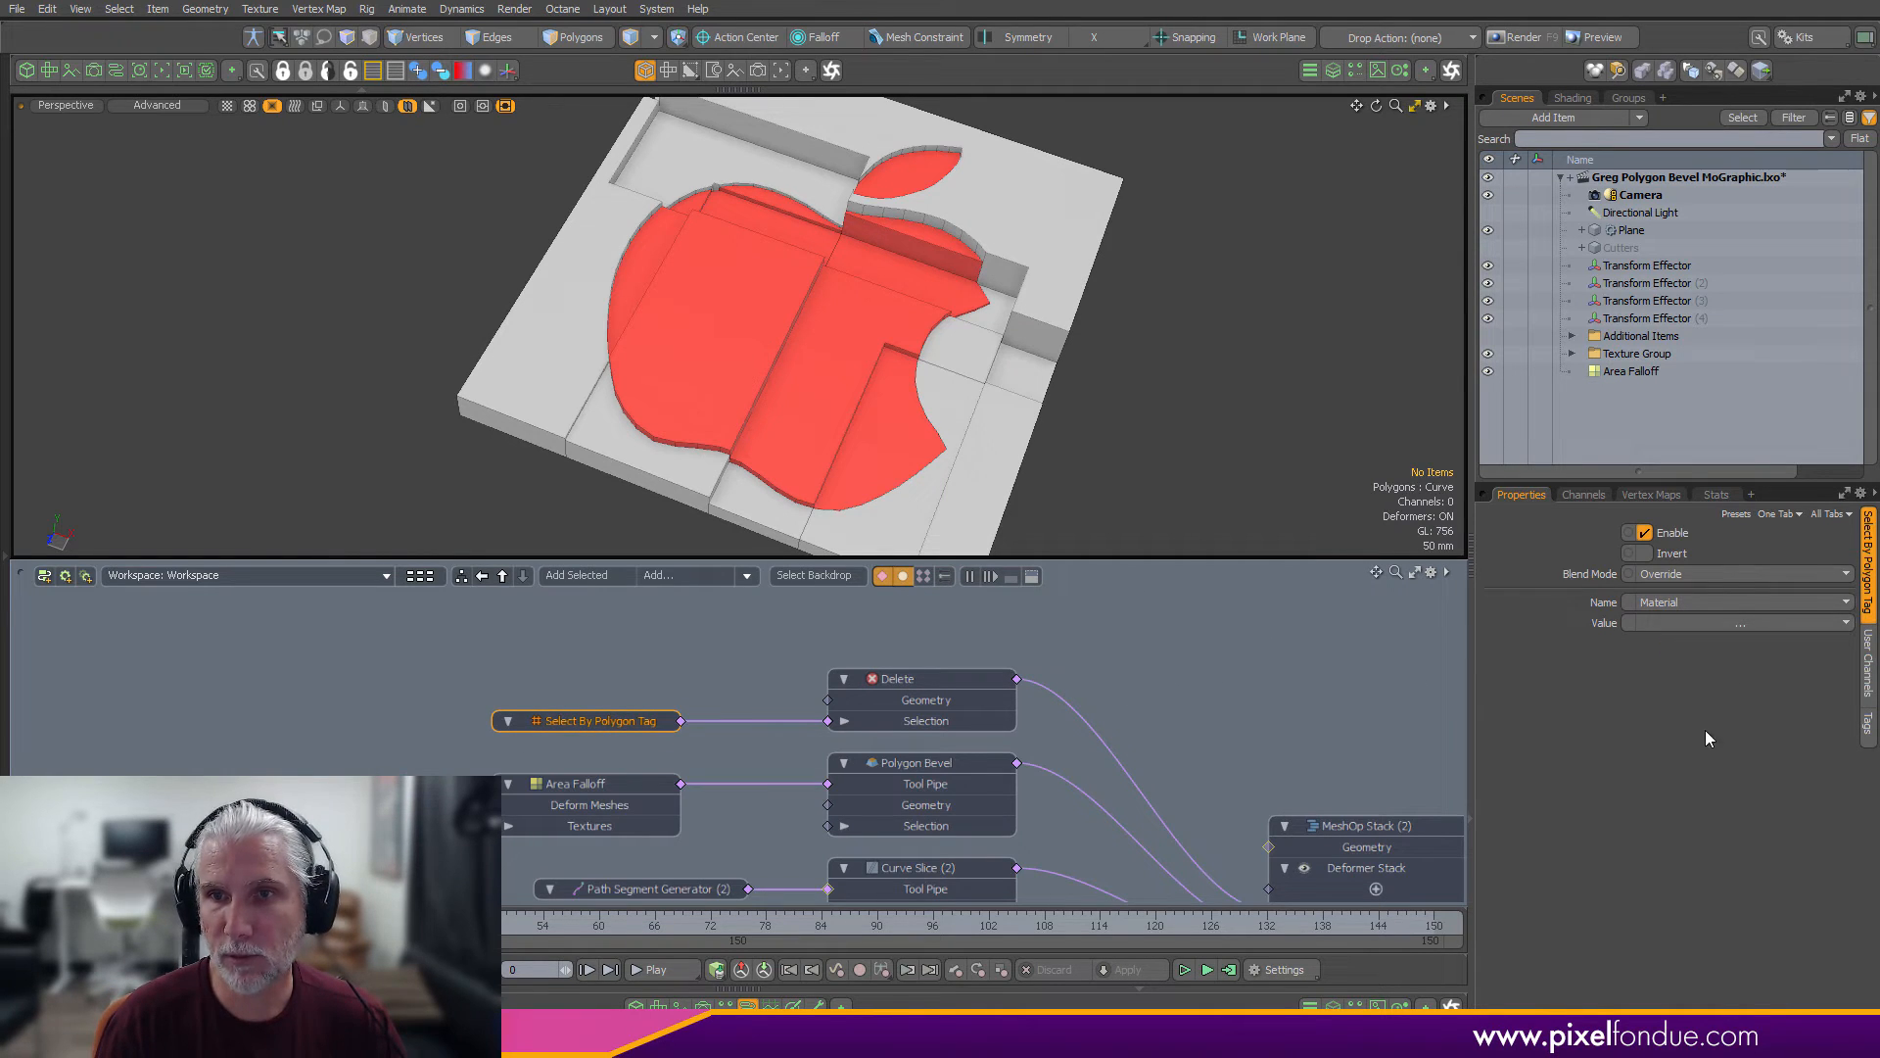
{"action": "left_click", "coordinate": [1650, 554]}
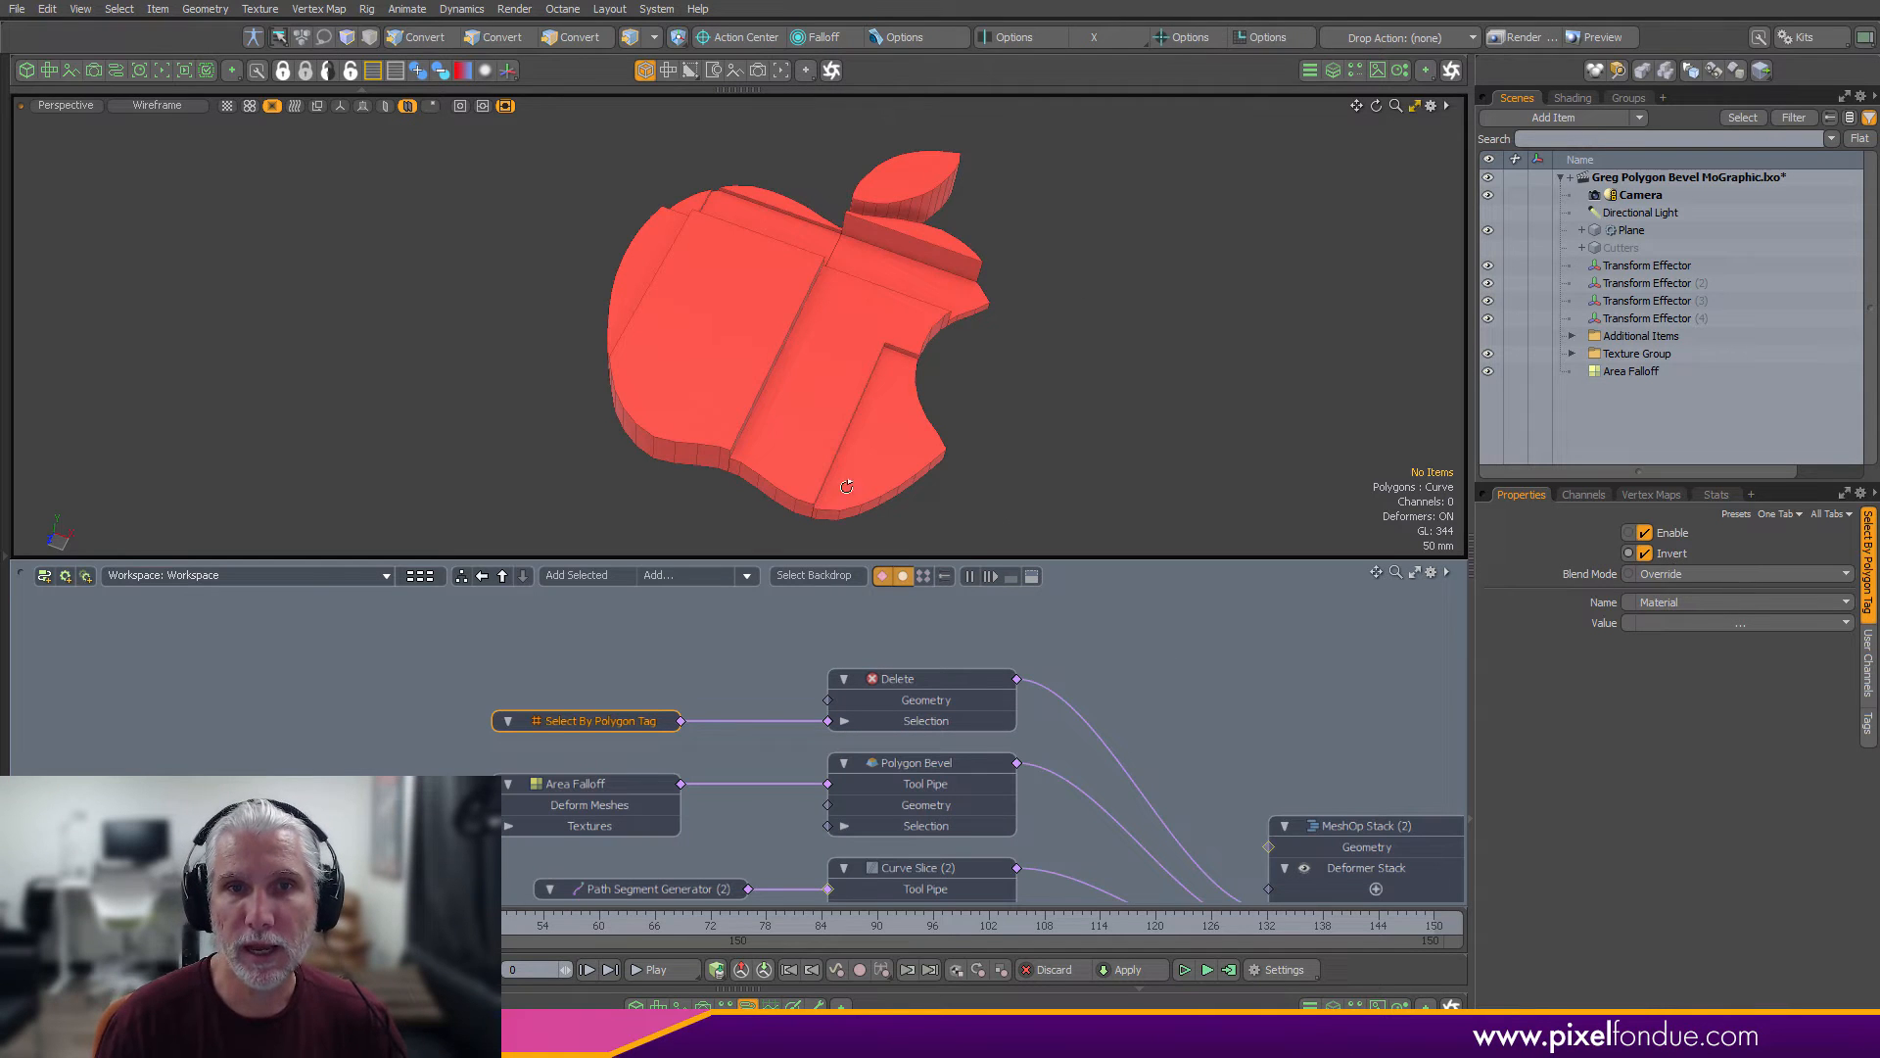
{"action": "left_click_drag", "start_coordinate": [843, 490], "coordinate": [840, 344], "text": "alt"}
{"action": "left_click_drag", "start_coordinate": [840, 343], "coordinate": [1055, 370], "text": "ctrl+alt"}
Try Polygon Bevel below both Curve Slice operations in the deformer stack, and return it to its place under Delete
{"action": "left_click_drag", "start_coordinate": [1332, 781], "coordinate": [1192, 728], "text": "alt"}
{"action": "left_click_drag", "start_coordinate": [1192, 727], "coordinate": [1095, 730], "text": "ctrl+alt"}
{"action": "left_click_drag", "start_coordinate": [1094, 844], "coordinate": [1068, 815], "text": "alt"}
{"action": "left_click_drag", "start_coordinate": [1068, 814], "coordinate": [1152, 823], "text": "ctrl+alt"}
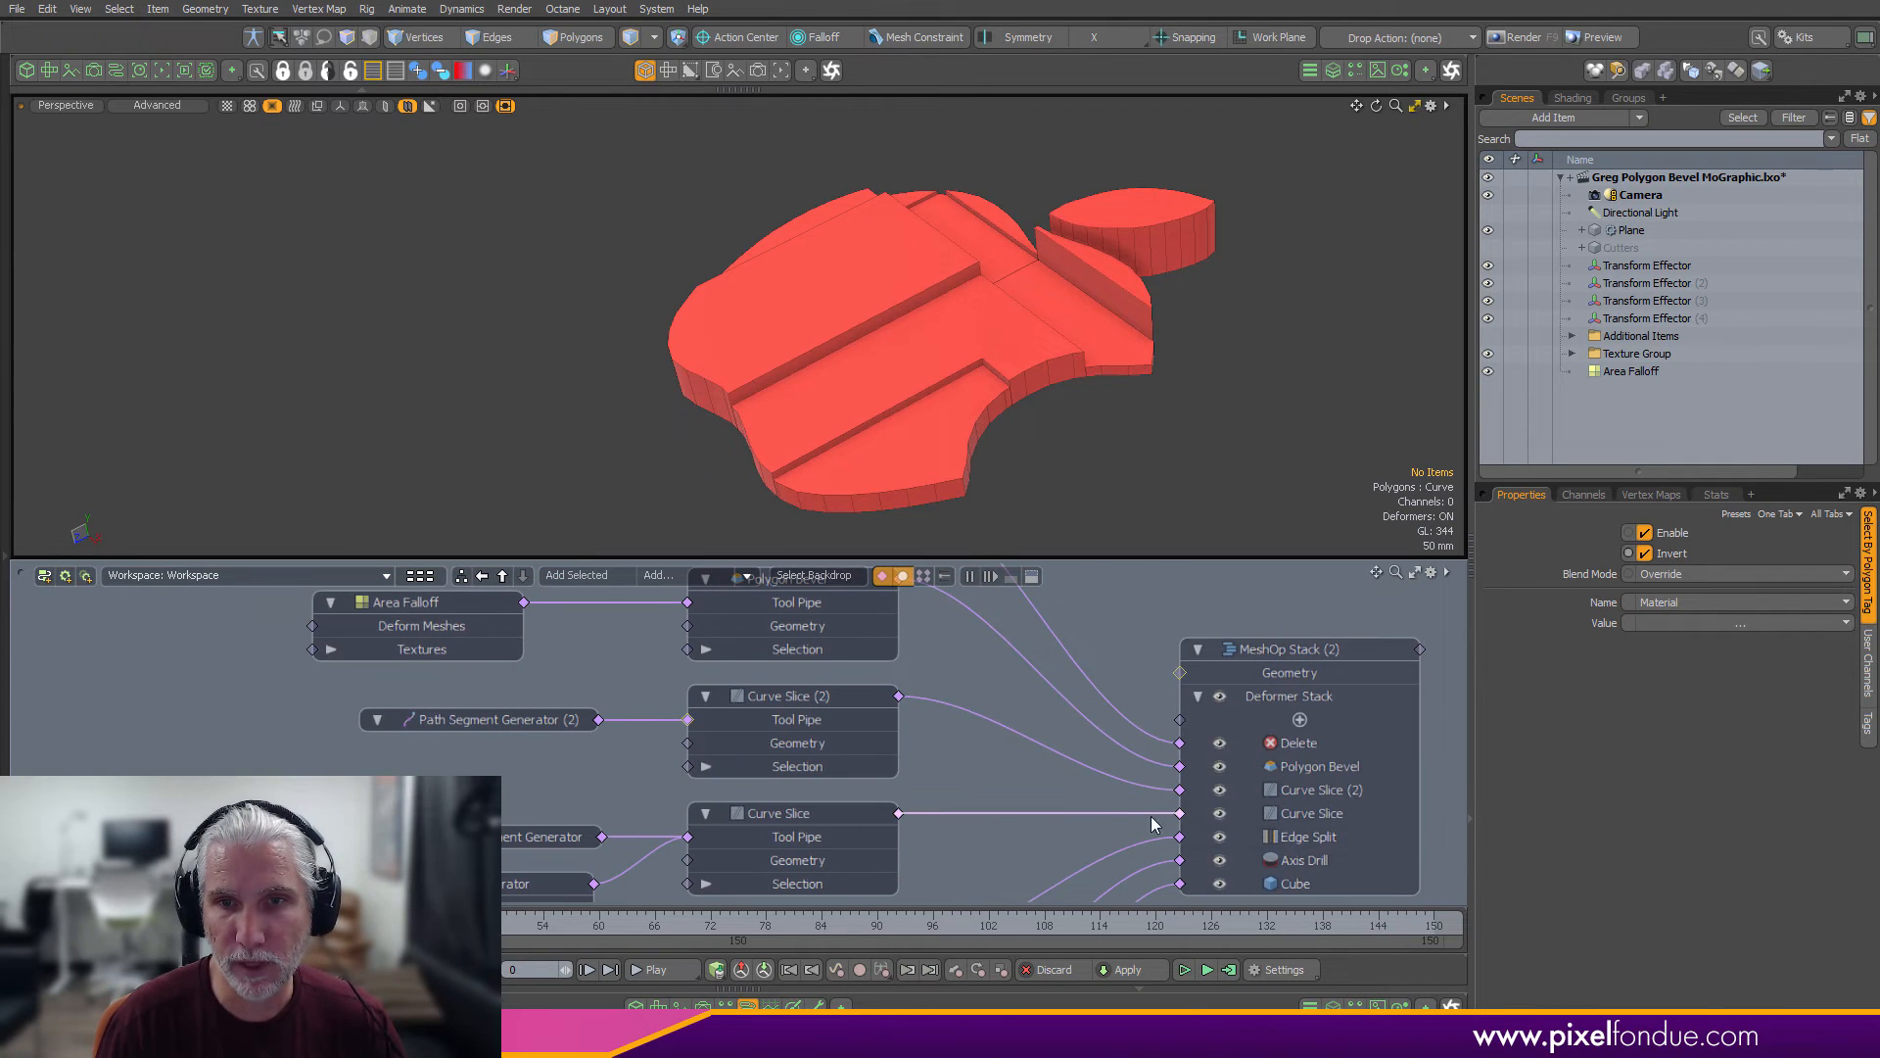
{"action": "left_click", "coordinate": [1283, 767]}
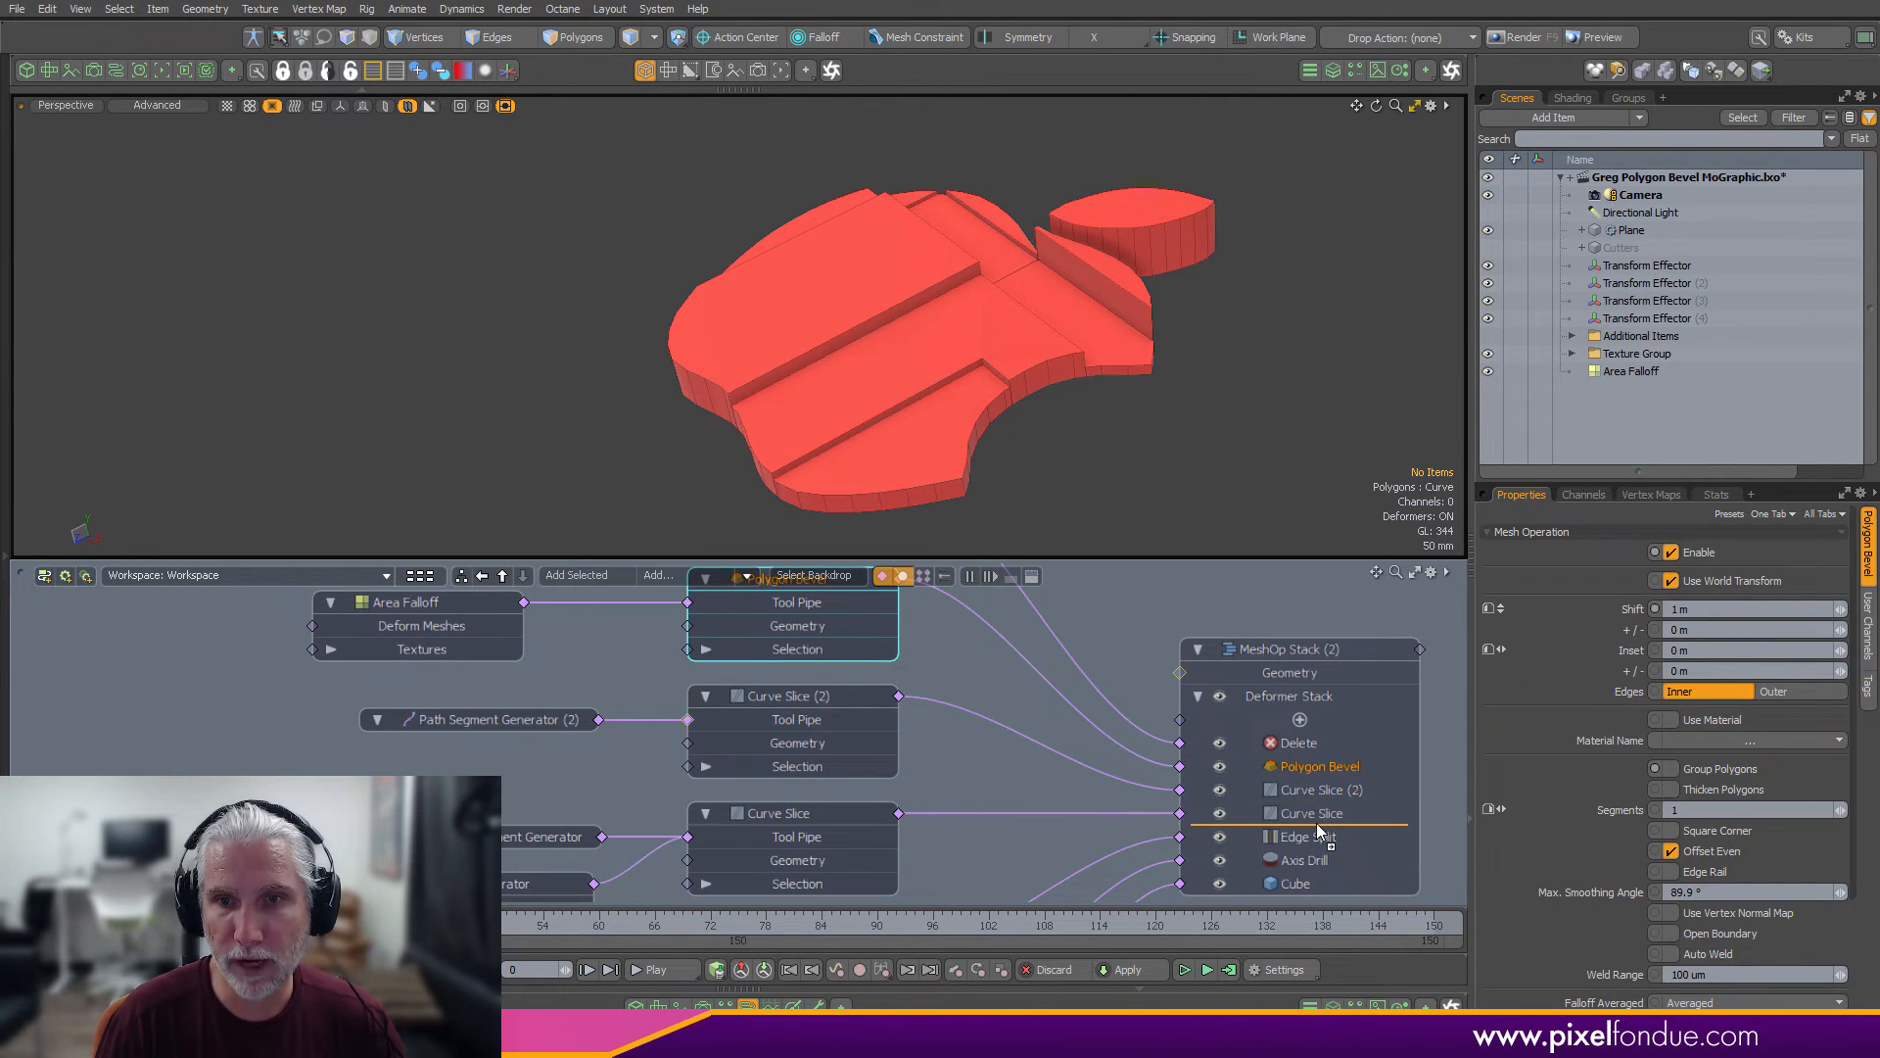
{"action": "left_click_drag", "start_coordinate": [1316, 831], "coordinate": [1316, 831]}
{"action": "left_click_drag", "start_coordinate": [763, 230], "coordinate": [987, 399], "text": "alt"}
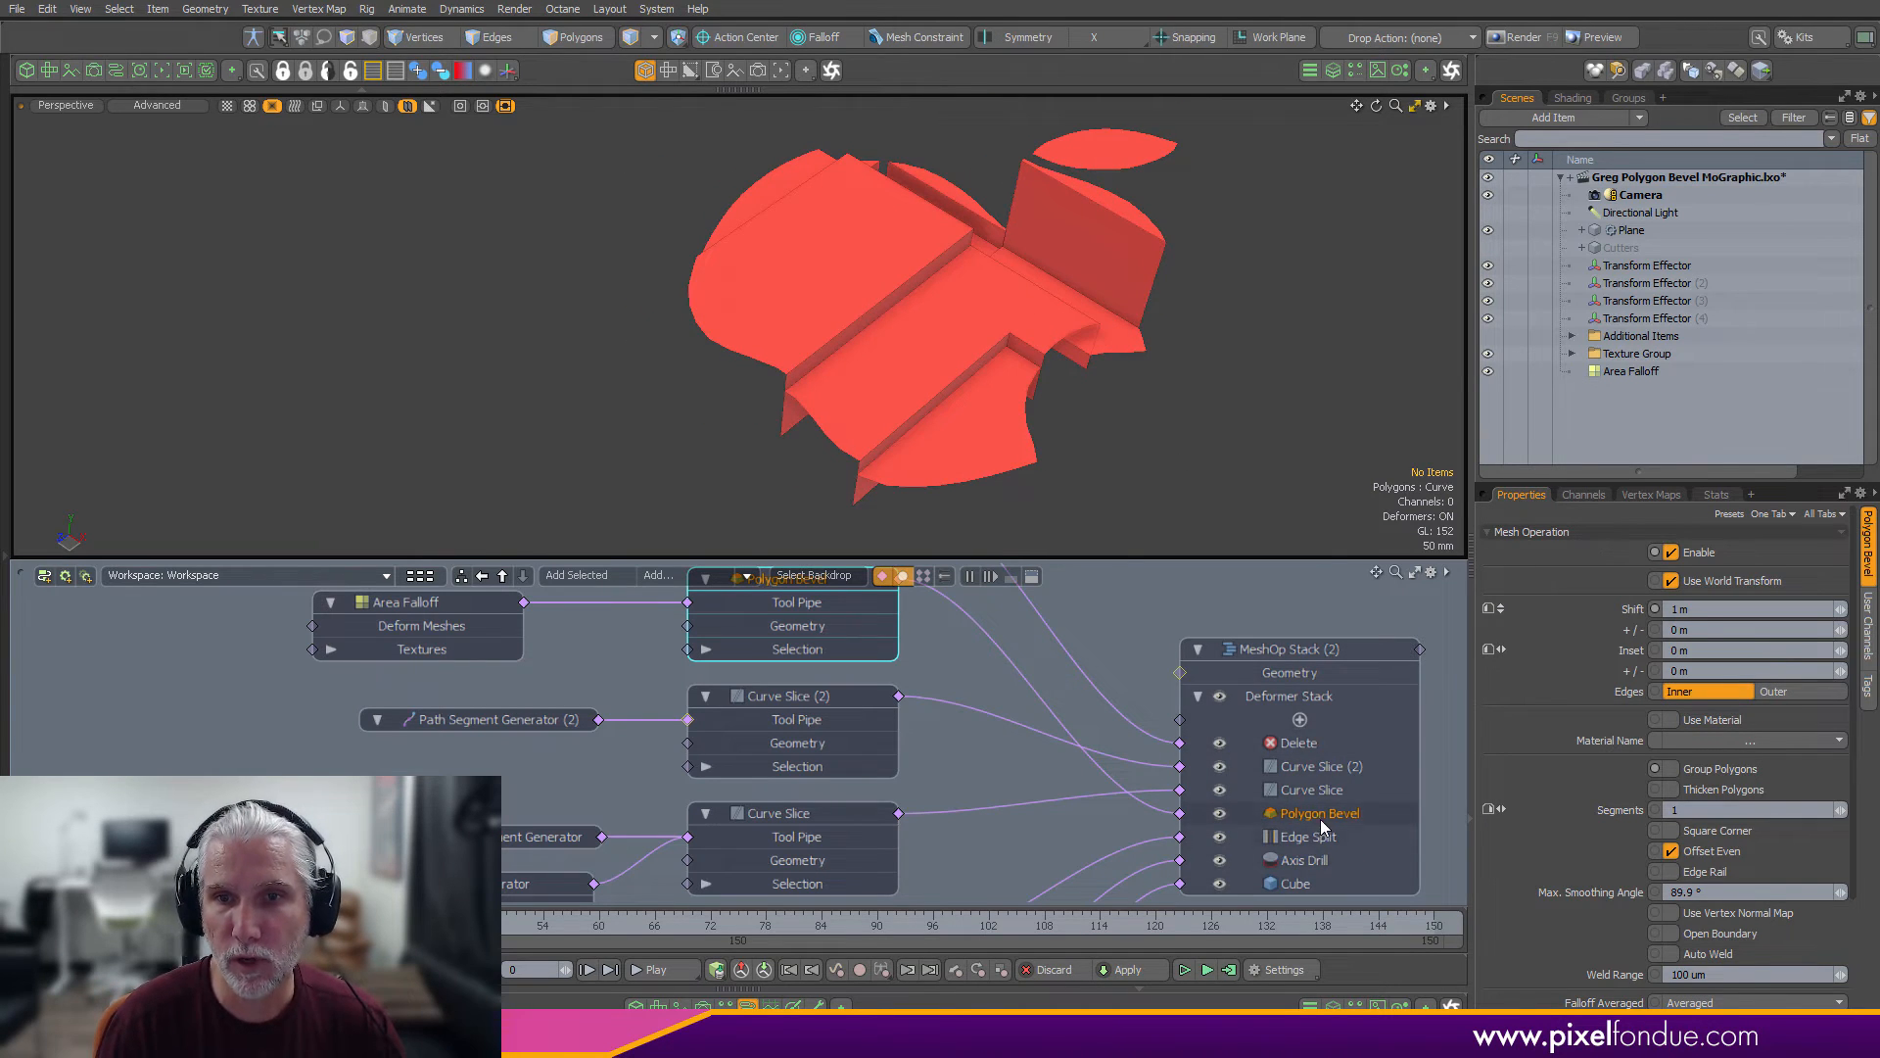
{"action": "left_click_drag", "start_coordinate": [1339, 771], "coordinate": [1339, 762]}
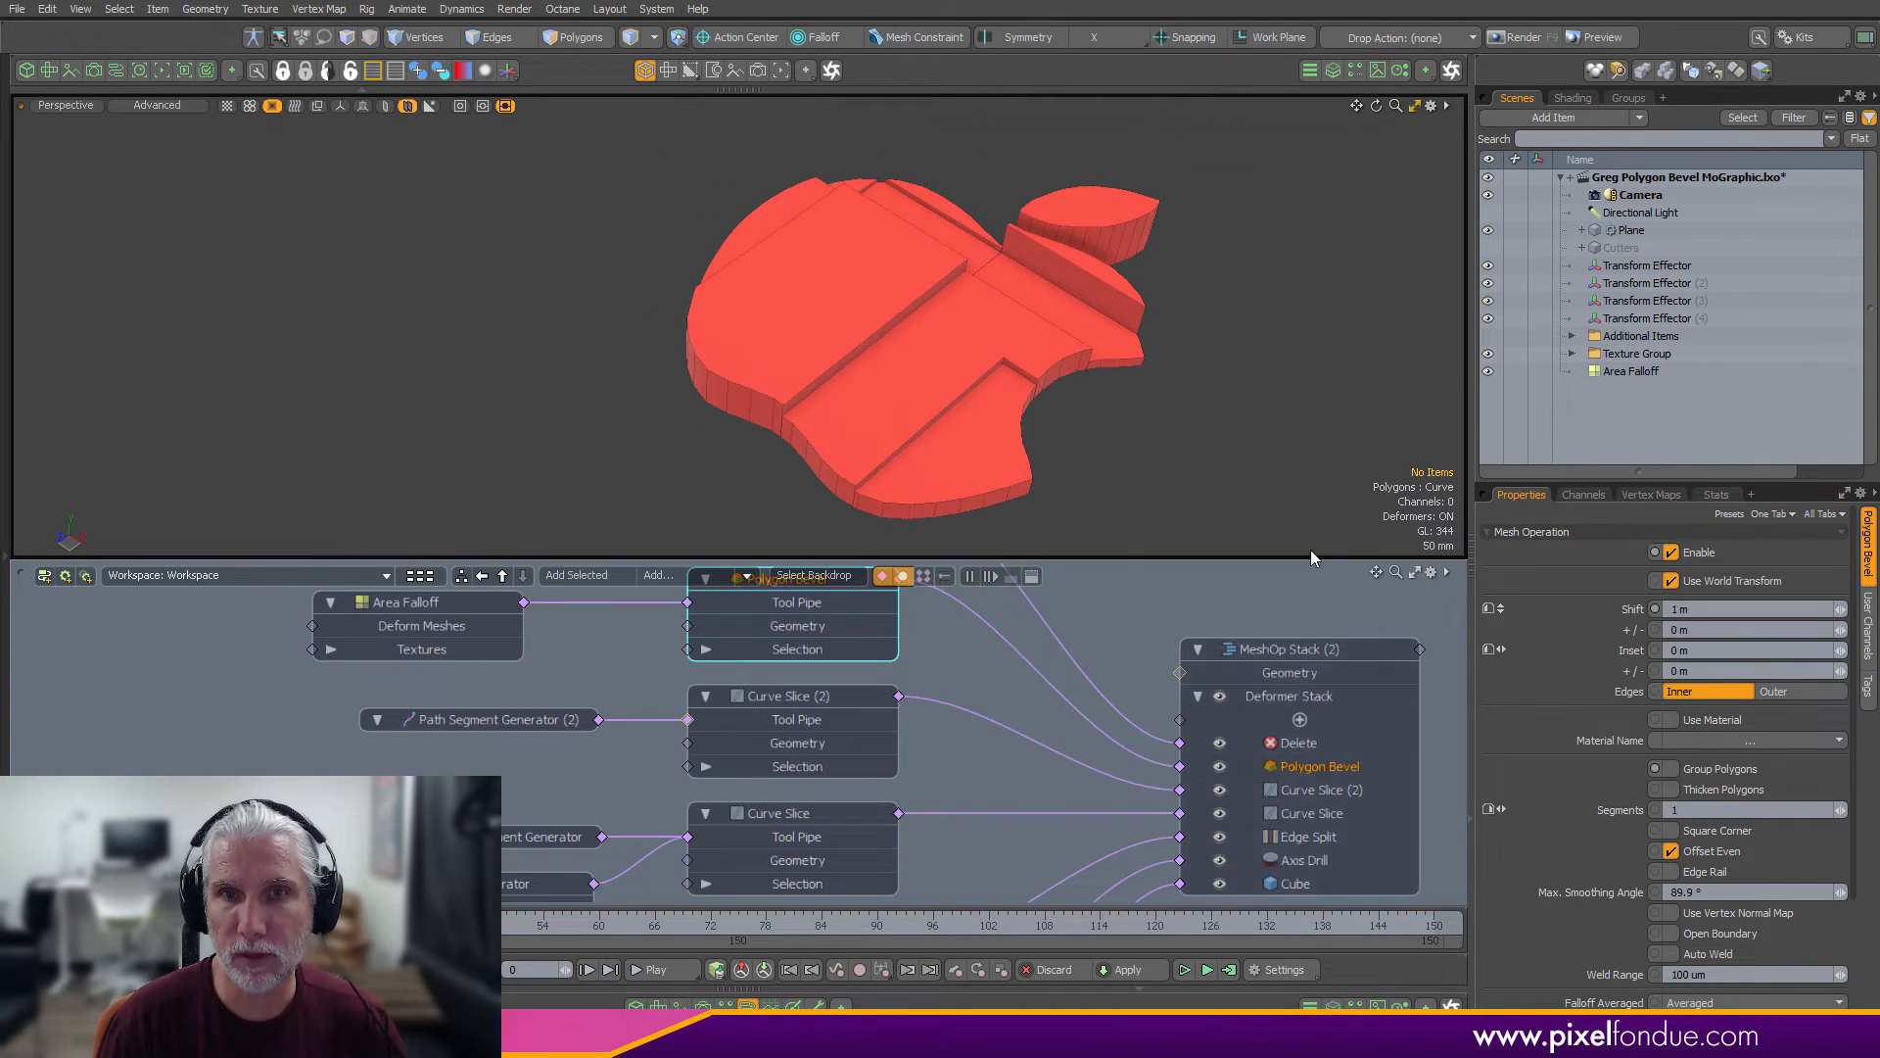
Add an Axis Slice operation at the top of MeshOp Stack (2) and place its node above Delete
{"action": "left_click_drag", "start_coordinate": [686, 294], "coordinate": [714, 517], "text": "alt"}
{"action": "key", "text": "space"}
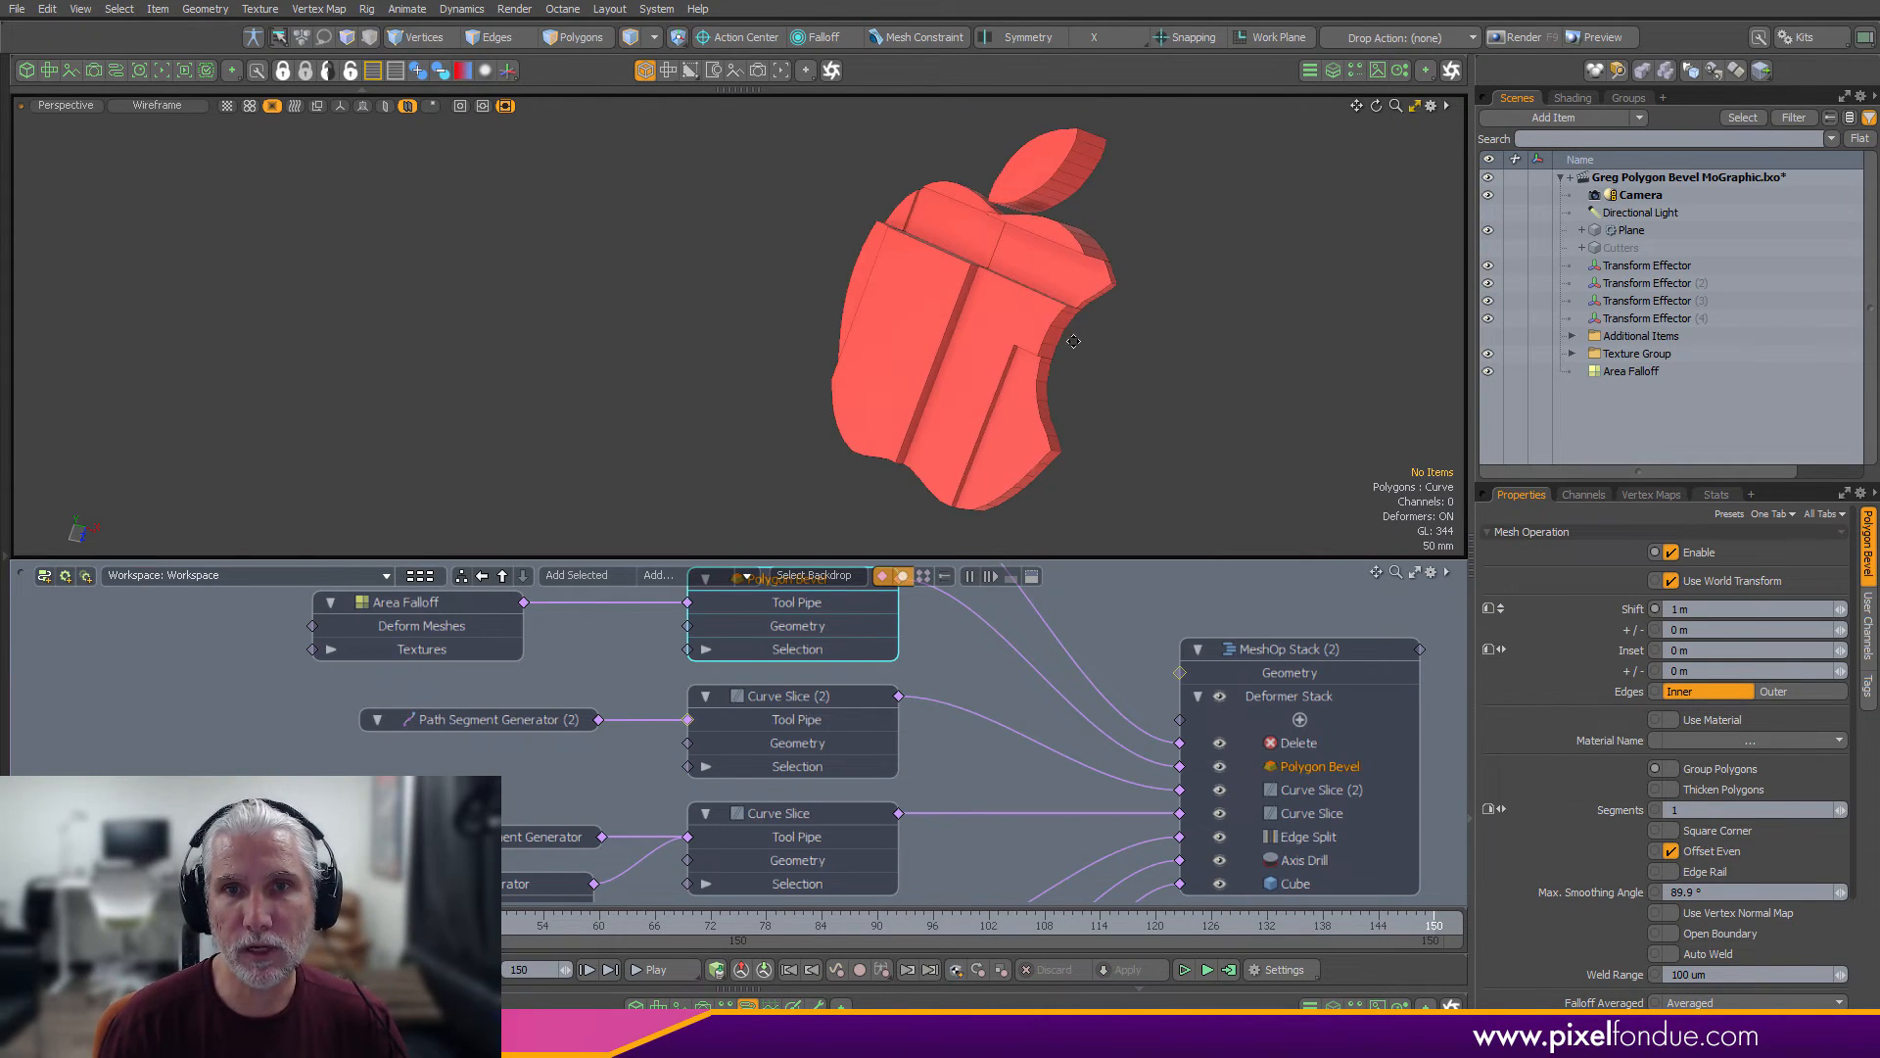
{"action": "mouse_move", "coordinate": [1043, 344]}
{"action": "left_mouse_down", "text": "alt"}
{"action": "mouse_move", "coordinate": [1140, 319]}
{"action": "mouse_move", "coordinate": [1040, 342]}
{"action": "left_mouse_up", "text": "alt"}
{"action": "scroll", "coordinate": [1126, 318], "scroll_direction": "down", "scroll_amount": 2}
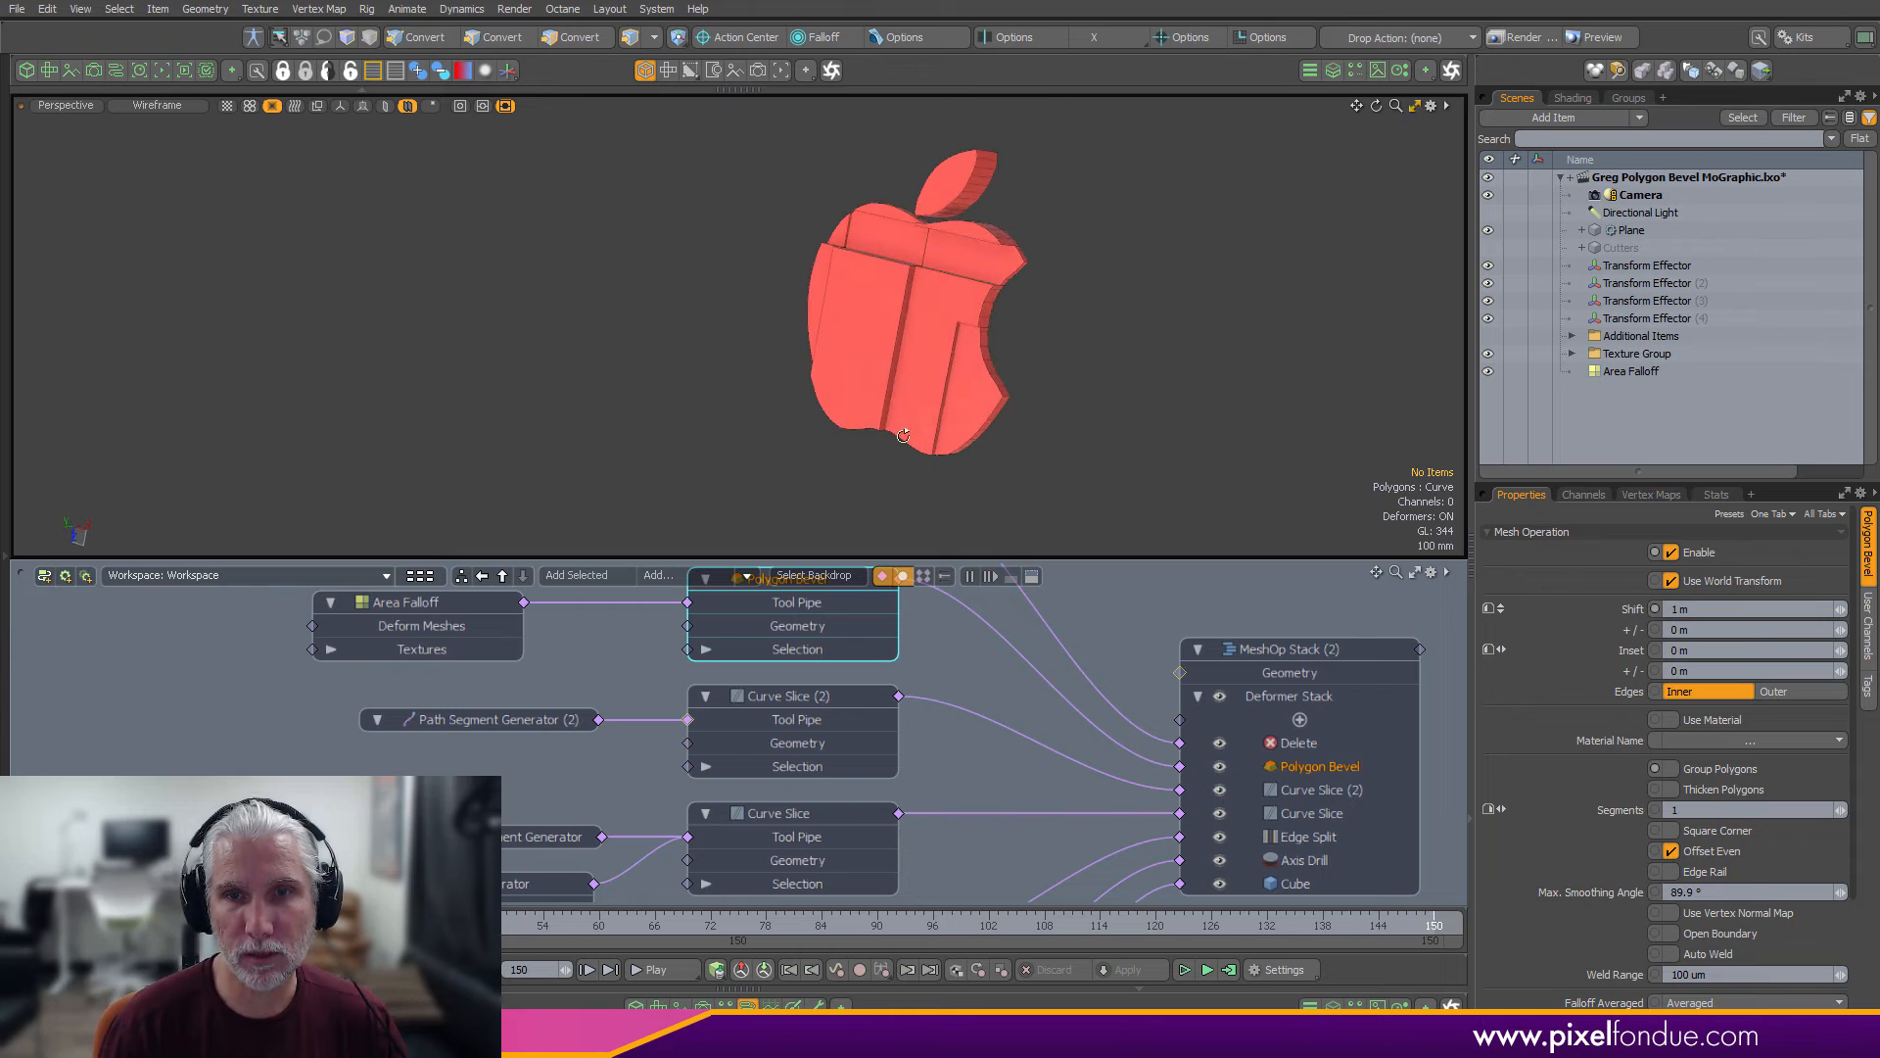
{"action": "left_click", "coordinate": [1040, 779]}
{"action": "left_click_drag", "start_coordinate": [1039, 780], "coordinate": [945, 647], "text": "ctrl+alt"}
{"action": "left_click_drag", "start_coordinate": [945, 626], "coordinate": [1014, 634], "text": "alt"}
{"action": "left_click_drag", "start_coordinate": [897, 673], "coordinate": [899, 678]}
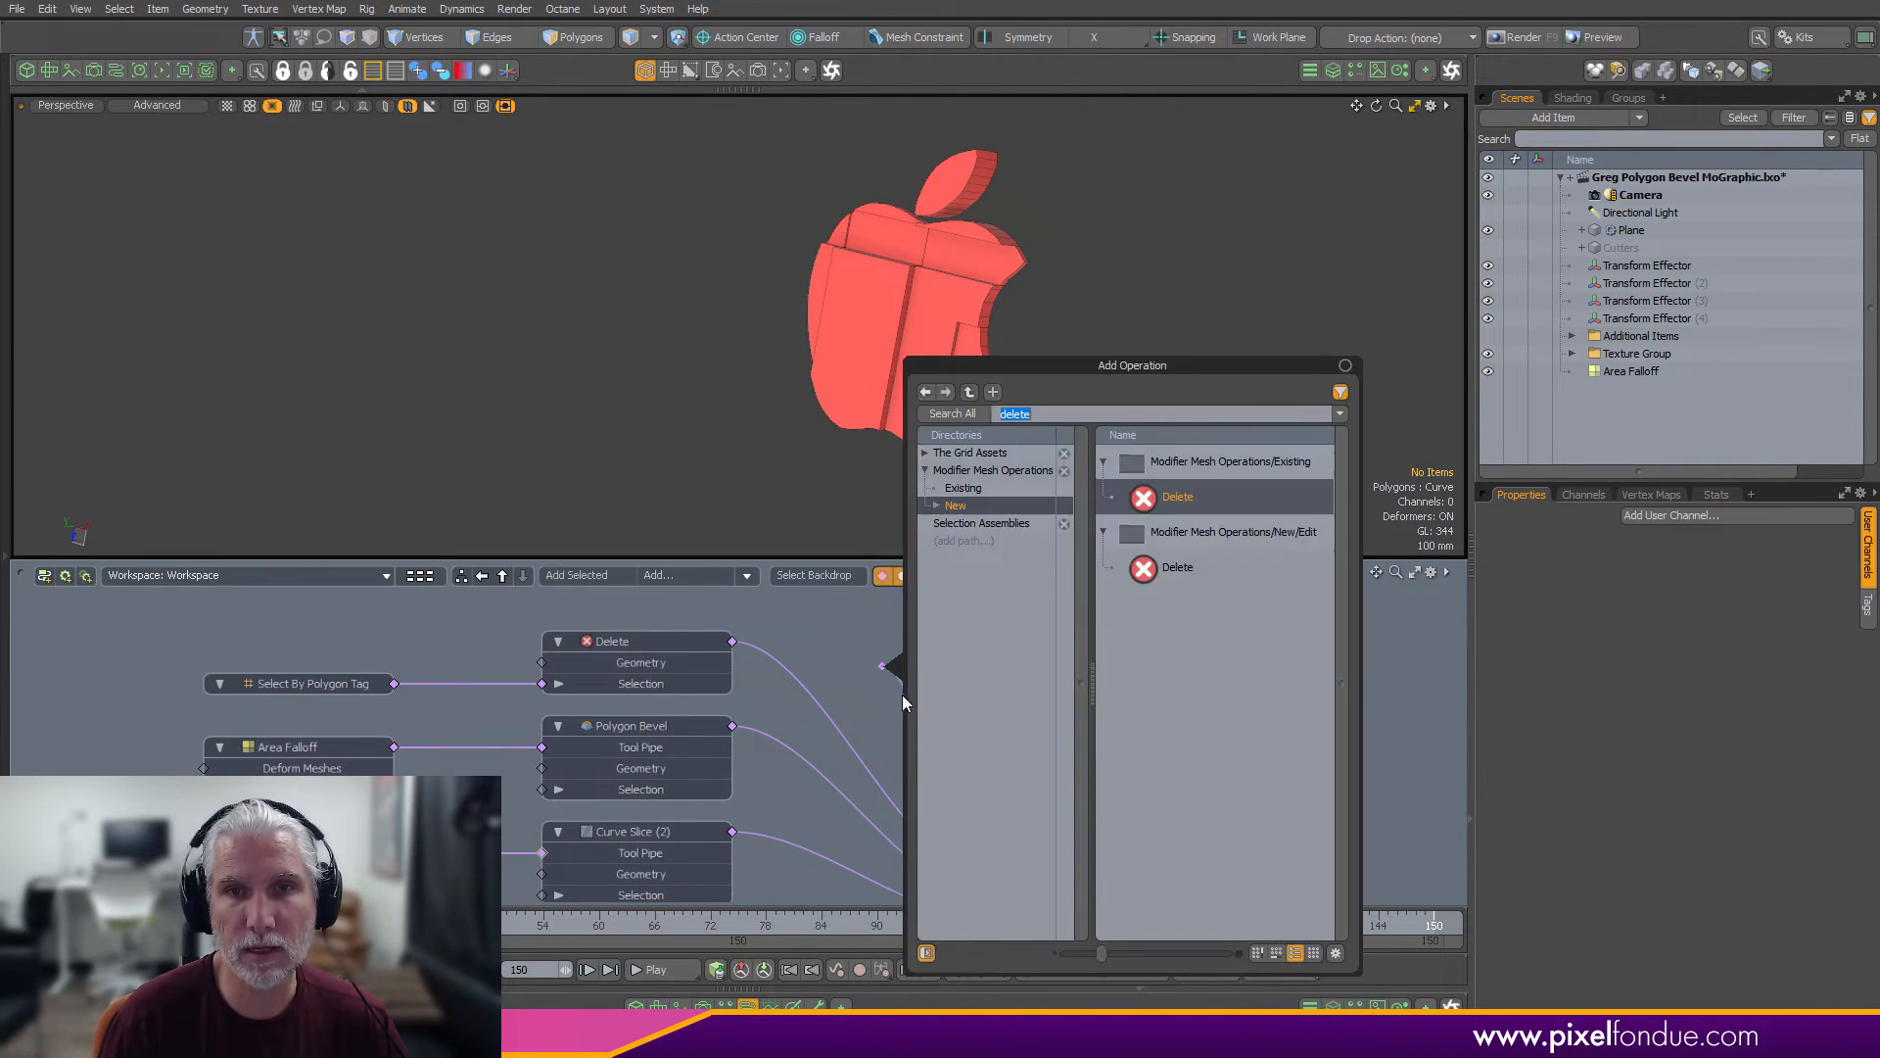
{"action": "type", "text": "axis"}
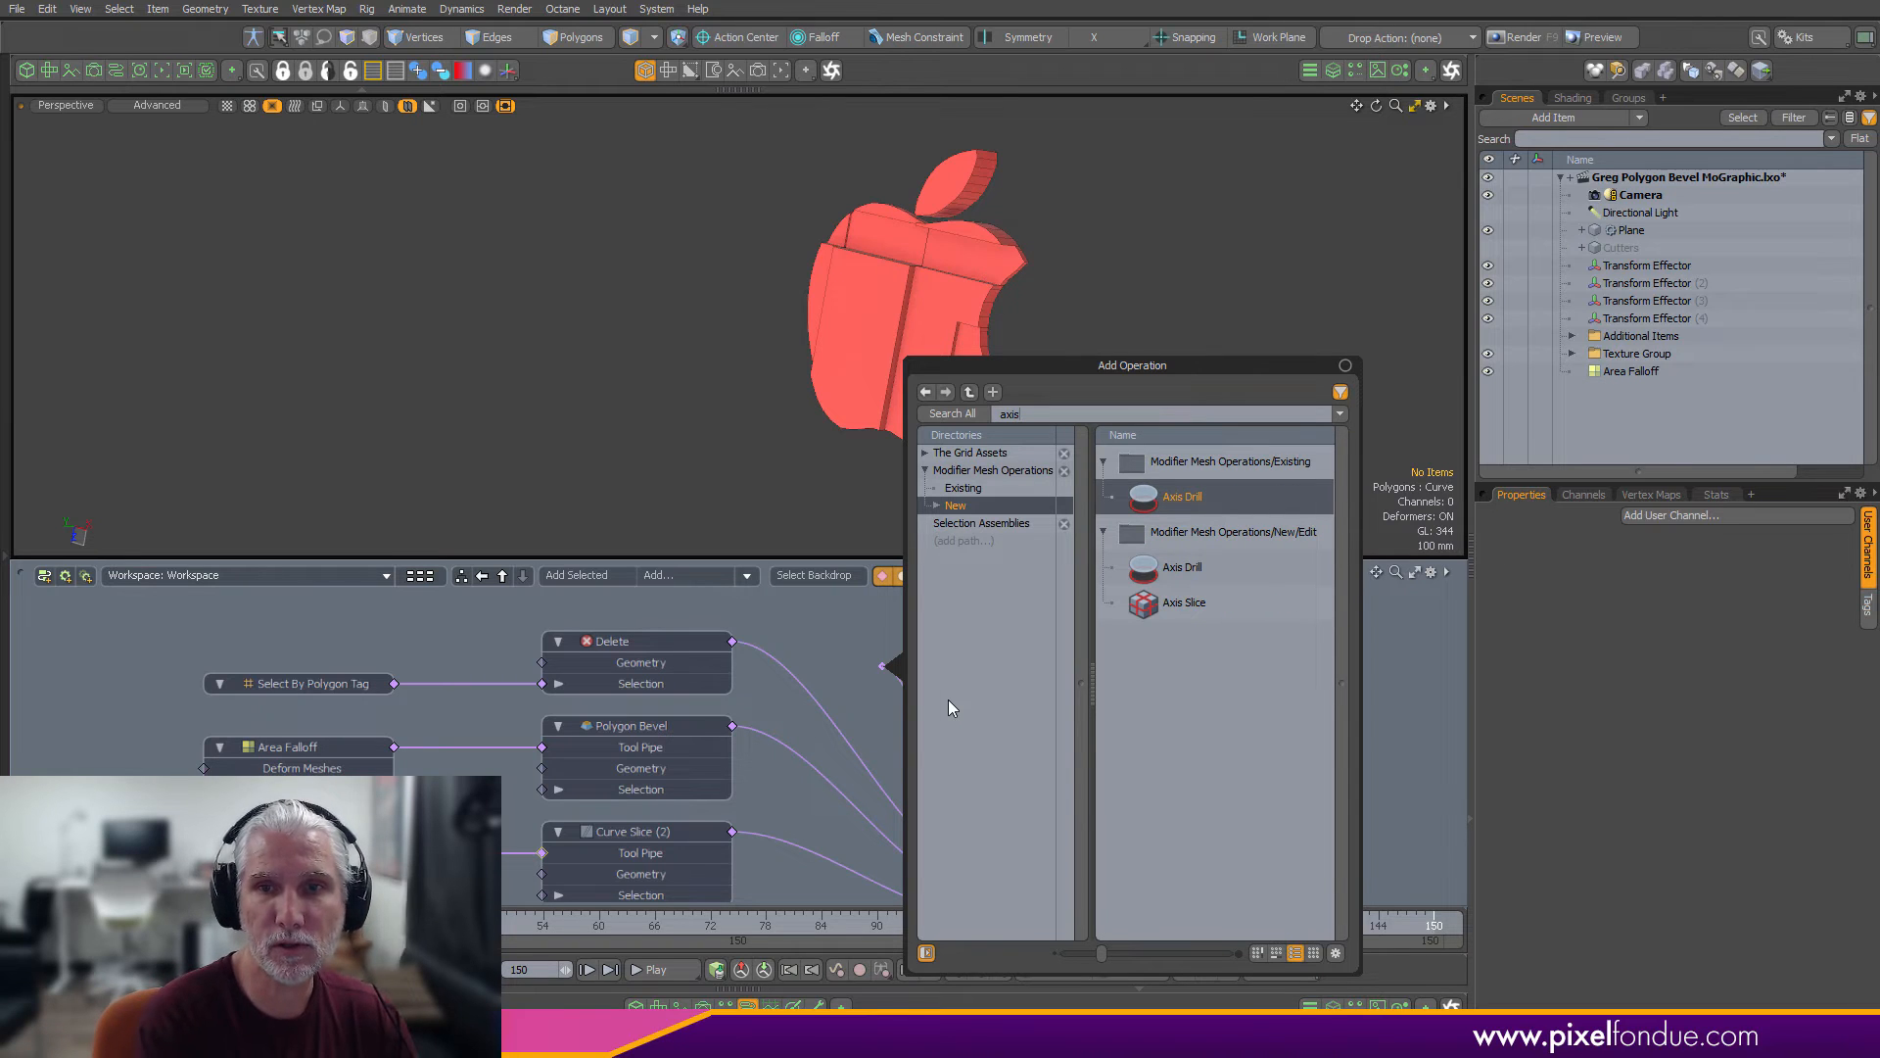
{"action": "double_click", "coordinate": [1184, 602]}
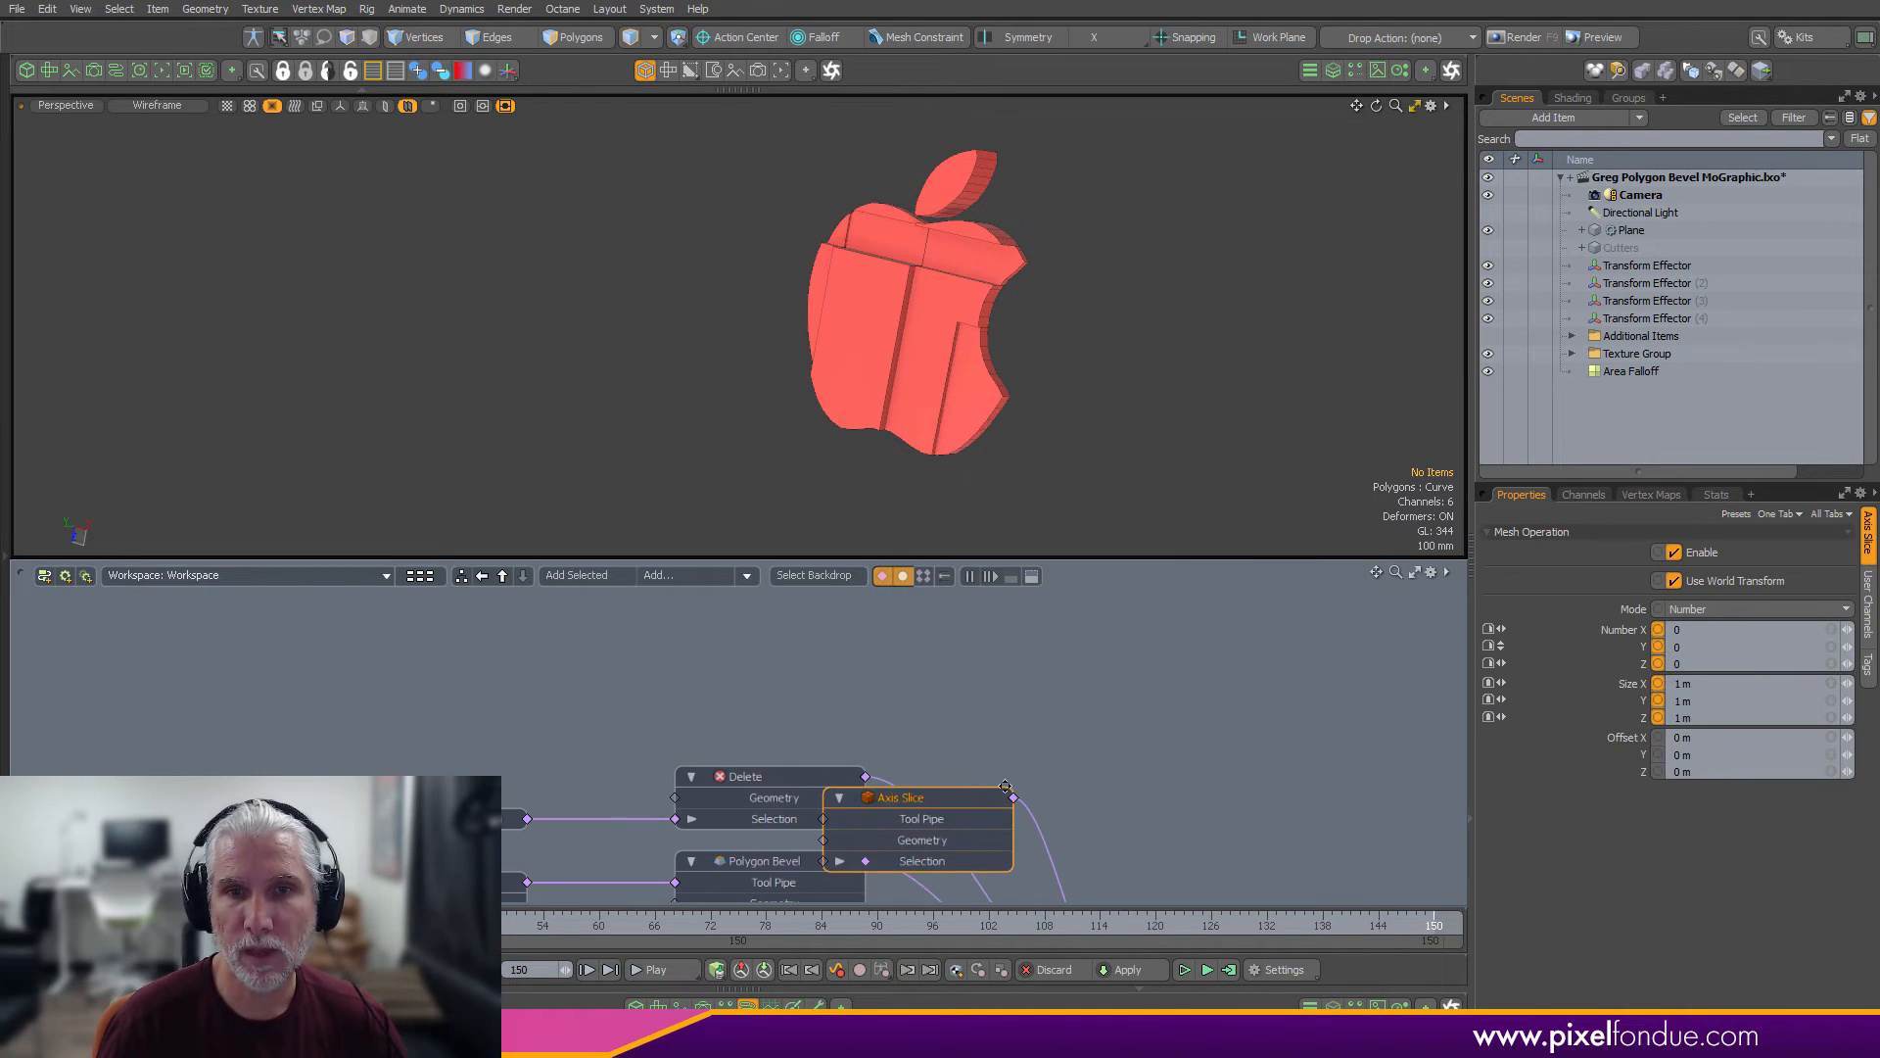
{"action": "left_click_drag", "start_coordinate": [1005, 786], "coordinate": [830, 683]}
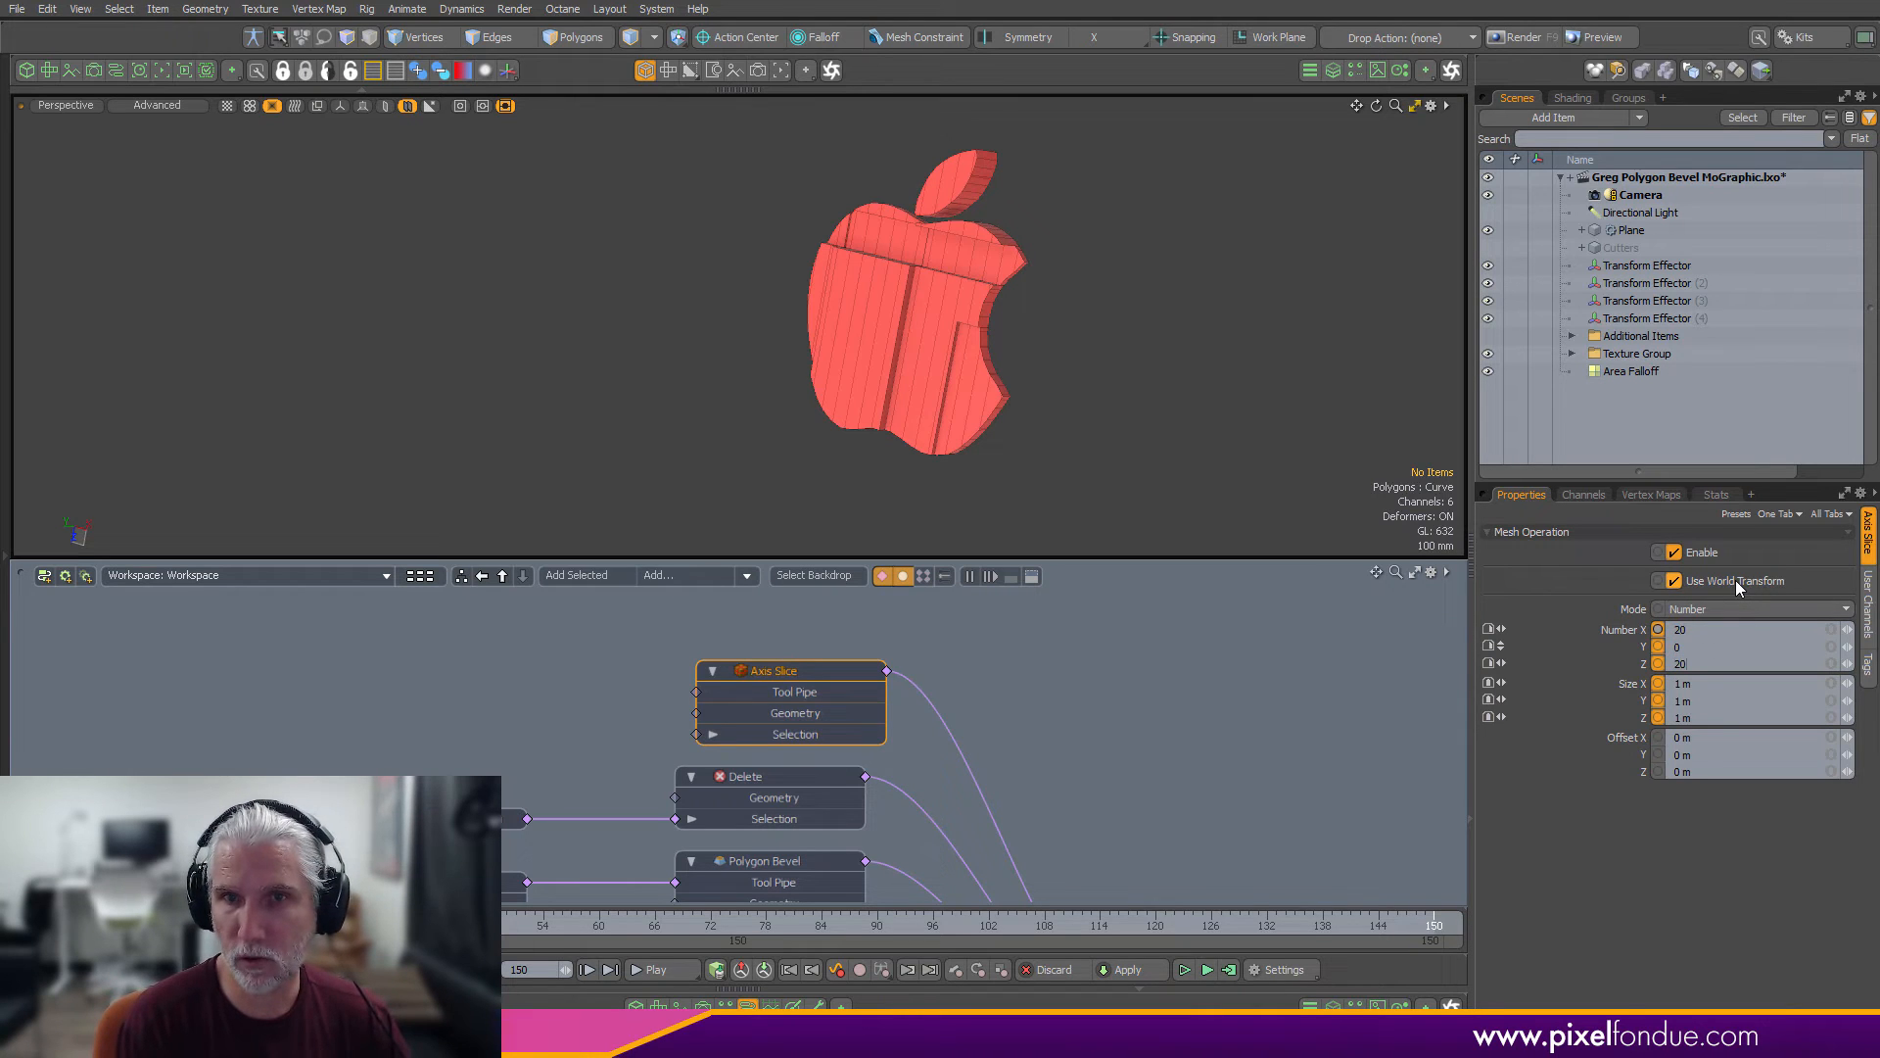
Set the Axis Slice number to 20 in X, 4 in Y and 20 in Z
{"action": "scroll", "coordinate": [1107, 265], "scroll_direction": "up", "scroll_amount": 6}
{"action": "left_click_drag", "start_coordinate": [1108, 264], "coordinate": [986, 286], "text": "alt"}
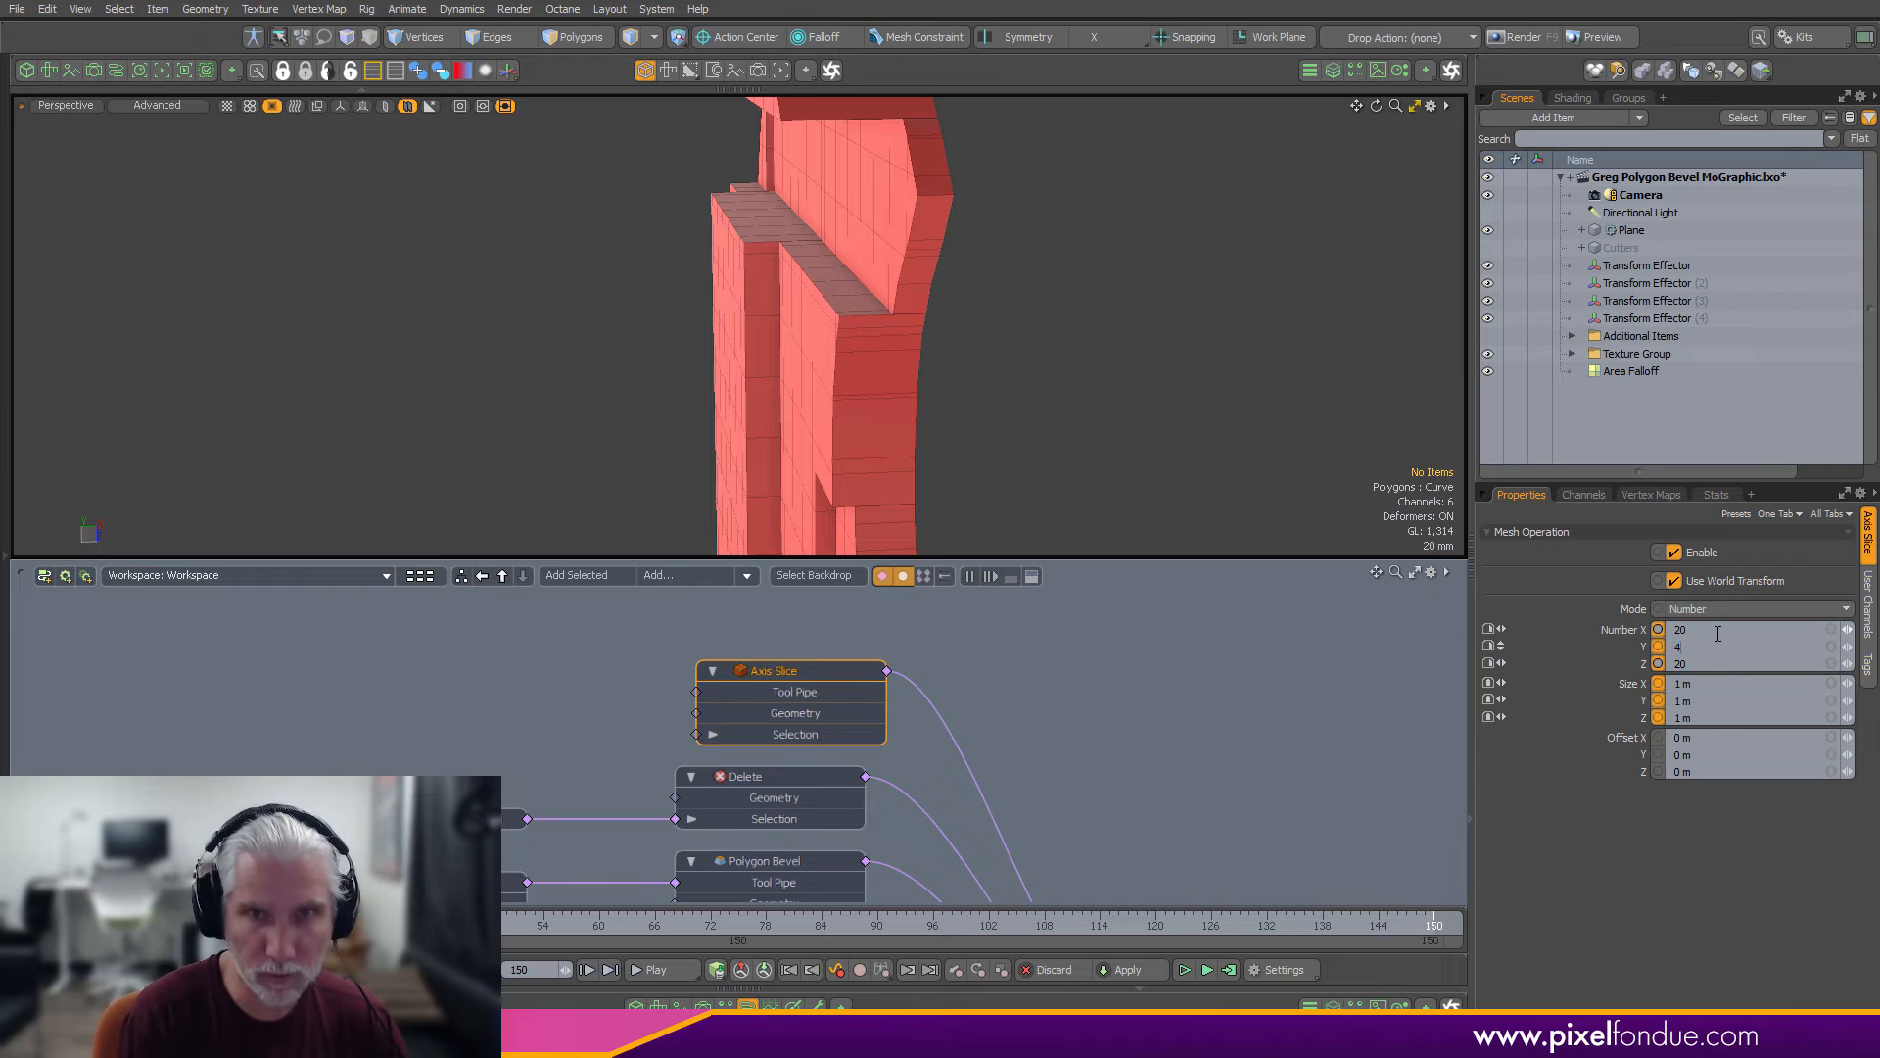
{"action": "scroll", "coordinate": [1163, 350], "scroll_direction": "down", "scroll_amount": 4}
{"action": "left_click_drag", "start_coordinate": [1163, 349], "coordinate": [1177, 389], "text": "alt"}
{"action": "scroll", "coordinate": [1205, 321], "scroll_direction": "down", "scroll_amount": 4}
{"action": "scroll", "coordinate": [1051, 718], "scroll_direction": "down", "scroll_amount": 4}
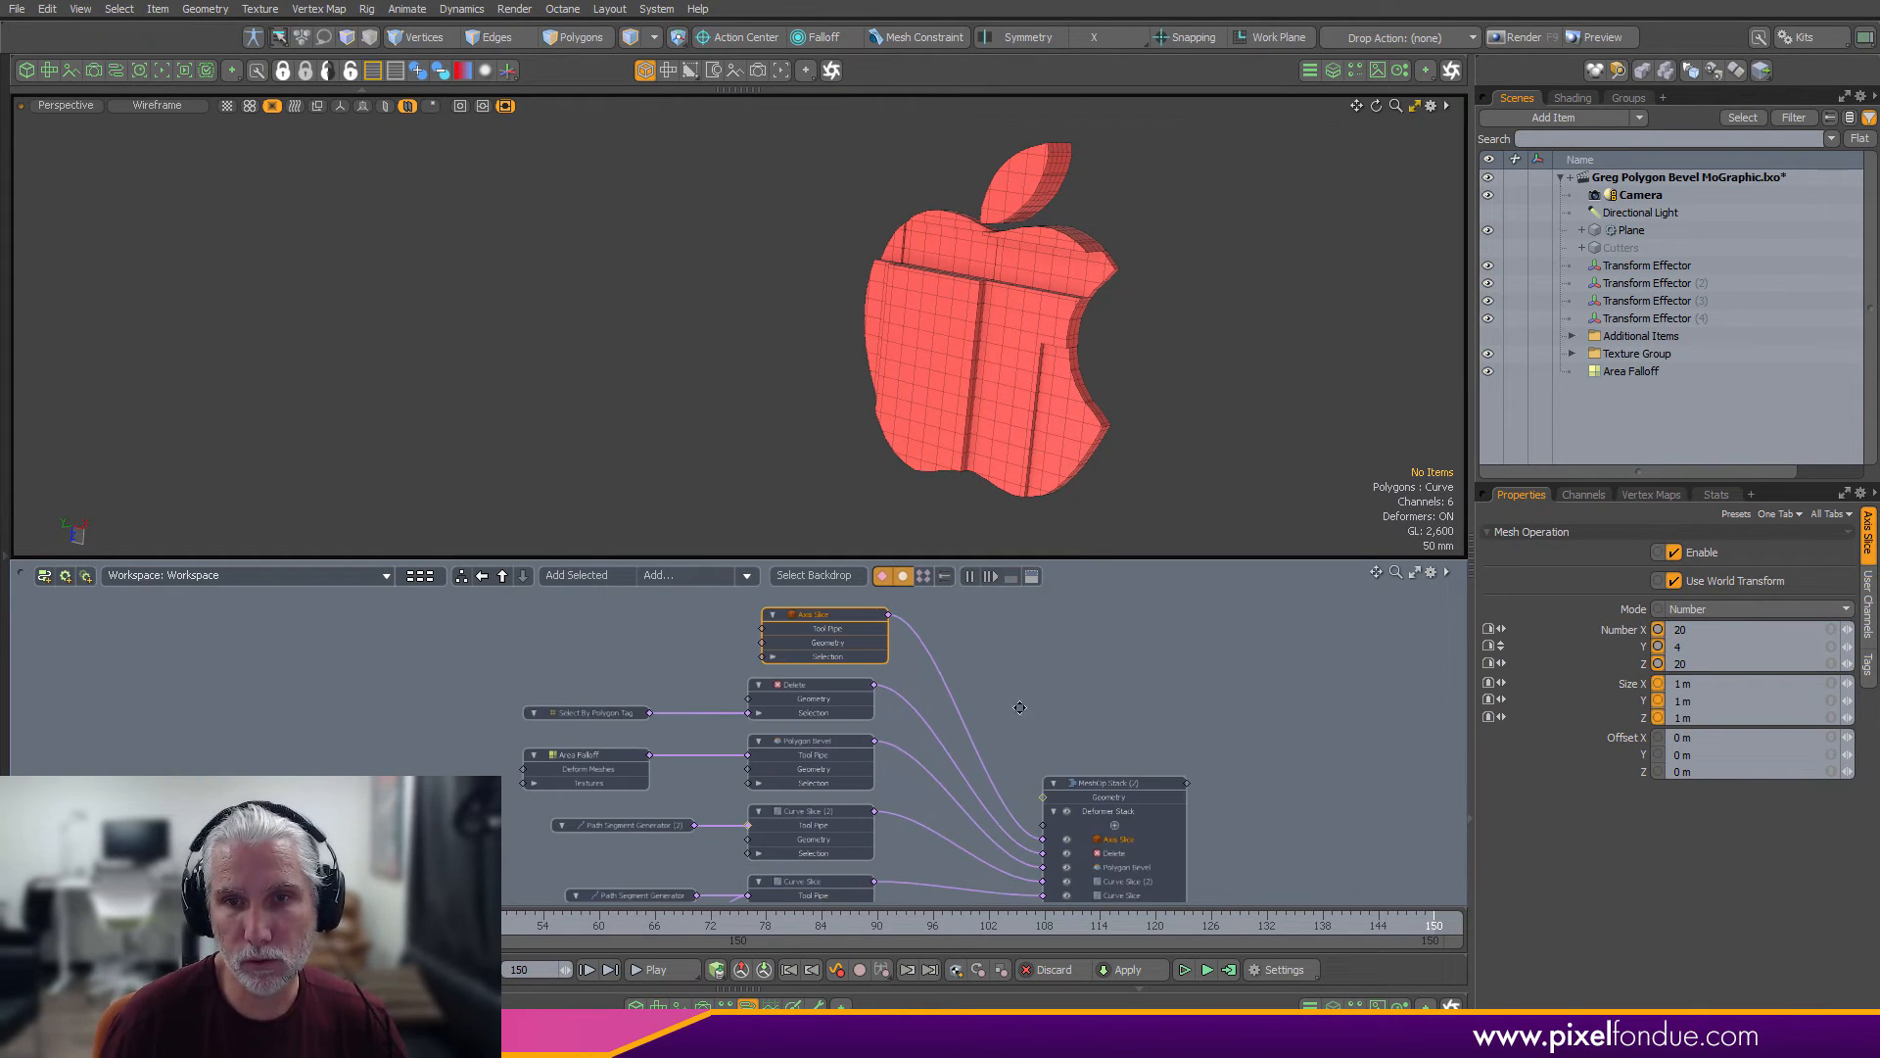
Add a Bend Effector at the top of MeshOp Stack (2)
{"action": "left_click_drag", "start_coordinate": [1020, 707], "coordinate": [1019, 771], "text": "alt"}
{"action": "left_click_drag", "start_coordinate": [1058, 844], "coordinate": [1045, 812], "text": "alt"}
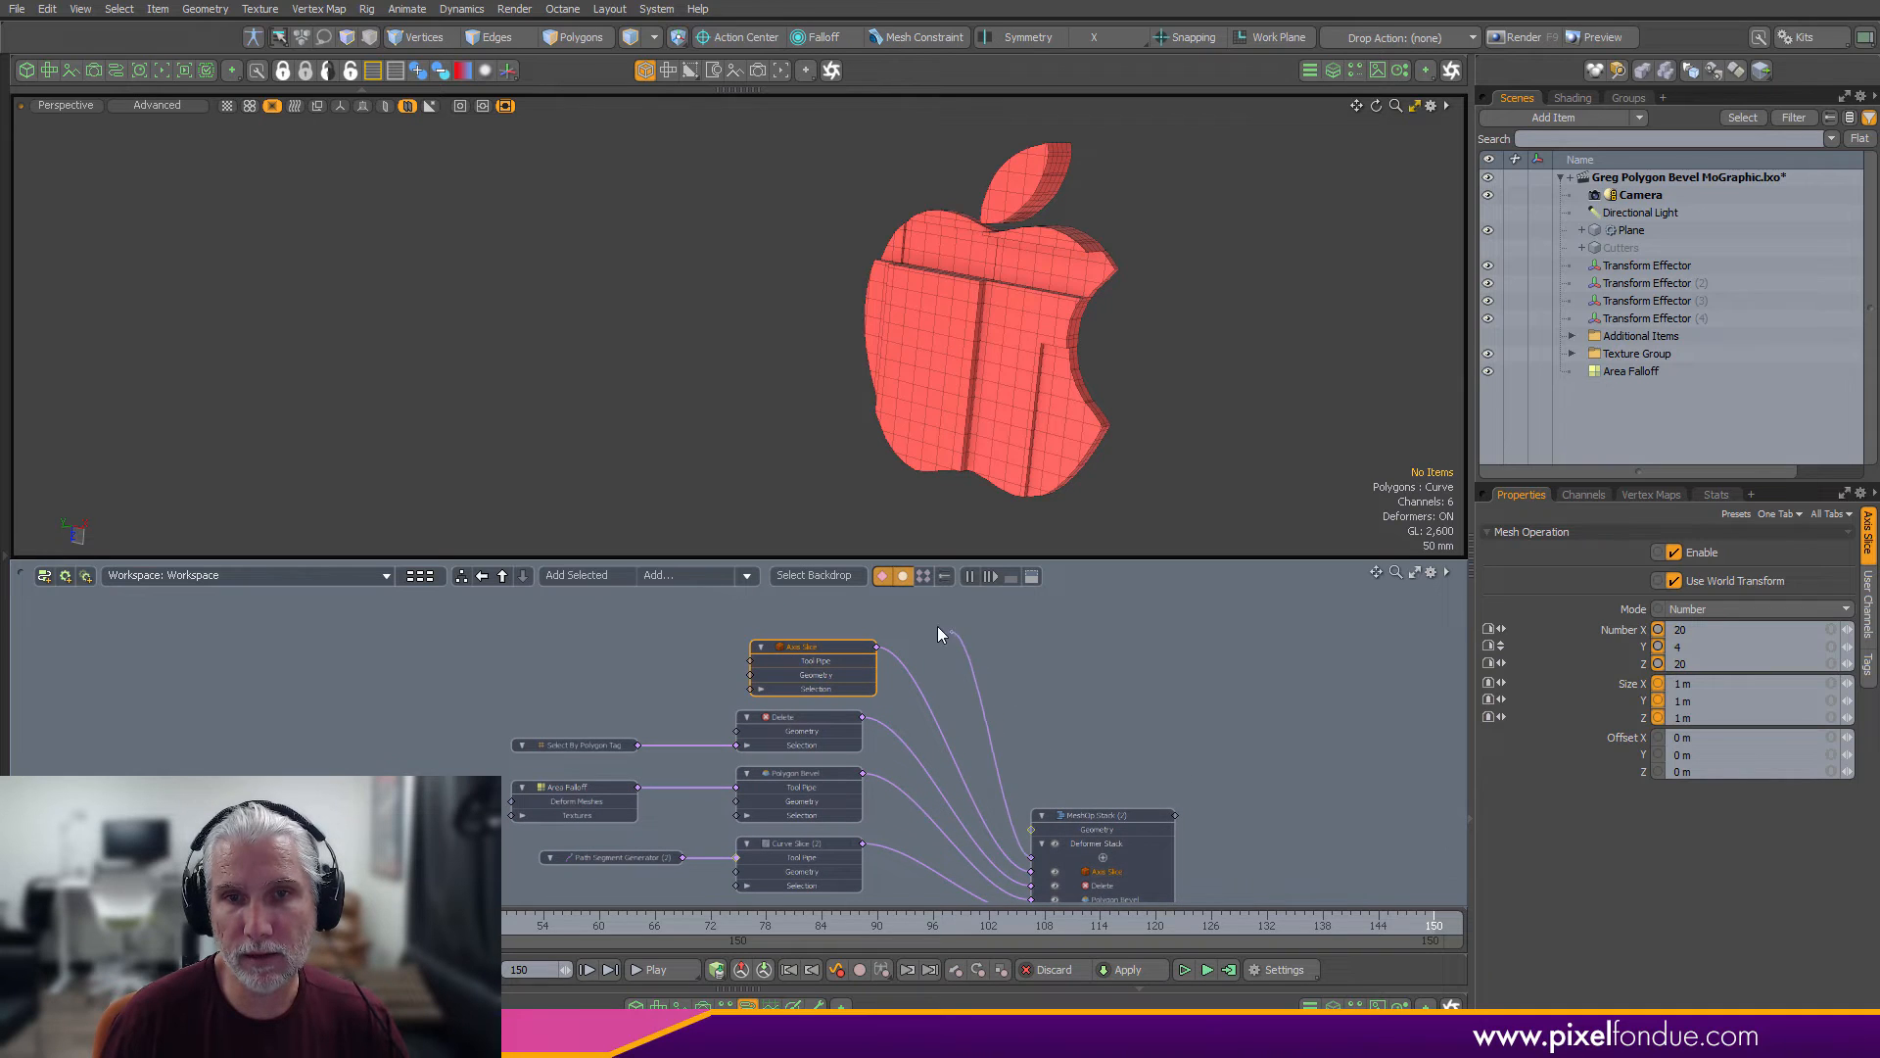
{"action": "left_click_drag", "start_coordinate": [937, 628], "coordinate": [937, 633]}
{"action": "type", "text": "bend"}
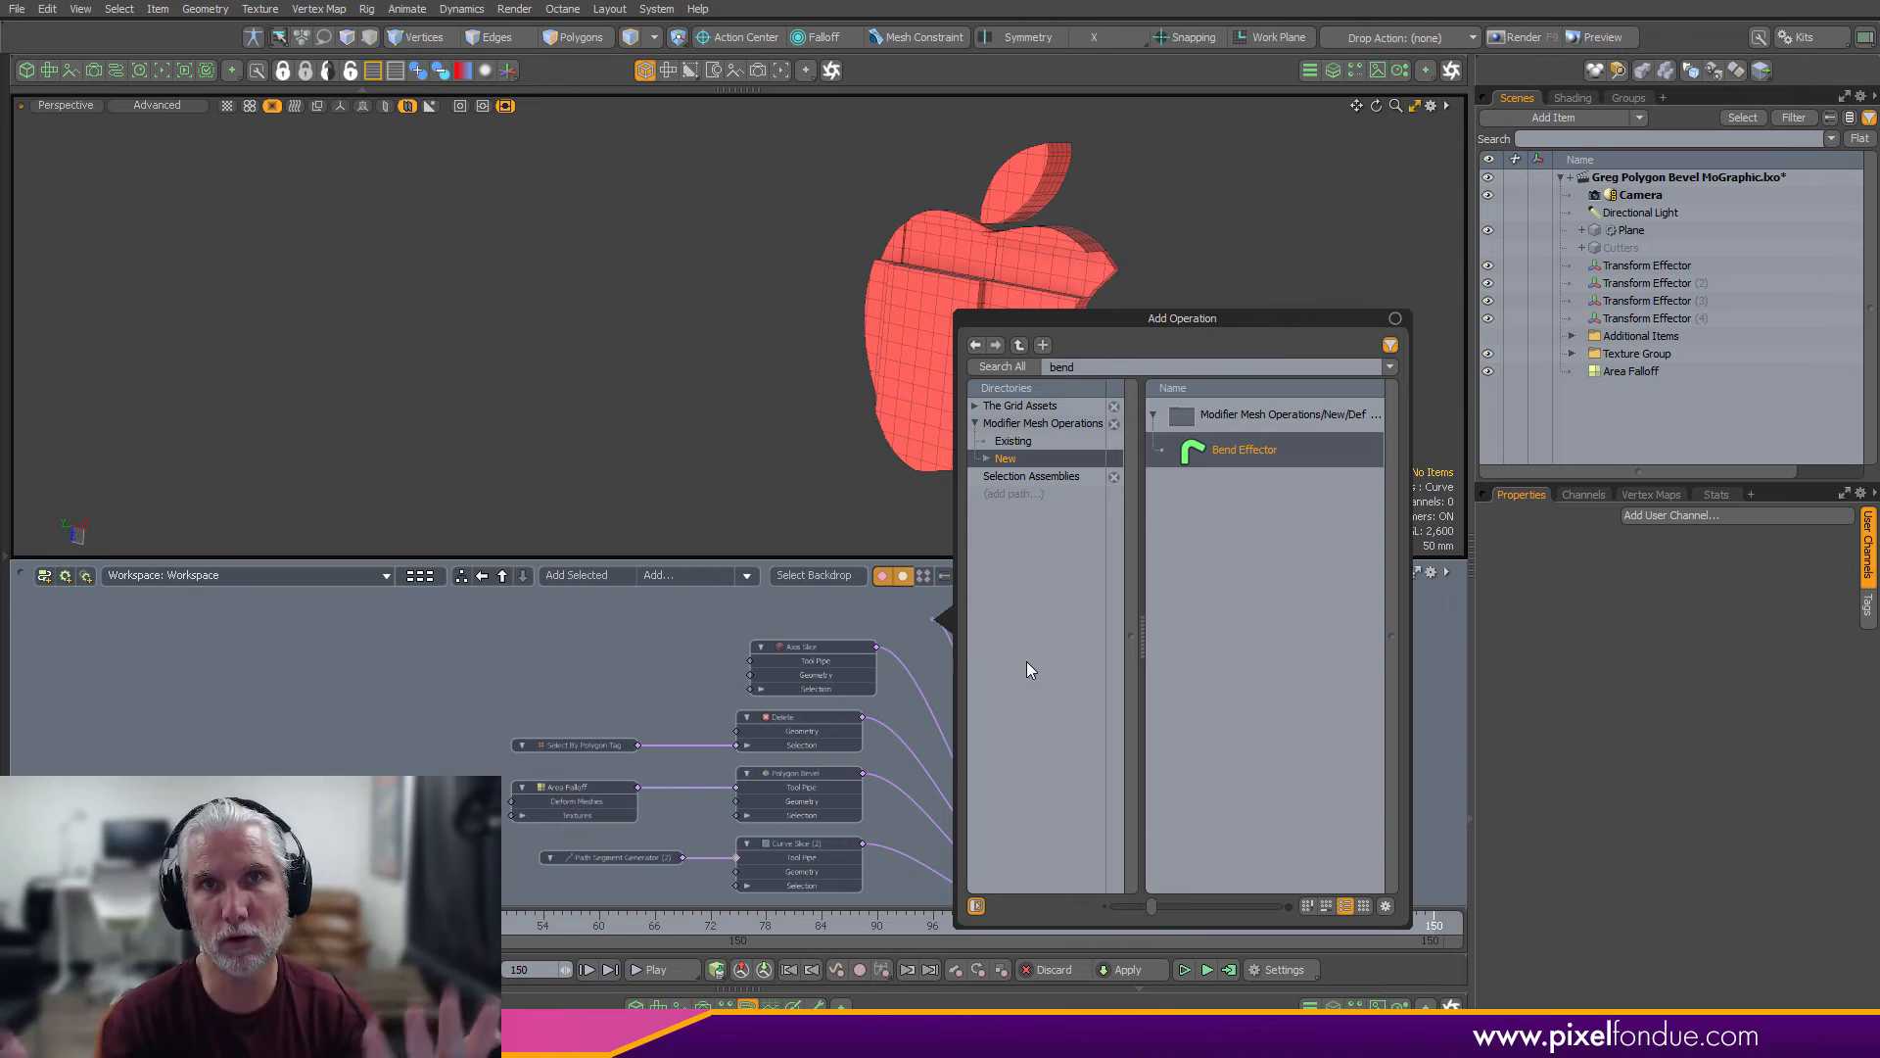
{"action": "double_click", "coordinate": [1244, 451]}
{"action": "left_click", "coordinate": [1121, 644]}
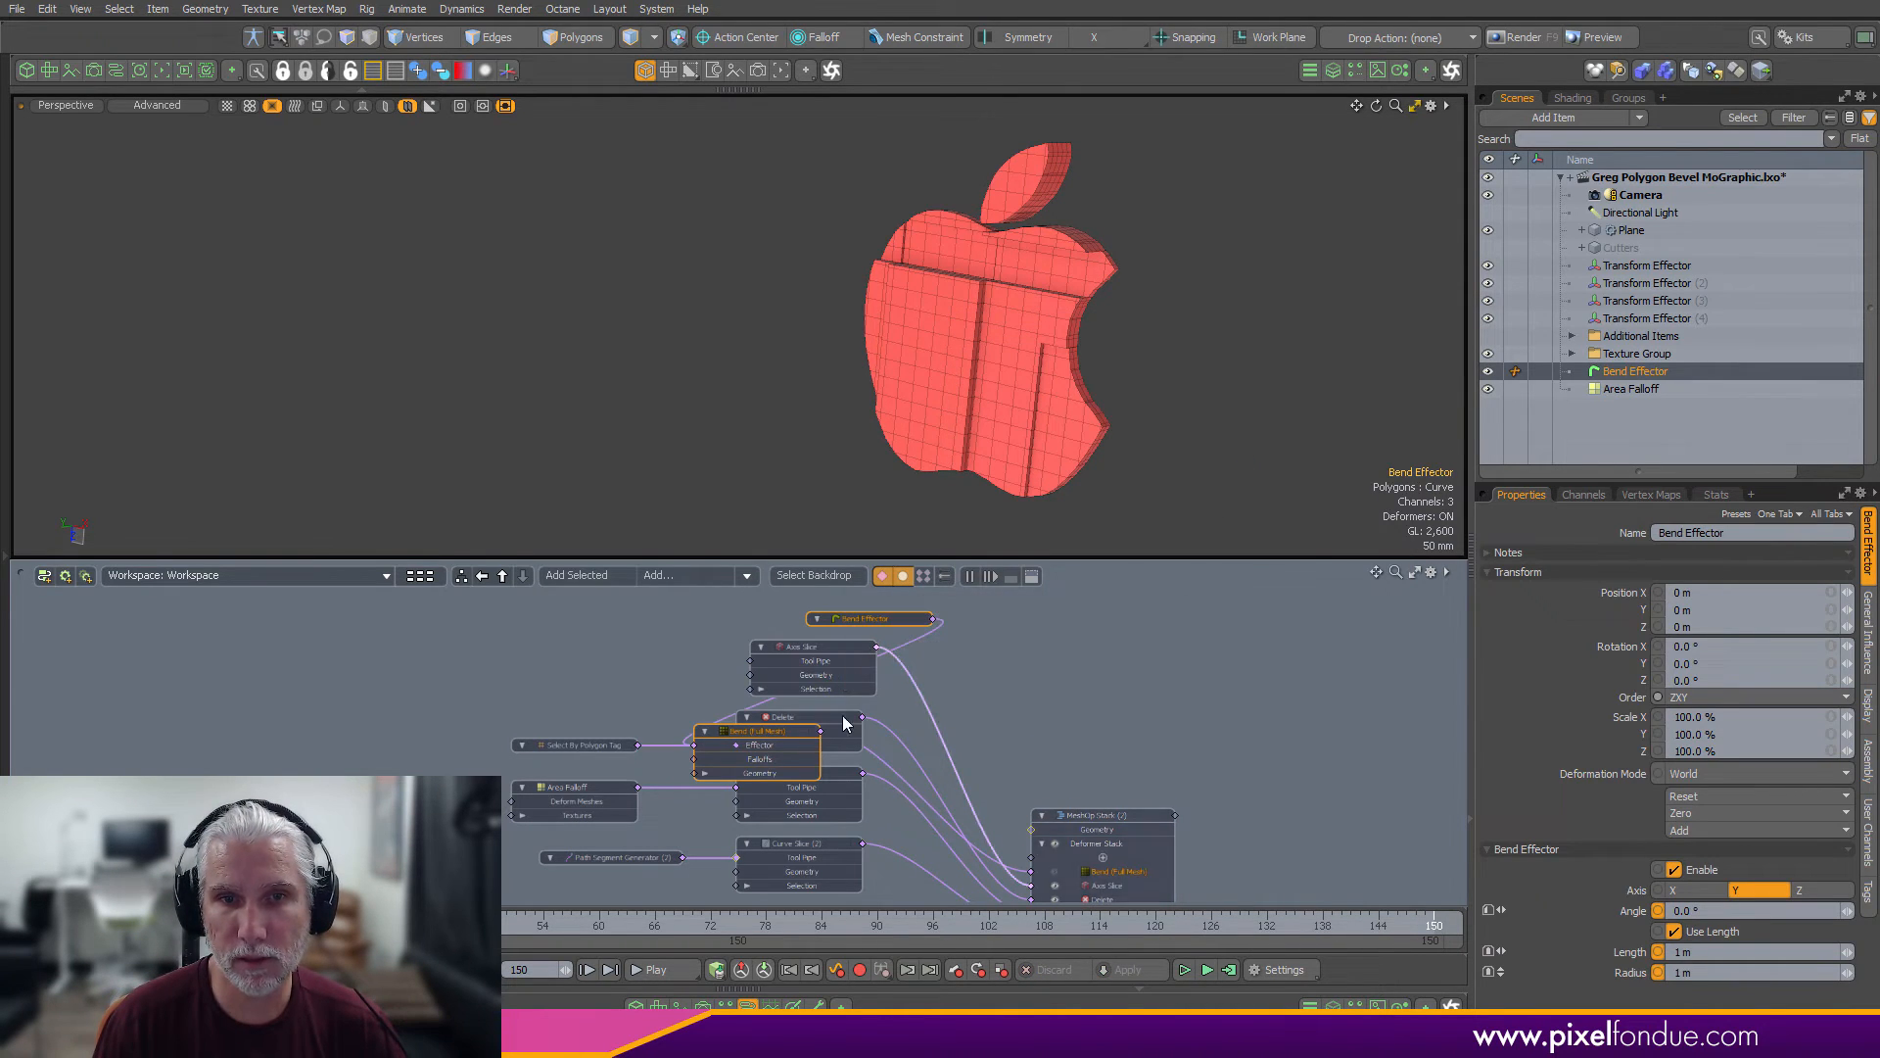
Arrange the Bend (Full Mesh) node above Axis Slice and place the Bend Effector node beside its Effector input
{"action": "left_click_drag", "start_coordinate": [777, 733], "coordinate": [965, 744]}
{"action": "left_click", "coordinate": [991, 687]}
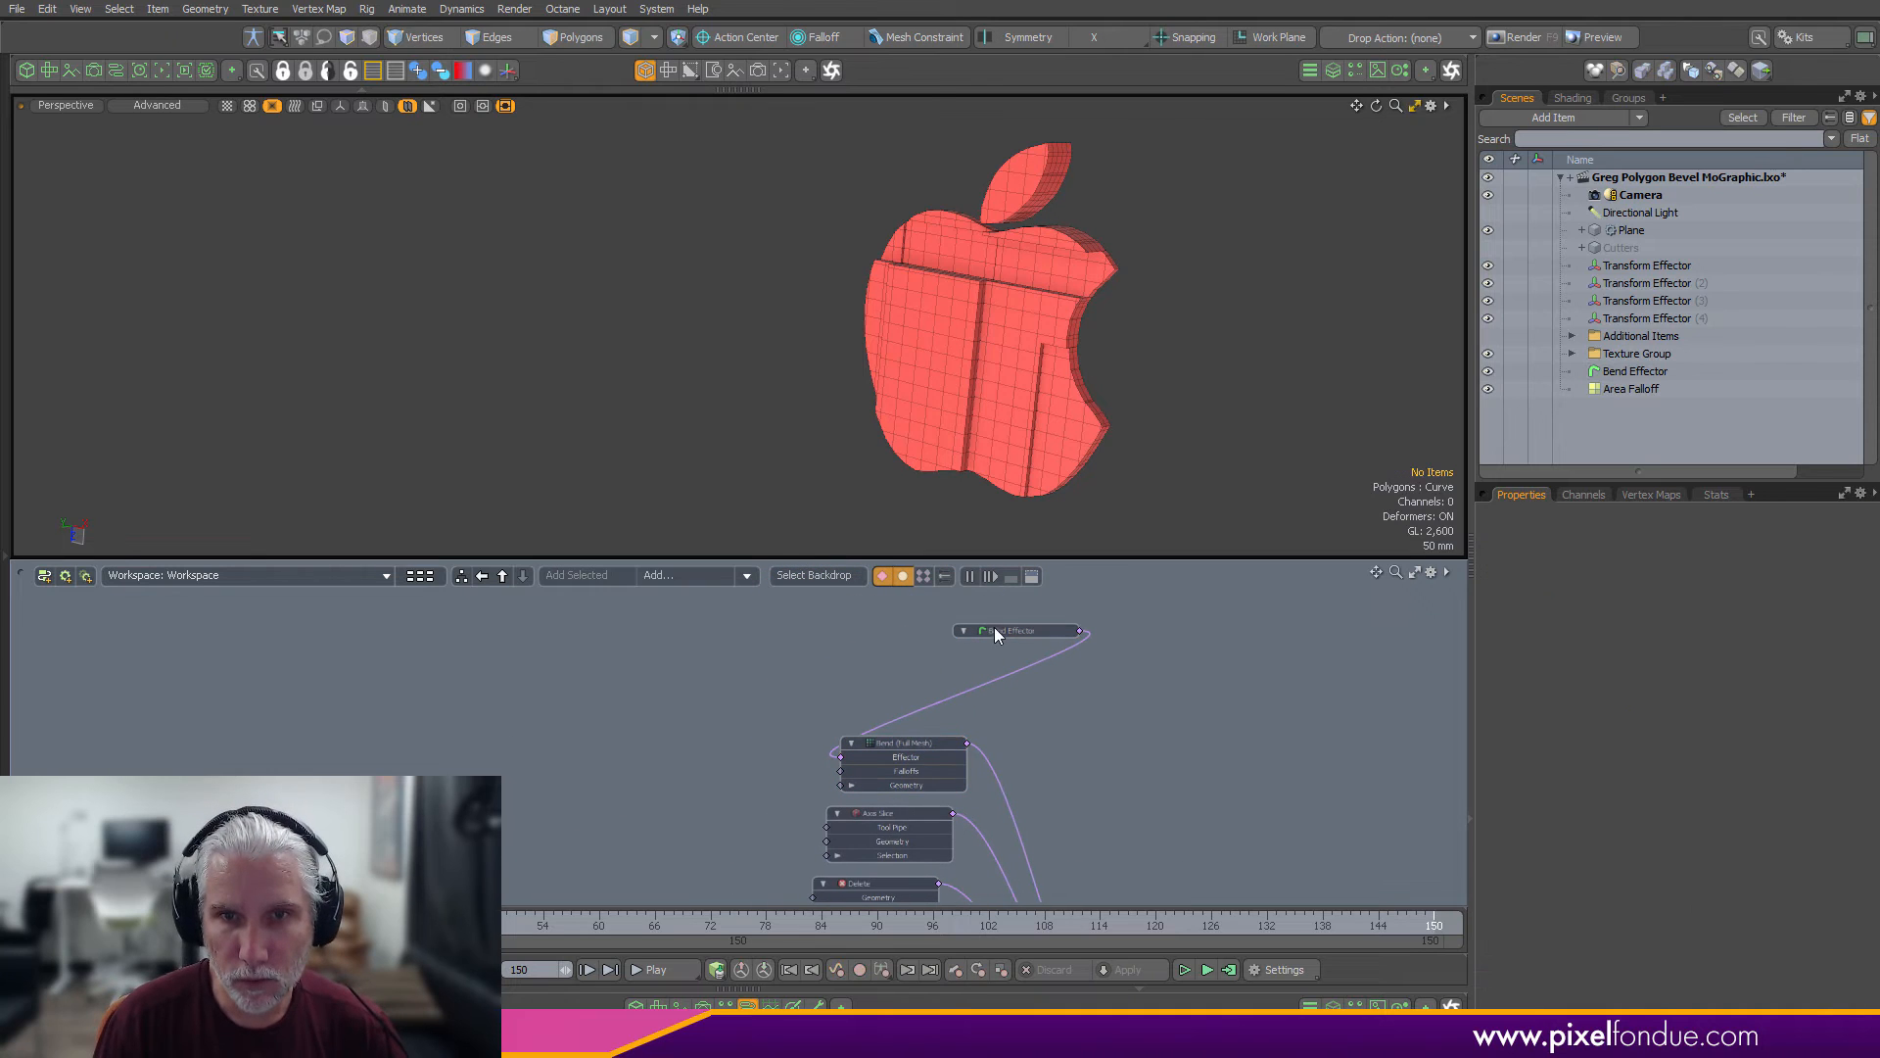
{"action": "left_click_drag", "start_coordinate": [998, 633], "coordinate": [690, 758]}
{"action": "scroll", "coordinate": [881, 718], "scroll_direction": "up", "scroll_amount": 2}
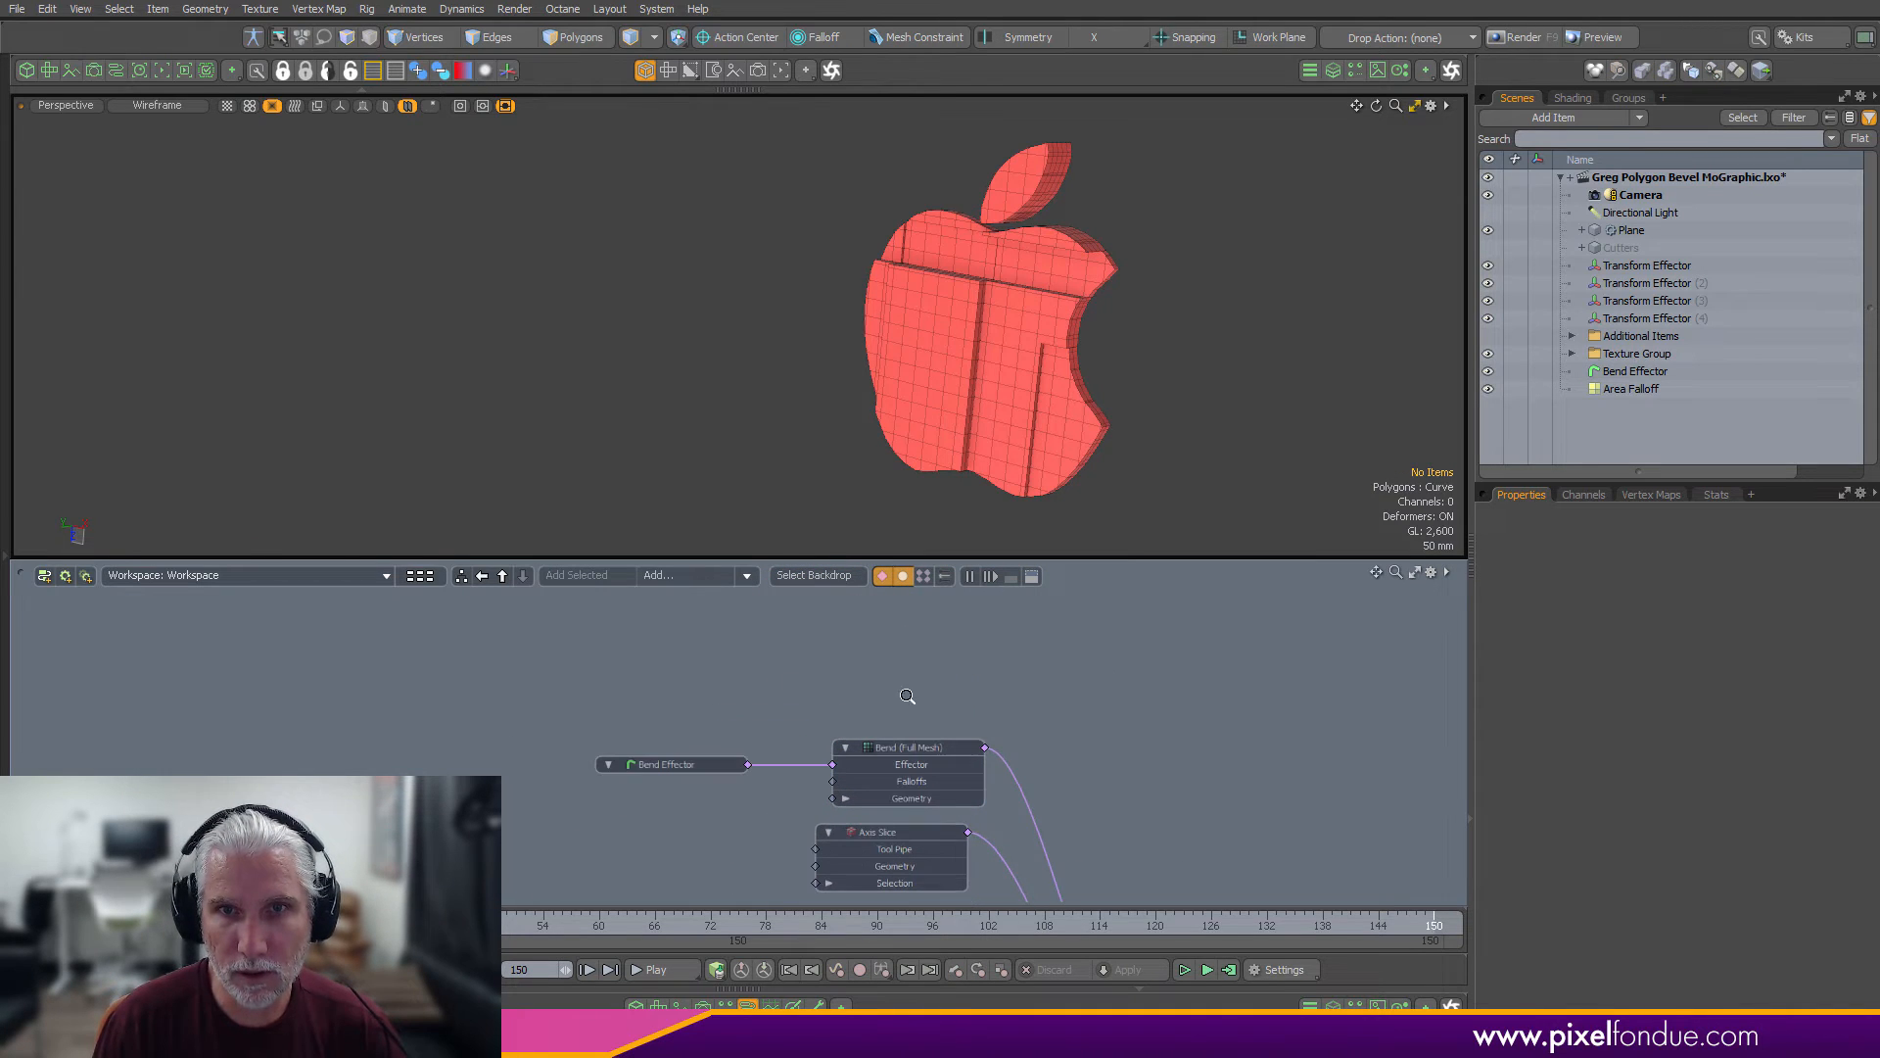
Turn on the display of locators in the 3D viewport
{"action": "left_click_drag", "start_coordinate": [989, 293], "coordinate": [1067, 241], "text": "alt"}
{"action": "key", "text": "ctrl+space"}
{"action": "left_click_drag", "start_coordinate": [1067, 411], "coordinate": [1066, 311], "text": "alt"}
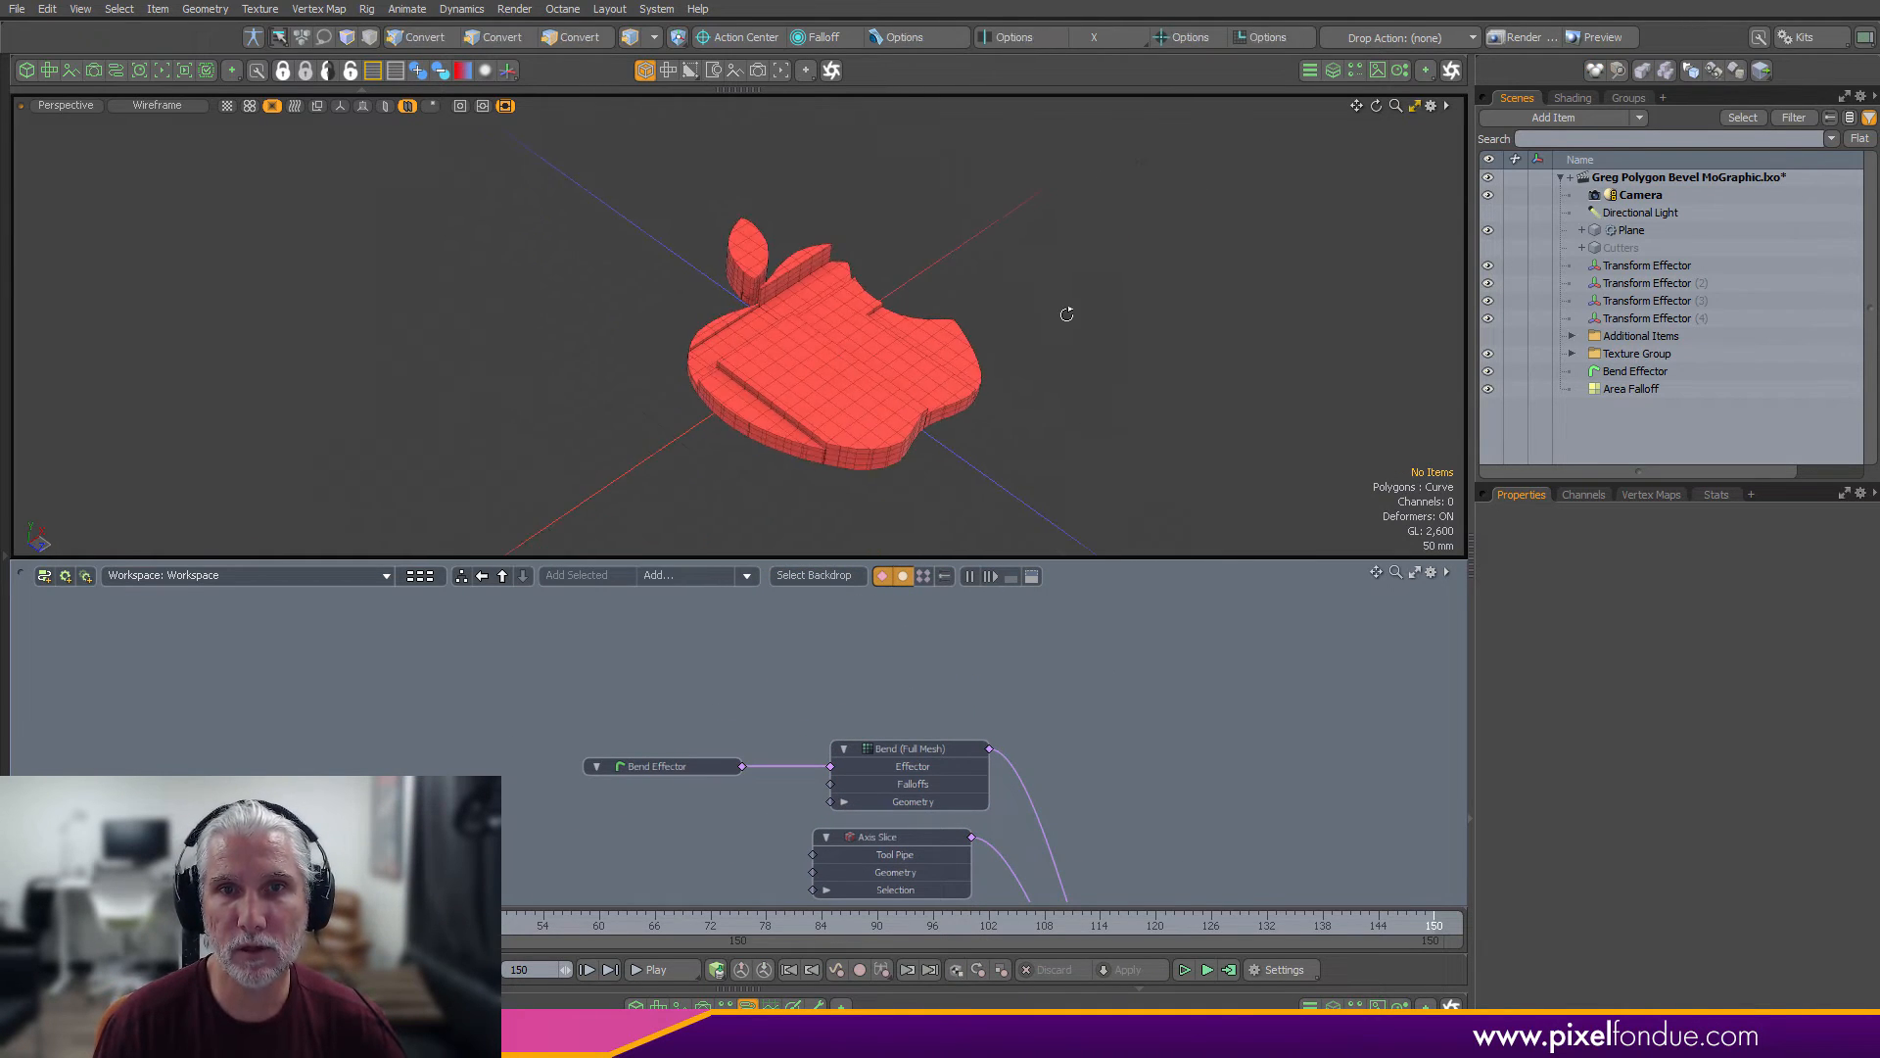
{"action": "key", "text": "ctrl+space"}
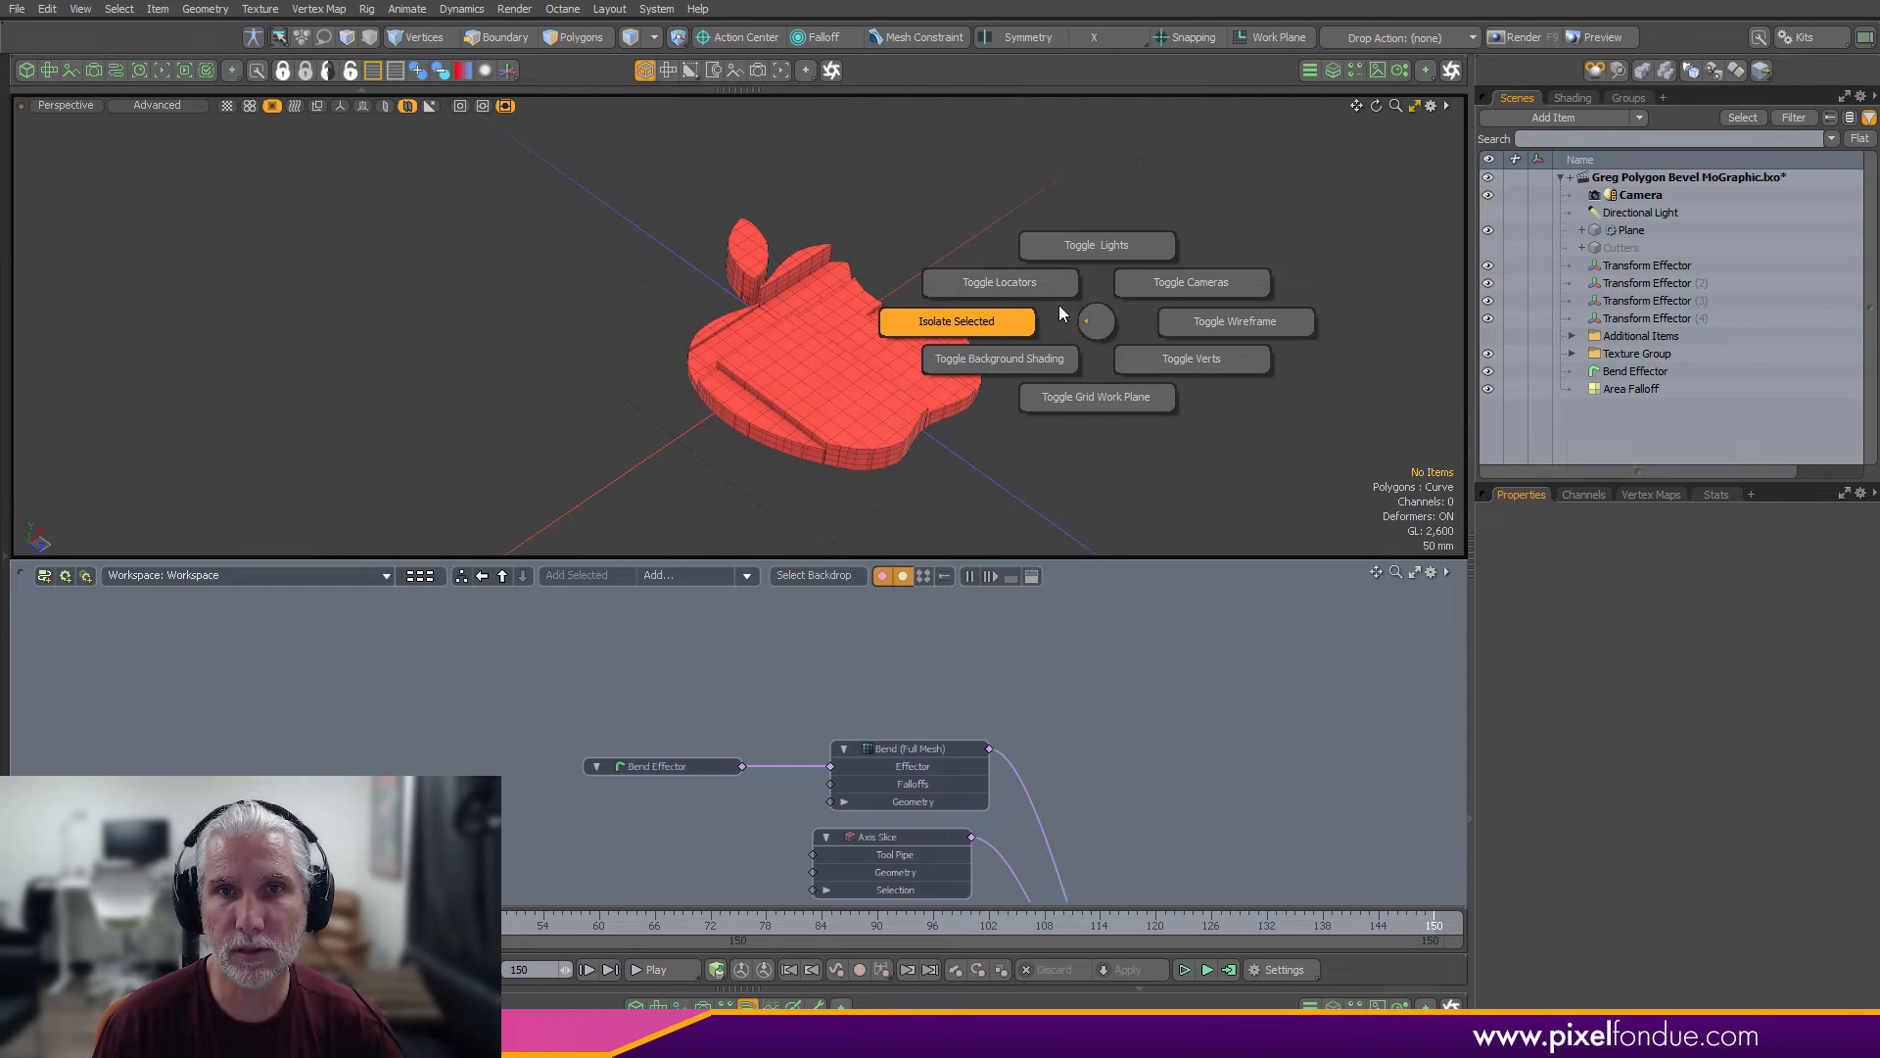
{"action": "left_click", "coordinate": [986, 286]}
{"action": "left_click_drag", "start_coordinate": [976, 323], "coordinate": [970, 283], "text": "alt"}
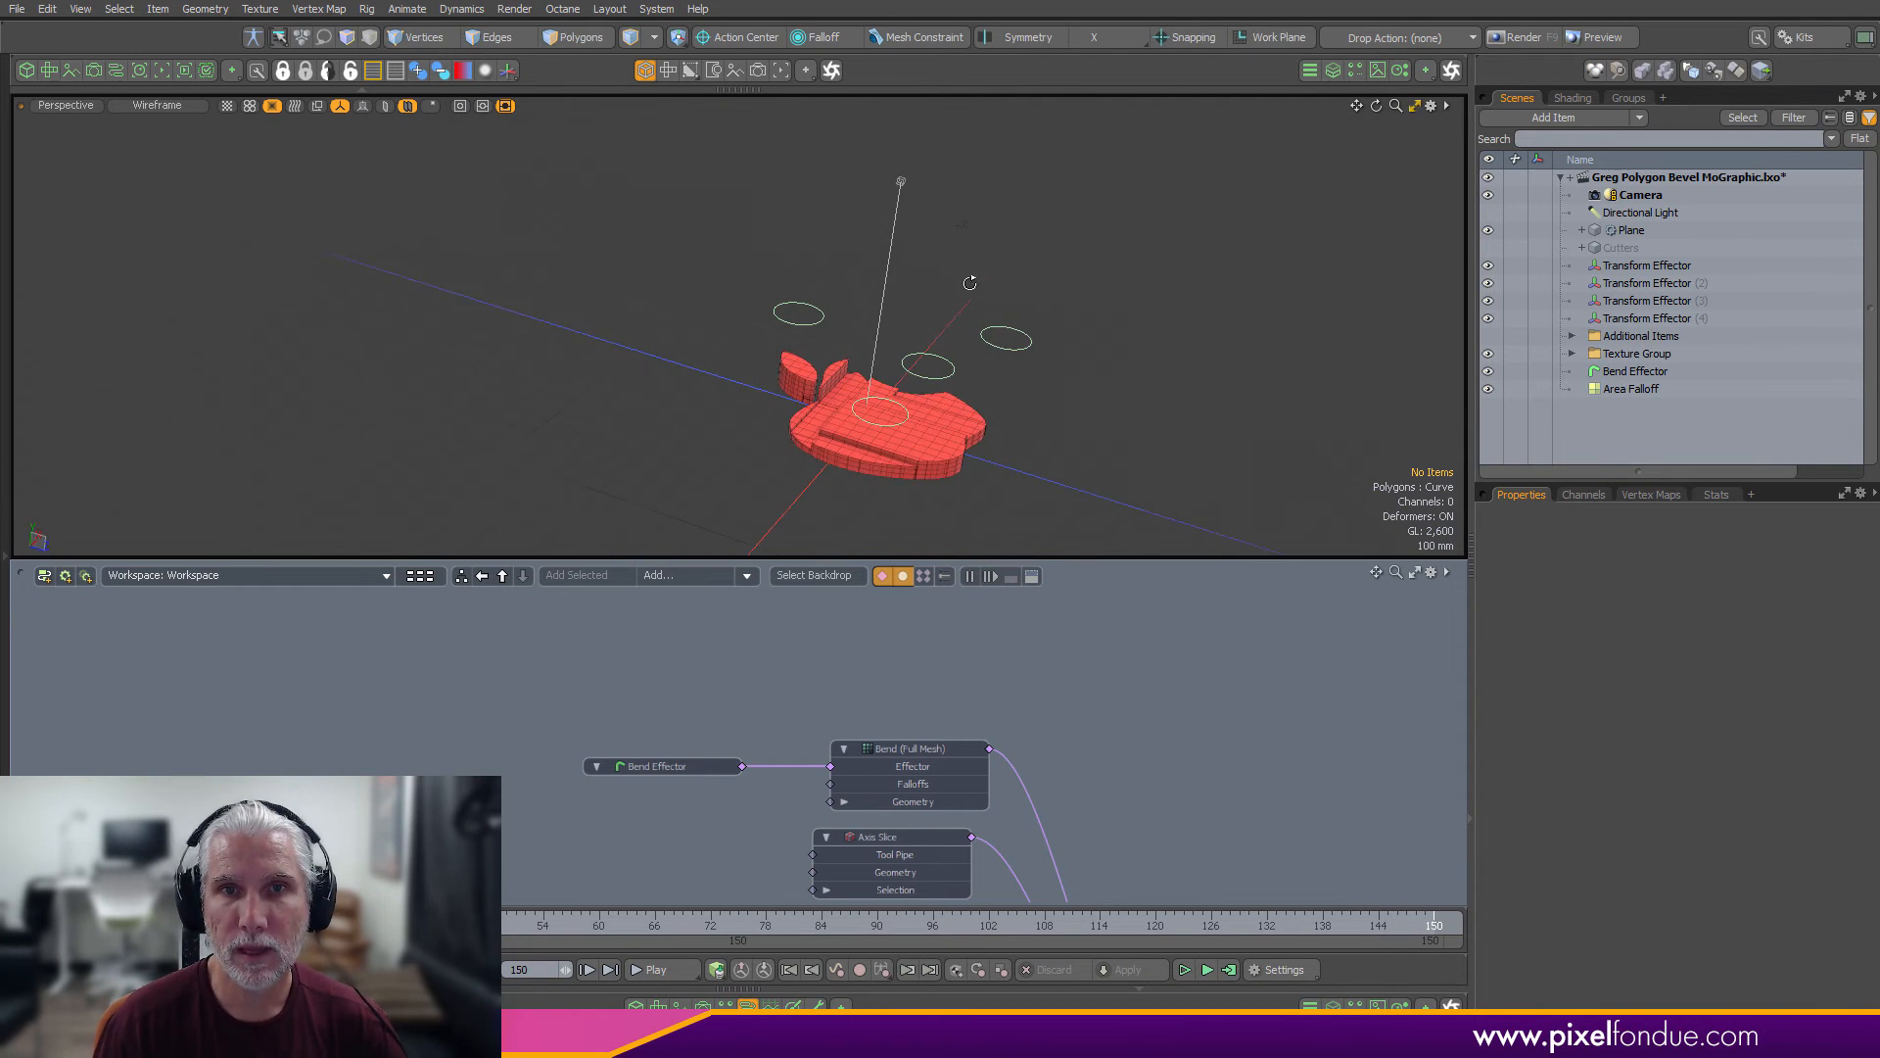
Rotate the Bend Effector to -90° in X and move it to 380 mm in Z
{"action": "left_click", "coordinate": [888, 288]}
{"action": "key", "text": "e"}
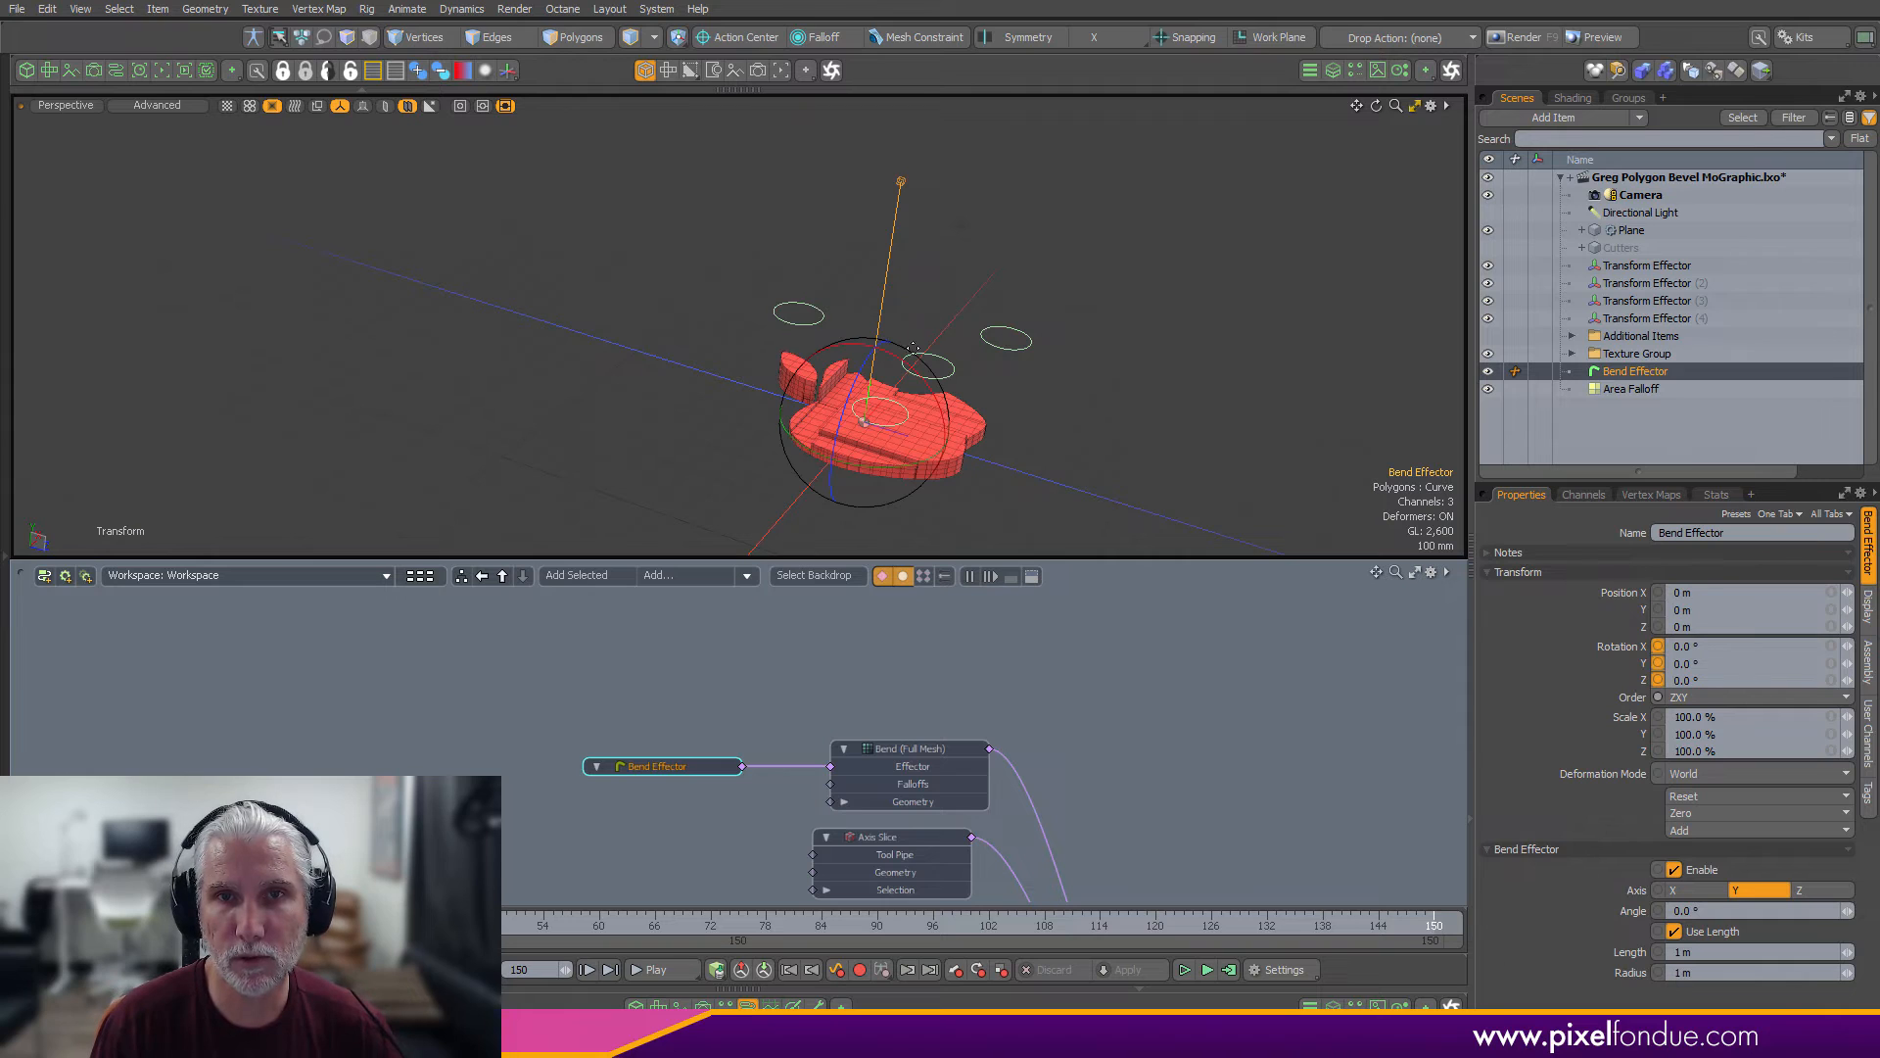
{"action": "left_click_drag", "start_coordinate": [902, 366], "coordinate": [652, 532]}
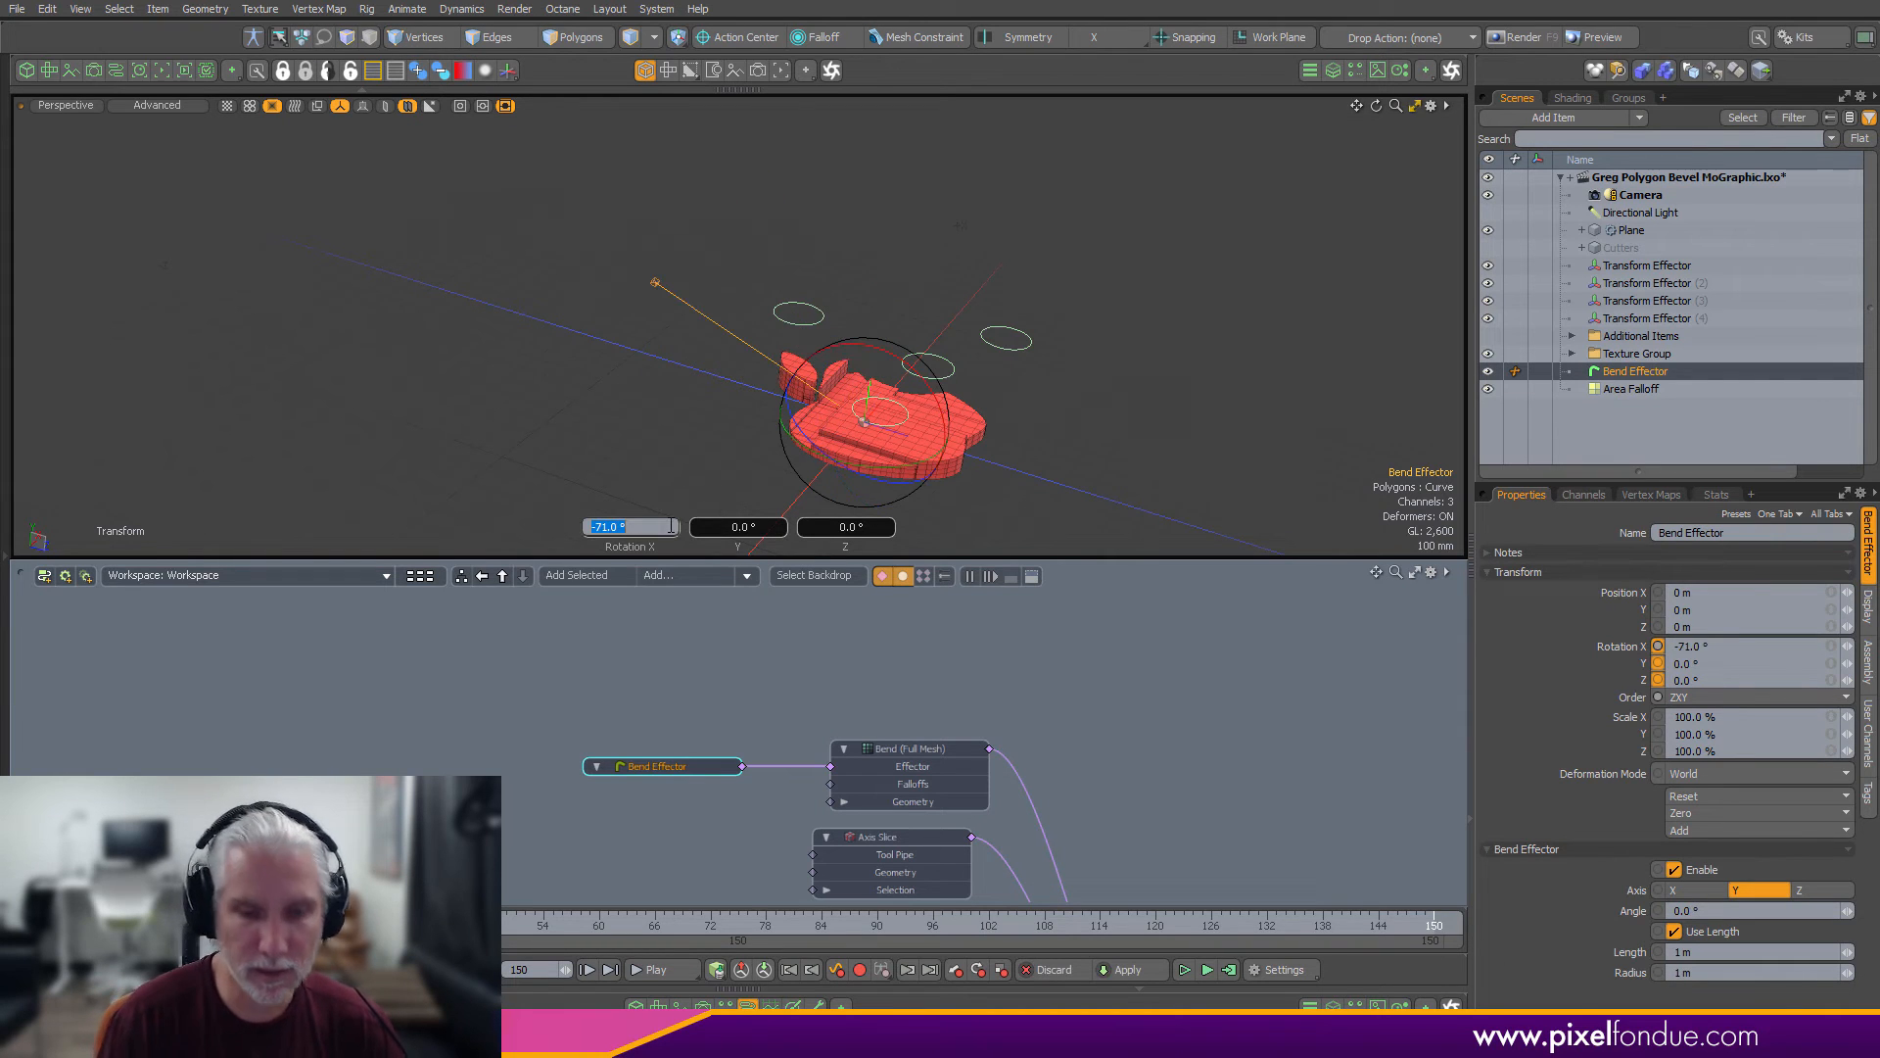
{"action": "key", "text": "w"}
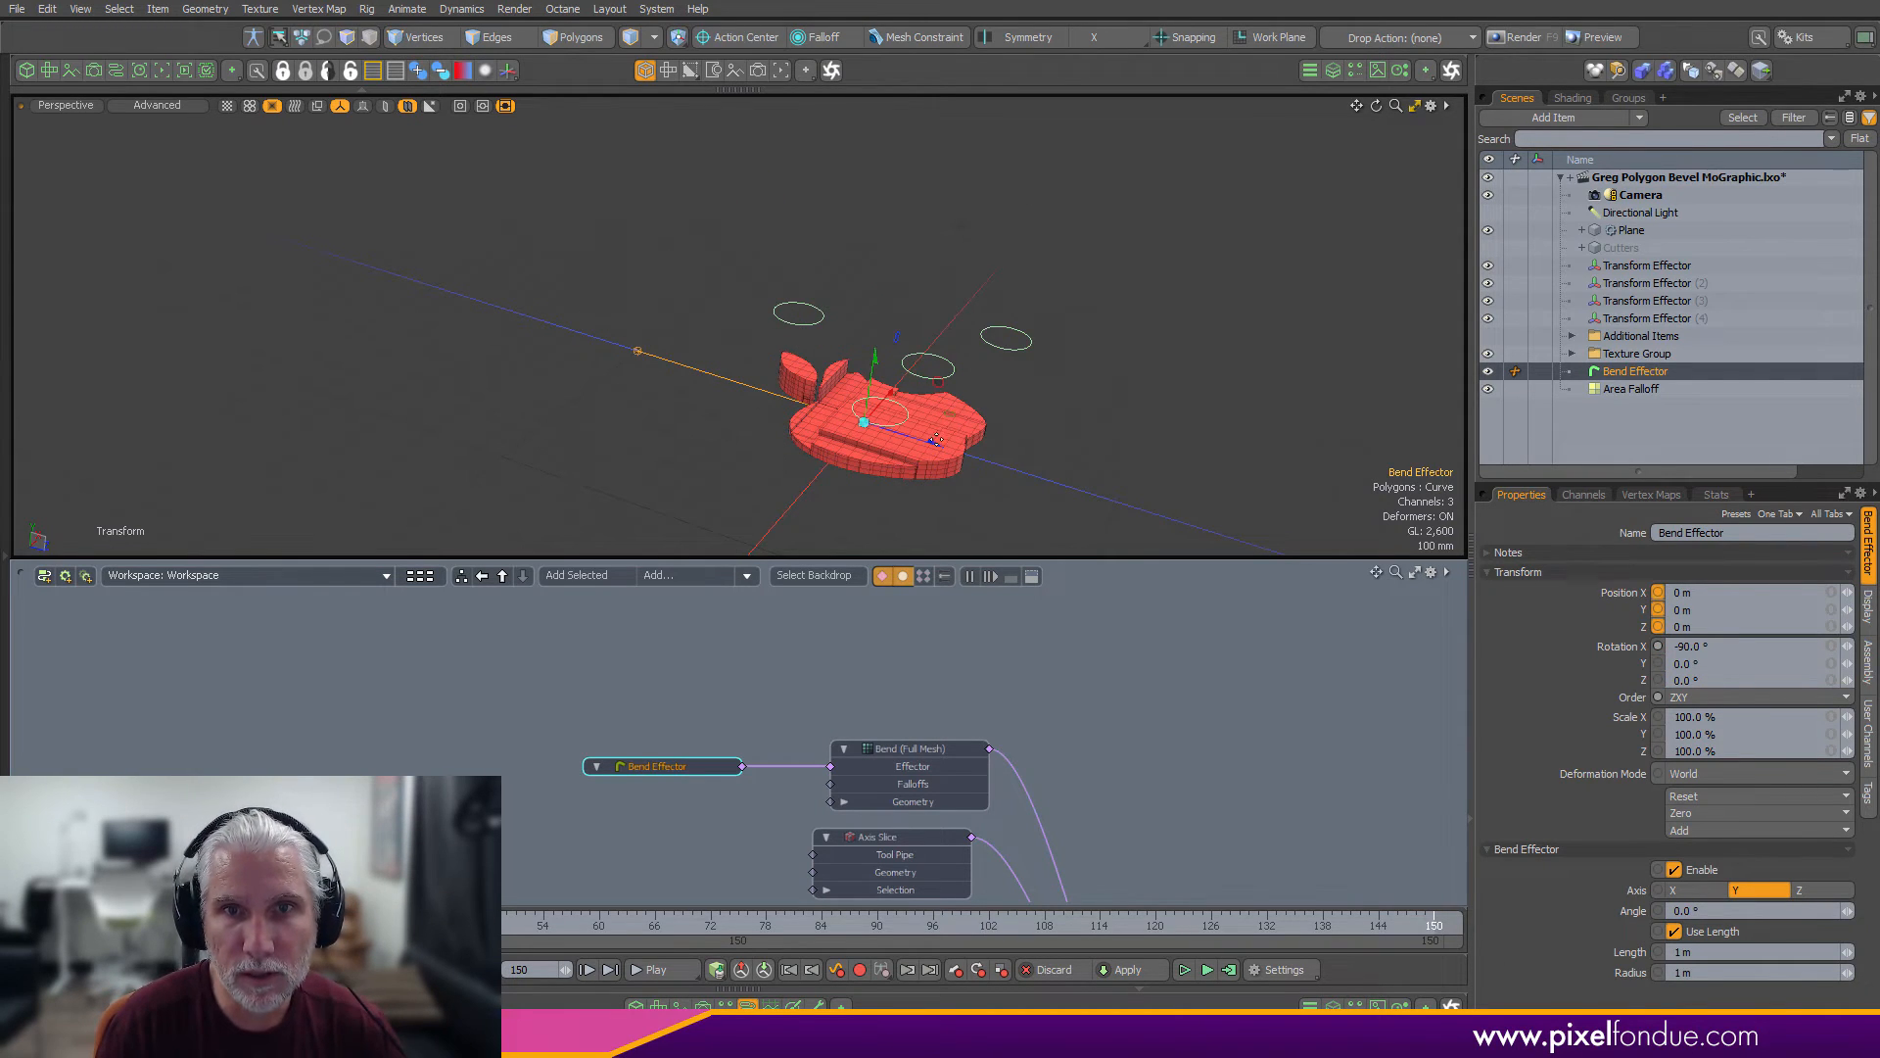
{"action": "left_click_drag", "start_coordinate": [936, 440], "coordinate": [937, 442]}
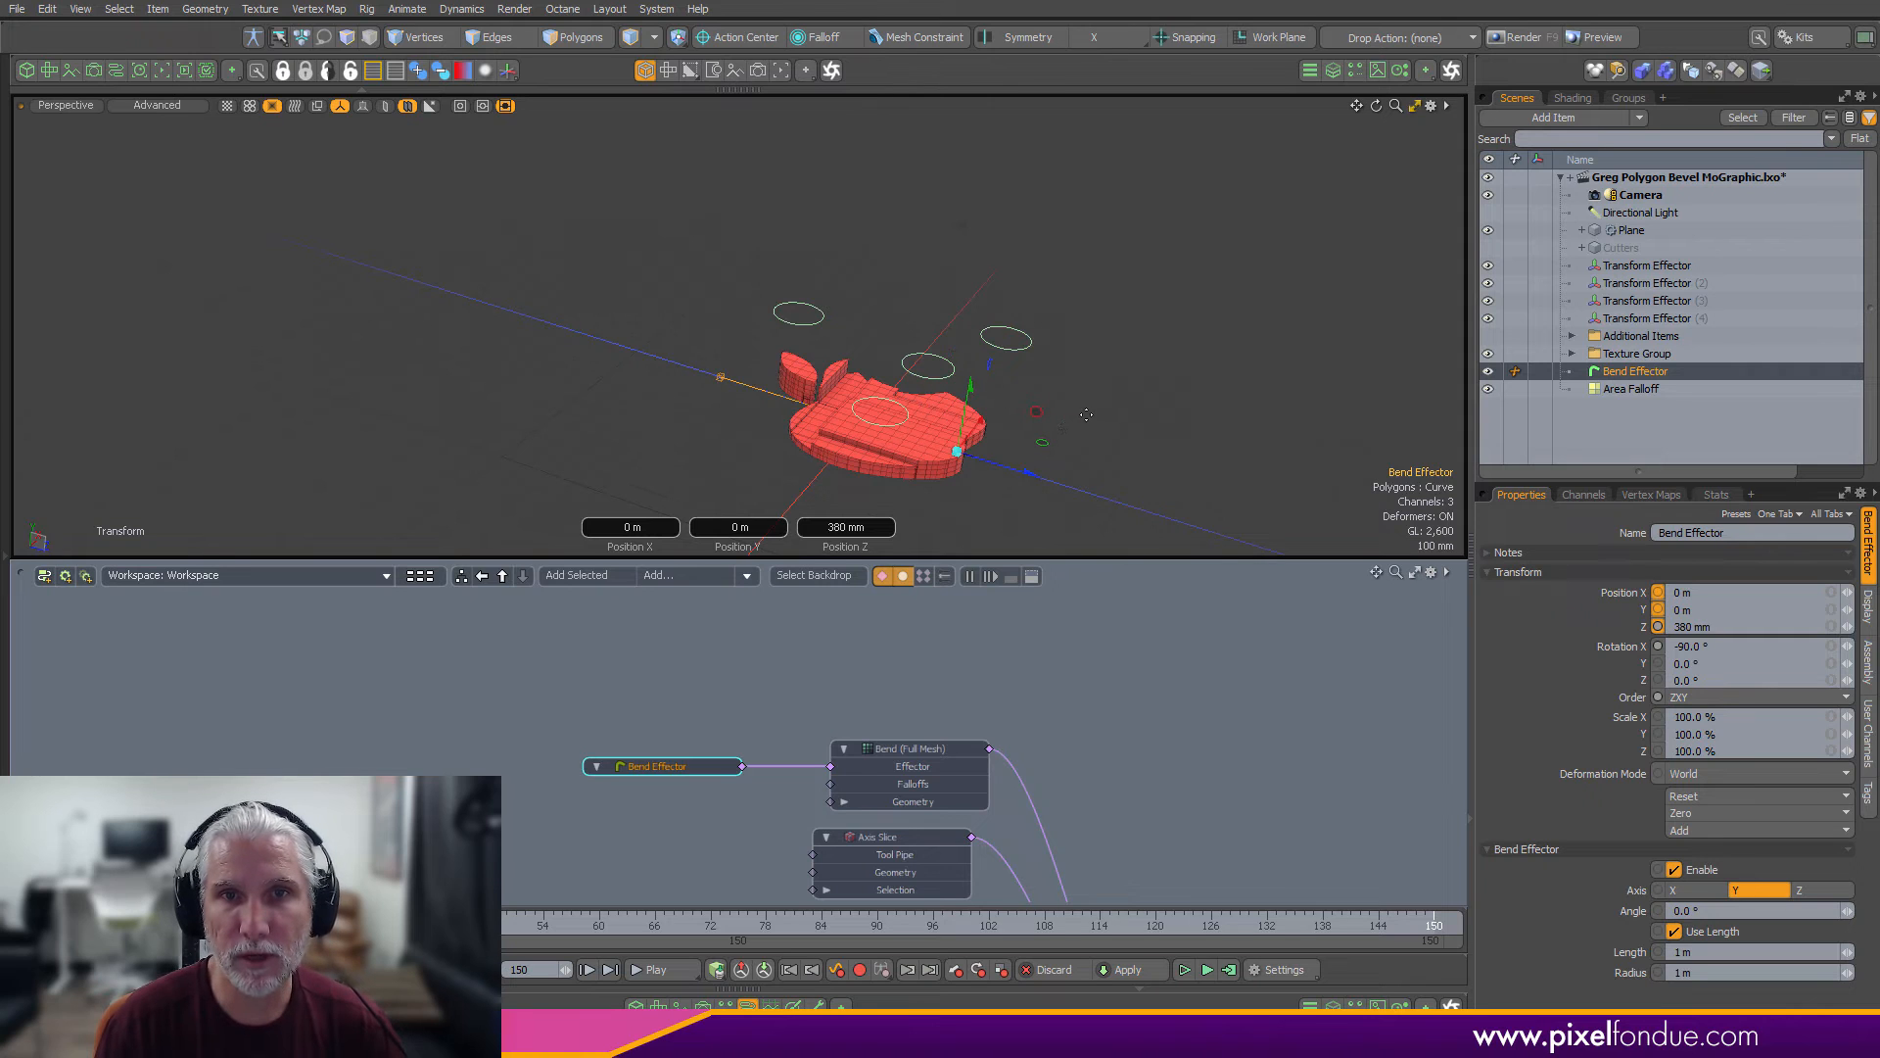
{"action": "key", "text": "space"}
Hide the schematic to enlarge the 3D view, and set the Bend Effector's angle to about 145.8° with Channel Haul
{"action": "scroll", "coordinate": [912, 450], "scroll_direction": "up", "scroll_amount": 6}
{"action": "key", "text": "c"}
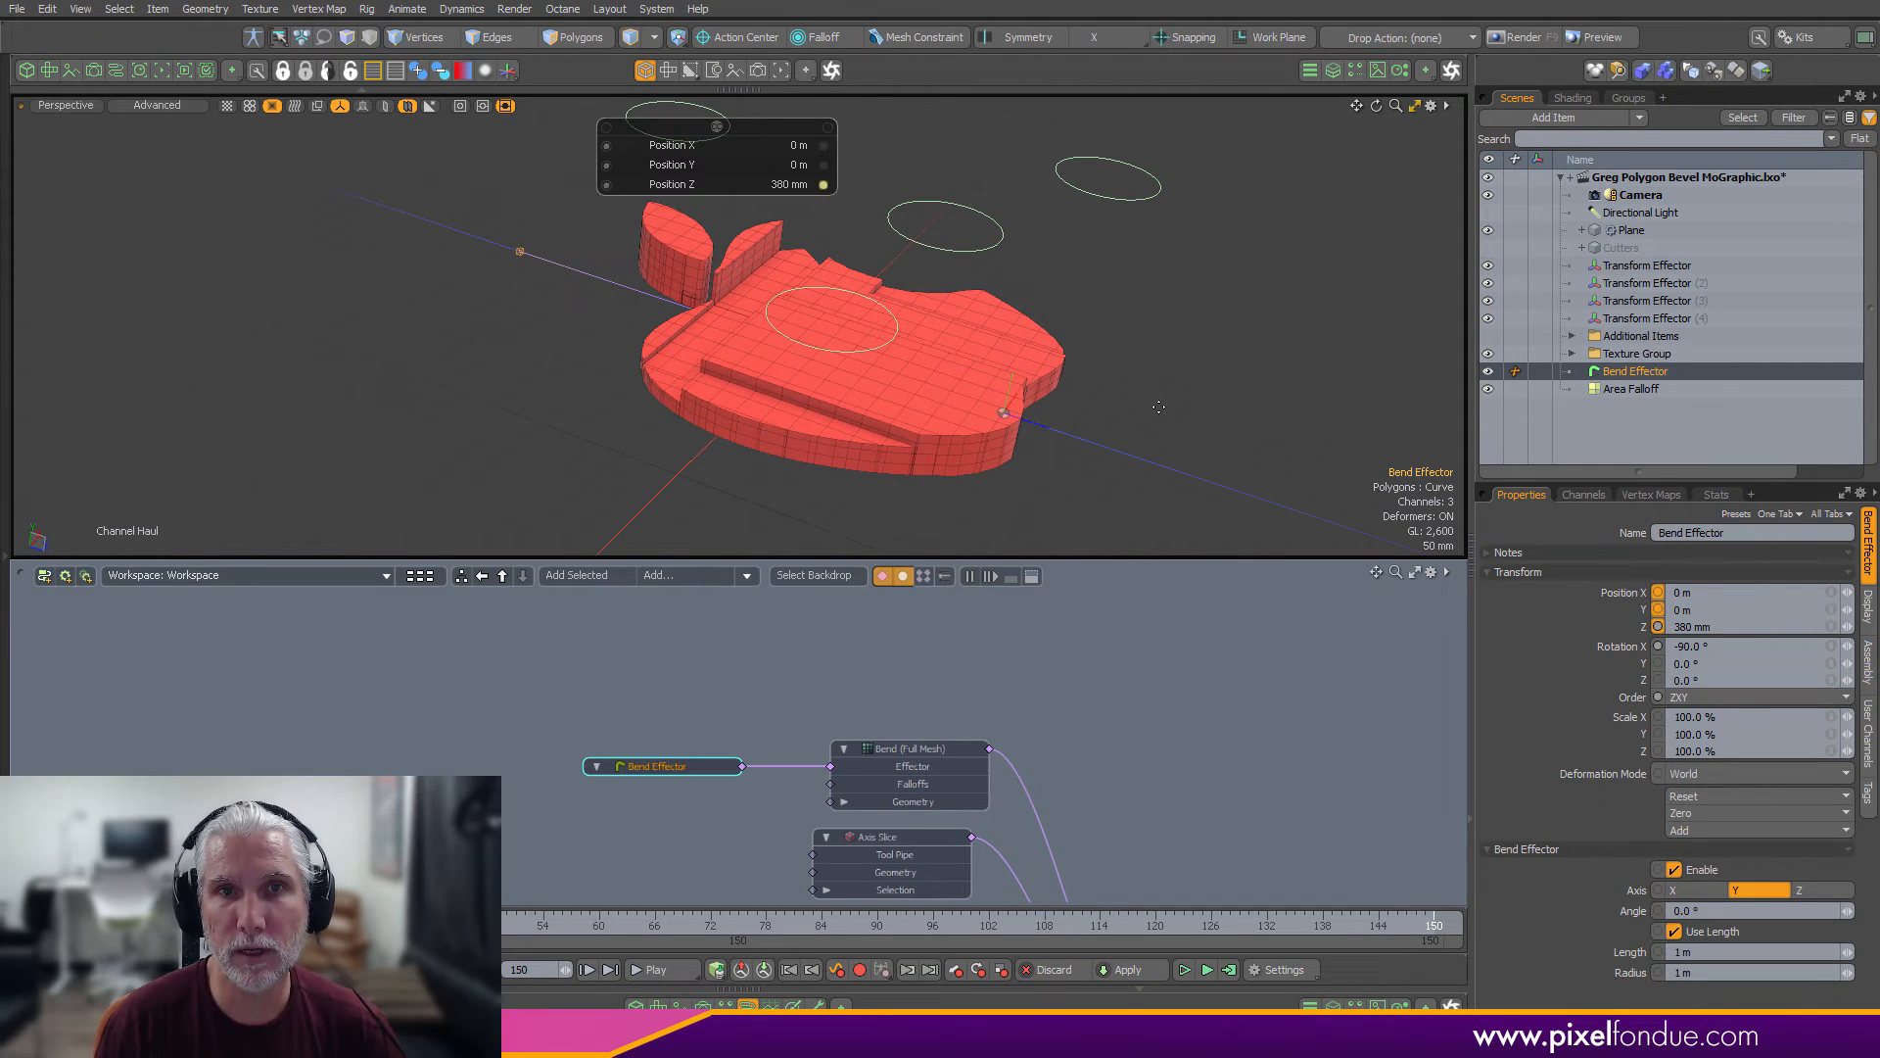
{"action": "left_click", "coordinate": [747, 1006]}
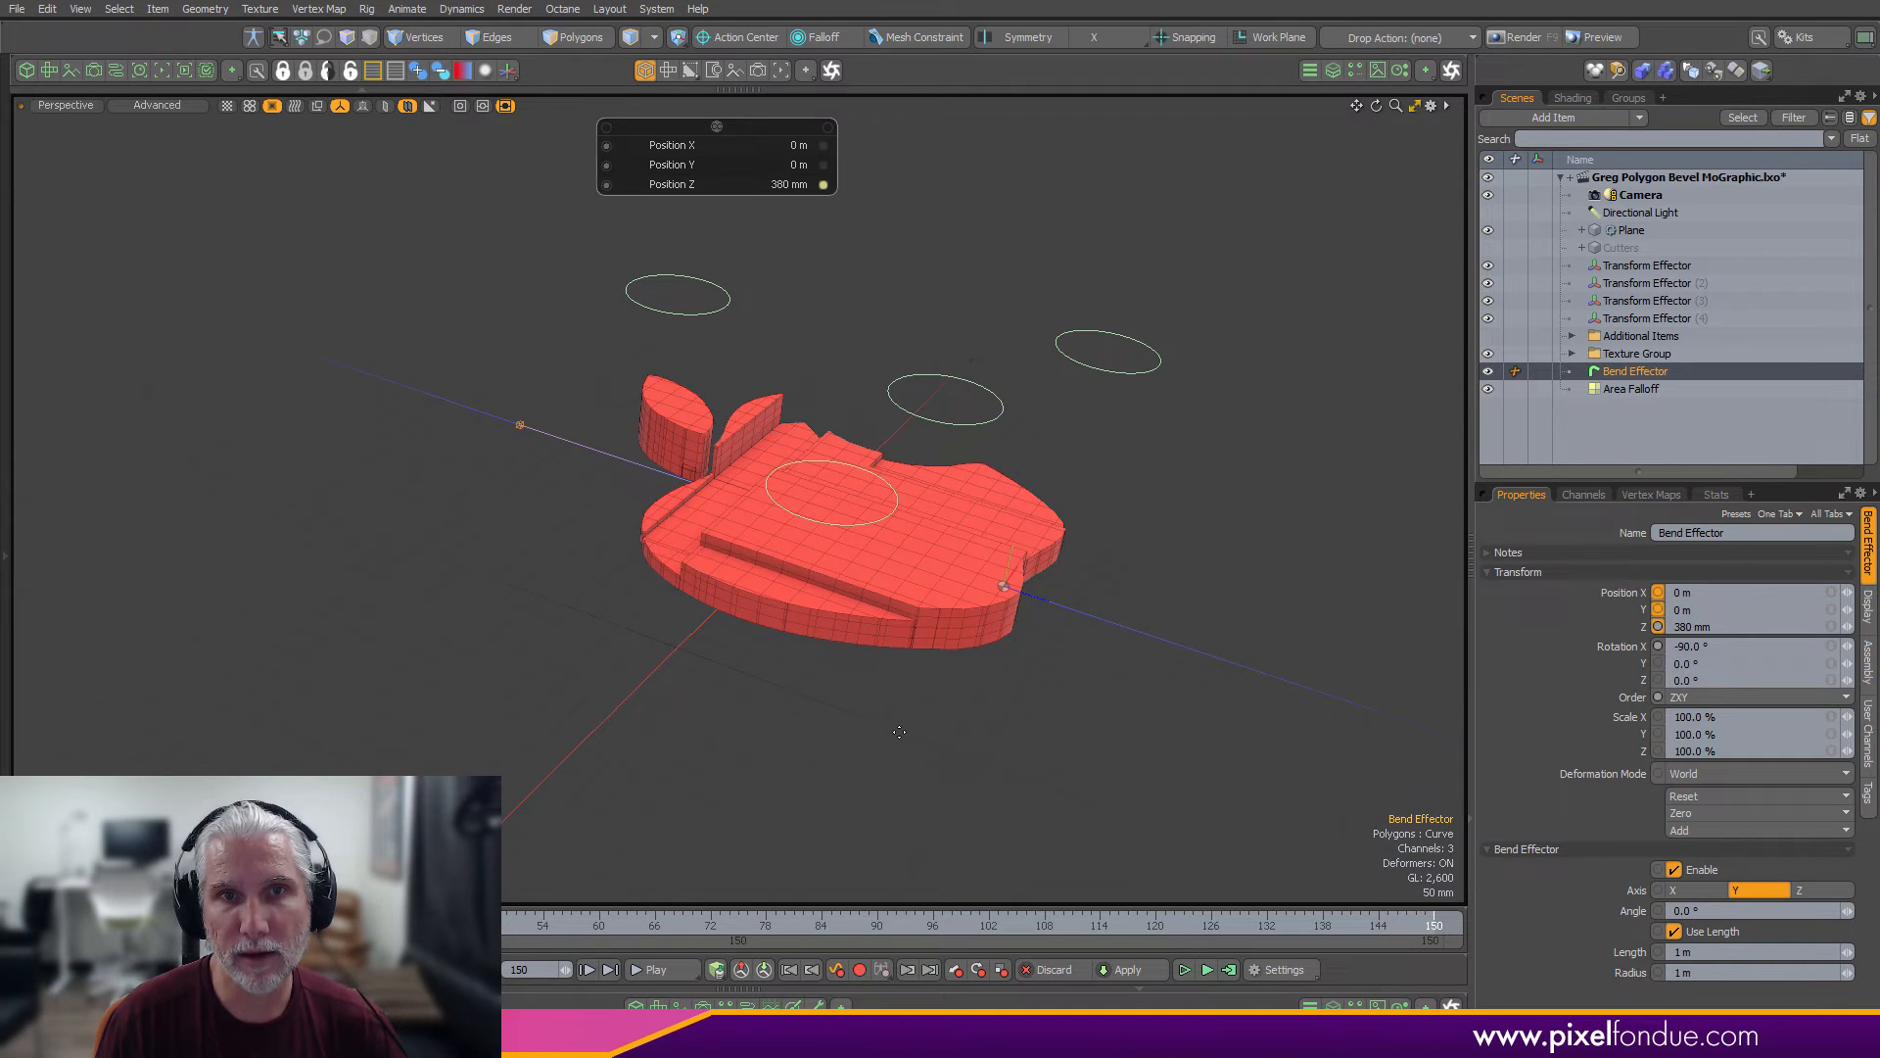
{"action": "key", "text": "space"}
{"action": "left_click", "coordinate": [1640, 356]}
{"action": "left_click", "coordinate": [1634, 372]}
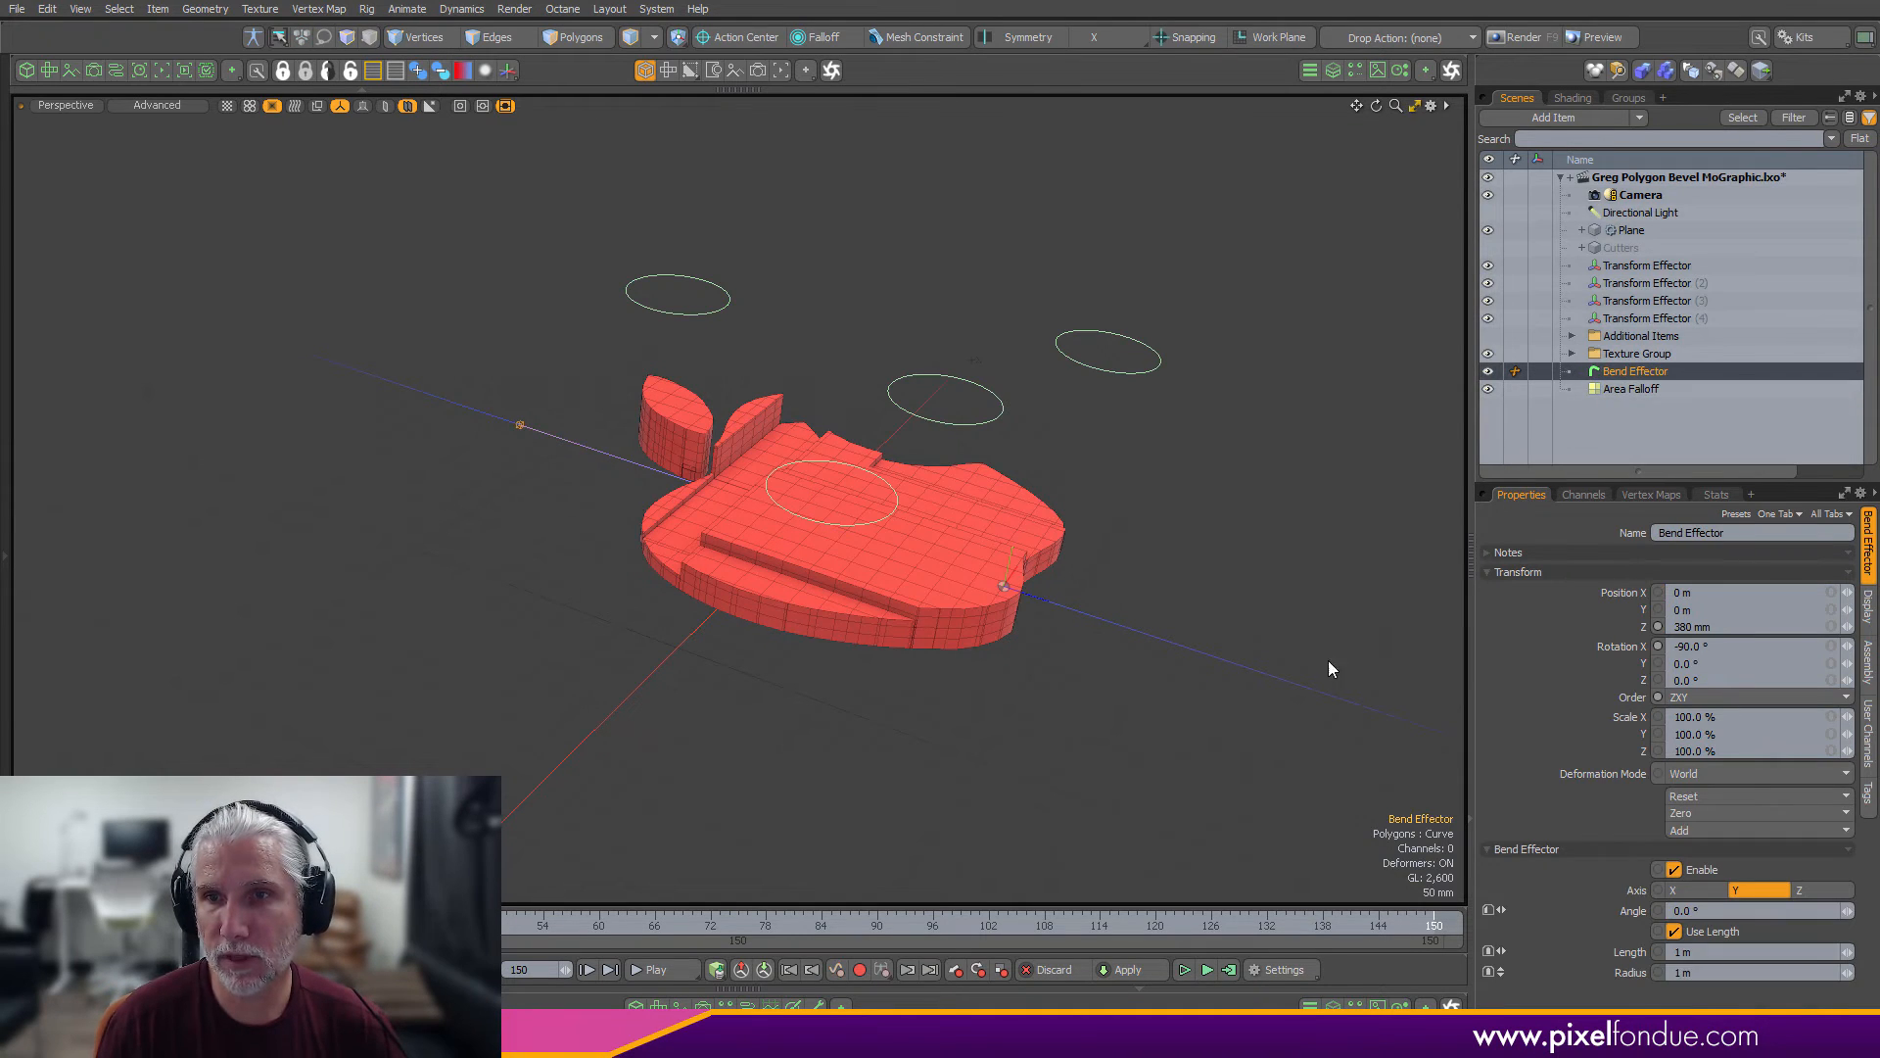
{"action": "key", "text": "c"}
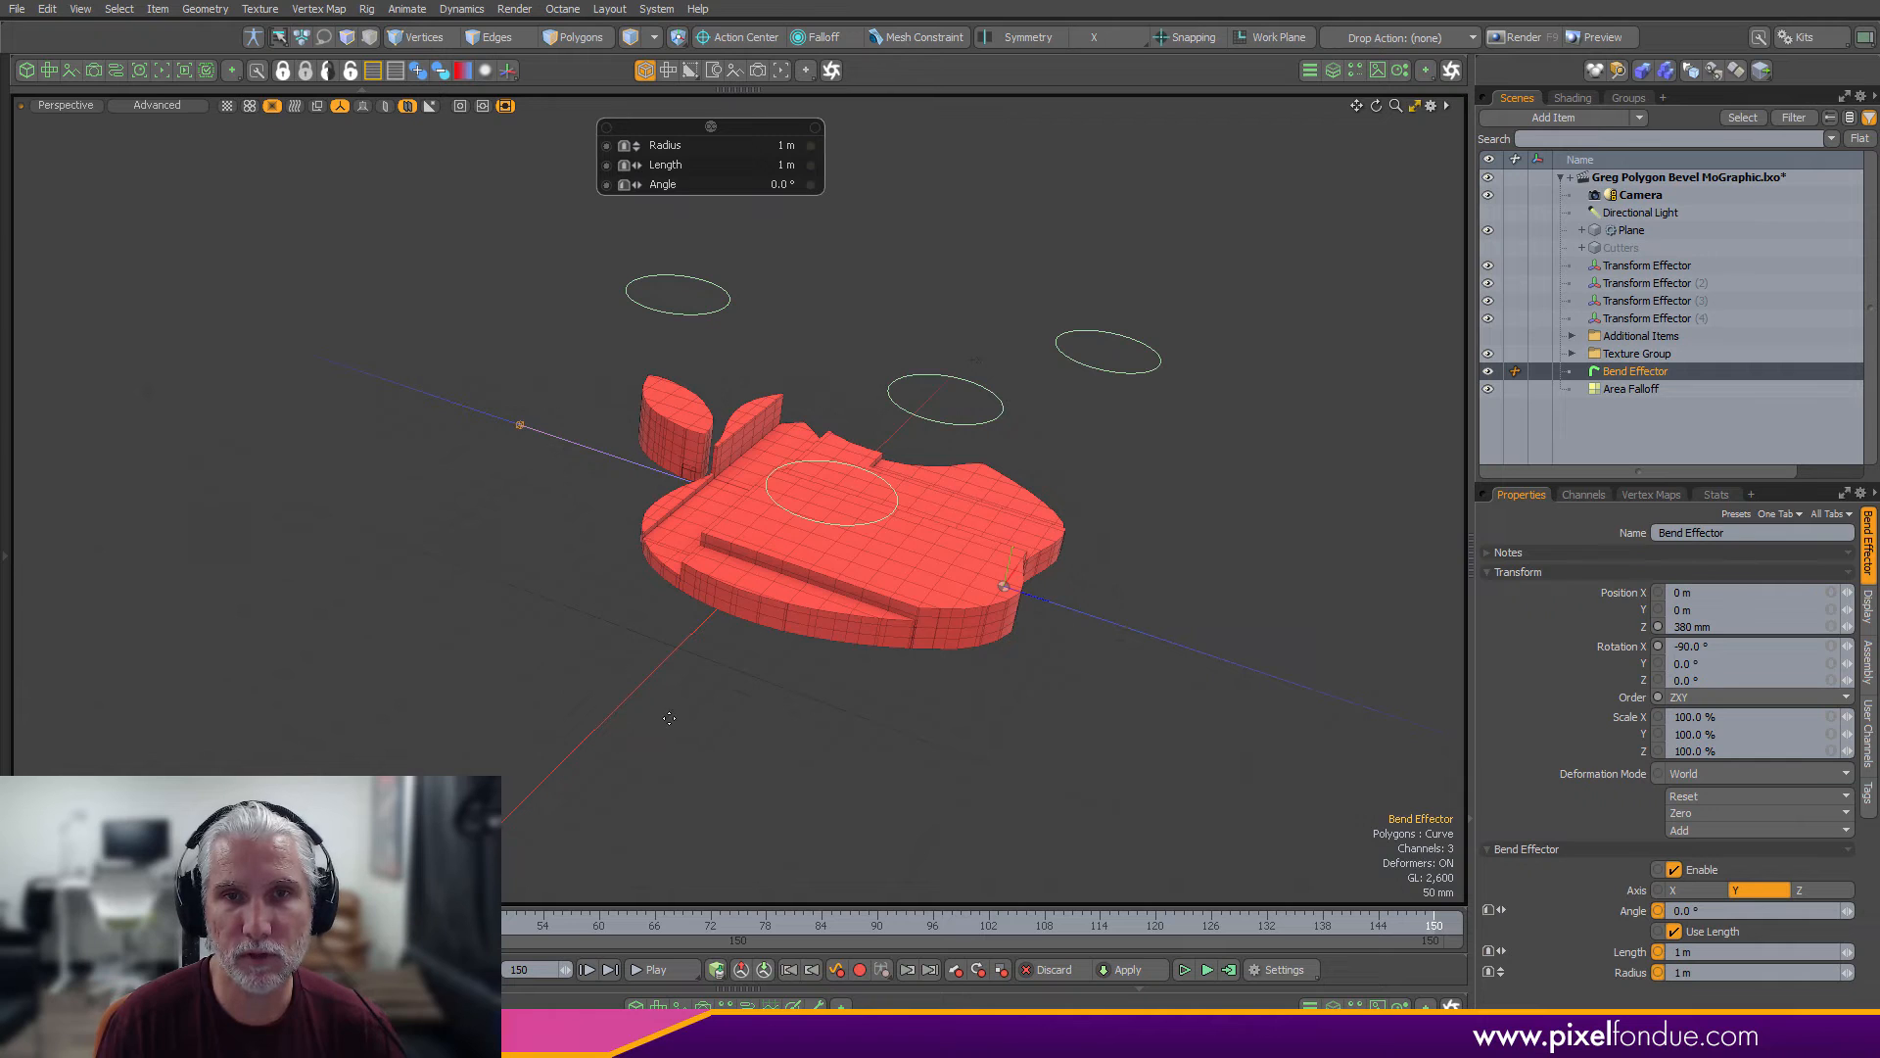
{"action": "left_click_drag", "start_coordinate": [668, 718], "coordinate": [861, 718]}
Hide the locators and the work plane grid while playing the animation to review the bent logo, and stop playback
{"action": "left_click_drag", "start_coordinate": [1046, 713], "coordinate": [891, 637], "text": "alt"}
{"action": "key", "text": "Up"}
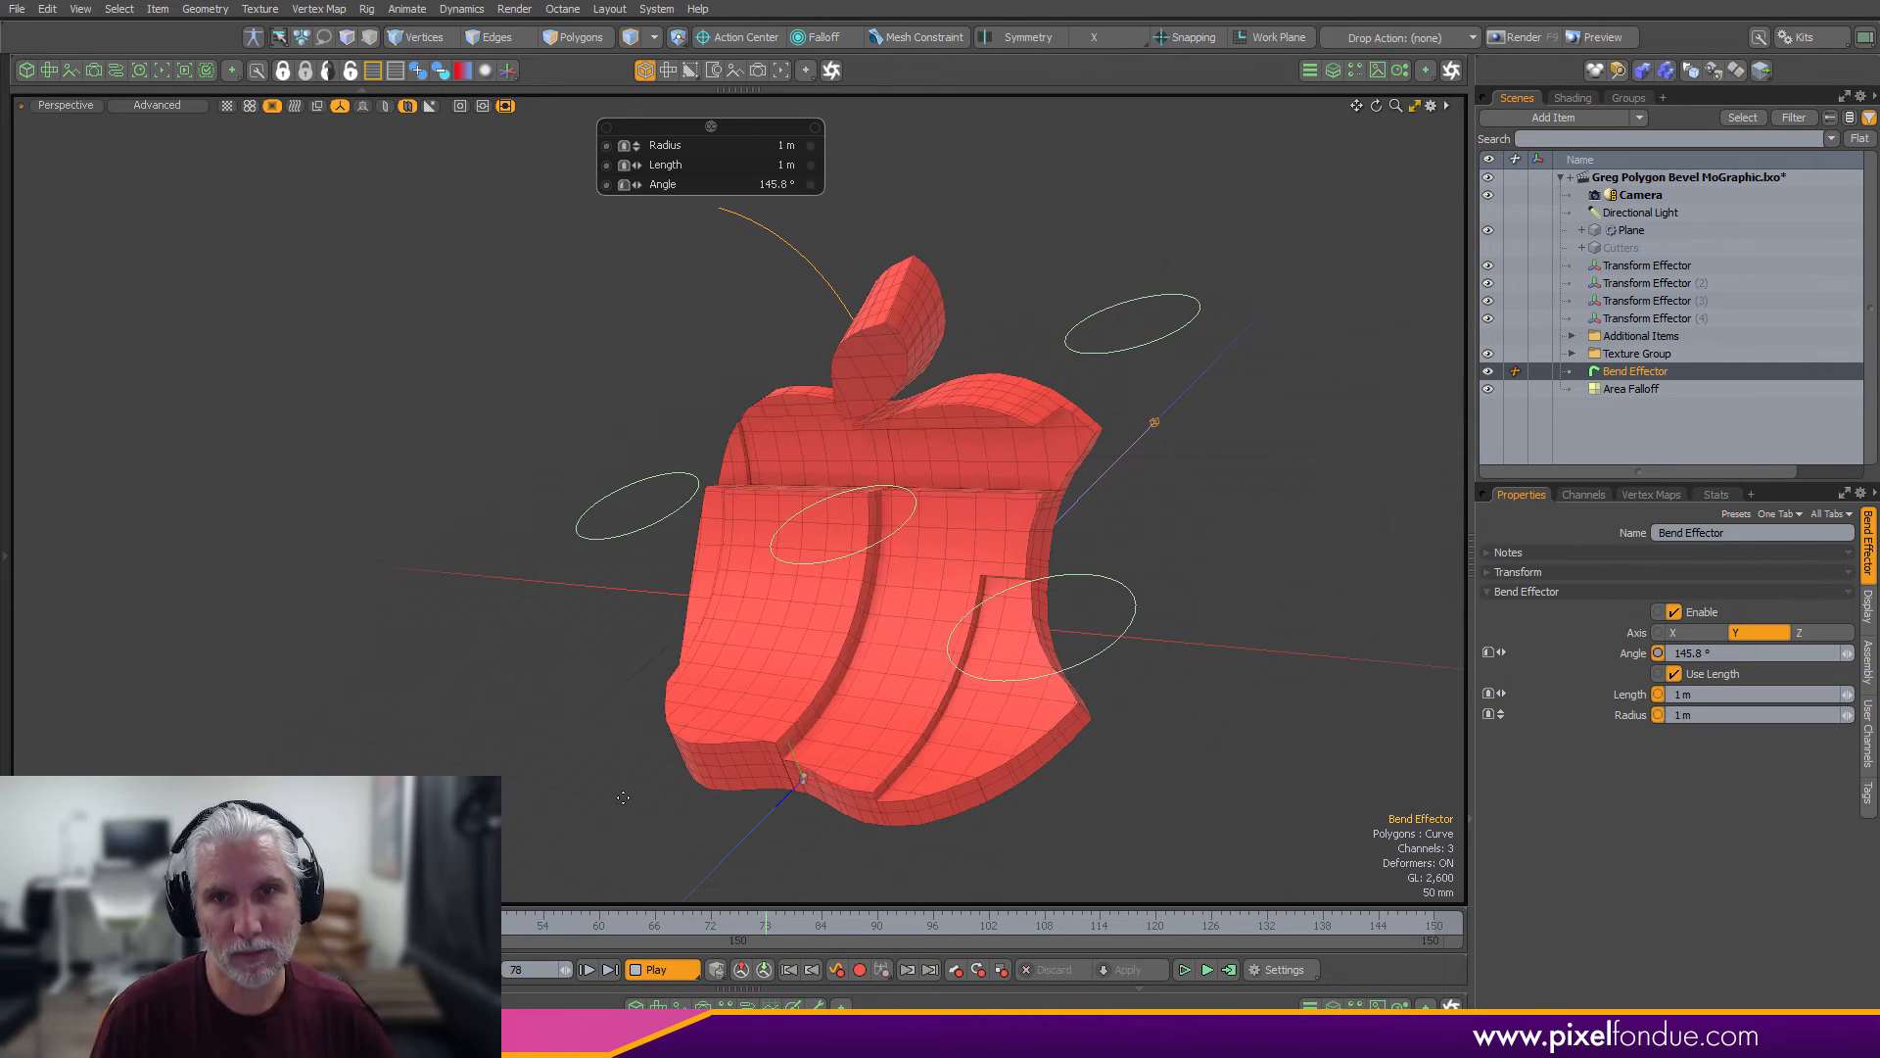
{"action": "key", "text": "ctrl+3"}
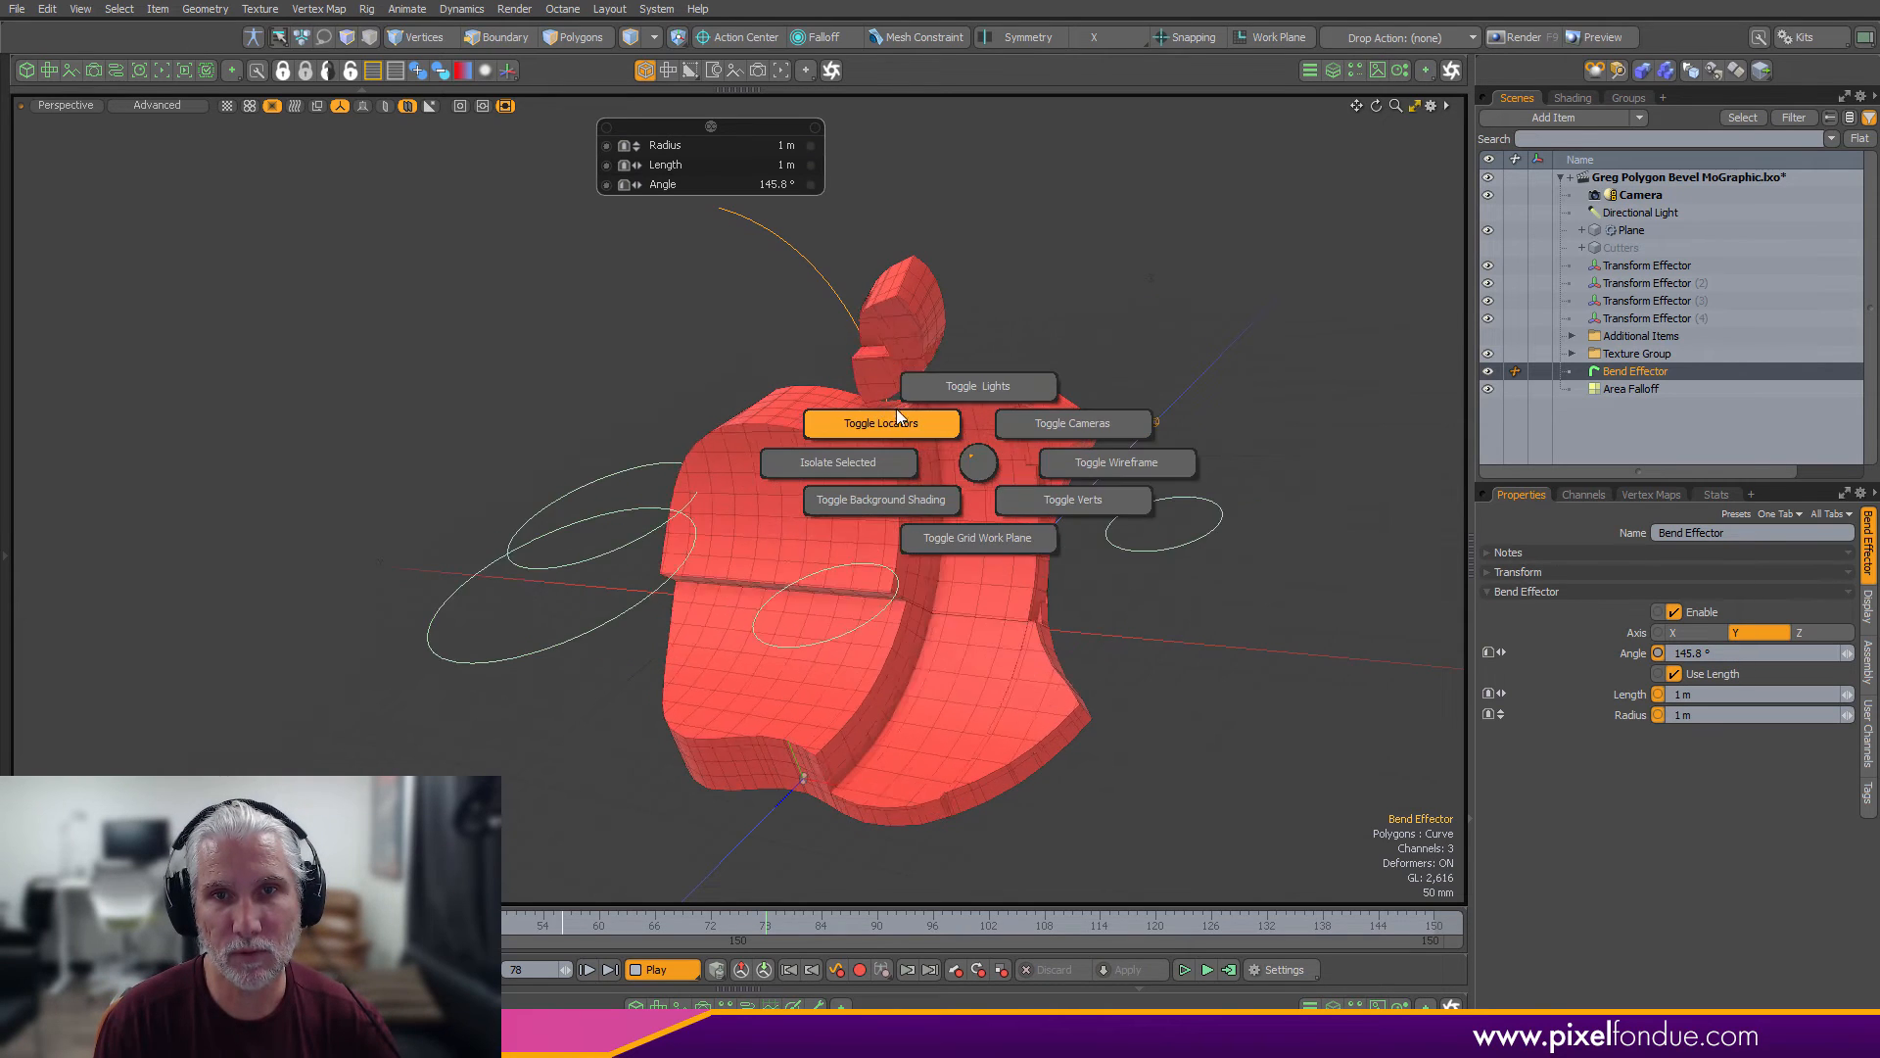
{"action": "left_click", "coordinate": [896, 409]}
{"action": "key", "text": "ctrl+3"}
{"action": "left_click", "coordinate": [981, 833]}
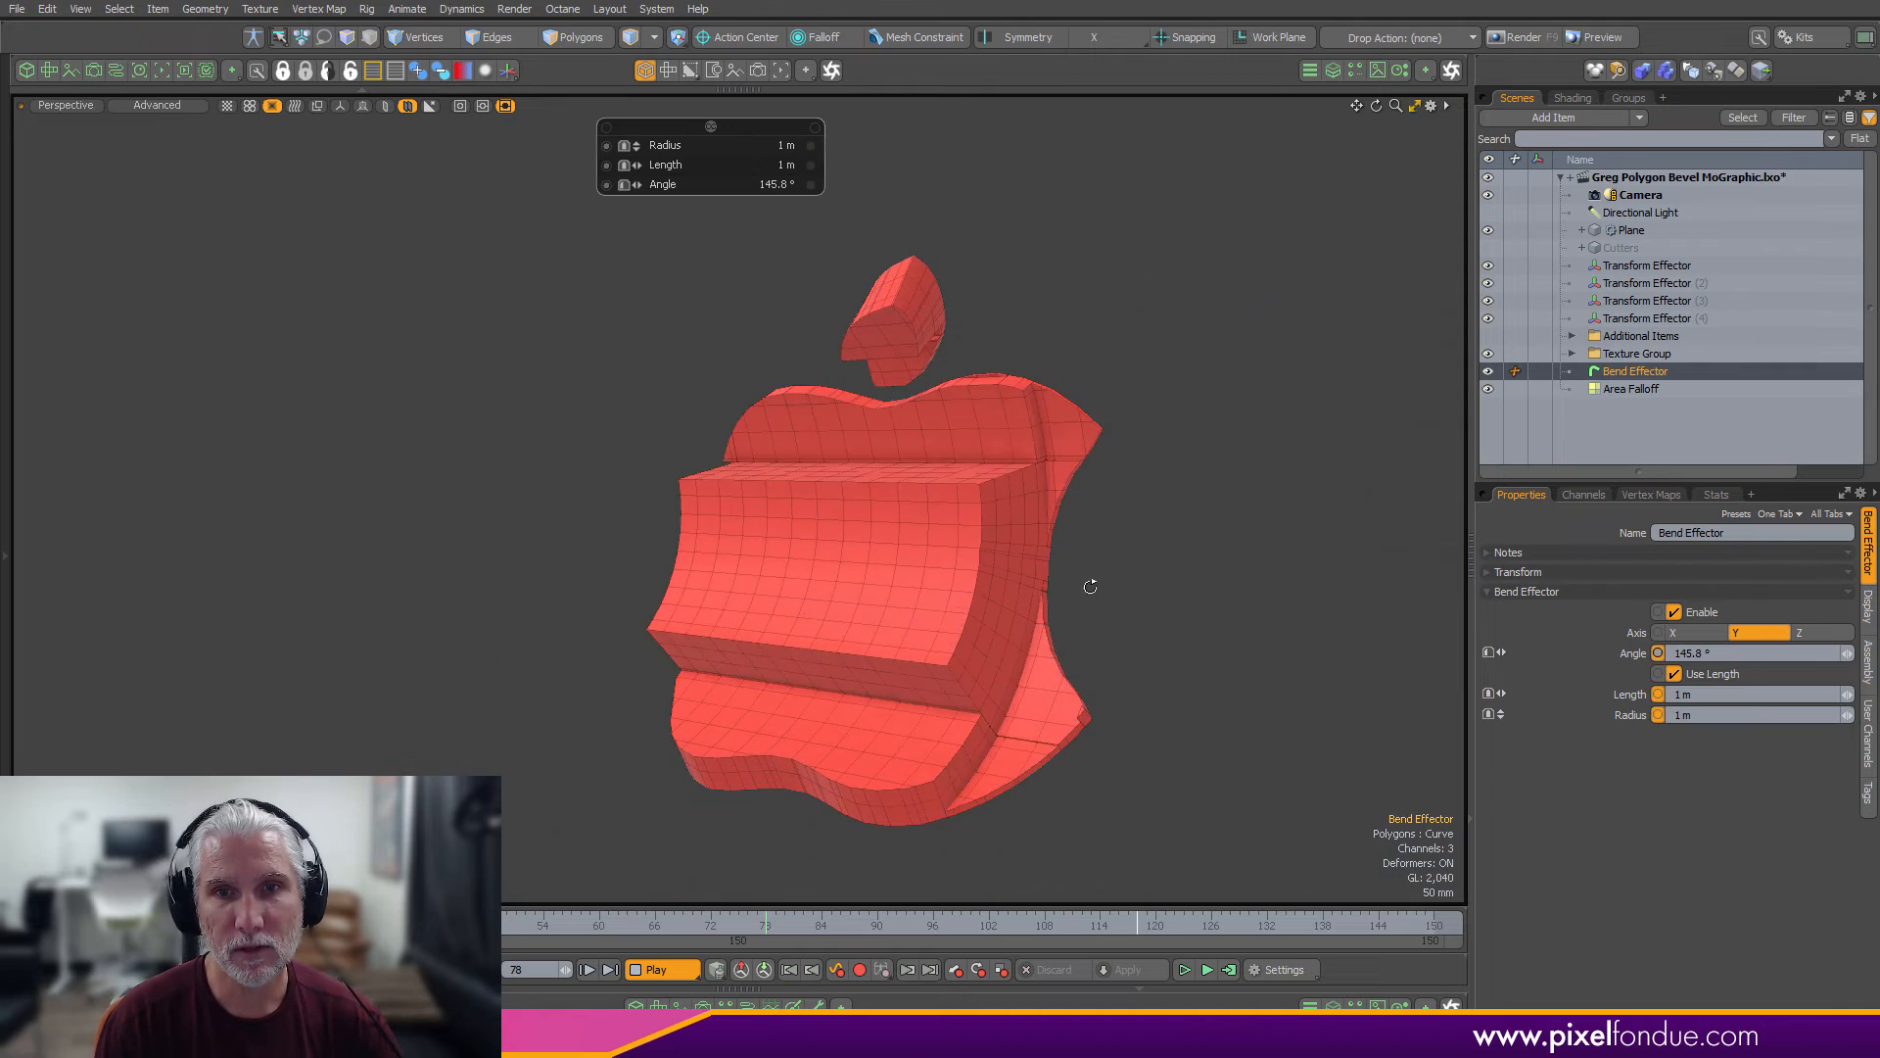
{"action": "left_click_drag", "start_coordinate": [1091, 583], "coordinate": [1162, 524], "text": "alt"}
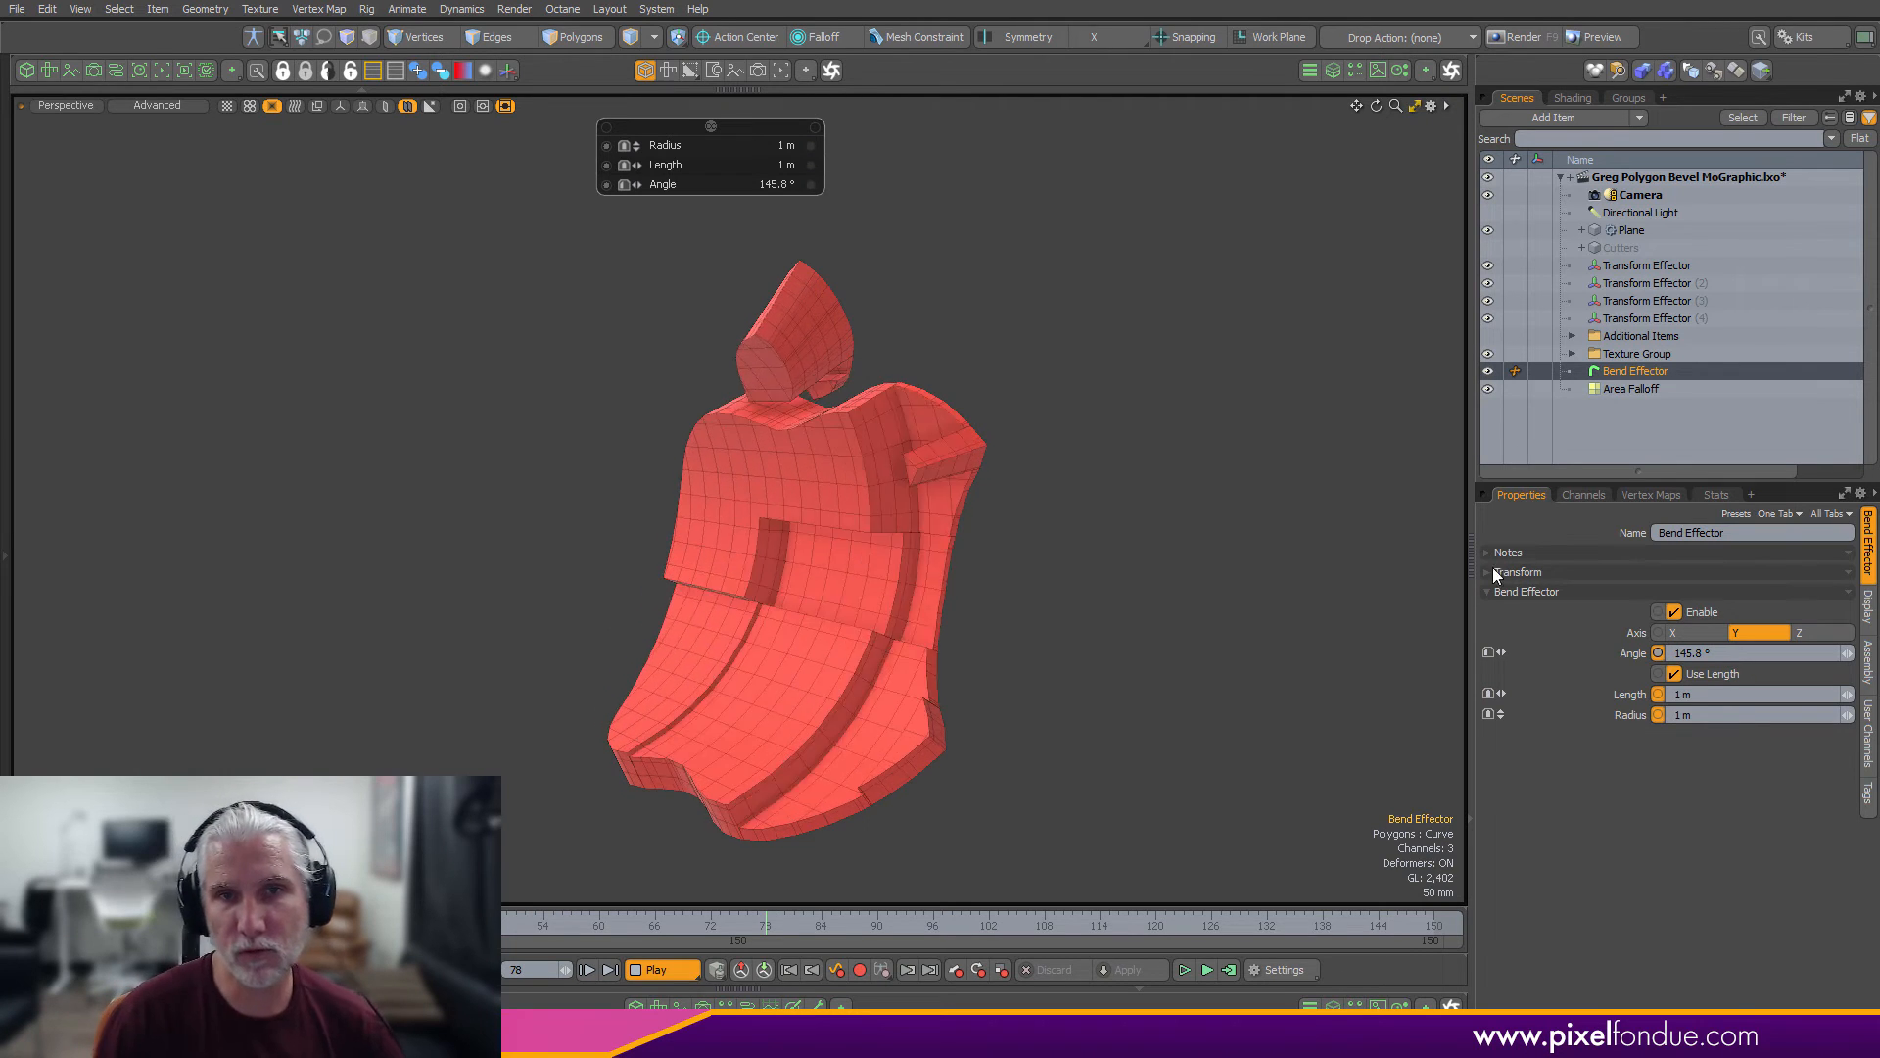
{"action": "left_click", "coordinate": [684, 965]}
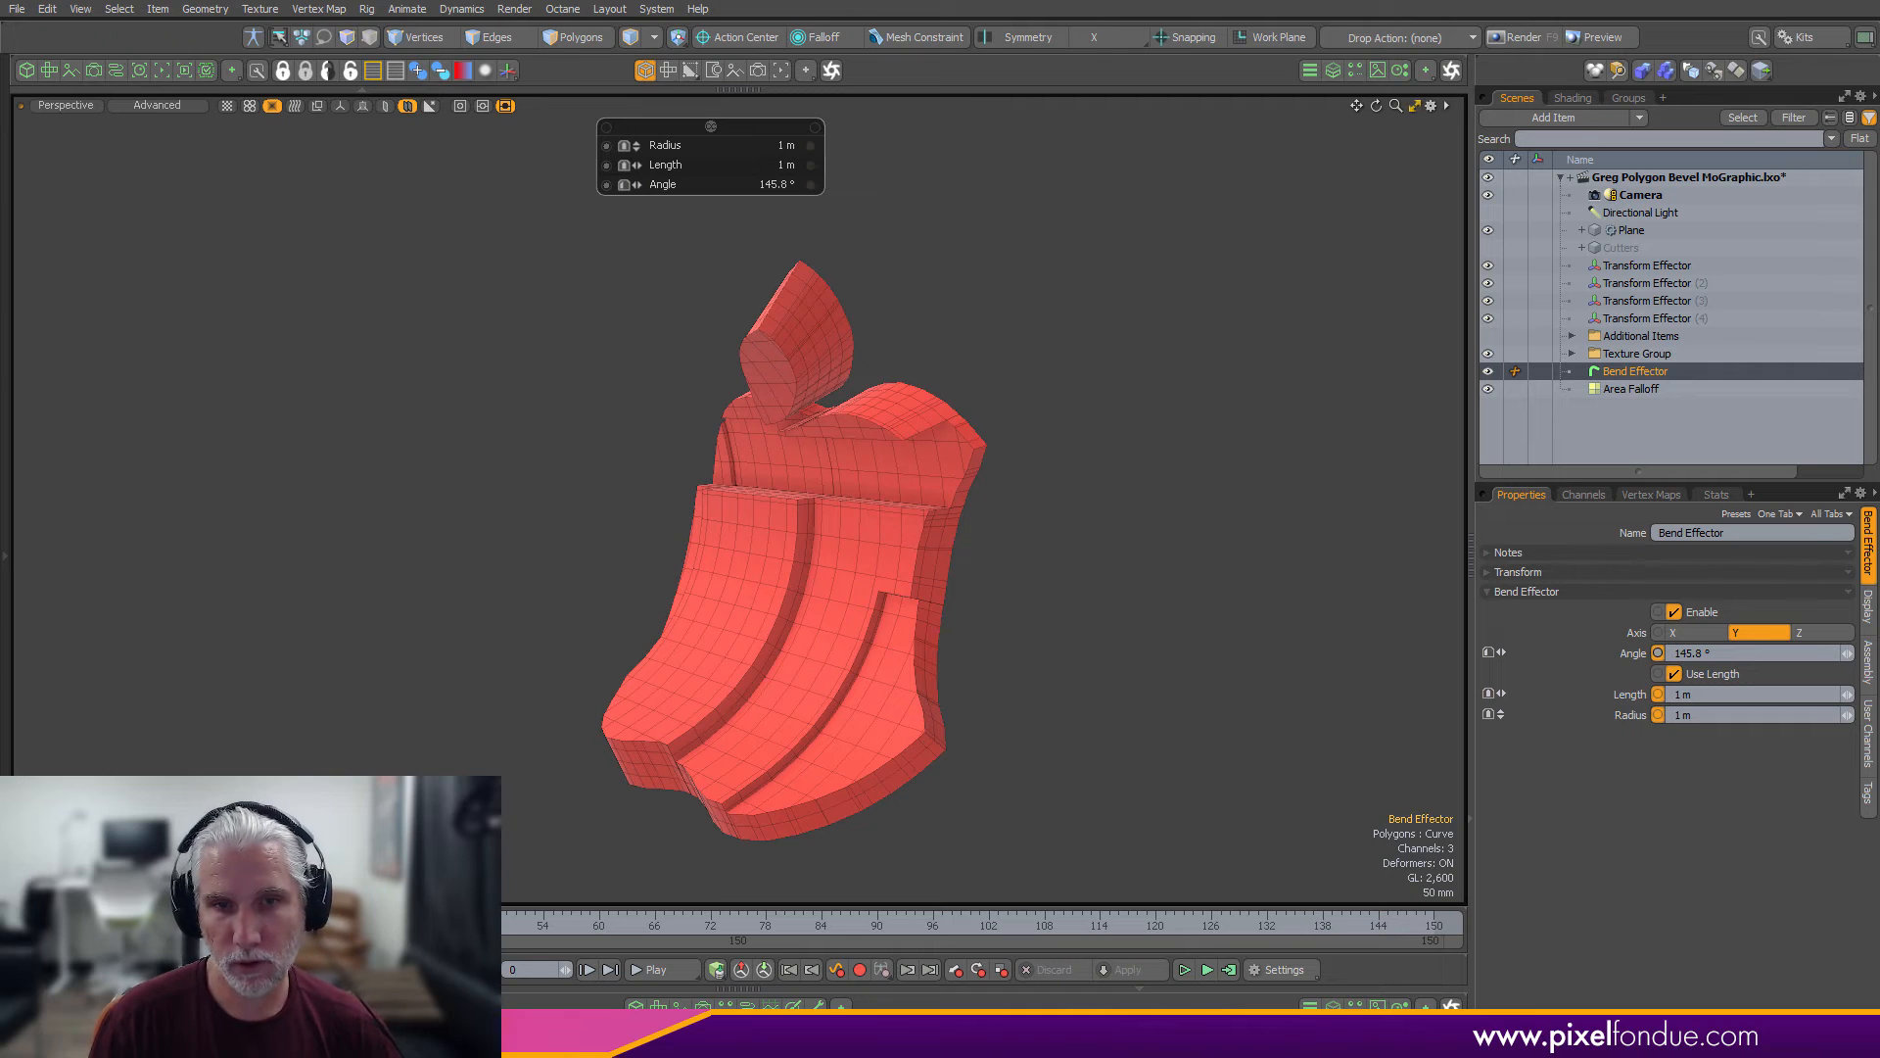
Show the schematic again, disconnect the Bend (Full Mesh) node from the stack, and delete it together with the Bend Effector
{"action": "left_click", "coordinate": [749, 1006]}
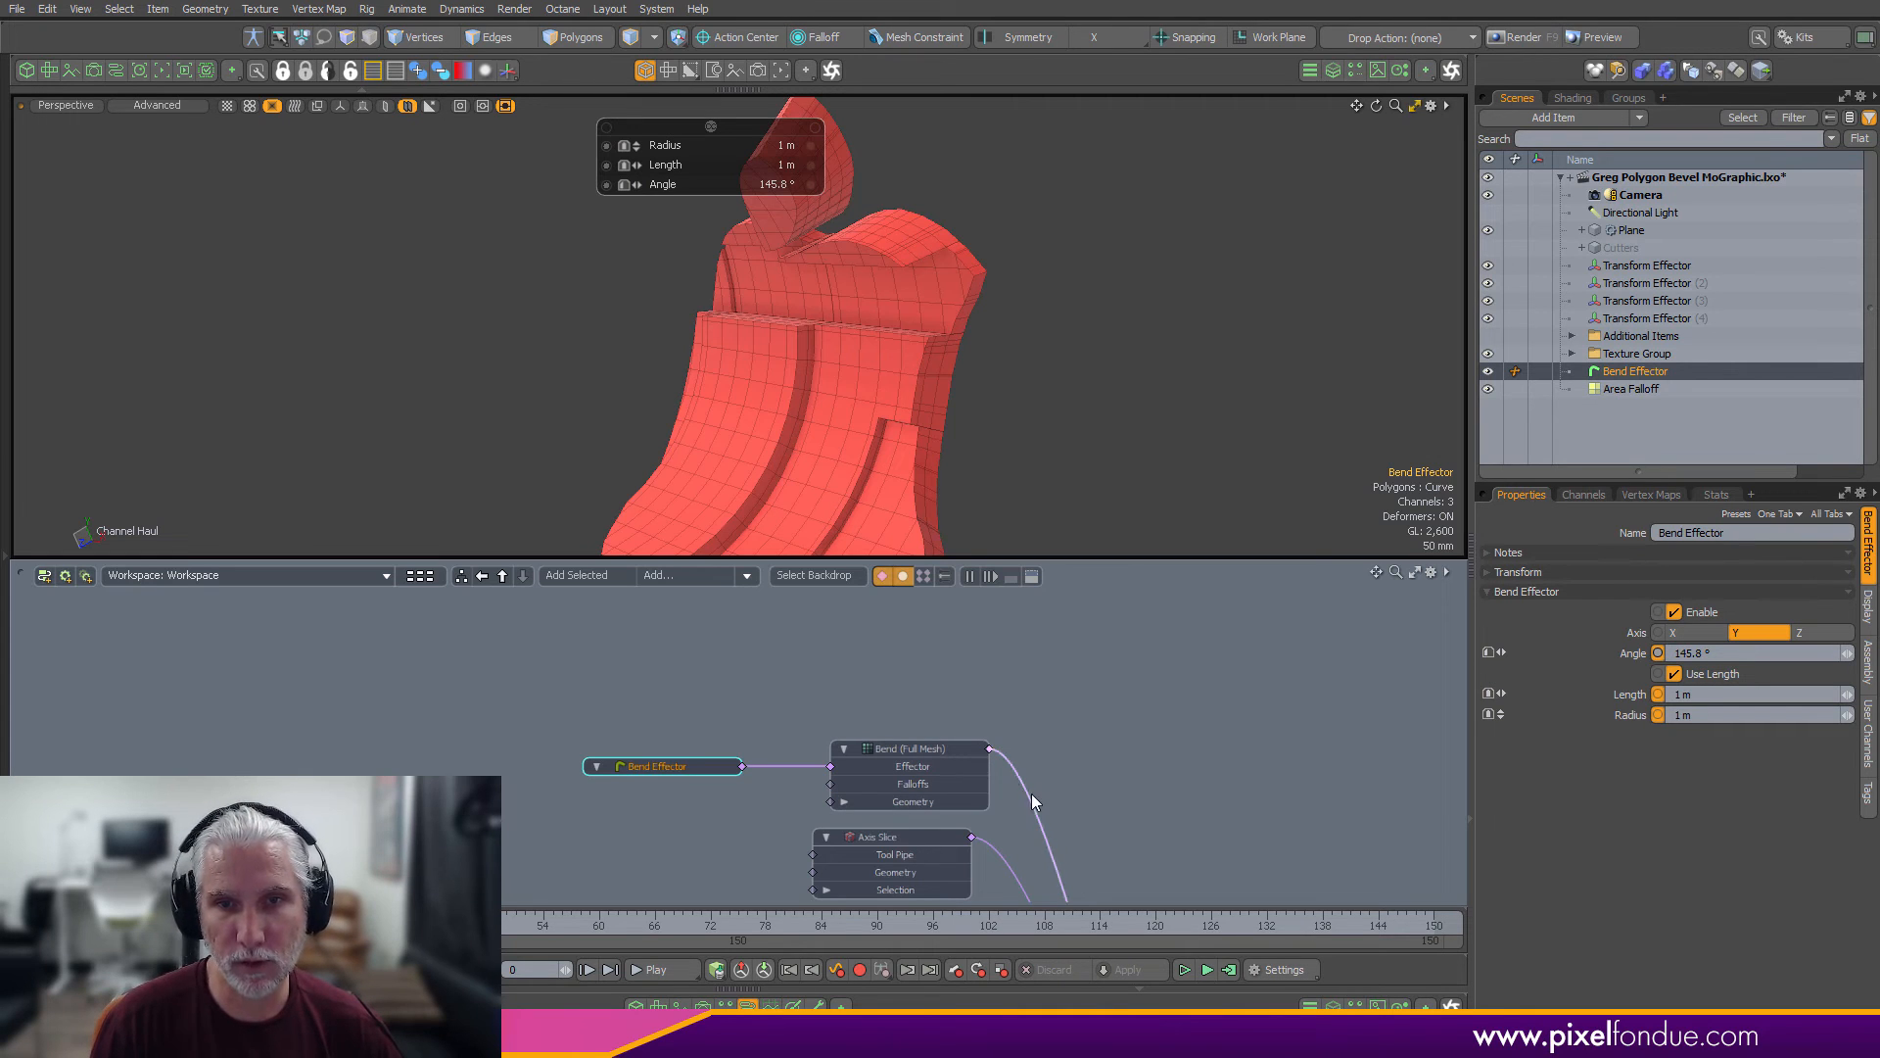
{"action": "left_click_drag", "start_coordinate": [1028, 790], "coordinate": [1030, 777]}
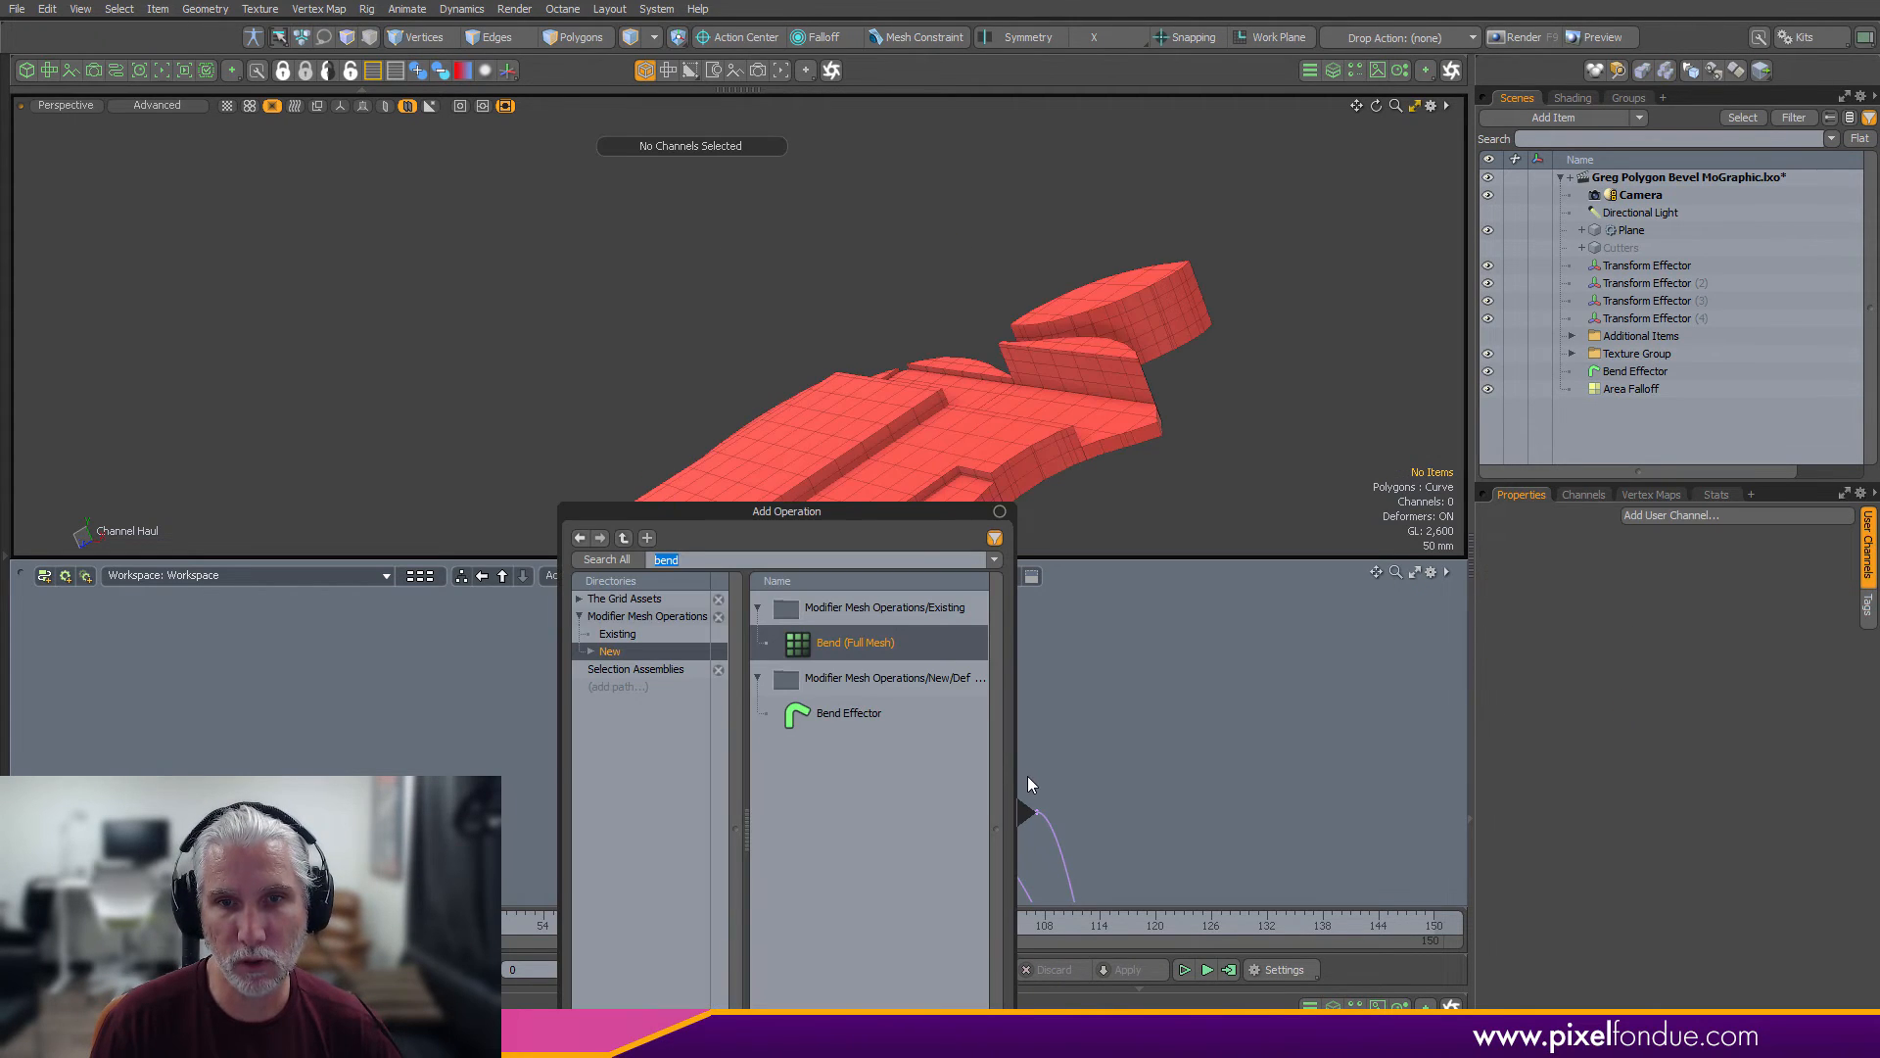
{"action": "left_click", "coordinate": [999, 512]}
{"action": "left_click_drag", "start_coordinate": [1098, 628], "coordinate": [489, 784]}
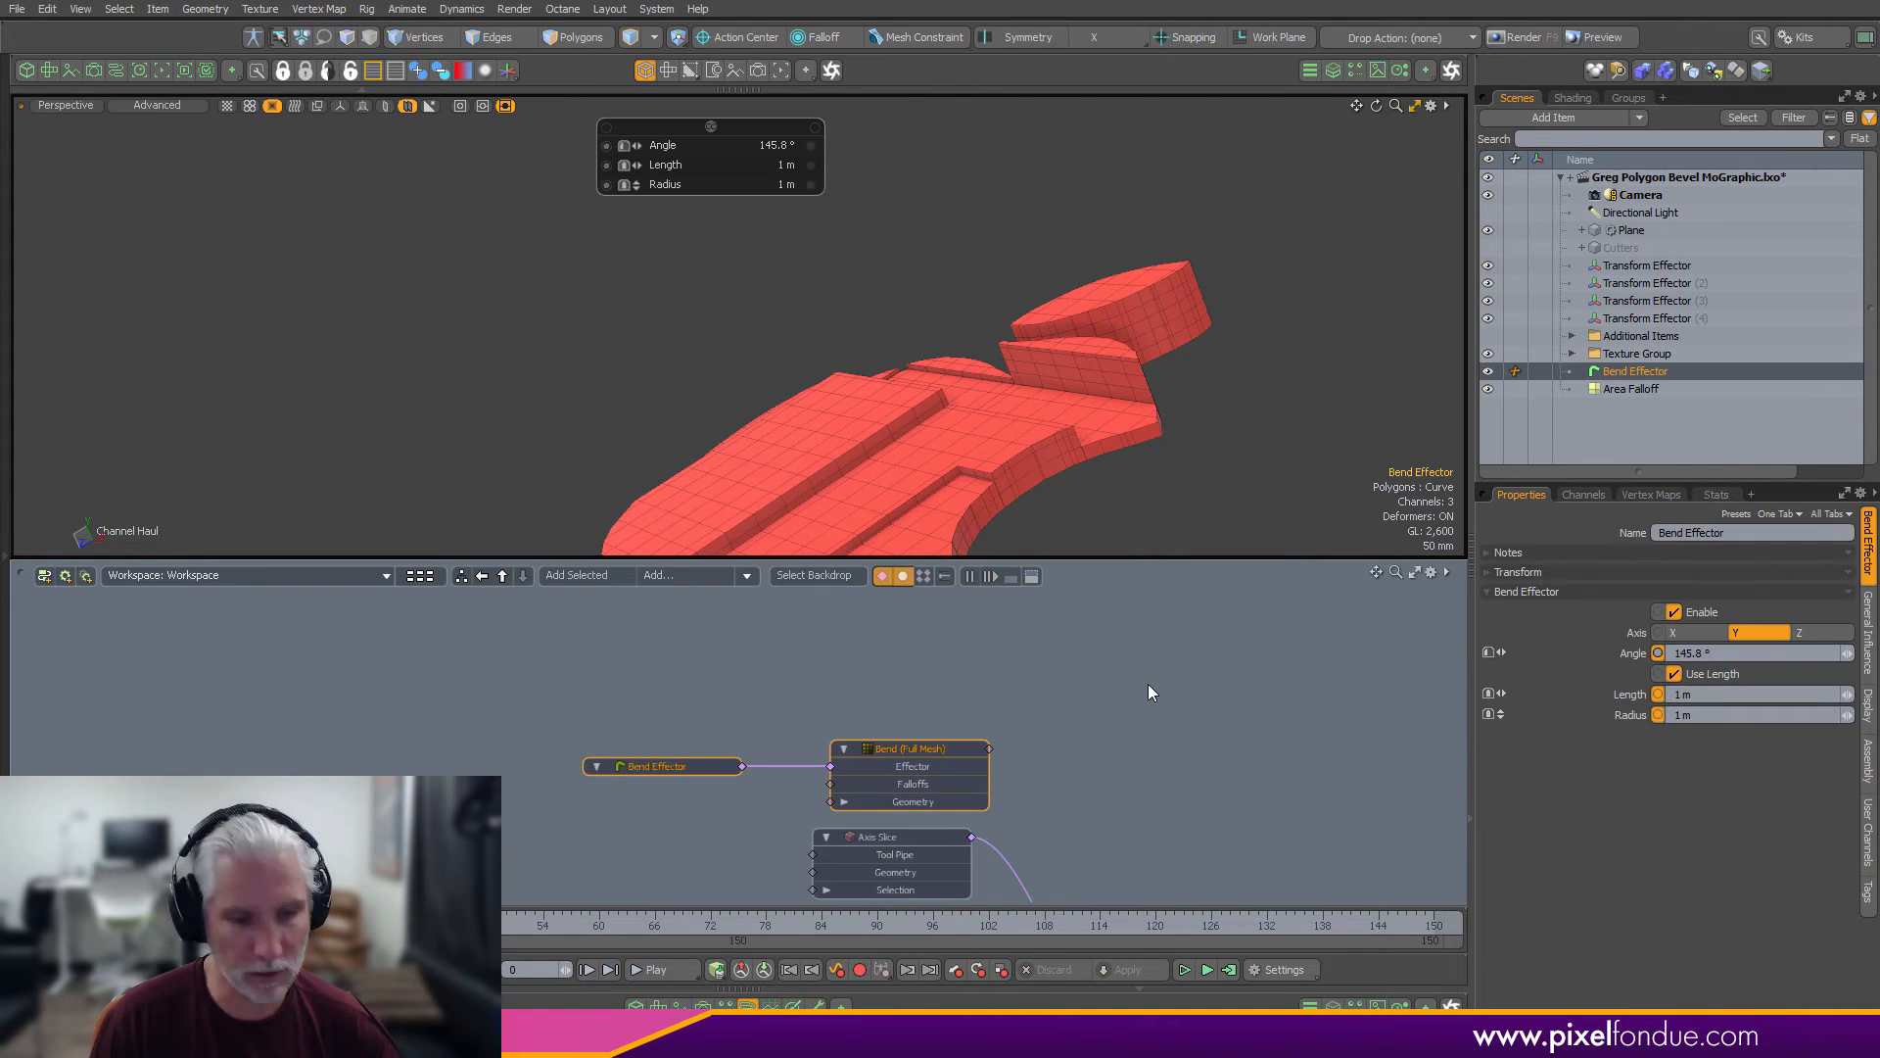
{"action": "key", "text": "Delete"}
{"action": "left_click", "coordinate": [1228, 637]}
{"action": "left_click", "coordinate": [1213, 654]}
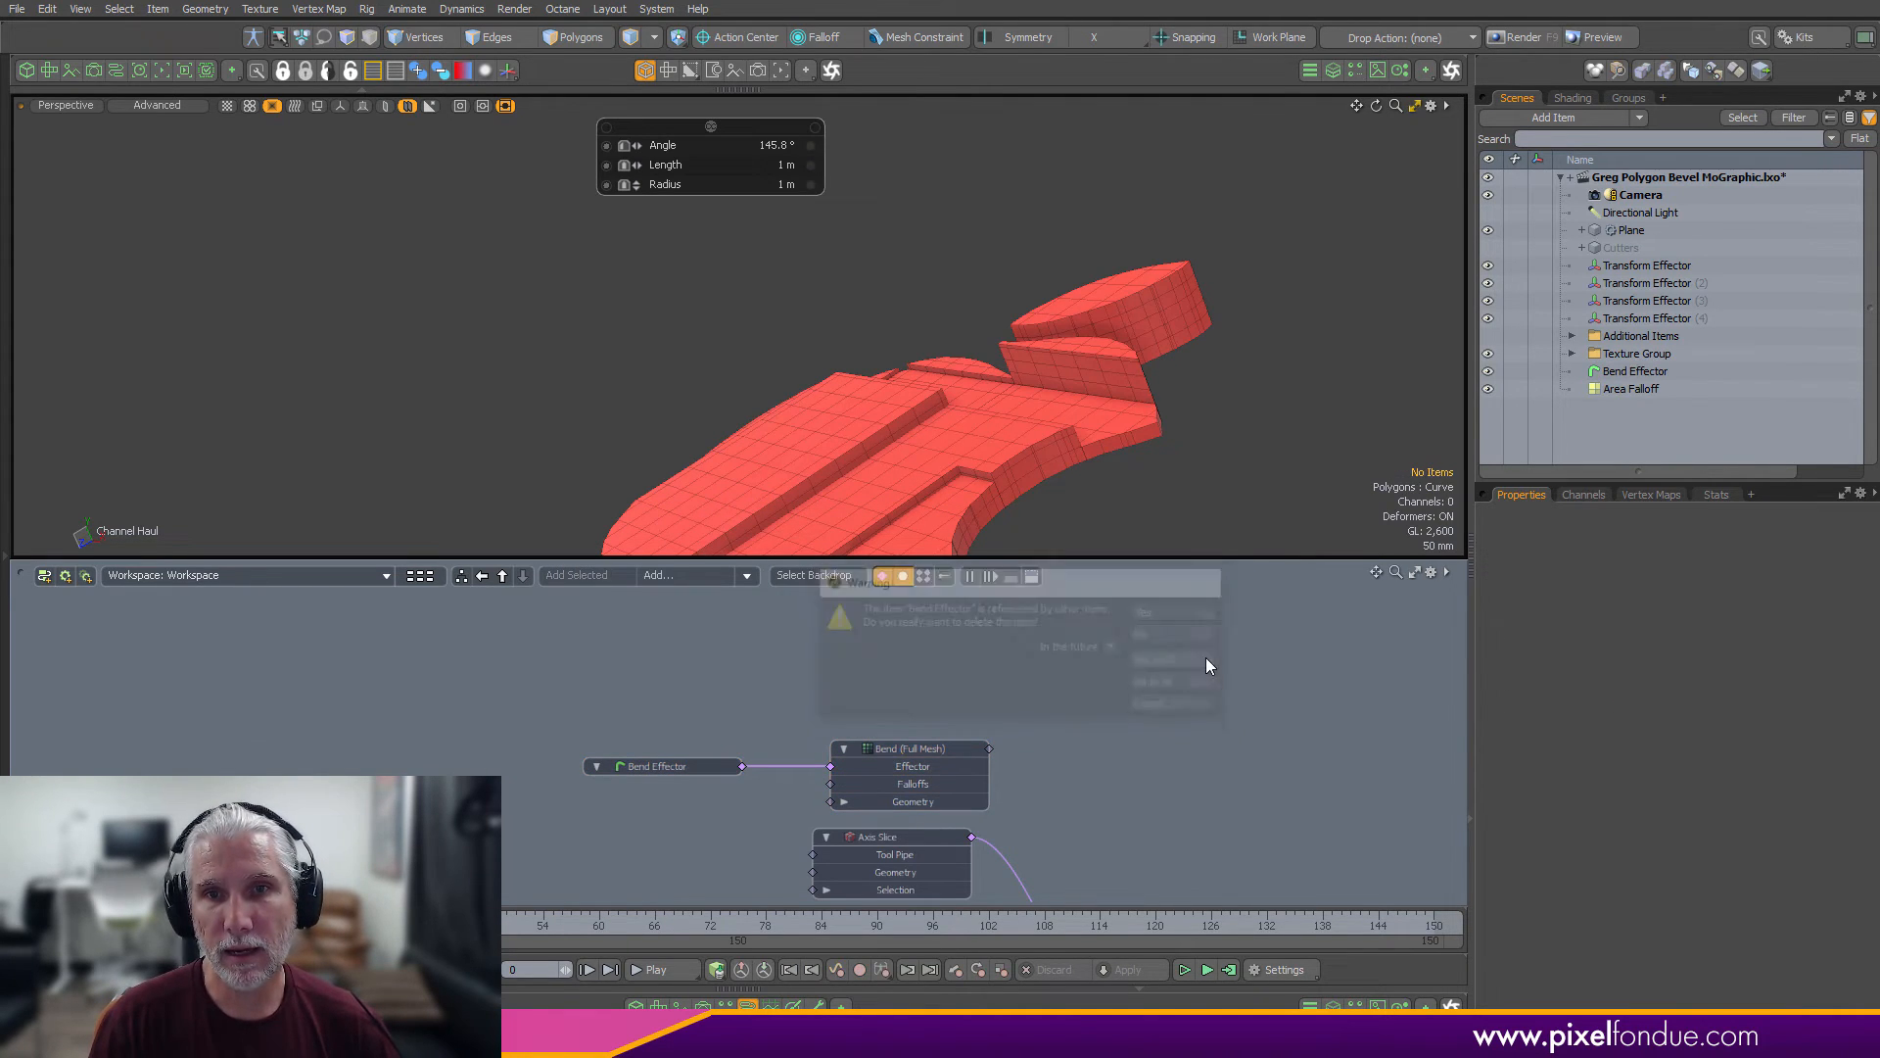
Delete the Axis Slice operation from the logo's mesh operation stack
{"action": "left_click_drag", "start_coordinate": [1126, 509], "coordinate": [969, 403], "text": "alt"}
{"action": "left_click_drag", "start_coordinate": [1040, 807], "coordinate": [1020, 648], "text": "alt"}
{"action": "left_click", "coordinate": [910, 681]}
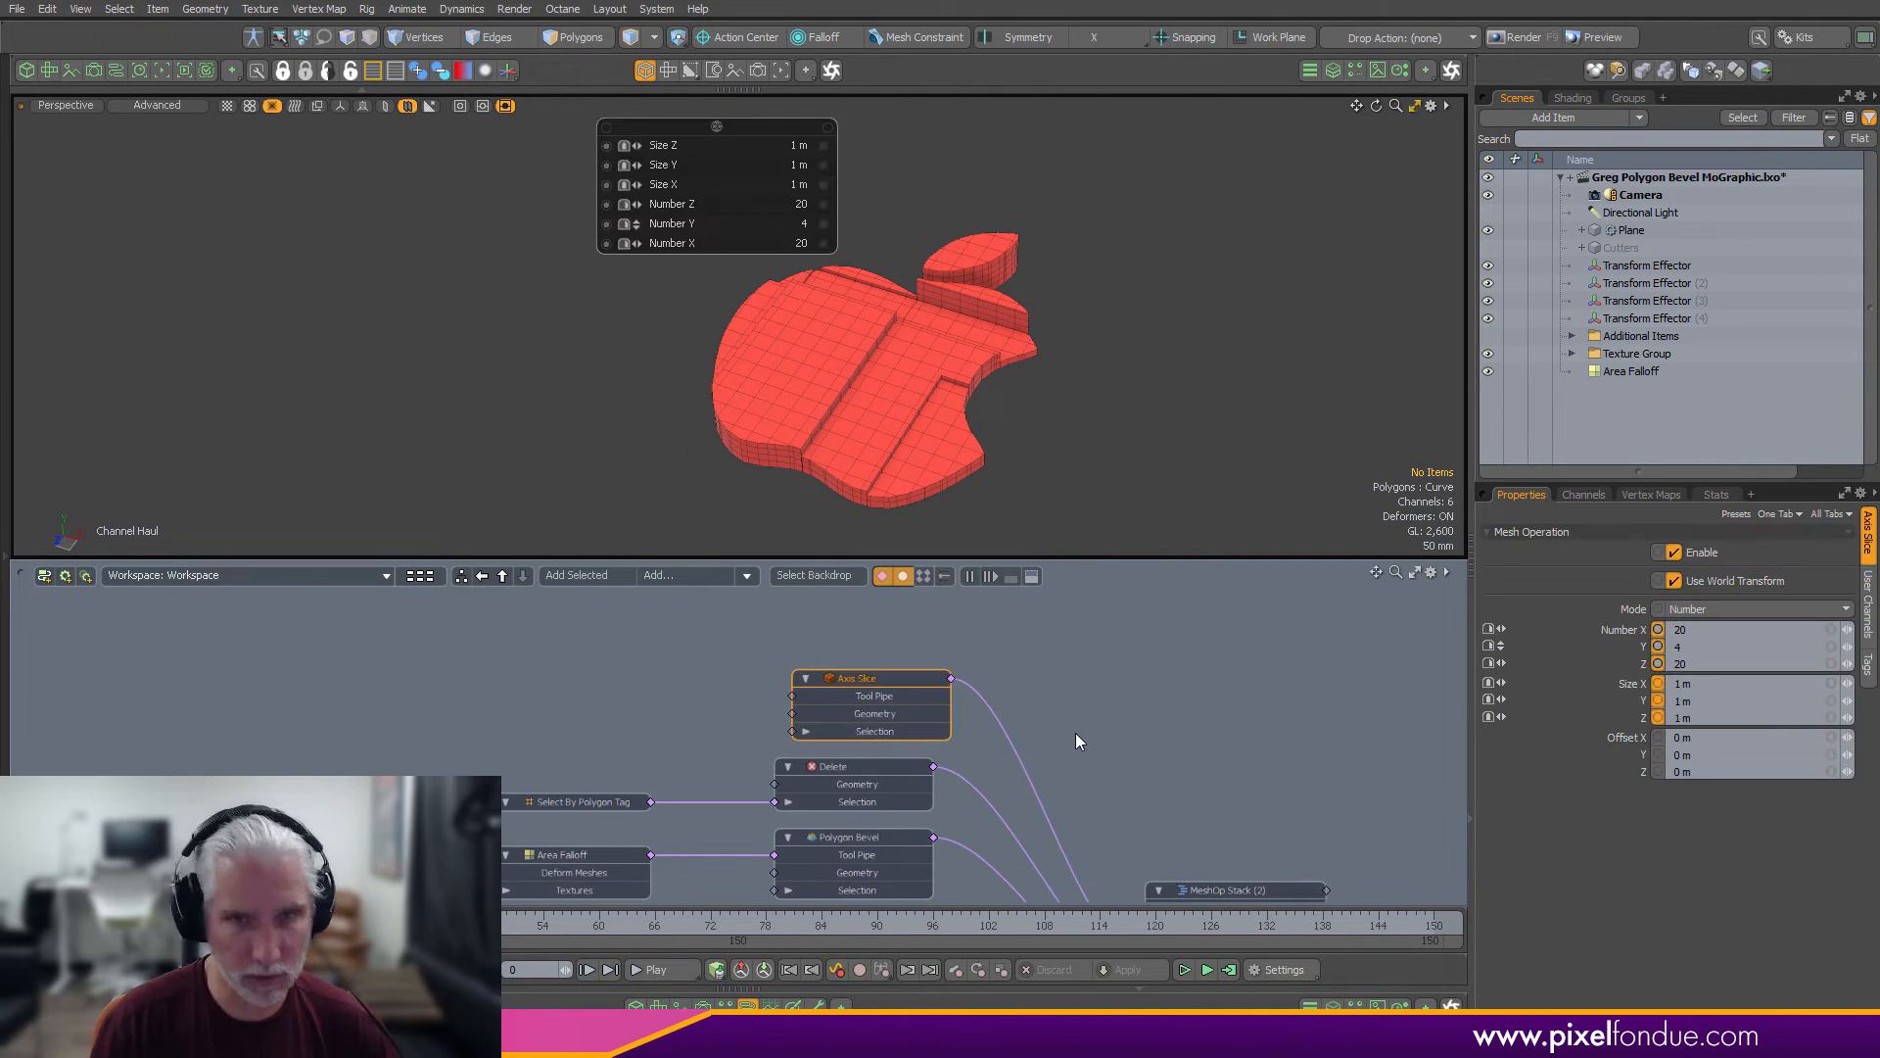
{"action": "key", "text": "Delete"}
{"action": "left_click", "coordinate": [1167, 616]}
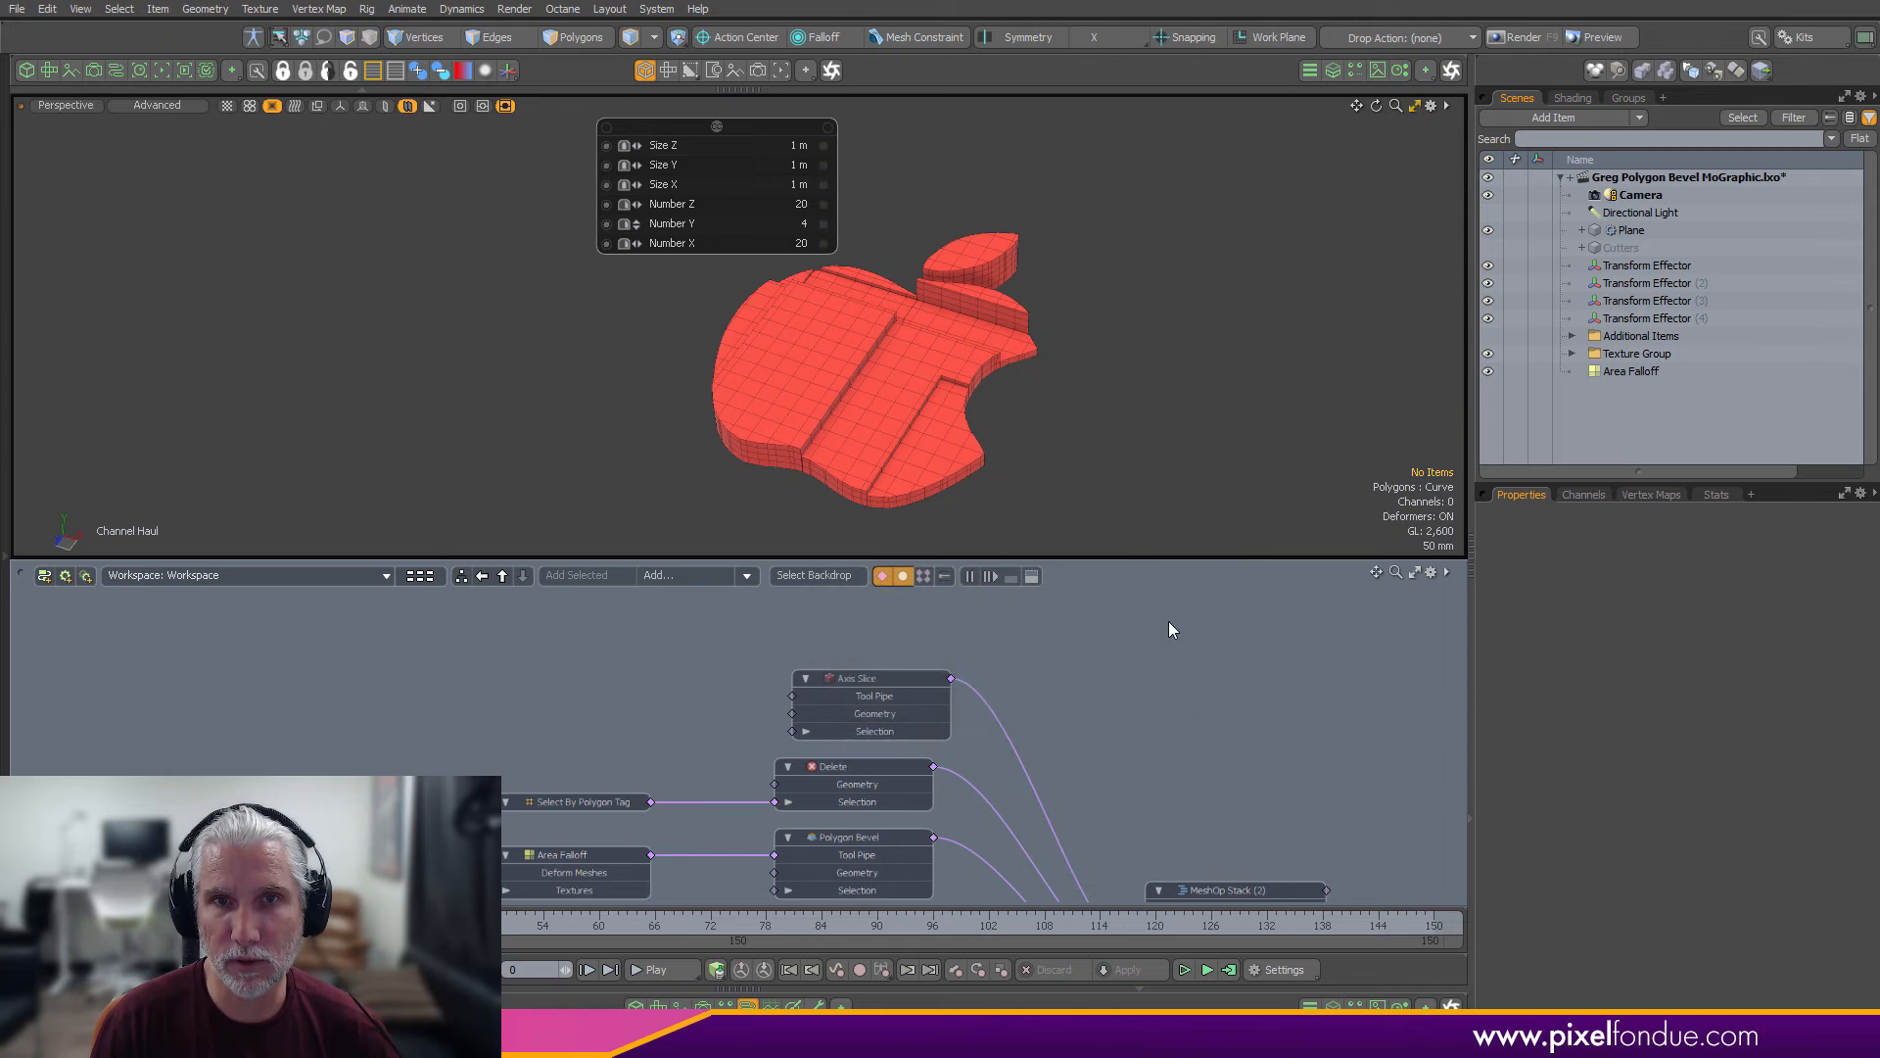
Examine the unsliced logo segments in polygon mode and the operations left in the MeshOp Stack (2) node graph
{"action": "left_click_drag", "start_coordinate": [1109, 412], "coordinate": [1058, 390], "text": "alt"}
{"action": "scroll", "coordinate": [832, 340], "scroll_direction": "up", "scroll_amount": 2}
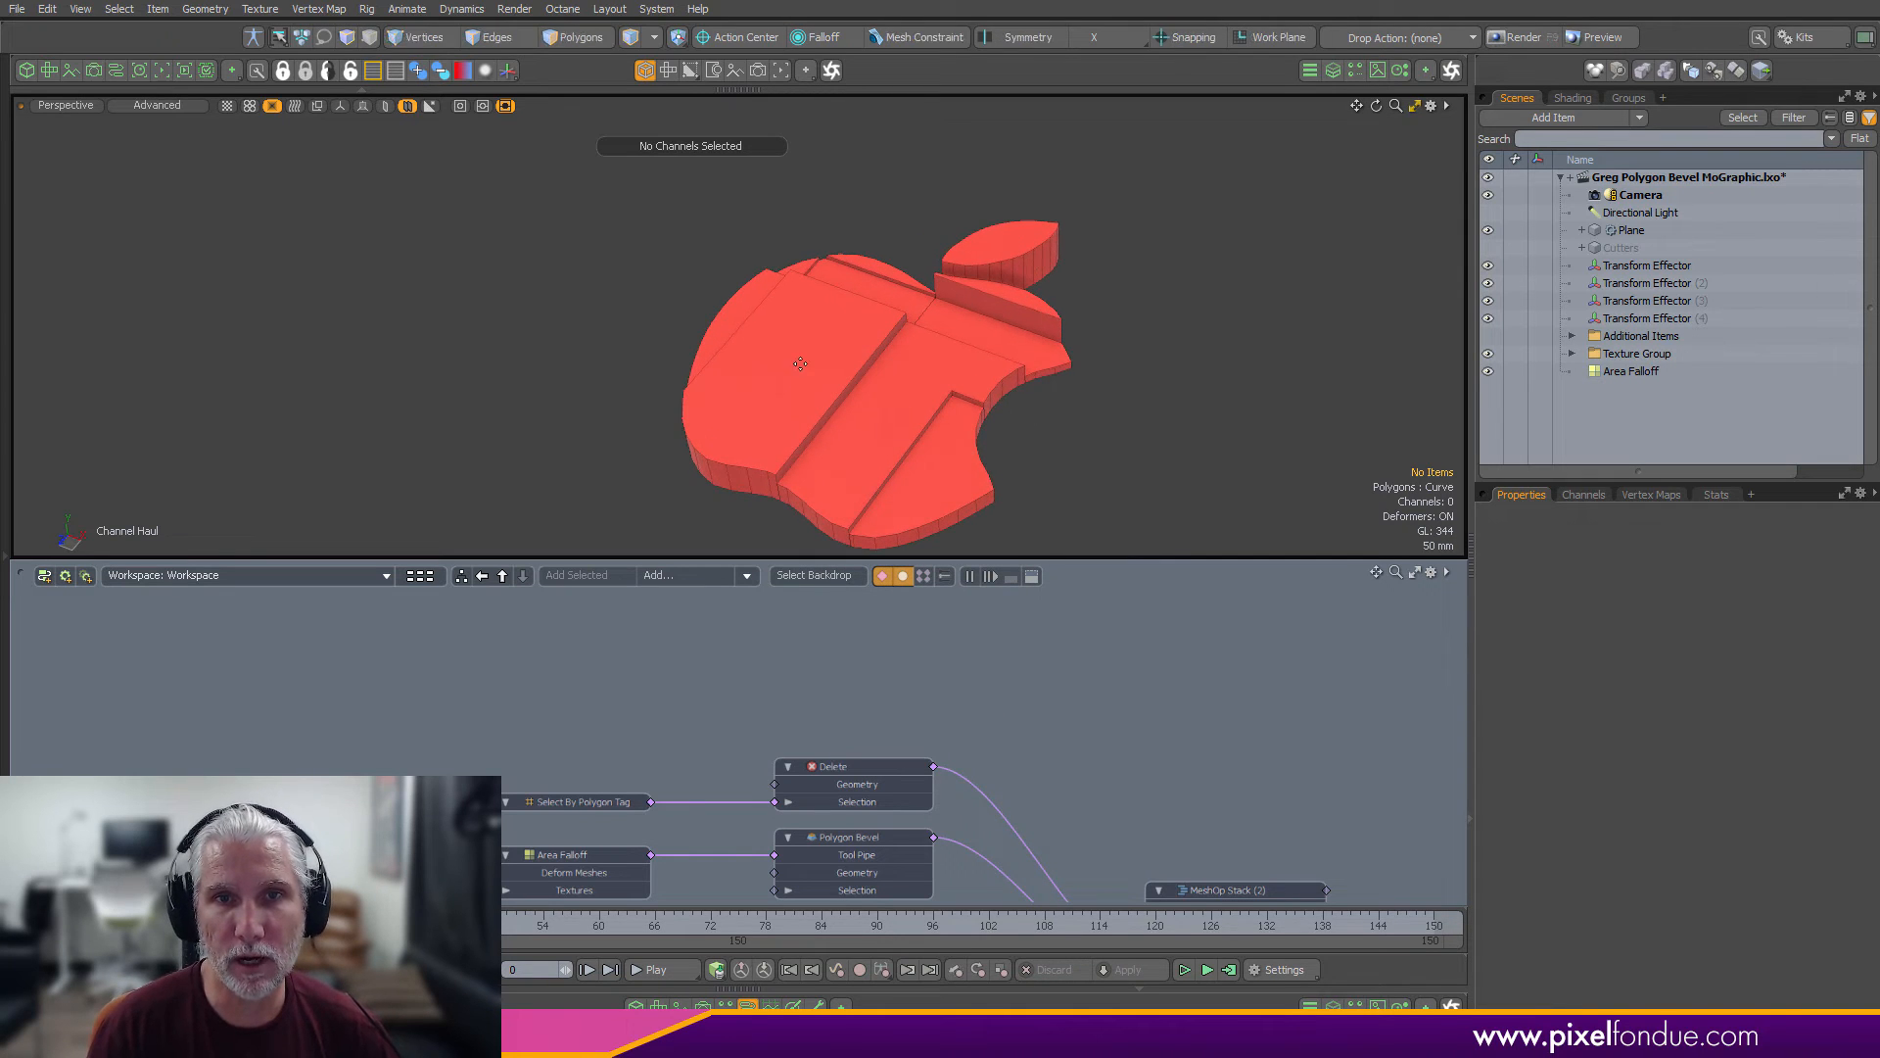
{"action": "key", "text": "3"}
{"action": "left_click_drag", "start_coordinate": [971, 671], "coordinate": [962, 636], "text": "alt"}
{"action": "scroll", "coordinate": [963, 635], "scroll_direction": "down", "scroll_amount": 3}
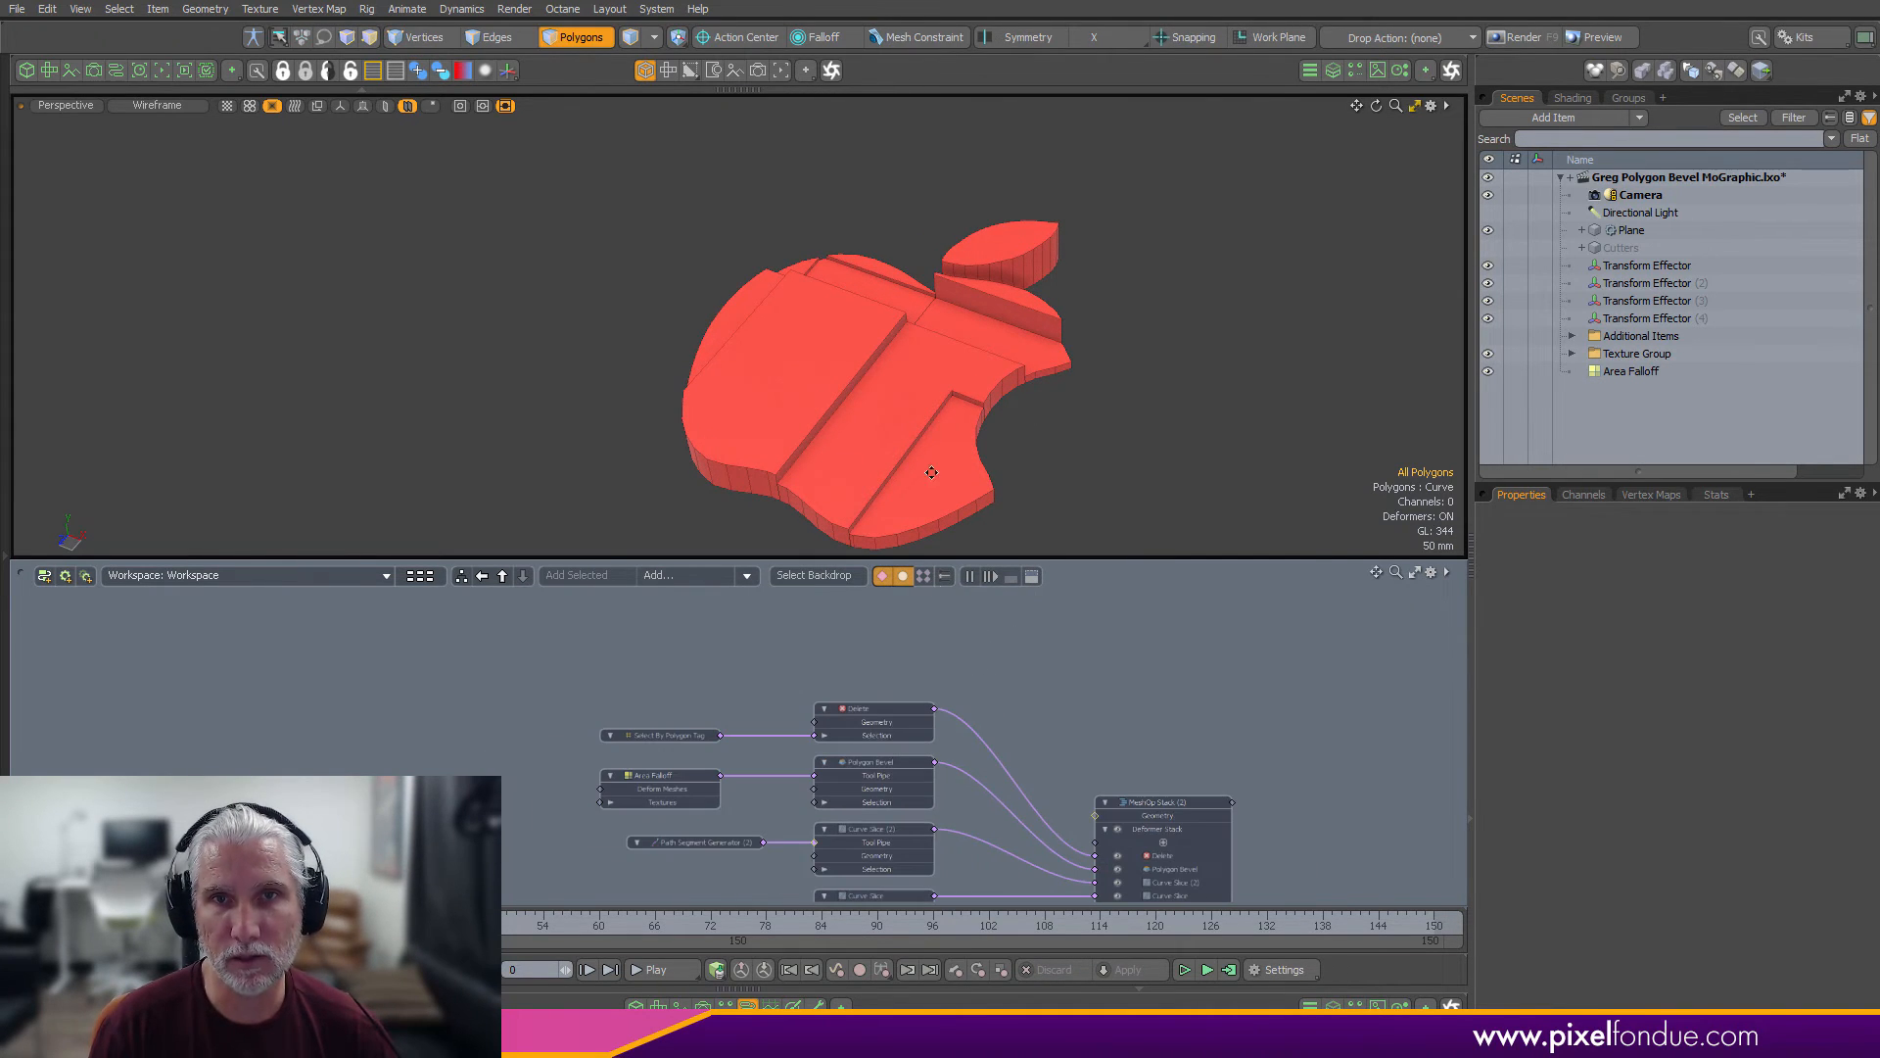
{"action": "left_click_drag", "start_coordinate": [933, 471], "coordinate": [949, 382], "text": "alt+shift"}
{"action": "scroll", "coordinate": [949, 382], "scroll_direction": "down", "scroll_amount": 2}
{"action": "mouse_move", "coordinate": [1118, 831]}
{"action": "left_mouse_down", "text": "alt"}
{"action": "mouse_move", "coordinate": [938, 734]}
{"action": "mouse_move", "coordinate": [899, 736]}
{"action": "left_mouse_up", "text": "alt"}
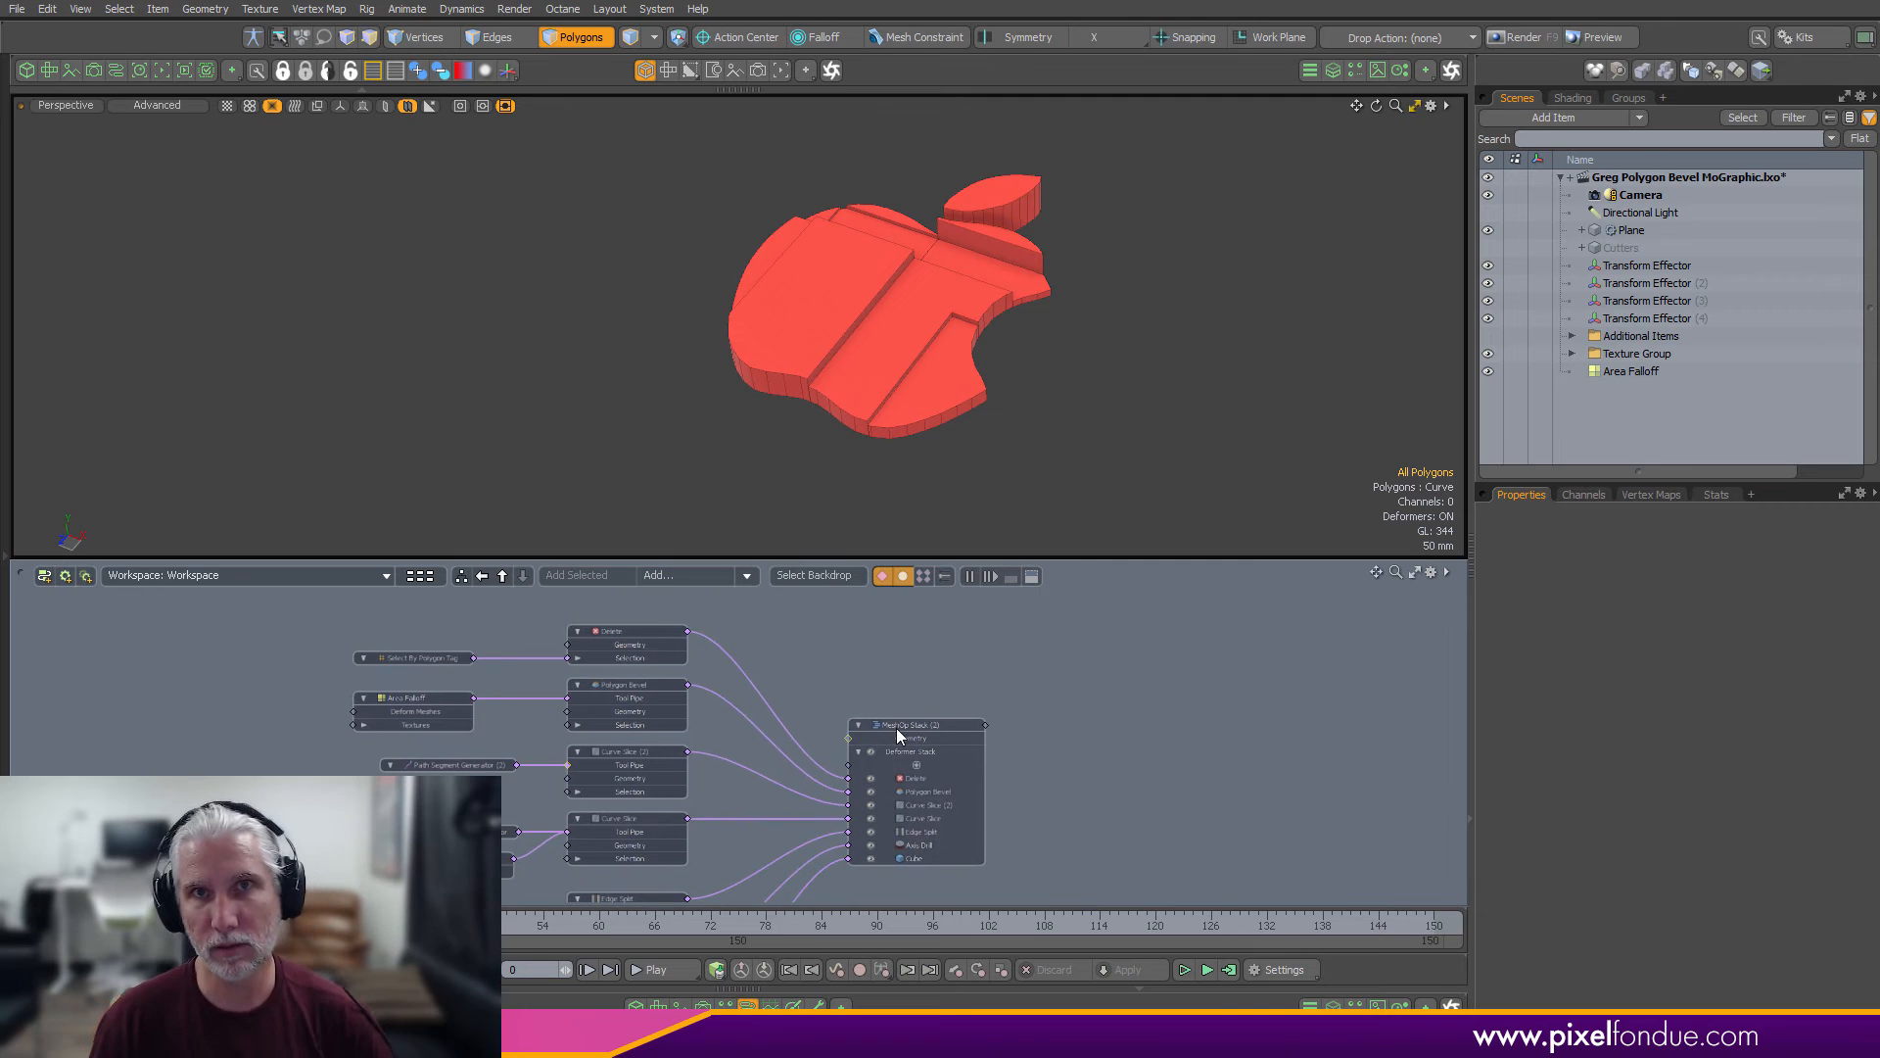
{"action": "mouse_move", "coordinate": [898, 736]}
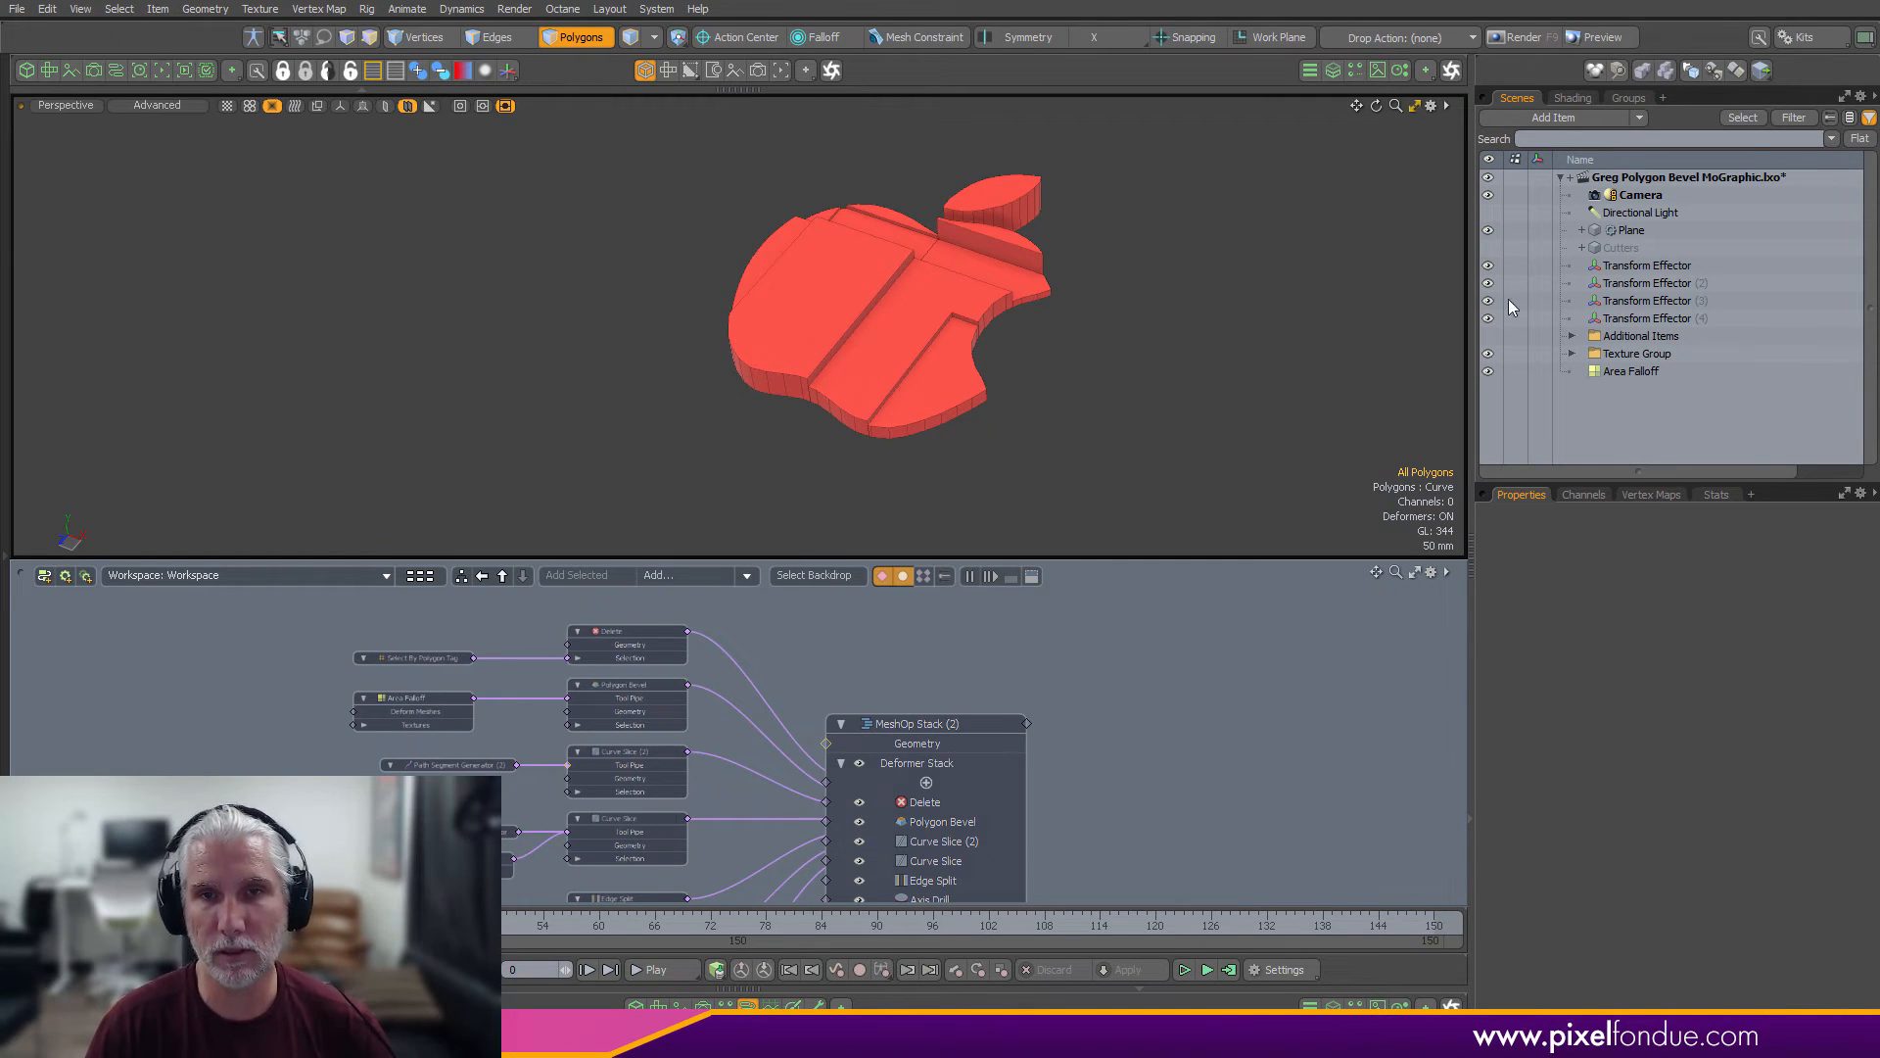
{"action": "left_click_drag", "start_coordinate": [1072, 411], "coordinate": [862, 443], "text": "alt"}
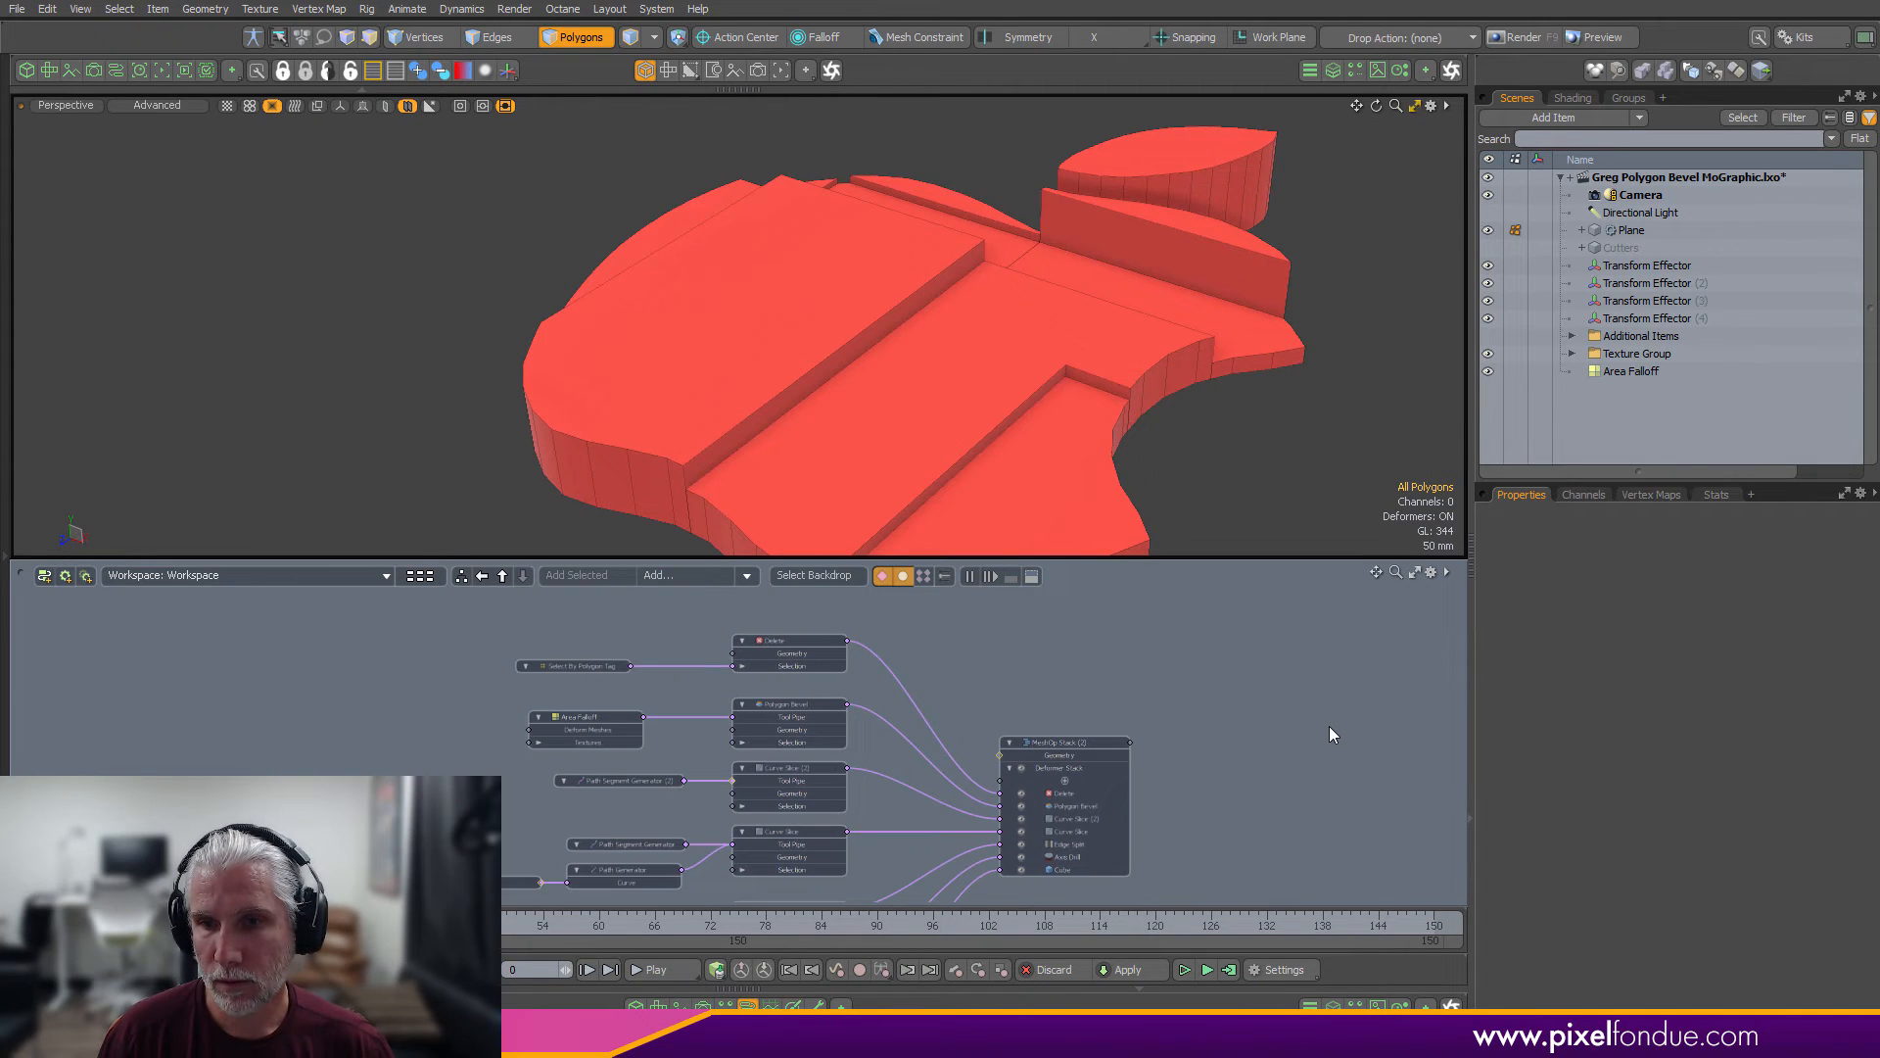
{"action": "scroll", "coordinate": [1230, 708], "scroll_direction": "down", "scroll_amount": 2}
{"action": "middle_click_drag", "start_coordinate": [1254, 696], "coordinate": [1091, 663]}
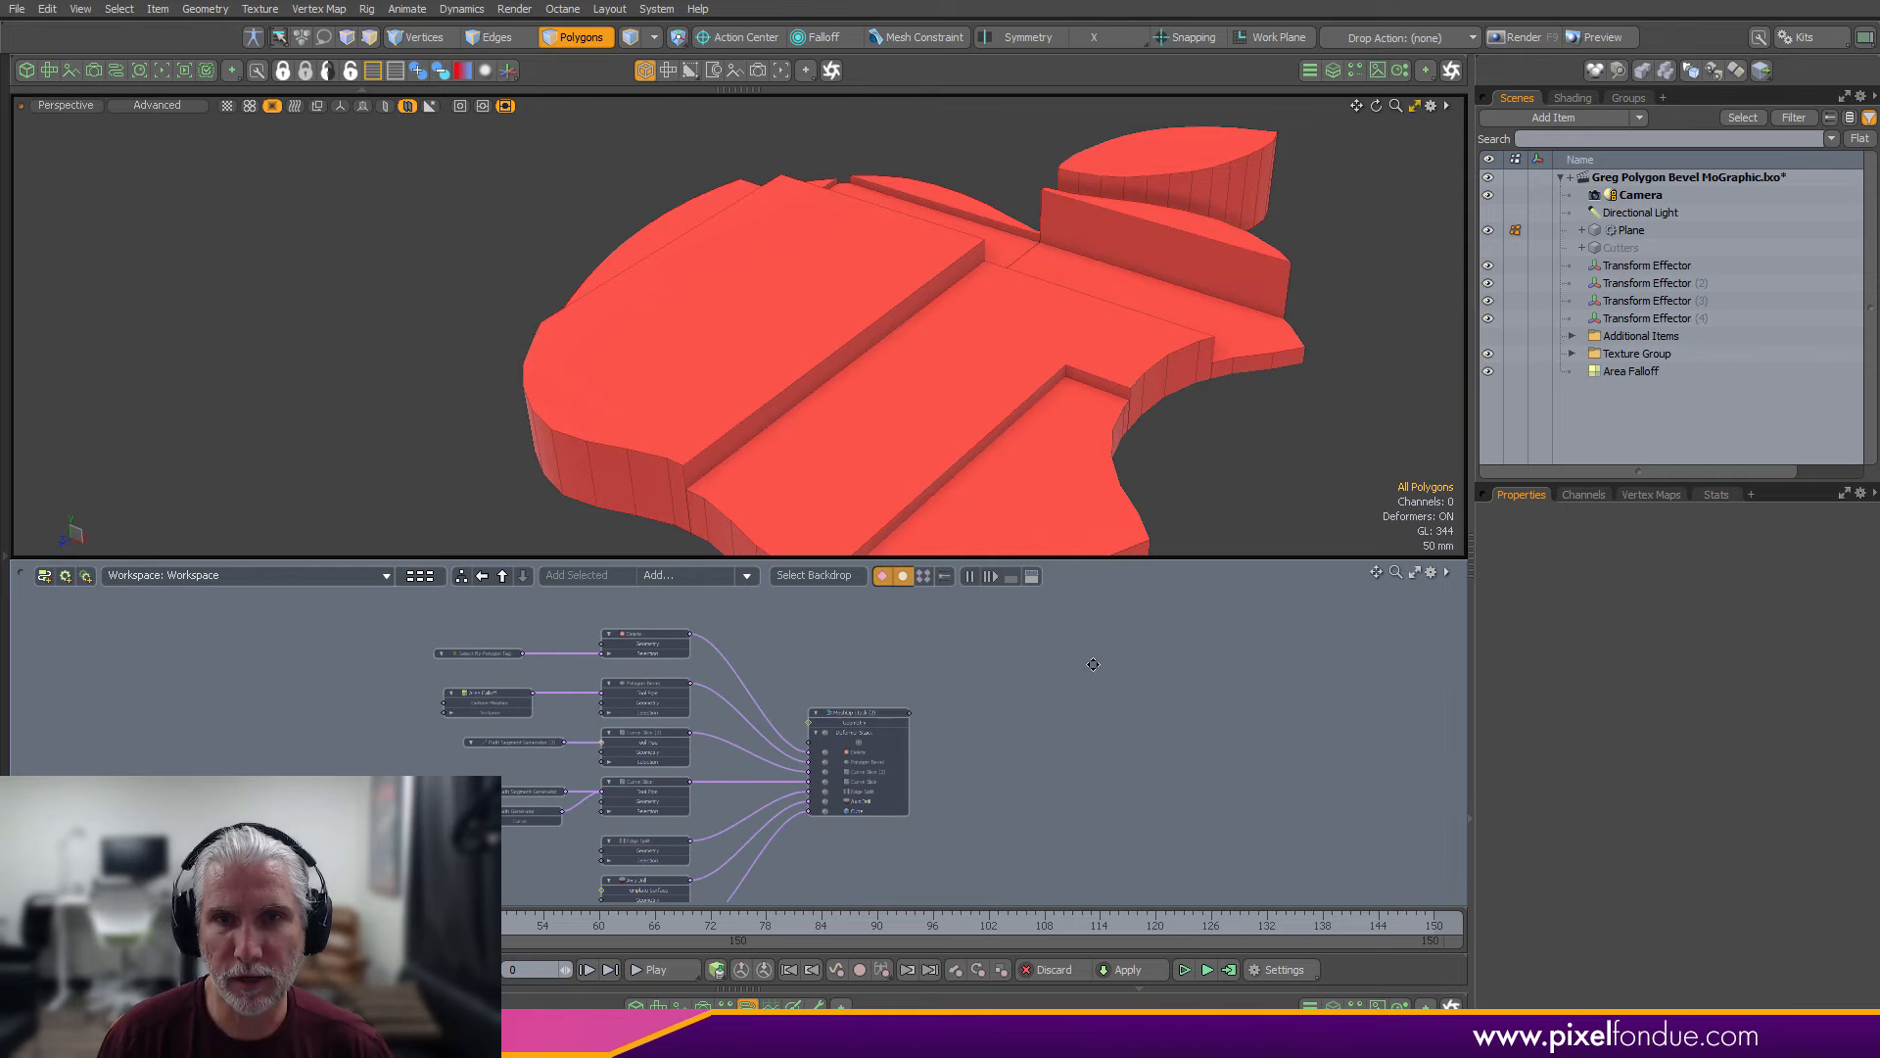
{"action": "middle_click_drag", "start_coordinate": [1042, 437], "coordinate": [989, 378]}
{"action": "scroll", "coordinate": [1042, 393], "scroll_direction": "down", "scroll_amount": 1}
{"action": "scroll", "coordinate": [1042, 392], "scroll_direction": "down", "scroll_amount": 1}
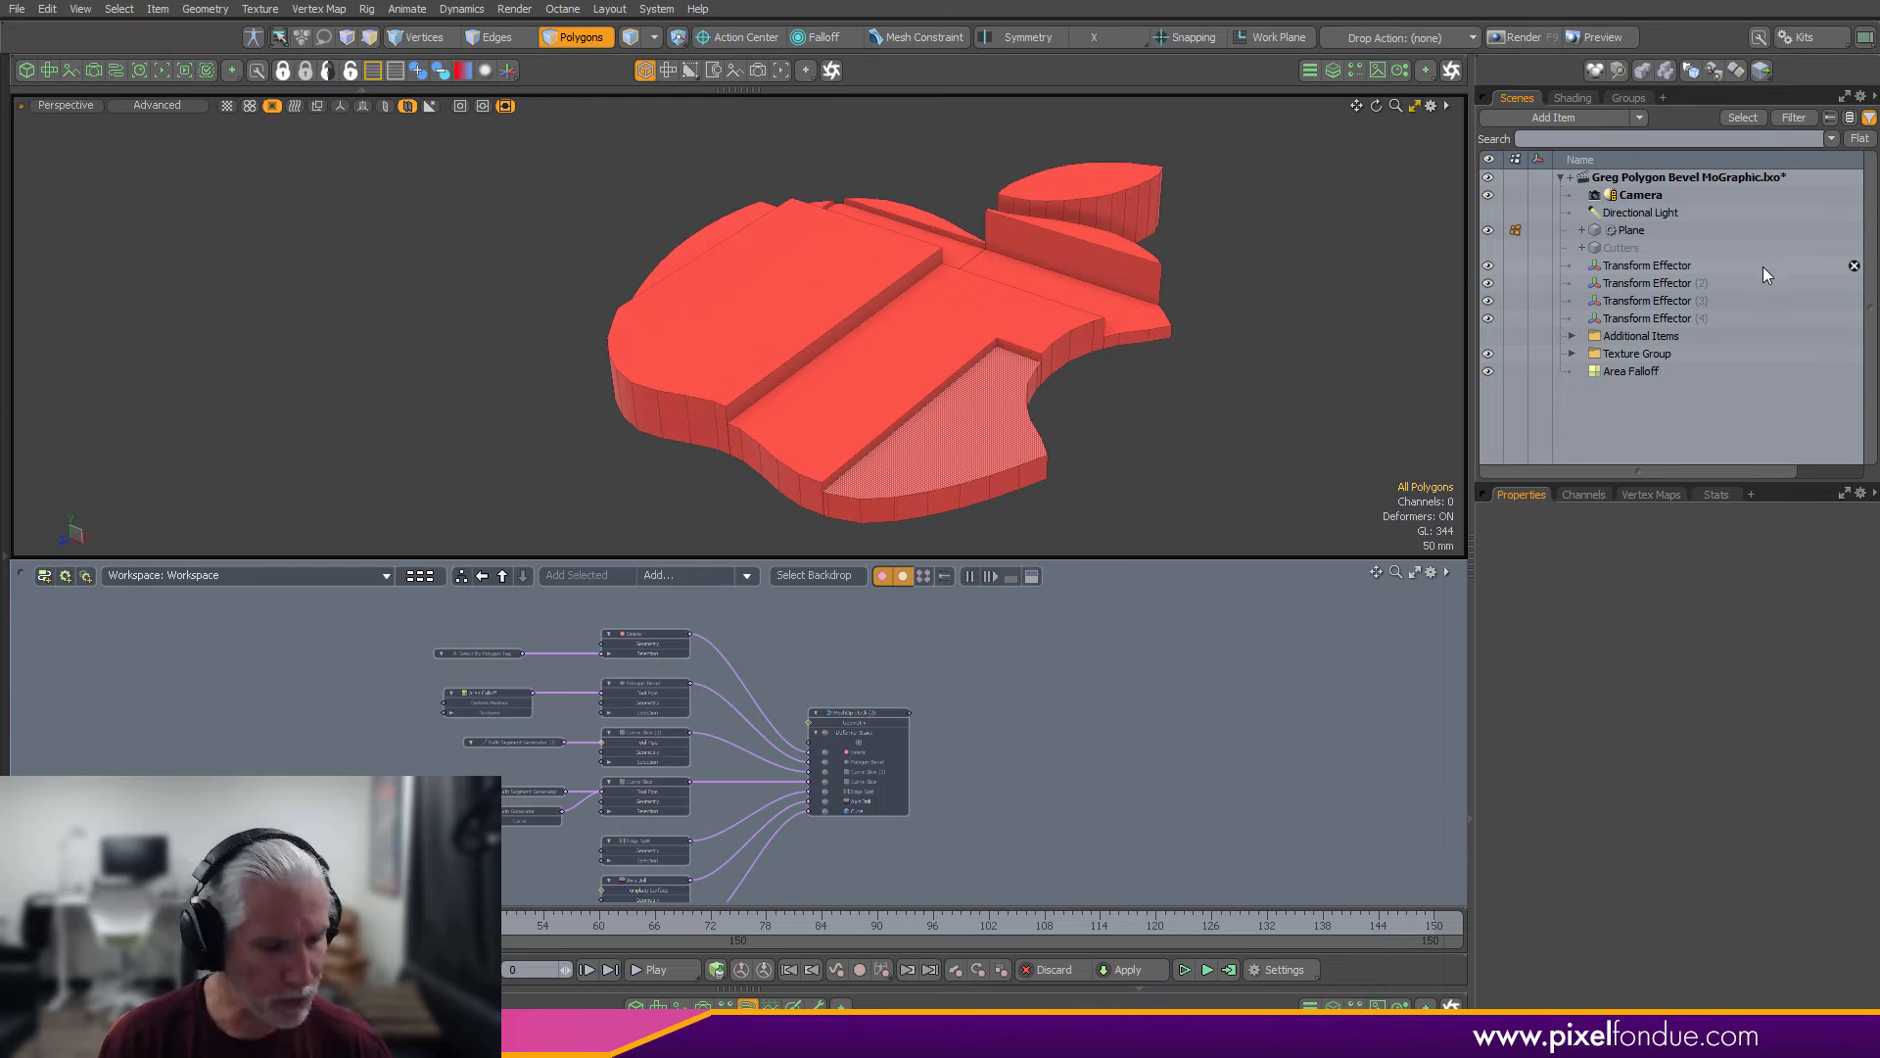
Create a new mesh item, place it below Cutters in the item list, and name it Points of Replicator
{"action": "key", "text": "n"}
{"action": "left_click_drag", "start_coordinate": [1616, 373], "coordinate": [1643, 255]}
{"action": "key", "text": "F2"}
{"action": "type", "text": "Po"}
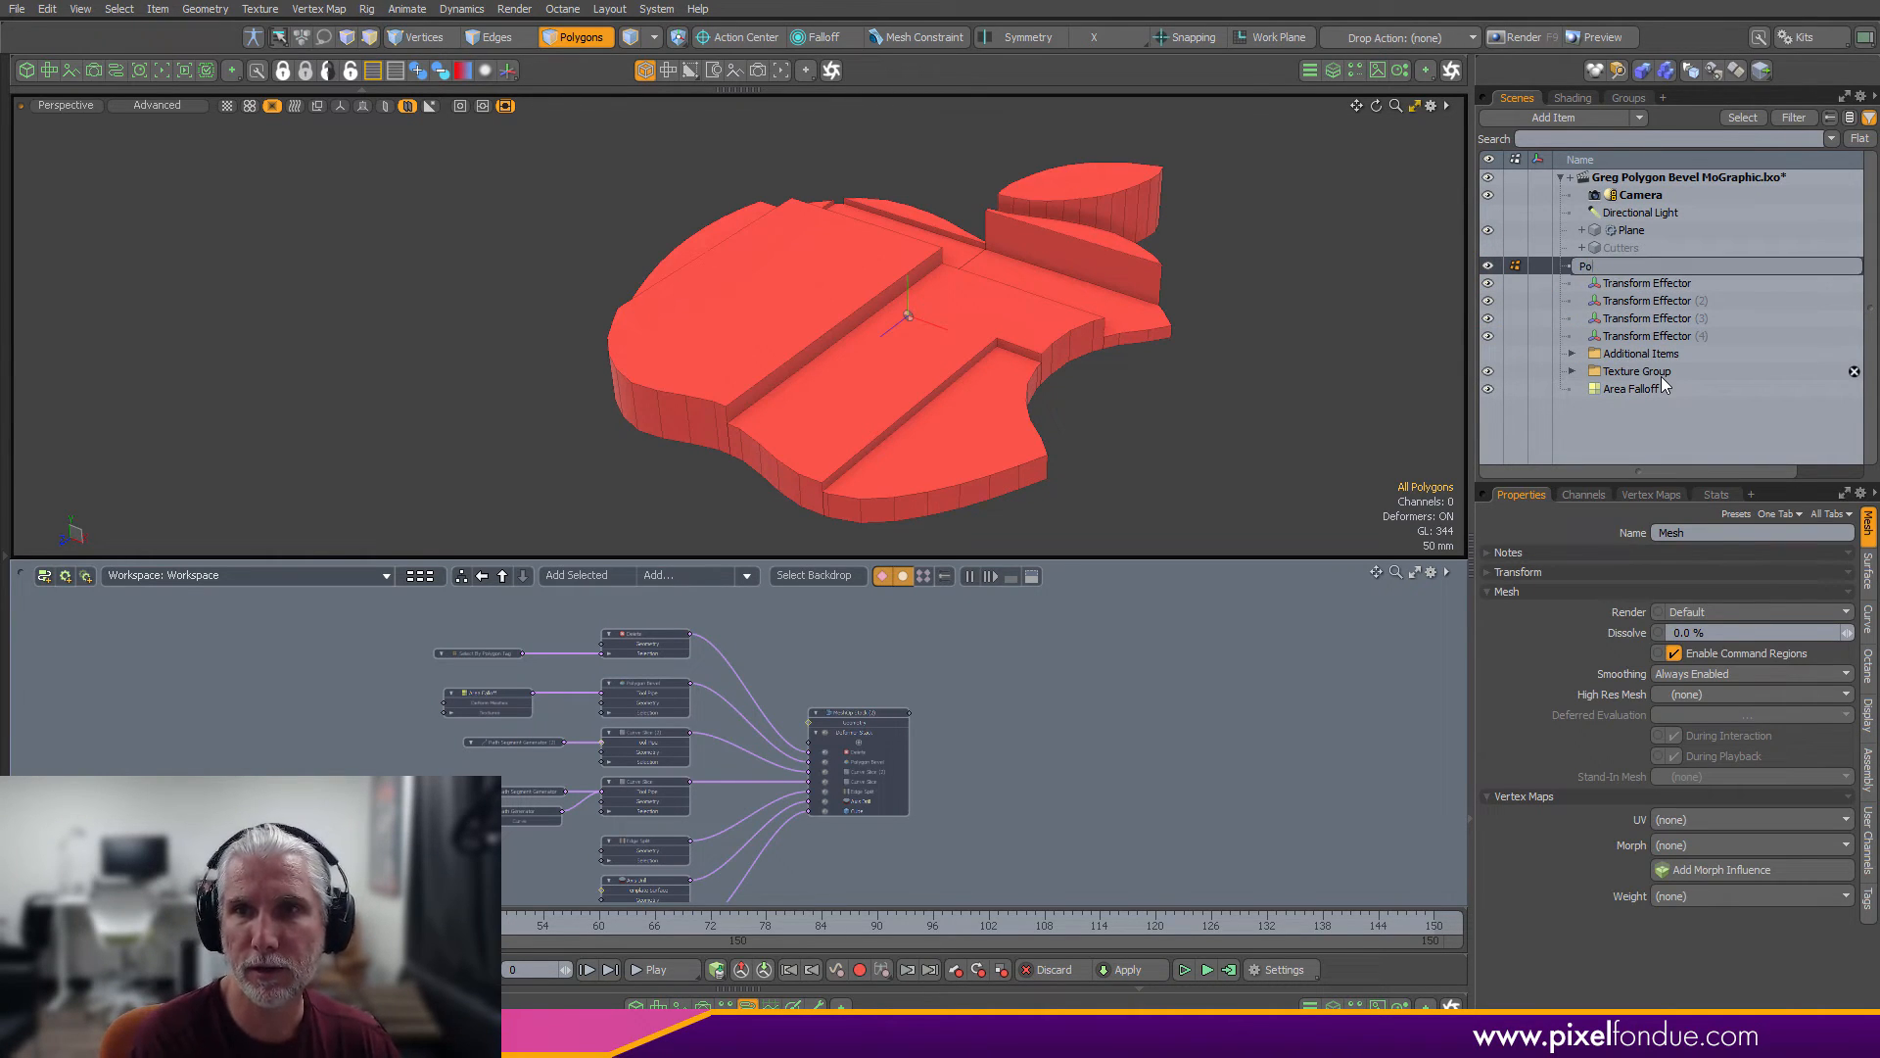
{"action": "type", "text": "ints of Re"}
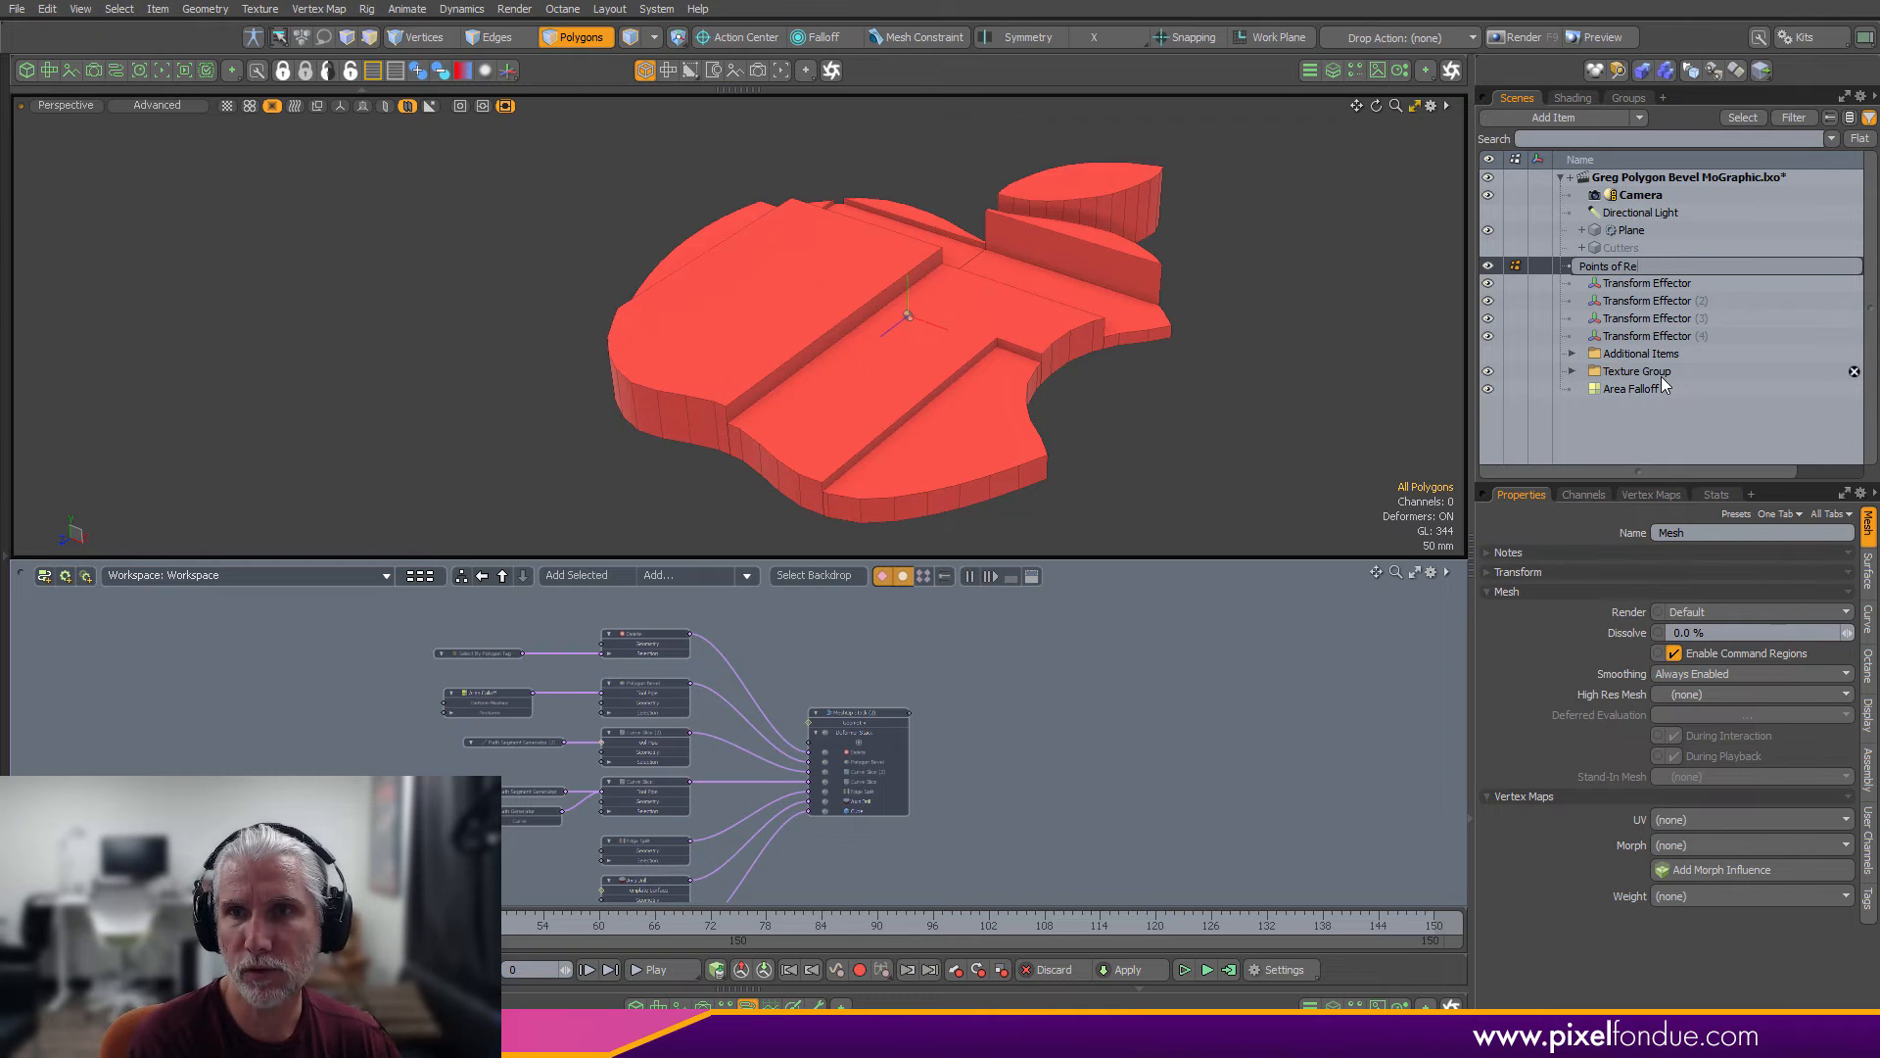
{"action": "type", "text": "plicator"}
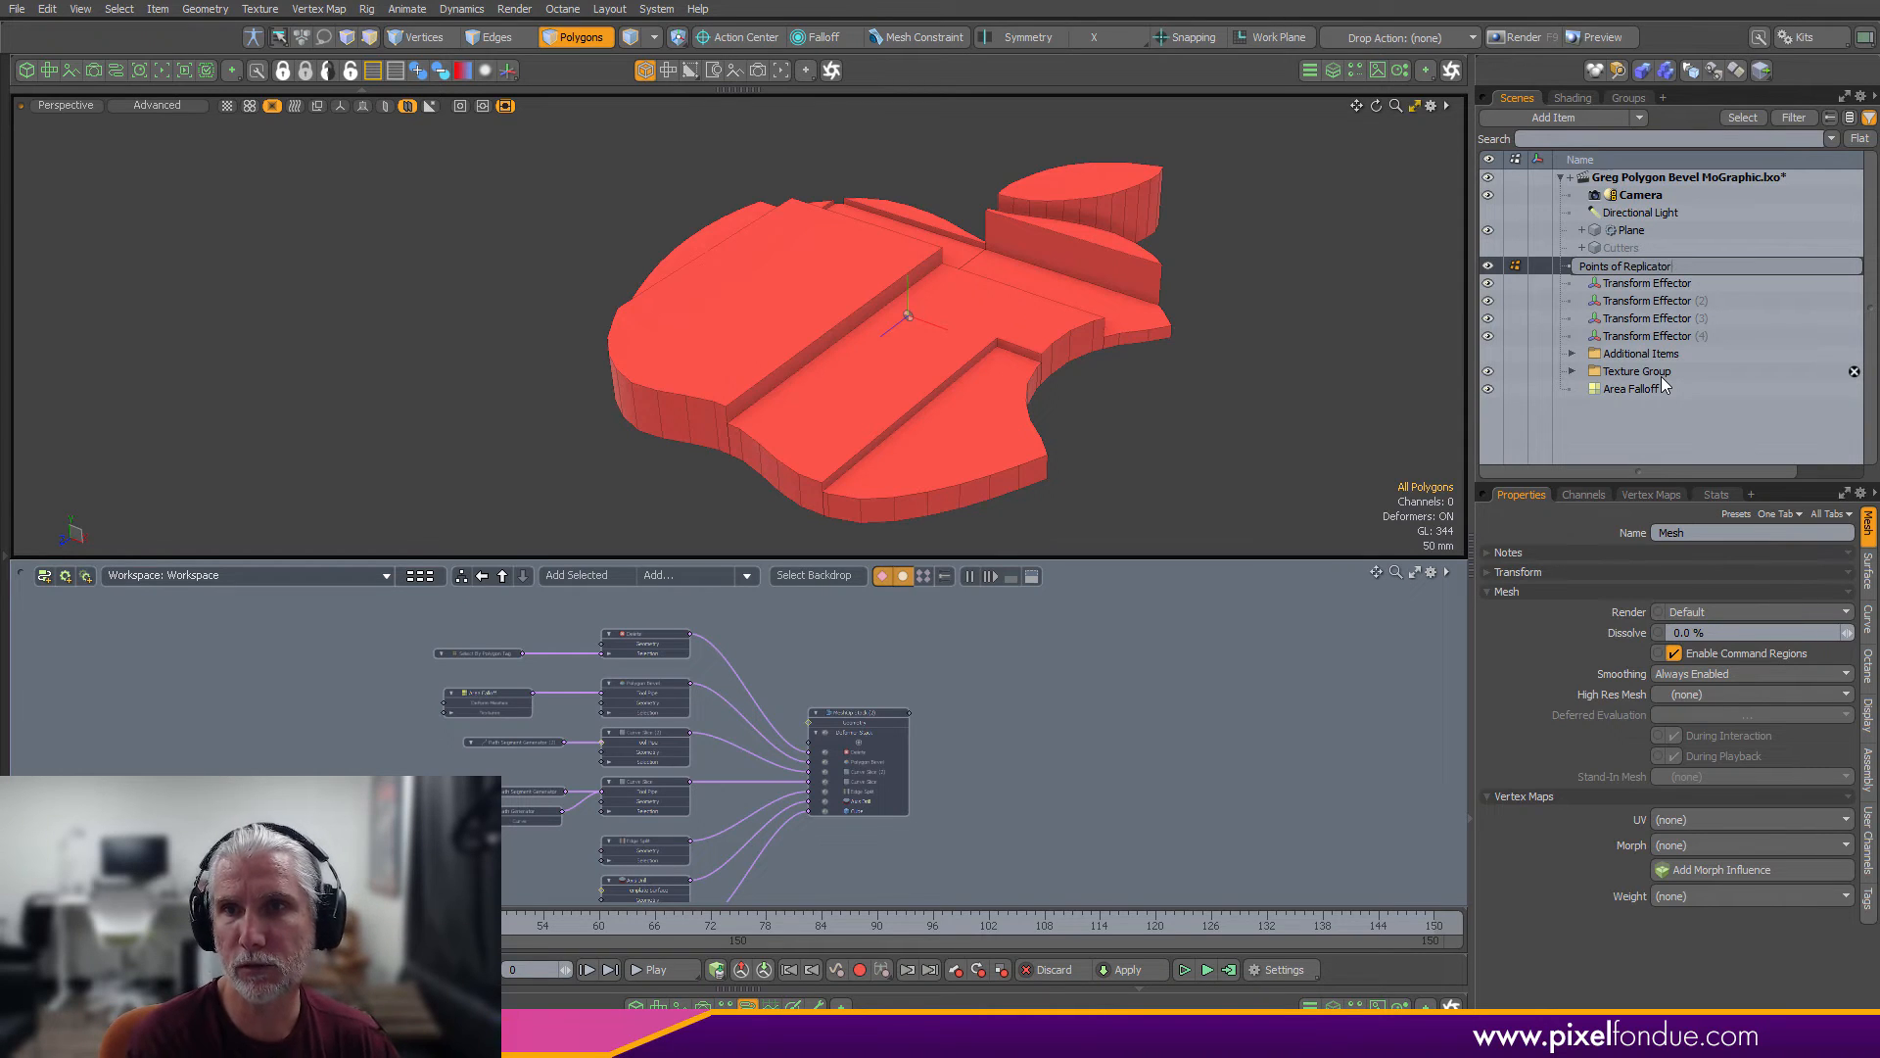
{"action": "key", "text": "Return"}
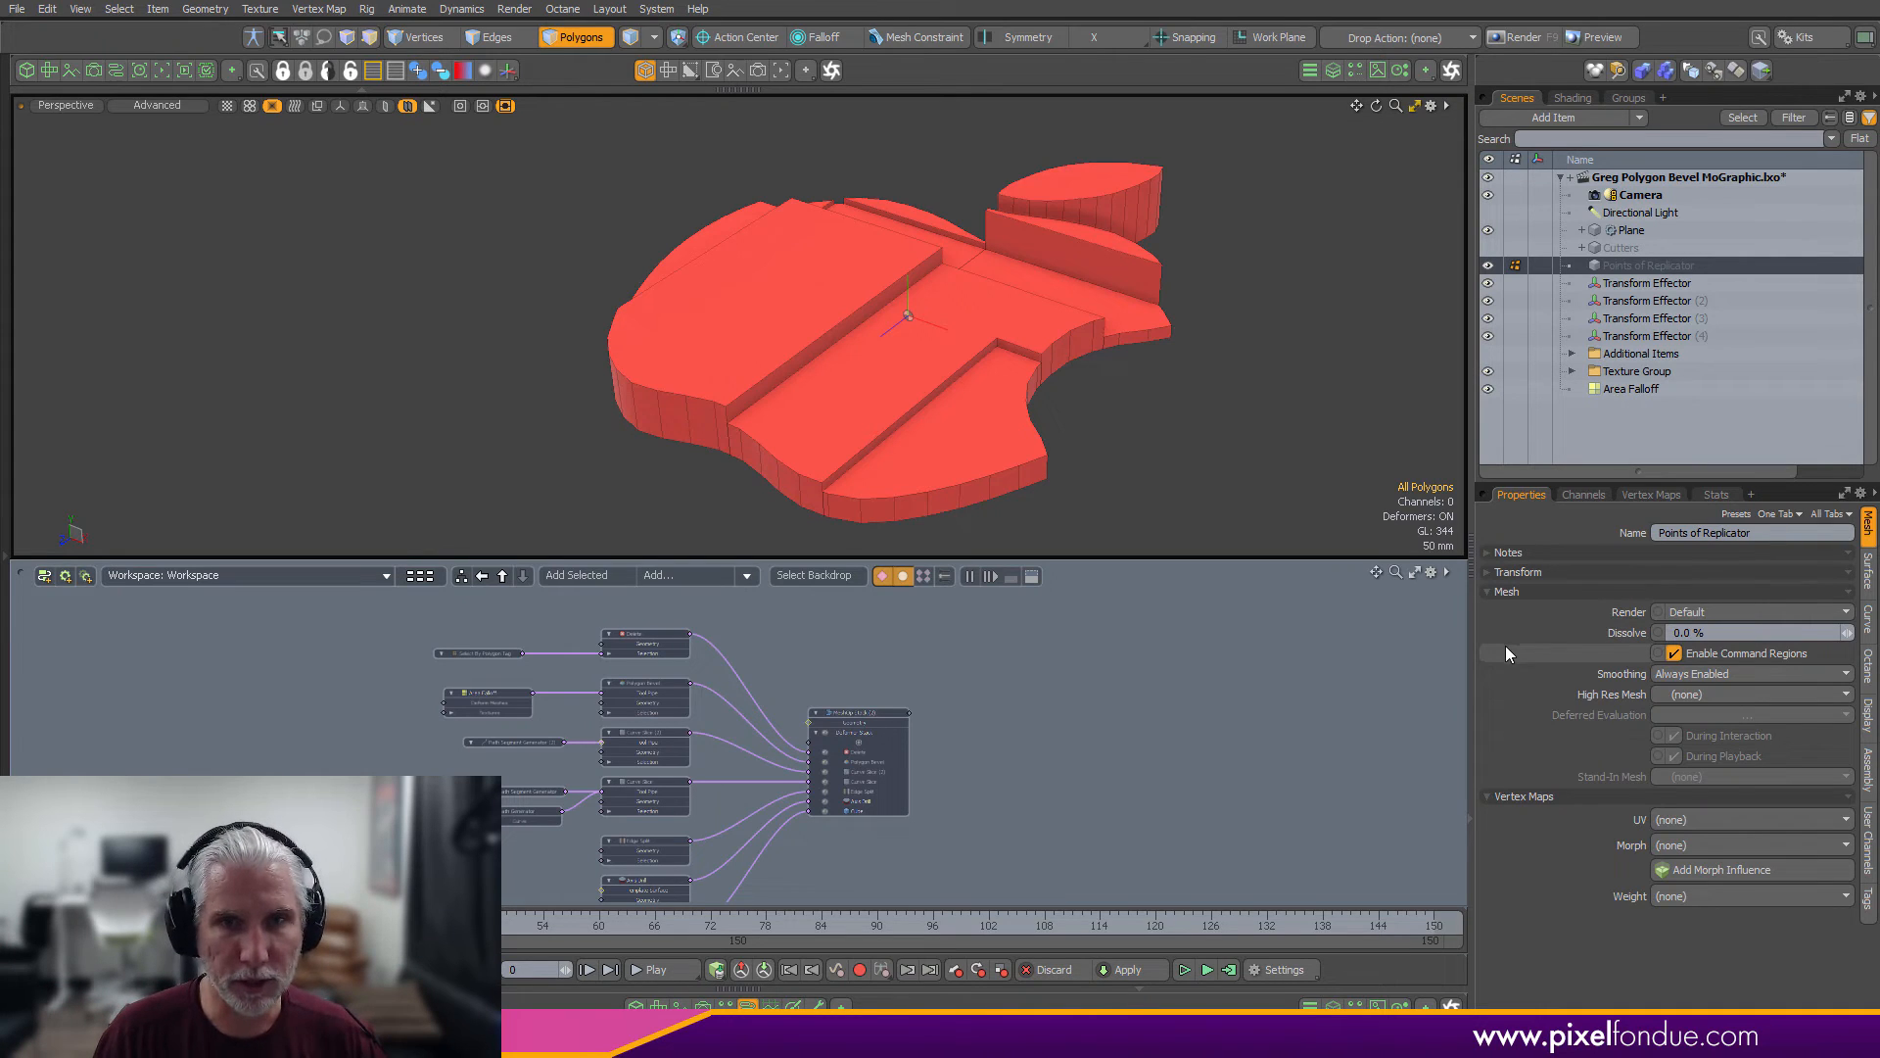
Add a MeshOp Stack to the Points of Replicator mesh and place its expanded node in the schematic
{"action": "left_click", "coordinate": [1332, 71]}
{"action": "left_click", "coordinate": [1266, 106]}
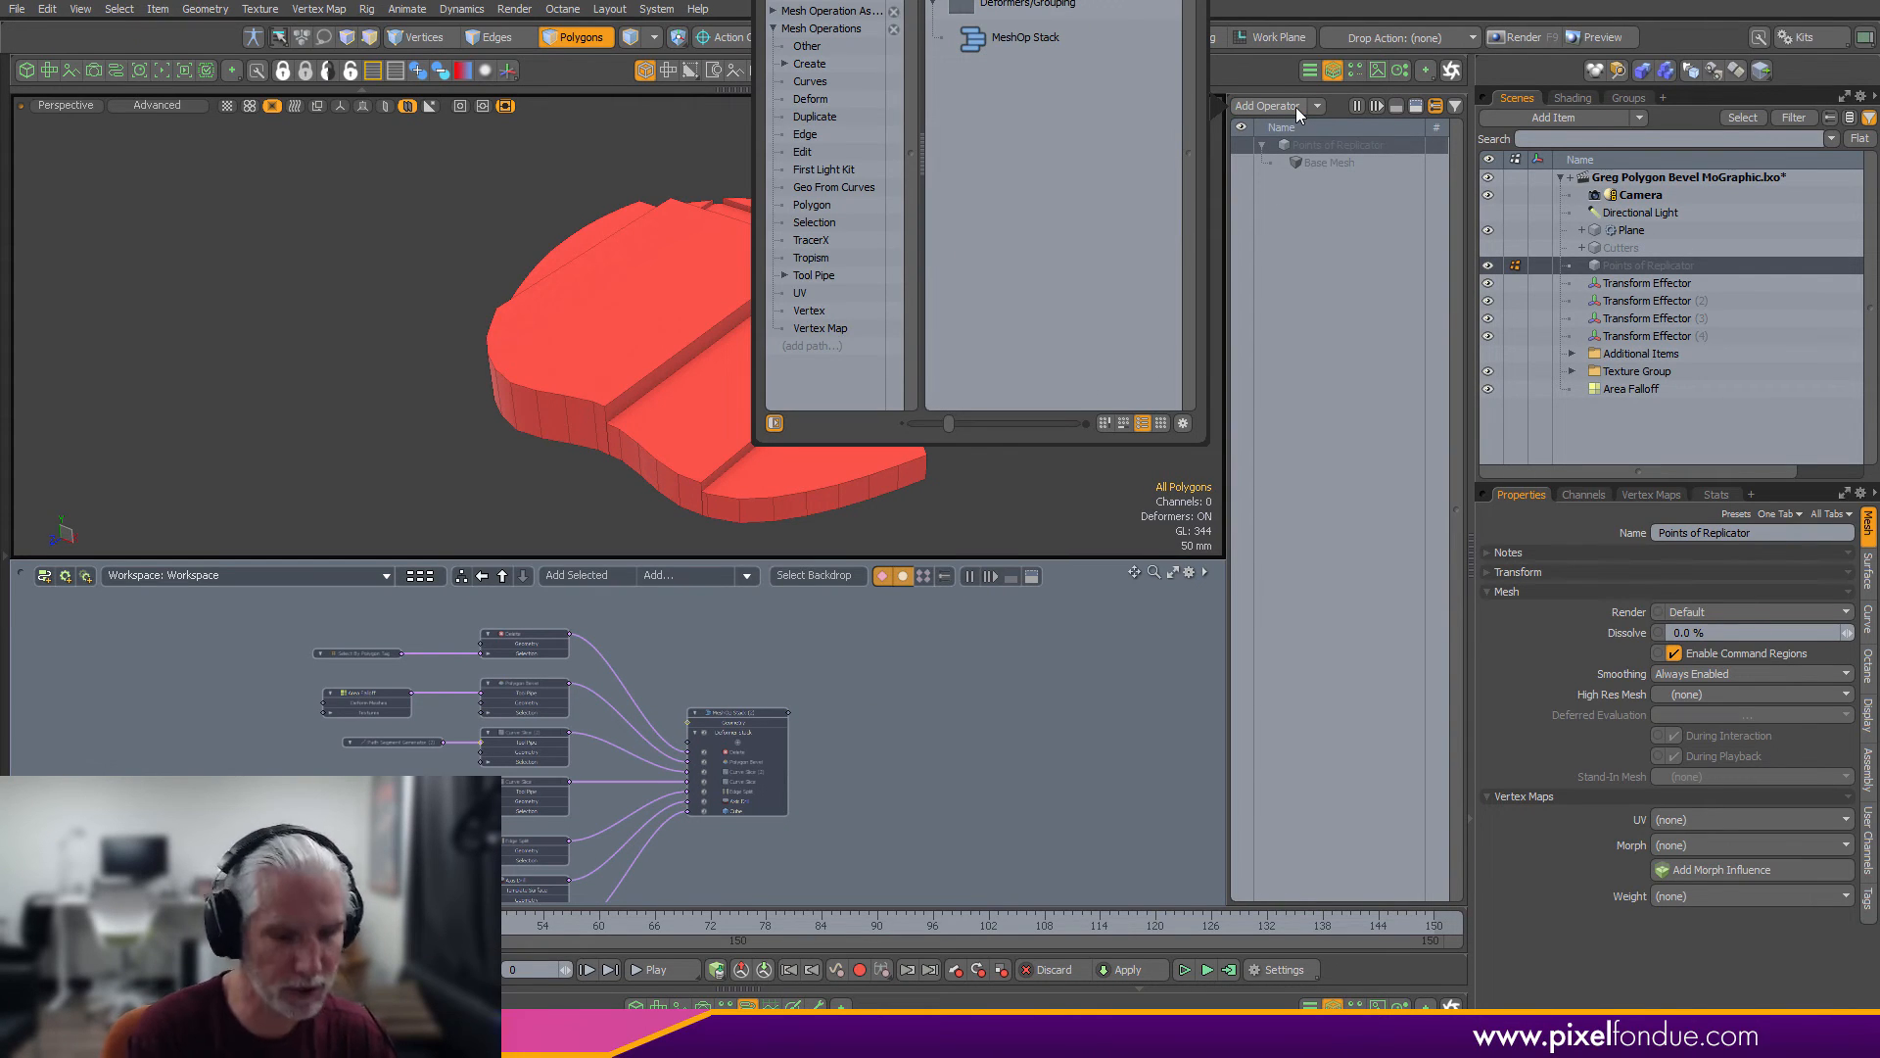
{"action": "key", "text": "Down"}
{"action": "key", "text": "Return"}
{"action": "left_click_drag", "start_coordinate": [1353, 167], "coordinate": [996, 761]}
{"action": "left_click", "coordinate": [925, 787]}
{"action": "scroll", "coordinate": [925, 802], "scroll_direction": "up", "scroll_amount": 3}
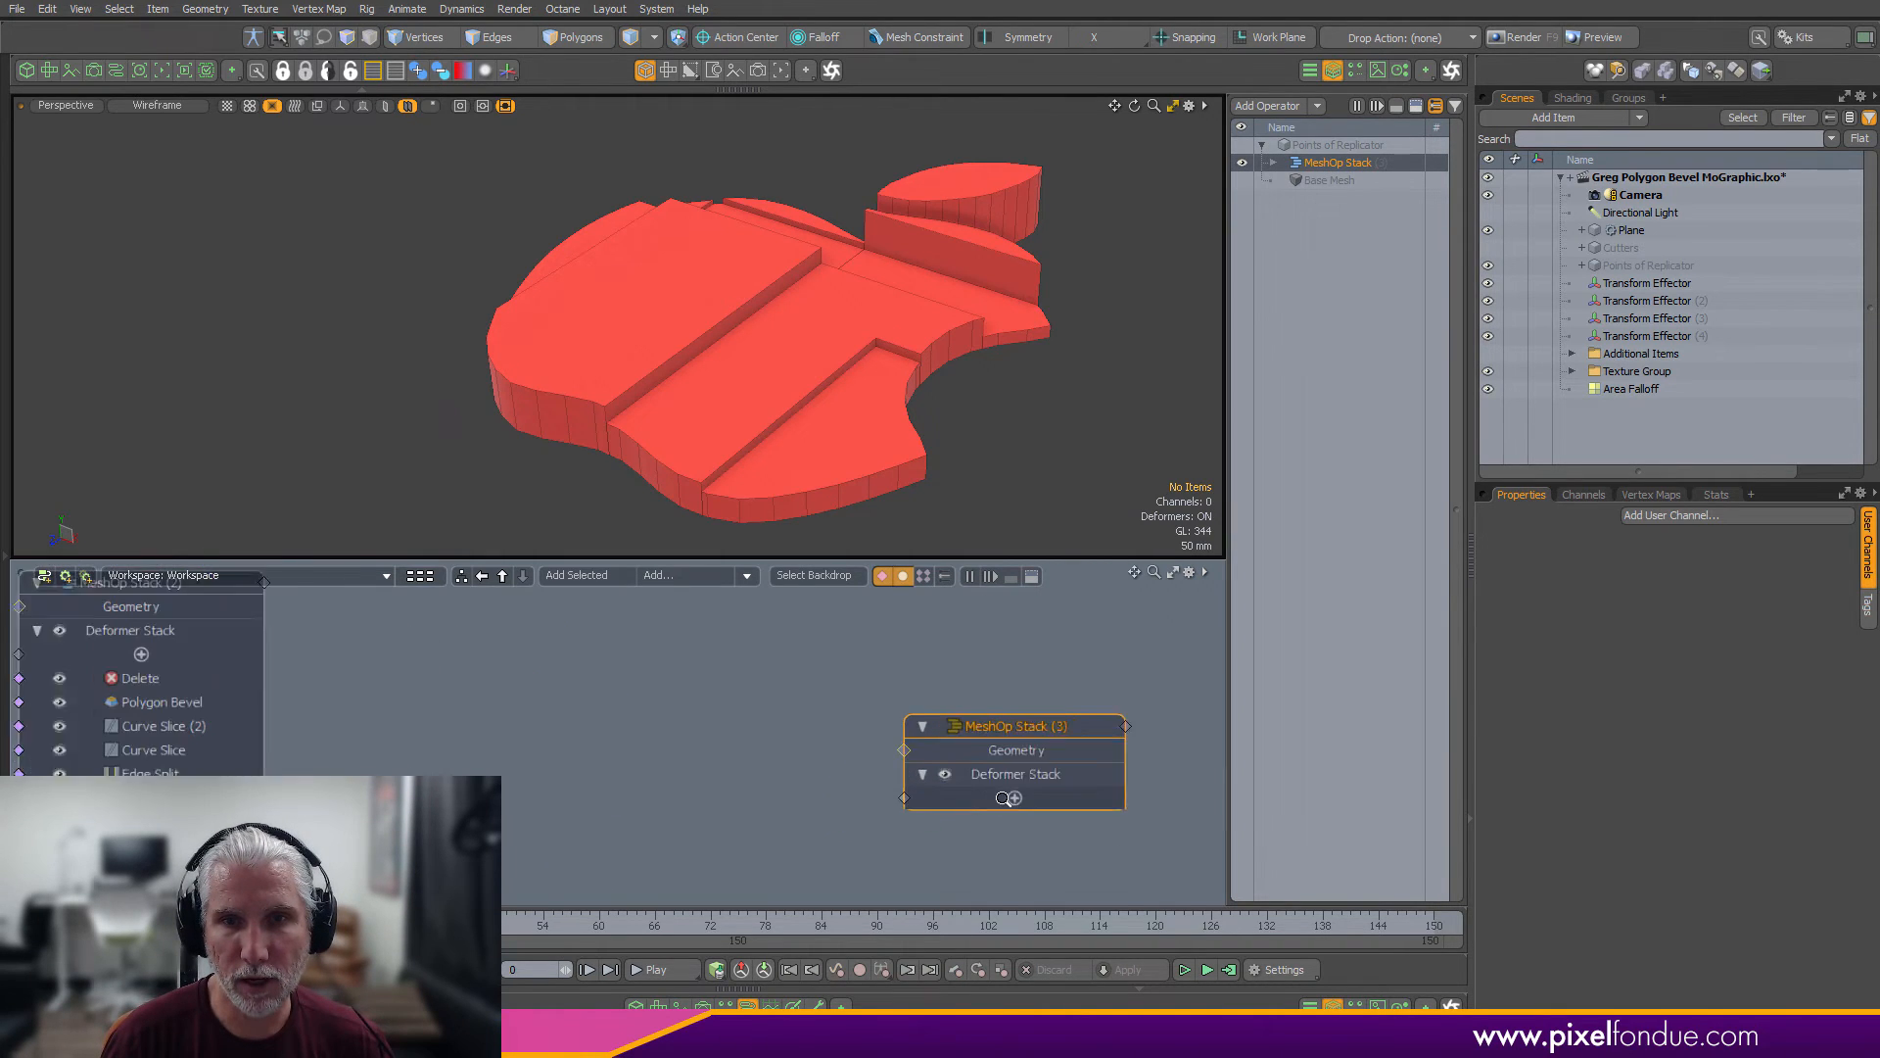
Add a Merge Meshes operation to the new MeshOp Stack (3)
{"action": "type", "text": "mersh"}
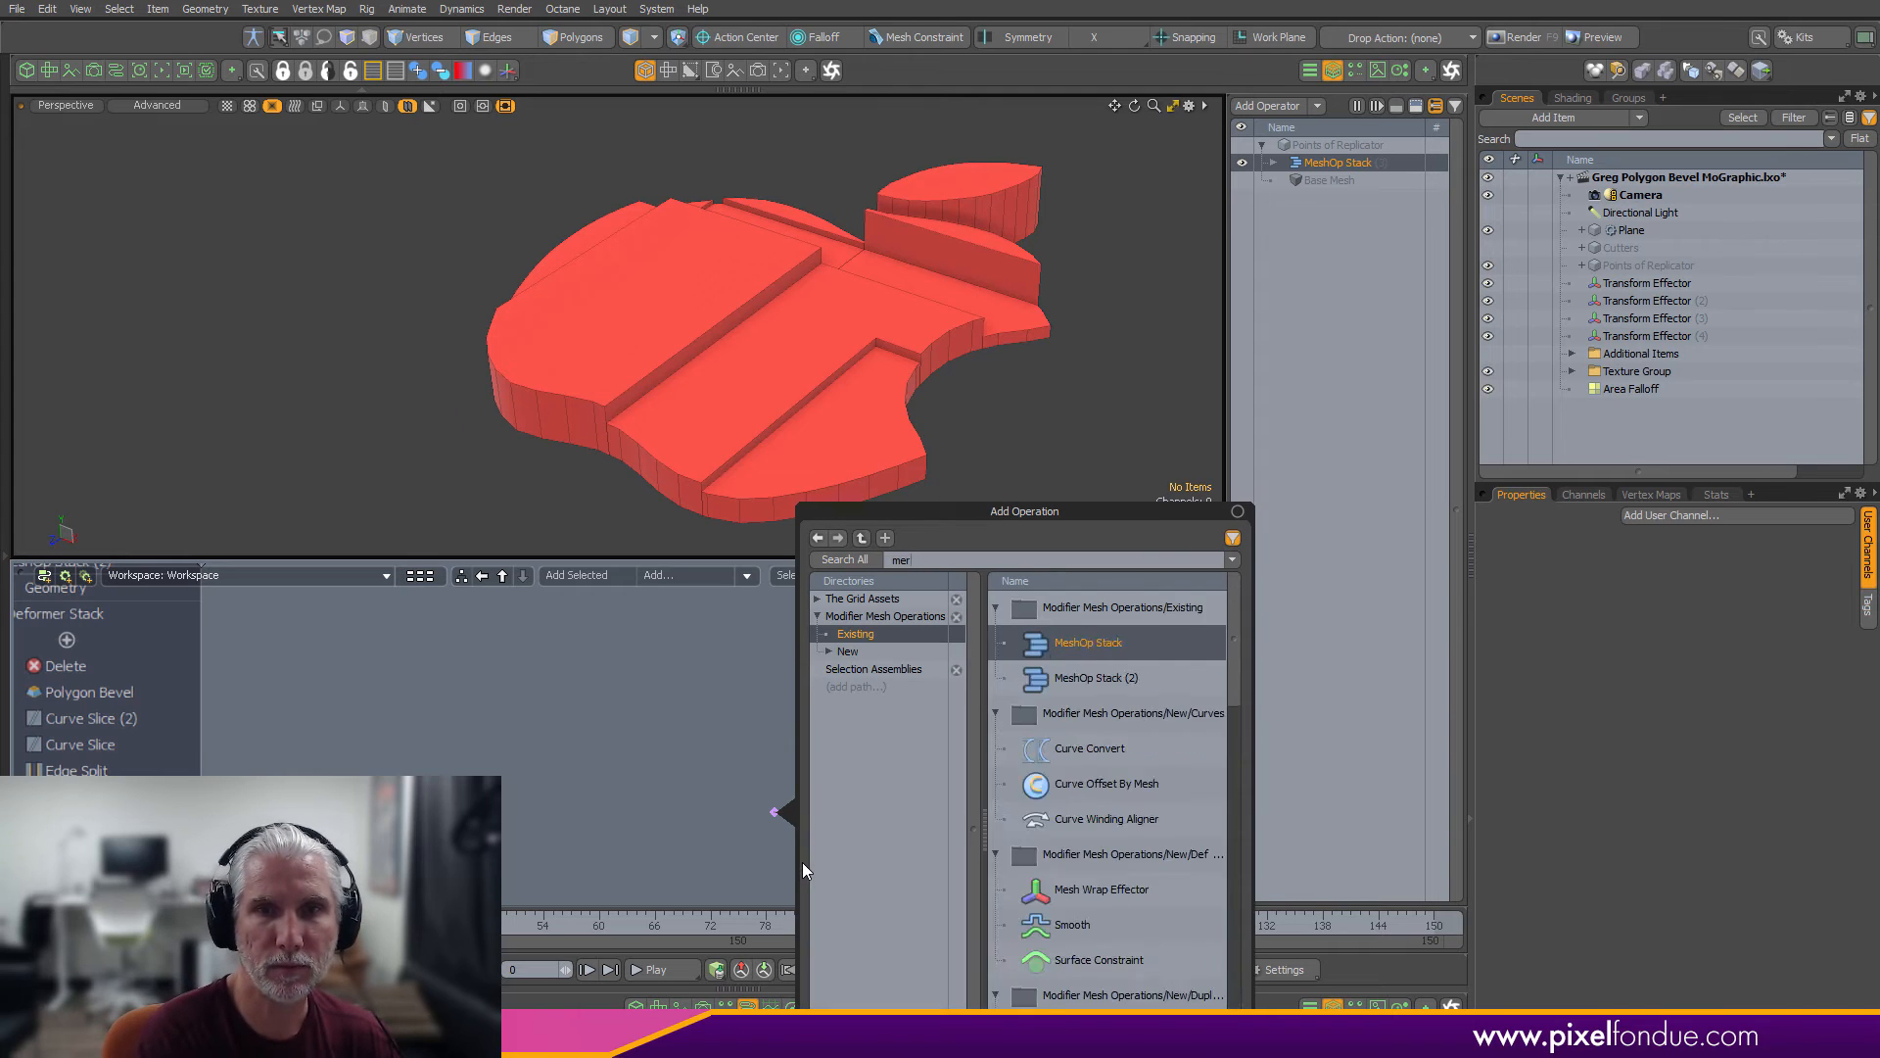
{"action": "key", "text": "BackSpace"}
{"action": "key", "text": "BackSpace"}
{"action": "key", "text": "BackSpace"}
{"action": "type", "text": "rg"}
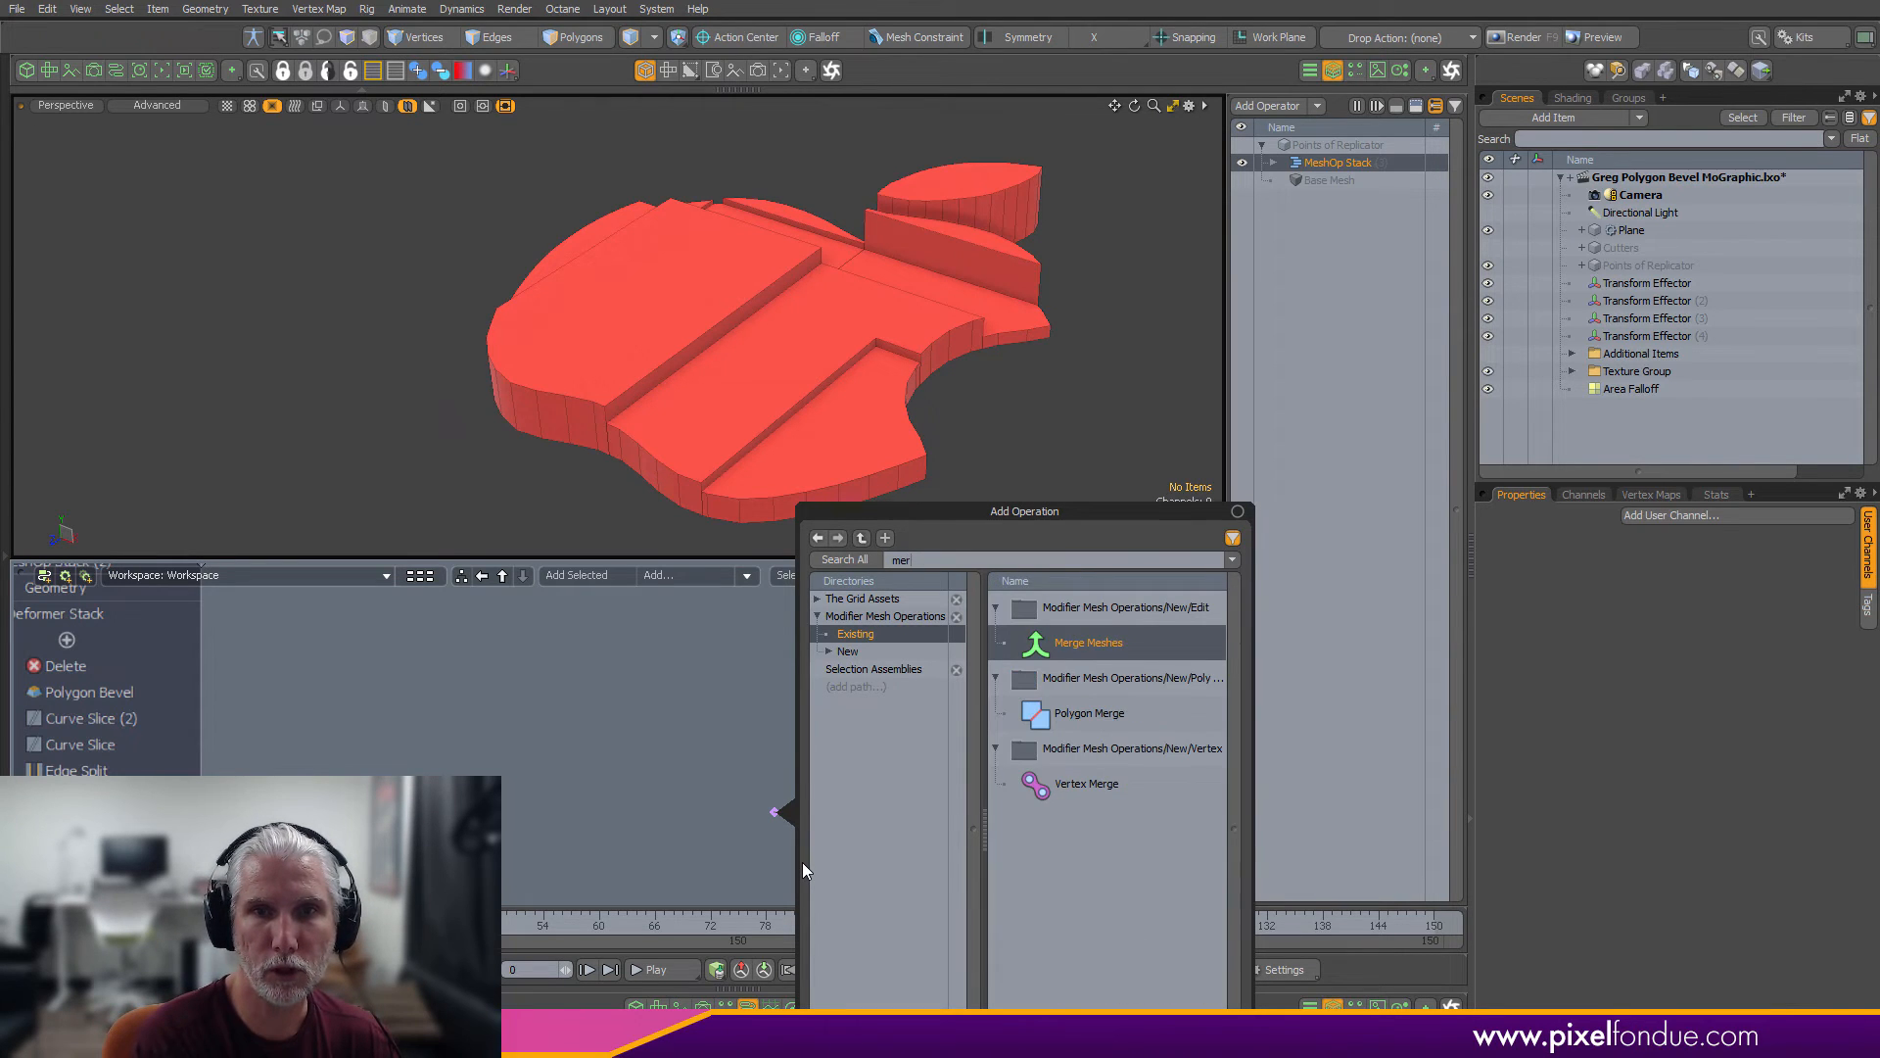
{"action": "key", "text": "Return"}
{"action": "left_click_drag", "start_coordinate": [701, 805], "coordinate": [684, 741]}
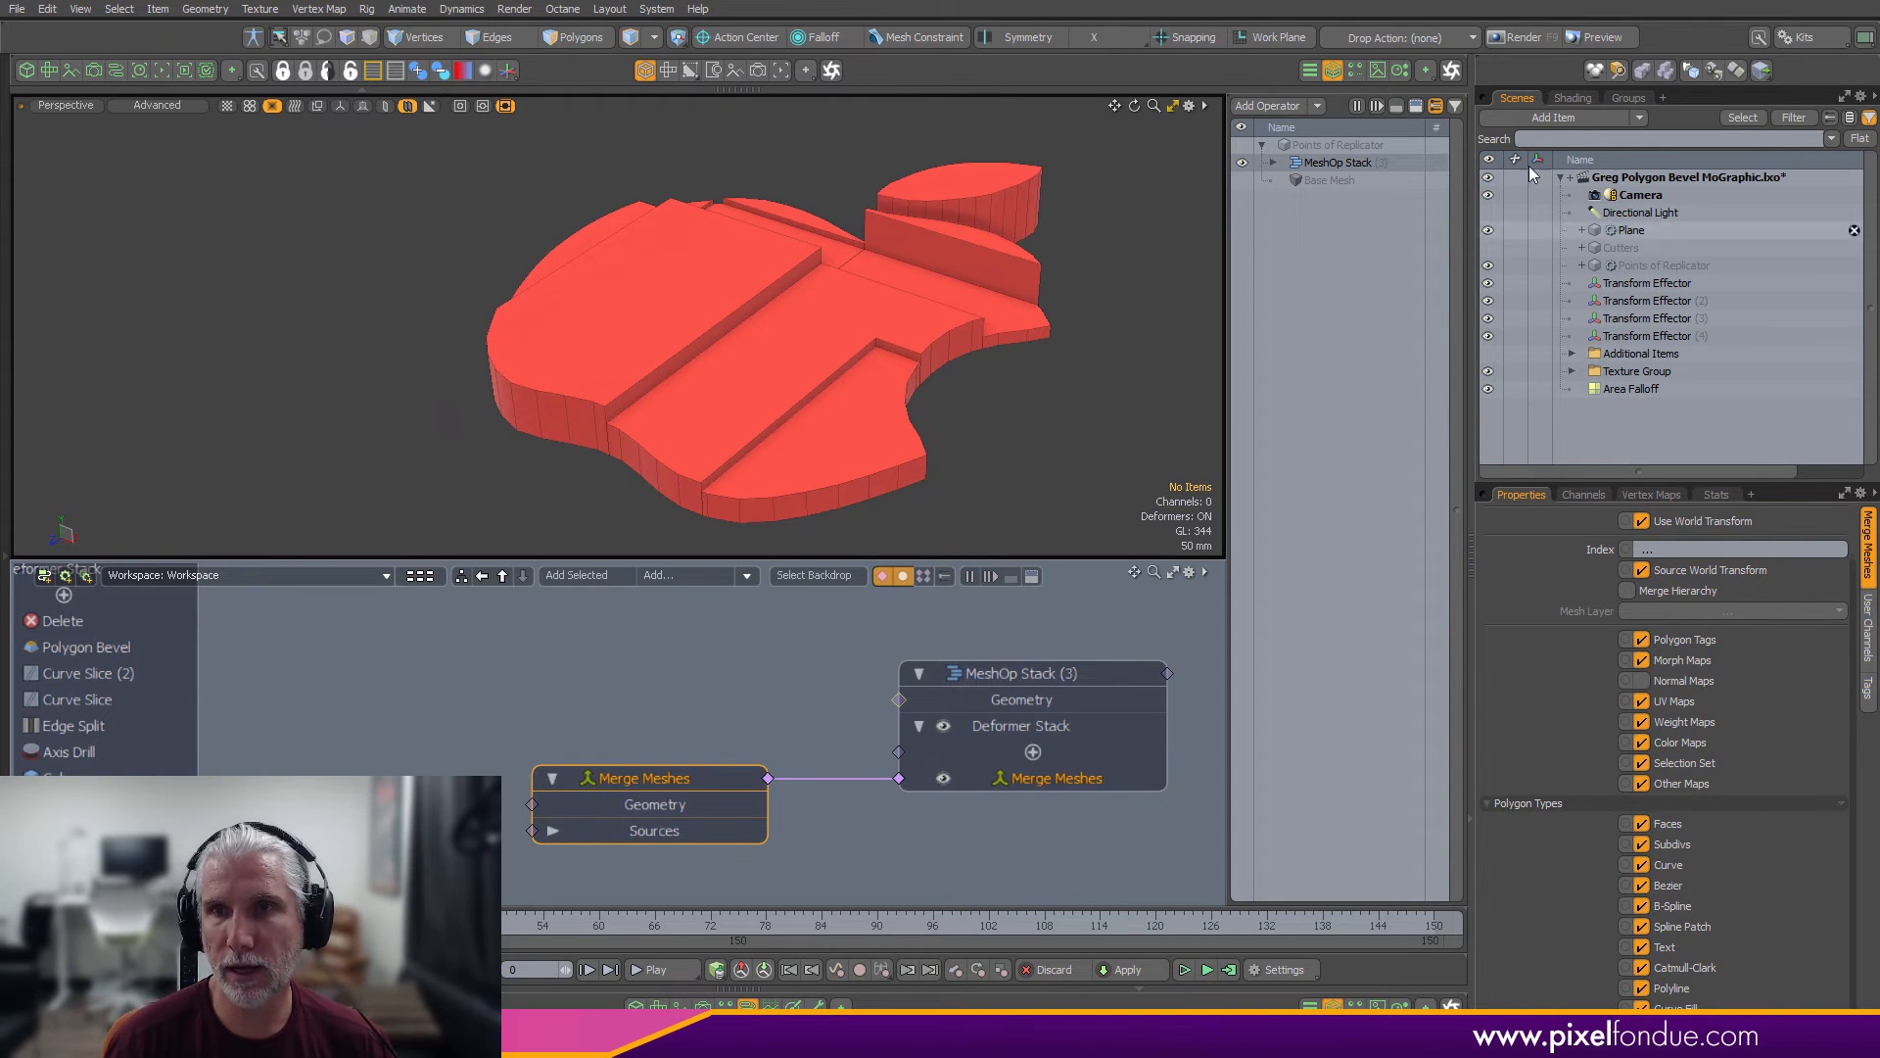
Expand the Merge Meshes operation in the stack and add the existing Plane mesh as its source
{"action": "left_click", "coordinate": [1273, 162]}
{"action": "left_click", "coordinate": [1286, 198]}
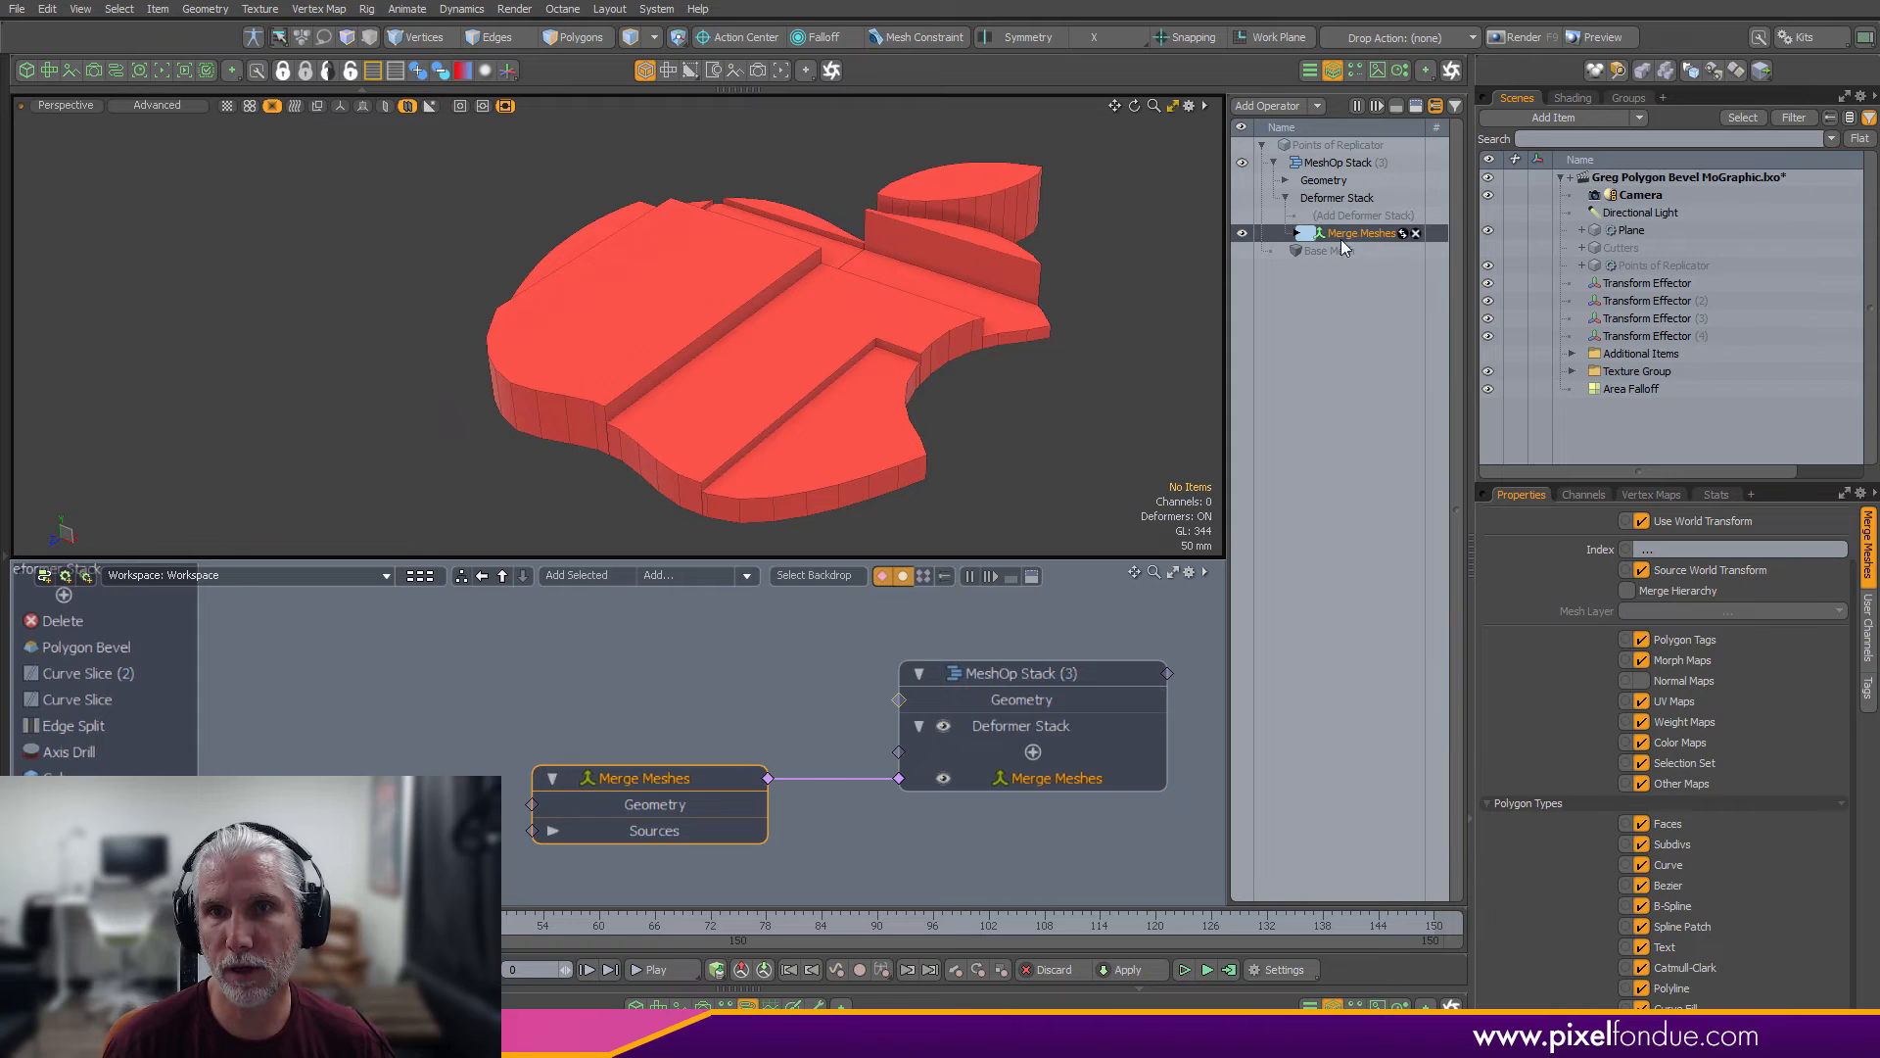
{"action": "left_click", "coordinate": [1309, 251]}
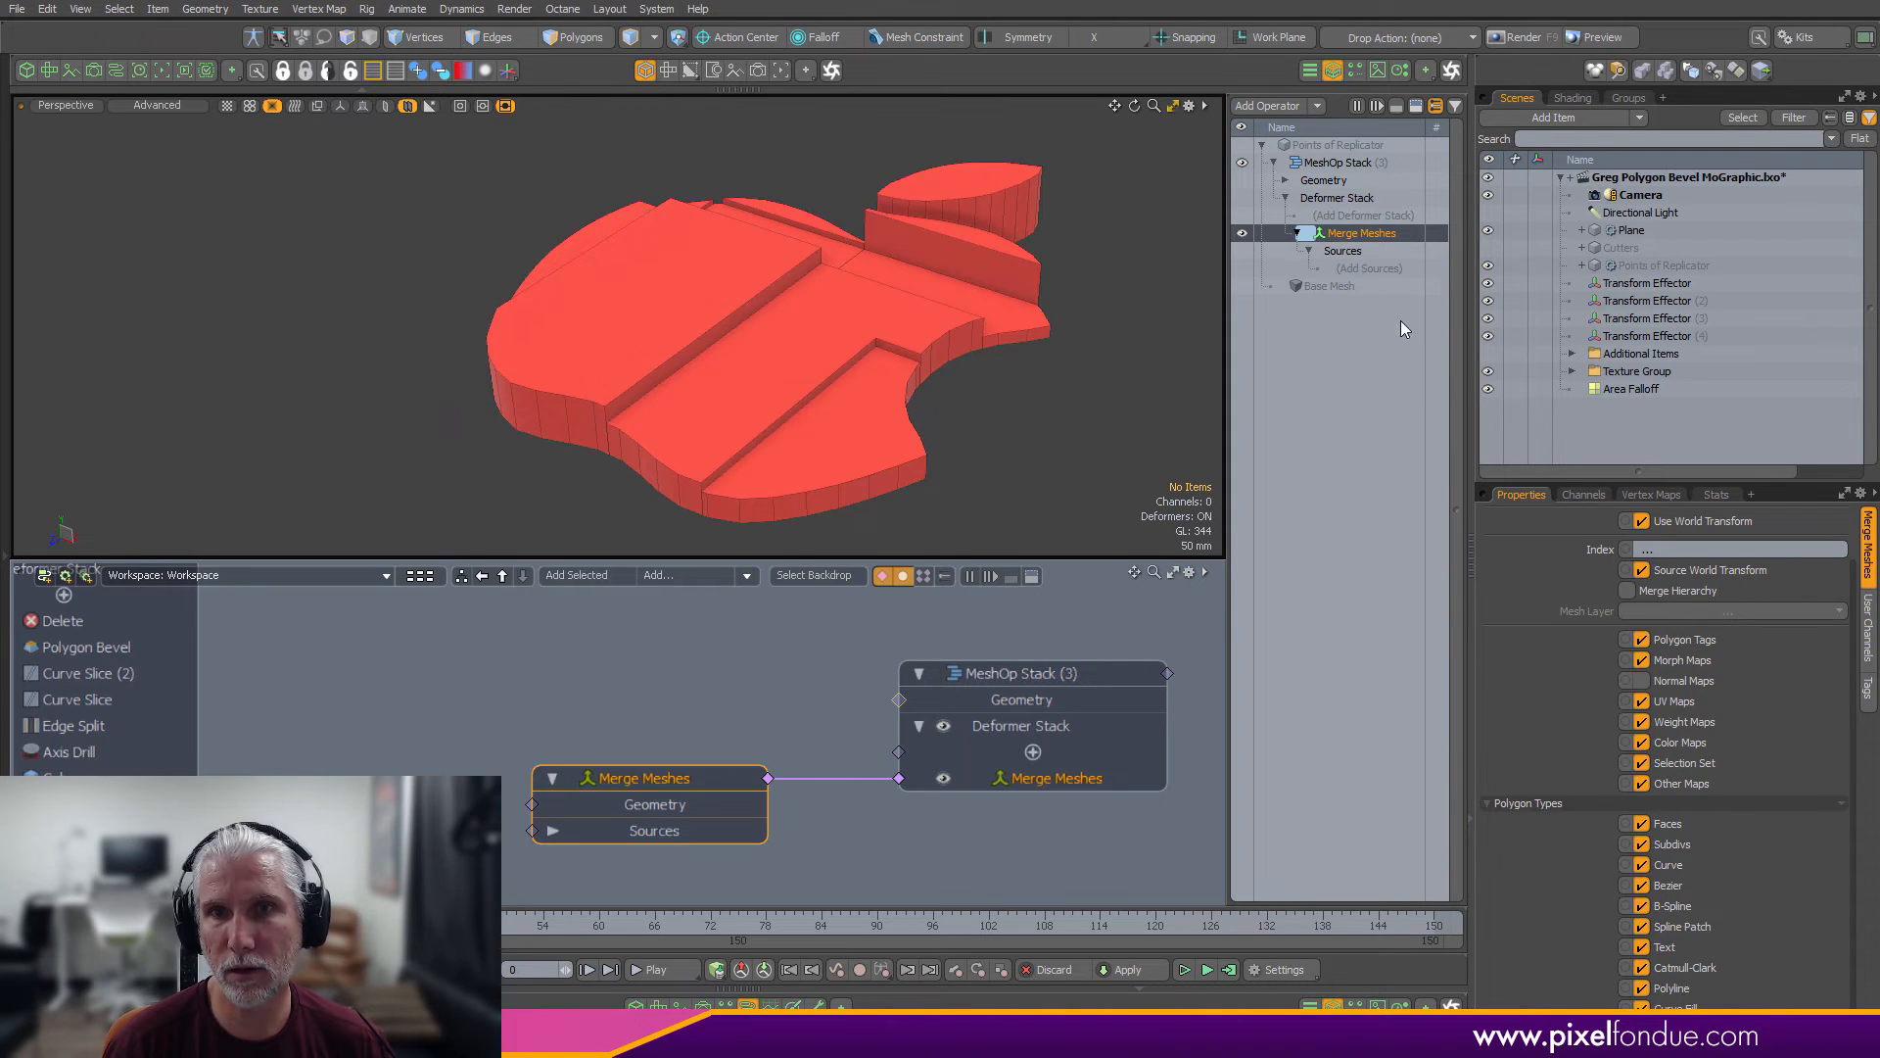
{"action": "left_click", "coordinate": [1367, 269]}
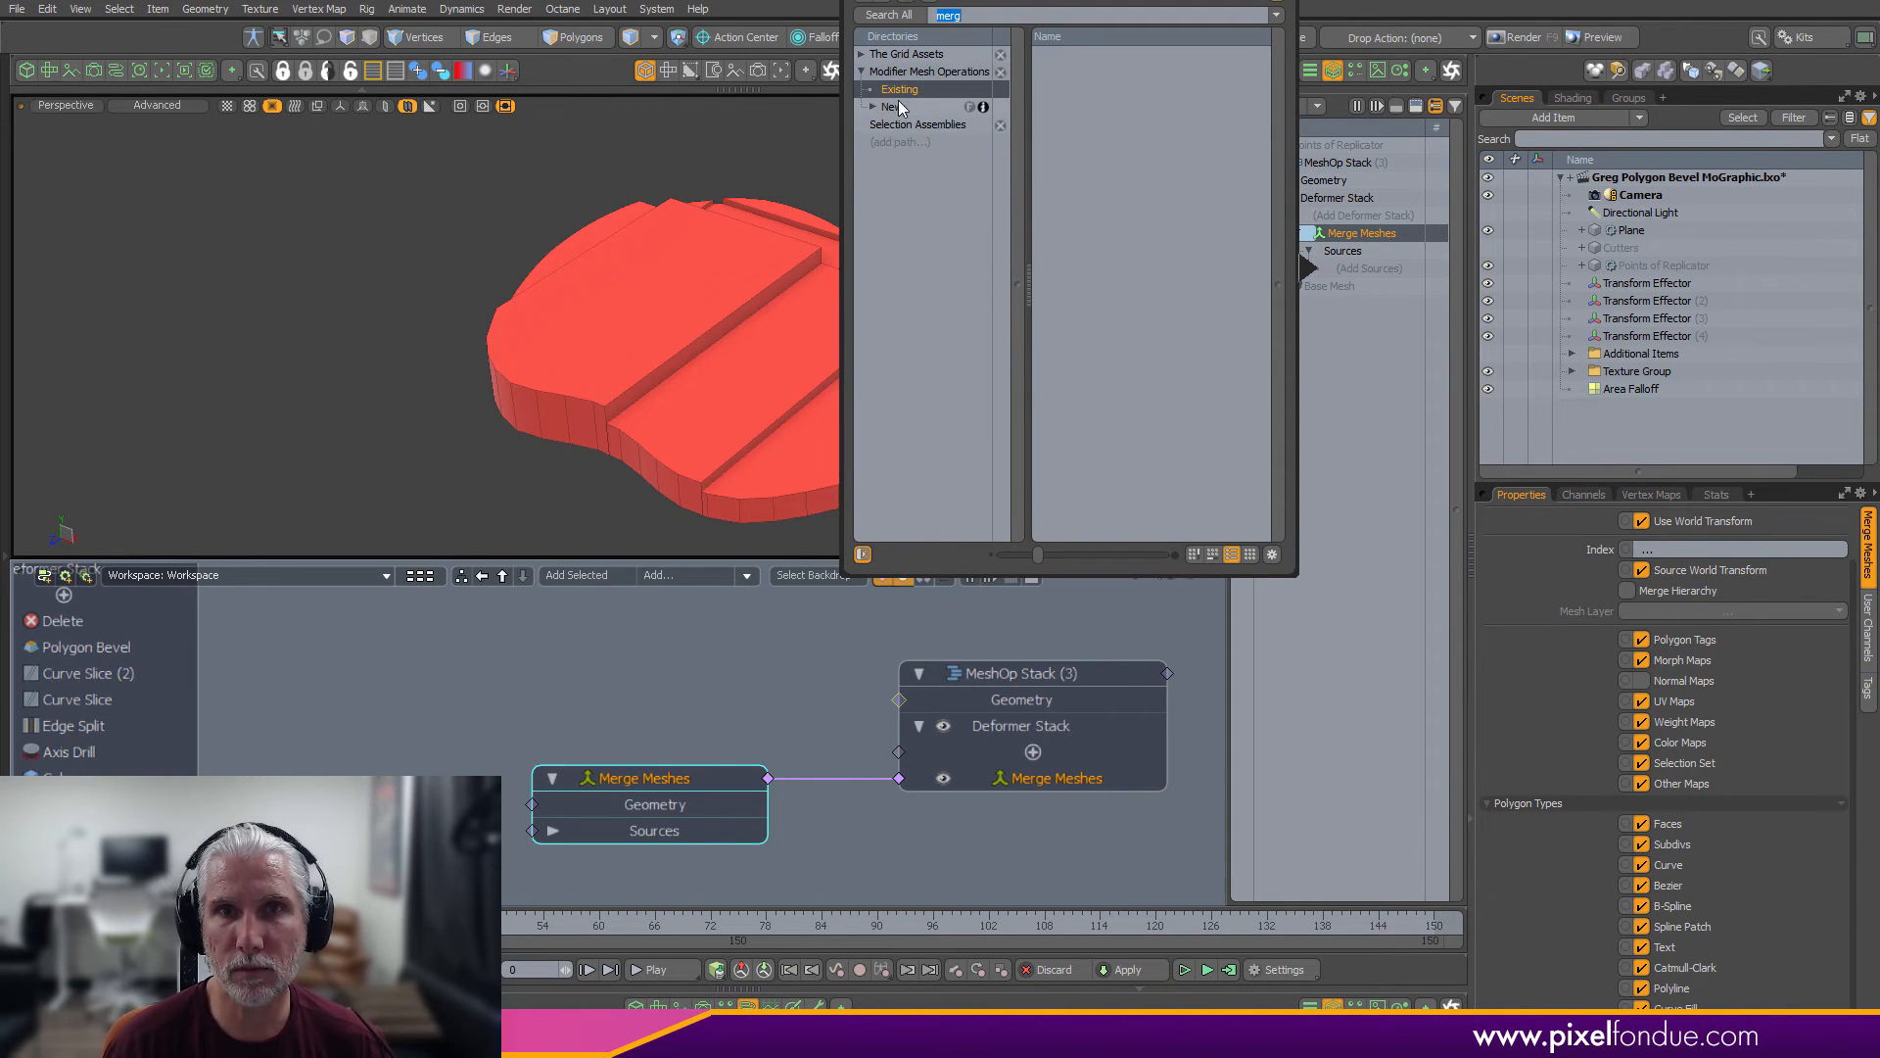
{"action": "left_click", "coordinate": [909, 95]}
{"action": "key", "text": "BackSpace"}
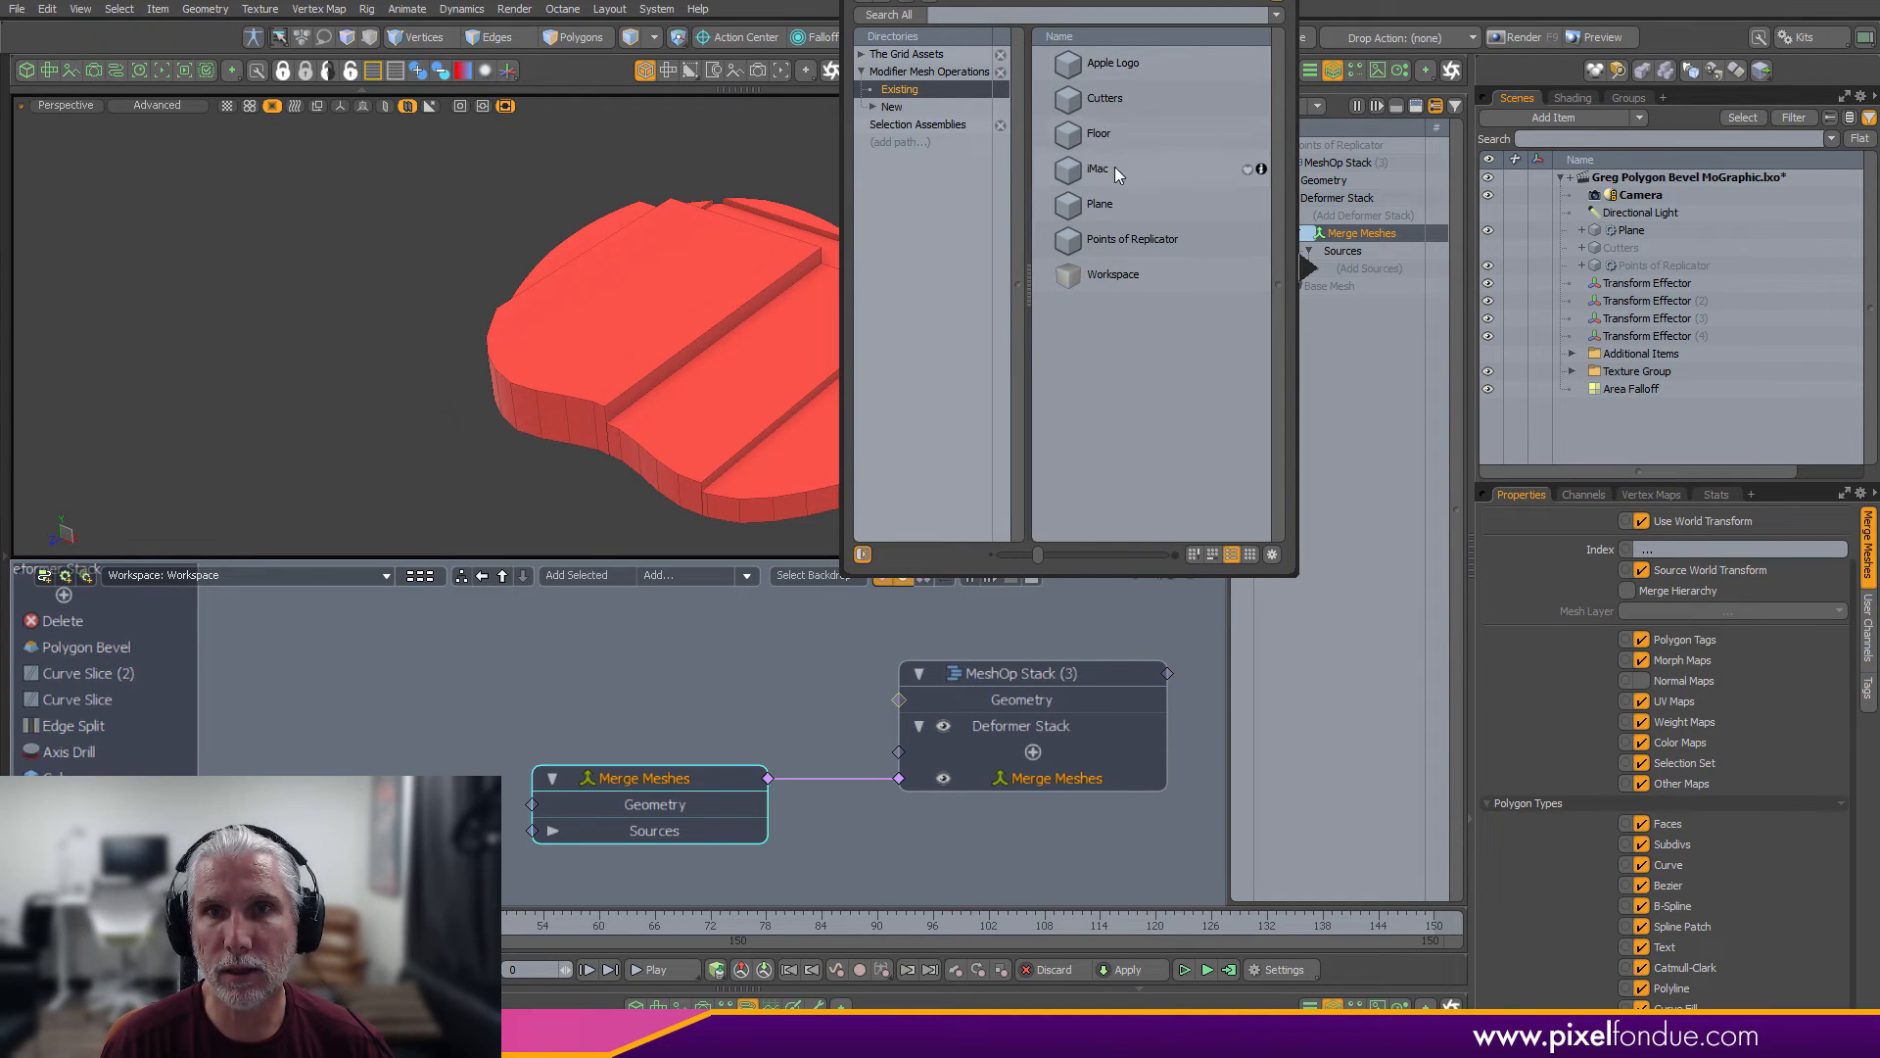
{"action": "double_click", "coordinate": [1108, 204]}
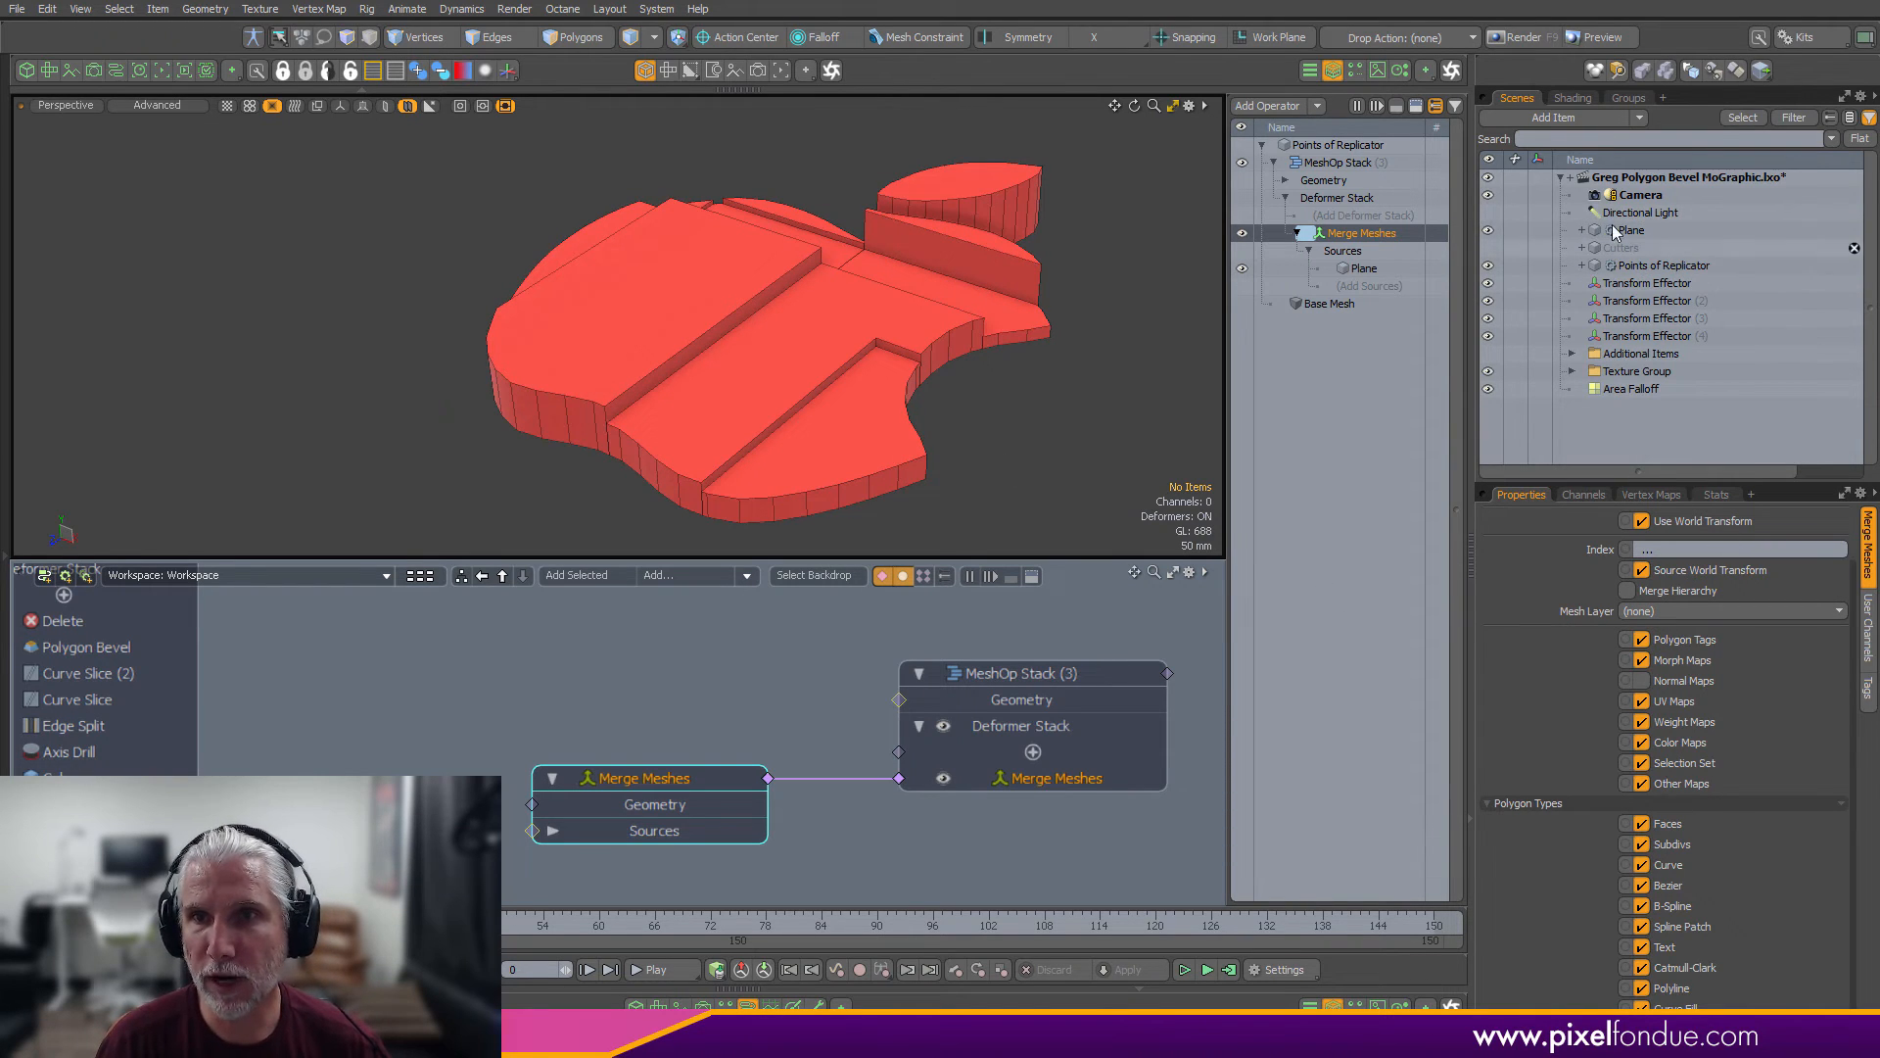
Hide the Plane mesh, and check Points of Replicator by selecting and deselecting the connected polygons of its middle segment
{"action": "left_click", "coordinate": [1488, 231]}
{"action": "left_click_drag", "start_coordinate": [813, 461], "coordinate": [811, 430], "text": "alt"}
{"action": "left_click", "coordinate": [1655, 266]}
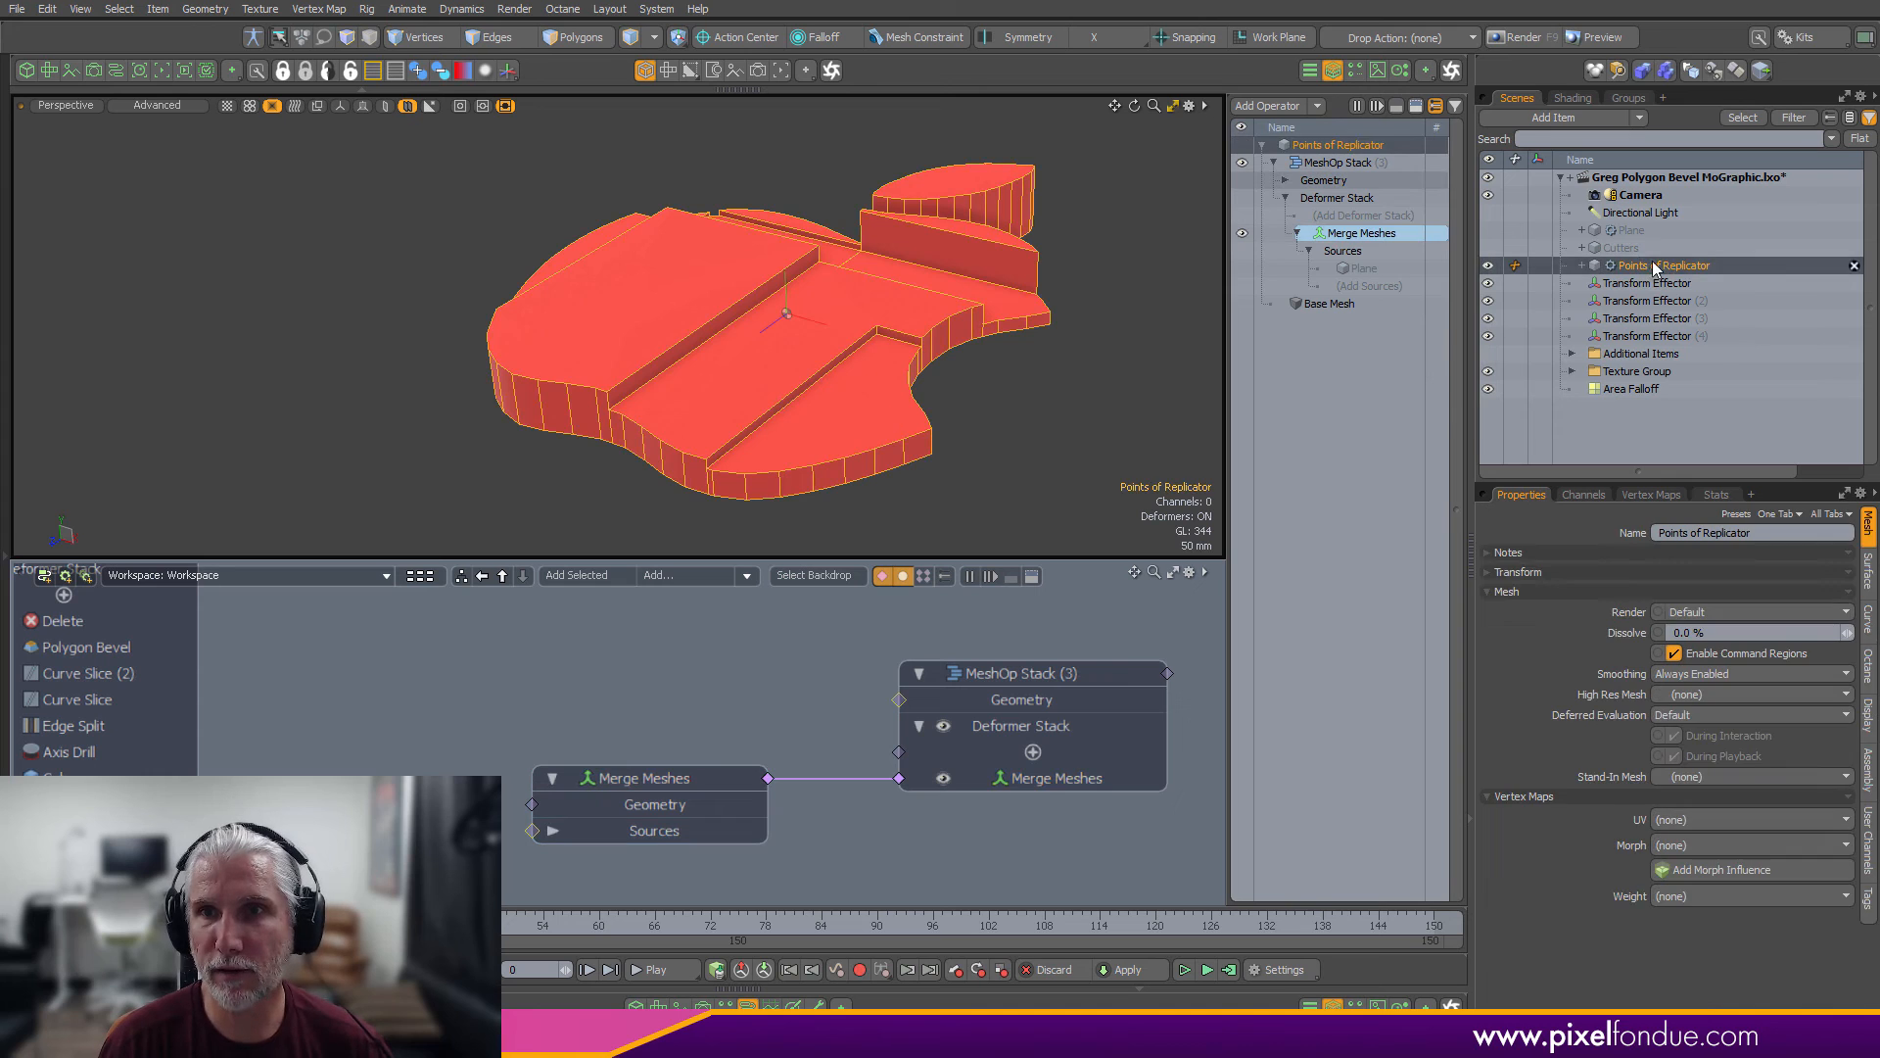
{"action": "key", "text": "3"}
{"action": "left_click", "coordinate": [798, 344]}
{"action": "double_click", "coordinate": [796, 343]}
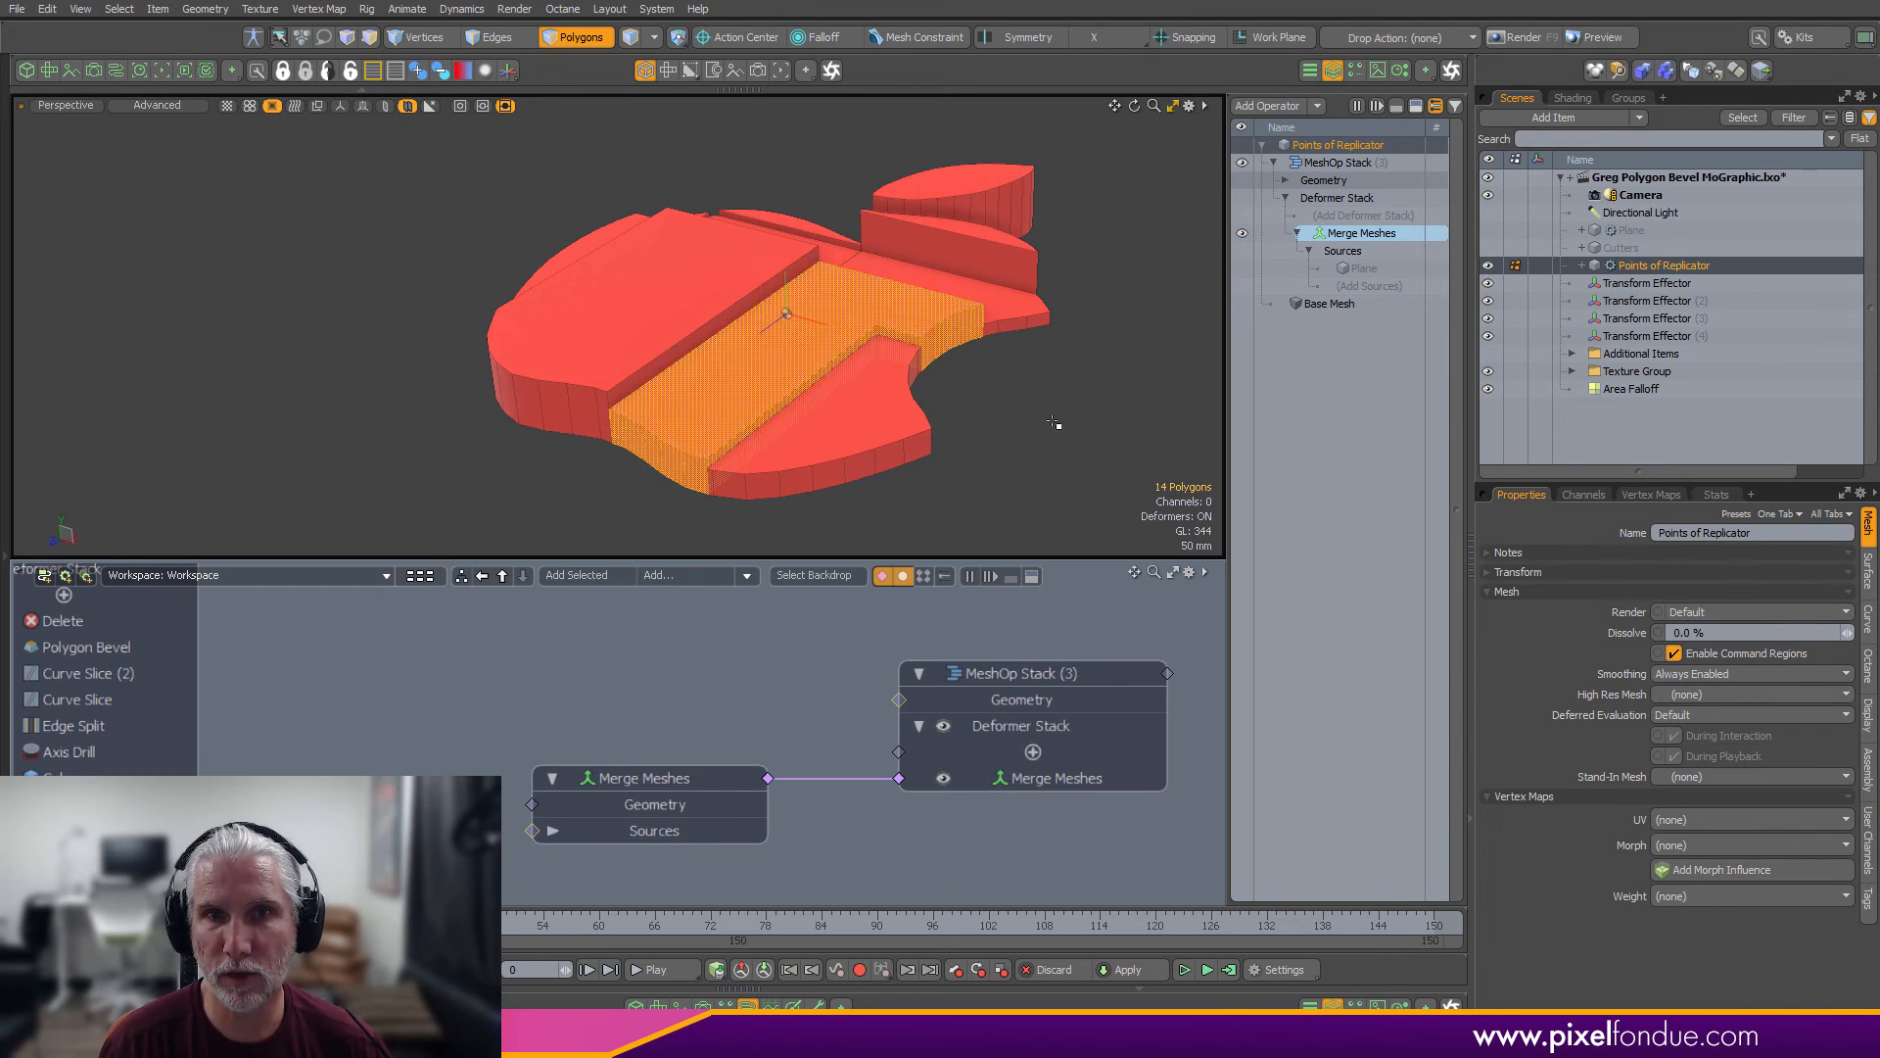
{"action": "left_click", "coordinate": [1055, 423]}
Add an Assign Selection Set operation after Delete in MeshOp Stack (2), and place its node above the Delete node
{"action": "scroll", "coordinate": [1124, 729], "scroll_direction": "down", "scroll_amount": 3}
{"action": "left_click_drag", "start_coordinate": [701, 704], "coordinate": [533, 650], "text": "alt"}
{"action": "scroll", "coordinate": [779, 695], "scroll_direction": "up", "scroll_amount": 3}
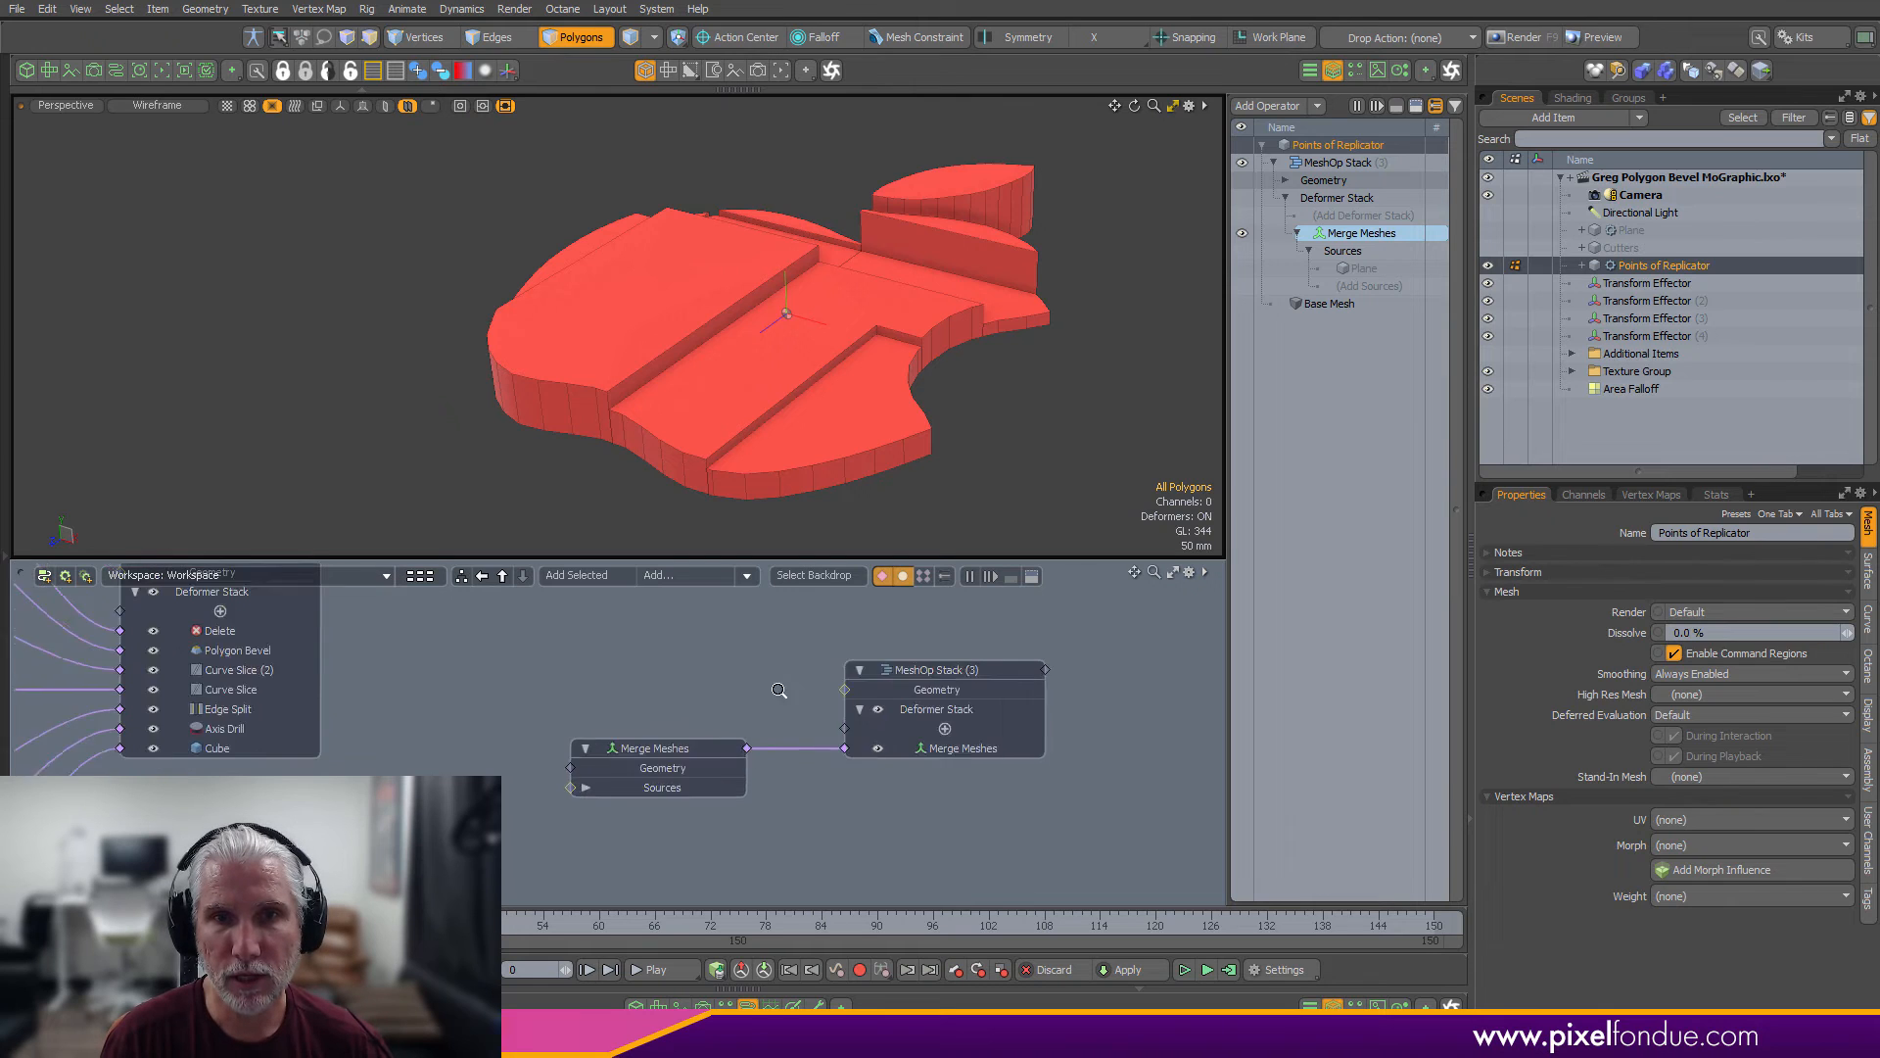
{"action": "left_click_drag", "start_coordinate": [751, 664], "coordinate": [801, 692], "text": "alt"}
{"action": "left_click_drag", "start_coordinate": [482, 691], "coordinate": [1255, 831], "text": "alt"}
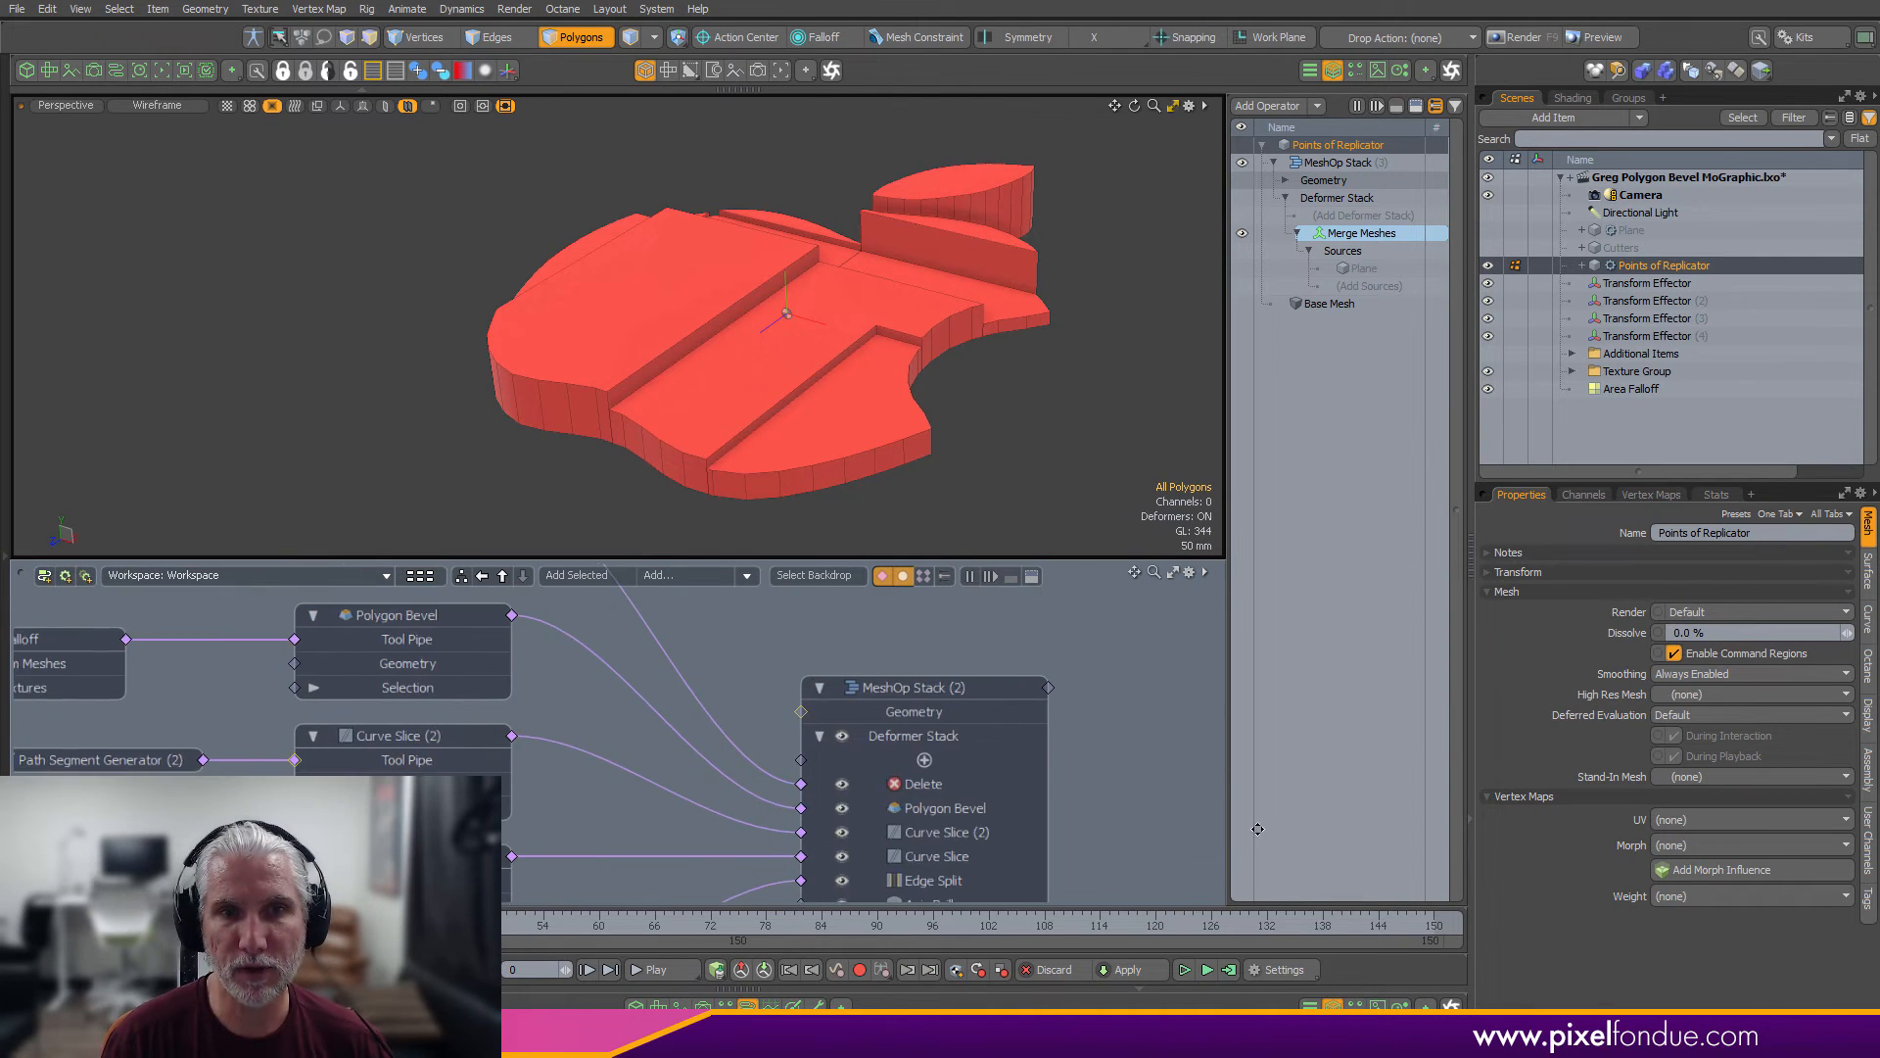
{"action": "left_click_drag", "start_coordinate": [837, 621], "coordinate": [895, 777], "text": "alt"}
{"action": "scroll", "coordinate": [879, 746], "scroll_direction": "down", "scroll_amount": 4}
{"action": "left_click_drag", "start_coordinate": [809, 672], "coordinate": [860, 689], "text": "ctrl+alt"}
{"action": "mouse_move", "coordinate": [949, 748]}
{"action": "left_mouse_down", "text": "alt"}
{"action": "mouse_move", "coordinate": [902, 663]}
{"action": "mouse_move", "coordinate": [942, 771]}
{"action": "left_mouse_up", "text": "alt"}
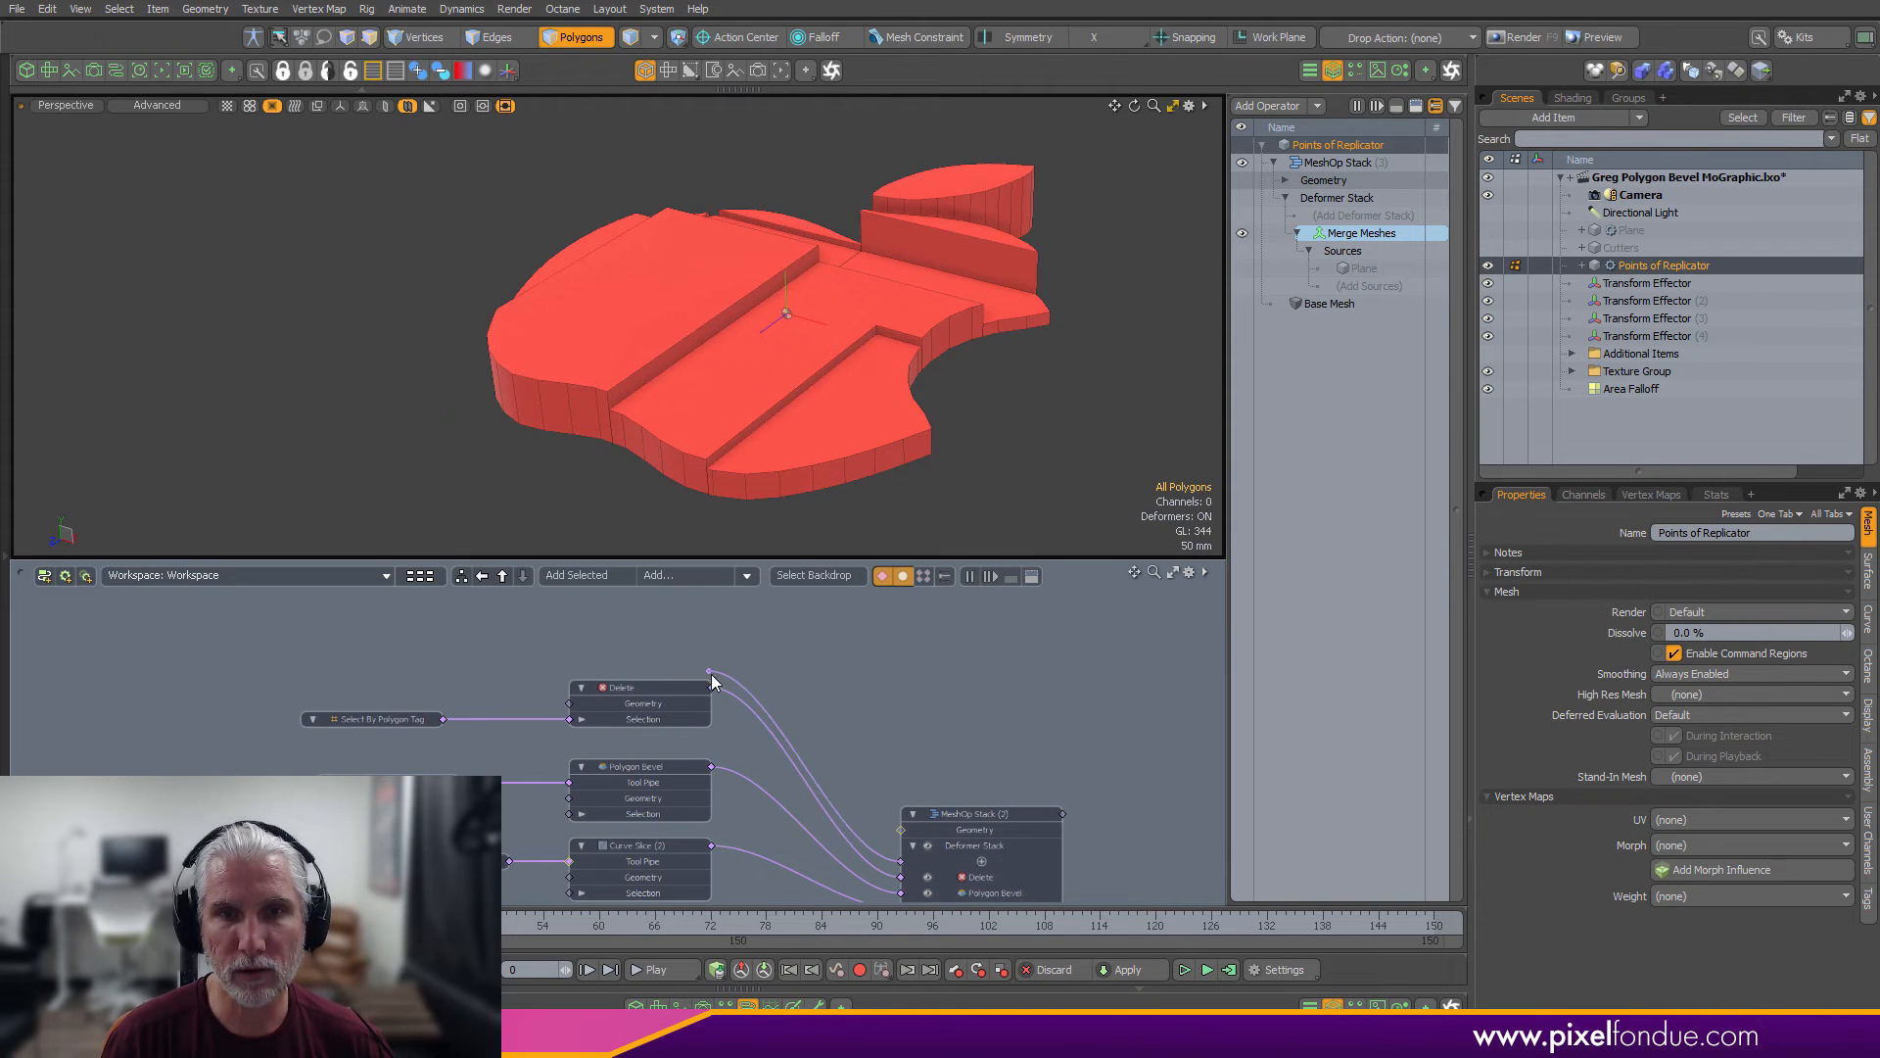
{"action": "left_click_drag", "start_coordinate": [751, 672], "coordinate": [754, 672]}
{"action": "type", "text": "ass"}
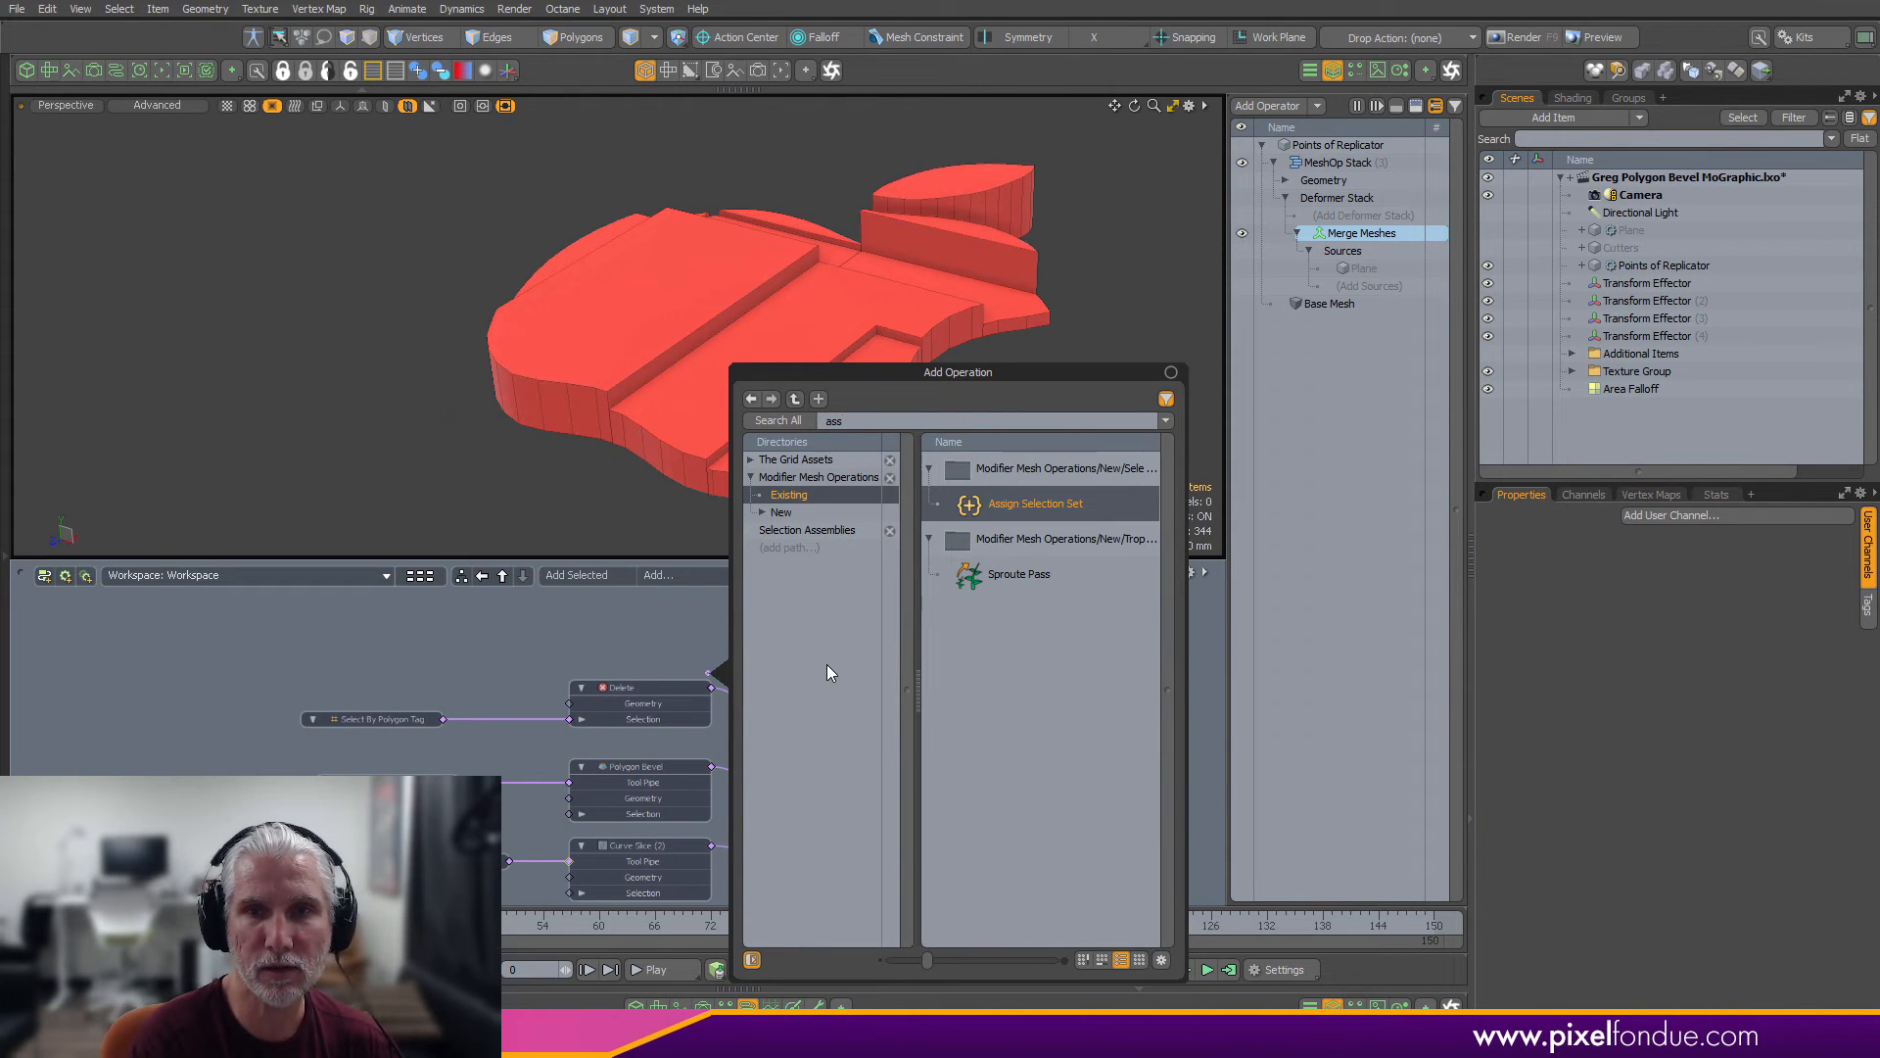
{"action": "key", "text": "Return"}
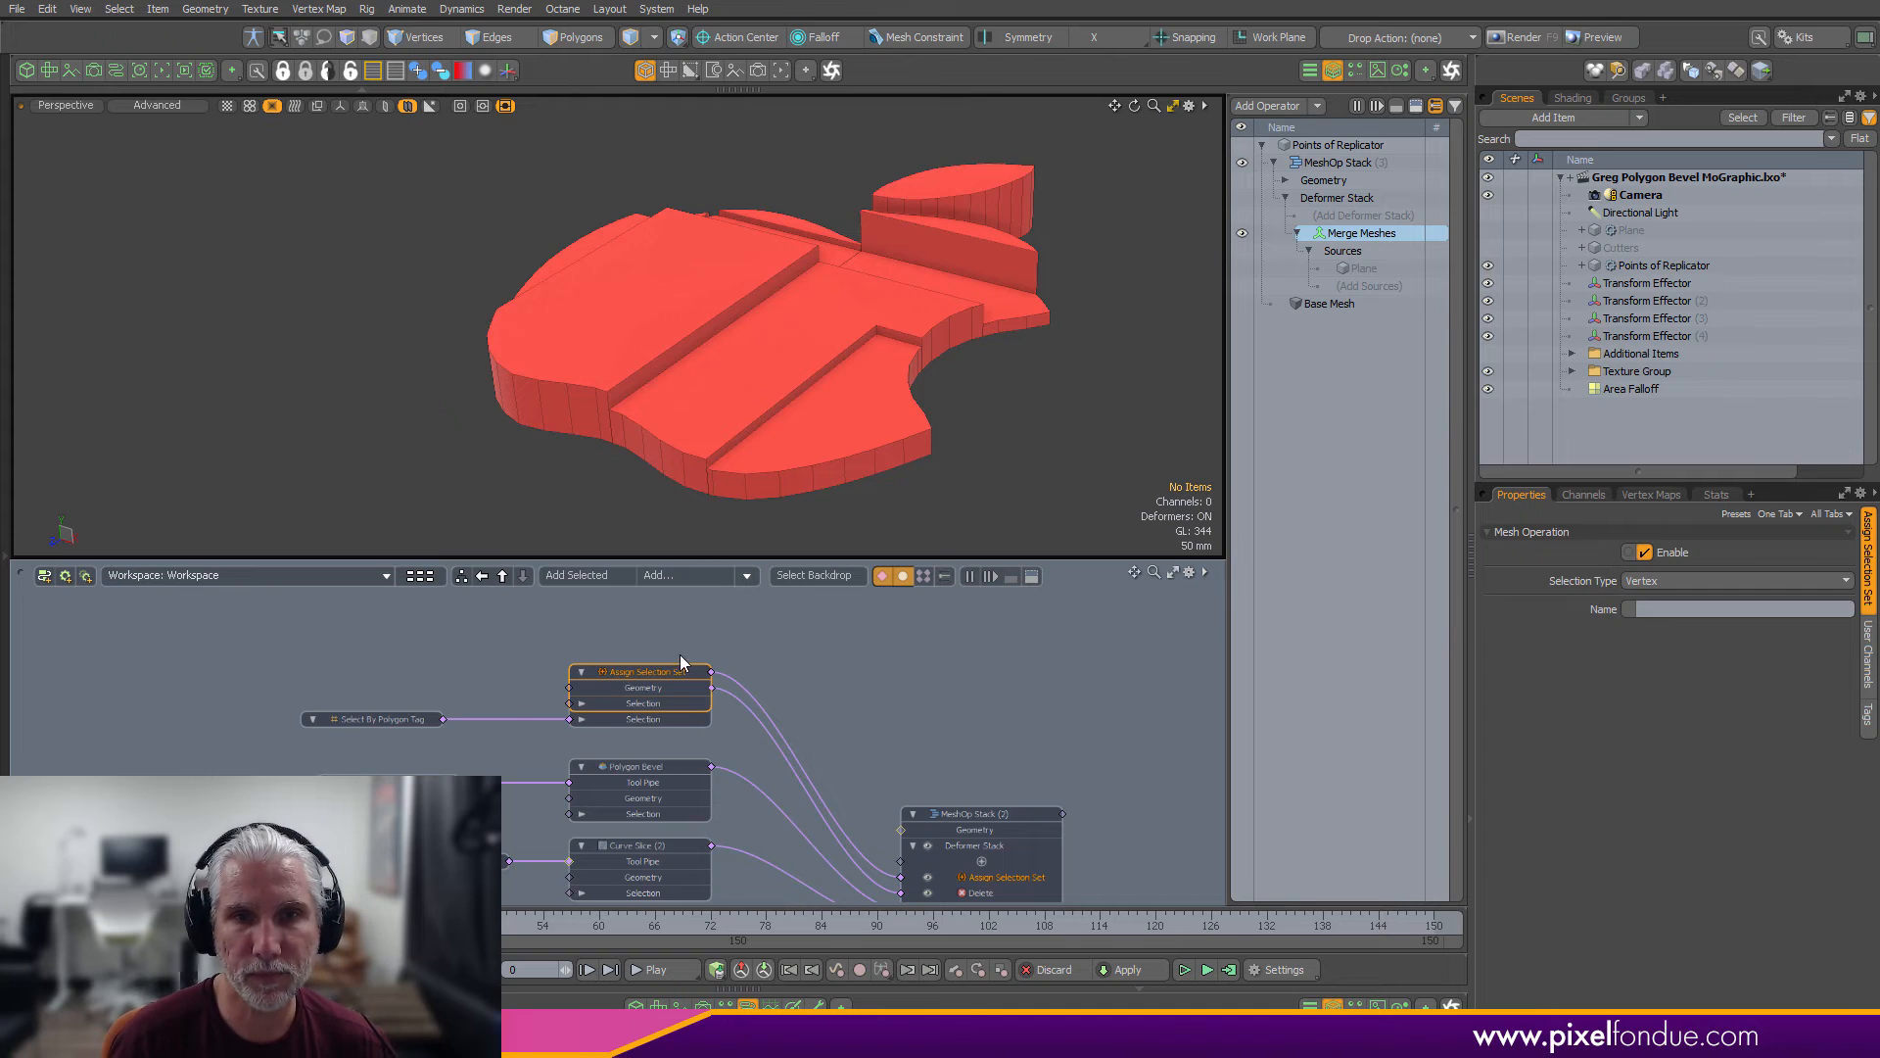
{"action": "left_click_drag", "start_coordinate": [679, 655], "coordinate": [673, 638]}
{"action": "scroll", "coordinate": [635, 648], "scroll_direction": "up", "scroll_amount": 3}
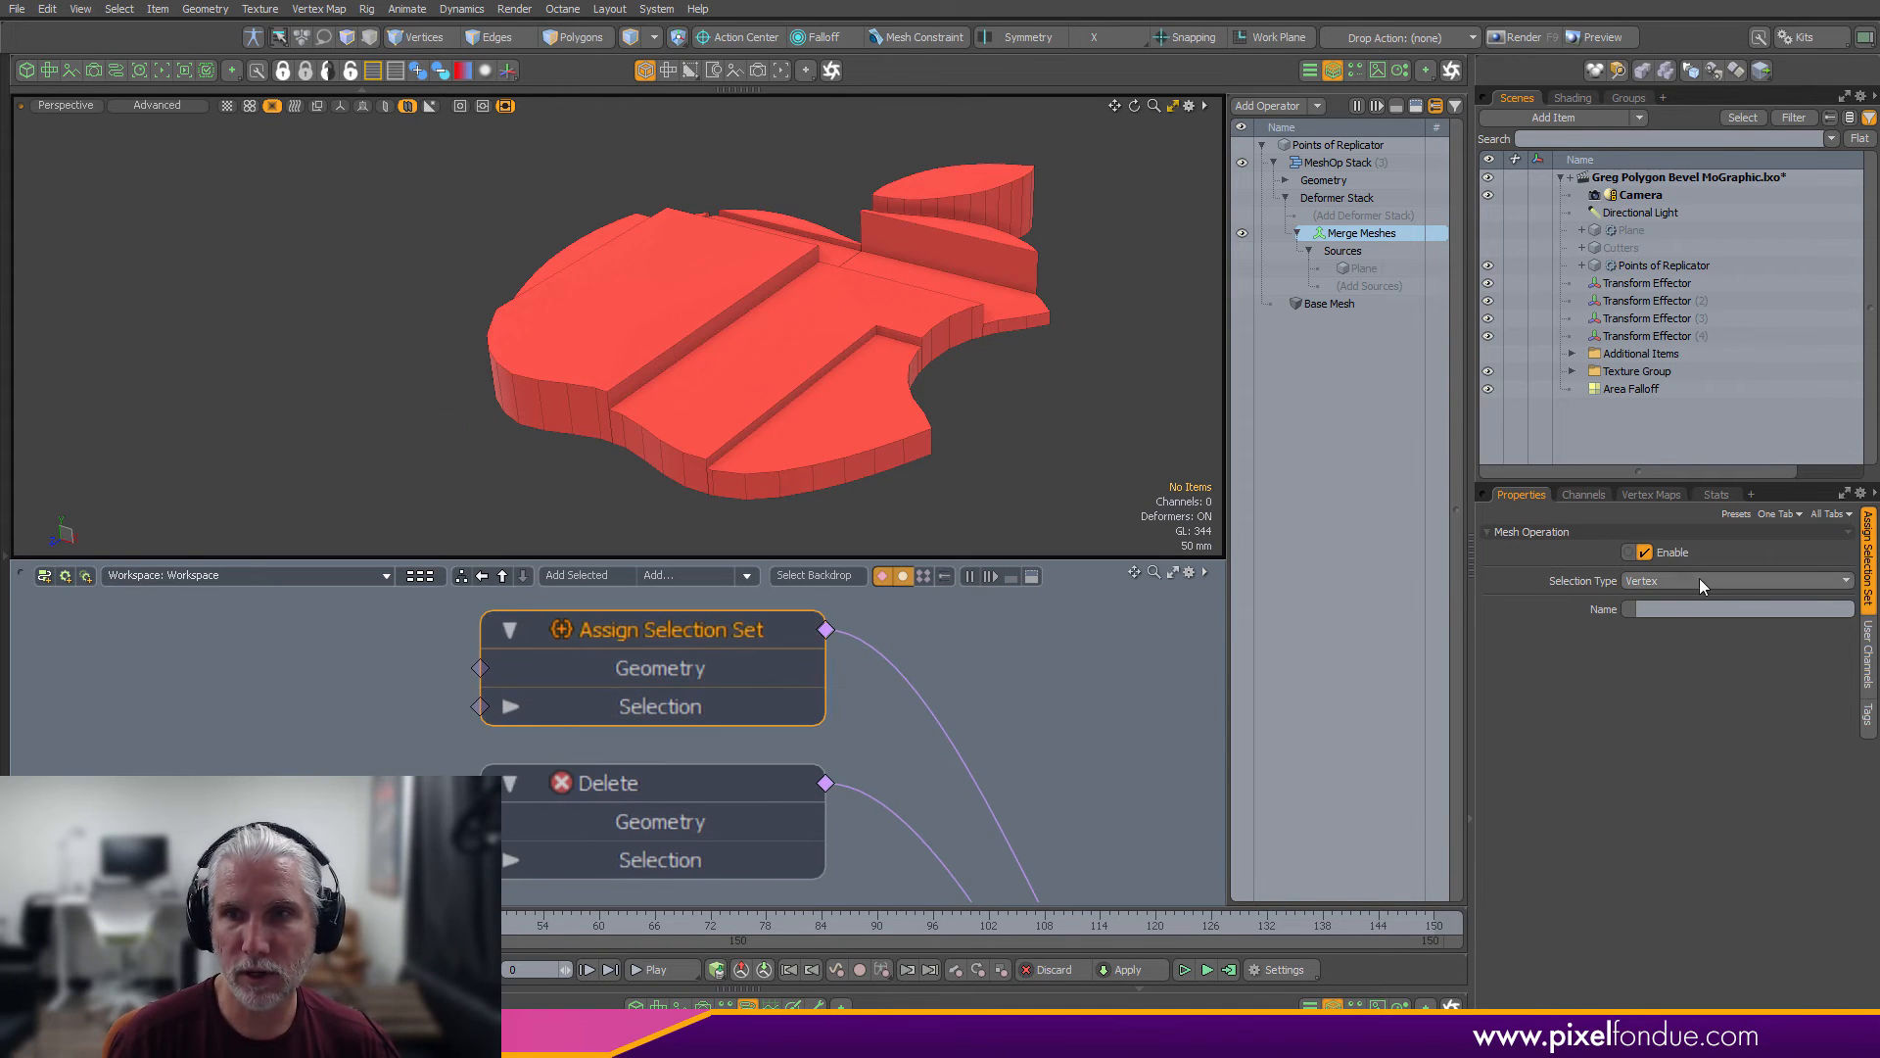
Set the Assign Selection Set operation's selection type to Polygon and move it below Delete in MeshOp Stack (2)
{"action": "left_click", "coordinate": [1671, 578]}
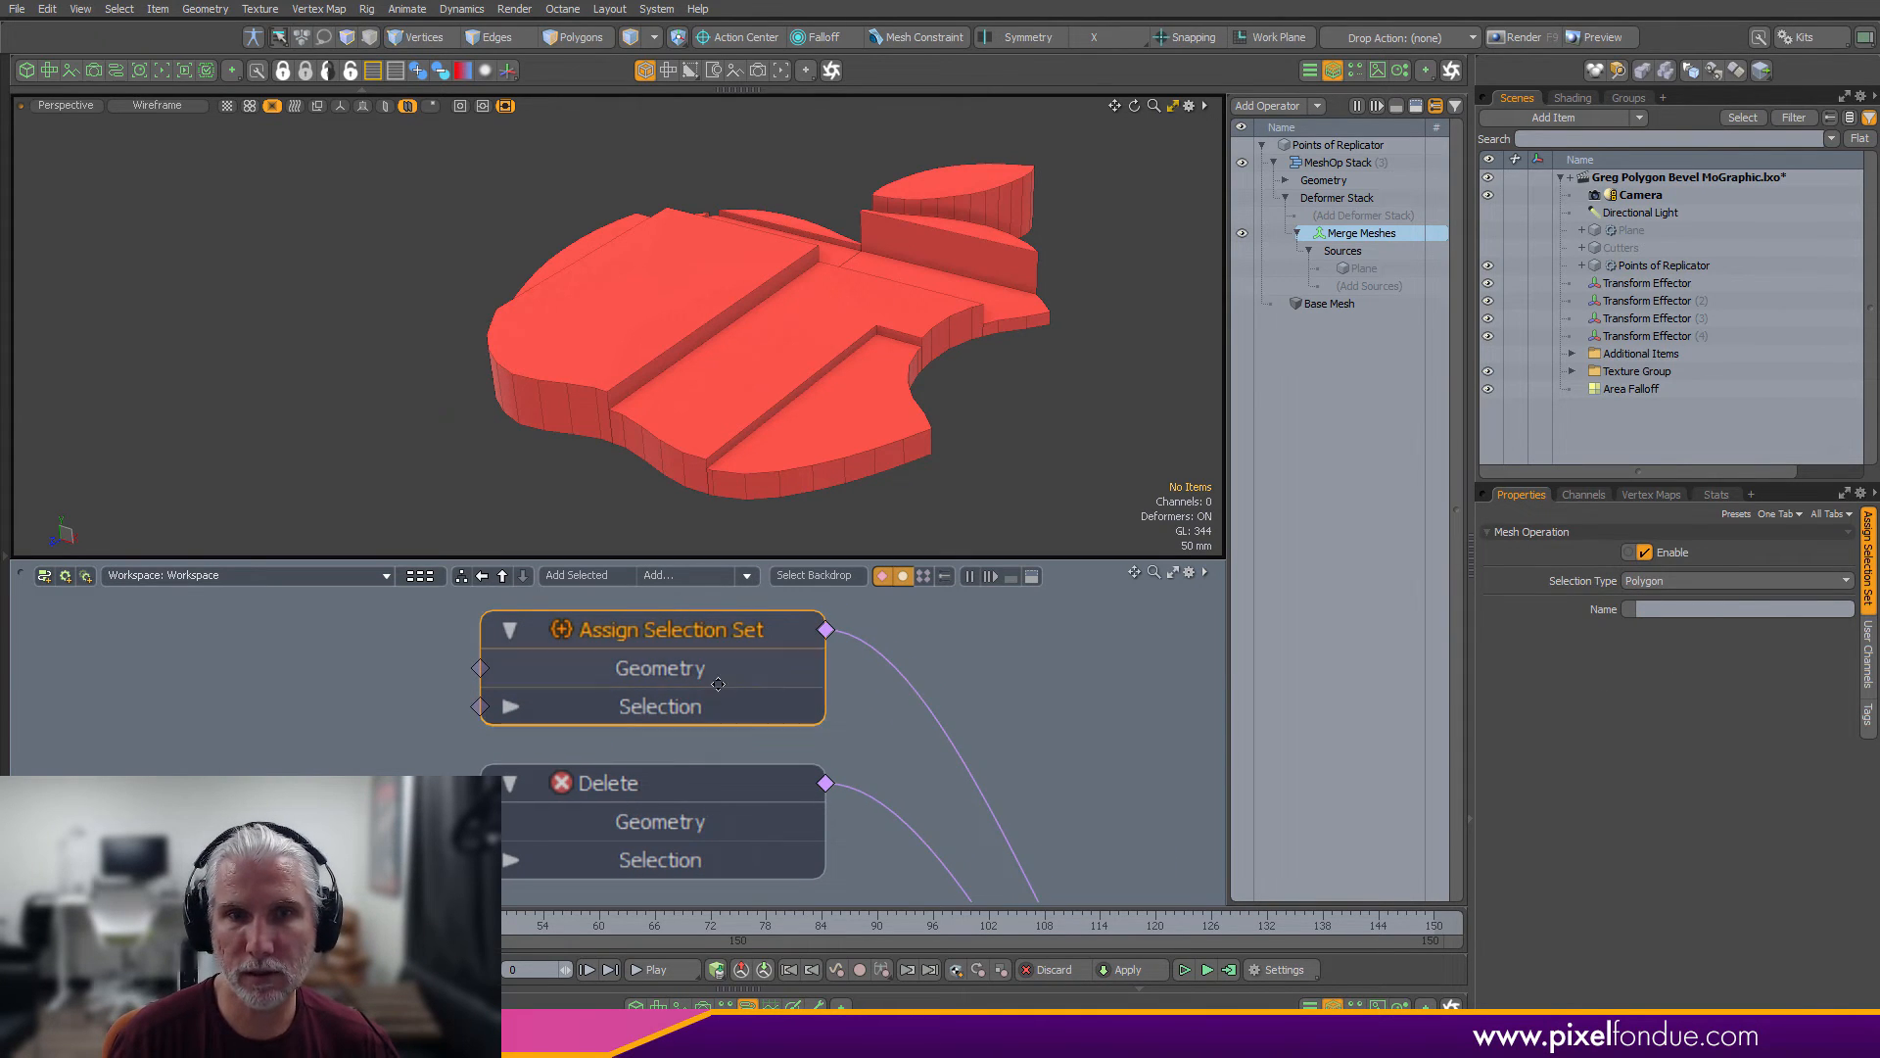
{"action": "scroll", "coordinate": [976, 692], "scroll_direction": "down", "scroll_amount": 4}
{"action": "scroll", "coordinate": [976, 692], "scroll_direction": "down", "scroll_amount": 5}
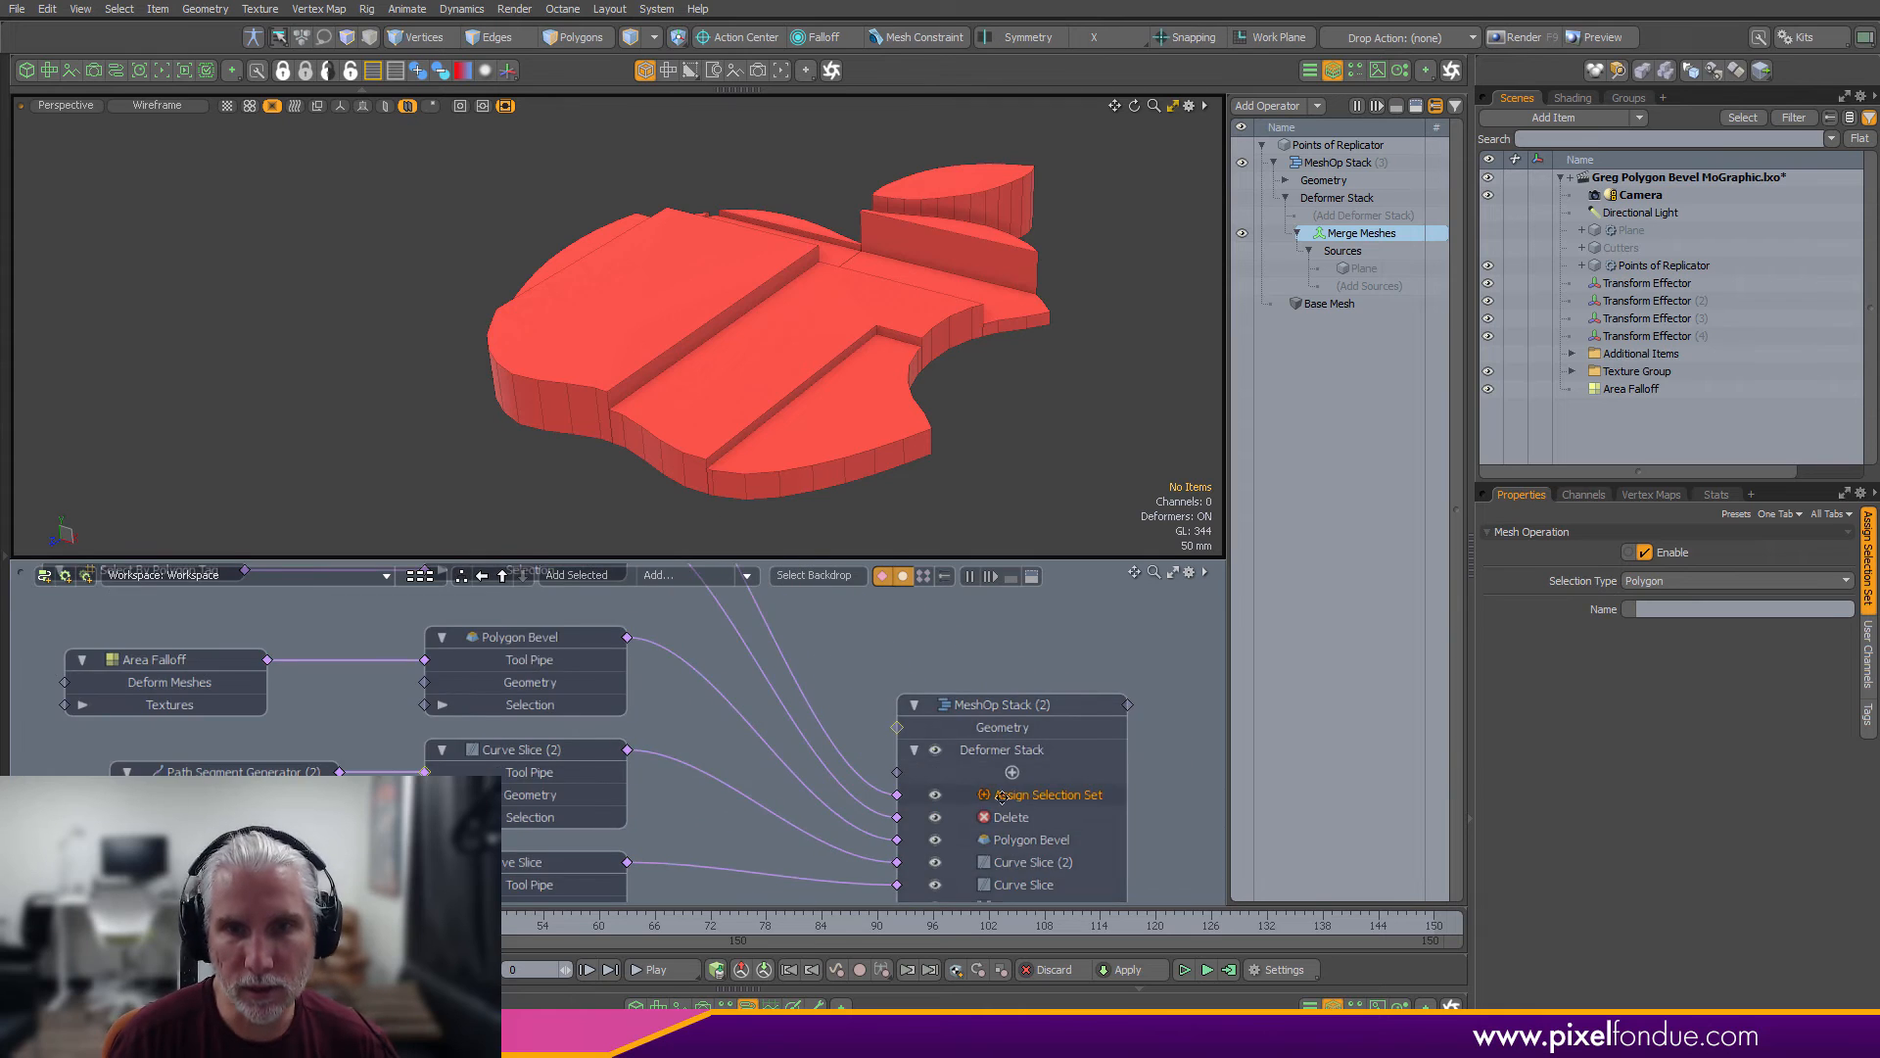
{"action": "scroll", "coordinate": [1002, 798], "scroll_direction": "up", "scroll_amount": 7}
{"action": "left_click_drag", "start_coordinate": [906, 701], "coordinate": [924, 749]}
{"action": "scroll", "coordinate": [1040, 712], "scroll_direction": "down", "scroll_amount": 3}
{"action": "left_click_drag", "start_coordinate": [1053, 712], "coordinate": [1197, 958], "text": "alt"}
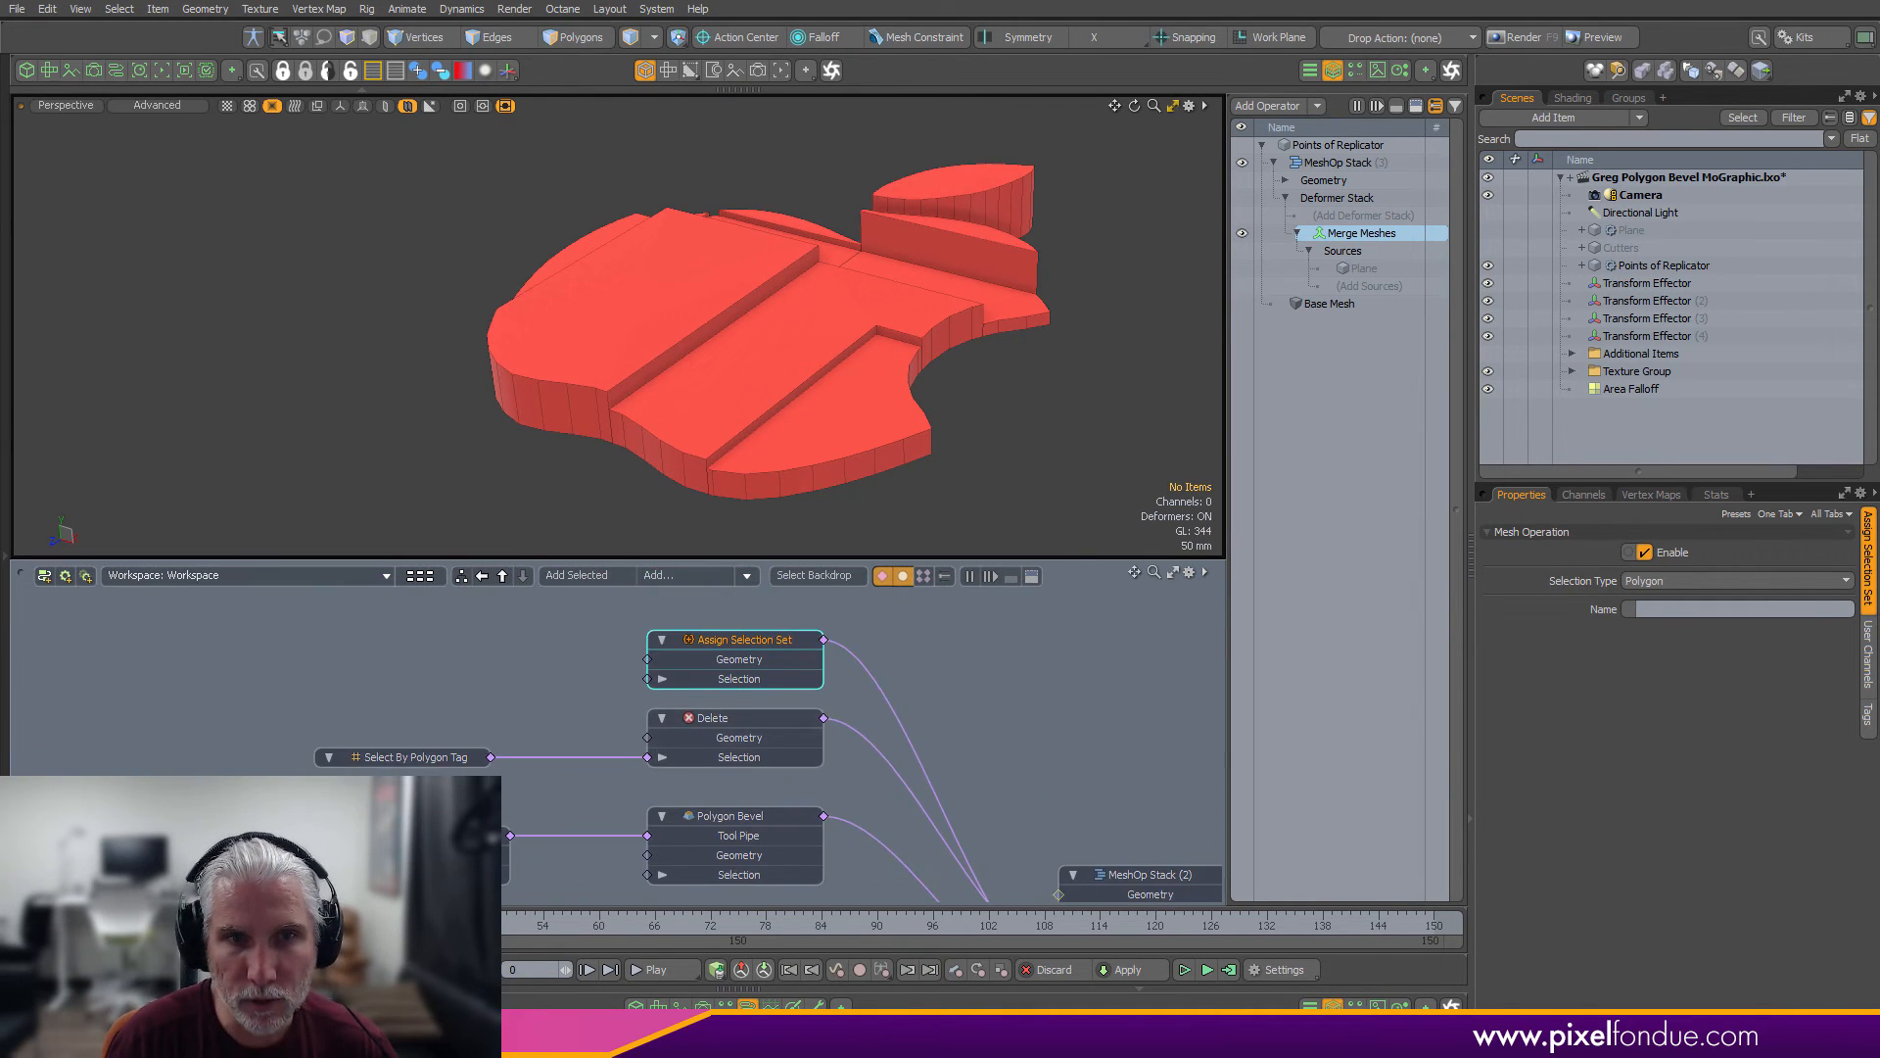
Rearrange the nodes so Delete and its Select By Polygon Tag node sit above the Assign Selection Set node
{"action": "left_click_drag", "start_coordinate": [323, 773], "coordinate": [769, 722]}
{"action": "left_click_drag", "start_coordinate": [768, 727], "coordinate": [755, 575]}
{"action": "left_click_drag", "start_coordinate": [658, 696], "coordinate": [654, 786], "text": "alt"}
{"action": "left_click_drag", "start_coordinate": [396, 804], "coordinate": [786, 666]}
{"action": "left_click_drag", "start_coordinate": [767, 687], "coordinate": [764, 734]}
{"action": "left_click", "coordinate": [824, 695]}
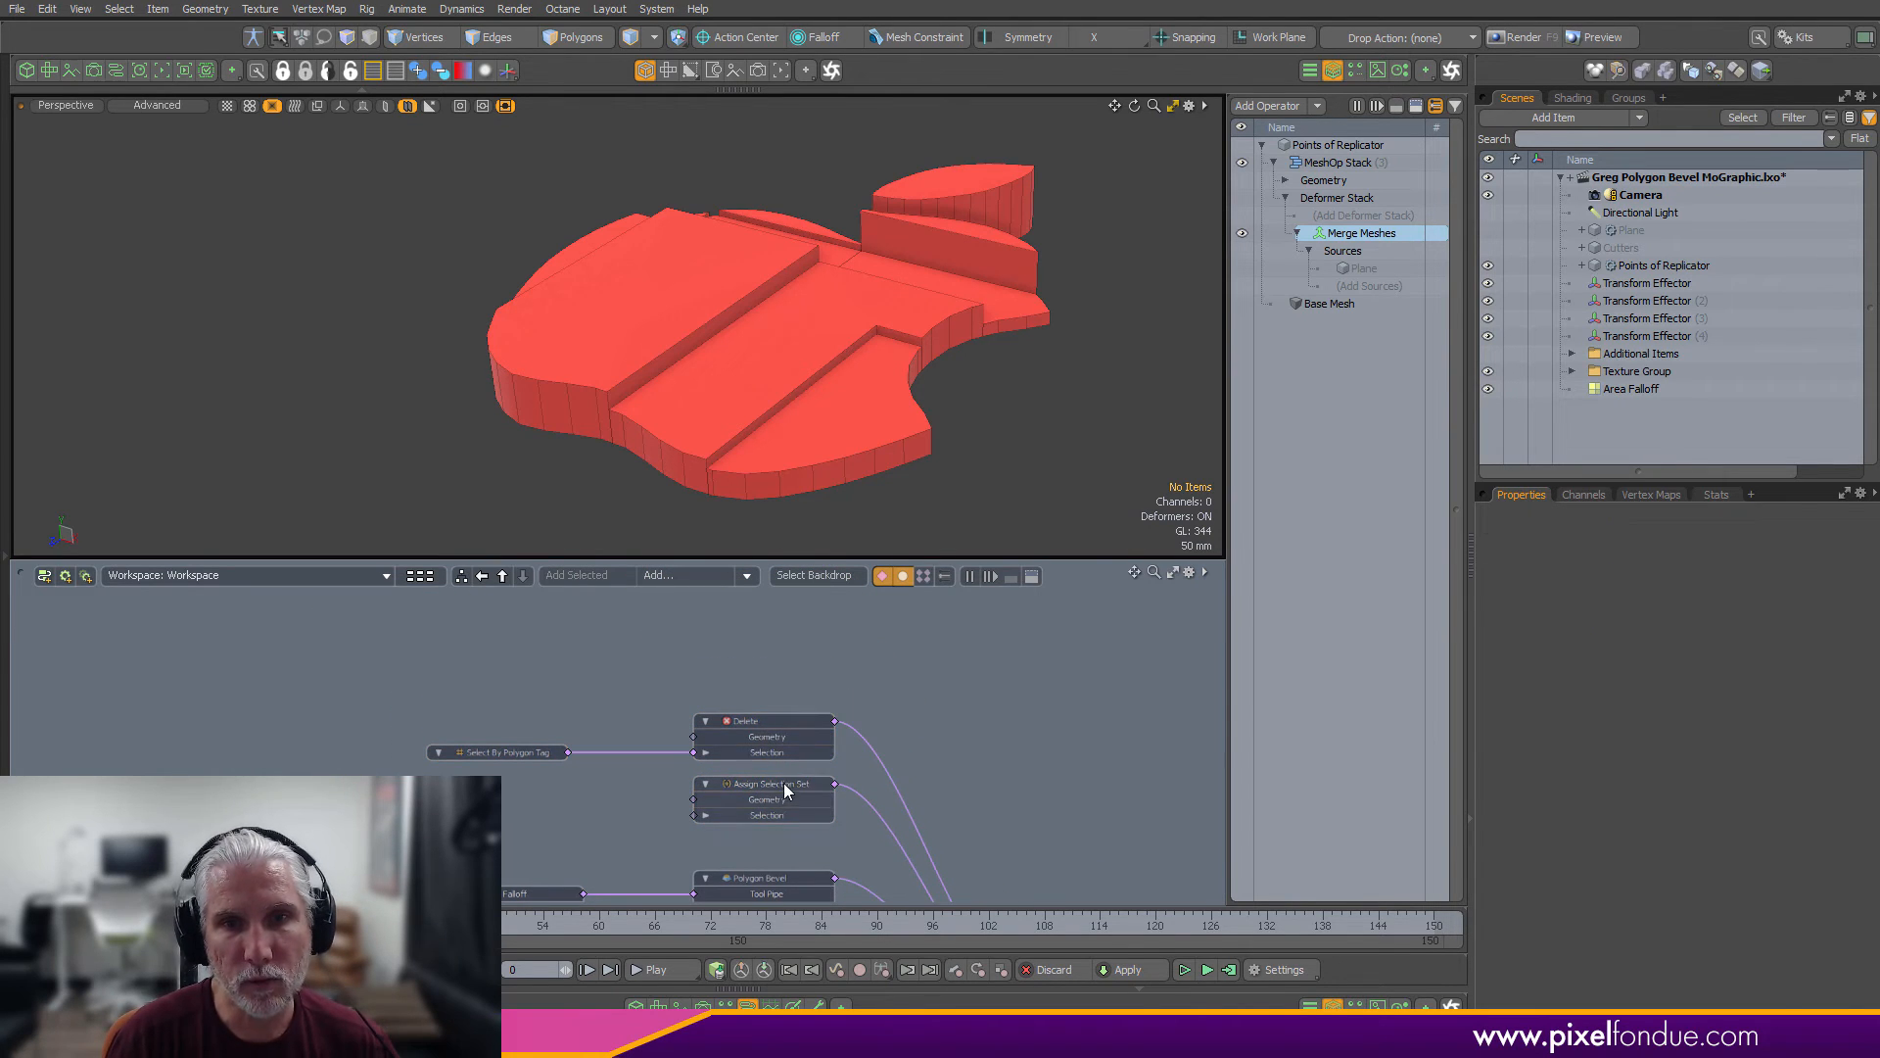
Add a Select by Previous Operation node feeding the selection of Assign Selection Set, and place it beside that node
{"action": "left_click", "coordinate": [787, 789]}
{"action": "left_click", "coordinate": [696, 579]}
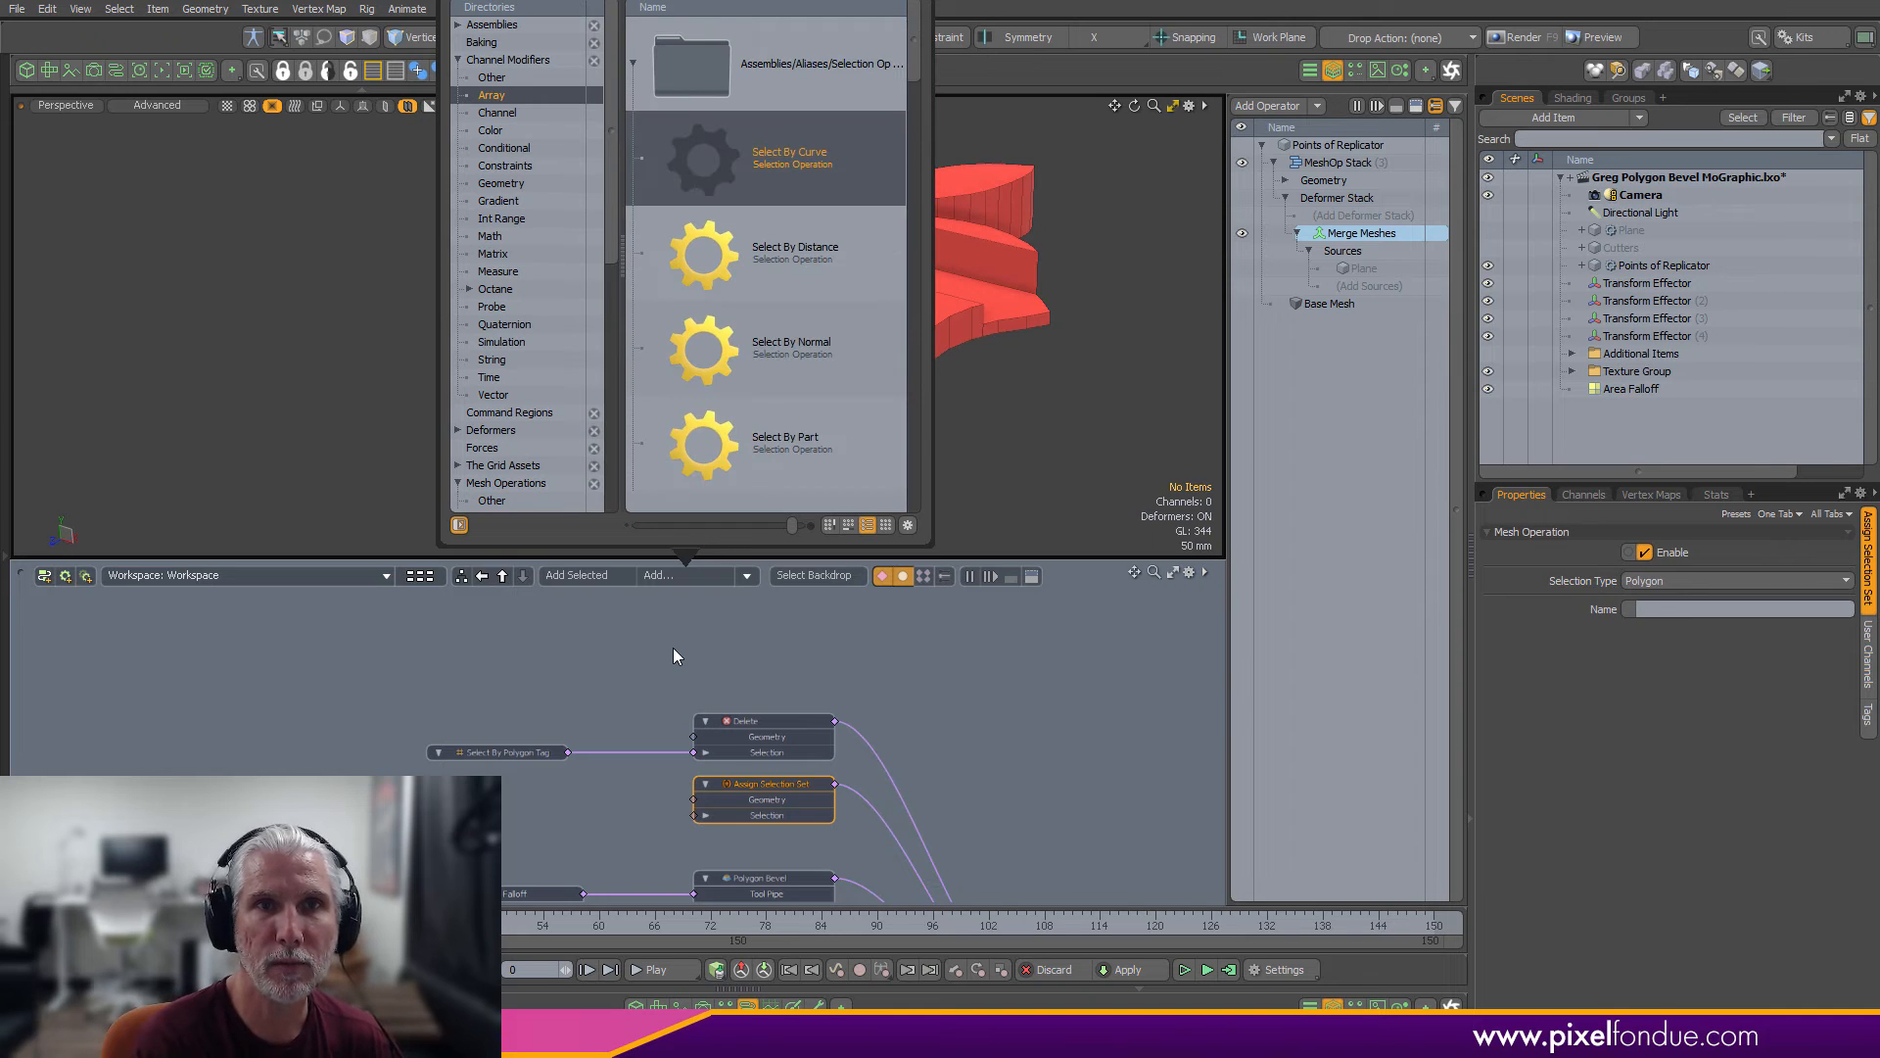
{"action": "key", "text": "Return"}
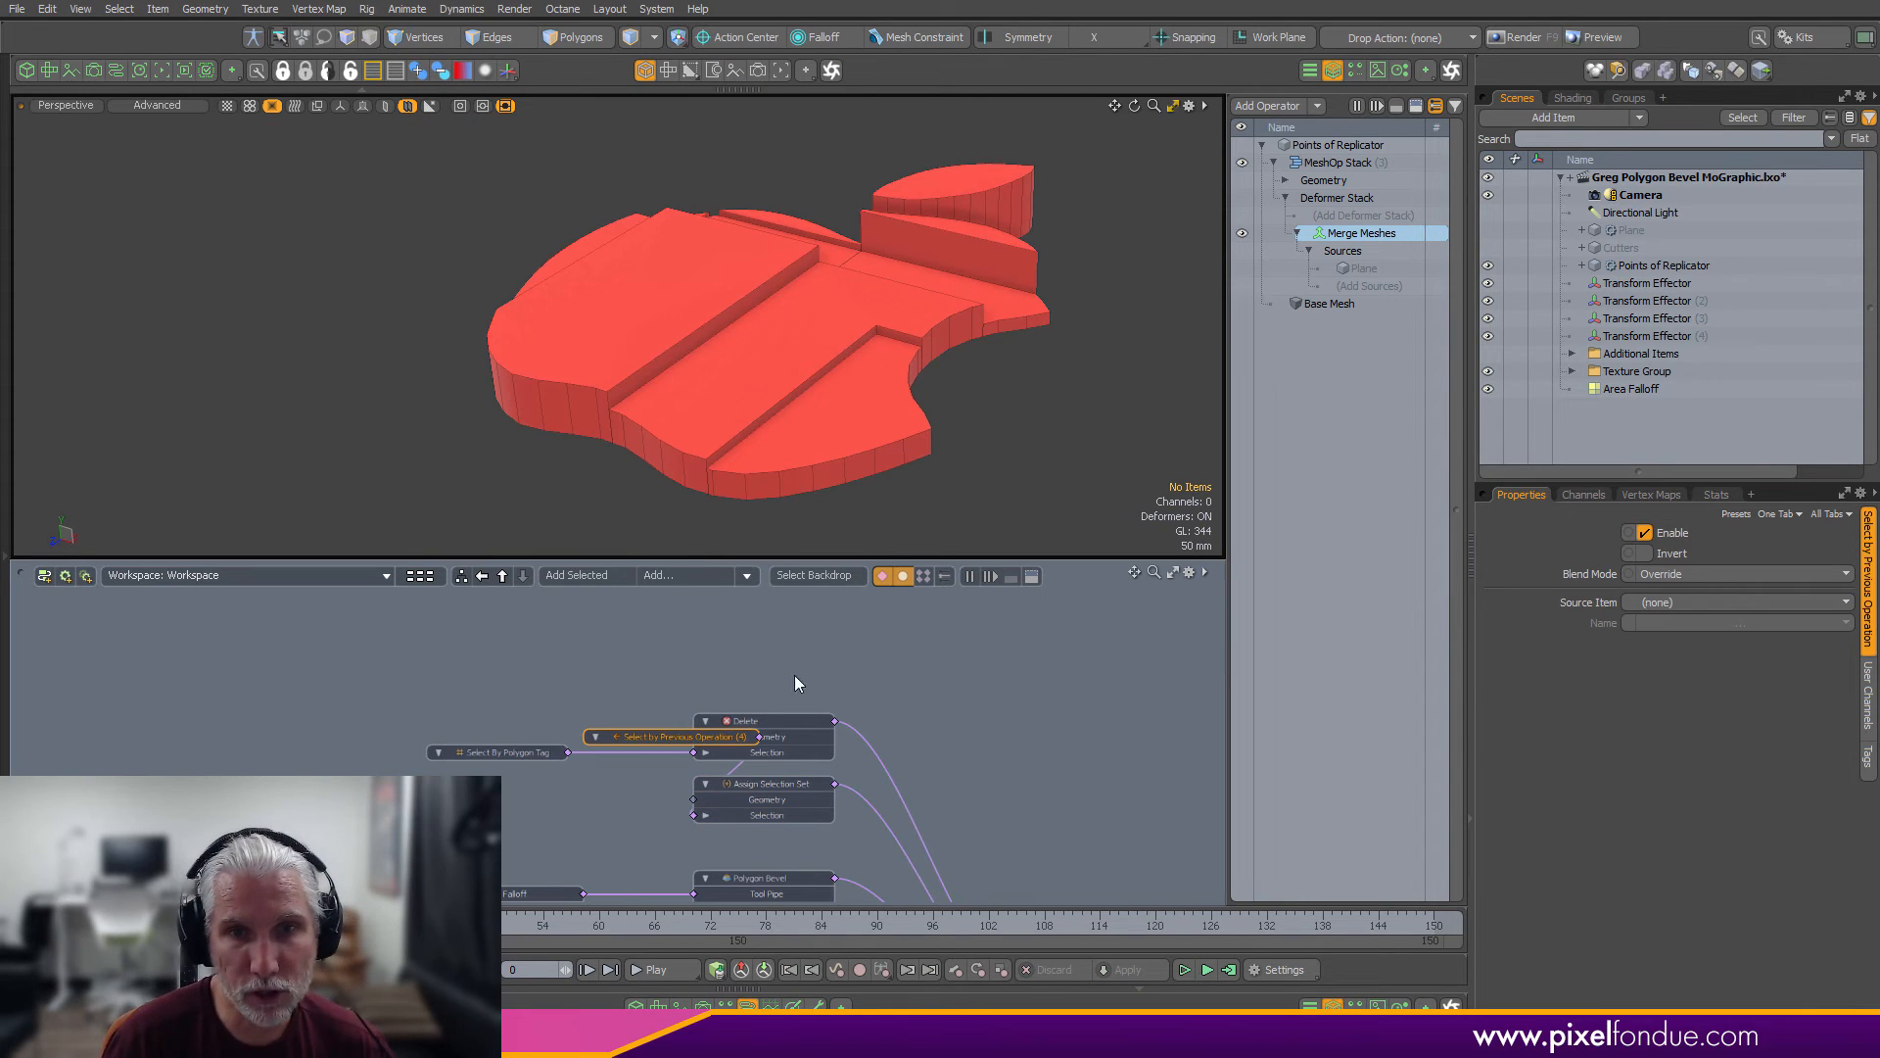
{"action": "left_click_drag", "start_coordinate": [690, 741], "coordinate": [544, 819]}
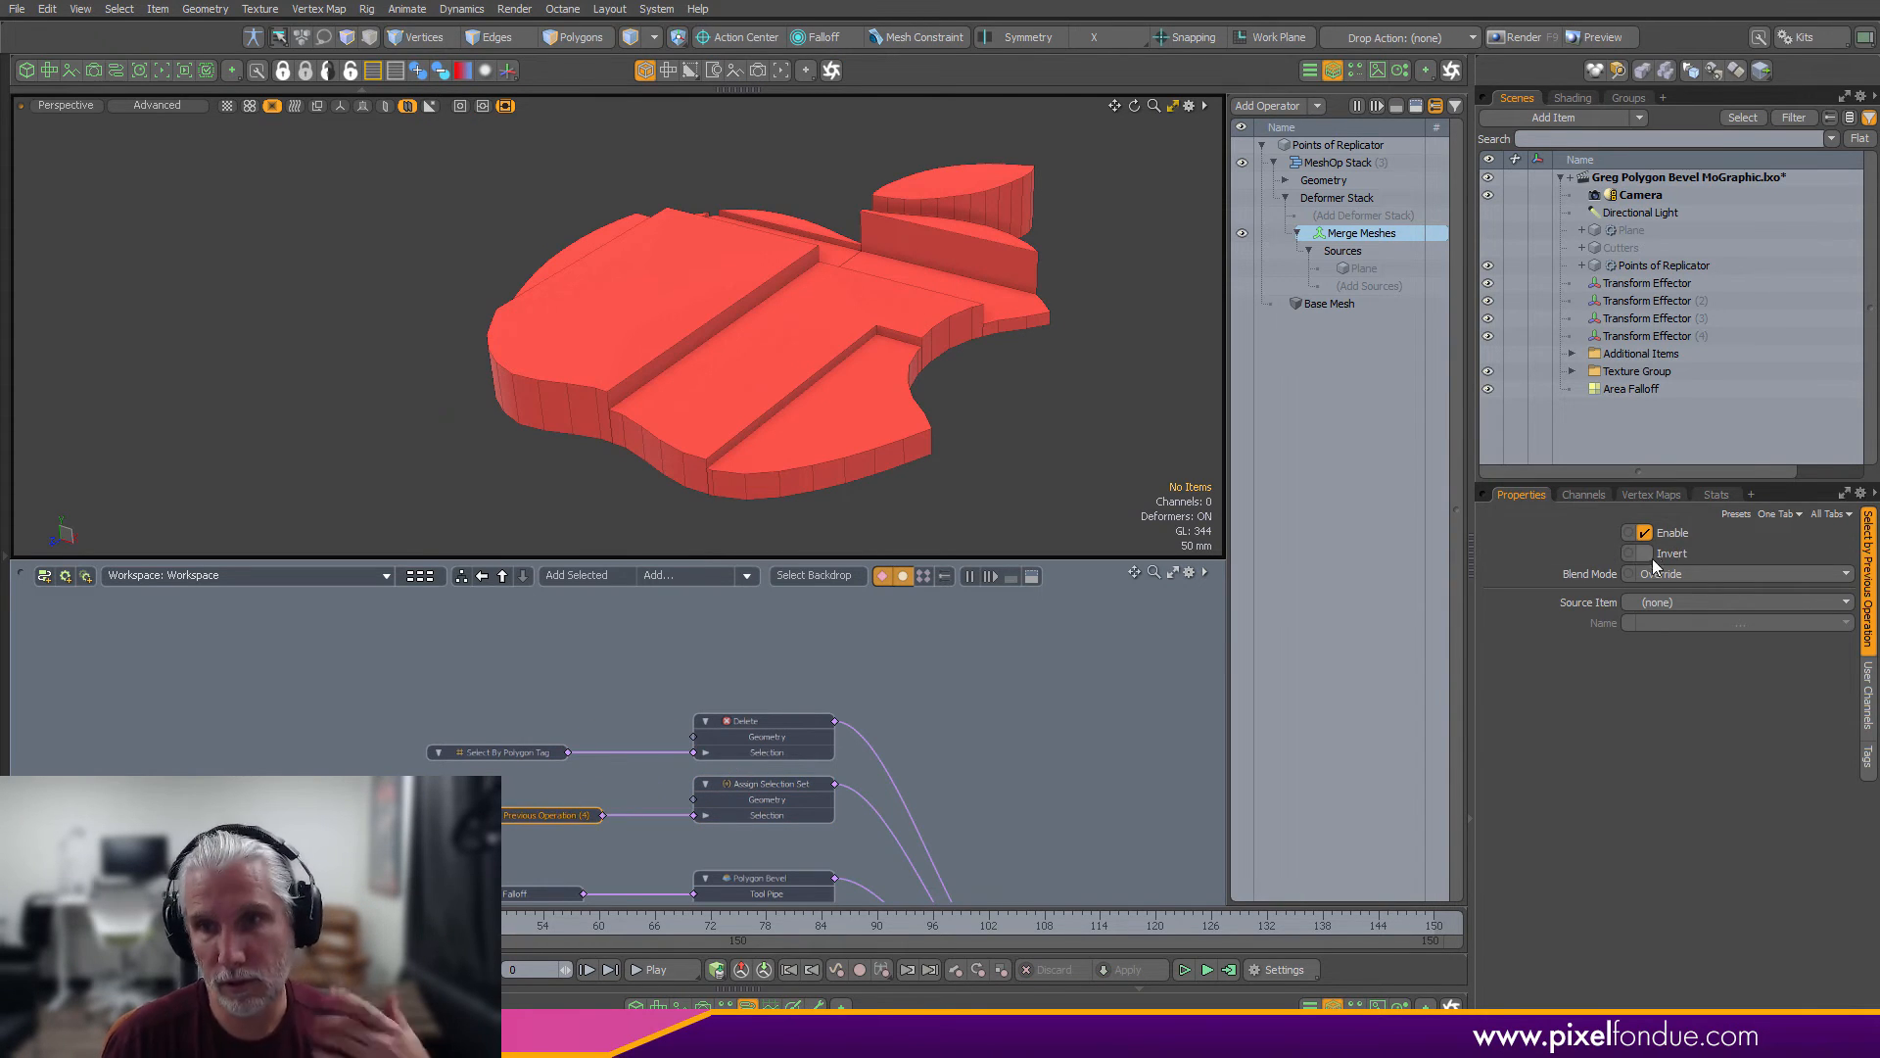
Set the new Select by Previous Operation's source item to Polygon Bevel and its name to Front
{"action": "left_click", "coordinate": [1672, 603]}
{"action": "left_click", "coordinate": [1680, 706]}
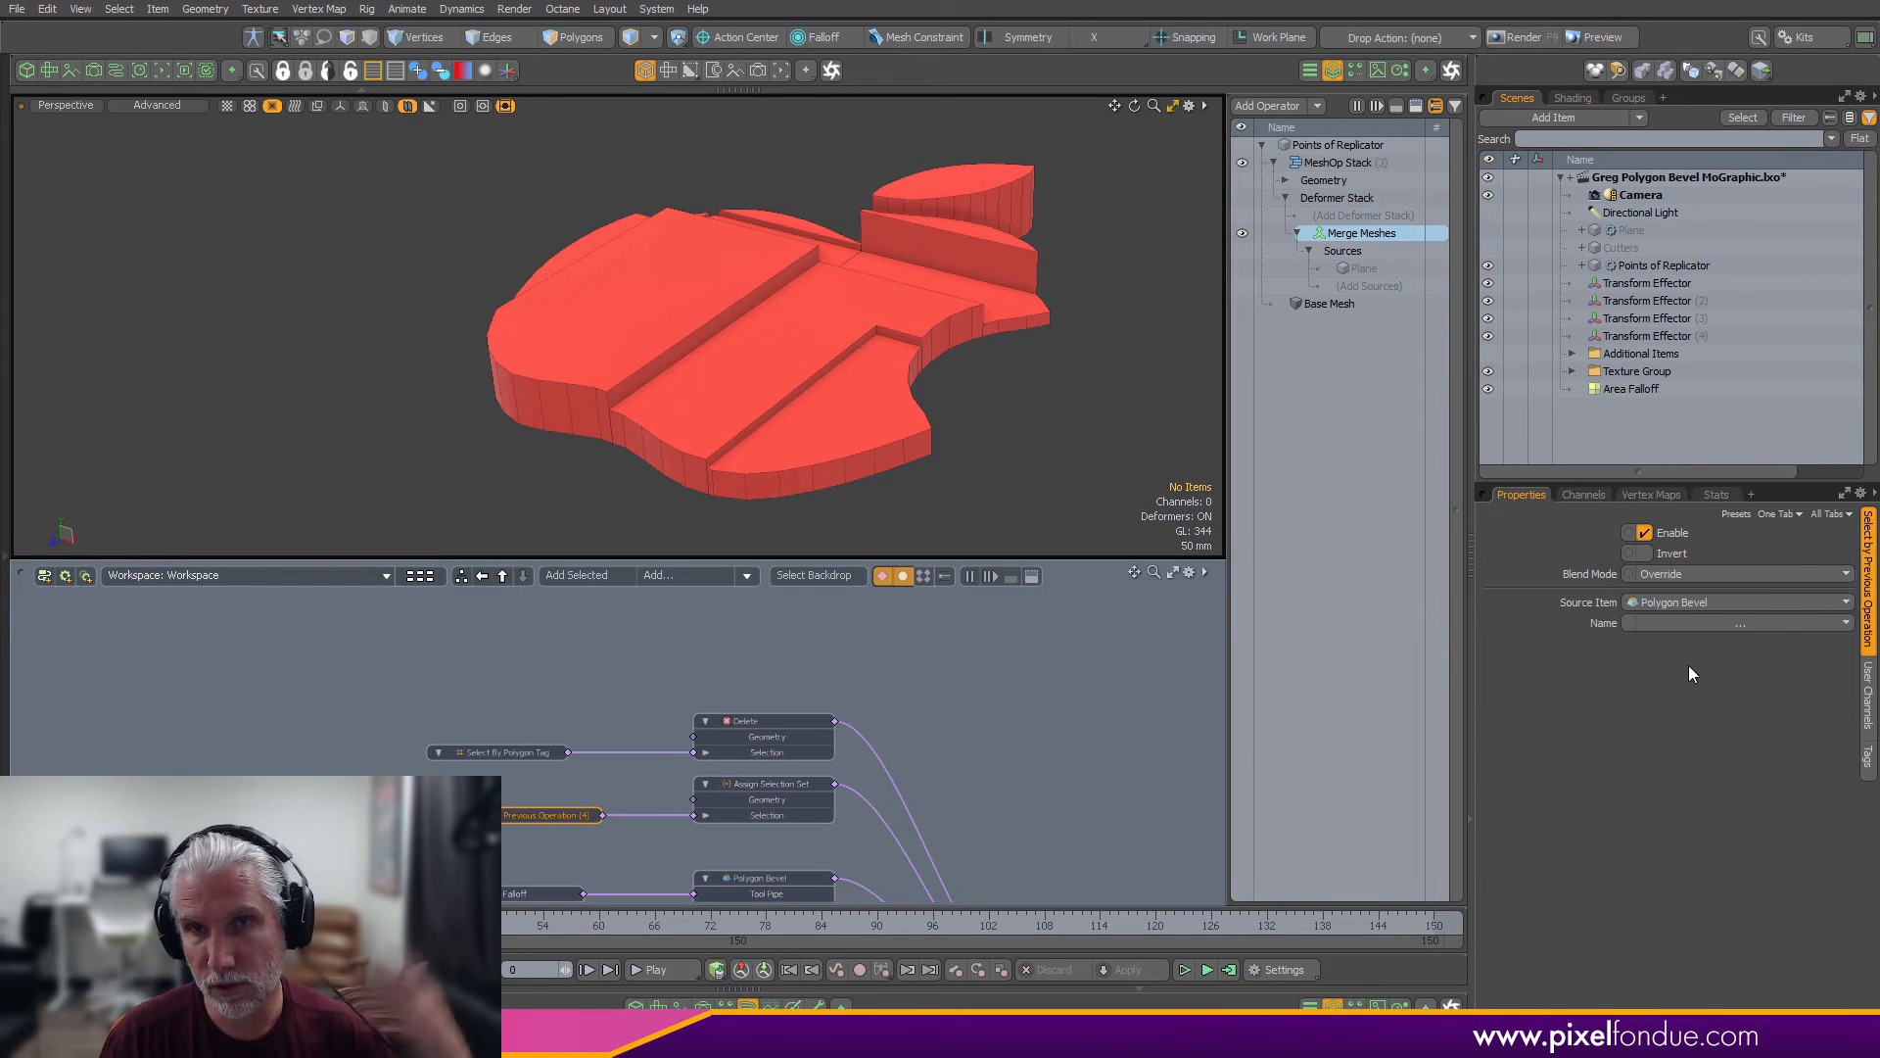
{"action": "left_click", "coordinate": [1686, 625]}
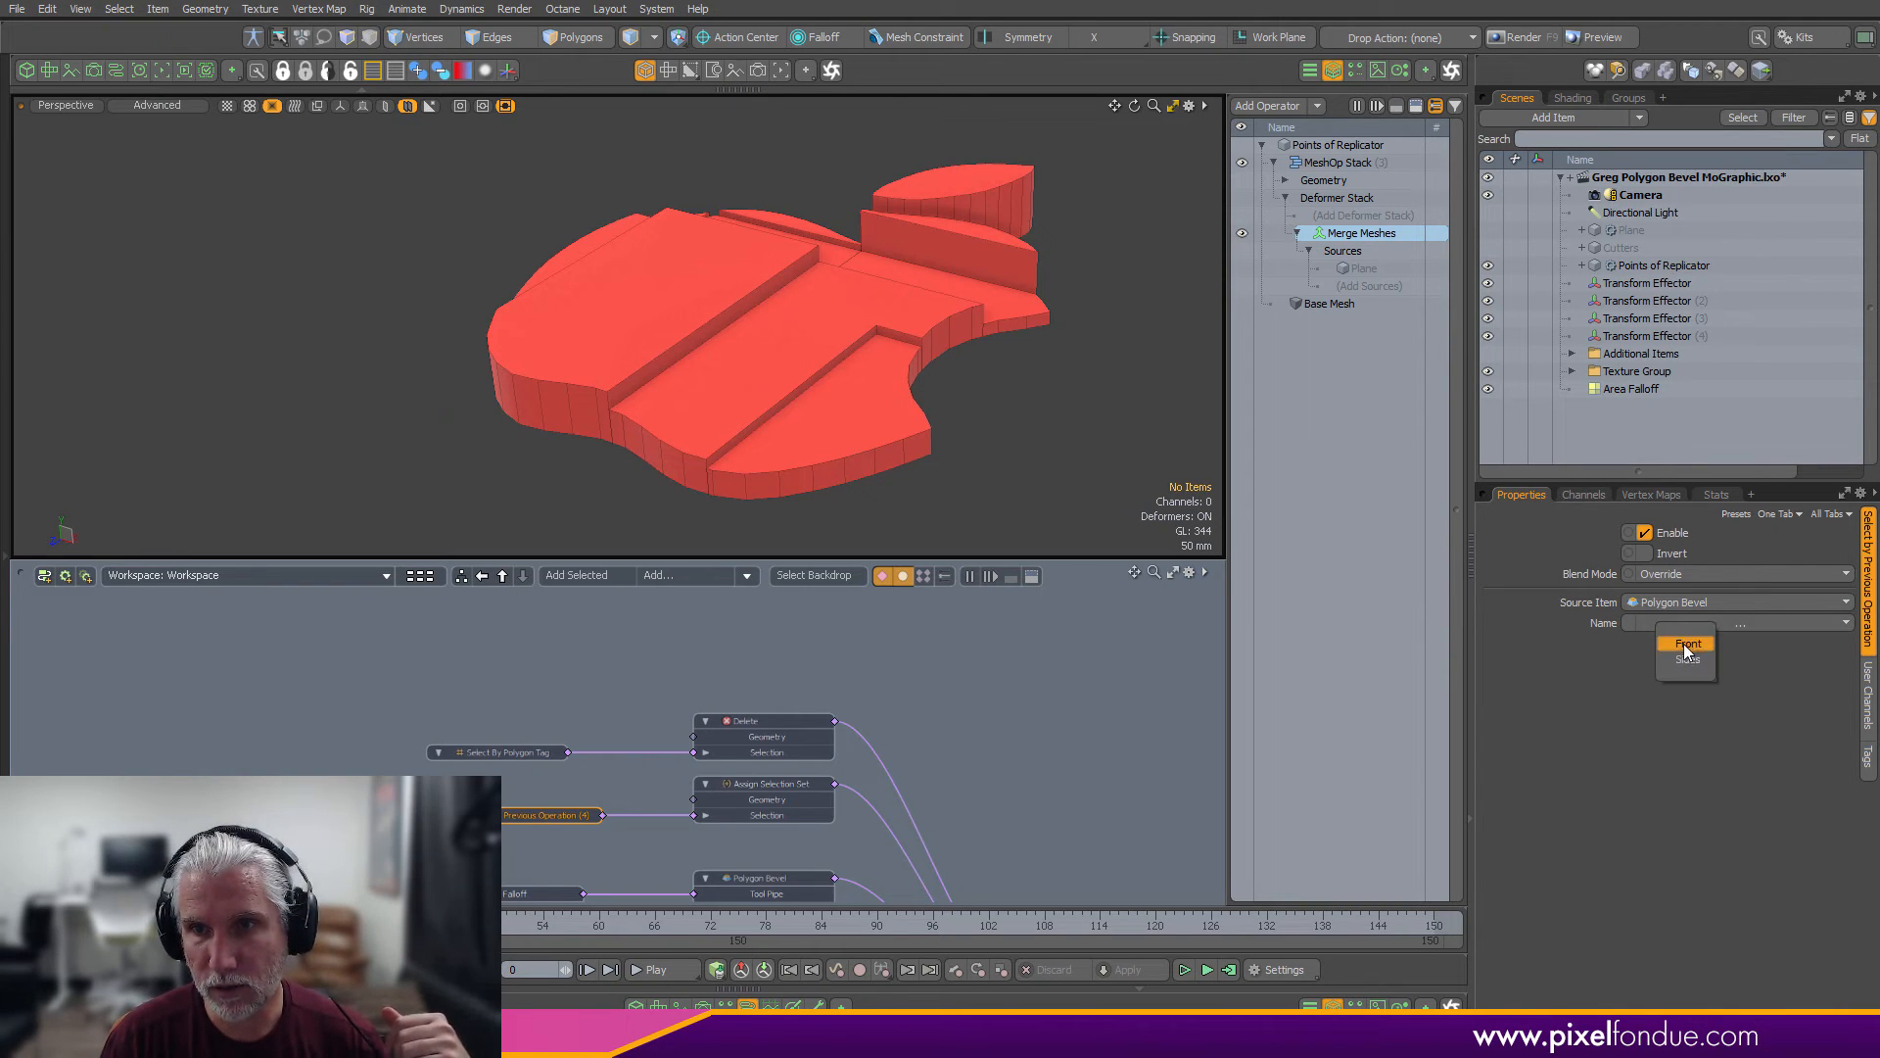
{"action": "left_click", "coordinate": [1686, 646]}
{"action": "left_click", "coordinate": [1202, 718]}
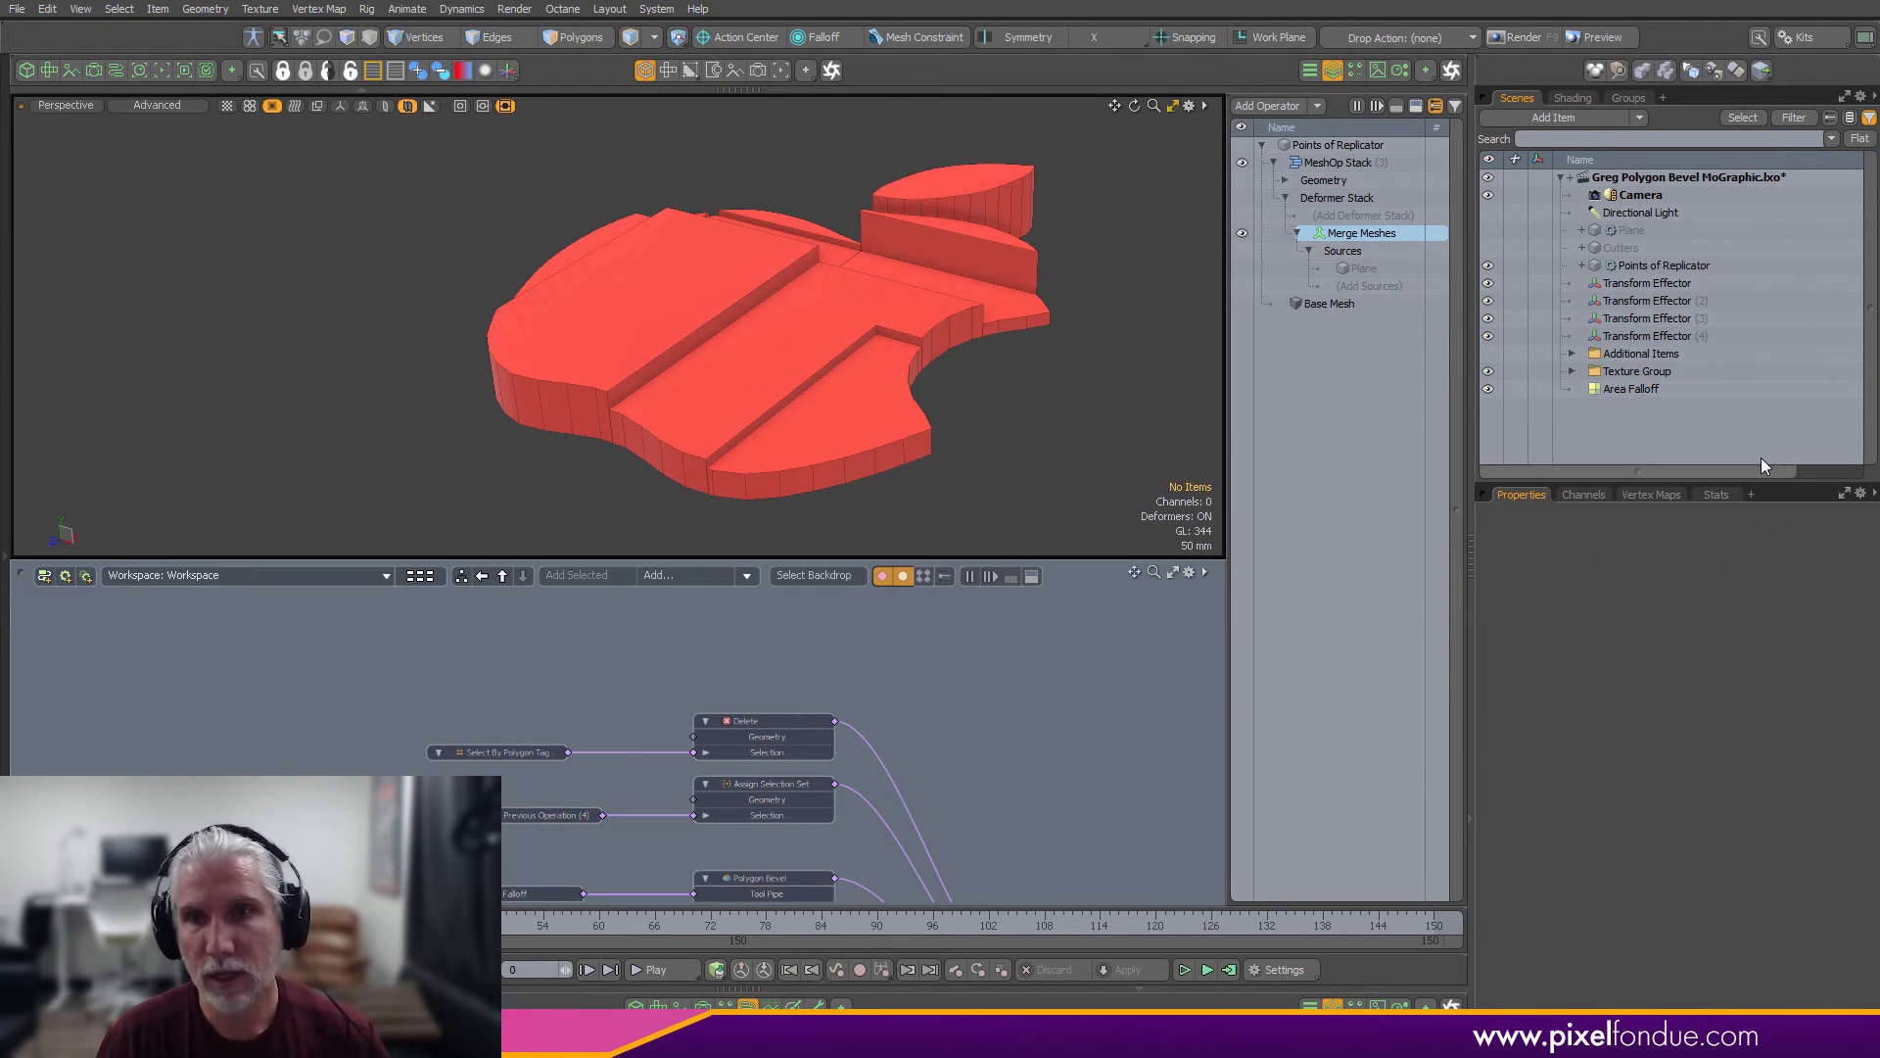
Name the selection set in the Assign Selection Set operation "Top"
{"action": "left_click", "coordinate": [1716, 495]}
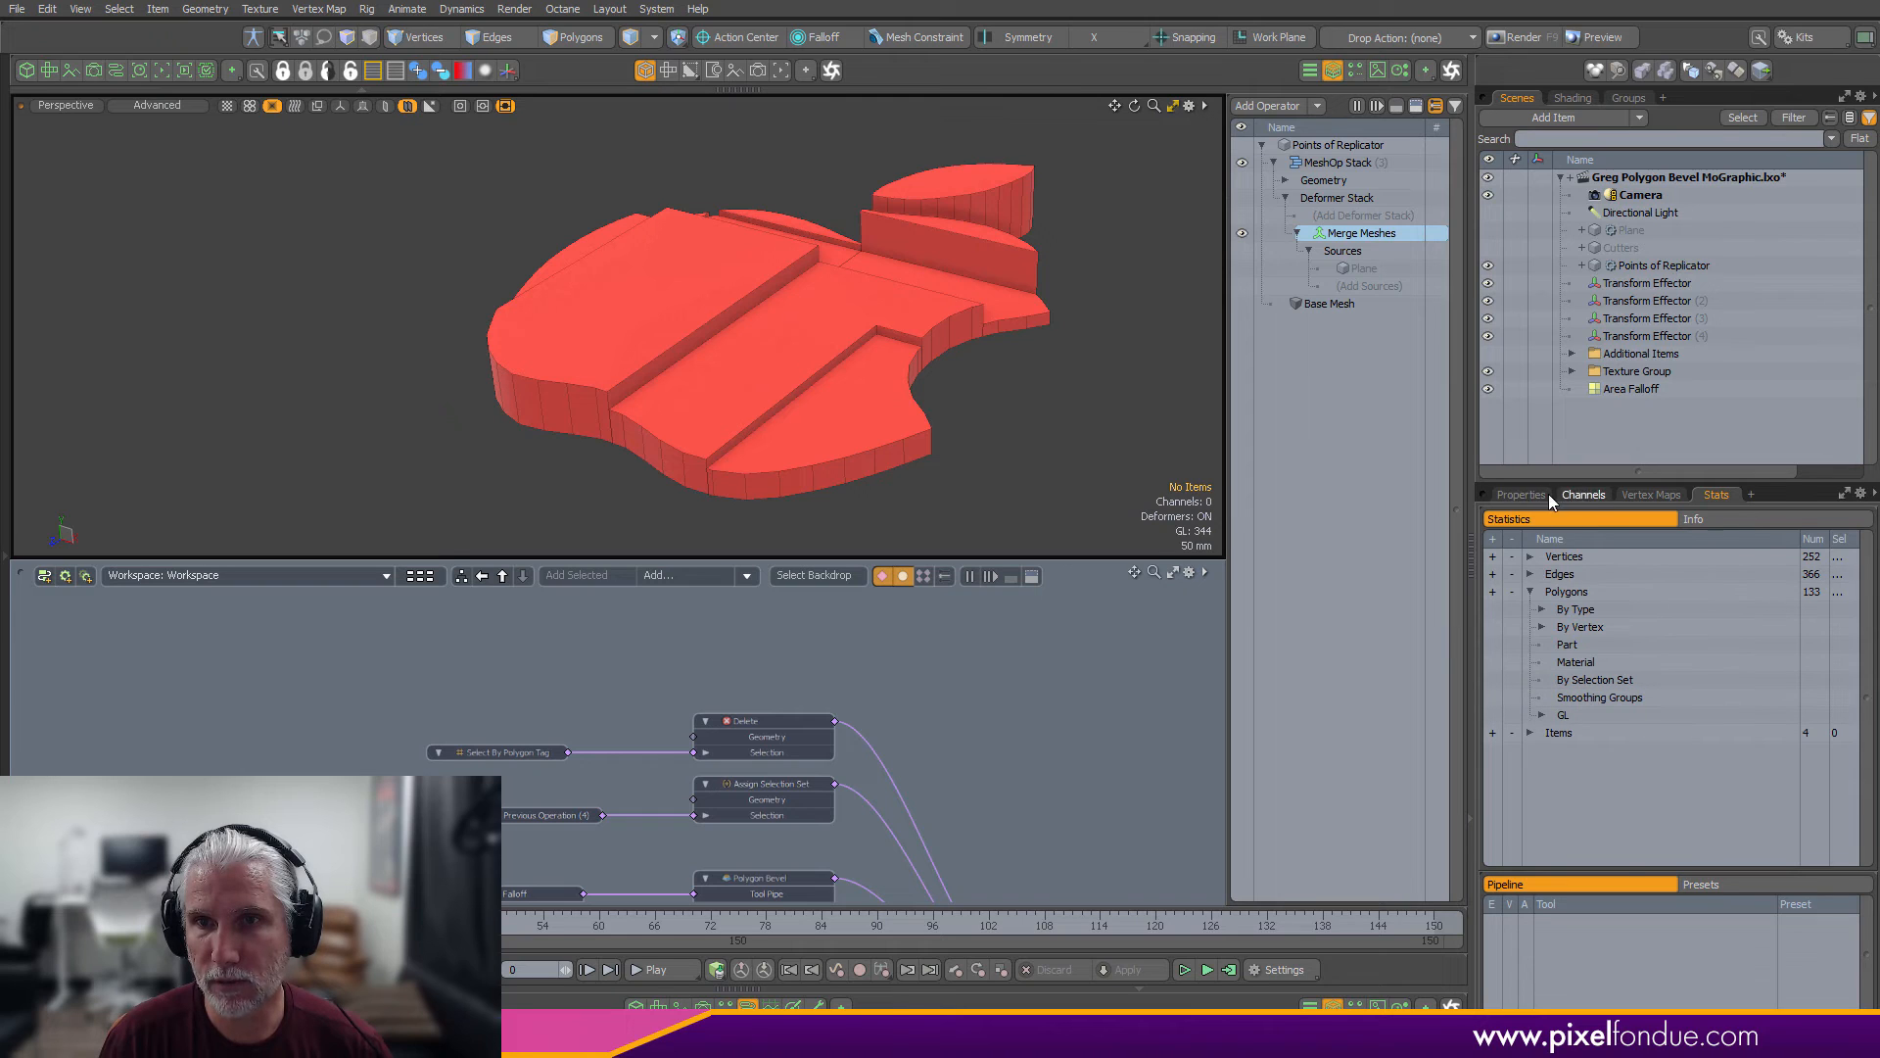
{"action": "left_click", "coordinate": [818, 784]}
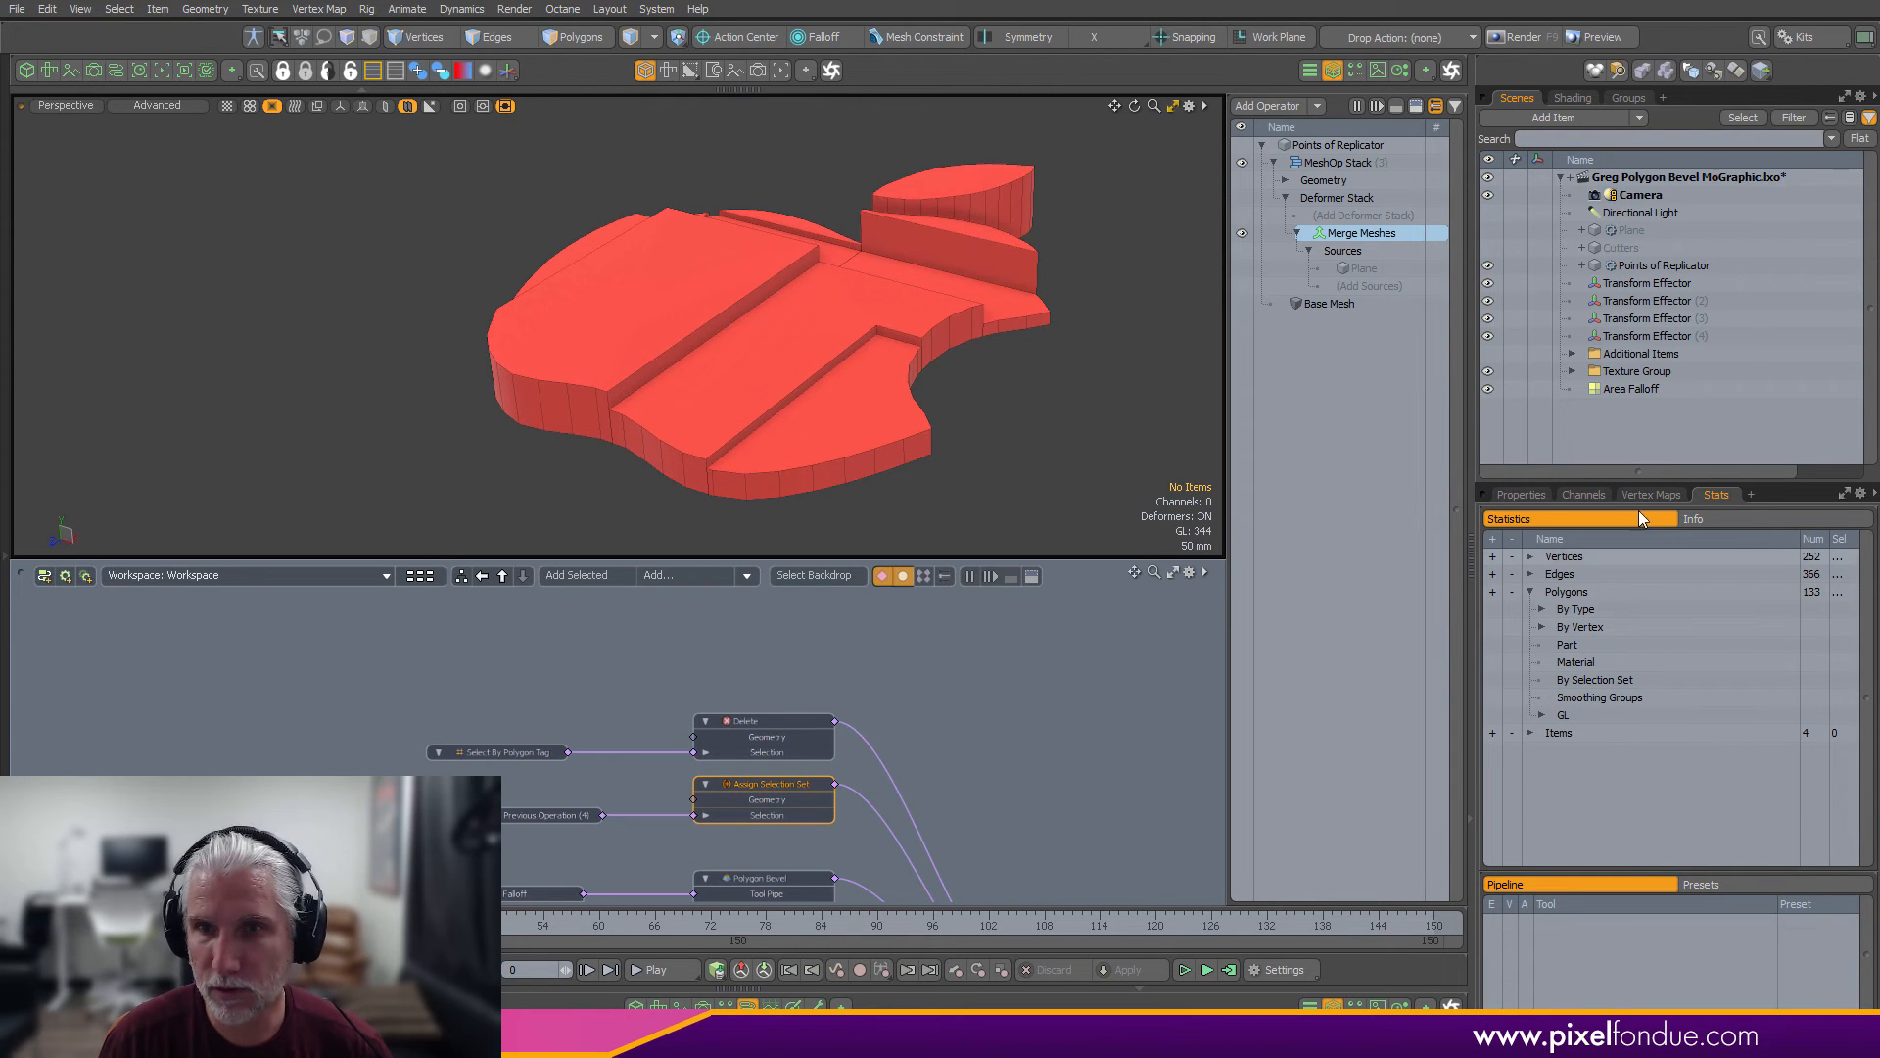
{"action": "left_click", "coordinate": [1520, 495]}
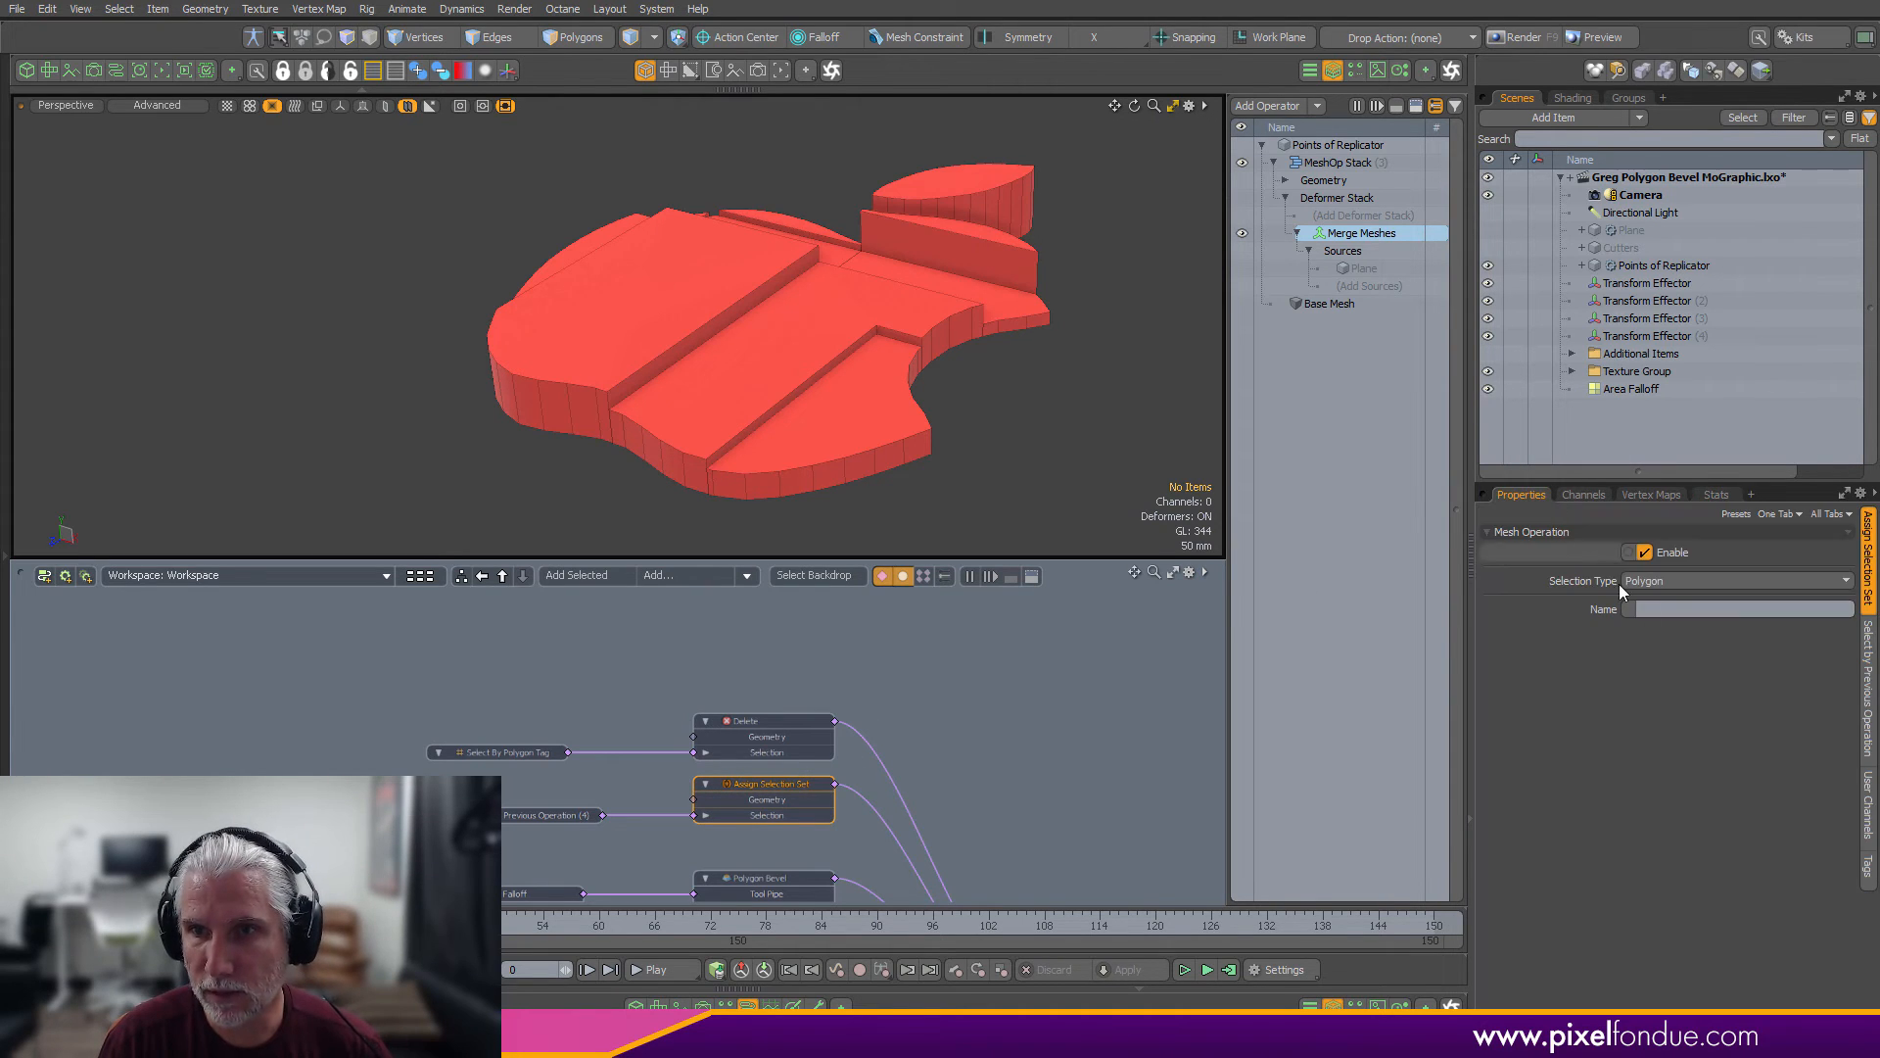
{"action": "left_click", "coordinate": [1674, 609]}
{"action": "type", "text": "Top"}
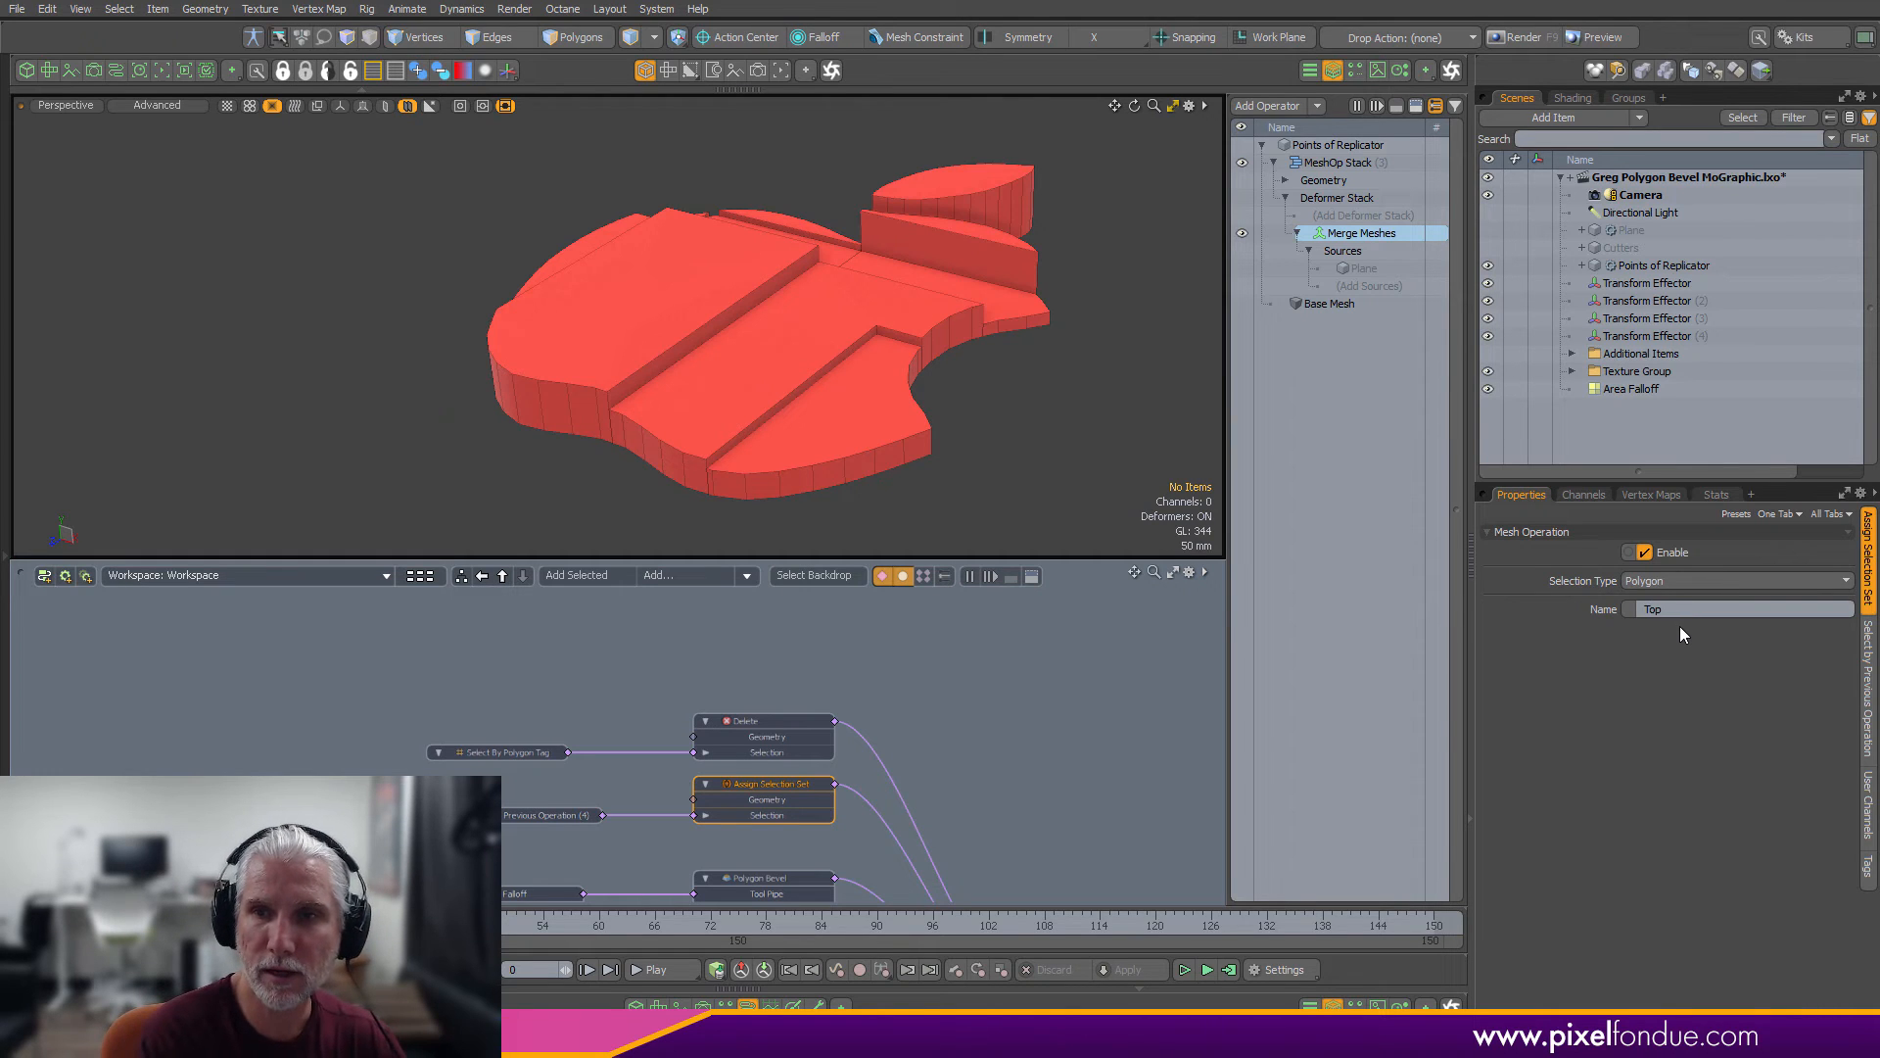
Check the Top polygon selection set by selecting its polygons on the logo, and deselect them
{"action": "left_click", "coordinate": [1716, 495]}
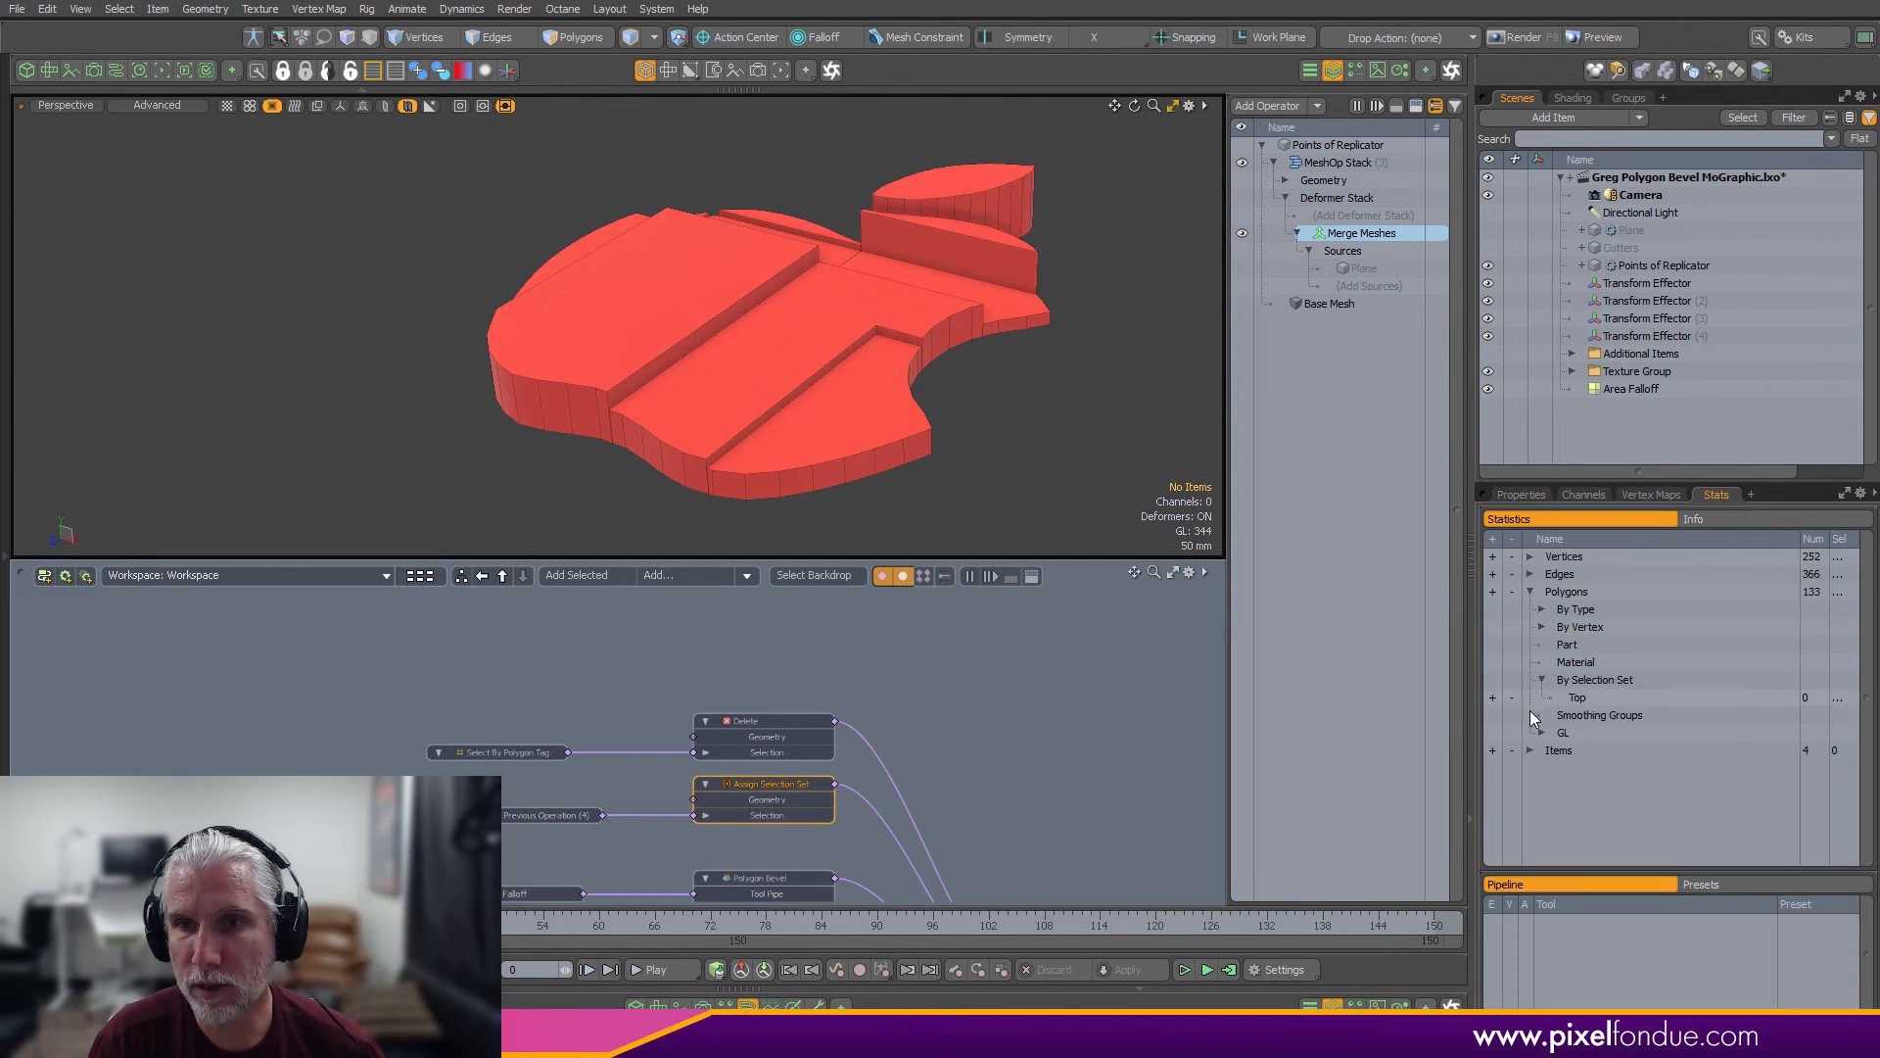
{"action": "left_click", "coordinate": [1493, 697]}
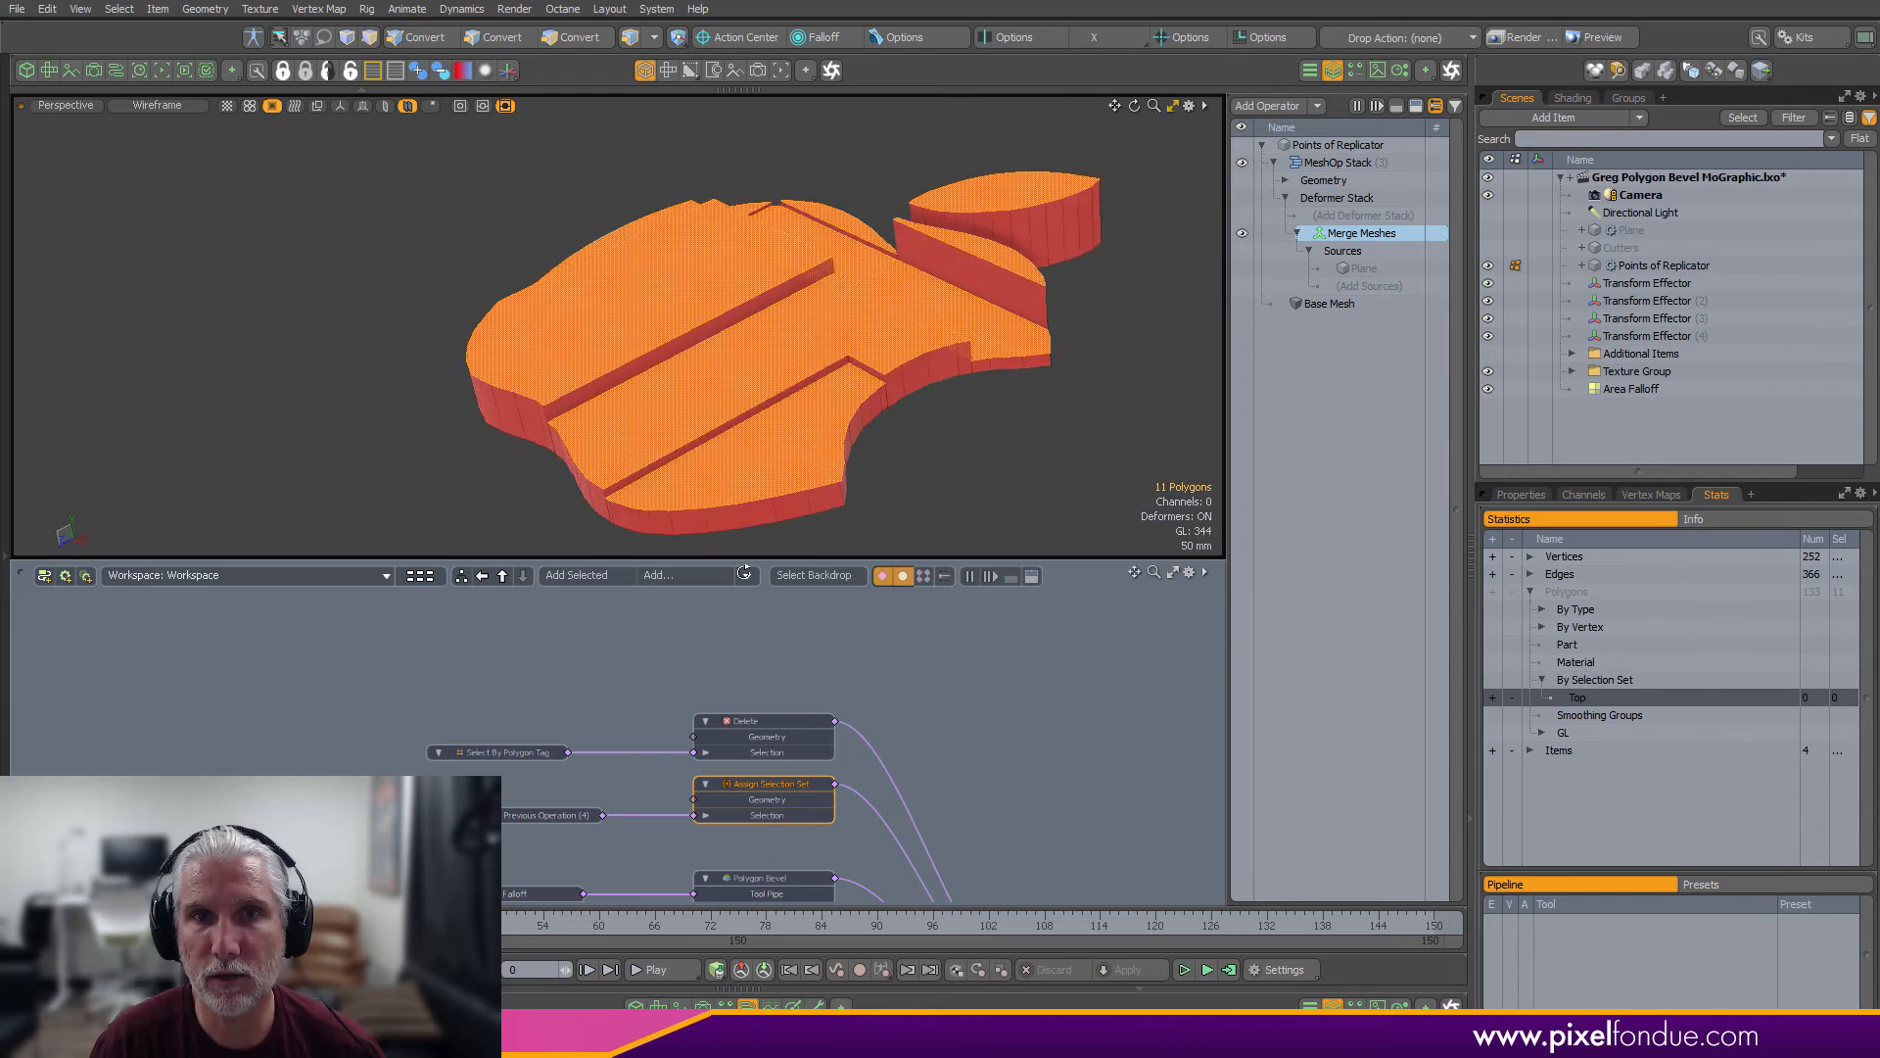
{"action": "left_click_drag", "start_coordinate": [744, 572], "coordinate": [764, 382], "text": "alt"}
{"action": "left_click", "coordinate": [979, 470]}
Examine the Merge Meshes settings in MeshOp Stack (3), the vertex maps and the polygon selection set statistics
{"action": "left_click_drag", "start_coordinate": [1101, 780], "coordinate": [940, 634], "text": "alt"}
{"action": "scroll", "coordinate": [1060, 681], "scroll_direction": "down", "scroll_amount": 3}
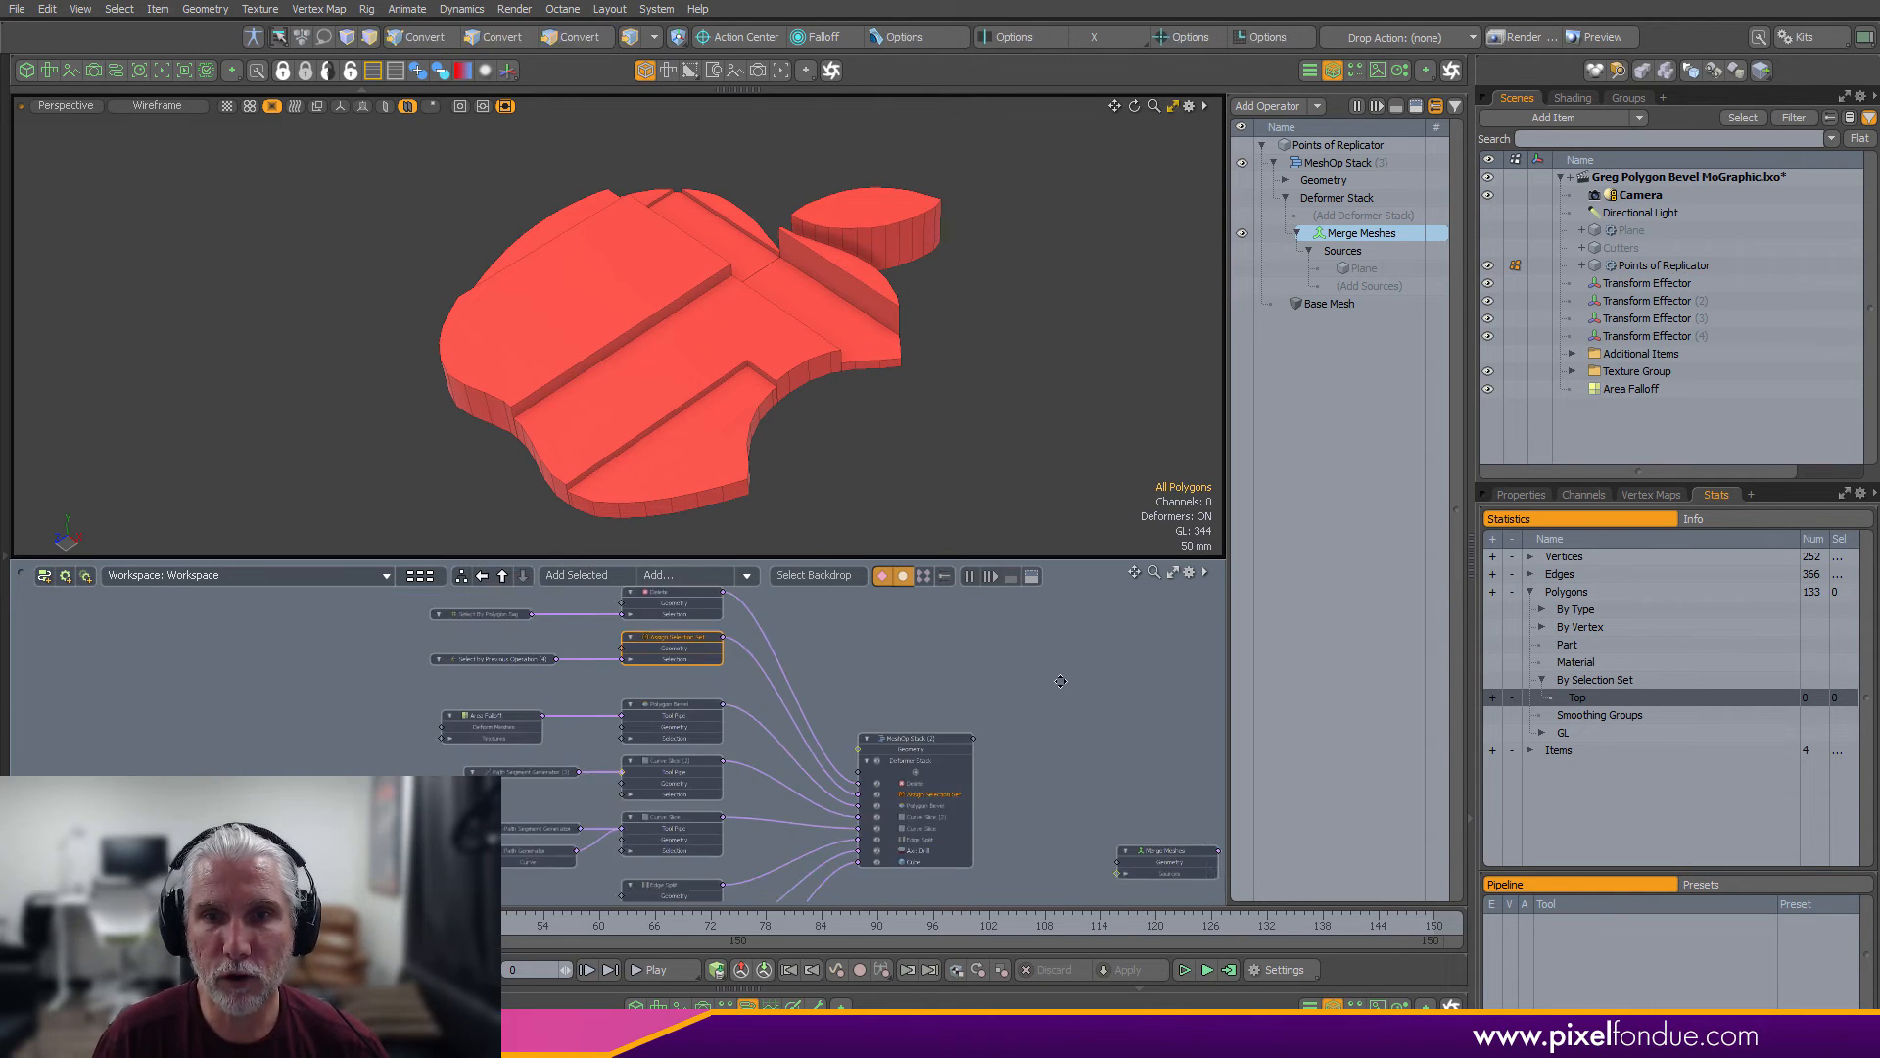
{"action": "left_click_drag", "start_coordinate": [1073, 826], "coordinate": [666, 734], "text": "alt"}
{"action": "scroll", "coordinate": [862, 736], "scroll_direction": "up", "scroll_amount": 3}
{"action": "left_click_drag", "start_coordinate": [857, 736], "coordinate": [813, 744], "text": "alt"}
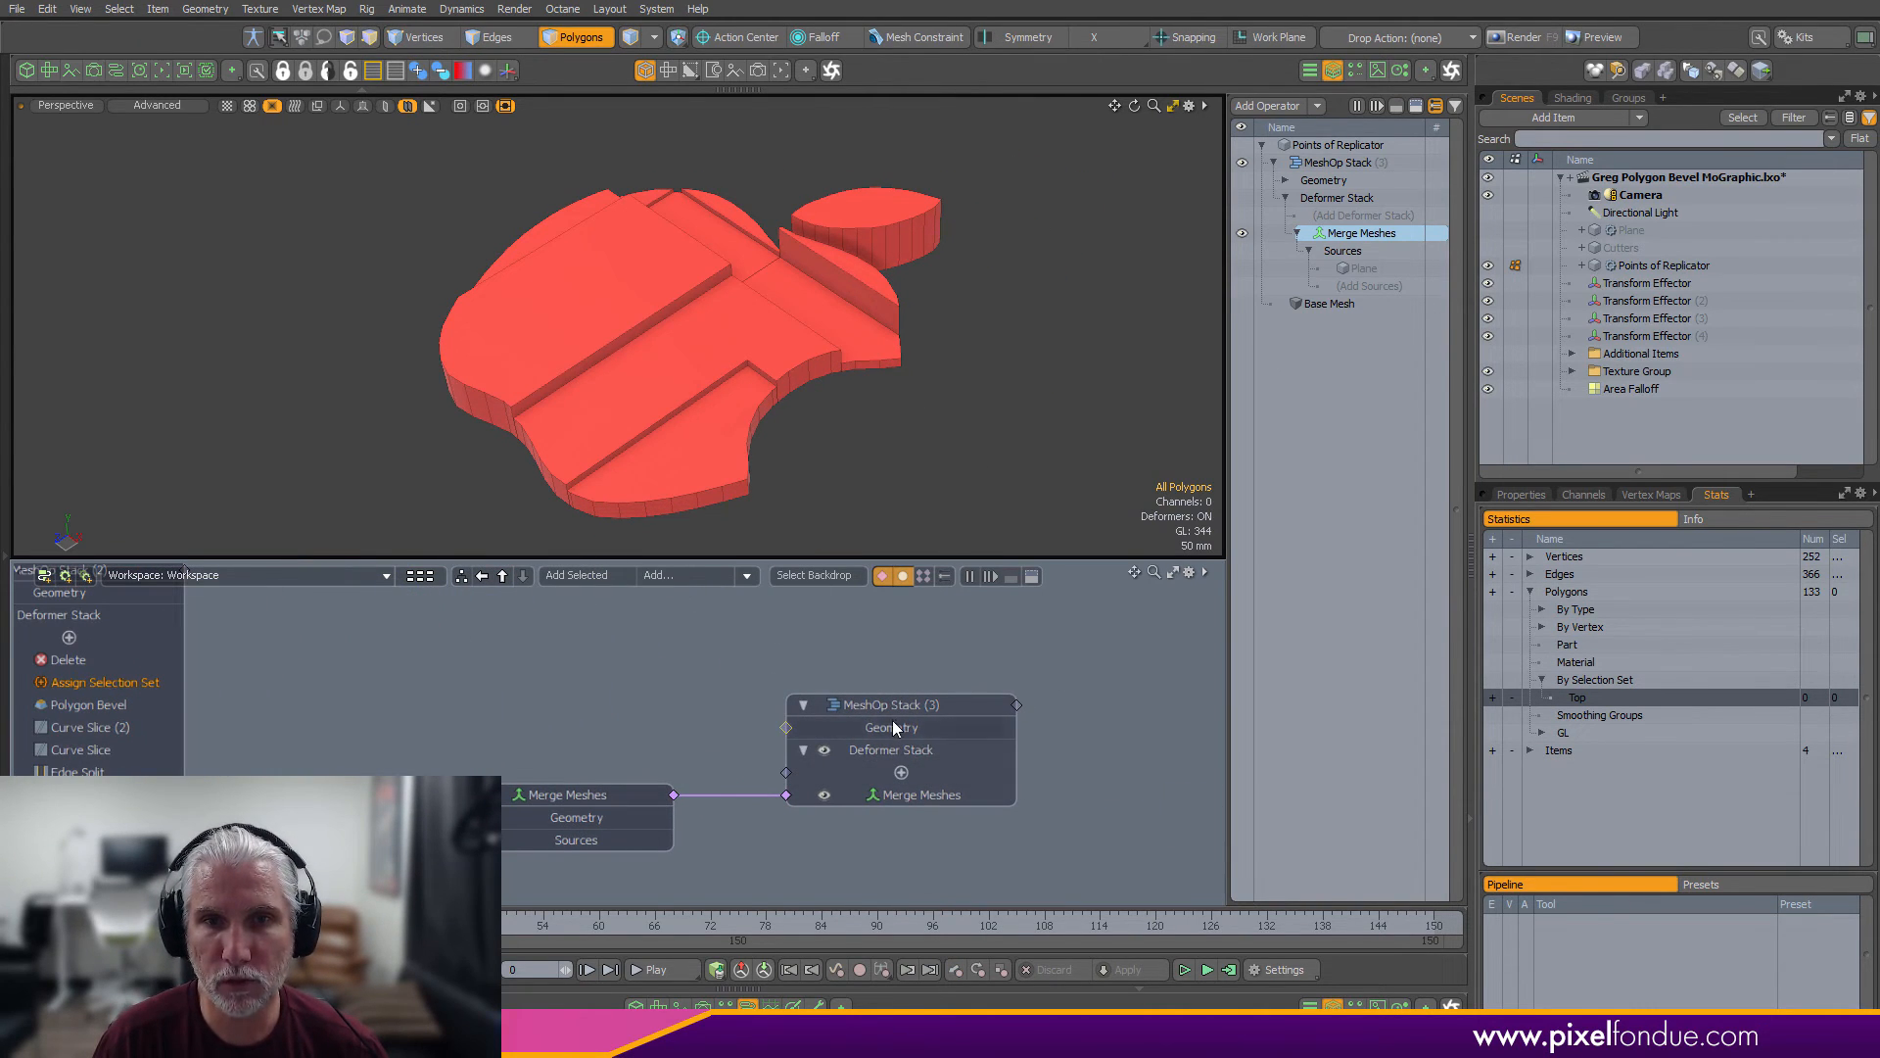
{"action": "left_click", "coordinate": [584, 809]}
{"action": "left_click", "coordinate": [1523, 494]}
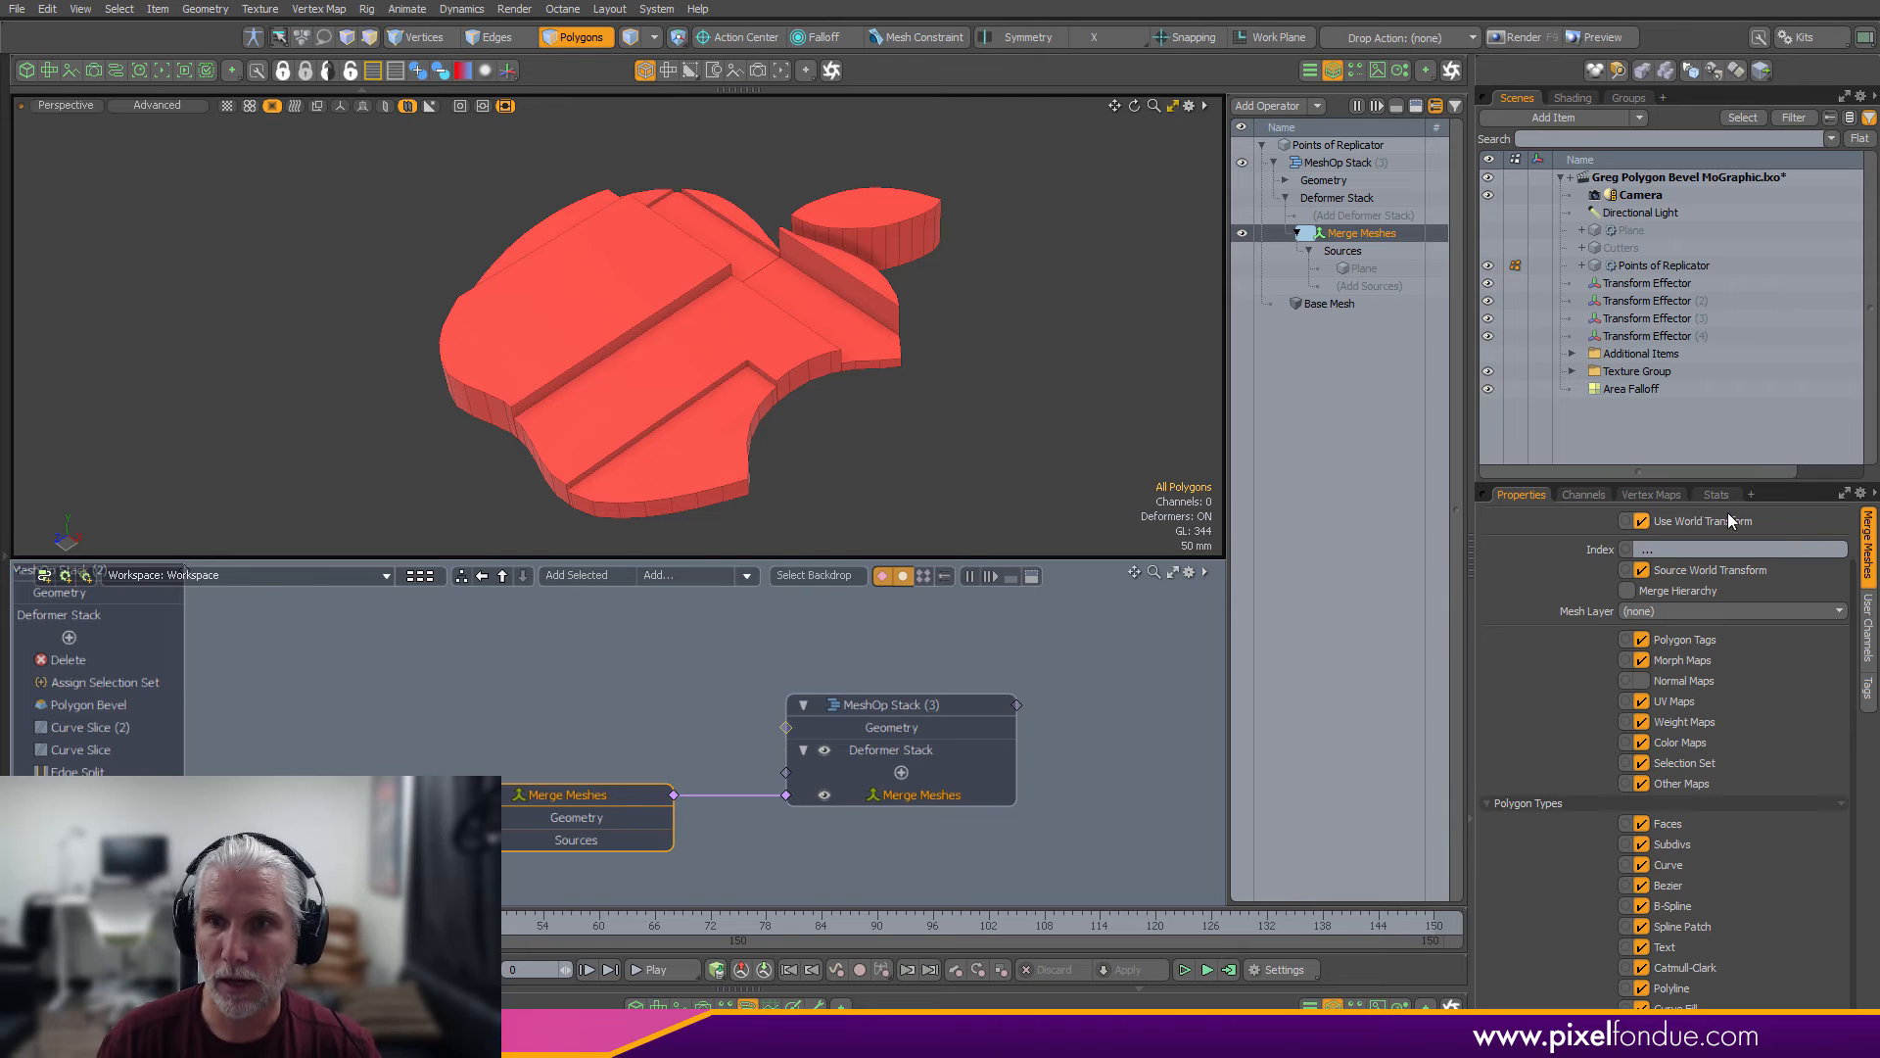
{"action": "left_click", "coordinate": [1655, 496]}
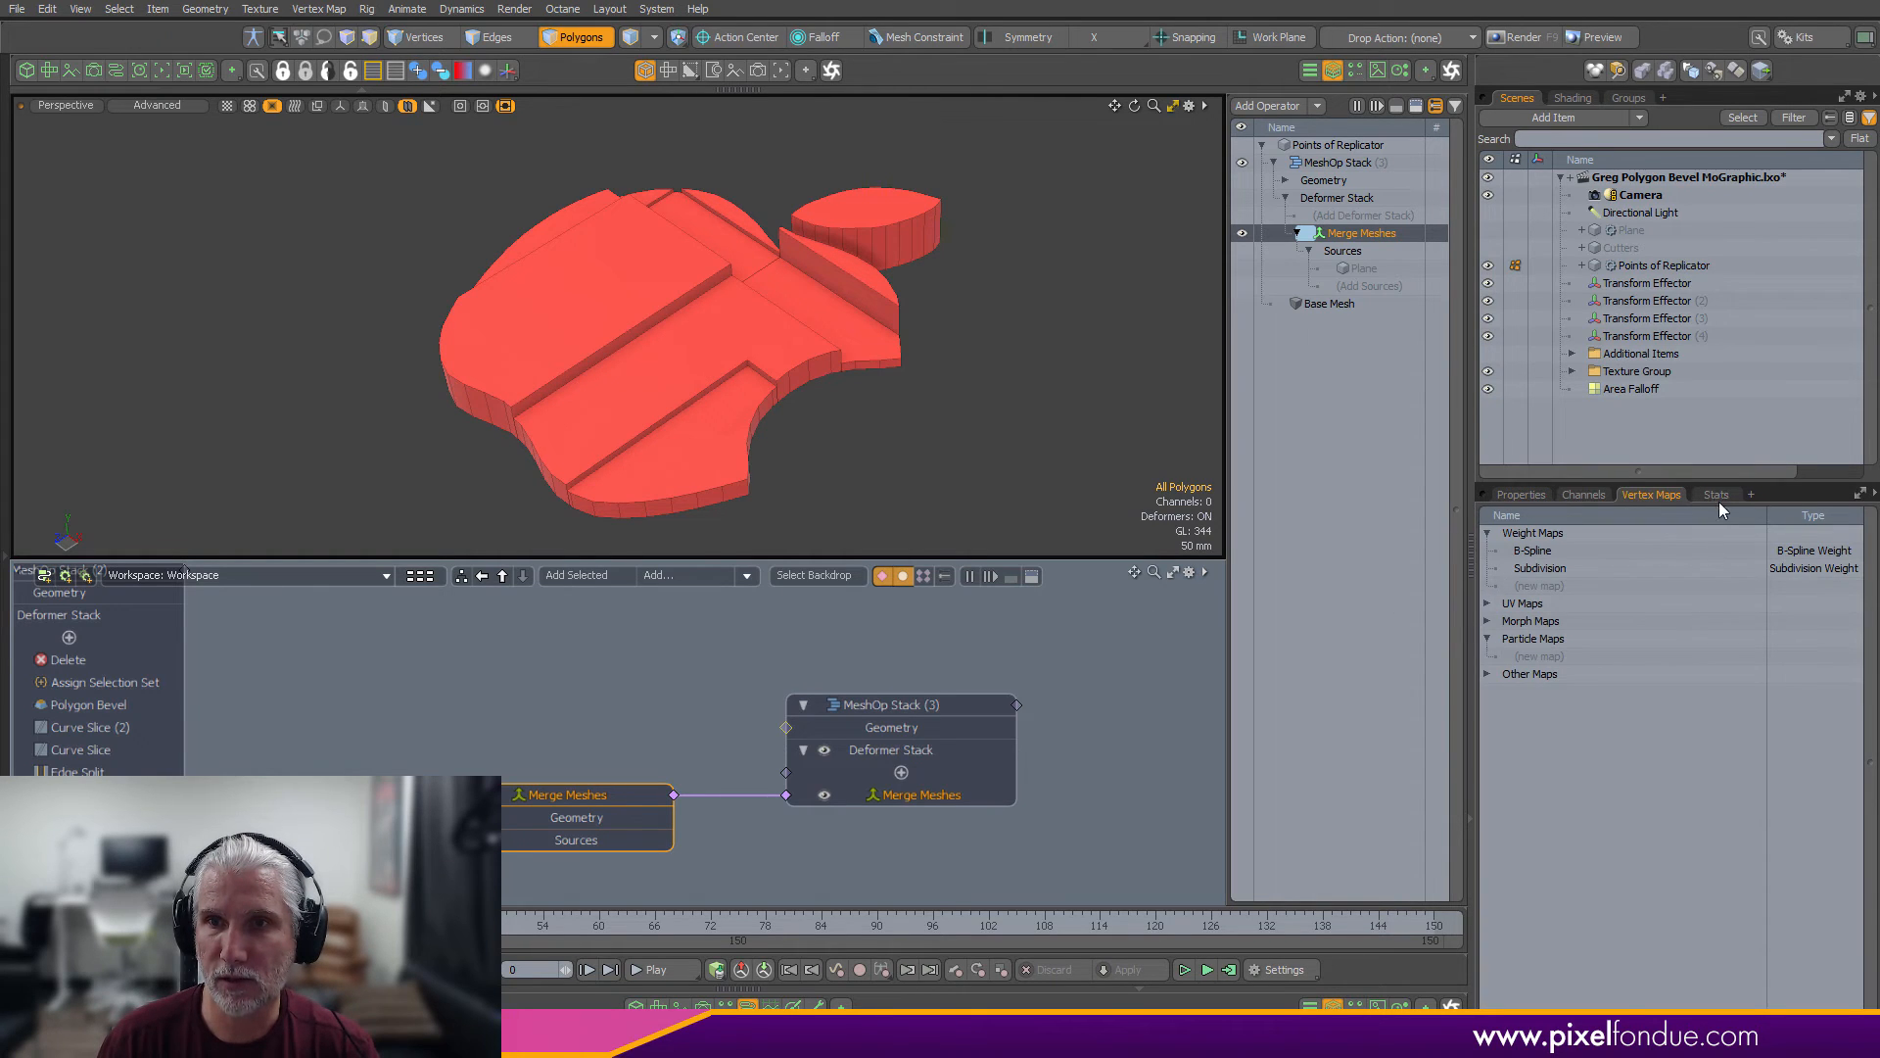
{"action": "left_click", "coordinate": [1715, 496]}
{"action": "left_click", "coordinate": [754, 794]}
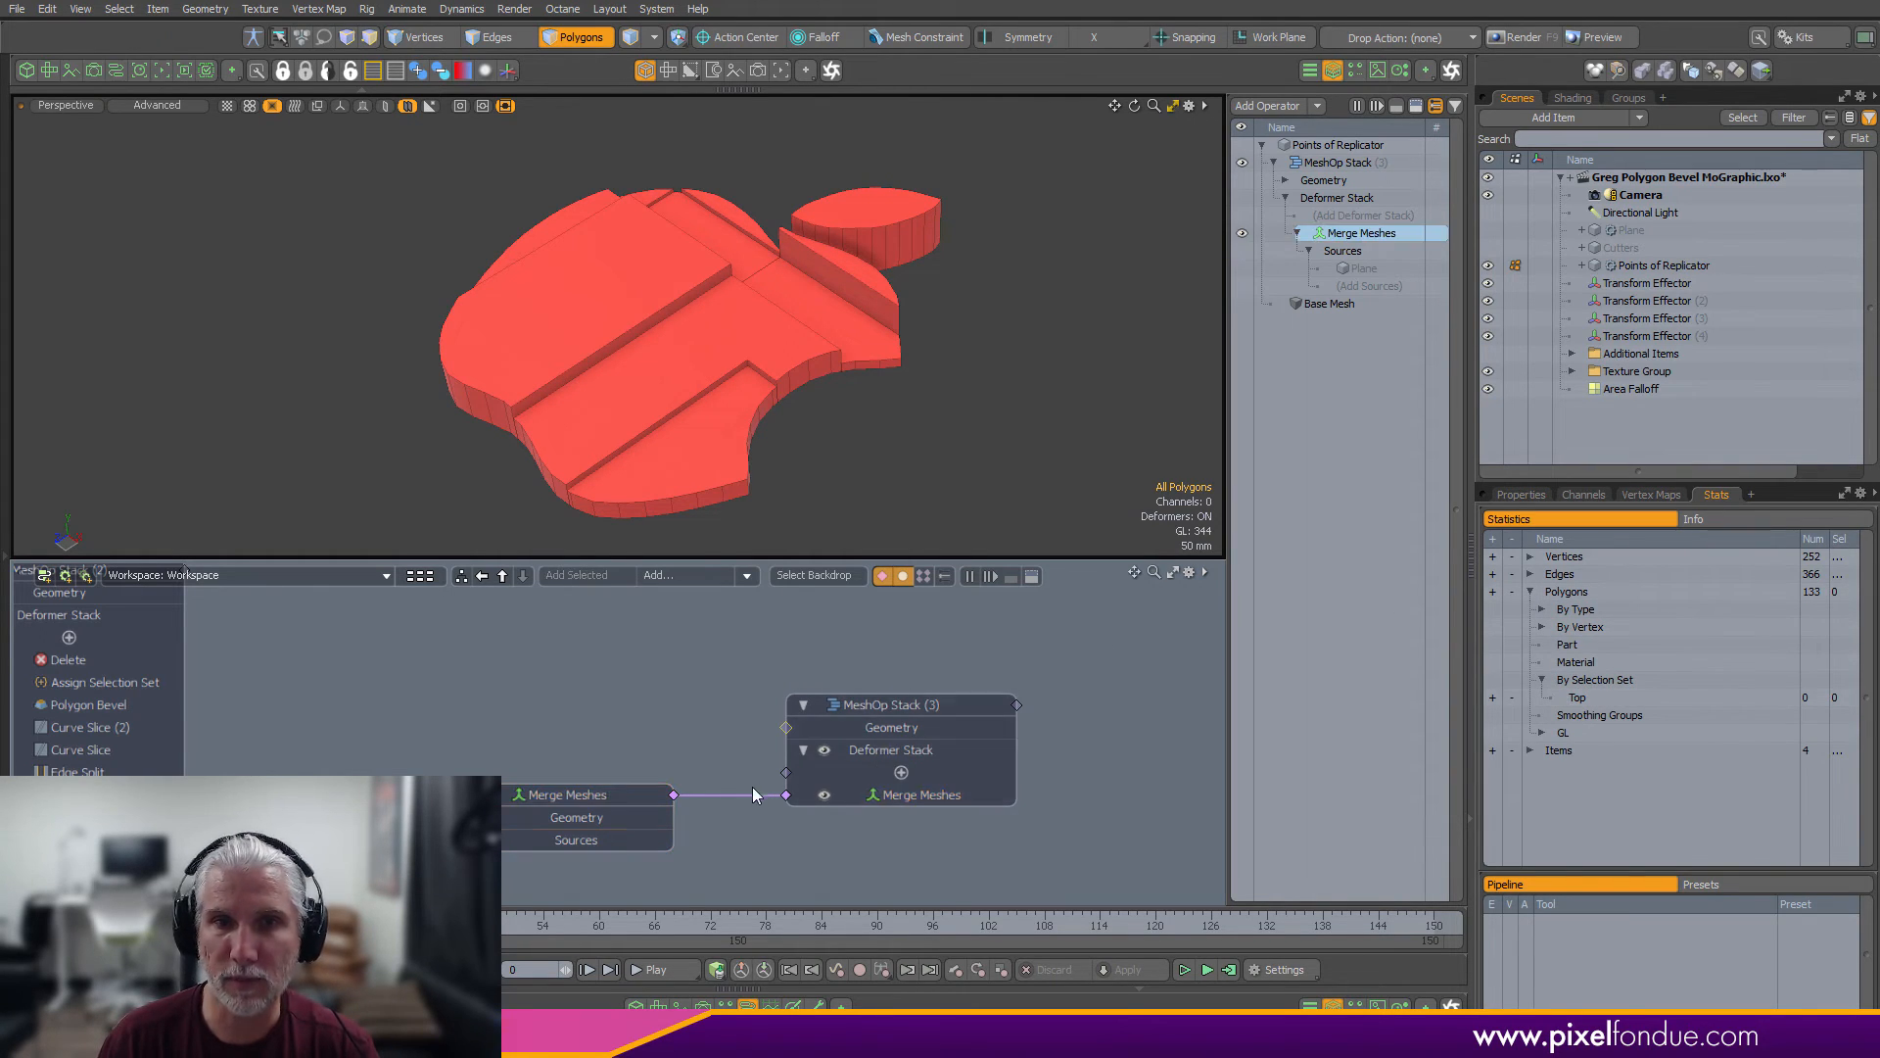
{"action": "left_click_drag", "start_coordinate": [785, 772], "coordinate": [634, 717]}
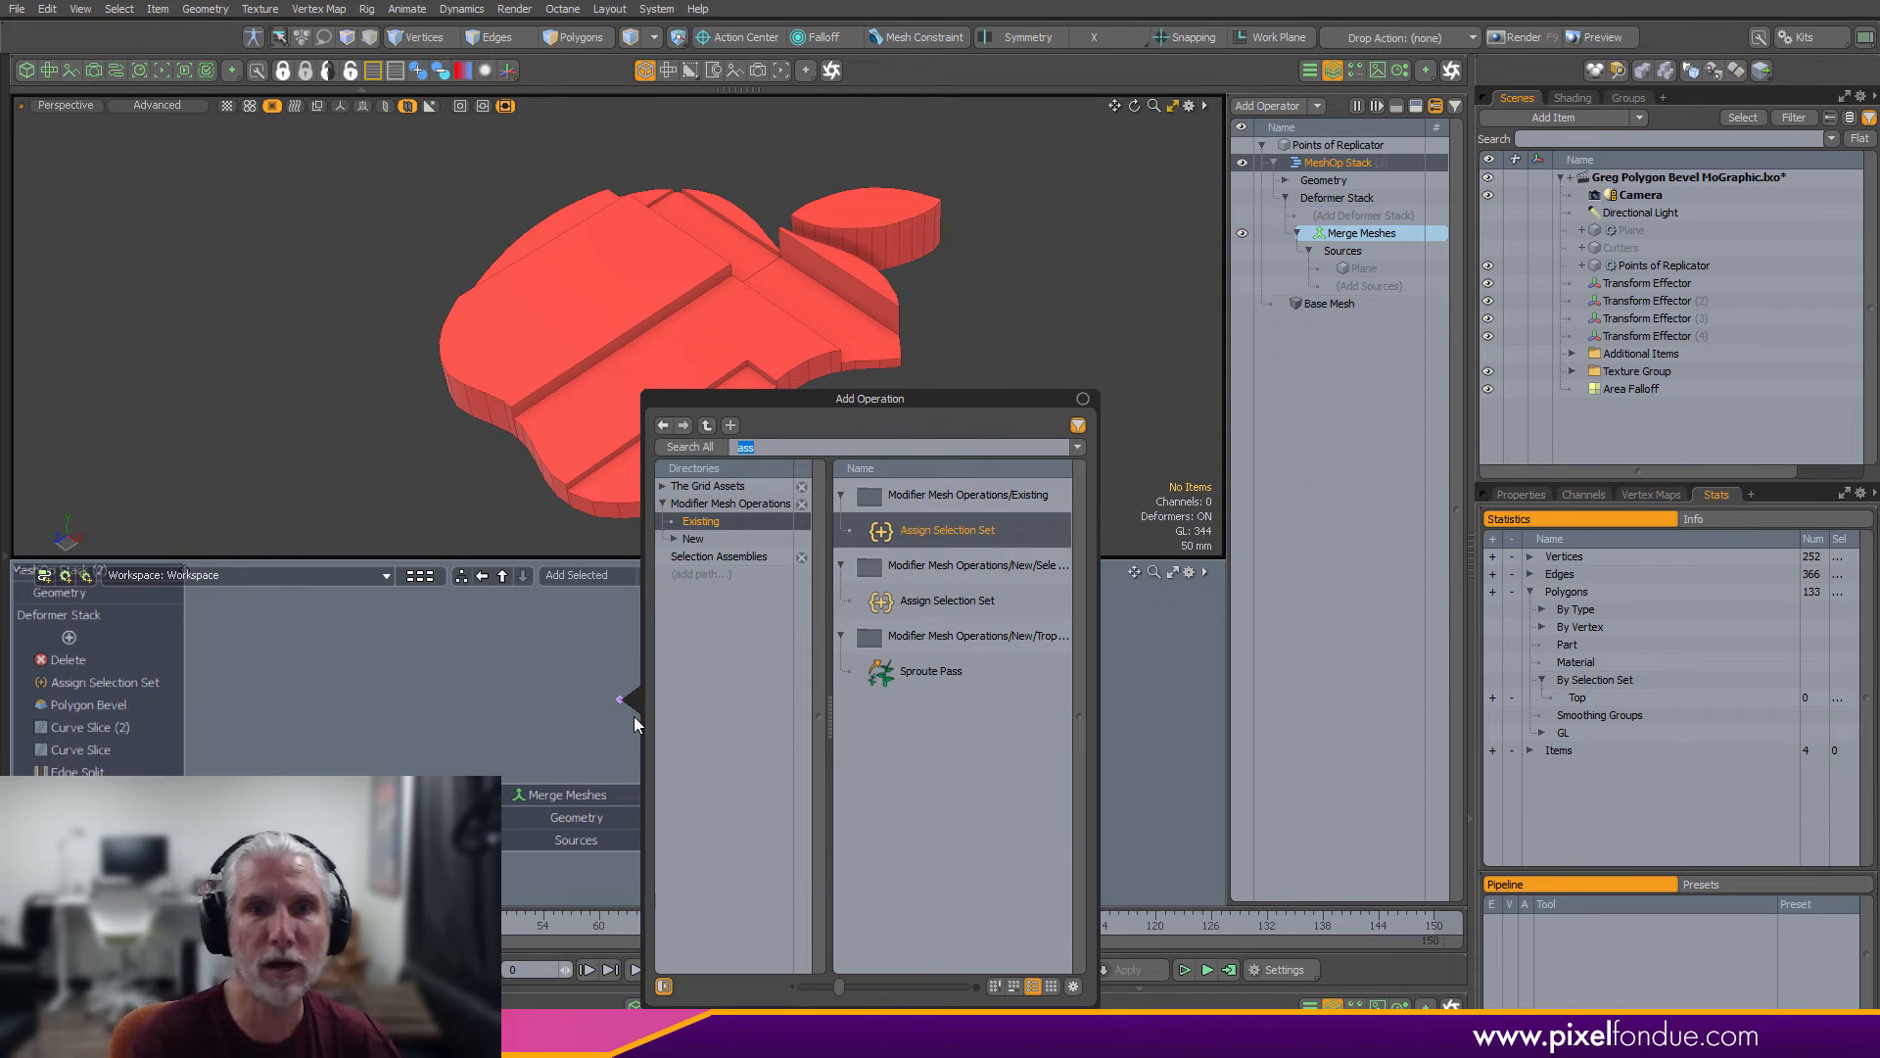
{"action": "type", "text": "delete"}
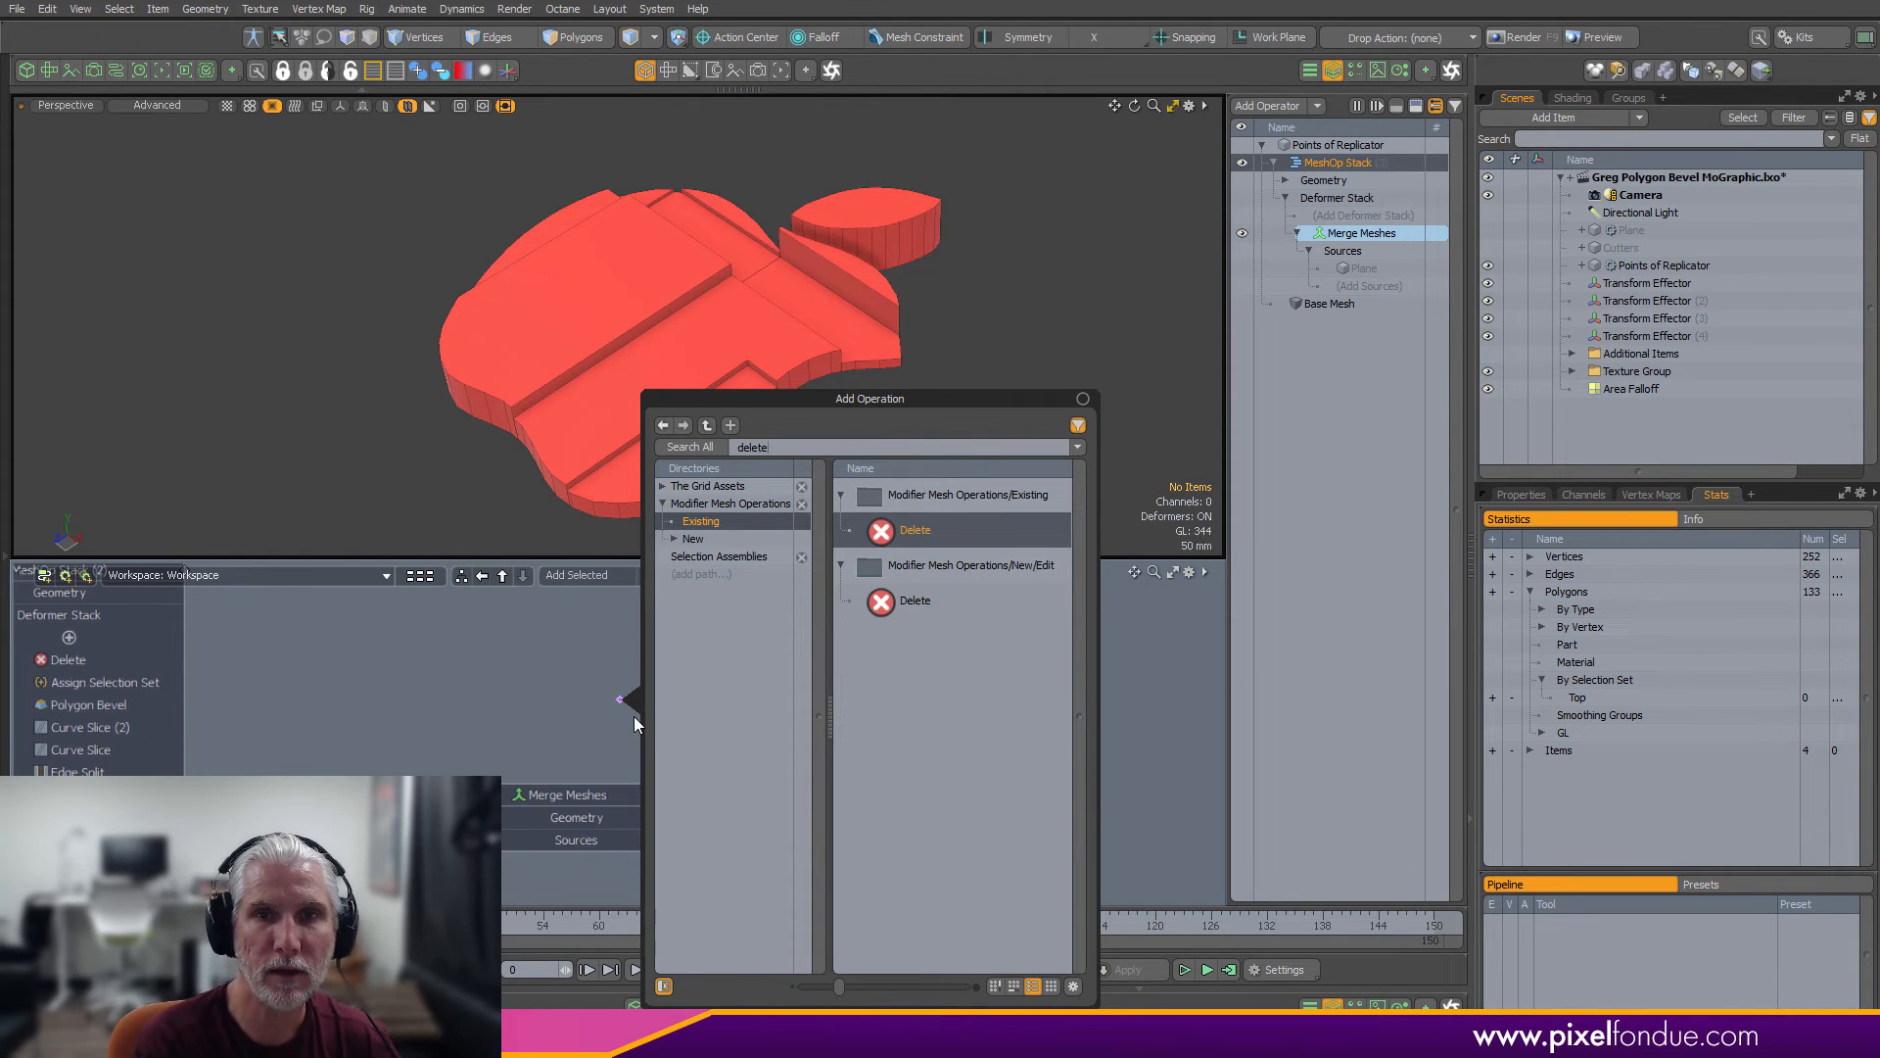
{"action": "key", "text": "Return"}
{"action": "key", "text": "ctrl+z"}
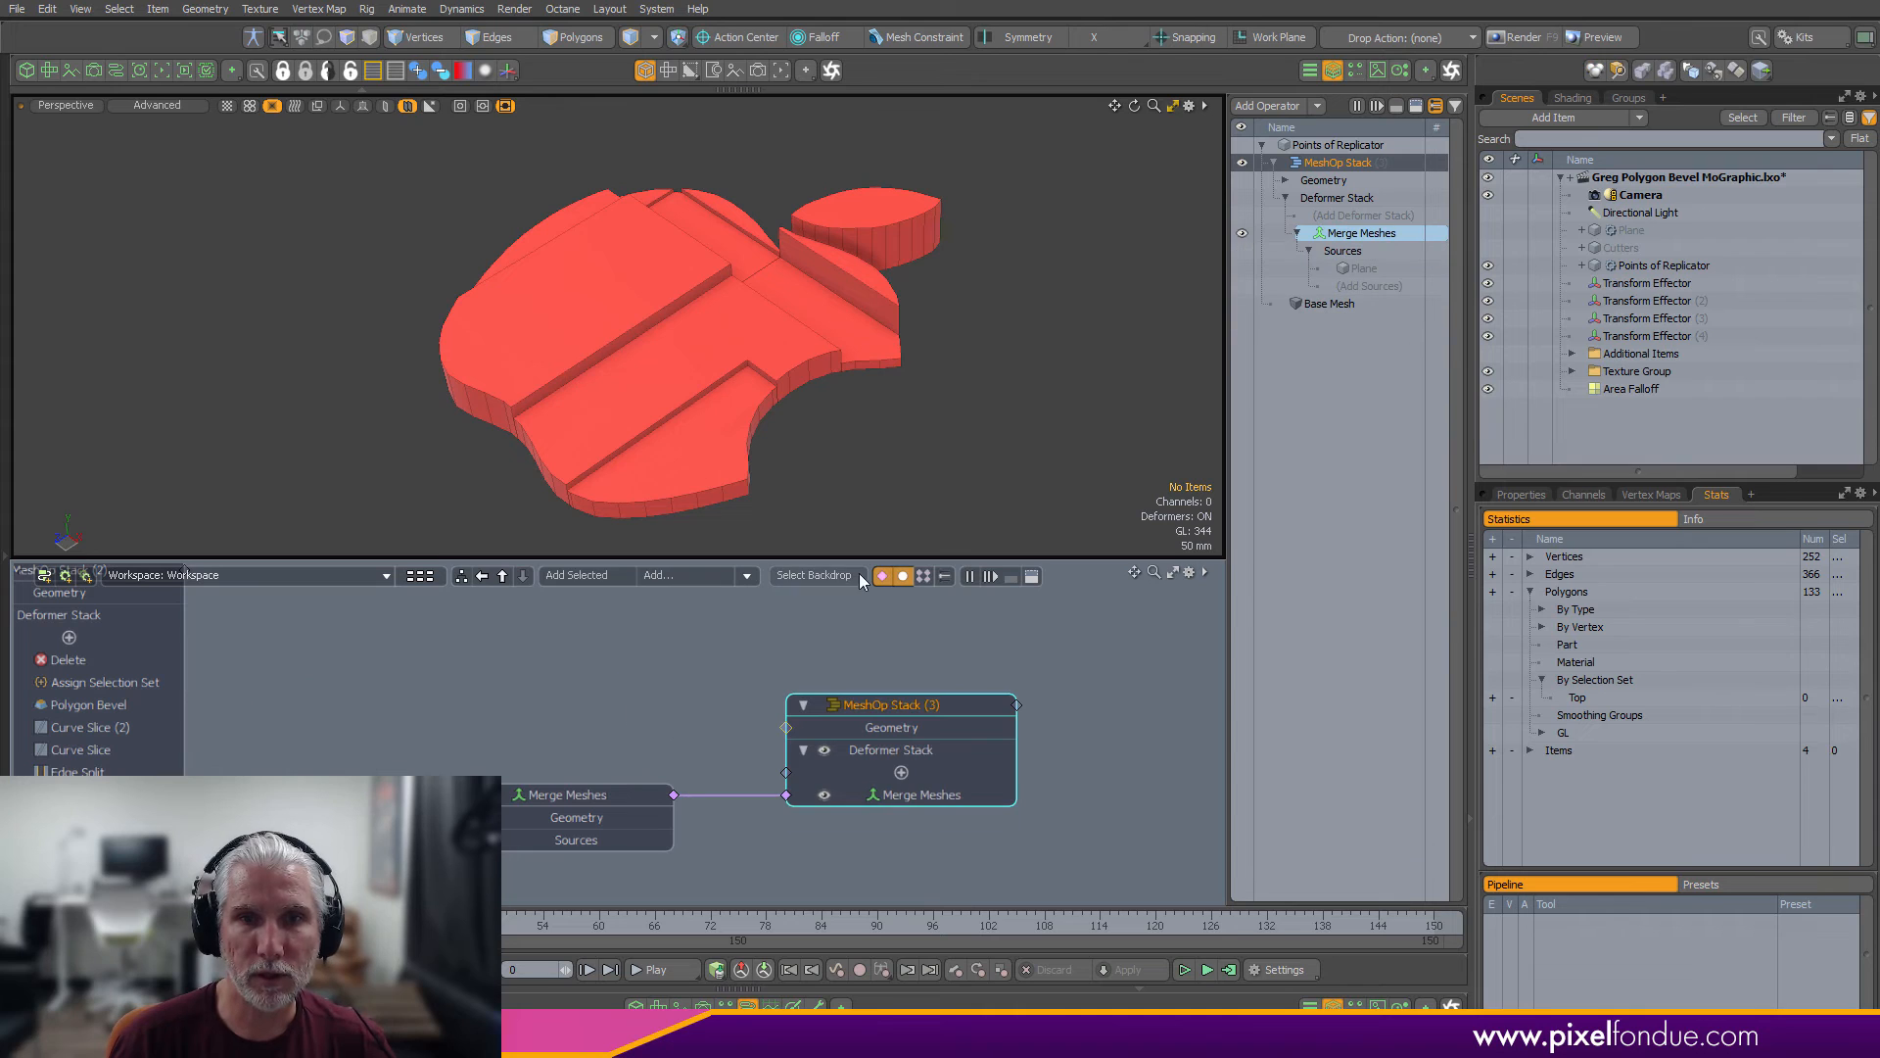
Add a new Delete mesh operation to MeshOp Stack (3) above Merge Meshes
{"action": "left_click", "coordinate": [686, 579]}
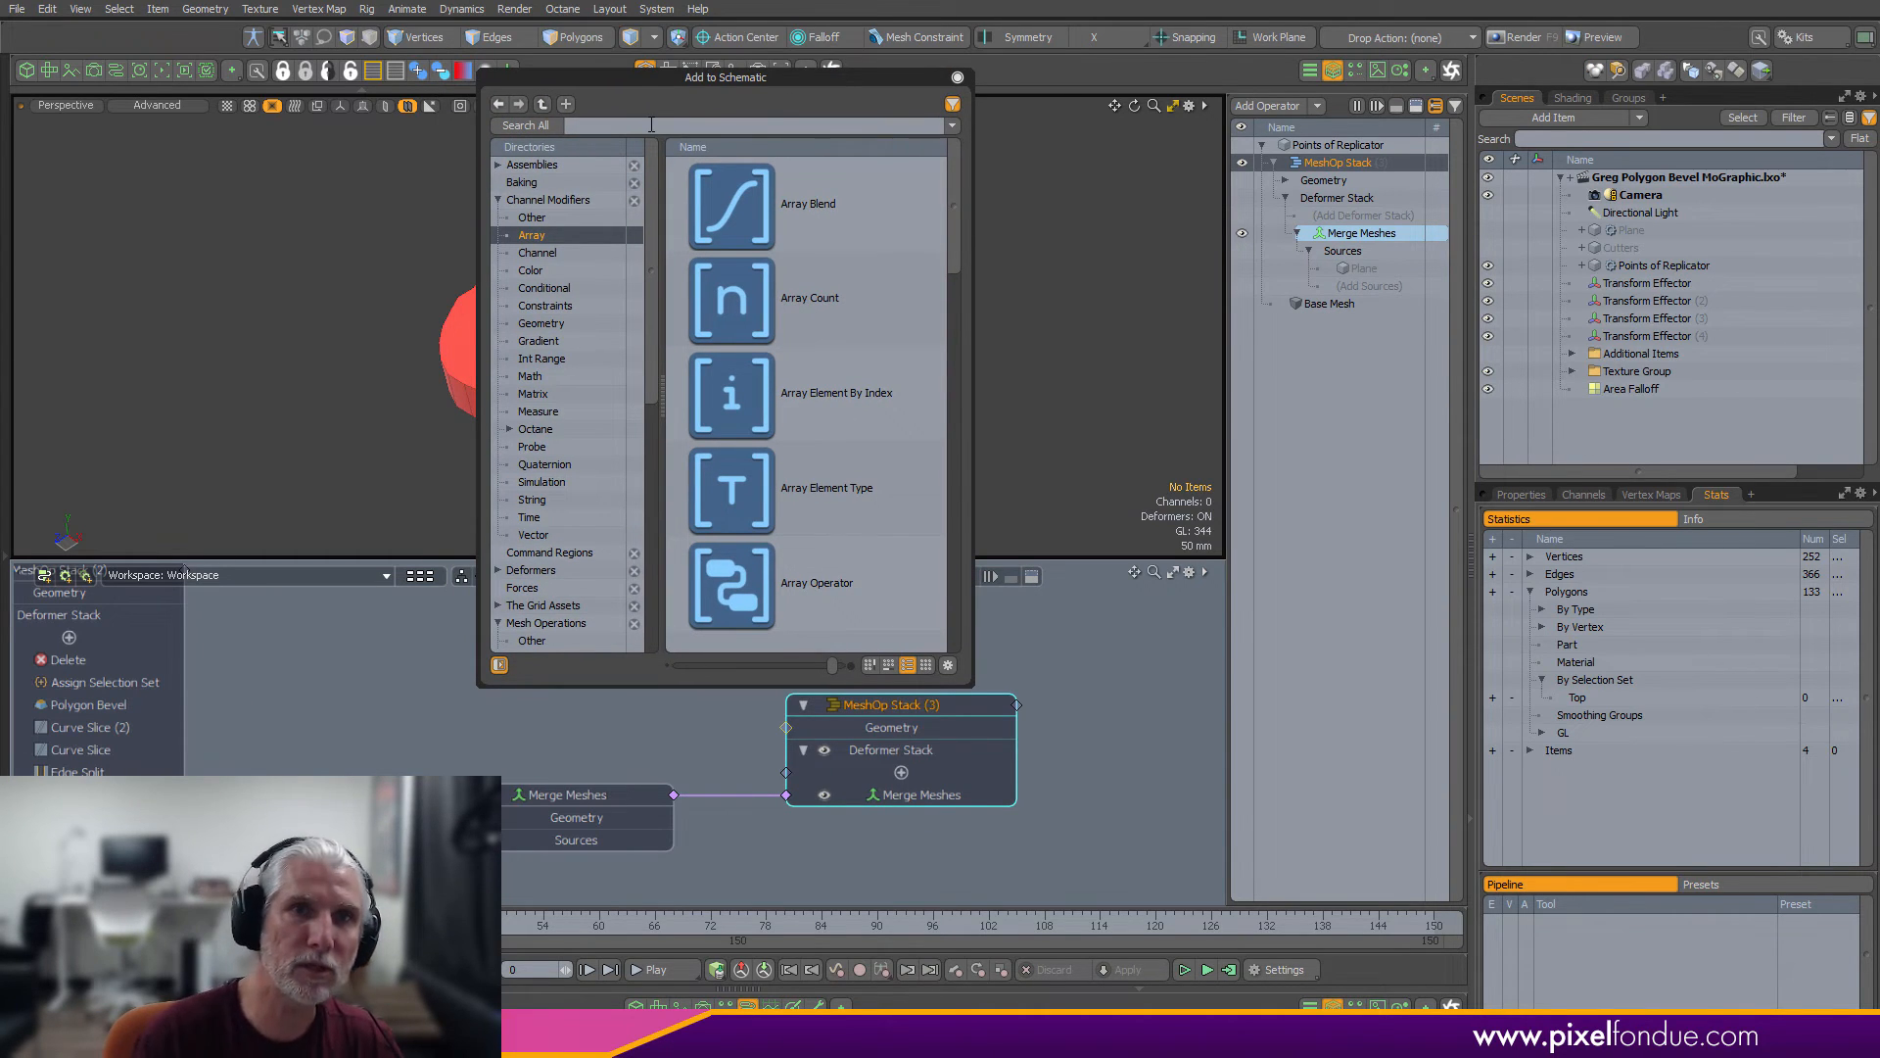
{"action": "type", "text": "de"}
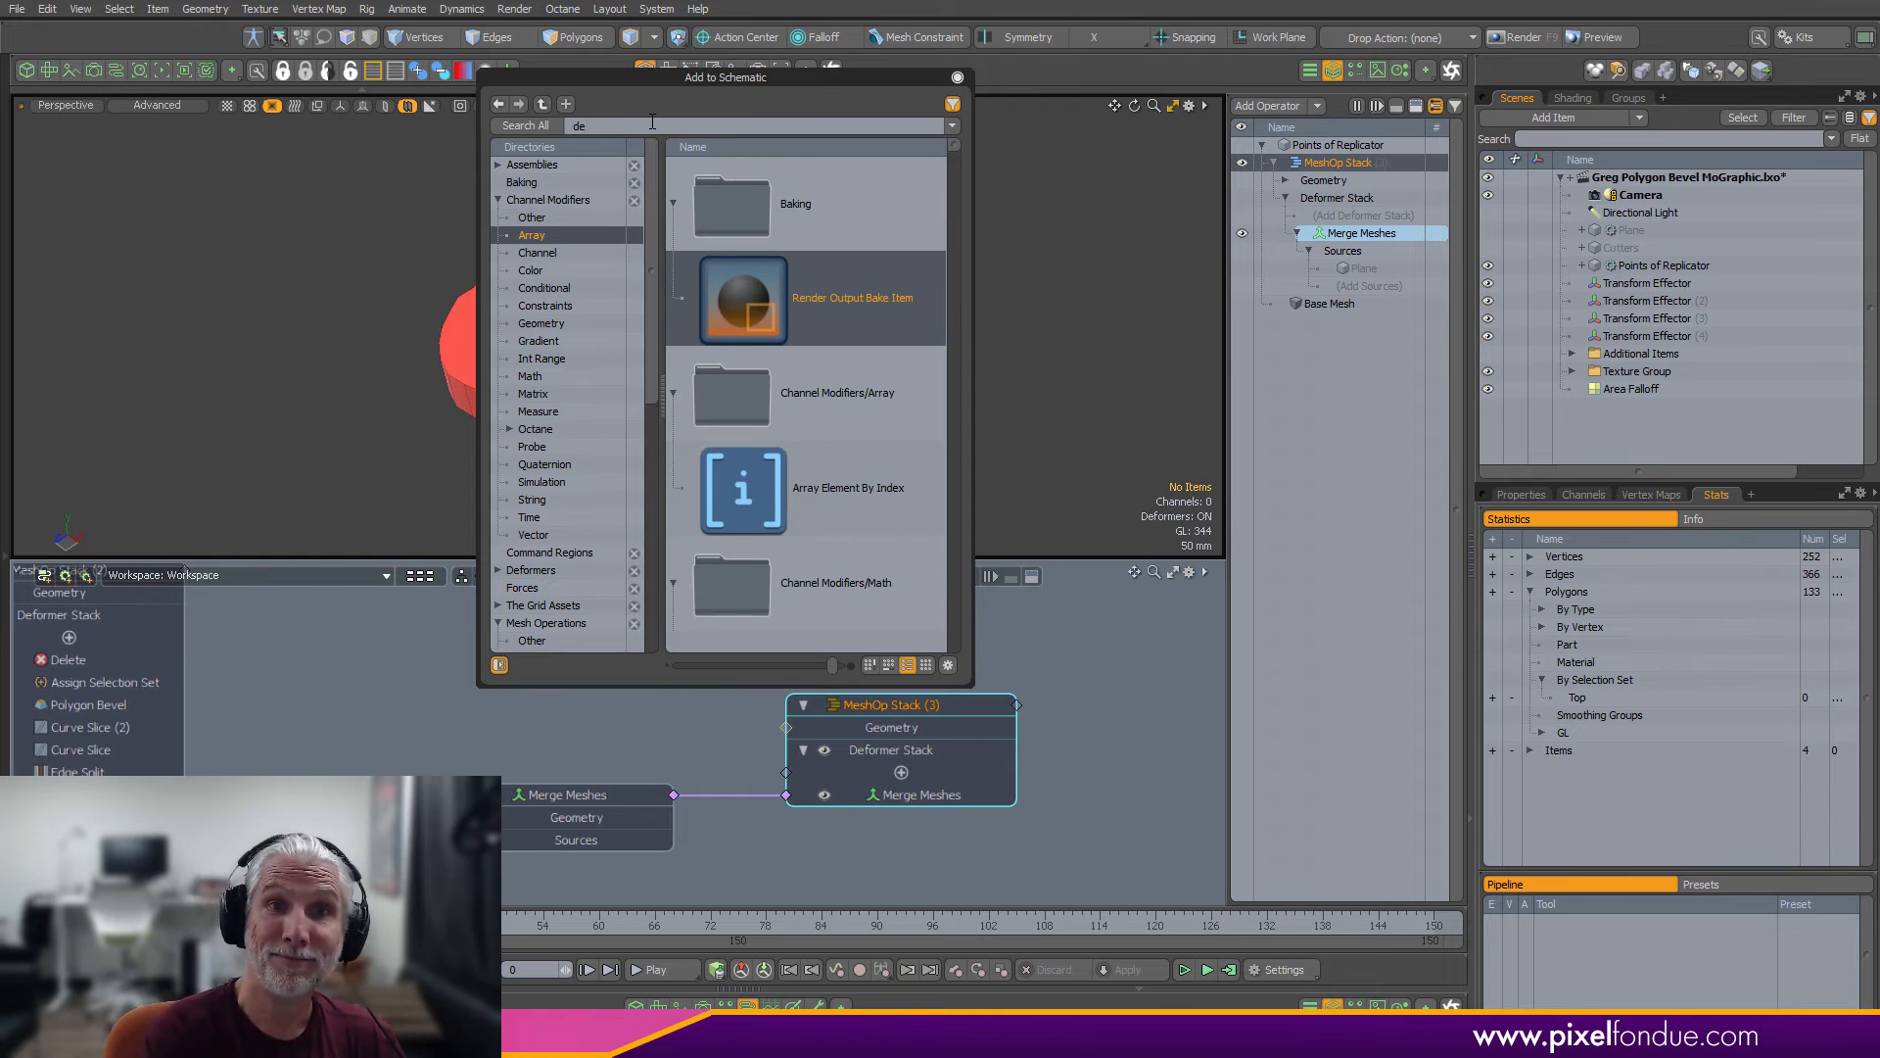
{"action": "type", "text": "lete"}
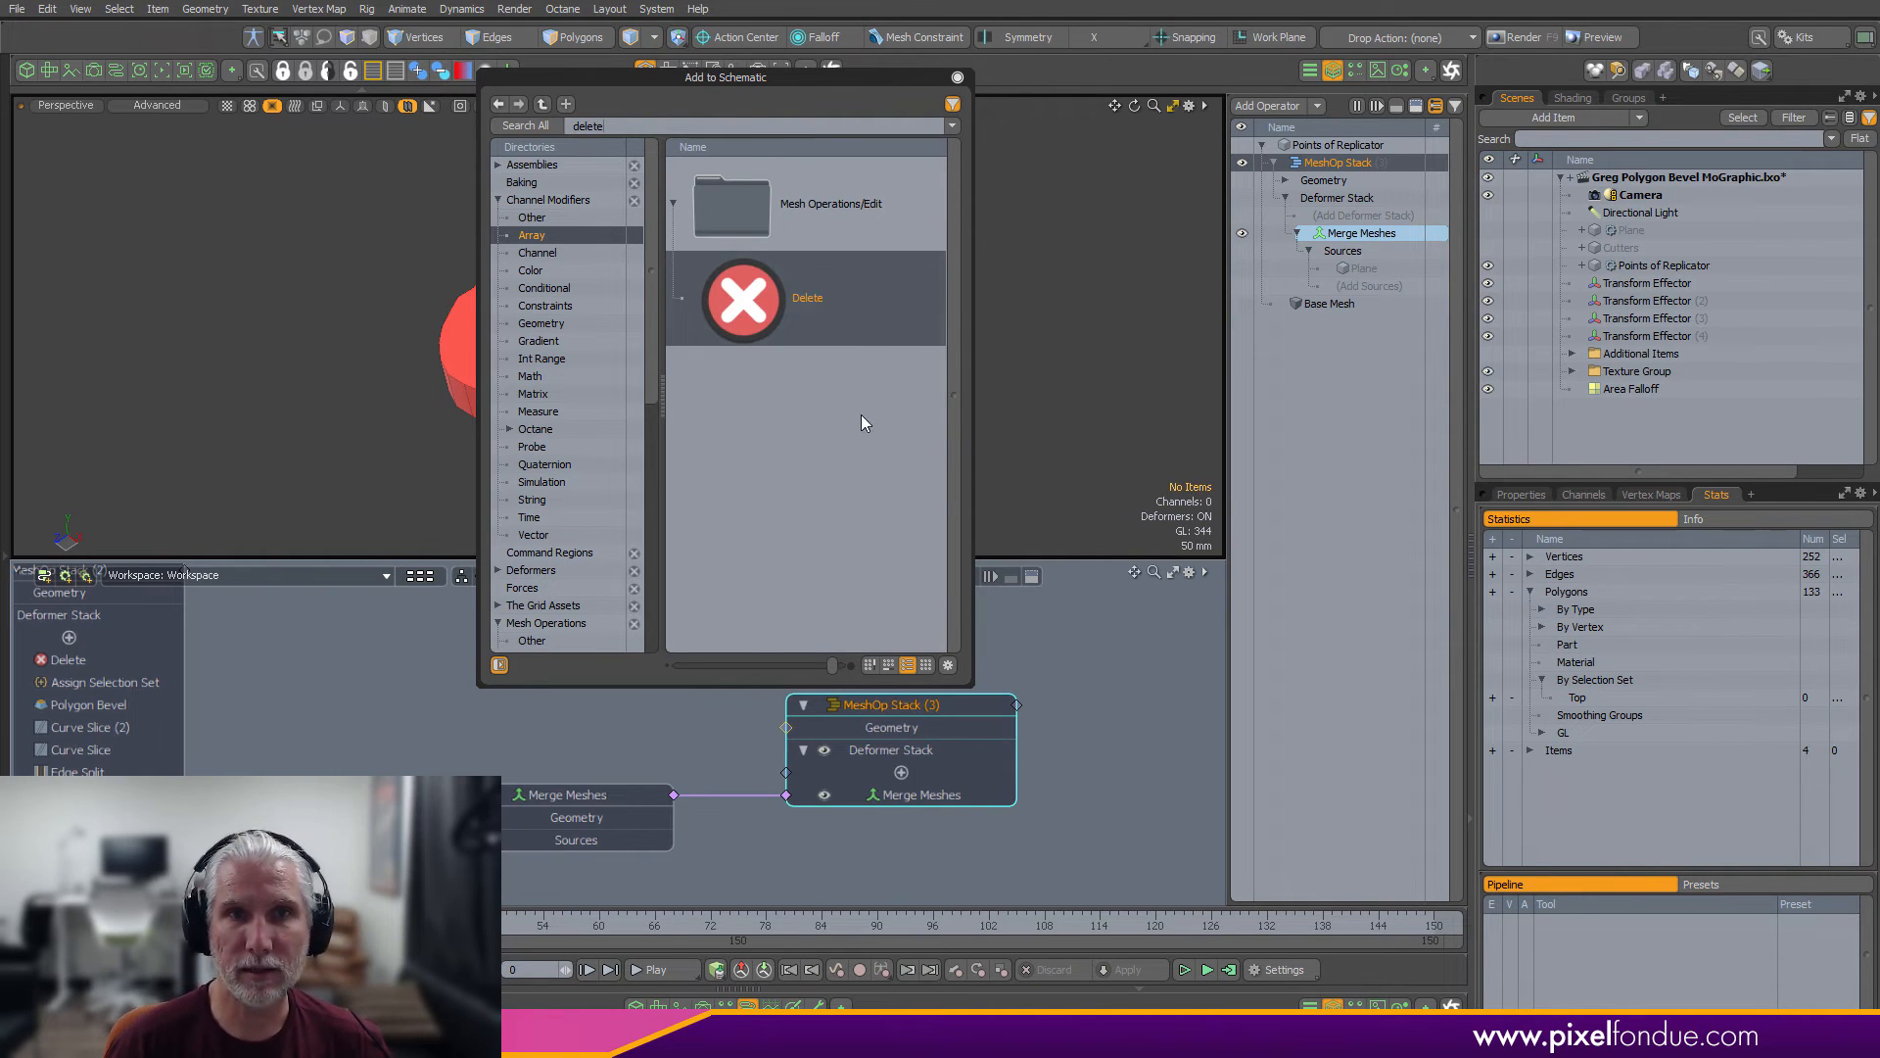
{"action": "double_click", "coordinate": [764, 293]}
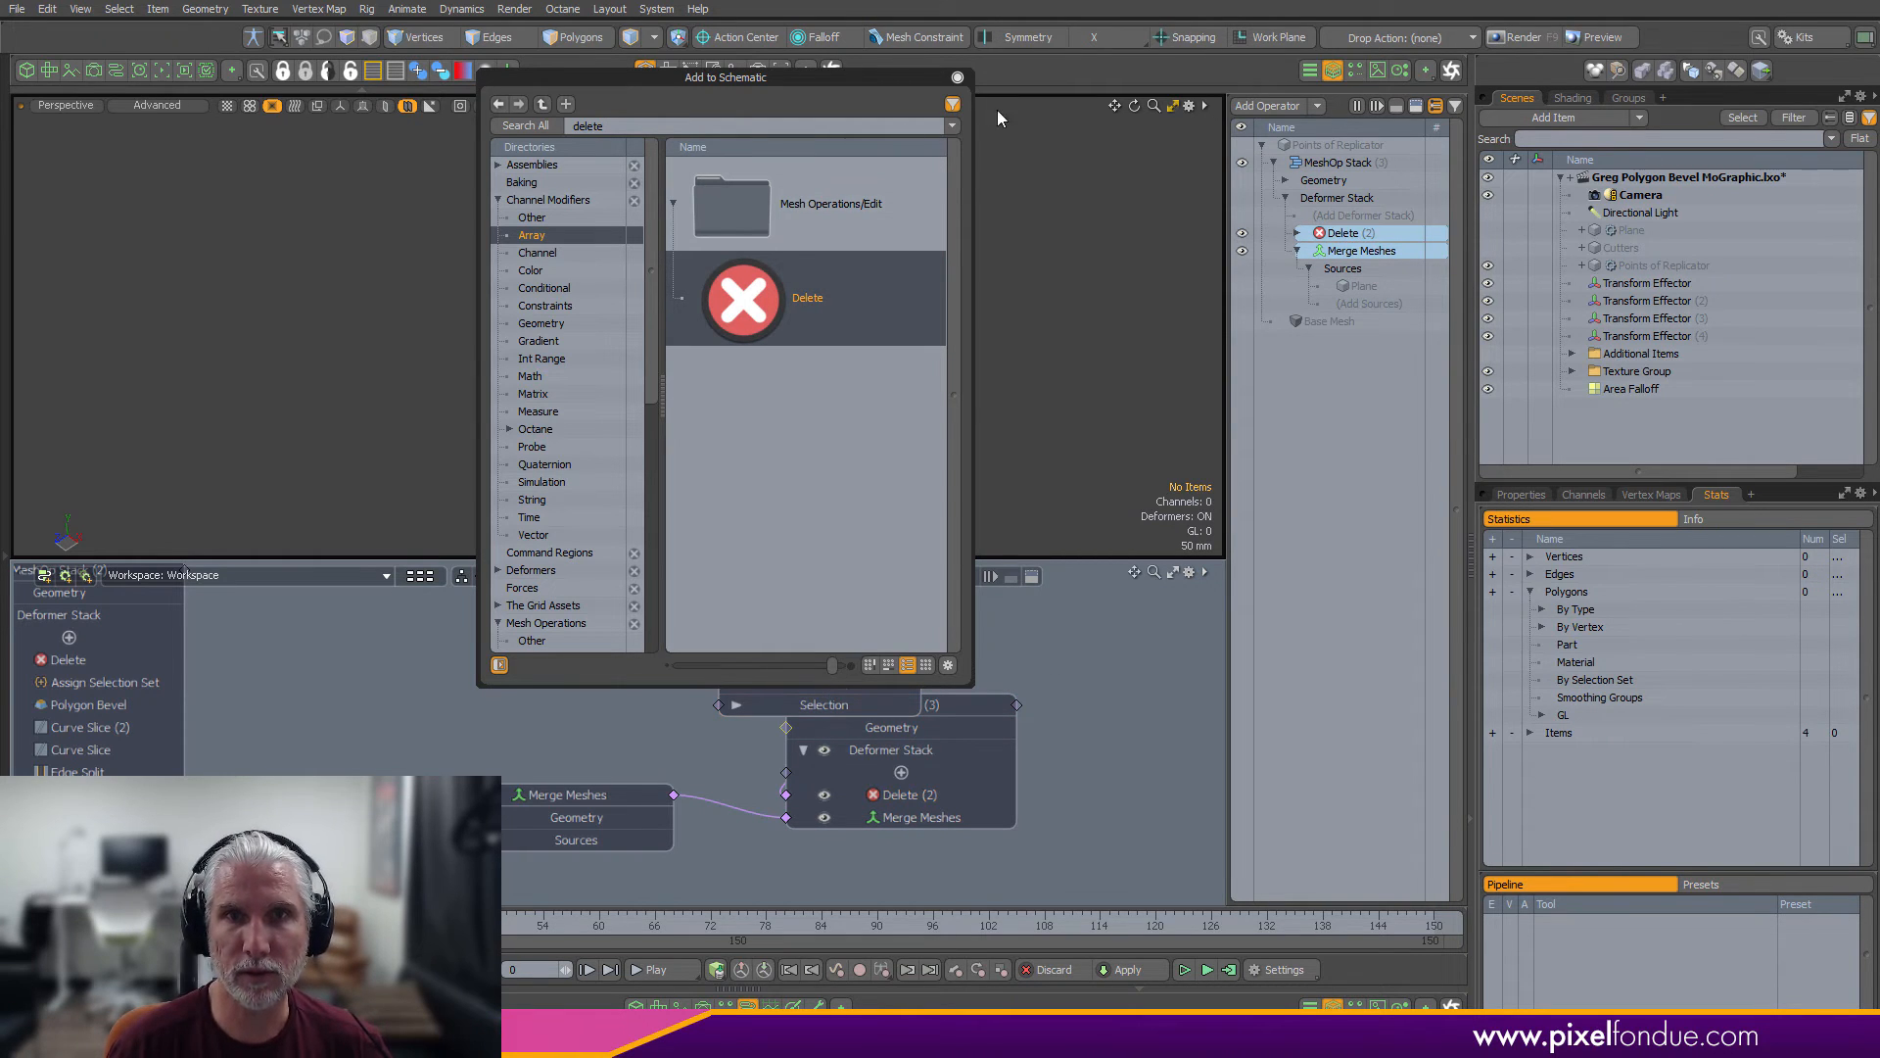
{"action": "left_click", "coordinate": [957, 78]}
Place the new Delete node above Merge Meshes, and move both together with MeshOp Stack (3) farther from MeshOp Stack (2)
{"action": "left_click_drag", "start_coordinate": [808, 666], "coordinate": [584, 717]}
{"action": "middle_click_drag", "start_coordinate": [584, 717], "coordinate": [952, 676]}
{"action": "left_click", "coordinate": [784, 660]}
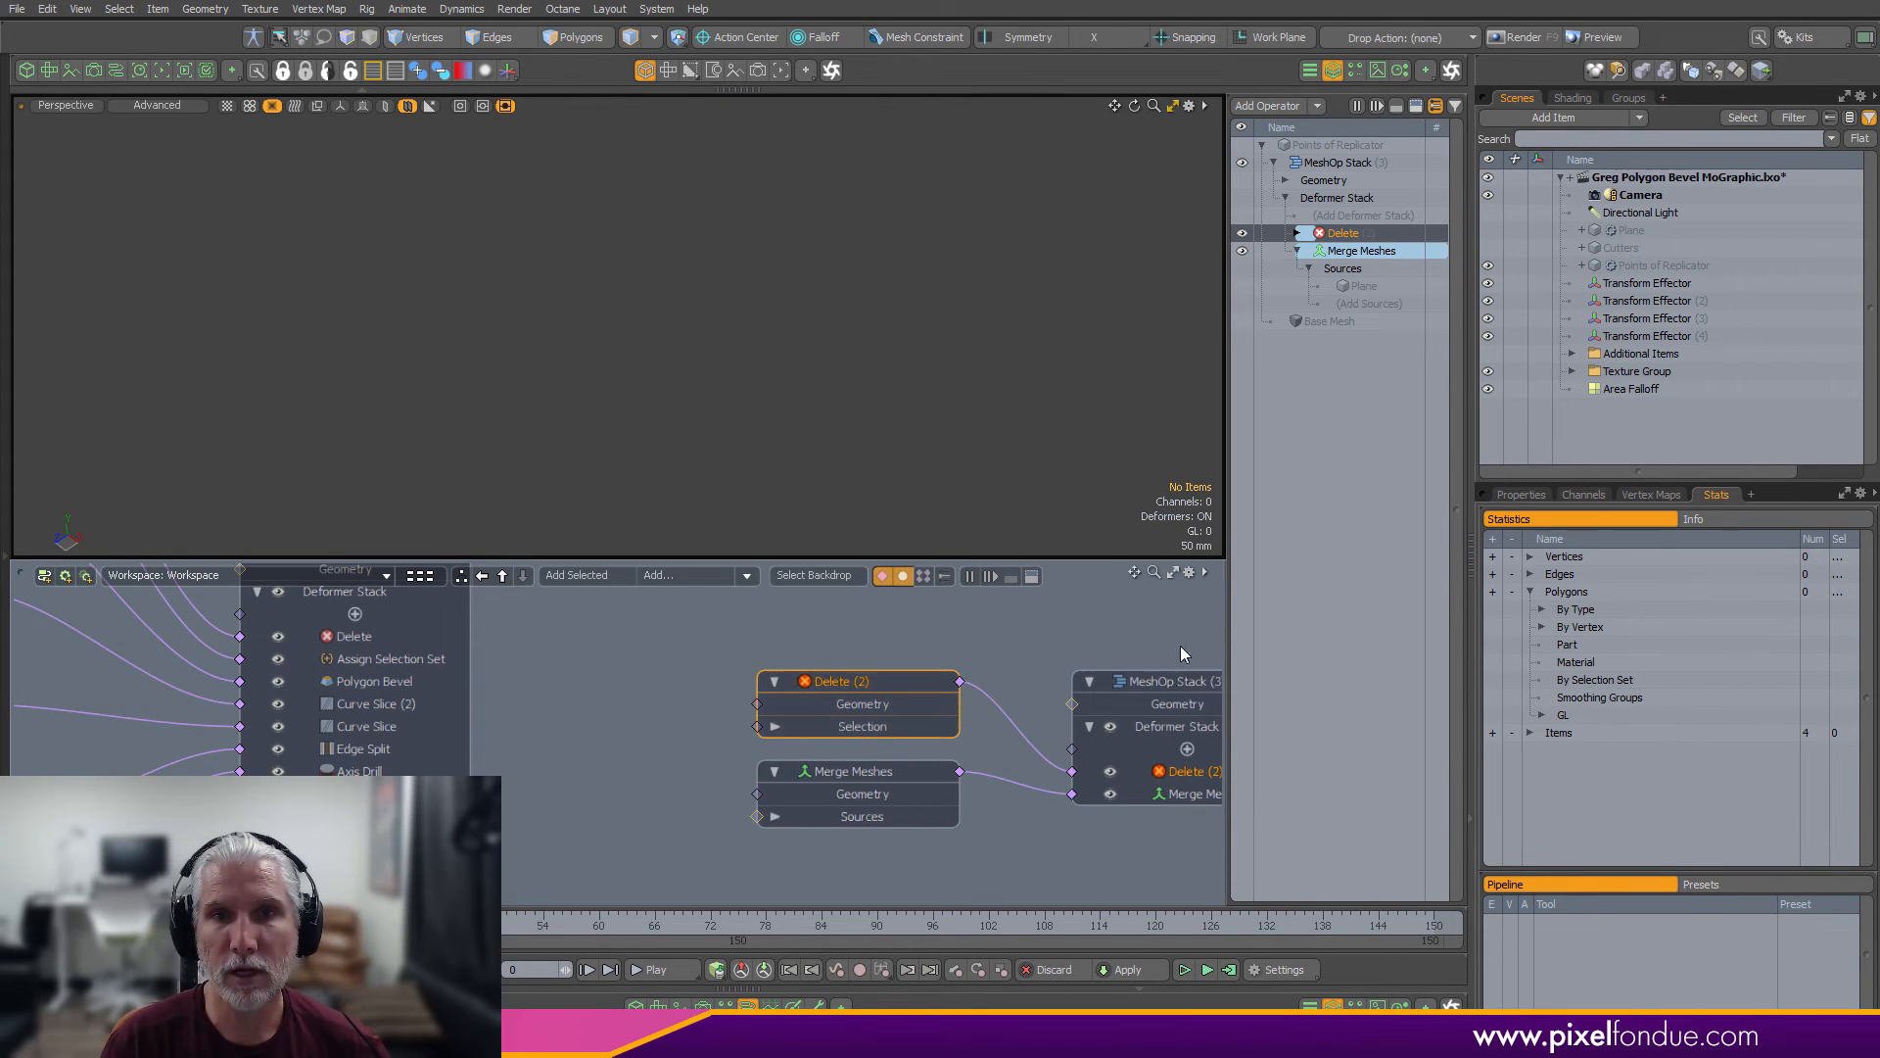
{"action": "scroll", "coordinate": [523, 750], "scroll_direction": "down", "scroll_amount": 3}
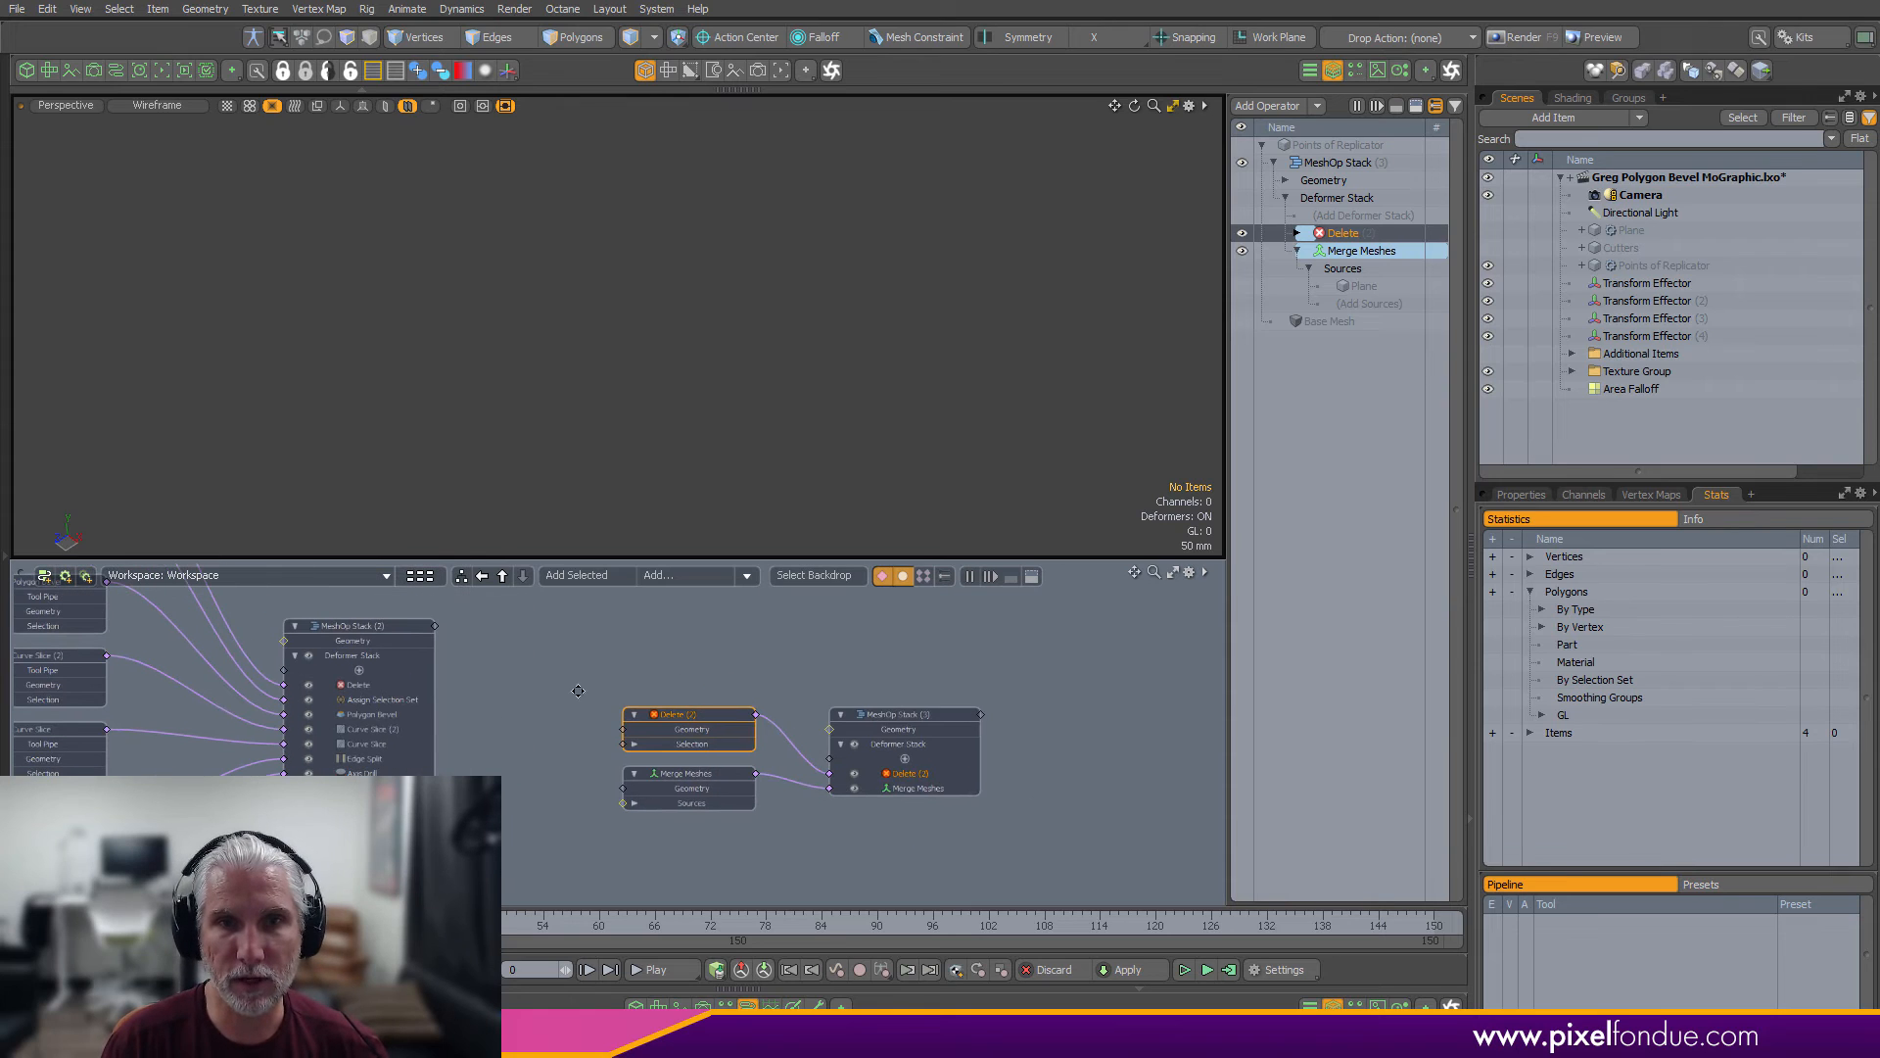
{"action": "left_click_drag", "start_coordinate": [626, 644], "coordinate": [1003, 832]}
{"action": "left_click_drag", "start_coordinate": [950, 723], "coordinate": [1053, 708]}
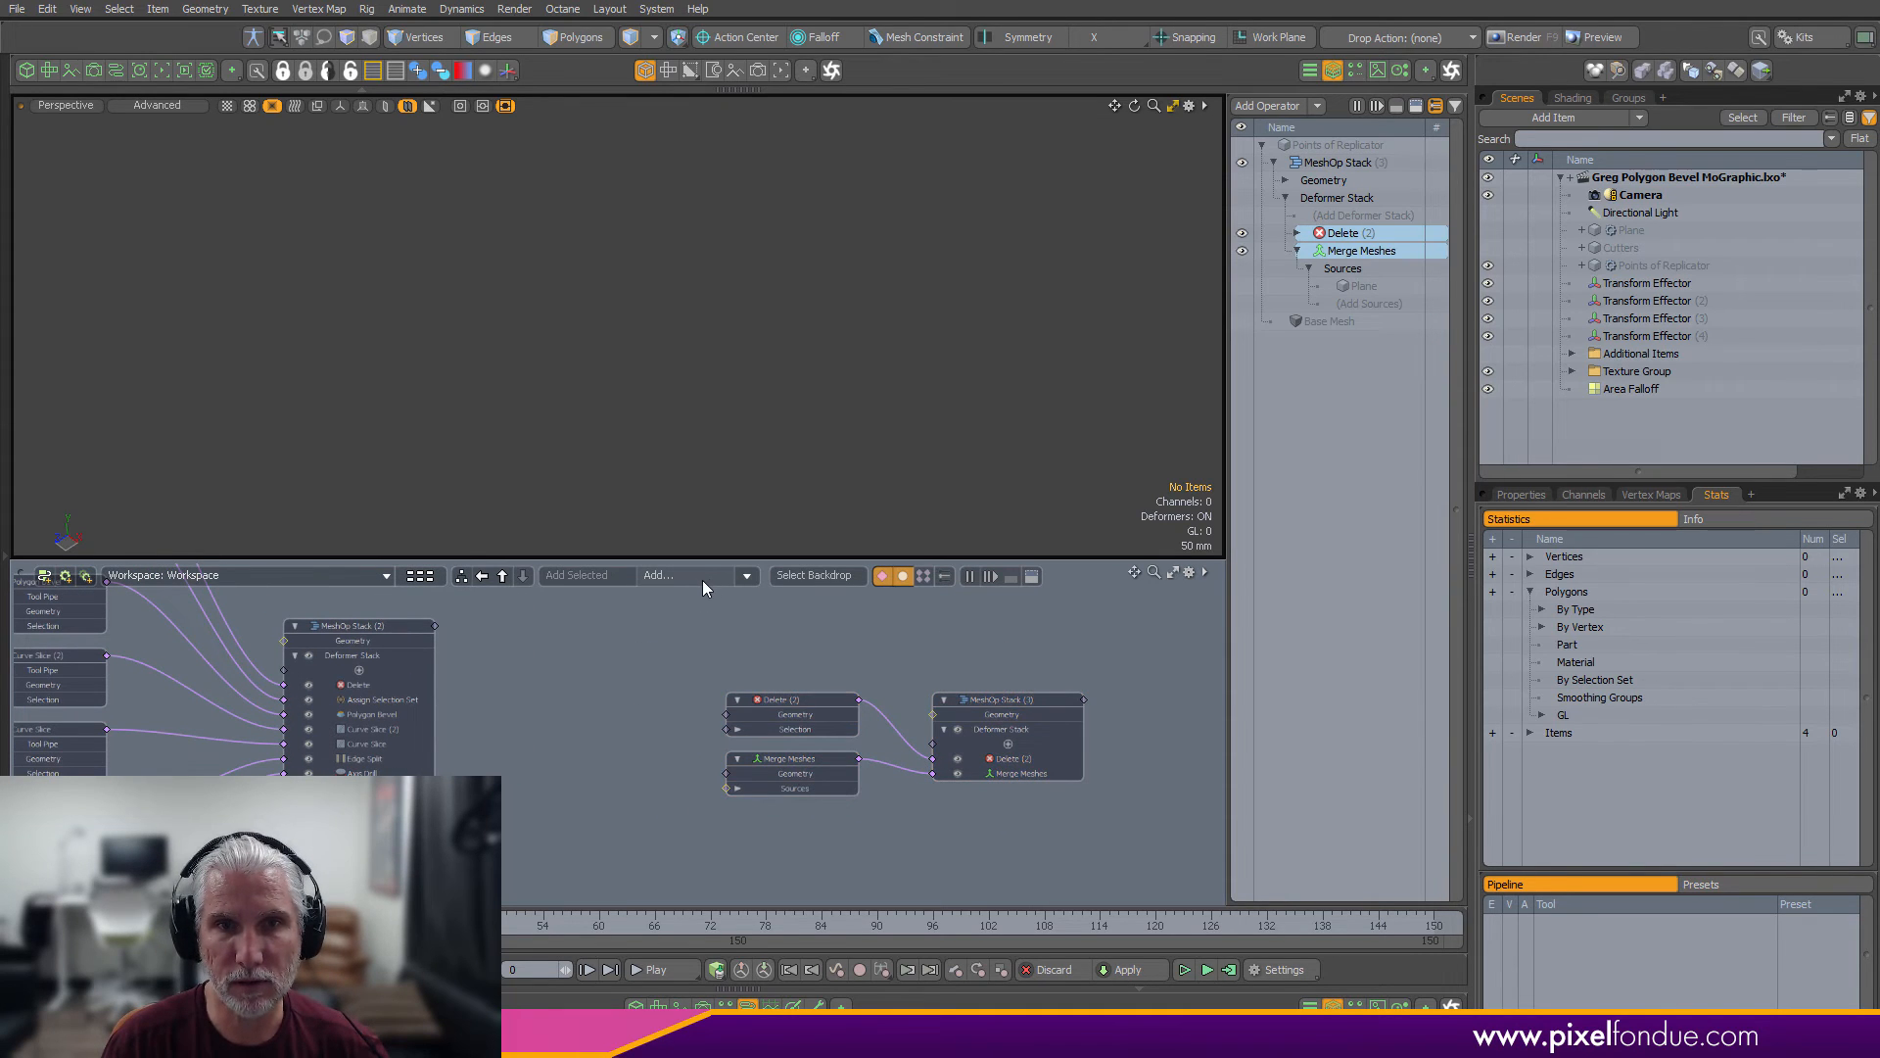
Add a Select By Selection Set node and connect it to the Selection input of Delete (2)
{"action": "left_click", "coordinate": [701, 576]}
{"action": "type", "text": "by s"}
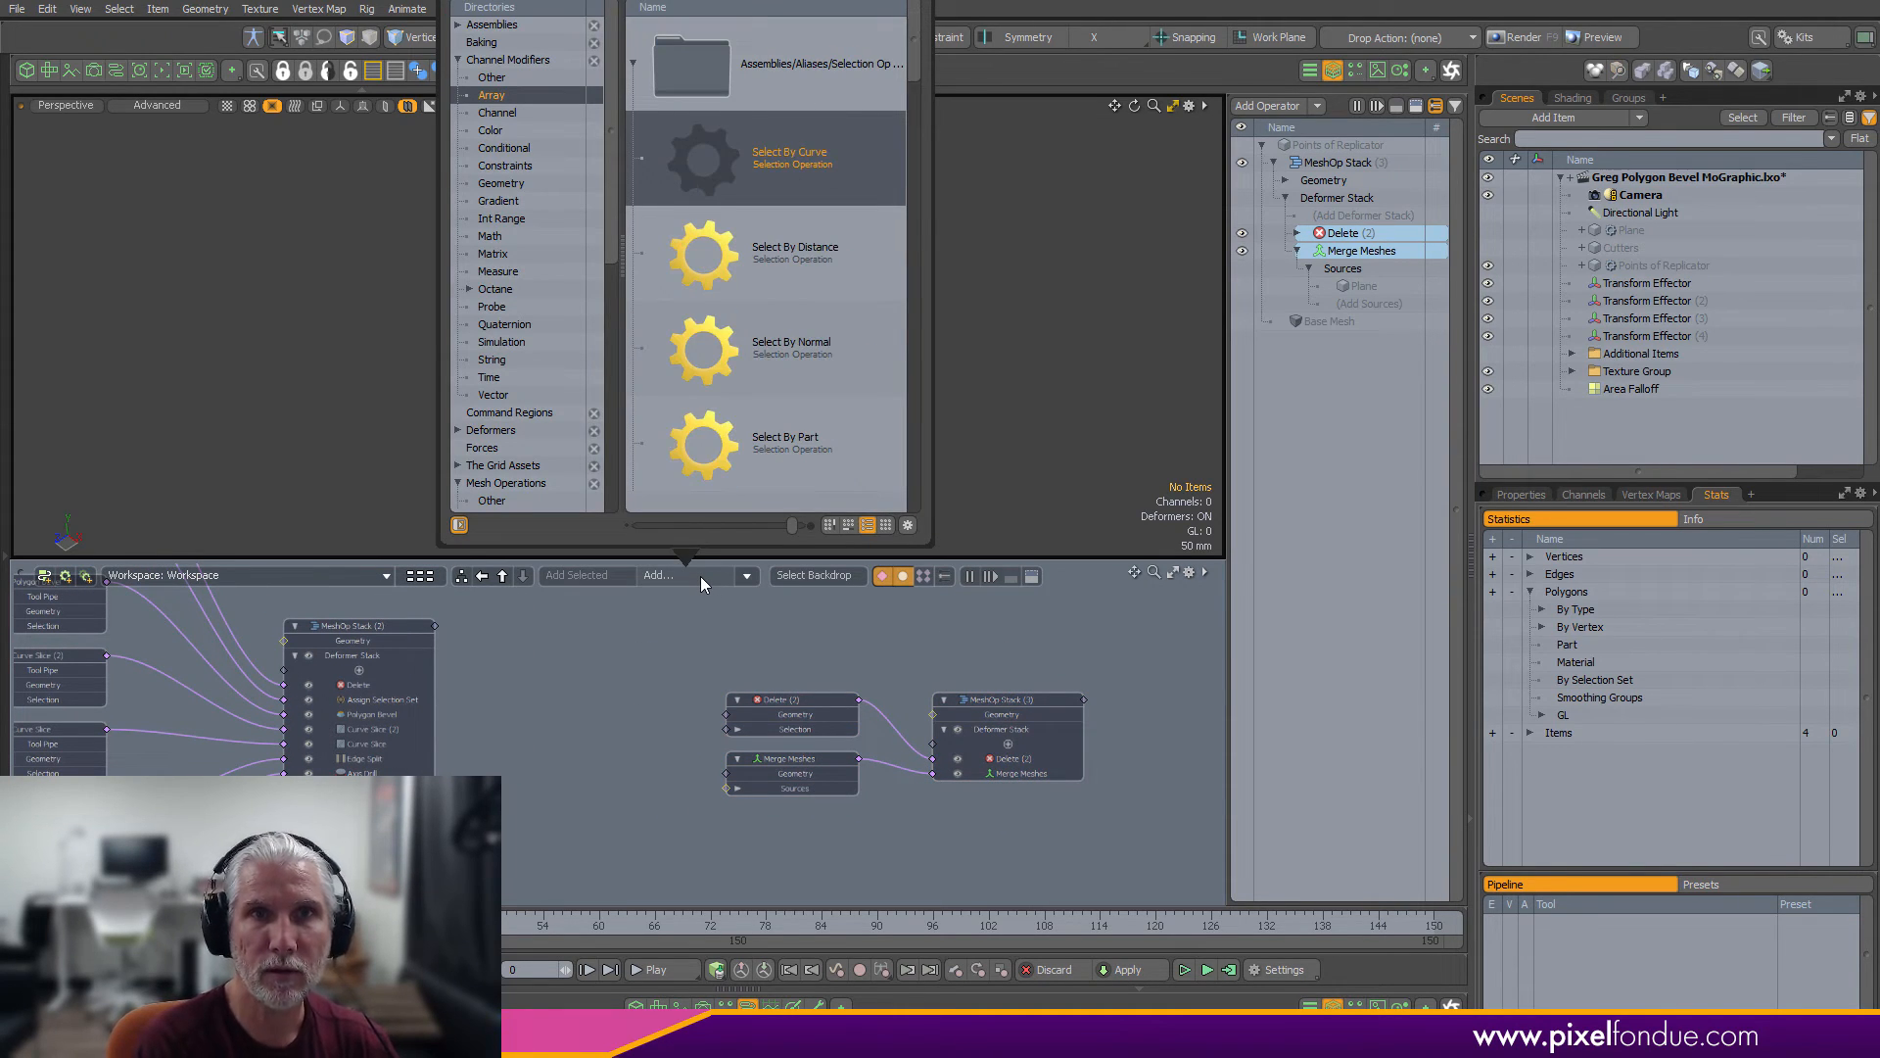
{"action": "key", "text": "Return"}
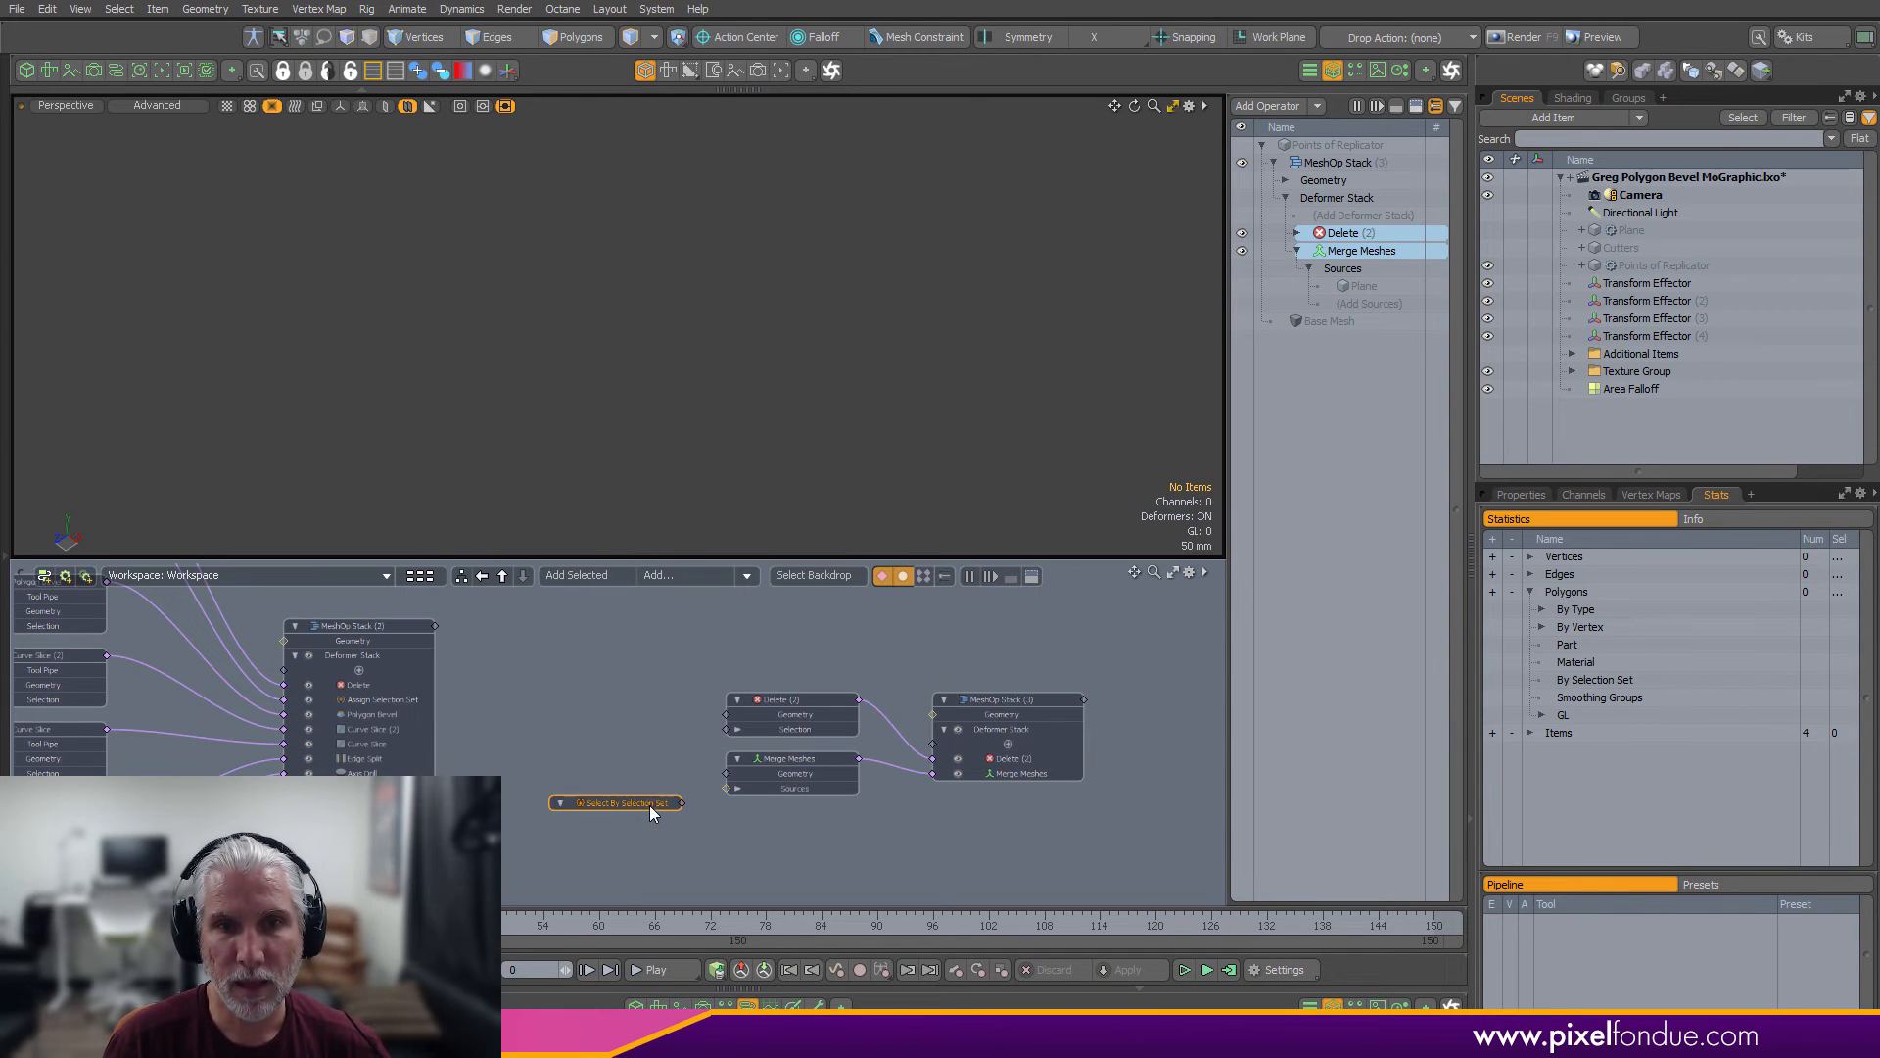
{"action": "left_click_drag", "start_coordinate": [649, 805], "coordinate": [644, 721]}
{"action": "scroll", "coordinate": [646, 723], "scroll_direction": "up", "scroll_amount": 3}
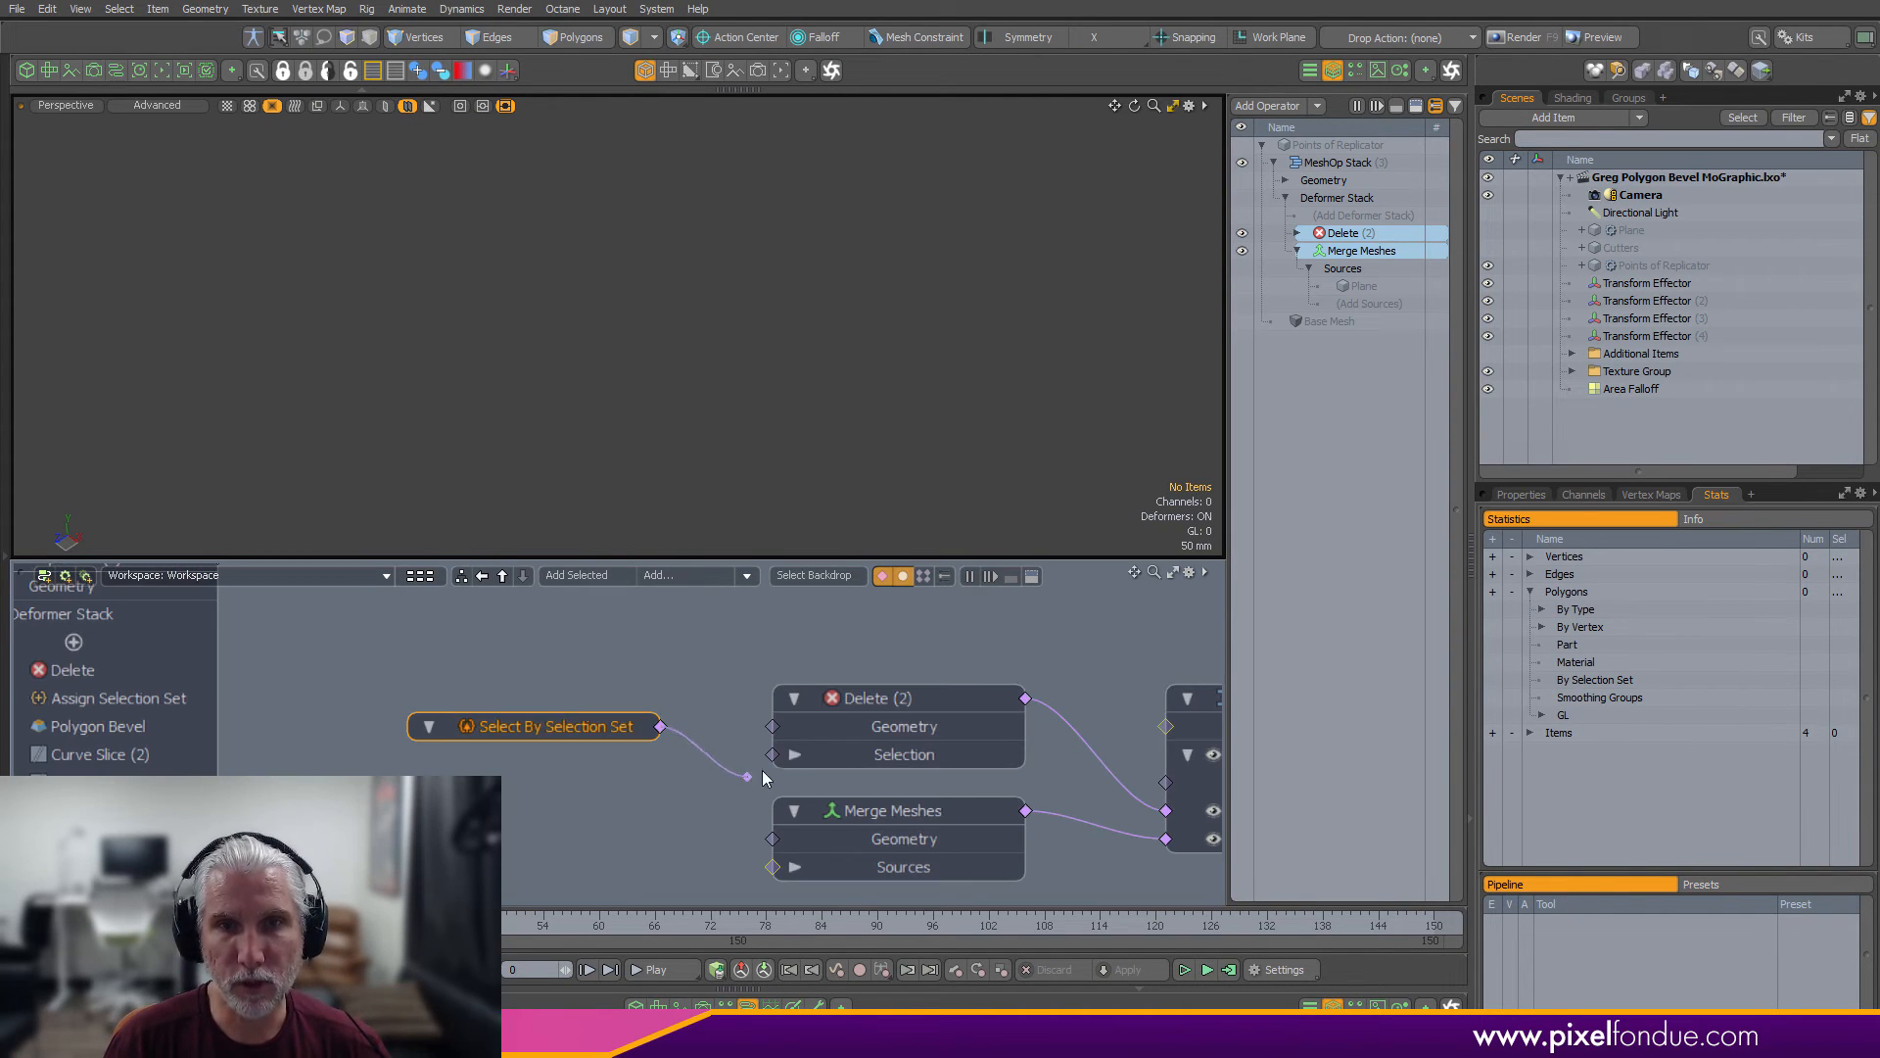
{"action": "left_click_drag", "start_coordinate": [764, 777], "coordinate": [772, 754]}
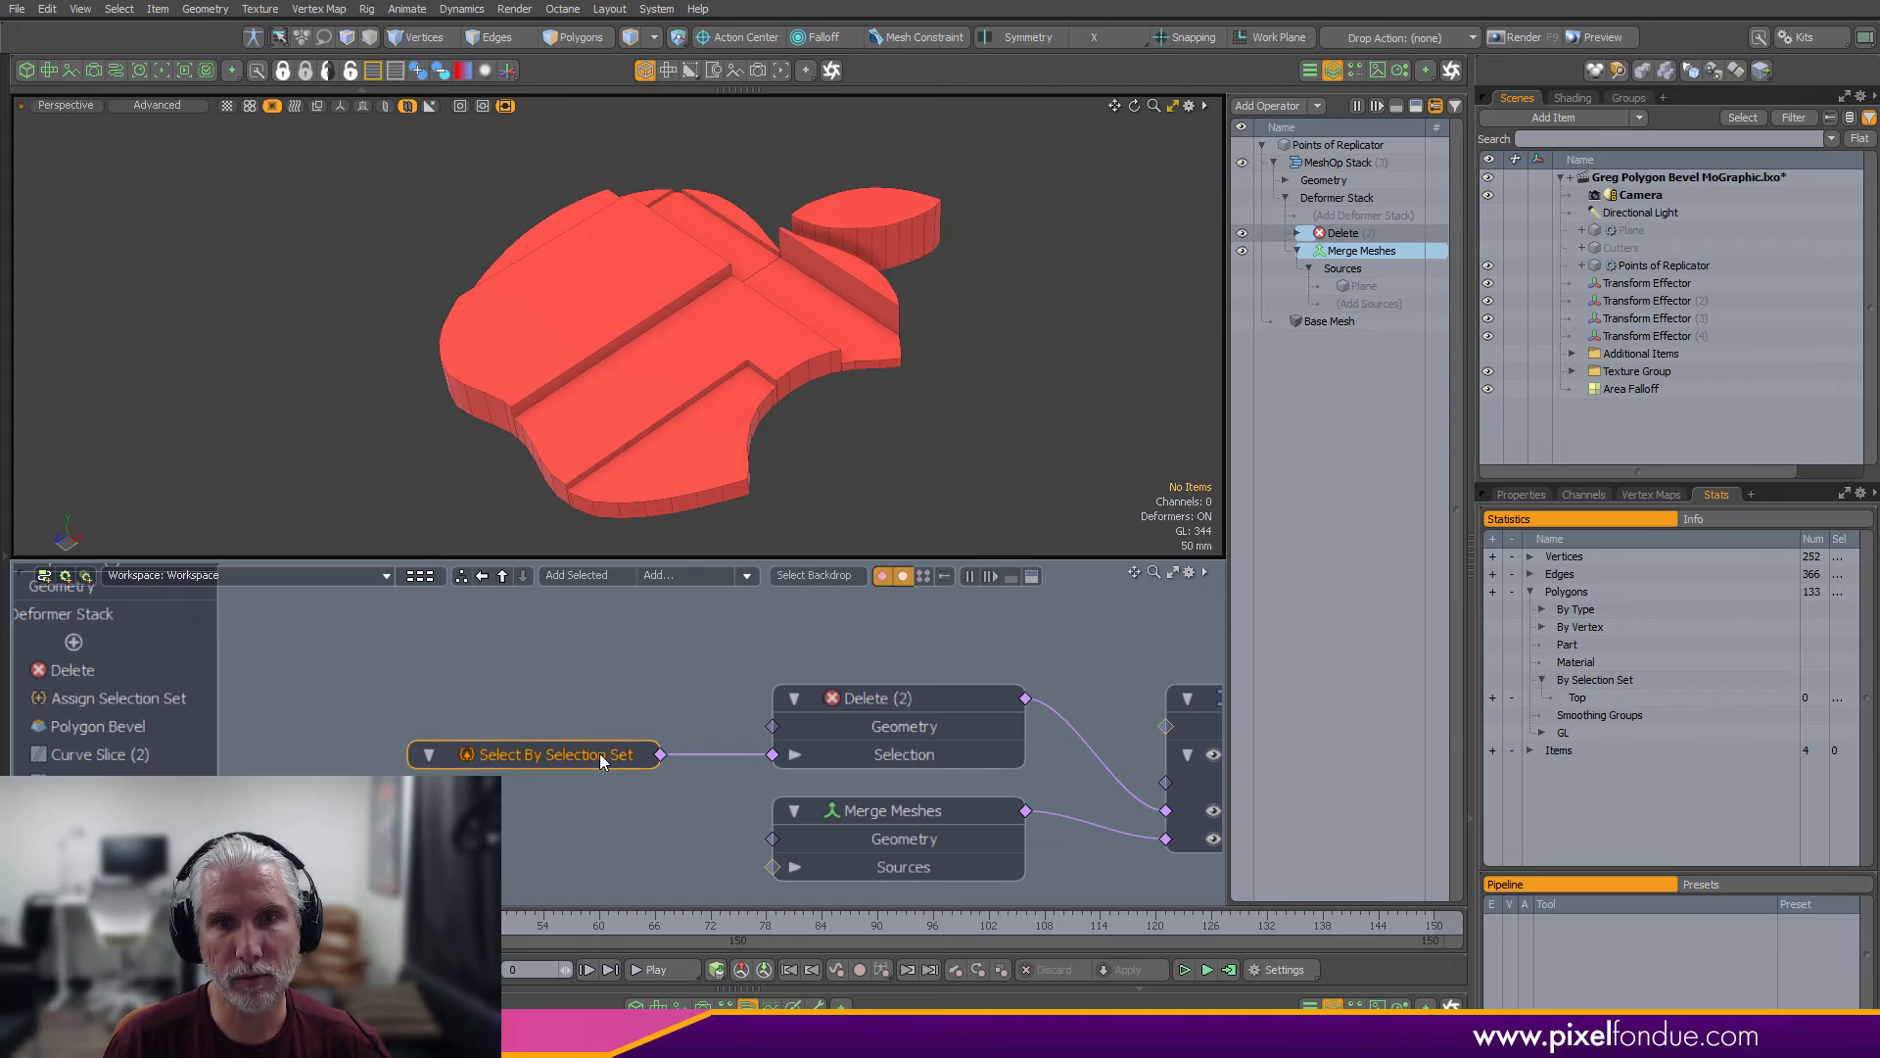
Set the Select By Selection Set node's name to "Top" and the selection type of Delete (2) to Polygon
{"action": "left_click", "coordinate": [1522, 494]}
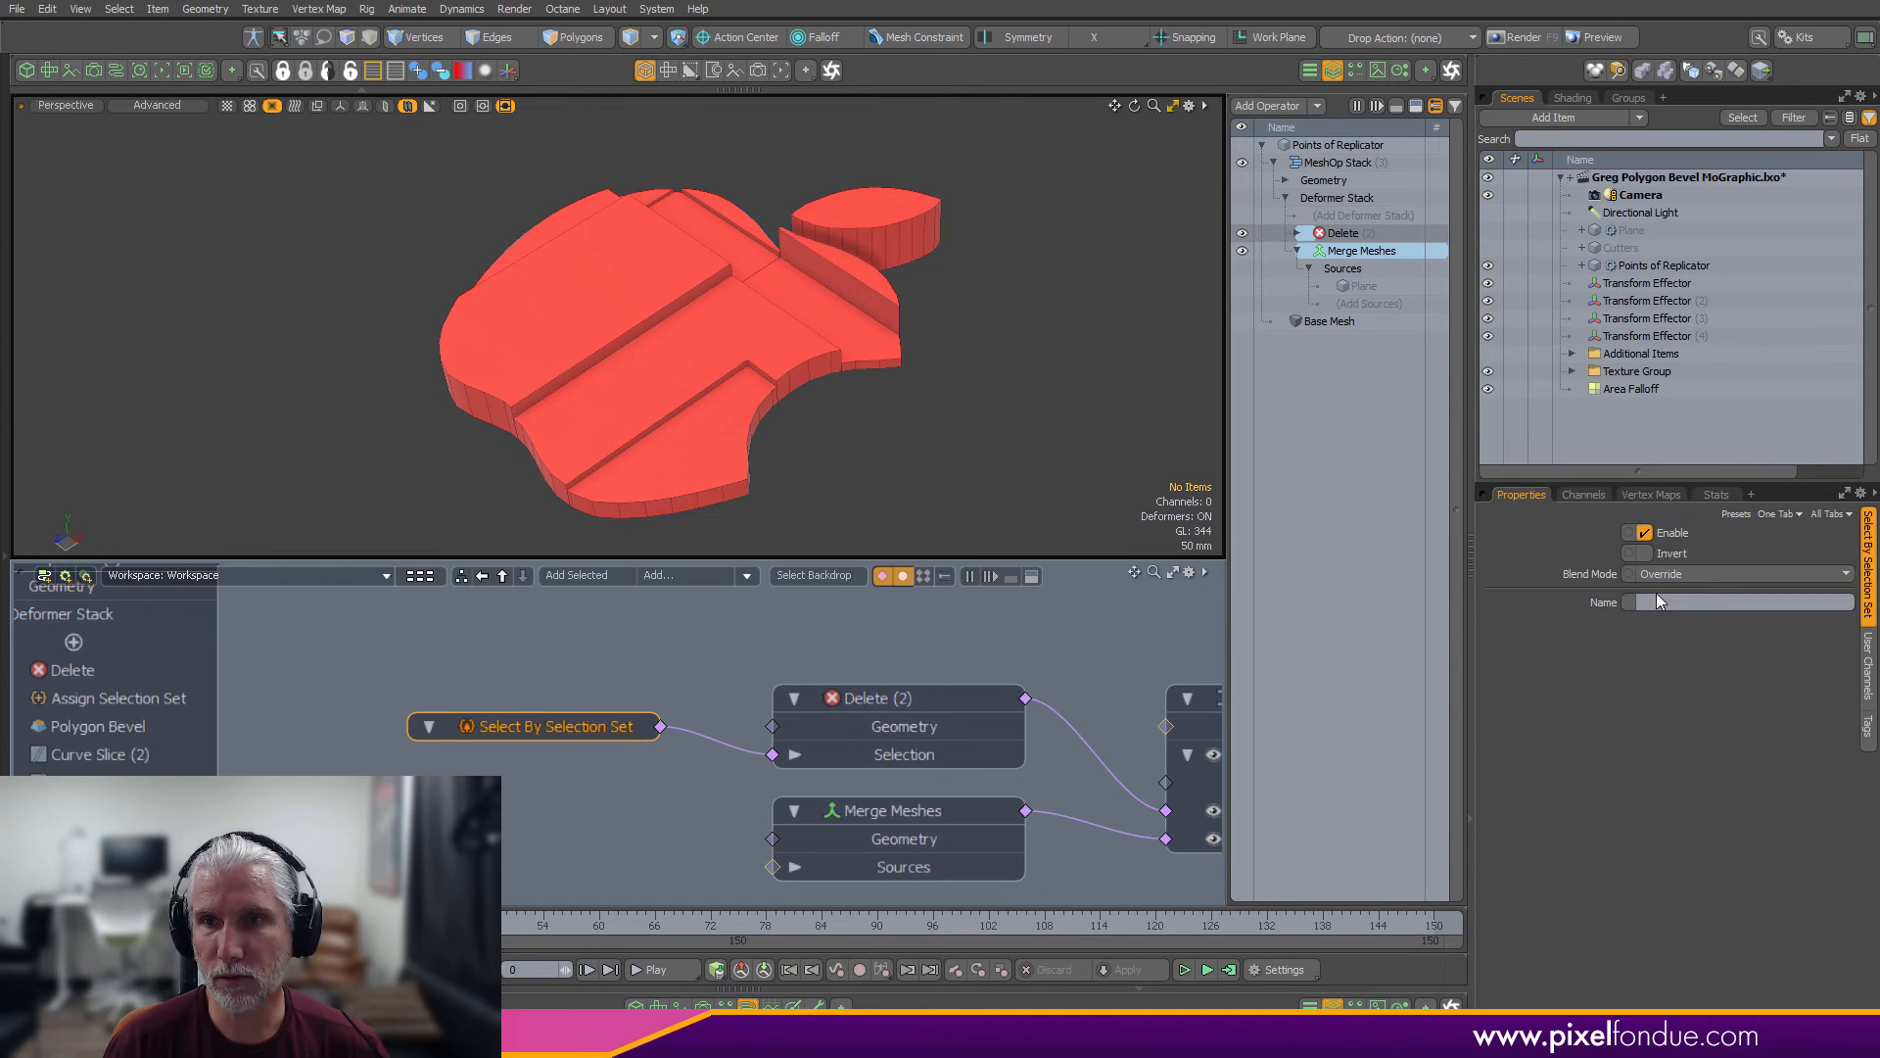
{"action": "type", "text": "Top"}
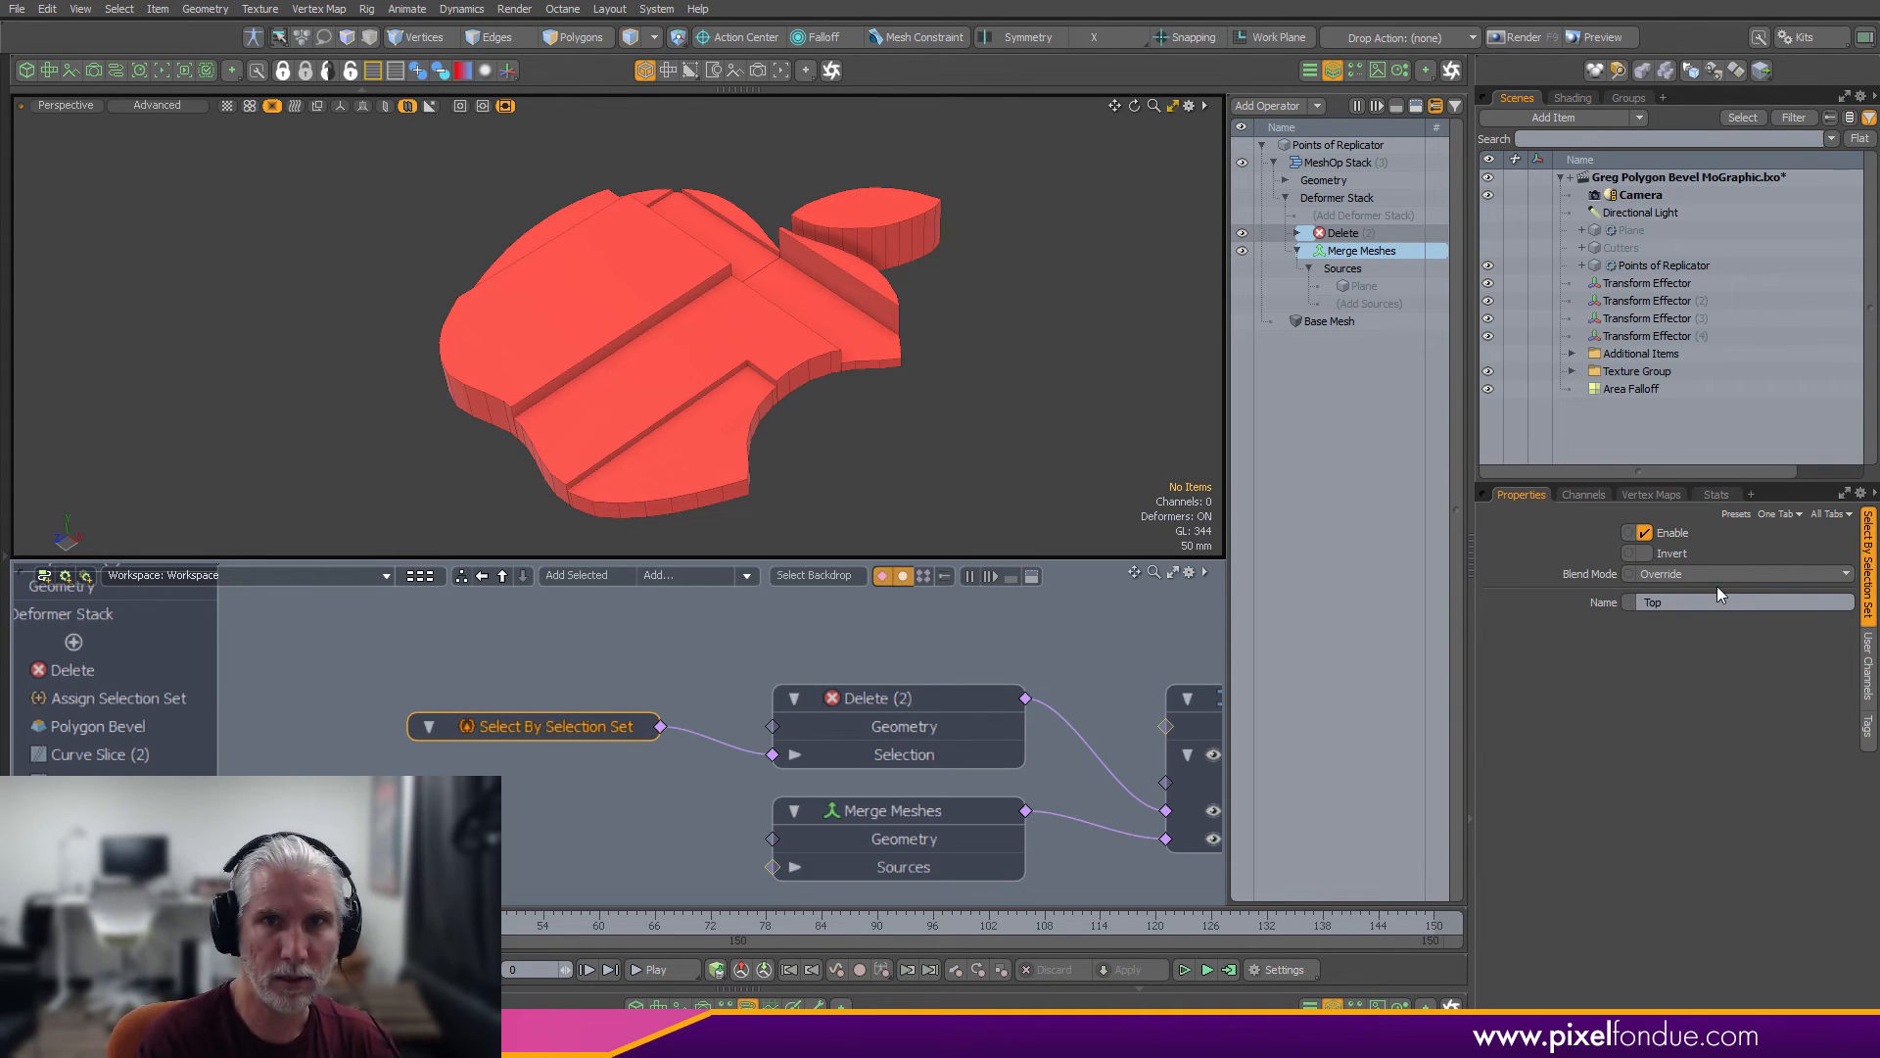
{"action": "left_click", "coordinate": [902, 693]}
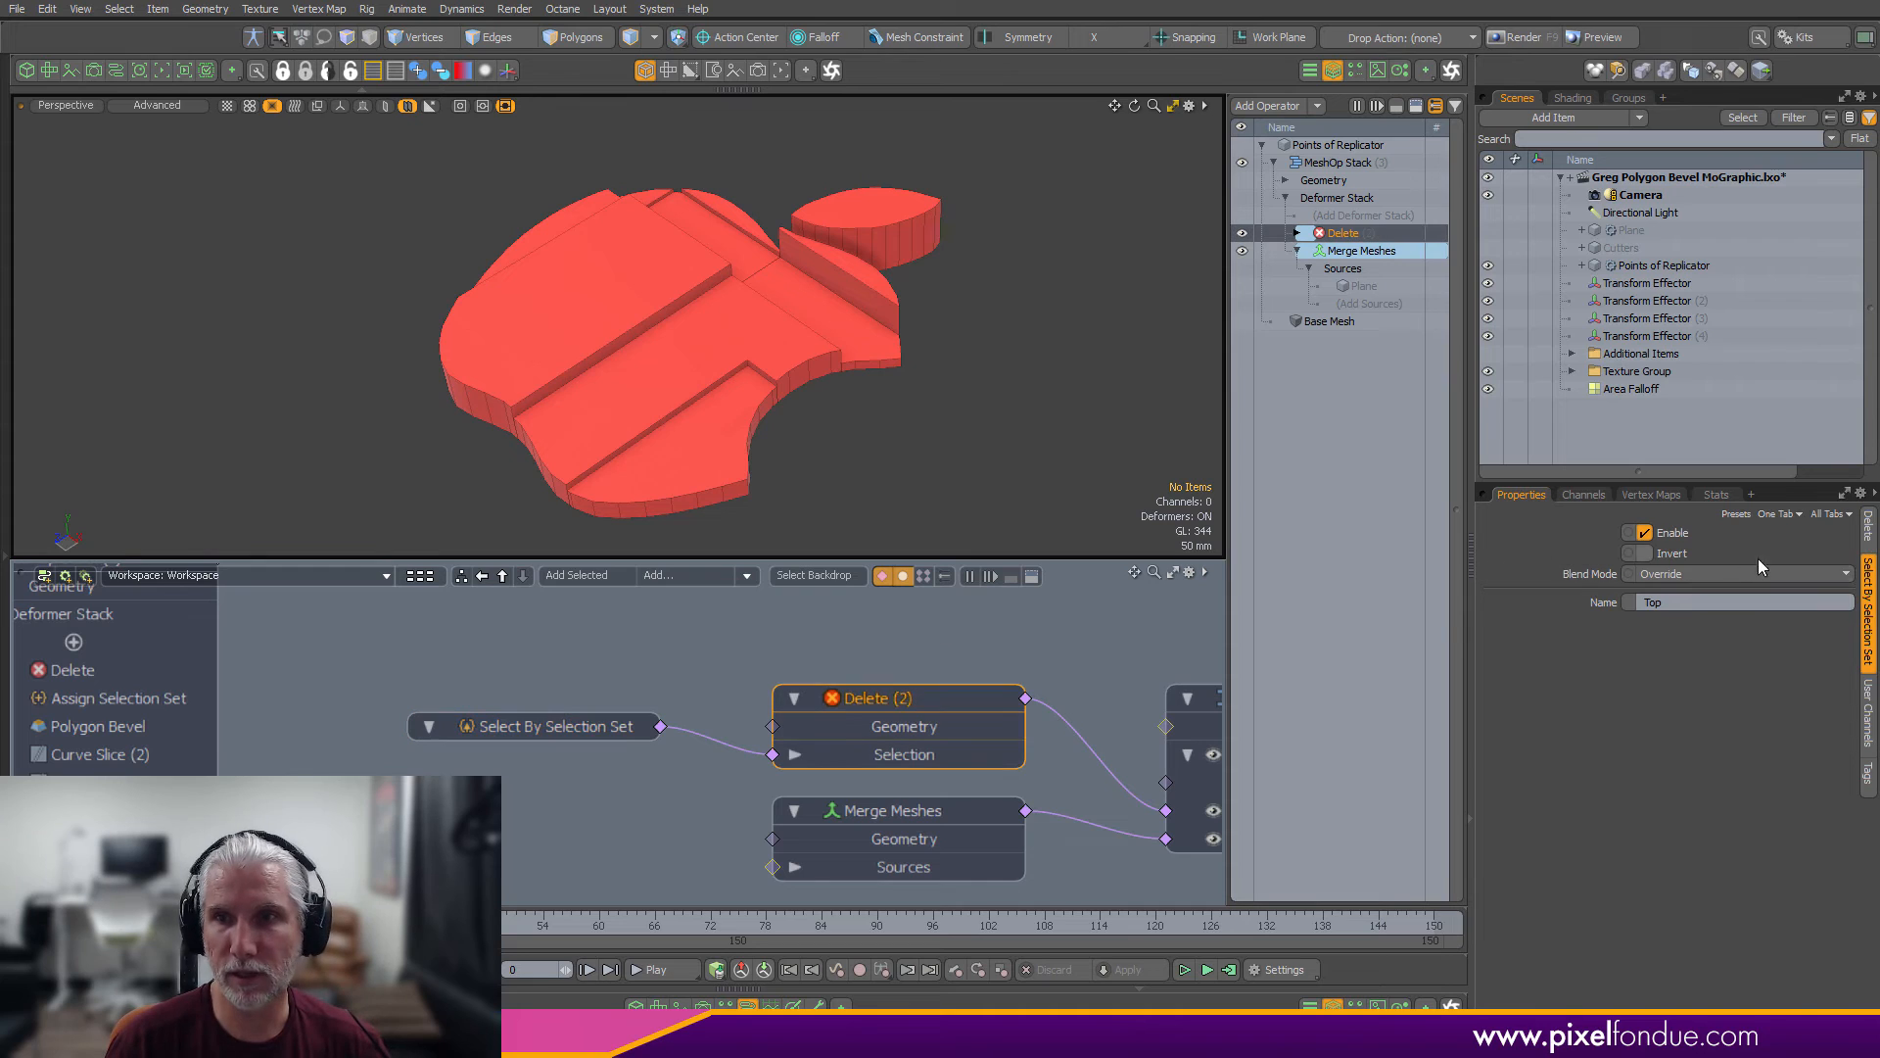
{"action": "left_click", "coordinate": [1869, 530]}
{"action": "left_click", "coordinate": [1686, 585]}
{"action": "left_click", "coordinate": [1686, 621]}
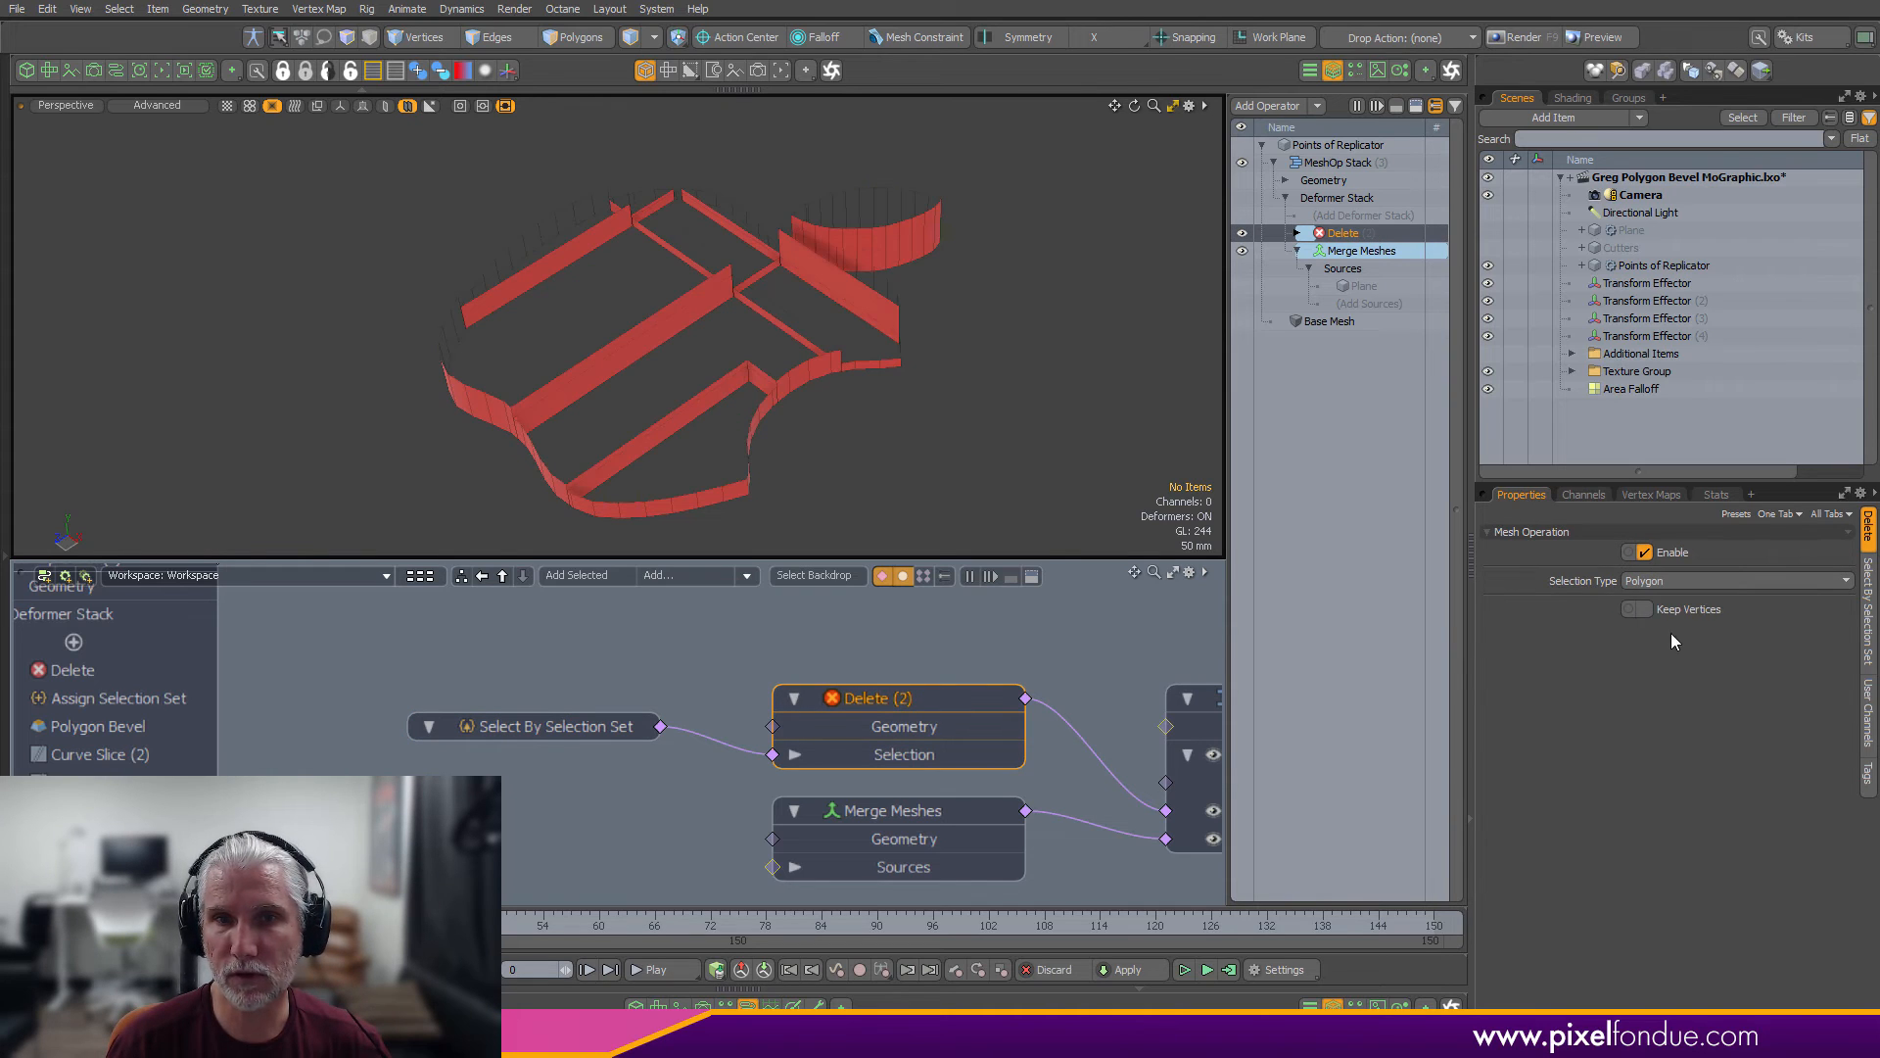
Invert the Select By Selection Set node so that Delete (2) removes everything outside the "Top" set
{"action": "left_click", "coordinate": [545, 725]}
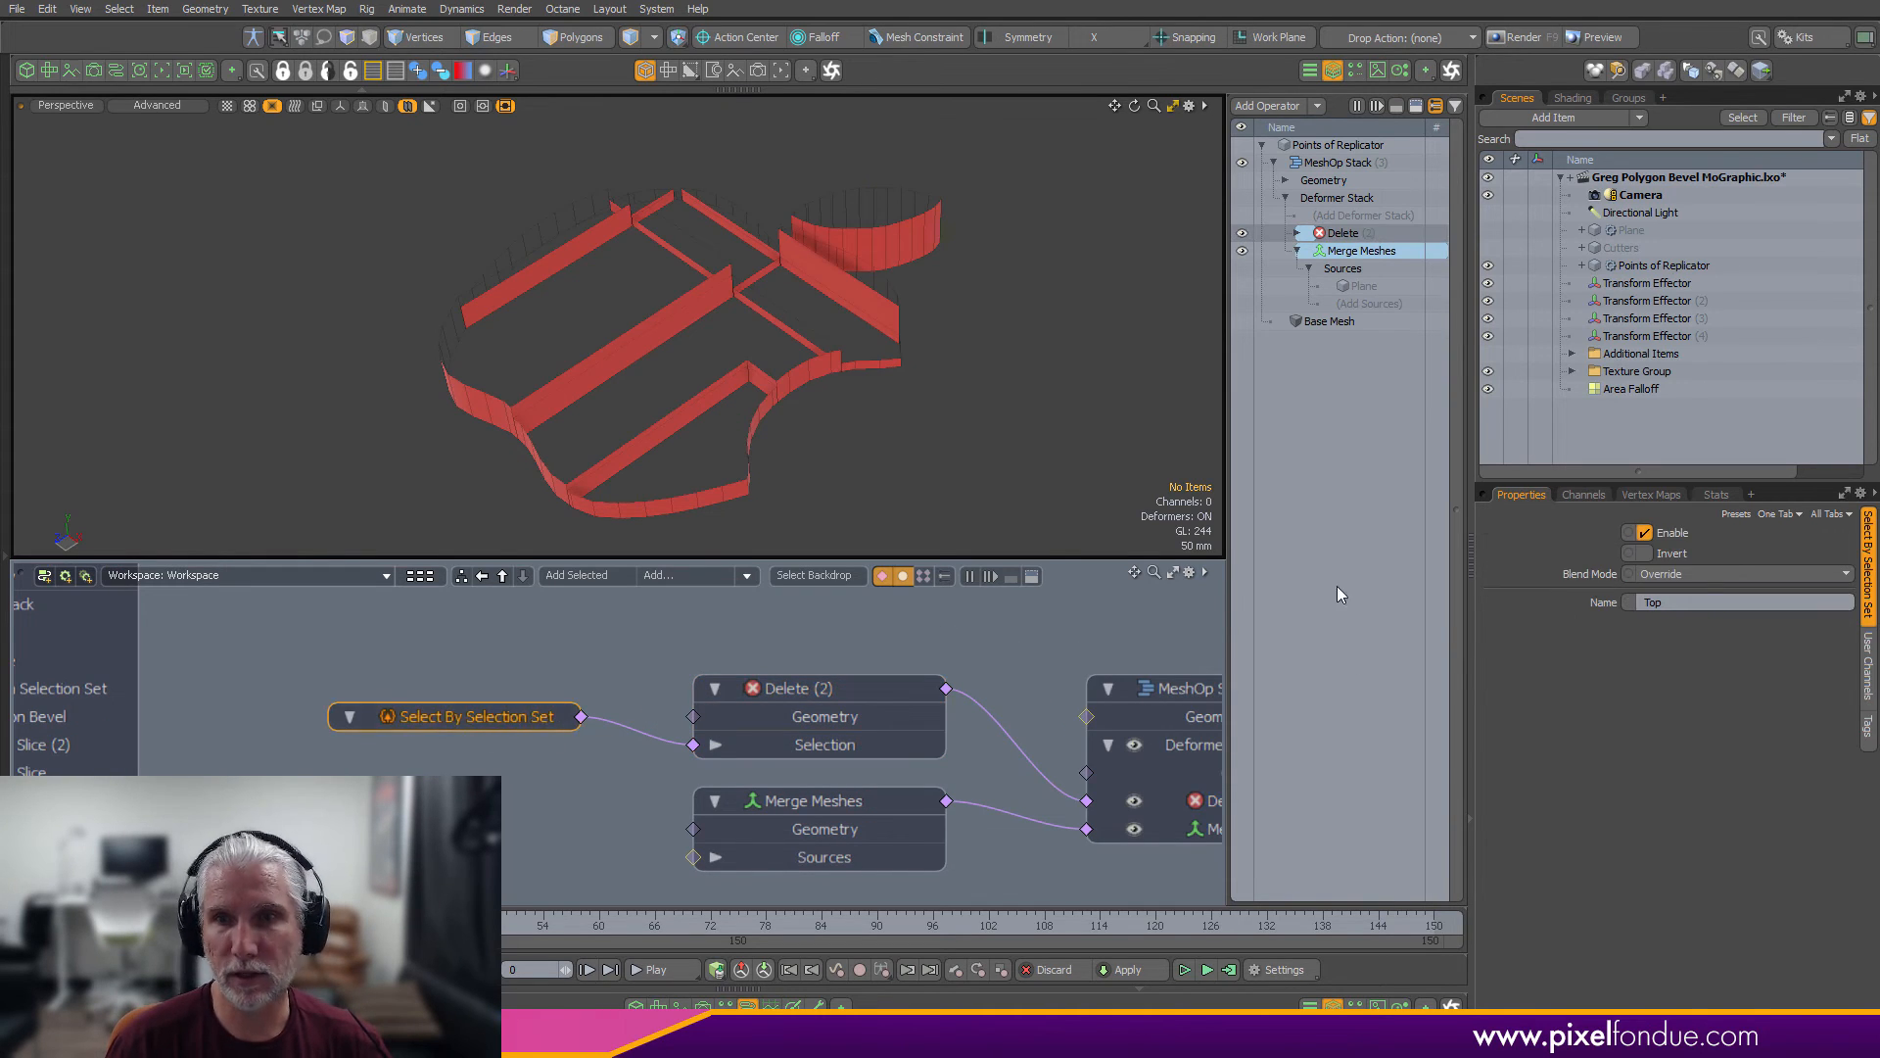
{"action": "left_click", "coordinate": [1645, 554]}
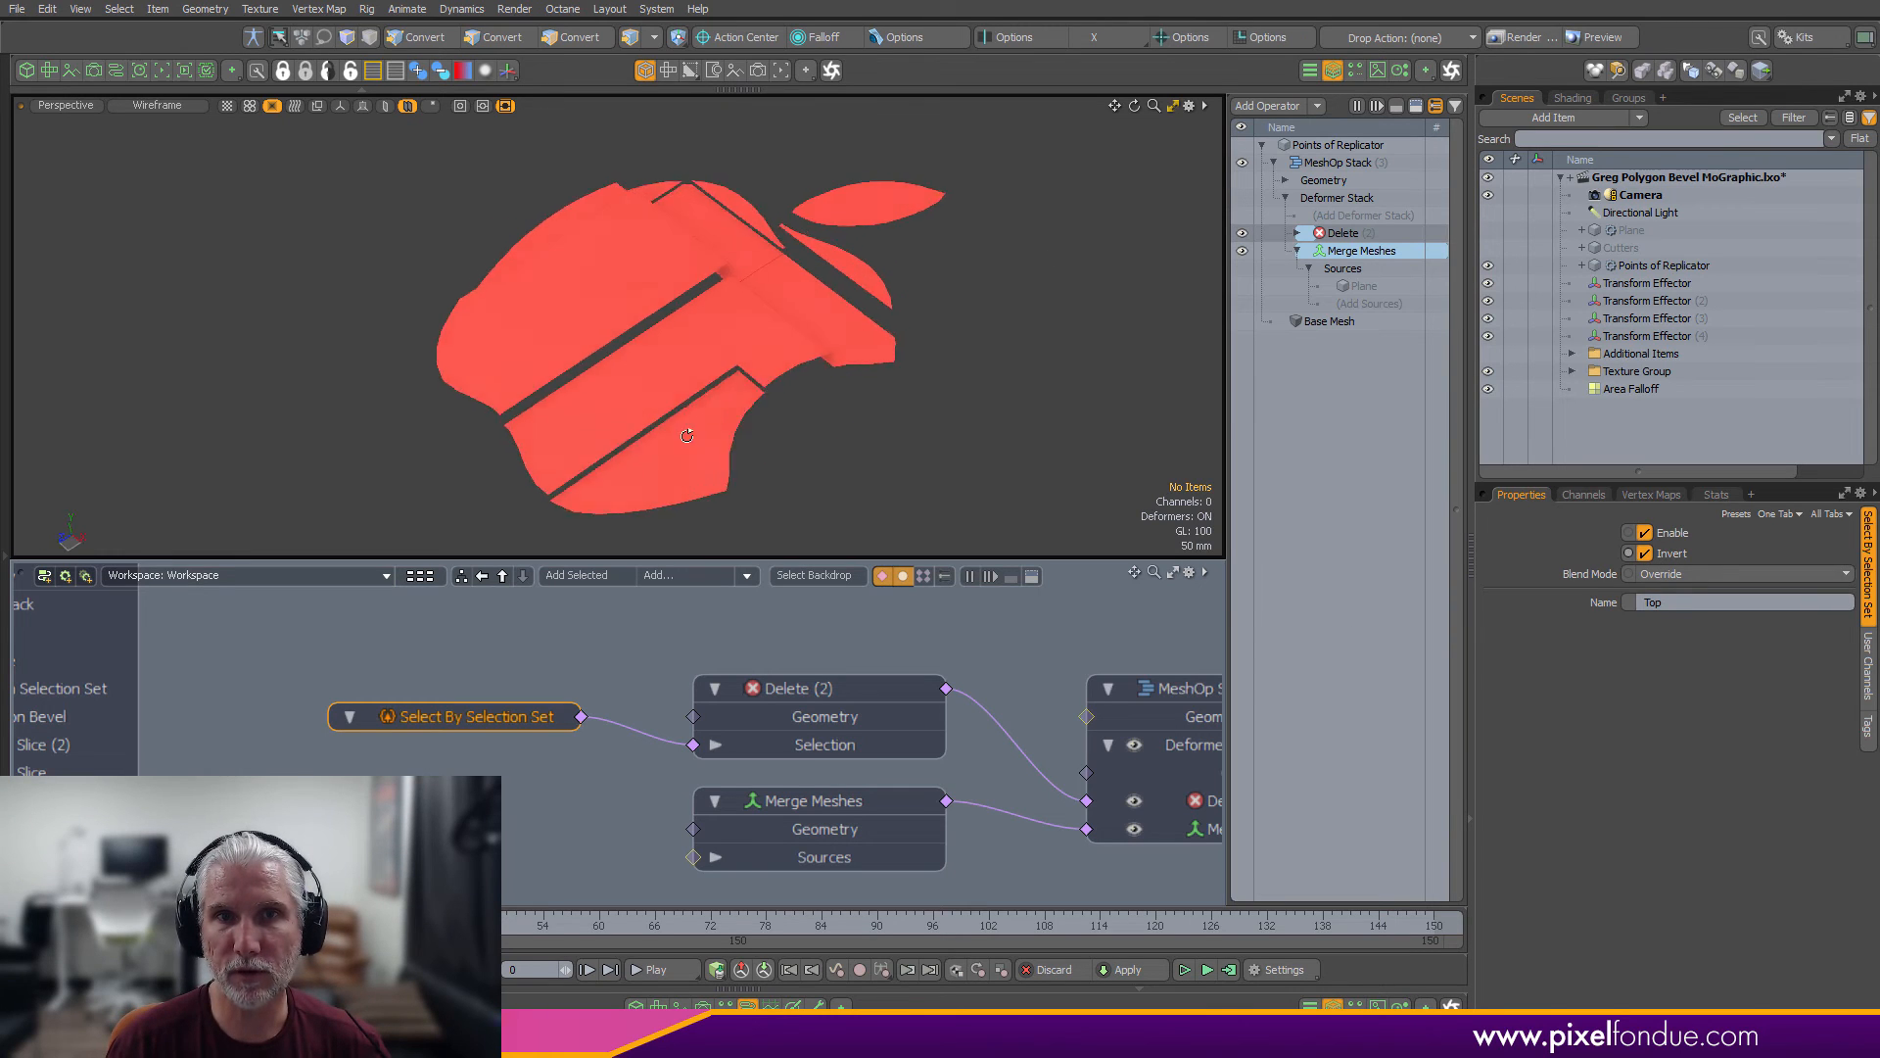
Add a Set Weight operation to MeshOp Stack (3), place its node above Delete (2), and set its map name to "Weight"
{"action": "scroll", "coordinate": [903, 642], "scroll_direction": "down", "scroll_amount": 4}
{"action": "left_click_drag", "start_coordinate": [936, 676], "coordinate": [823, 650], "text": "alt"}
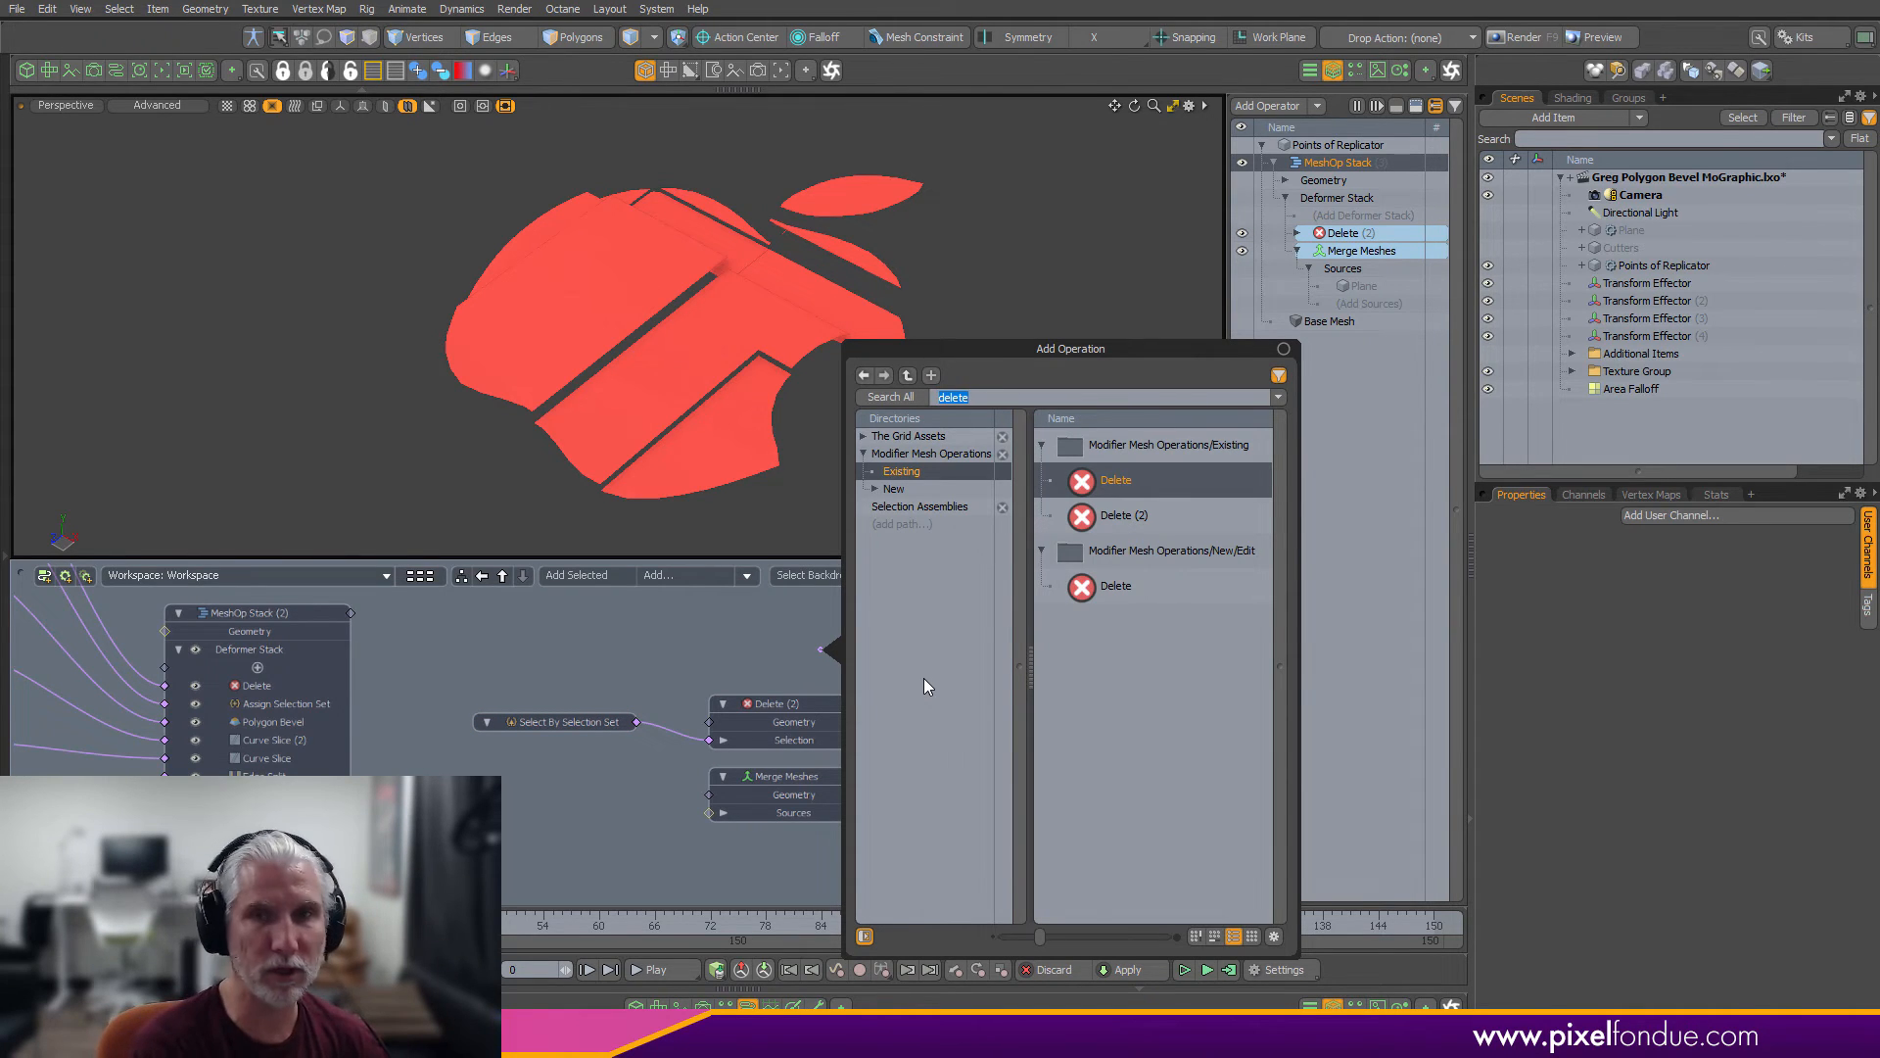
{"action": "type", "text": "set weight"}
{"action": "key", "text": "Return"}
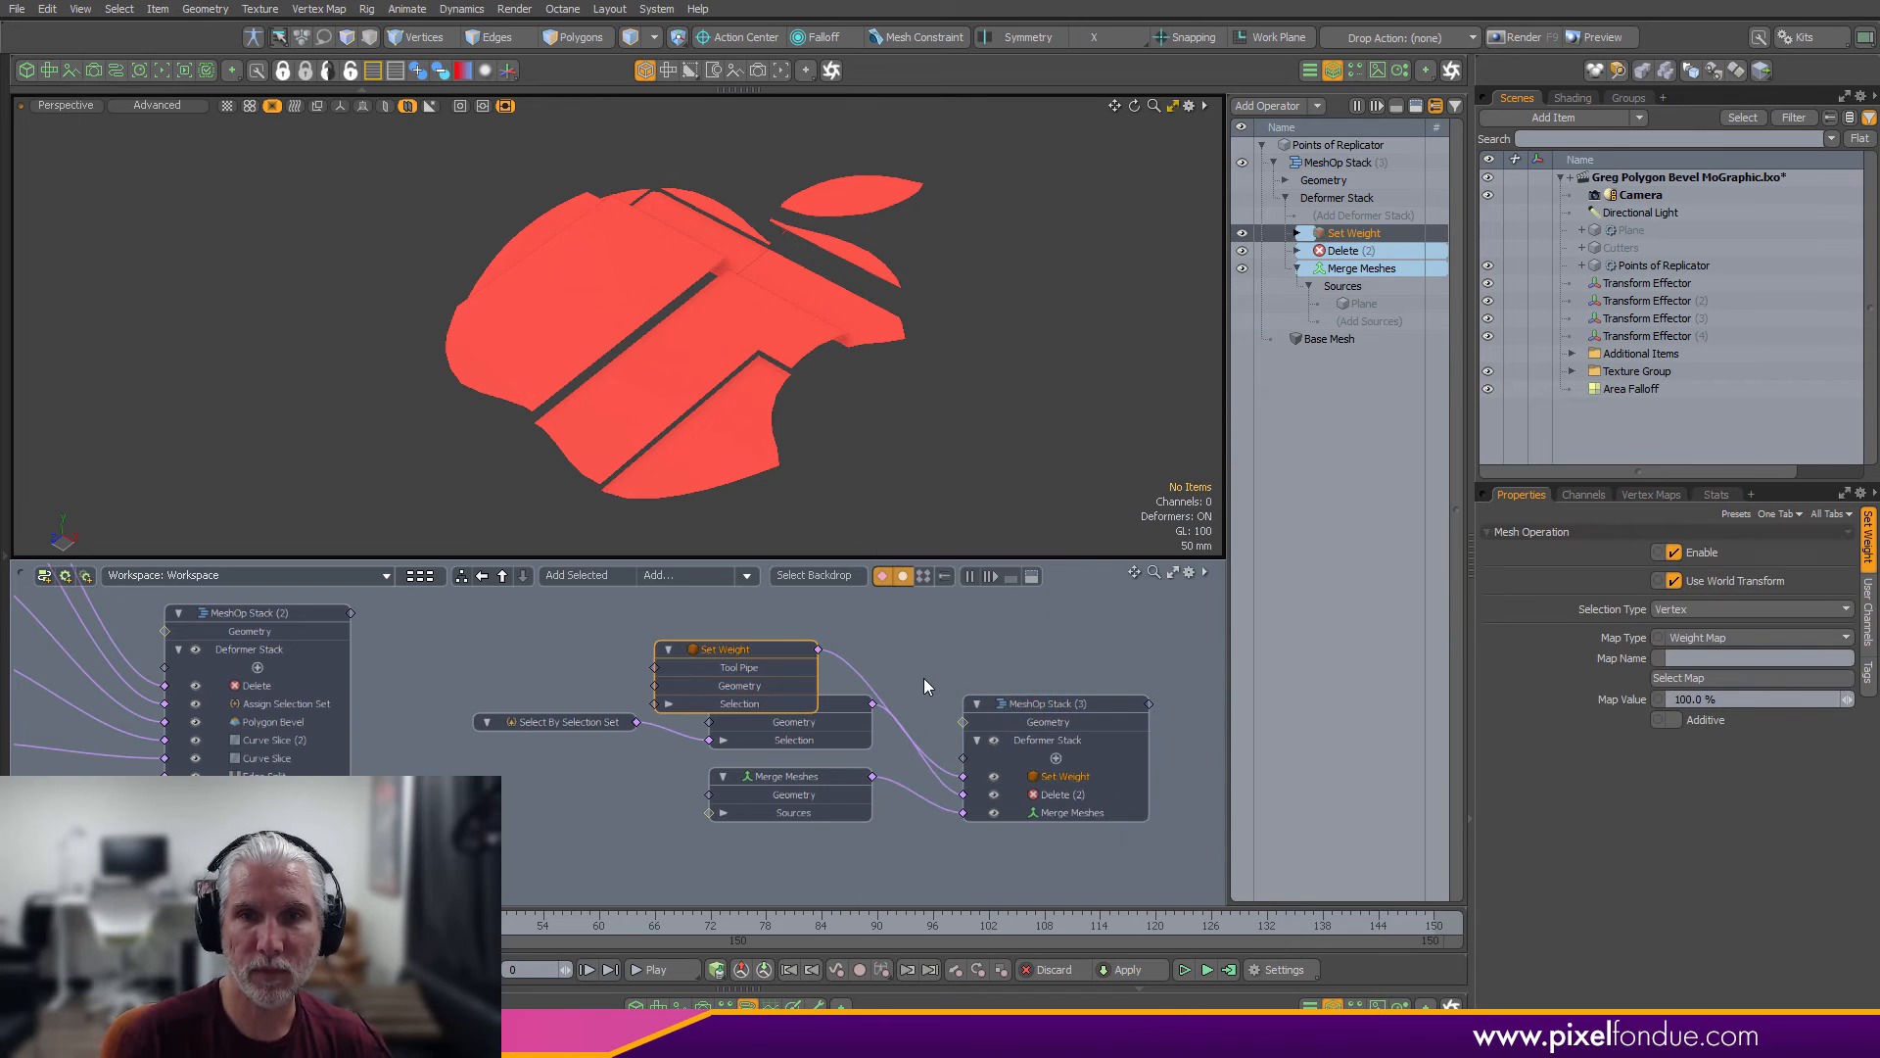
{"action": "left_click_drag", "start_coordinate": [784, 648], "coordinate": [831, 630]}
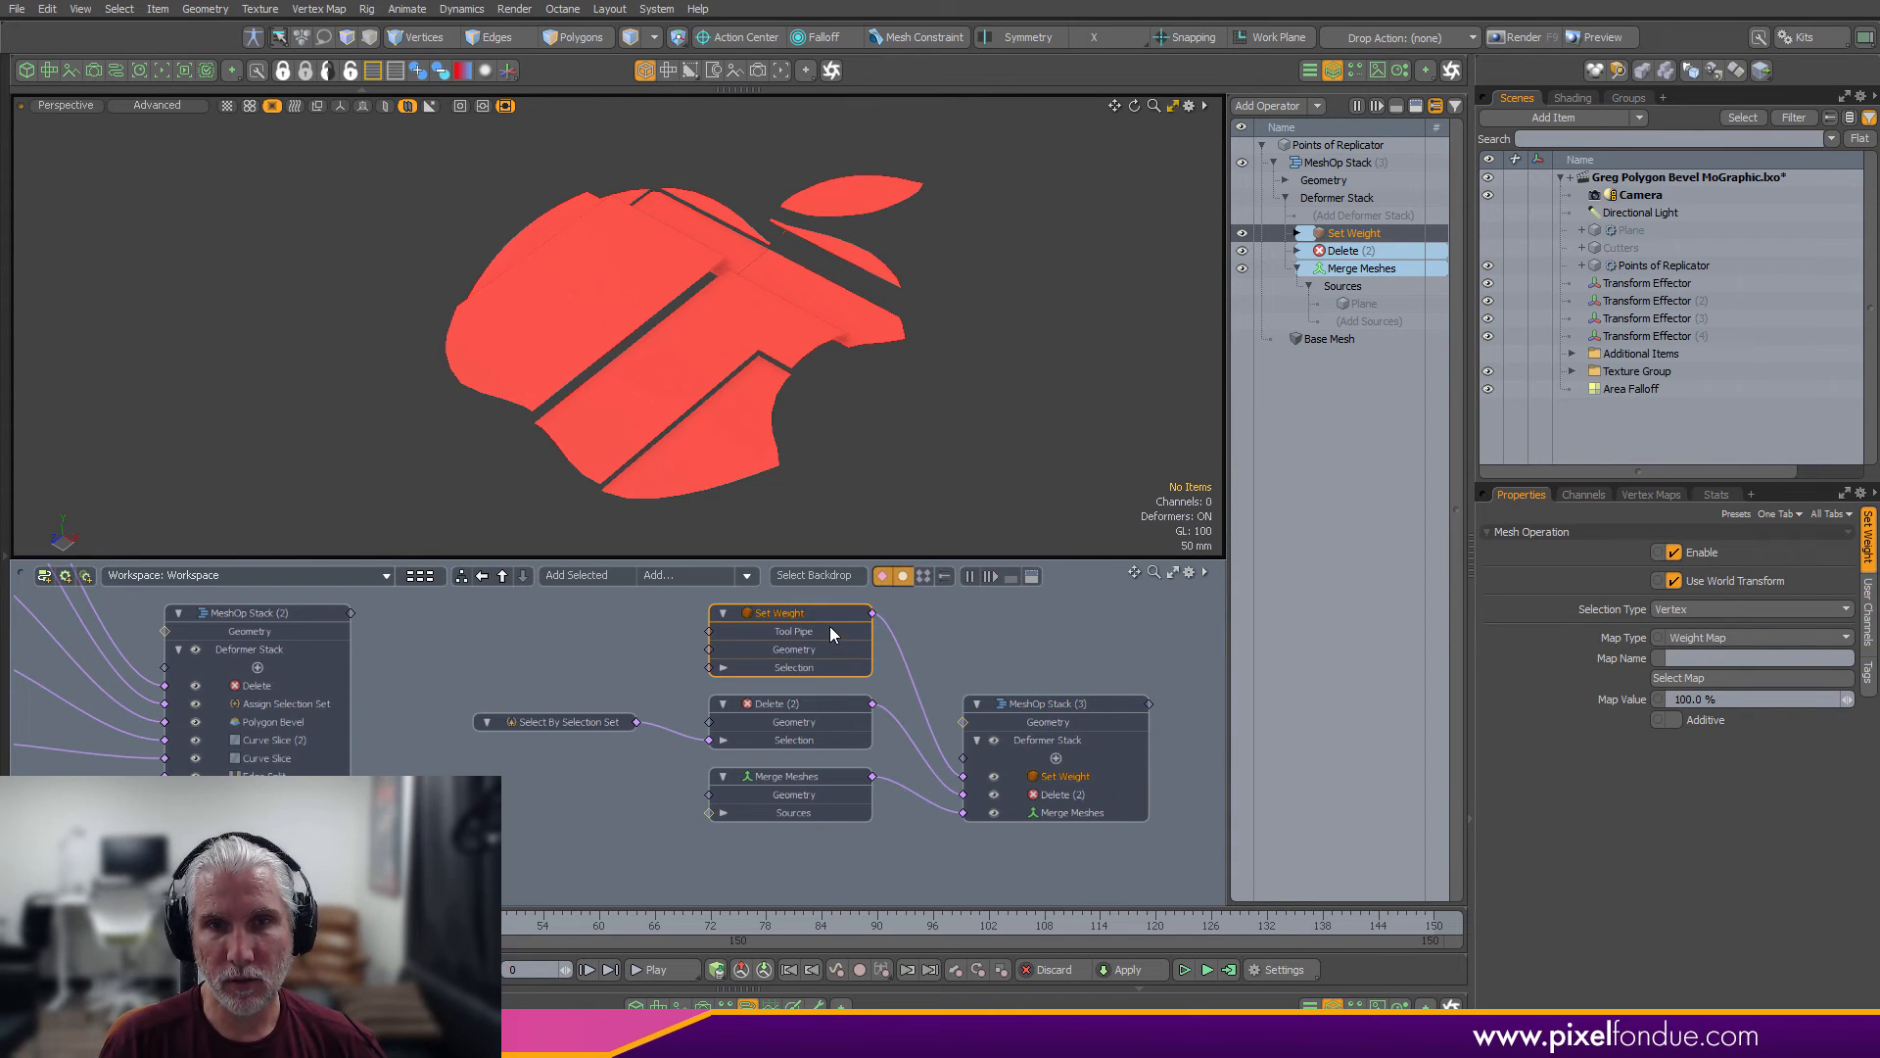
{"action": "type", "text": "Weight"}
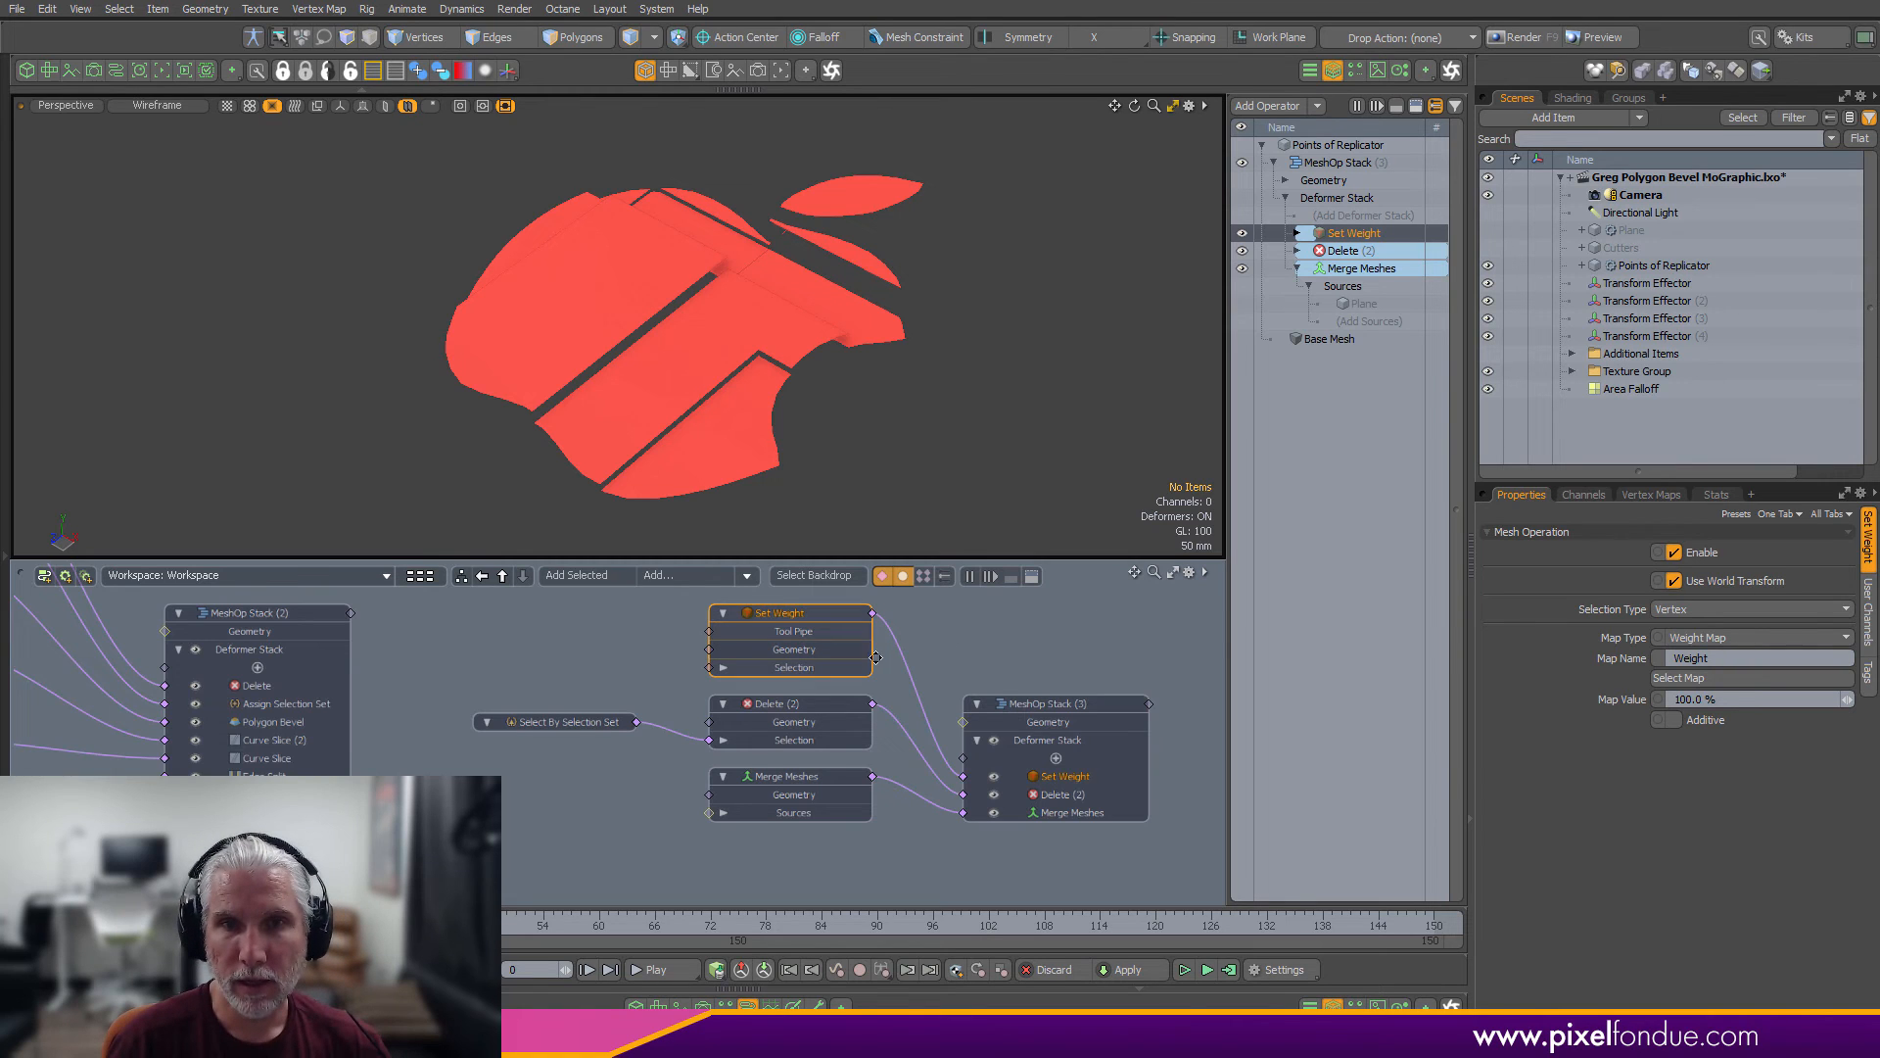
Select the "Weight" weight map so its values display on the logo mesh
{"action": "left_click_drag", "start_coordinate": [1057, 647], "coordinate": [1146, 656], "text": "alt"}
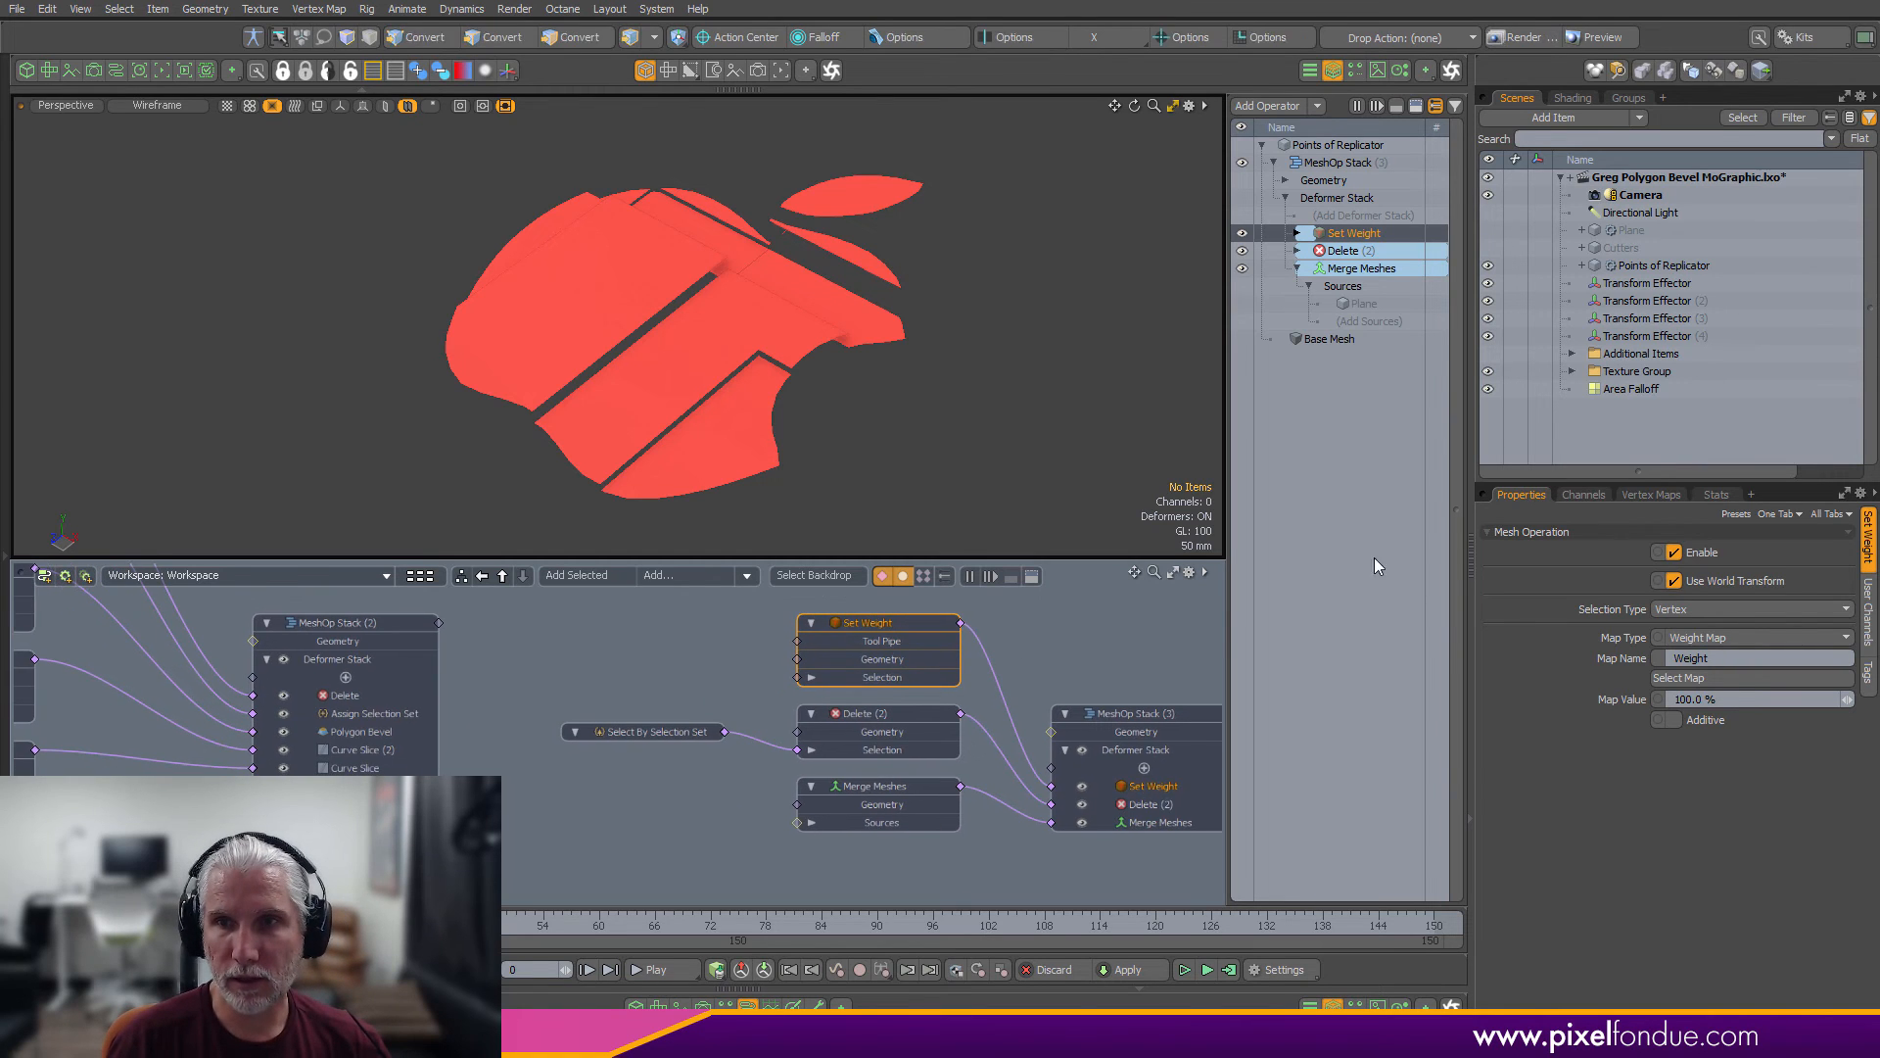
{"action": "left_click", "coordinate": [1649, 495]}
{"action": "left_click", "coordinate": [1545, 586]}
{"action": "left_click_drag", "start_coordinate": [862, 411], "coordinate": [737, 386], "text": "alt"}
{"action": "scroll", "coordinate": [735, 728], "scroll_direction": "down", "scroll_amount": 1}
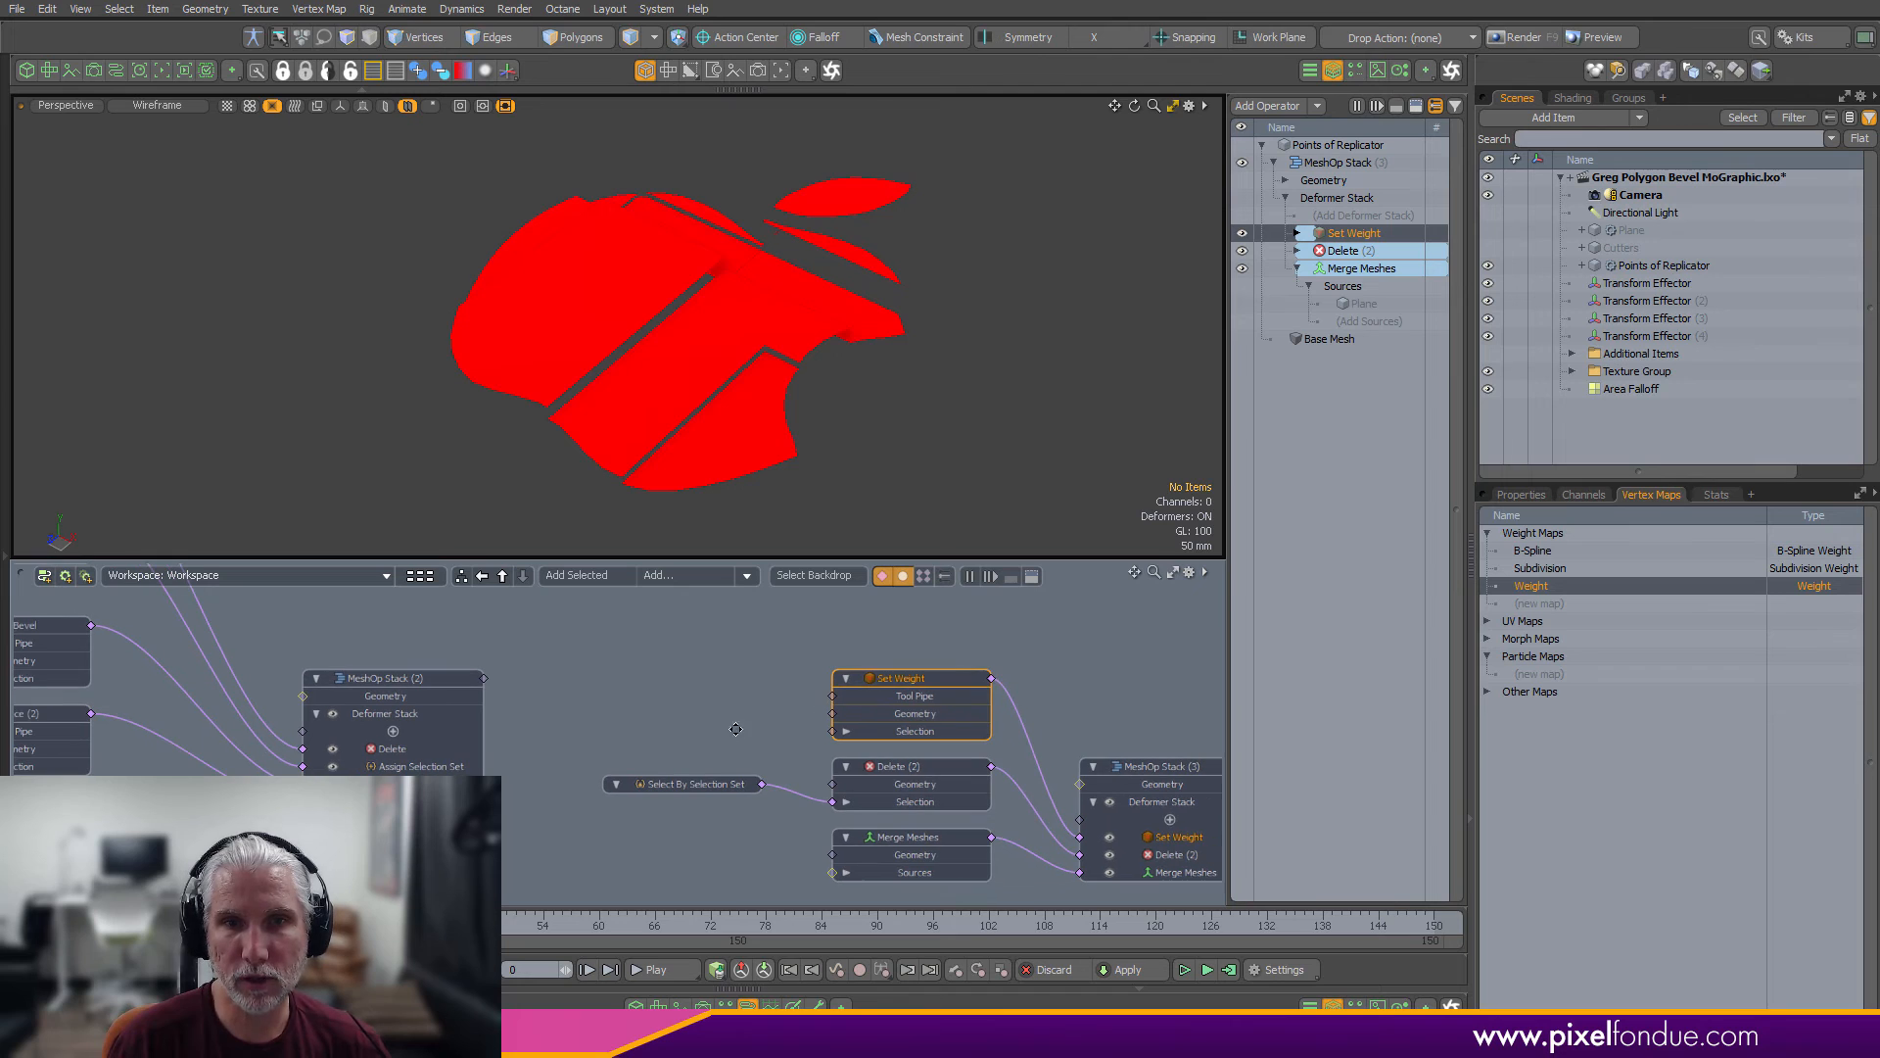
Add a new Area Falloff and connect it to the Tool Pipe input of Set Weight
{"action": "left_click", "coordinate": [684, 576]}
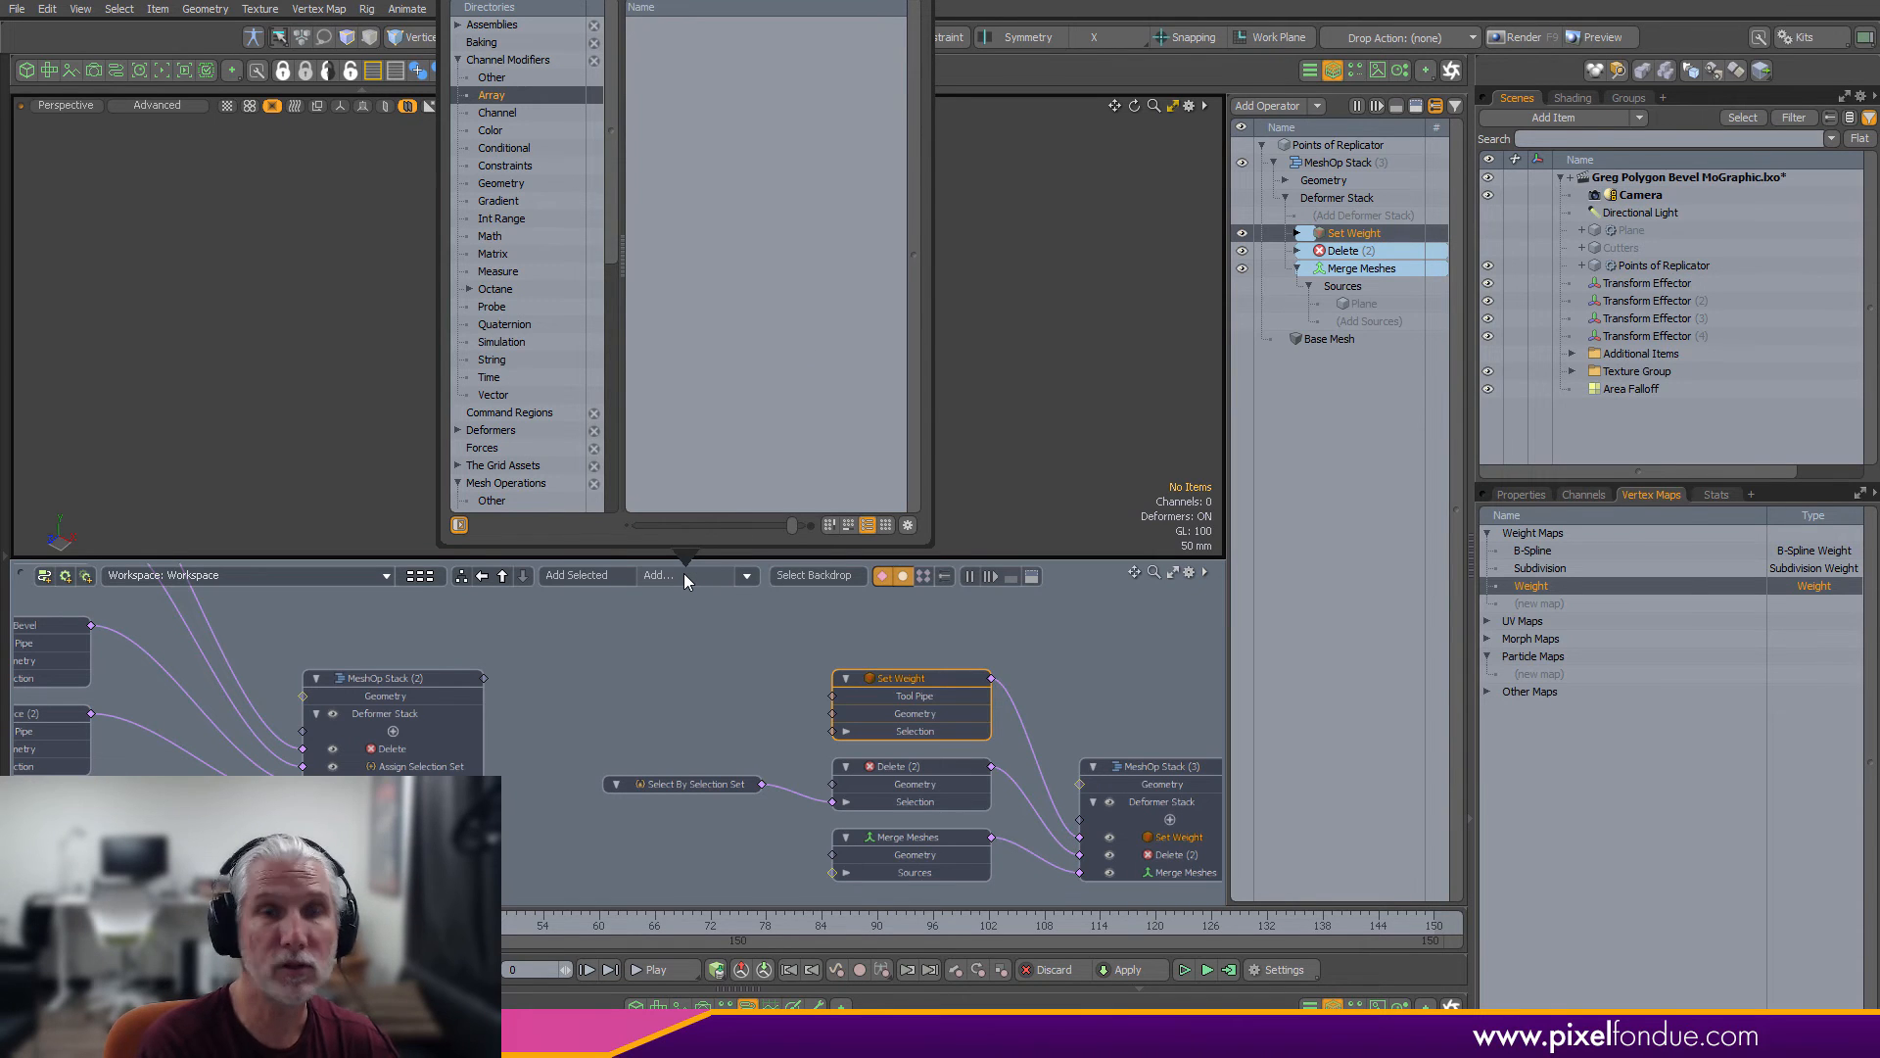
{"action": "key", "text": "Escape"}
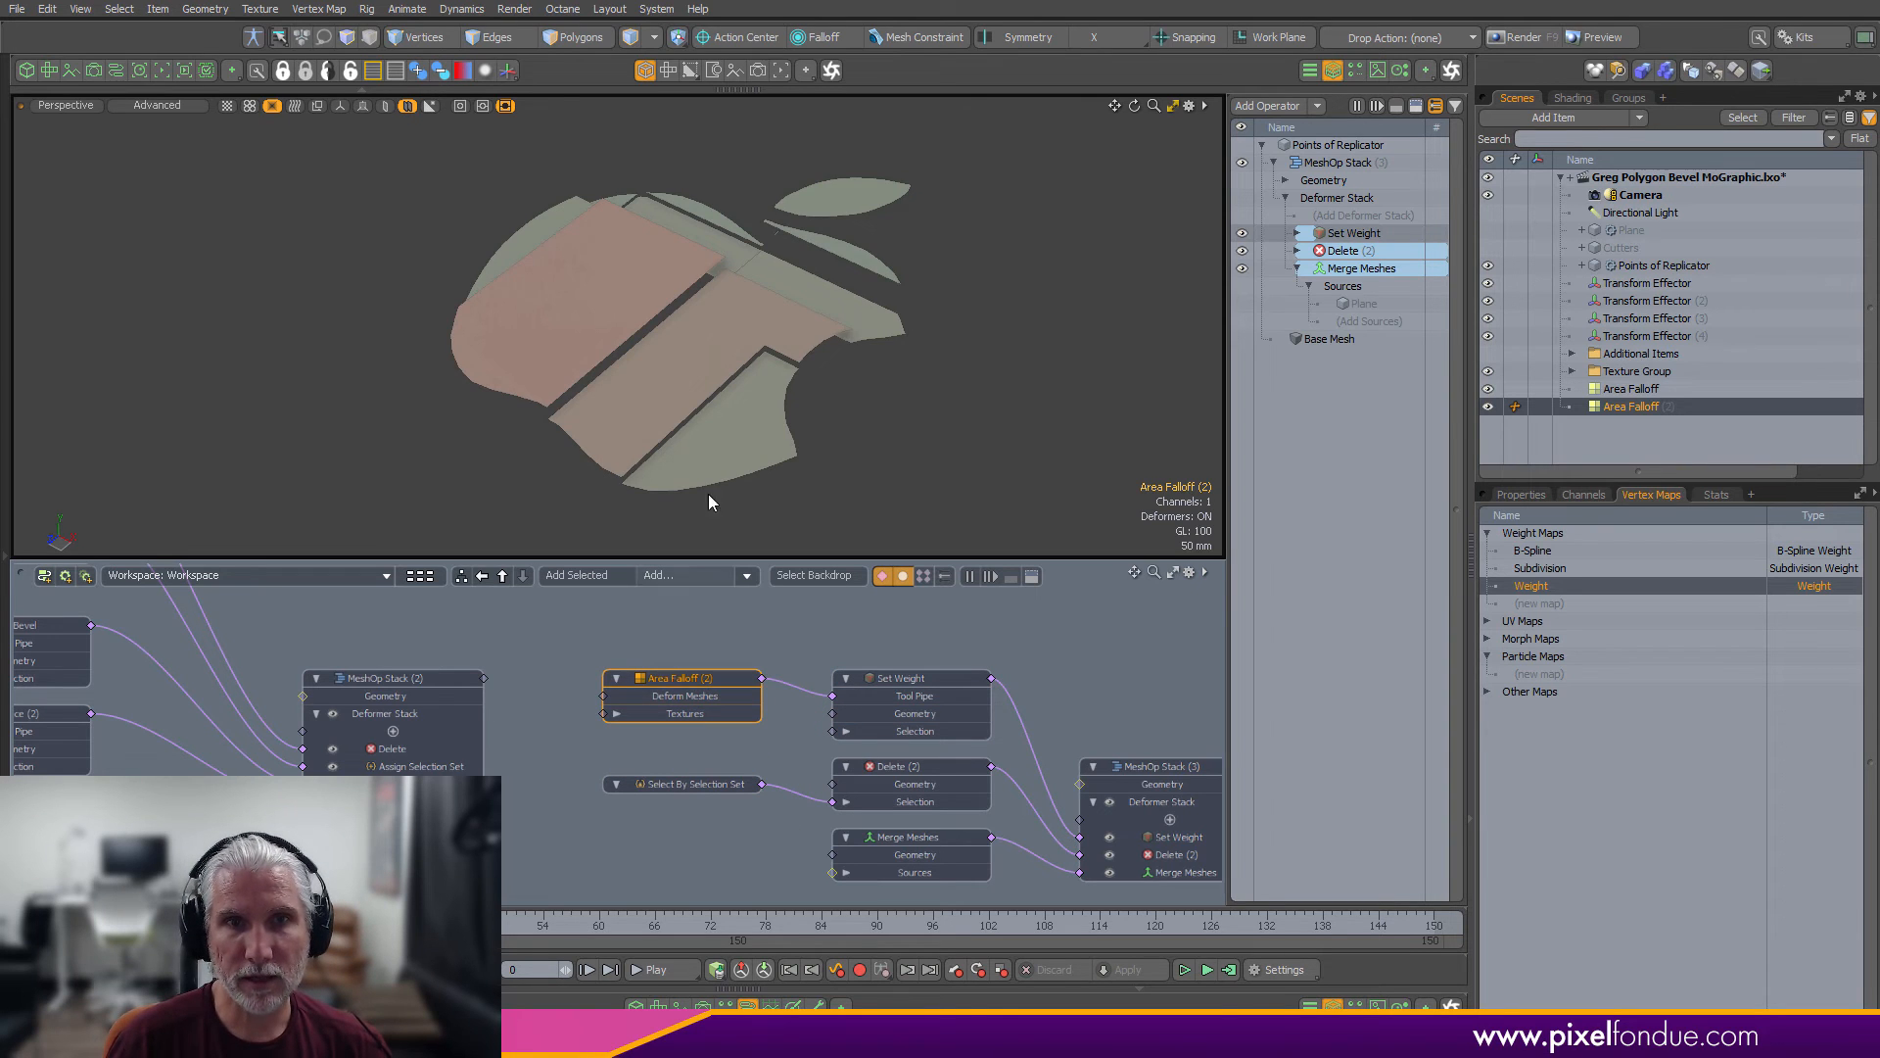
{"action": "scroll", "coordinate": [742, 294], "scroll_direction": "up", "scroll_amount": 4}
{"action": "mouse_move", "coordinate": [742, 294]}
{"action": "left_mouse_down", "text": "alt"}
{"action": "mouse_move", "coordinate": [818, 280]}
{"action": "mouse_move", "coordinate": [746, 272]}
{"action": "left_mouse_up", "text": "alt"}
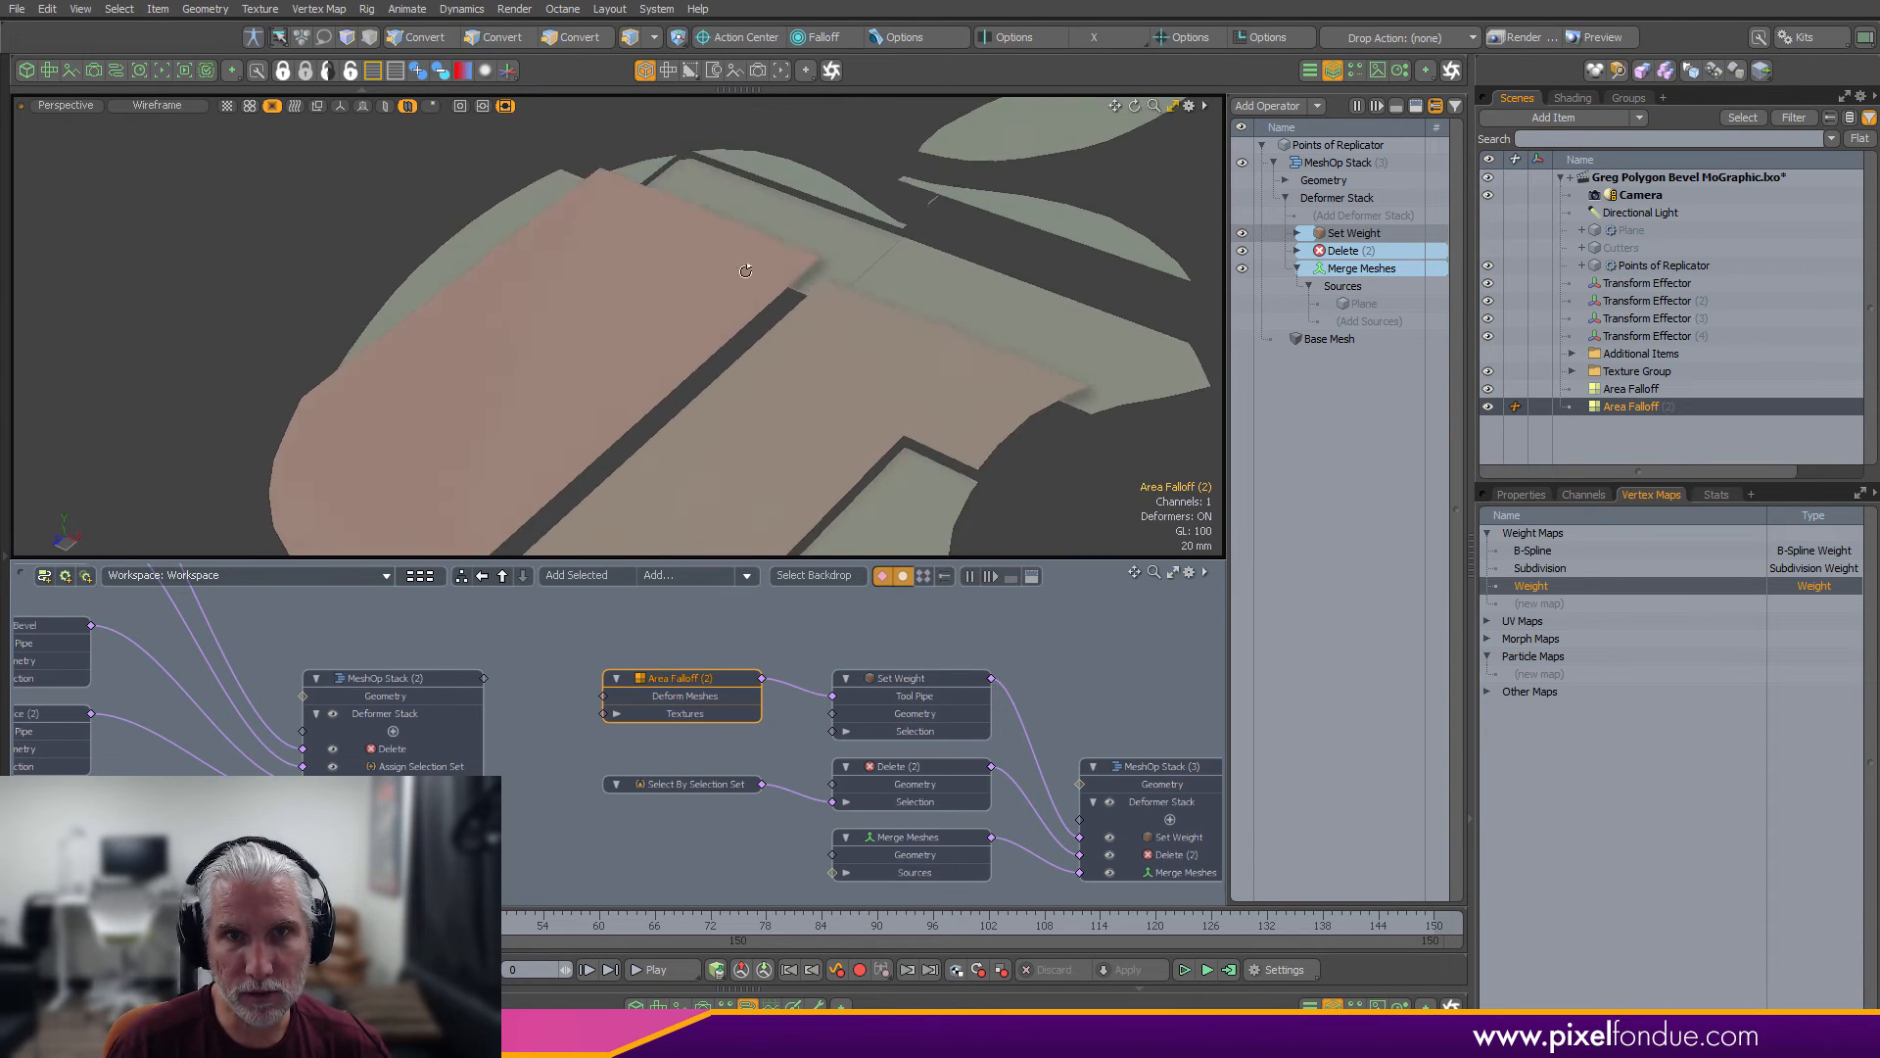
{"action": "scroll", "coordinate": [746, 271], "scroll_direction": "down", "scroll_amount": 4}
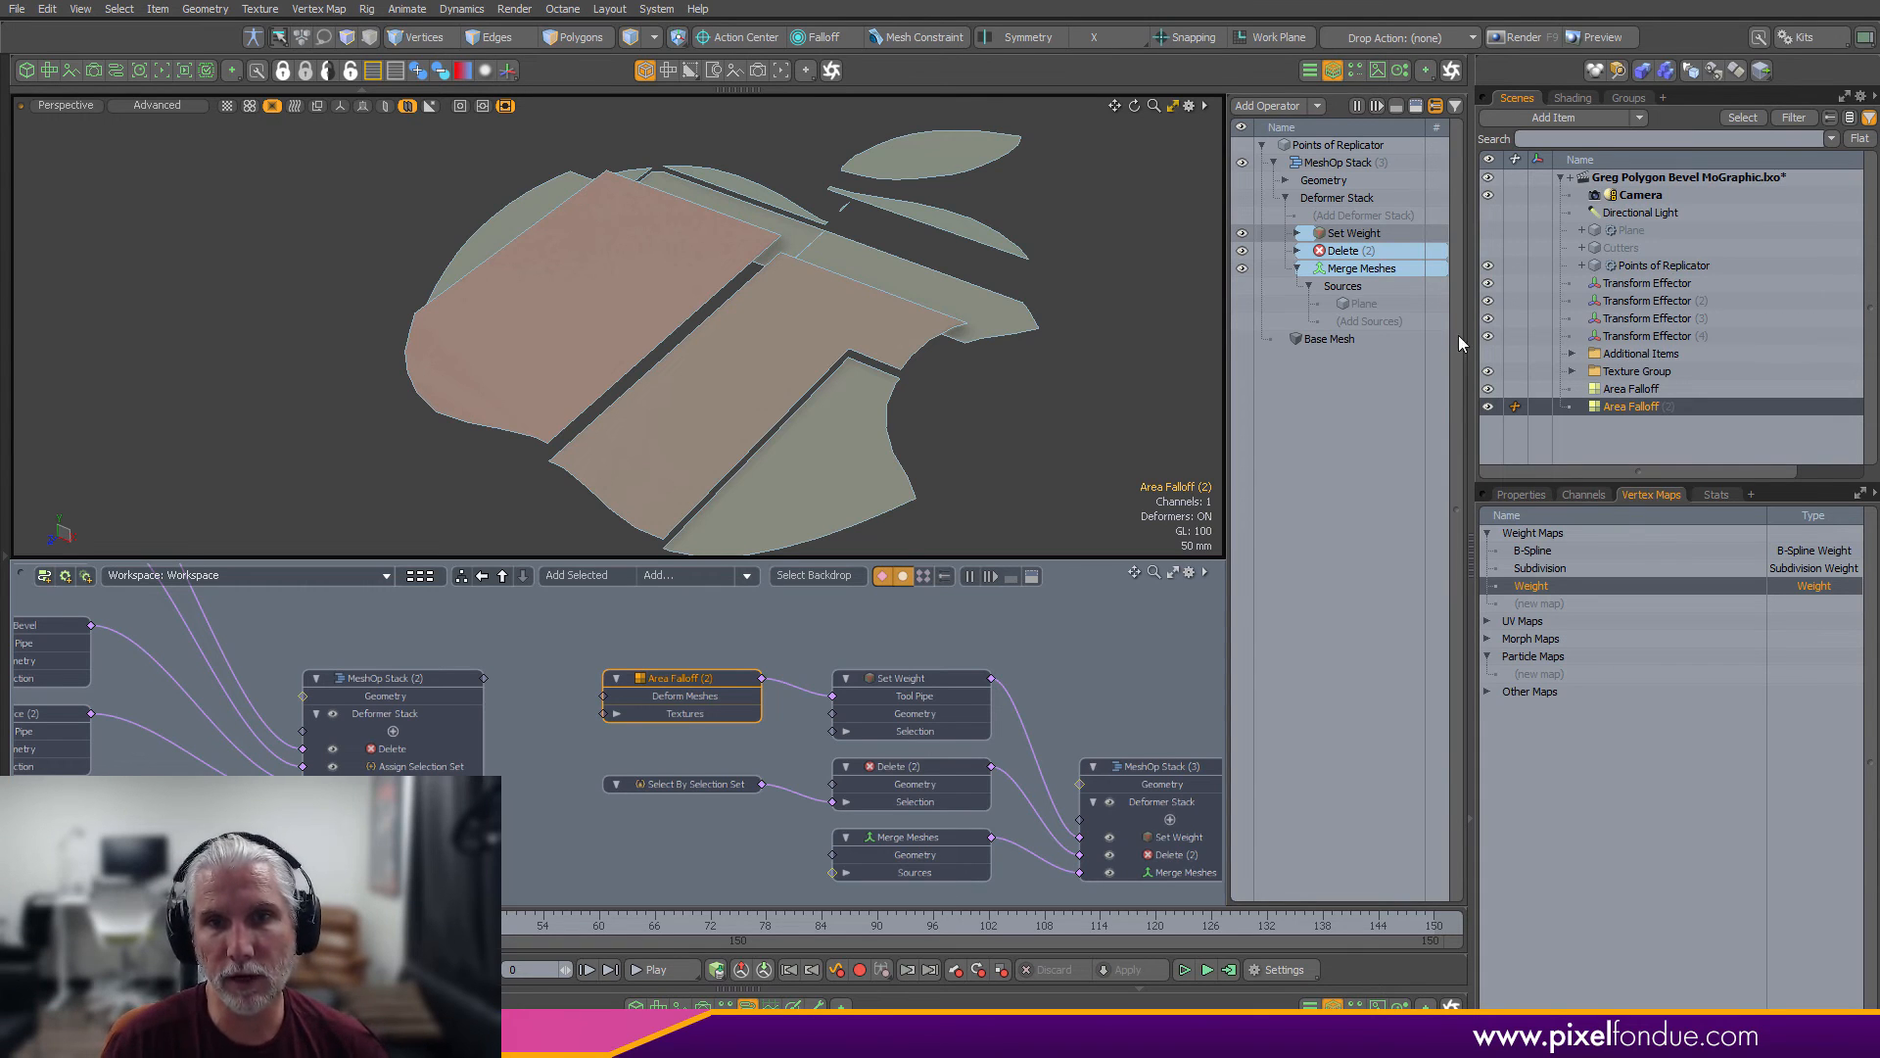
Add a Remap Weight operation to MeshOp Stack (3) and place its node above Set Weight
{"action": "left_click_drag", "start_coordinate": [1107, 697], "coordinate": [1083, 703], "text": "alt"}
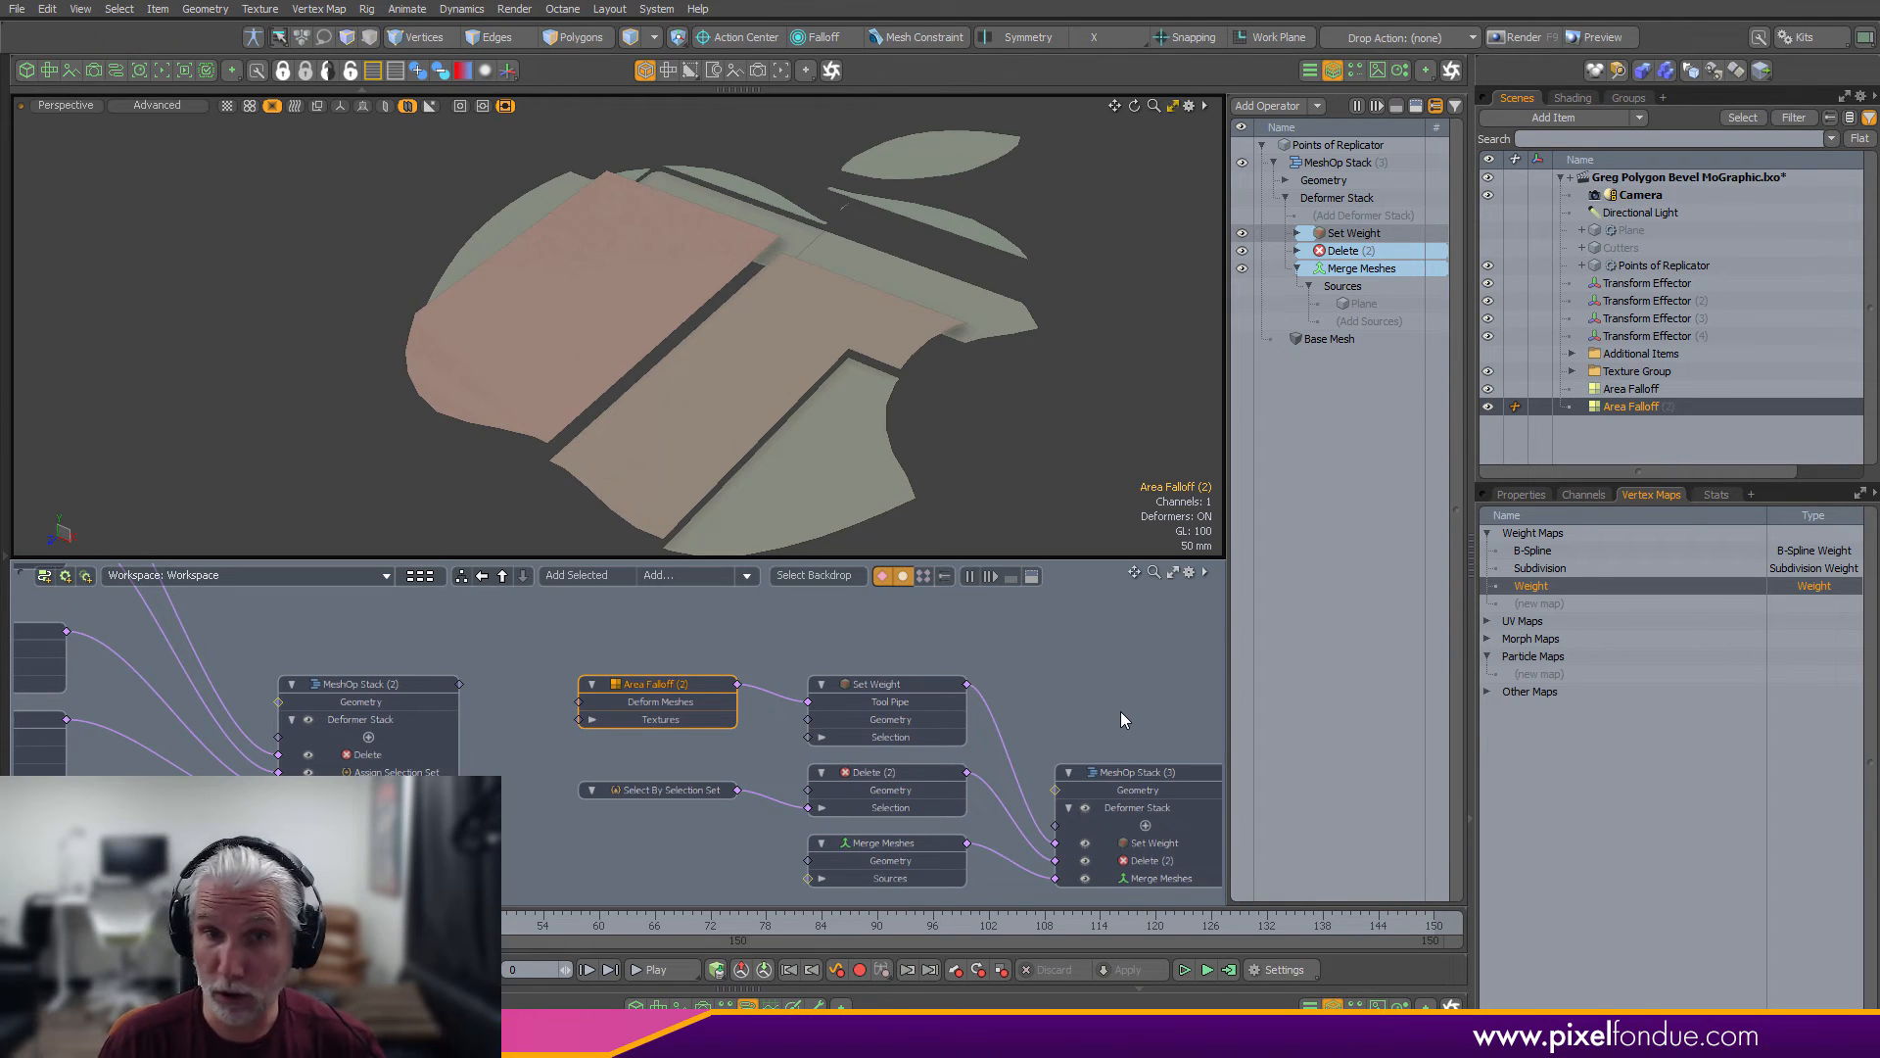
{"action": "left_click", "coordinate": [1063, 825]}
{"action": "left_click", "coordinate": [1088, 769]}
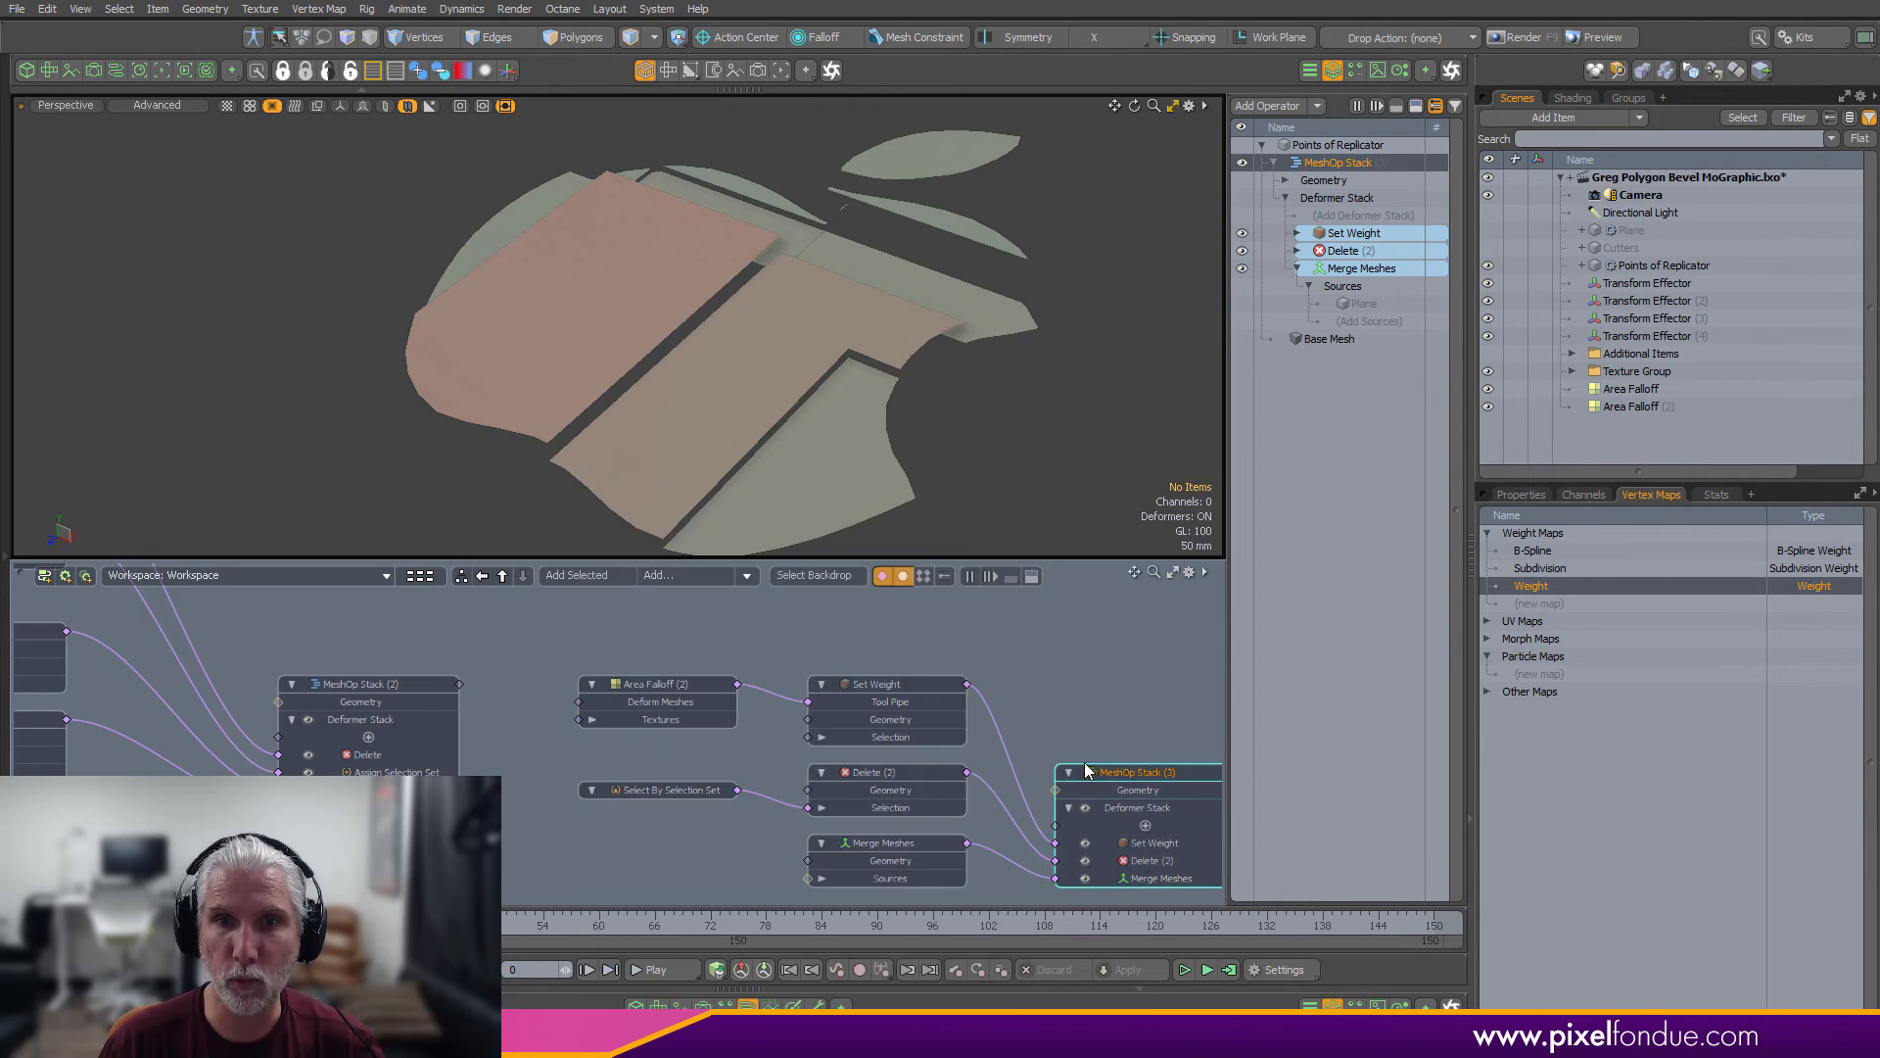
{"action": "left_click_drag", "start_coordinate": [1054, 826], "coordinate": [943, 621]}
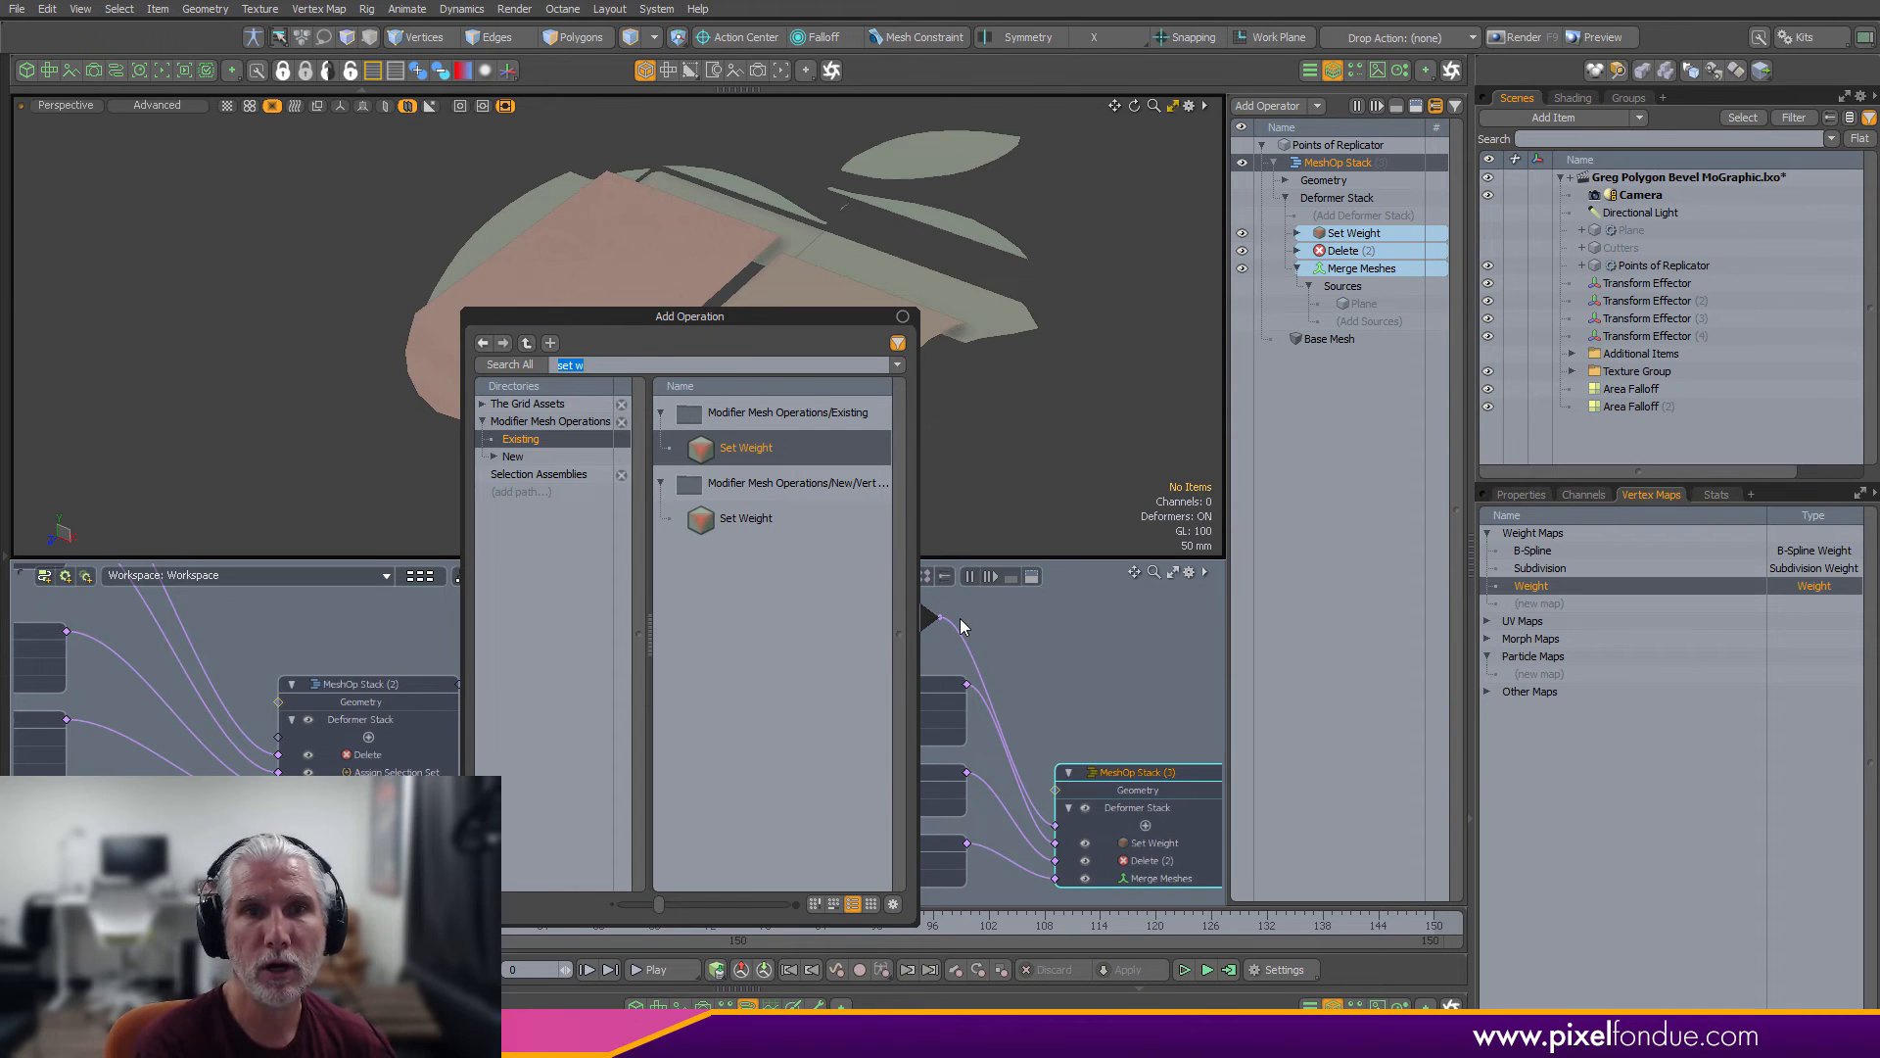
{"action": "type", "text": "remap"}
{"action": "key", "text": "Return"}
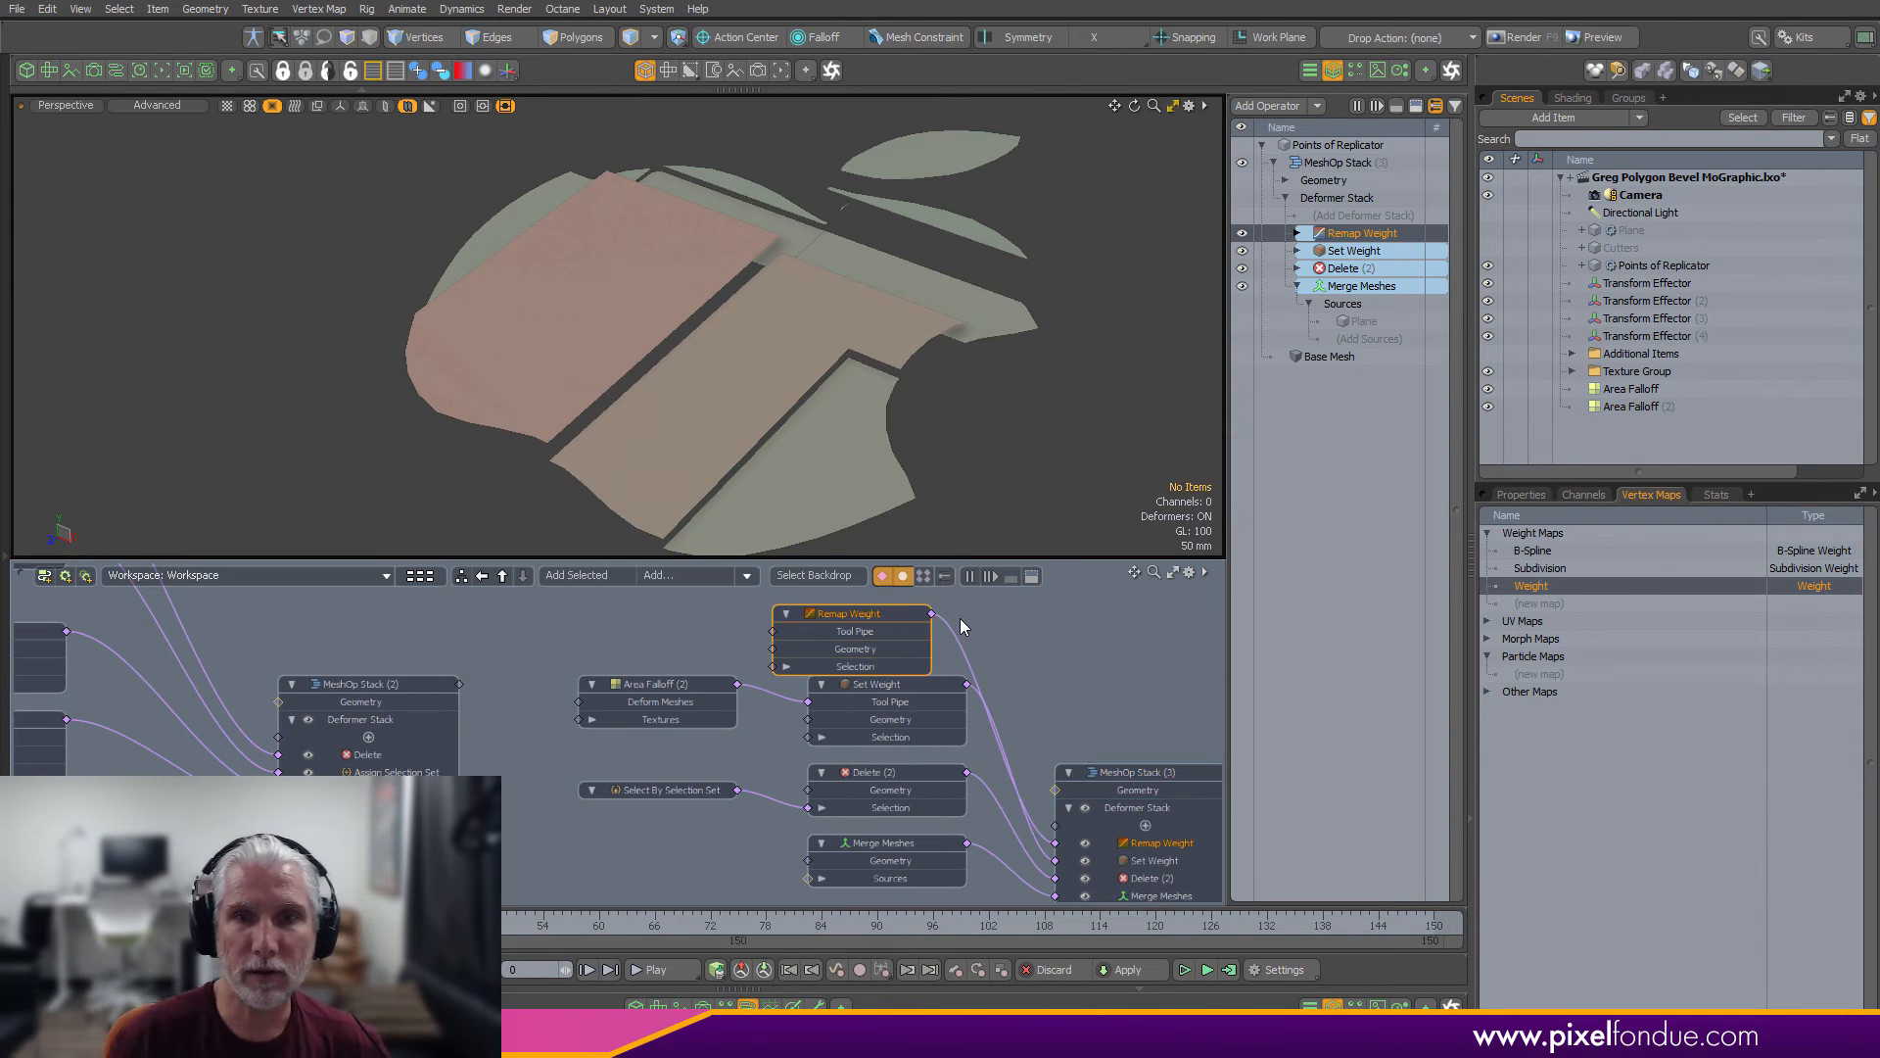
{"action": "left_click_drag", "start_coordinate": [870, 627], "coordinate": [916, 609]}
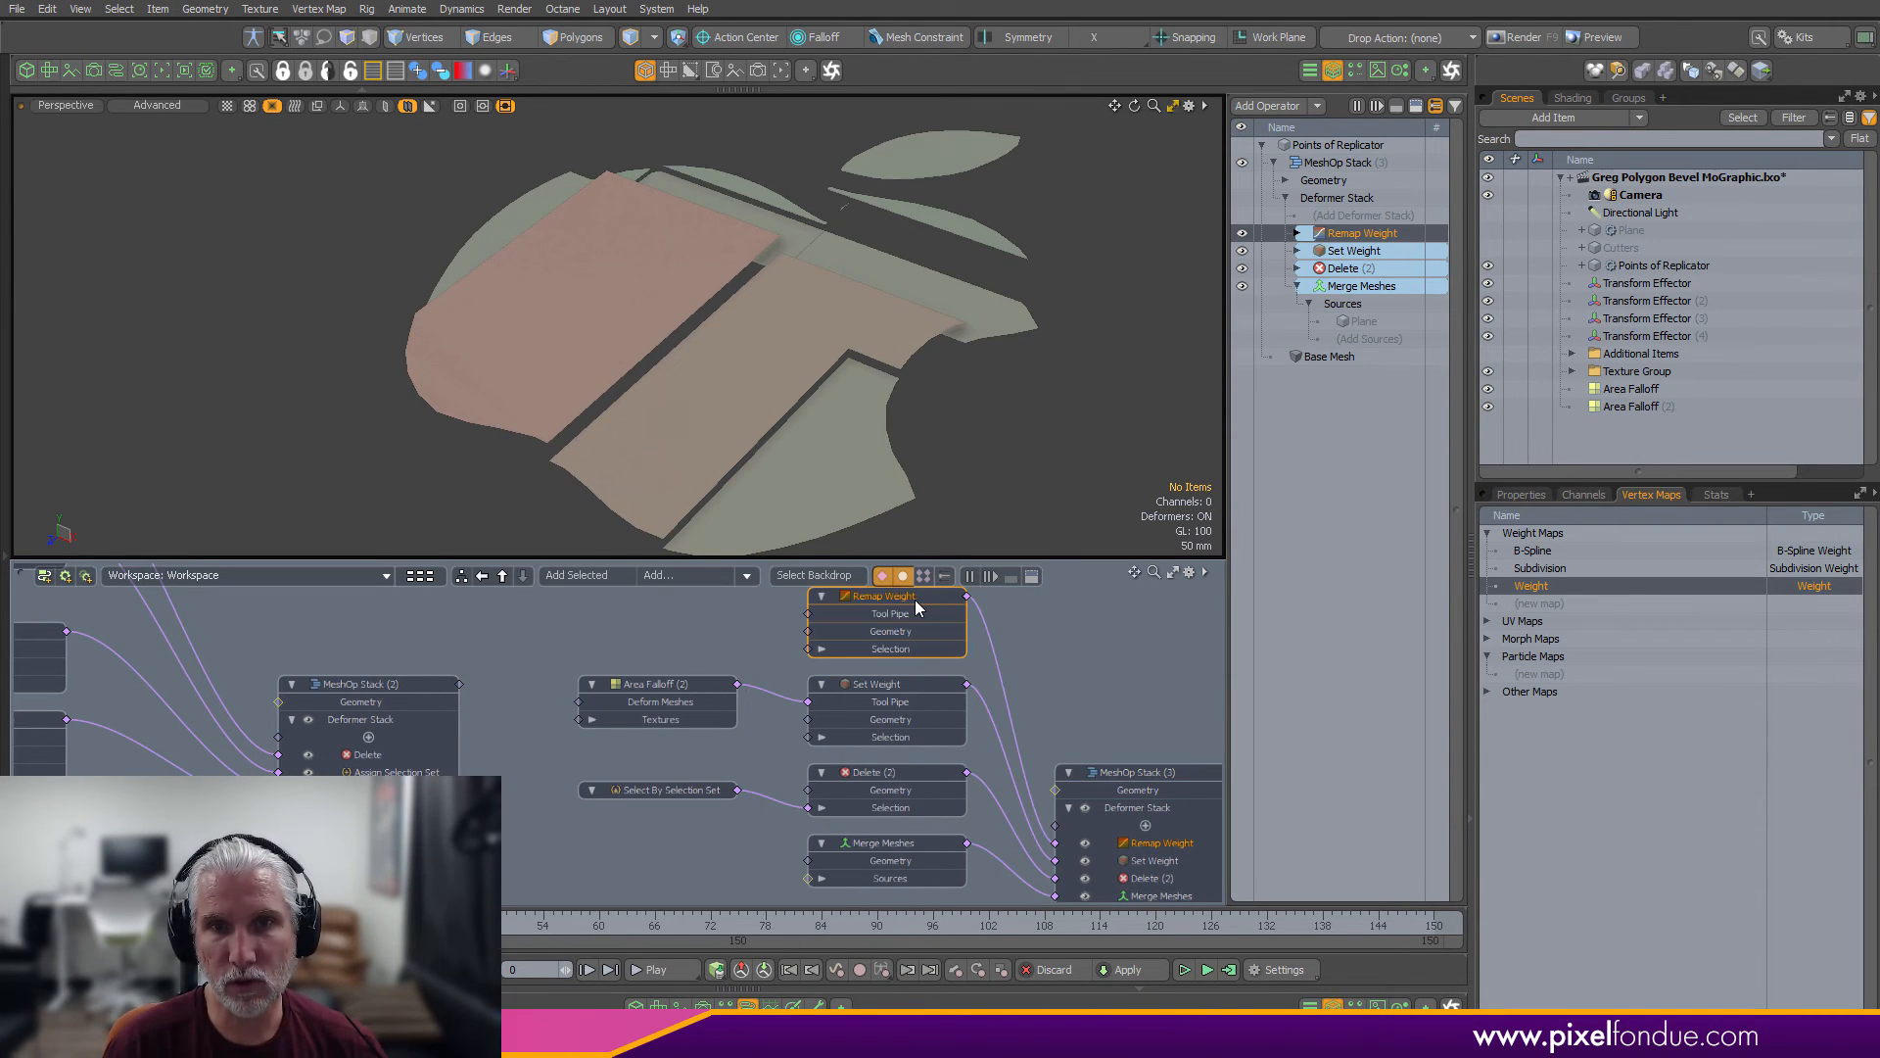
Set the source map name of Remap Weight to "Weight"
{"action": "left_click", "coordinate": [1520, 494]}
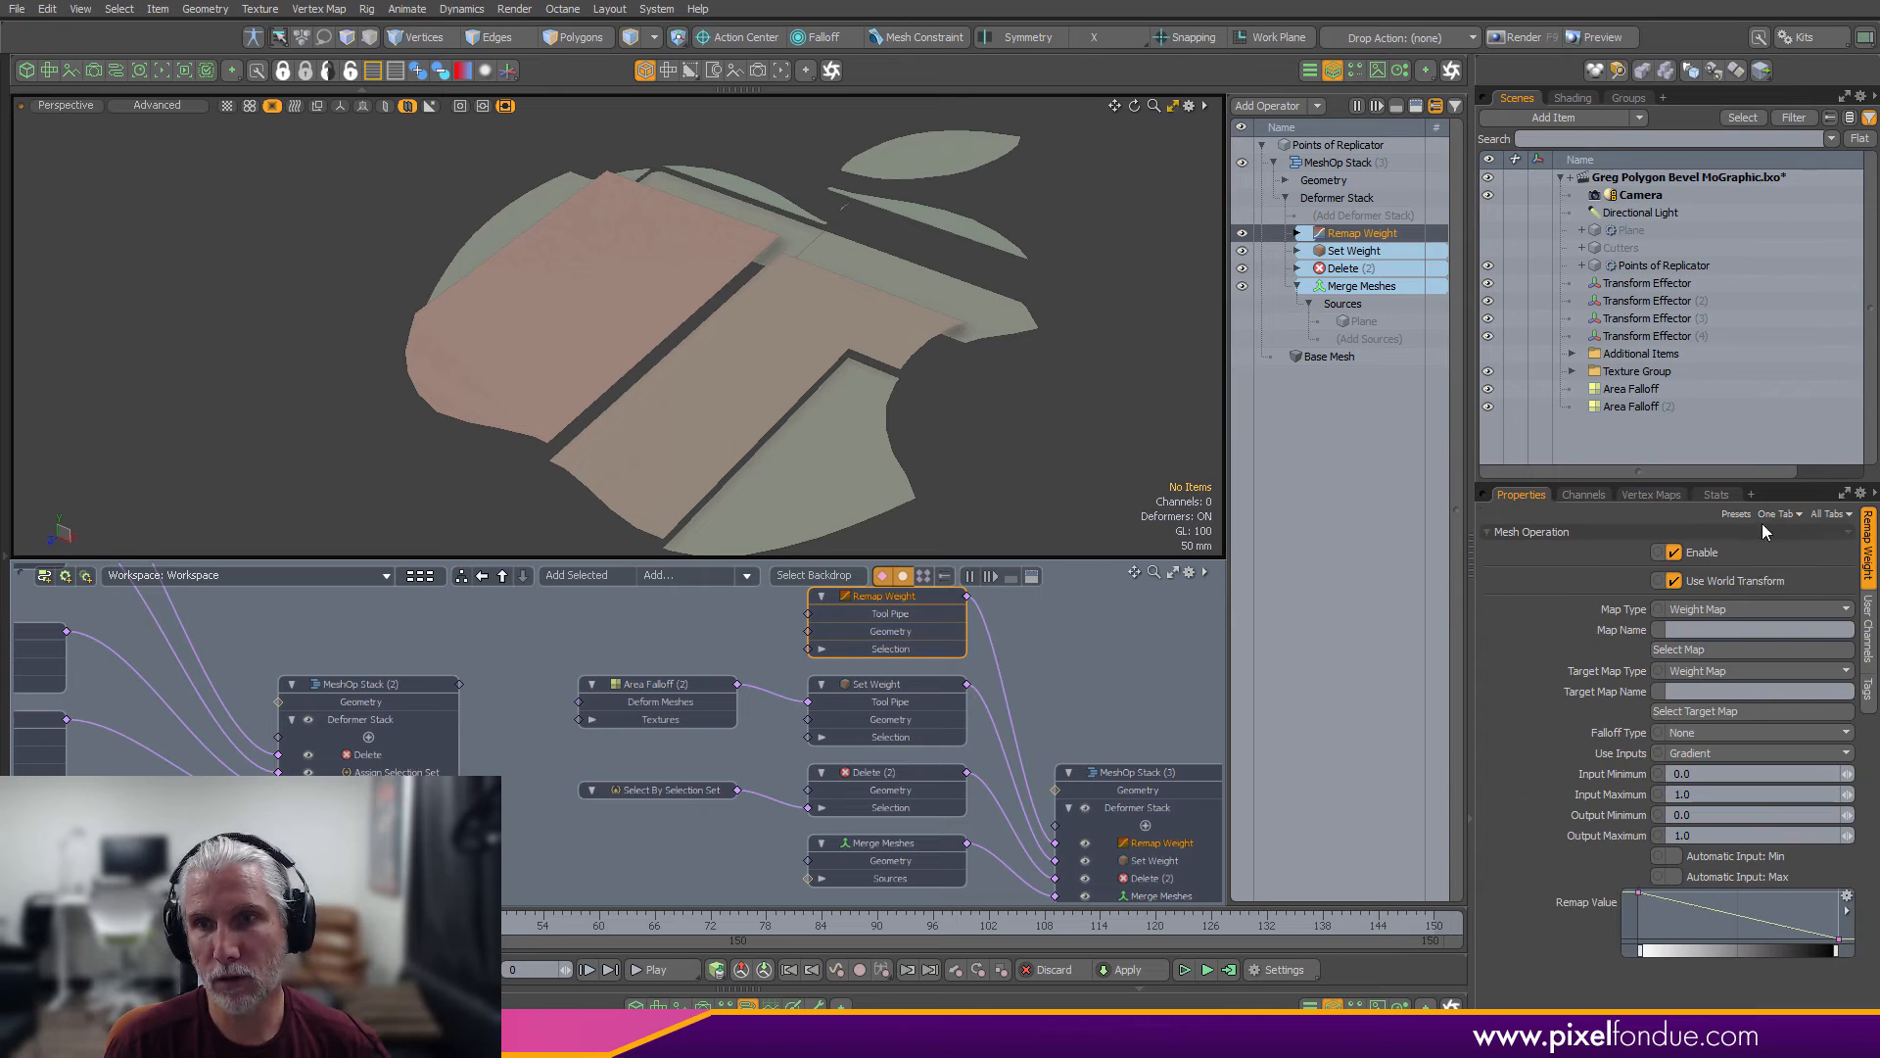
{"action": "left_click", "coordinate": [1726, 627]}
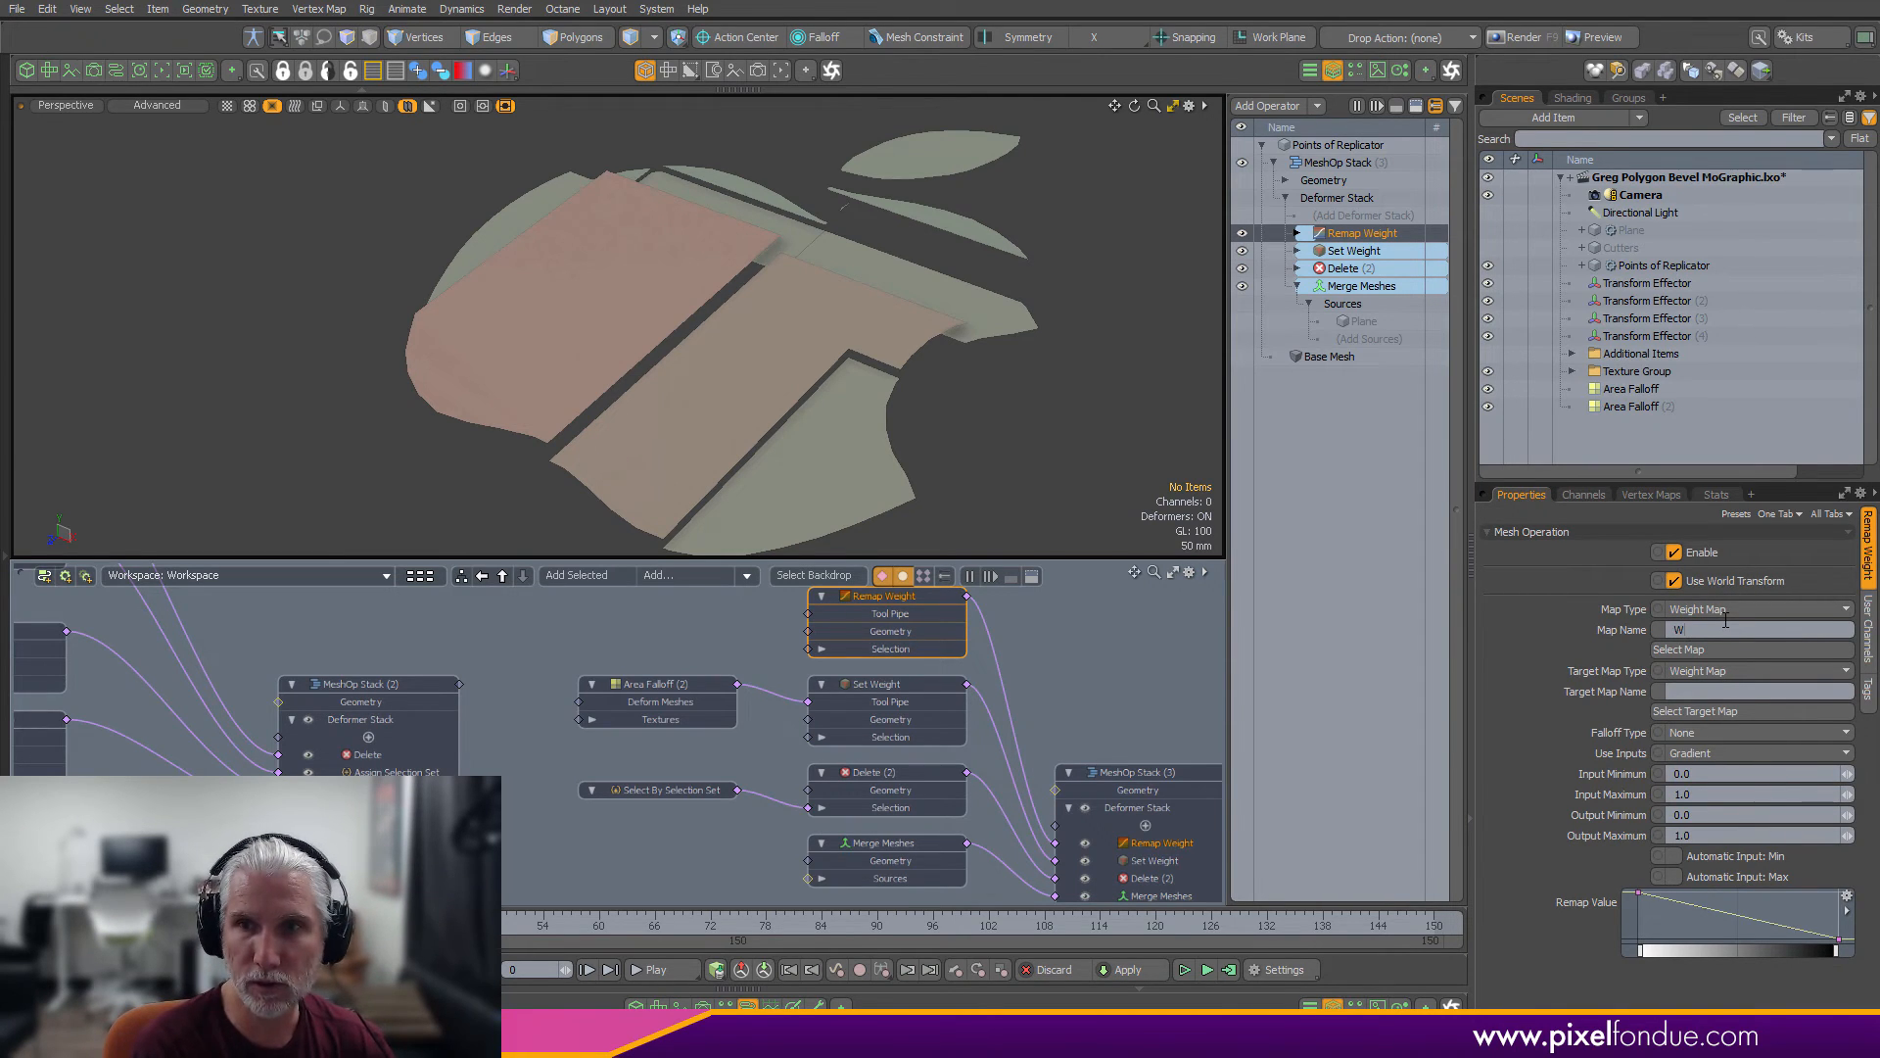
{"action": "type", "text": "Weight"}
{"action": "key", "text": "Return"}
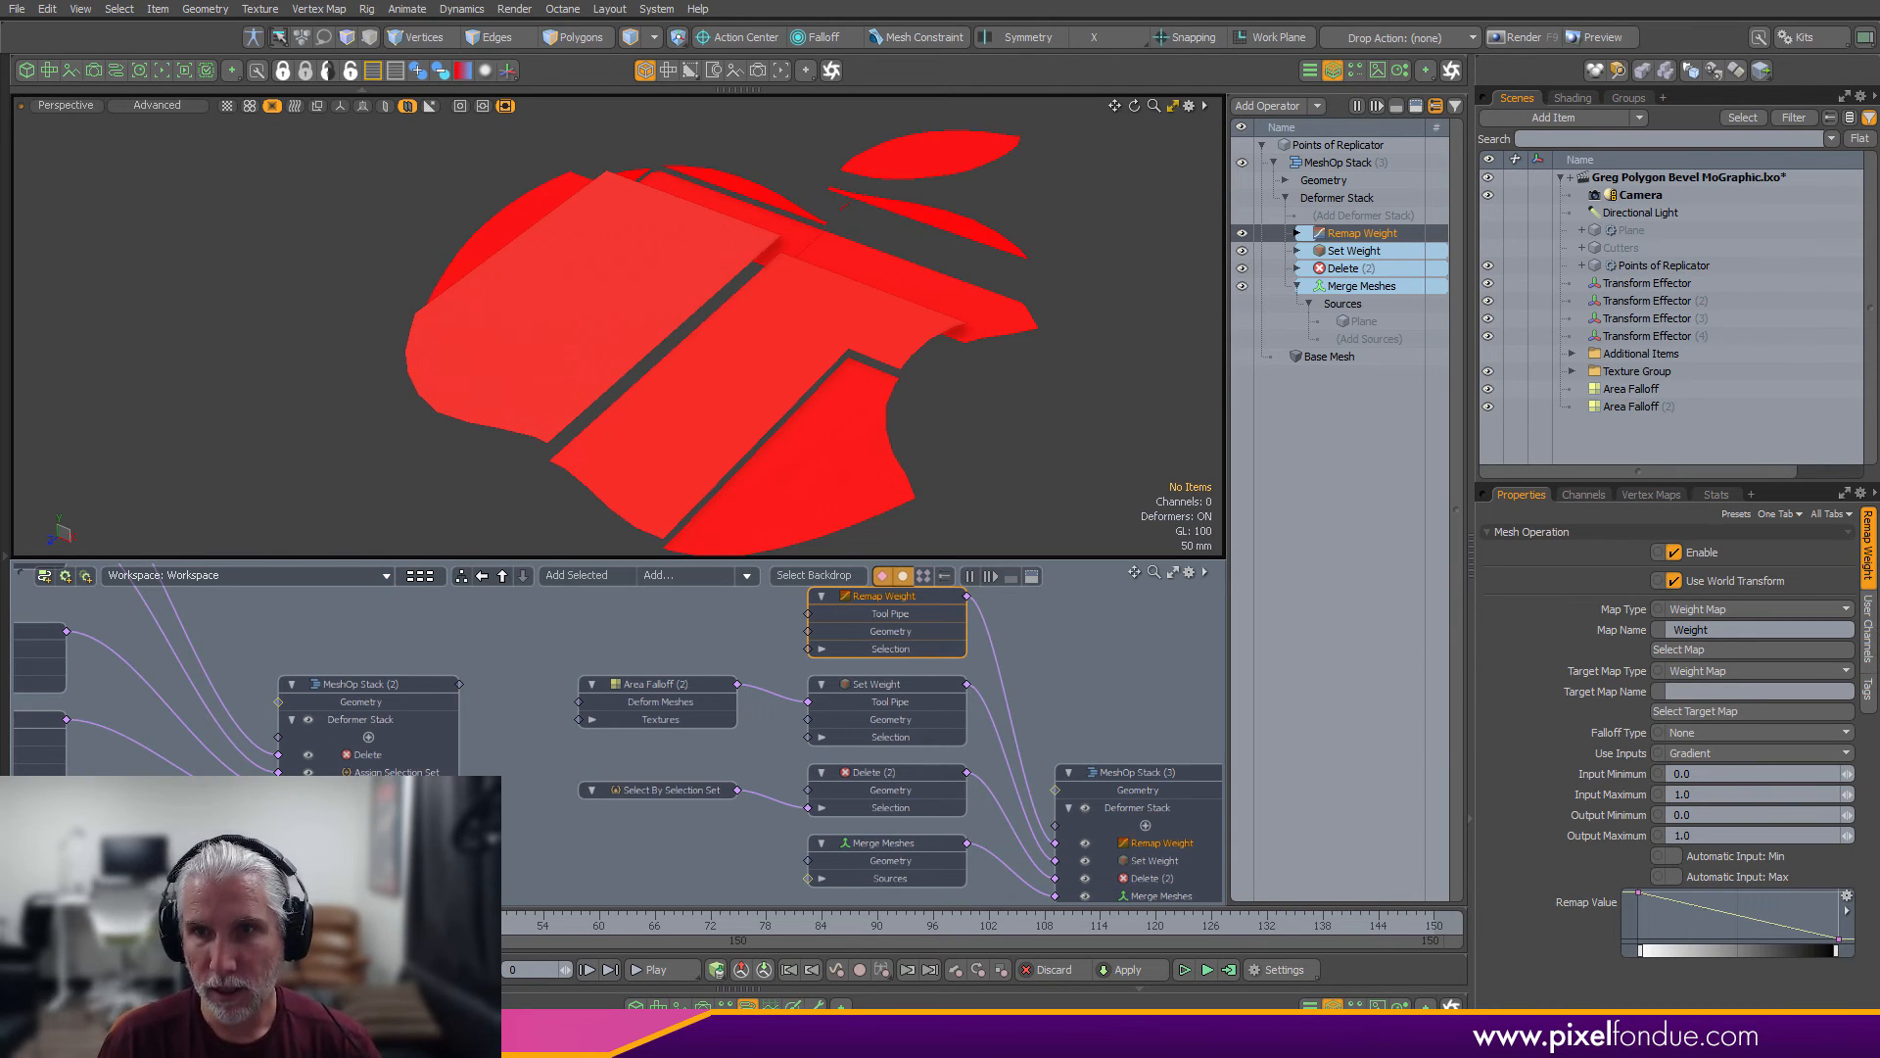
Set Remap Weight's target map type to Particle Size with the name "Size", and check for it among the particle maps
{"action": "left_click", "coordinate": [1719, 672]}
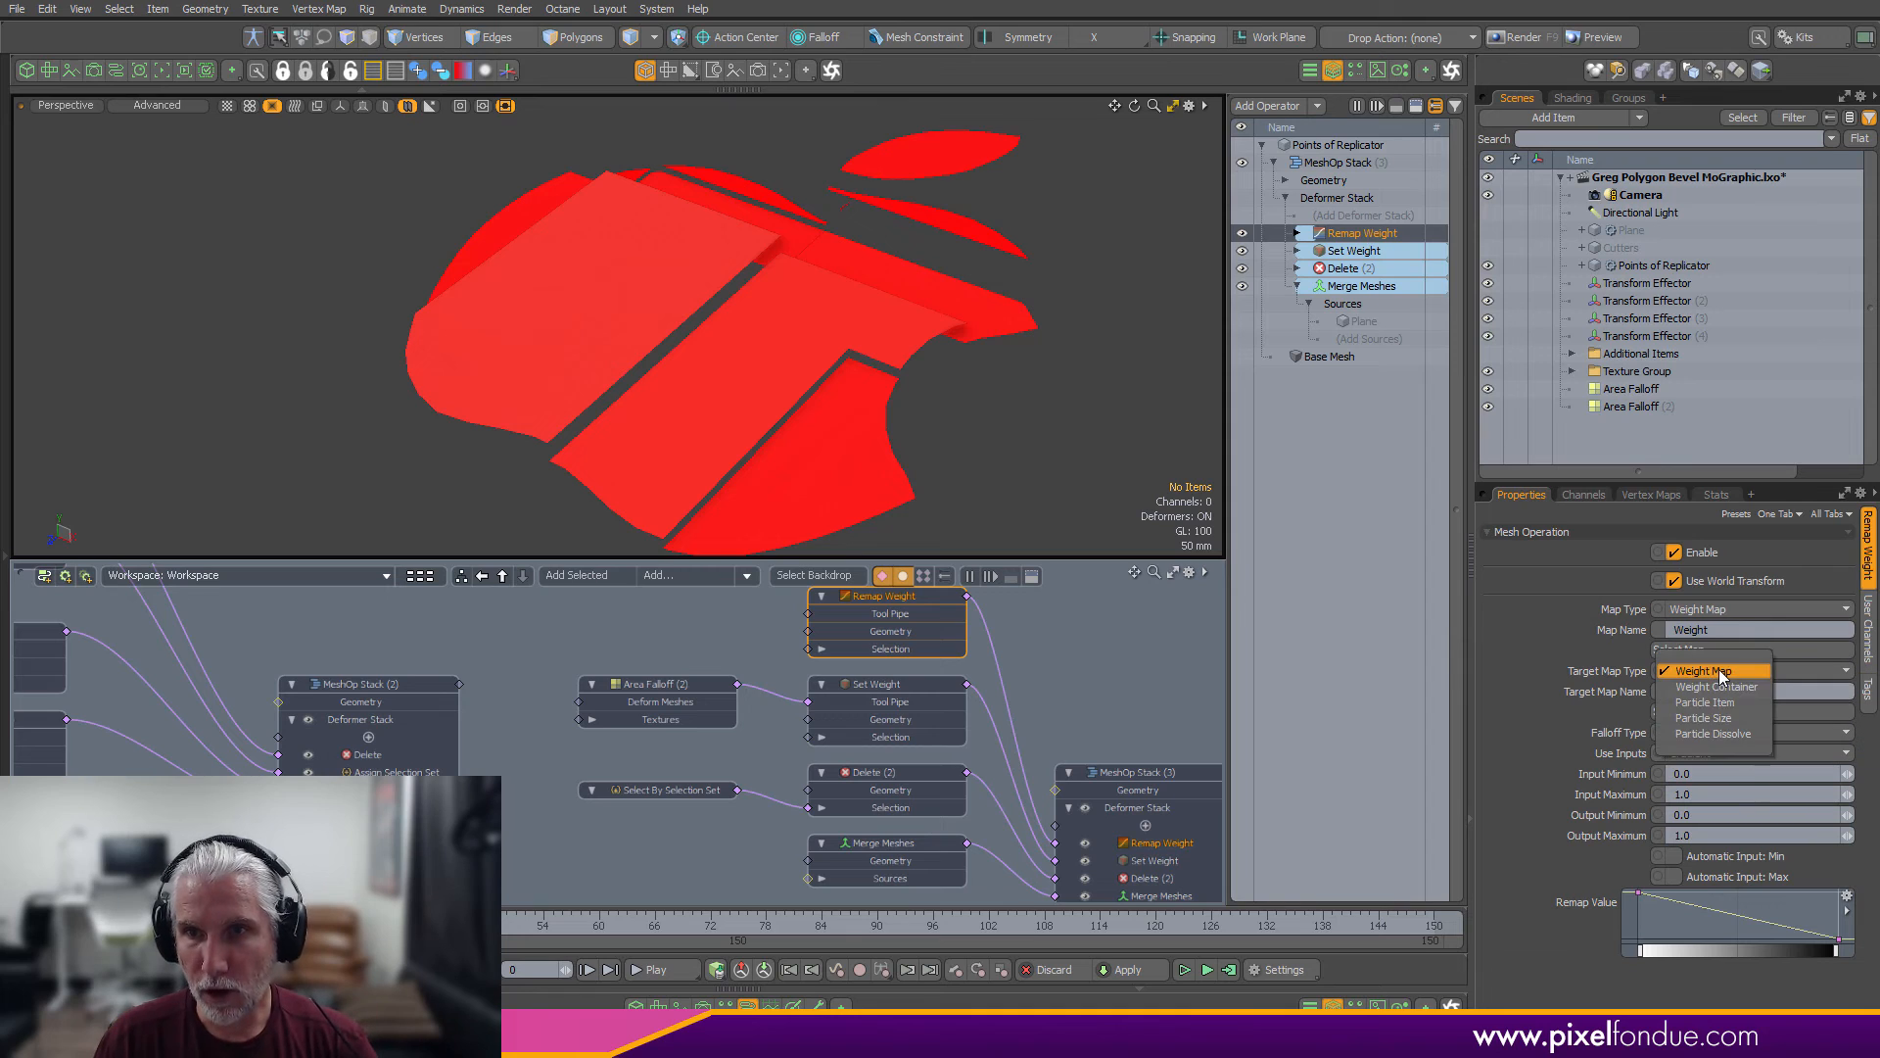
{"action": "left_click", "coordinate": [1742, 715]}
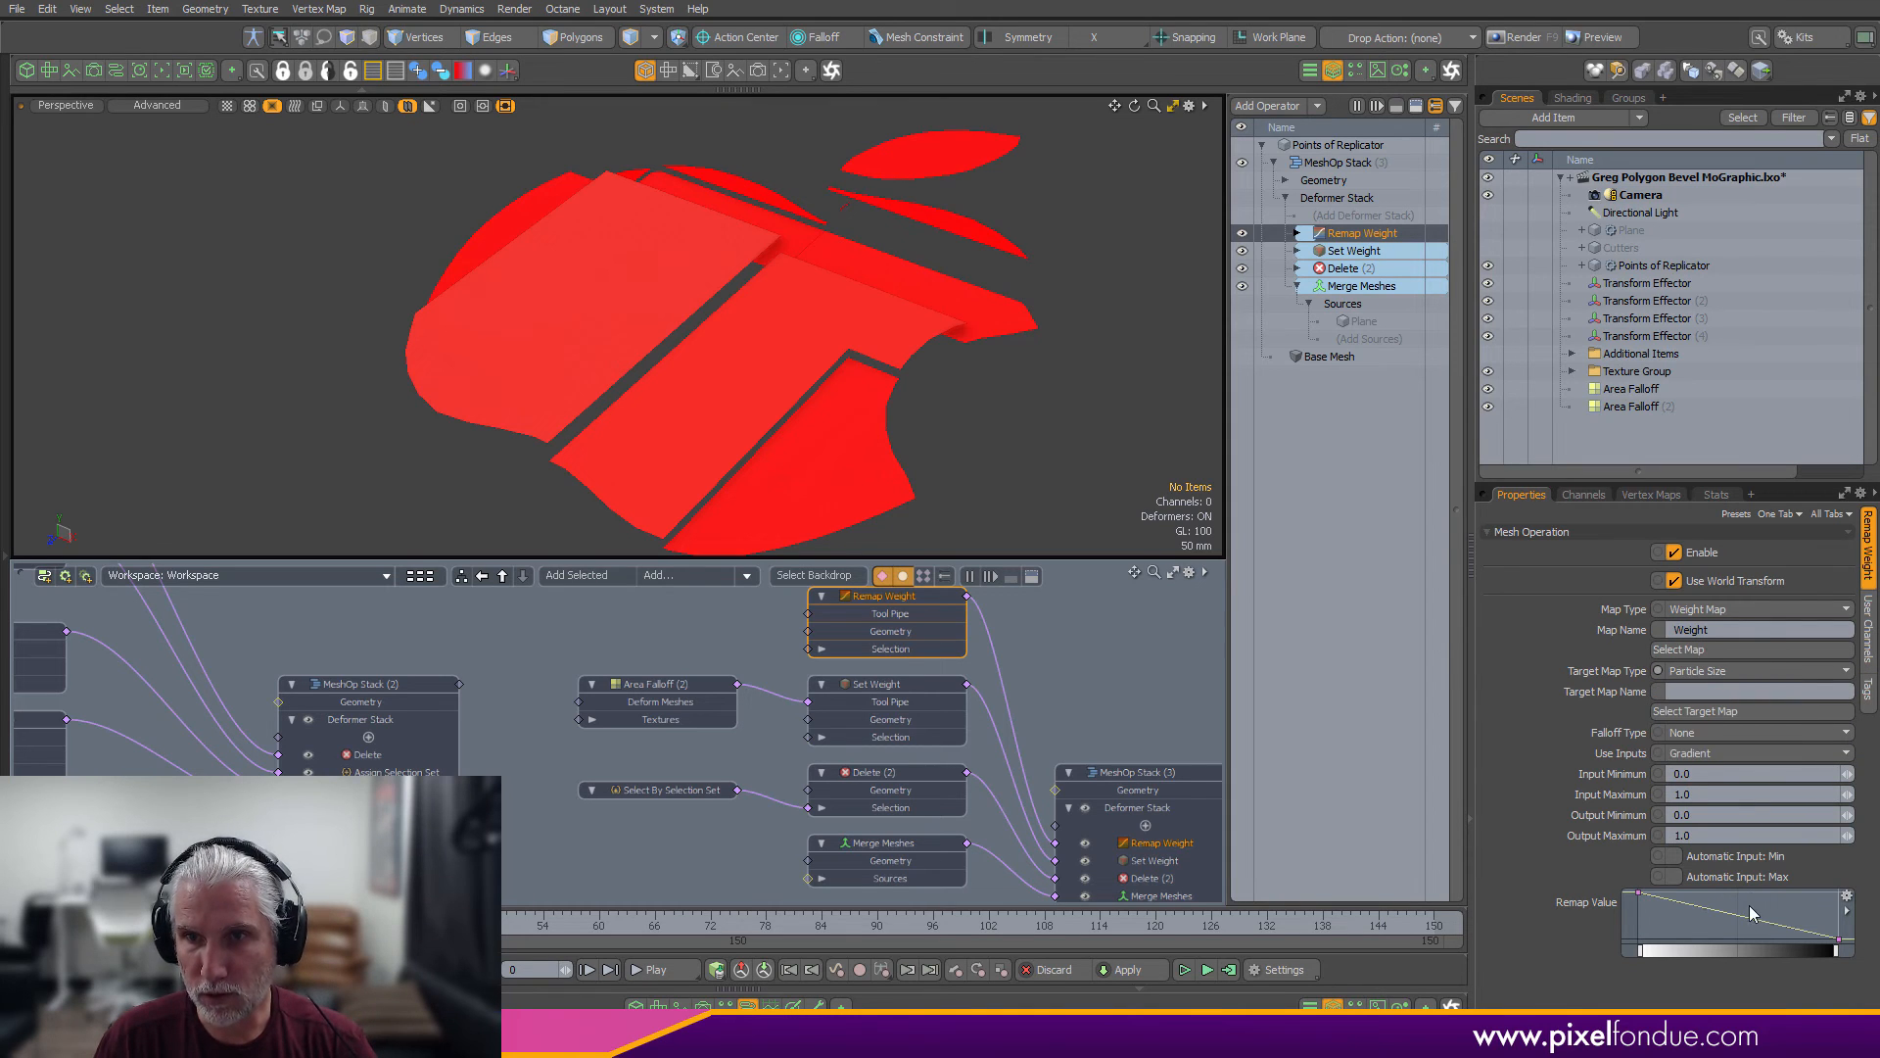
{"action": "left_click", "coordinate": [1718, 695]}
{"action": "type", "text": "Size"}
{"action": "key", "text": "Return"}
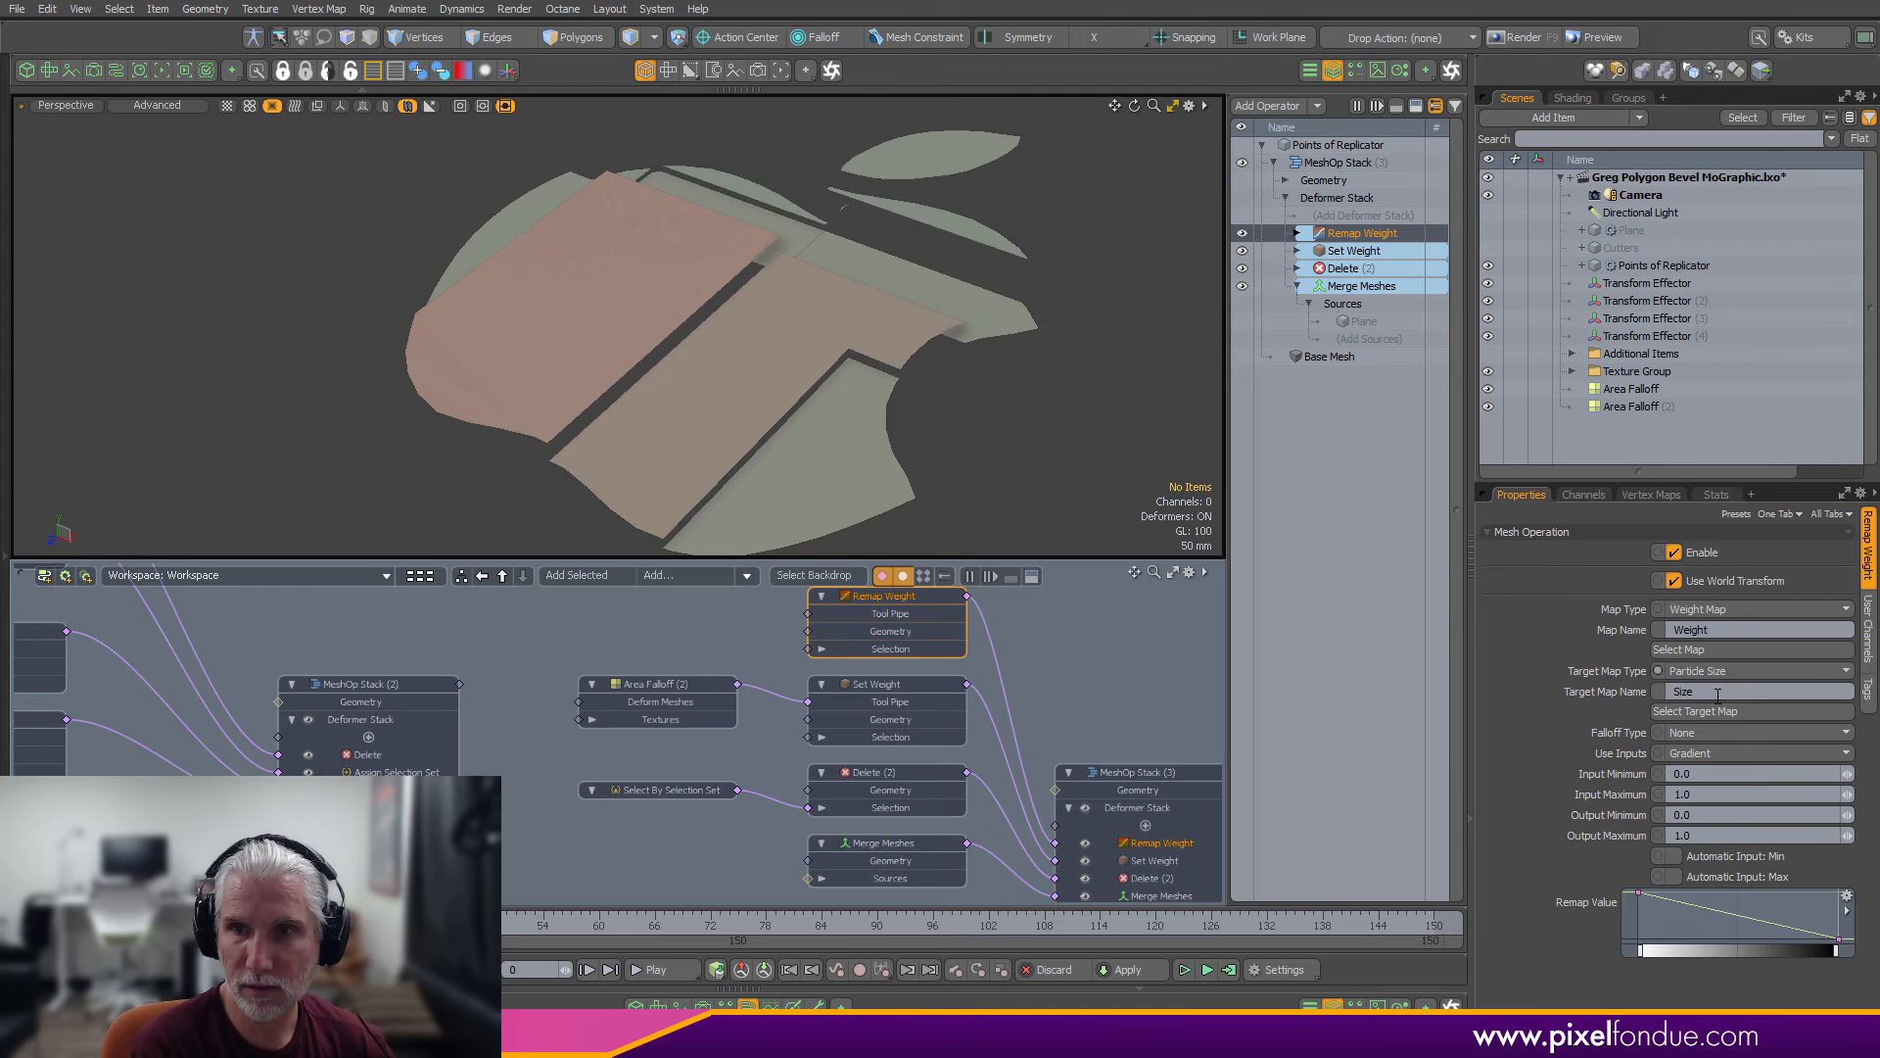
{"action": "left_click", "coordinate": [1661, 496]}
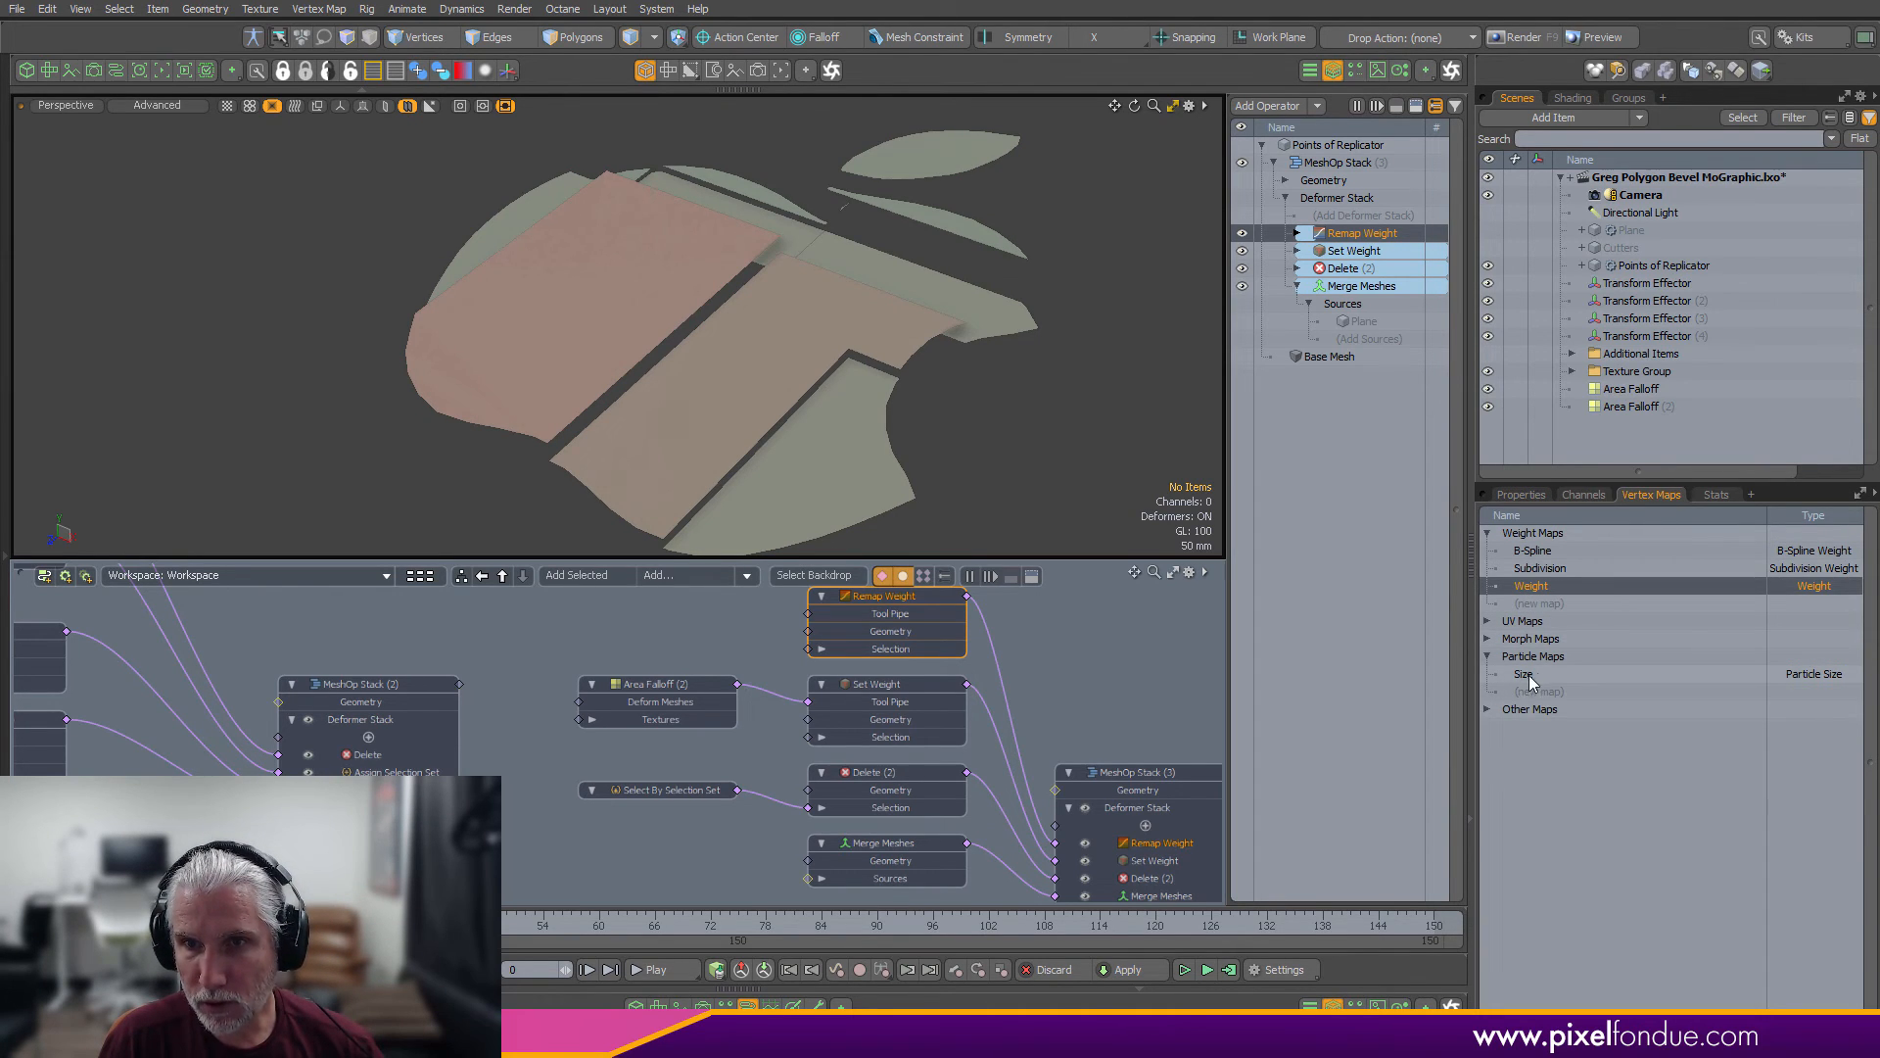
{"action": "left_click", "coordinate": [1521, 494]}
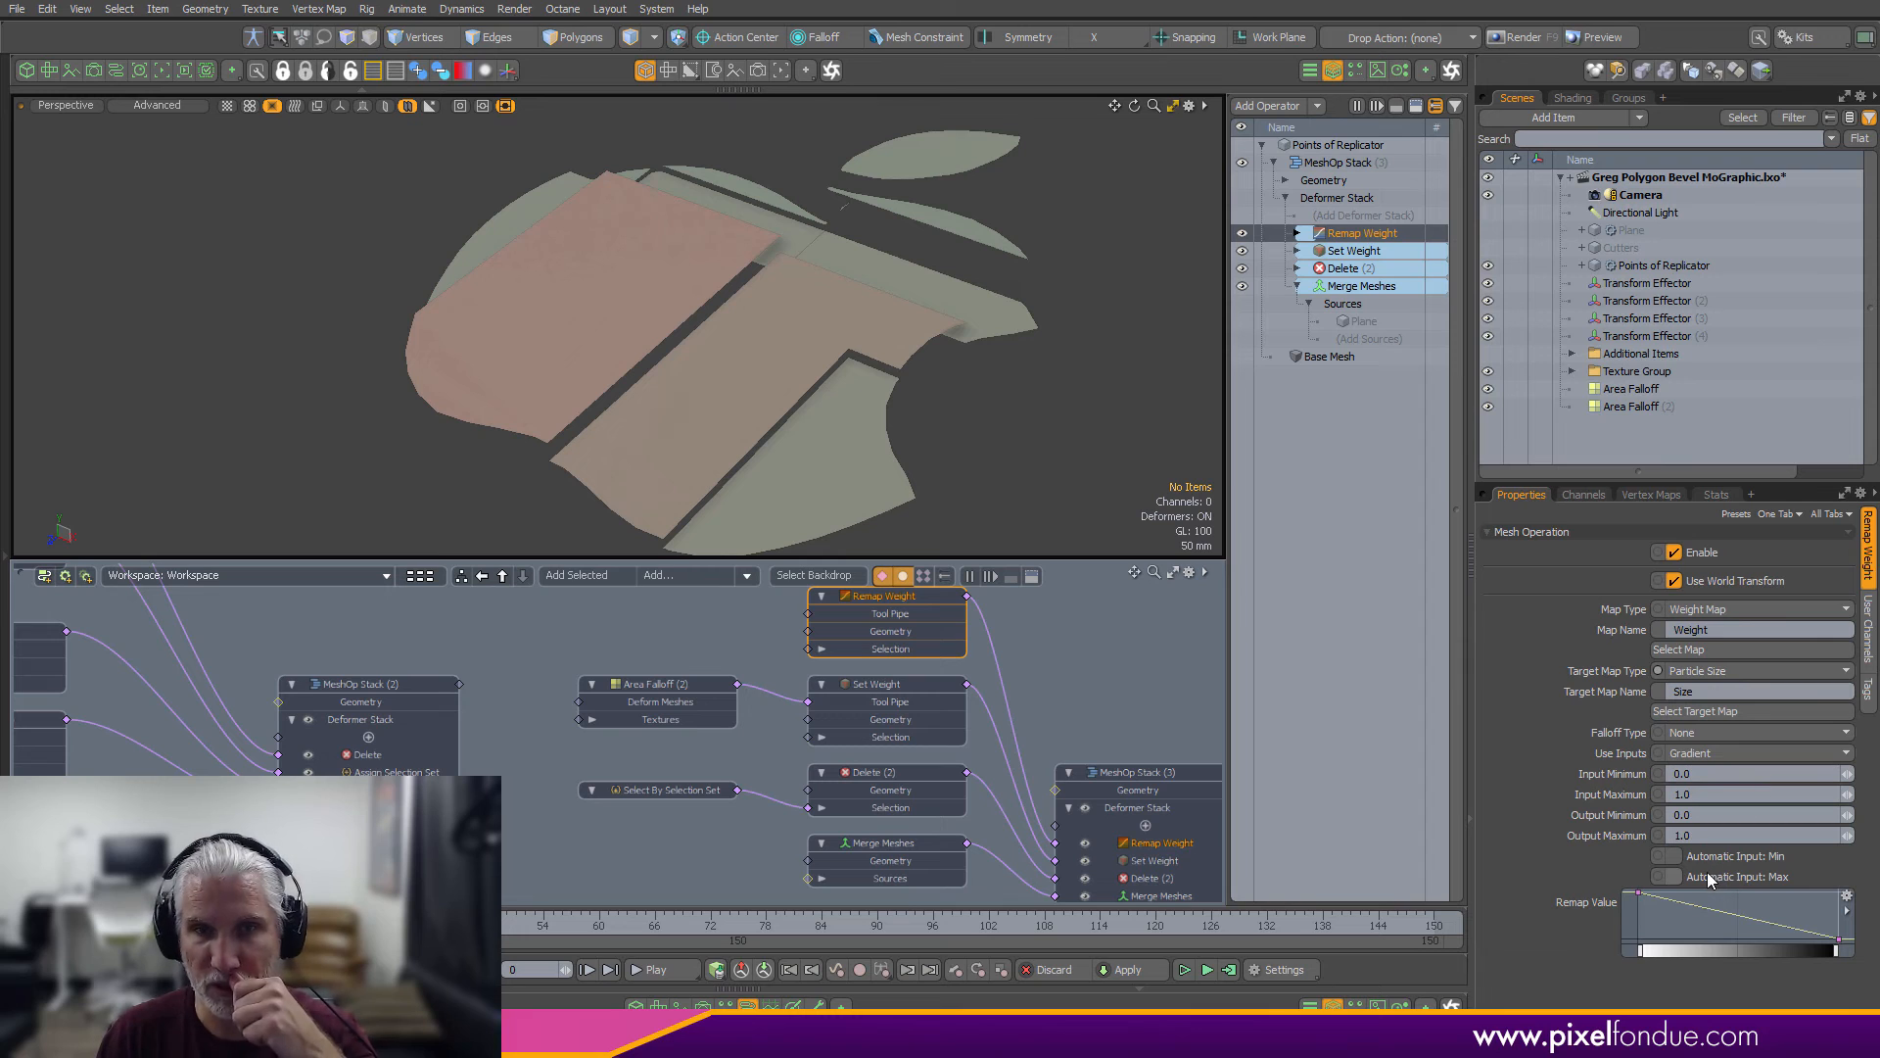
Move the nodes feeding MeshOp Stack (3) lower in the schematic to make room above Remap Weight
{"action": "left_click_drag", "start_coordinate": [1089, 659], "coordinate": [873, 744], "text": "ctrl+alt"}
{"action": "left_click_drag", "start_coordinate": [714, 879], "coordinate": [924, 732]}
{"action": "left_click", "coordinate": [1034, 679]}
Add a Spike mesh operation to MeshOp Stack (3) above Remap Weight
{"action": "left_click_drag", "start_coordinate": [1034, 679], "coordinate": [983, 647], "text": "alt"}
{"action": "mouse_move", "coordinate": [983, 647]}
{"action": "left_mouse_down", "text": "ctrl+alt"}
{"action": "mouse_move", "coordinate": [1002, 643]}
{"action": "mouse_move", "coordinate": [1000, 674]}
{"action": "left_mouse_up", "text": "ctrl+alt"}
{"action": "left_click_drag", "start_coordinate": [1029, 787], "coordinate": [979, 692]}
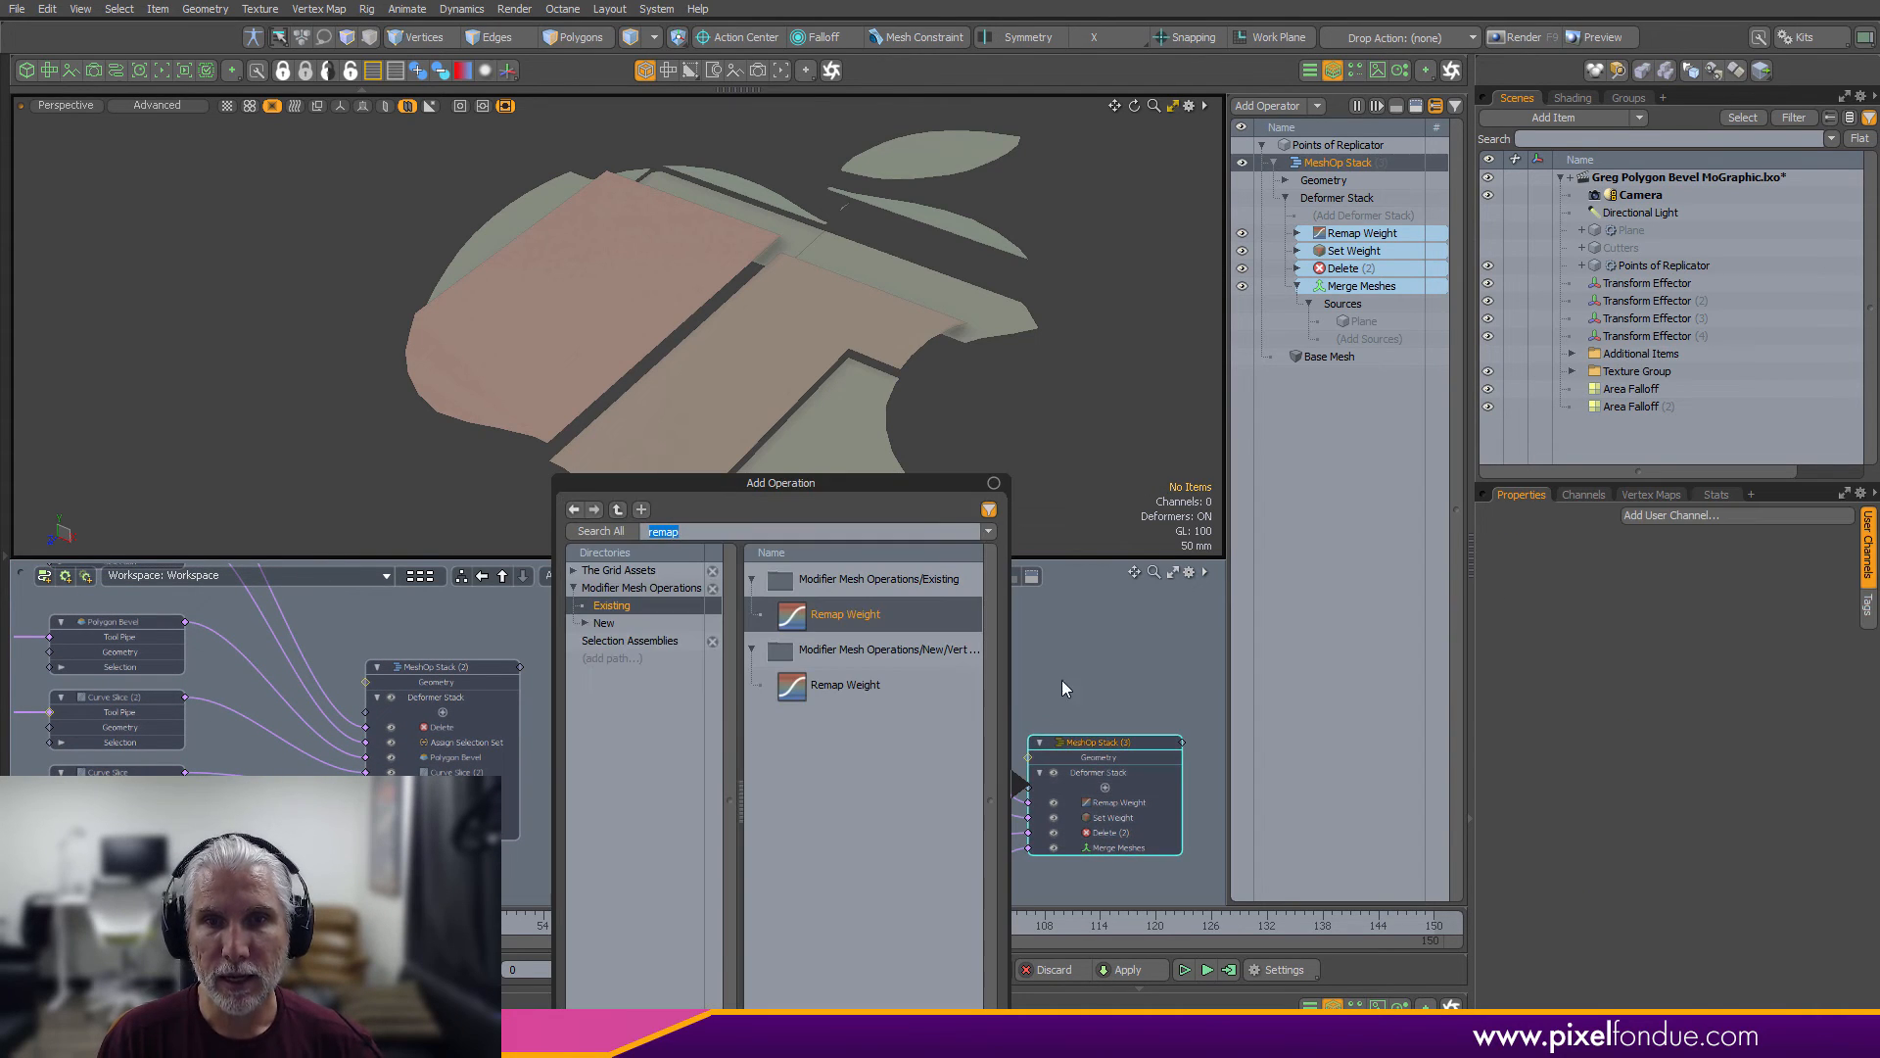
{"action": "left_click", "coordinate": [1062, 682]}
{"action": "left_click_drag", "start_coordinate": [920, 629], "coordinate": [919, 629]}
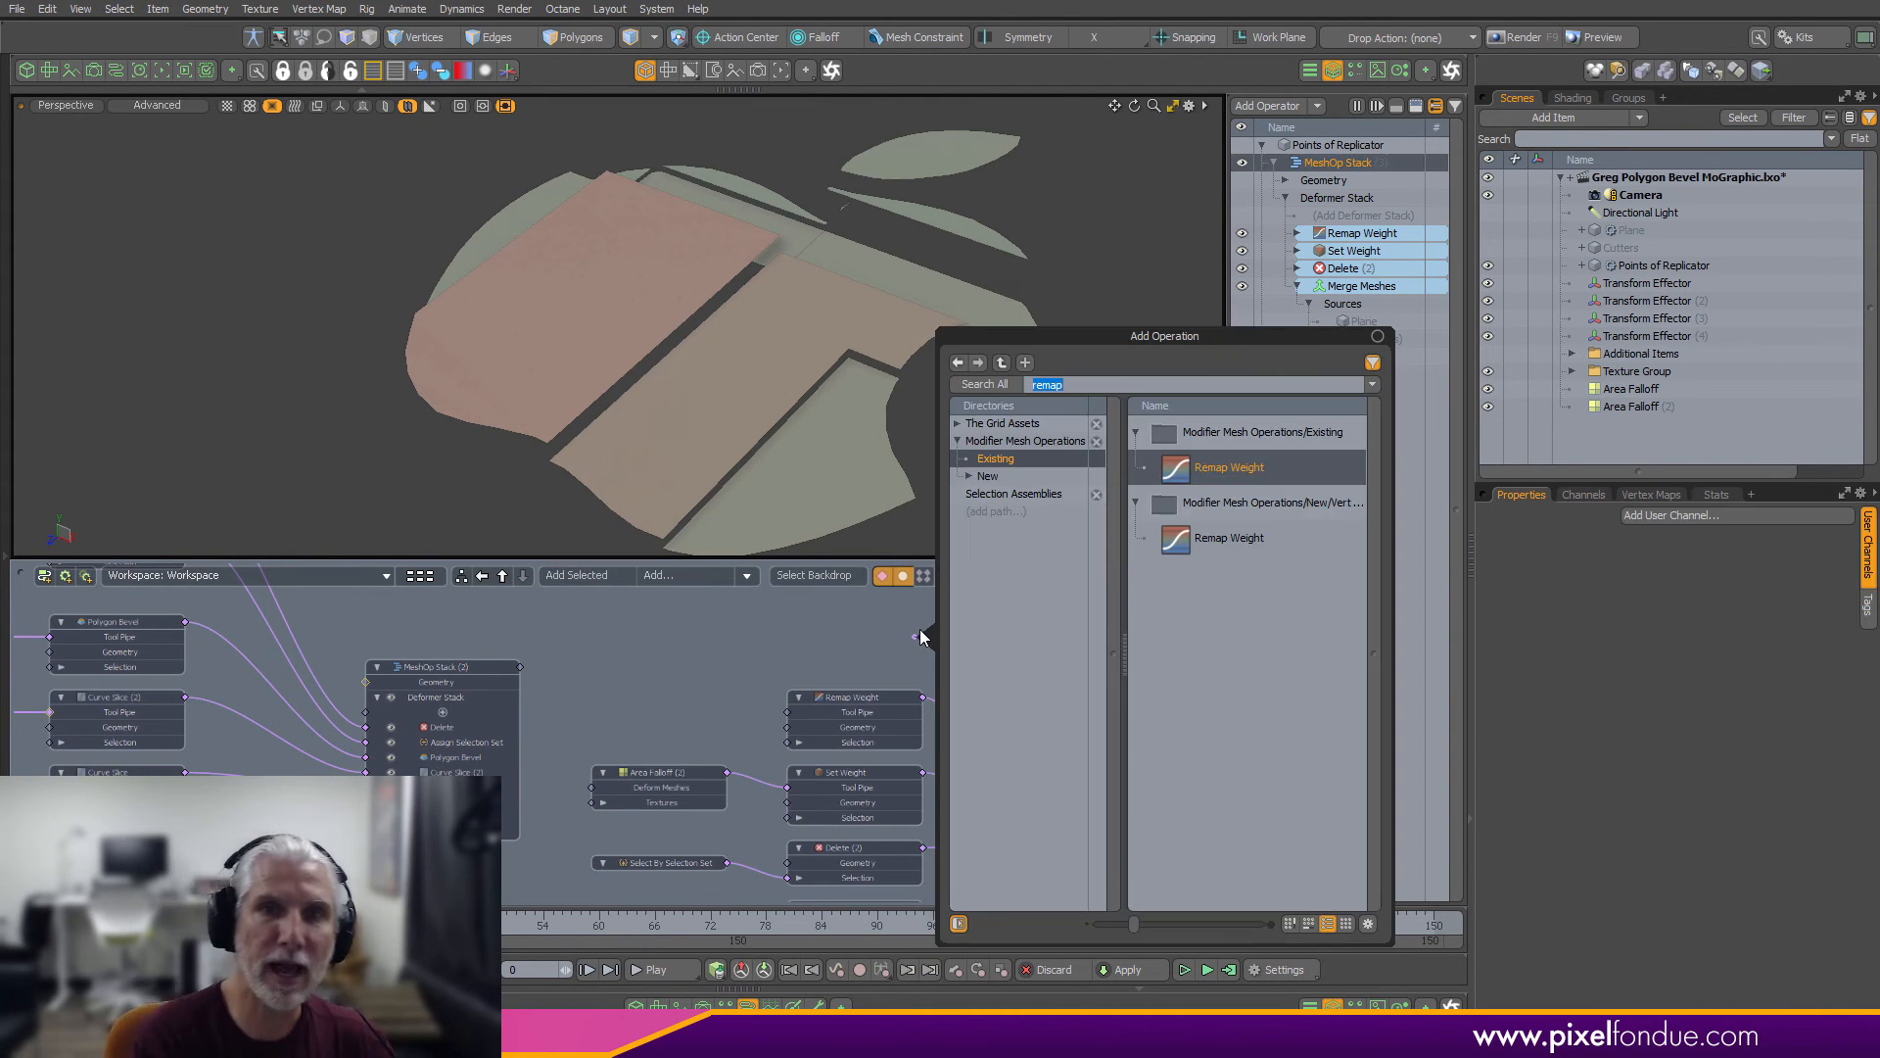
{"action": "type", "text": "spike"}
{"action": "key", "text": "Return"}
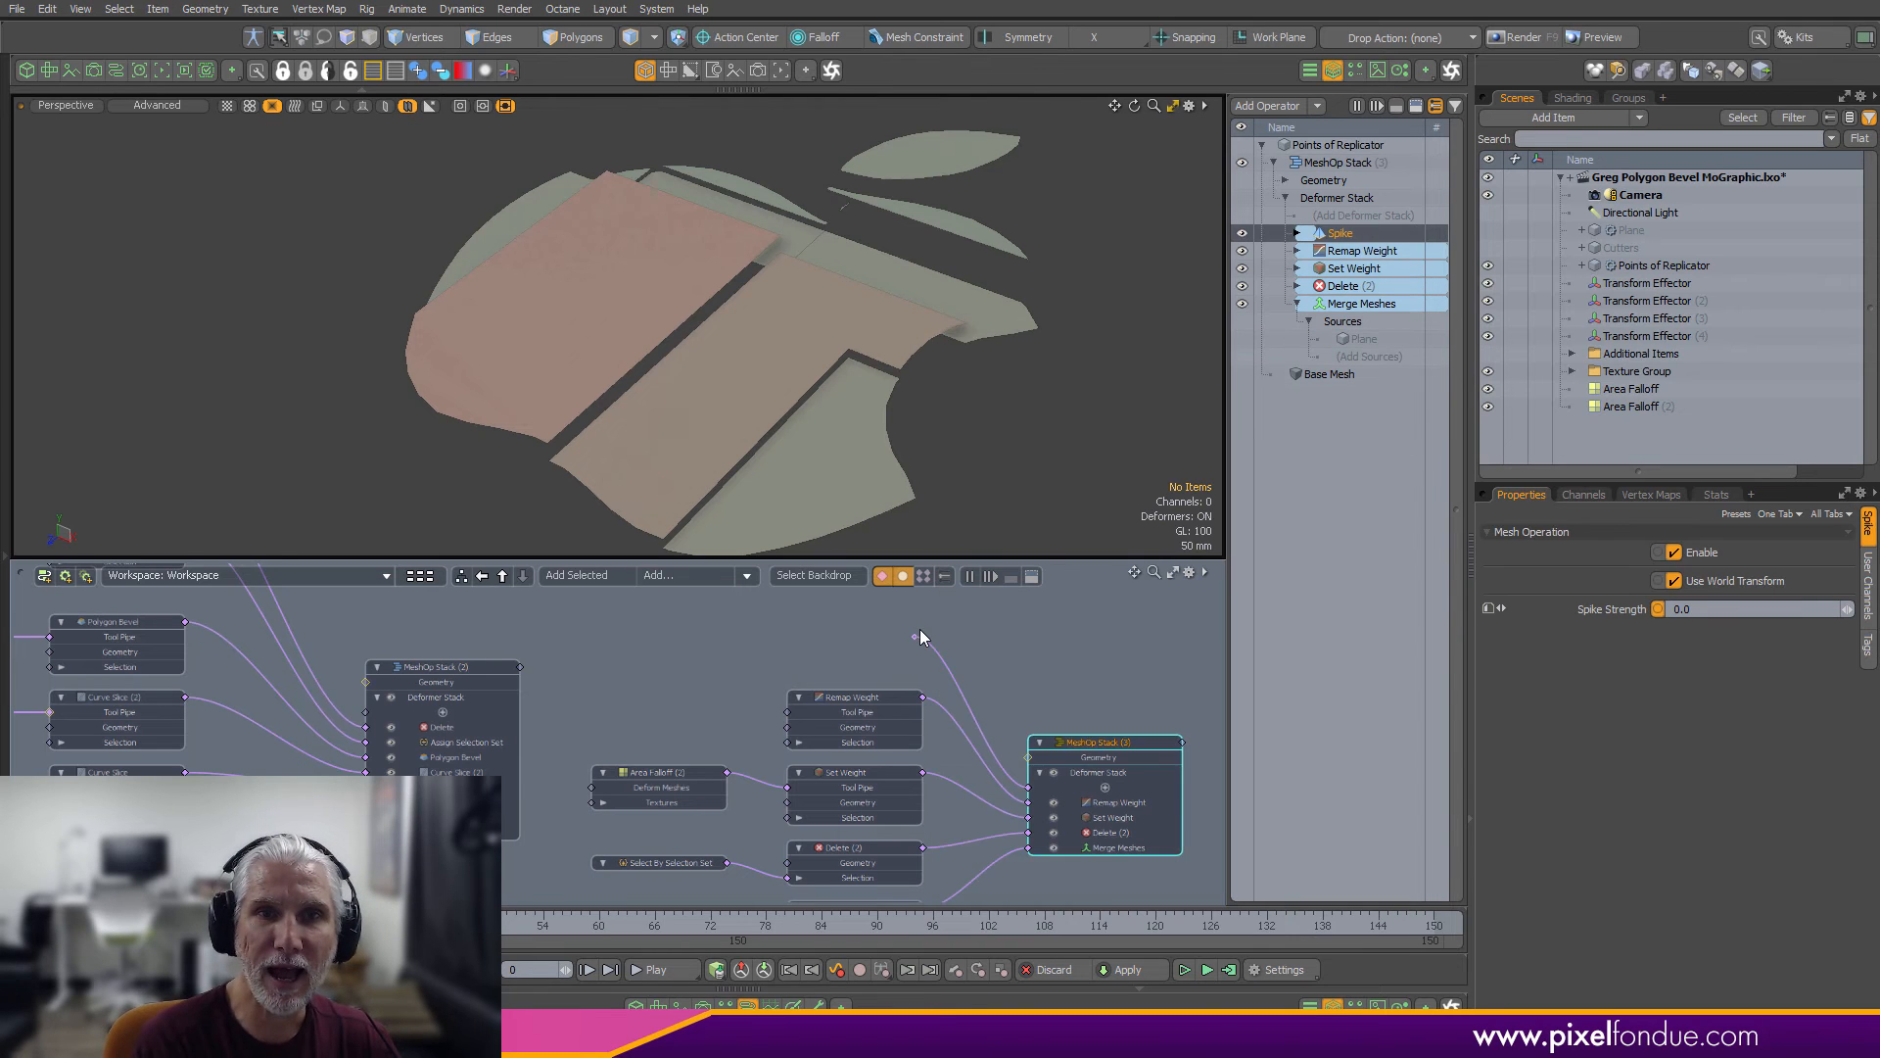
Examine the spiked topology by selecting the edges and the centre vertex of the large raised section of the logo
{"action": "scroll", "coordinate": [541, 424], "scroll_direction": "up", "scroll_amount": 5}
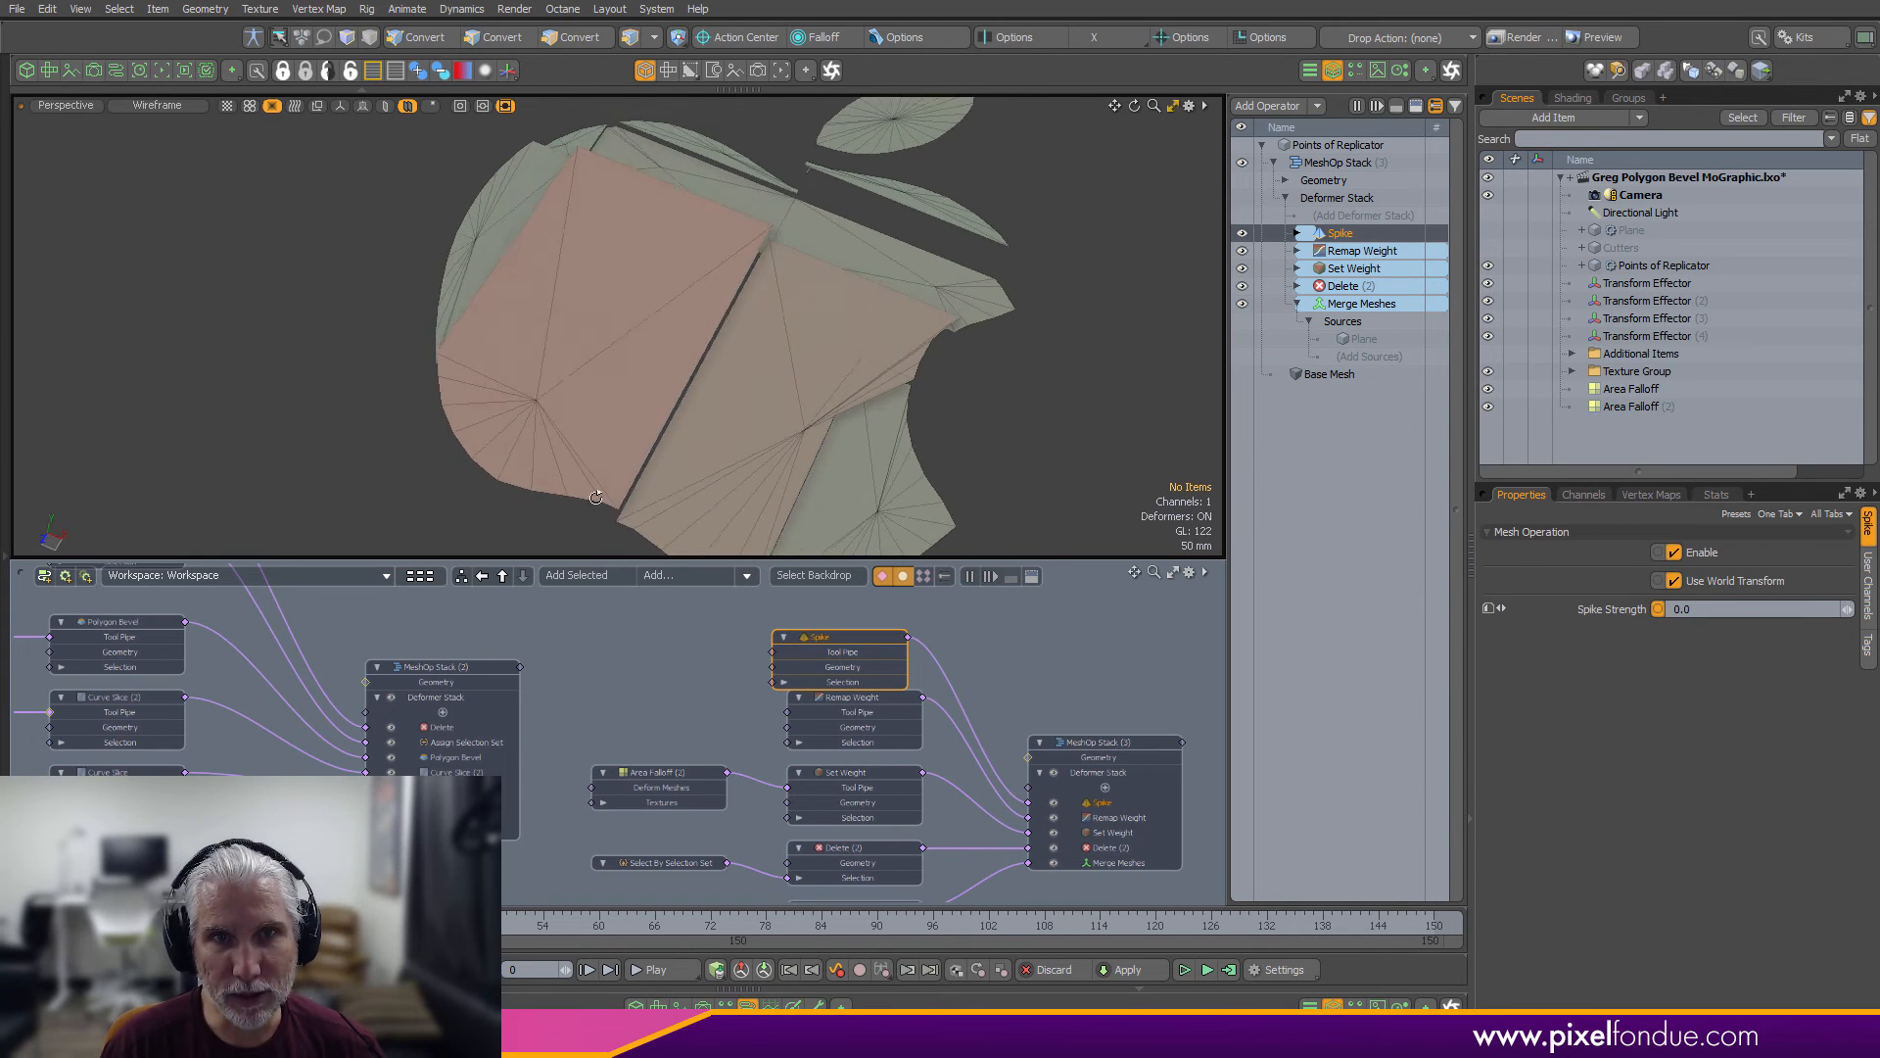
{"action": "key", "text": "space"}
{"action": "key", "text": "space"}
{"action": "left_click", "coordinate": [537, 429]}
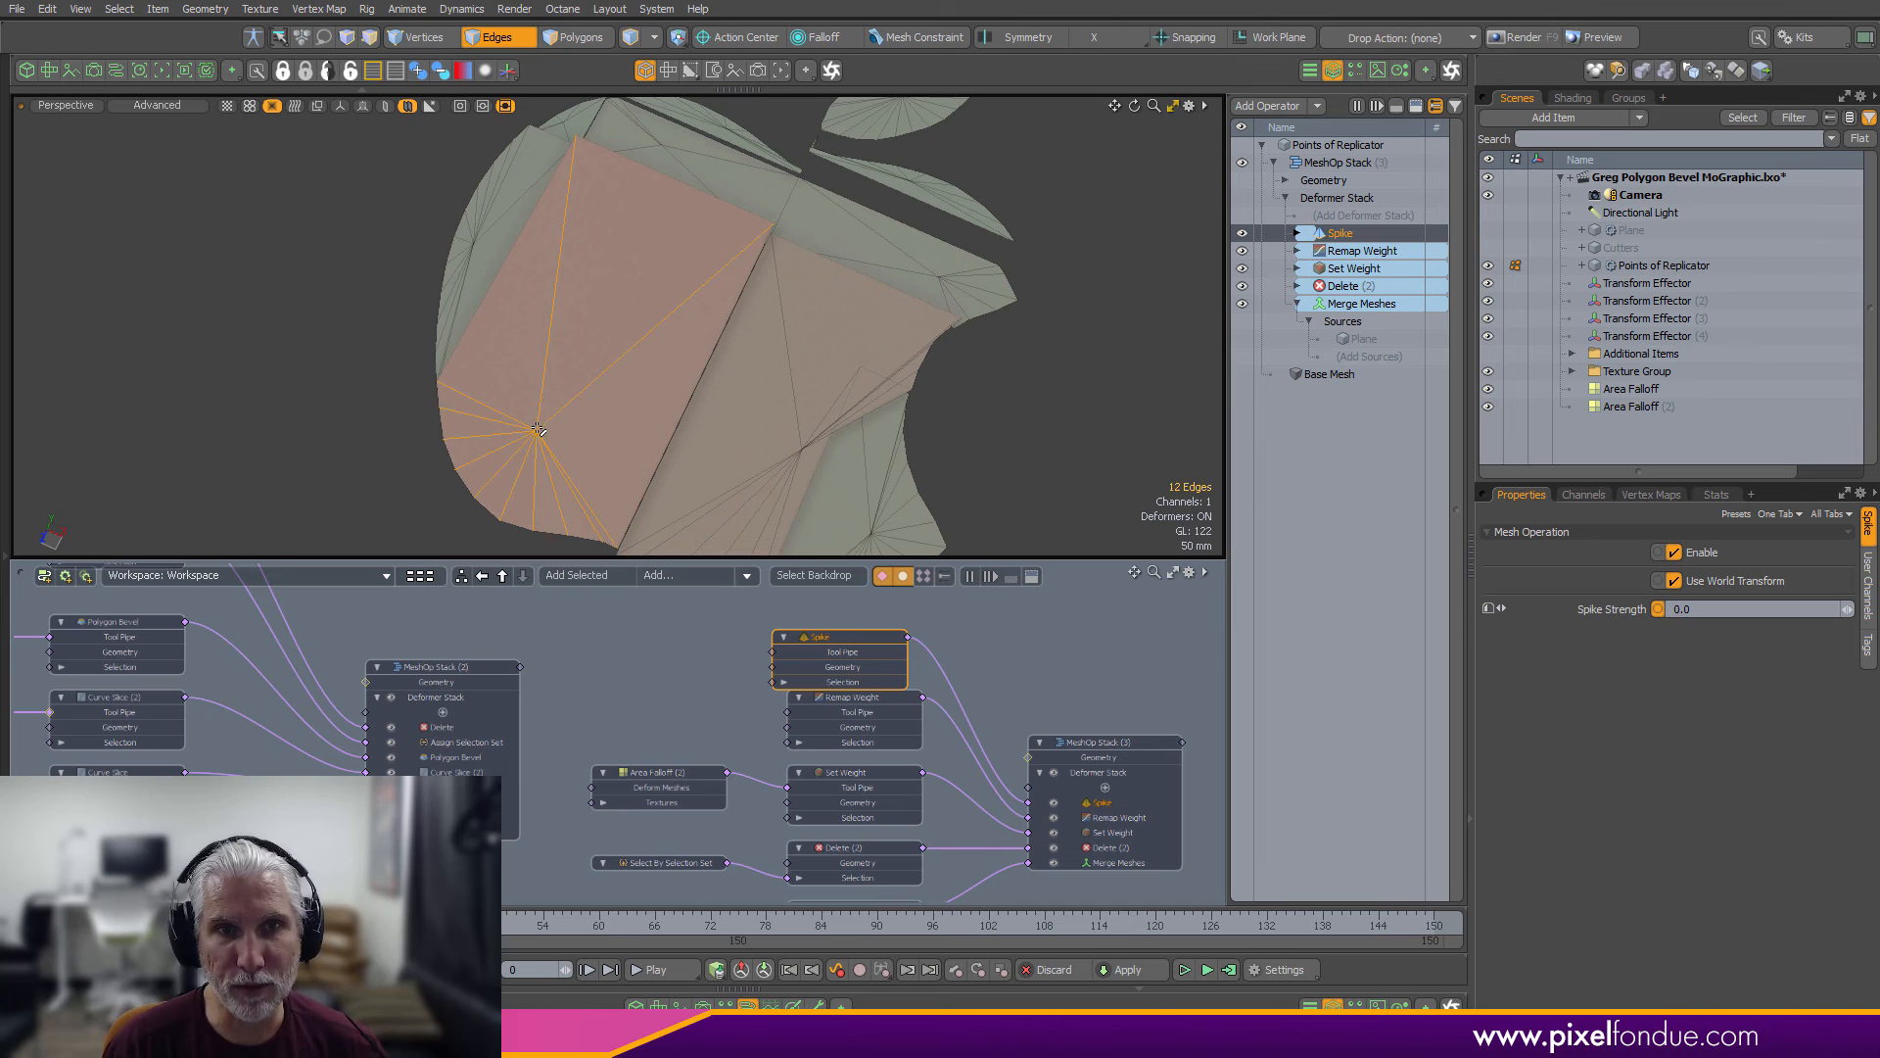
{"action": "key", "text": "1"}
{"action": "right_click_drag", "start_coordinate": [575, 405], "coordinate": [502, 464]}
{"action": "left_click_drag", "start_coordinate": [551, 430], "coordinate": [535, 471], "text": "alt"}
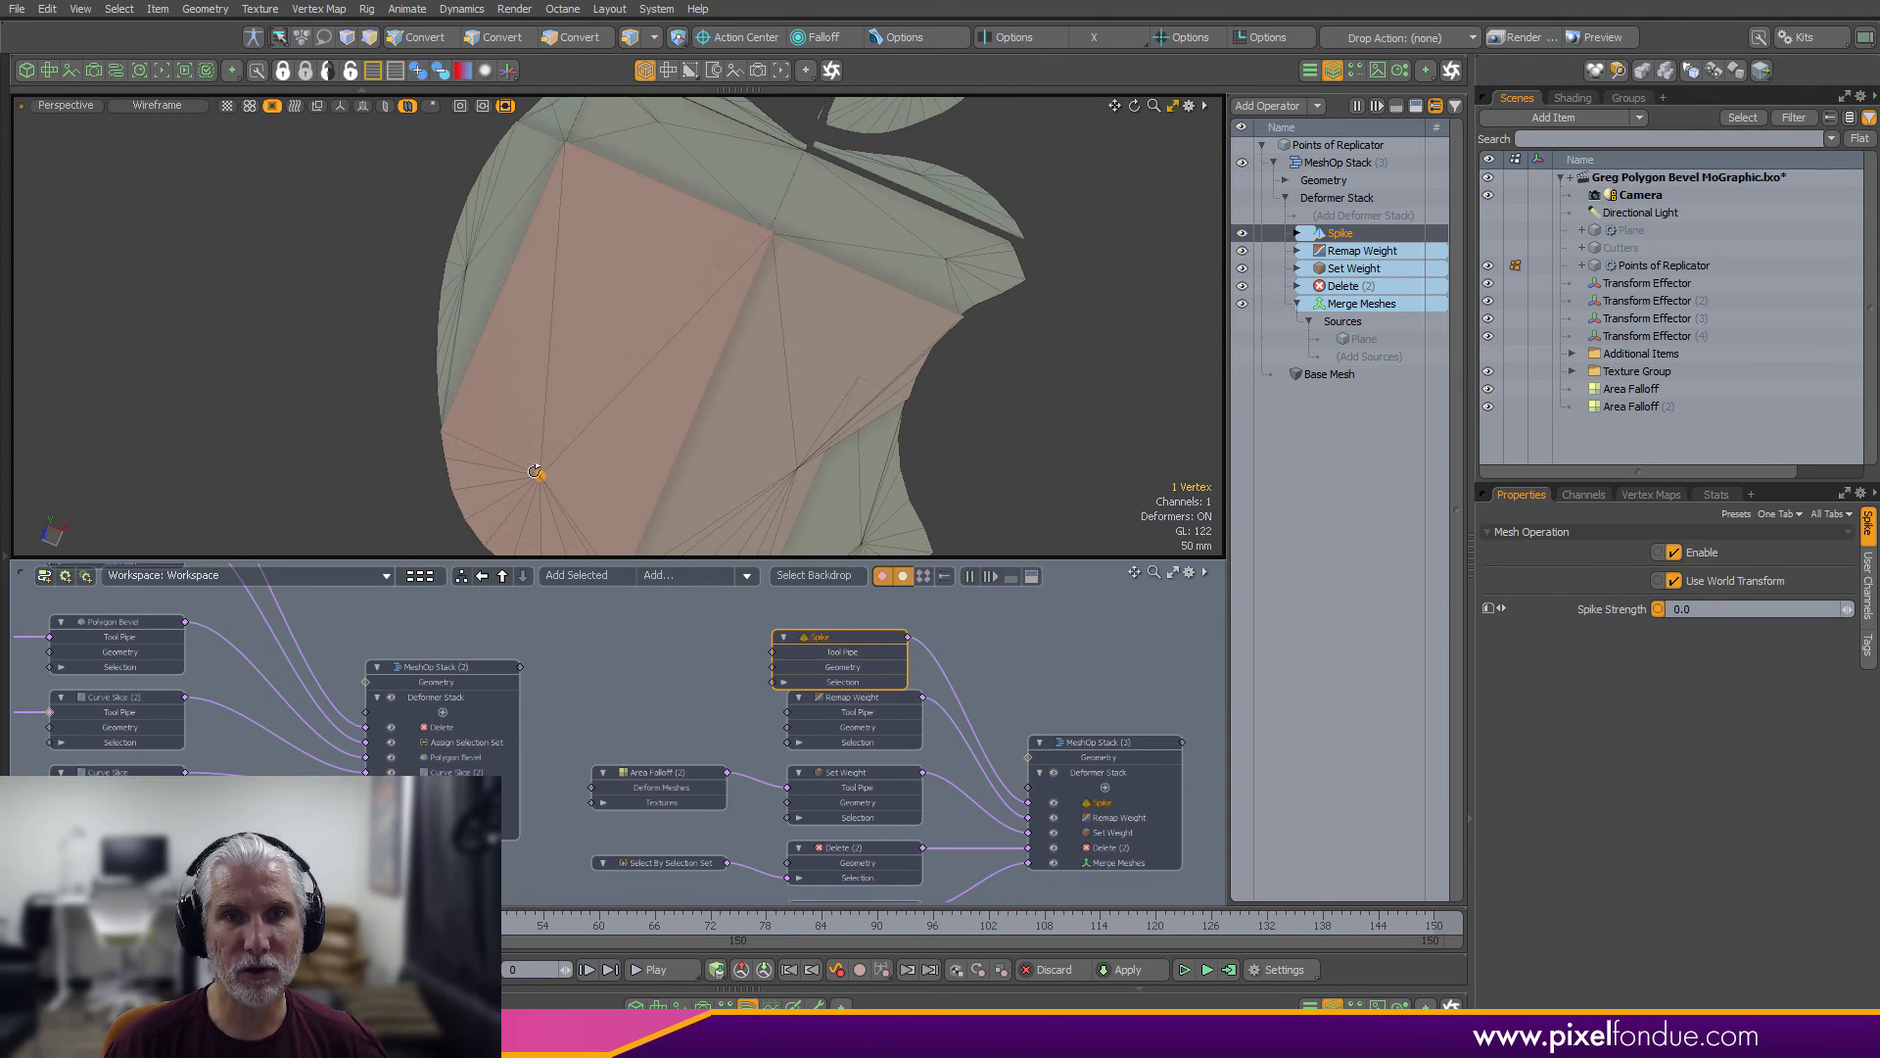
Deselect the spike's centre vertex and align the Spike node directly above Remap Weight in the schematic
{"action": "left_click", "coordinate": [453, 512]}
{"action": "scroll", "coordinate": [755, 323], "scroll_direction": "down", "scroll_amount": 3}
{"action": "left_click_drag", "start_coordinate": [755, 323], "coordinate": [840, 318], "text": "alt"}
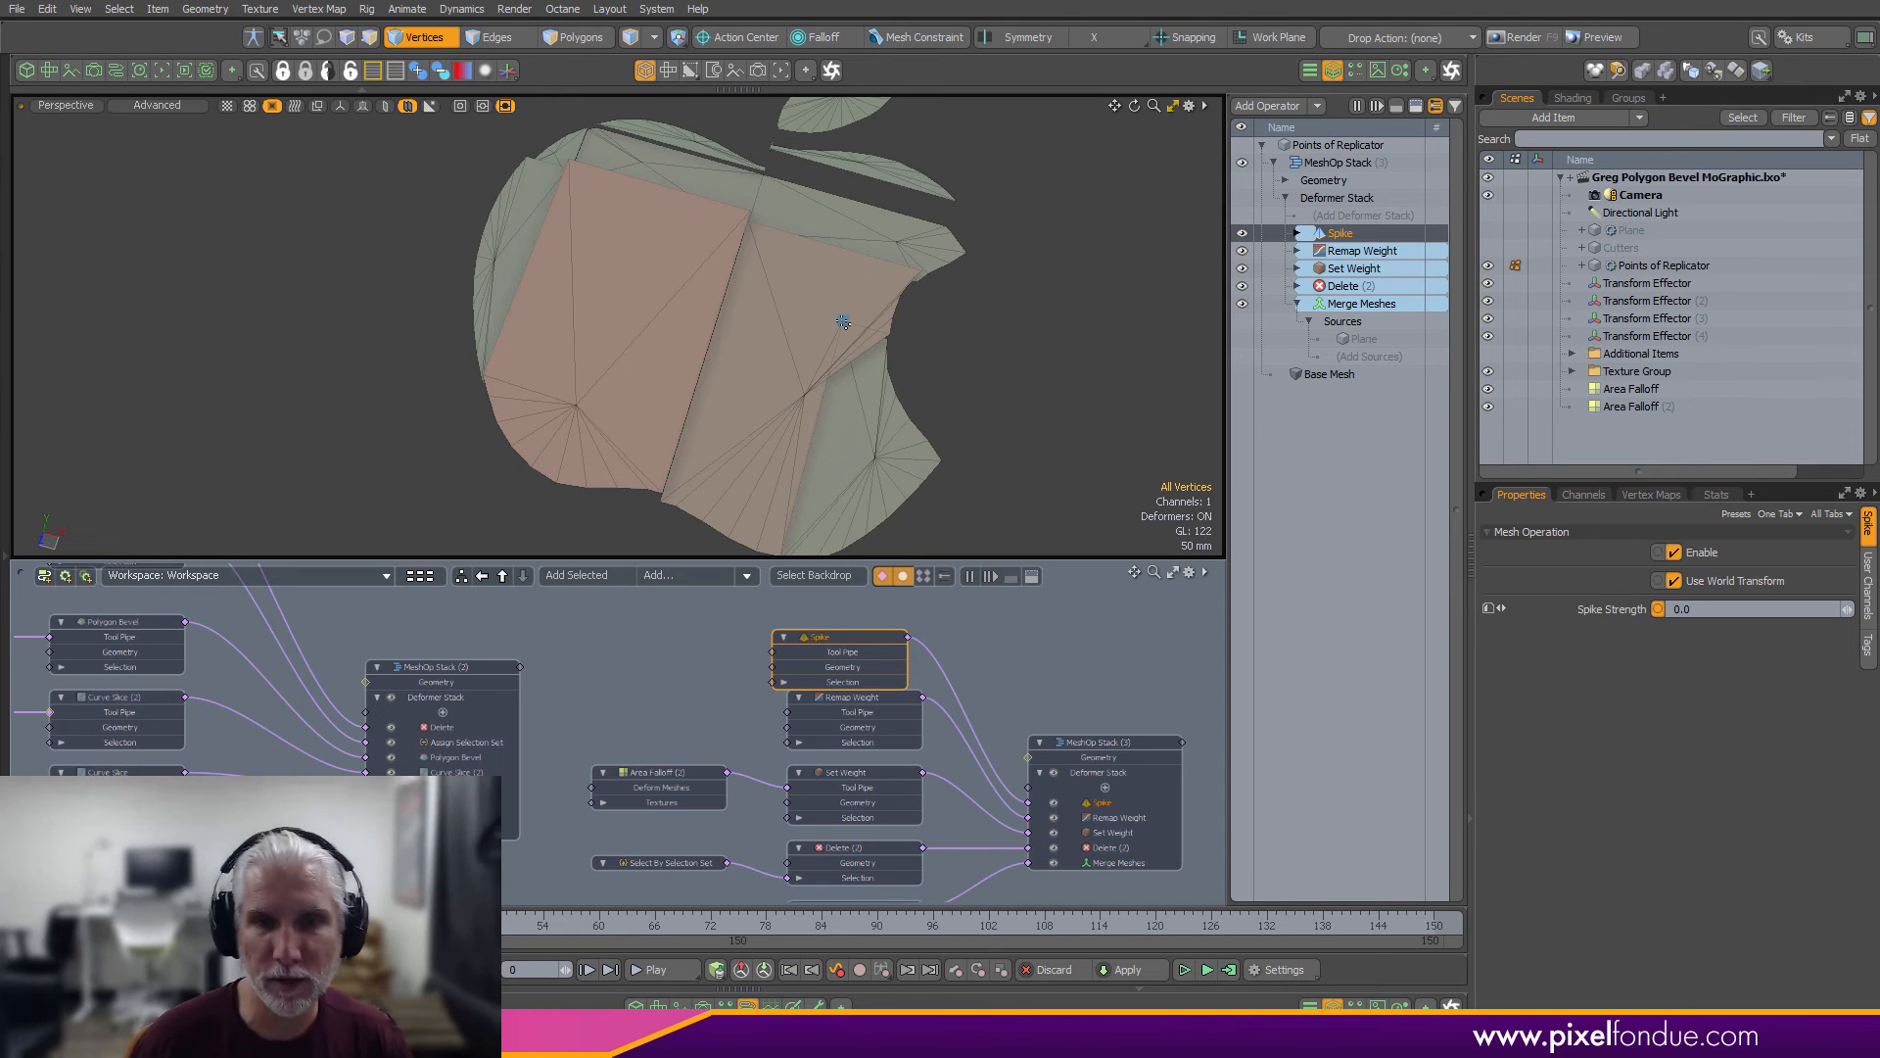
{"action": "left_click_drag", "start_coordinate": [873, 630], "coordinate": [878, 626]}
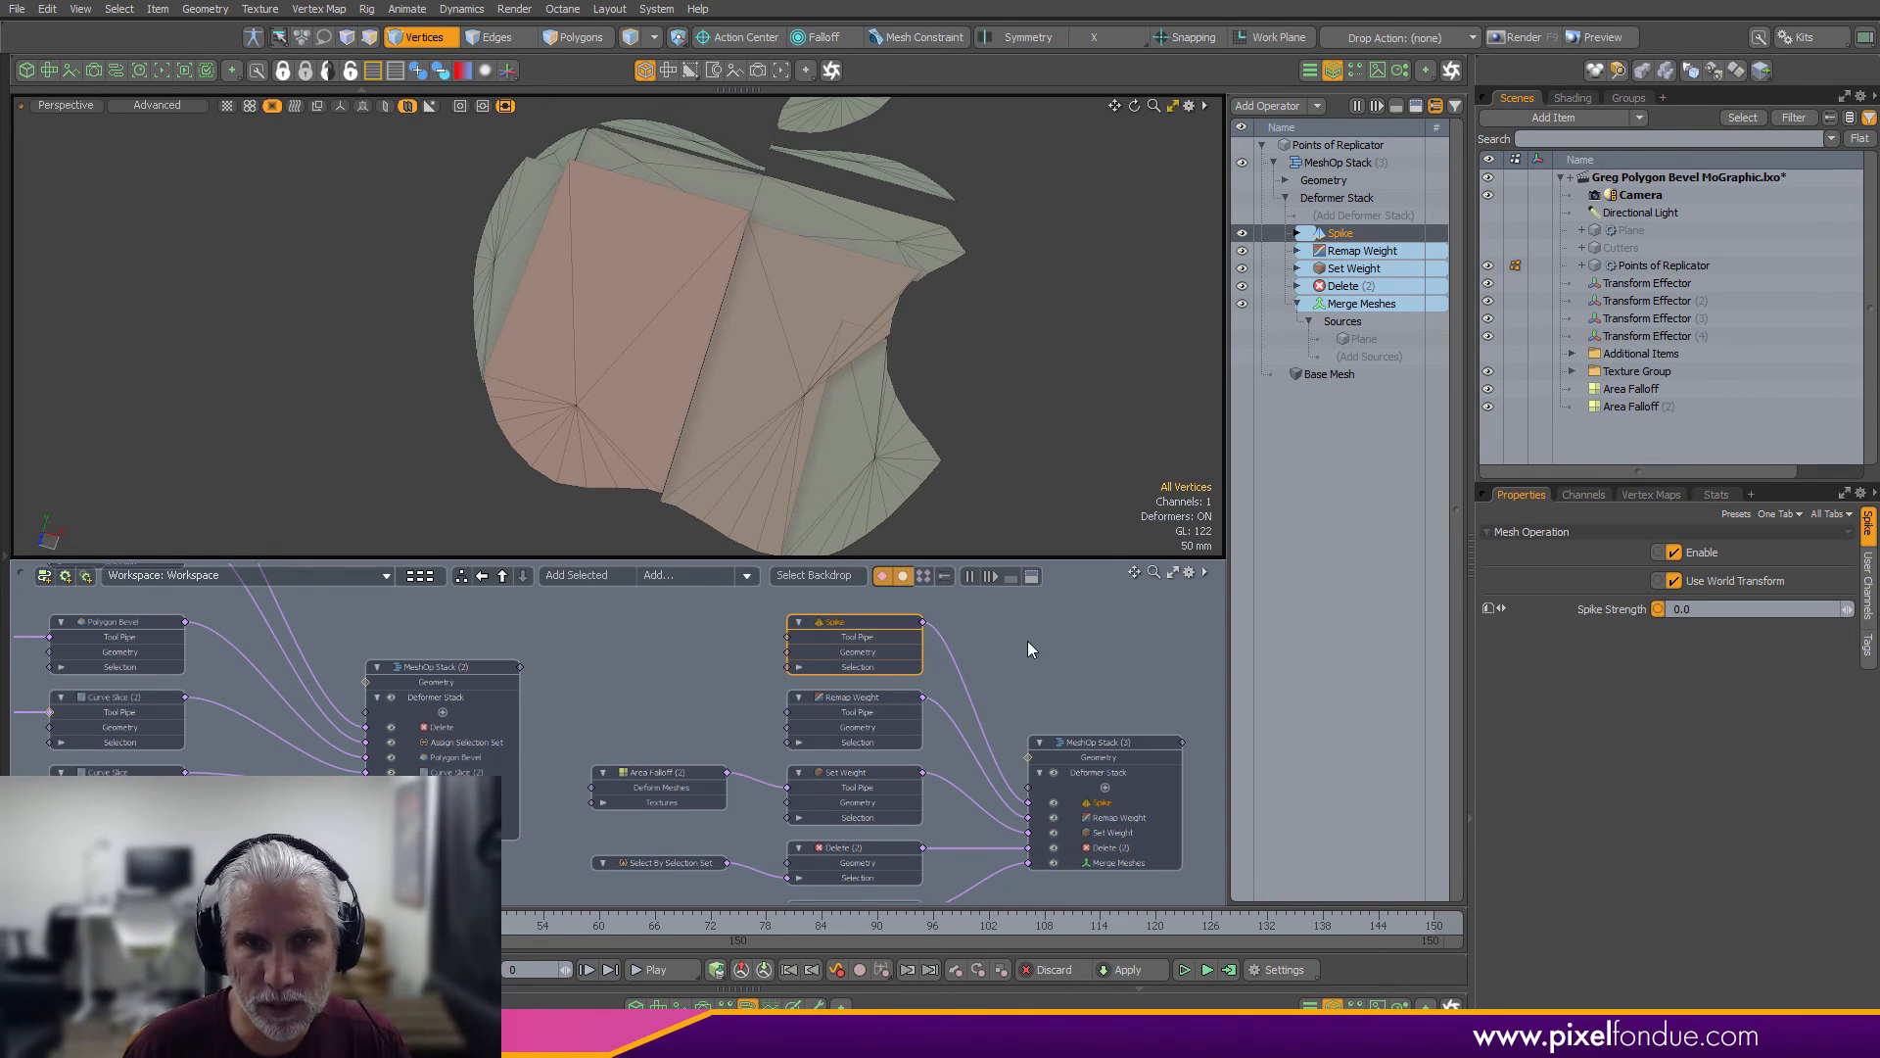
Add a new Delete mesh operation to MeshOp Stack (3) above Spike
{"action": "scroll", "coordinate": [1026, 643], "scroll_direction": "down", "scroll_amount": 2}
{"action": "left_click_drag", "start_coordinate": [1026, 643], "coordinate": [936, 660], "text": "alt"}
{"action": "scroll", "coordinate": [983, 650], "scroll_direction": "up", "scroll_amount": 2}
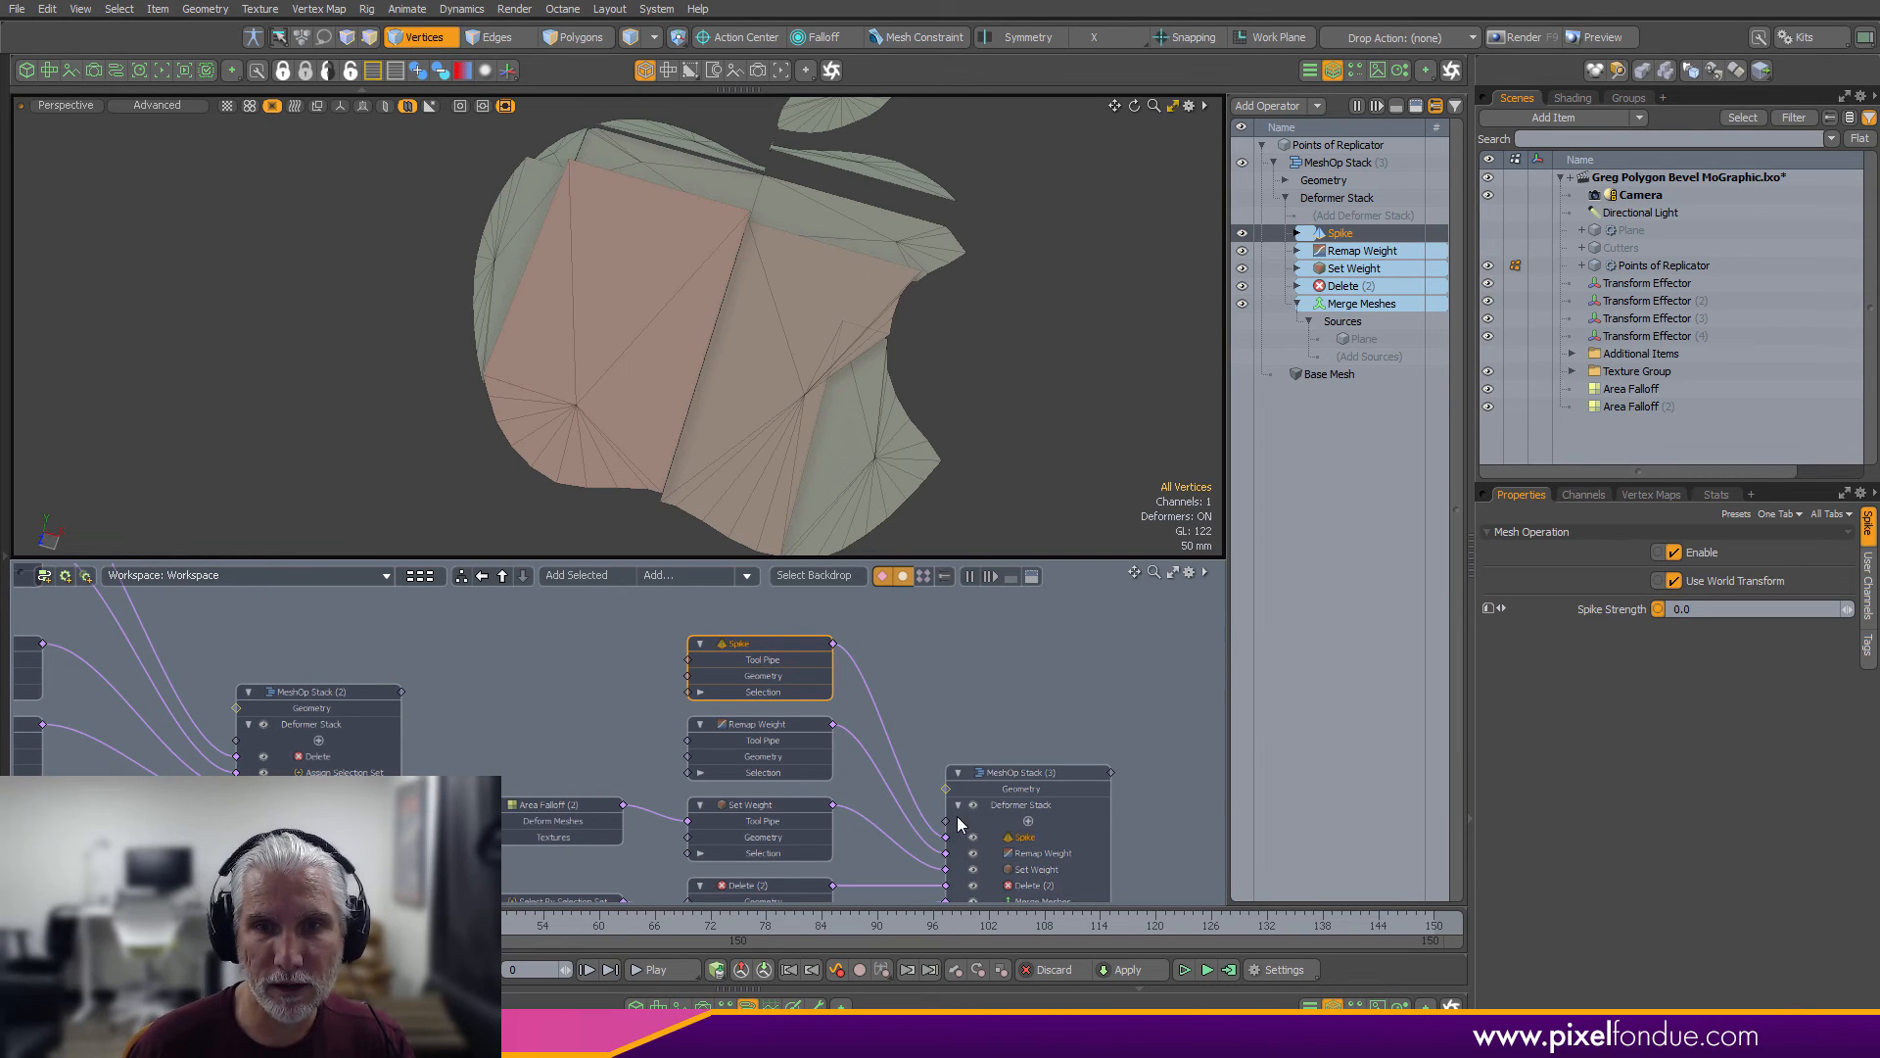
{"action": "left_click_drag", "start_coordinate": [928, 784], "coordinate": [916, 639]}
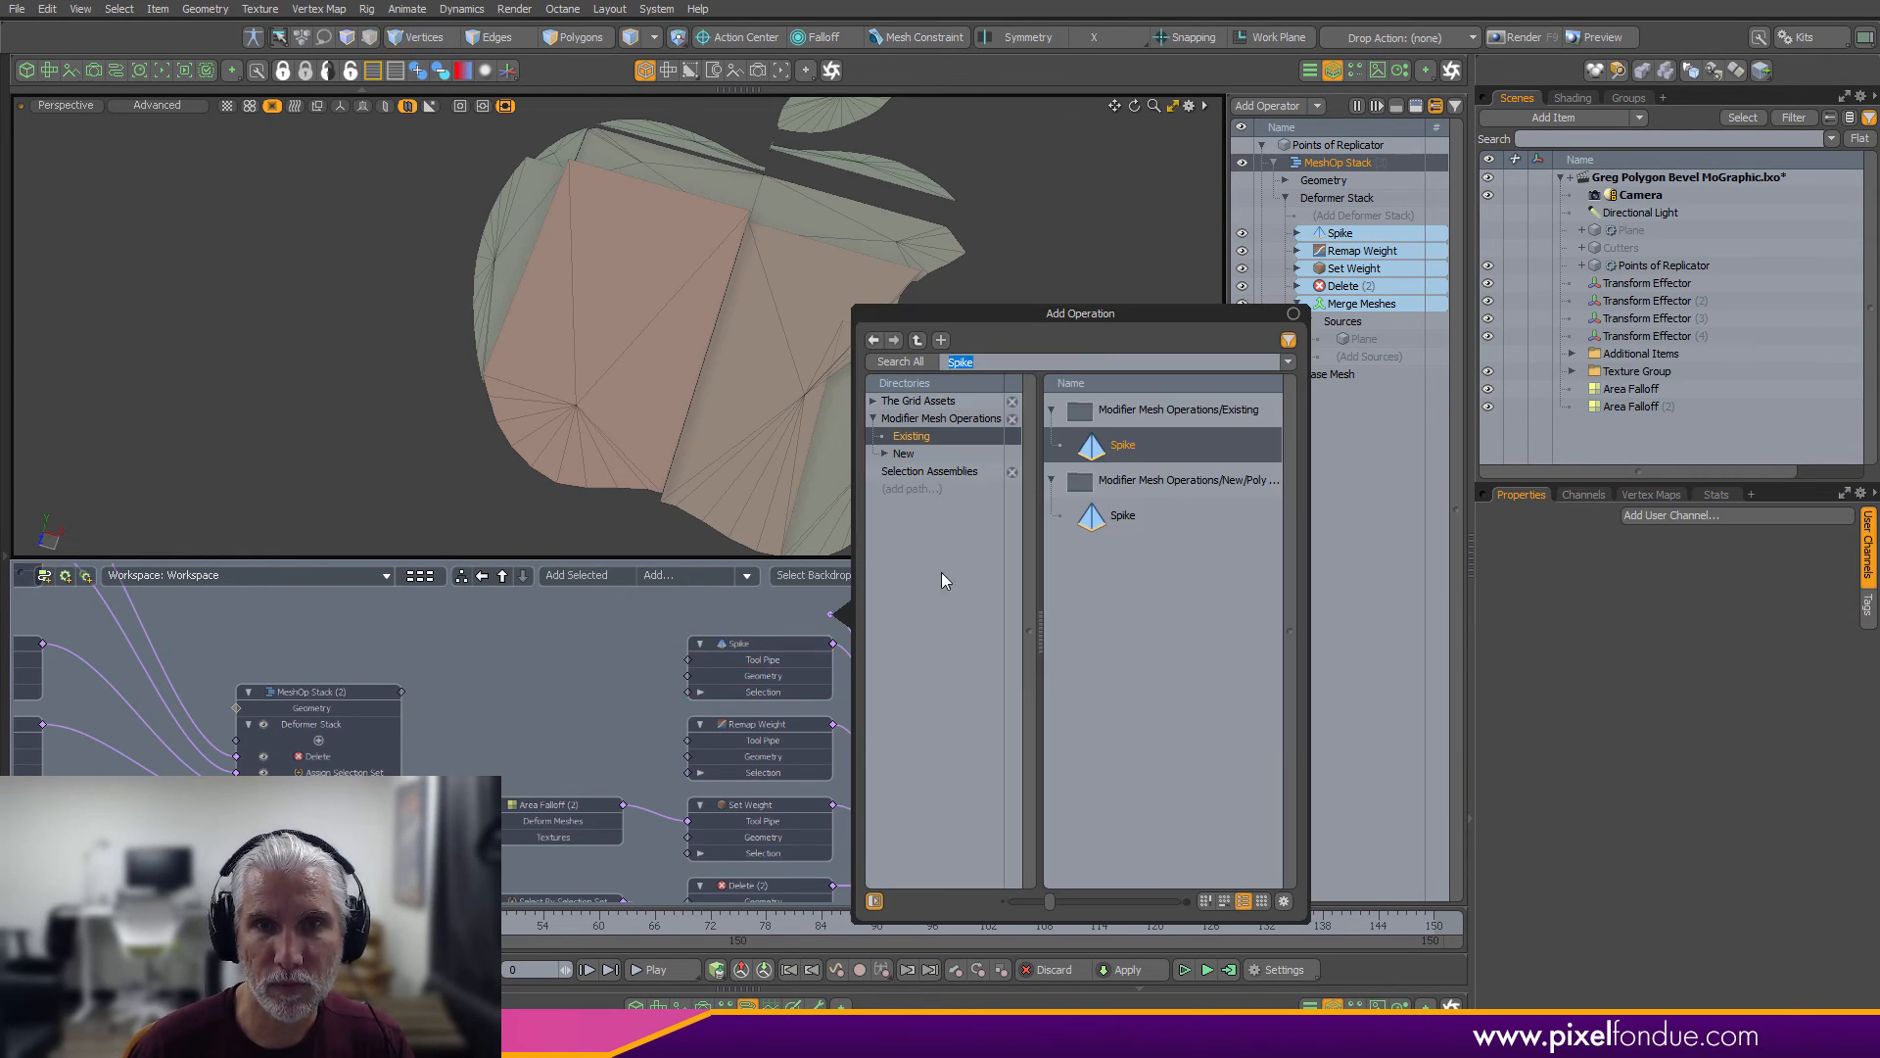
{"action": "type", "text": "dele"}
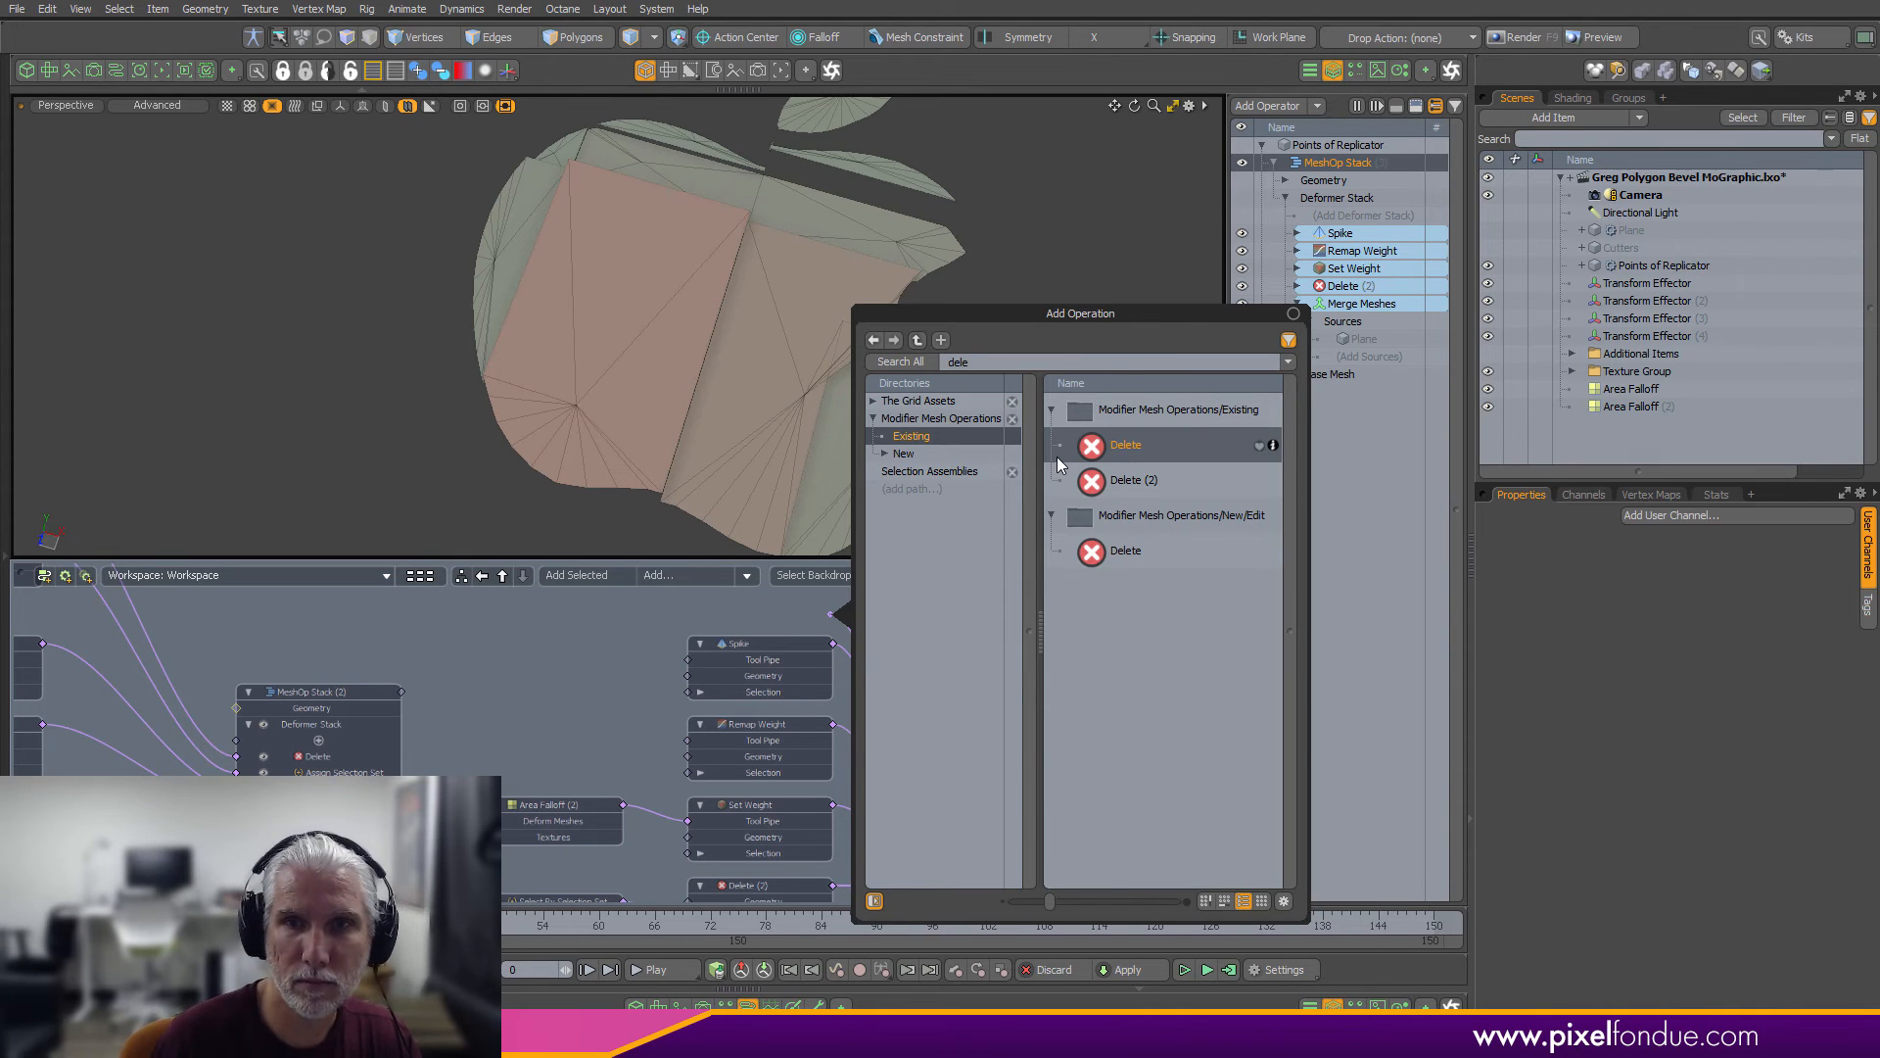
{"action": "double_click", "coordinate": [1116, 554]}
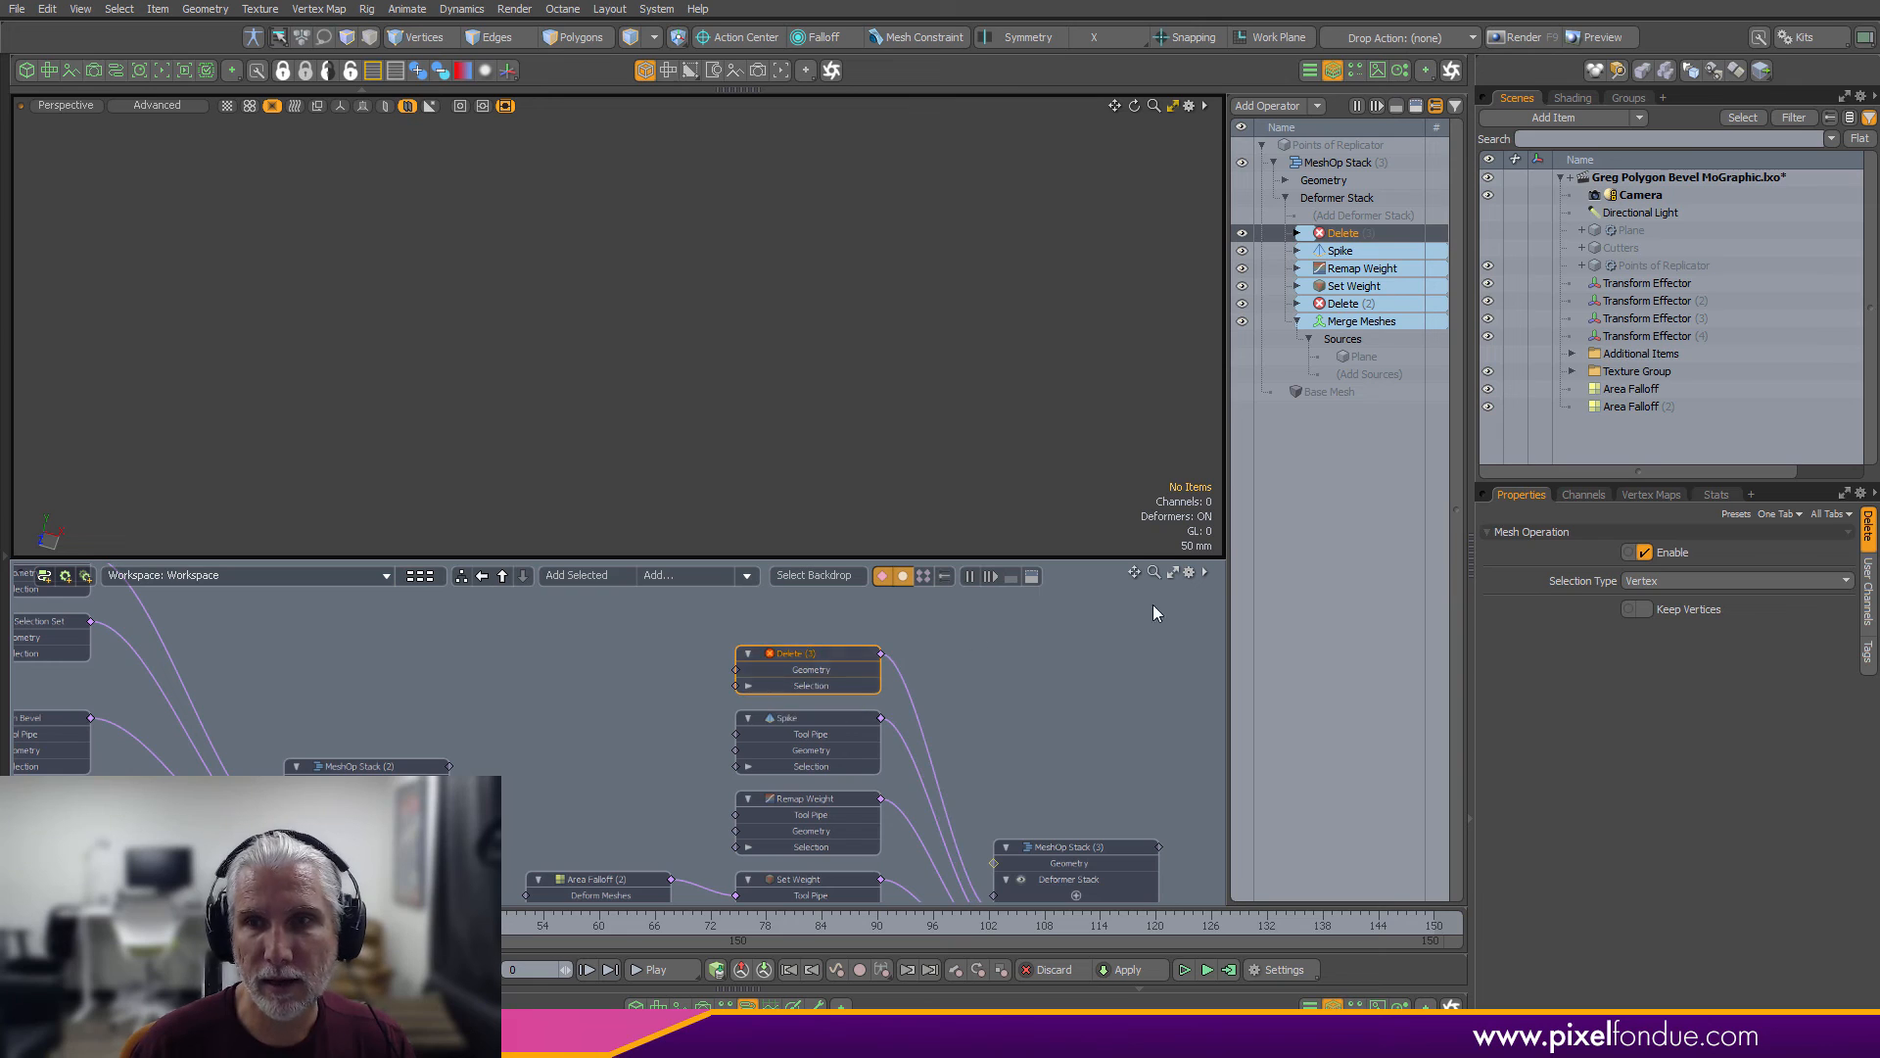
{"action": "left_click", "coordinate": [679, 579]}
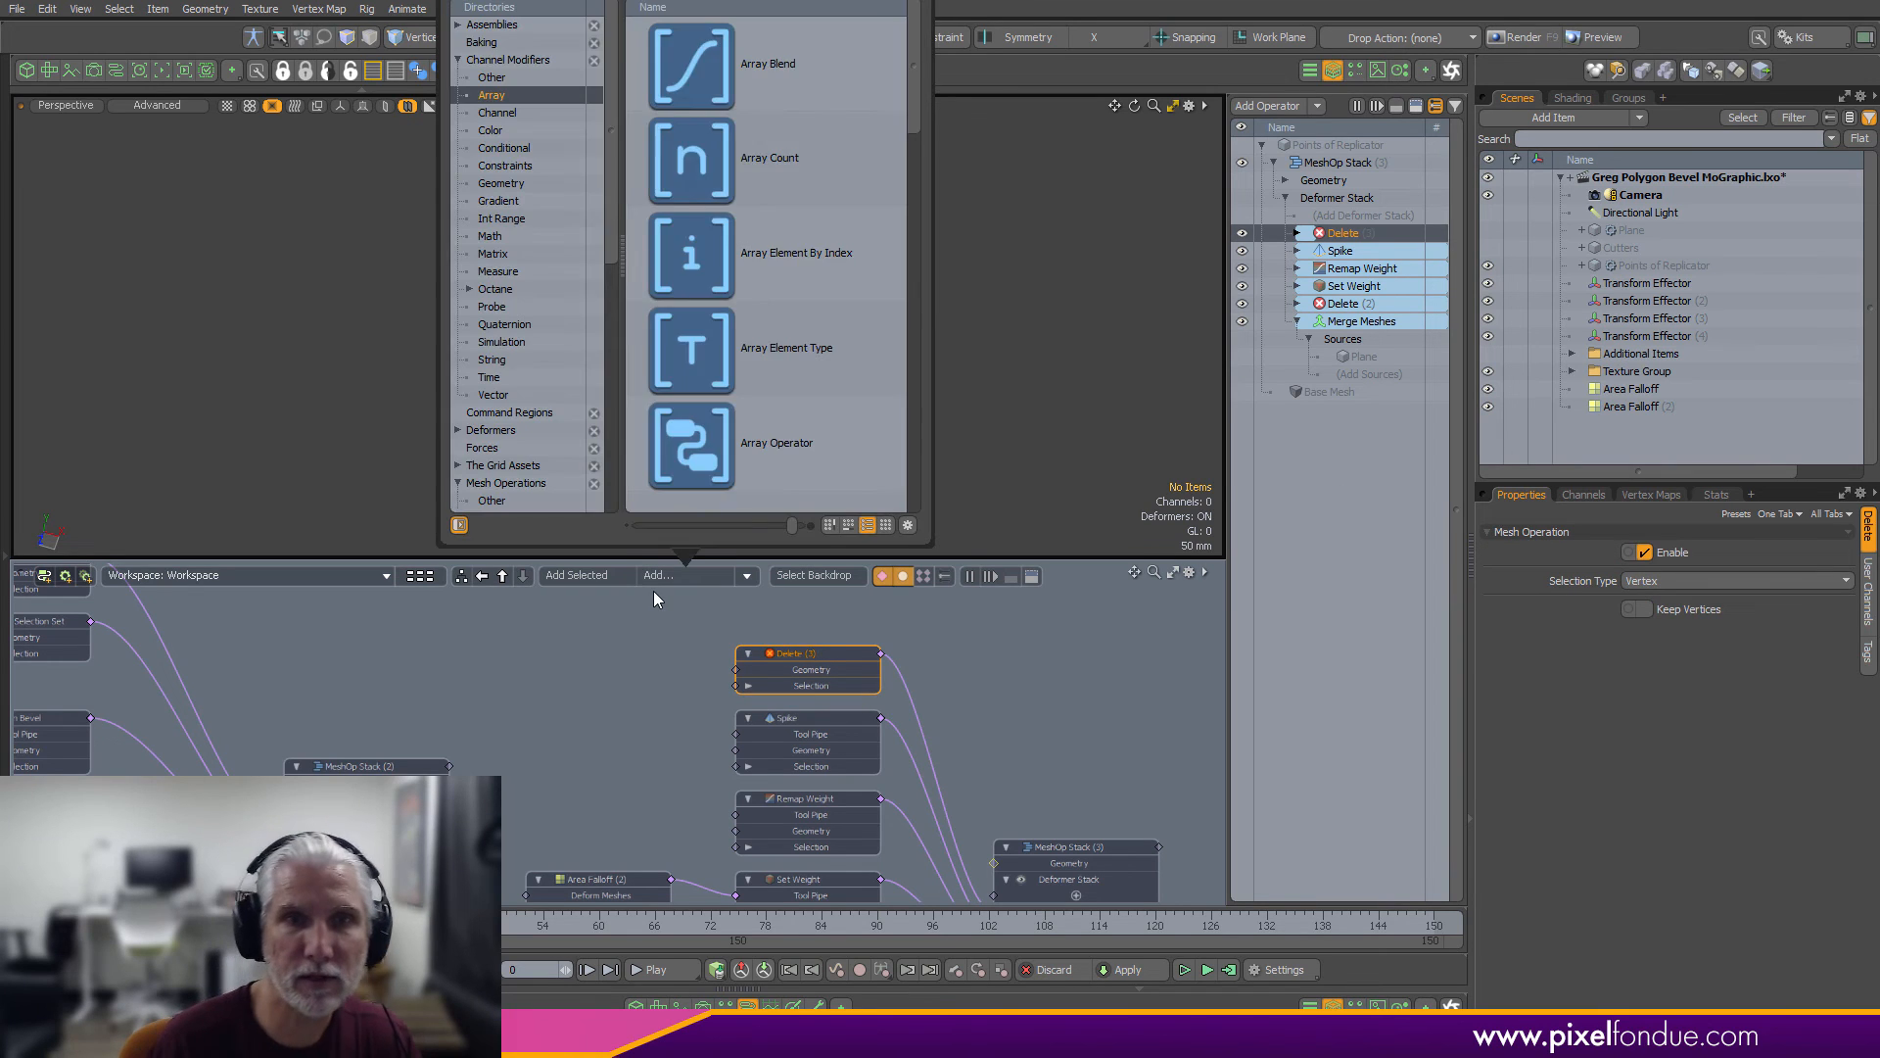
{"action": "type", "text": "pre"}
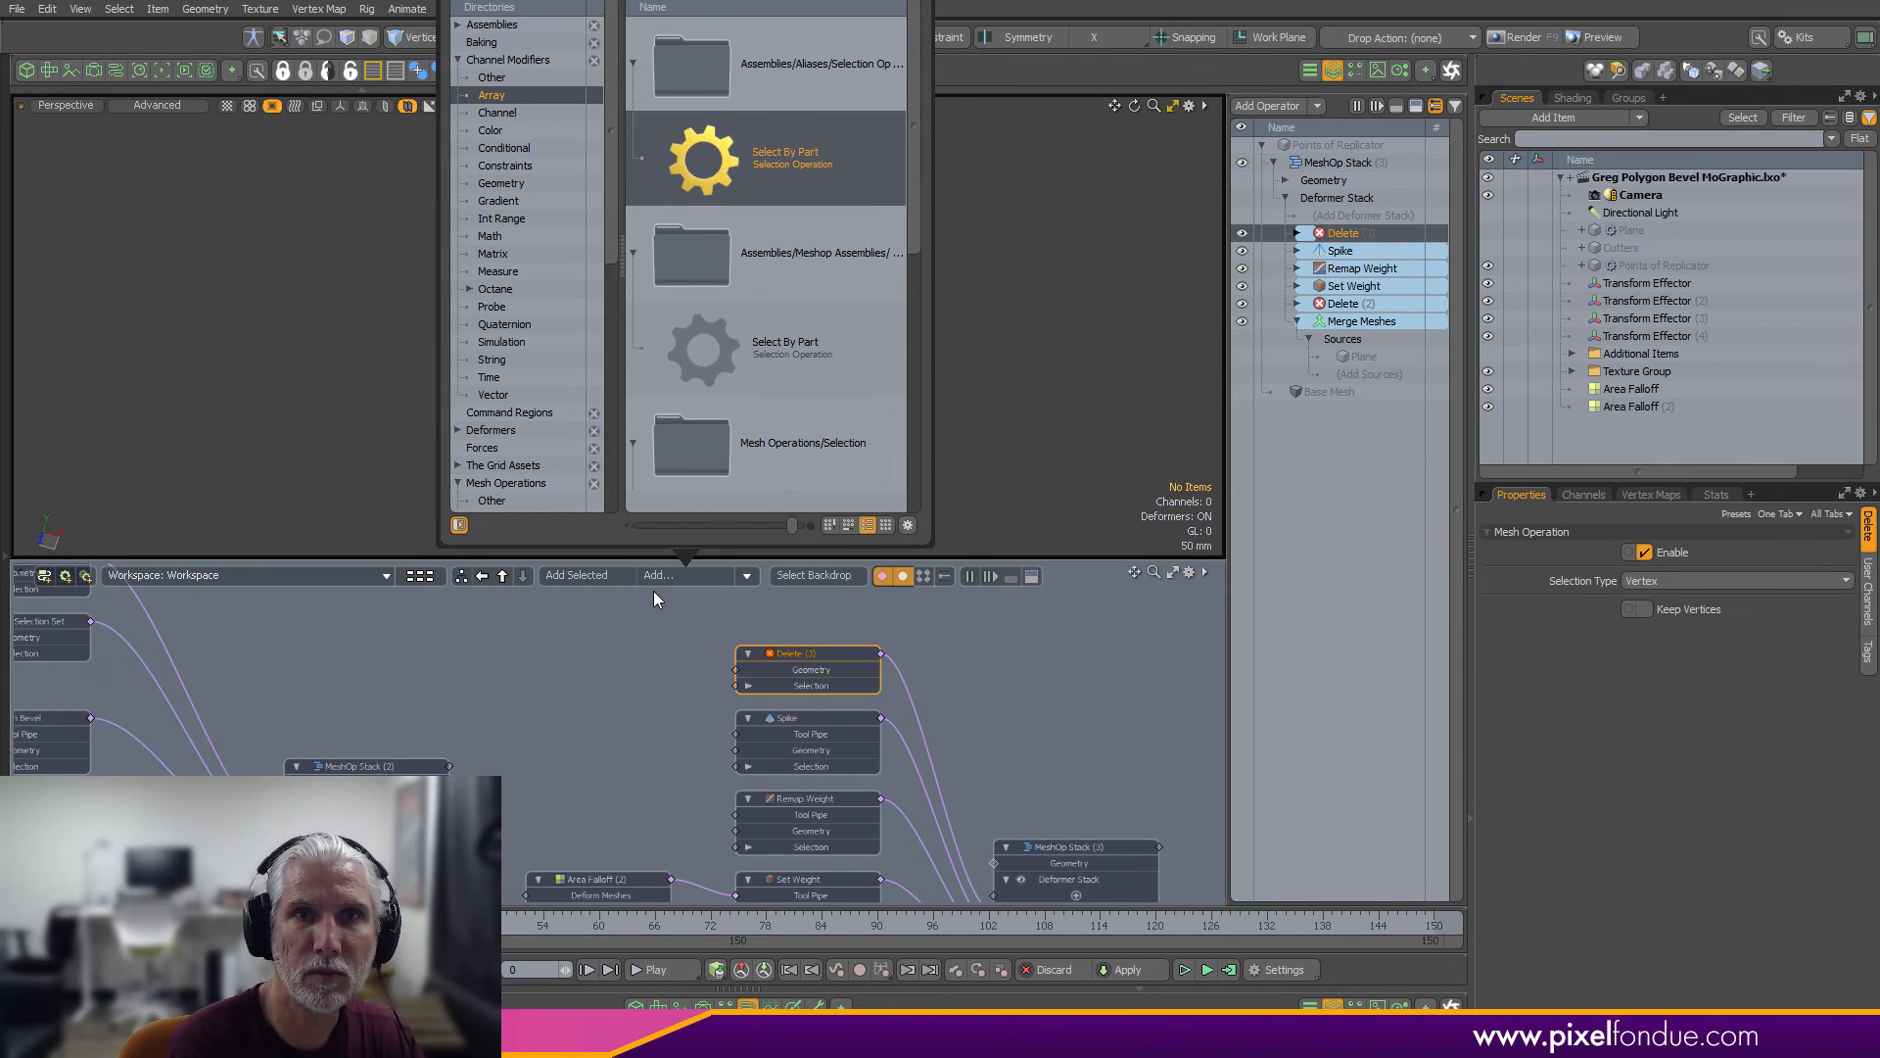
{"action": "key", "text": "Return"}
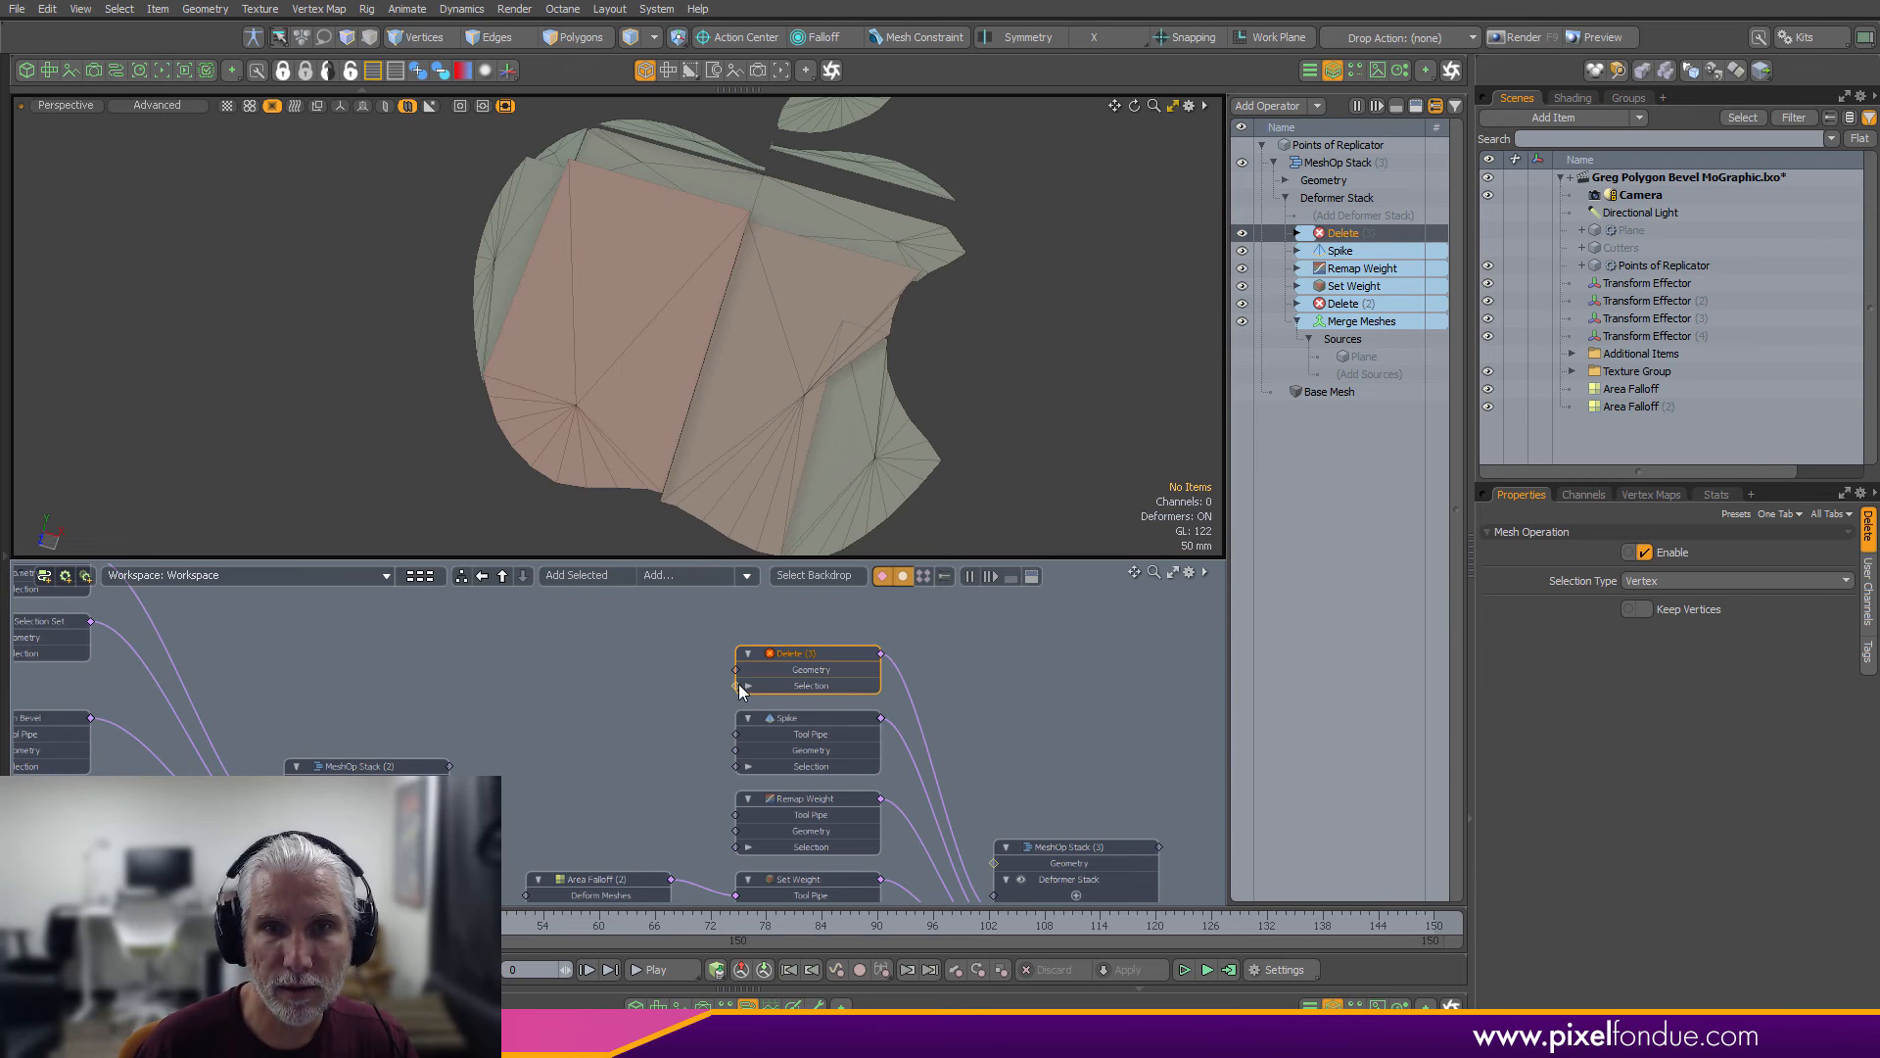
{"action": "left_click_drag", "start_coordinate": [736, 691], "coordinate": [677, 691]}
{"action": "left_click", "coordinate": [633, 685]}
{"action": "key", "text": "Delete"}
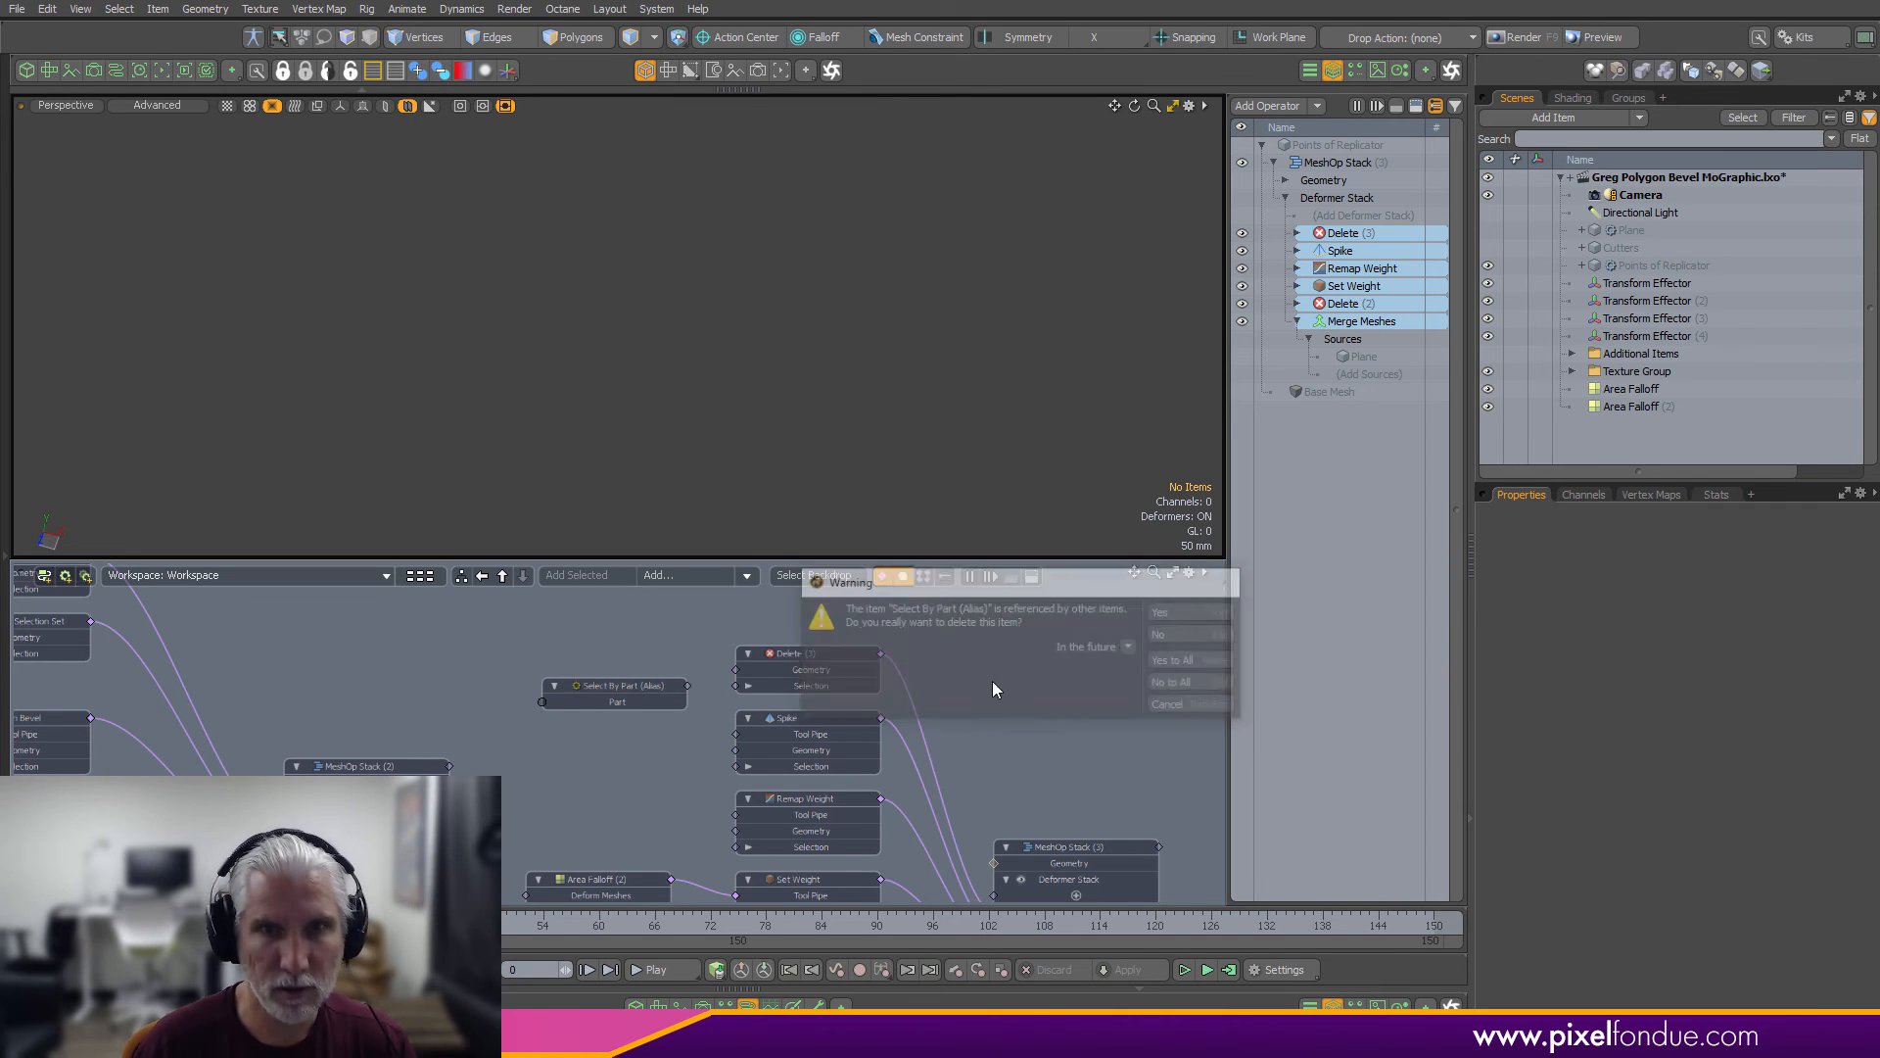
{"action": "left_click", "coordinate": [1175, 634]}
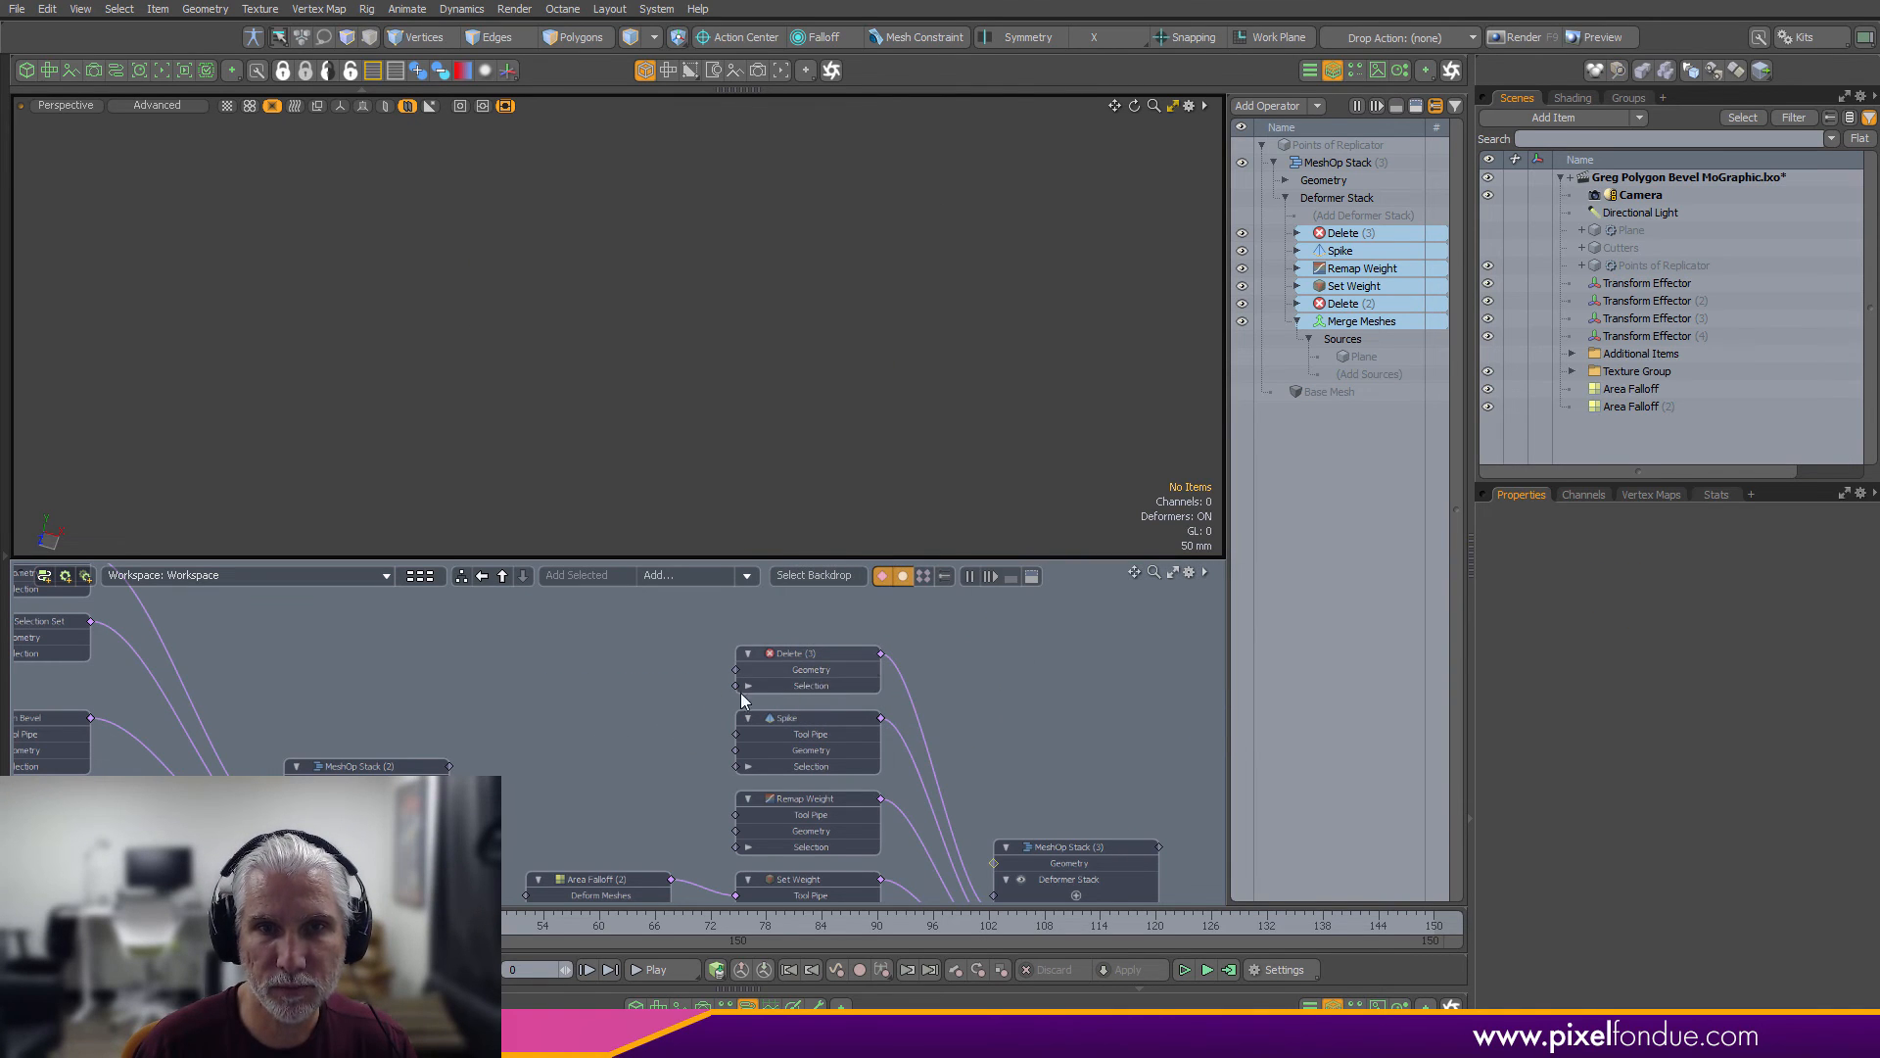
Add a Select by Previous Operation node and connect it to the Selection input of Delete (3)
{"action": "left_click", "coordinate": [697, 577]}
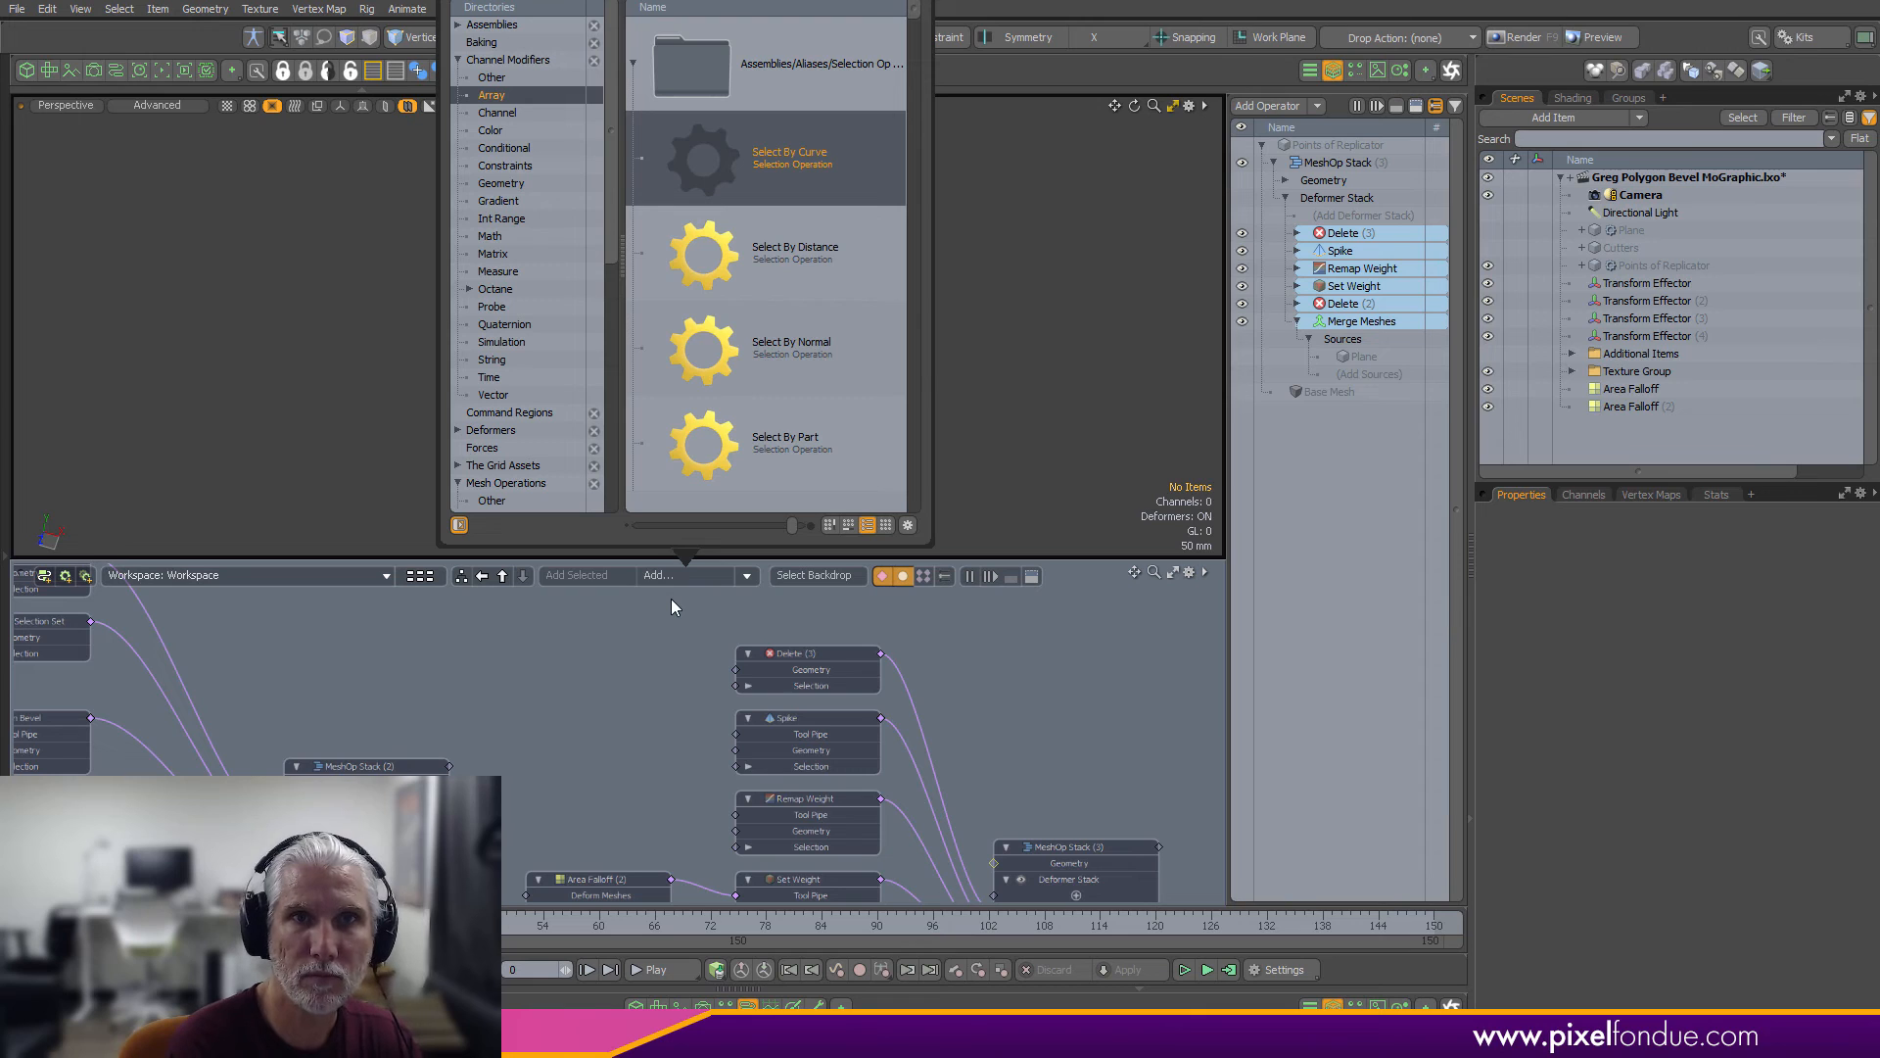
{"action": "type", "text": "prev"}
{"action": "key", "text": "Return"}
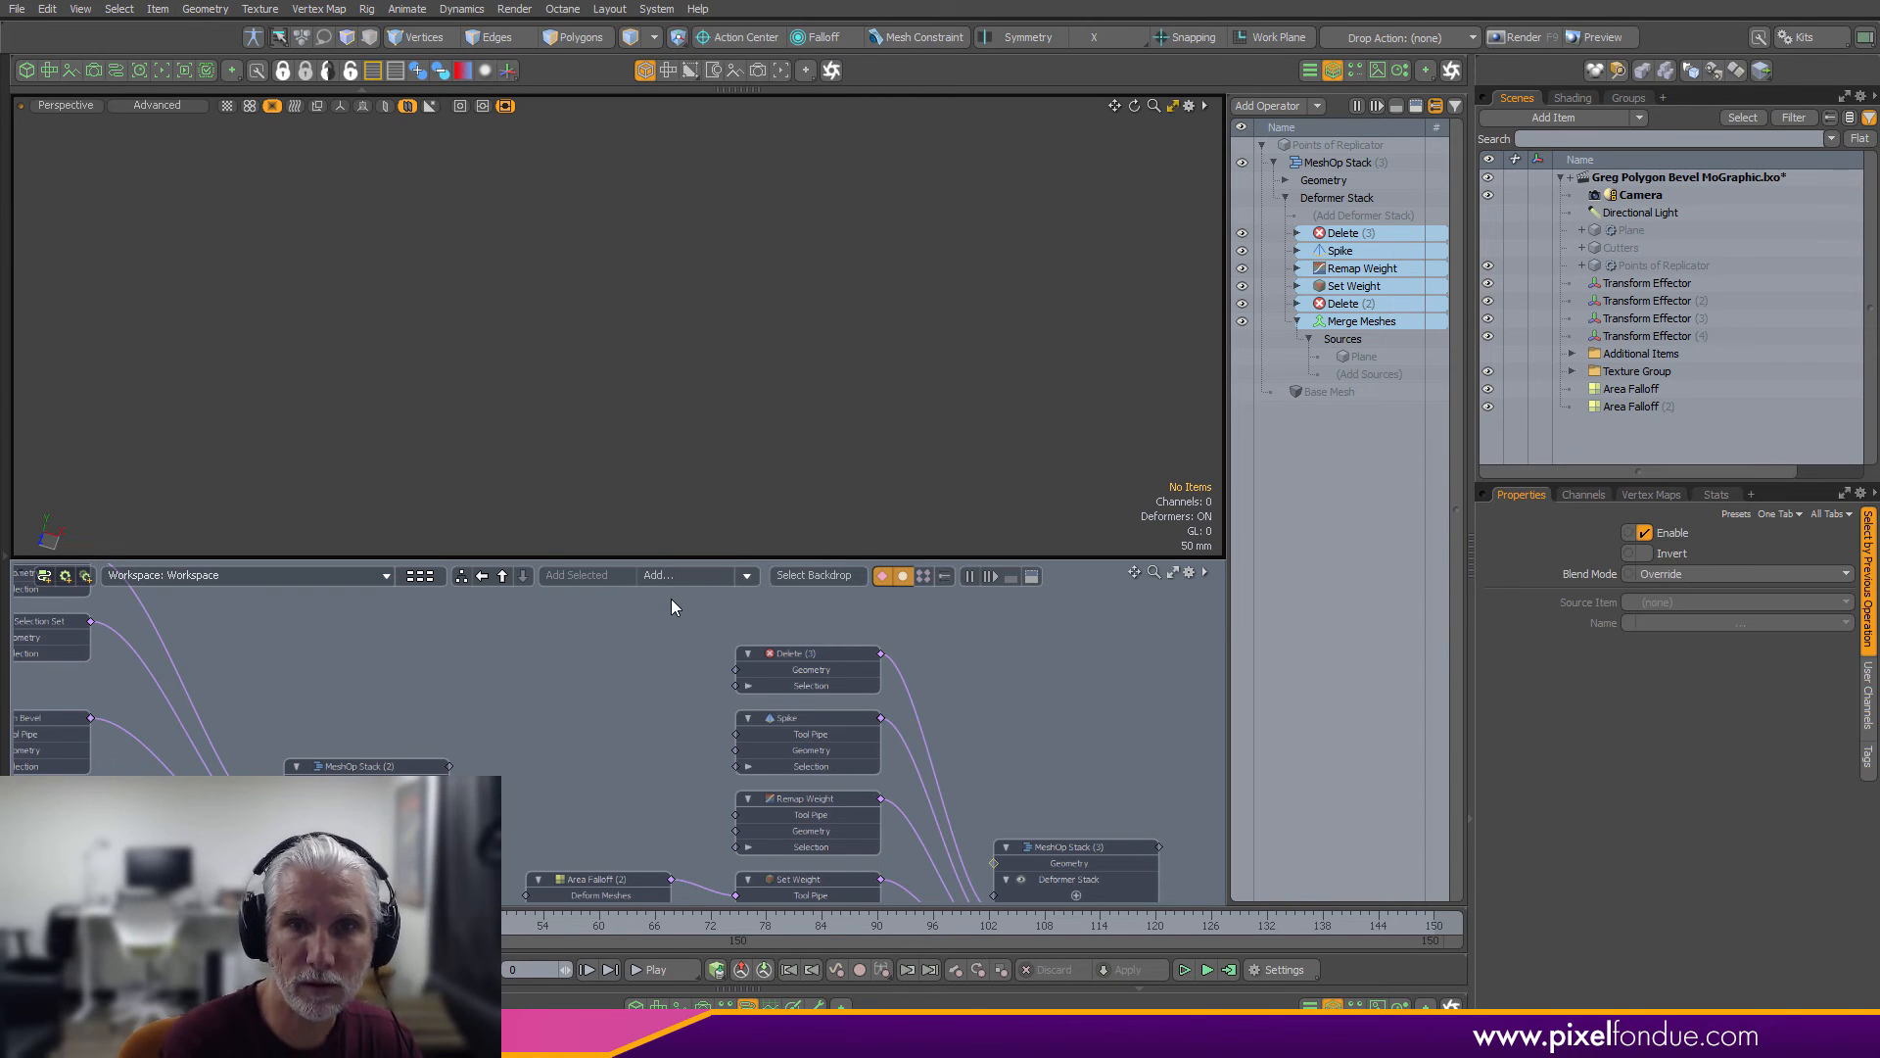
{"action": "left_click_drag", "start_coordinate": [737, 737], "coordinate": [591, 688]}
{"action": "scroll", "coordinate": [697, 689], "scroll_direction": "up", "scroll_amount": 3}
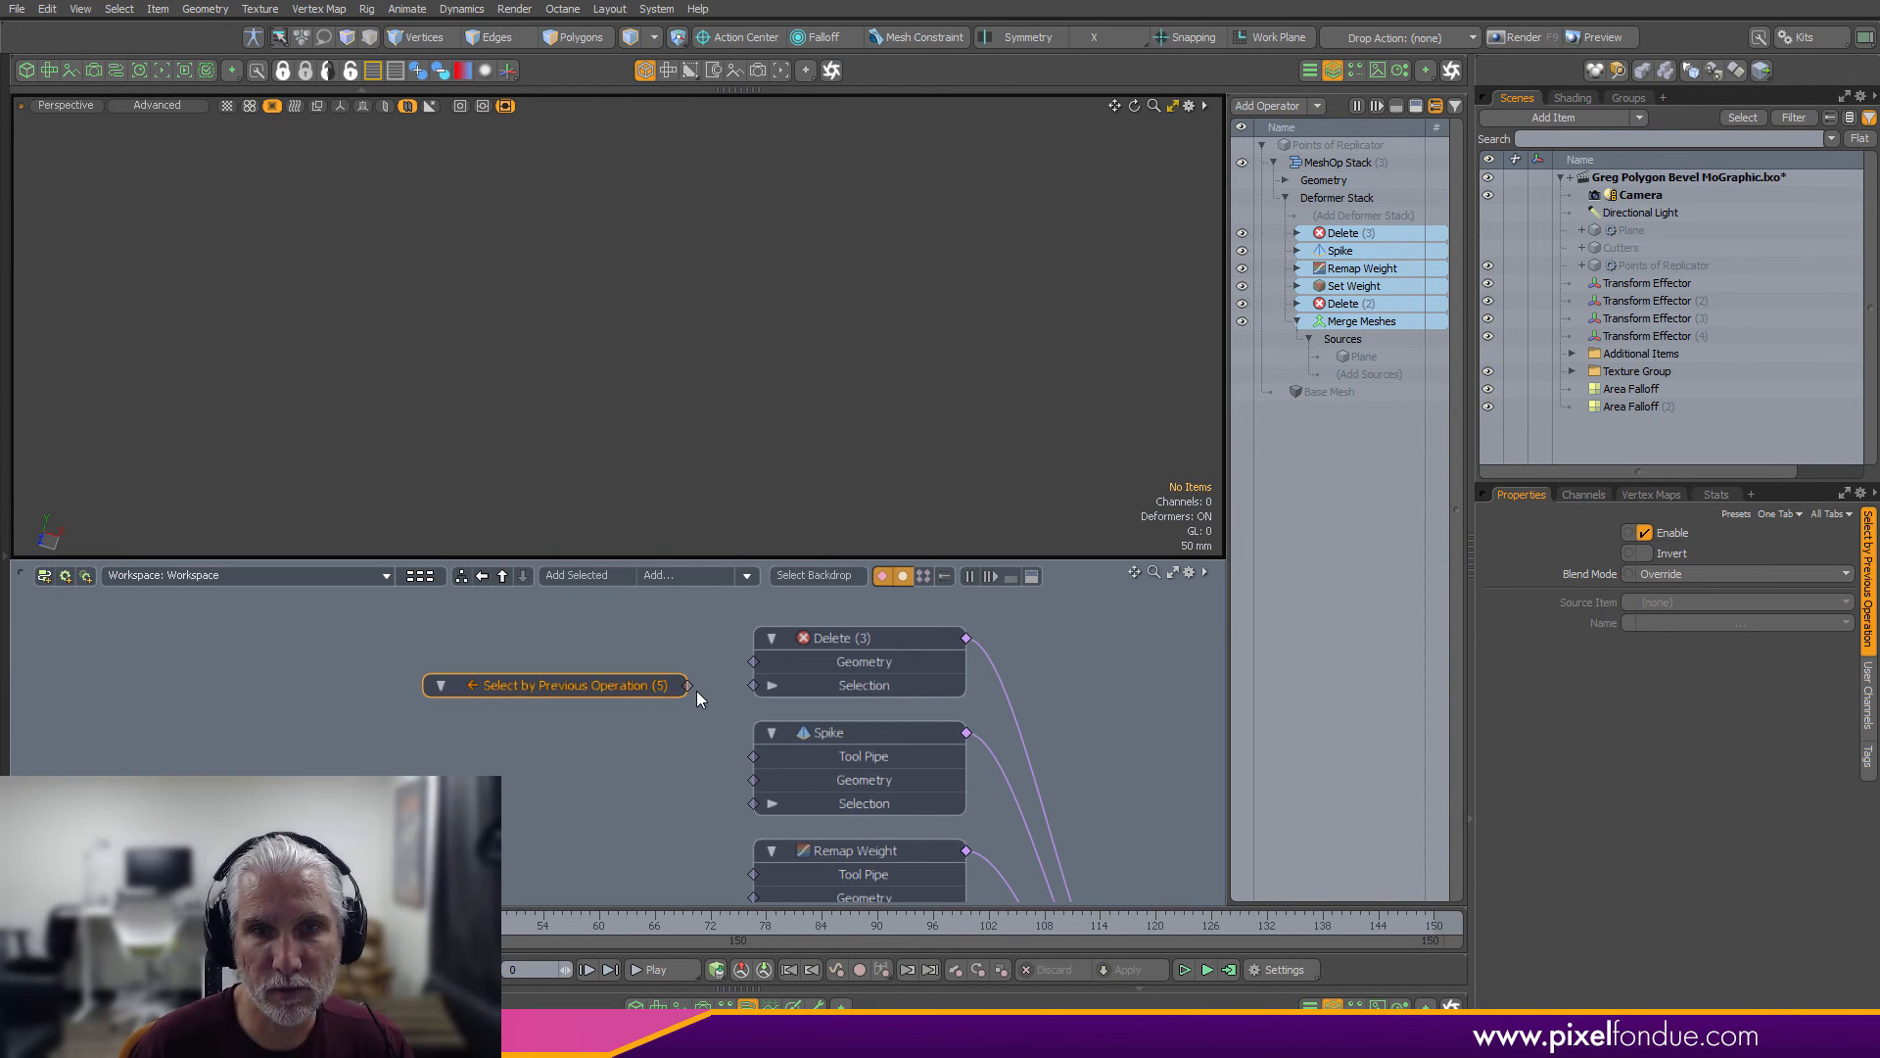
{"action": "left_click_drag", "start_coordinate": [771, 695], "coordinate": [770, 691]}
Set Select by Previous Operation's source item to Spike and name to Center Point, and invert the selection
{"action": "left_click", "coordinate": [1679, 601]}
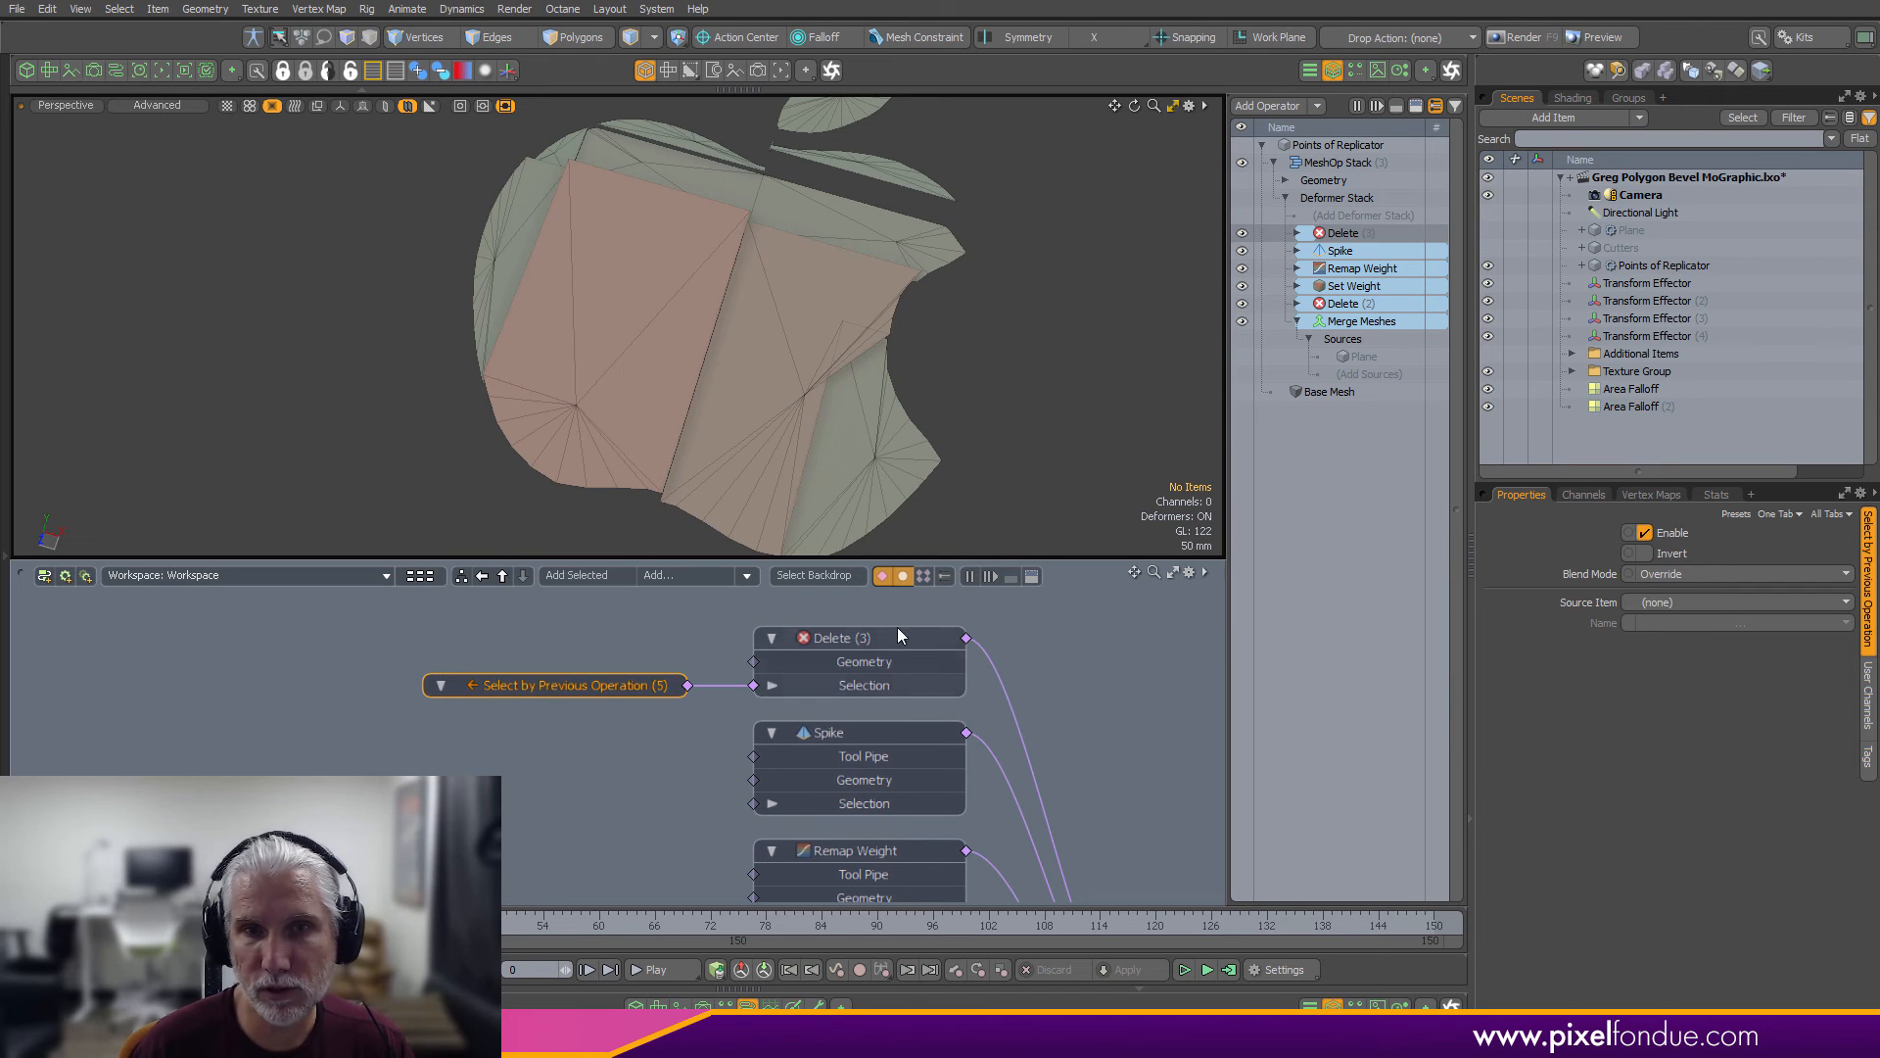
{"action": "left_click", "coordinate": [1669, 602]}
{"action": "left_click", "coordinate": [1672, 644]}
{"action": "left_click", "coordinate": [1685, 624]}
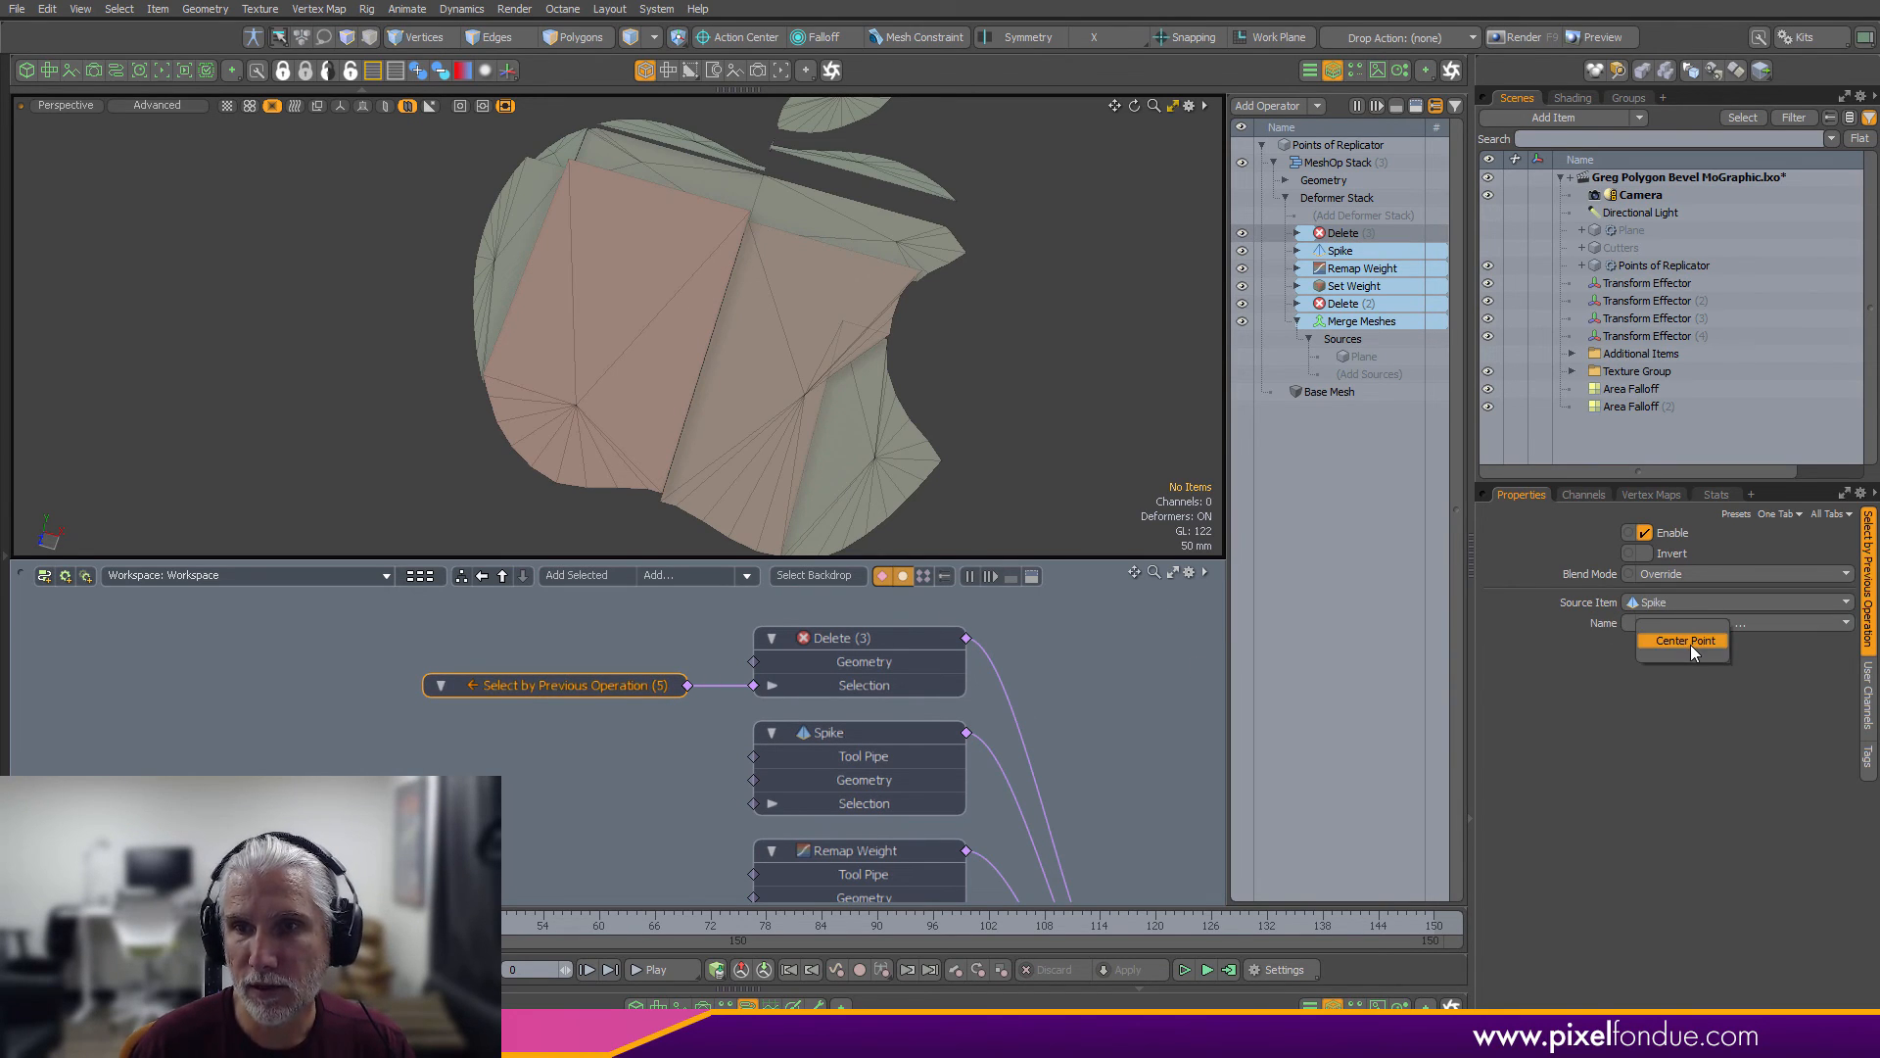
{"action": "left_click", "coordinate": [1690, 643]}
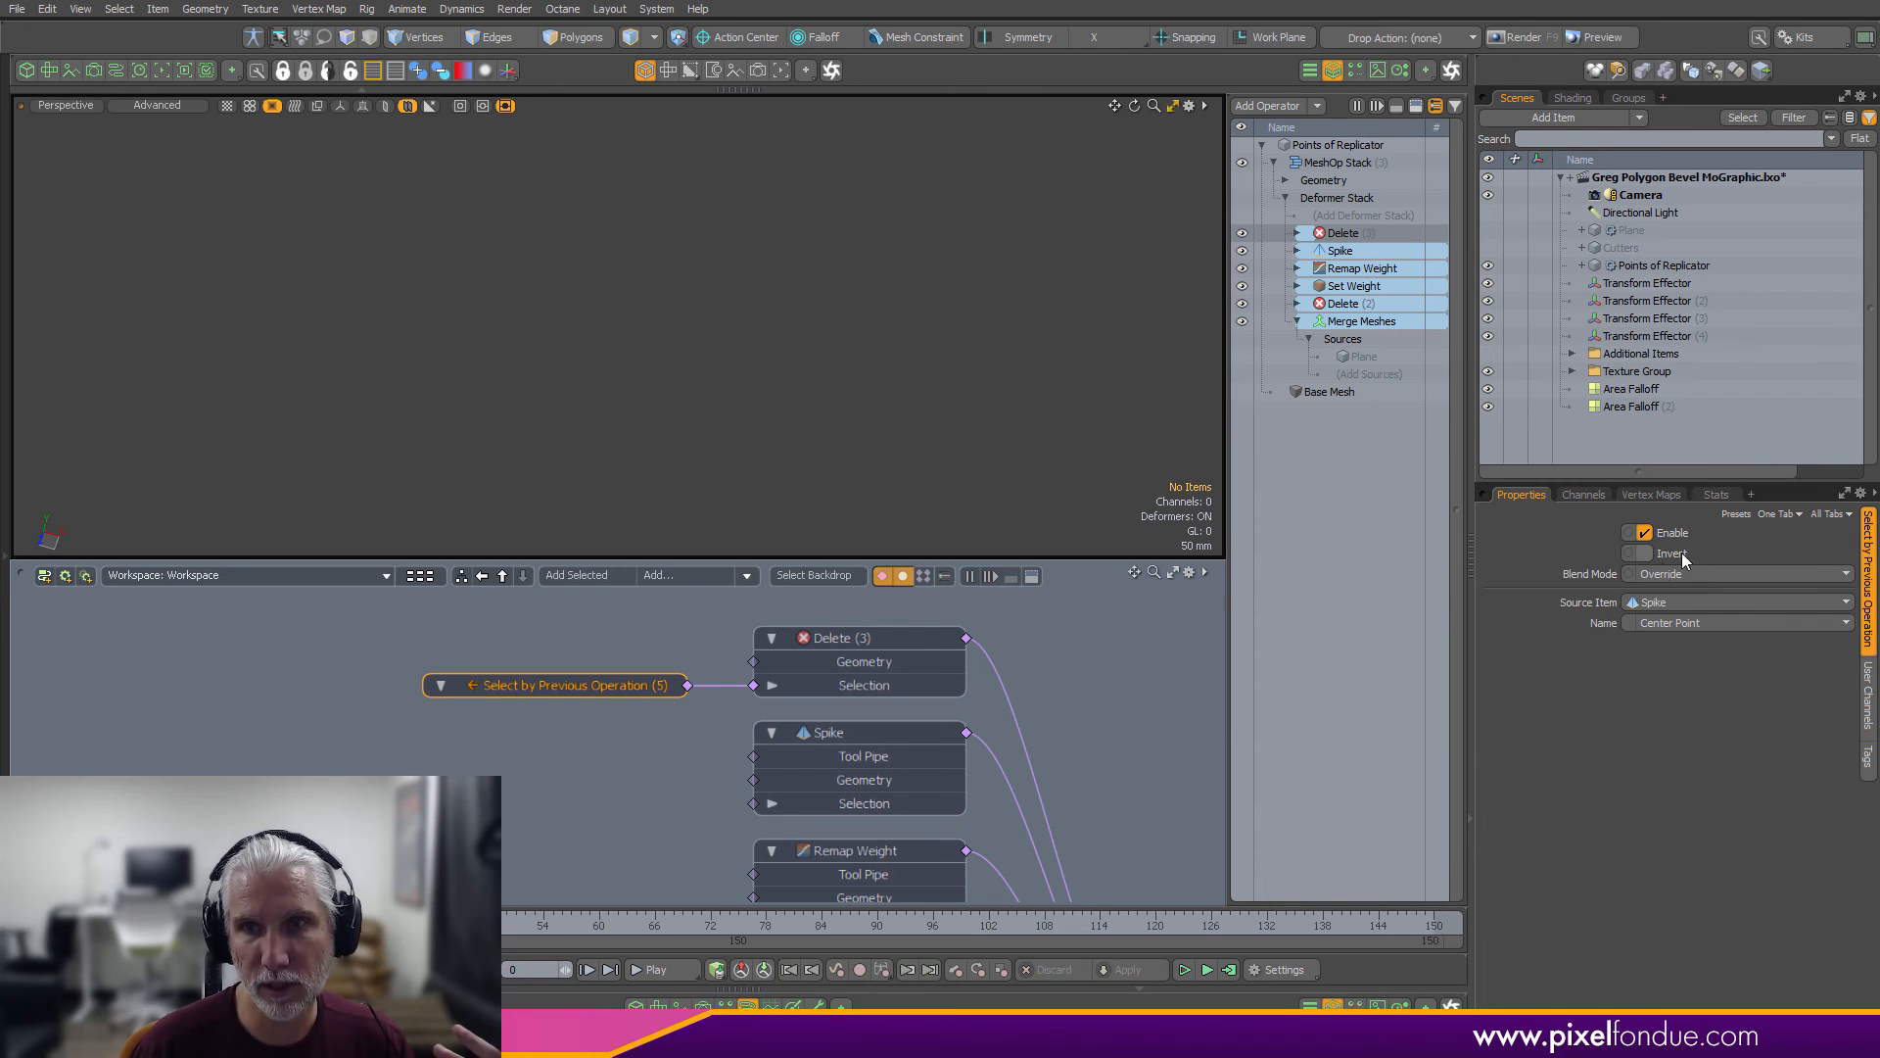
{"action": "left_click", "coordinate": [1646, 553]}
Turn on vertex display in the 3D view for the remaining spike centre points
{"action": "key", "text": "ctrl+3"}
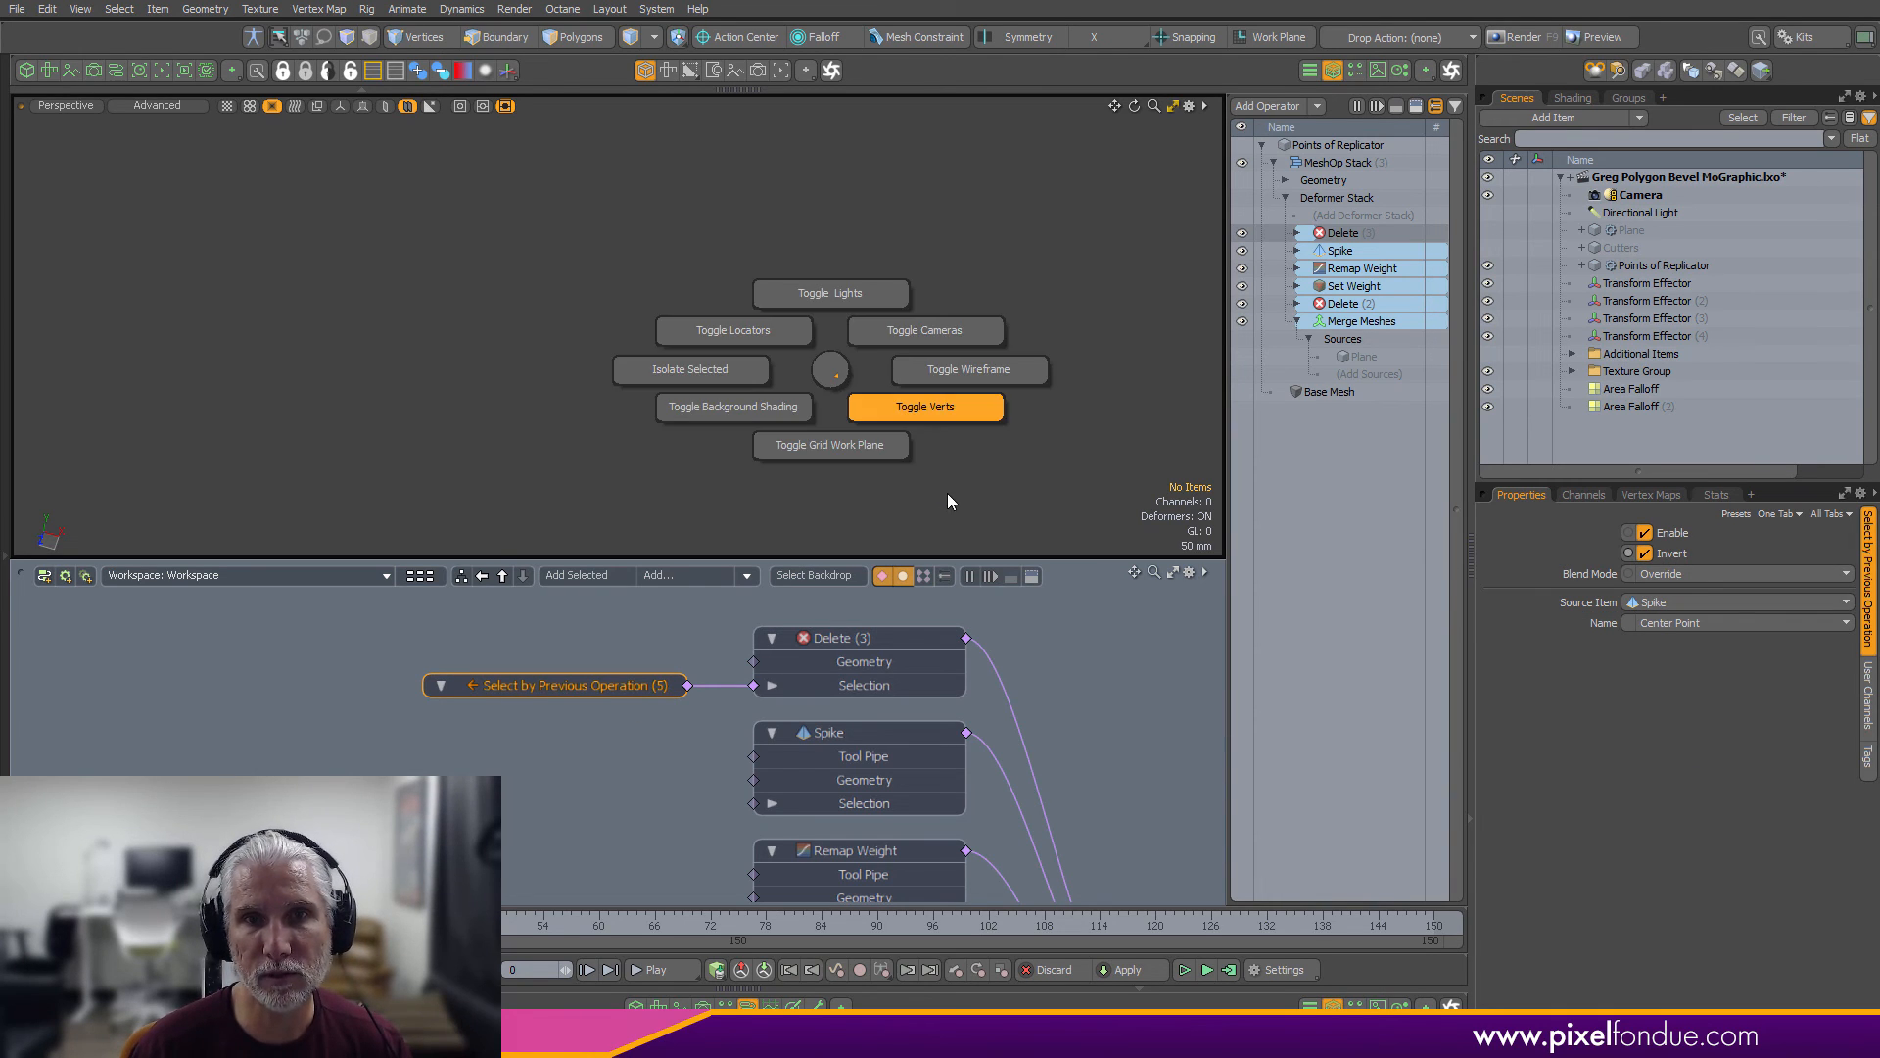
{"action": "left_click", "coordinate": [948, 491]}
{"action": "left_click_drag", "start_coordinate": [923, 424], "coordinate": [911, 402], "text": "alt"}
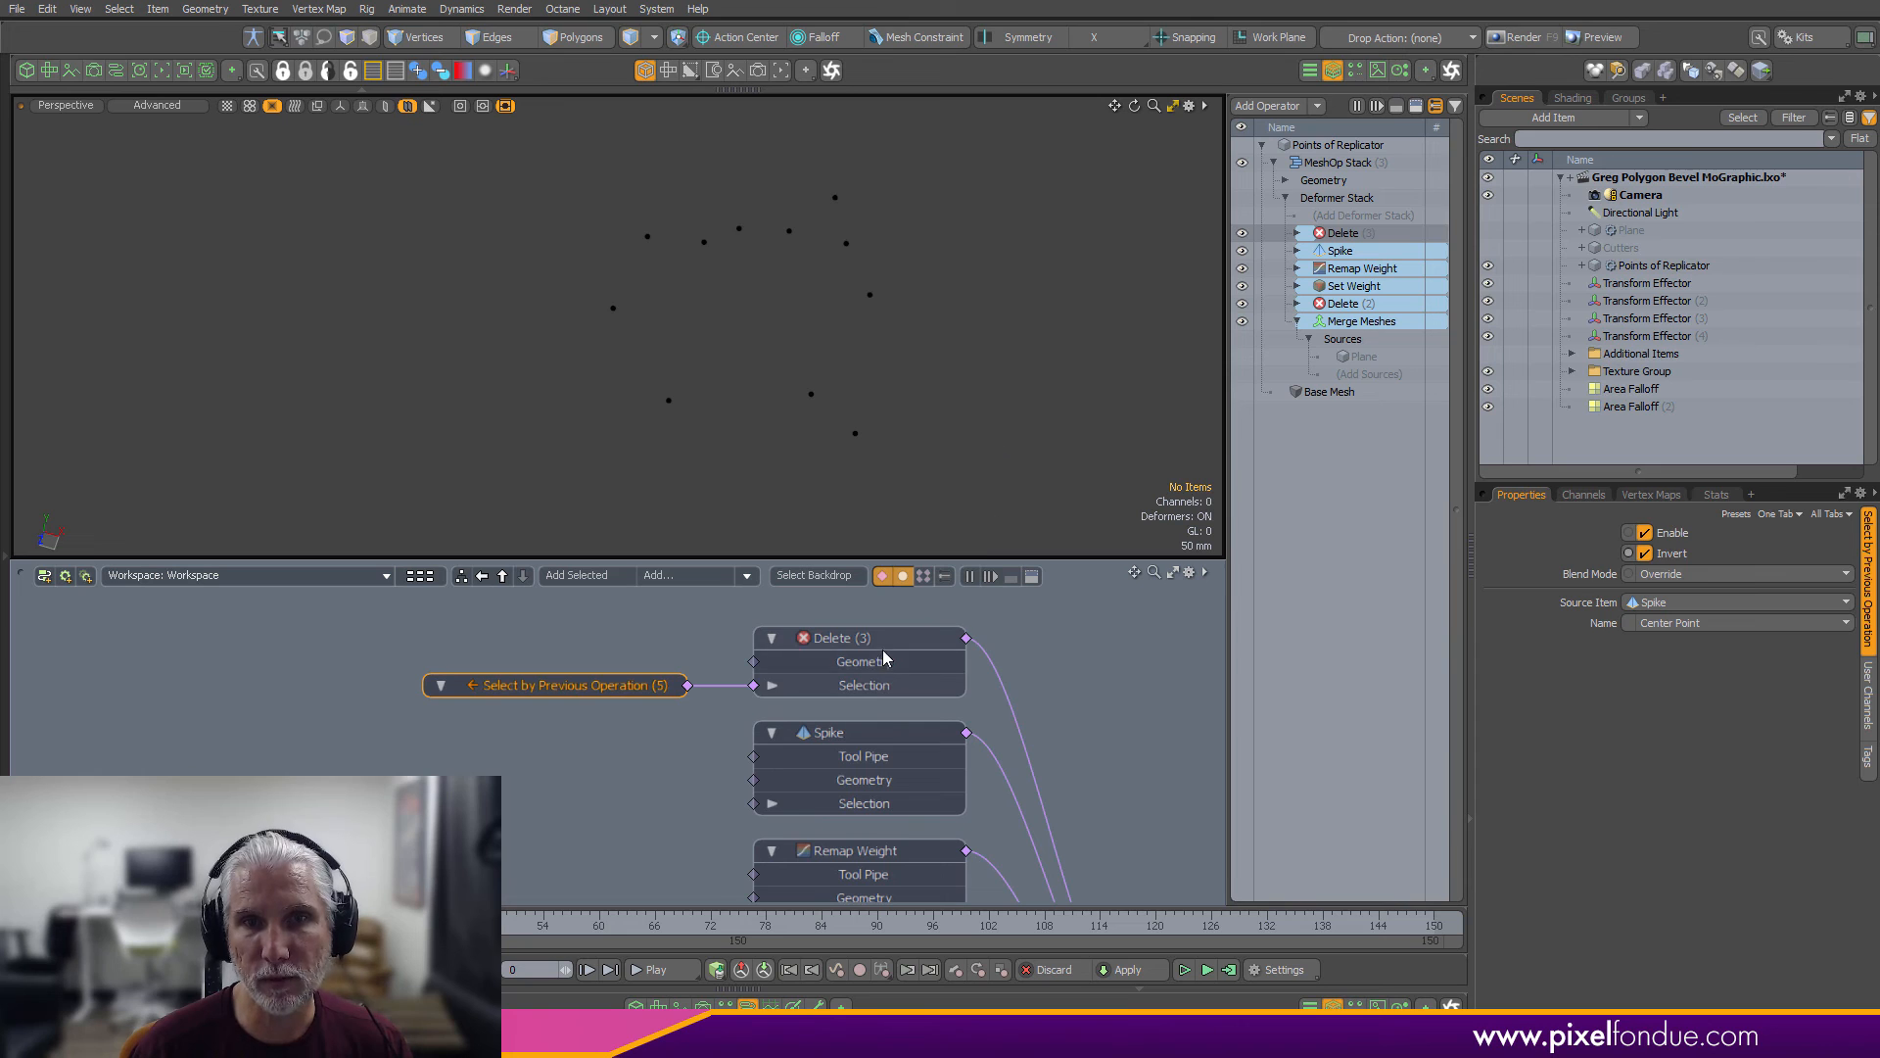
Temporarily disable Delete (3) in MeshOp Stack (3) to compare the spiked mesh with its centre points, and re-enable it
{"action": "left_click_drag", "start_coordinate": [1087, 729], "coordinate": [891, 700], "text": "alt"}
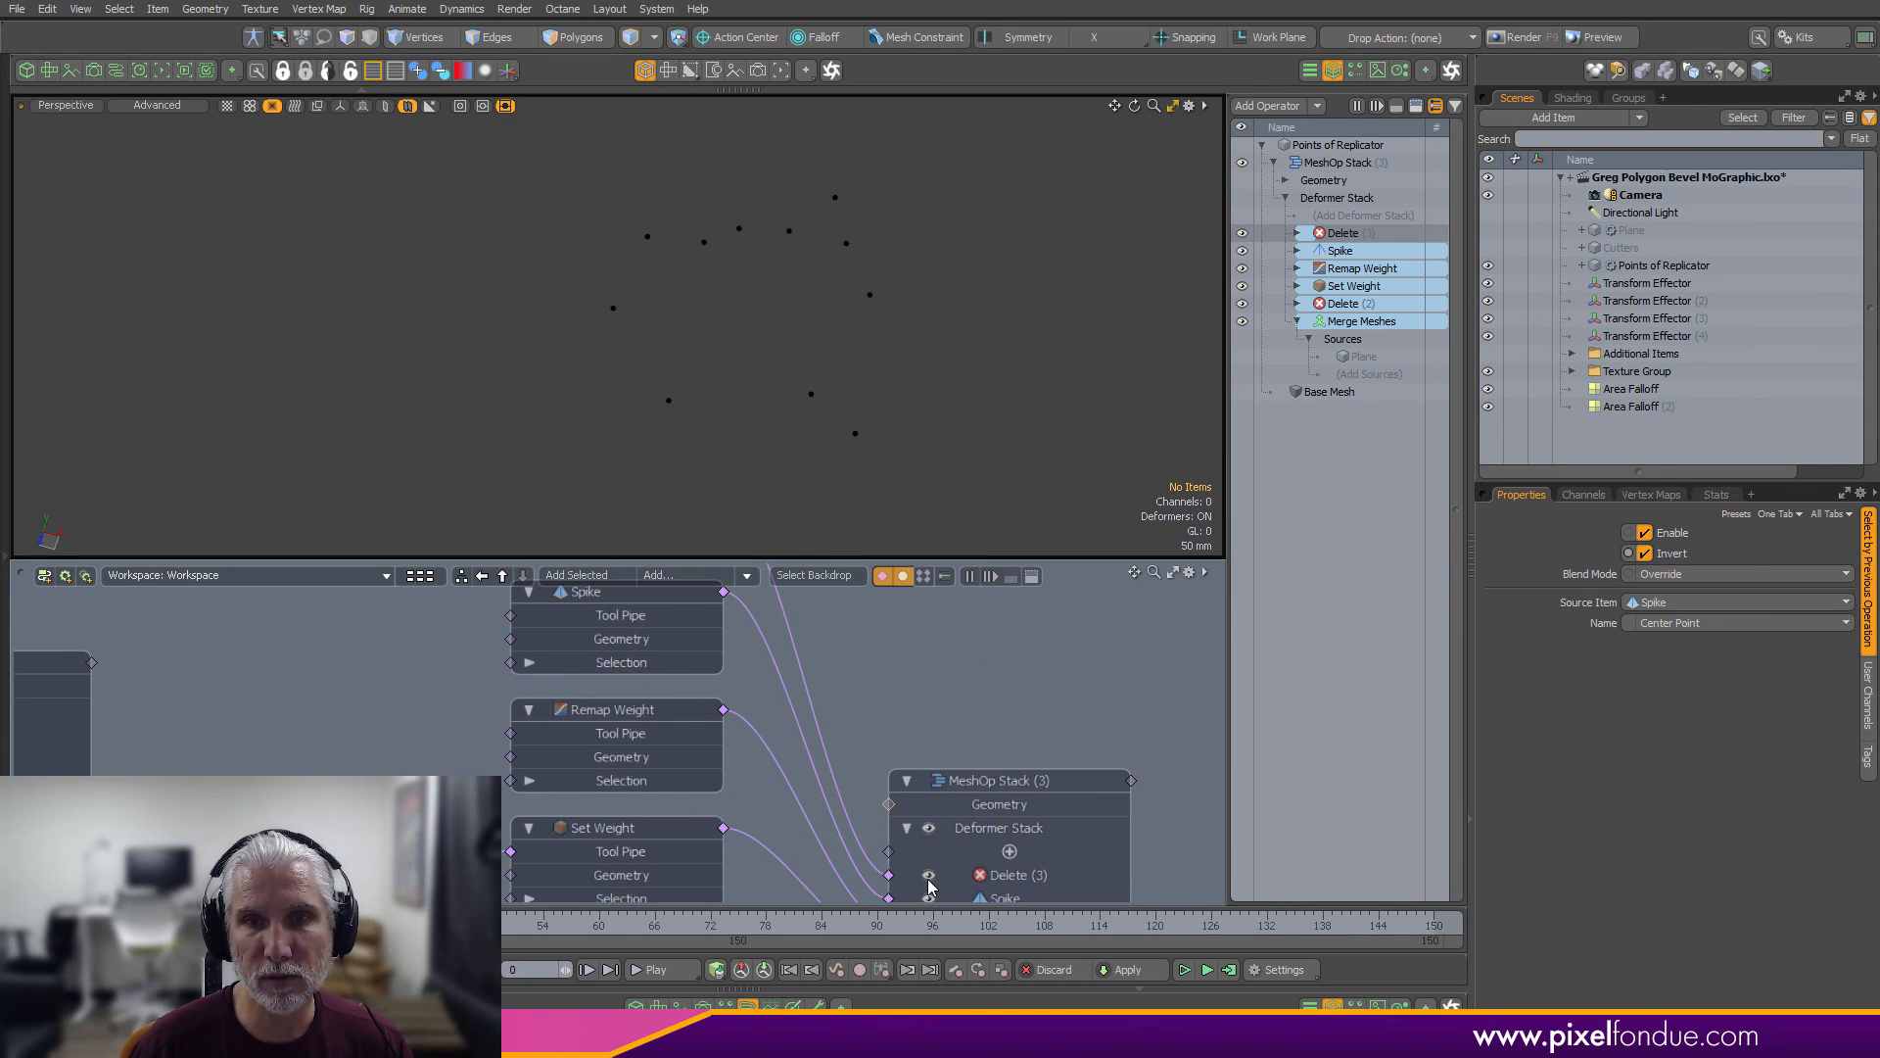
{"action": "left_click", "coordinate": [929, 876]}
{"action": "left_click_drag", "start_coordinate": [636, 373], "coordinate": [676, 397], "text": "alt"}
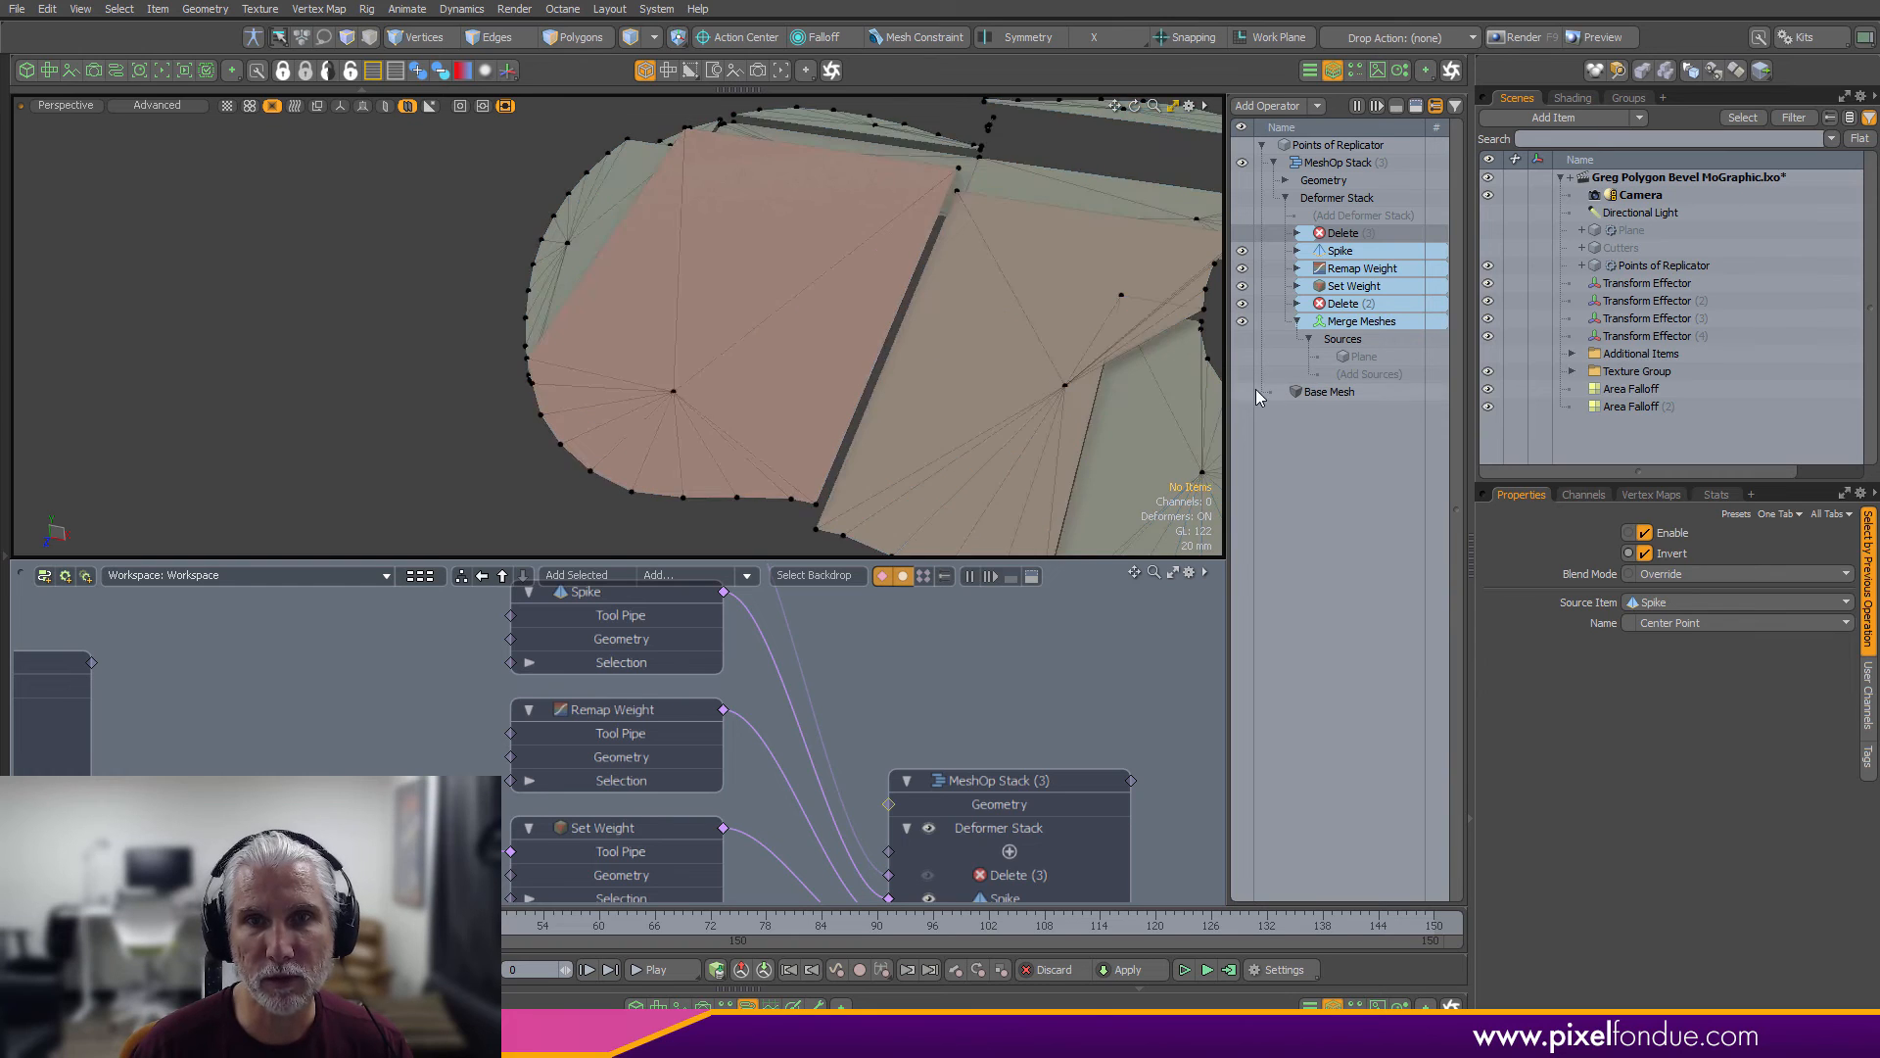
{"action": "scroll", "coordinate": [1080, 450], "scroll_direction": "down", "scroll_amount": 3}
{"action": "left_click_drag", "start_coordinate": [1080, 450], "coordinate": [1014, 416], "text": "alt+shift"}
{"action": "scroll", "coordinate": [1072, 659], "scroll_direction": "down", "scroll_amount": 2}
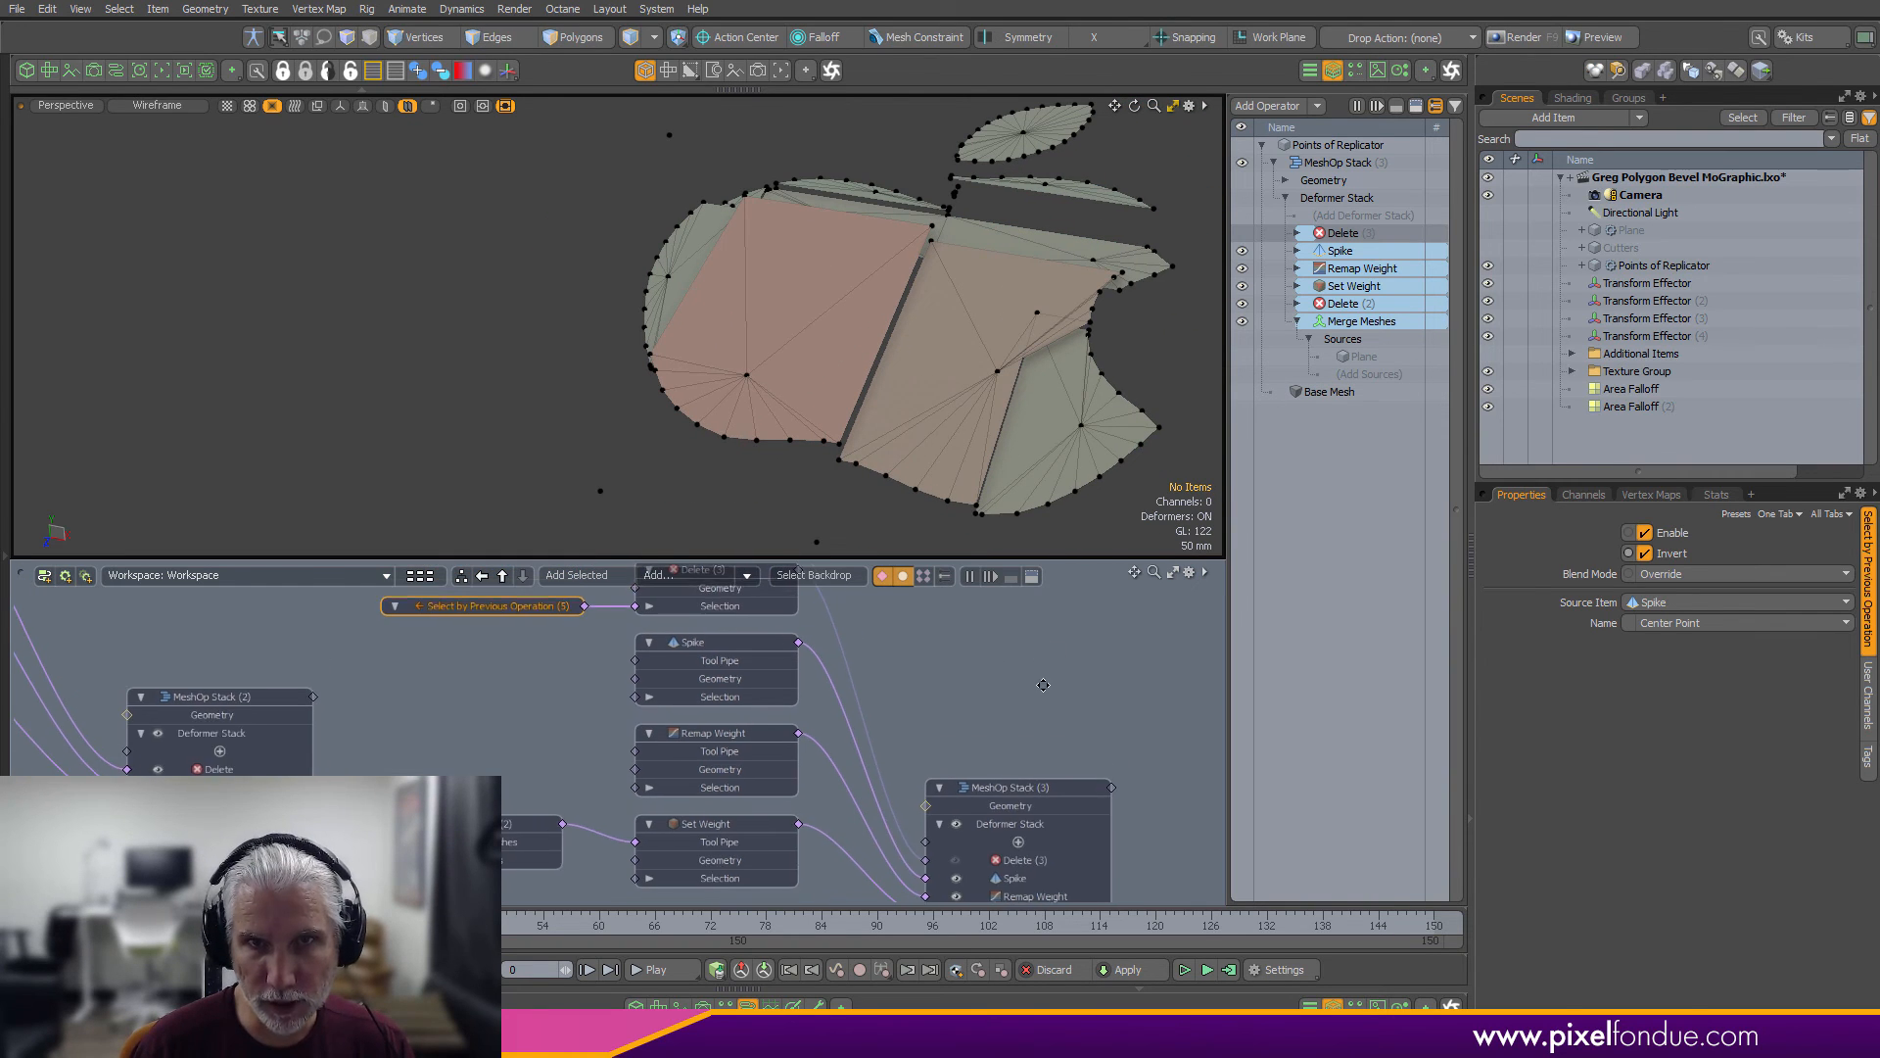
{"action": "left_click", "coordinate": [961, 857]}
{"action": "left_click_drag", "start_coordinate": [962, 415], "coordinate": [906, 391], "text": "alt+shift"}
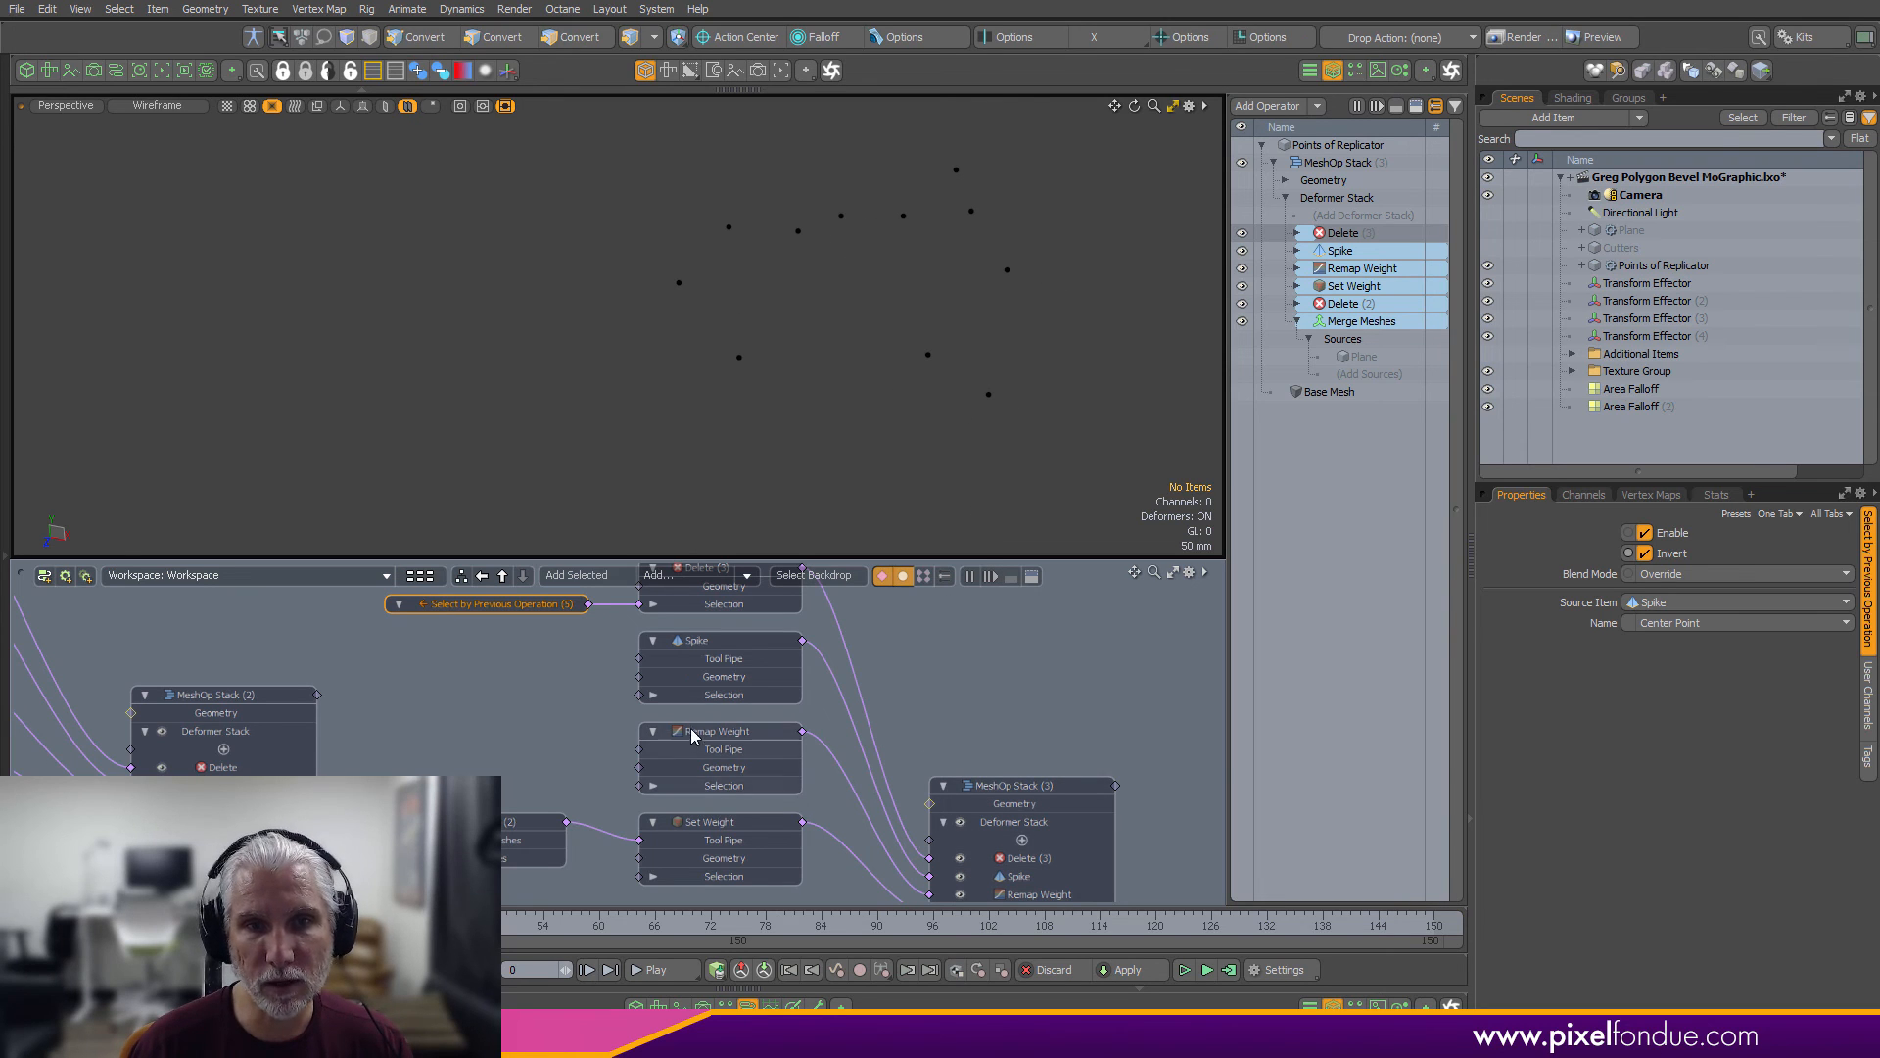
Add a Replicator item, move it below Area Falloff (2) in the item list, and place it in the schematic
{"action": "scroll", "coordinate": [943, 724], "scroll_direction": "down", "scroll_amount": 2}
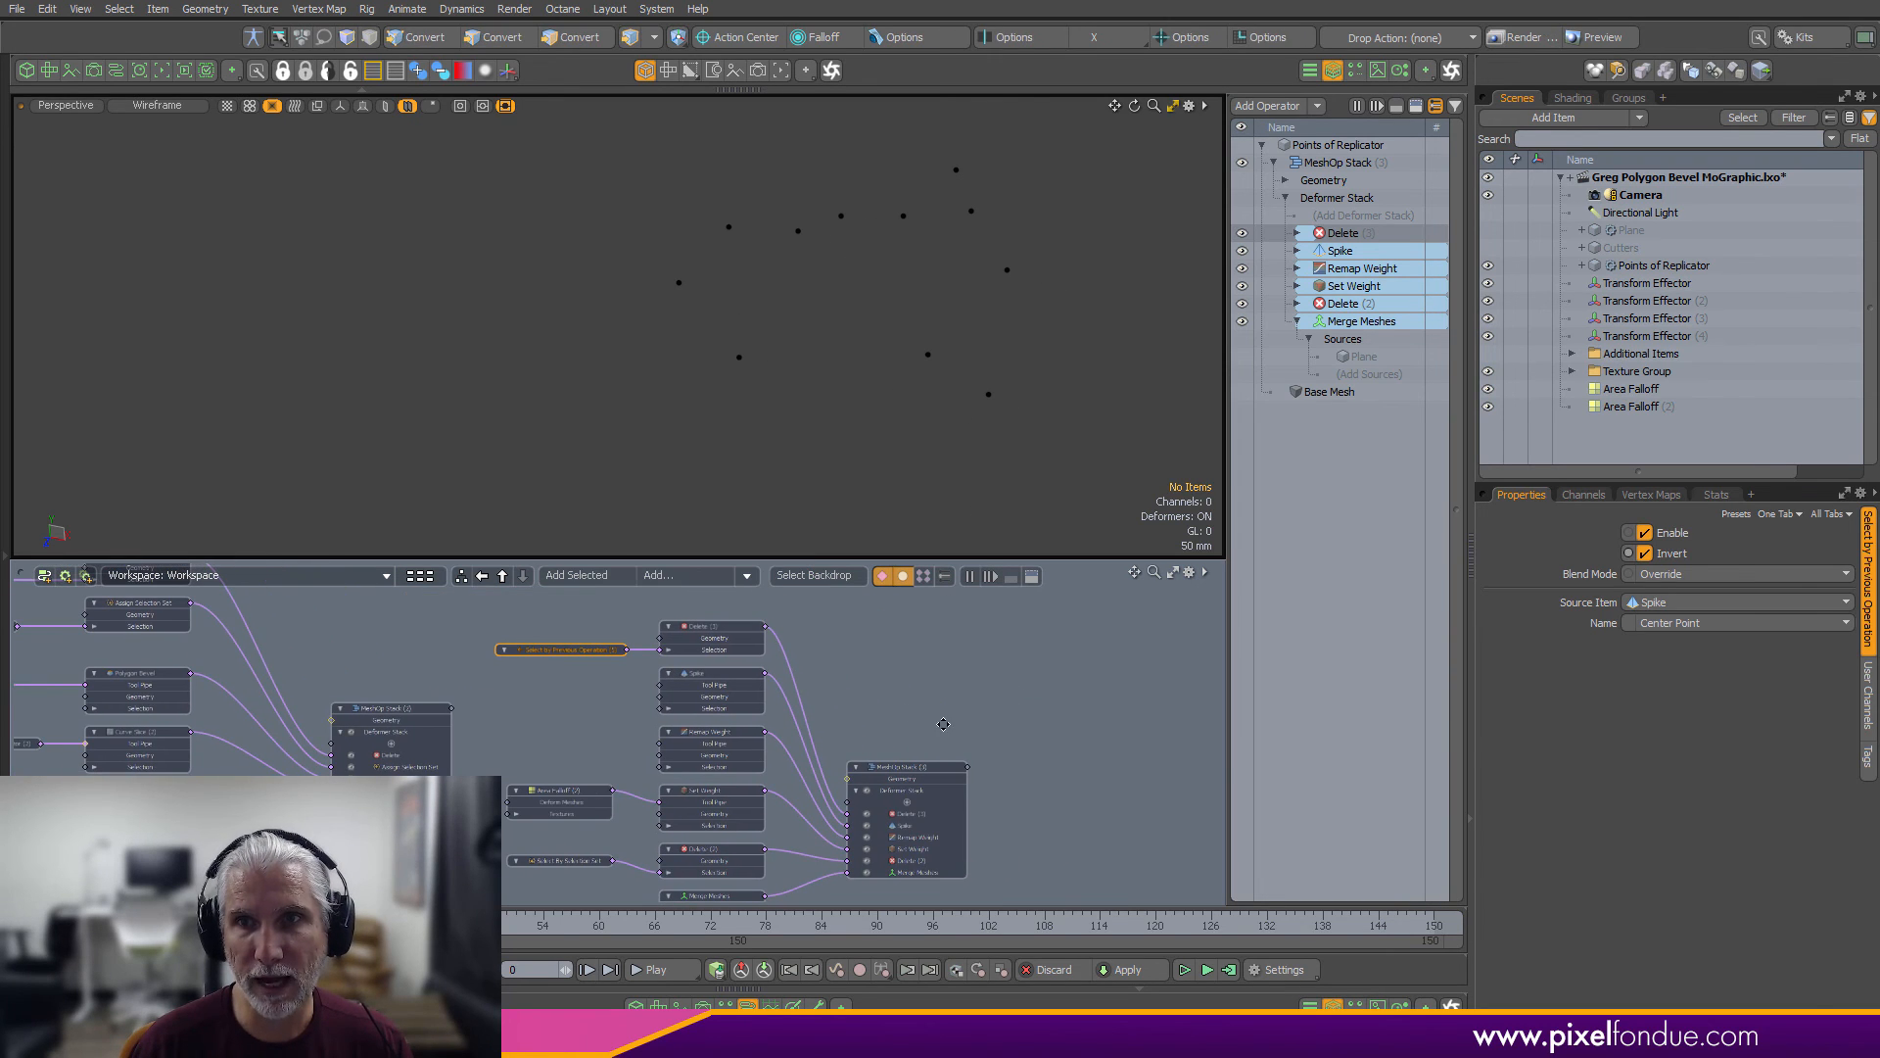
{"action": "left_click", "coordinate": [1597, 118]}
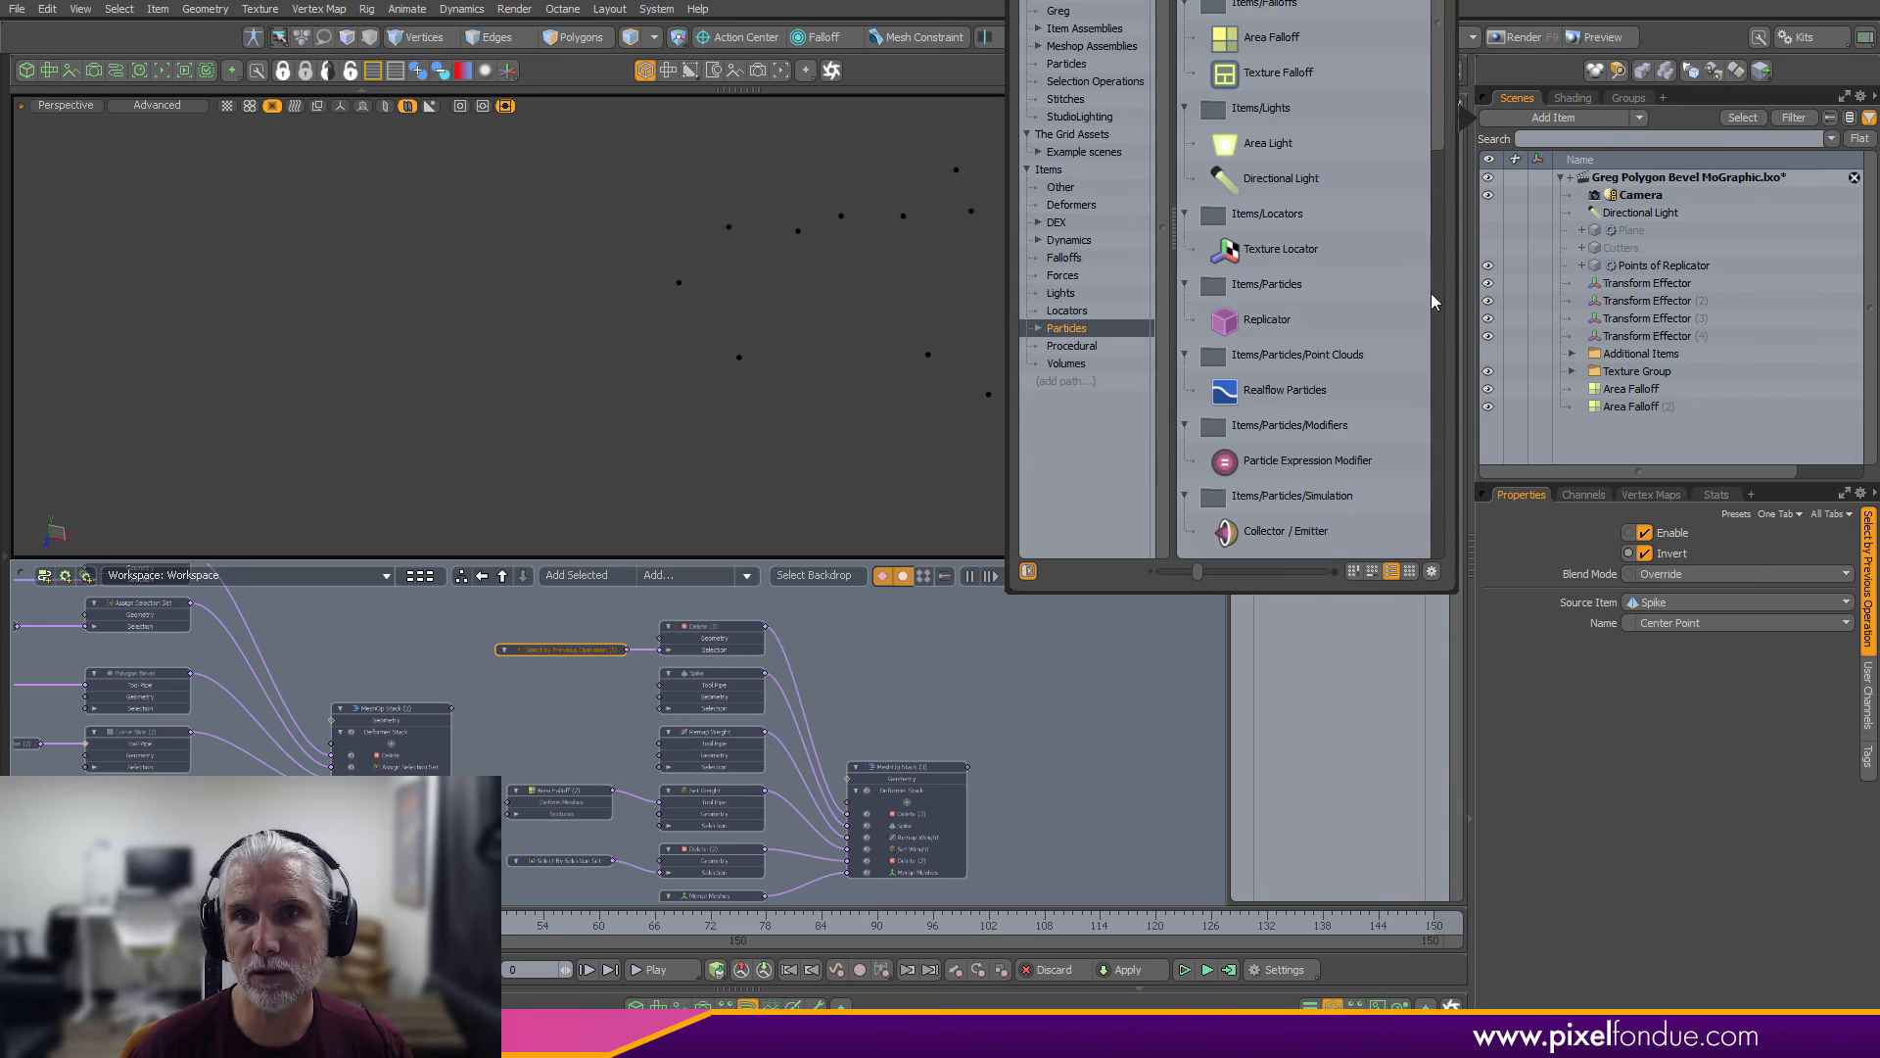
{"action": "double_click", "coordinate": [1266, 323]}
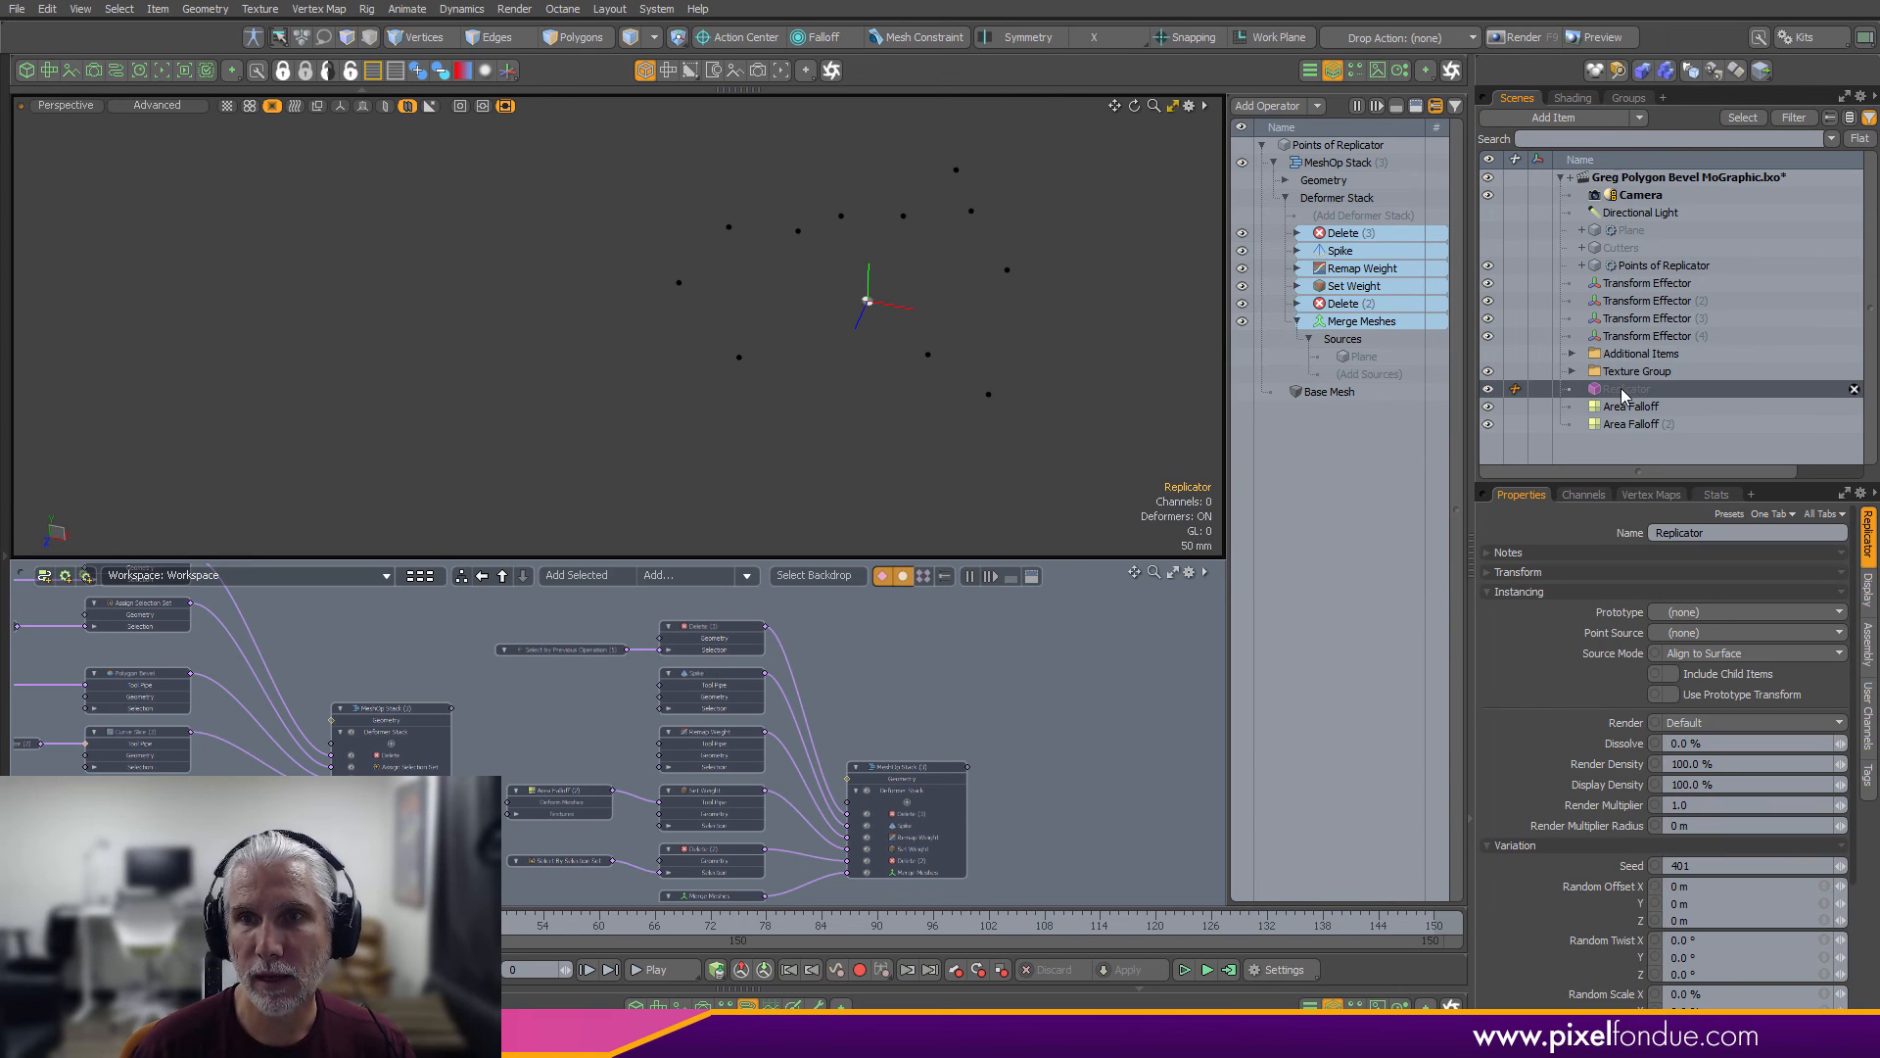
{"action": "left_click_drag", "start_coordinate": [1622, 395], "coordinate": [1618, 433]}
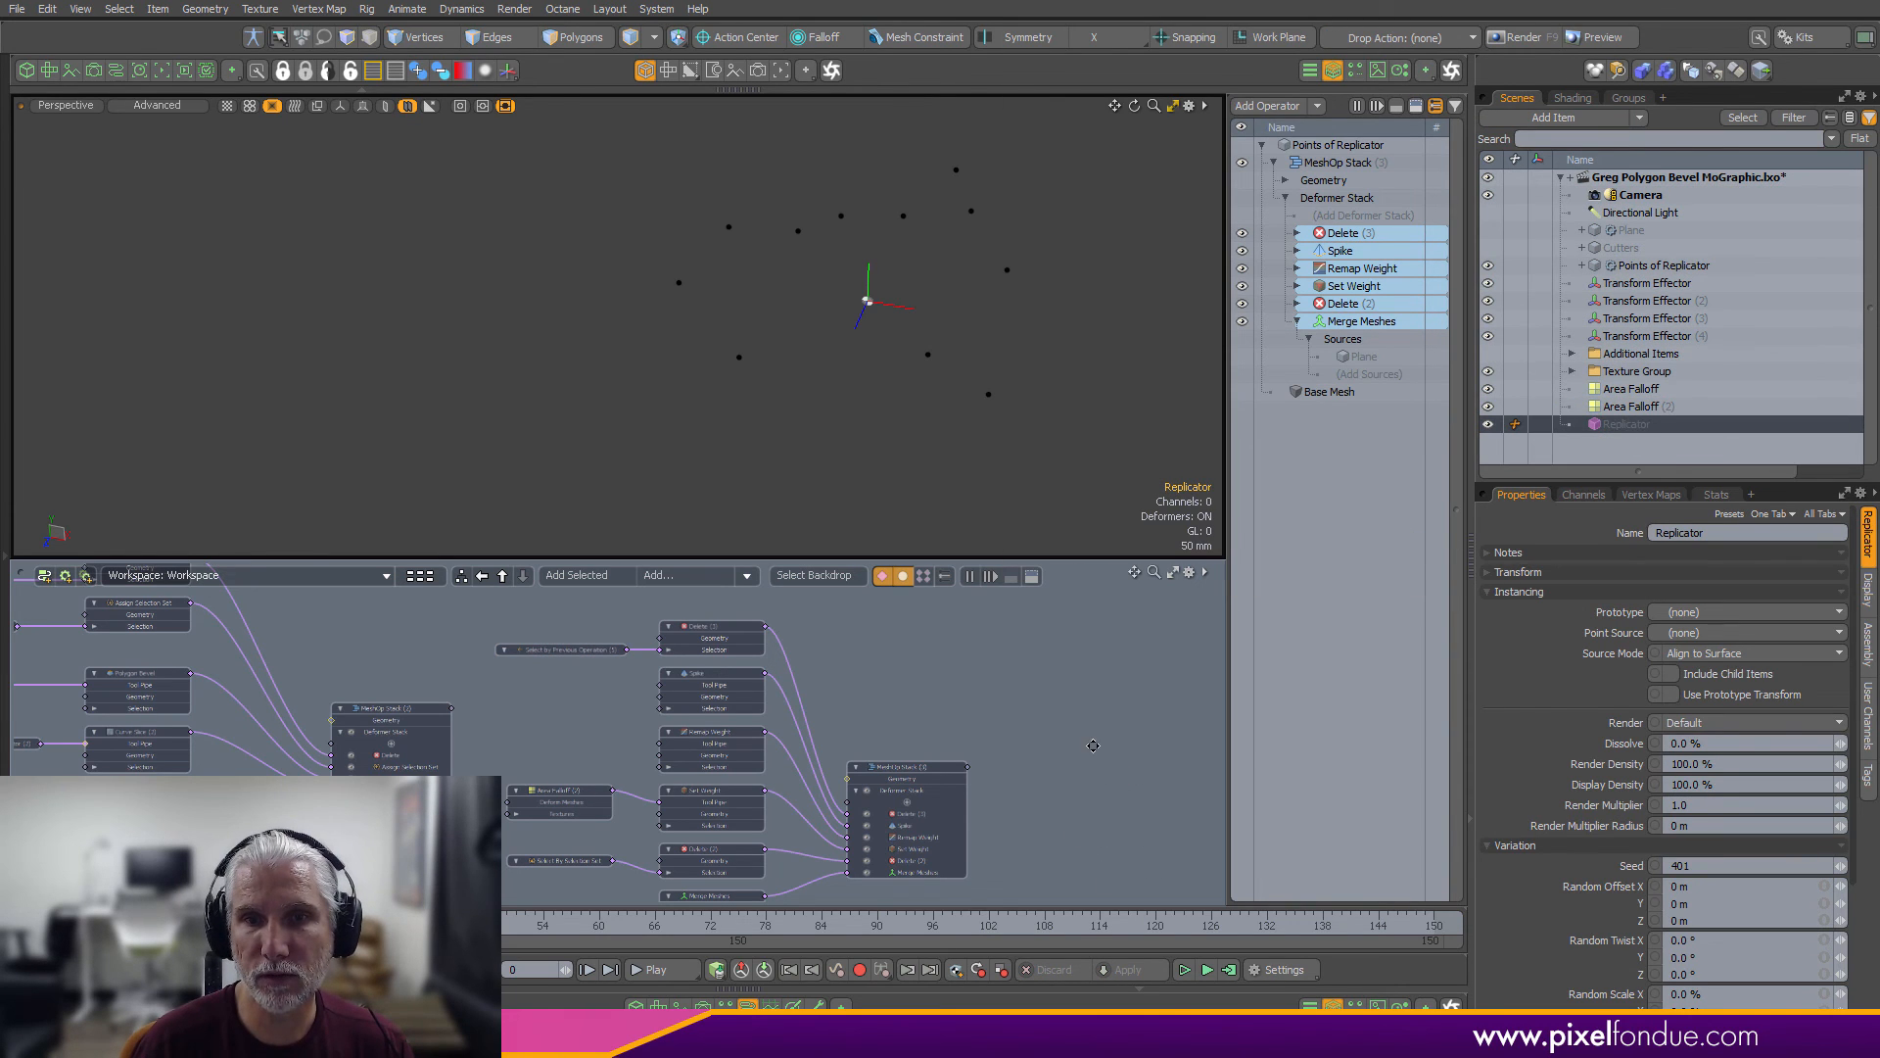
{"action": "left_click_drag", "start_coordinate": [1093, 746], "coordinate": [872, 682], "text": "alt"}
{"action": "left_click_drag", "start_coordinate": [930, 753], "coordinate": [1007, 792]}
Set the Replicator's prototype to iMac
{"action": "left_click_drag", "start_coordinate": [755, 789], "coordinate": [818, 767], "text": "ctrl+alt"}
{"action": "left_click", "coordinate": [1686, 613]}
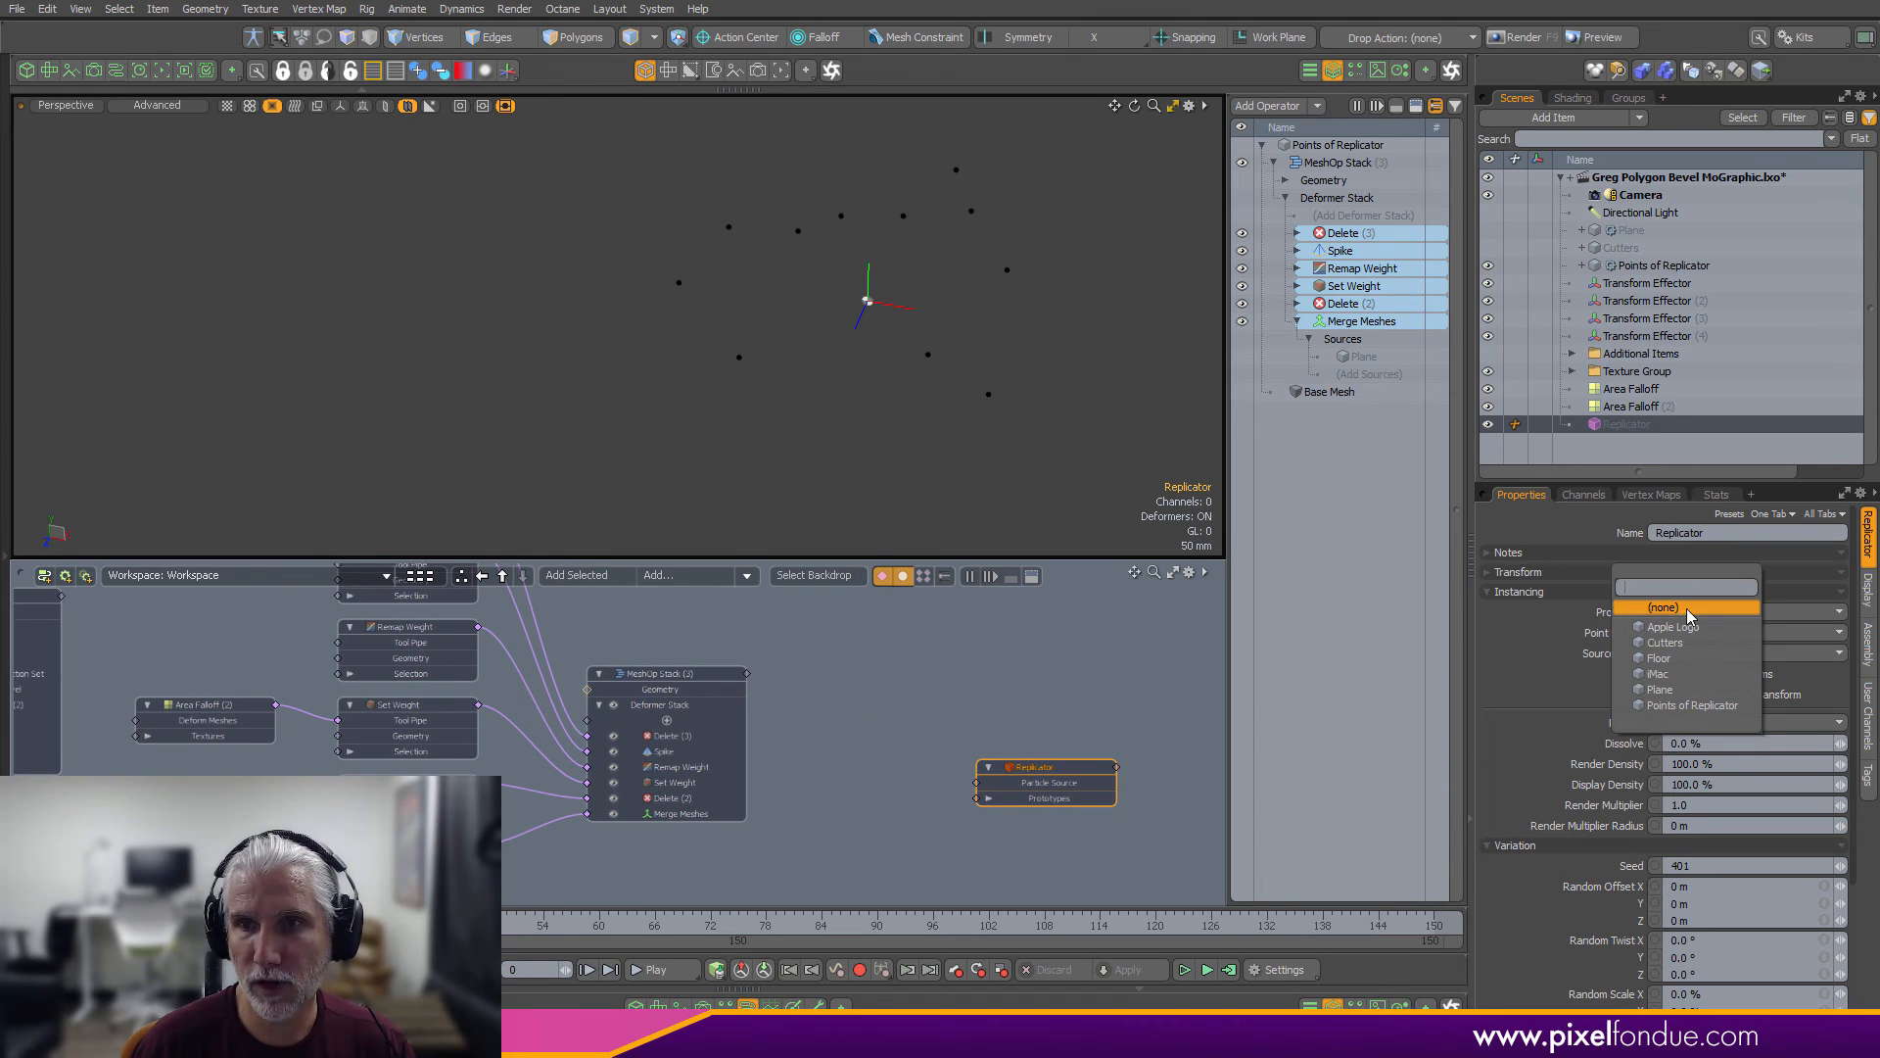
{"action": "left_click", "coordinate": [1709, 673]}
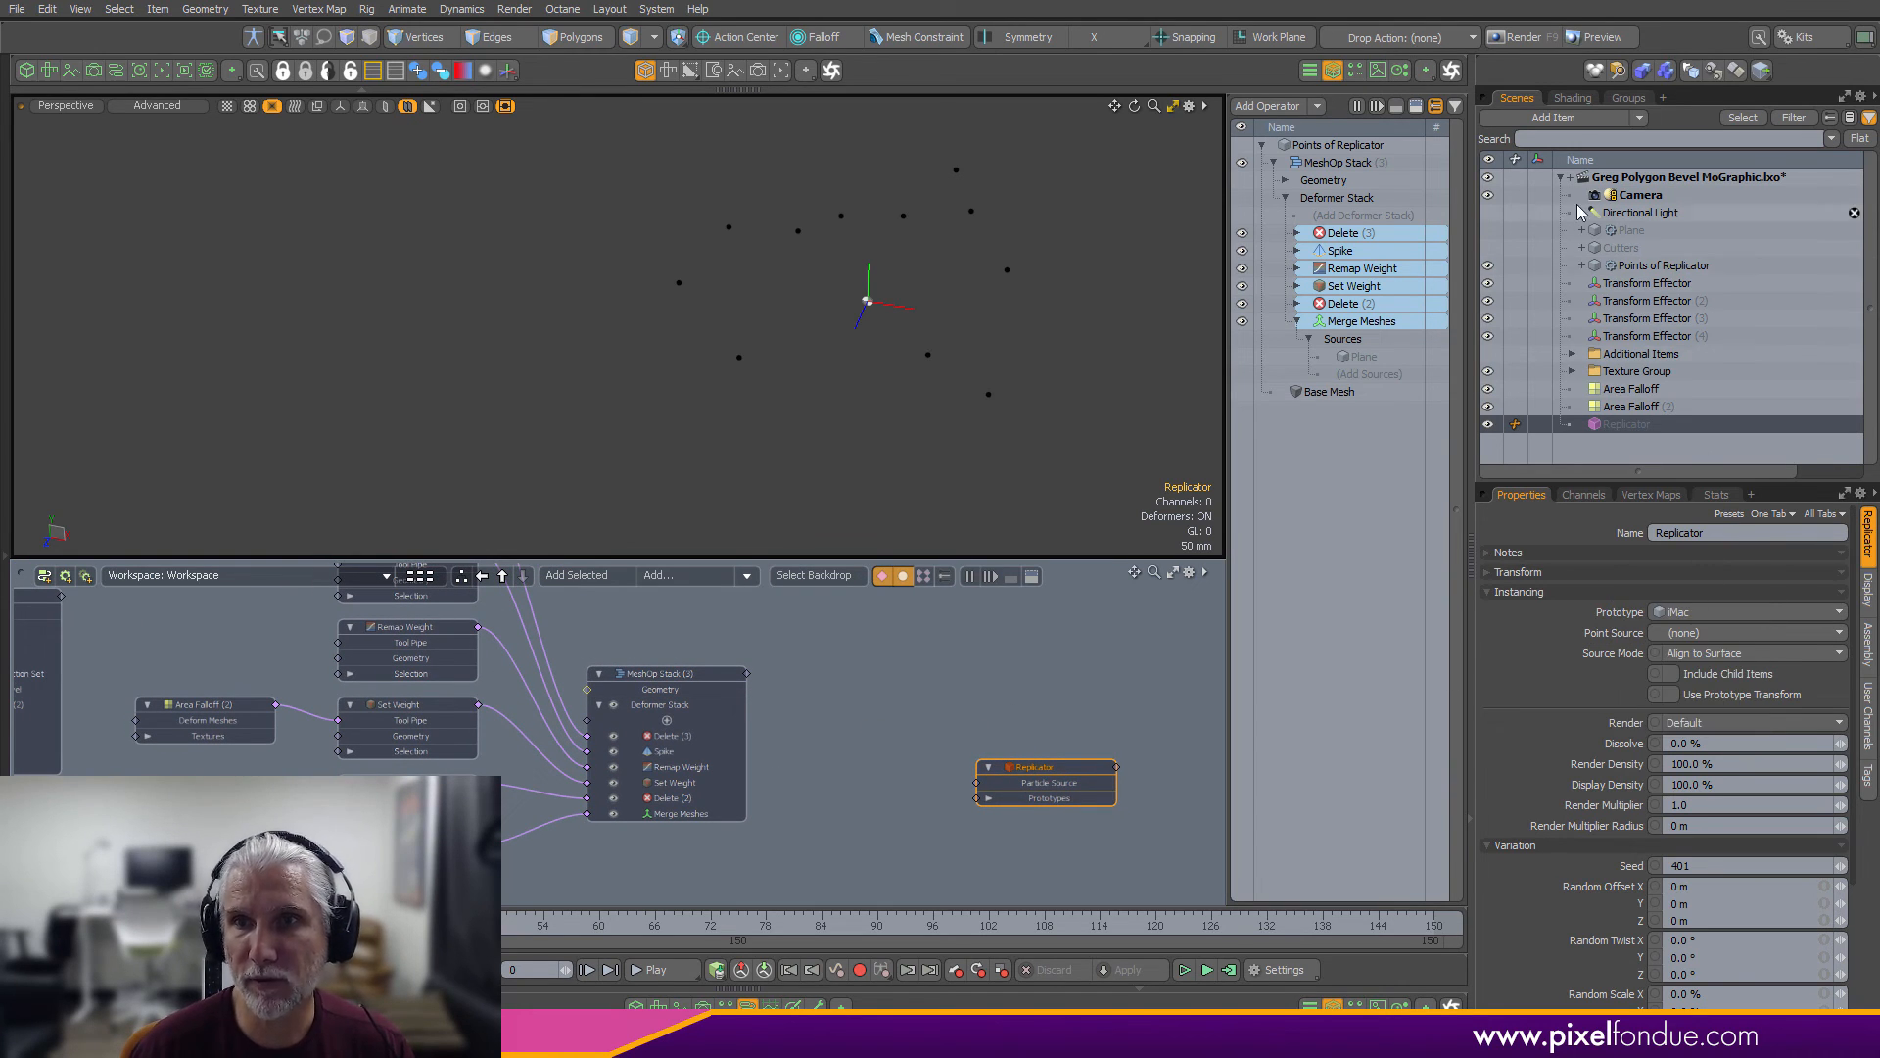
Temporarily show the iMac mesh from Additional Items, examine it against the spike points, and hide it again
{"action": "left_click", "coordinate": [1572, 353]}
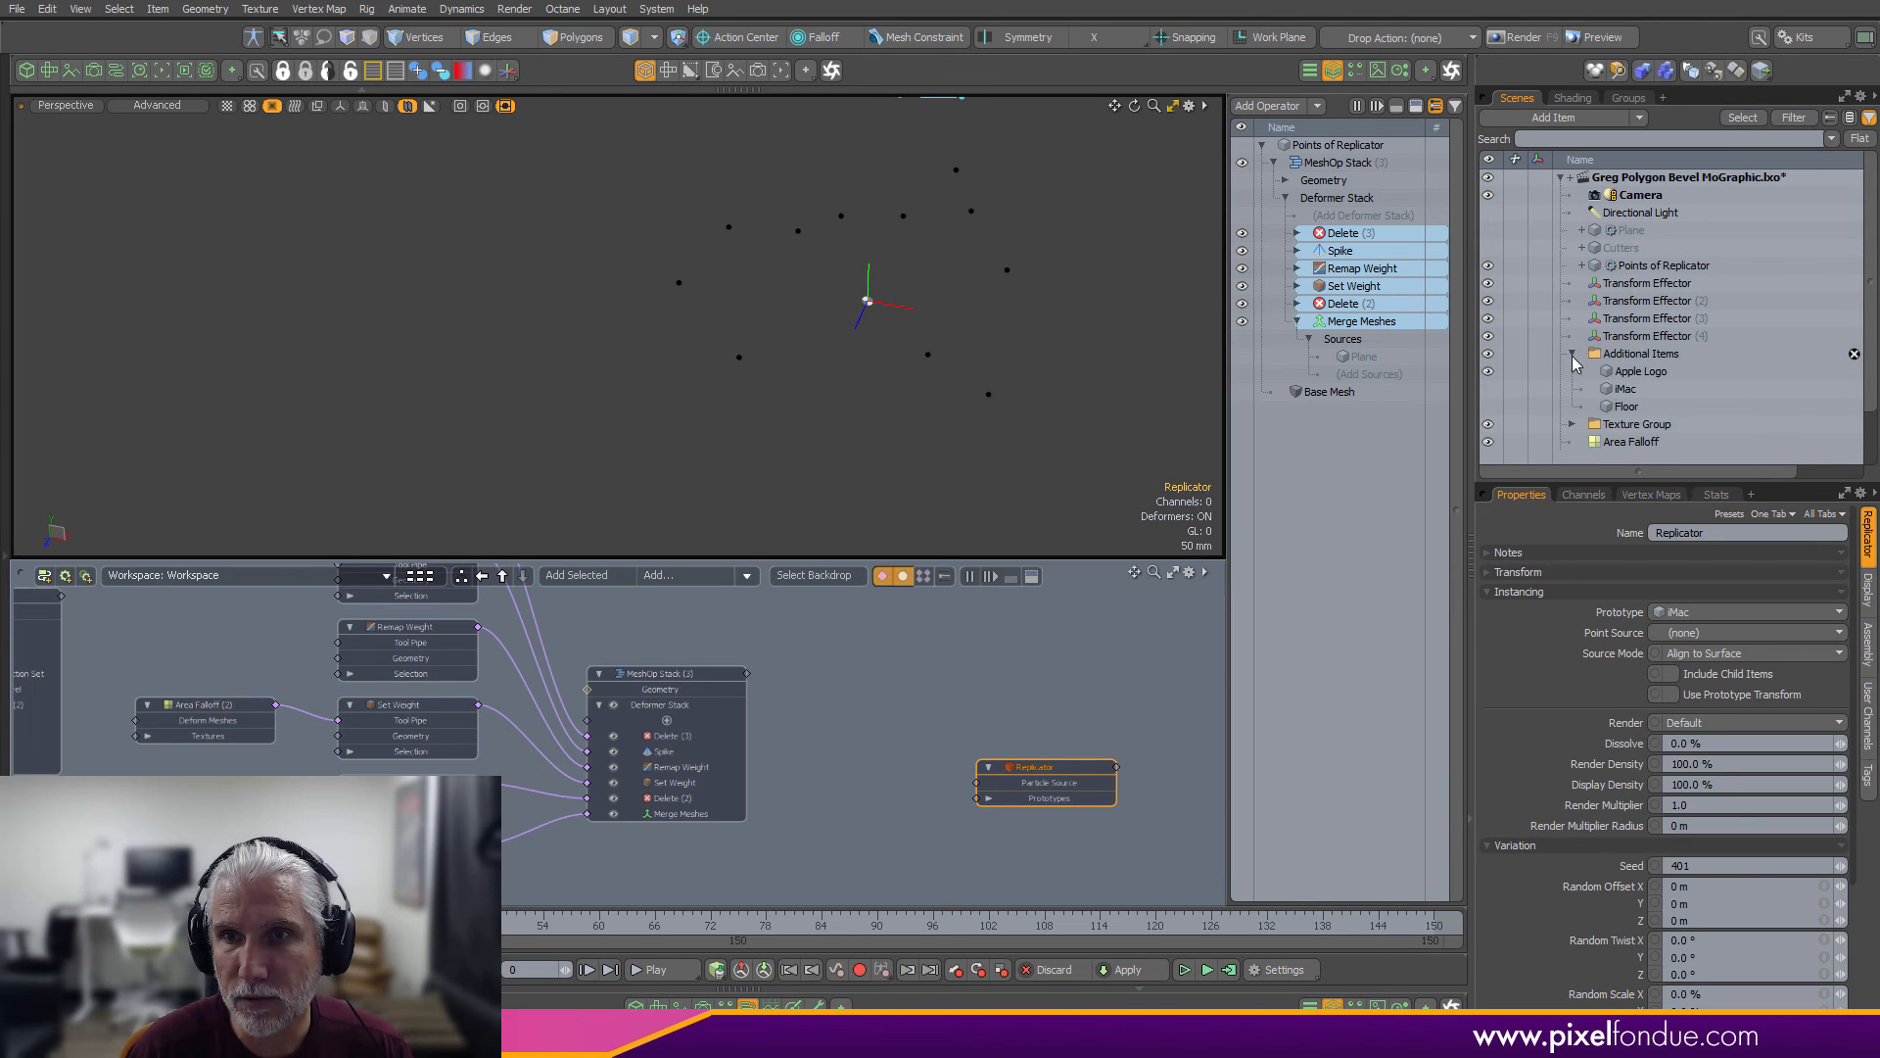
{"action": "left_click", "coordinate": [1634, 393]}
{"action": "left_click", "coordinate": [1488, 389]}
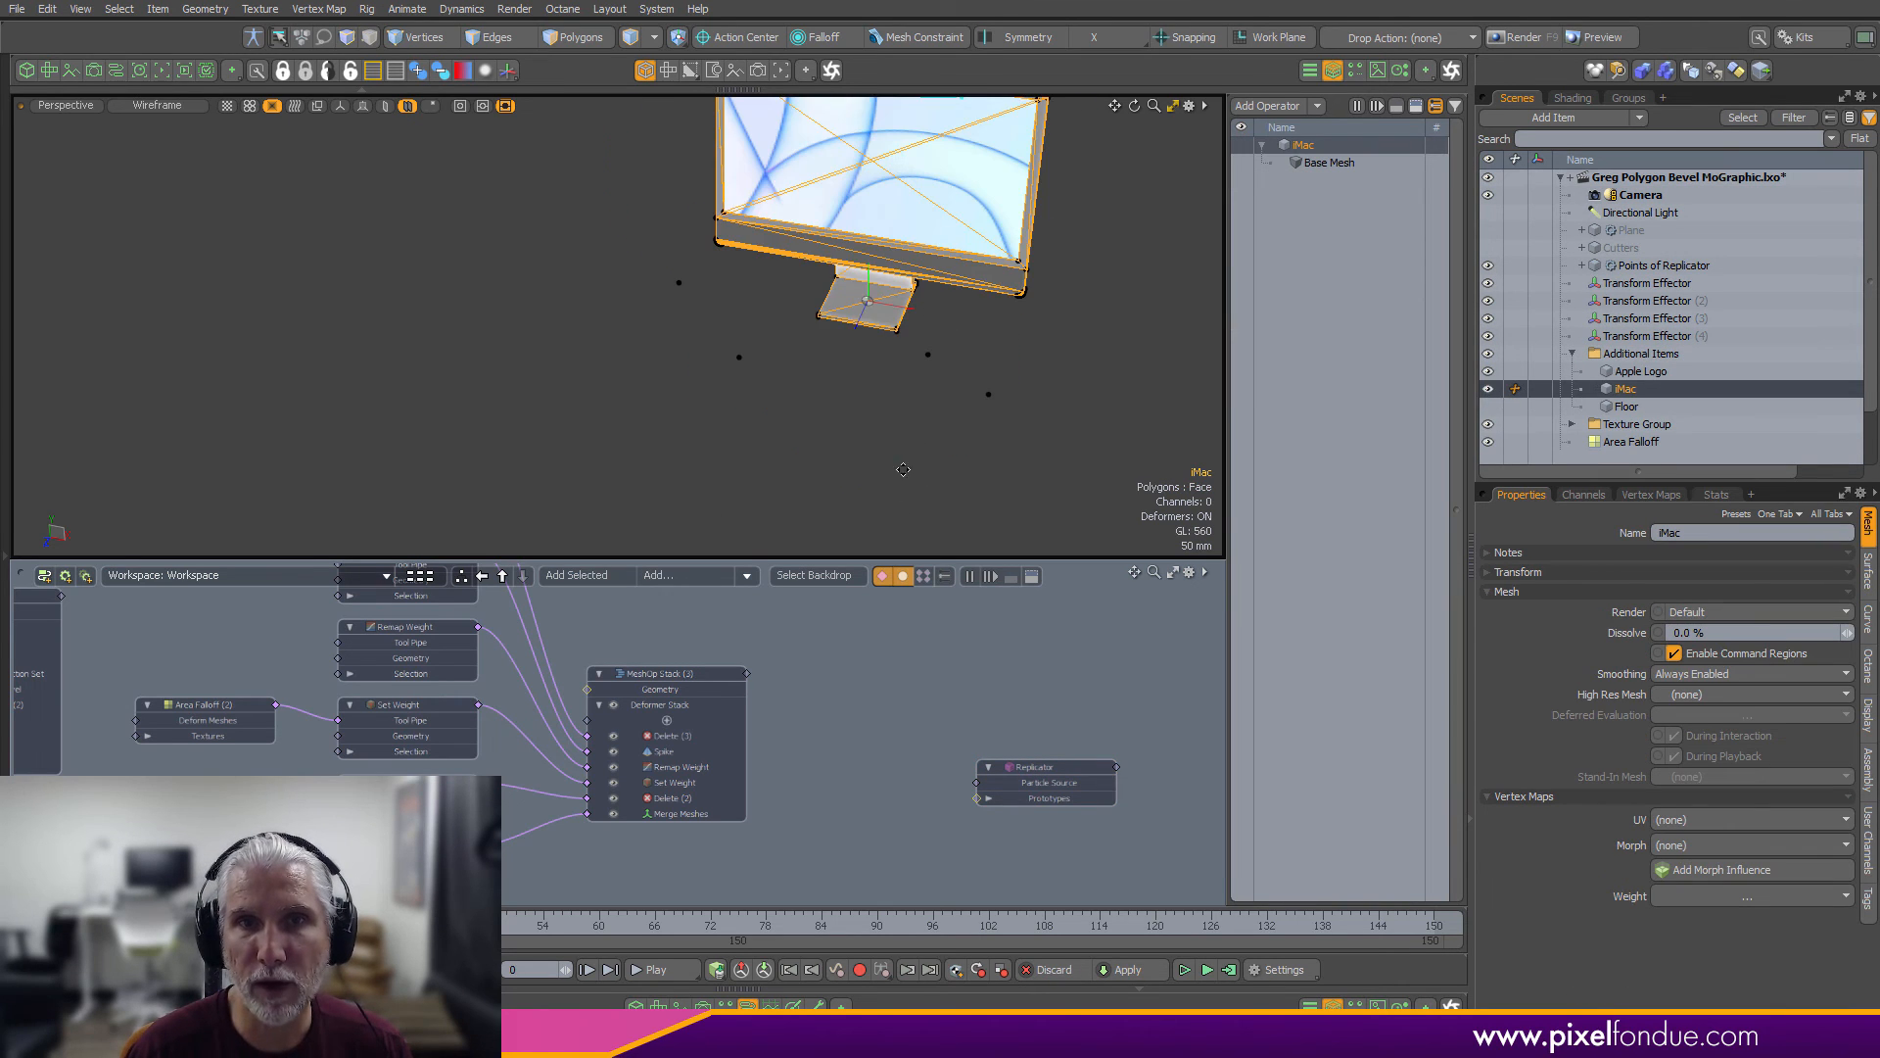
{"action": "left_click_drag", "start_coordinate": [870, 294], "coordinate": [897, 463], "text": "alt+shift"}
{"action": "left_click_drag", "start_coordinate": [897, 463], "coordinate": [1011, 221], "text": "ctrl+alt"}
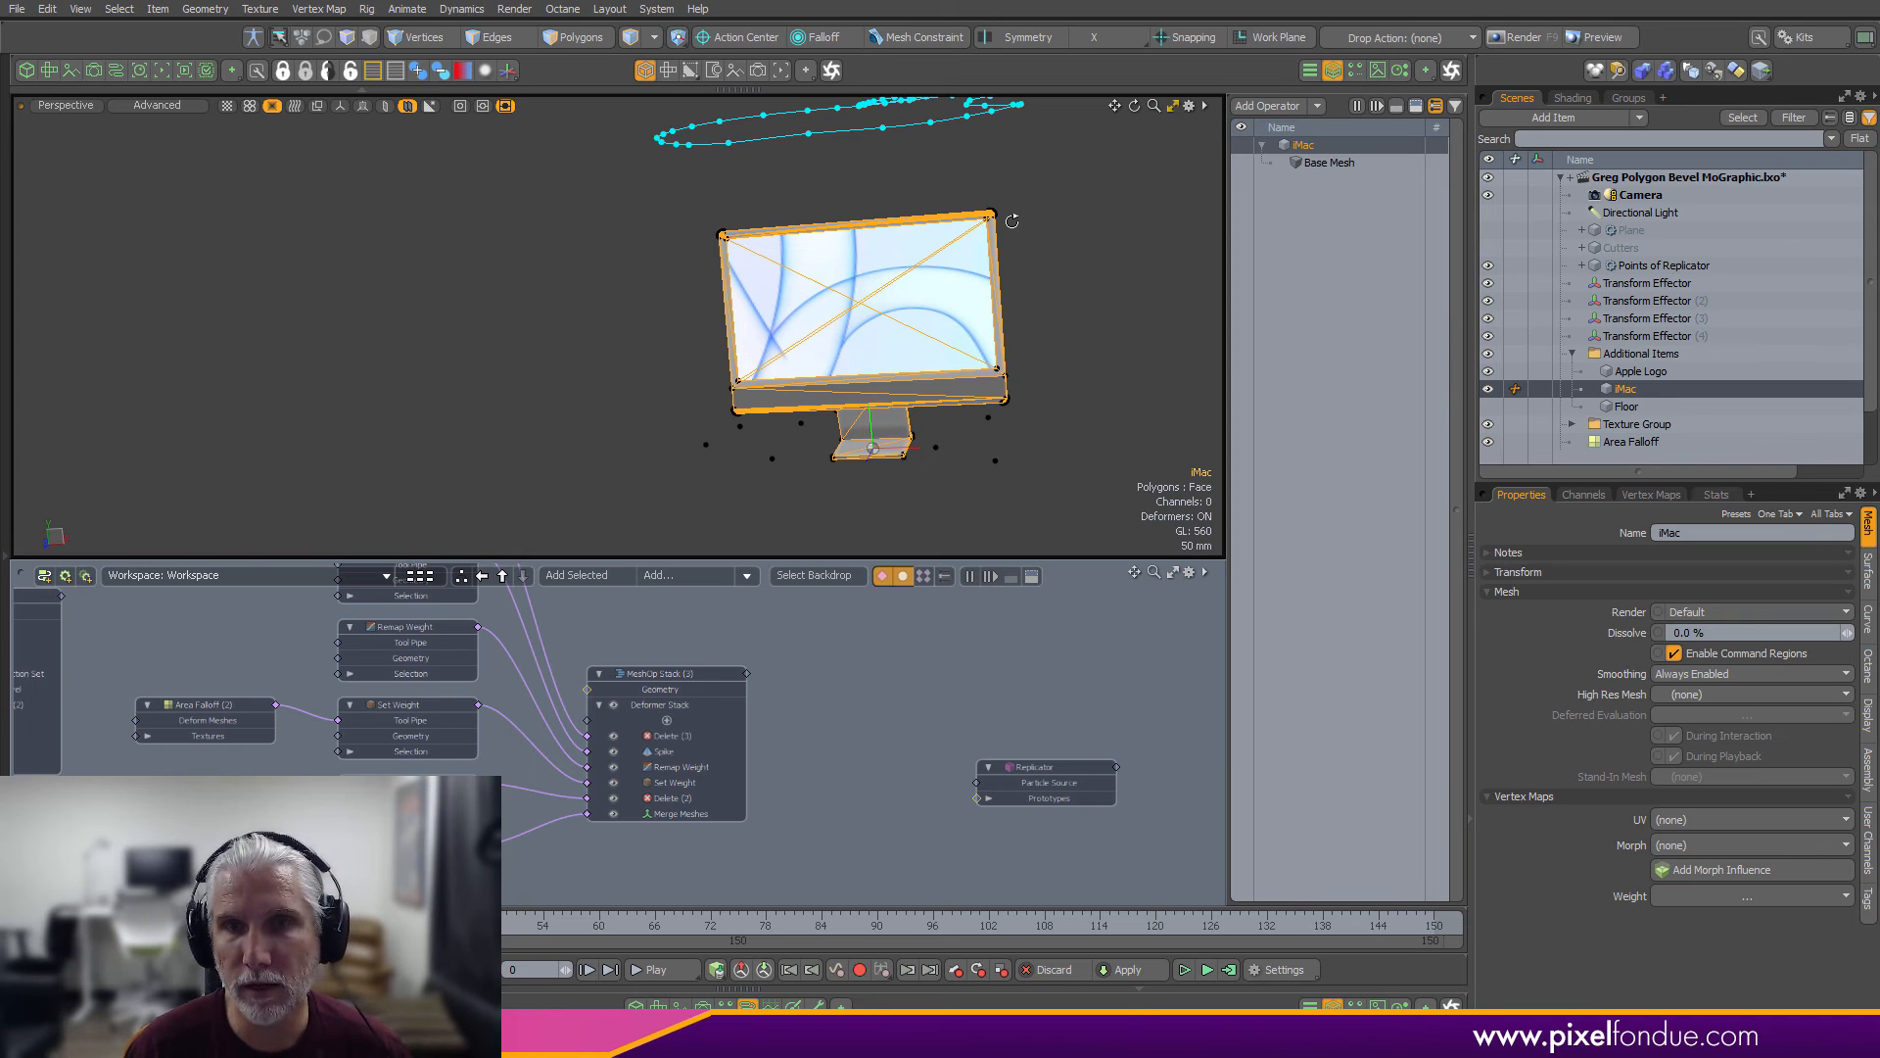
{"action": "left_click", "coordinate": [1489, 389]}
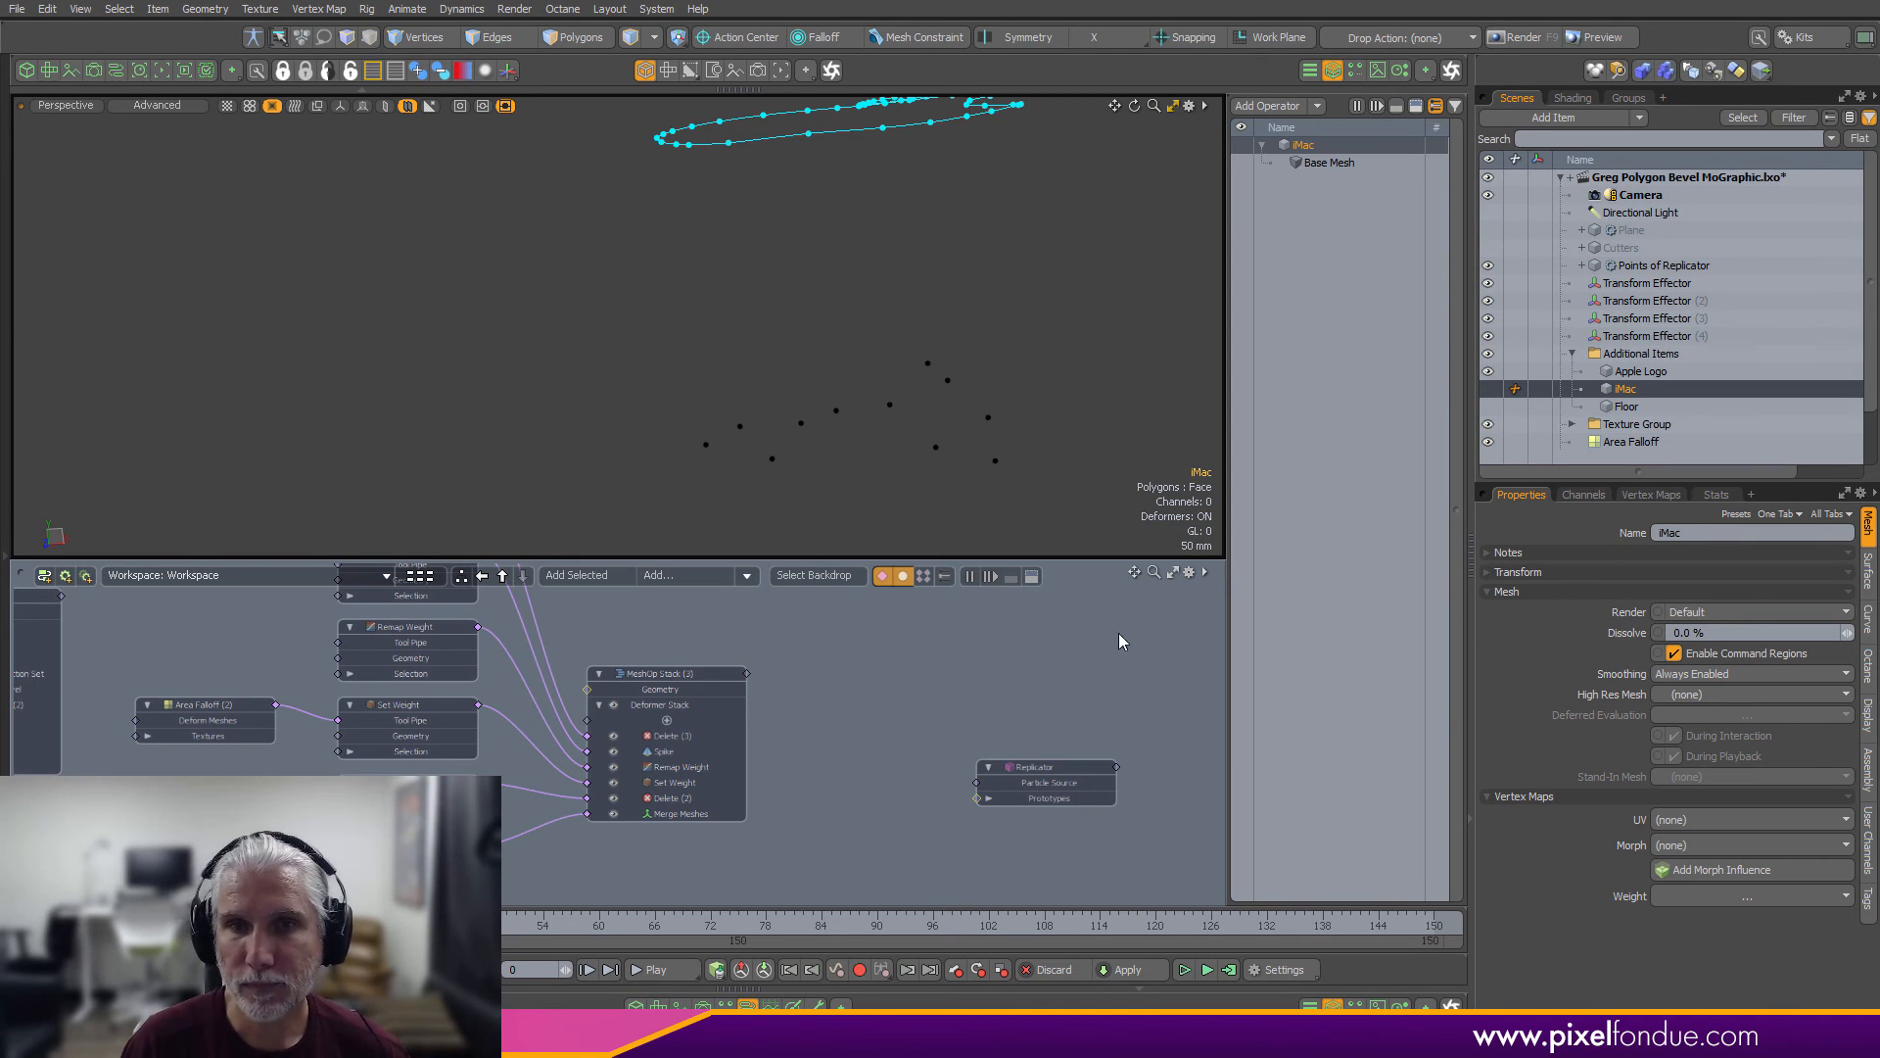
Bring the Replicator's linked iMac prototype into the schematic and position its node below the Replicator
{"action": "left_click", "coordinate": [1125, 689]}
{"action": "scroll", "coordinate": [1052, 788], "scroll_direction": "up", "scroll_amount": 3}
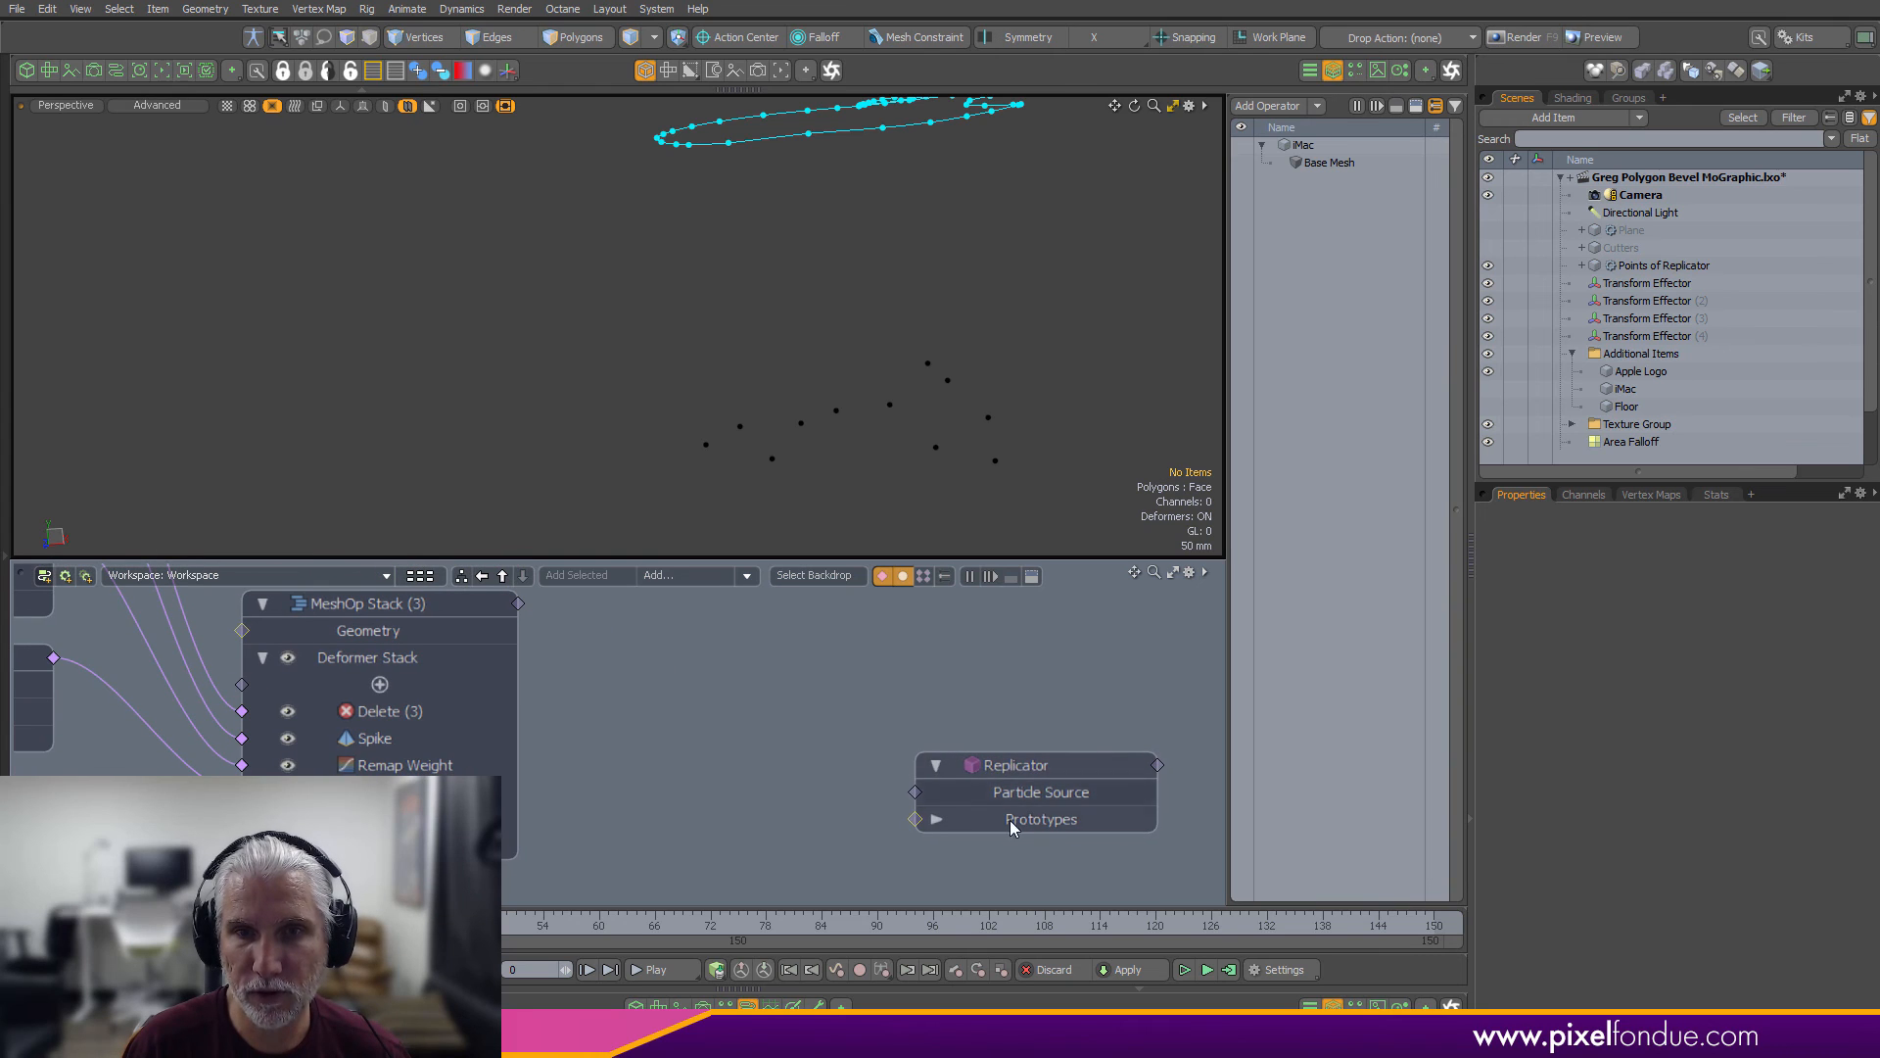
{"action": "left_click_drag", "start_coordinate": [919, 826], "coordinate": [916, 820]}
{"action": "left_click_drag", "start_coordinate": [840, 739], "coordinate": [733, 896]}
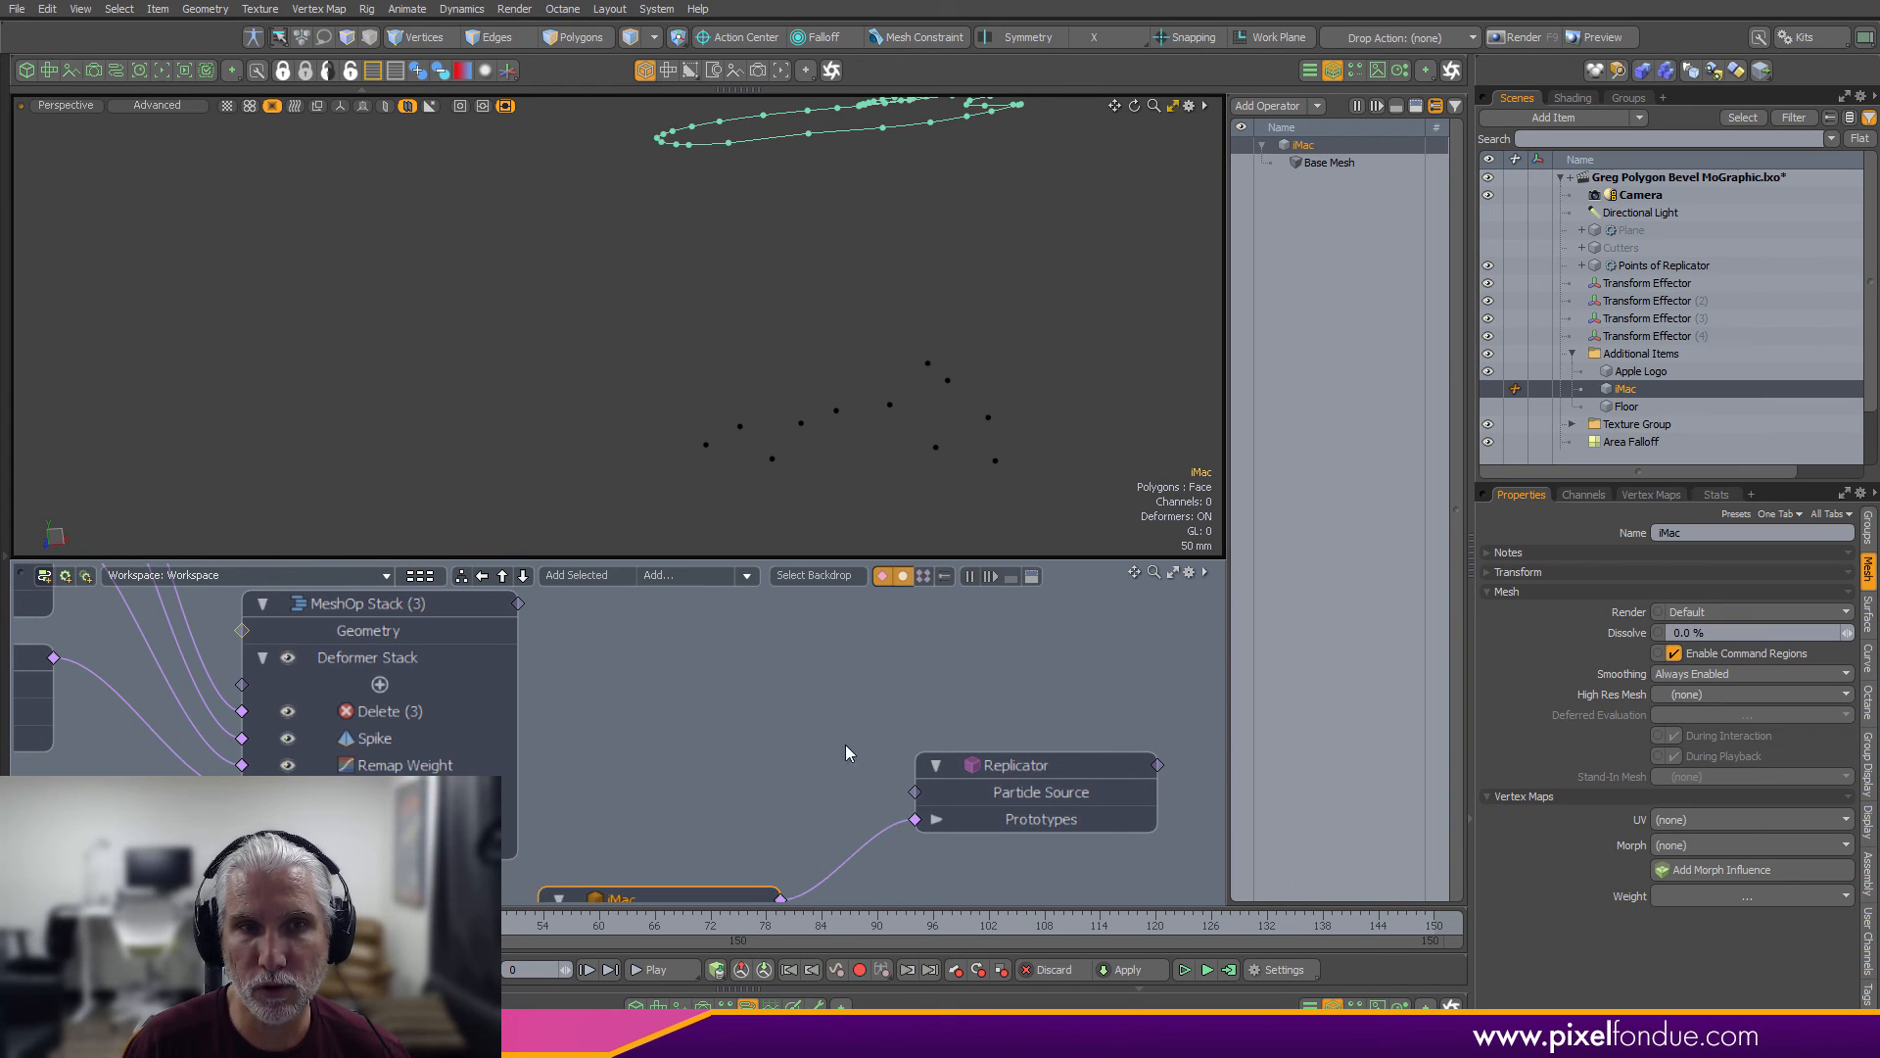
Link the Points of Replicator mesh to the Replicator's Particle Source in the schematic
{"action": "scroll", "coordinate": [848, 751], "scroll_direction": "down", "scroll_amount": 4}
{"action": "left_click_drag", "start_coordinate": [676, 757], "coordinate": [759, 751], "text": "alt"}
{"action": "scroll", "coordinate": [587, 656], "scroll_direction": "up", "scroll_amount": 3}
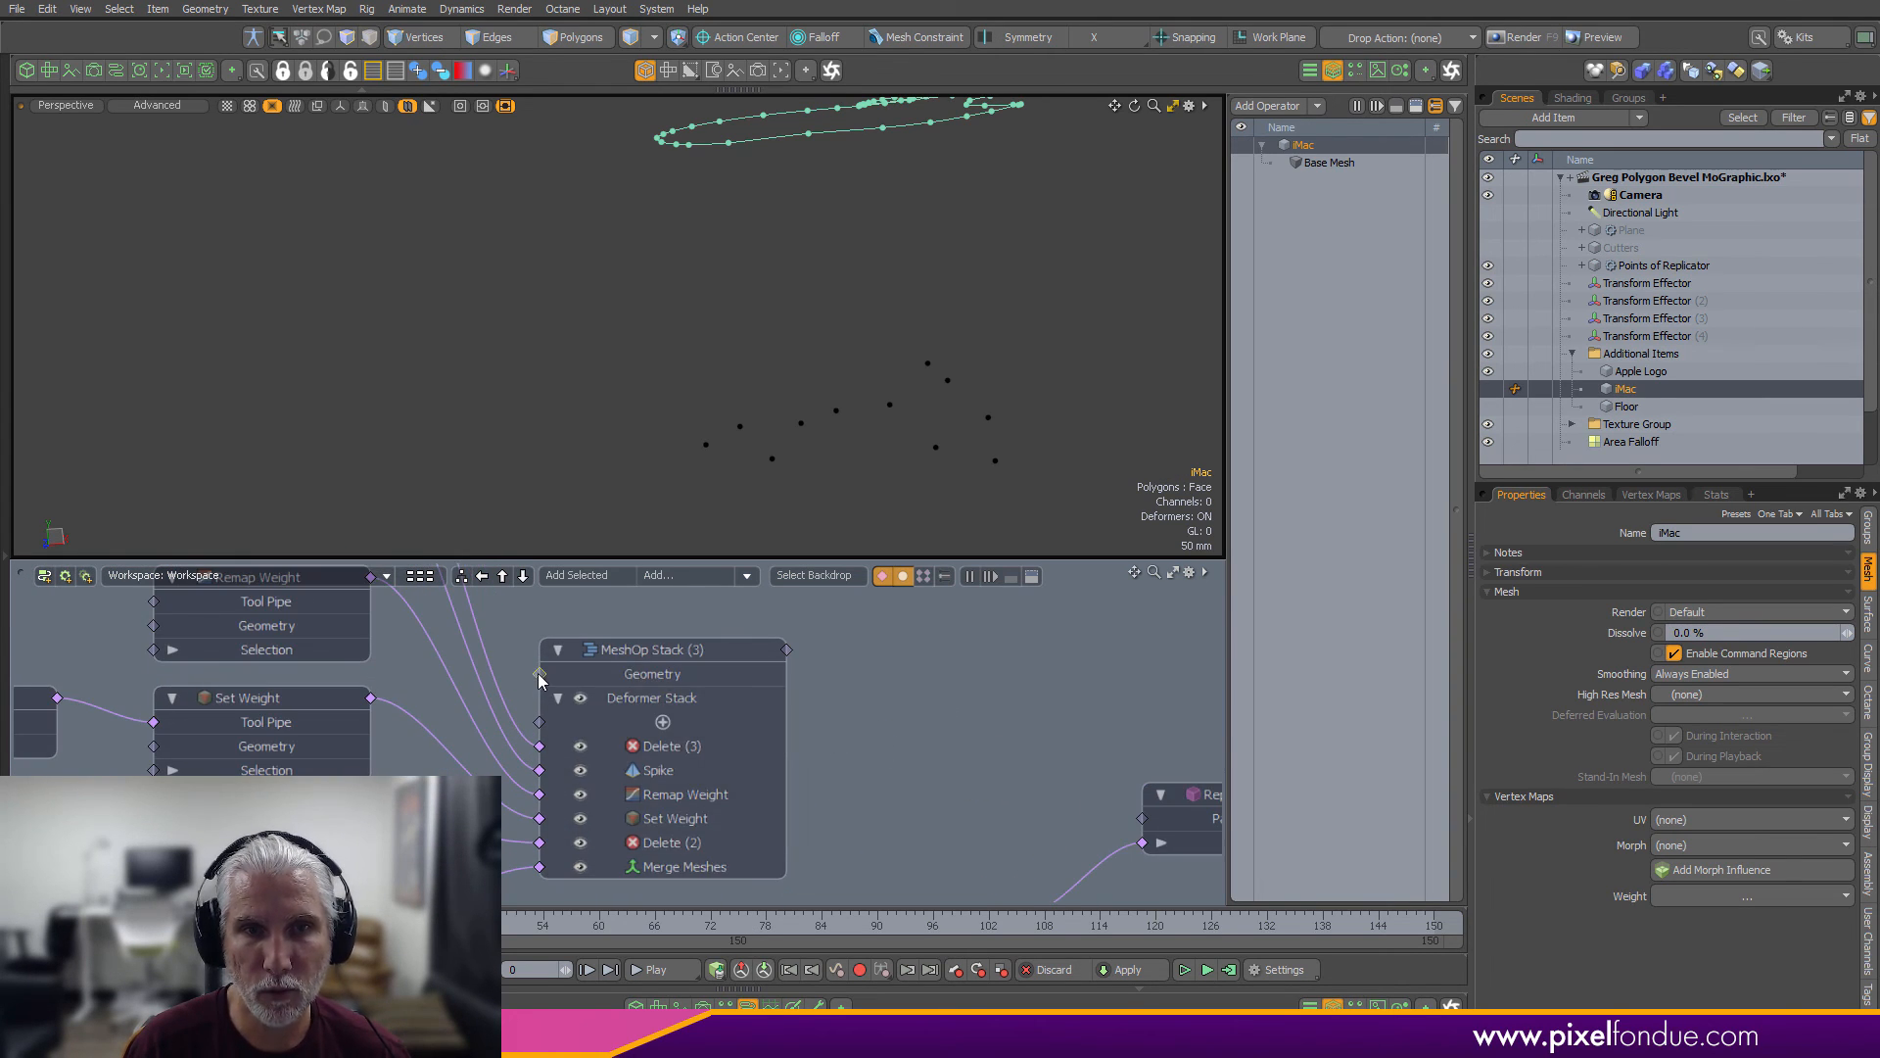
{"action": "left_click", "coordinate": [539, 675]}
{"action": "left_click_drag", "start_coordinate": [483, 628], "coordinate": [982, 720]}
{"action": "left_click_drag", "start_coordinate": [935, 392], "coordinate": [764, 396], "text": "alt"}
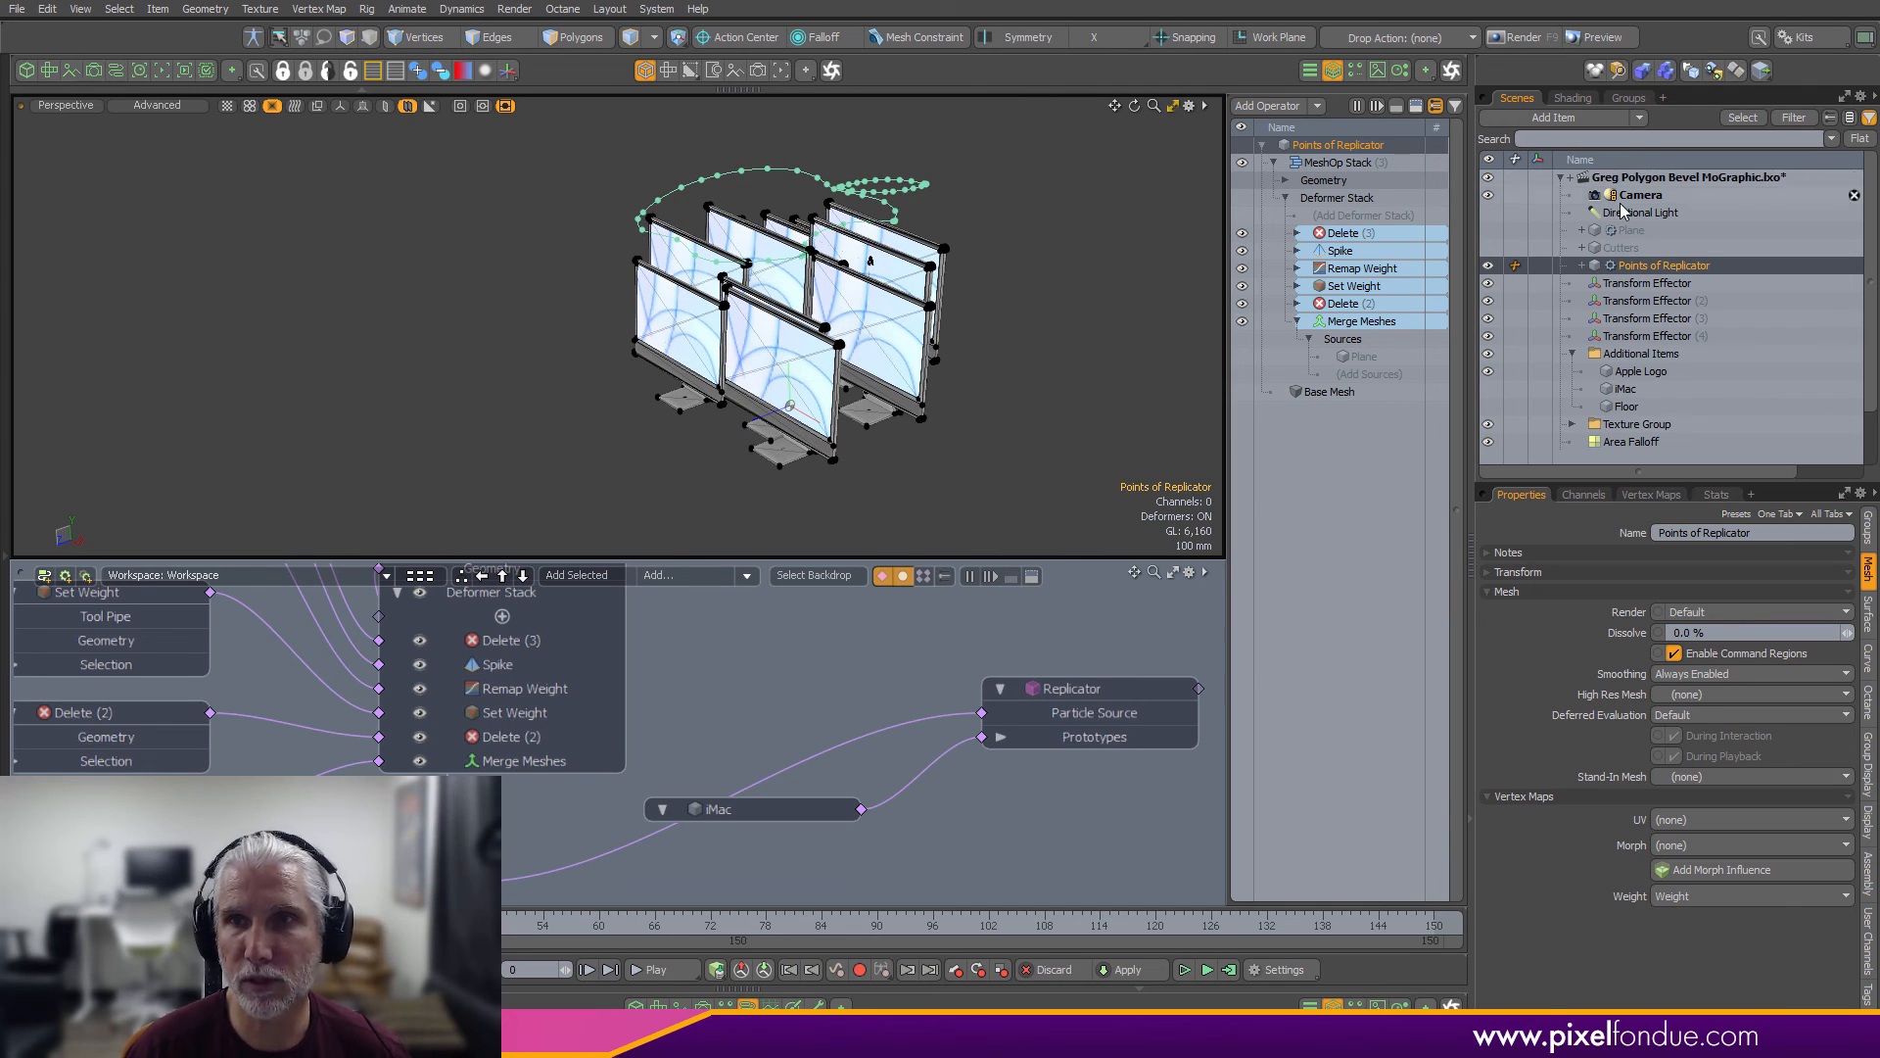
Show the Plane logo mesh and examine the replicated iMacs against it
{"action": "left_click", "coordinate": [1488, 231]}
{"action": "left_click_drag", "start_coordinate": [973, 365], "coordinate": [1070, 293], "text": "alt"}
{"action": "left_click_drag", "start_coordinate": [918, 404], "coordinate": [814, 760], "text": "alt"}
Reverse the Remap Weight operator's gradient so it rises from low to high, and inspect the iMac sizes
{"action": "scroll", "coordinate": [774, 299], "scroll_direction": "up", "scroll_amount": 5}
{"action": "scroll", "coordinate": [877, 724], "scroll_direction": "down", "scroll_amount": 2}
{"action": "left_click_drag", "start_coordinate": [755, 695], "coordinate": [1028, 801], "text": "alt"}
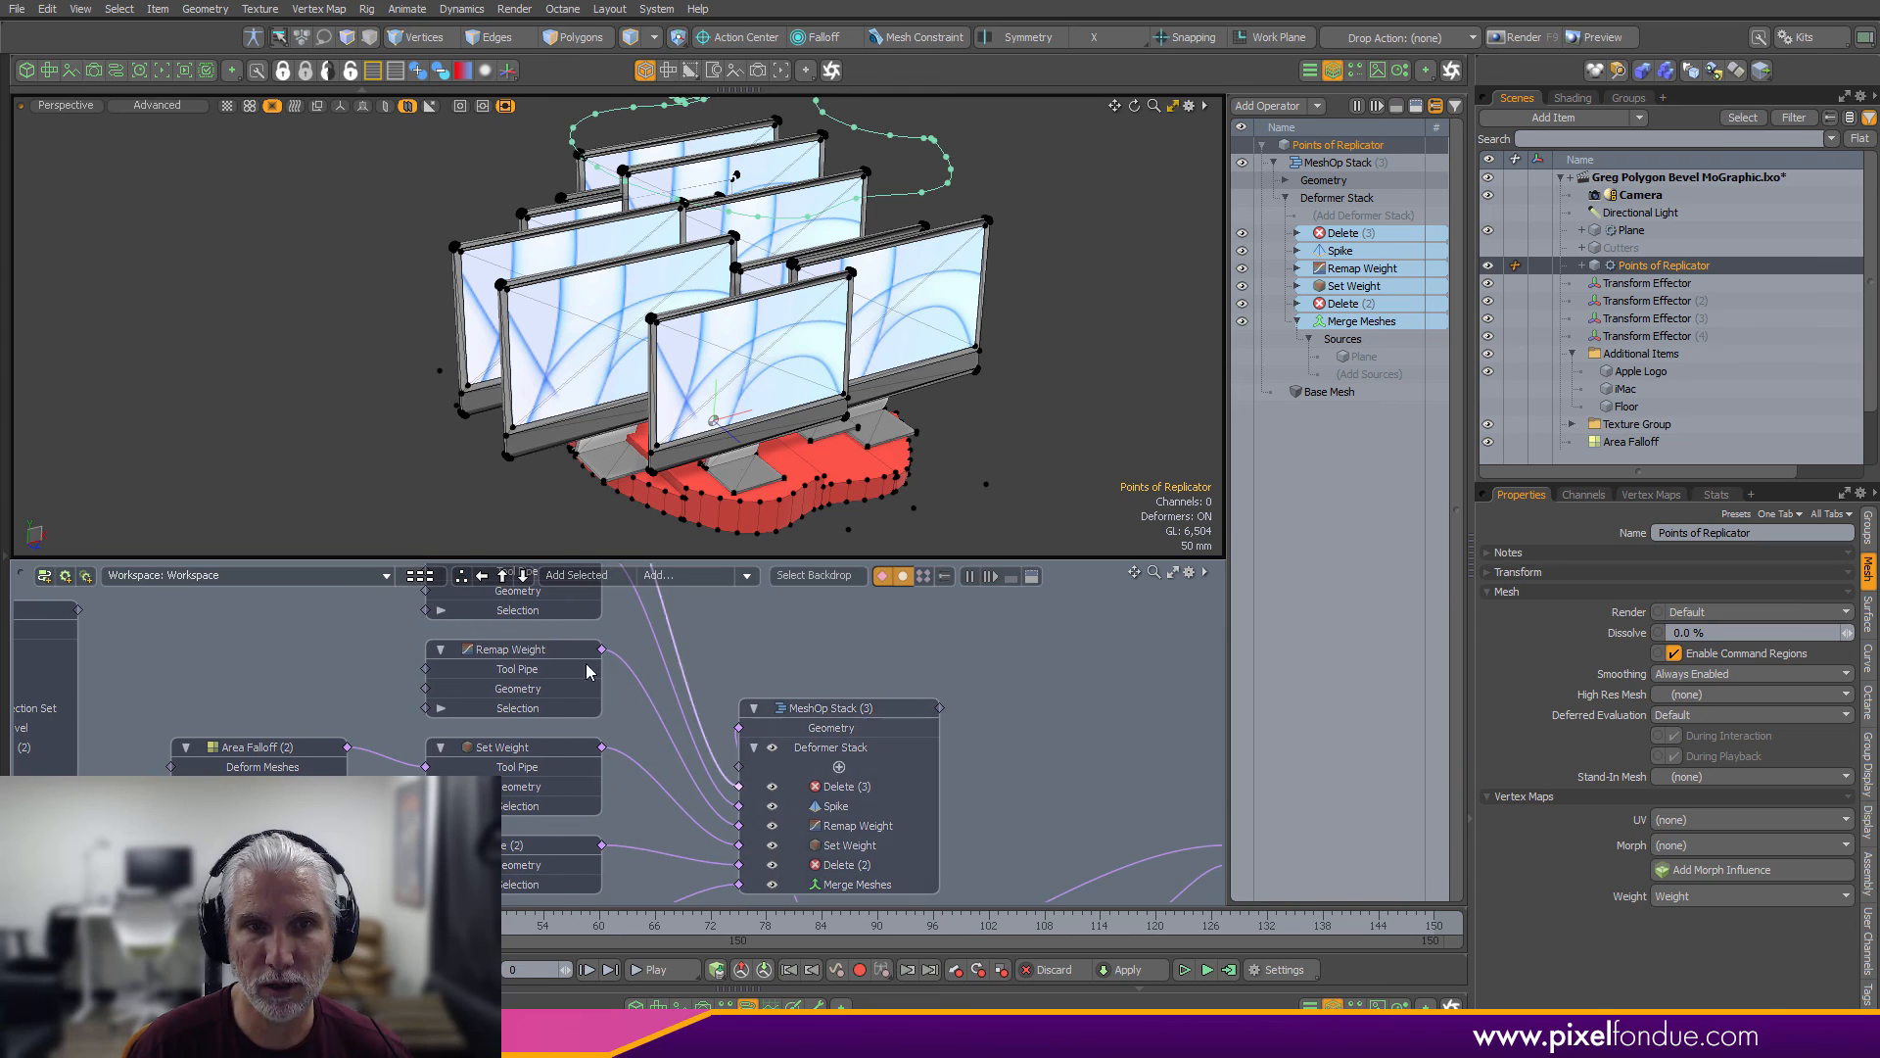
{"action": "left_click", "coordinate": [537, 671]}
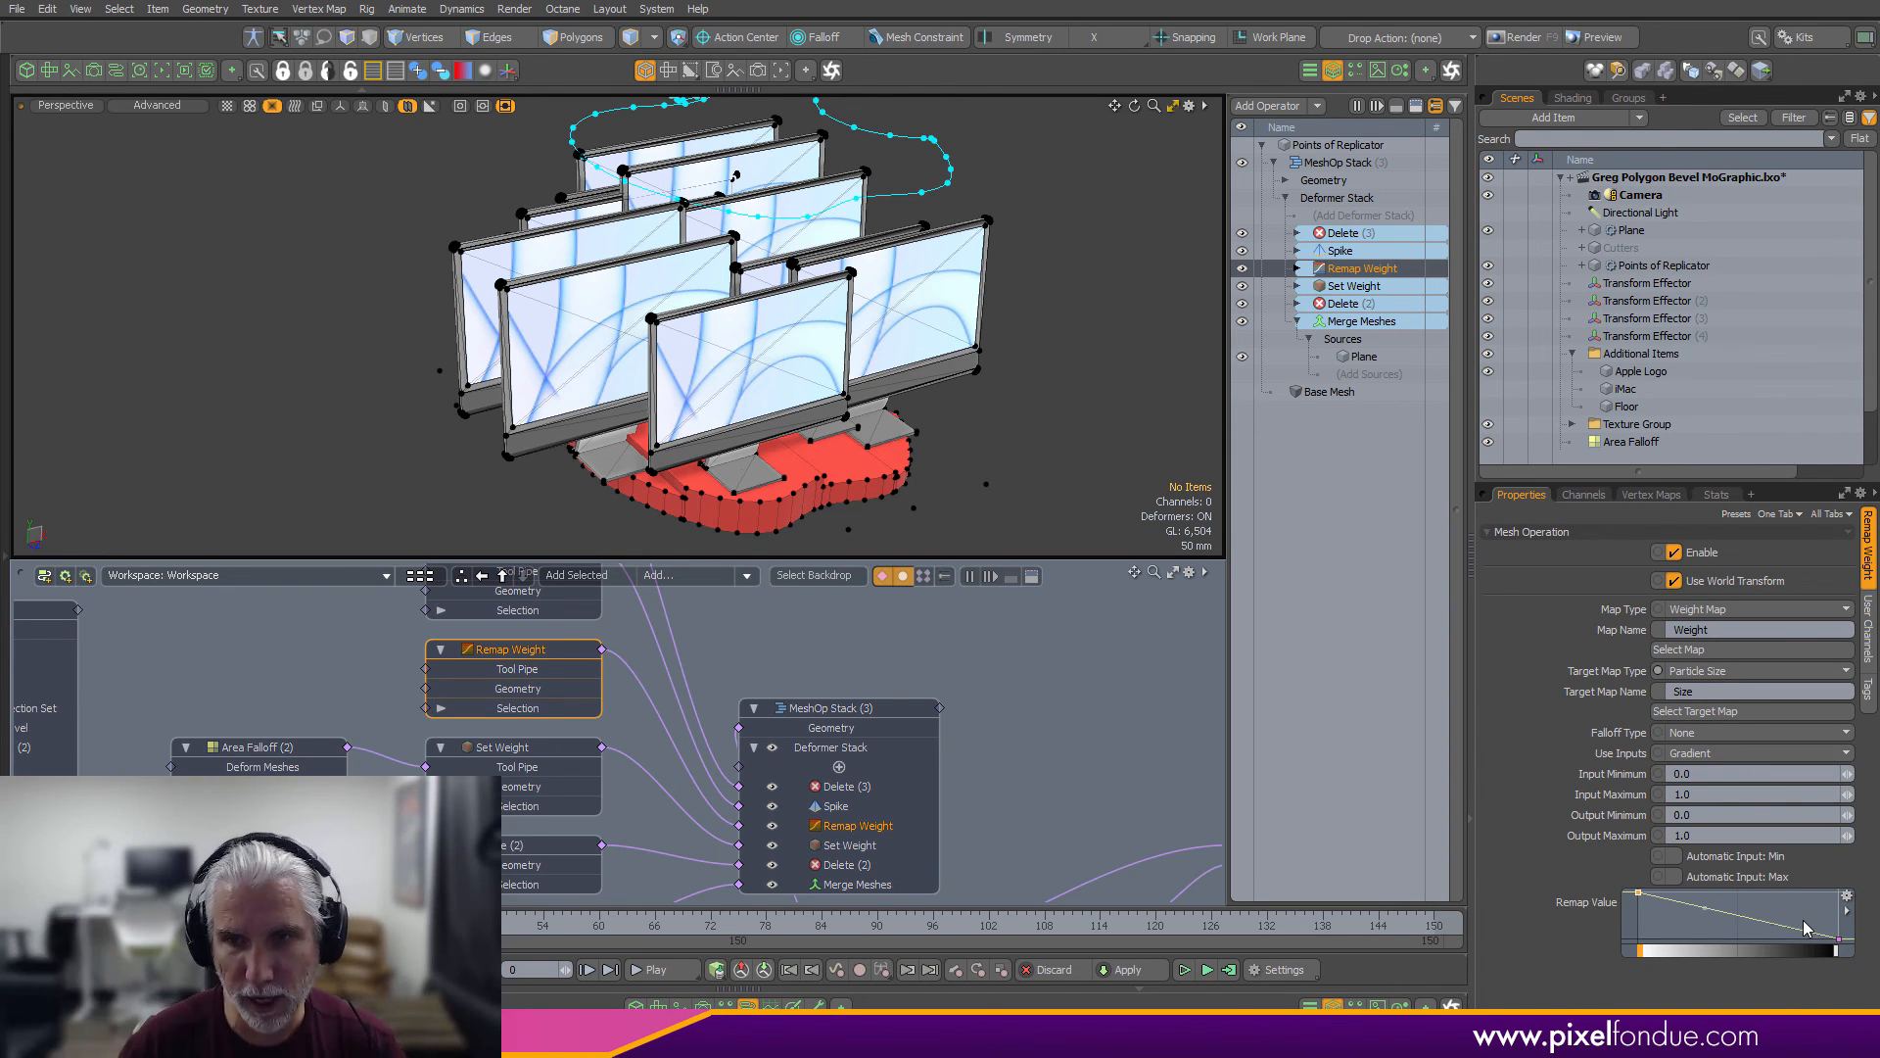
{"action": "left_click_drag", "start_coordinate": [1776, 896], "coordinate": [1855, 943]}
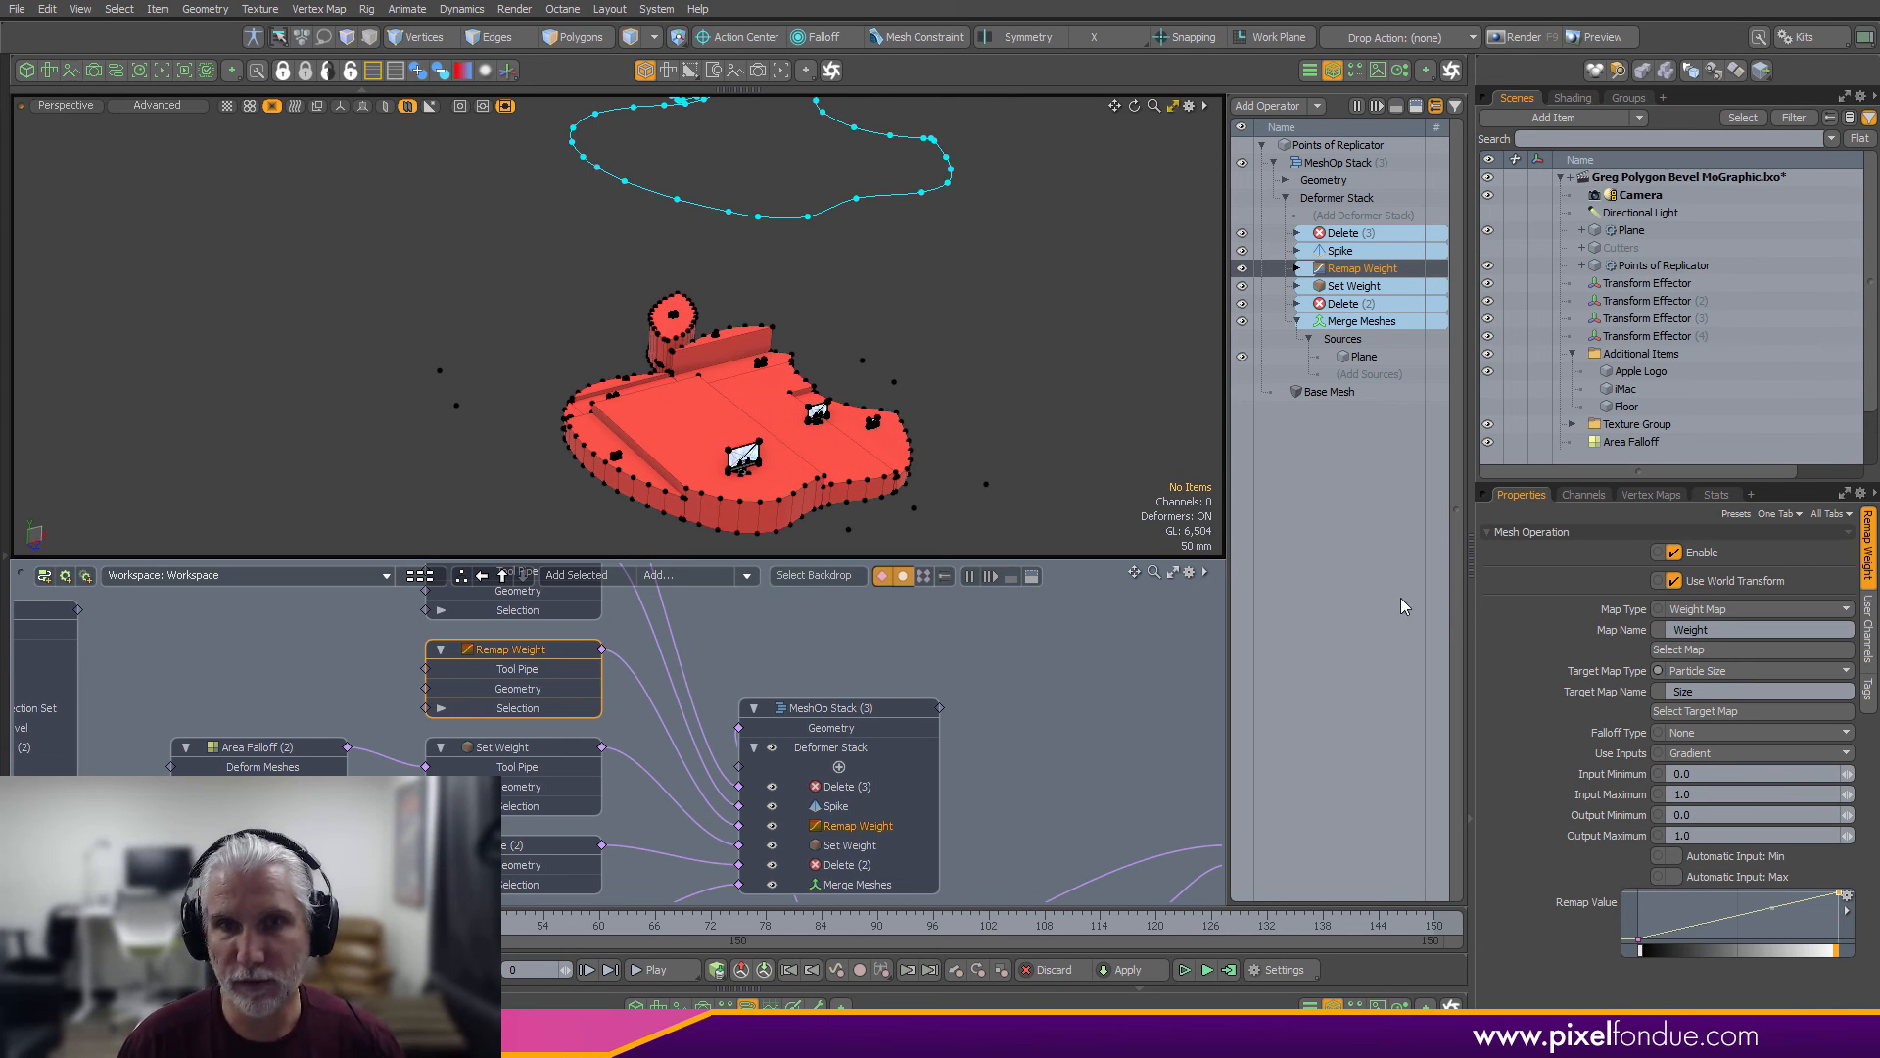
{"action": "left_click_drag", "start_coordinate": [769, 481], "coordinate": [1028, 431], "text": "ctrl+alt"}
{"action": "left_click_drag", "start_coordinate": [1028, 431], "coordinate": [1097, 489], "text": "ctrl+alt"}
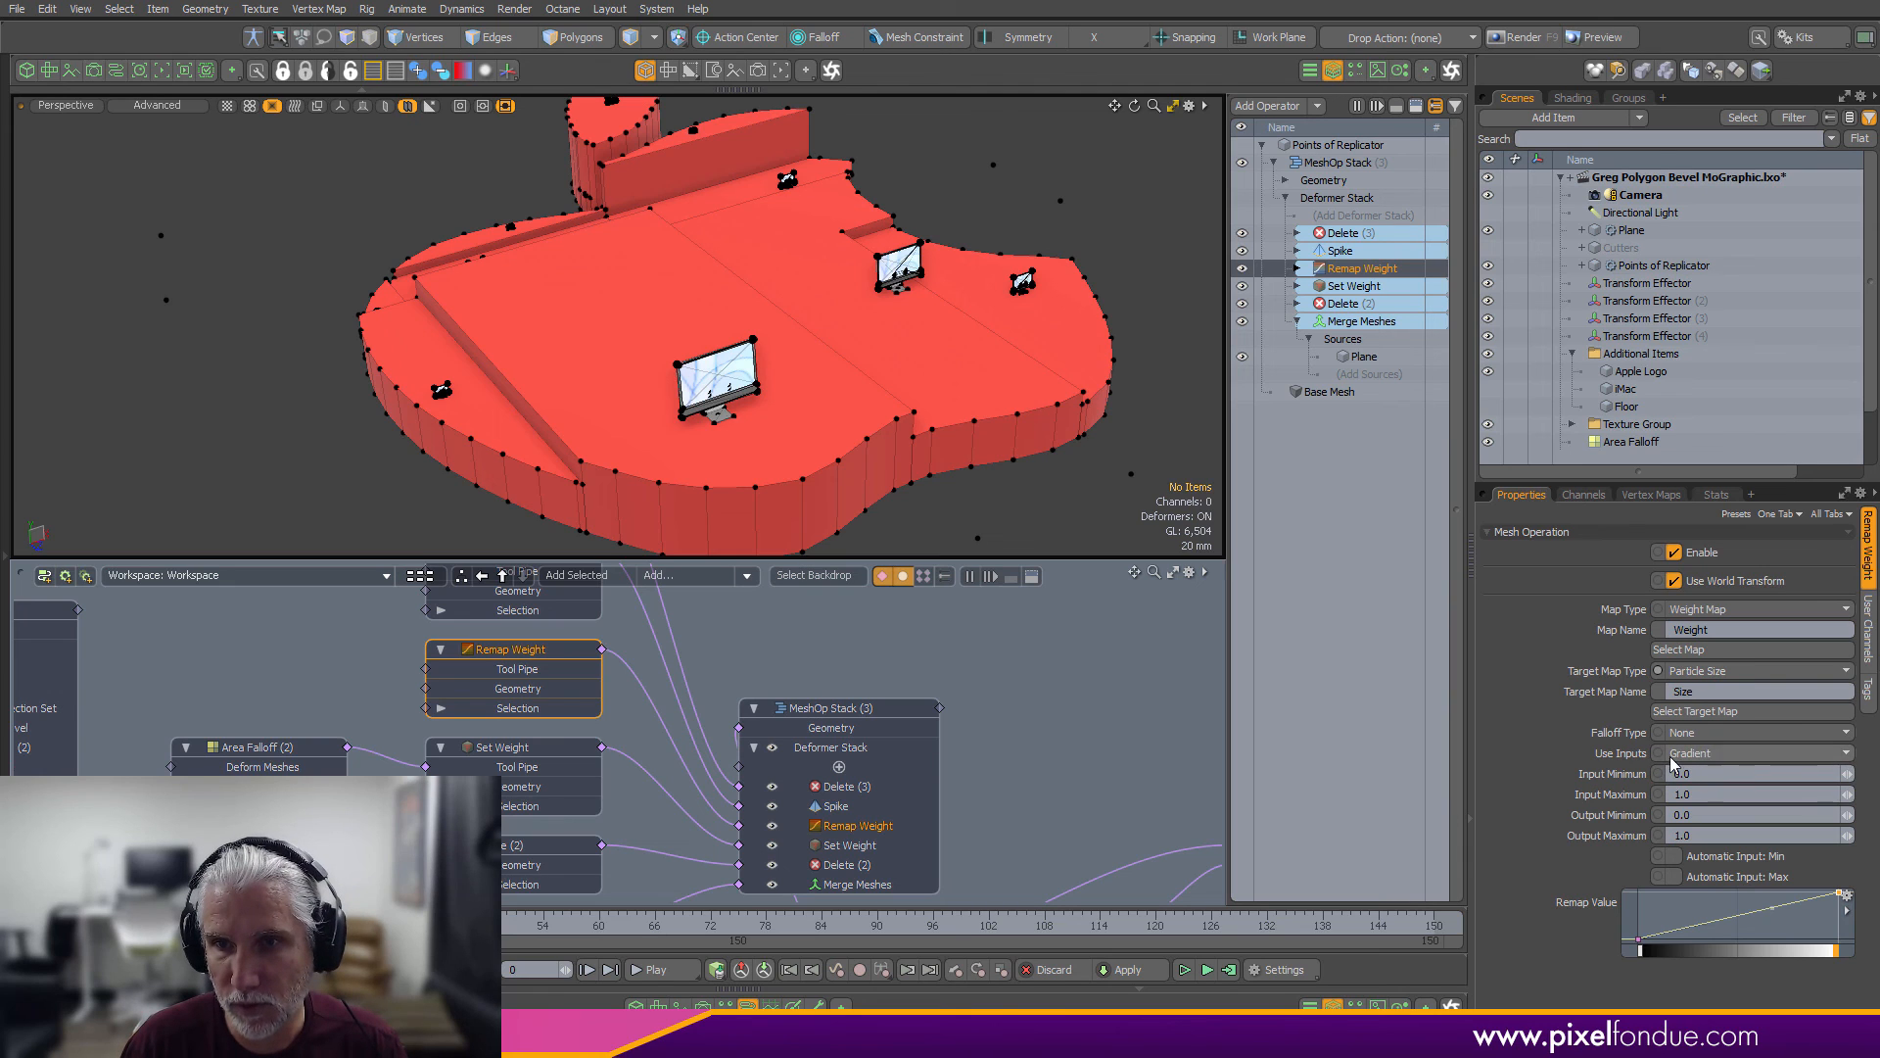
Set Remap Weight's Use Inputs to Both, with Output Minimum 0.2 and Output Maximum 1.5
{"action": "left_click", "coordinate": [1709, 754]}
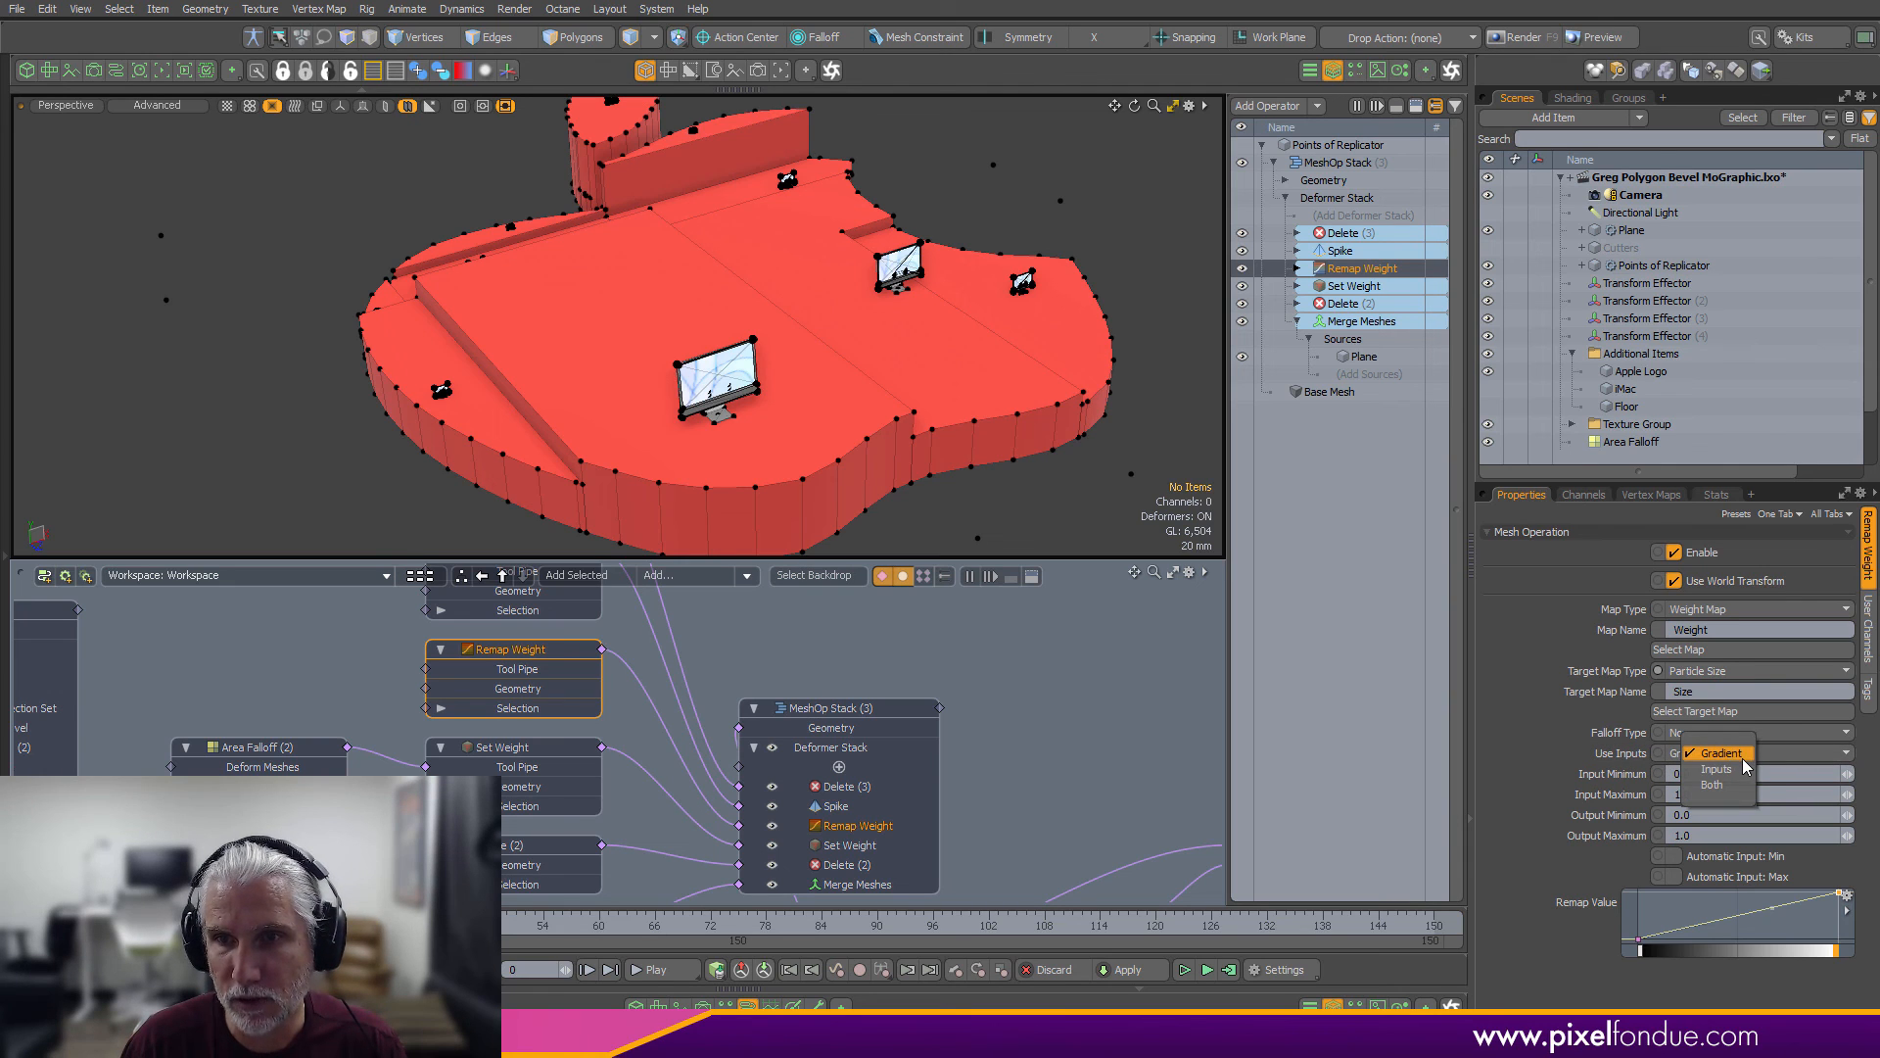
{"action": "left_click", "coordinate": [1600, 801]}
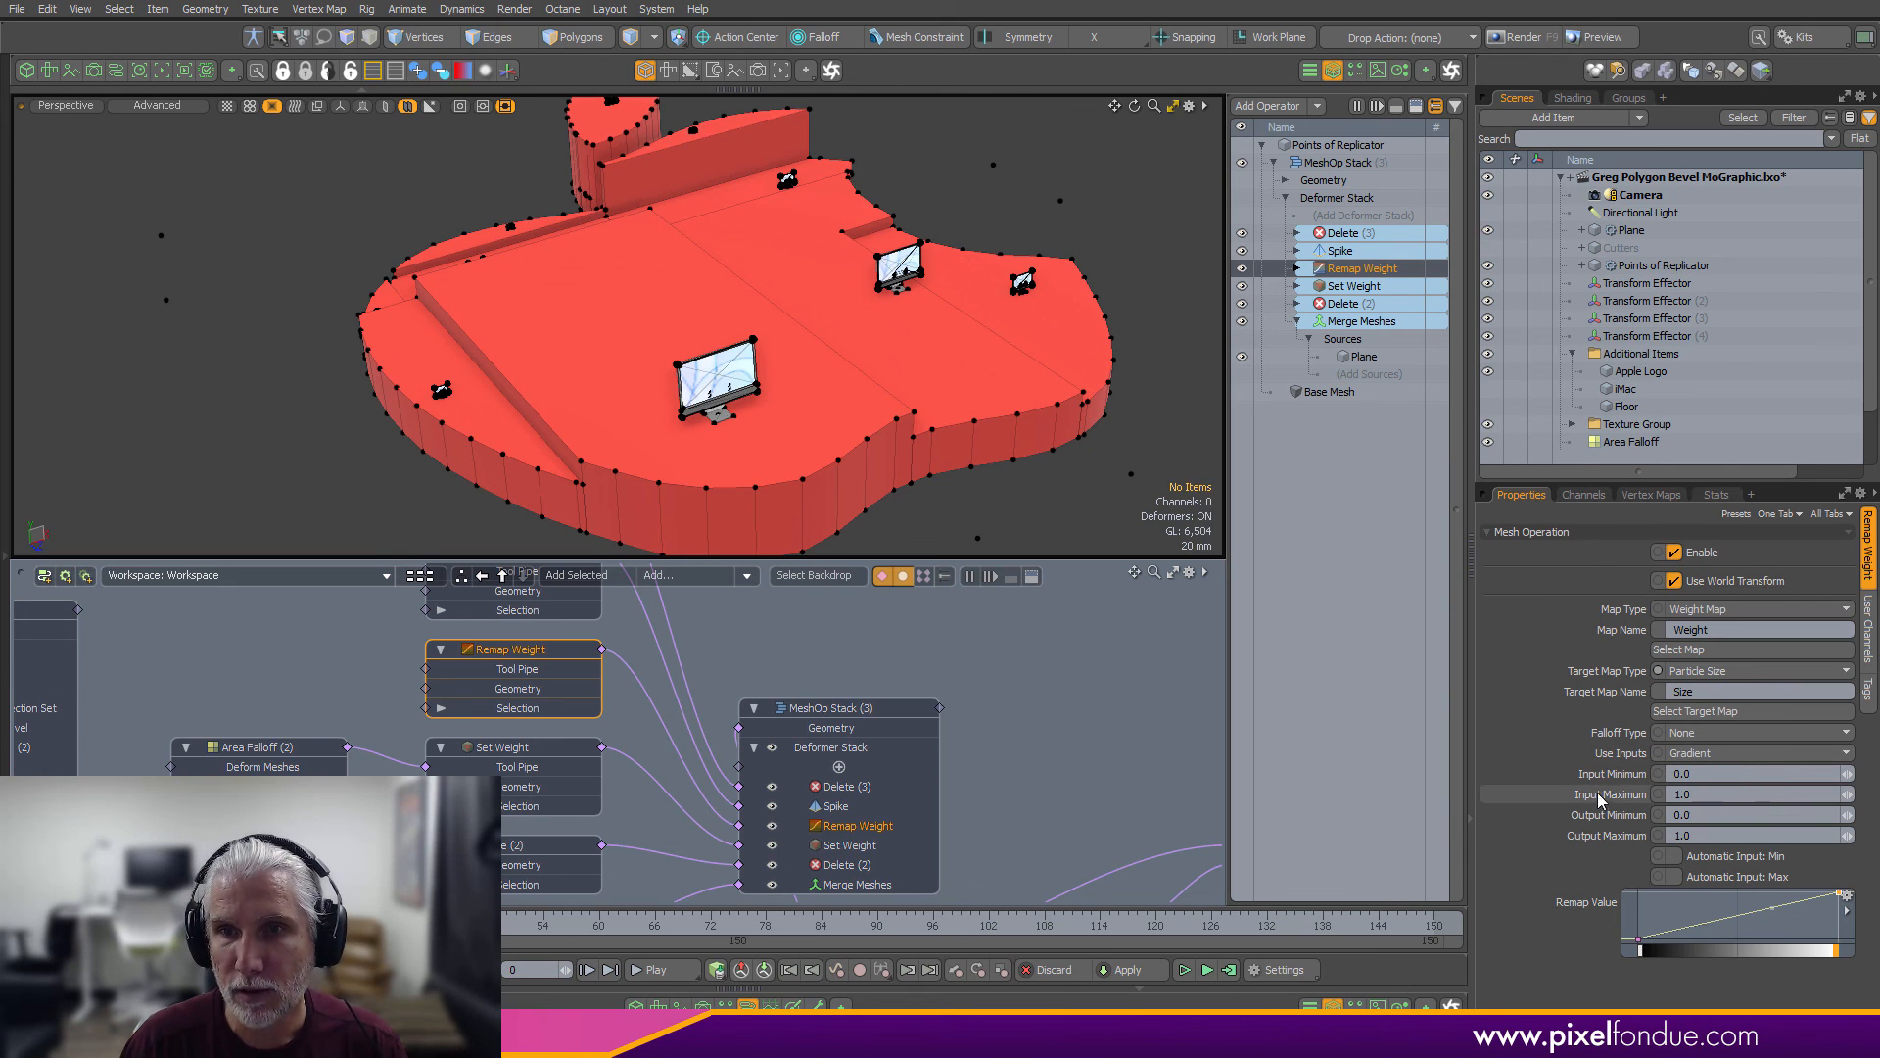
{"action": "left_click", "coordinate": [1699, 758]}
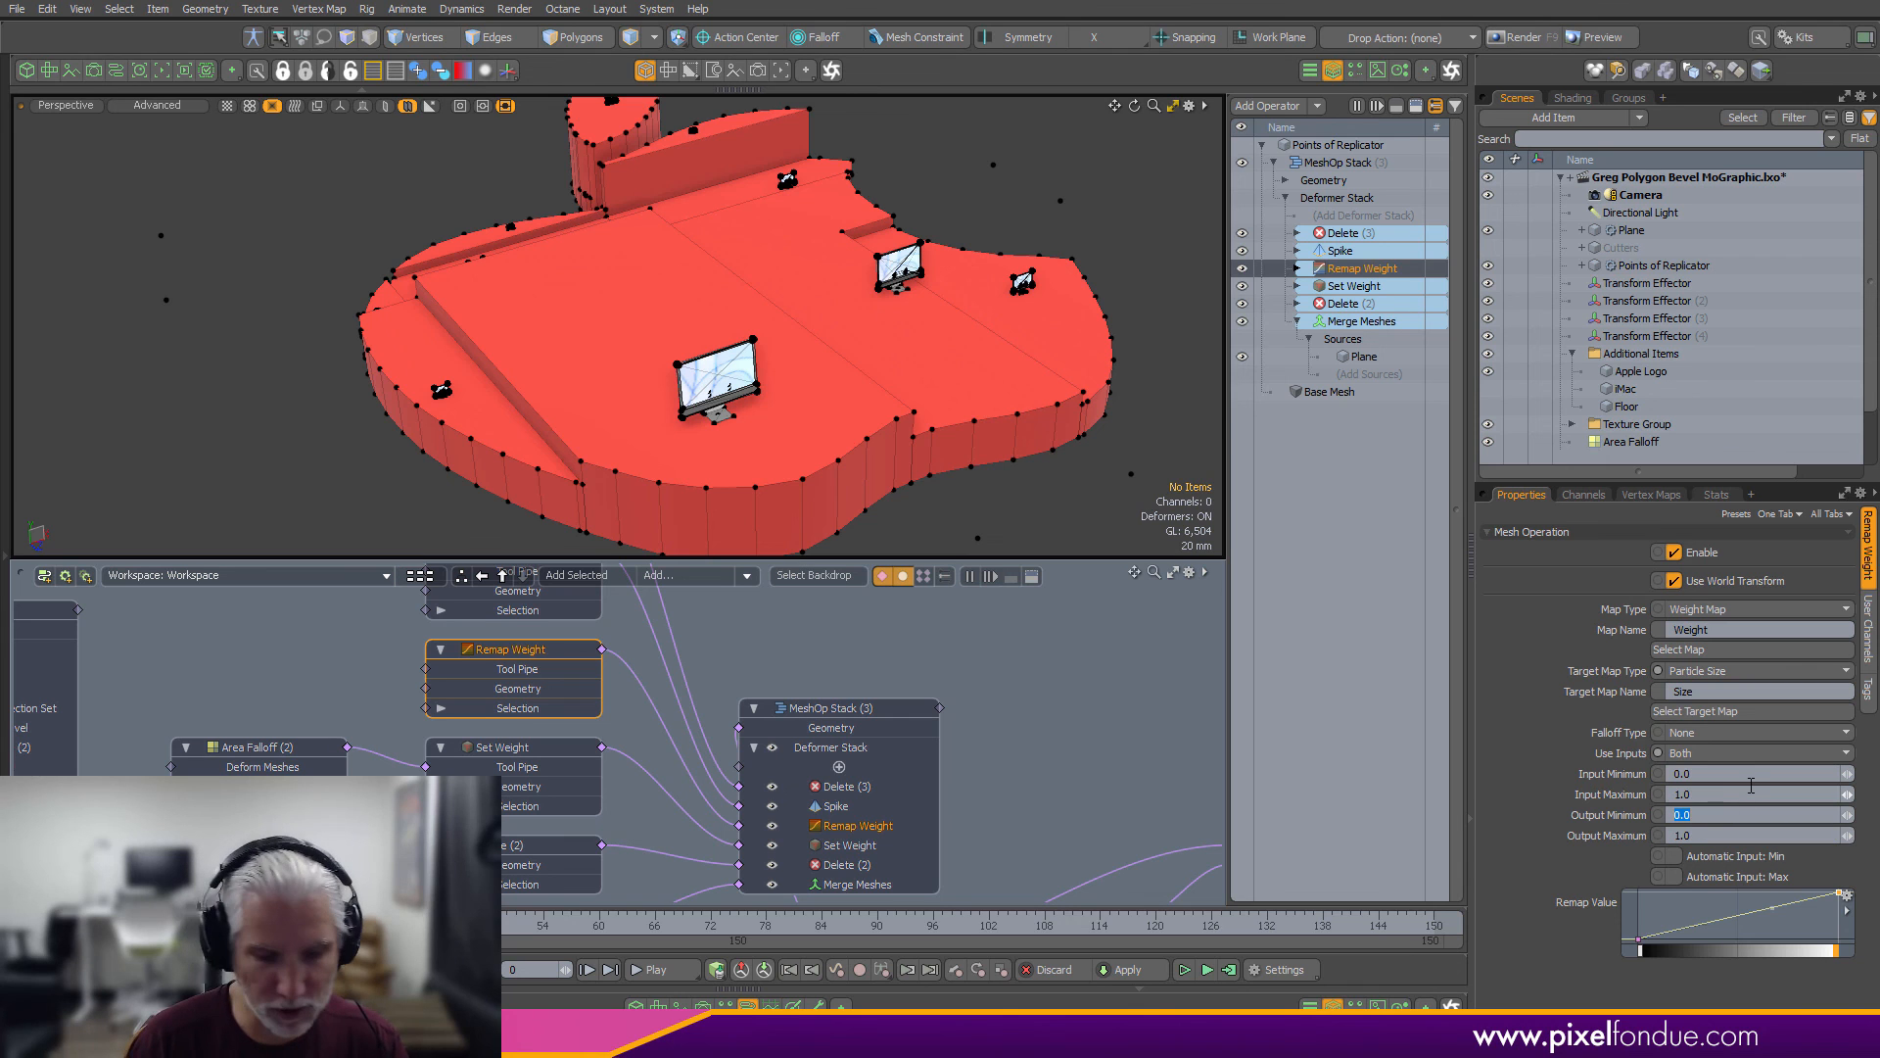
{"action": "type", "text": "2"}
{"action": "key", "text": "Return"}
{"action": "left_click_drag", "start_coordinate": [798, 326], "coordinate": [844, 382], "text": "alt"}
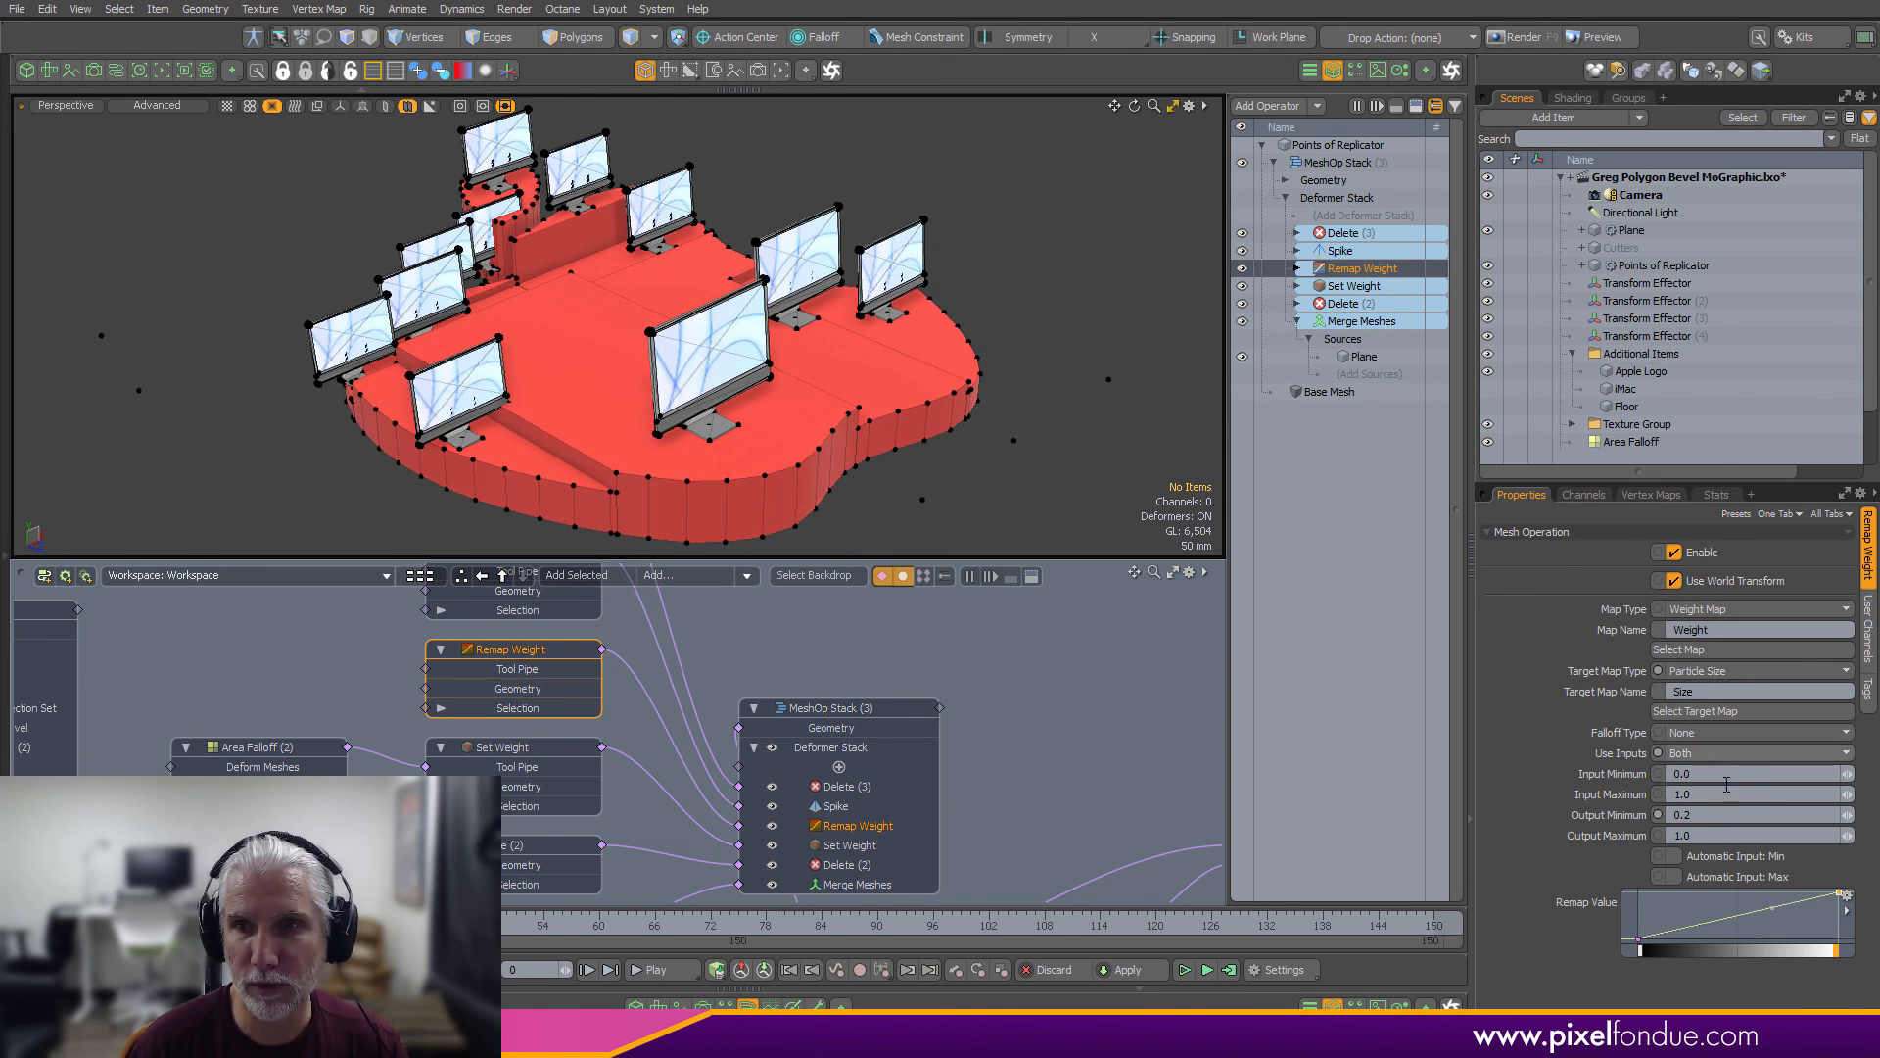
{"action": "type", "text": "1.5"}
{"action": "key", "text": "Return"}
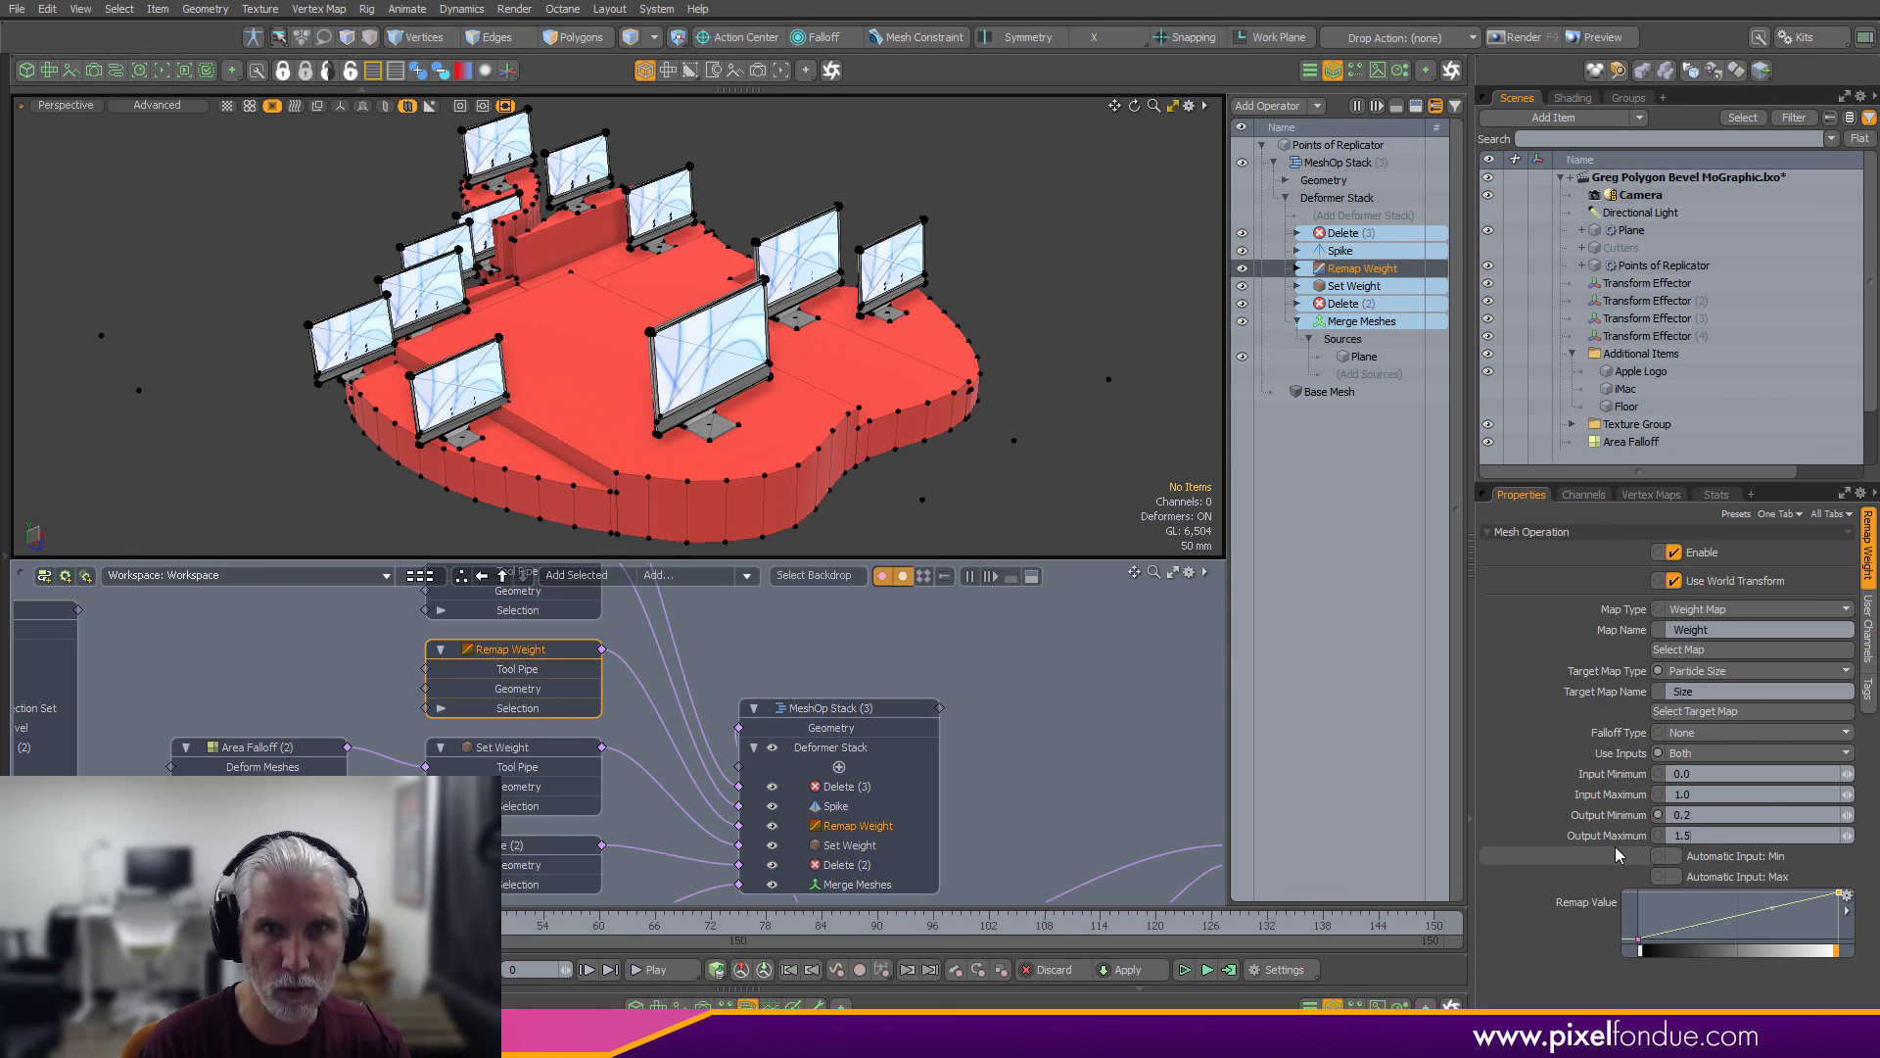
{"action": "left_click_drag", "start_coordinate": [799, 403], "coordinate": [729, 364], "text": "alt"}
{"action": "left_click_drag", "start_coordinate": [730, 364], "coordinate": [945, 387], "text": "ctrl+alt"}
Scrub the animation to frame 49, switch the viewport to the camera, and frame the logo with its iMacs
{"action": "left_click_drag", "start_coordinate": [41, 926], "coordinate": [97, 925]}
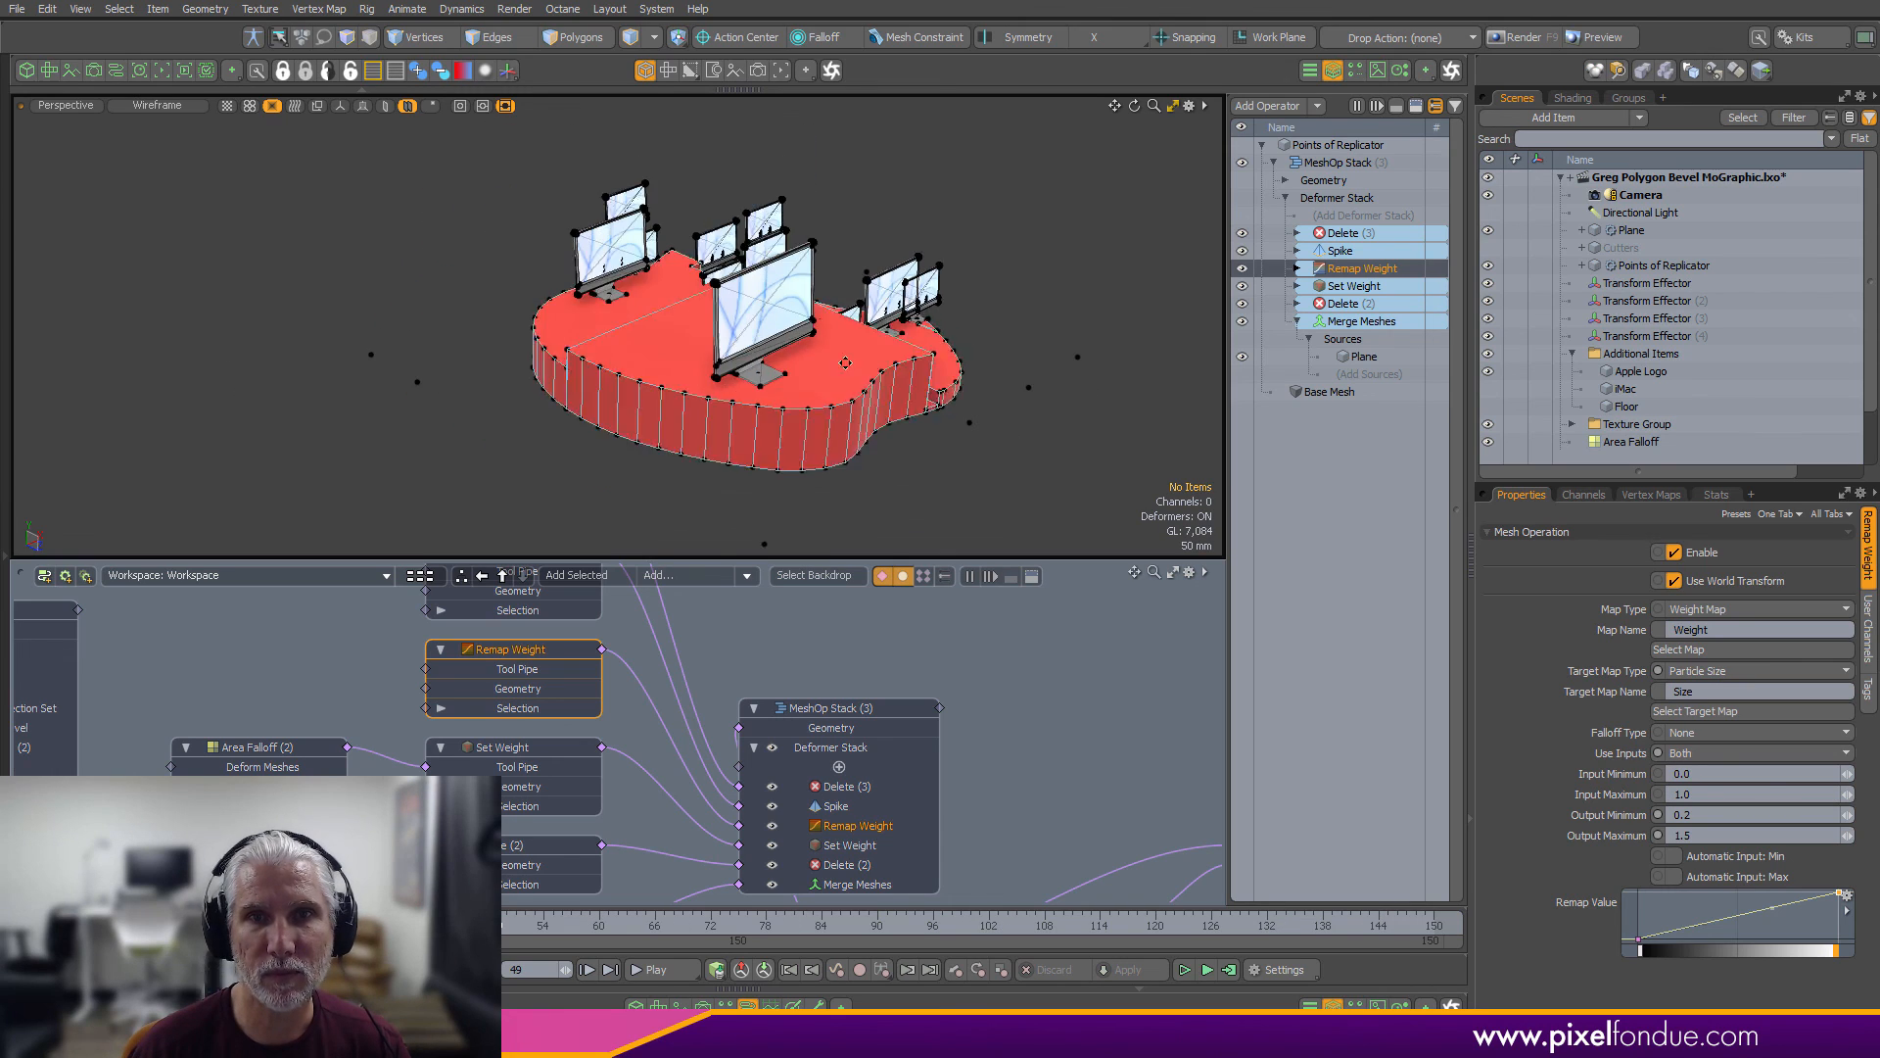
{"action": "left_click_drag", "start_coordinate": [421, 294], "coordinate": [718, 298], "text": "alt"}
{"action": "key", "text": "ctrl+3"}
{"action": "left_click", "coordinate": [1042, 509]}
{"action": "left_click_drag", "start_coordinate": [1042, 510], "coordinate": [764, 292], "text": "alt"}
{"action": "key", "text": "KP_Decimal"}
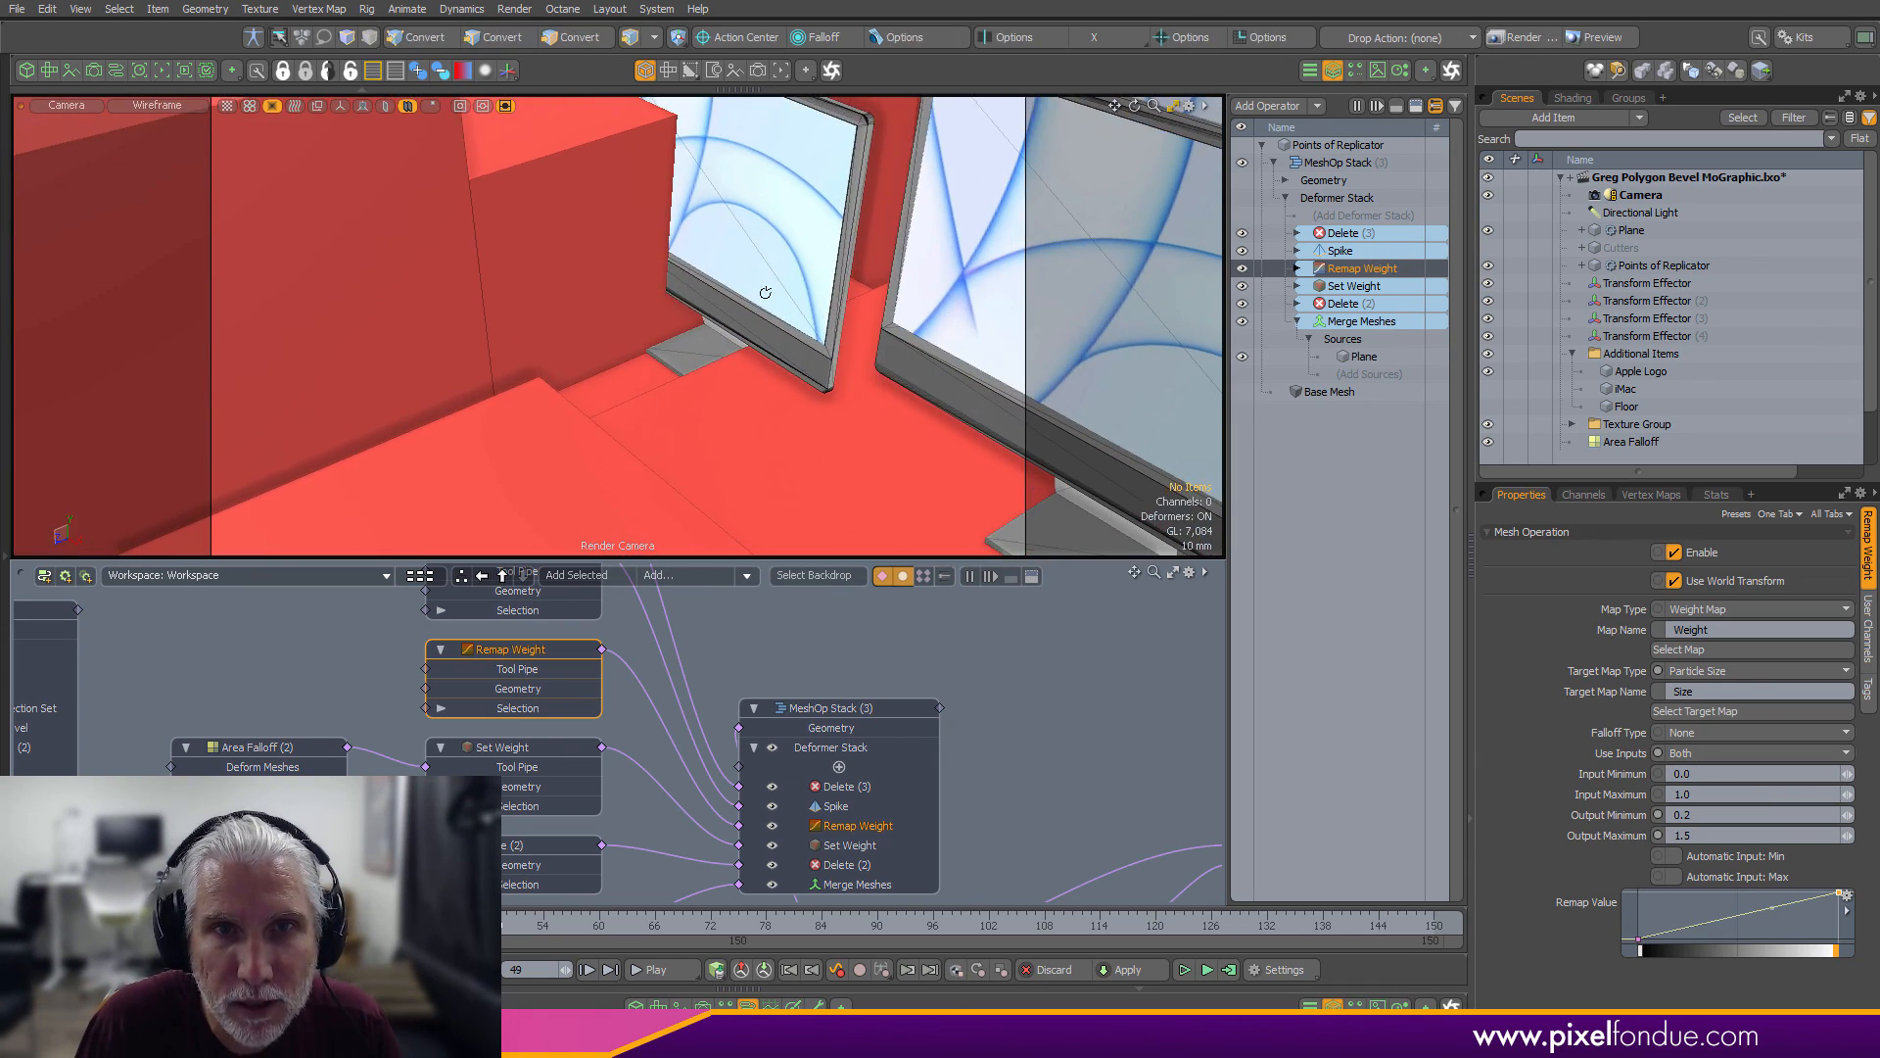
{"action": "left_click_drag", "start_coordinate": [871, 364], "coordinate": [779, 433], "text": "ctrl+alt"}
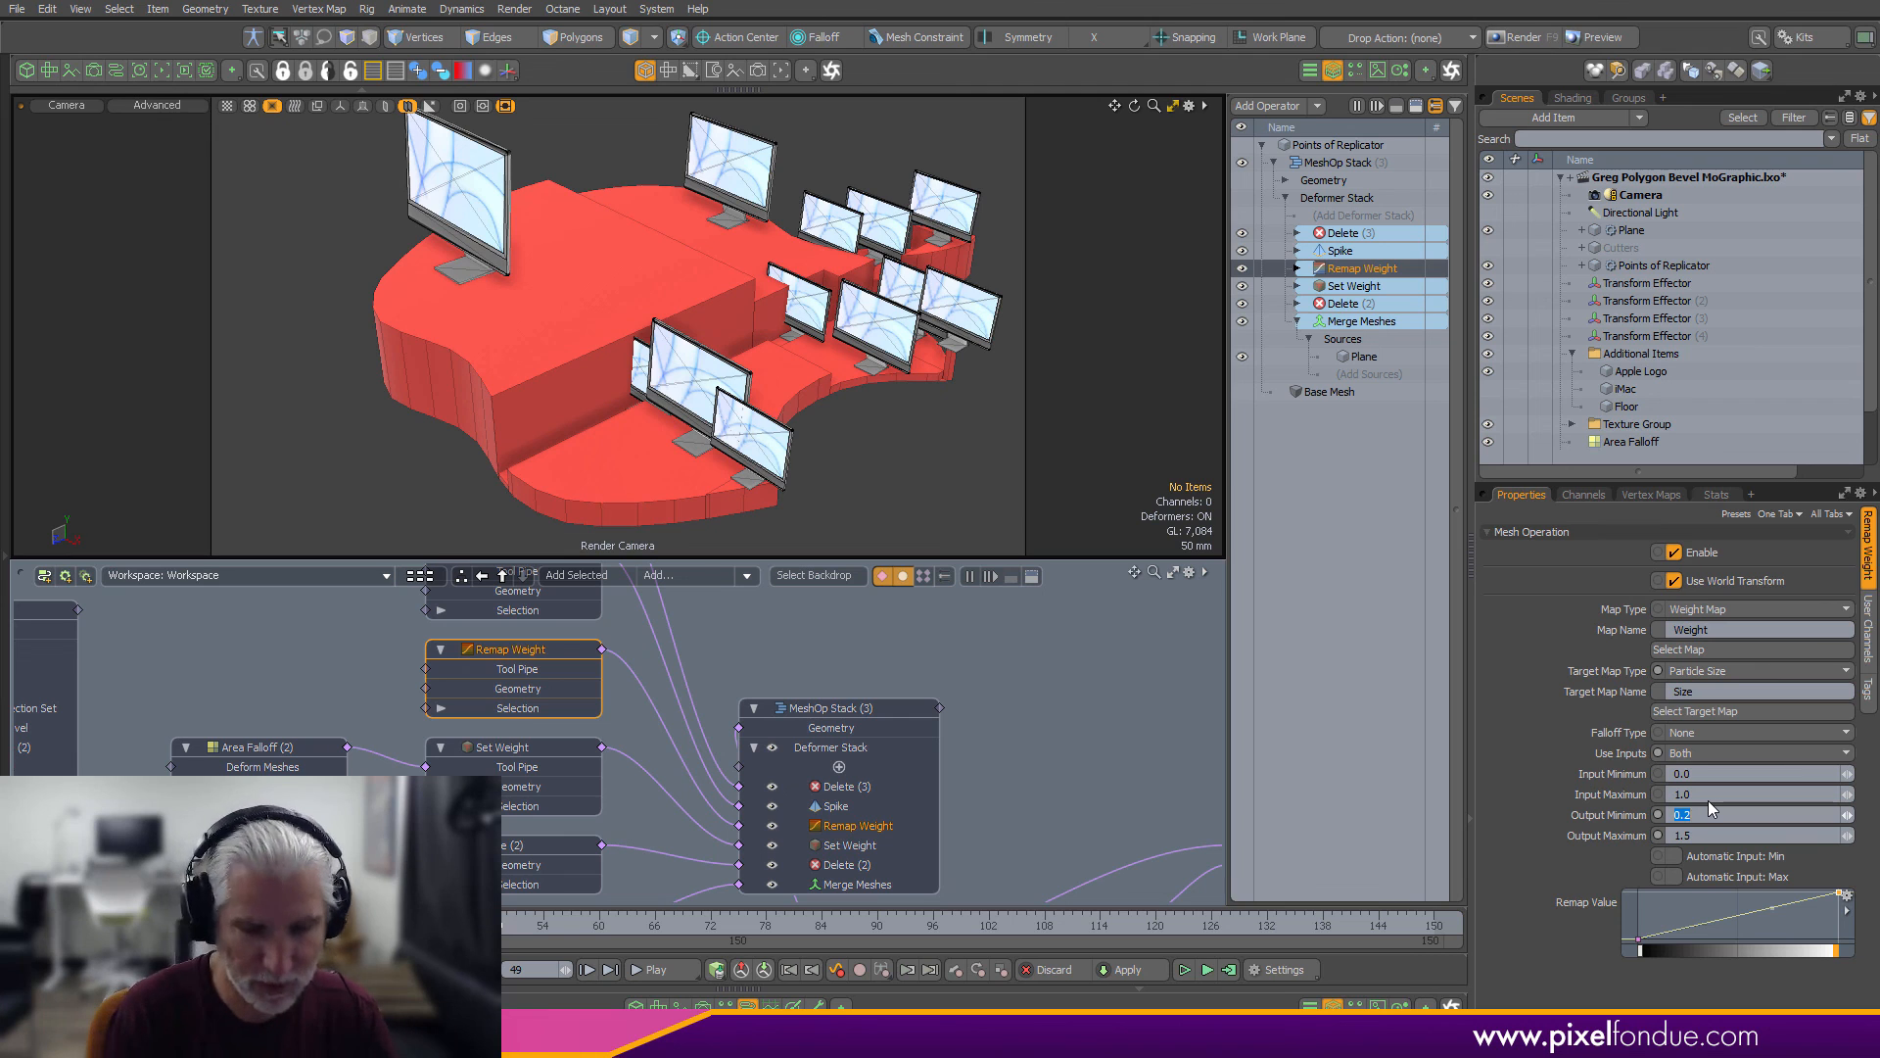
Try a Remap Weight Output Minimum of 0.01, settle on 0.02, and check the iMac sizes across the animation
{"action": "type", "text": ".01"}
{"action": "key", "text": "Return"}
{"action": "left_click_drag", "start_coordinate": [871, 360], "coordinate": [1054, 338], "text": "ctrl+alt"}
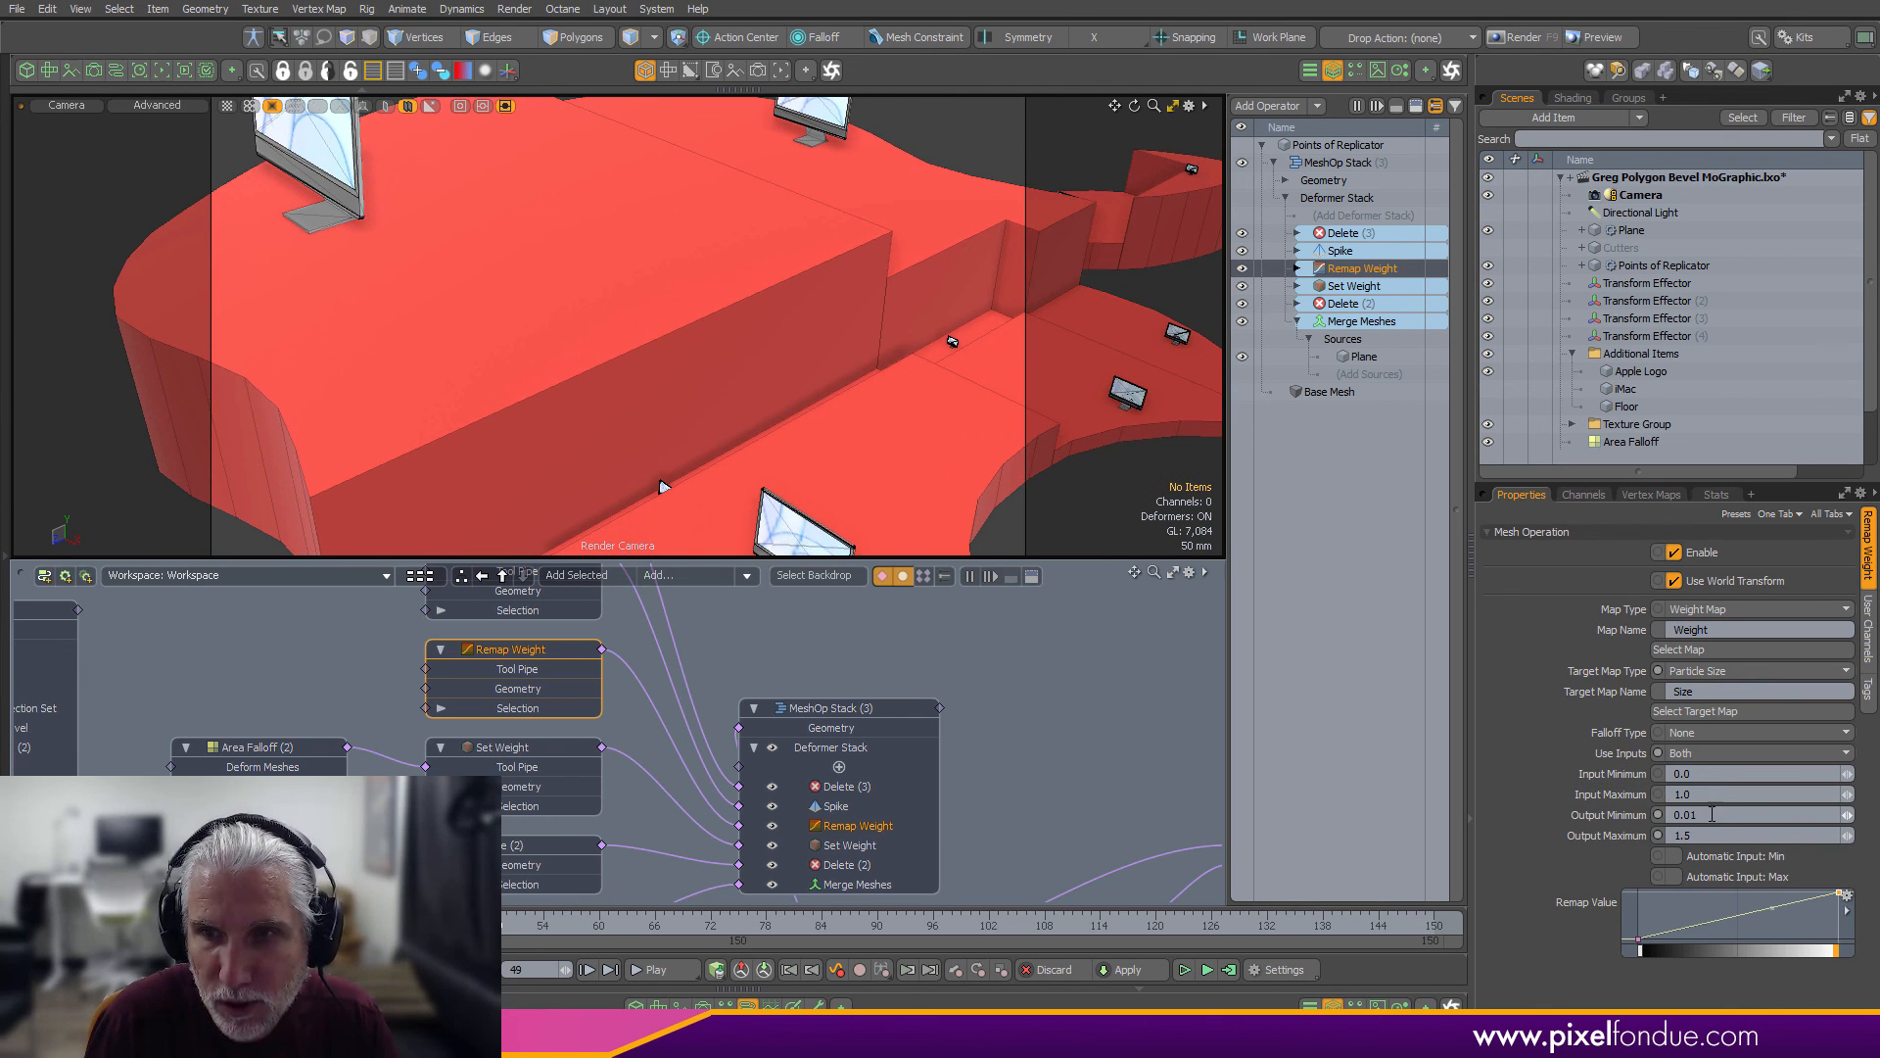
{"action": "type", "text": ".02"}
{"action": "key", "text": "Return"}
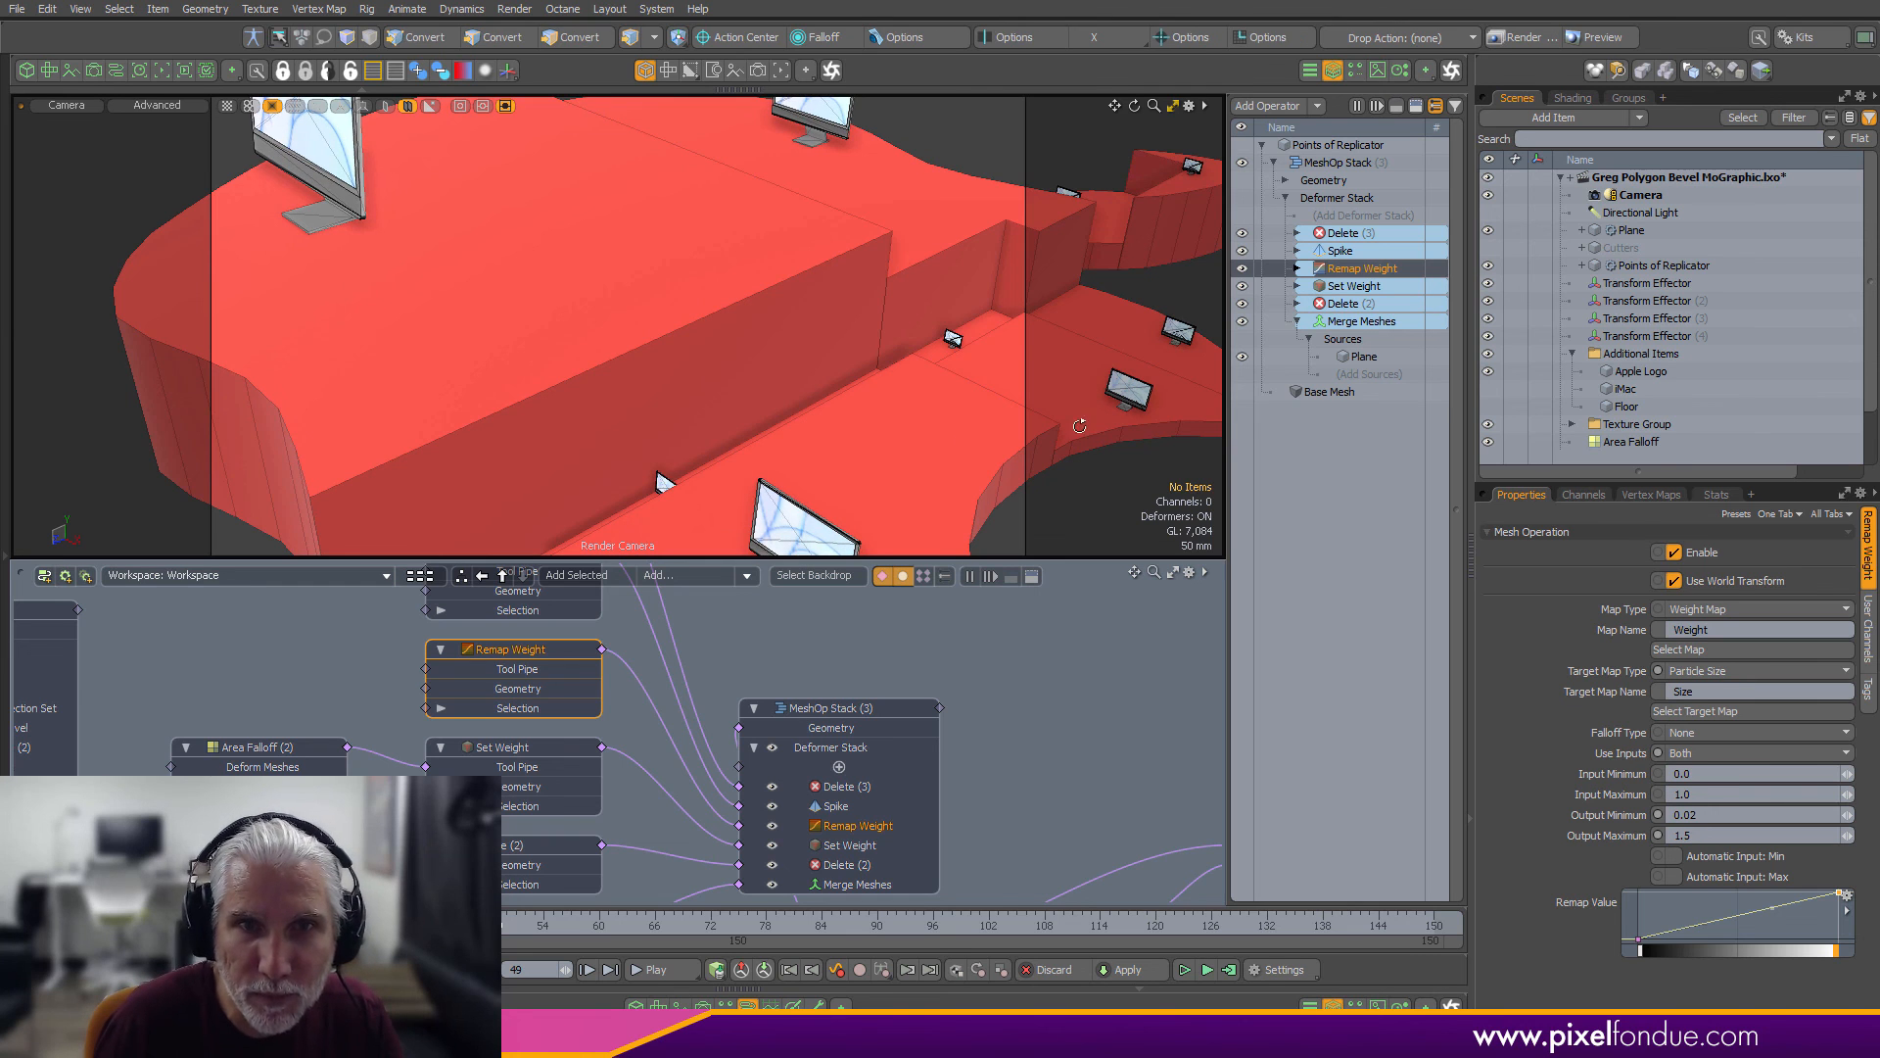
{"action": "left_click_drag", "start_coordinate": [837, 378], "coordinate": [576, 648], "text": "alt"}
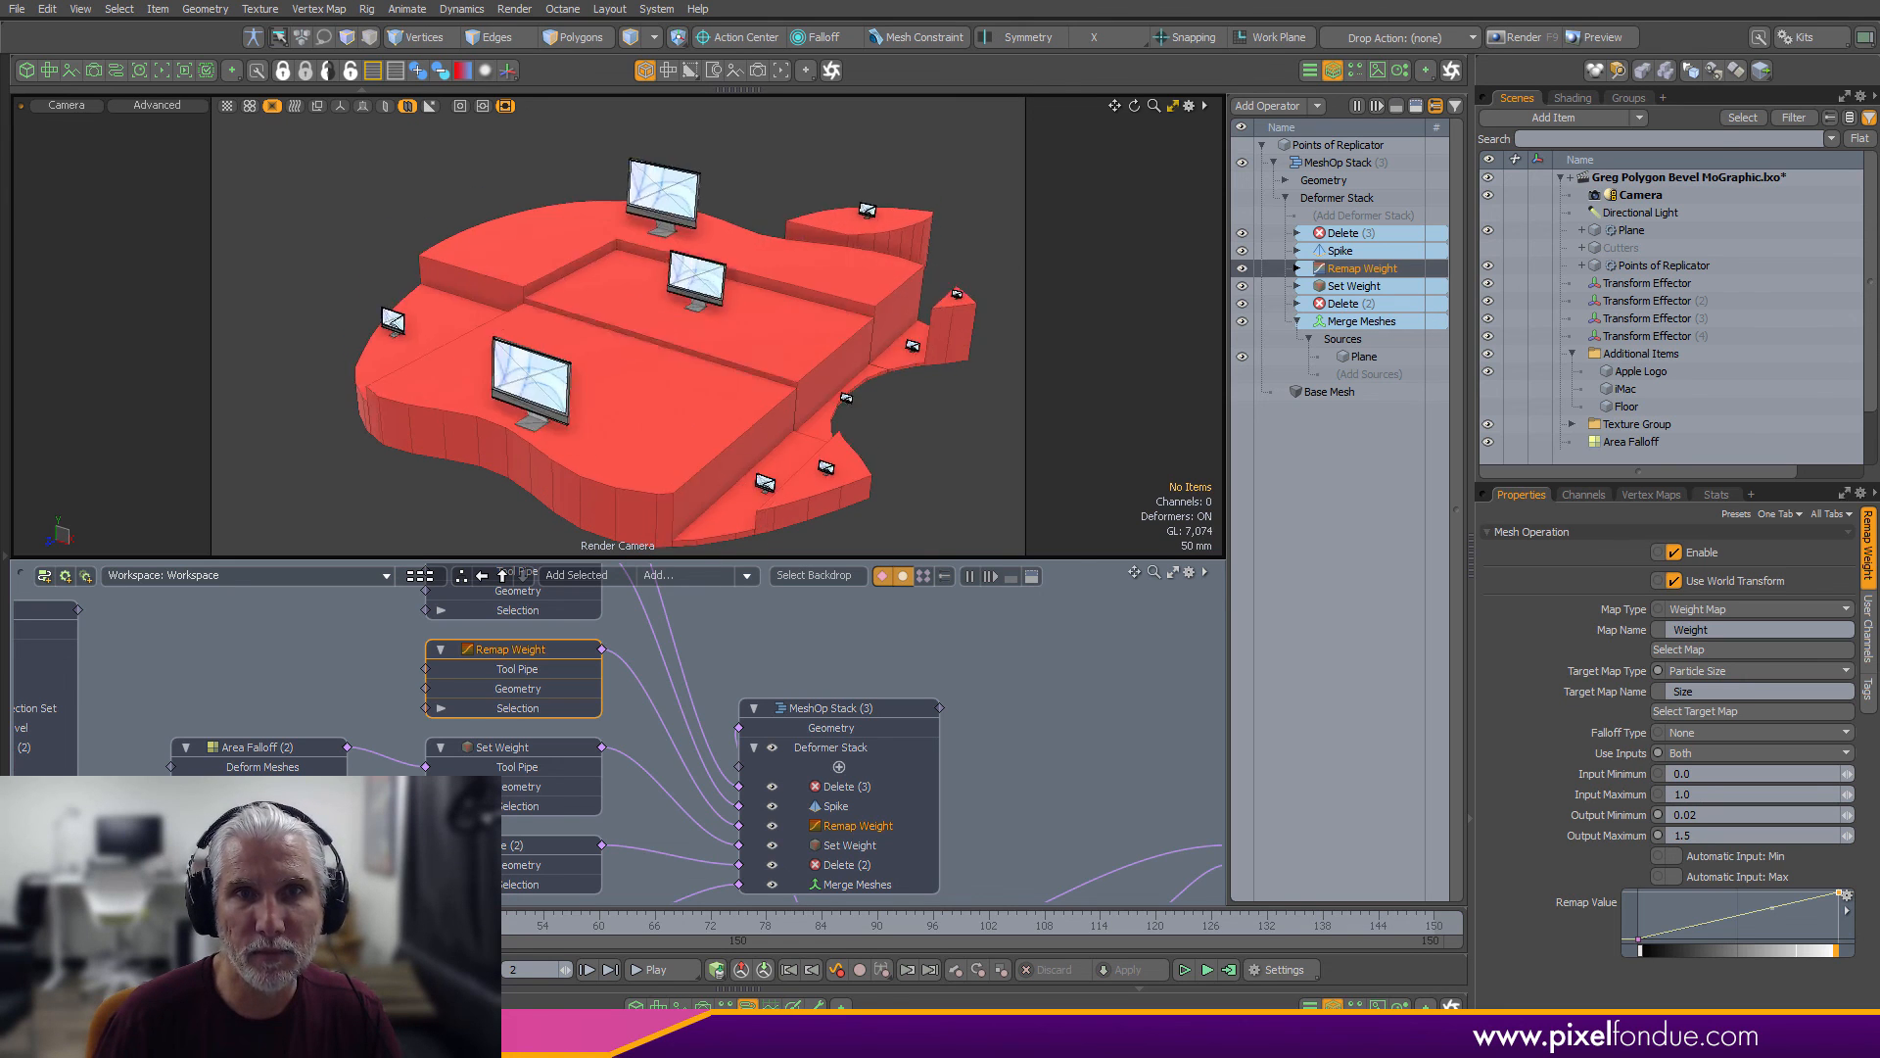
{"action": "left_click_drag", "start_coordinate": [754, 371], "coordinate": [799, 266], "text": "alt"}
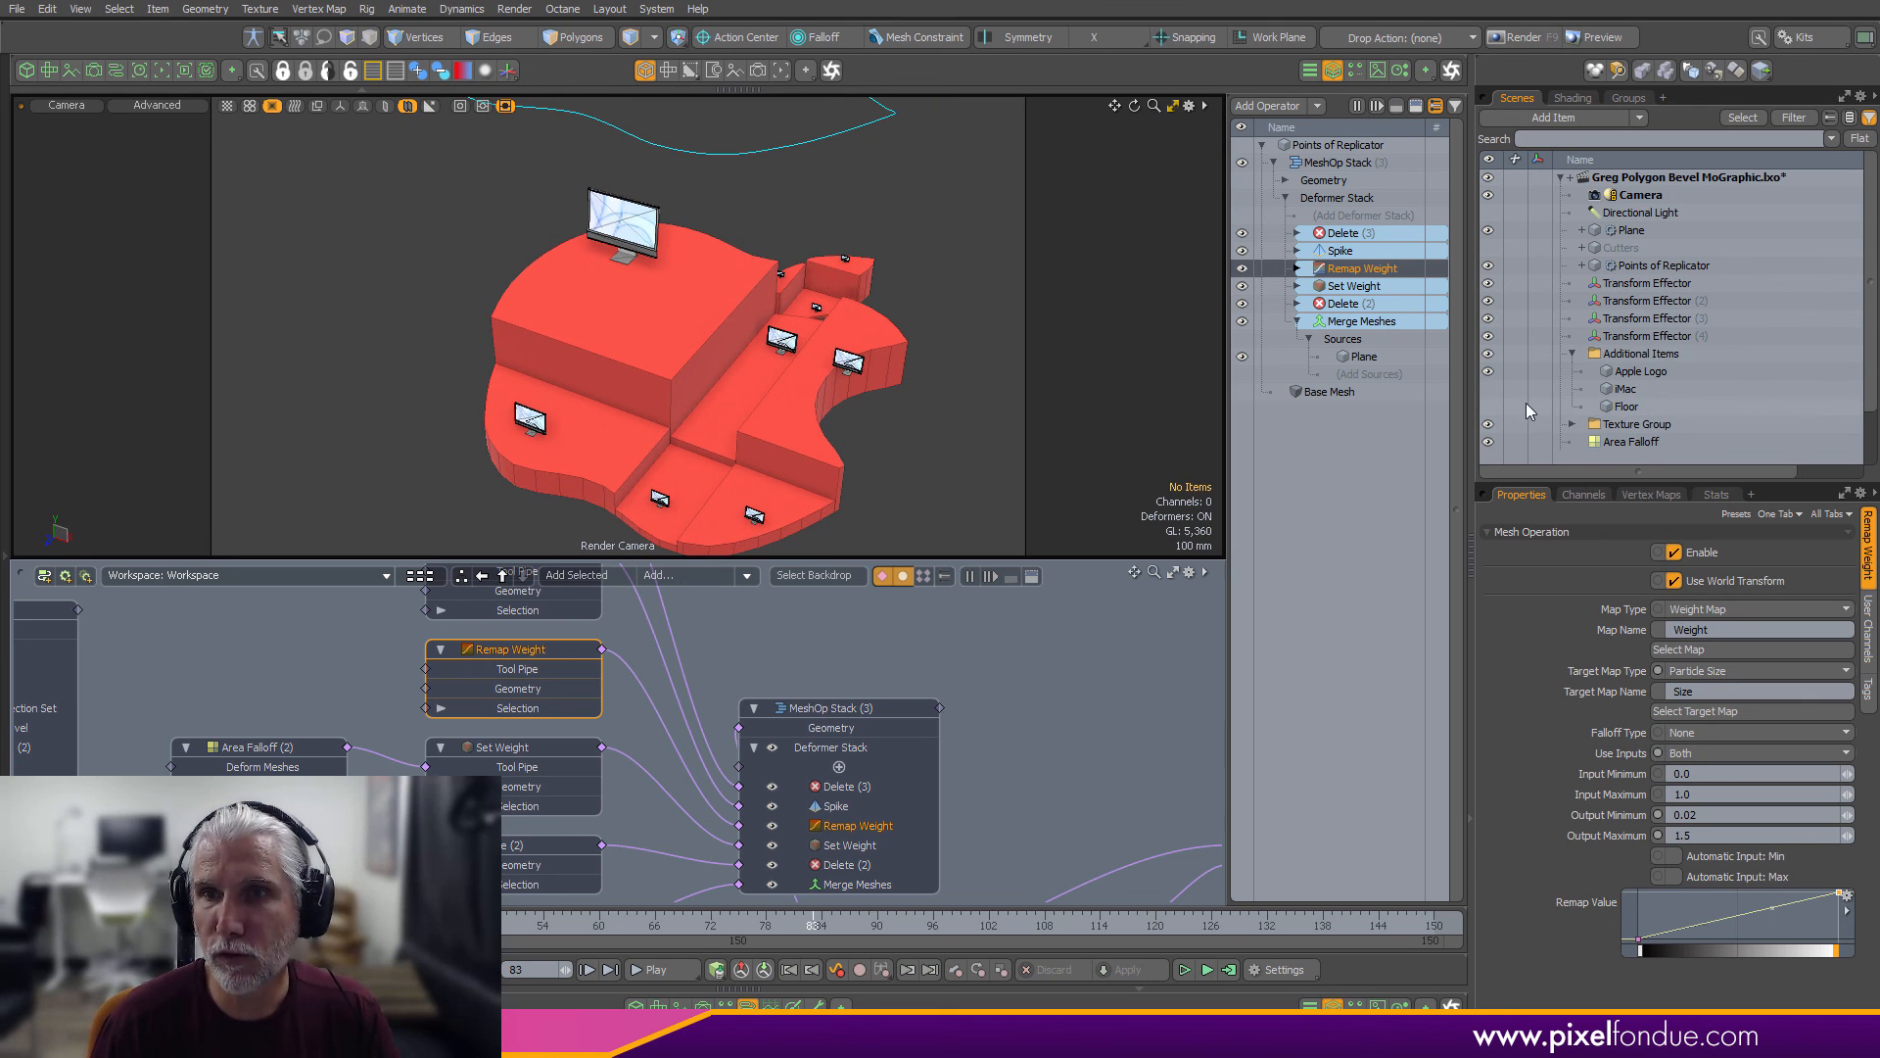
Show the Floor mesh and reframe the camera on the logo above it
{"action": "left_click", "coordinate": [1488, 405]}
{"action": "left_click_drag", "start_coordinate": [787, 383], "coordinate": [768, 343], "text": "ctrl+alt"}
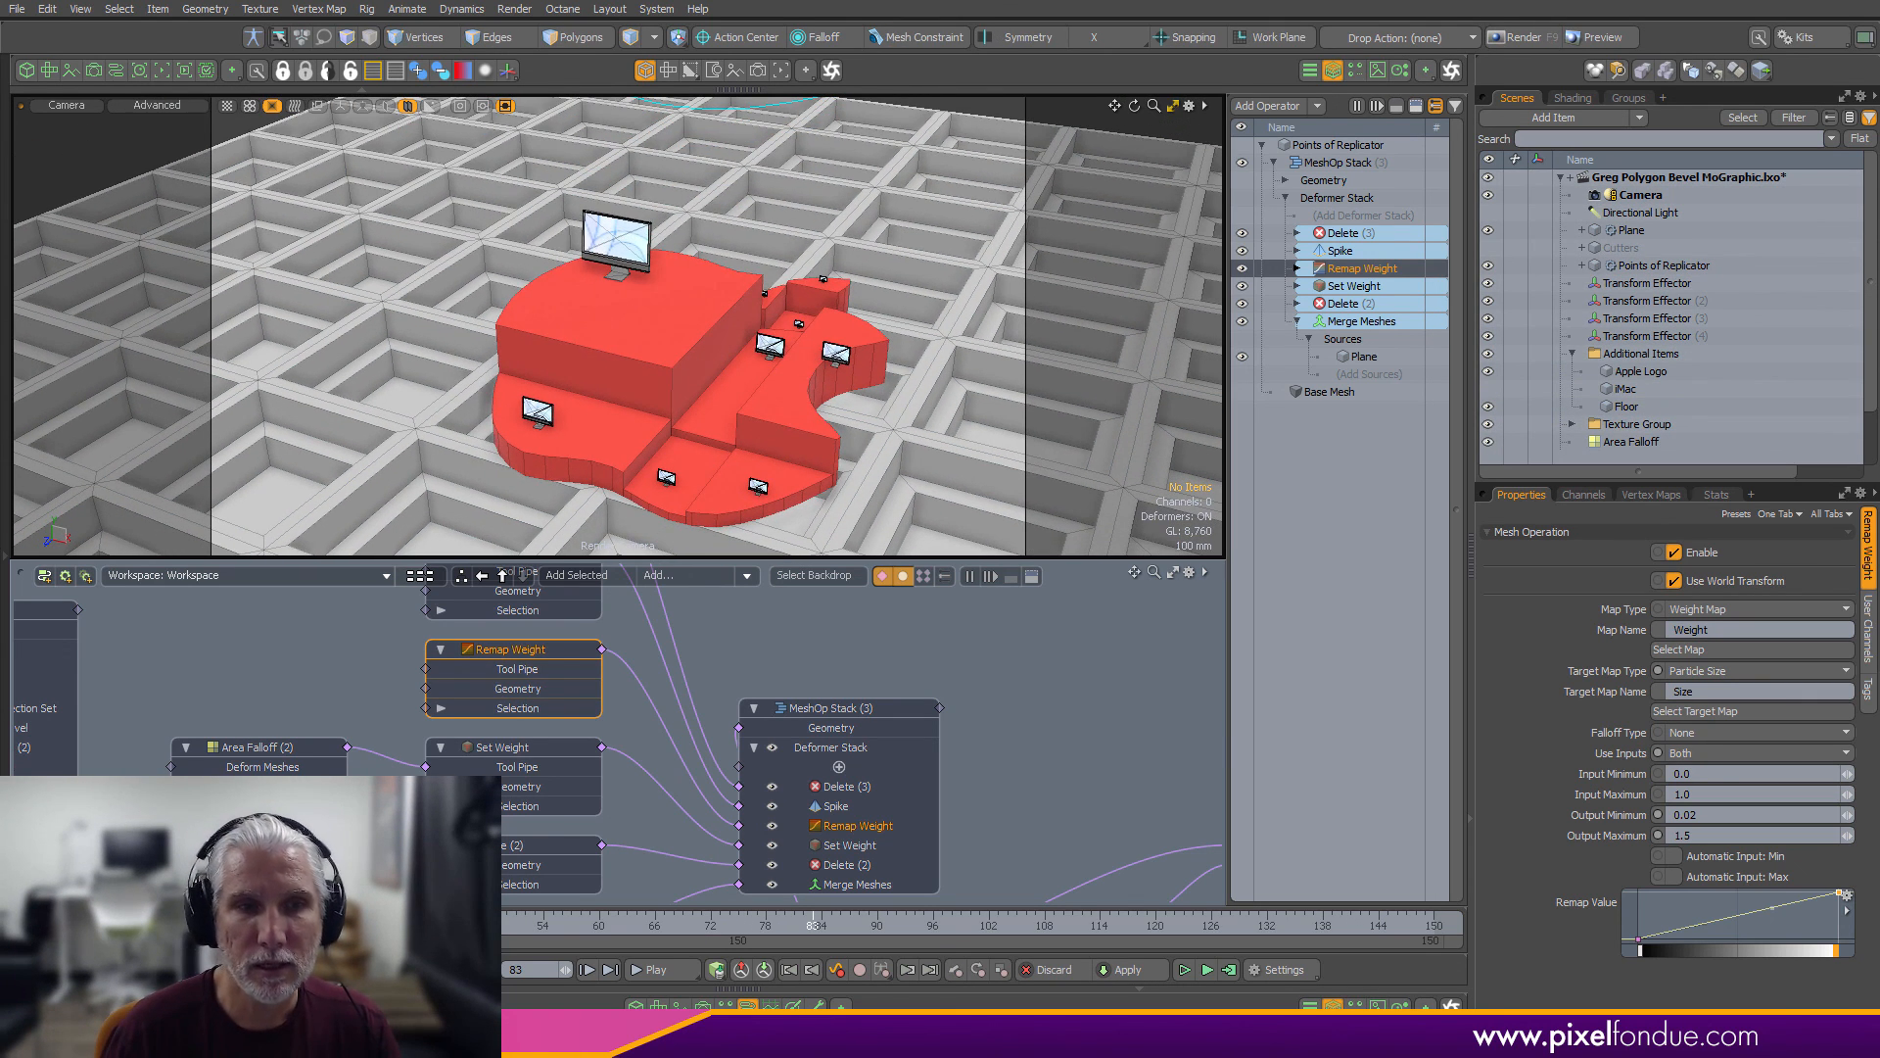
{"action": "left_click_drag", "start_coordinate": [618, 509], "coordinate": [895, 698], "text": "alt"}
Move the iMac node lower in the schematic, clear the selection, and adjust the camera angle on the logo
{"action": "scroll", "coordinate": [921, 654], "scroll_direction": "down", "scroll_amount": 5}
{"action": "scroll", "coordinate": [899, 697], "scroll_direction": "up", "scroll_amount": 4}
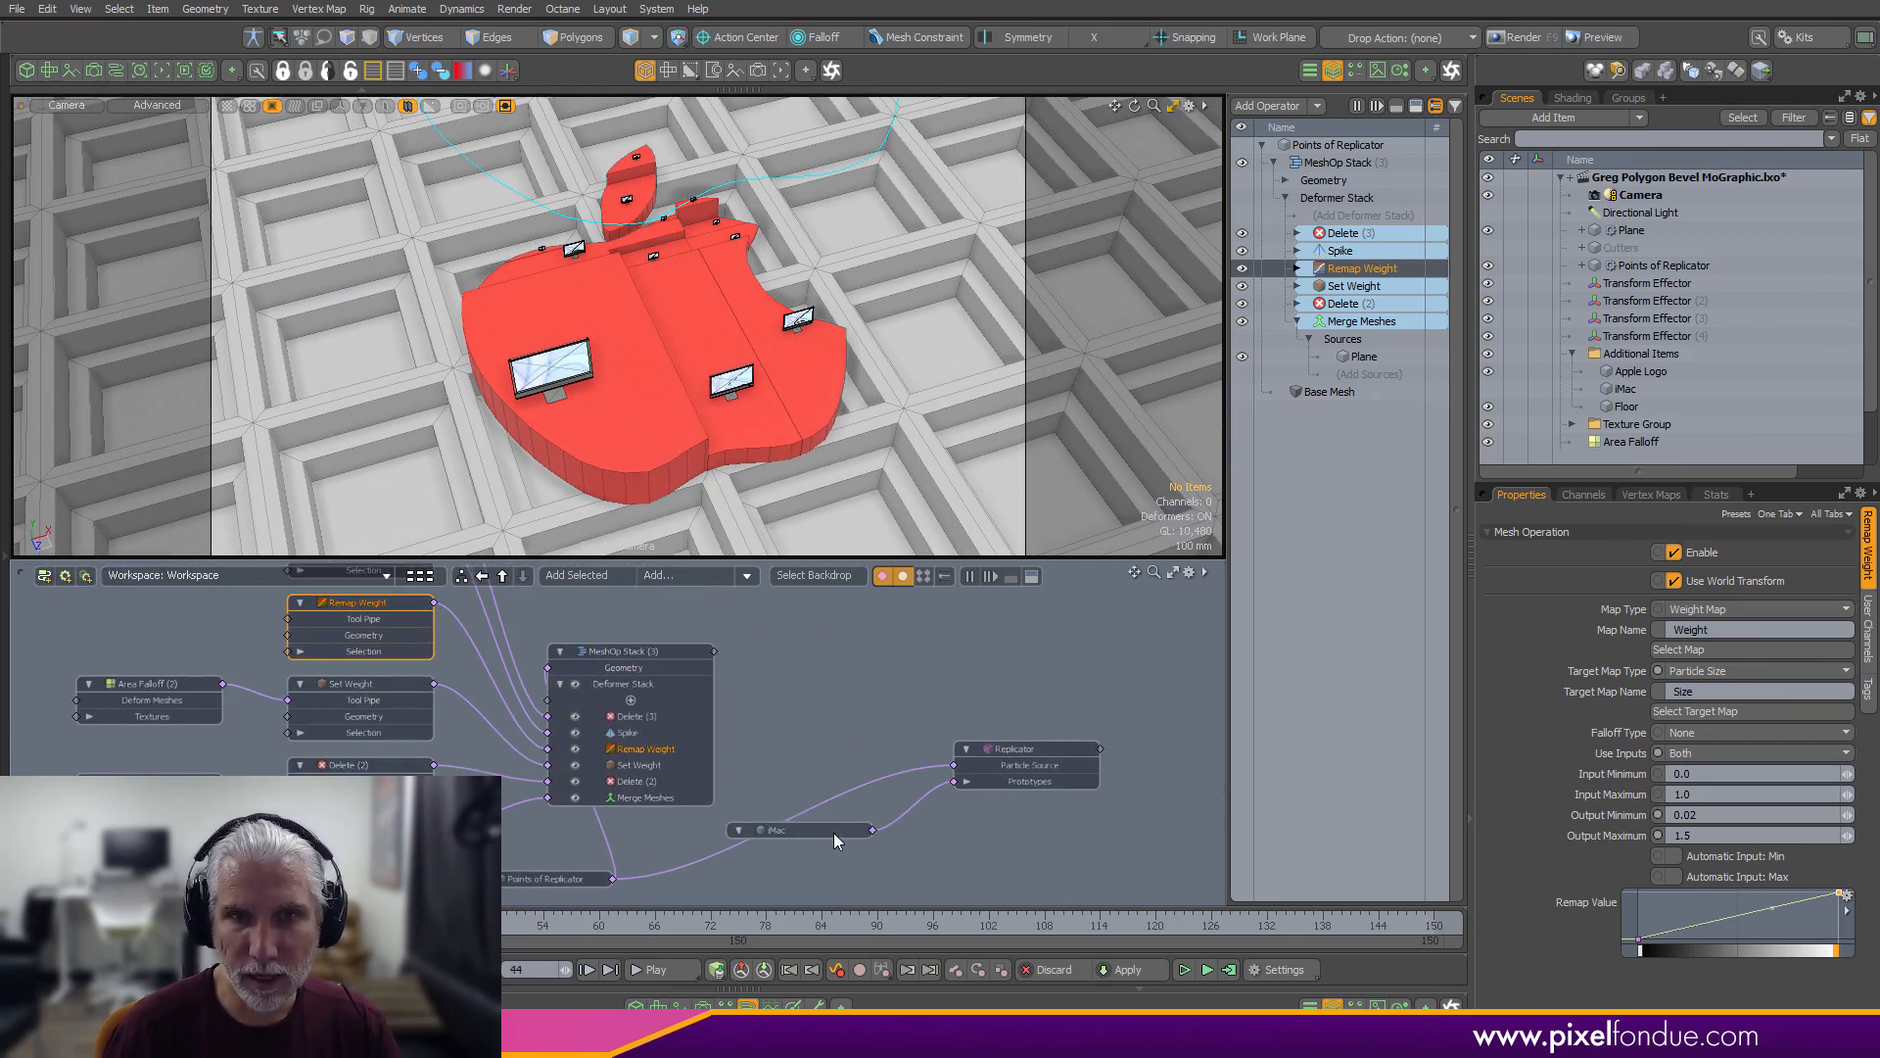
{"action": "left_click_drag", "start_coordinate": [840, 885], "coordinate": [840, 901]}
{"action": "left_click", "coordinate": [903, 862]}
{"action": "left_click_drag", "start_coordinate": [945, 790], "coordinate": [1010, 744], "text": "alt"}
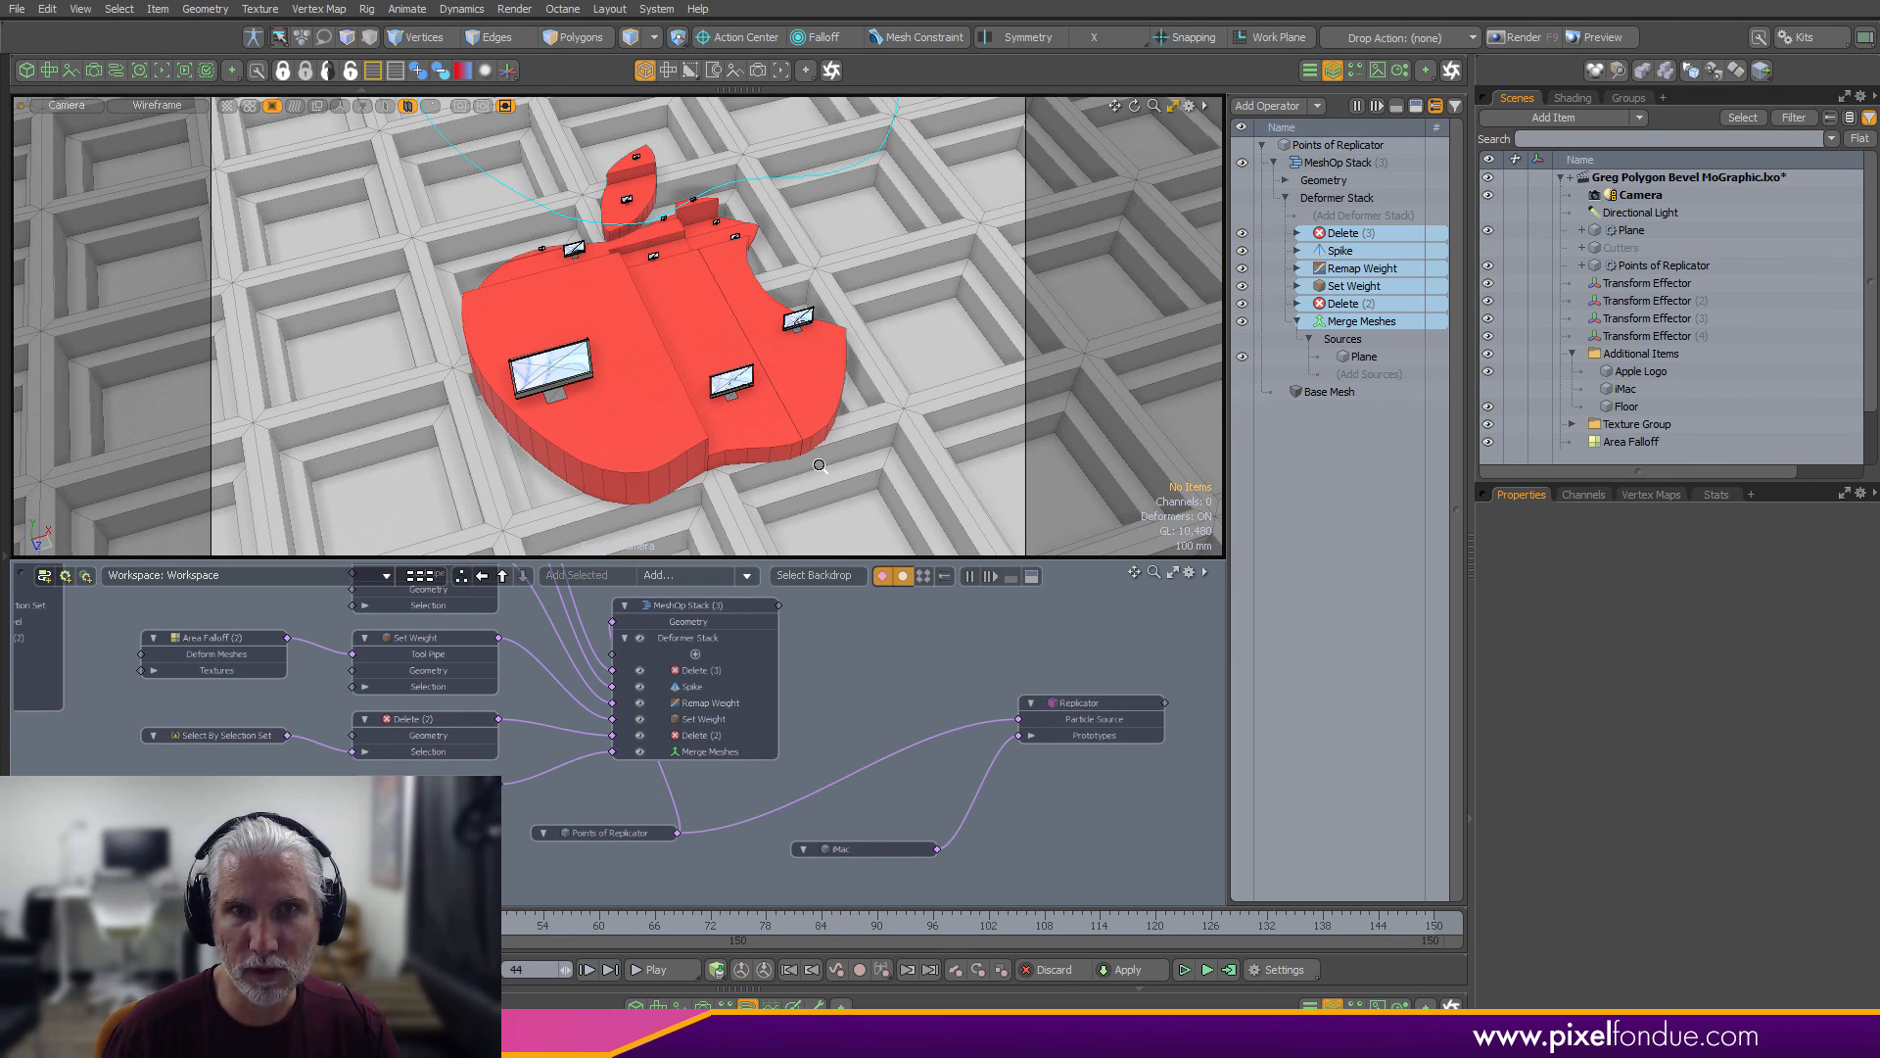
{"action": "left_click_drag", "start_coordinate": [795, 489], "coordinate": [862, 392], "text": "alt"}
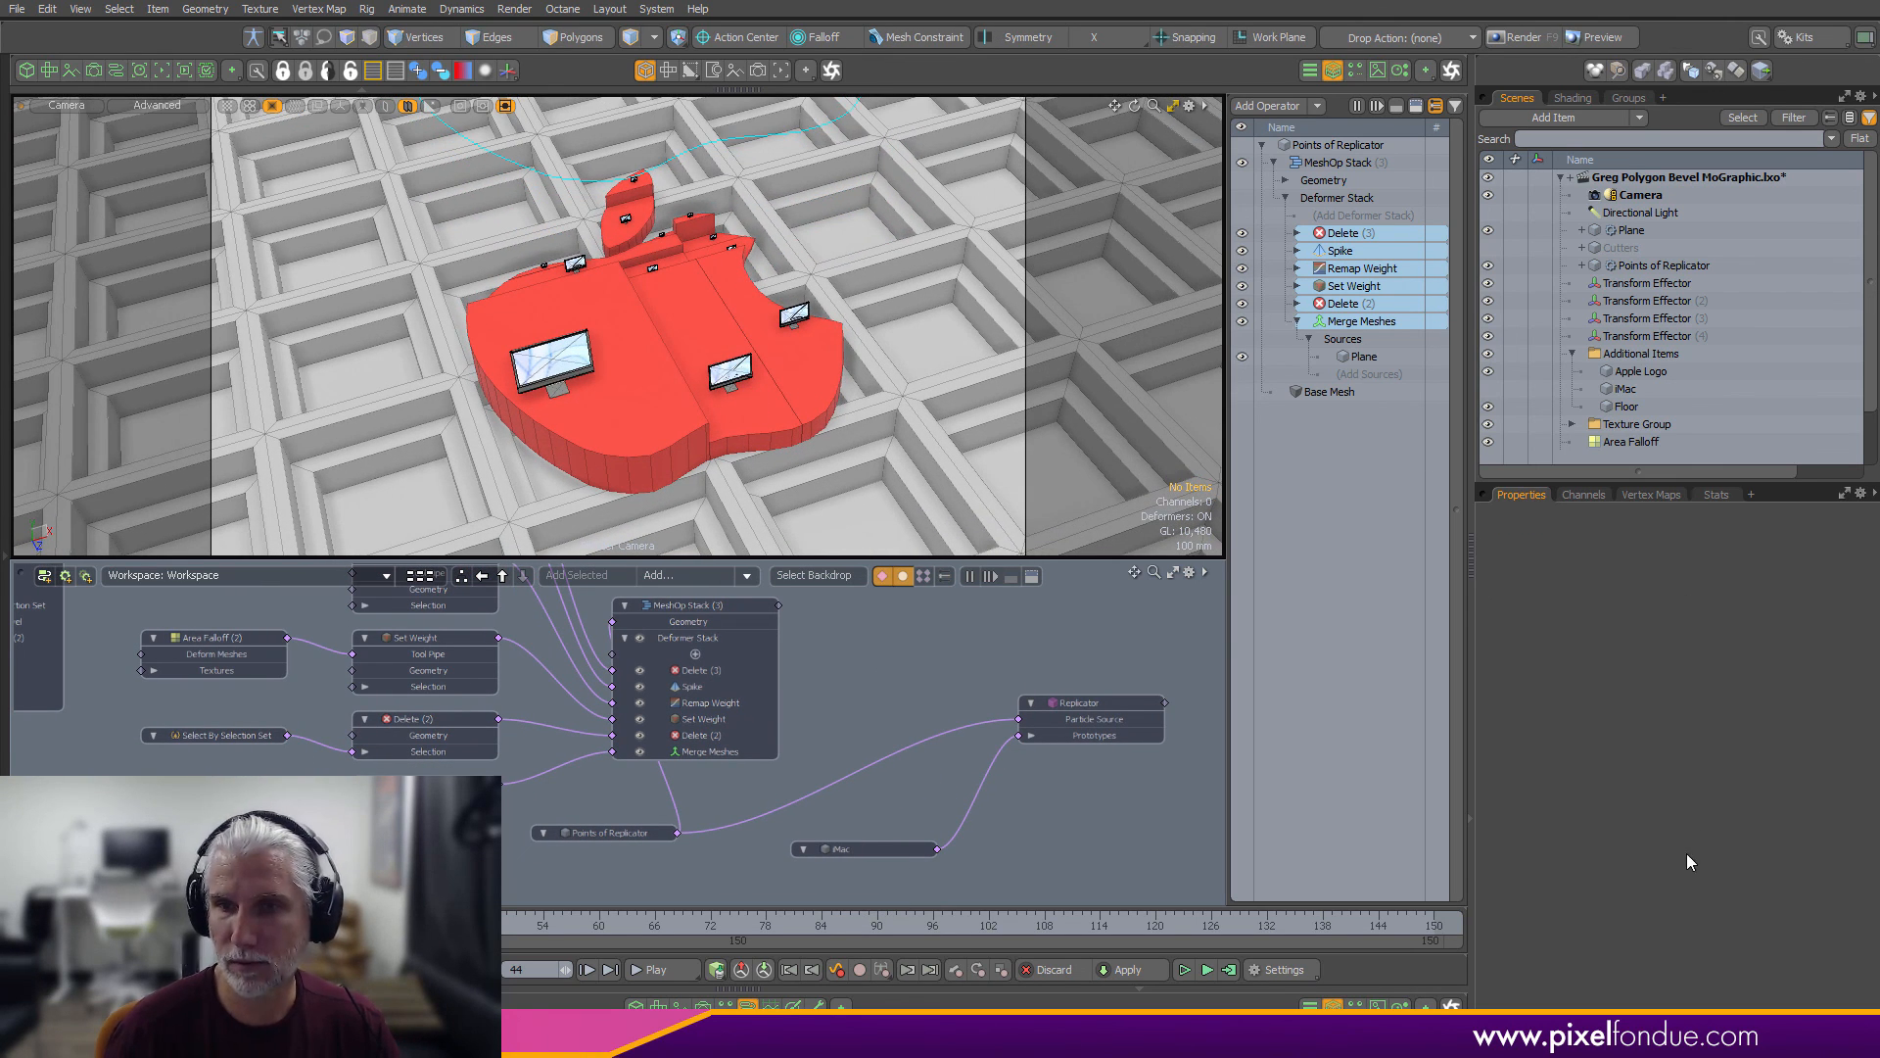